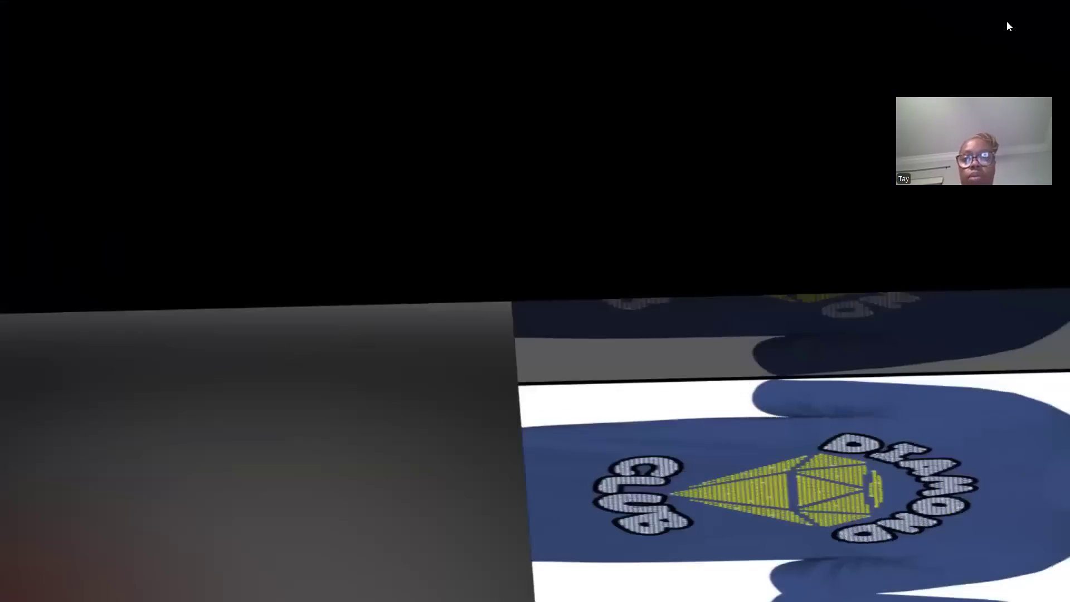
- Exit the full-screen preview, save the show in Documents as "diamond club pro show video 1" and close ProShow Producer
key(Escape)
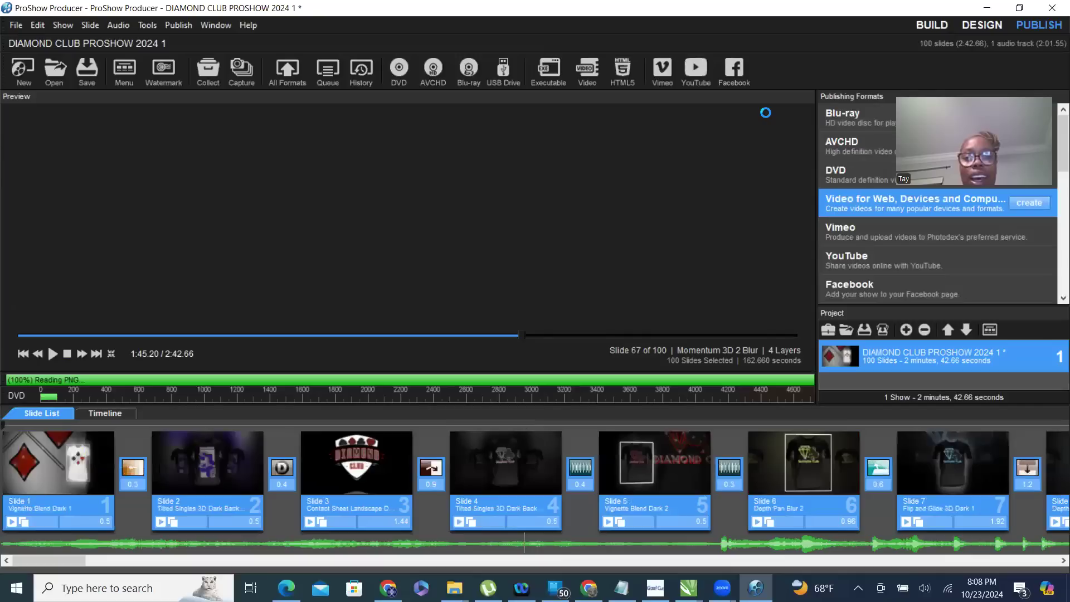
click(1051, 9)
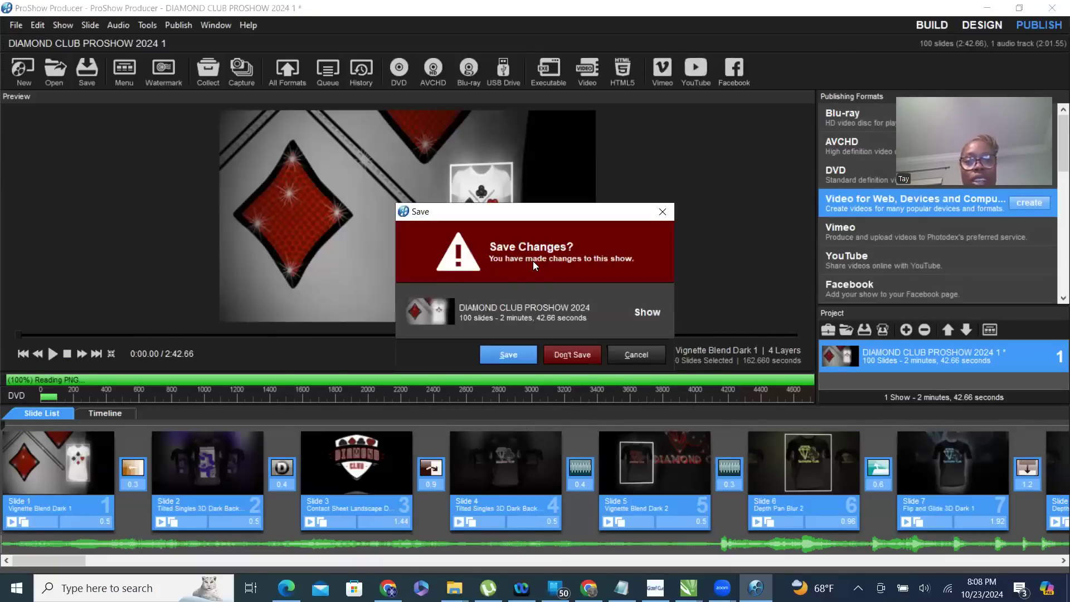
click(506, 355)
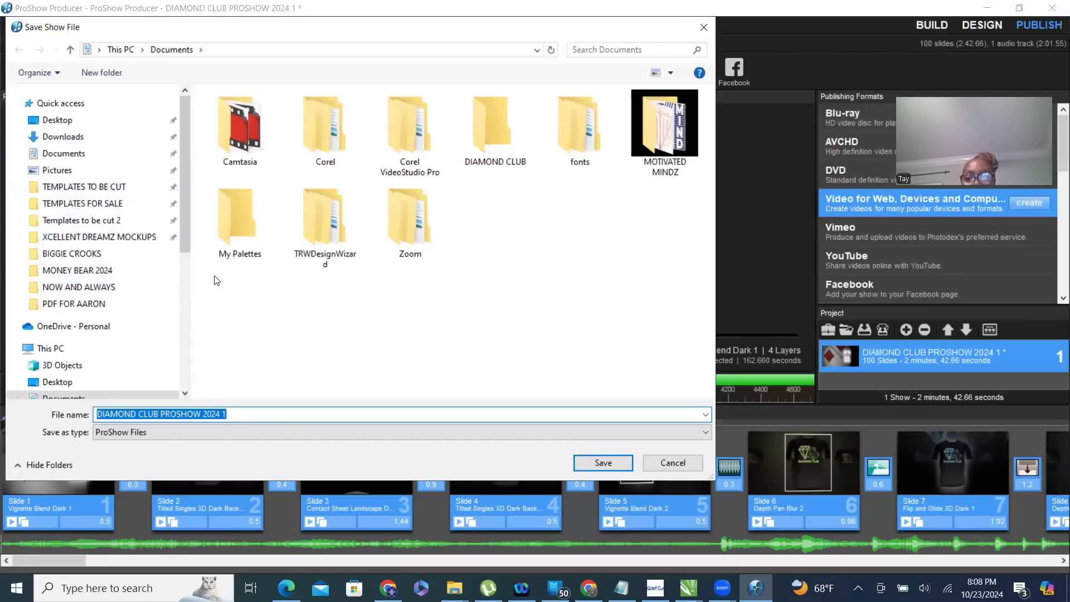
text(diamond )
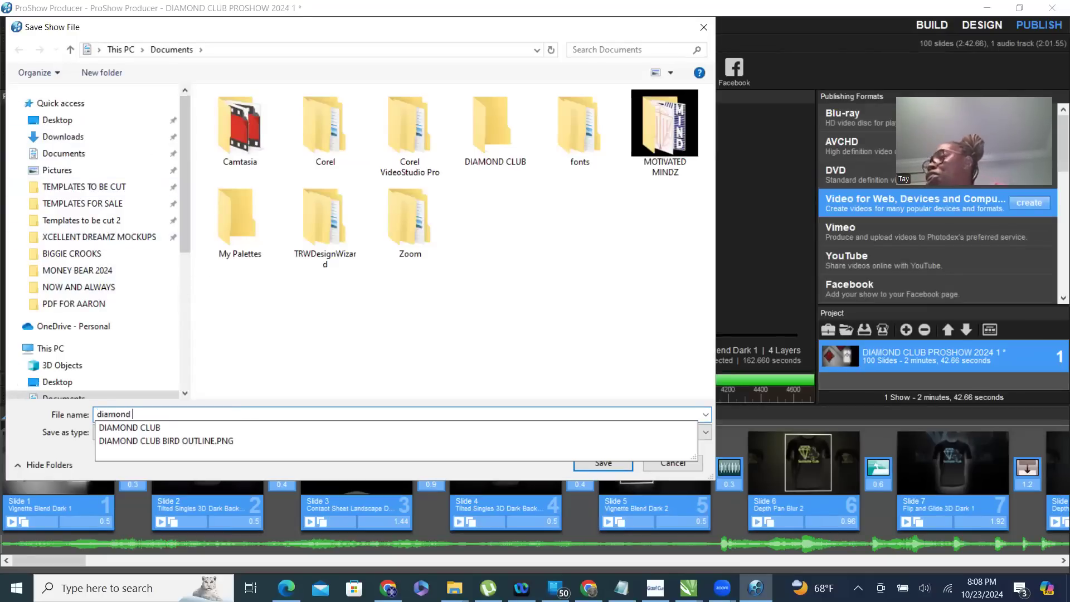
text(club pro sho)
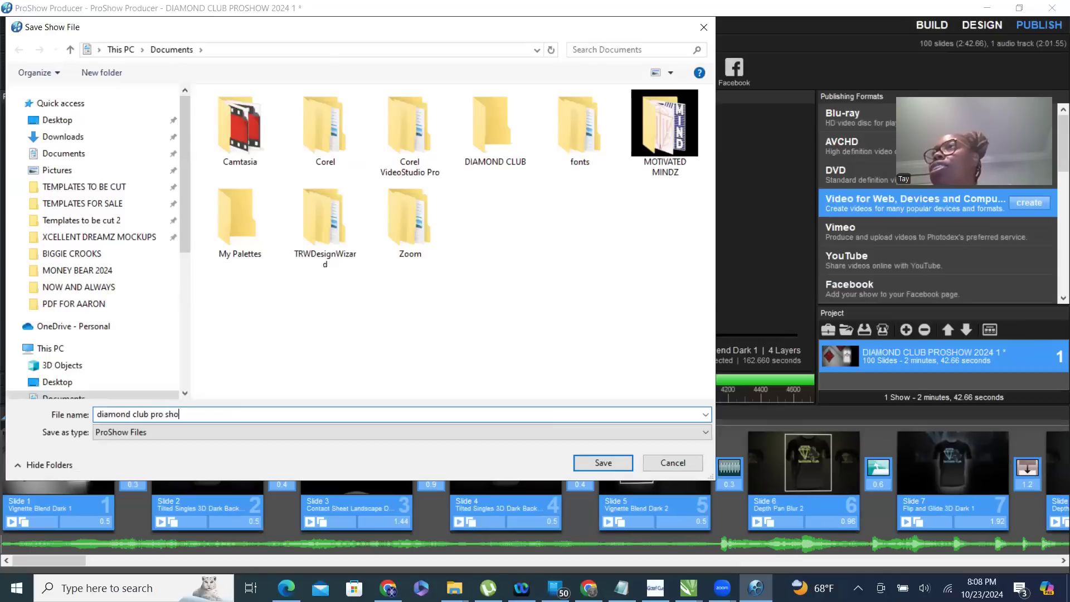
text(w vide o)
key(BackSpace)
key(BackSpace)
text(o)
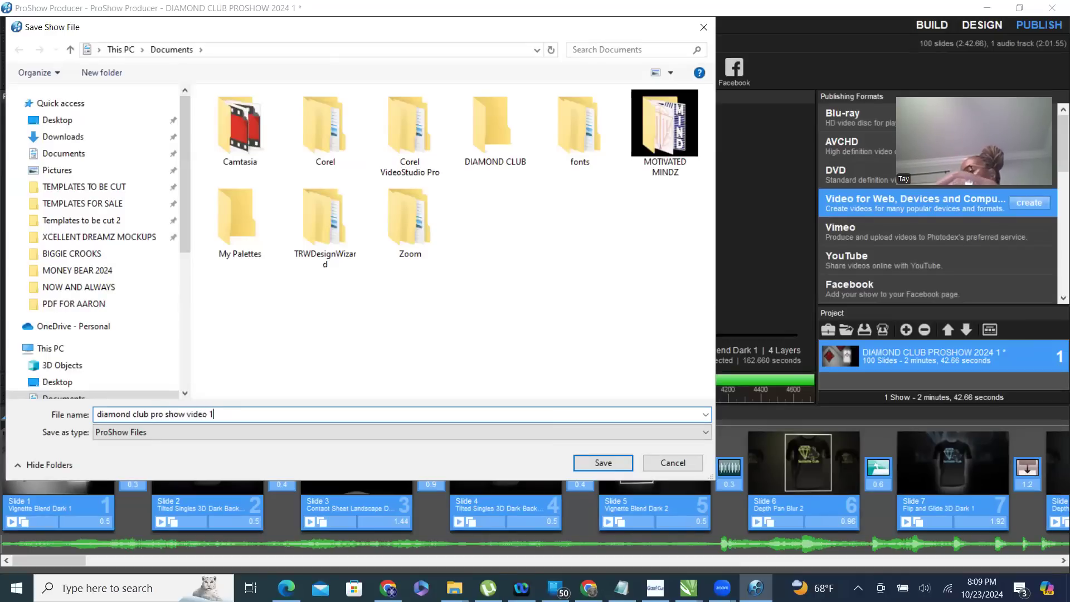
text( 1)
key(Return)
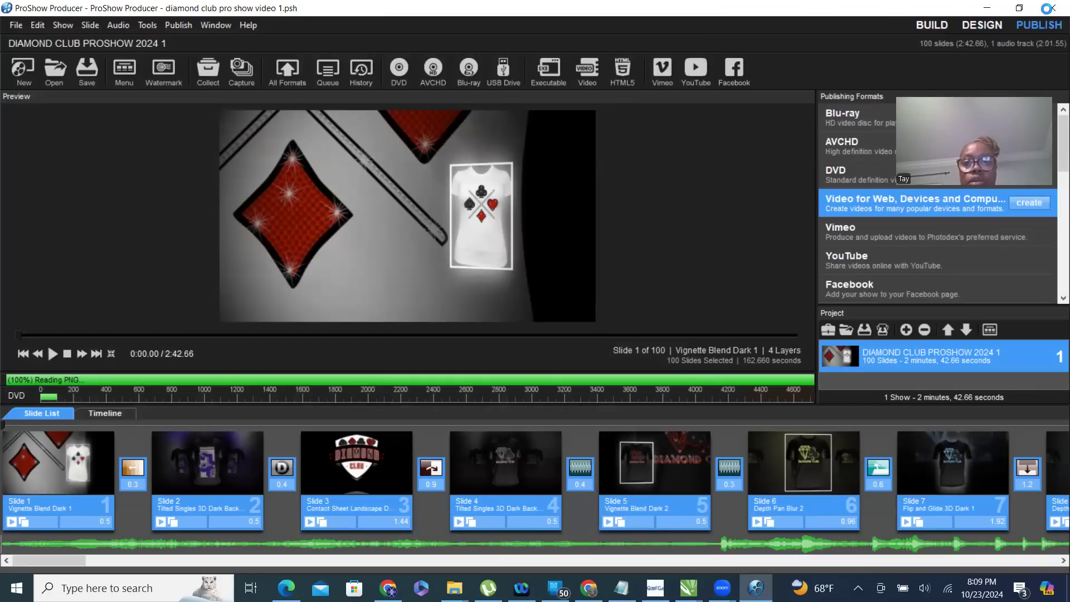
click(1049, 10)
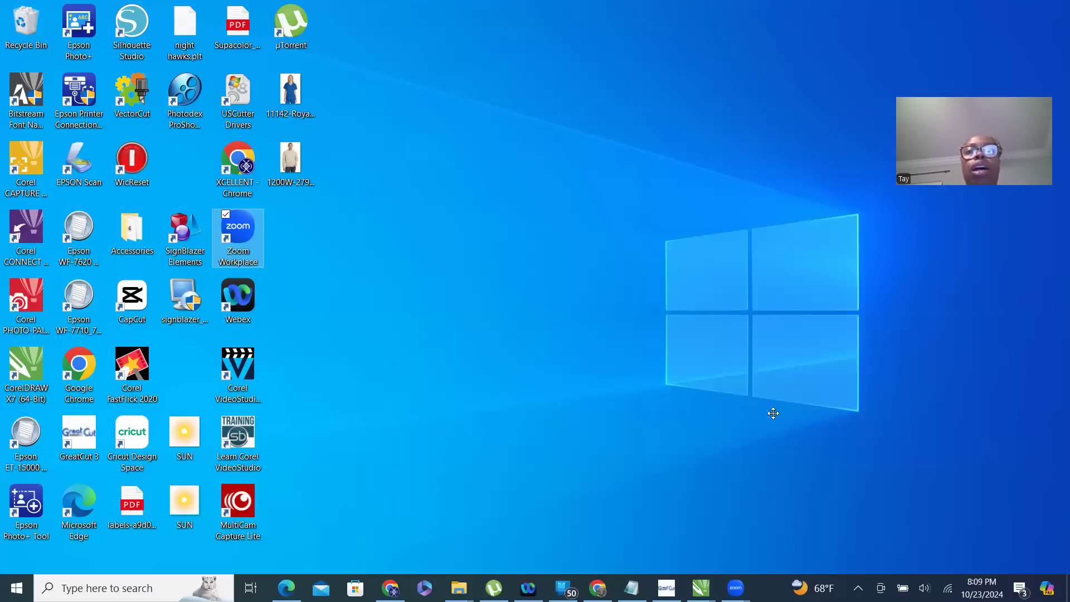
- Switch to now and always.cdr in CorelDRAW and move the TRW Design Wizard window clear of the webcam overlay
click(701, 588)
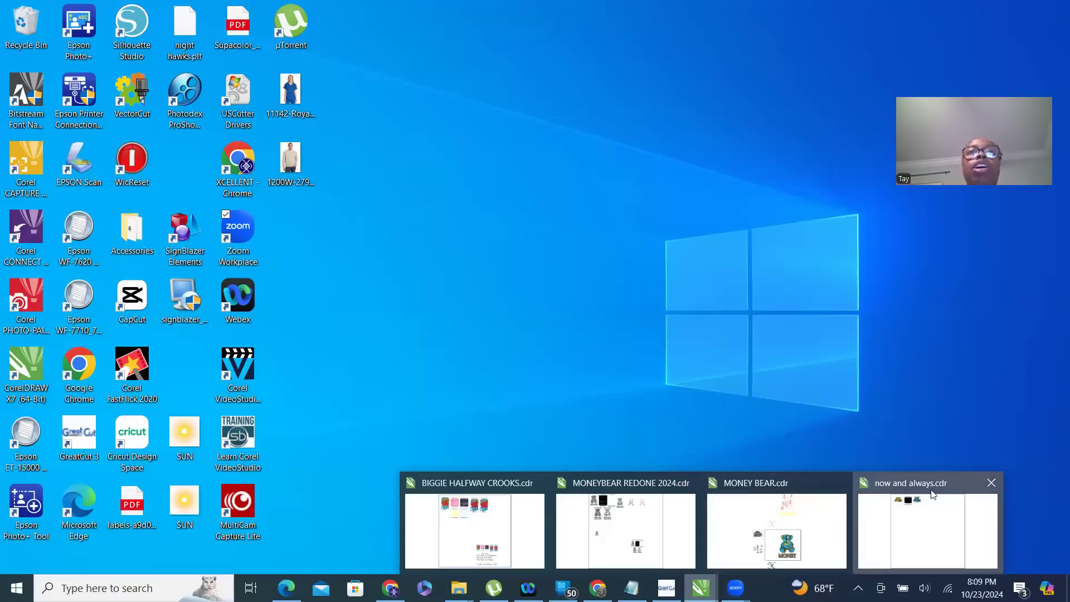
click(914, 513)
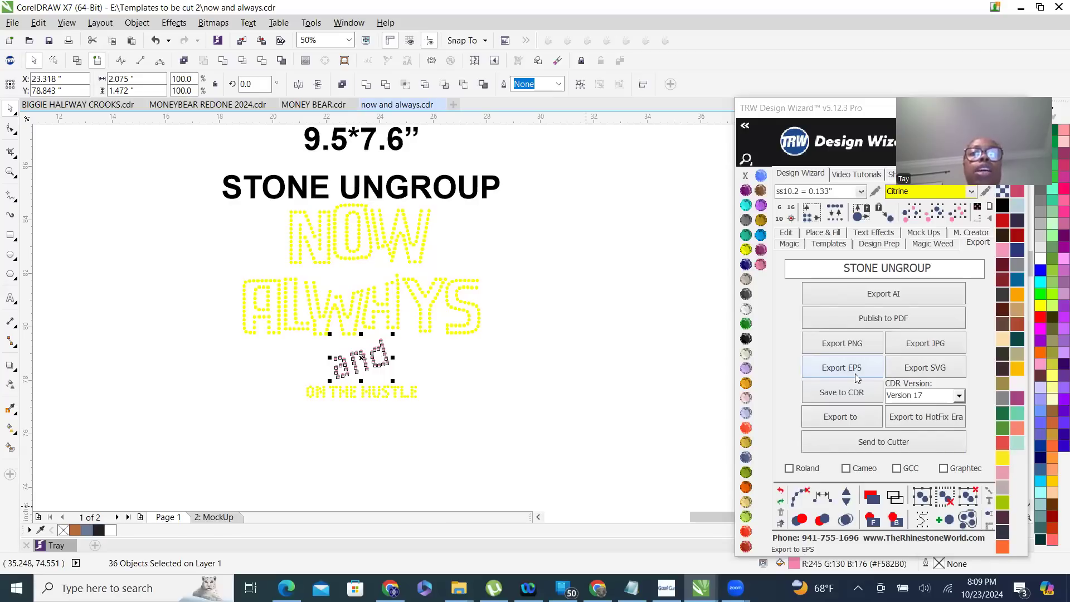
key(XF86AudioRaiseVolume)
key(XF86AudioRaiseVolume)
key(XF86AudioRaiseVolume)
key(XF86AudioRaiseVolume)
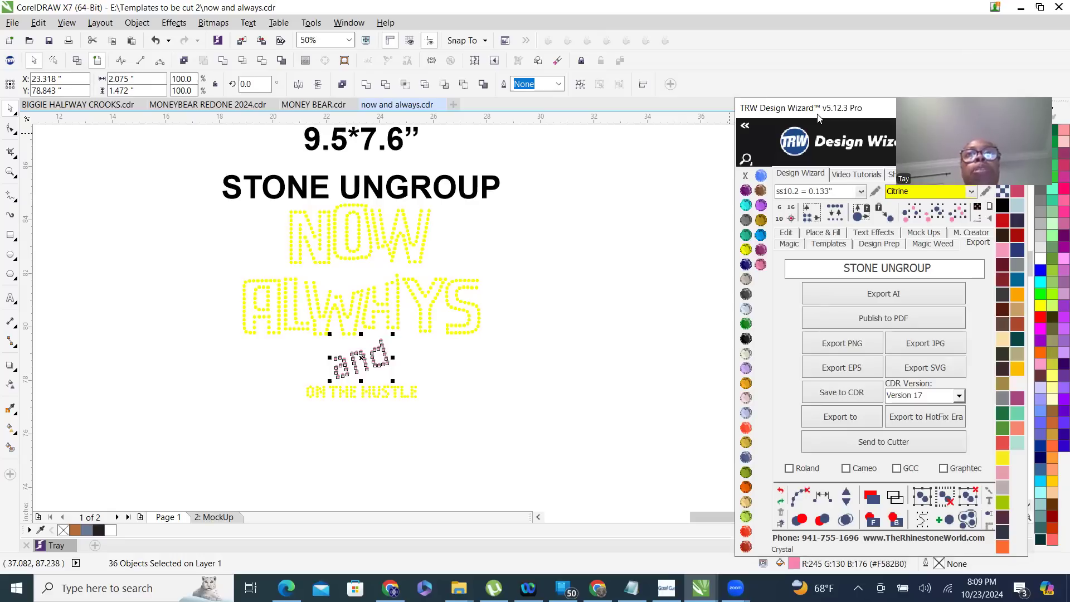
drag(818, 117, 686, 74)
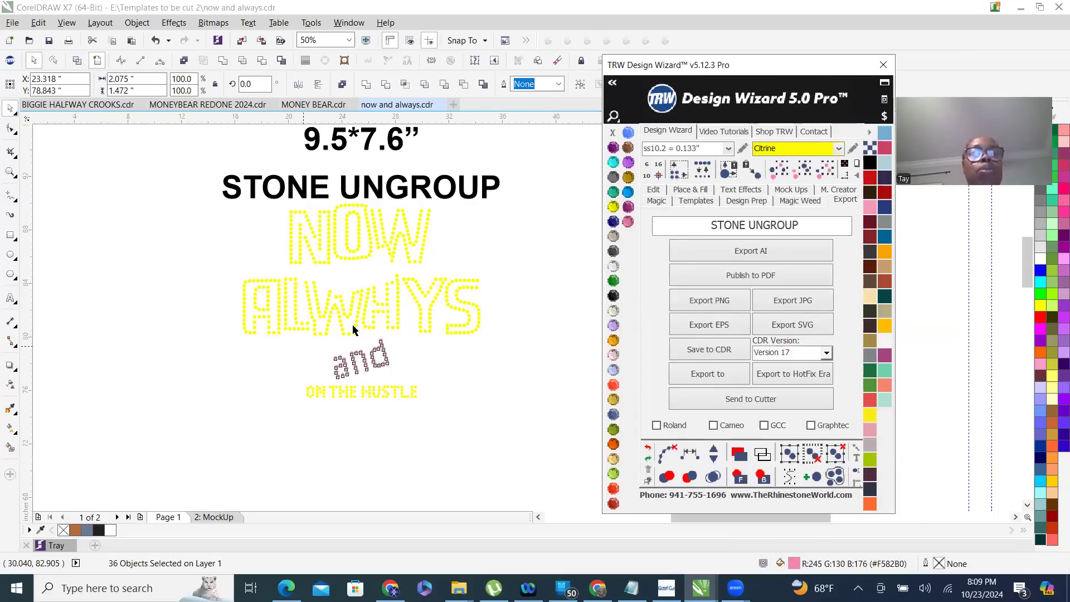
scroll(345, 343, down, 2)
scroll(432, 125, down, 2)
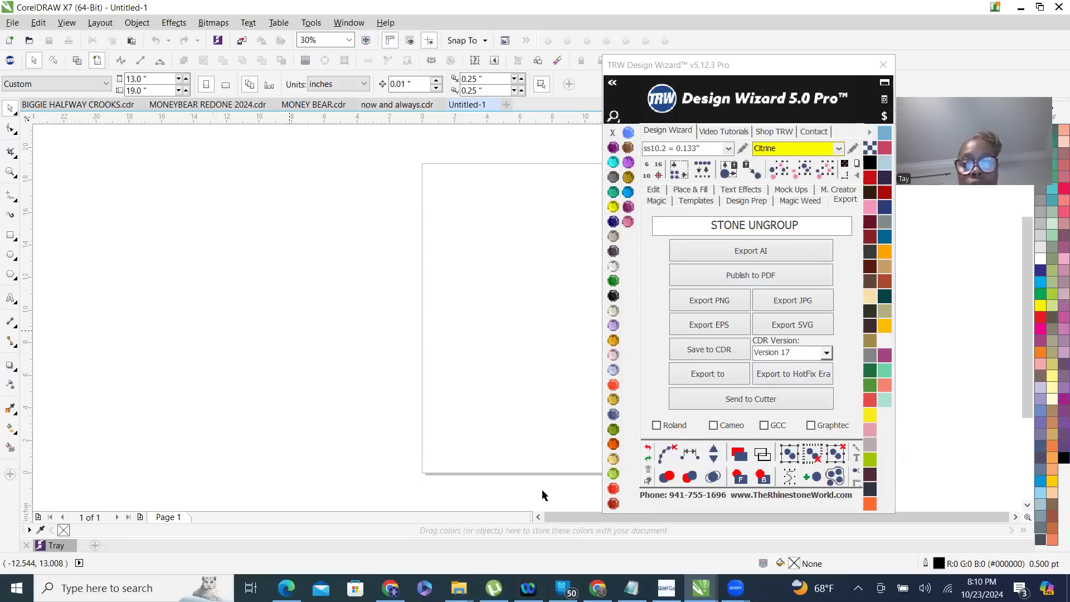
- Switch to Chrome and open Google in a new tab
key(alt+Tab)
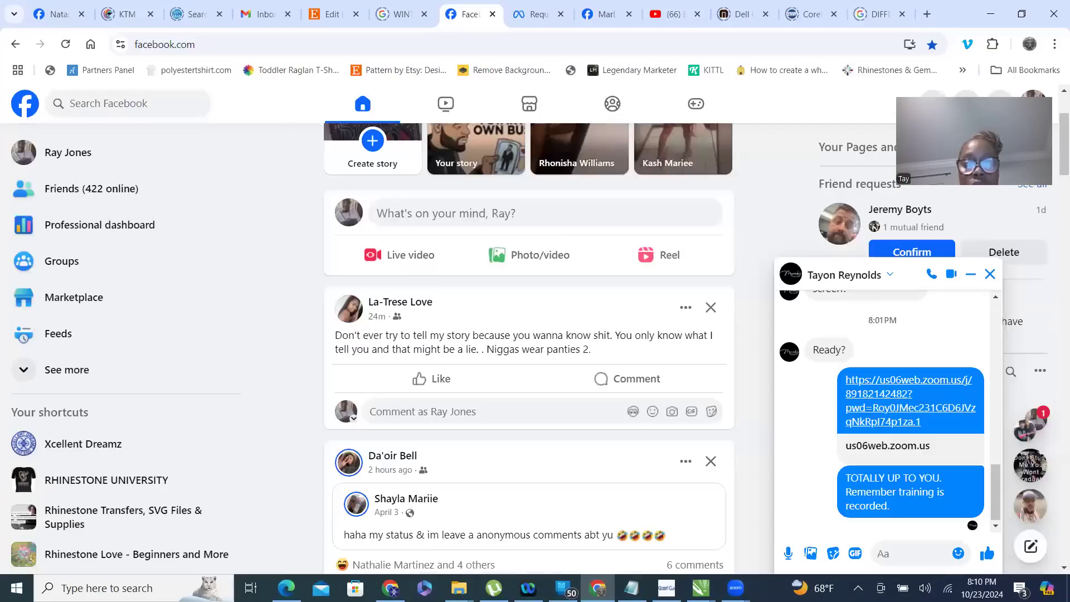
click(927, 13)
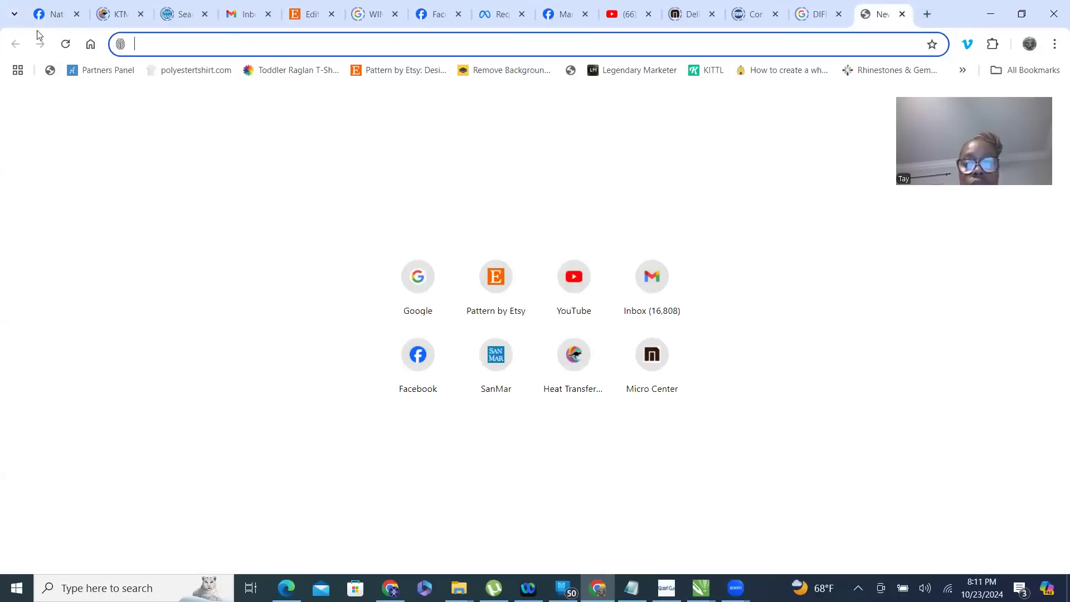
click(419, 284)
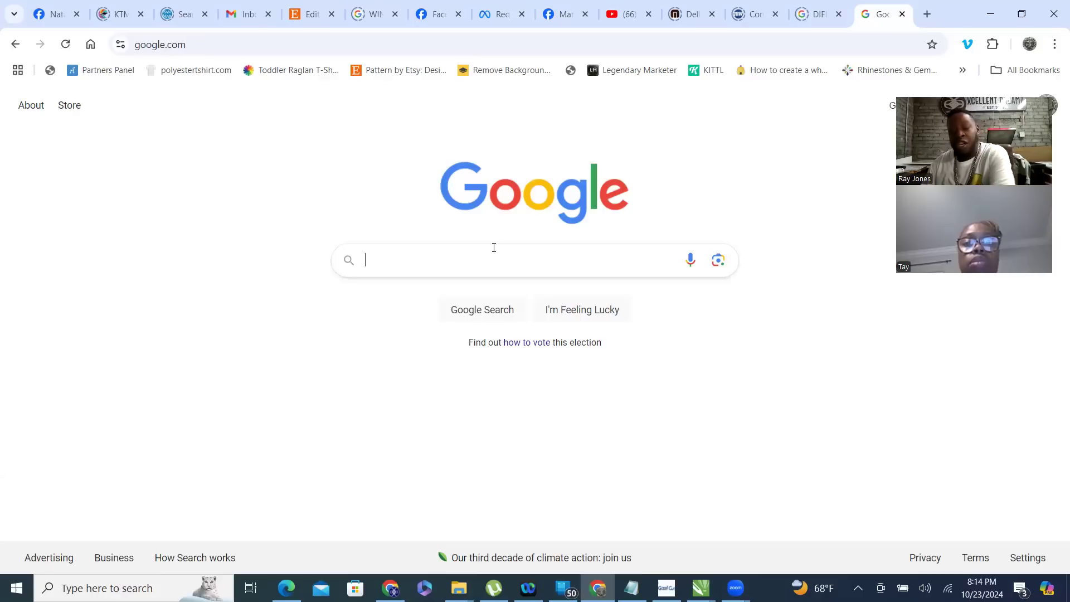
- Search Google for "zodiac signs svg"
click(431, 264)
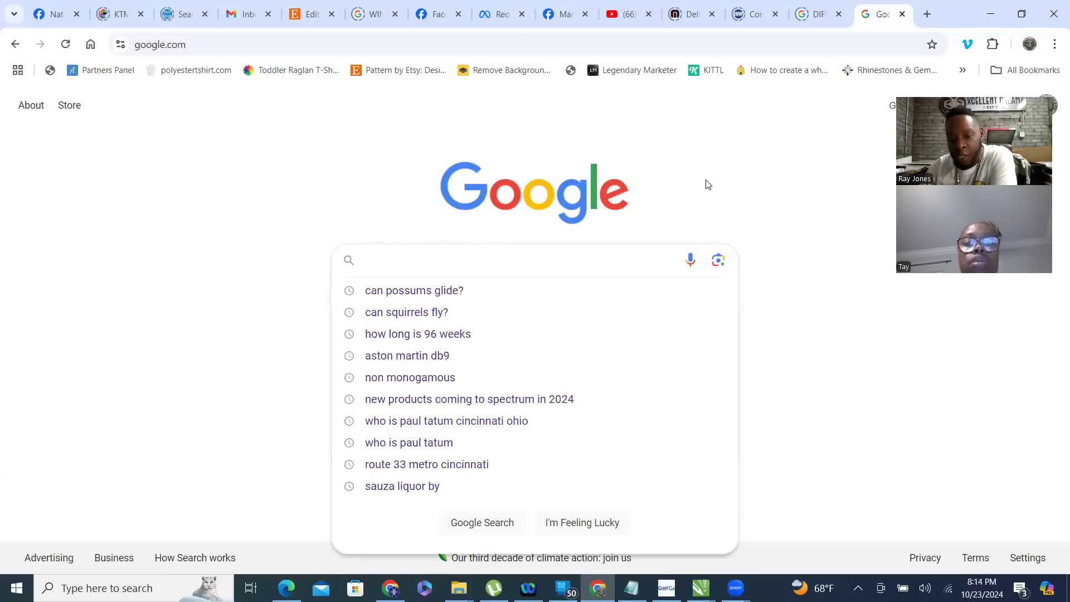
click(766, 233)
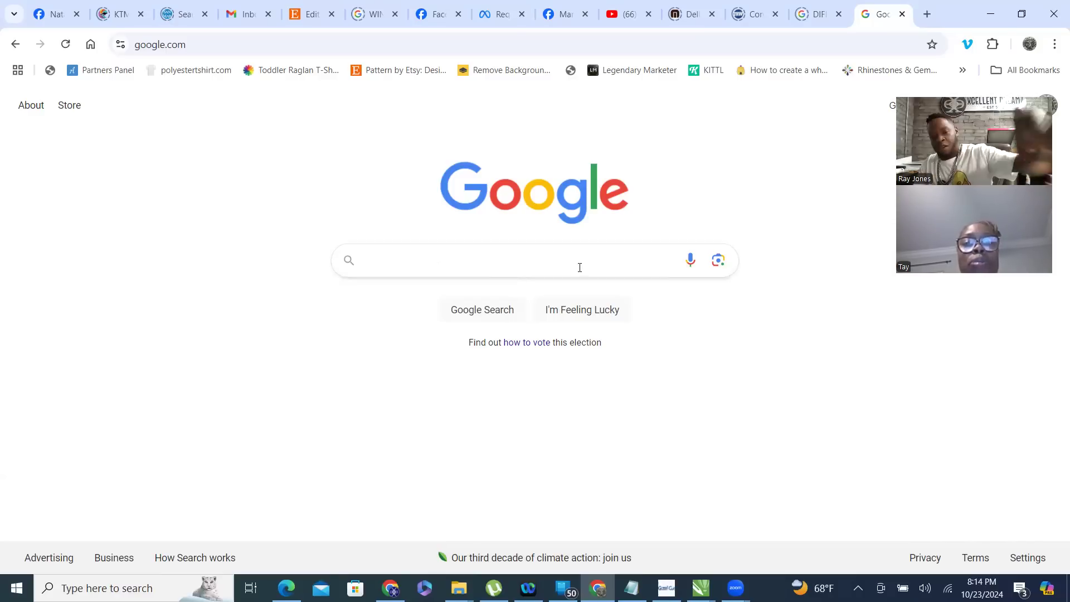
click(514, 266)
text(z)
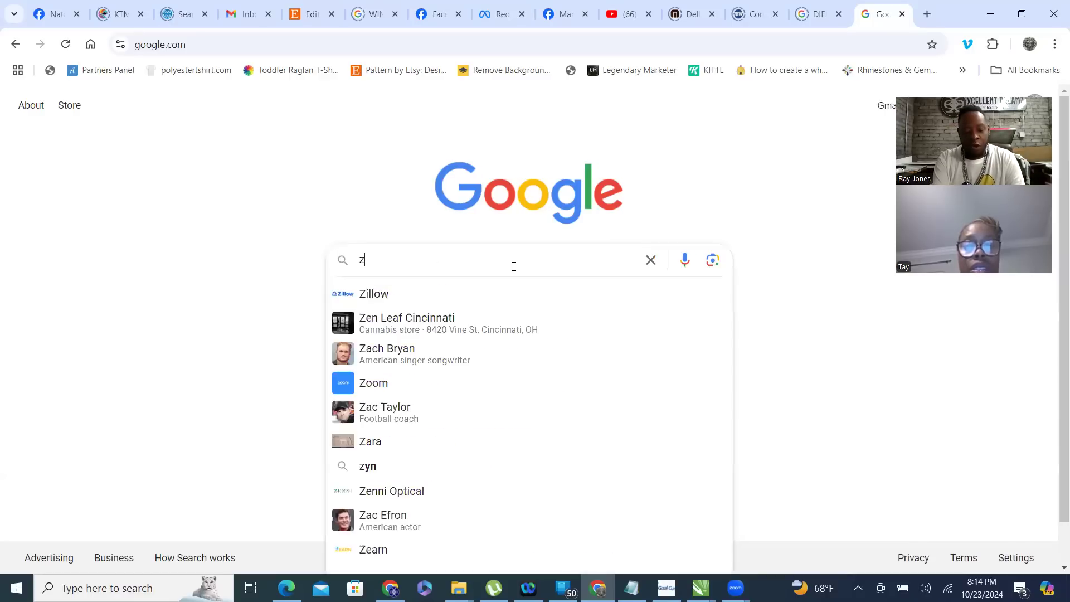
text(odiac sig)
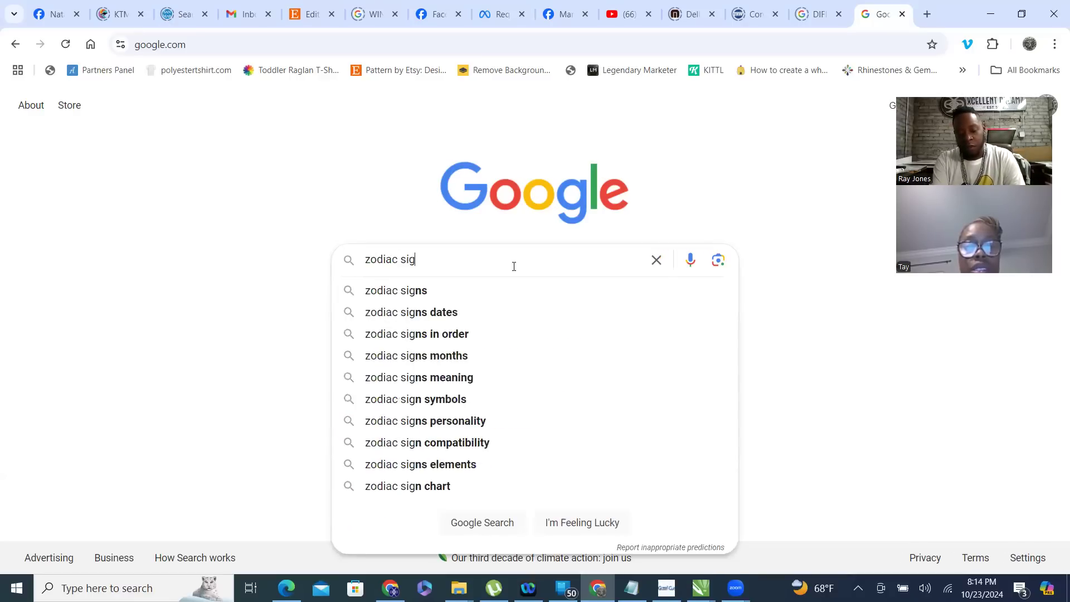
text(ns)
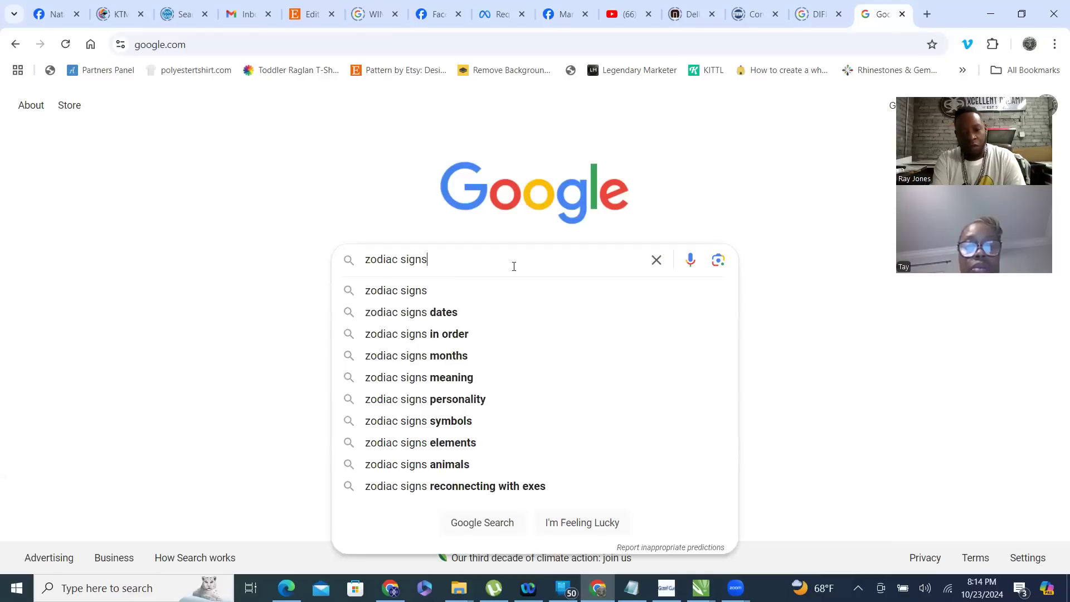
text(p)
key(BackSpace)
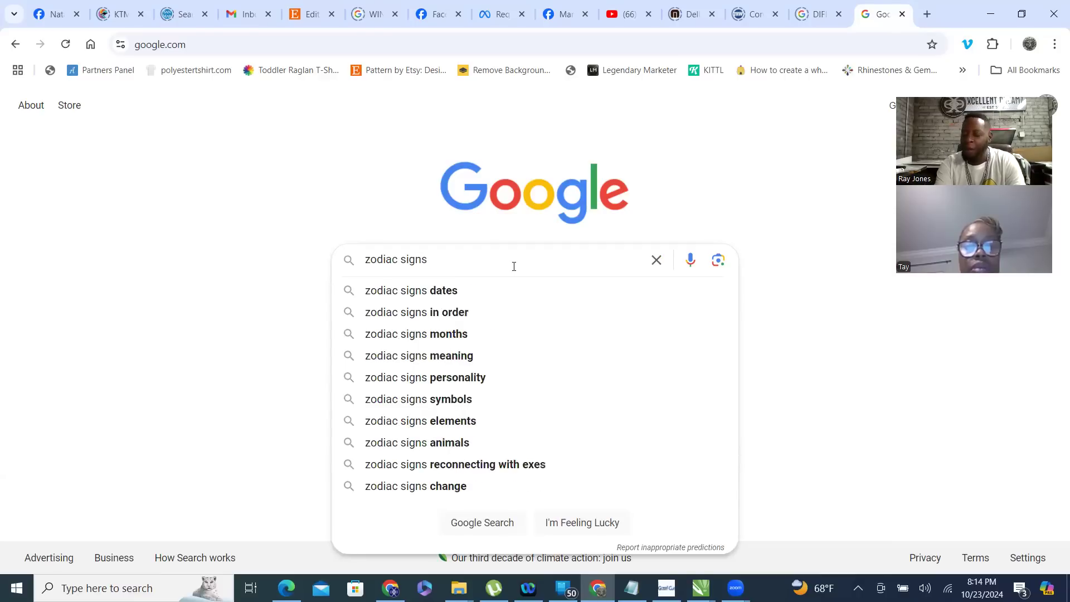
text(svg)
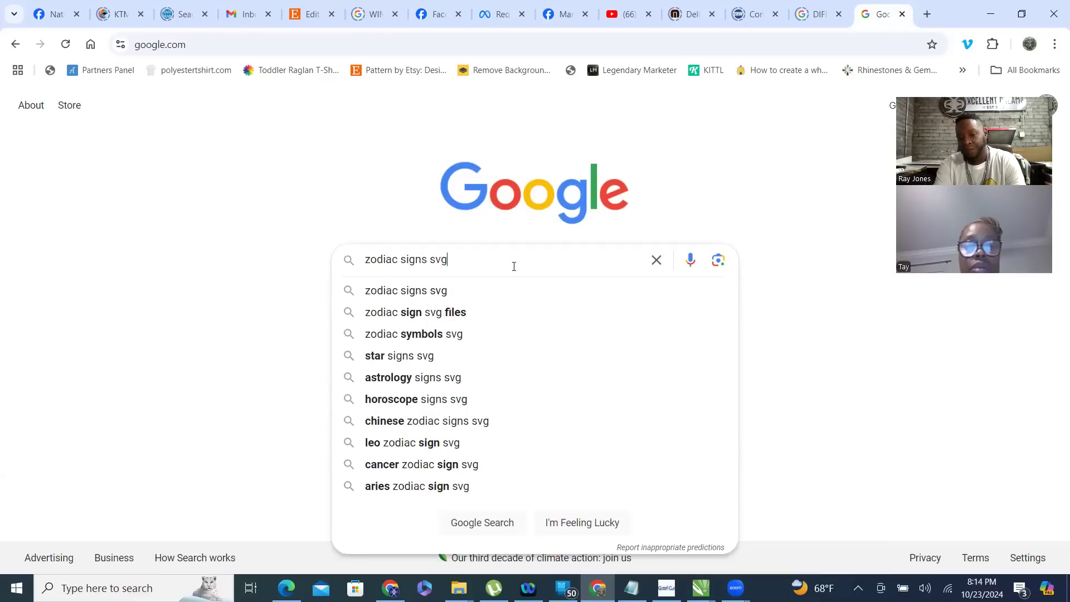
key(Return)
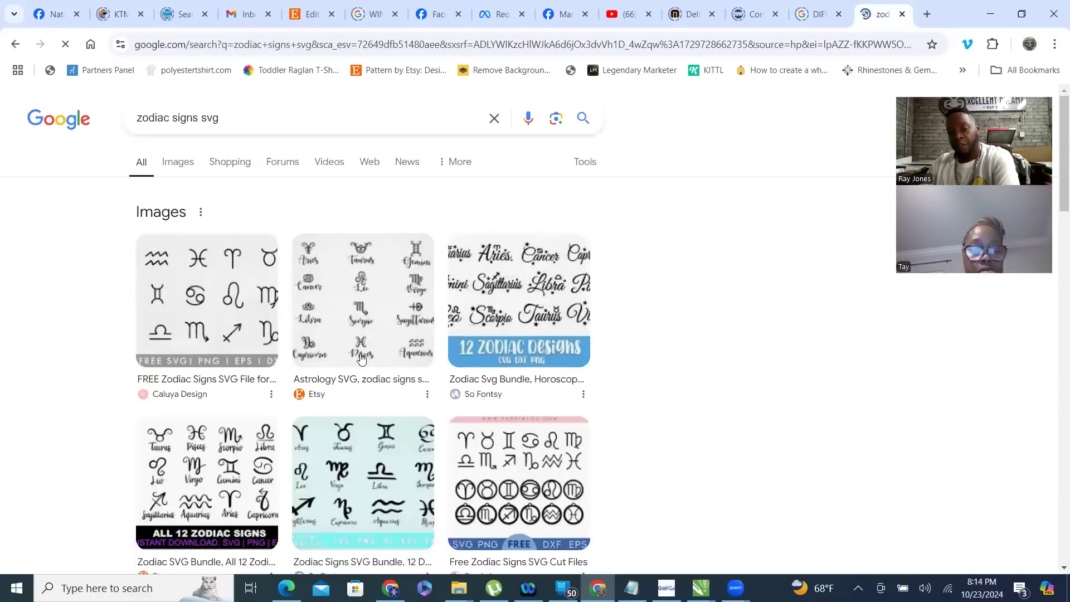
- Preview the Caluya Design and Etsy zodiac sign sets and look through the related designs
click(190, 307)
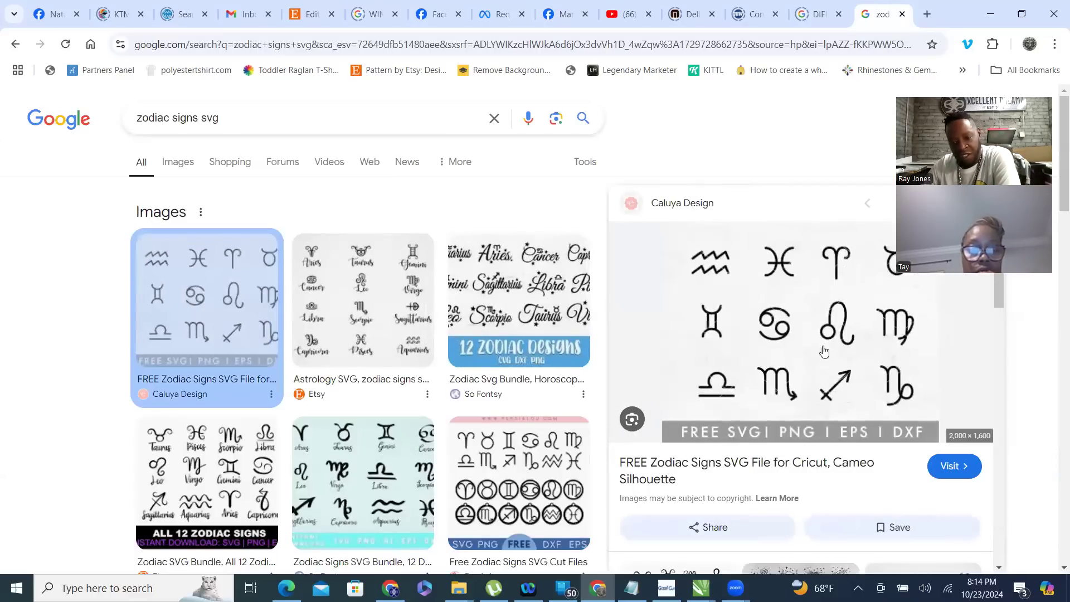
scroll(795, 296, down, 2)
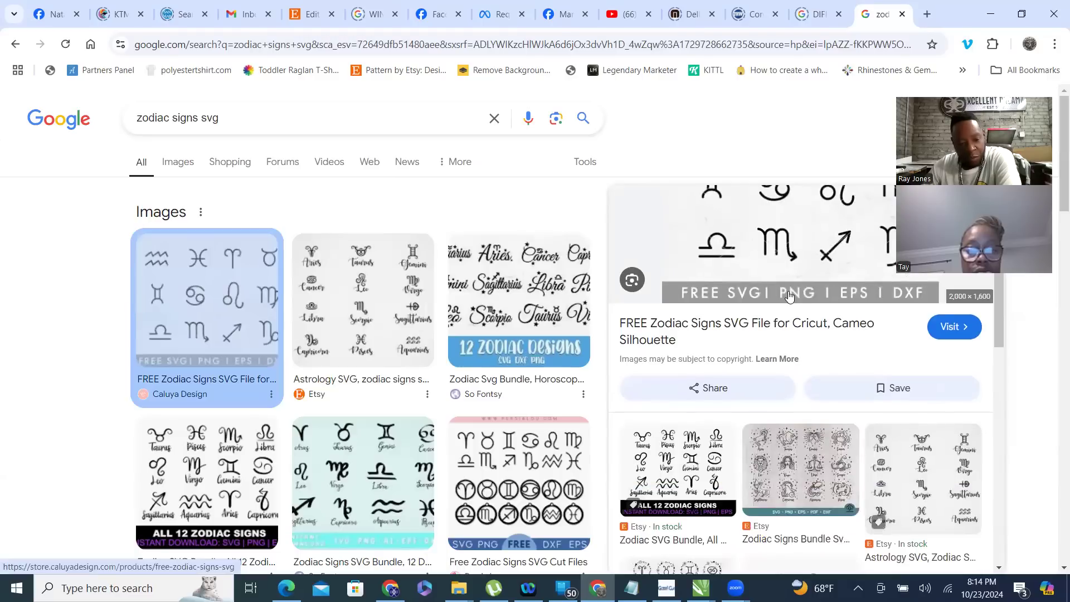
click(677, 471)
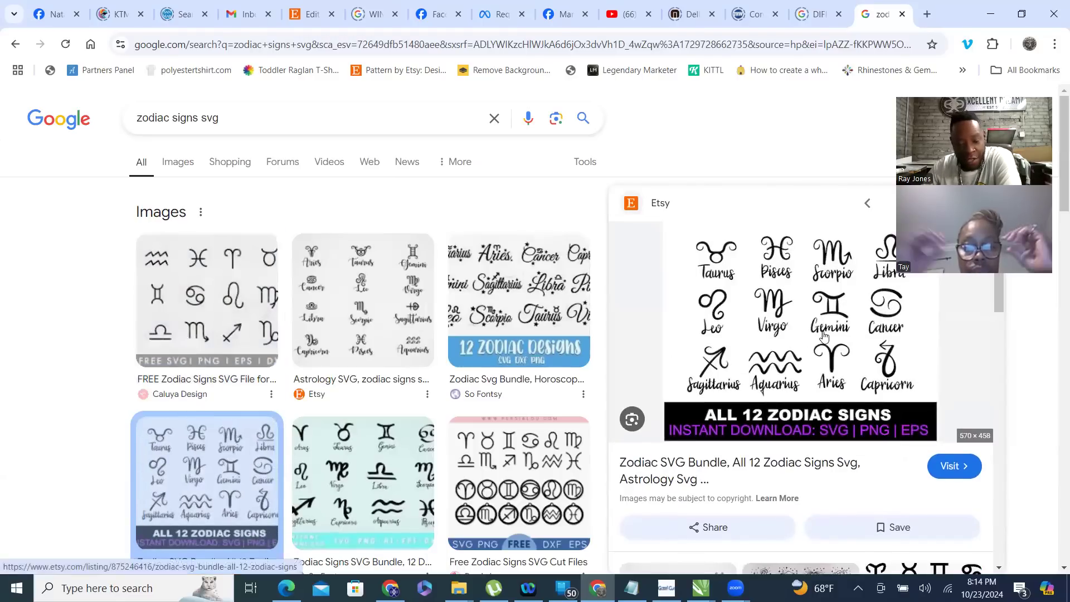
scroll(823, 336, down, 6)
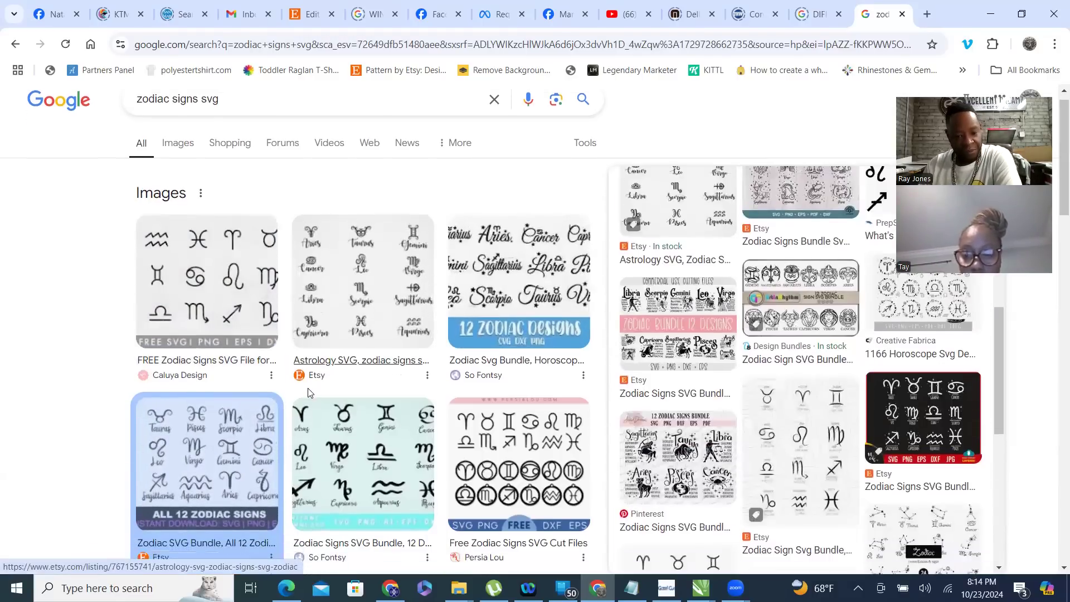
scroll(307, 392, down, 5)
scroll(429, 103, up, 6)
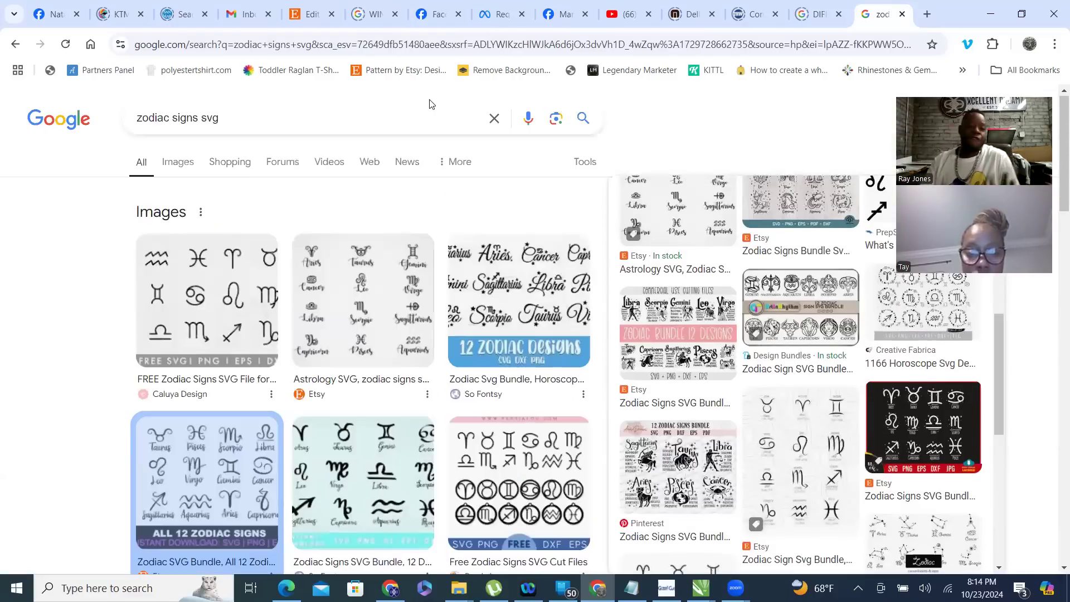
- Limit the search to image results and examine the available zodiac sign designs
click(177, 164)
scroll(449, 371, down, 2)
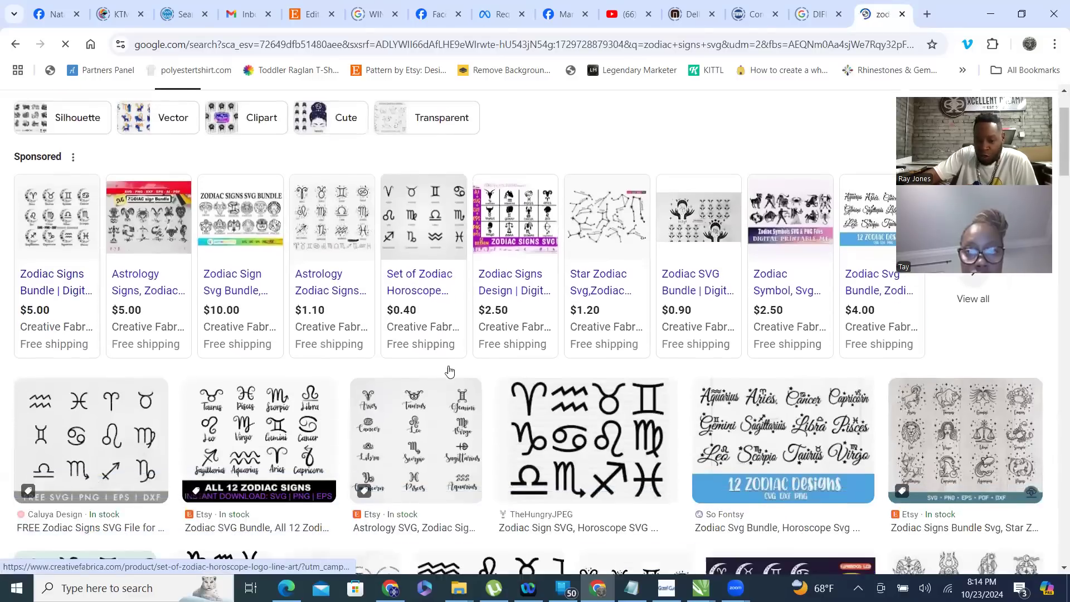
scroll(450, 371, down, 1)
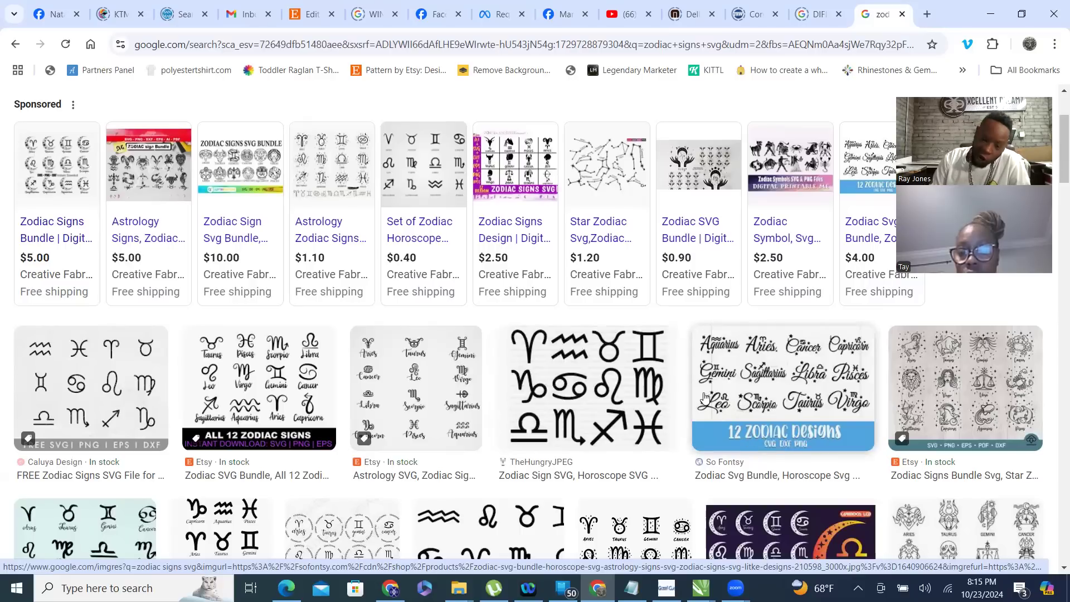
scroll(752, 378, down, 1)
scroll(752, 379, down, 3)
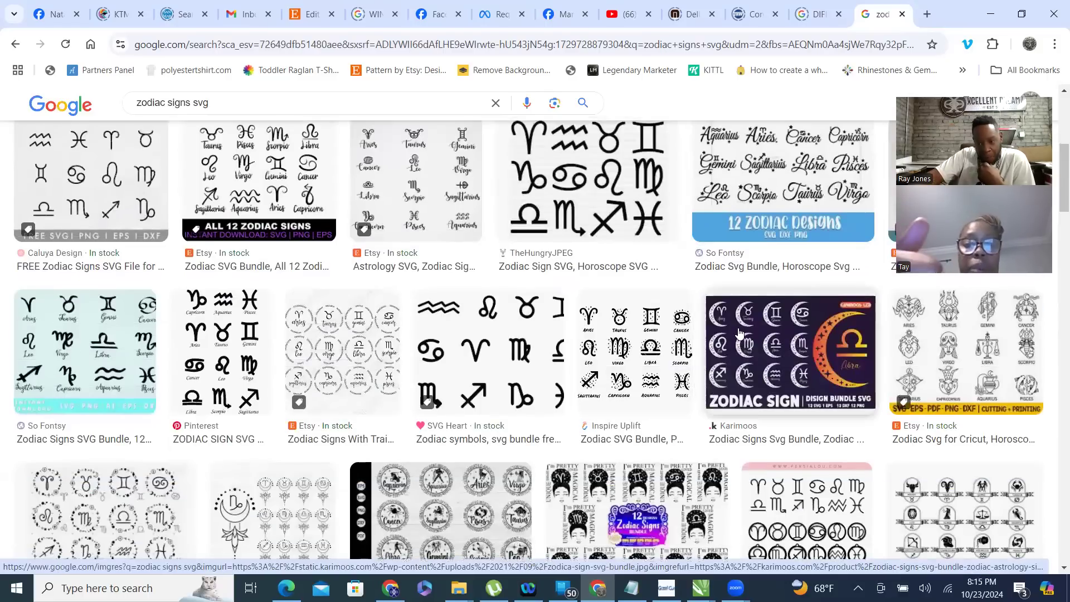
scroll(739, 333, up, 3)
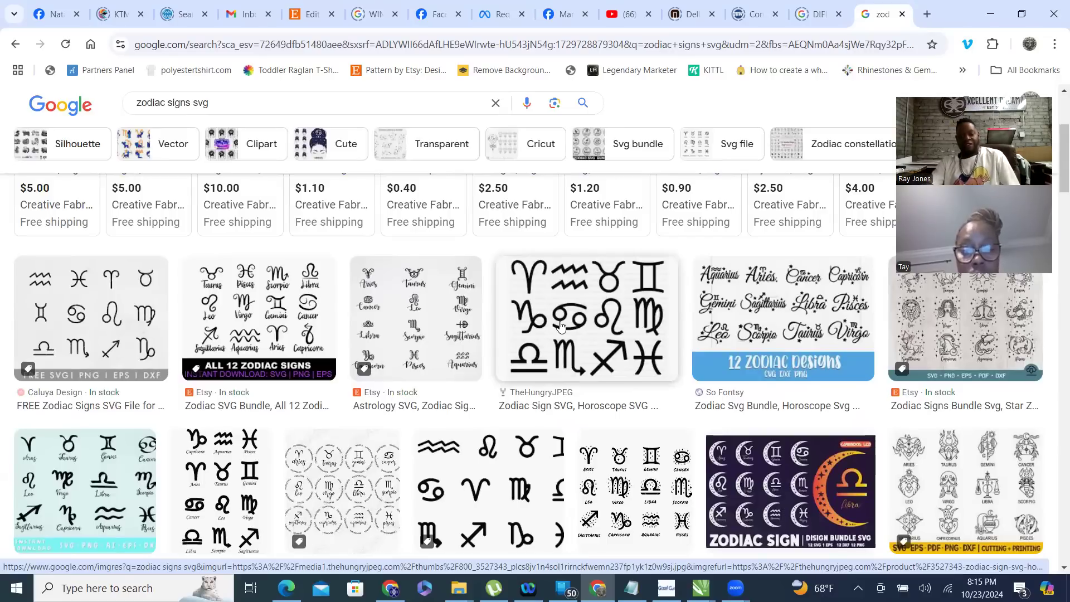
- Preview the So Fontsy set of 12 zodiac designs and check the file type its image would be saved as
click(807, 322)
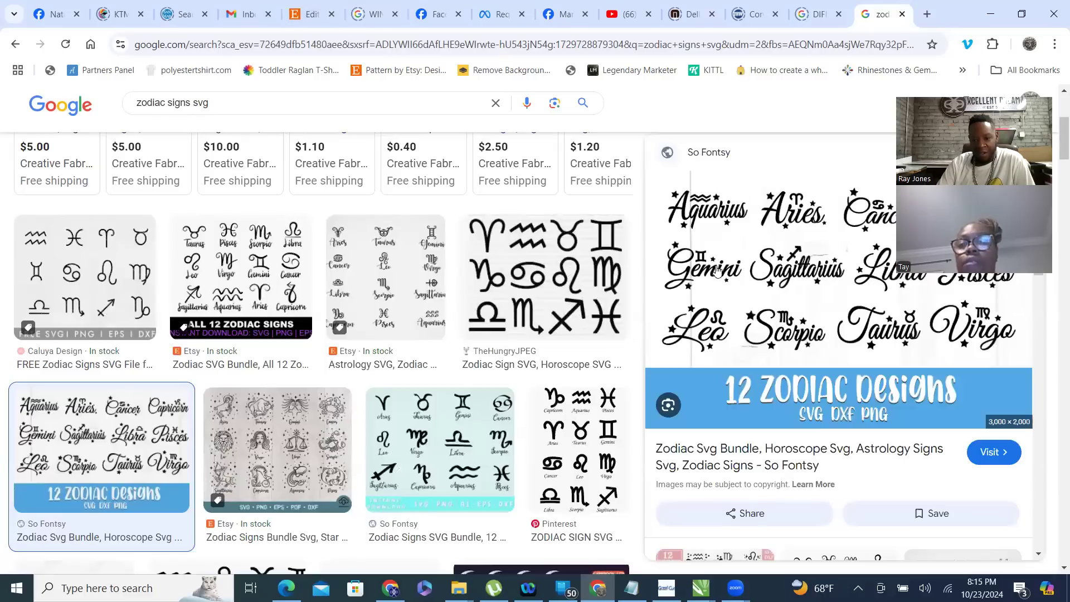
right_click(791, 270)
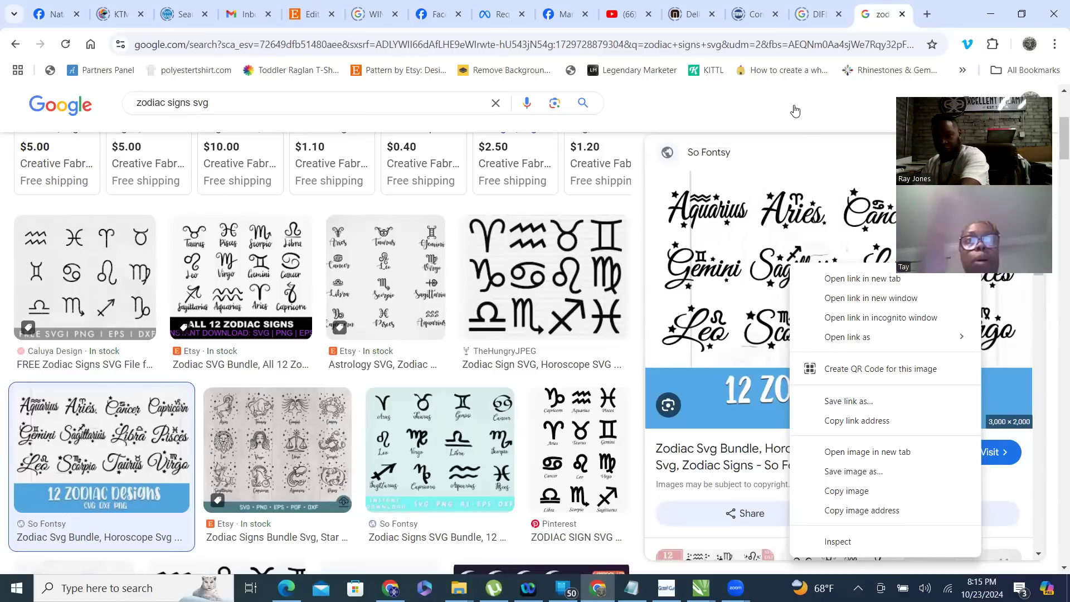
click(795, 111)
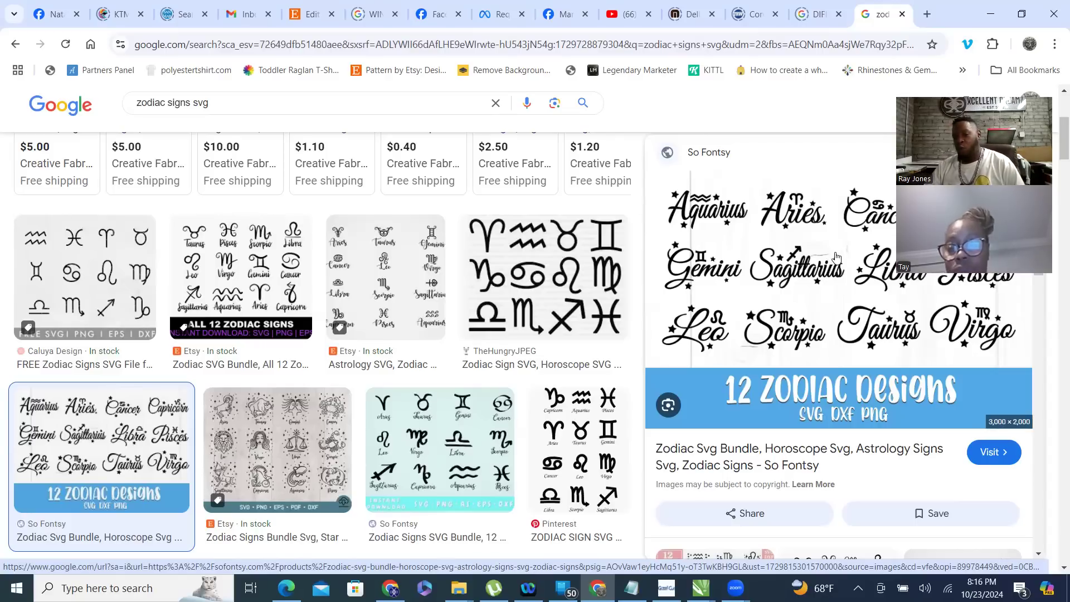
right_click(800, 260)
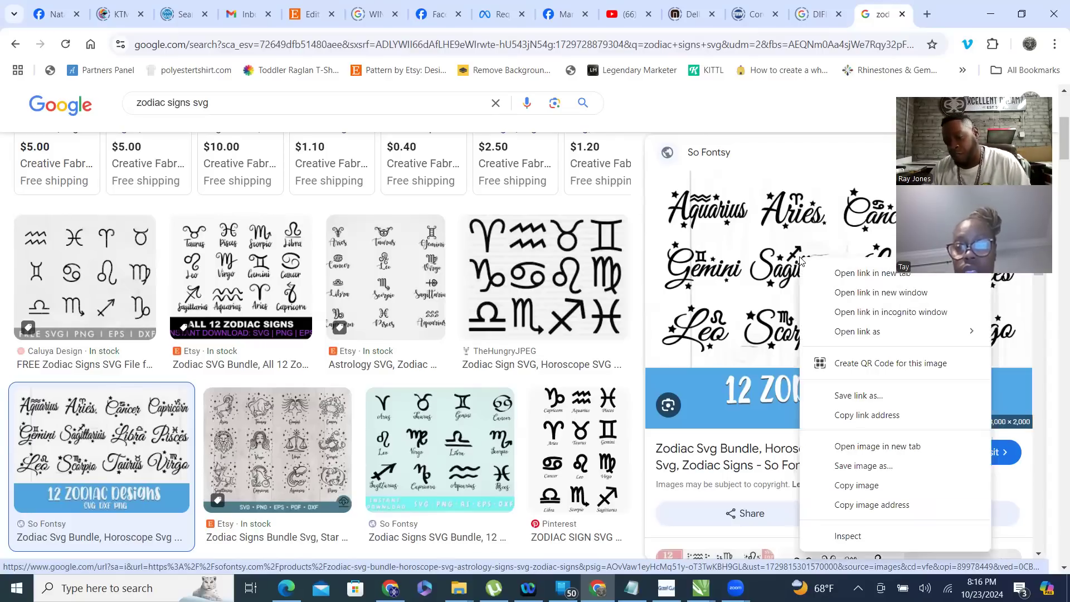
click(897, 464)
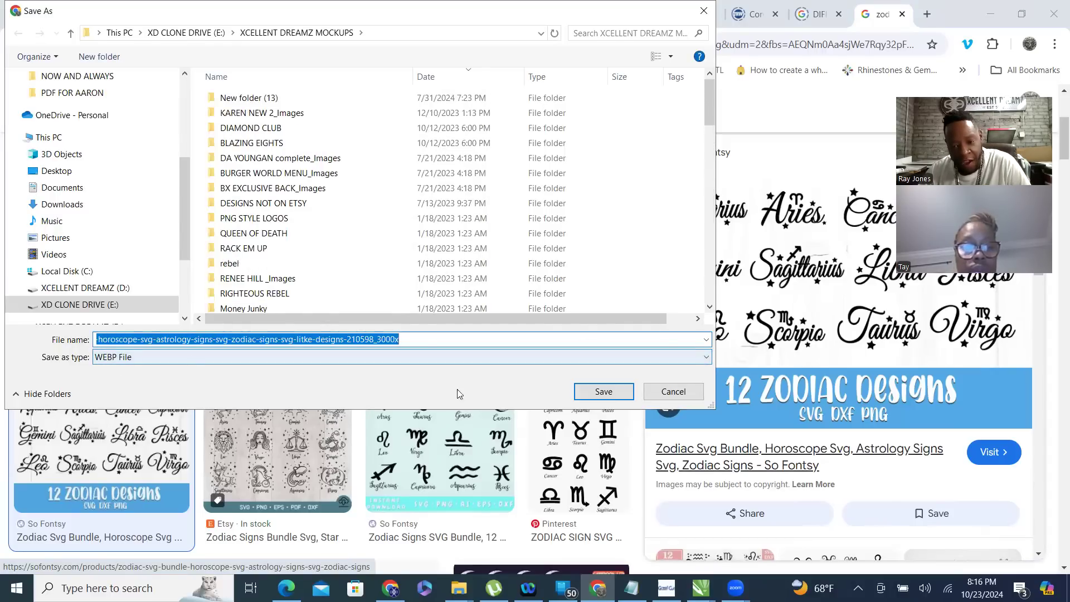
drag(674, 390, 760, 385)
key(Escape)
- Examine the related zodiac designs listed with the So Fontsy set for another suitable image
scroll(800, 373, down, 4)
scroll(801, 372, up, 4)
scroll(801, 372, down, 2)
scroll(801, 373, up, 3)
scroll(801, 372, down, 5)
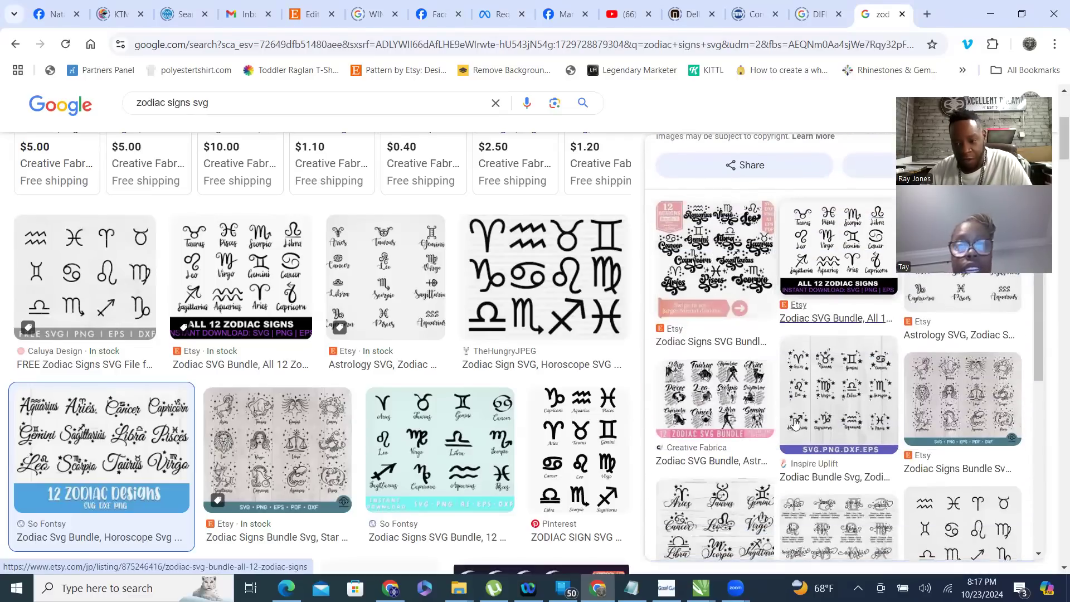
scroll(831, 361, up, 5)
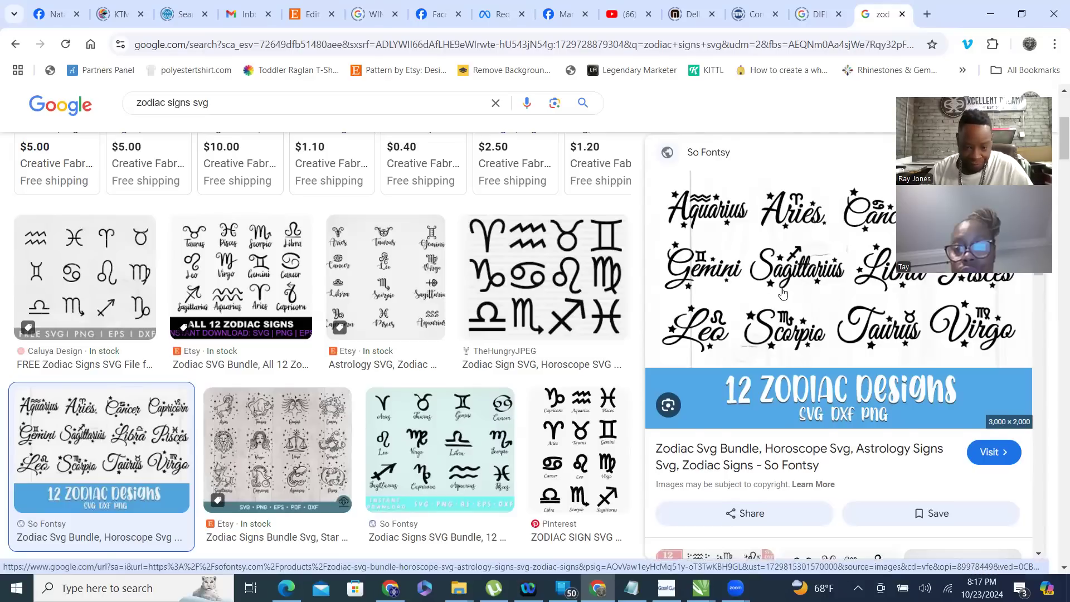
scroll(783, 293, down, 10)
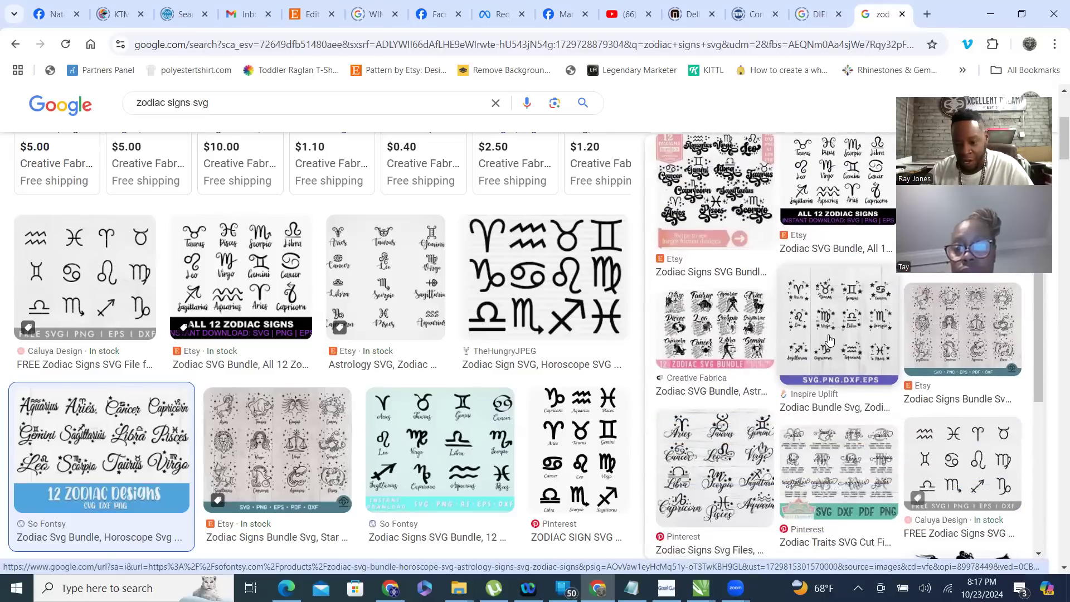
scroll(830, 339, down, 3)
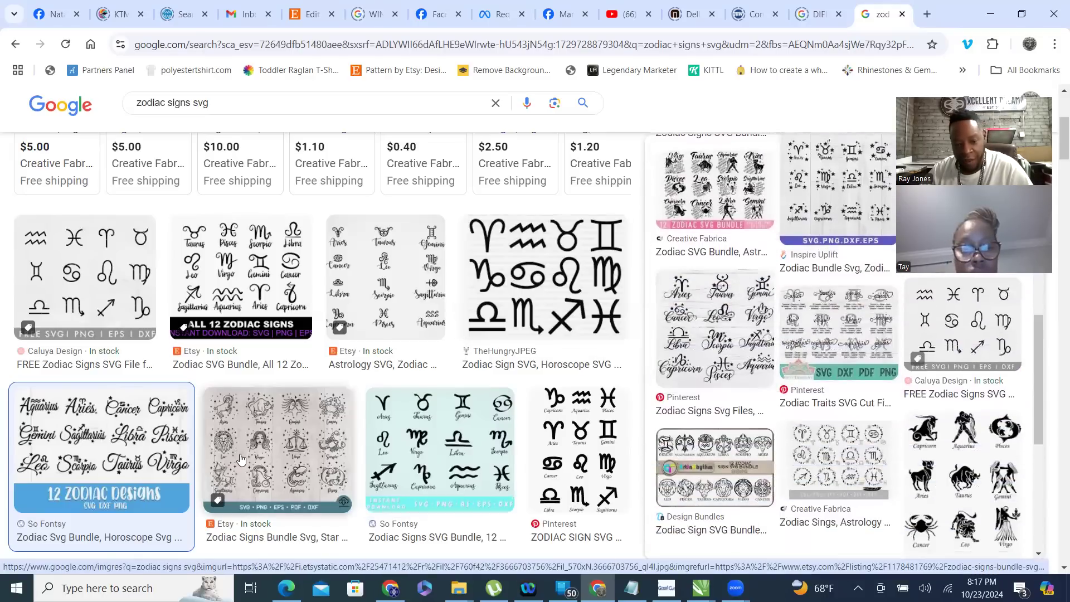
- Preview the Etsy Zodiac Signs Bundle with illustrated figures and check the file type its image would be saved as
click(289, 453)
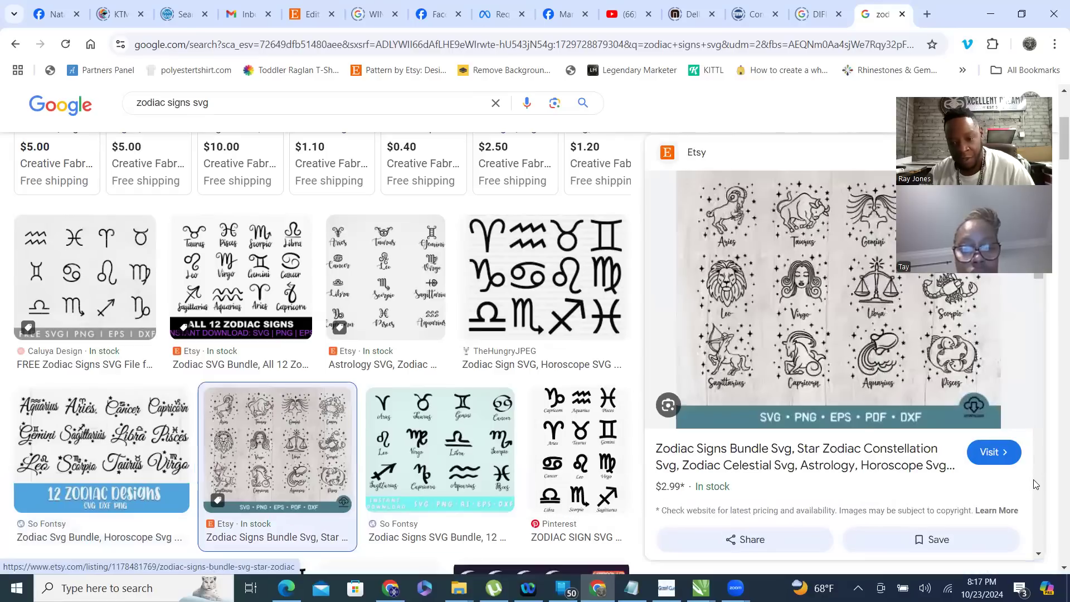
right_click(820, 261)
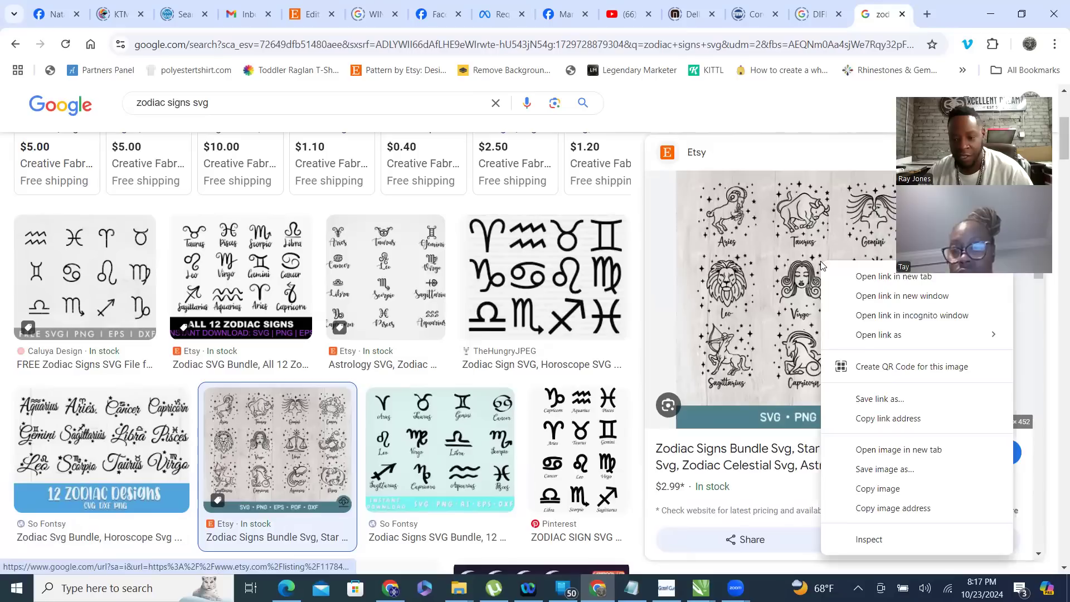
click(890, 476)
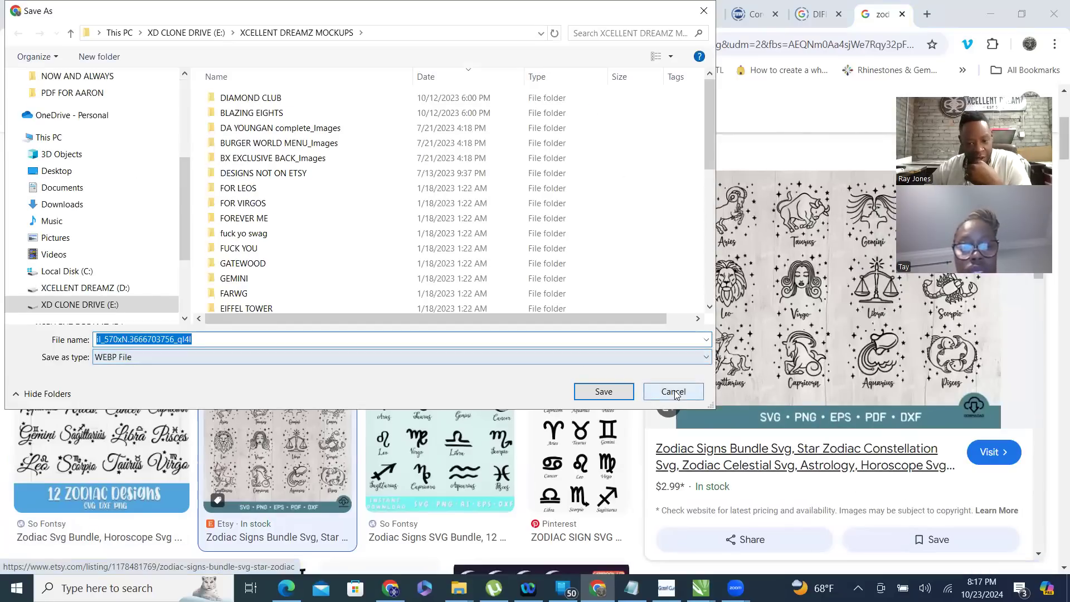
click(673, 391)
- Look further through the image results and preview the Etsy geometric line icon set and the Pinterest Astrology Horoscope set
scroll(355, 332, down, 4)
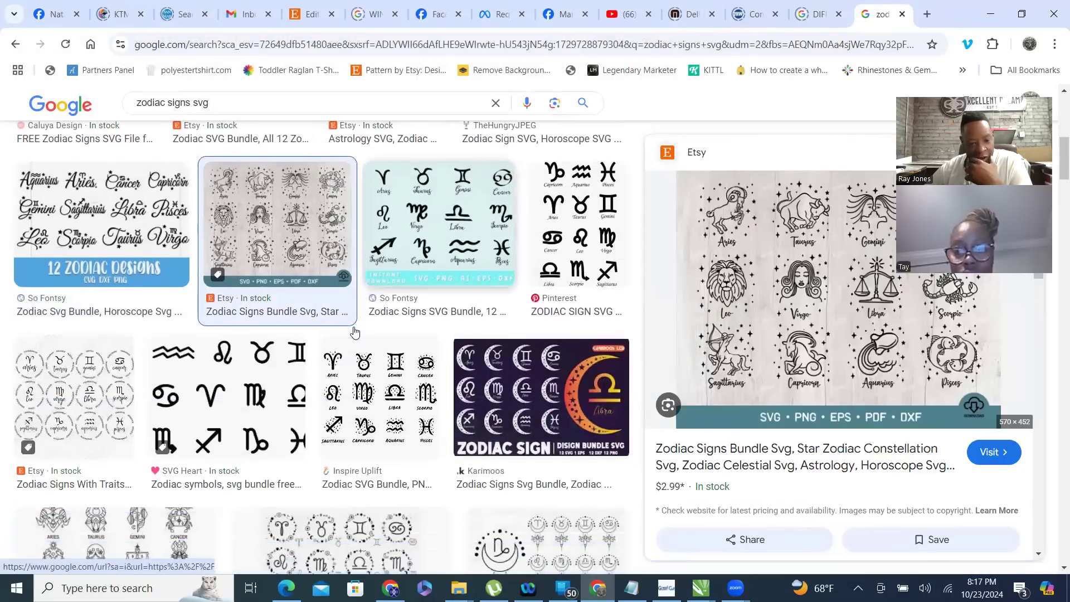
scroll(345, 333, down, 6)
click(144, 233)
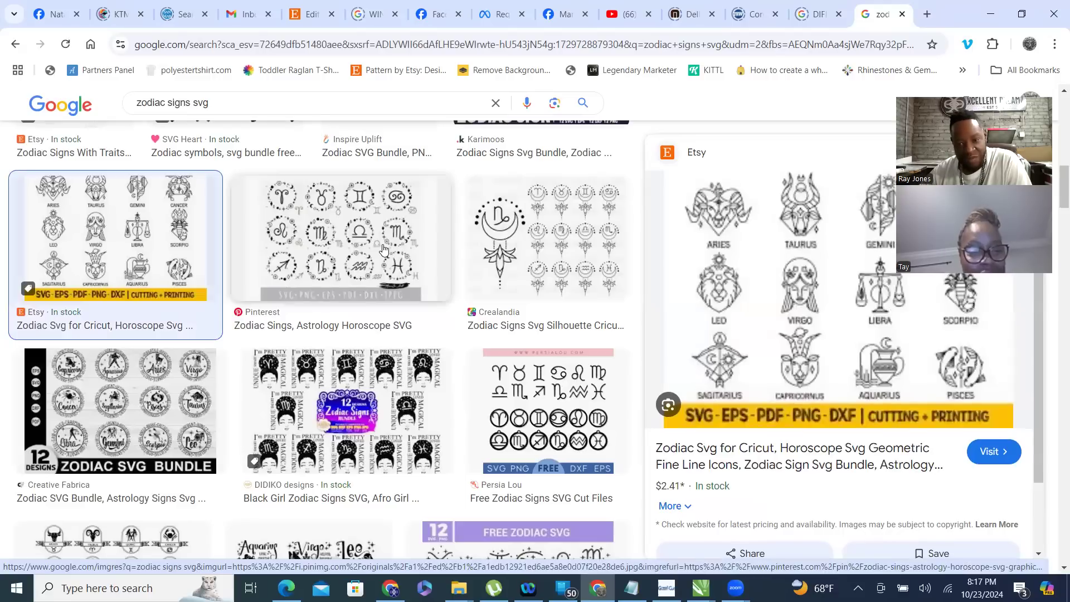
click(382, 251)
click(157, 261)
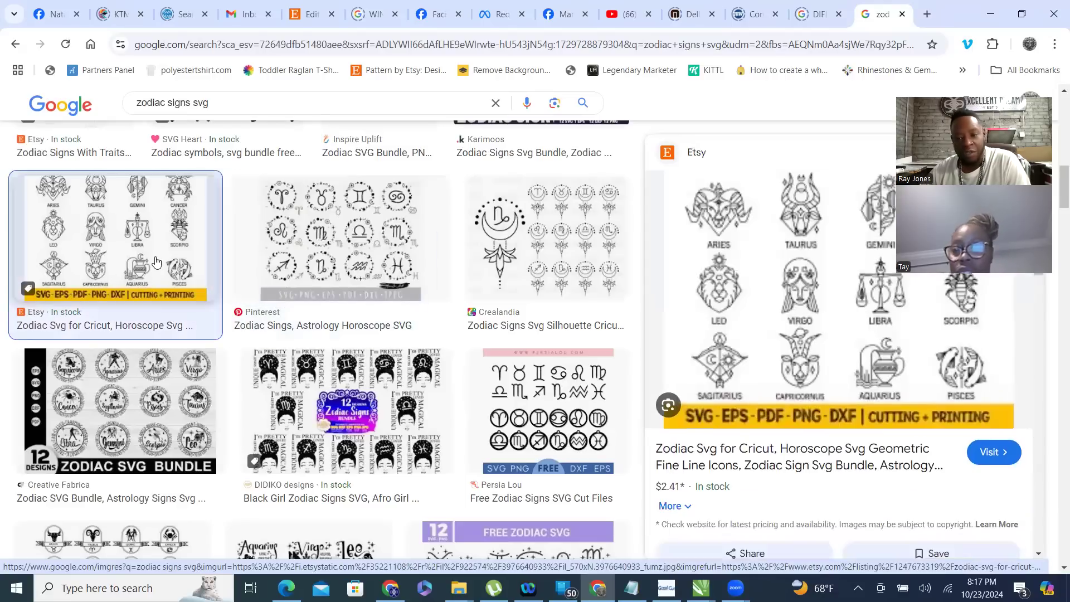
click(310, 232)
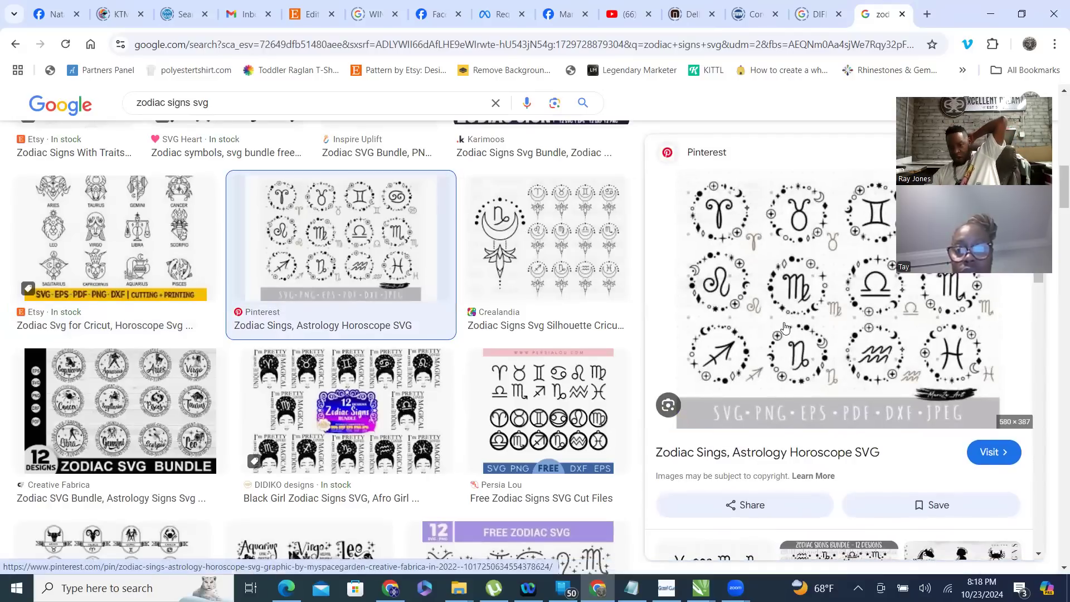
- Open the Pinterest page of the Astrology Horoscope set and, from its related pins, open the Etsy Zodiac Svg Bundle with lettered sign names
click(837, 301)
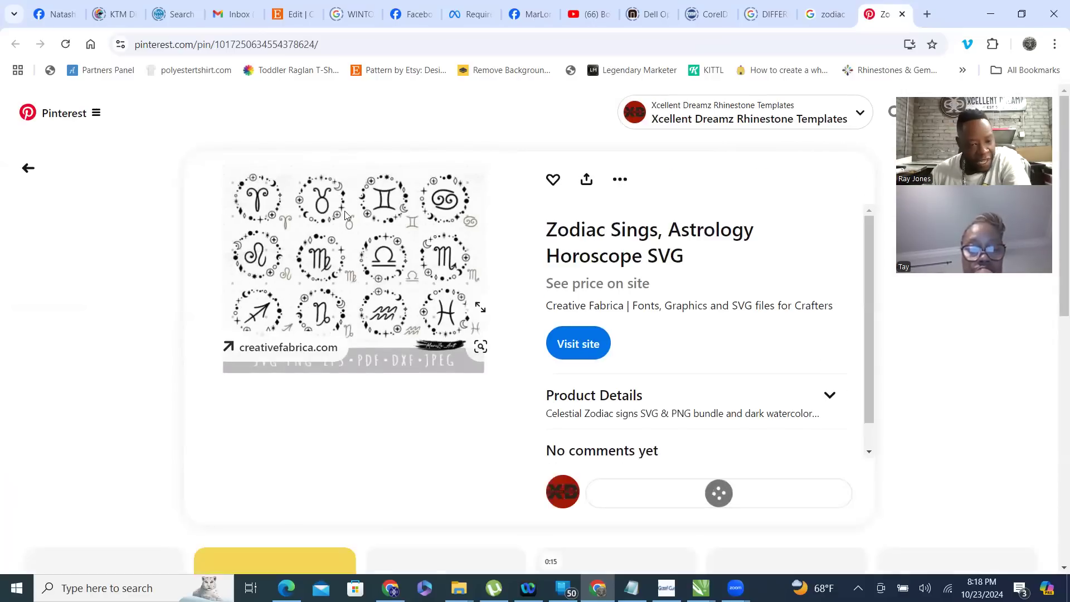
scroll(356, 212, down, 1)
scroll(357, 213, down, 1)
scroll(399, 256, up, 3)
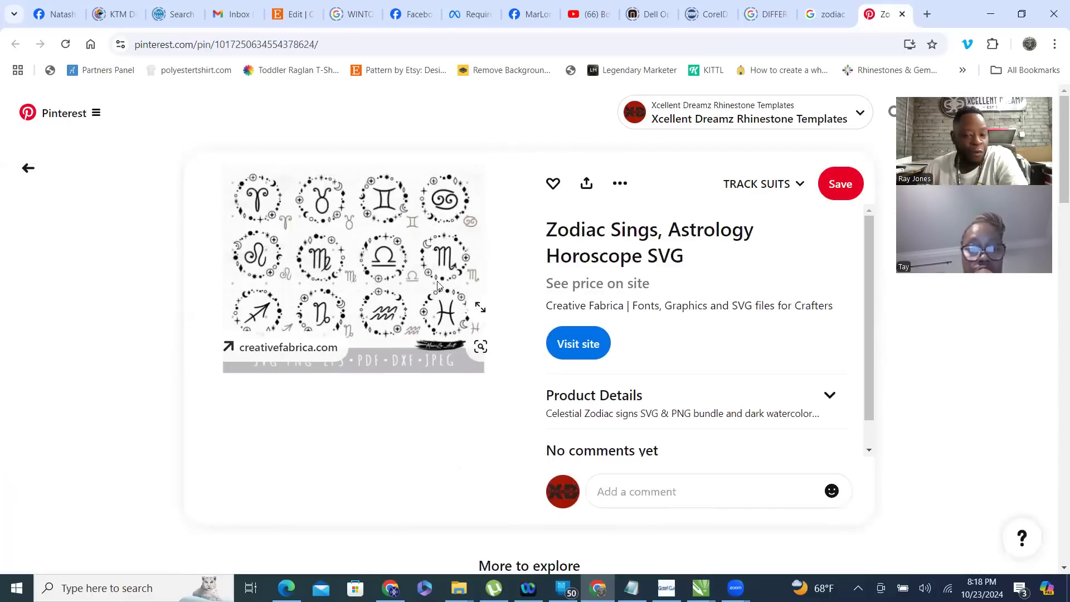
scroll(459, 256, down, 5)
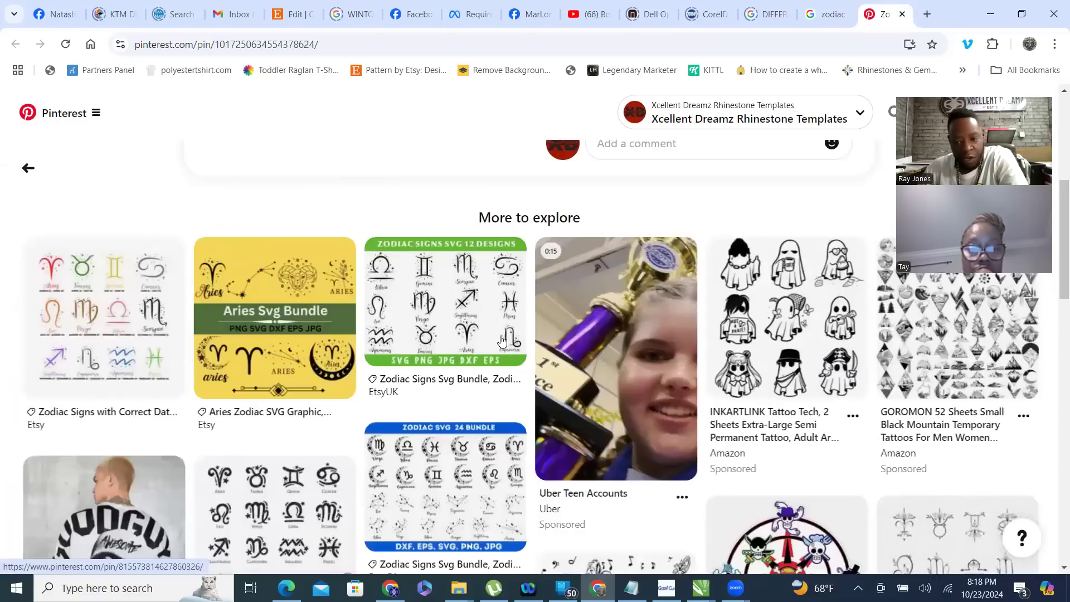
scroll(349, 334, down, 2)
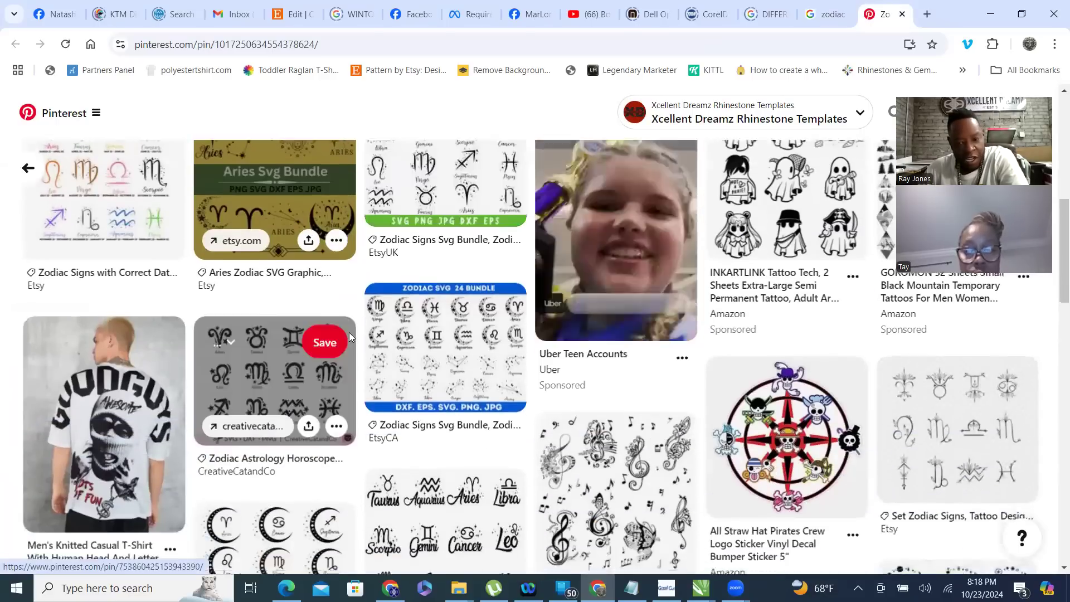
scroll(349, 332, down, 3)
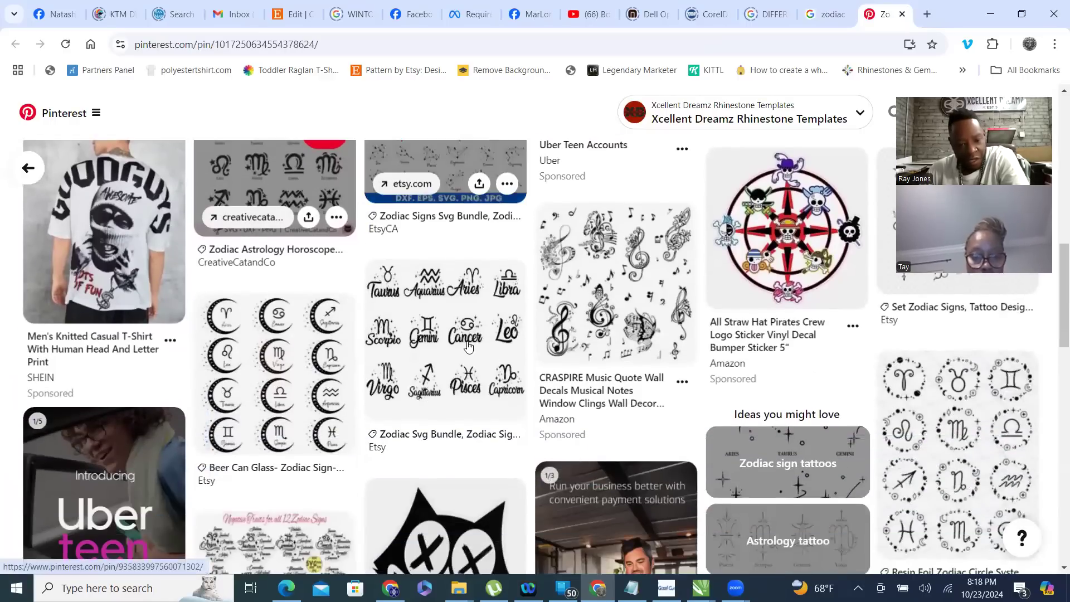
scroll(452, 269, down, 1)
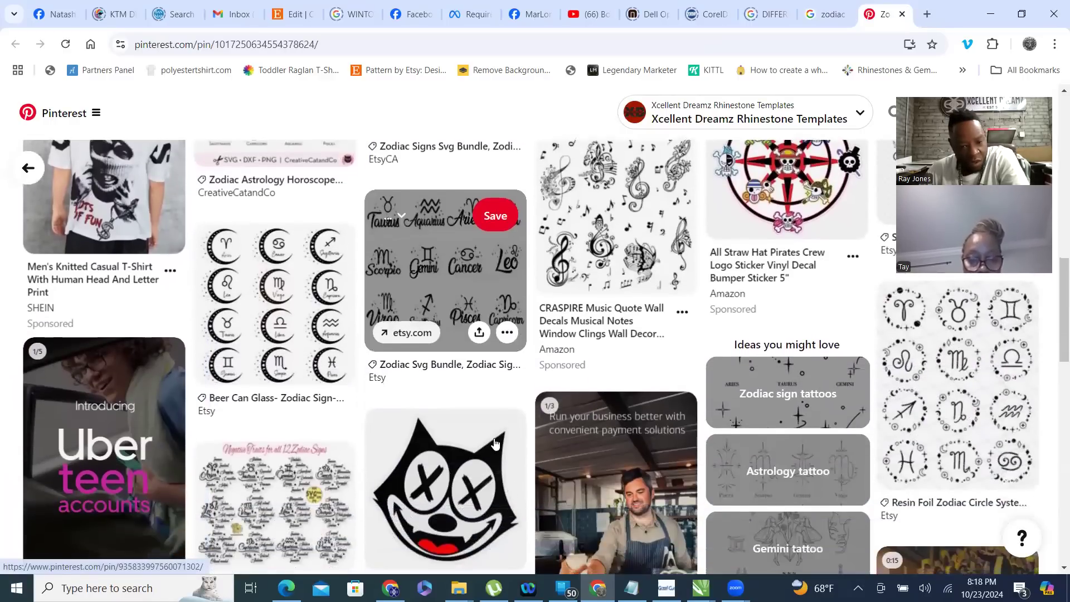
click(461, 268)
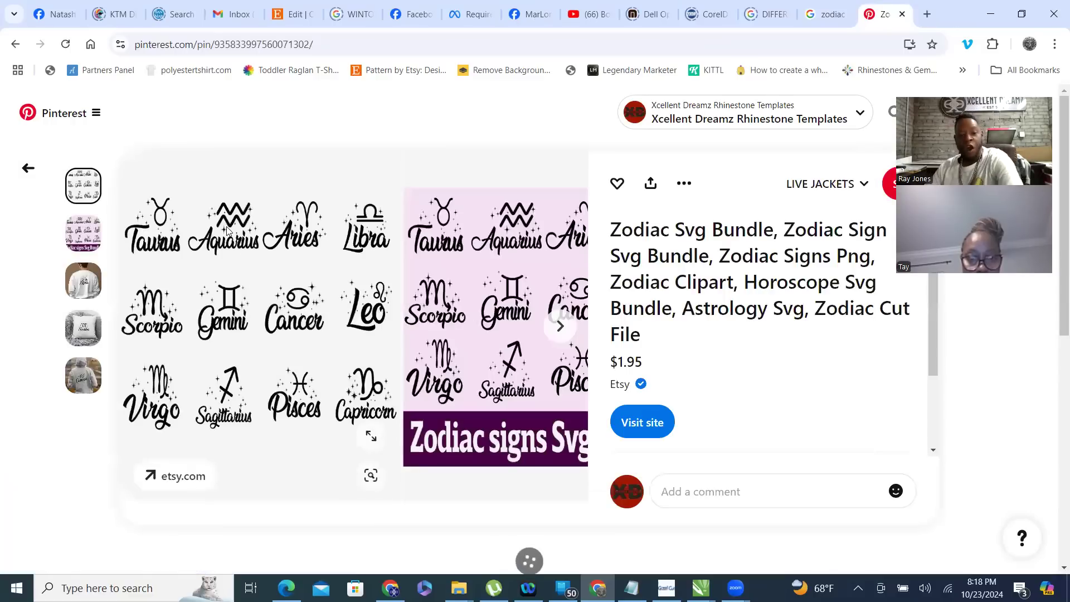
- Start saving the pin's black lettered zodiac image as a JPEG, adding "zodiac signs" in front of the proposed file name
right_click(251, 240)
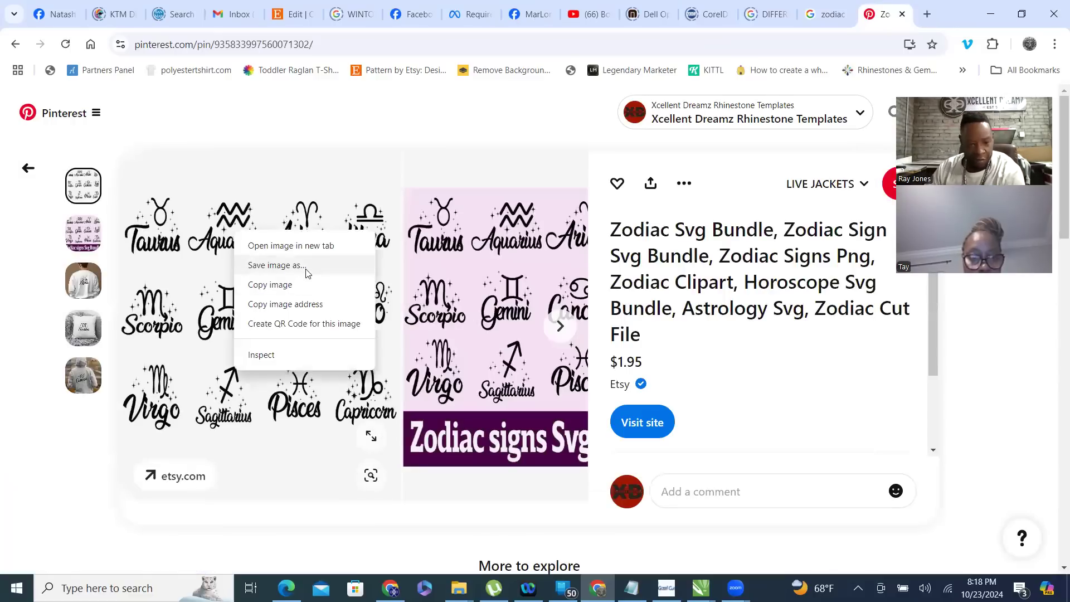
click(317, 272)
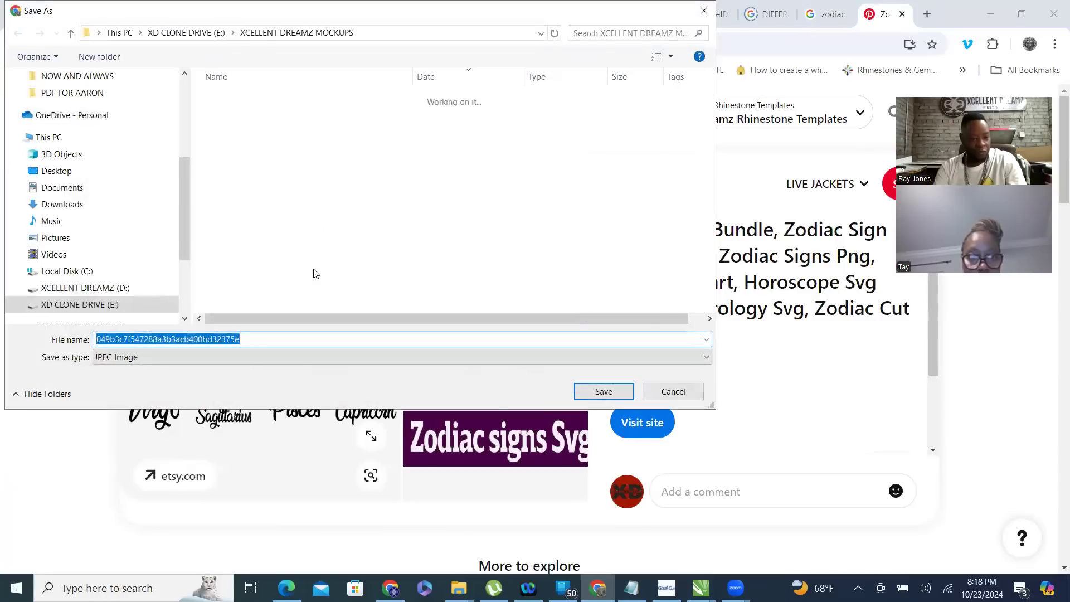
text(zodic)
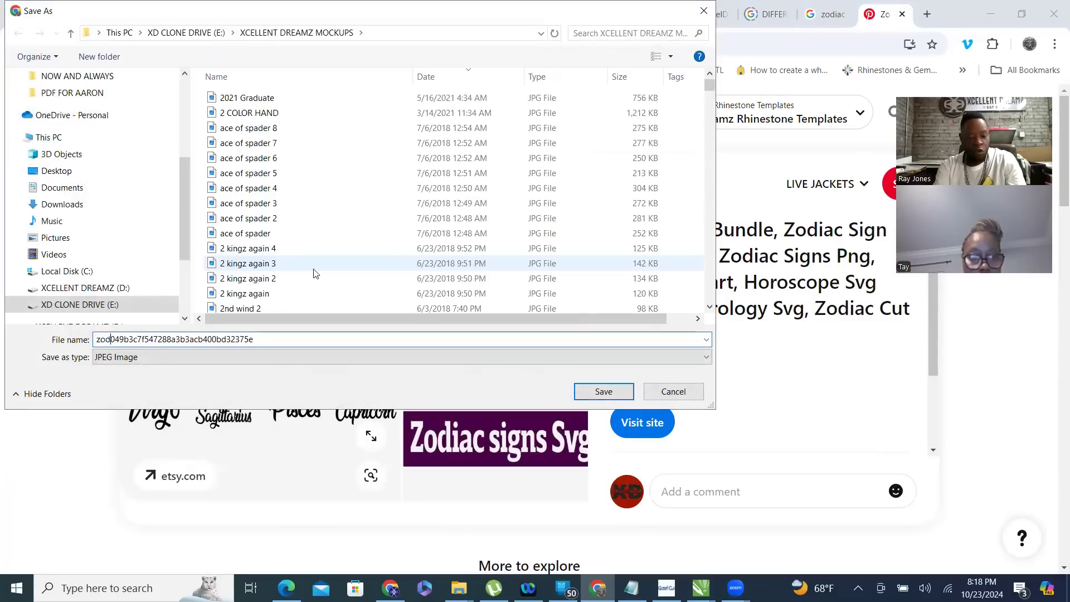
key(BackSpace)
text(ac si)
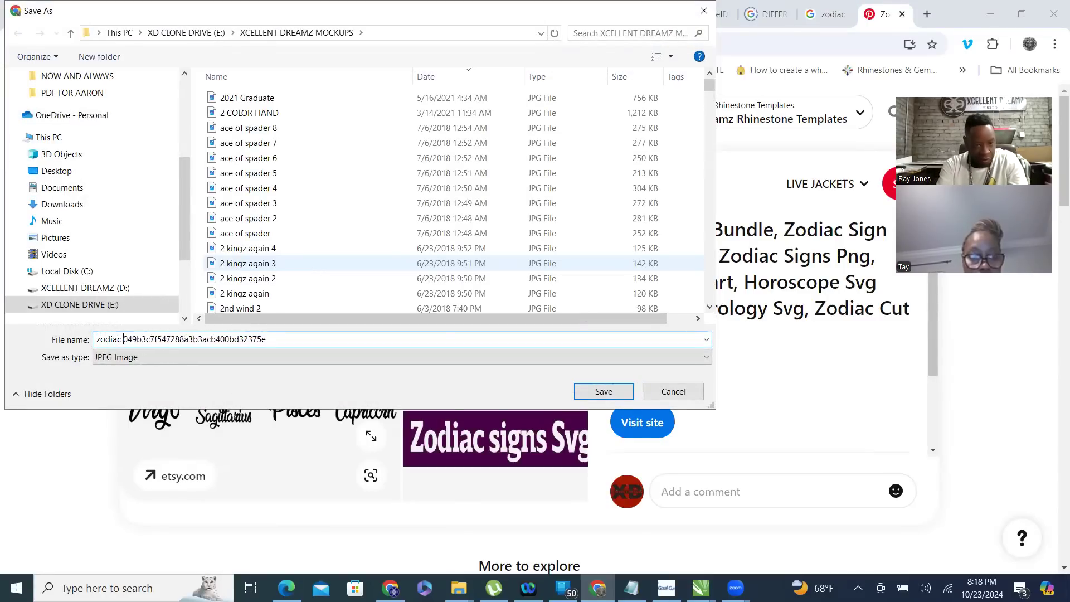
text(gns)
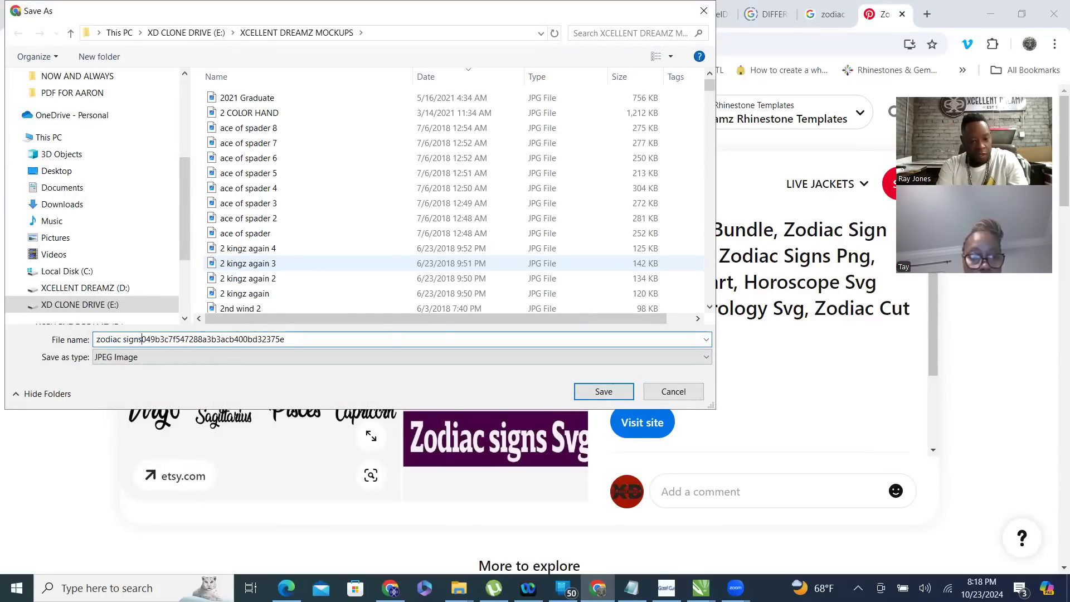
- Choose the IMAGES folder on XD CLONE DRIVE (E:) as the destination and save the zodiac image there
scroll(109, 207, up, 4)
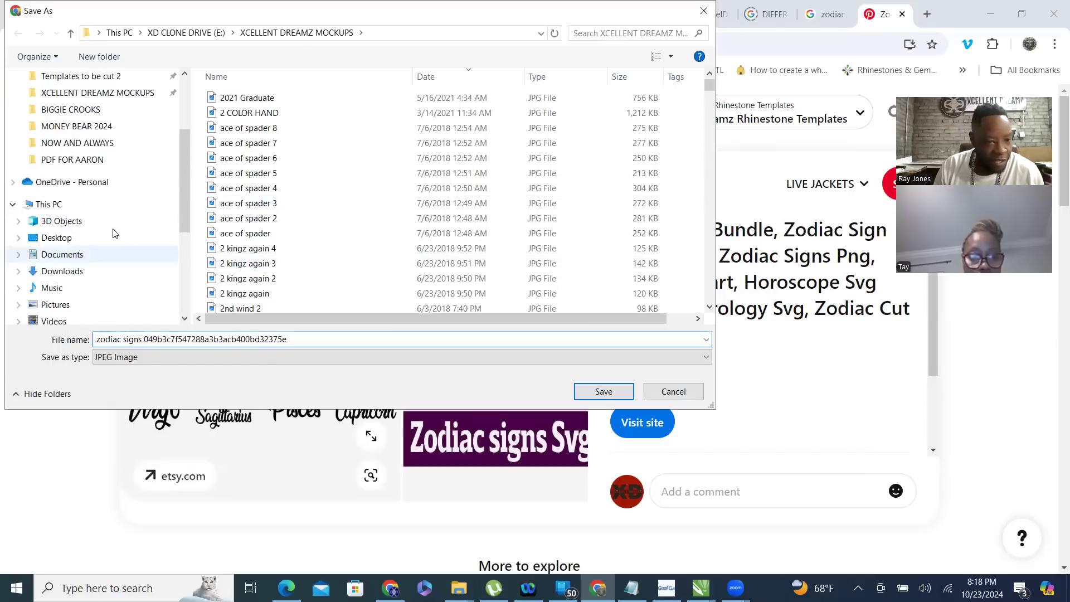
scroll(109, 206, down, 7)
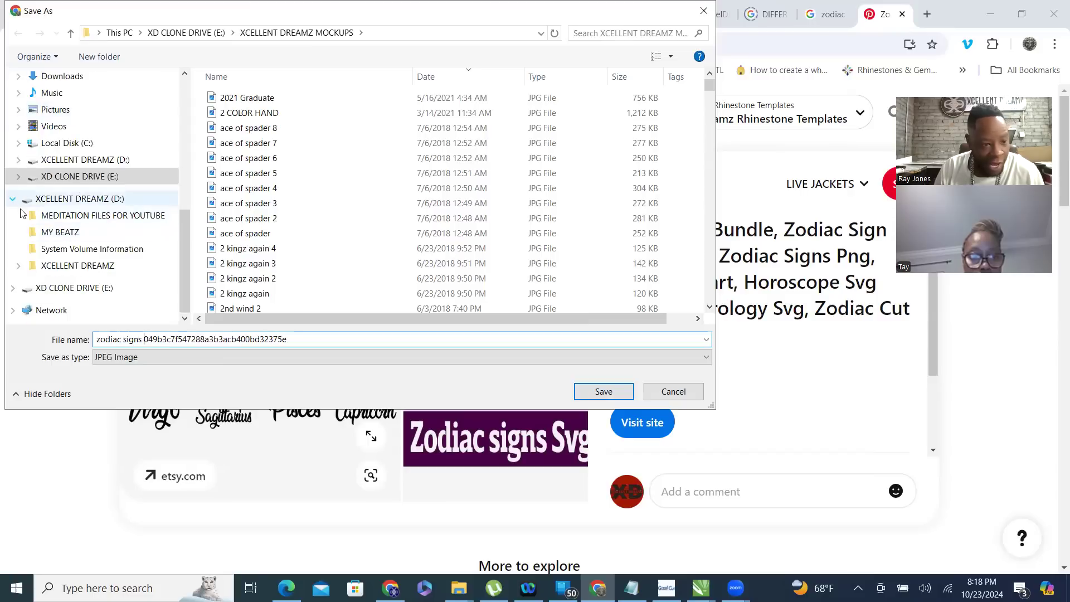
click(13, 199)
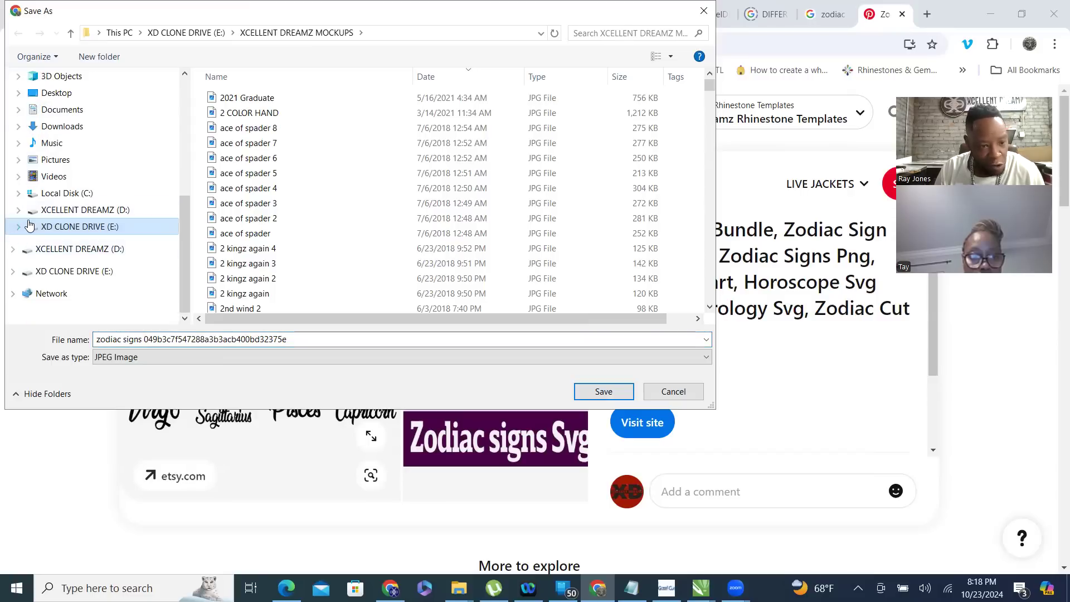
click(19, 227)
scroll(87, 247, up, 3)
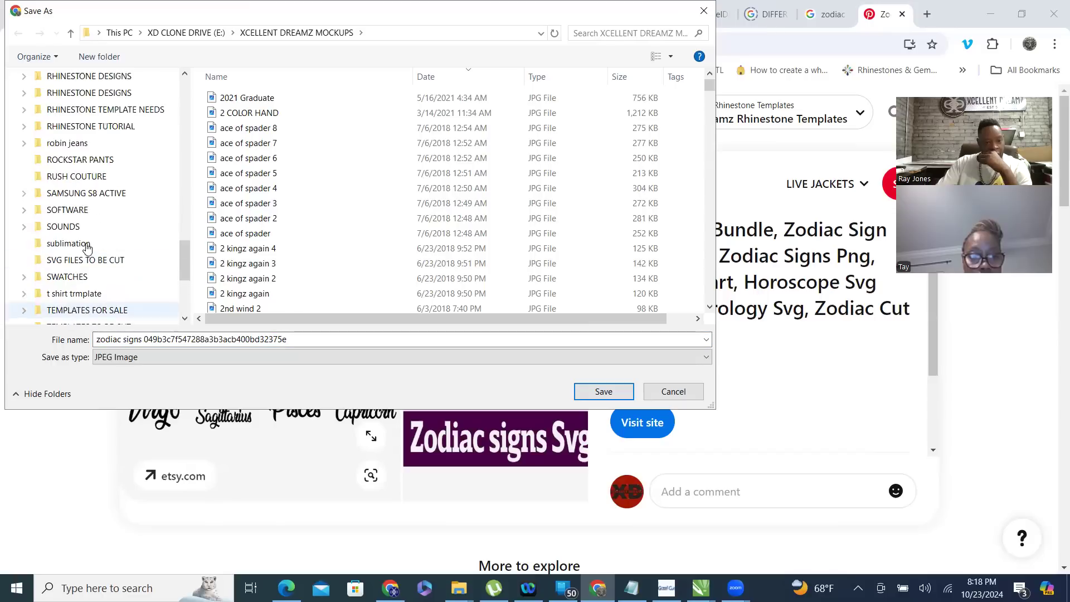
scroll(92, 234, up, 5)
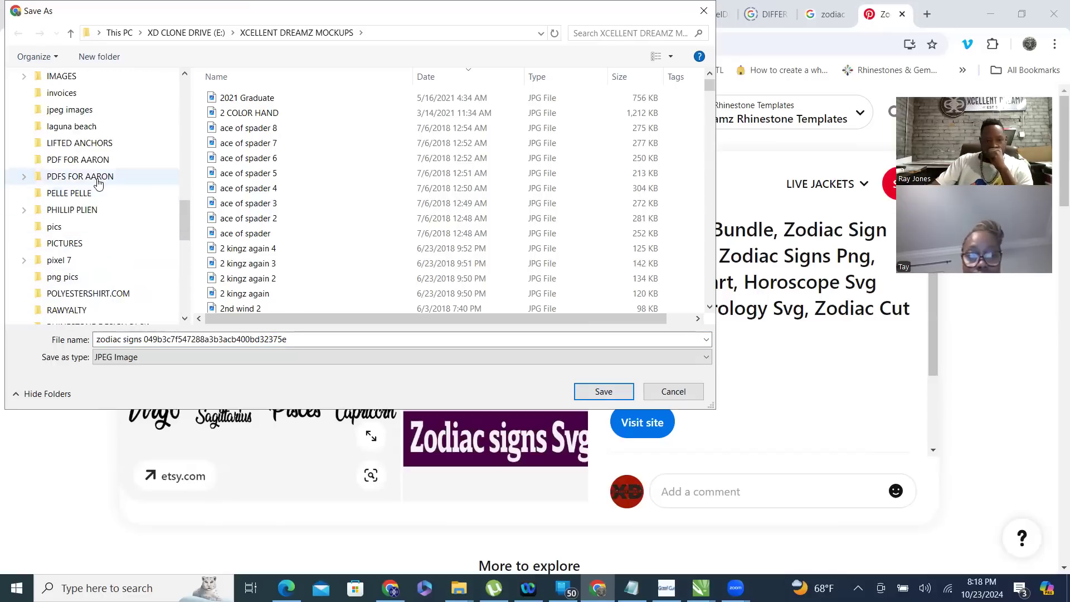
scroll(98, 183, up, 1)
click(70, 130)
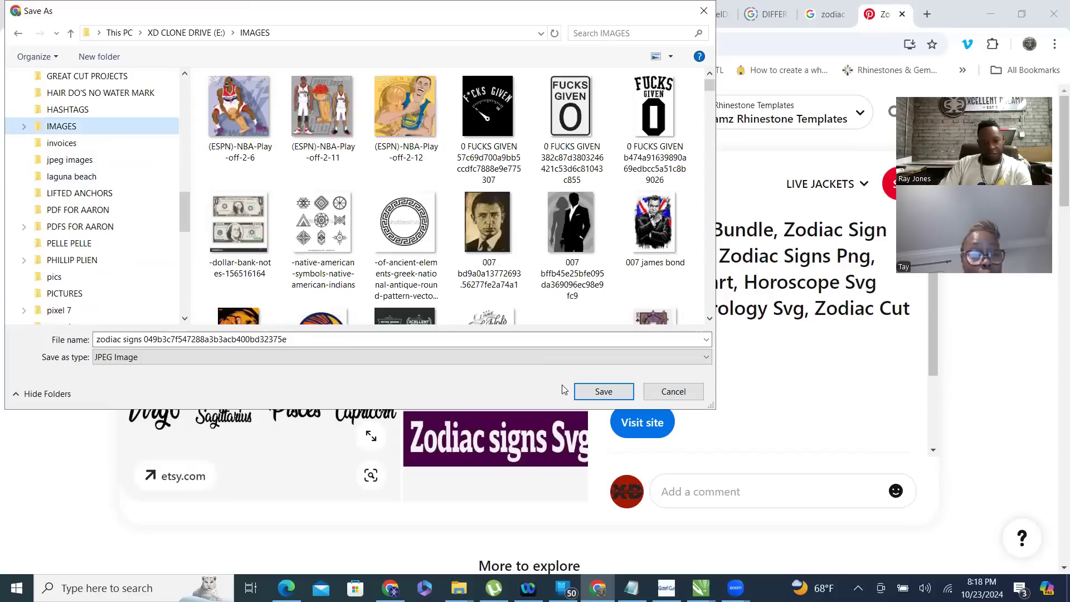
click(610, 392)
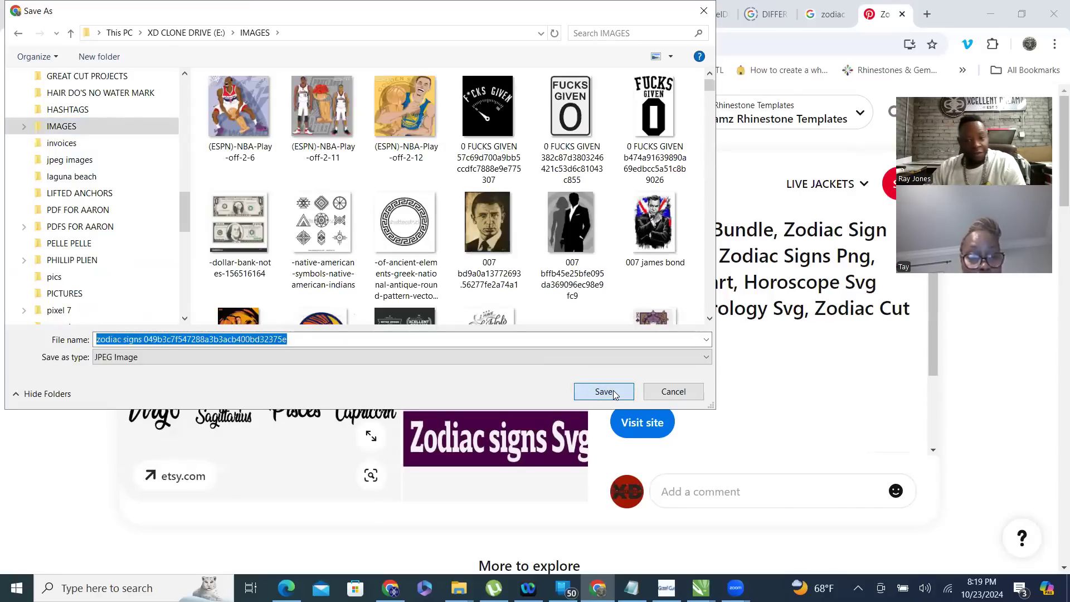
- Finish saving the zodiac image and open the IMAGES folder in File Explorer over the CorelDRAW document
click(604, 392)
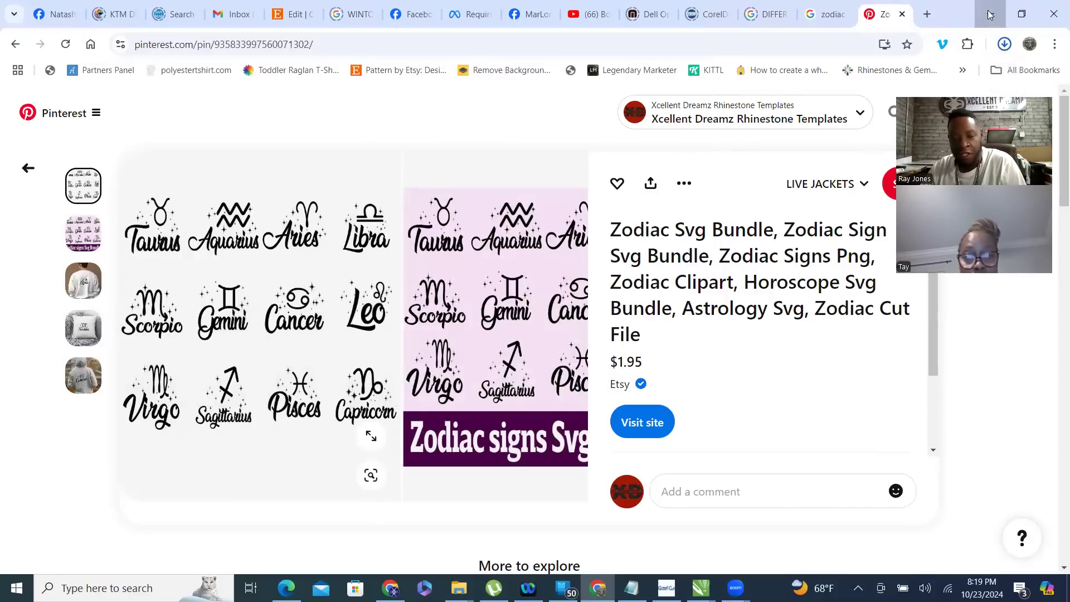
click(990, 14)
click(337, 400)
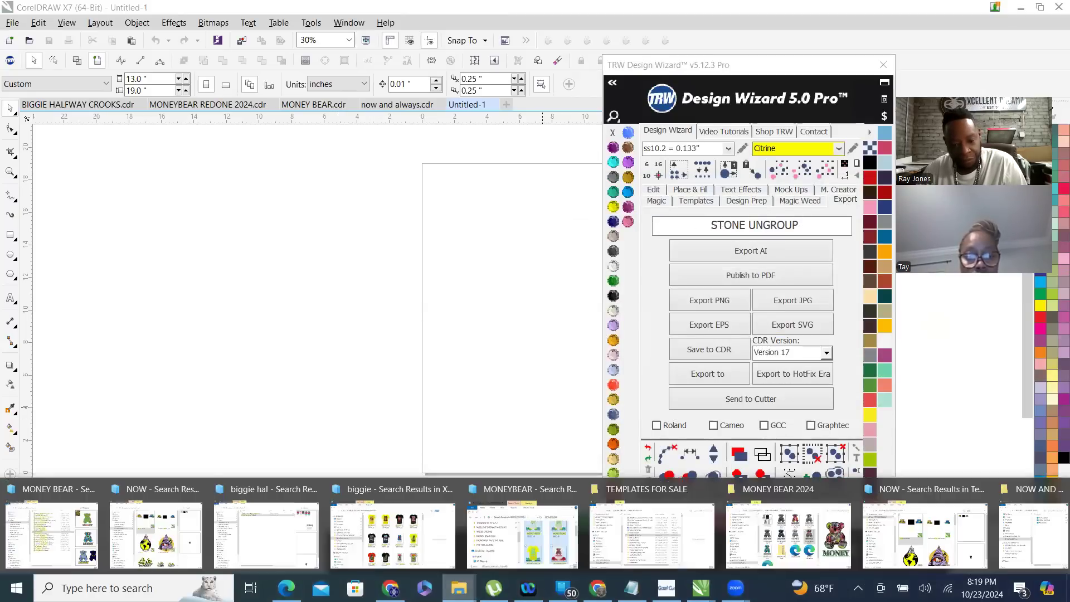
right_click(458, 588)
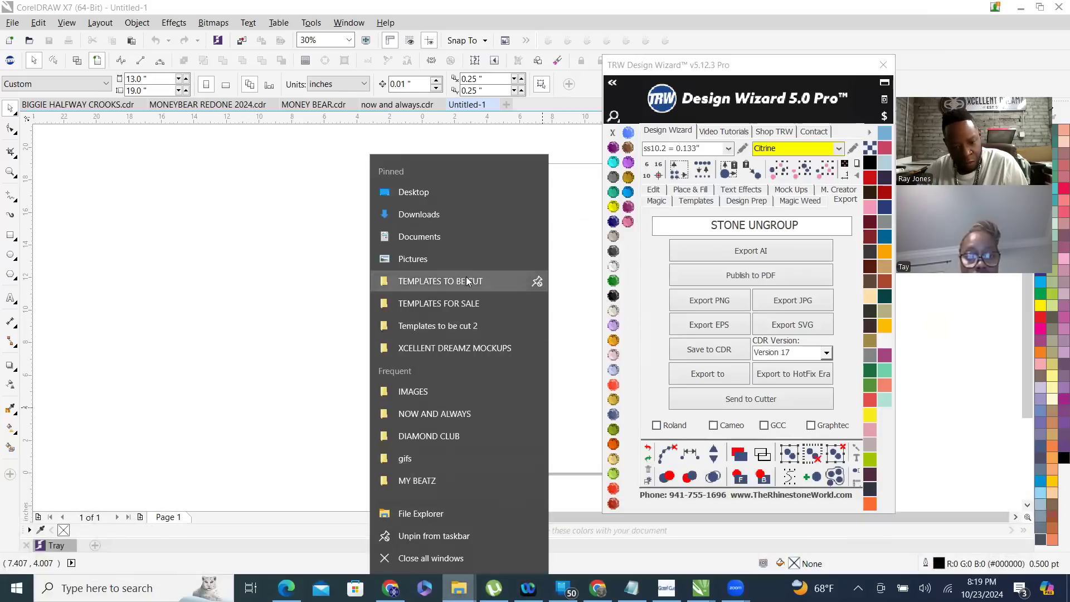
click(563, 335)
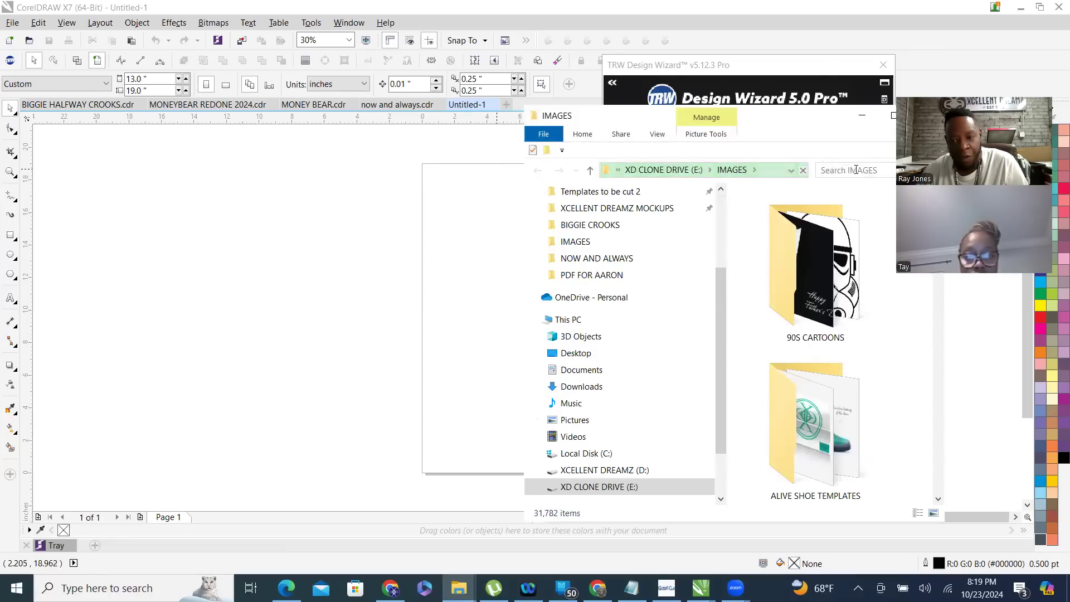
- Search the IMAGES folder for "zodiac signs"
click(849, 171)
text(z)
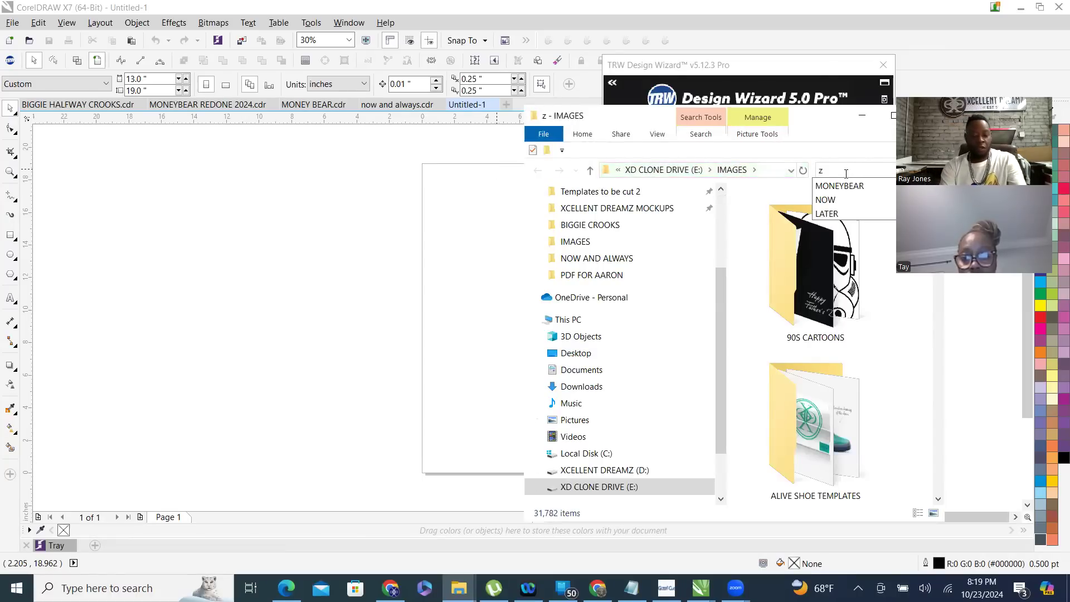
text(odiac signs)
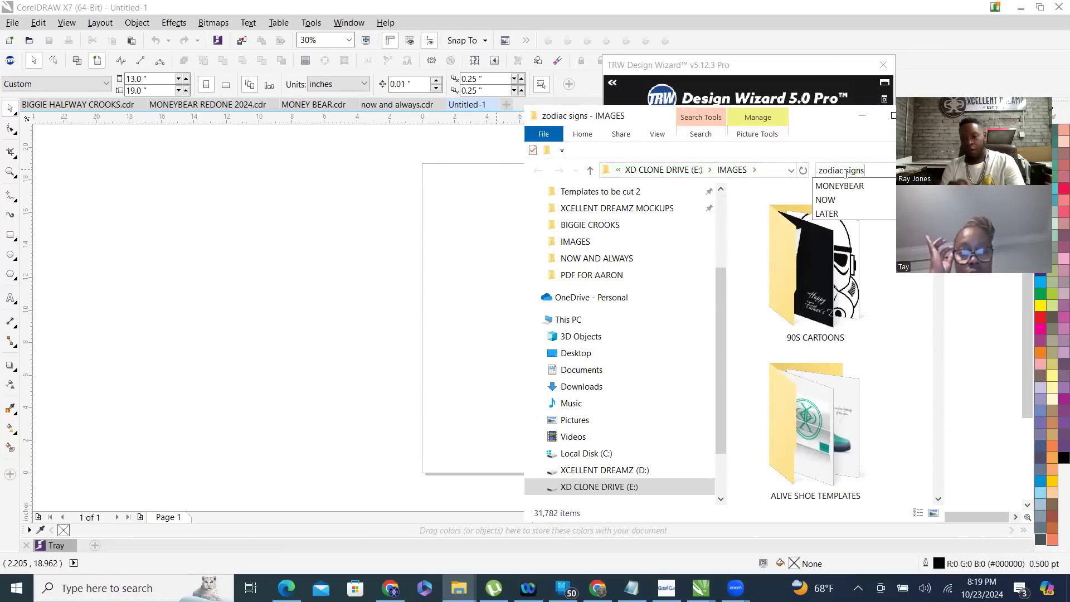
key(Return)
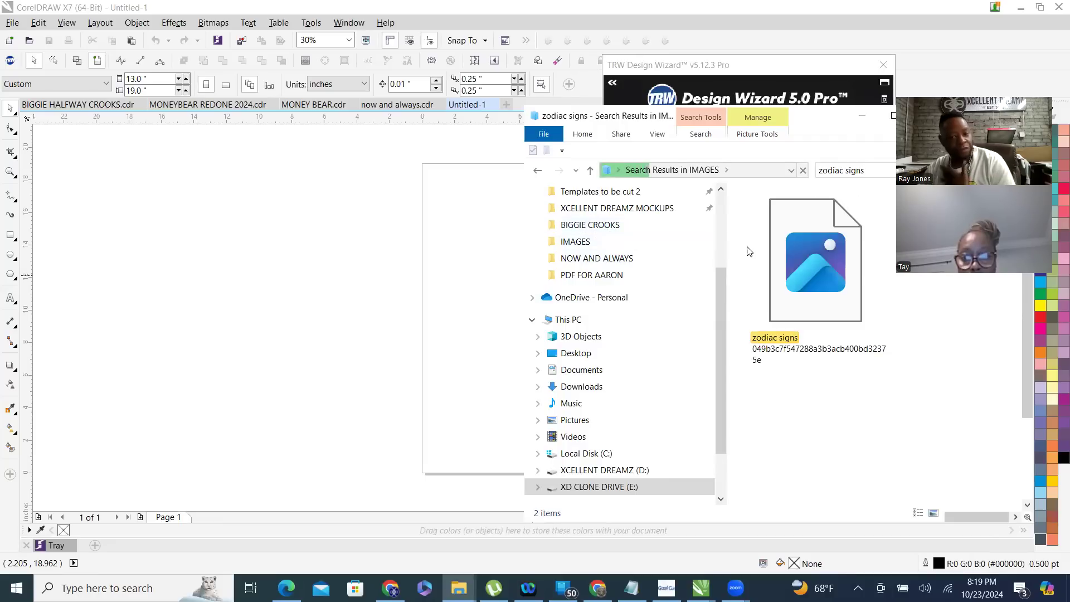
- Place the saved zodiac signs image from the search results into the Untitled-1 drawing in CorelDRAW
click(839, 254)
drag(839, 254, 246, 349)
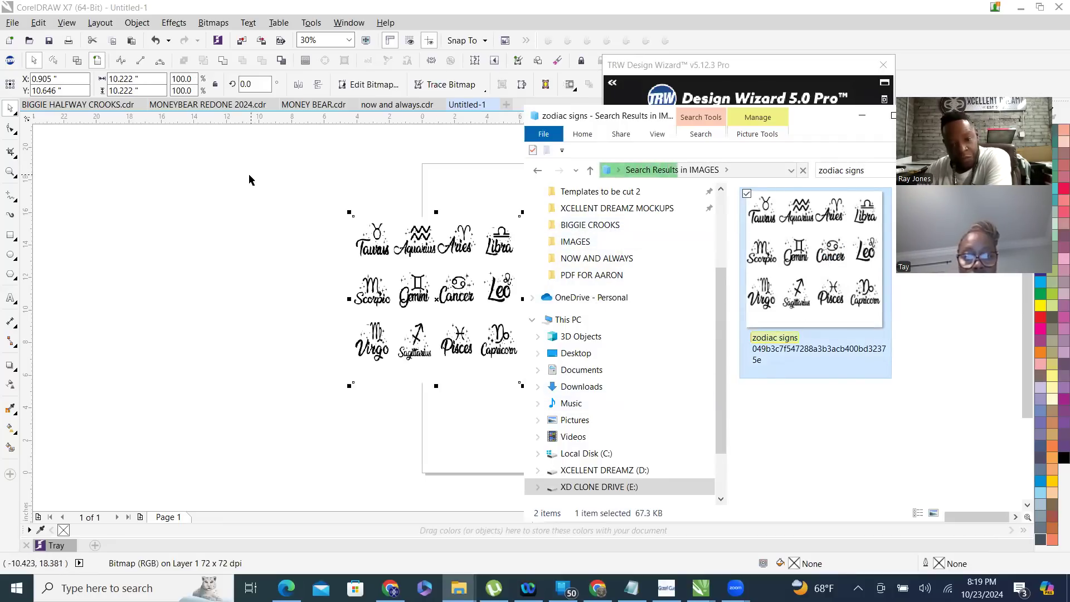
click(249, 179)
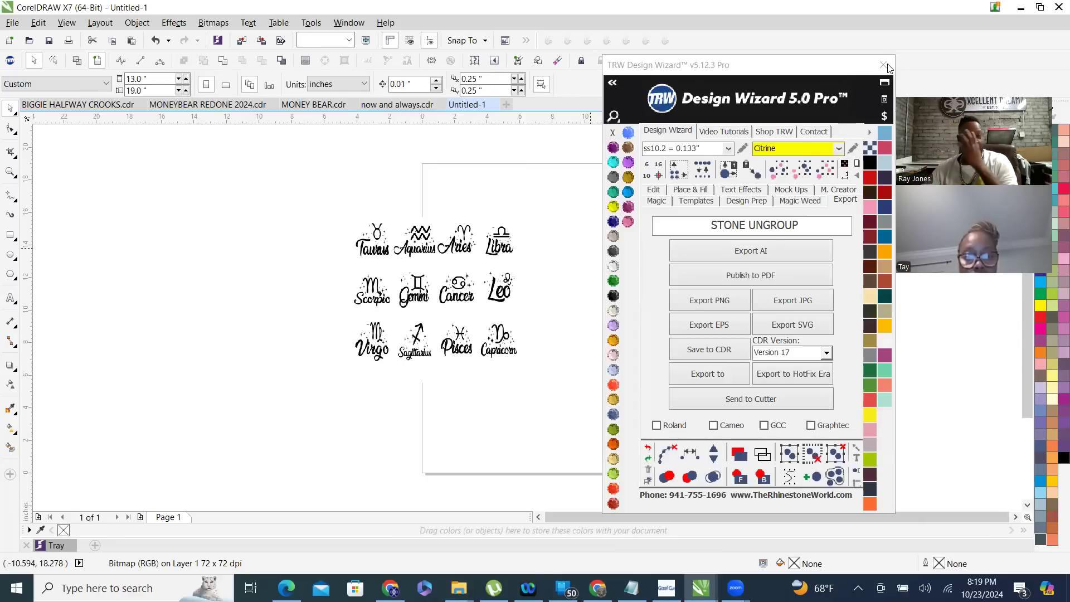
- Close TRW Design Wizard and move the zodiac bitmap onto the page, centred at about X 6.76, Y 10.89 inches
click(589, 247)
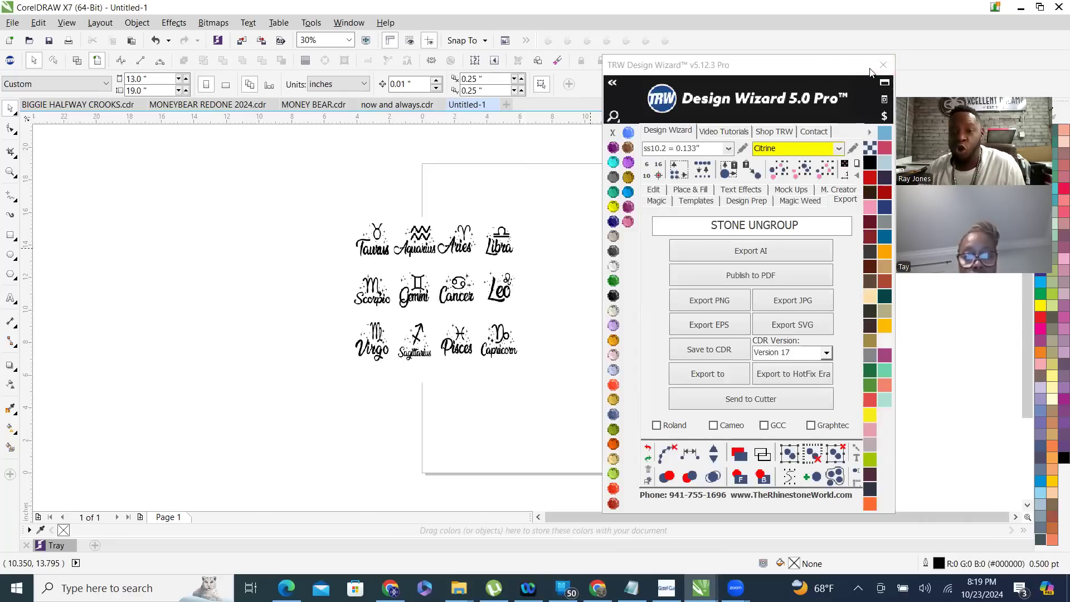
click(883, 65)
drag(449, 292, 495, 282)
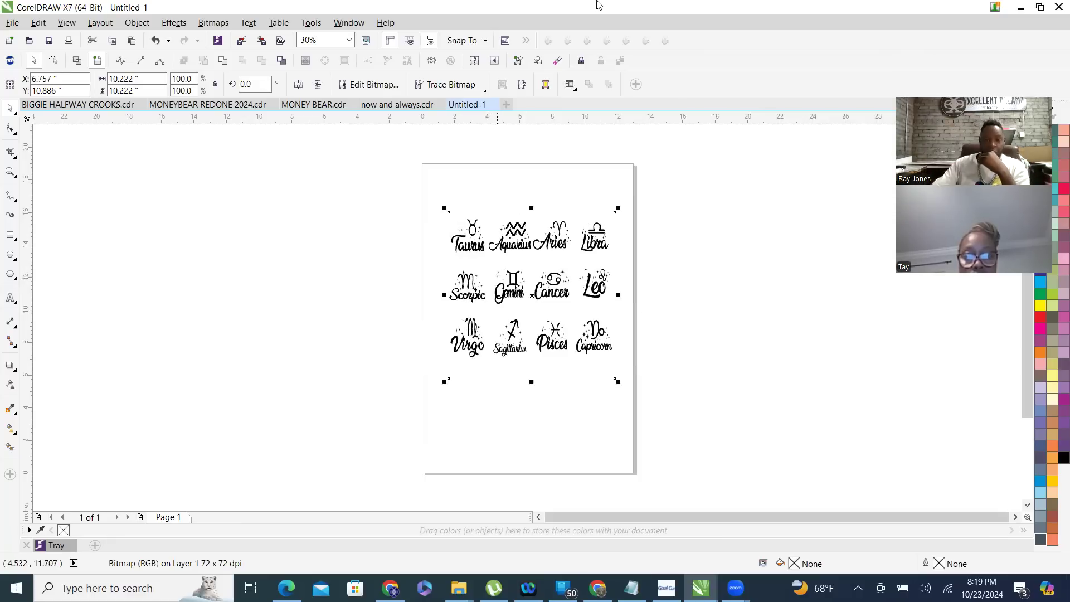
key(Escape)
- Examine the imported zodiac lettering up close, especially Cancer and Leo, and compare it with the whole layout
scroll(687, 246, up, 2)
scroll(646, 241, up, 1)
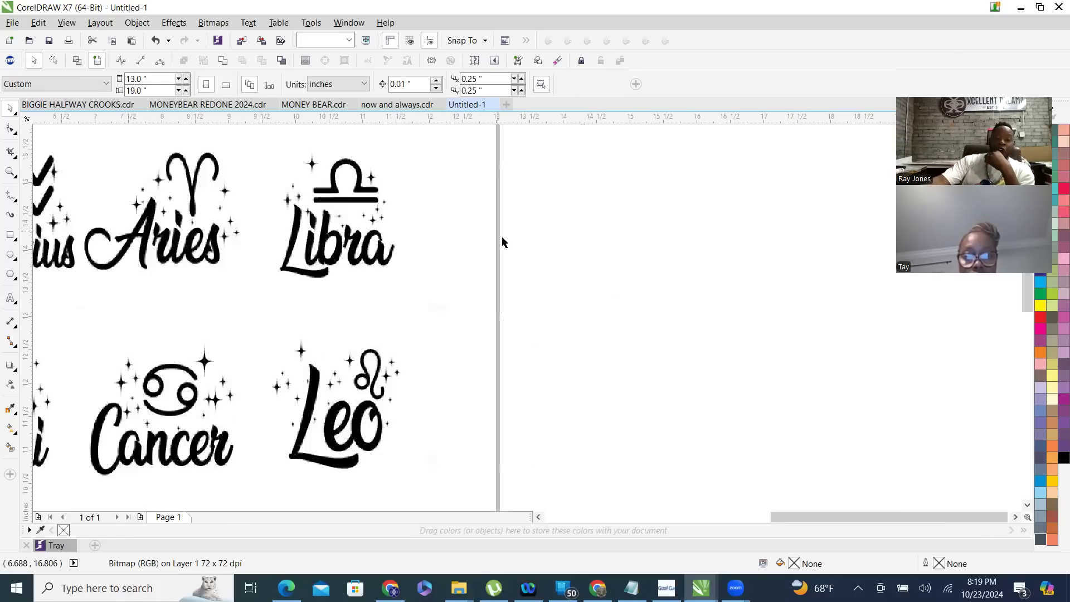
scroll(558, 285, down, 1)
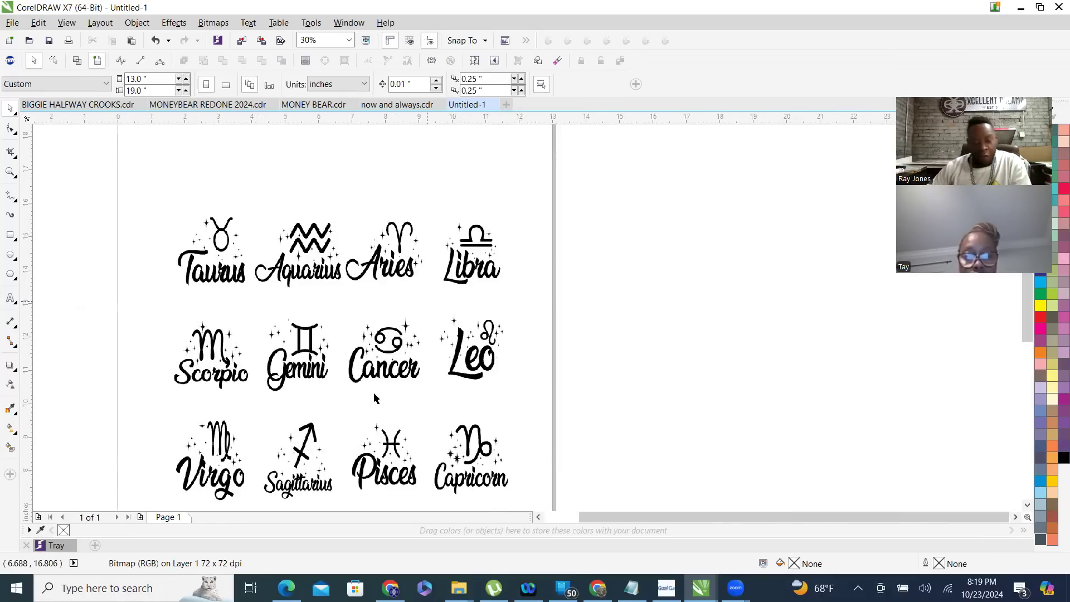
scroll(374, 398, up, 2)
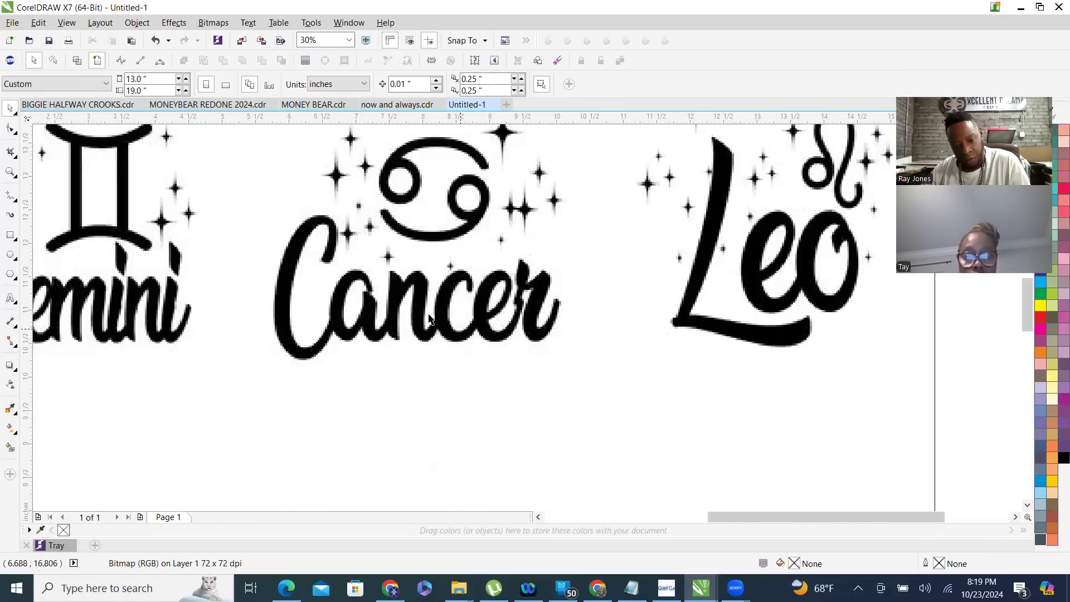
scroll(430, 319, down, 2)
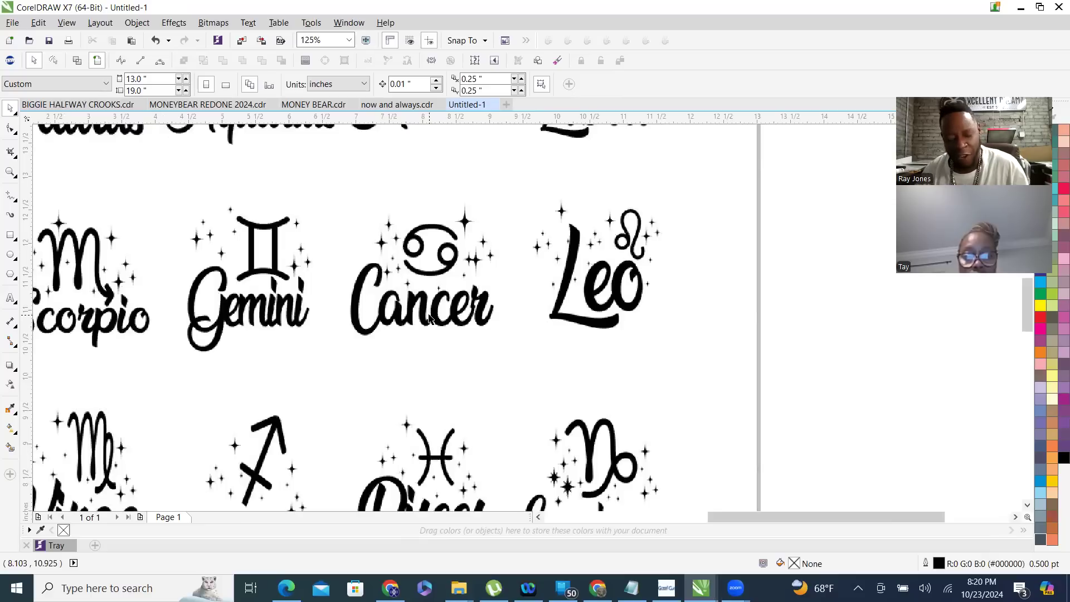
scroll(429, 319, down, 2)
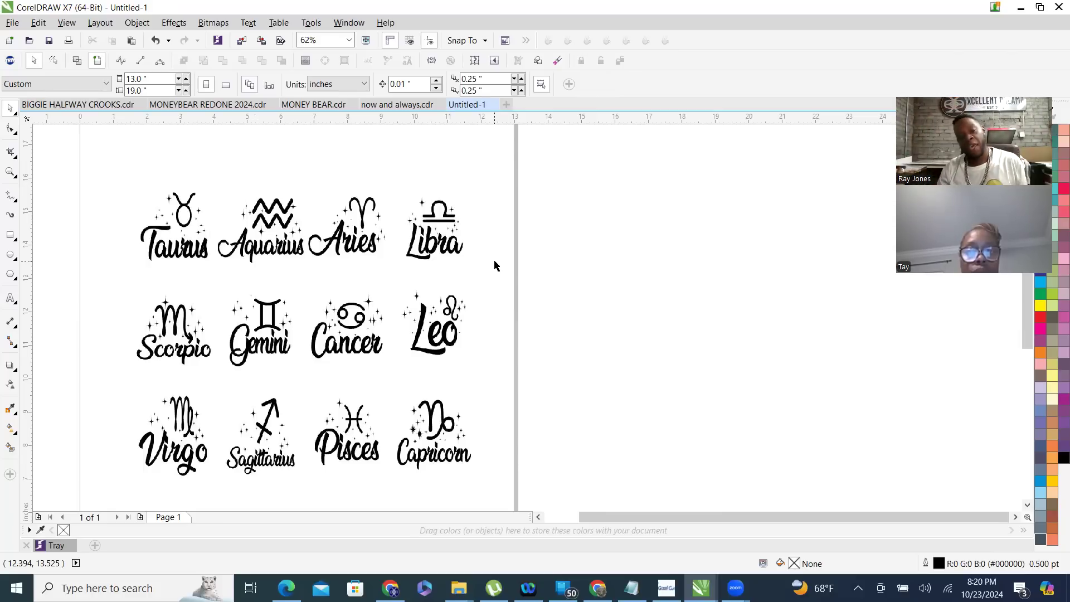
scroll(462, 285, down, 1)
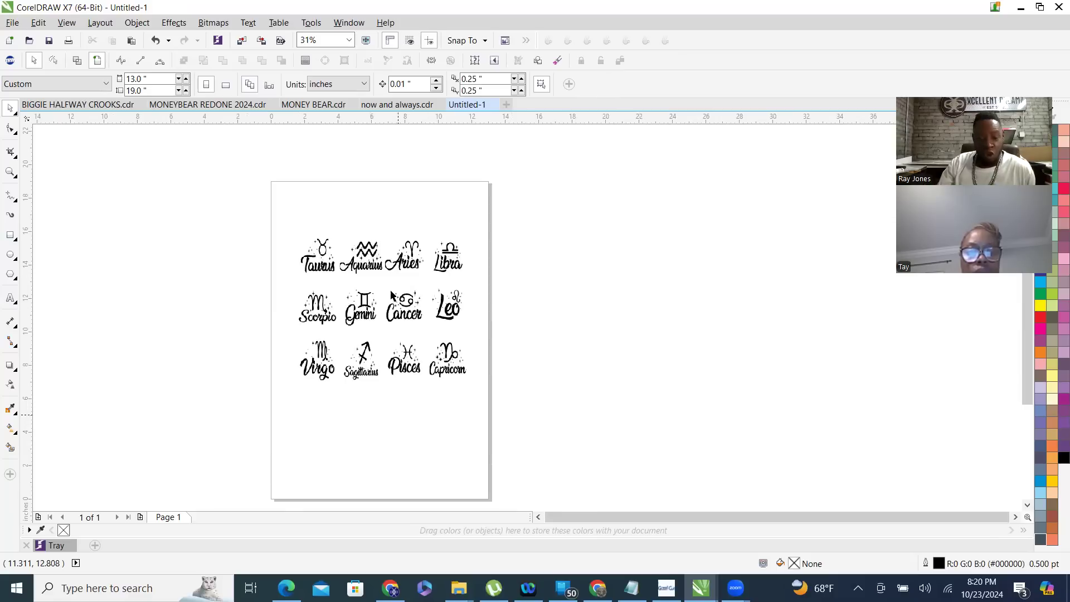
scroll(394, 314, up, 1)
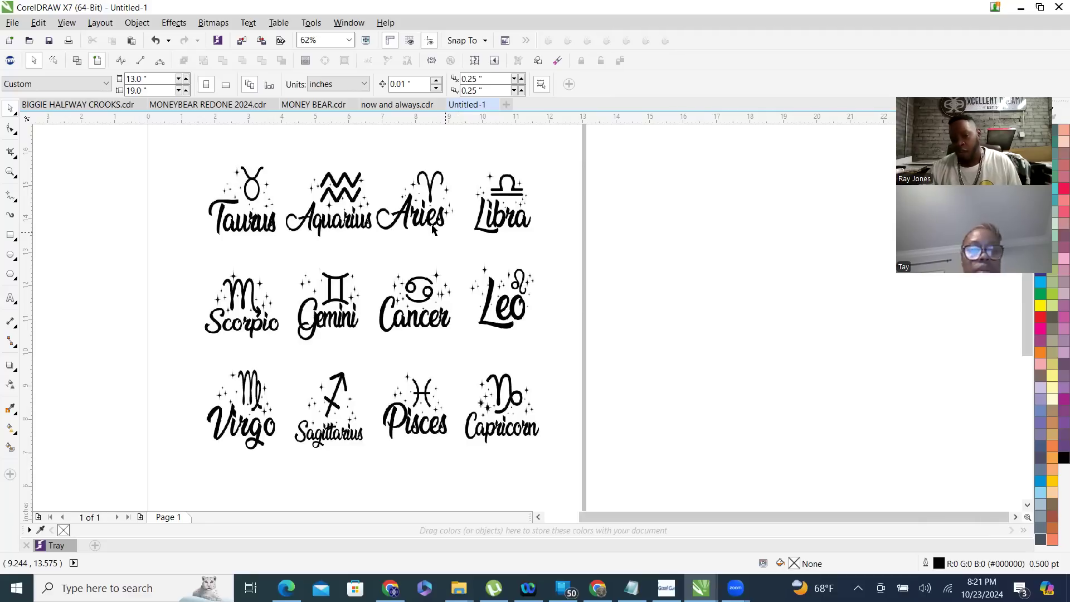
- Inspect the edges and small stars of the Aries, Scorpio and Gemini artwork, checking them against the full image
click(409, 201)
scroll(410, 202, up, 3)
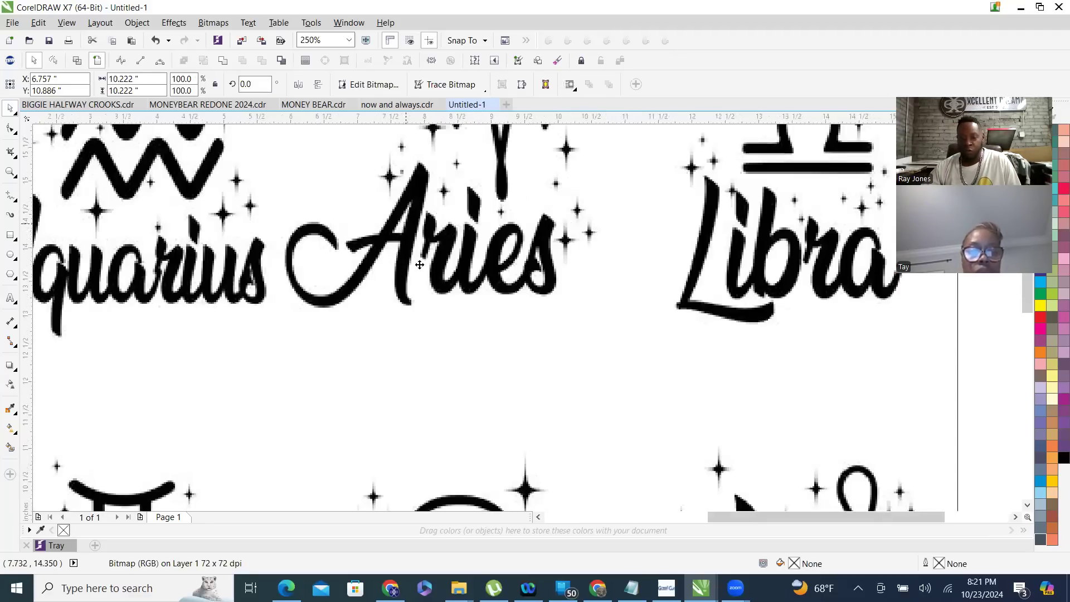
scroll(418, 250, down, 3)
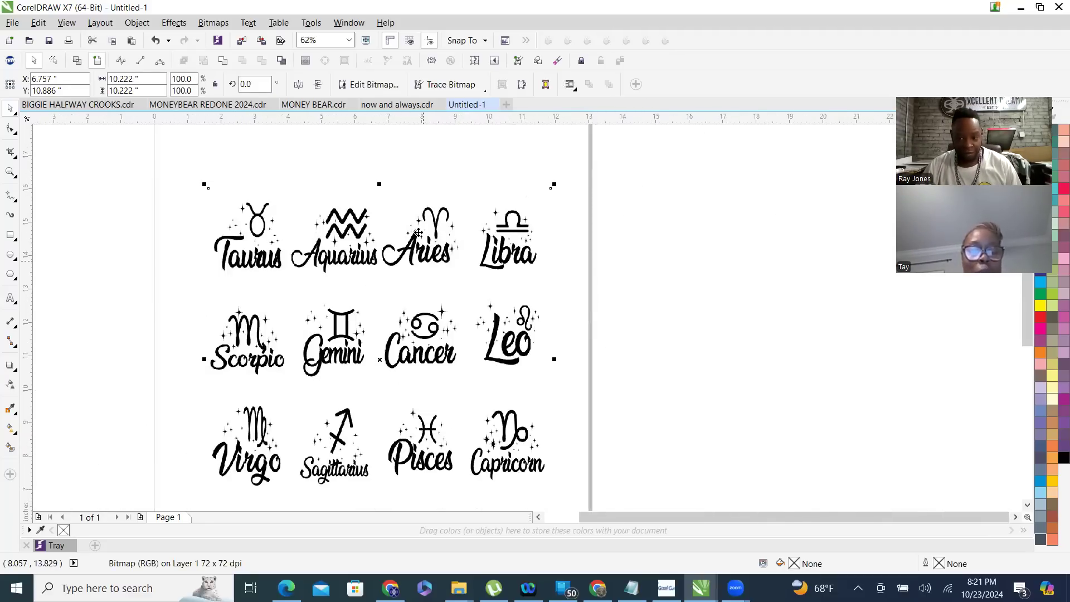
scroll(418, 232, down, 2)
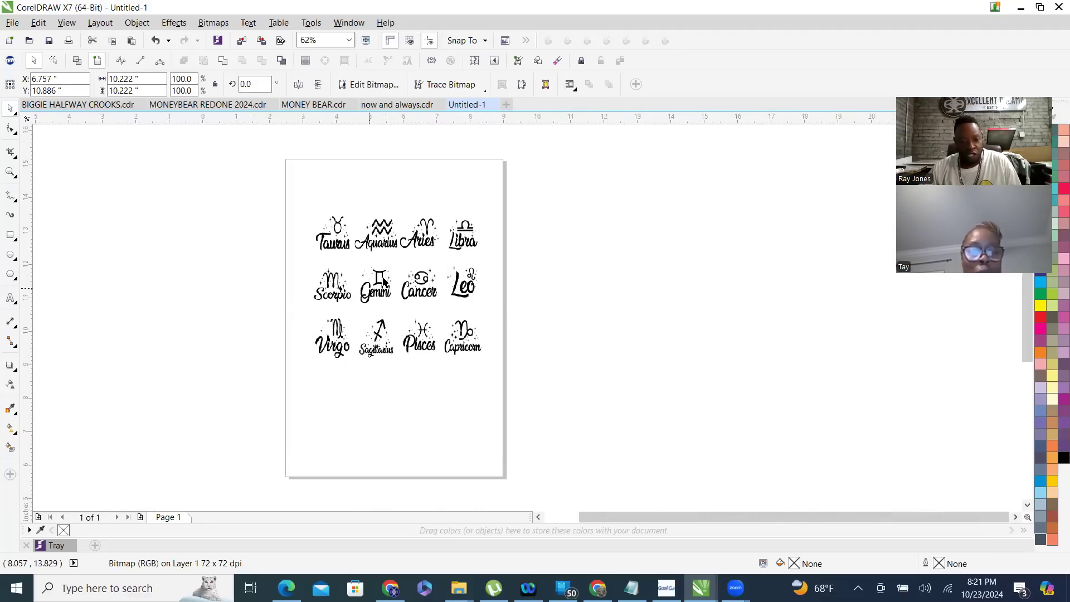
scroll(378, 292, up, 2)
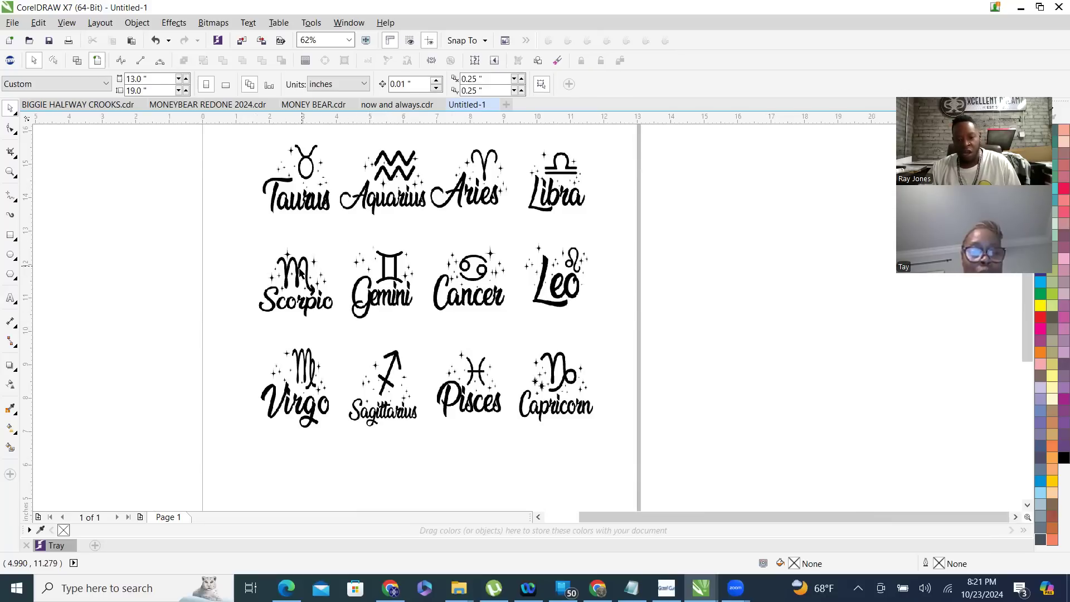
scroll(301, 268, up, 2)
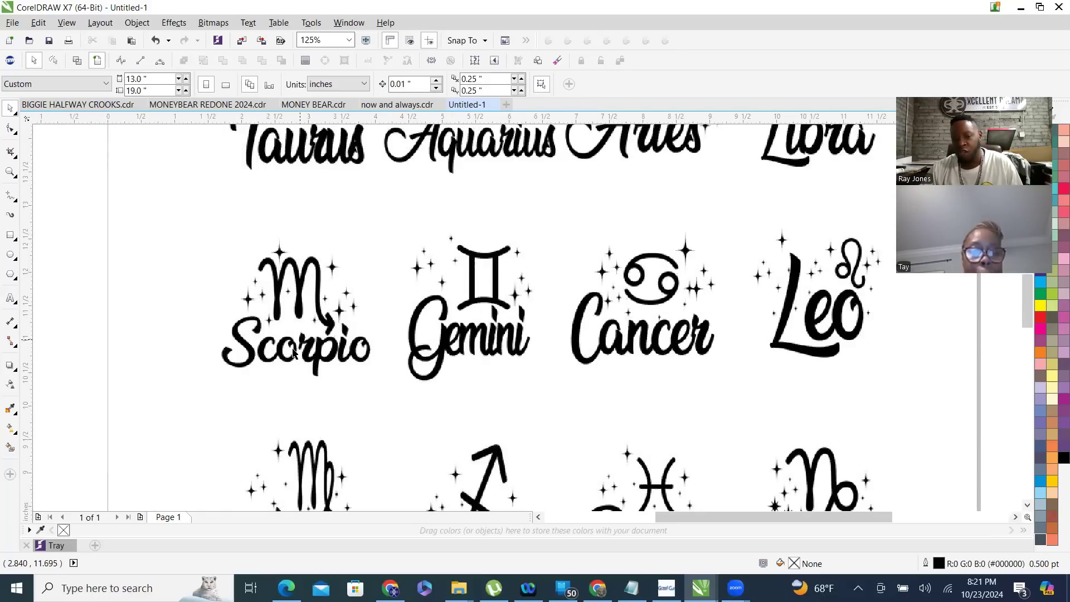
scroll(296, 306, down, 2)
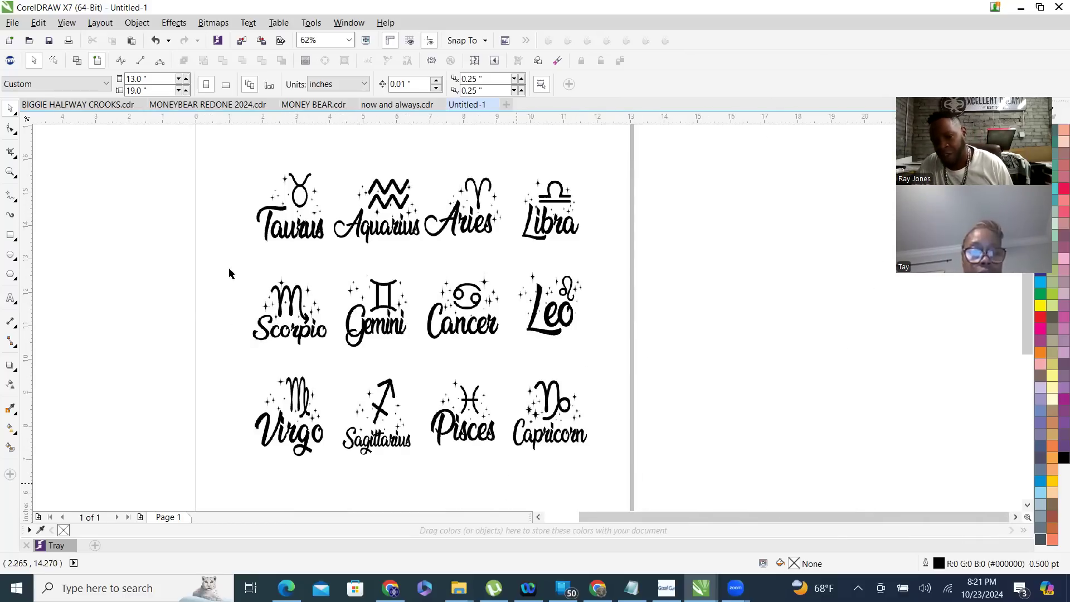
scroll(302, 296, up, 2)
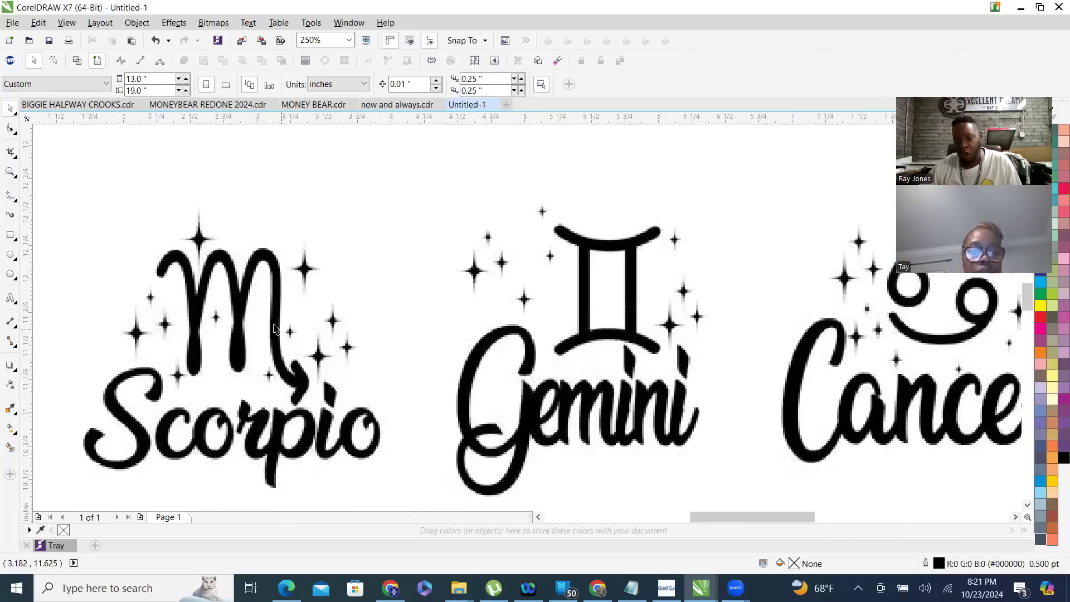
scroll(273, 292, down, 1)
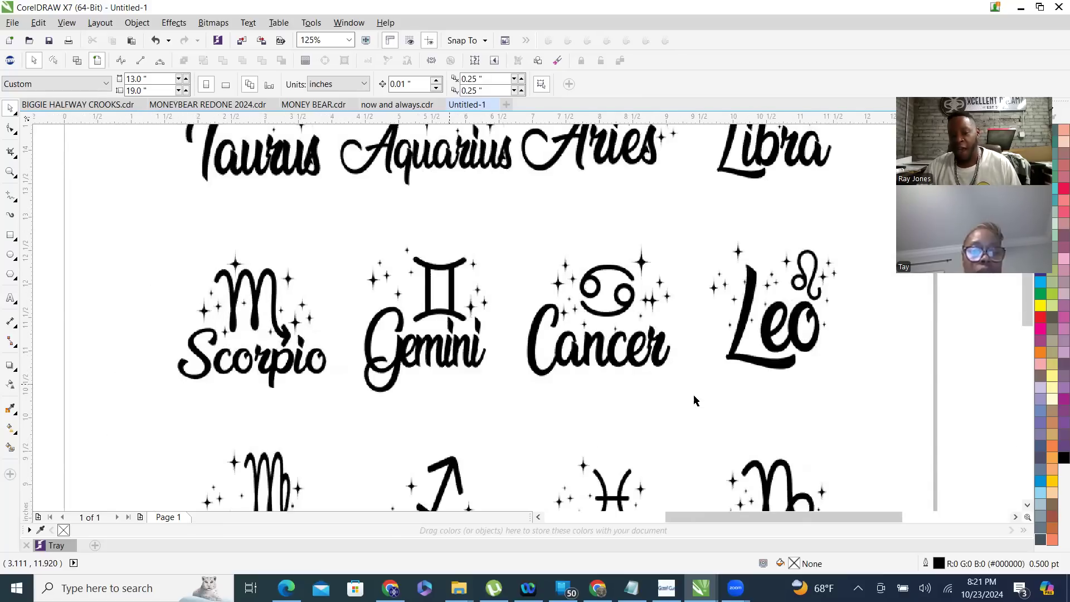
scroll(634, 428, down, 1)
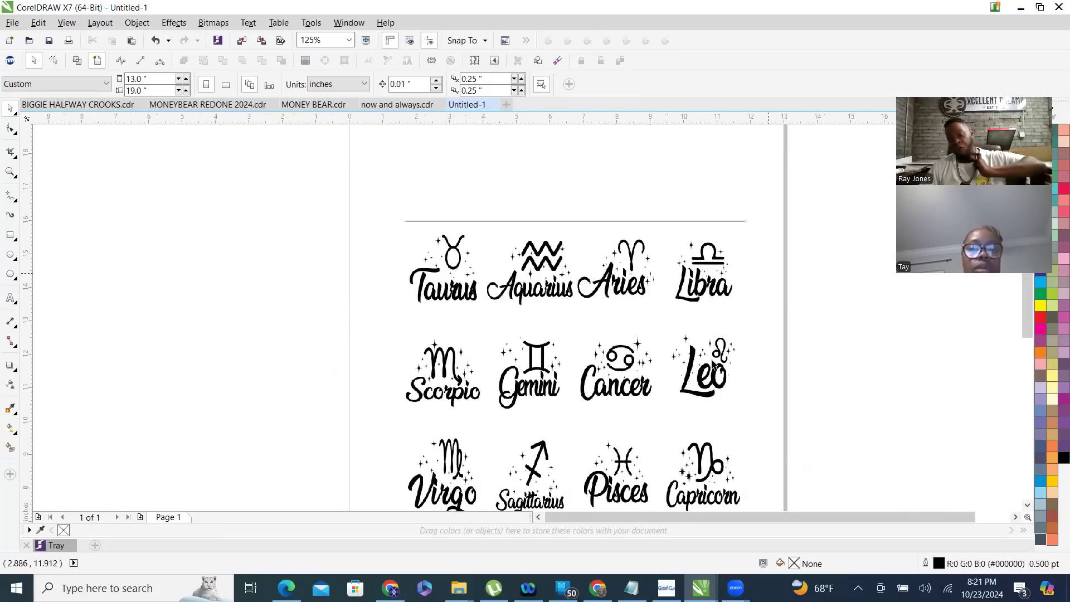
click(509, 277)
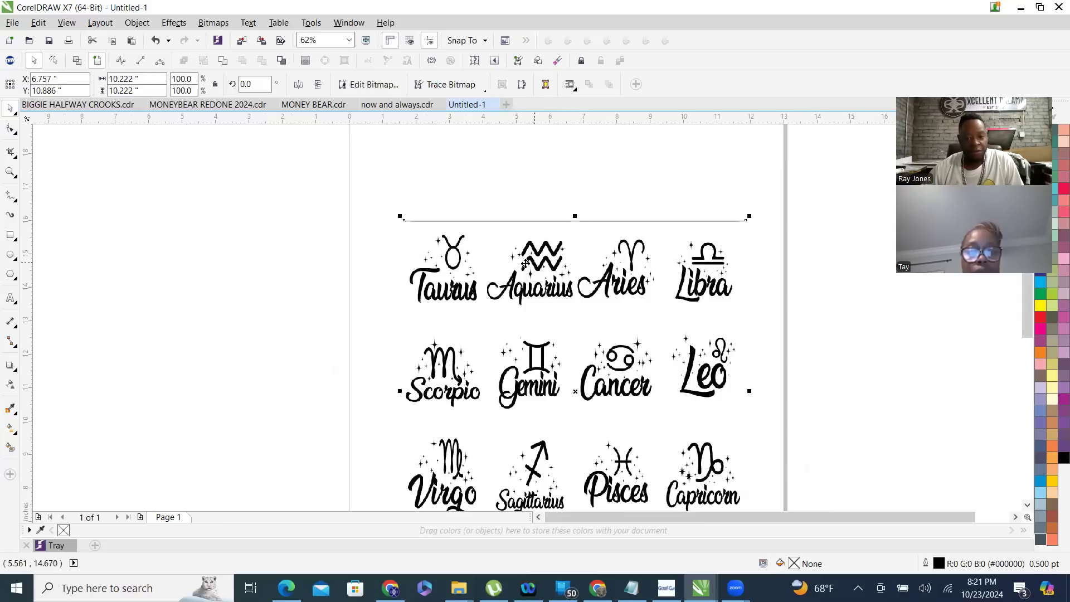
scroll(418, 177, down, 1)
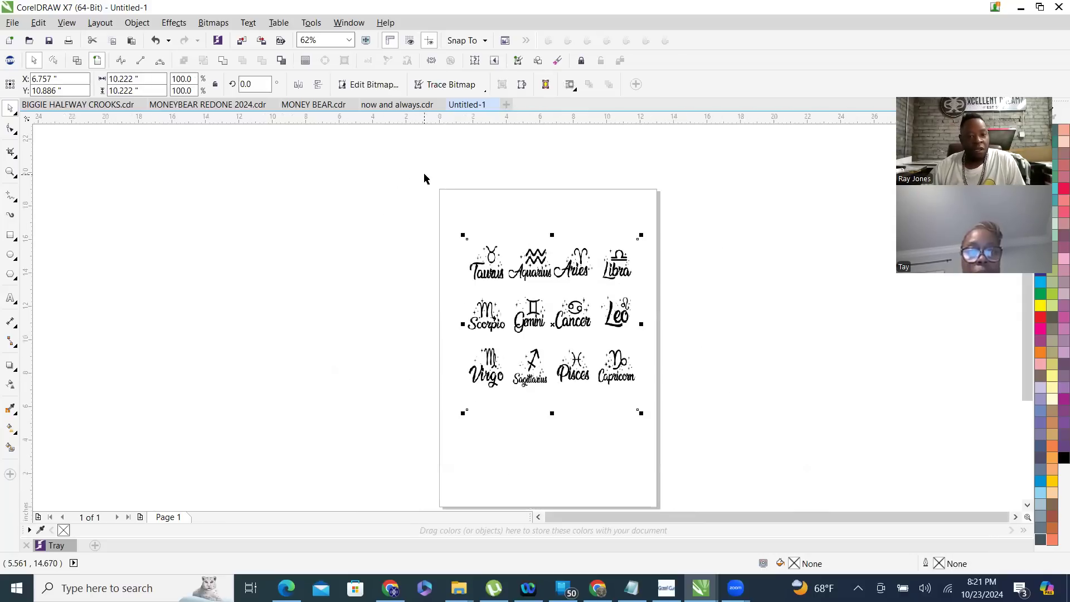
click(362, 239)
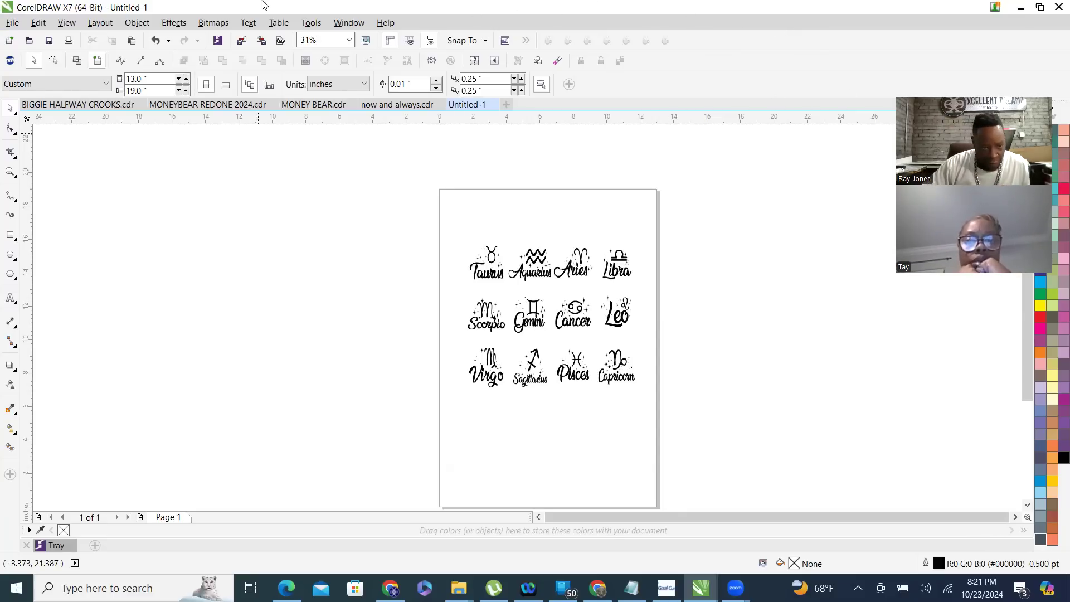
key(alt)
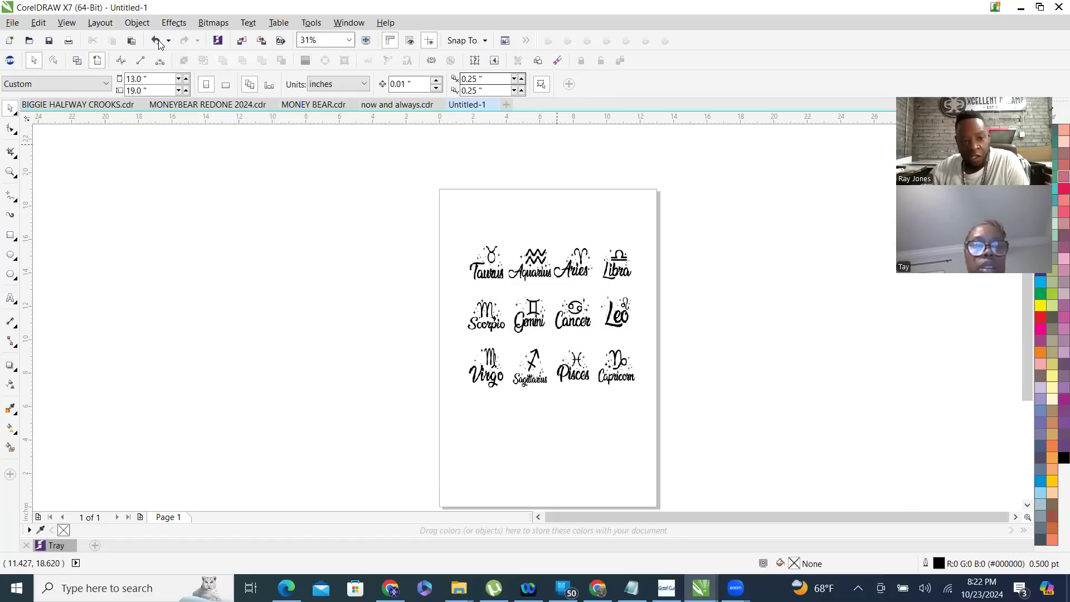
click(222, 44)
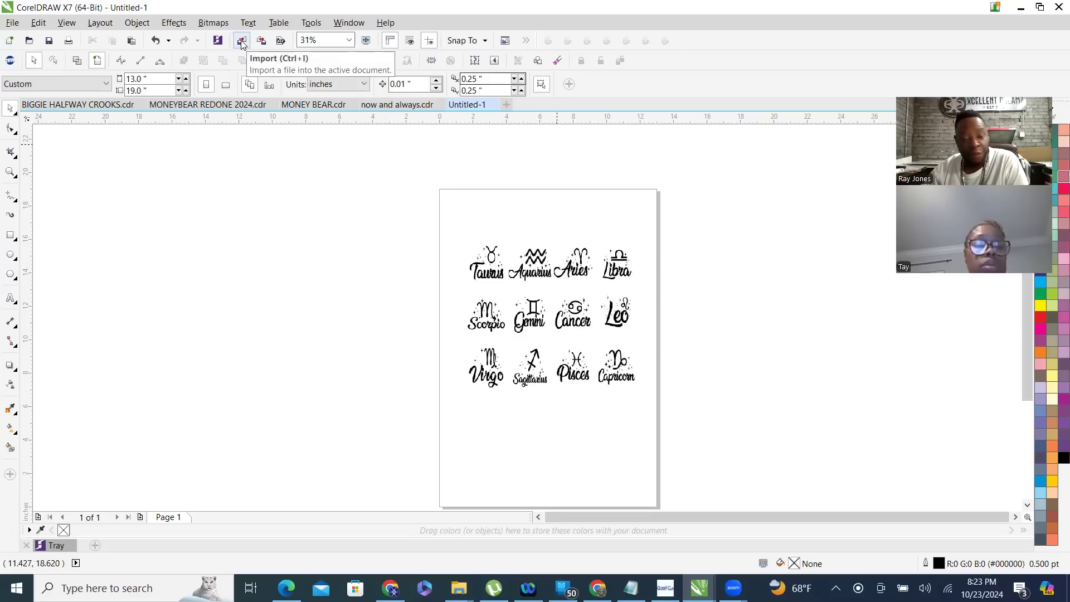
click(11, 23)
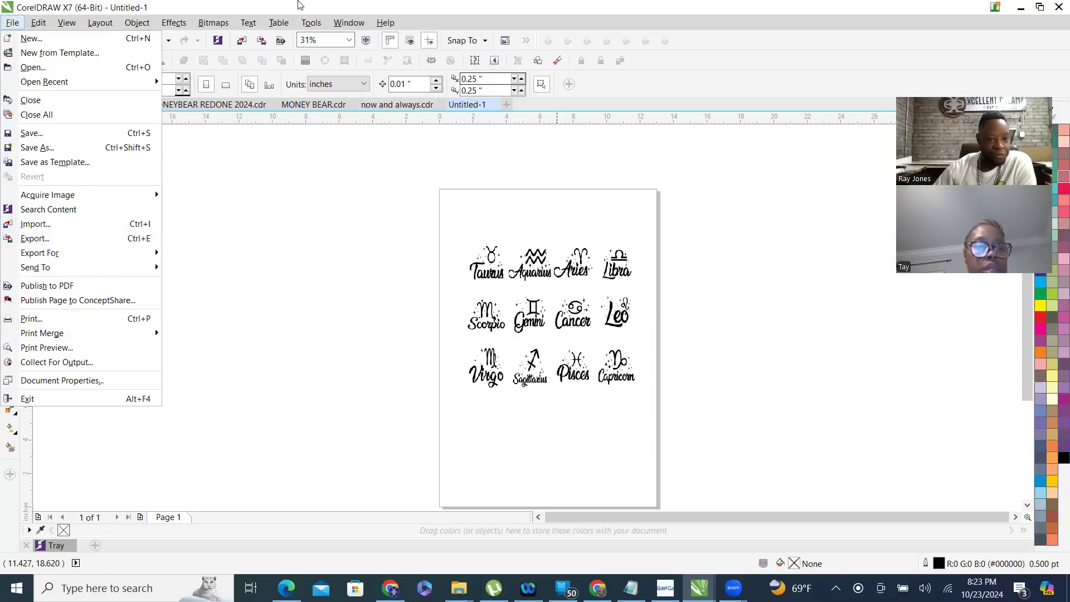
key(Escape)
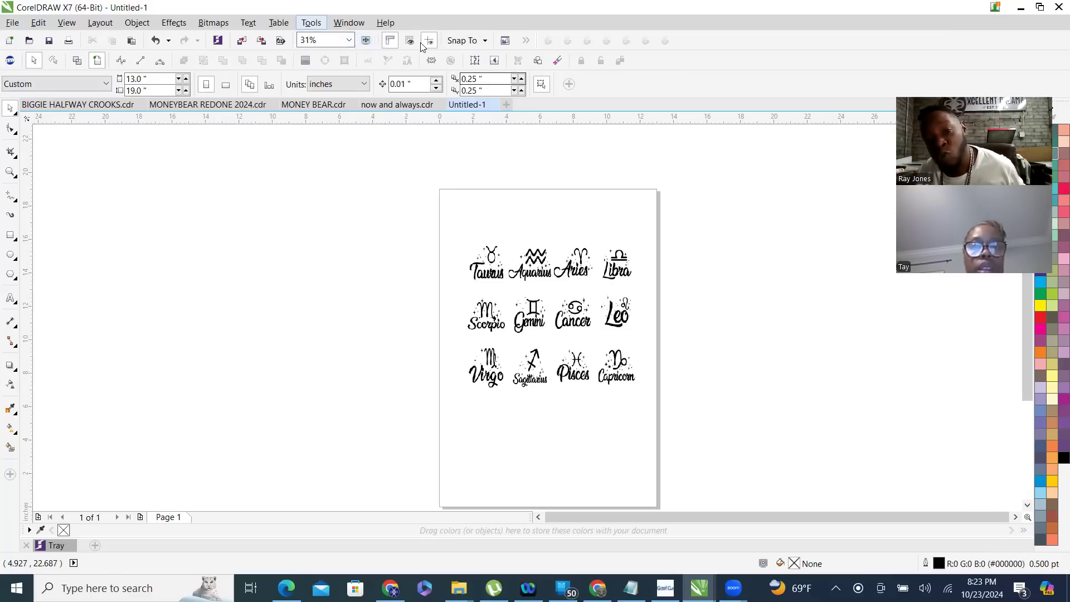
- Hide the rulers around the drawing page
click(391, 41)
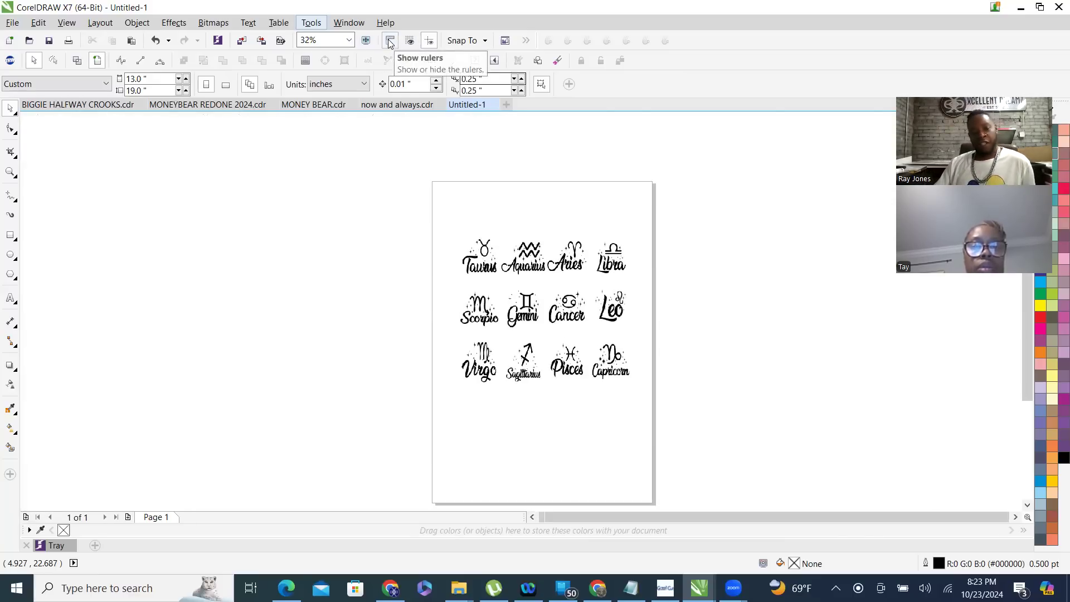
- Show the rulers around the drawing page and review the snapping options for the document grid and guidelines
click(390, 42)
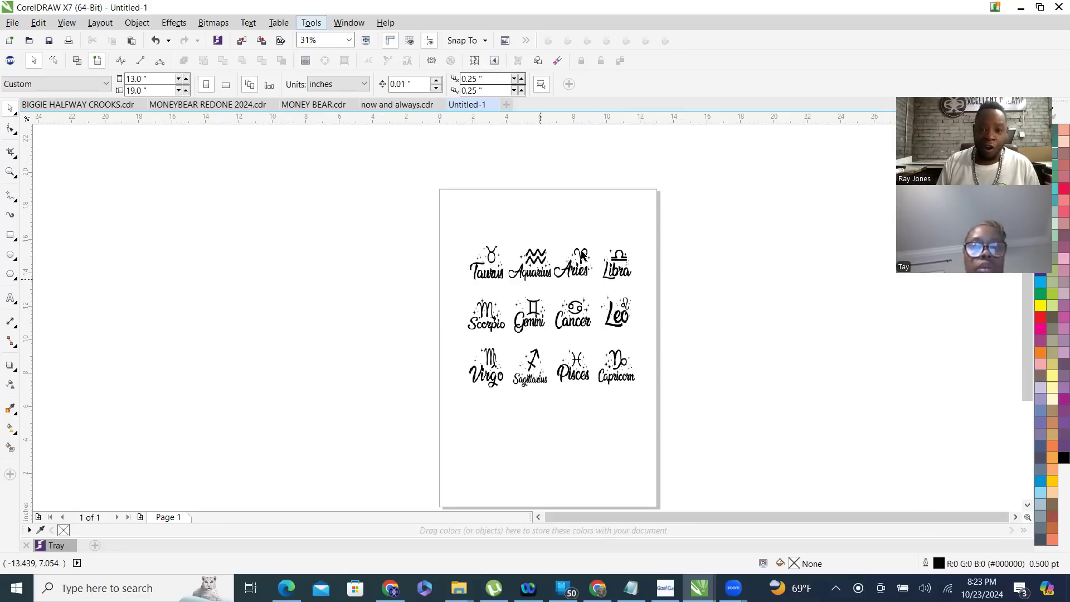
click(462, 43)
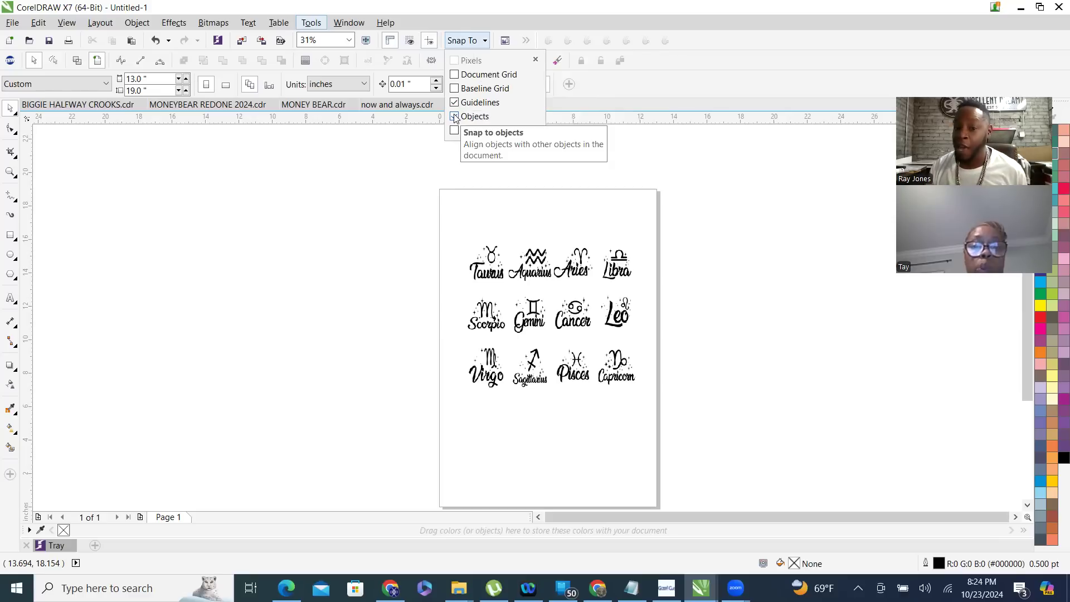
click(454, 76)
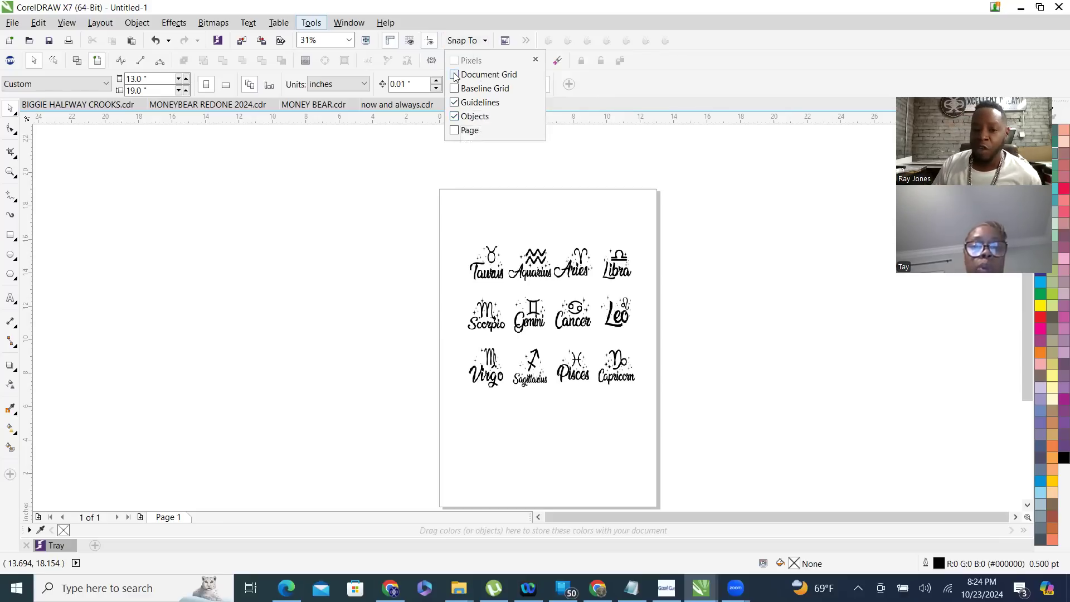
click(455, 76)
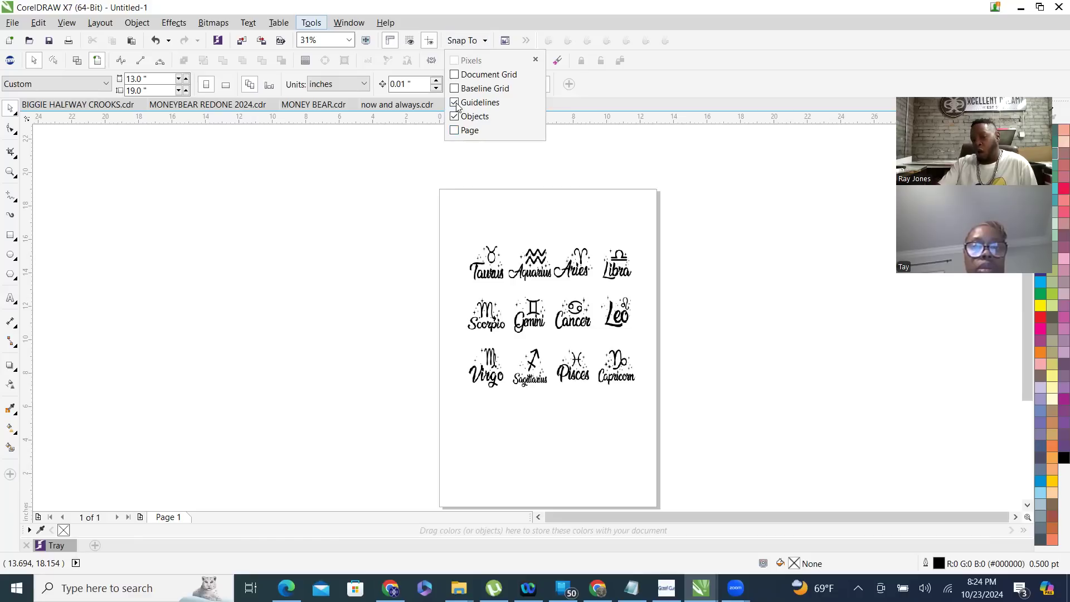
click(455, 103)
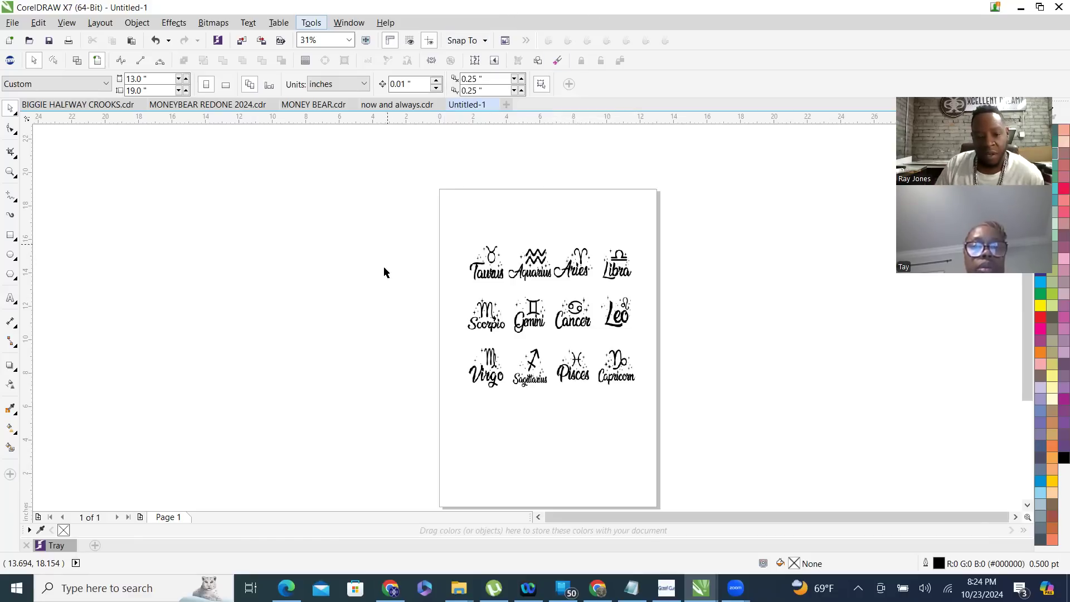
- Place two vertical guidelines, one outside the page at about X -3.11 inches and one beside the Scorpio lettering at about X 1.59 inches
scroll(303, 336, up, 1)
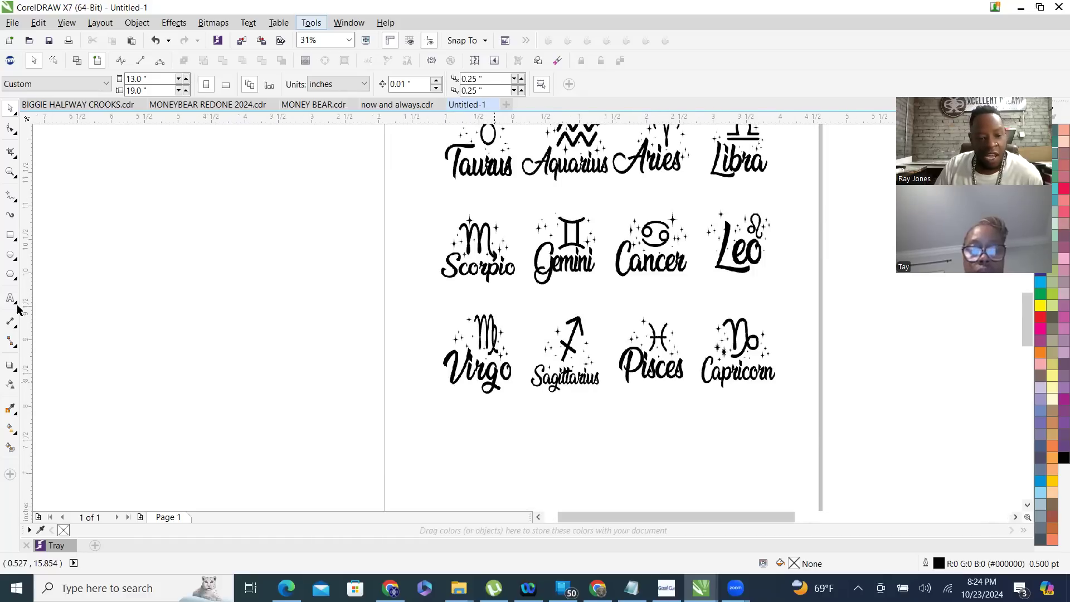
drag(89, 322, 304, 329)
drag(27, 314, 619, 213)
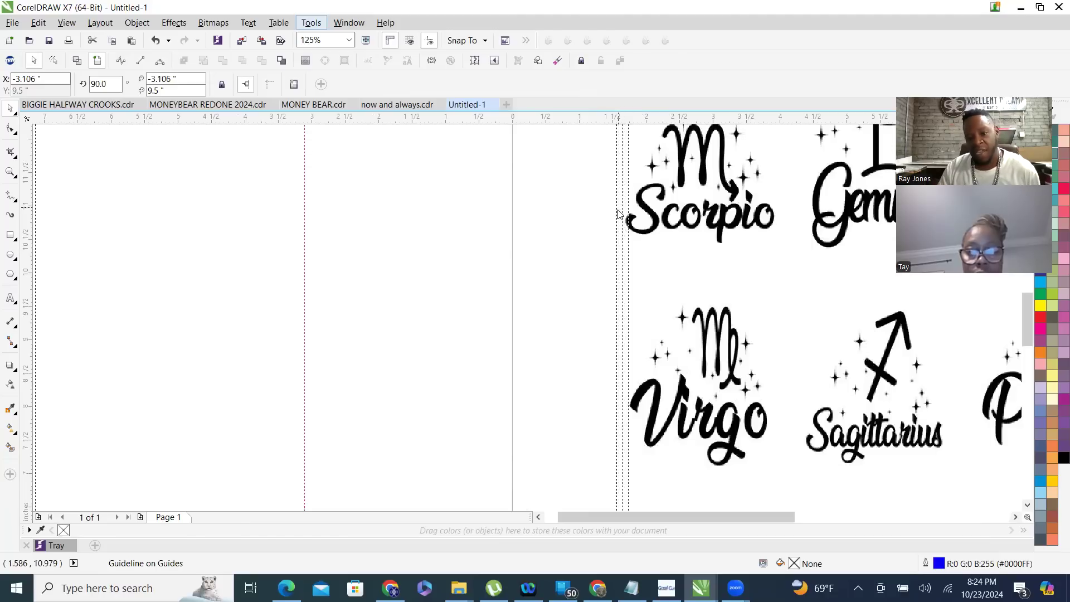
scroll(540, 290, down, 4)
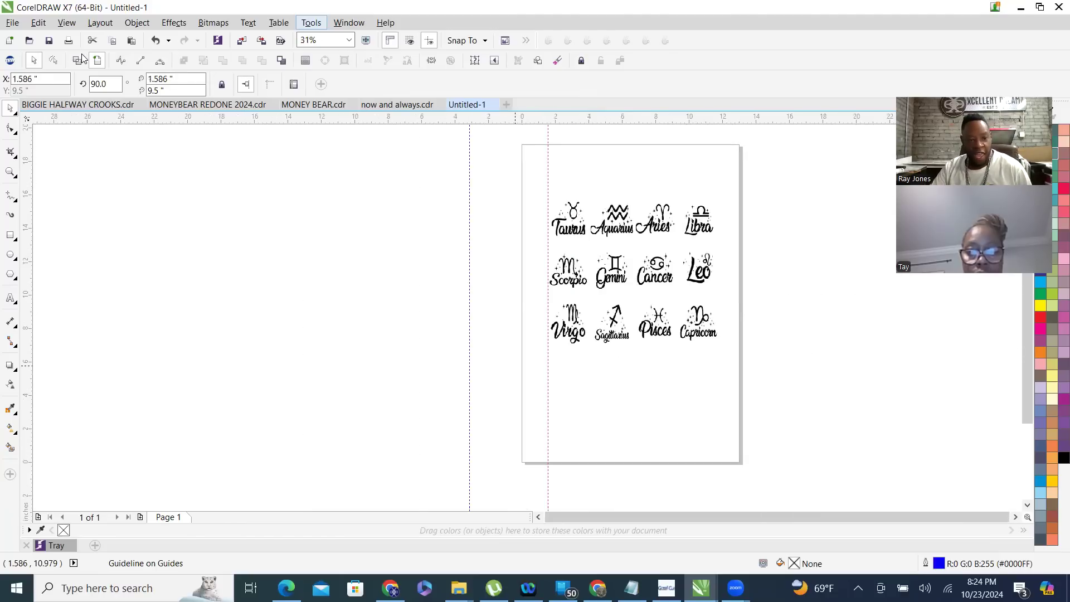
- Inspect the zodiac bitmap up close in Wireframe view, and return to Enhanced view
scroll(443, 144, up, 2)
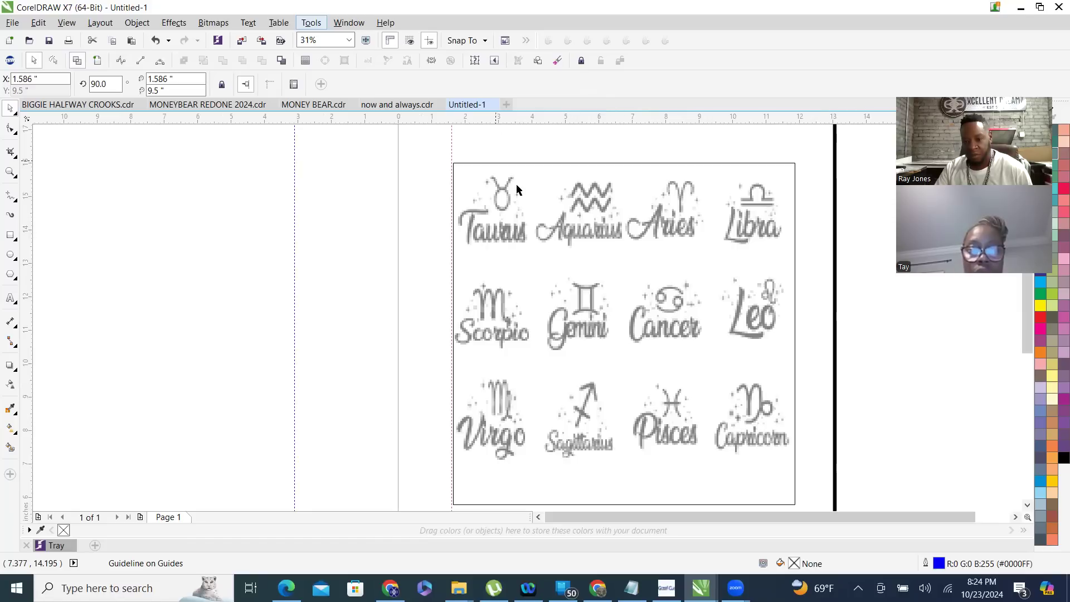
scroll(474, 142, up, 5)
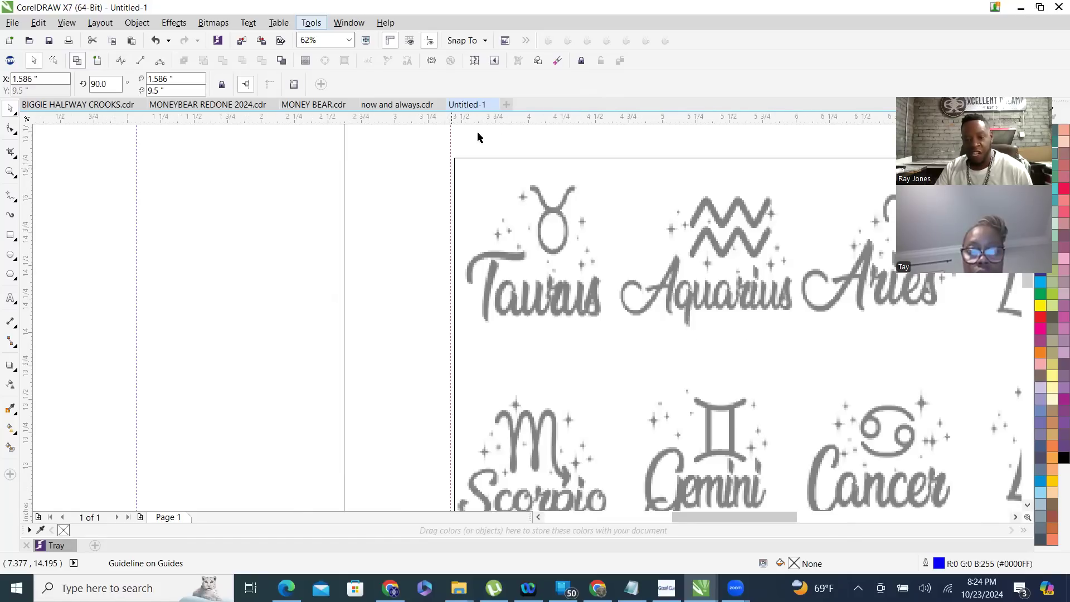
scroll(299, 266, down, 6)
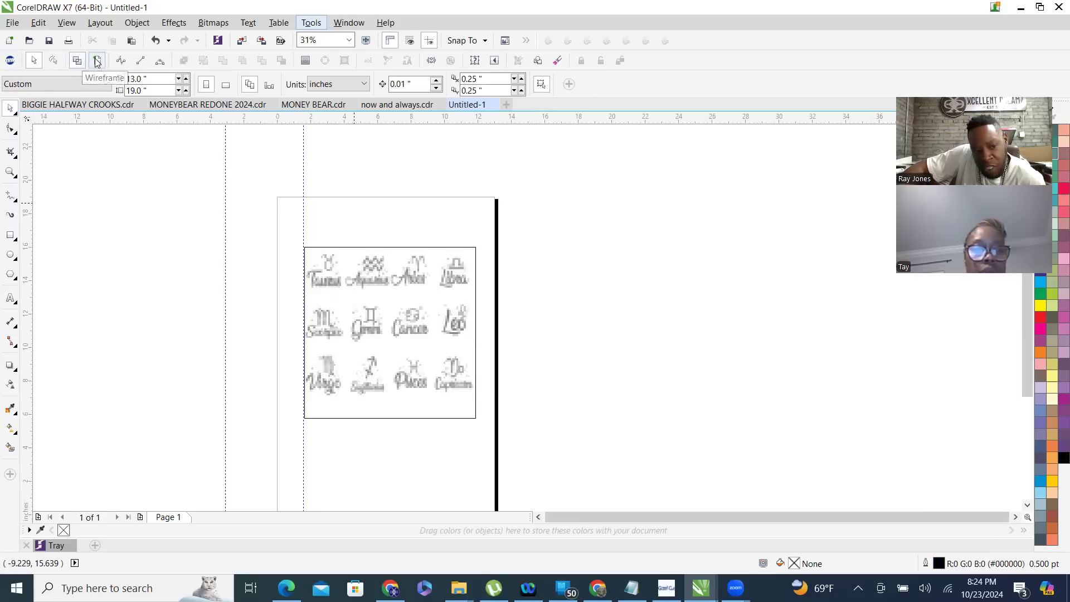
click(97, 61)
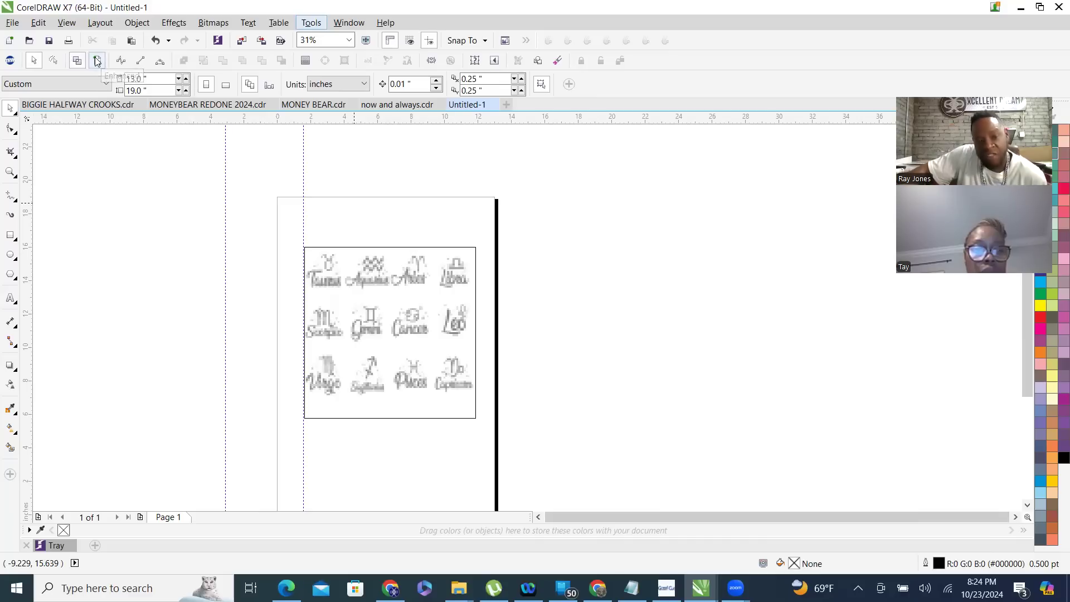
- Examine the bitmap's boundary against the guideline and page edge in Wireframe view, and restore the Enhanced view
click(77, 60)
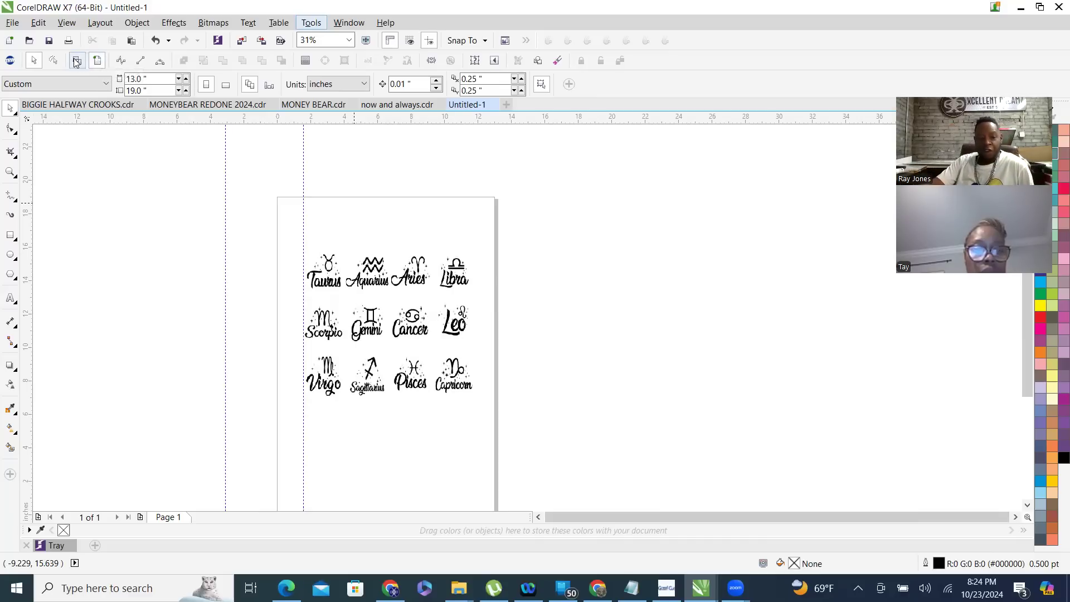
scroll(358, 328, up, 4)
scroll(359, 367, down, 4)
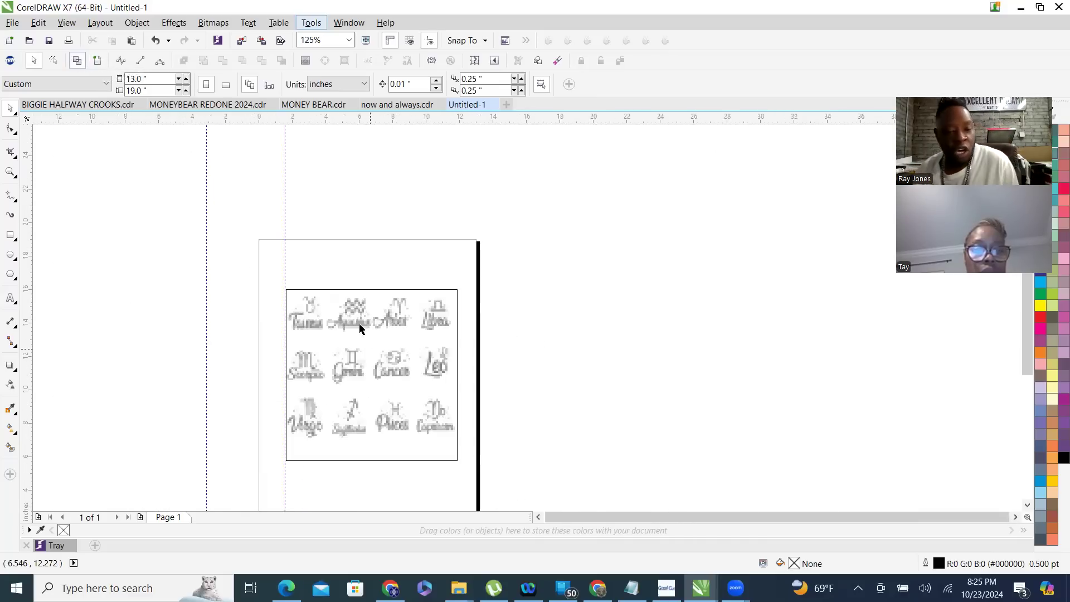
scroll(342, 330, up, 2)
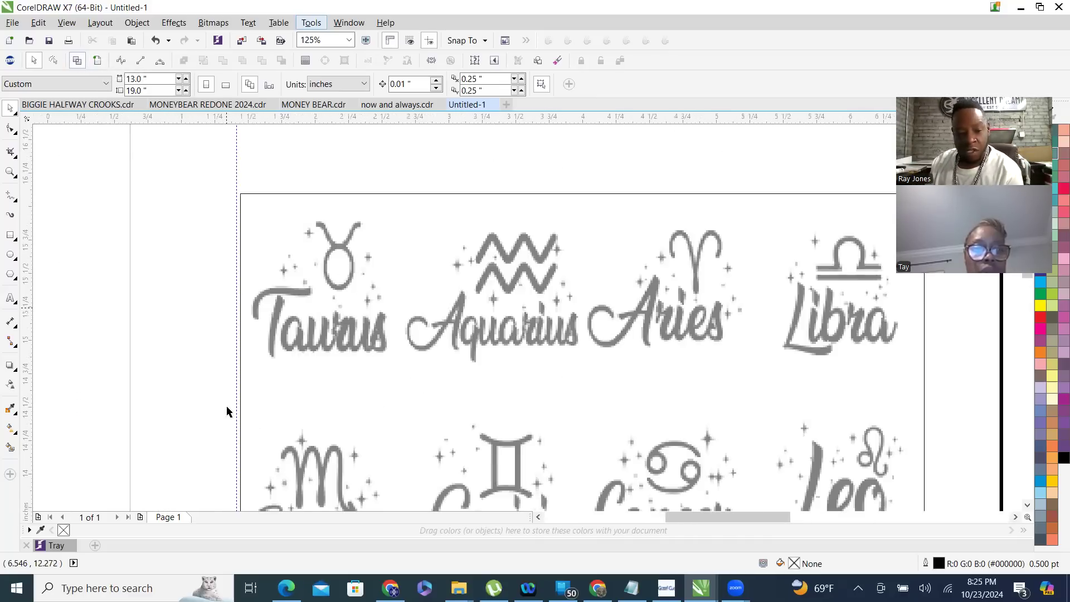
scroll(255, 184, up, 2)
scroll(268, 142, down, 2)
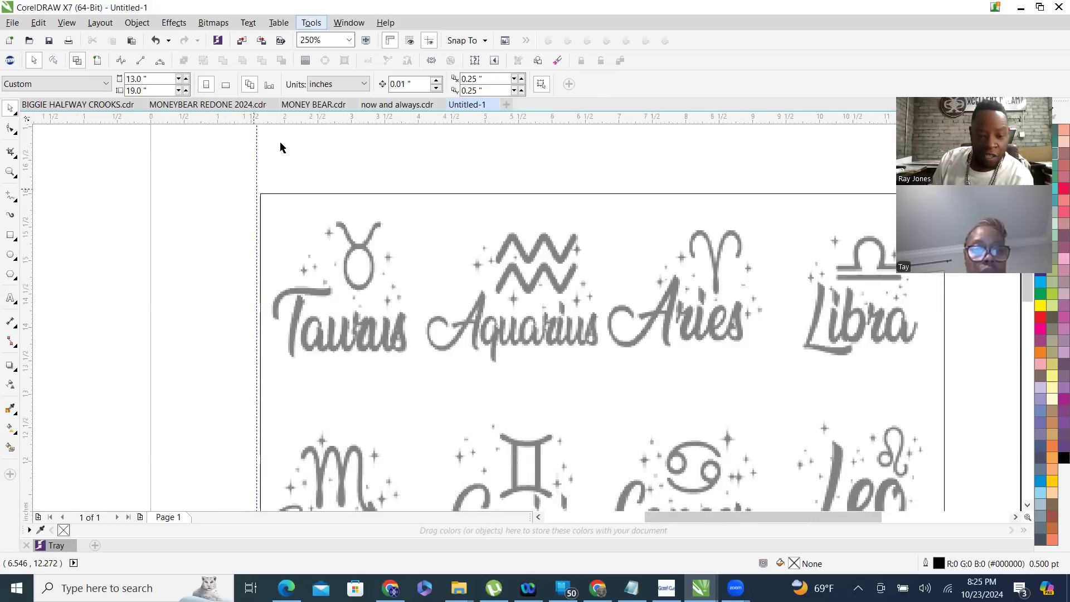
scroll(280, 149, down, 2)
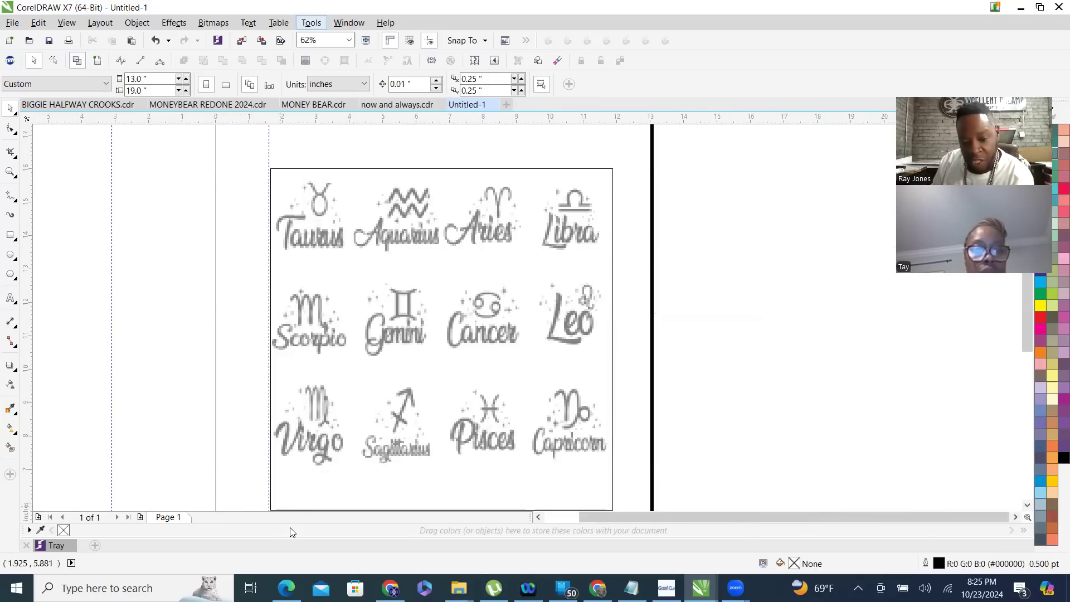
scroll(580, 206, up, 3)
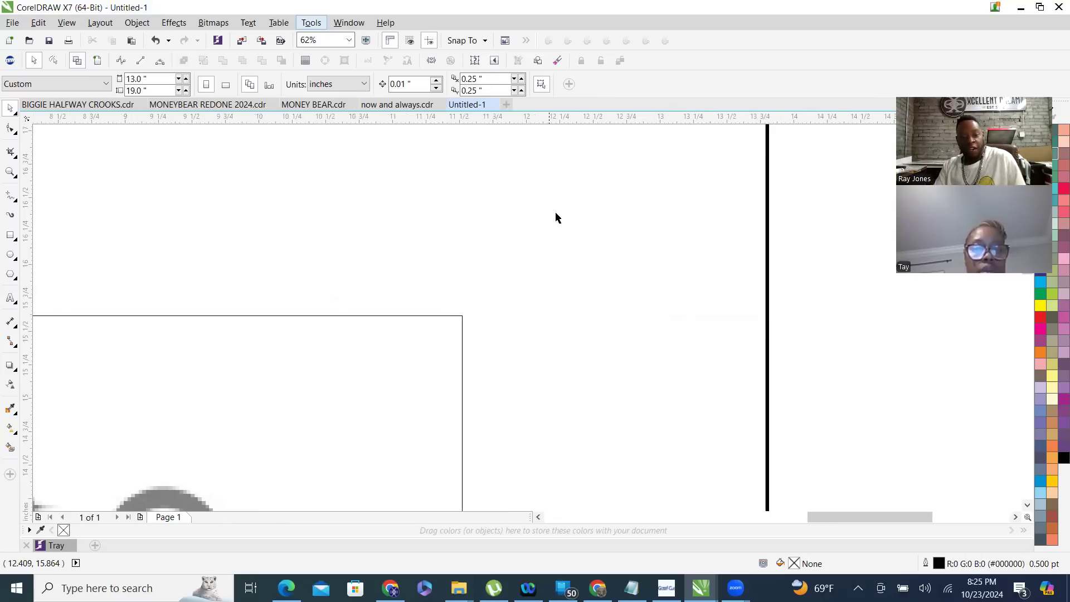
scroll(549, 216, down, 2)
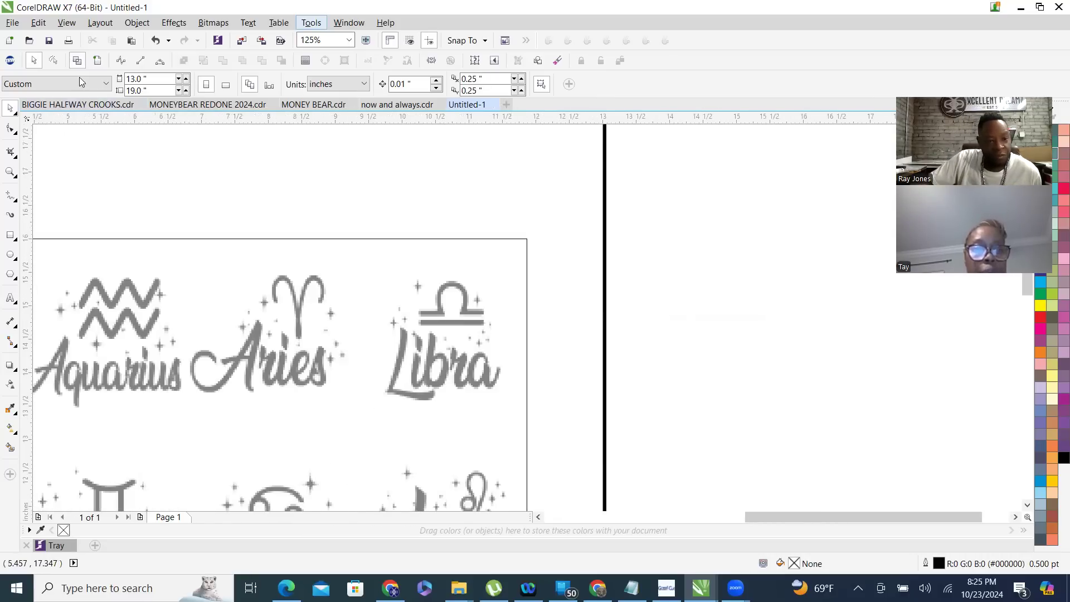
click(98, 60)
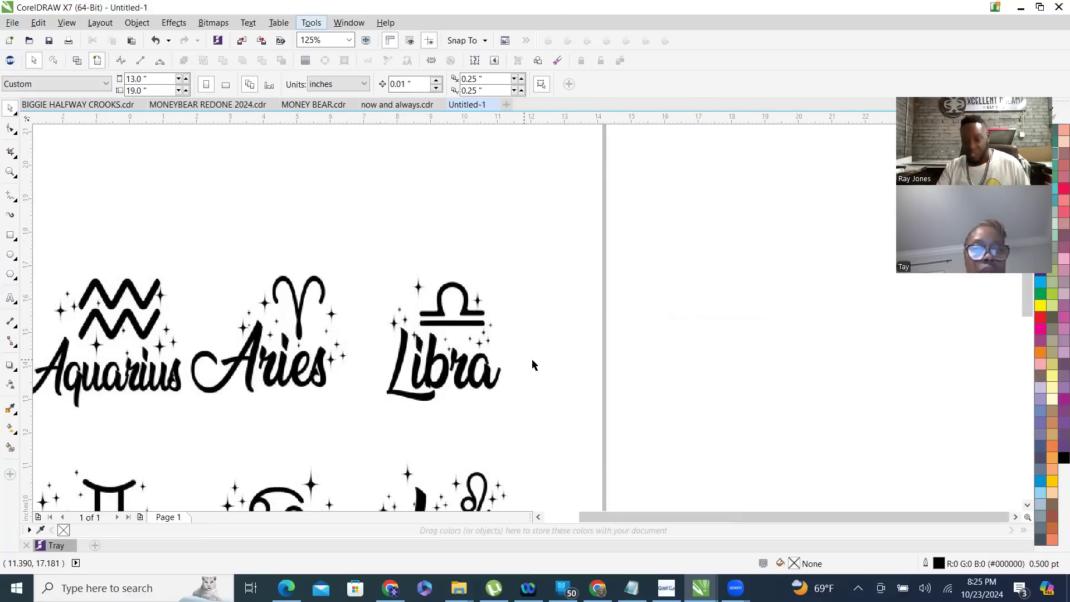
- Try the page in landscape orientation and return it to portrait
scroll(435, 165, down, 5)
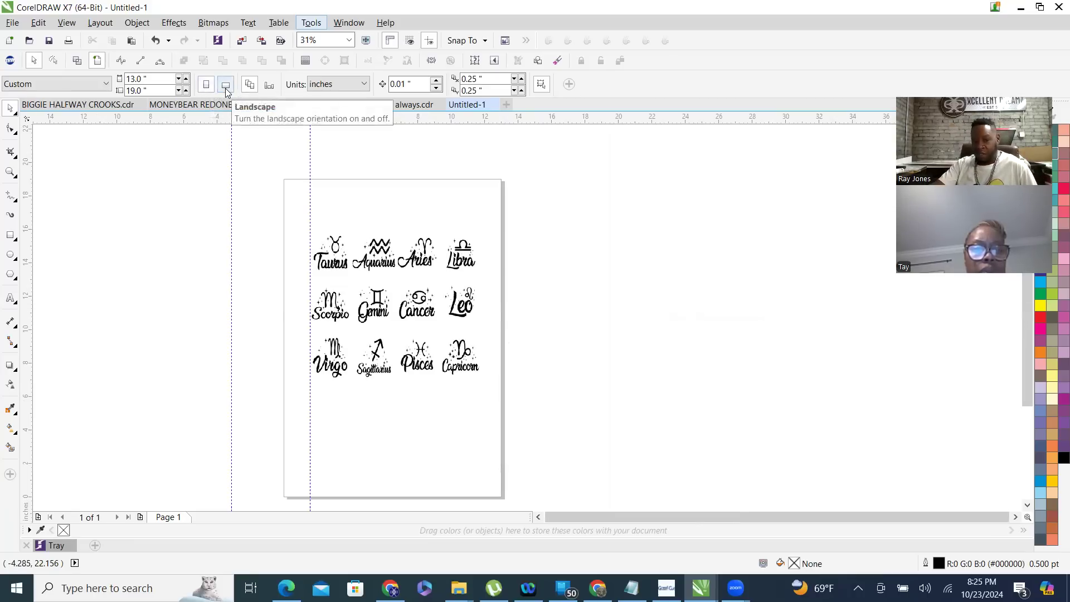
click(225, 88)
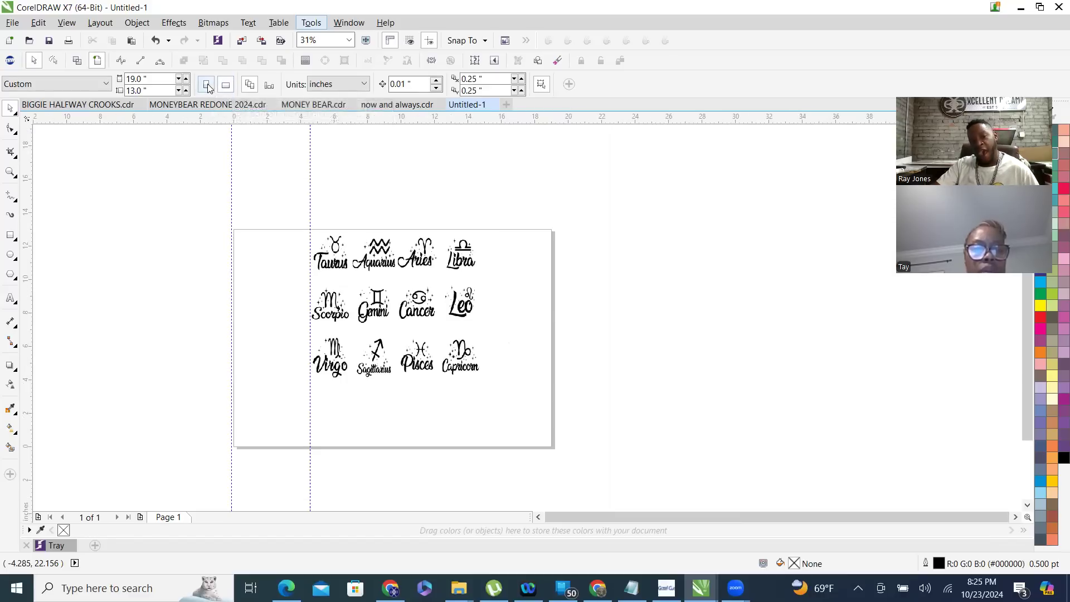
click(207, 86)
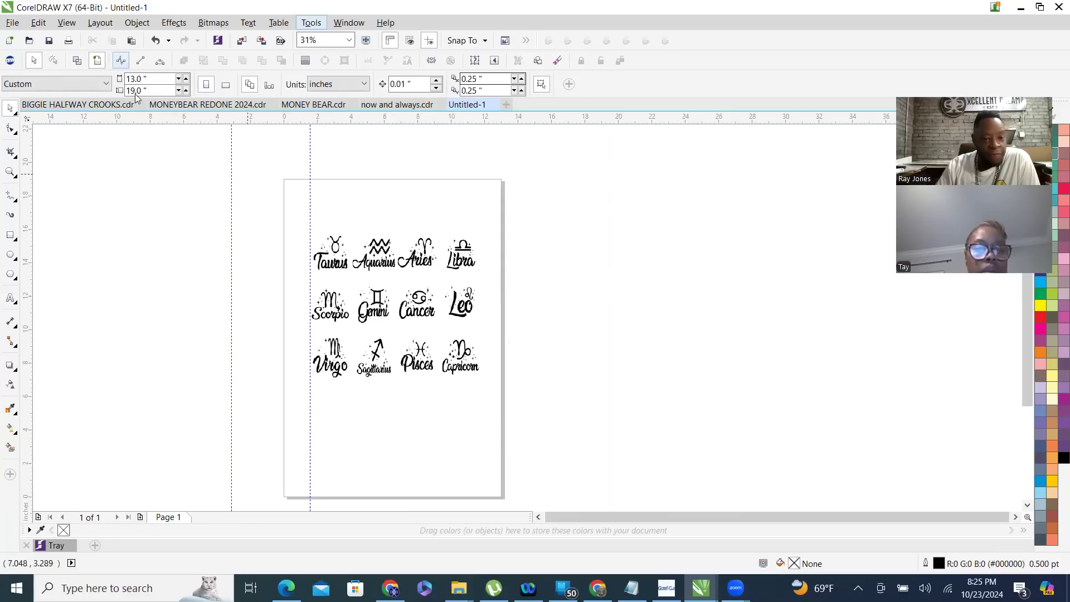
- Set the page size to 100 by 100 inches and compare the zodiac artwork with the enlarged page
double_click(164, 83)
text(10)
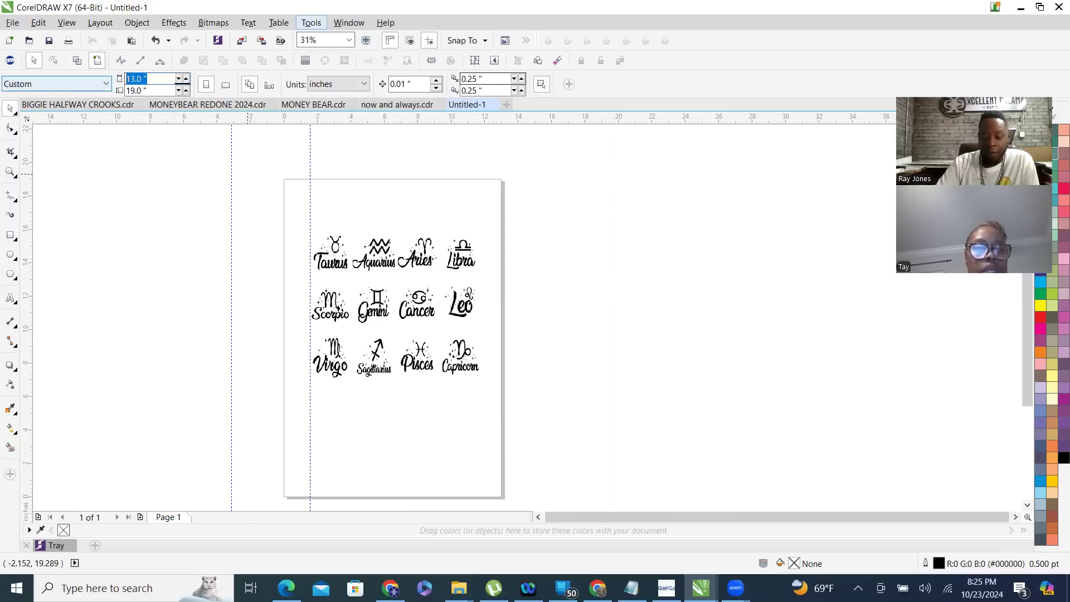
text(0)
key(Tab)
text(100)
key(Return)
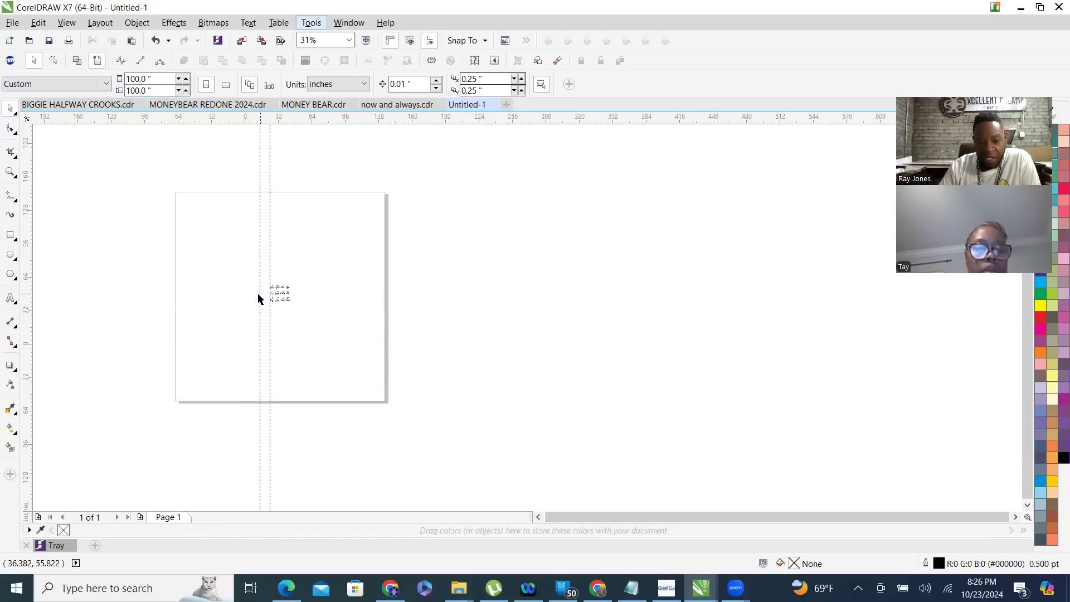
scroll(258, 299, up, 1)
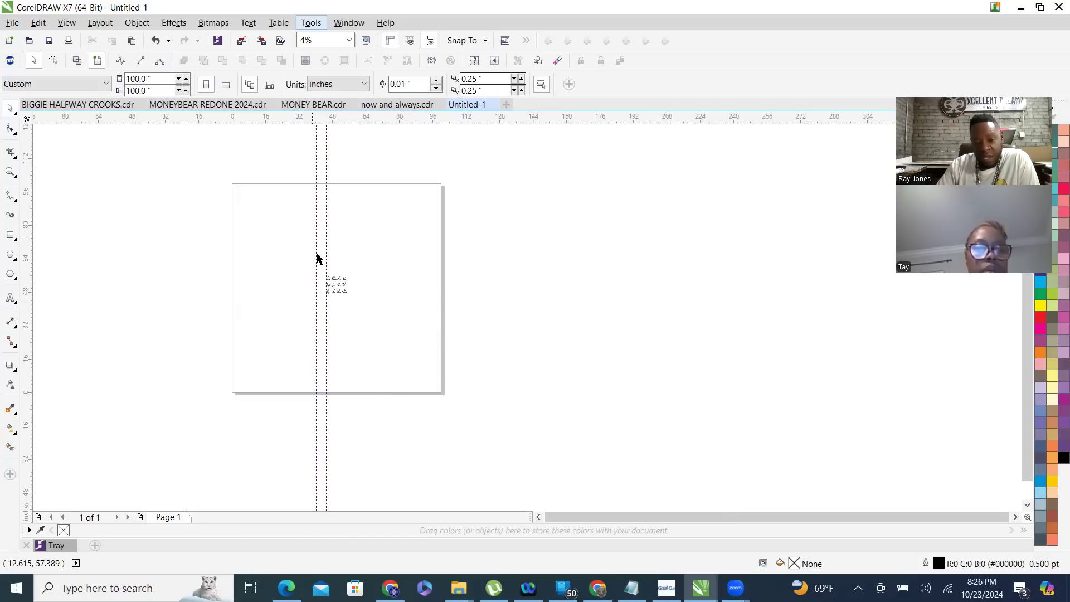
scroll(342, 287, up, 4)
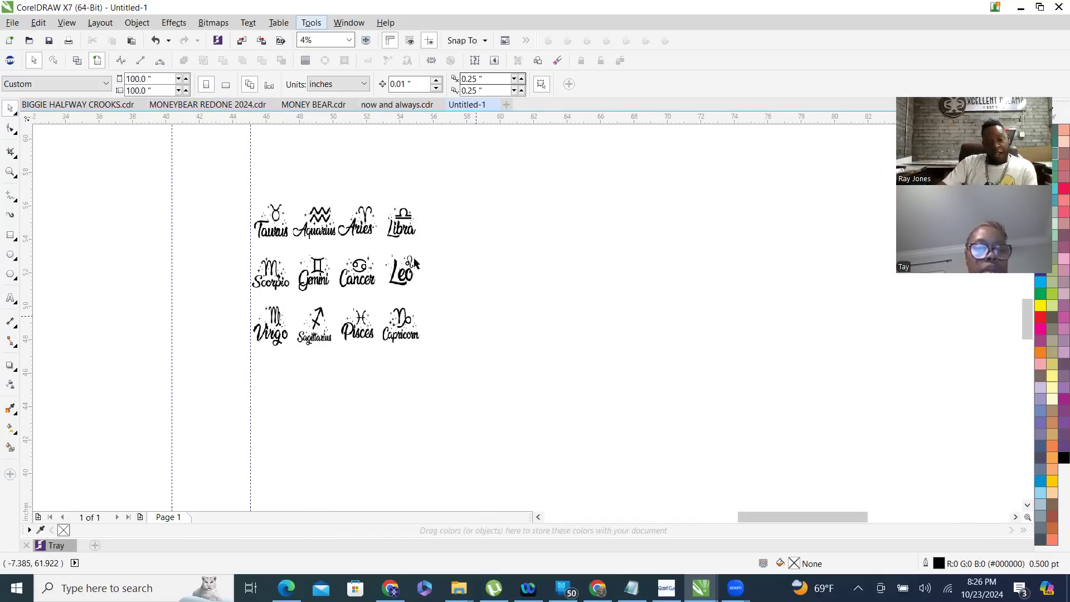
scroll(346, 453, down, 2)
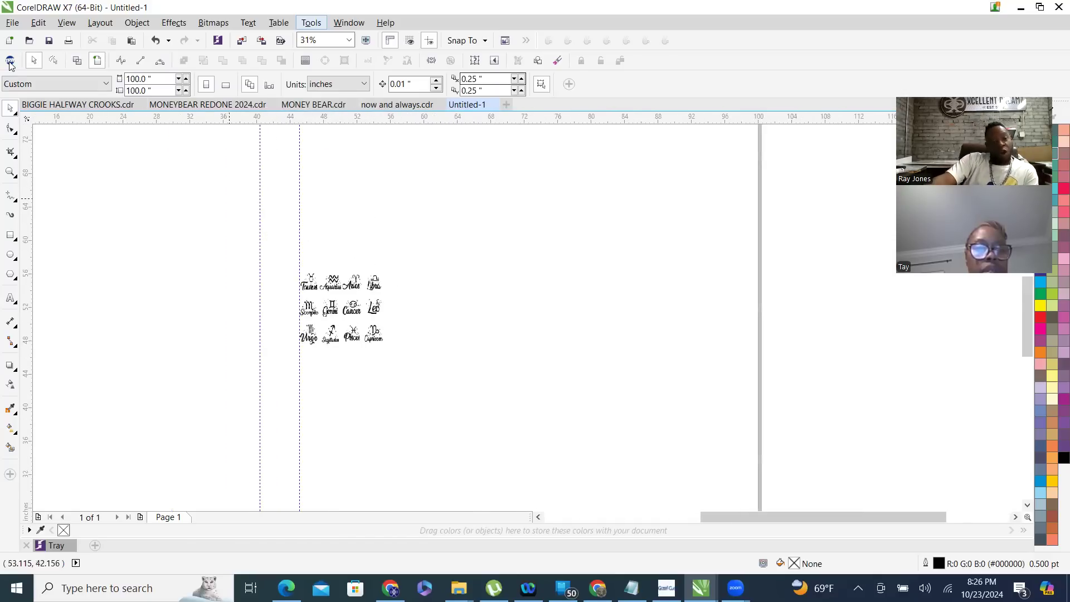
- Undo the page size and orientation changes back to the 13 by 19 inch portrait page
click(155, 42)
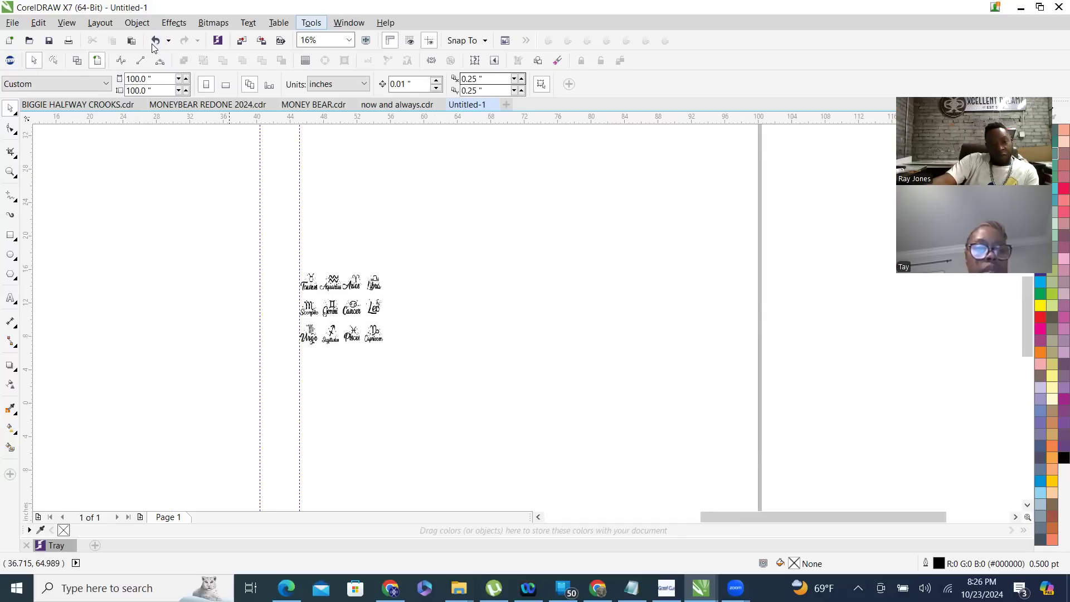
click(157, 43)
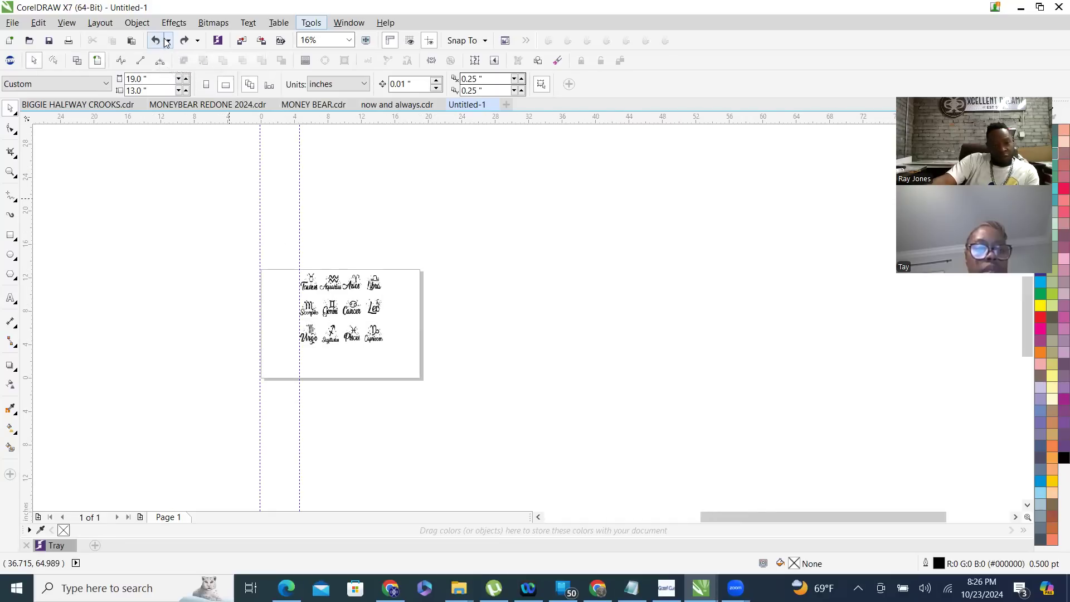
click(155, 41)
scroll(301, 310, up, 2)
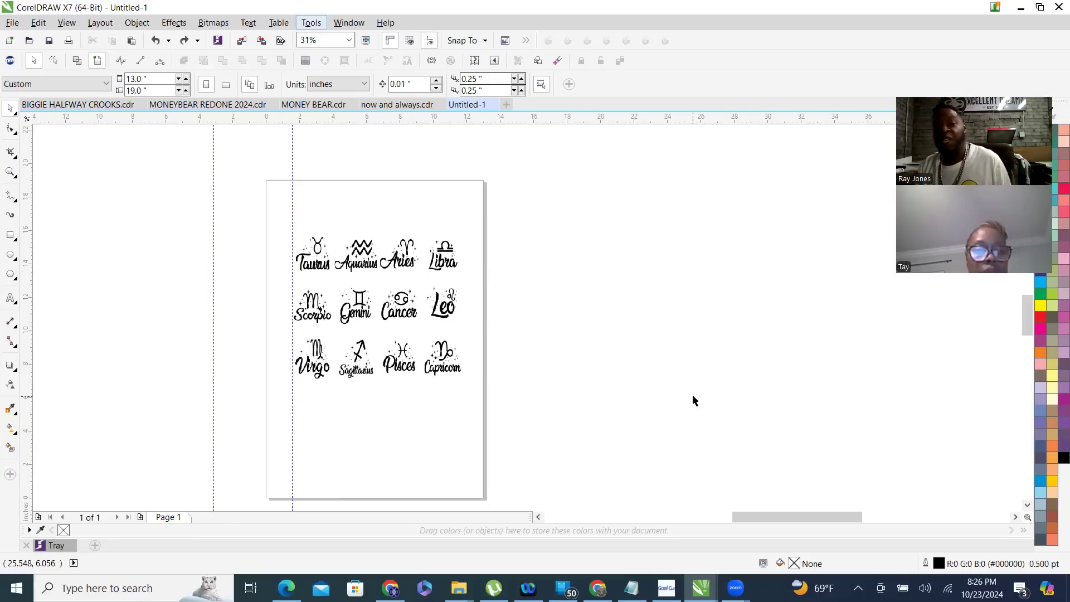
- Move the zodiac bitmap to the lower-left part of the page, centred at about X 5.32, Y 5.62 inches, and deselect it
click(362, 295)
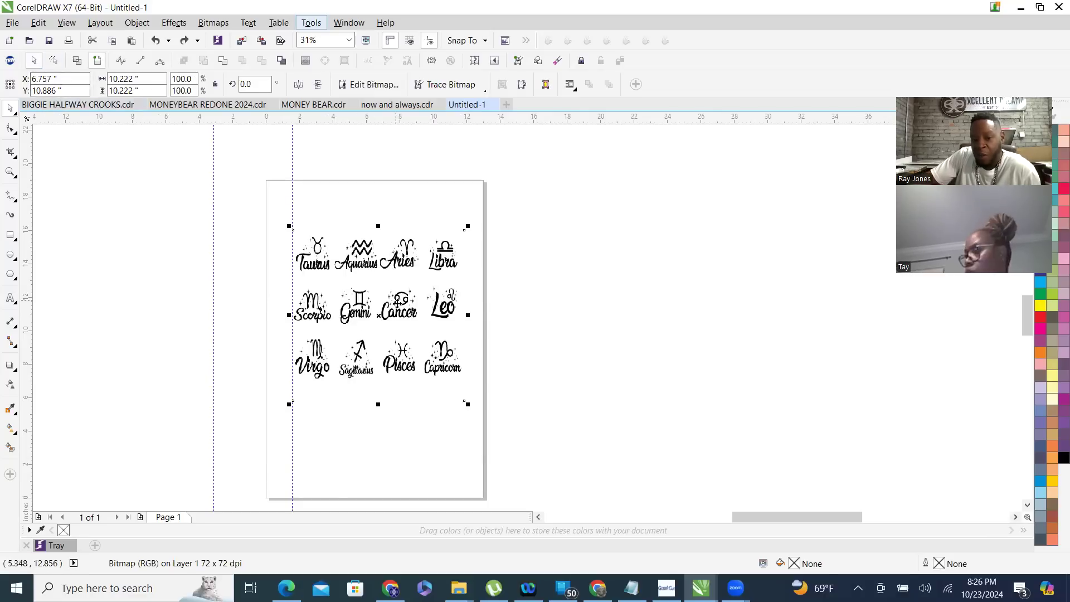
drag(379, 316, 373, 394)
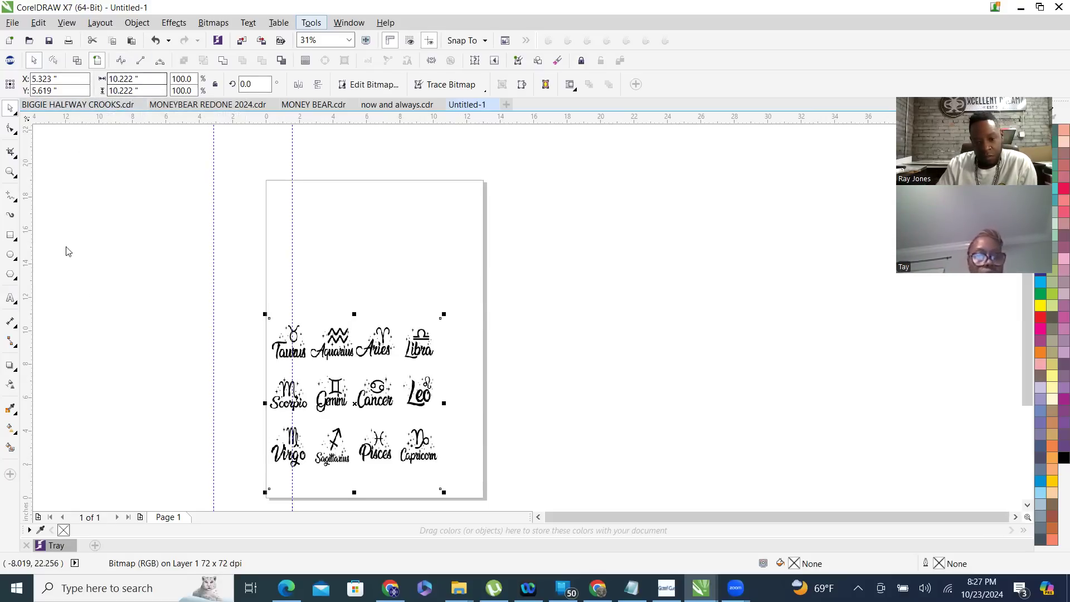
click(118, 439)
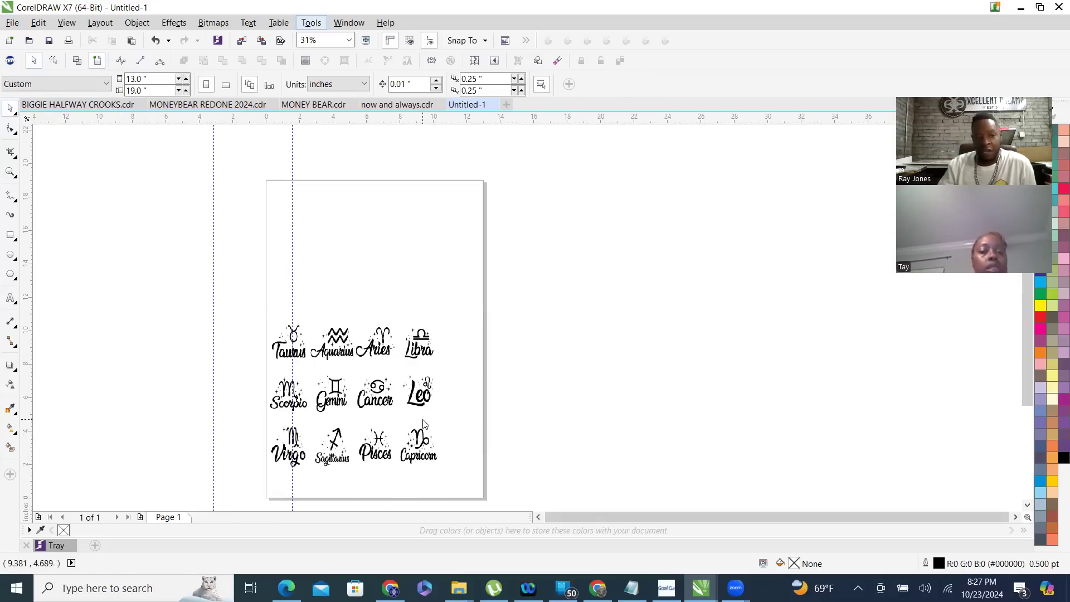
scroll(381, 201, down, 1)
scroll(351, 253, up, 1)
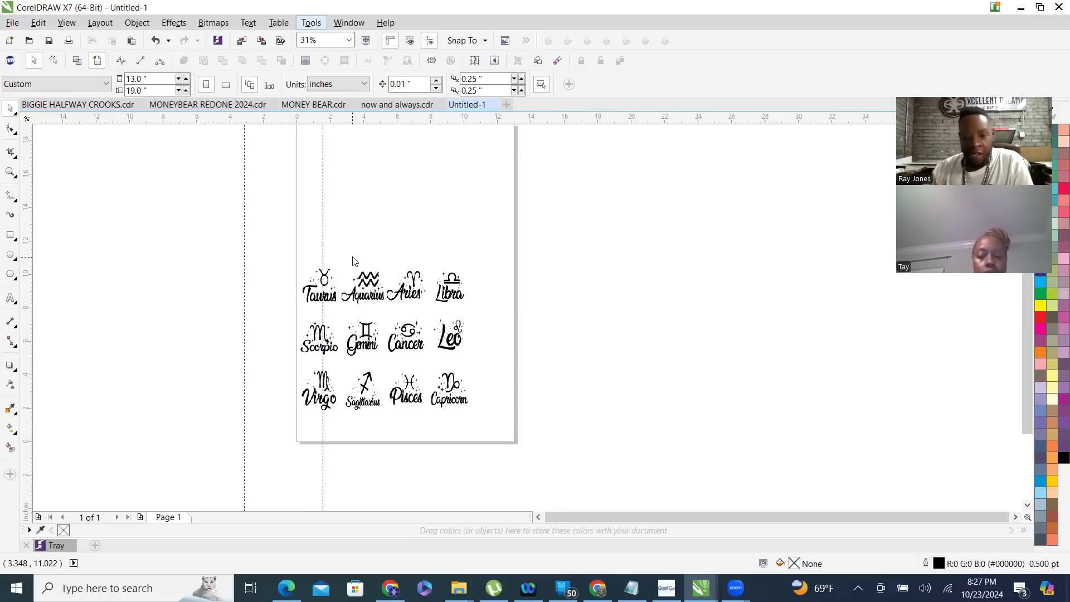
- Move the zodiac bitmap down the page, centring it at about X 5.21, Y 4.85 inches
scroll(394, 290, down, 1)
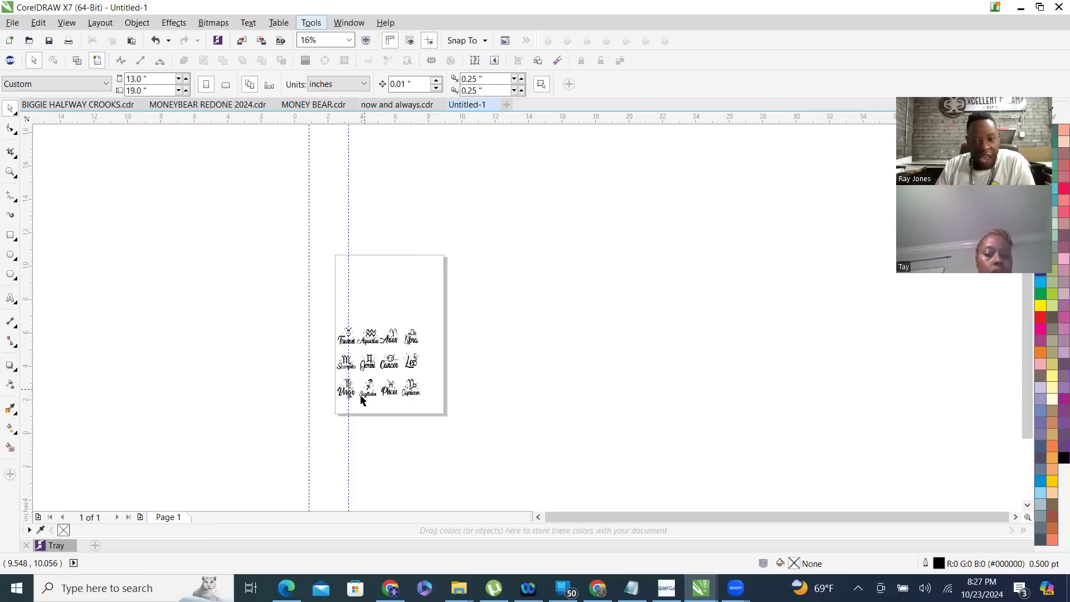
scroll(360, 394, up, 1)
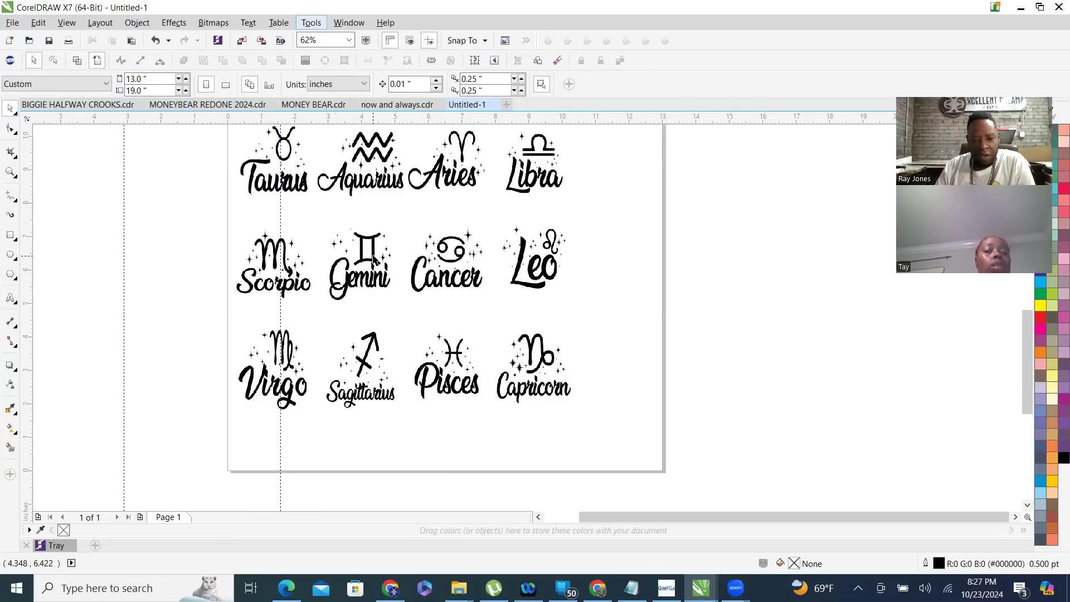
click(371, 269)
drag(371, 268, 370, 282)
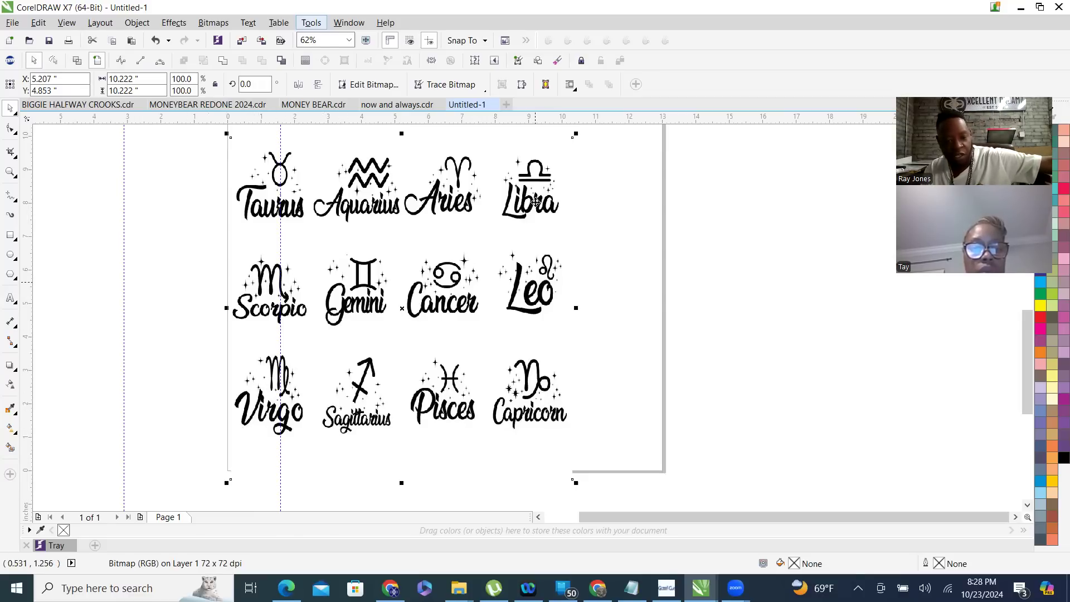
- Move the zodiac bitmap up the page, centring it at about X 6.21, Y 10.95 inches, and deselect it
scroll(347, 408, down, 2)
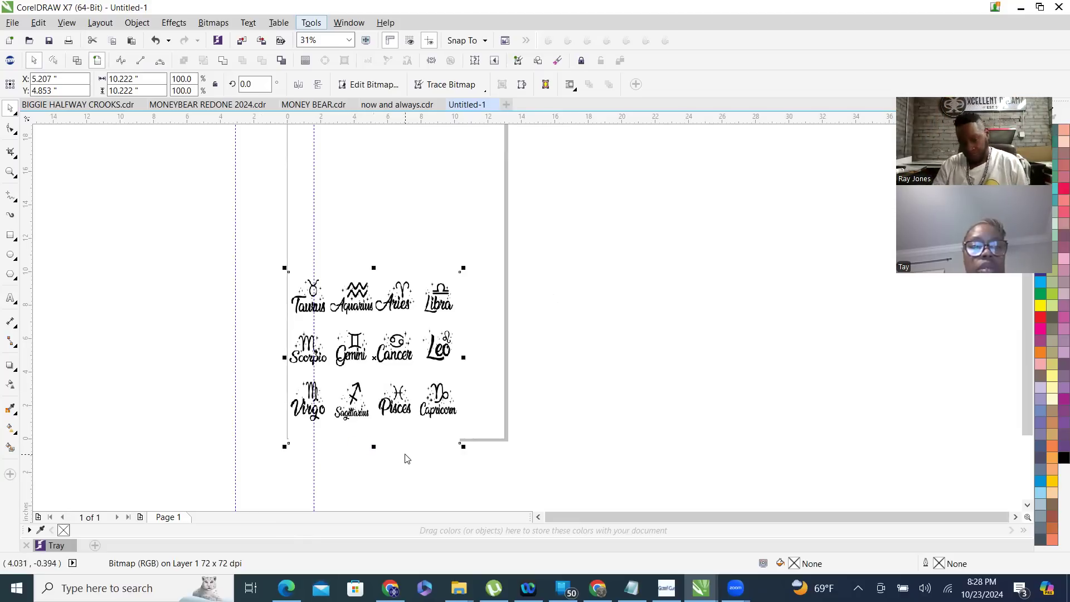
click(513, 208)
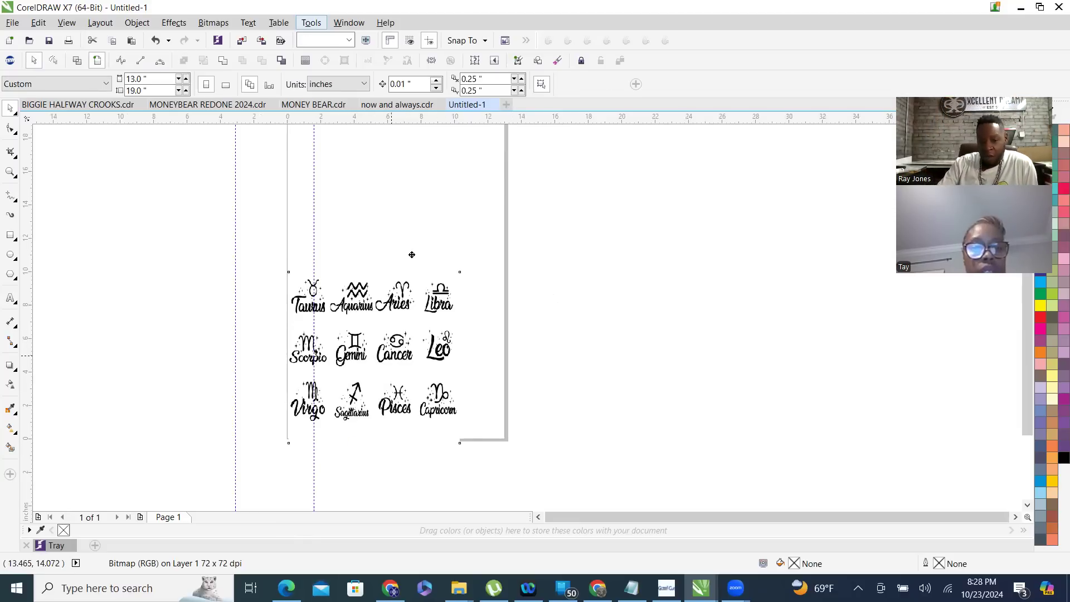
key(ctrl+v)
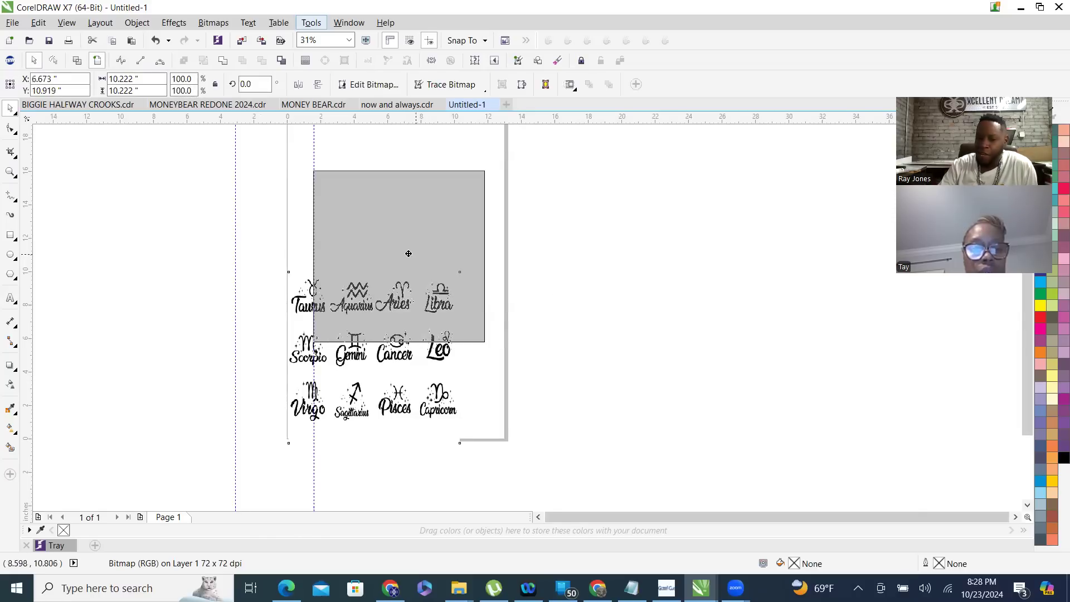
key(ctrl+z)
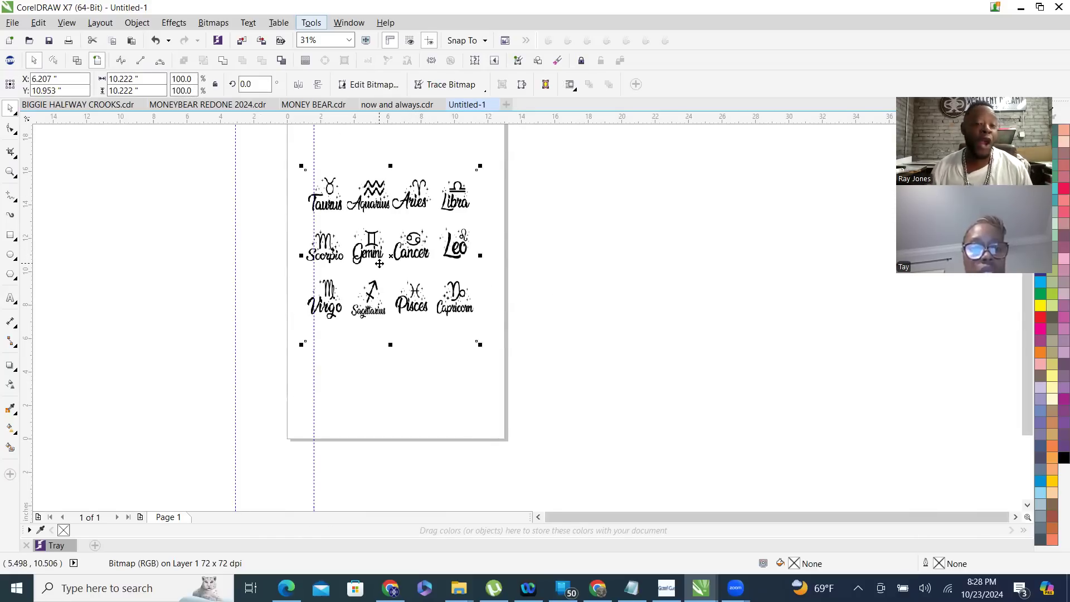
click(537, 371)
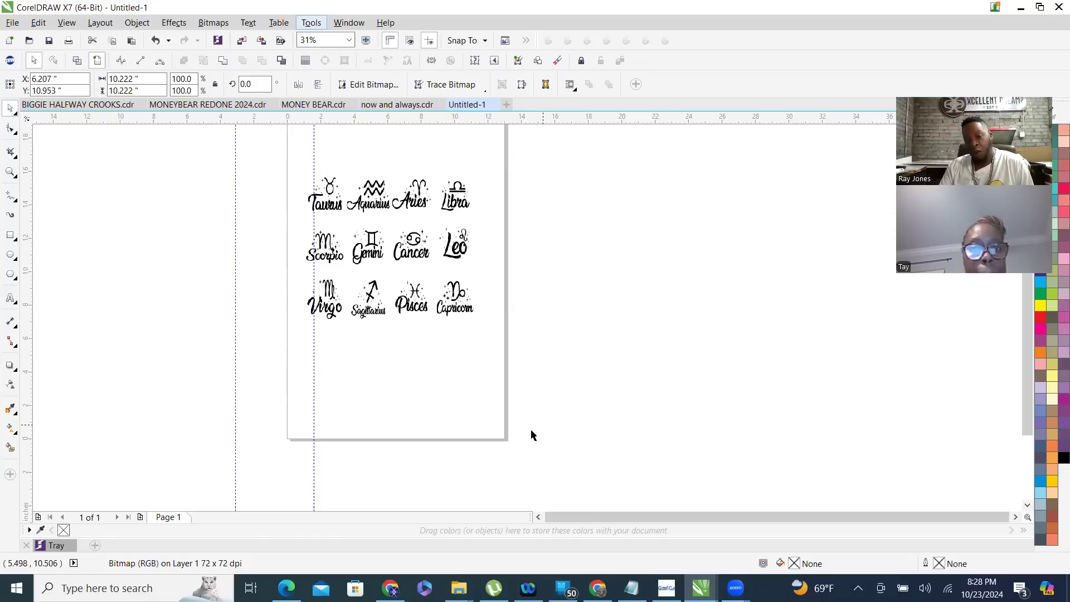
- Examine the zodiac artwork and its small details at several magnifications, from the full page to close-up
scroll(518, 302, down, 1)
scroll(506, 280, up, 1)
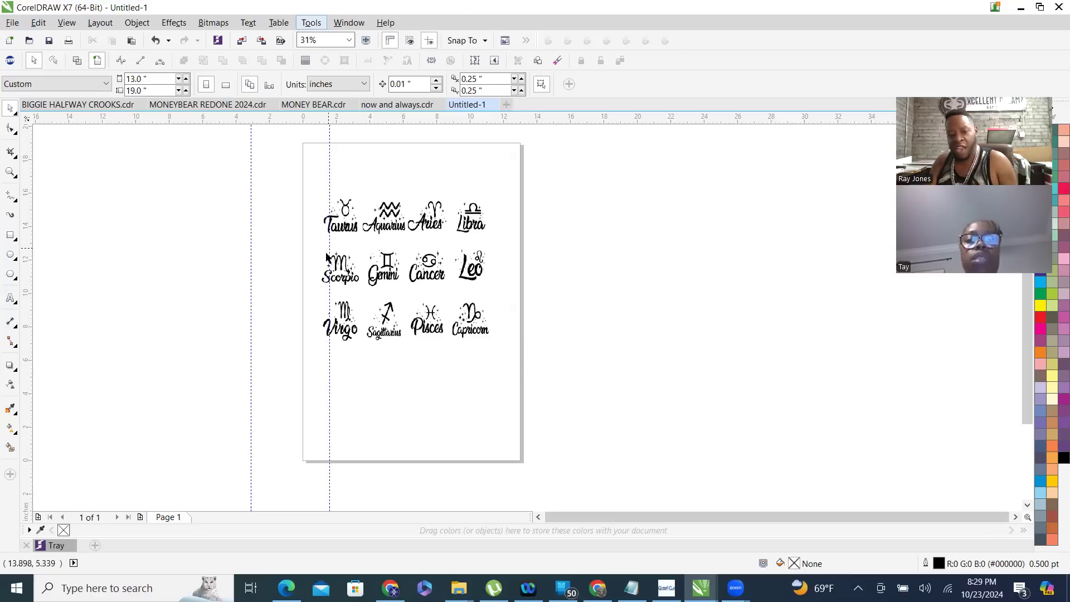
scroll(353, 356, up, 2)
scroll(353, 356, down, 2)
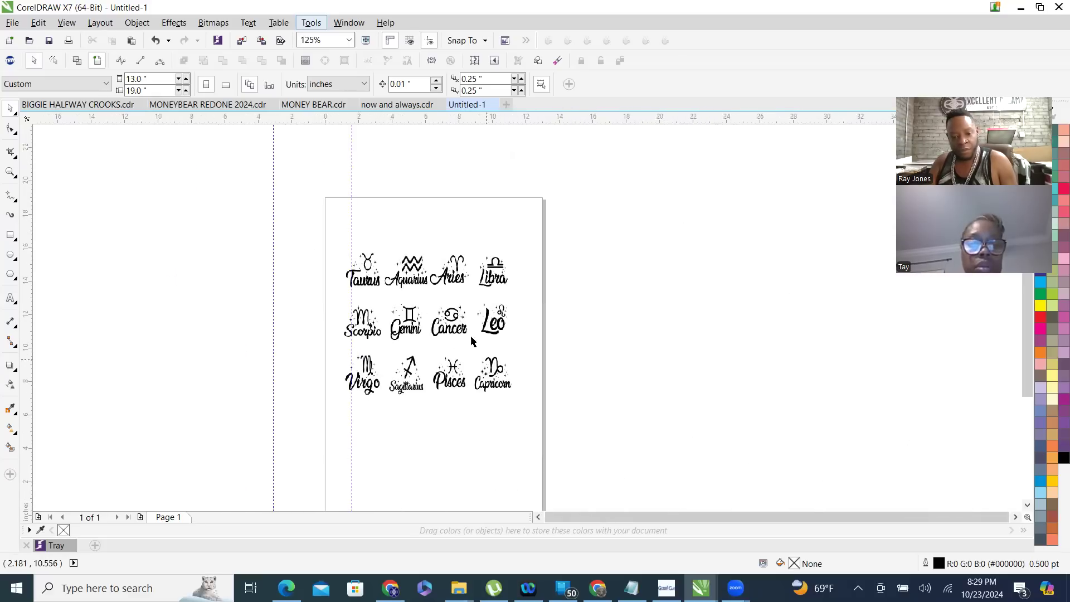
scroll(410, 325, up, 2)
scroll(410, 326, up, 1)
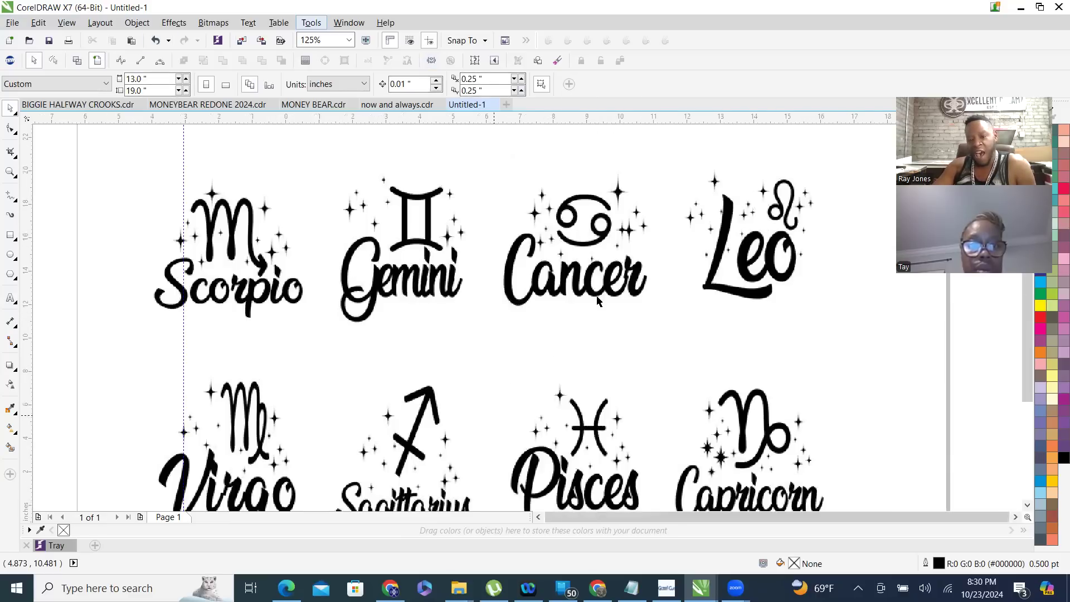
scroll(632, 275, down, 5)
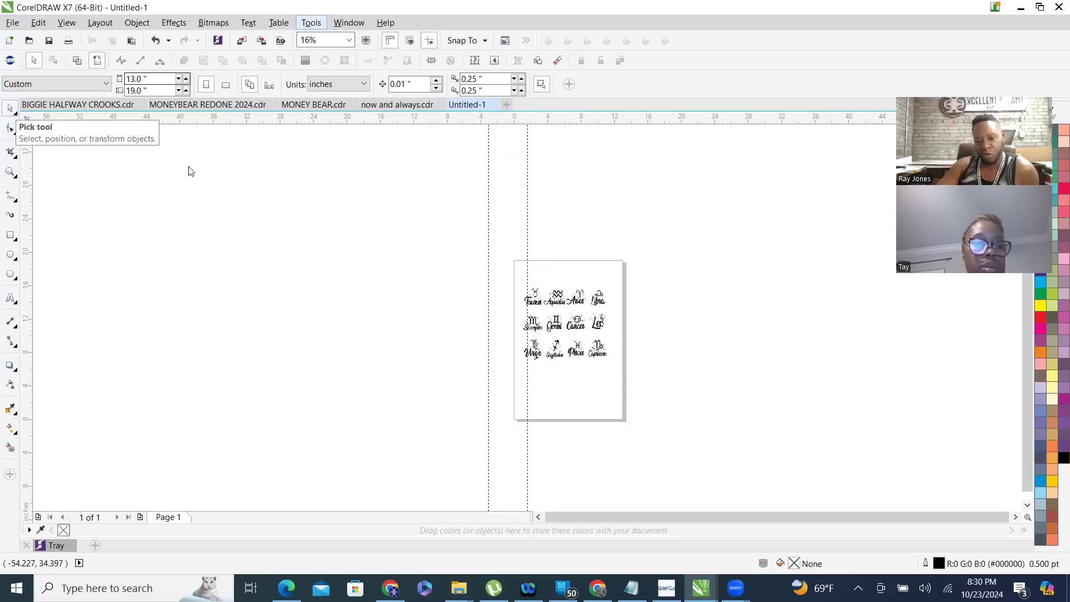
scroll(585, 327, up, 2)
scroll(585, 327, up, 2)
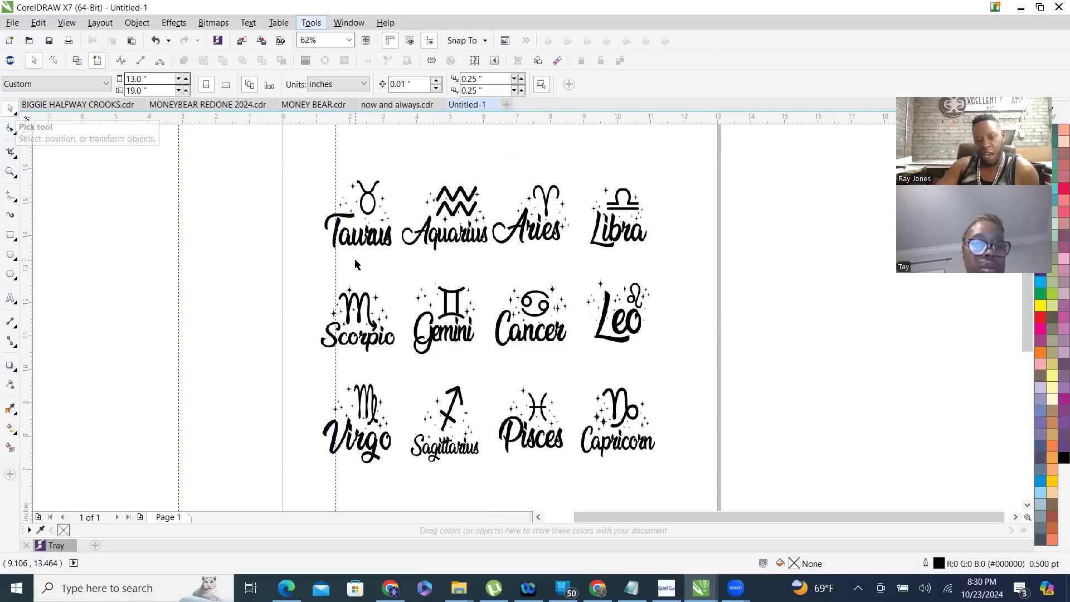
scroll(437, 309, down, 2)
- Select the zodiac bitmap directly, deselect it, and reselect it with a marquee around it using the Pick tool
click(445, 294)
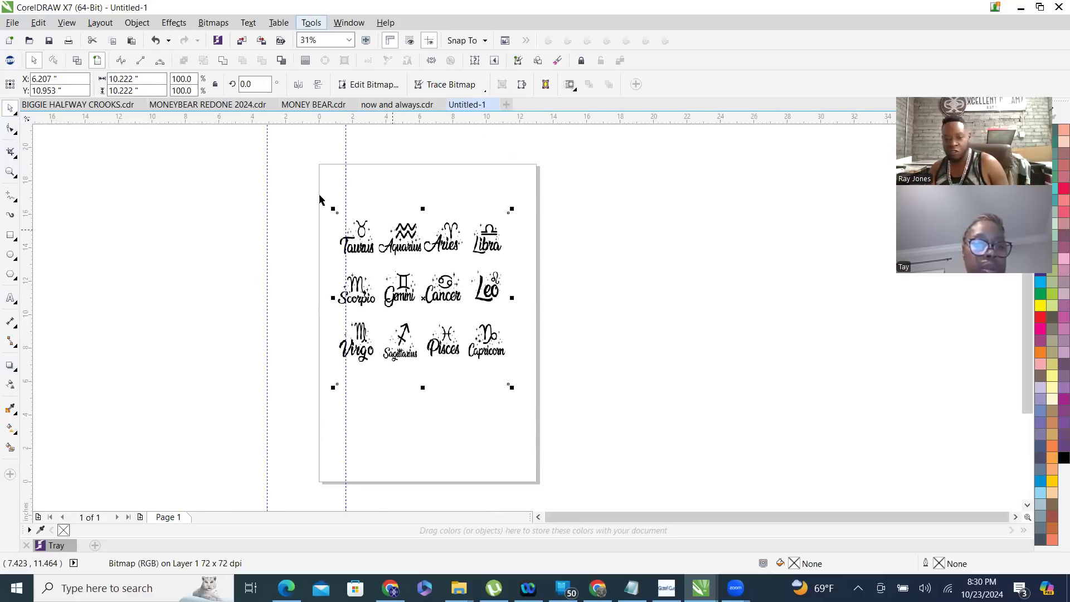
click(635, 227)
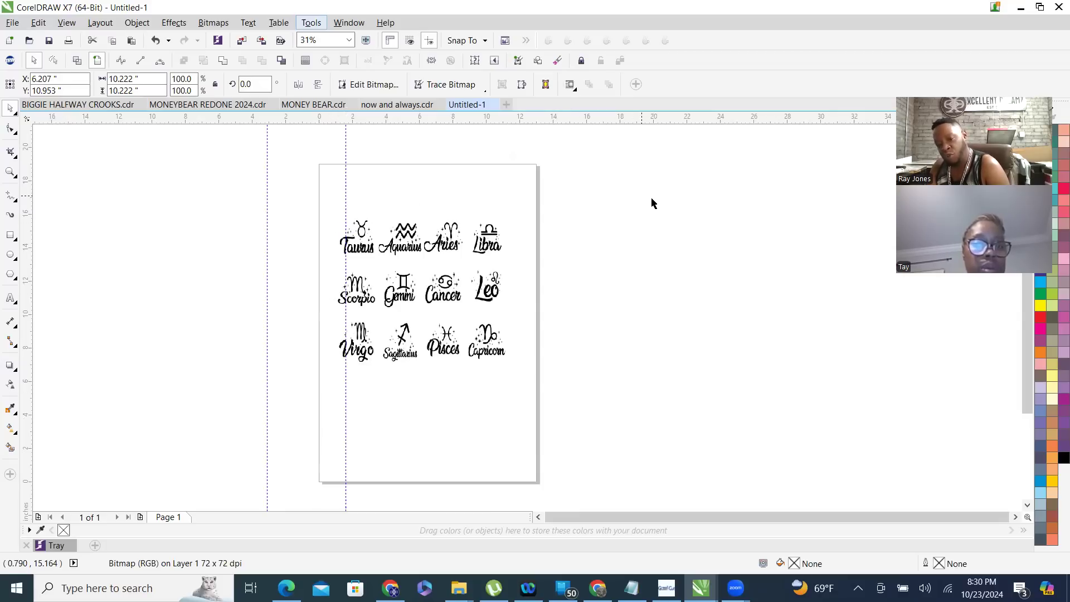
drag(610, 205, 293, 414)
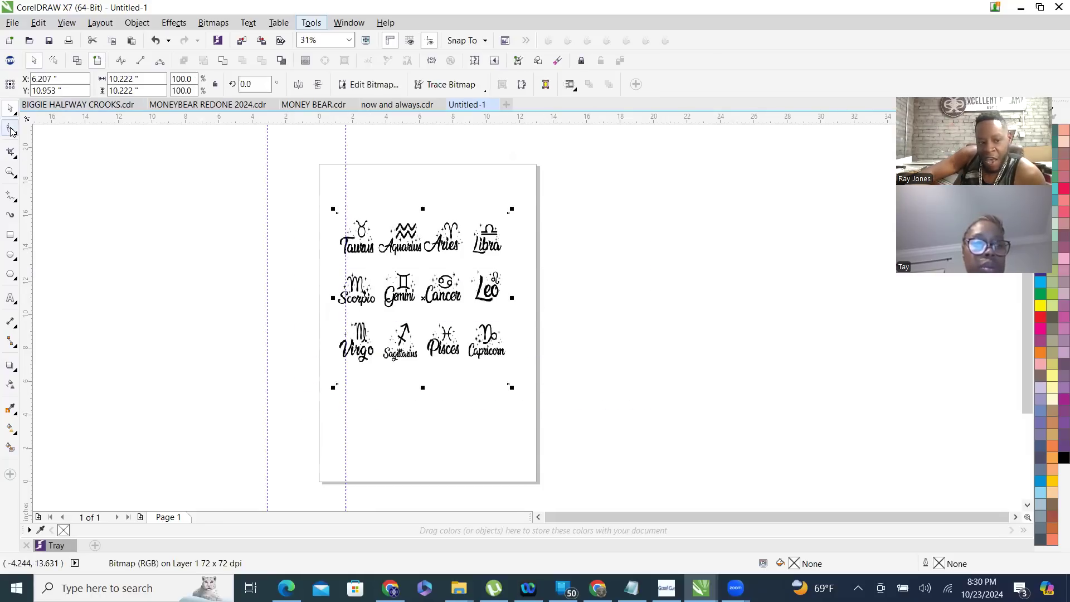
- Review the Shape tool variants, activate the Shape tool on the zodiac bitmap, and review the Crop tool variants
click(11, 131)
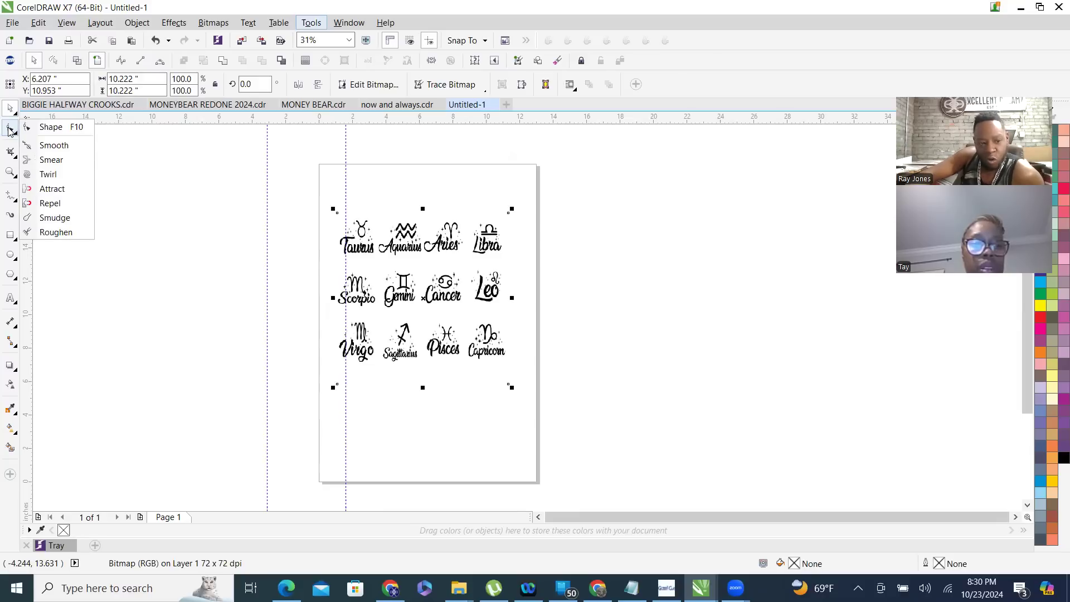
click(8, 130)
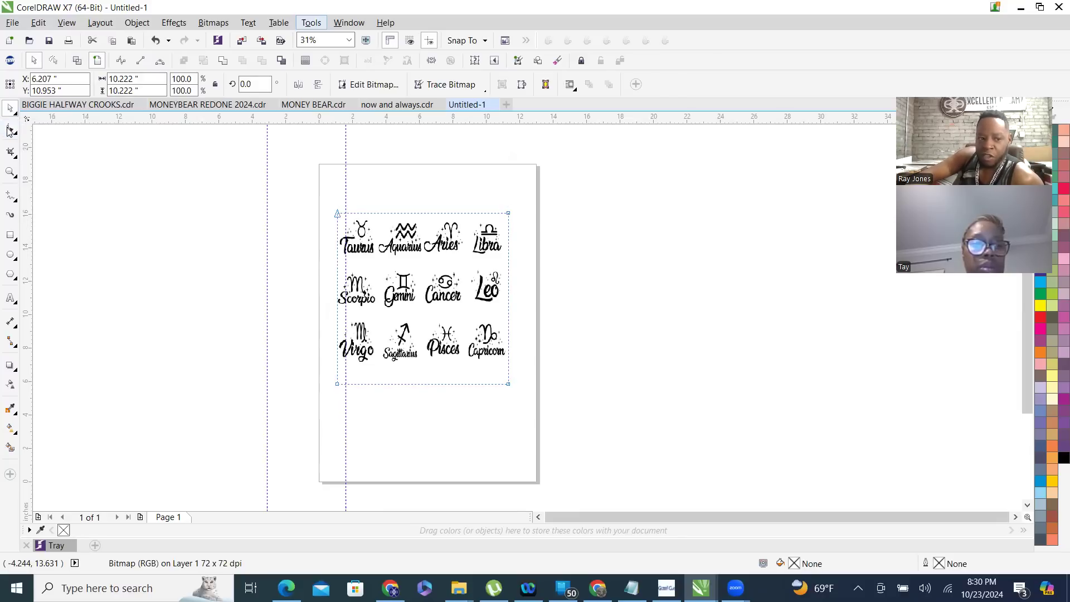
click(10, 154)
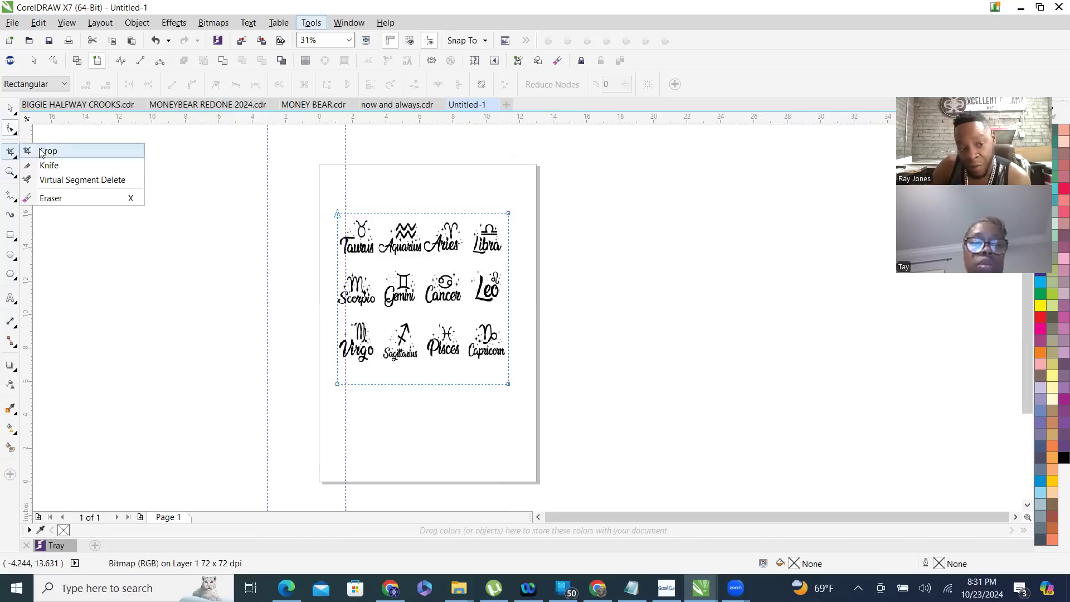
- Activate the Zoom tool, magnify the zodiac bitmap to 500%, and return to a 31% view of the page
click(11, 172)
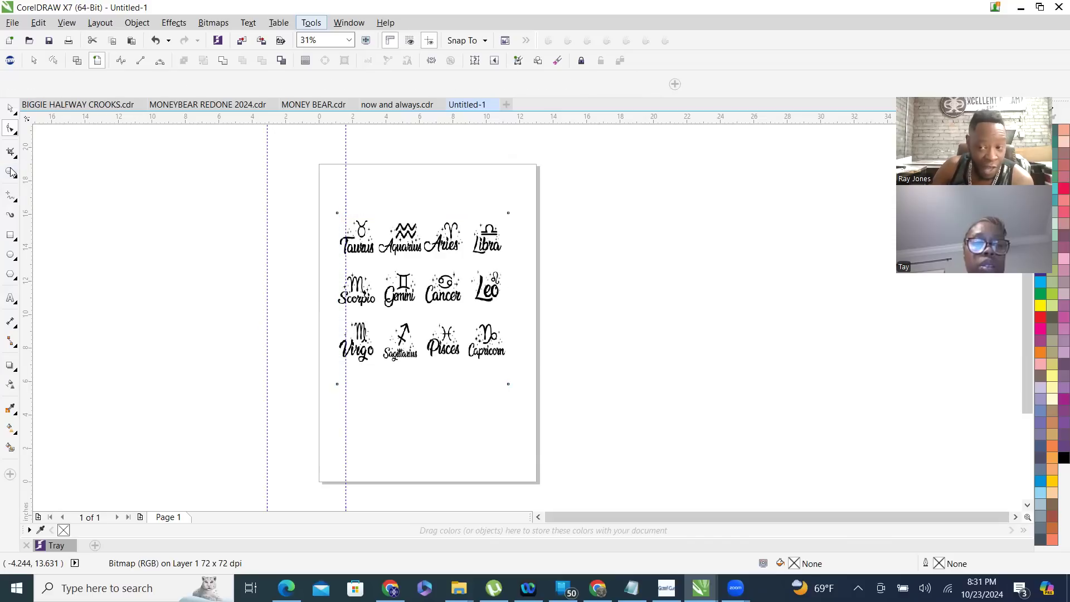
scroll(370, 329, up, 9)
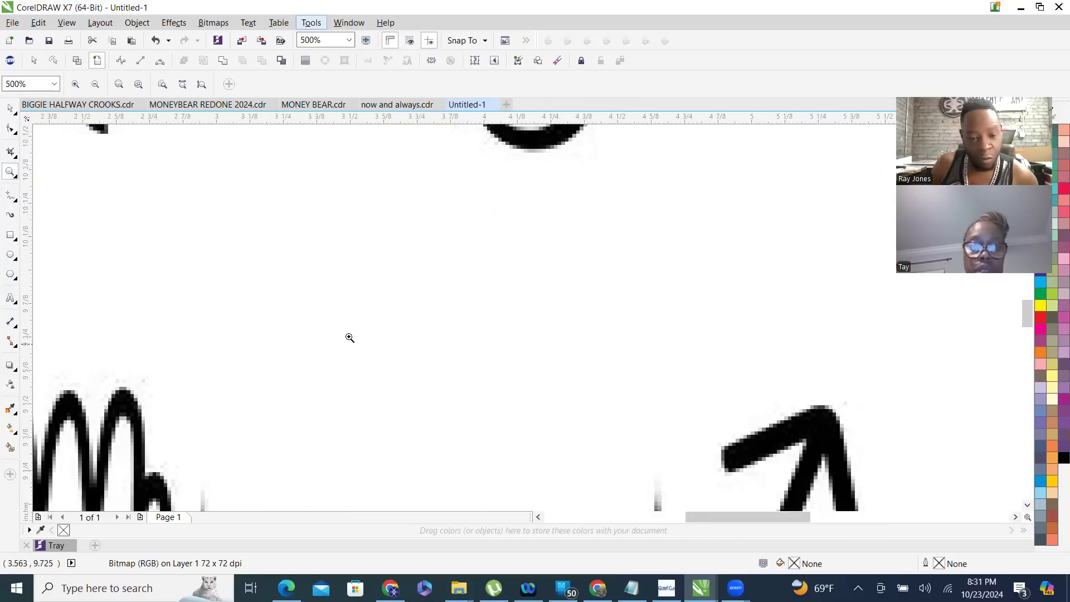
scroll(389, 306, down, 7)
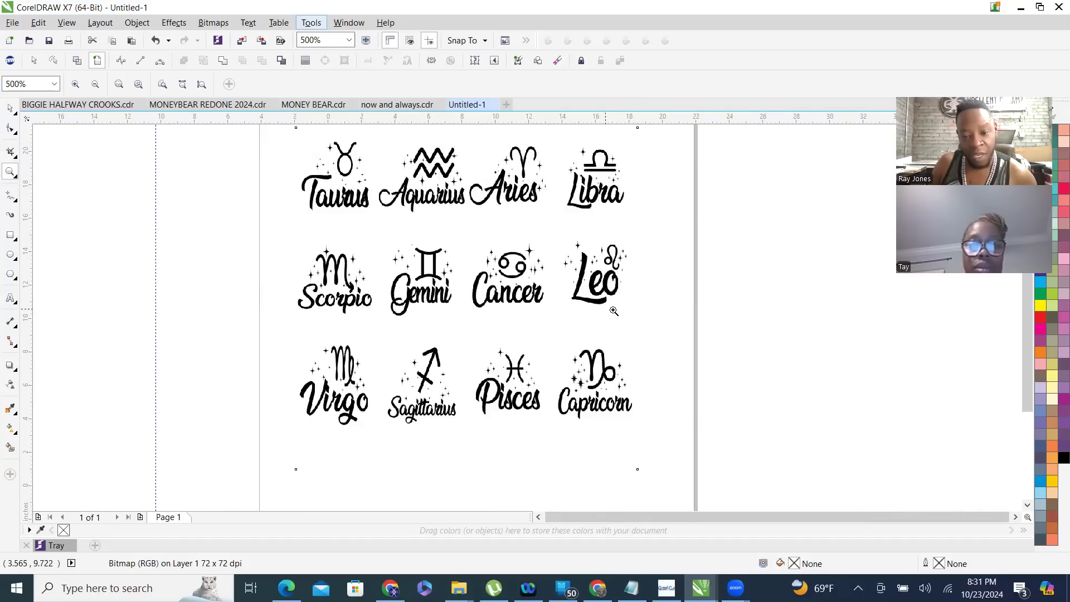
scroll(633, 294, down, 10)
scroll(487, 289, up, 3)
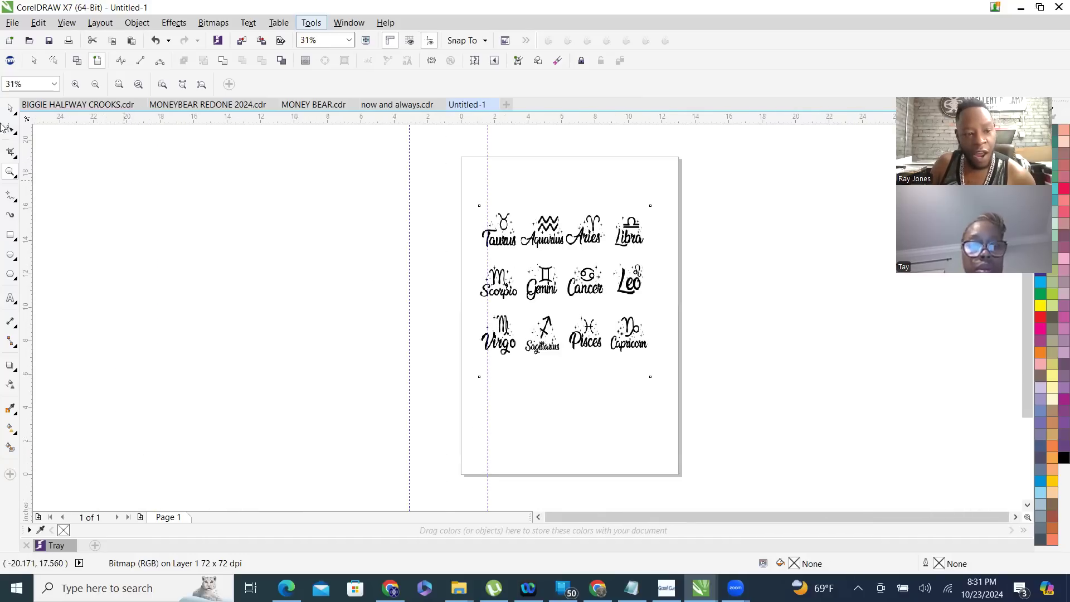
- Switch between the Pick tool and the Zoom tool to compare them, ending with the Pick tool
click(10, 109)
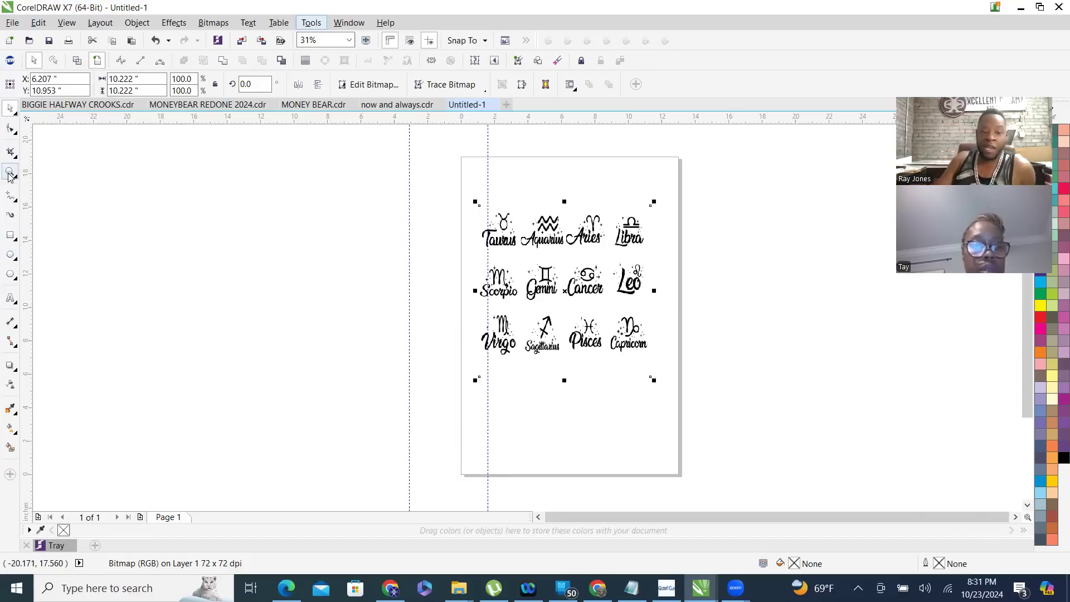
click(9, 175)
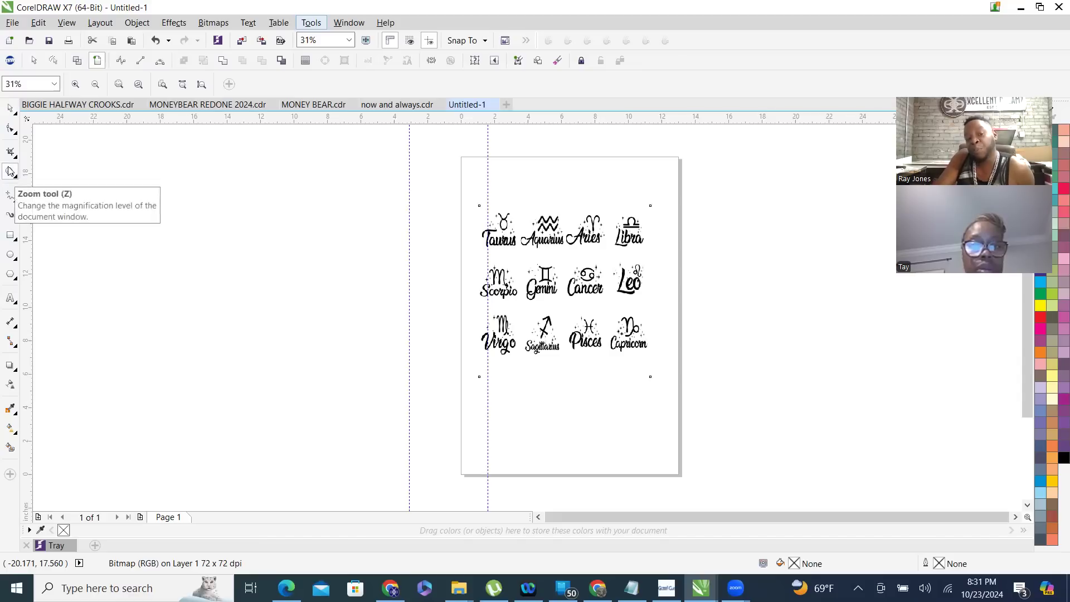
click(9, 171)
click(9, 171)
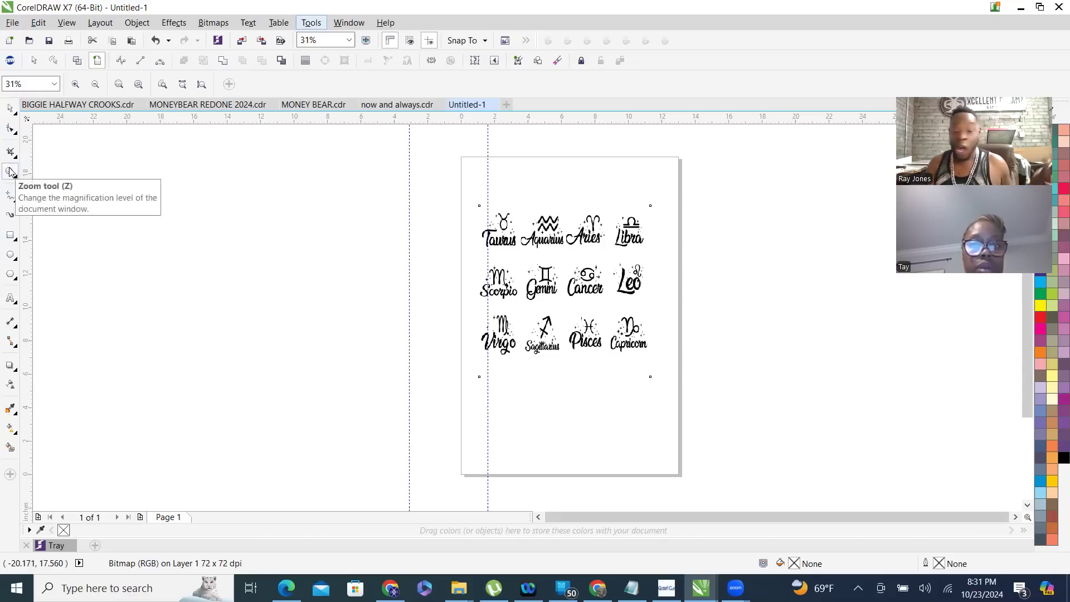
click(10, 107)
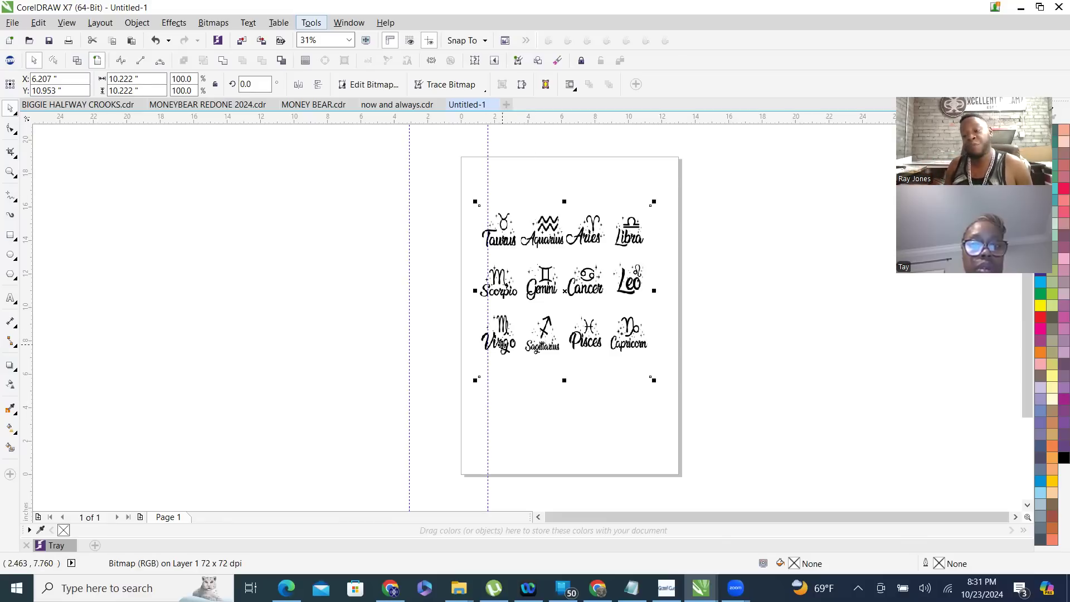
- Review the Freehand, Bézier, Pen and other line-drawing tools, and activate the Artistic Media tool
click(10, 201)
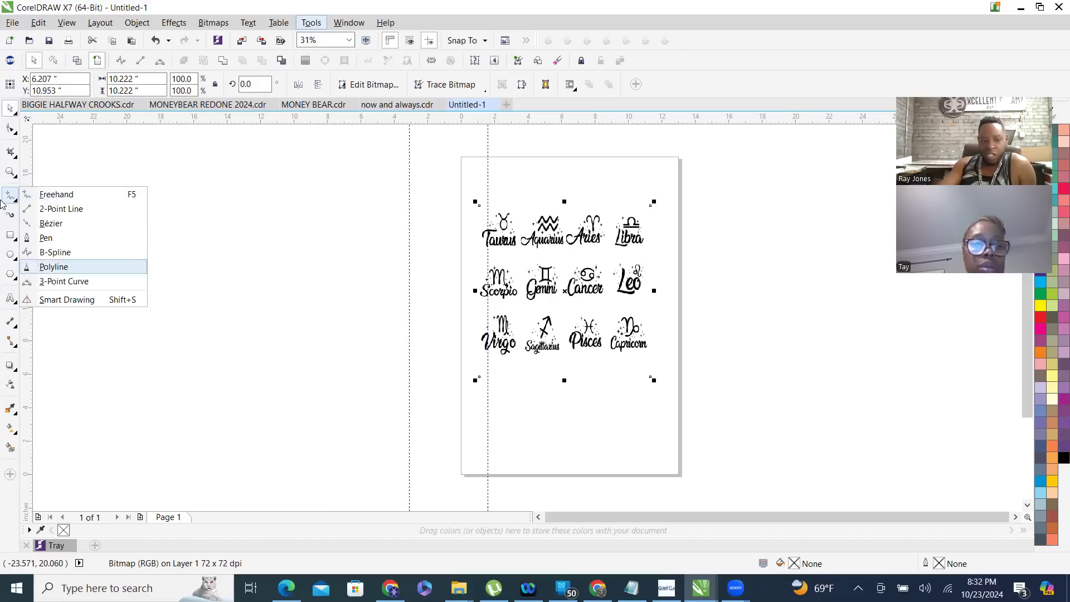
click(8, 229)
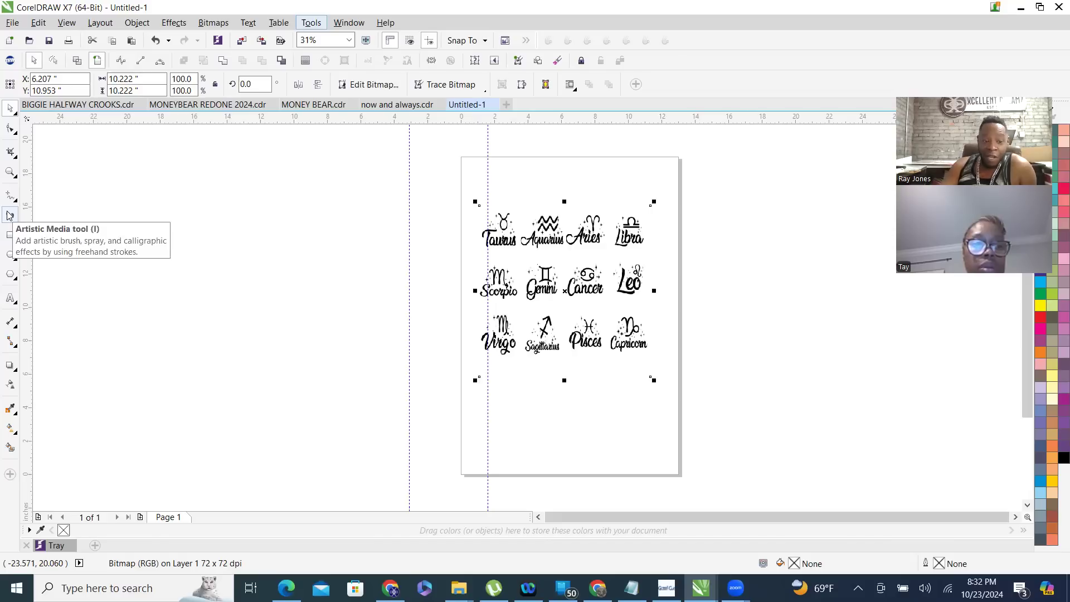
click(10, 215)
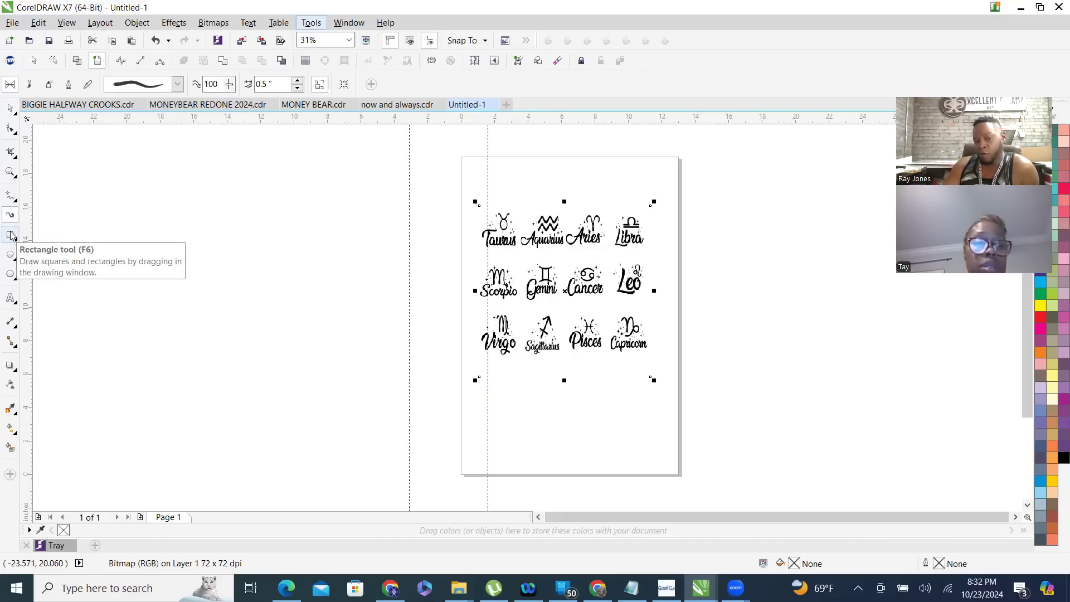
- Draw a rectangle about 9.07 by 10.73 inches and a square about 11.53 inches wide outside the page, left of the zodiac artwork
click(11, 236)
click(58, 234)
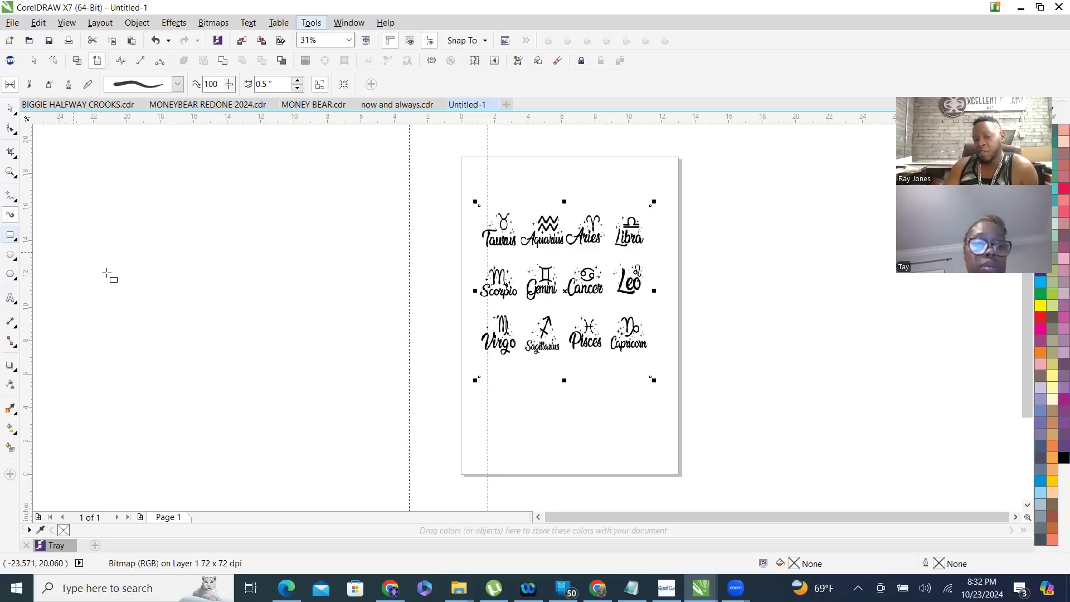
mouse_move(231, 214)
mouse_down()
mouse_move(244, 289)
mouse_move(288, 350)
mouse_move(410, 414)
mouse_move(385, 422)
mouse_move(286, 306)
mouse_move(385, 393)
mouse_up()
scroll(376, 358, down, 3)
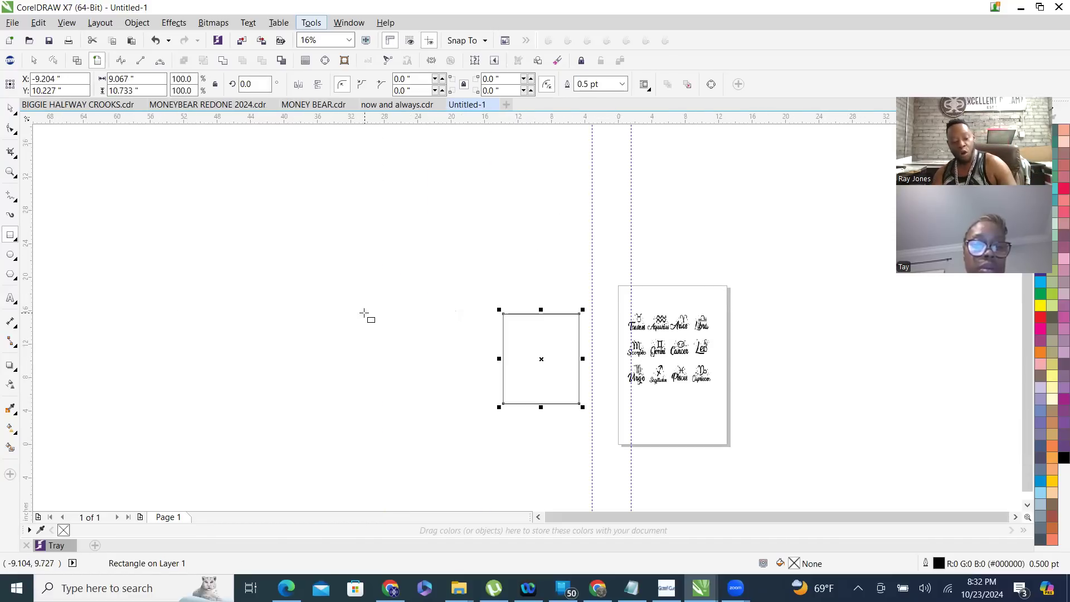
mouse_move(388, 383)
mouse_down()
mouse_move(420, 425)
mouse_move(425, 405)
mouse_up()
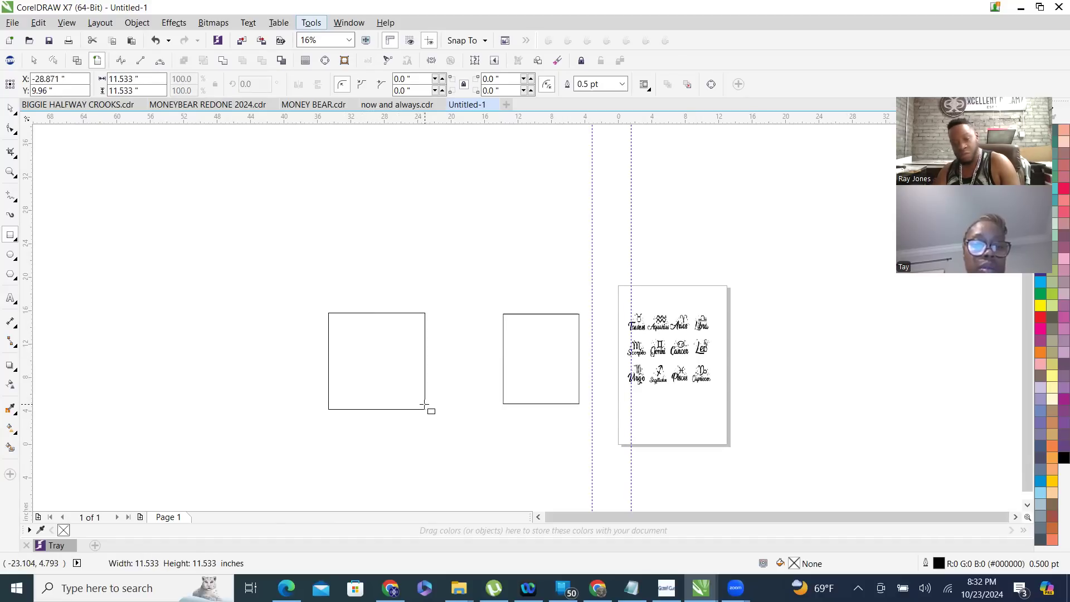
- Draw an ellipse about 18.33 by 11.53 inches above the square and a circle about 18.27 inches wide beside it
key(F7)
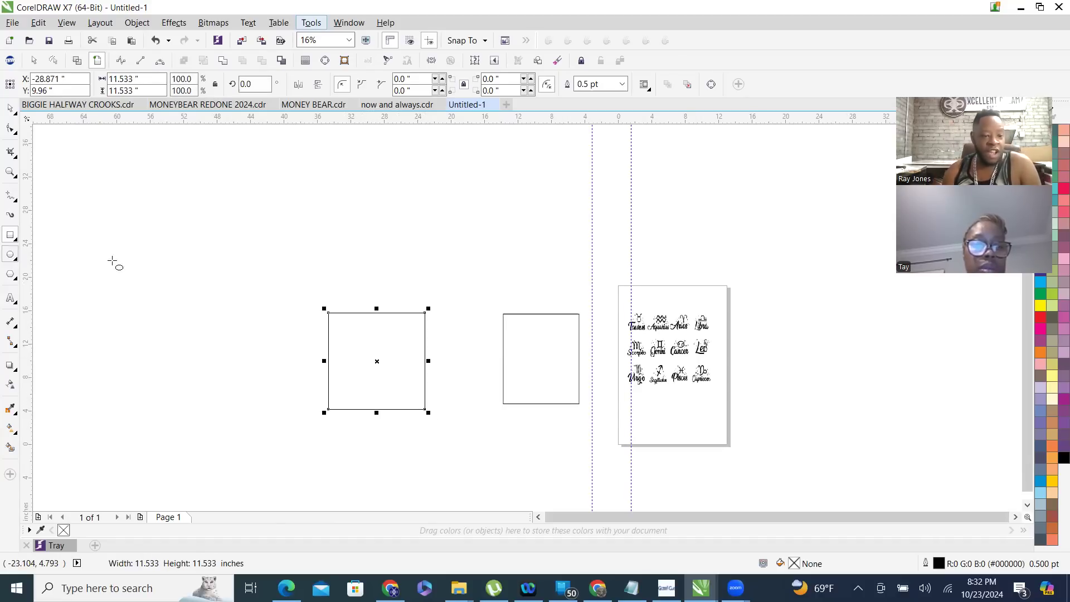
click(11, 256)
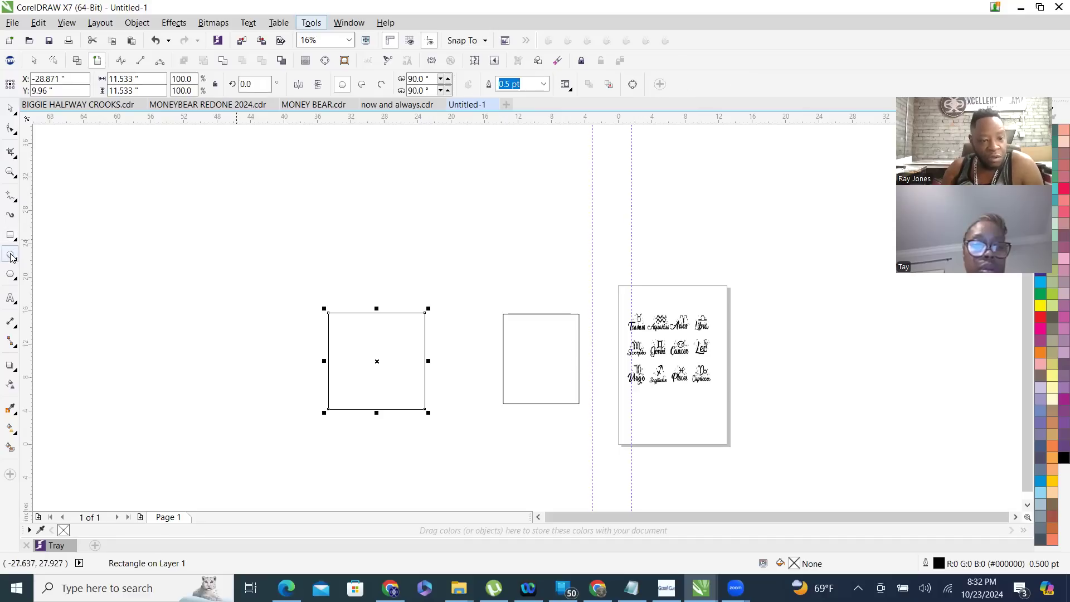
click(10, 256)
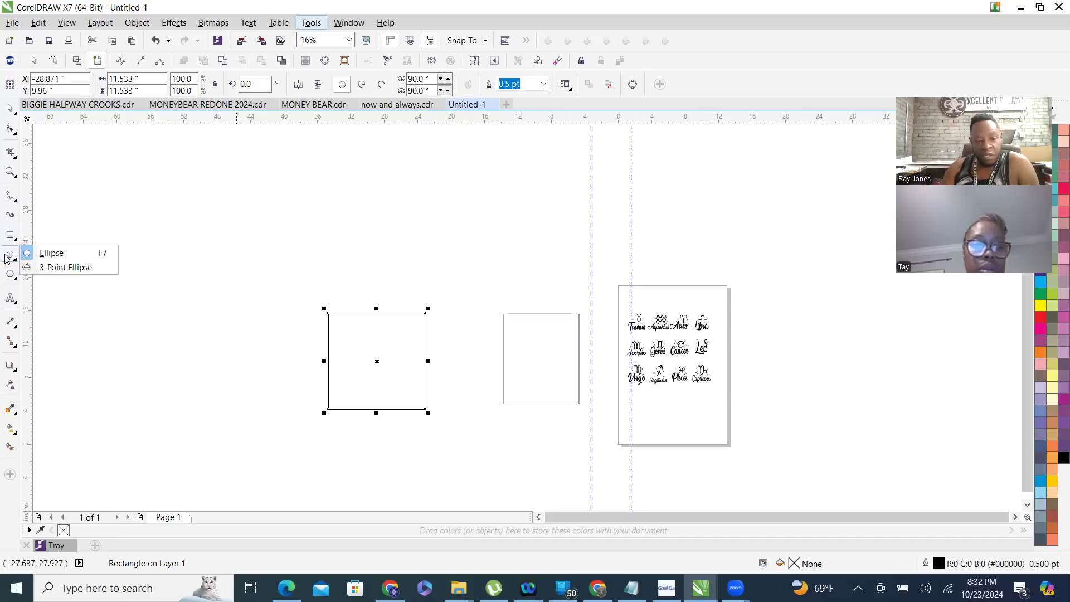
click(7, 258)
click(9, 257)
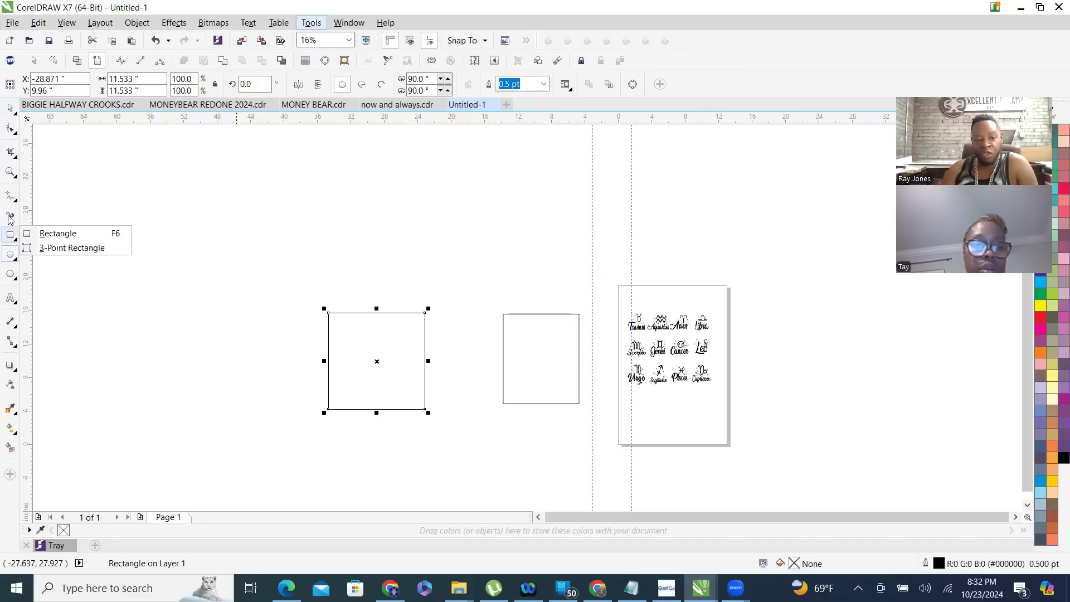
mouse_move(10, 199)
mouse_move(10, 129)
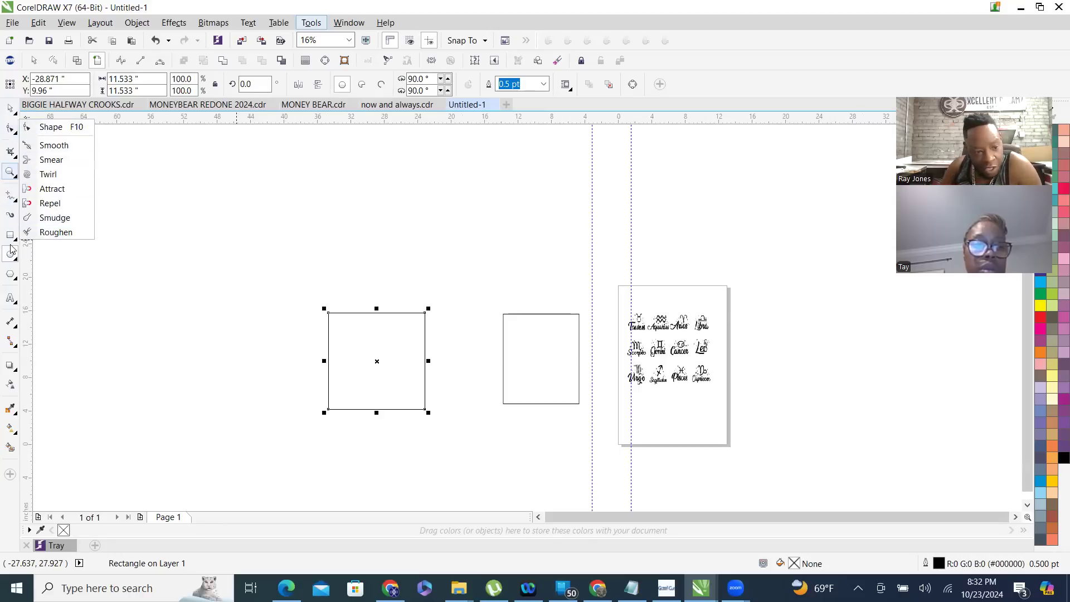
mouse_move(11, 256)
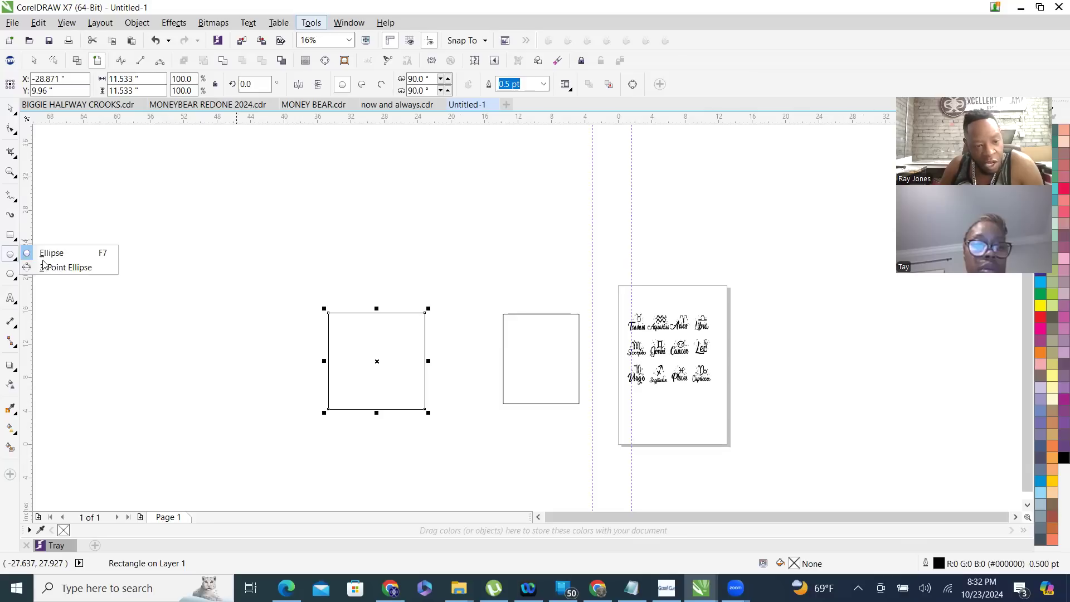
drag(335, 168, 492, 266)
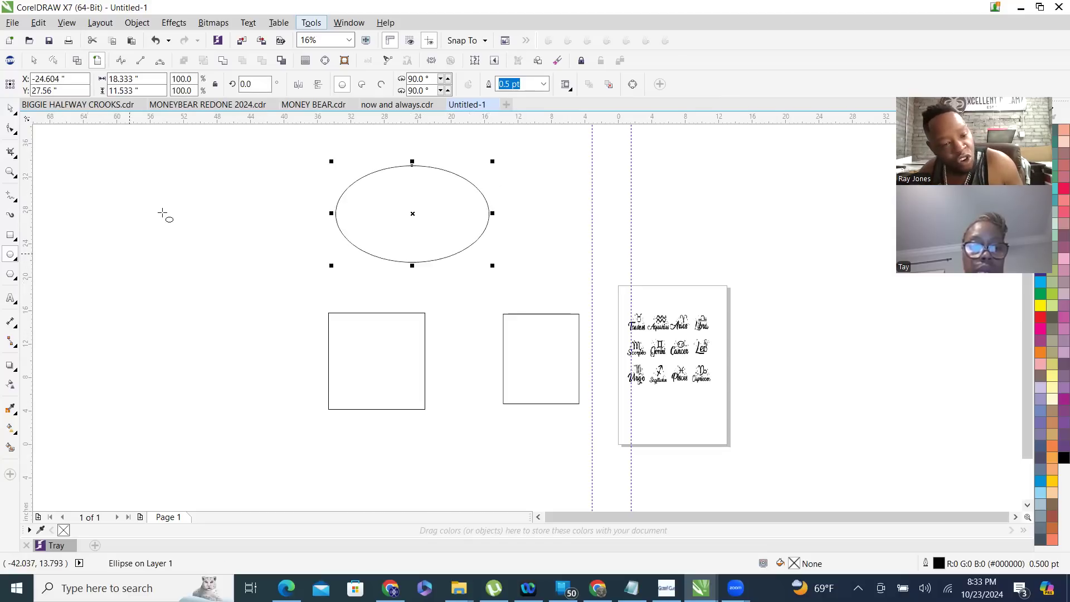
drag(162, 212, 260, 367)
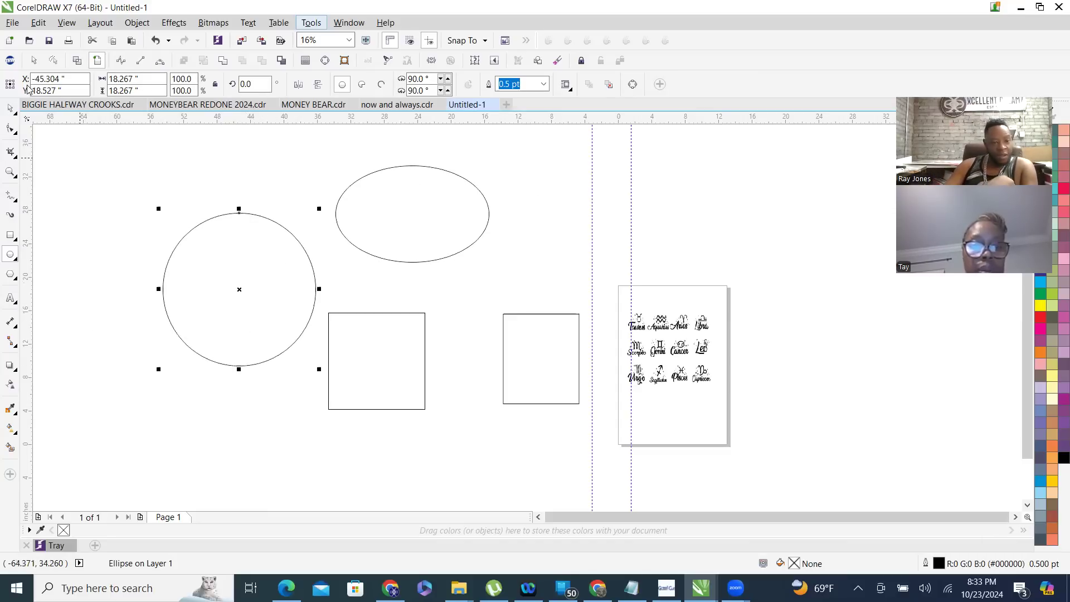
- Activate the Pick tool and marquee-select the circle, ellipse and square together, followed by only the square and the rectangle
click(10, 109)
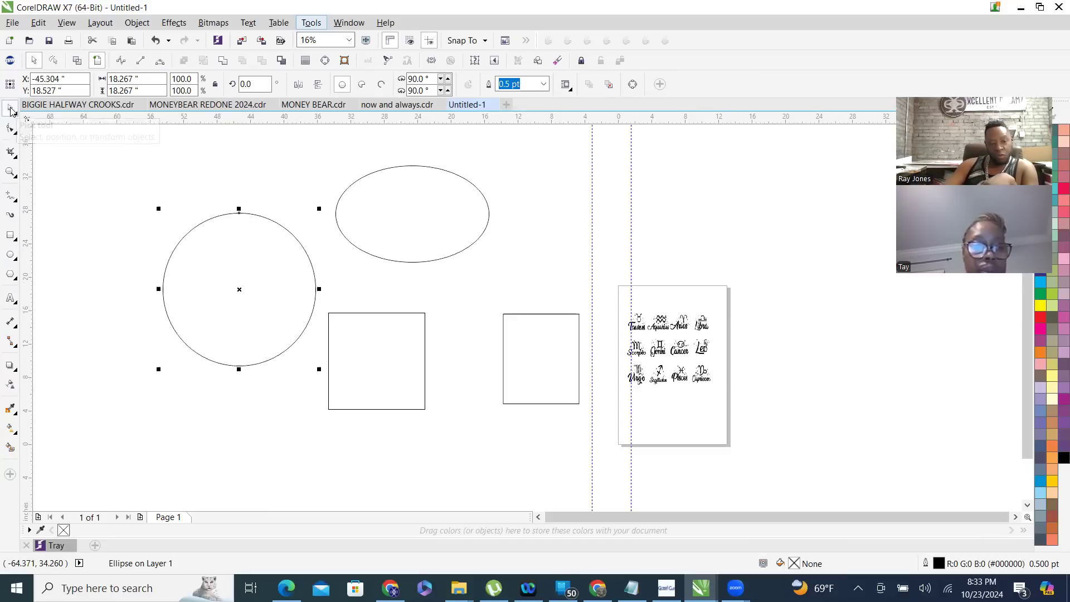
click(11, 110)
click(61, 108)
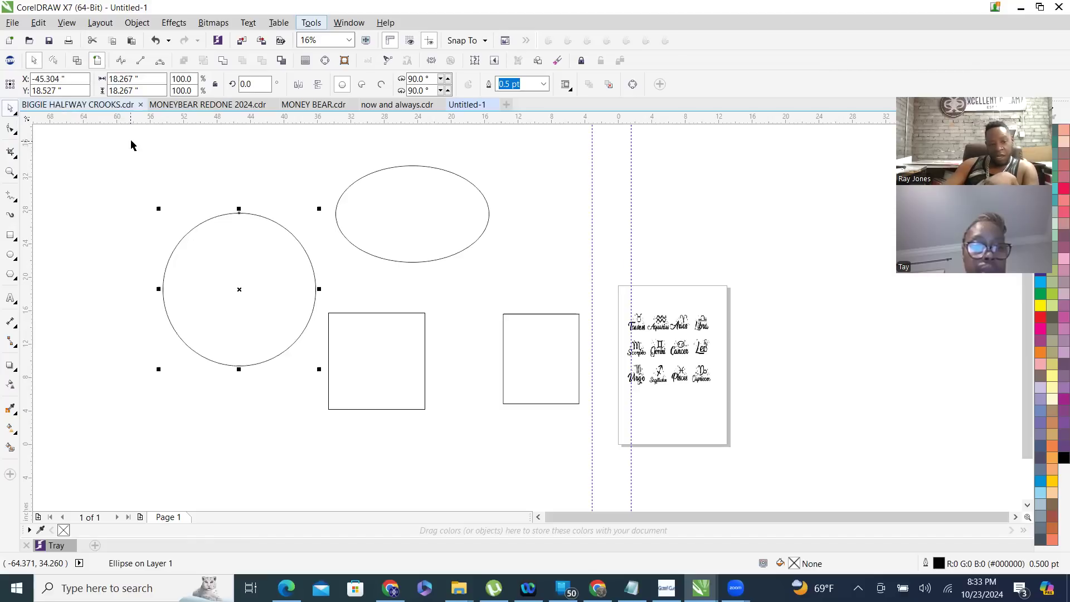
drag(119, 146, 524, 454)
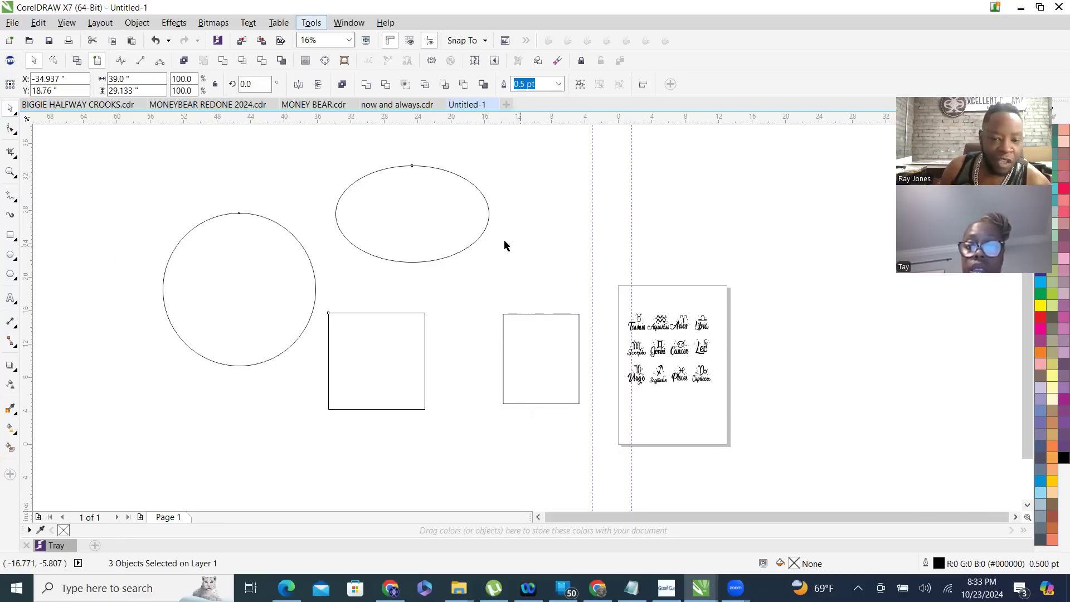
drag(100, 142, 576, 447)
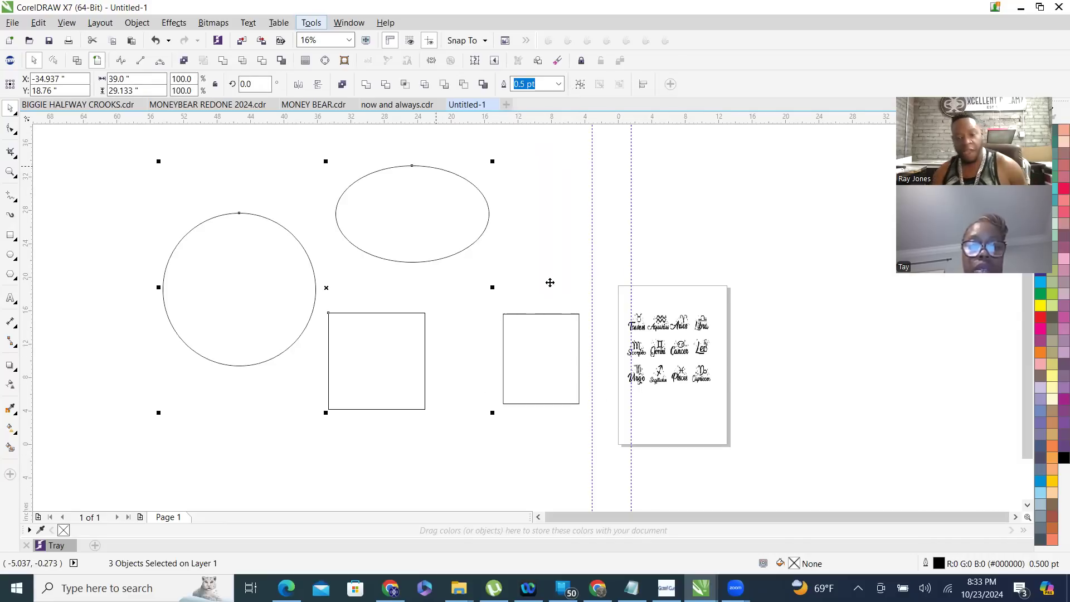
drag(301, 150, 527, 404)
drag(611, 420, 297, 260)
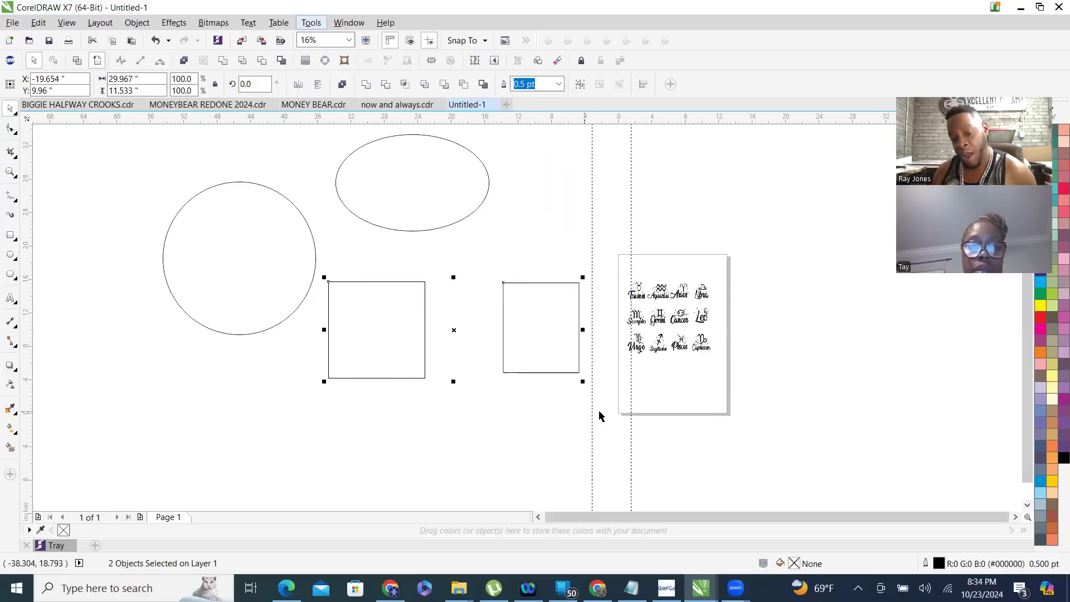
- Move the ellipse slightly toward the page, marquee-select it with the rectangle, and marquee-select the circle with the square
click(436, 225)
drag(425, 217, 446, 214)
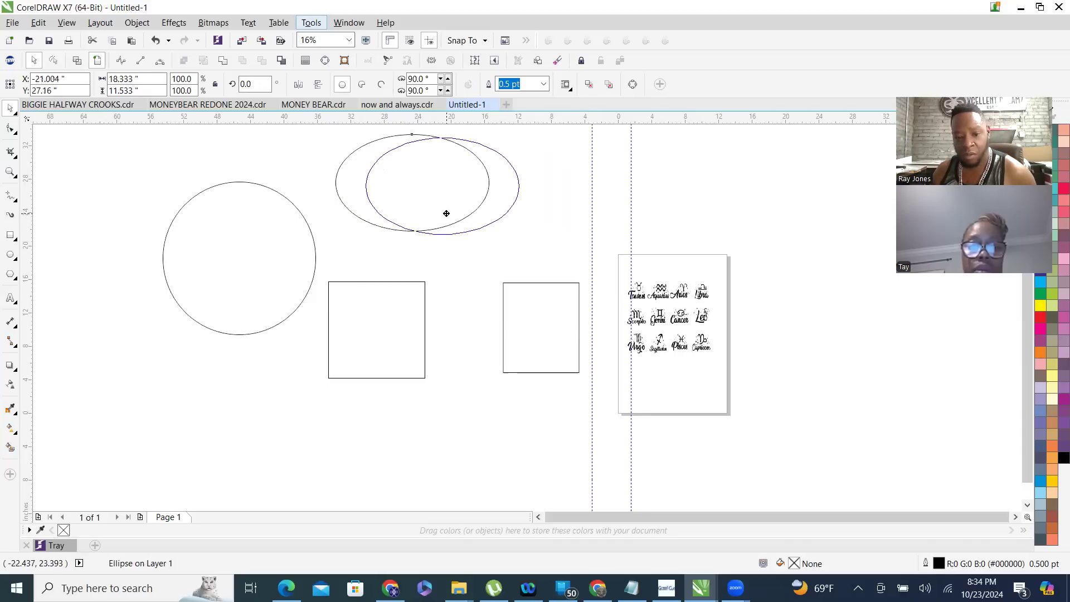
drag(604, 403, 352, 158)
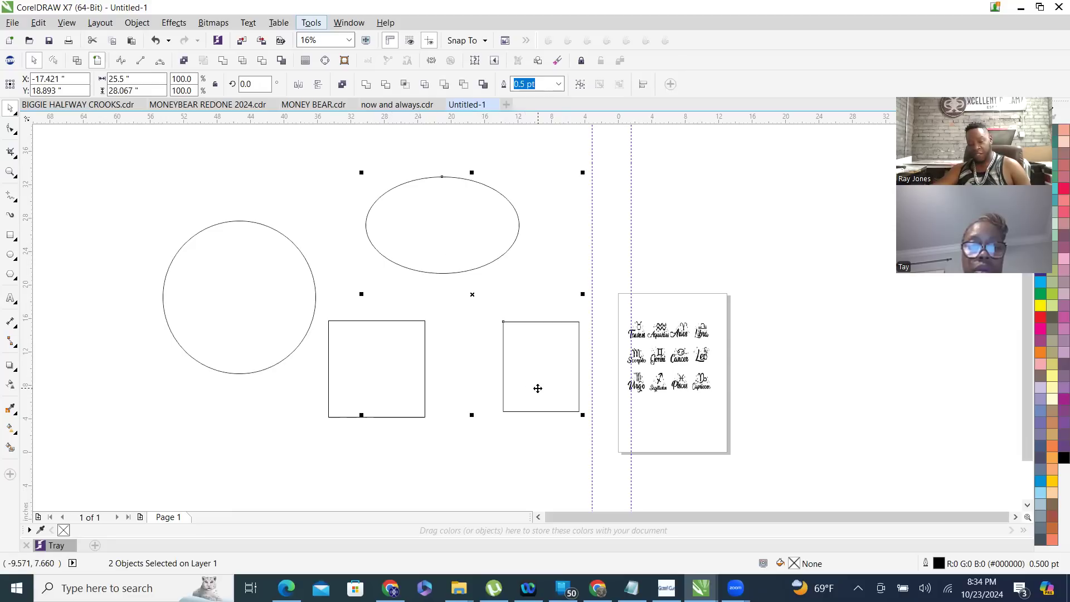
drag(135, 190, 449, 464)
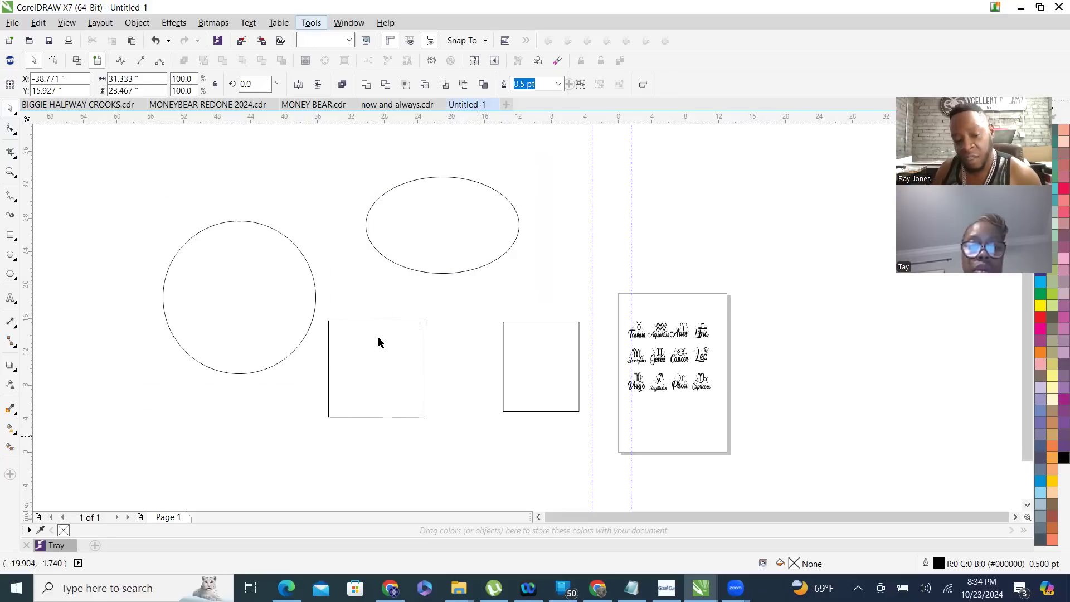
- Add the square, circle, ellipse and rectangle to one selection individually, clear it, and marquee-select and delete all four shapes
click(381, 321)
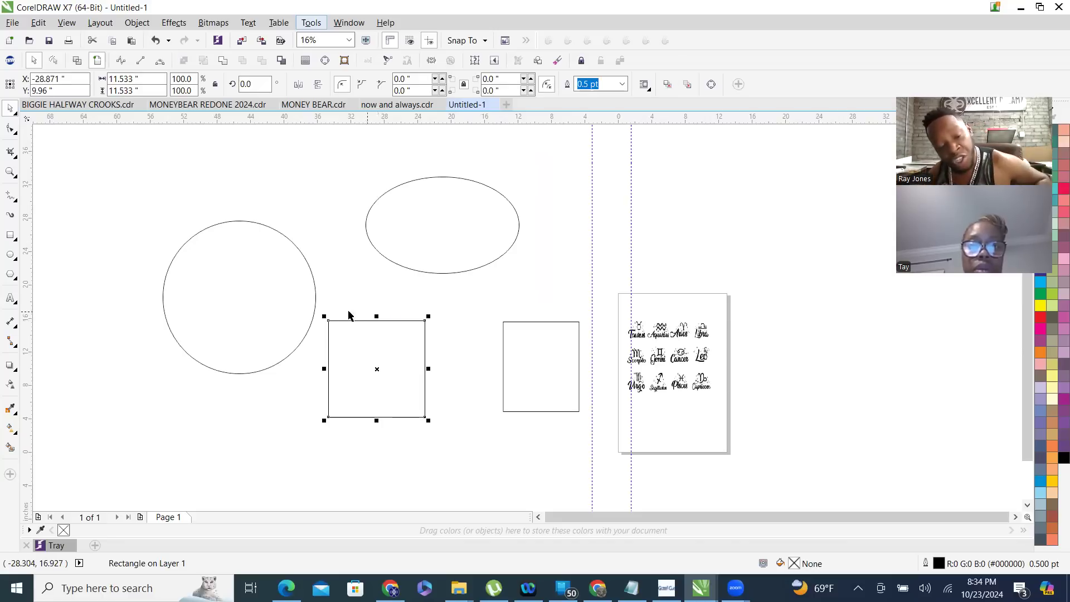
shift+click(232, 303)
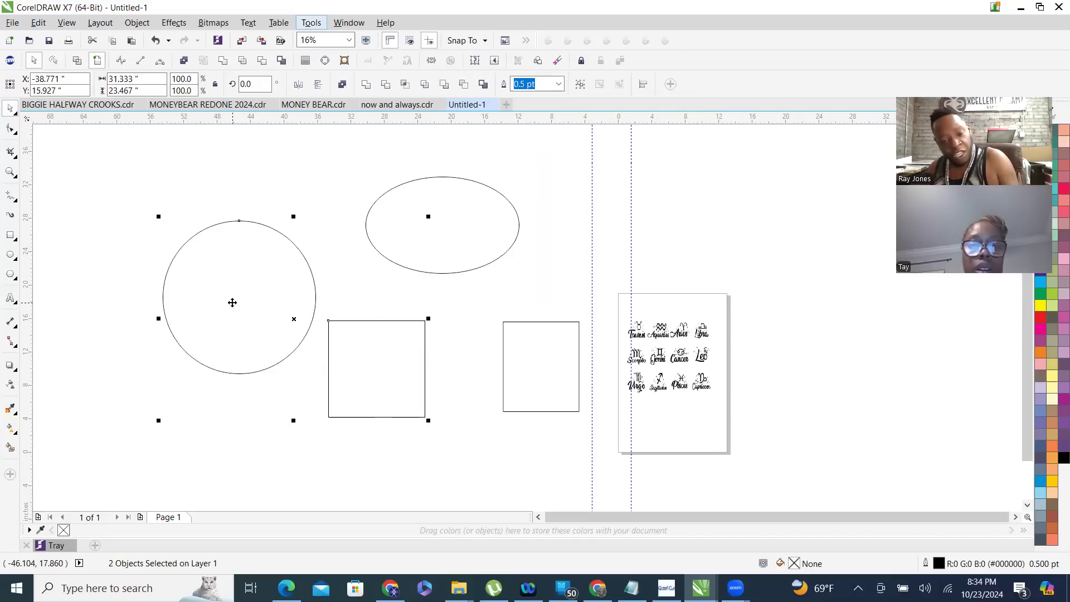
shift+click(483, 220)
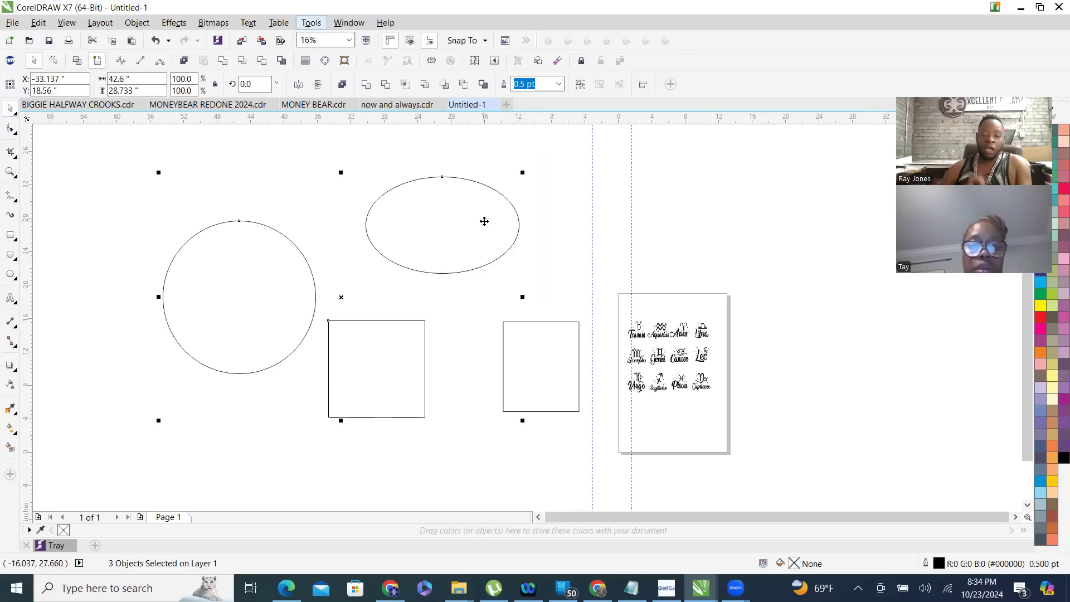
shift+click(555, 387)
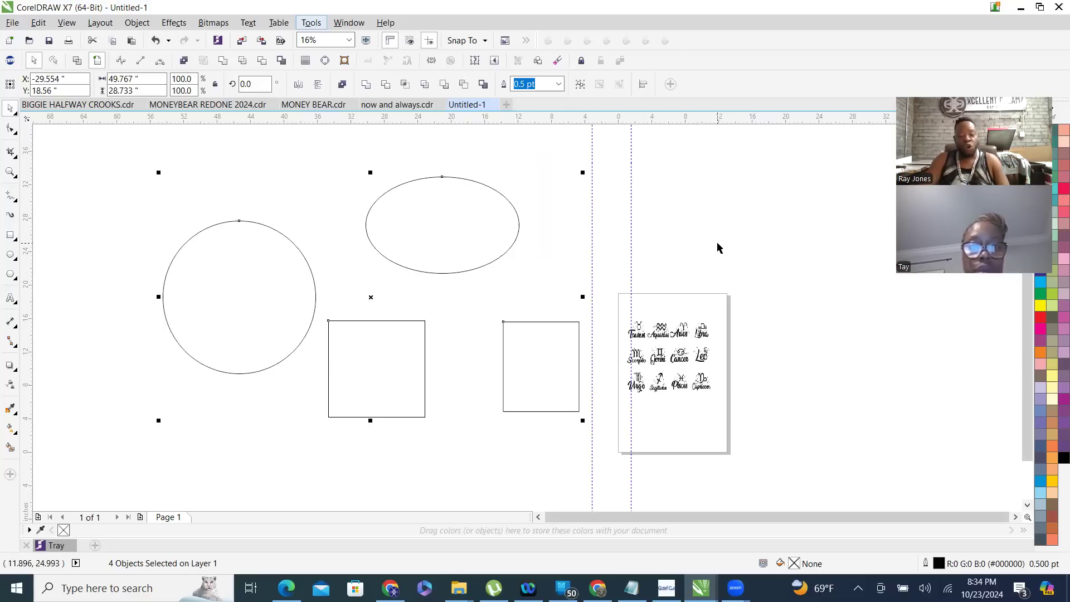
click(676, 225)
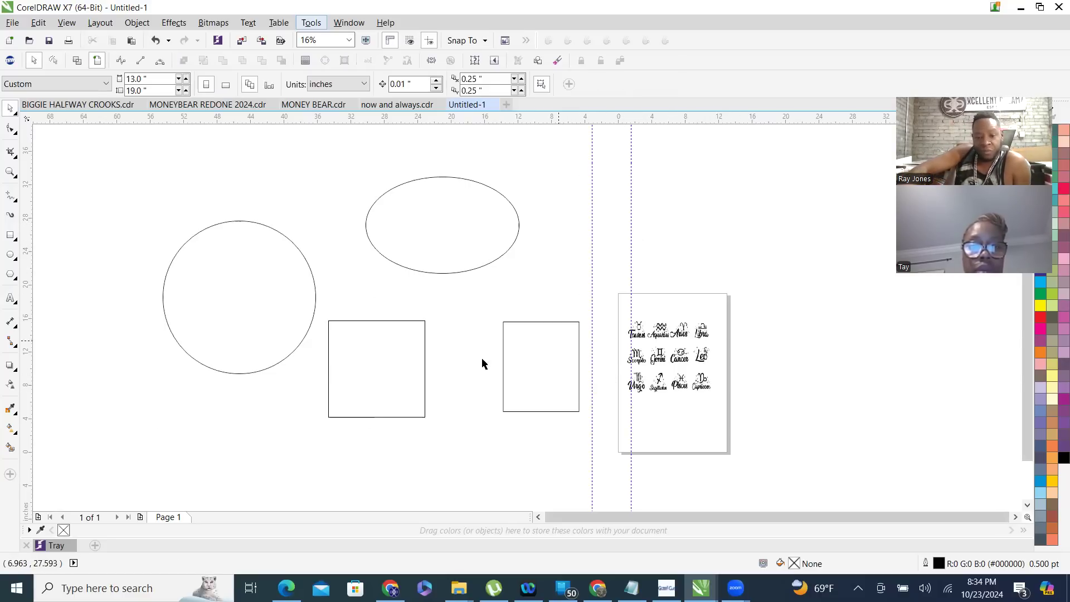
drag(106, 145, 604, 468)
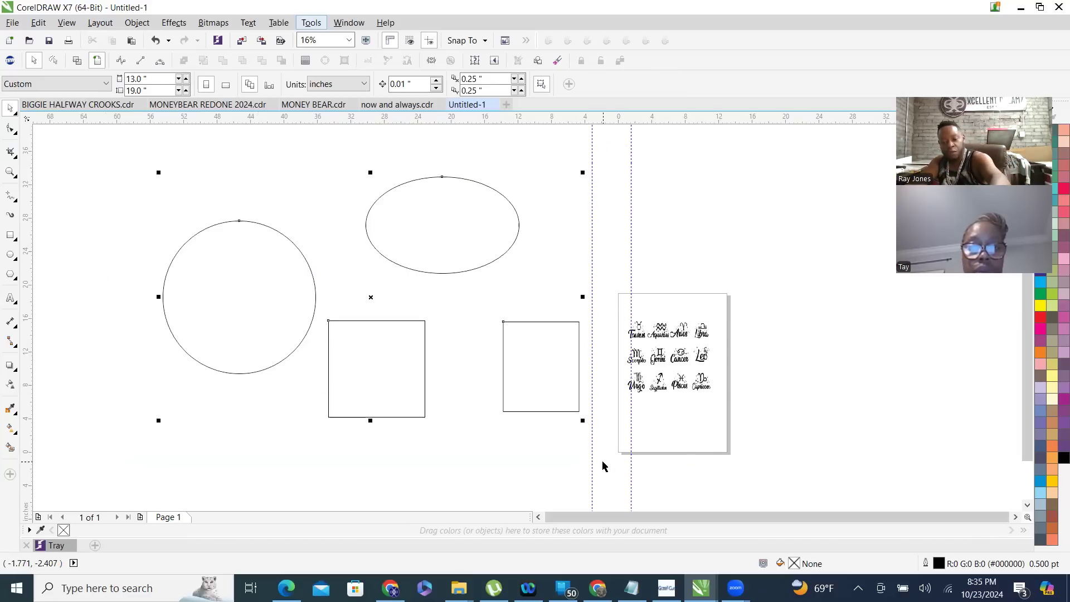
key(Delete)
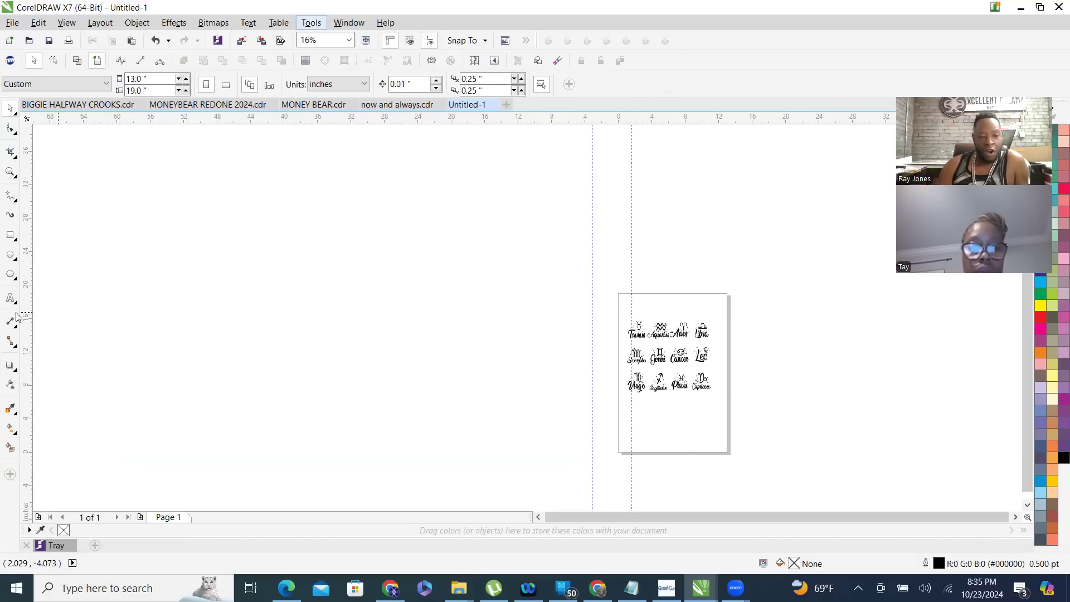
- Draw a five-sided polygon about 28.15 by 25.57 inches in the empty area outside the page
click(10, 277)
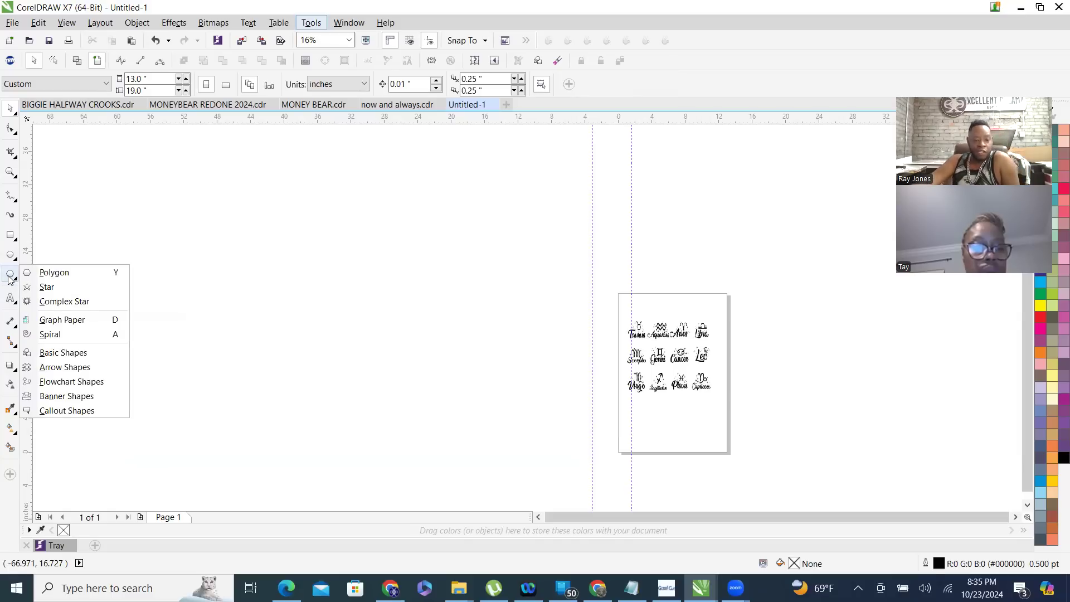
click(54, 272)
drag(141, 233, 255, 319)
drag(354, 401, 387, 470)
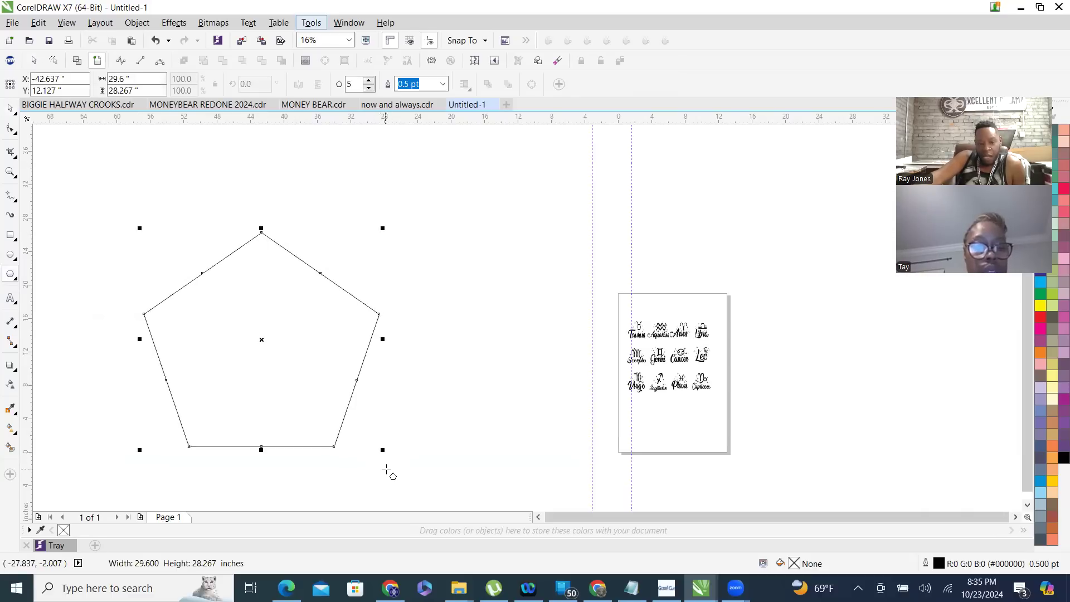
- Draw a five-point star about 18.89 by 15.38 inches beside the pentagon and a nine-point complex star about 16.48 by 13.58 inches below it
click(9, 280)
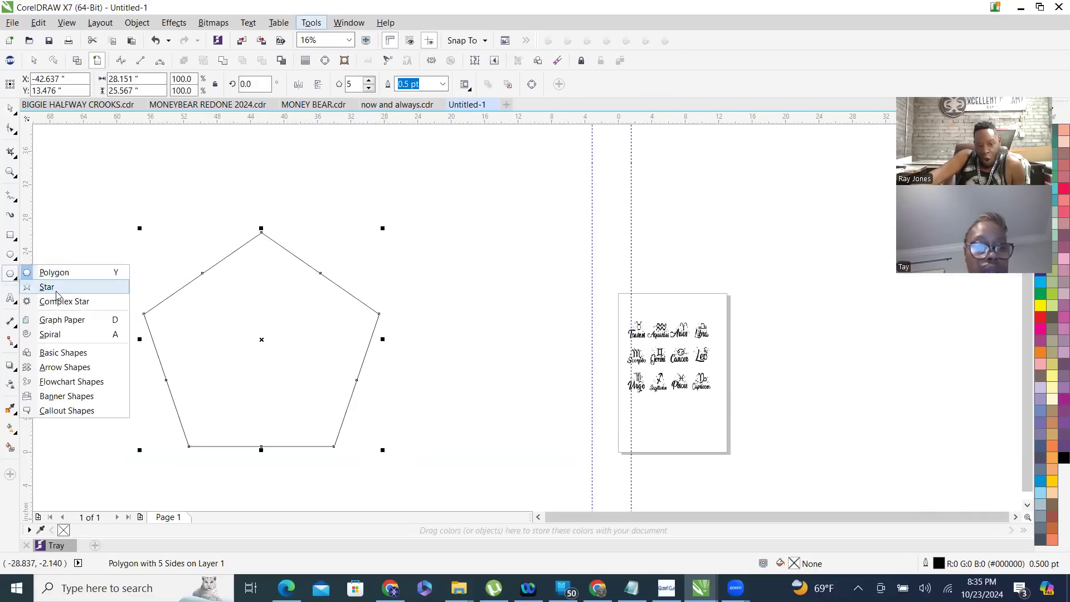
click(47, 287)
drag(410, 182, 570, 315)
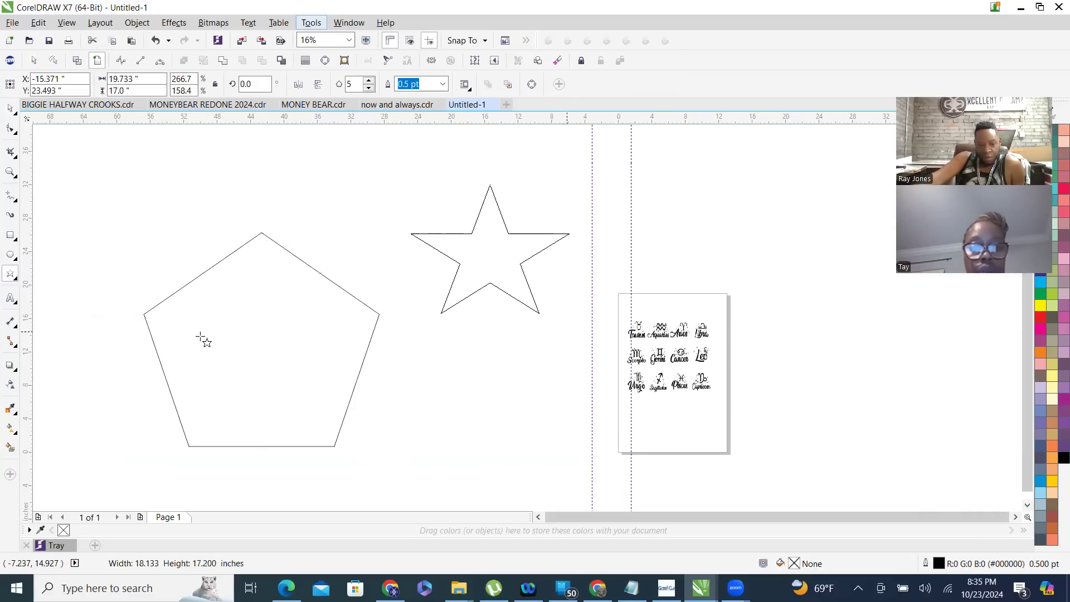
click(13, 277)
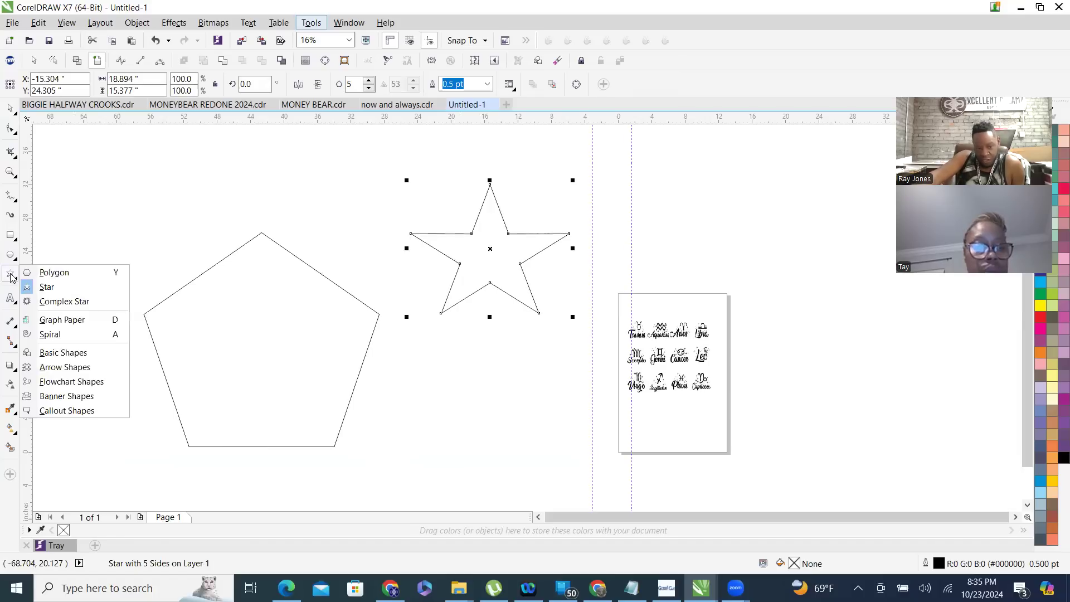
click(87, 304)
drag(428, 357, 566, 473)
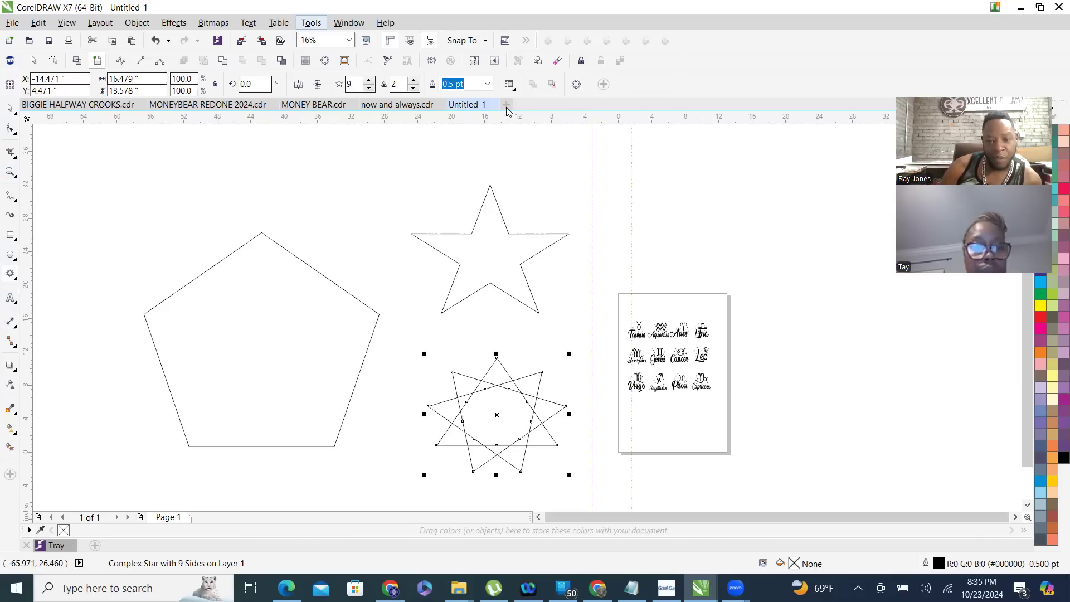
- Draw a heart above the page with the Basic Shapes tool, choosing the heart from the perfect shapes
click(11, 277)
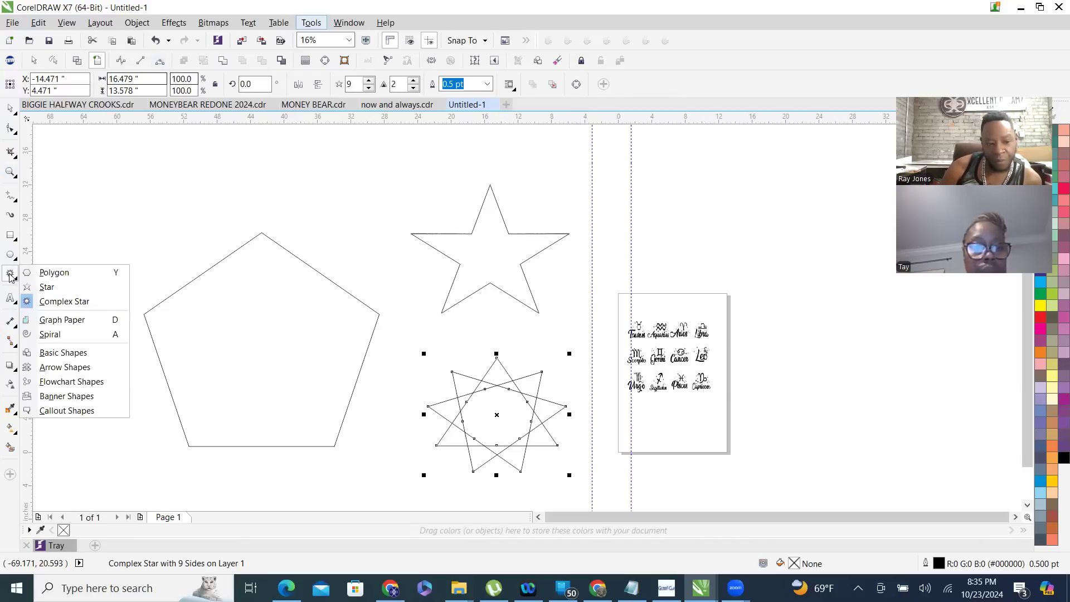
click(93, 273)
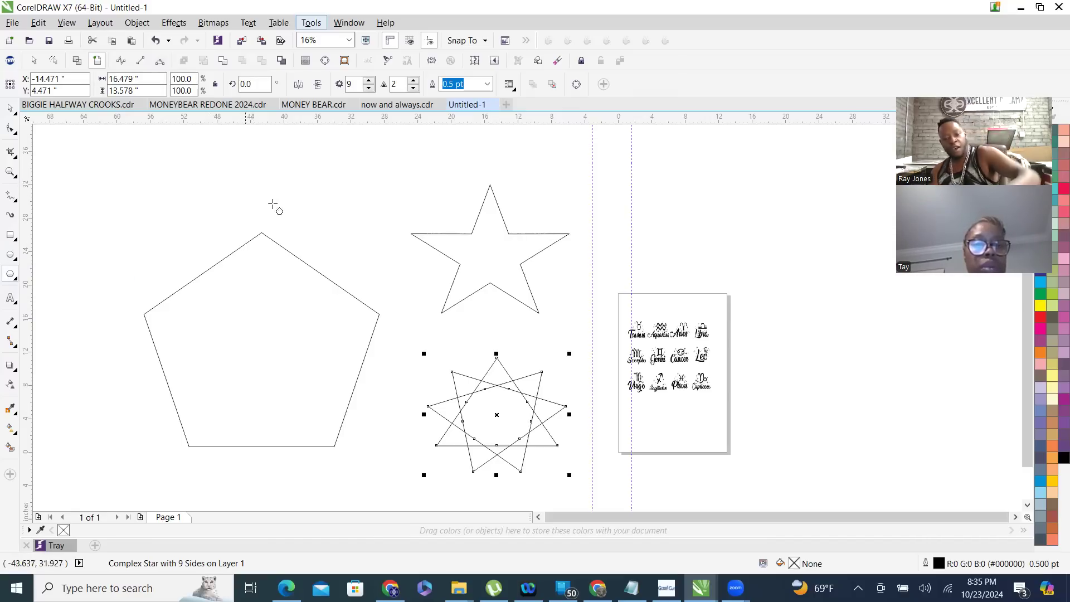
click(6, 276)
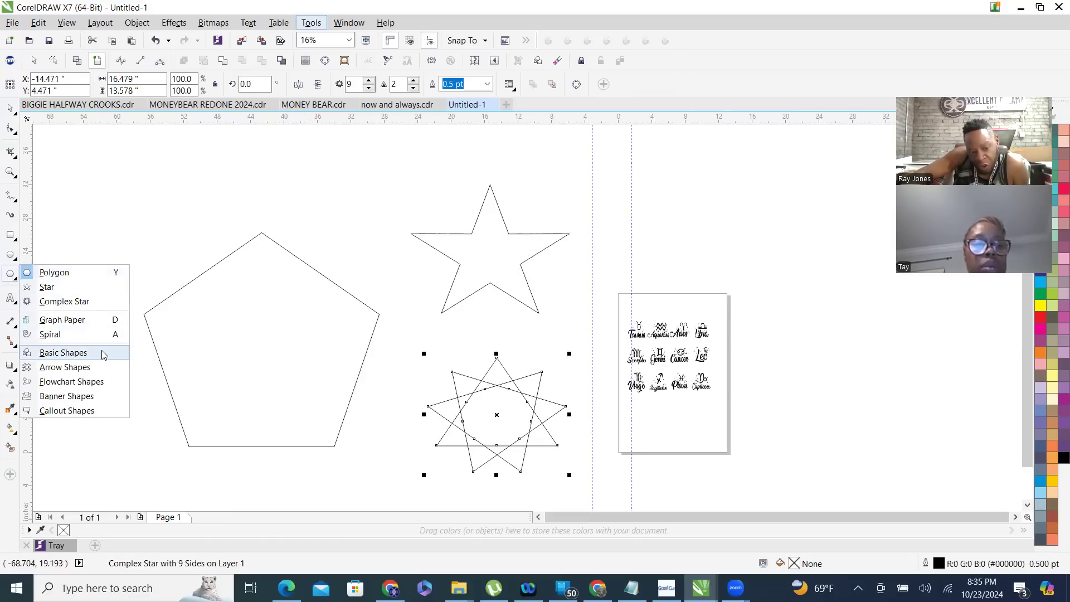
click(63, 353)
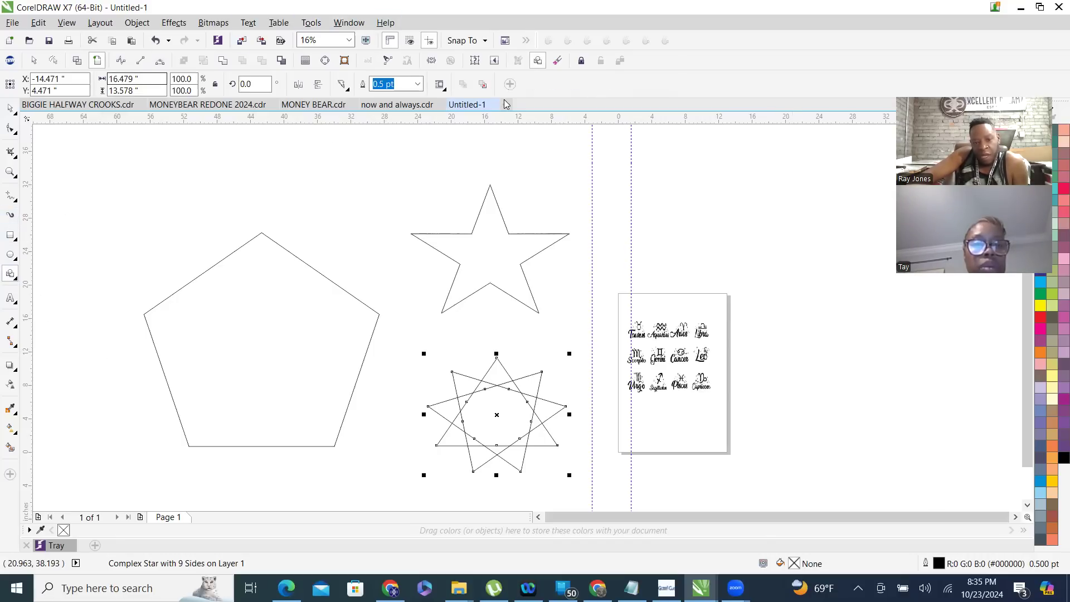
click(343, 86)
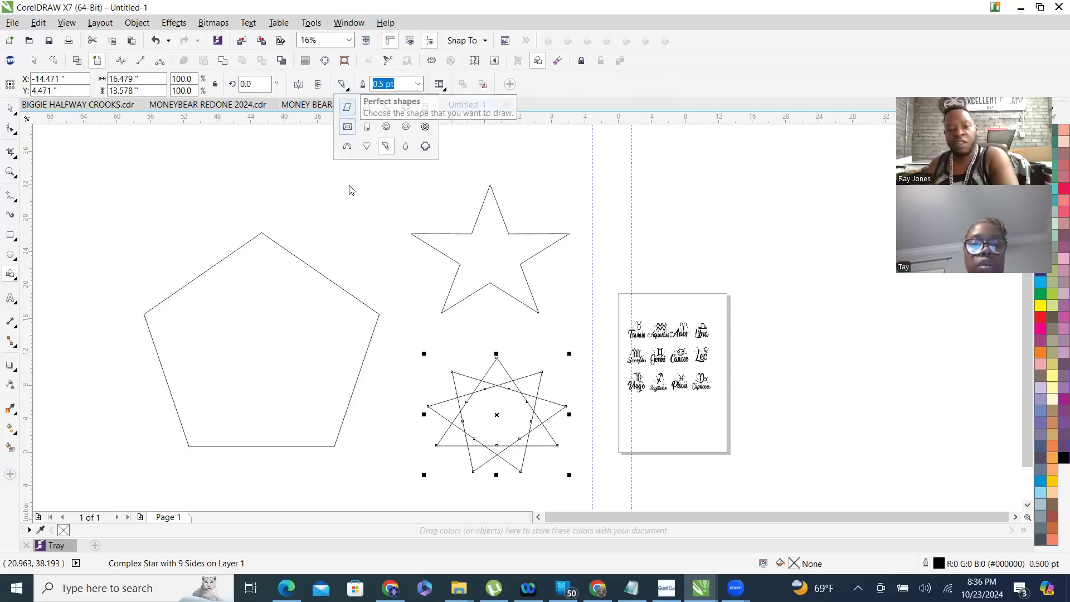
click(366, 147)
mouse_move(660, 177)
mouse_down()
mouse_move(710, 238)
mouse_move(771, 282)
mouse_up()
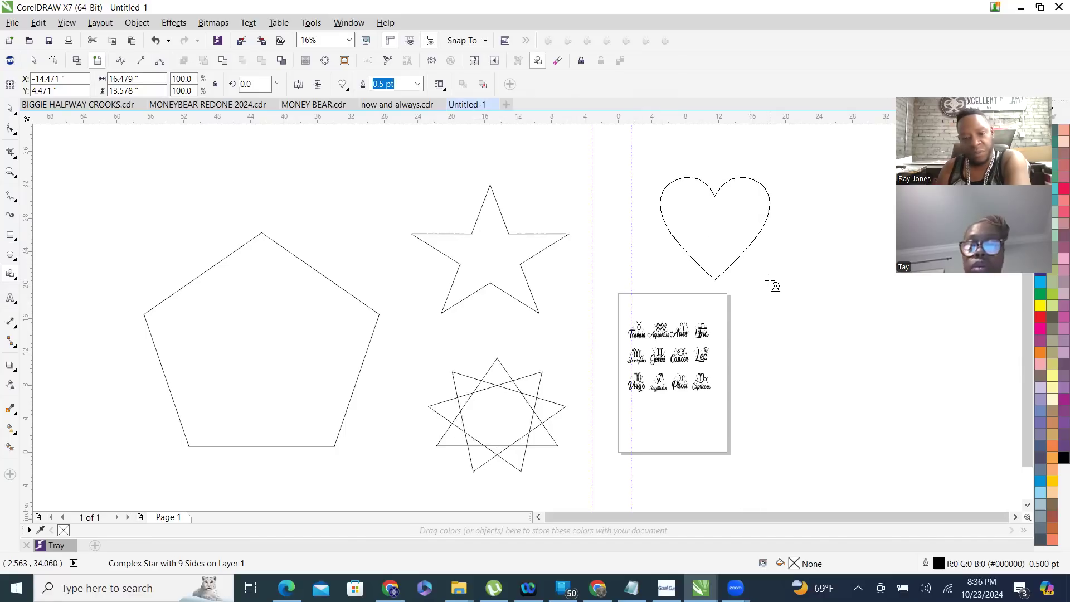
- Draw a right triangle about 30.47 by 28.2 inches over the pentagon from the perfect shapes
click(344, 85)
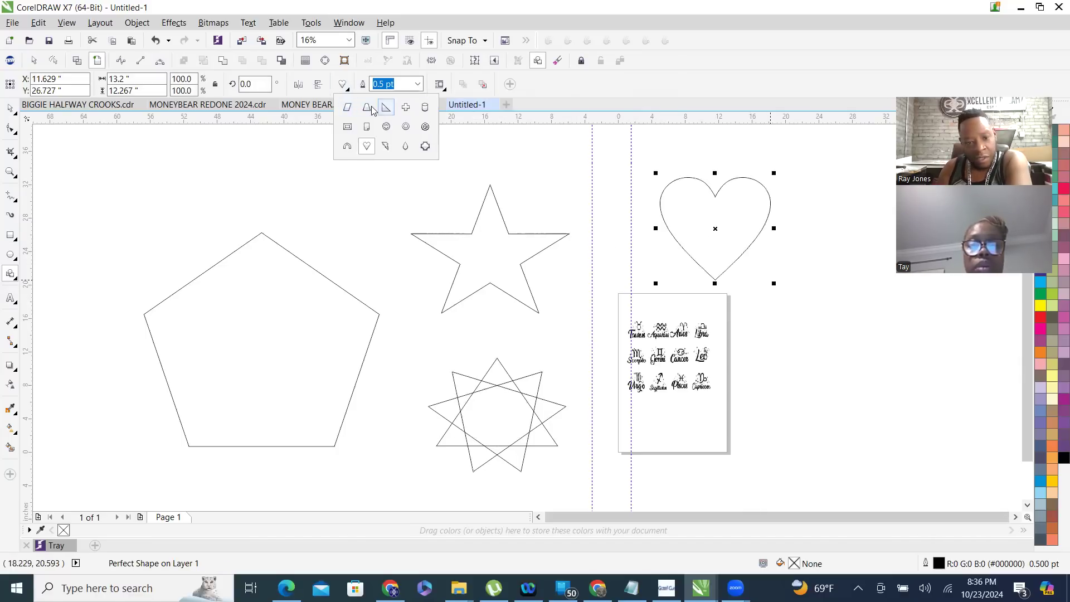
click(384, 107)
mouse_move(136, 179)
mouse_down()
mouse_move(236, 301)
mouse_move(318, 346)
mouse_move(362, 434)
mouse_move(391, 414)
mouse_up()
- Draw a lightning bolt from the perfect shapes, about 16 by 26.8 inches, between the pentagon and the star
click(342, 85)
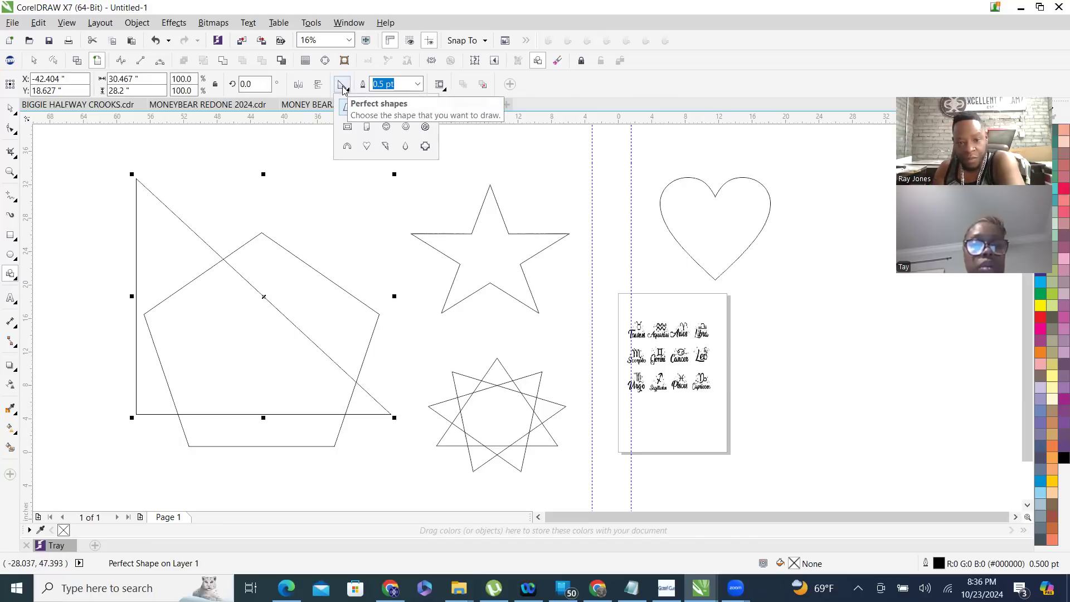
click(386, 146)
drag(313, 158, 449, 368)
key(ctrl+z)
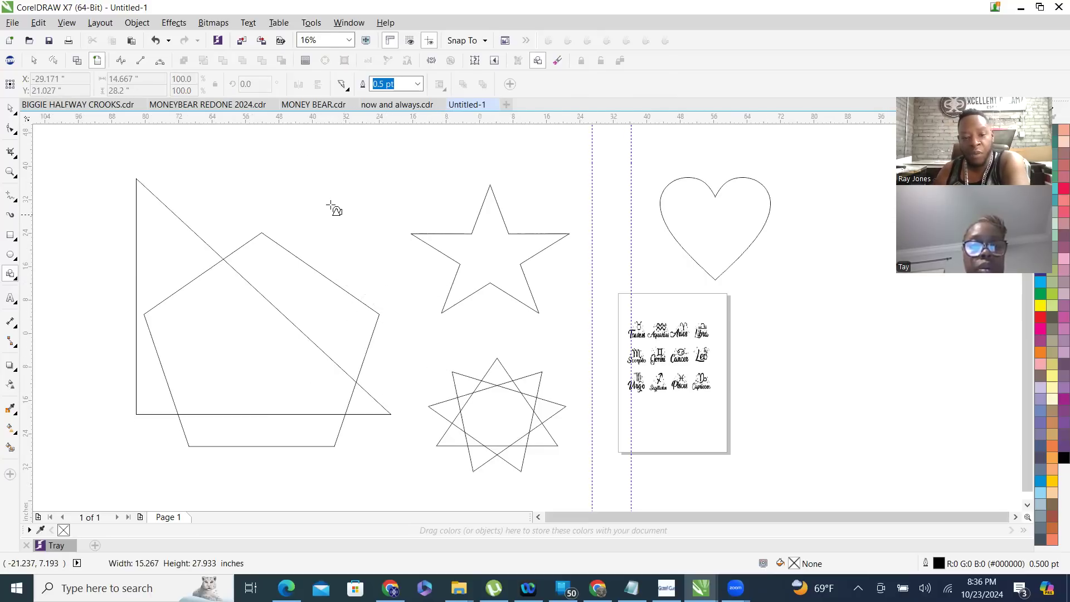
scroll(331, 206, down, 2)
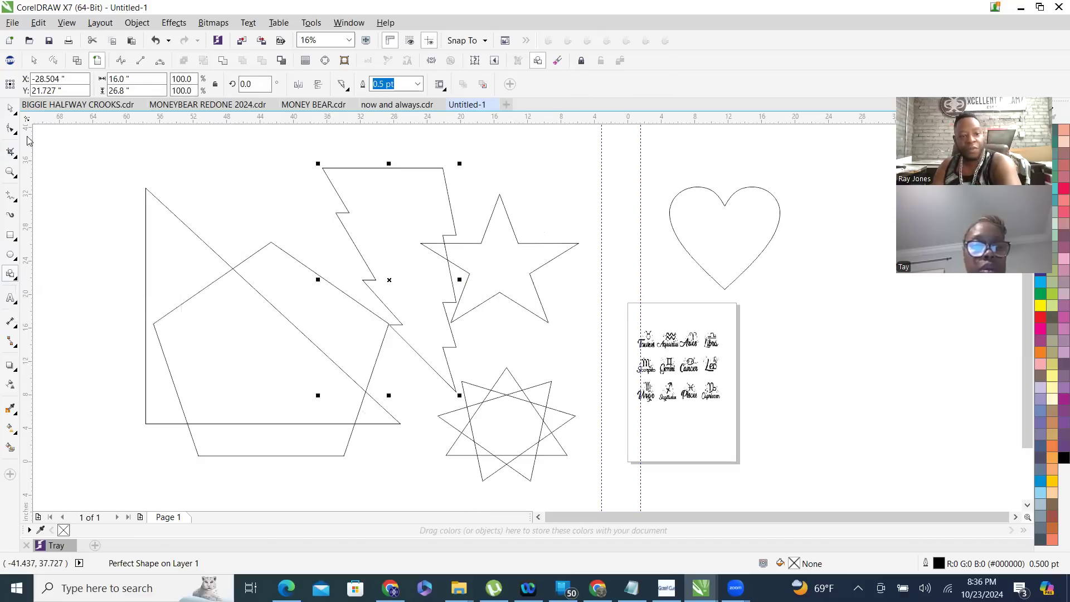
- Marquee-select all the practice shapes outside the page, including the heart, and delete them
scroll(471, 309, down, 2)
key(space)
click(257, 230)
drag(255, 223, 512, 440)
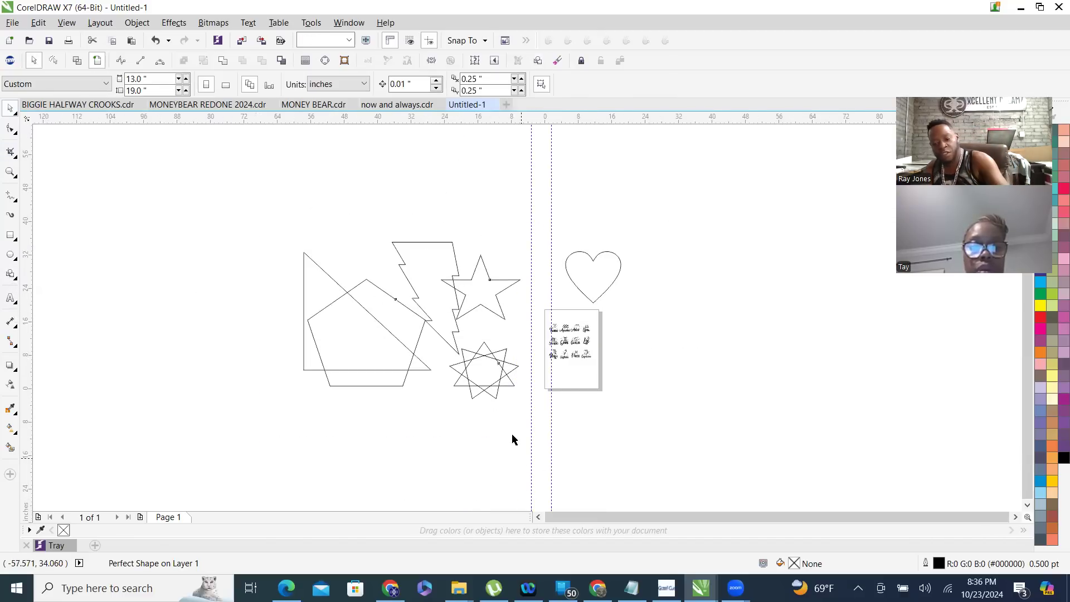
drag(480, 213, 676, 317)
key(Delete)
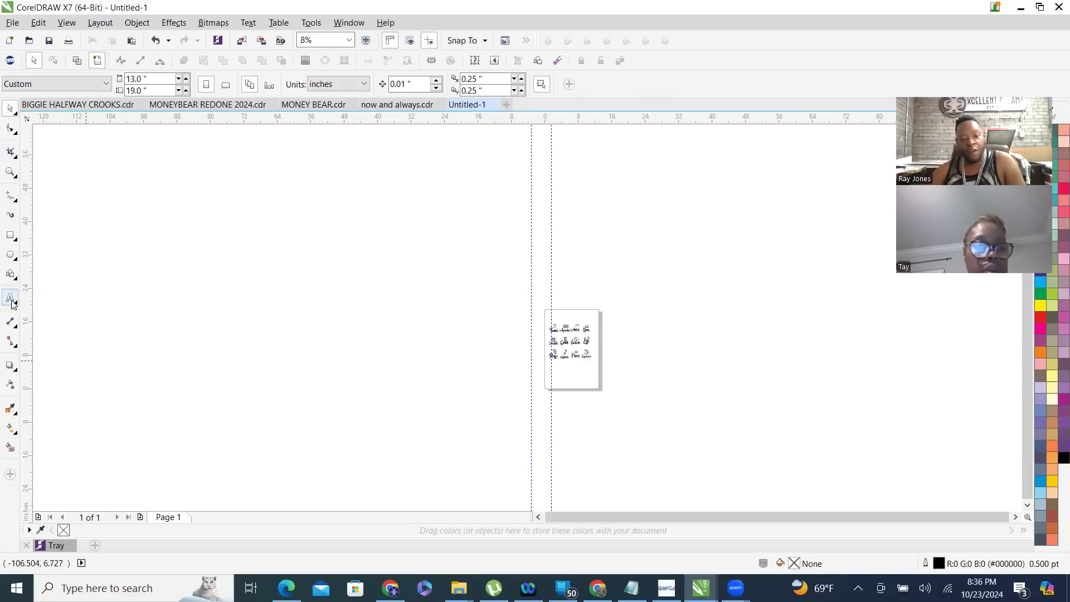
- Place Arial artistic text reading "cOREL dRAW" above the page and enlarge it to about 14.72 inches wide
click(14, 303)
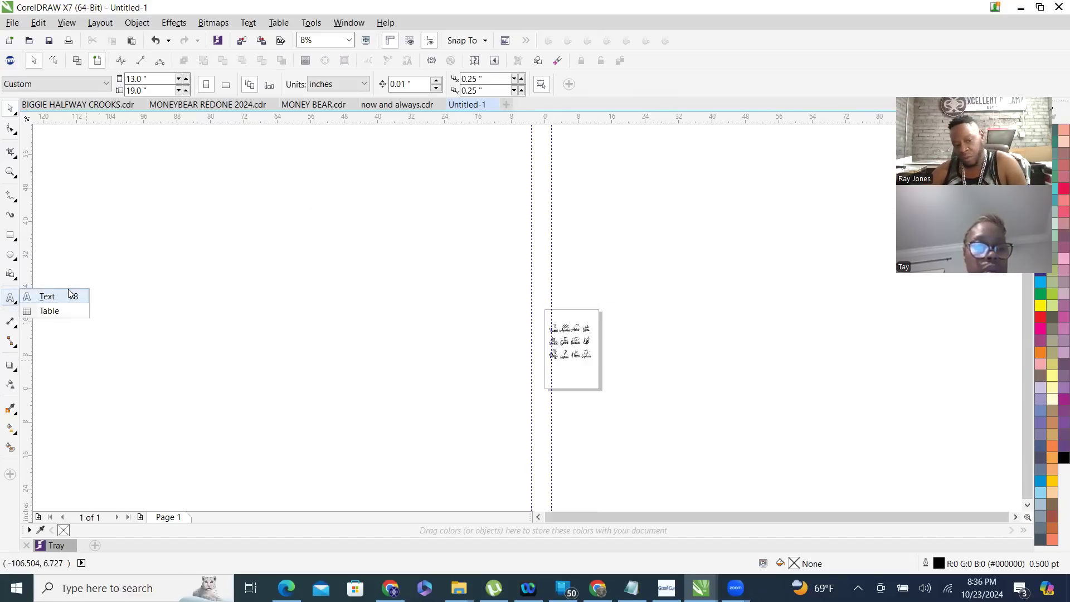
click(62, 297)
scroll(467, 290, up, 1)
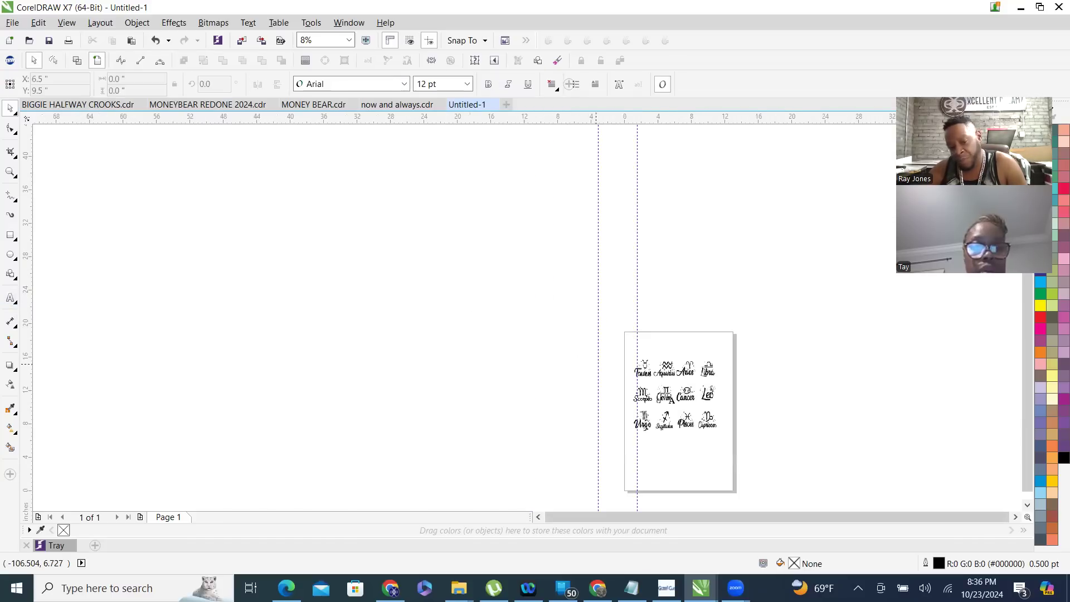
scroll(665, 394, up, 1)
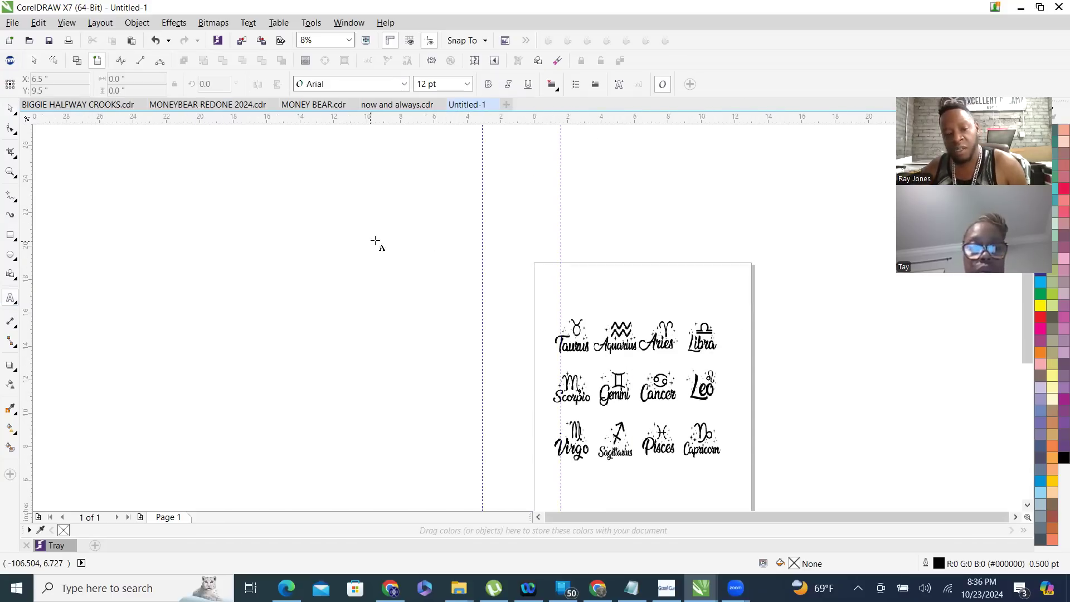
click(506, 286)
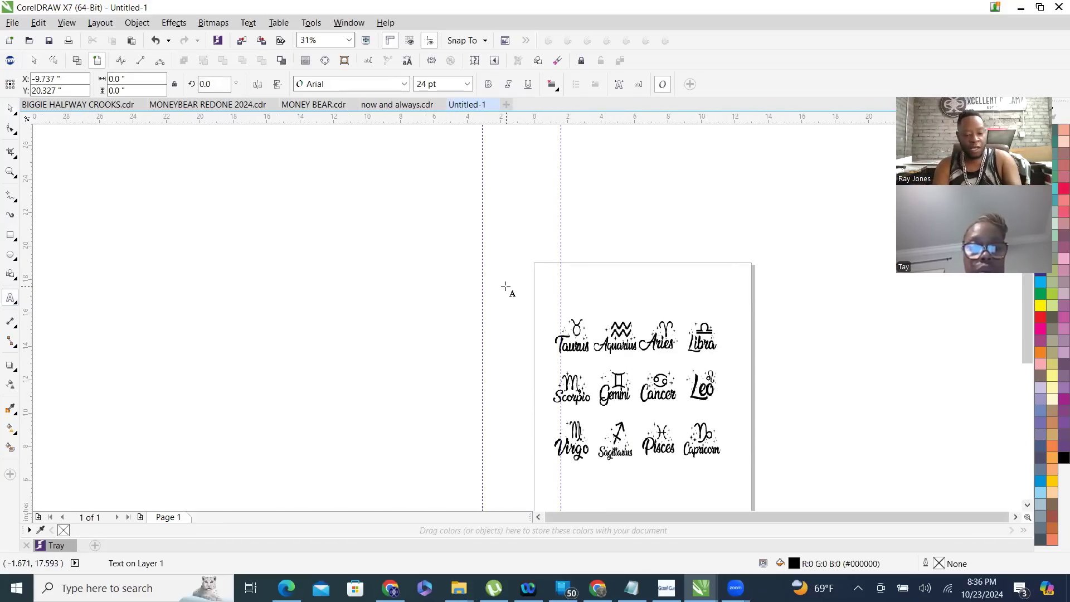
text(REL)
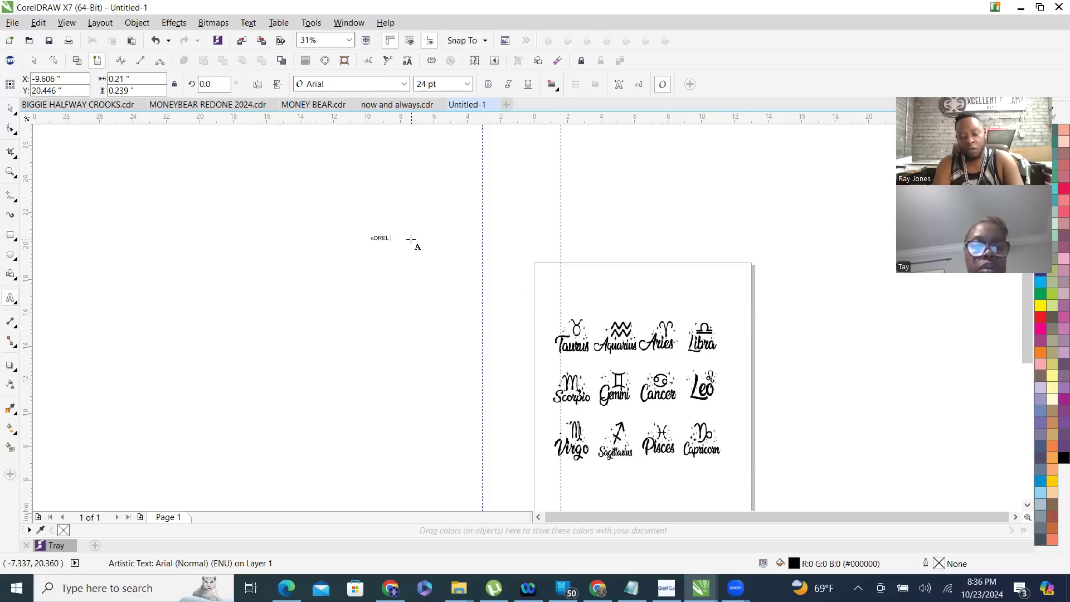
text(OREL dRAW)
key(Escape)
drag(410, 231, 411, 232)
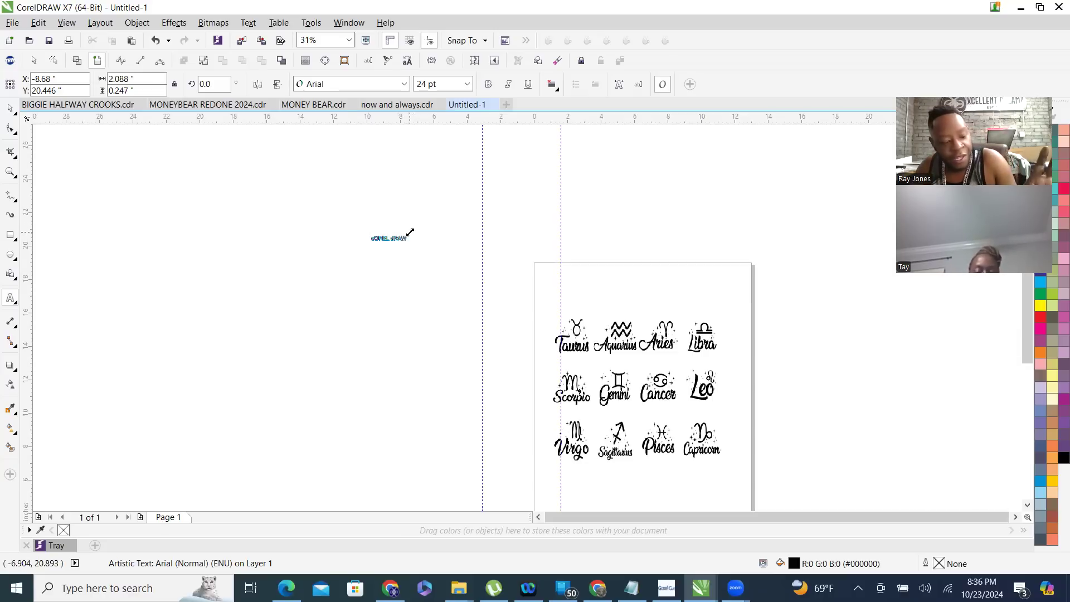
drag(621, 145, 619, 146)
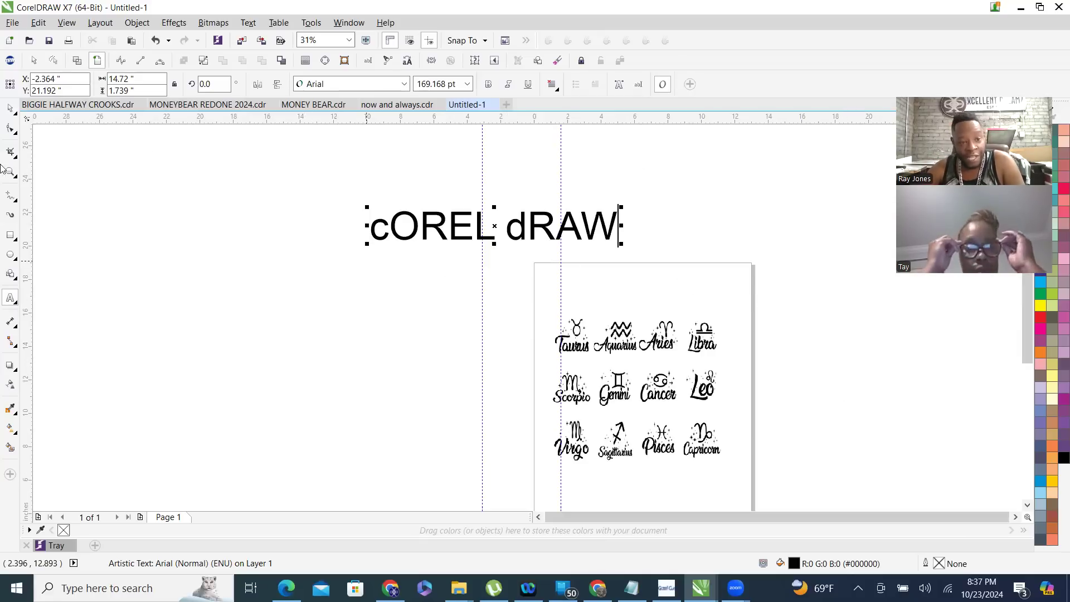
- Open the TRW Design Wizard and expand its font and text options
click(9, 60)
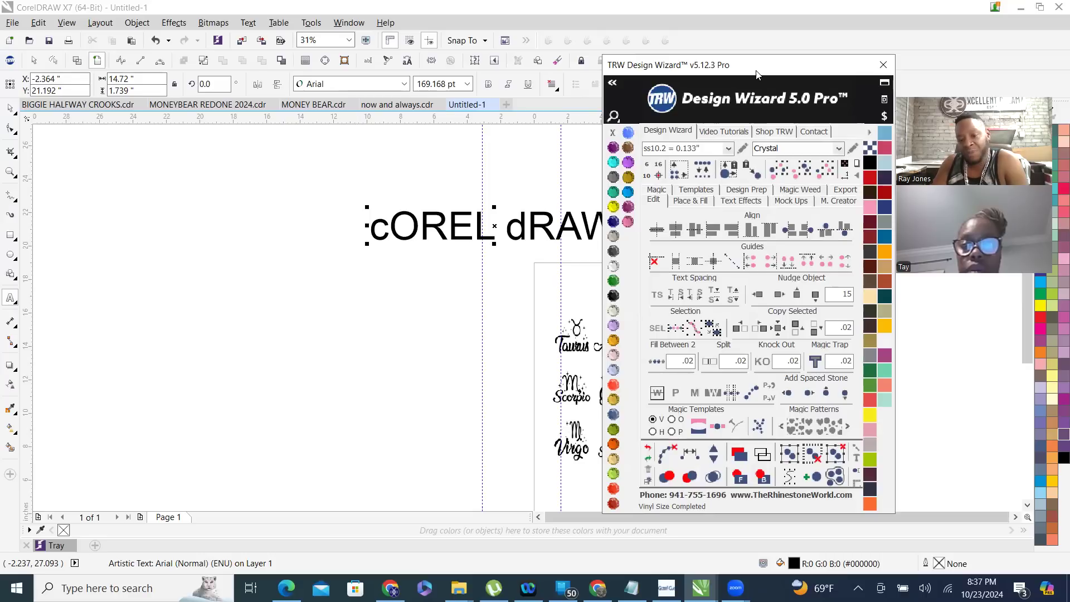
drag(758, 73, 757, 66)
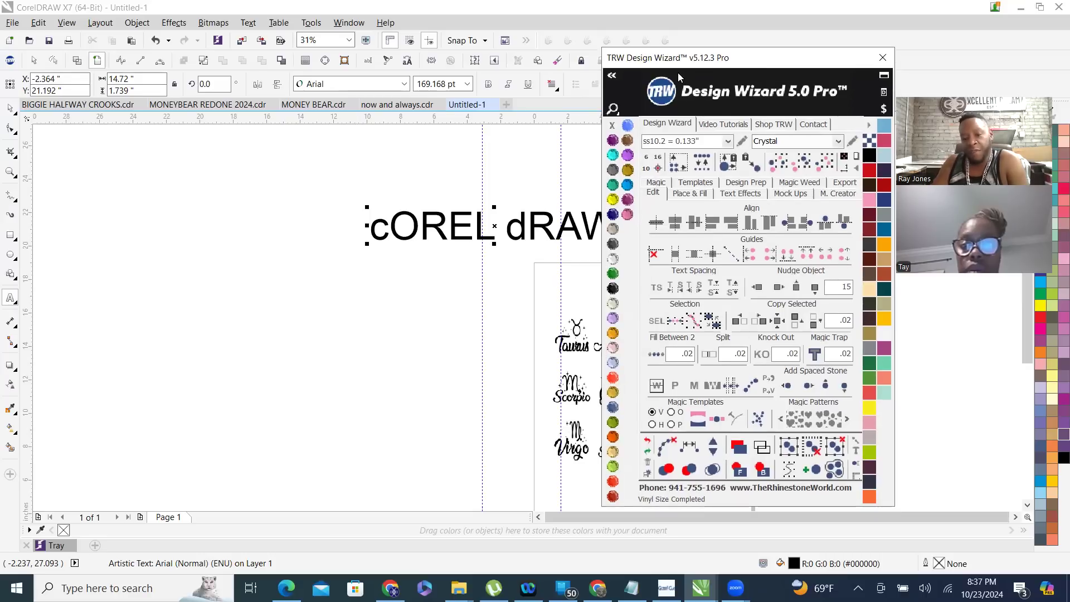
click(612, 78)
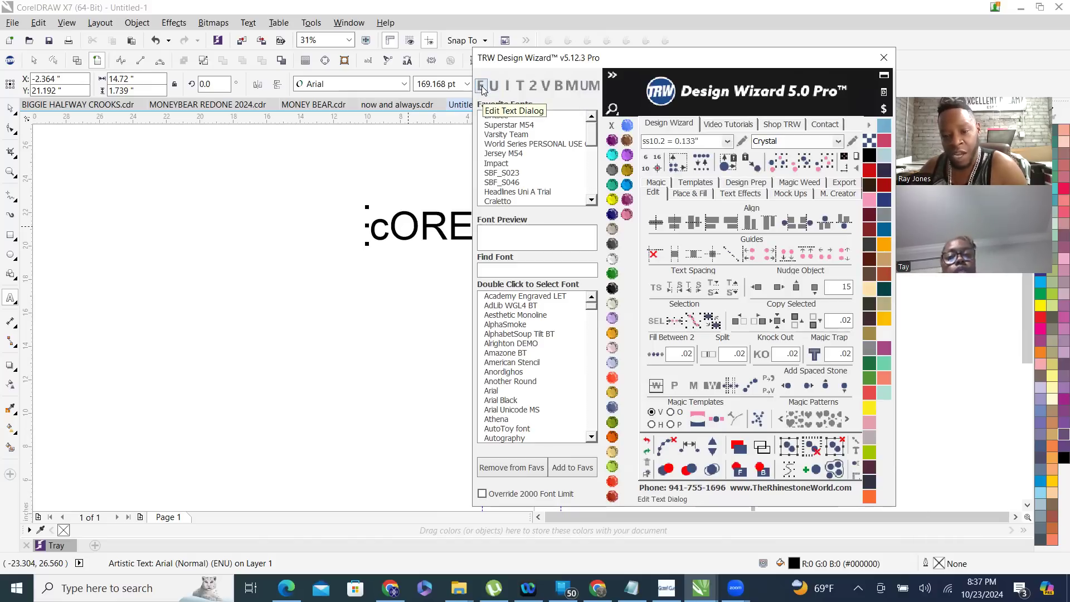
- Convert the "cOREL dRAW" text to upper case, lower case and finally title case
click(495, 86)
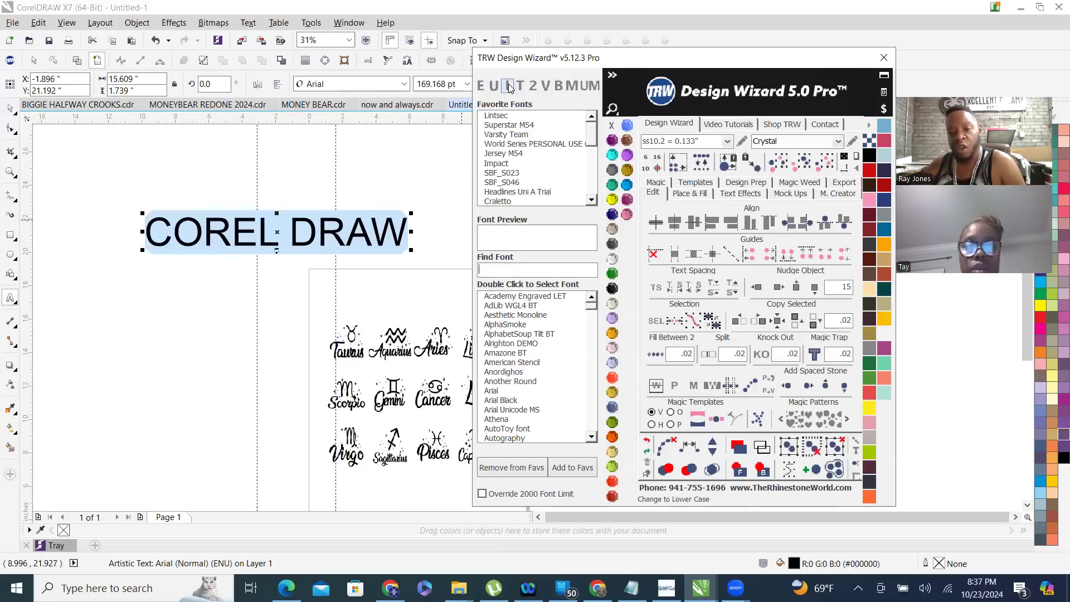
click(508, 87)
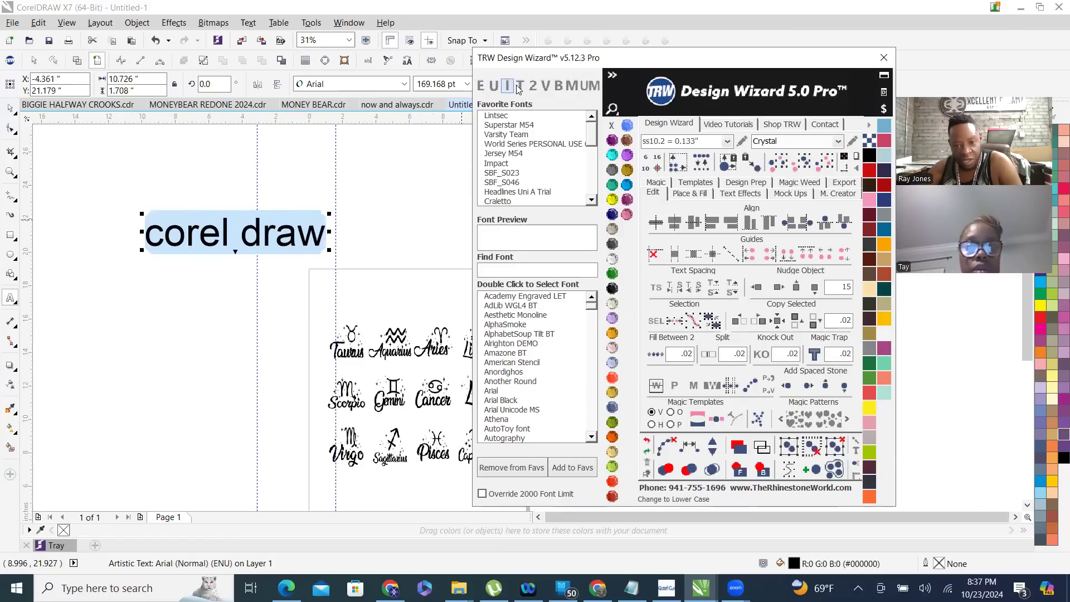
click(520, 87)
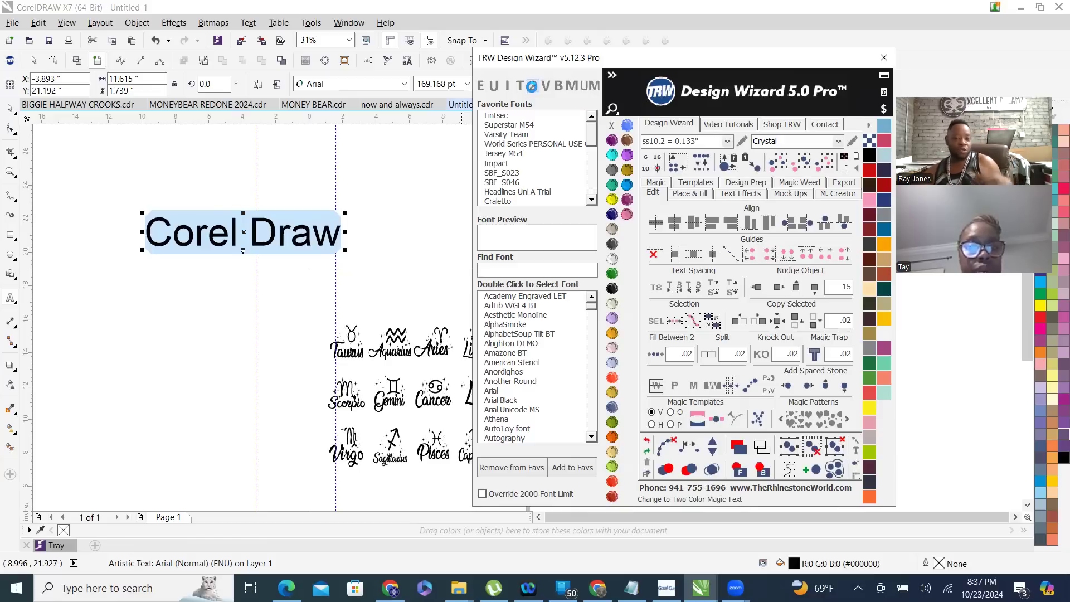
- Try the two-color magic text effect twice on the "Corel Draw" text and undo it
click(532, 86)
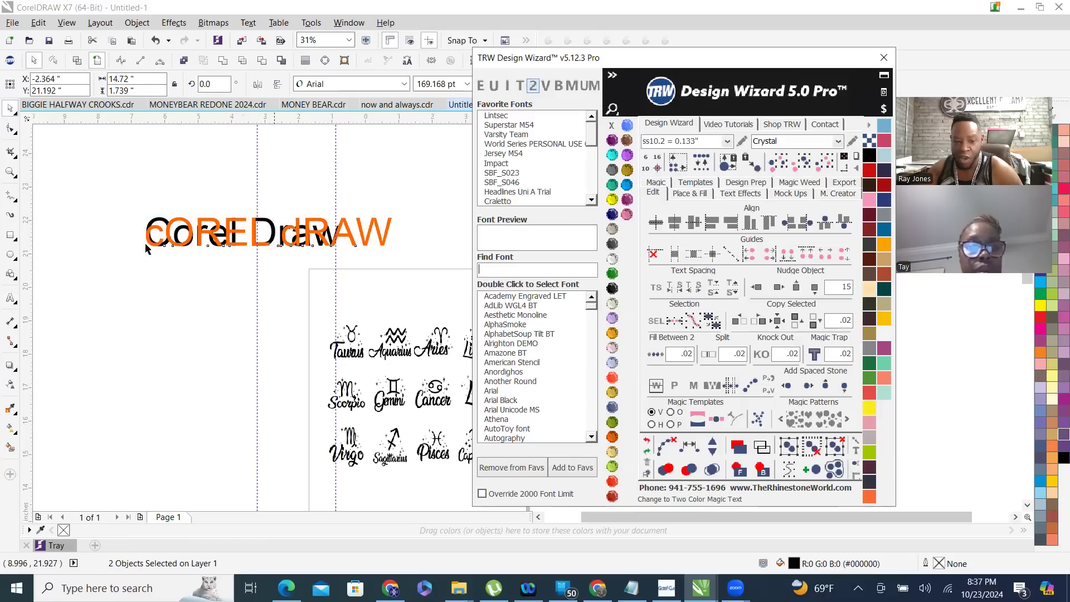
scroll(253, 223, up, 2)
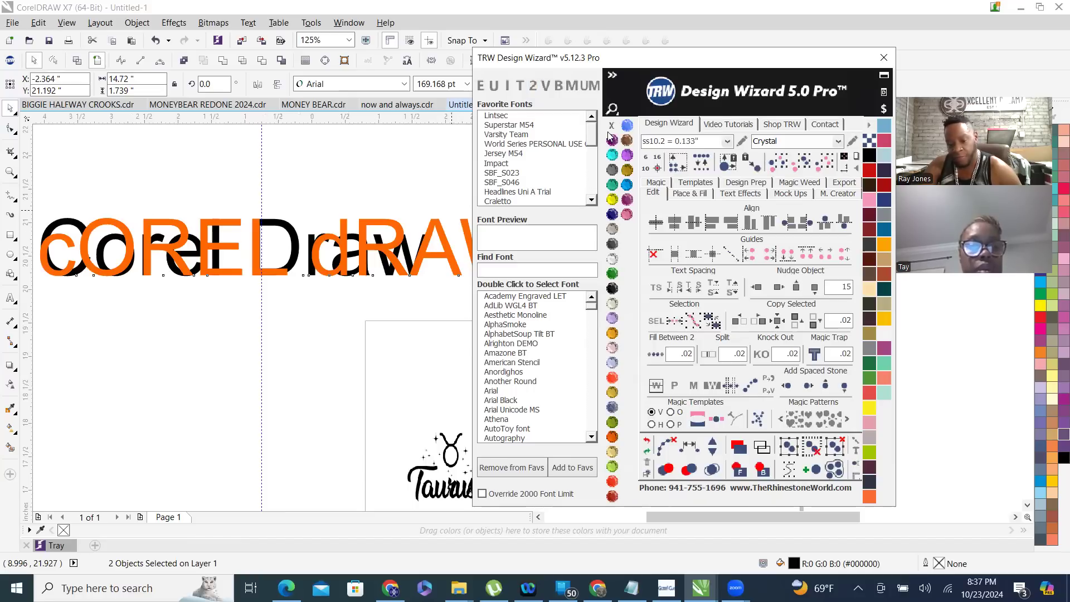
click(532, 85)
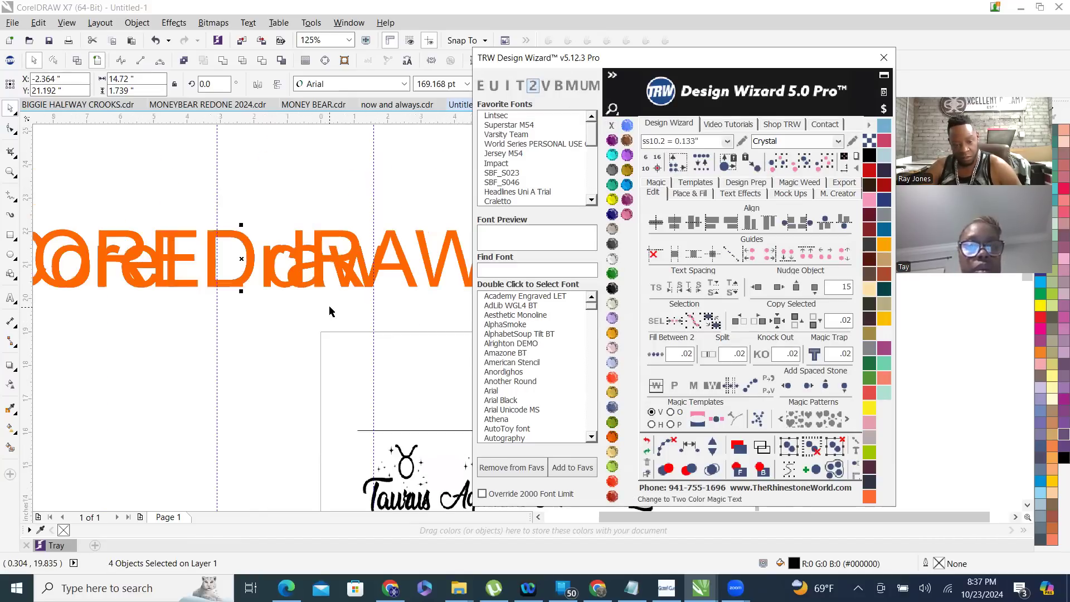
click(647, 444)
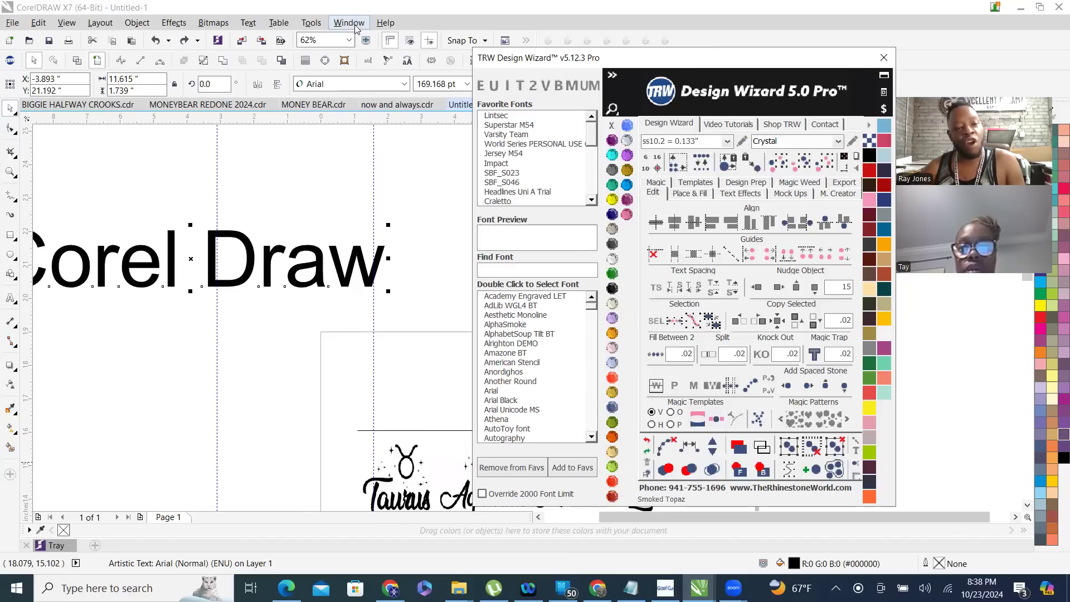
- Close the TRW Design Wizard, reopen it with the font options collapsed, and move its window aside
click(284, 12)
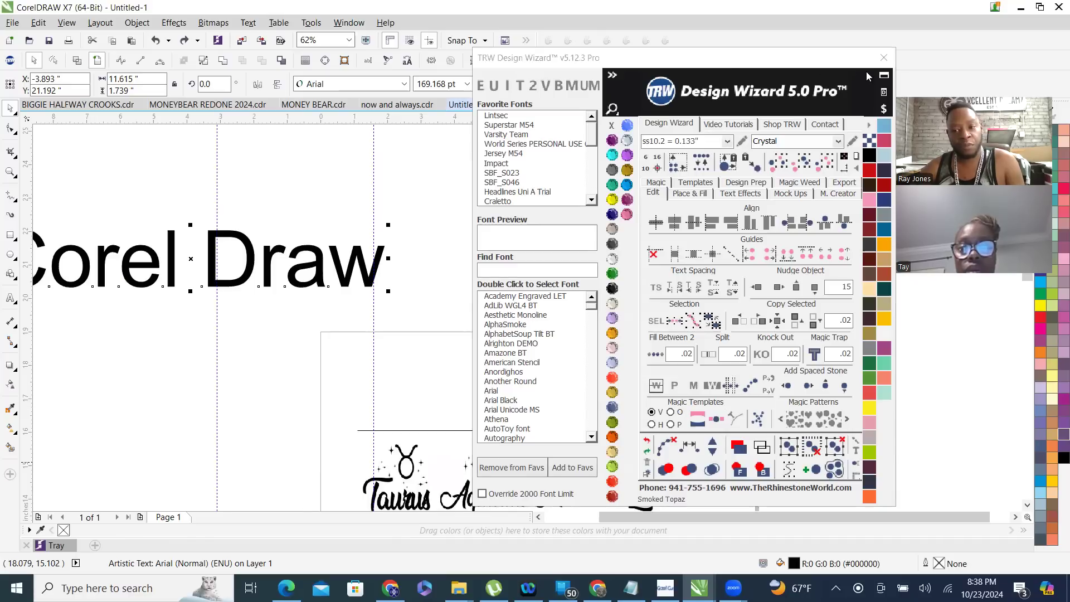
click(884, 57)
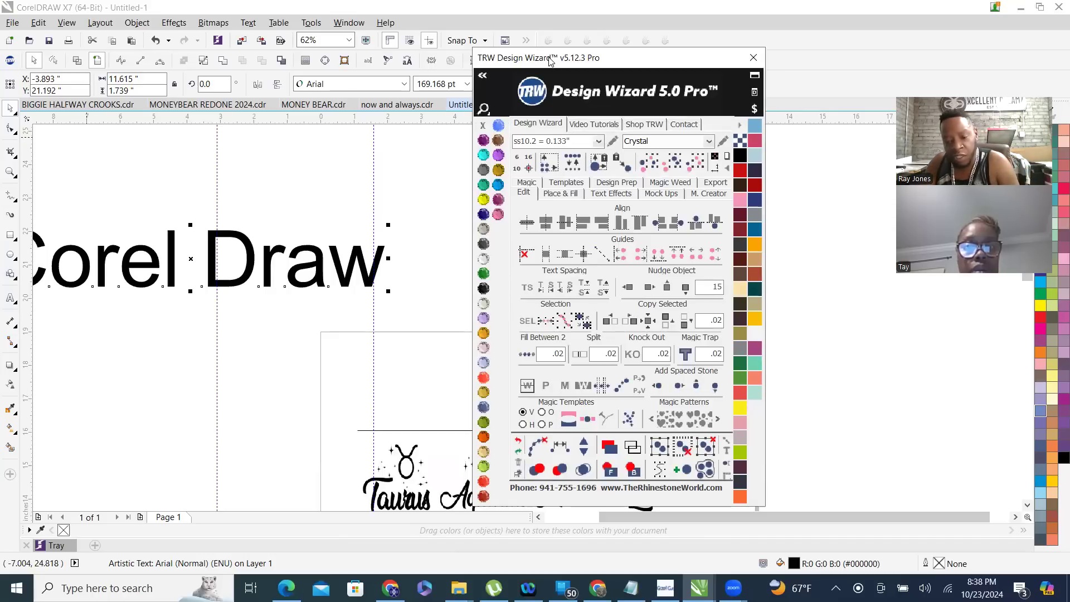
drag(550, 60, 604, 61)
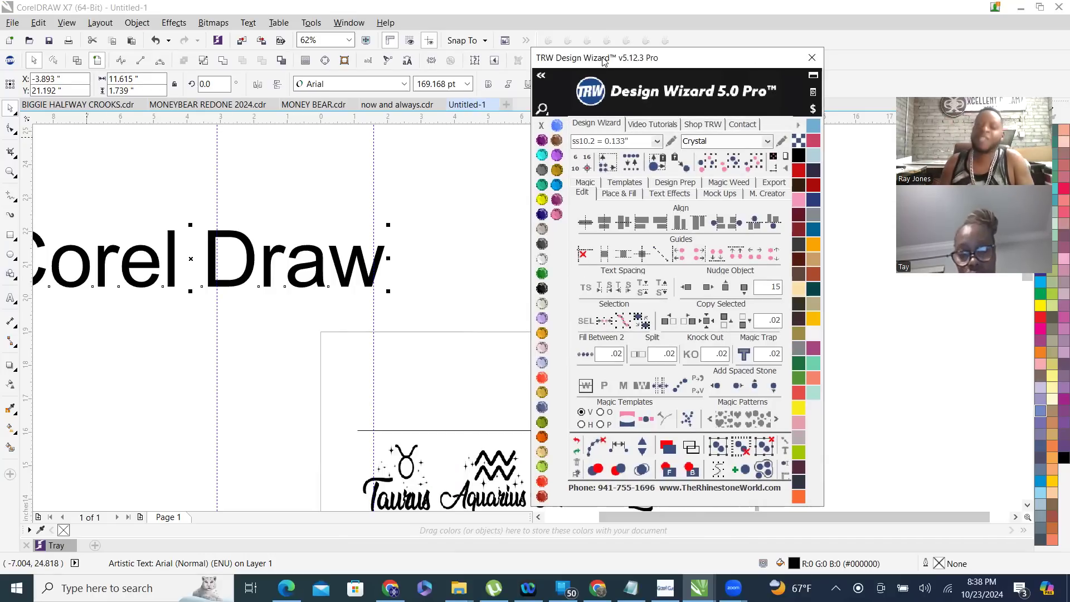
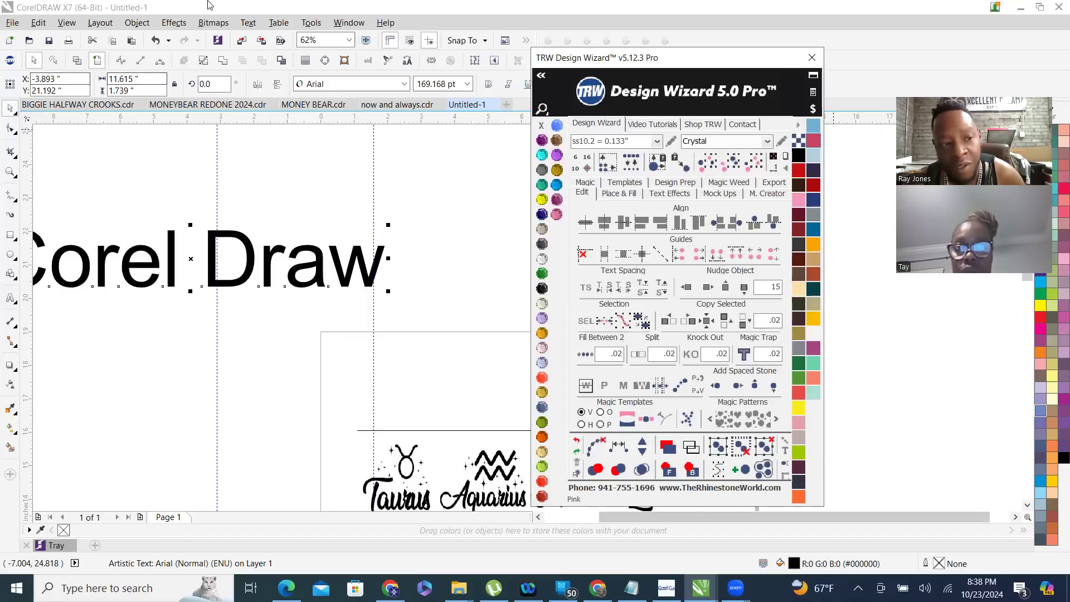
click(258, 8)
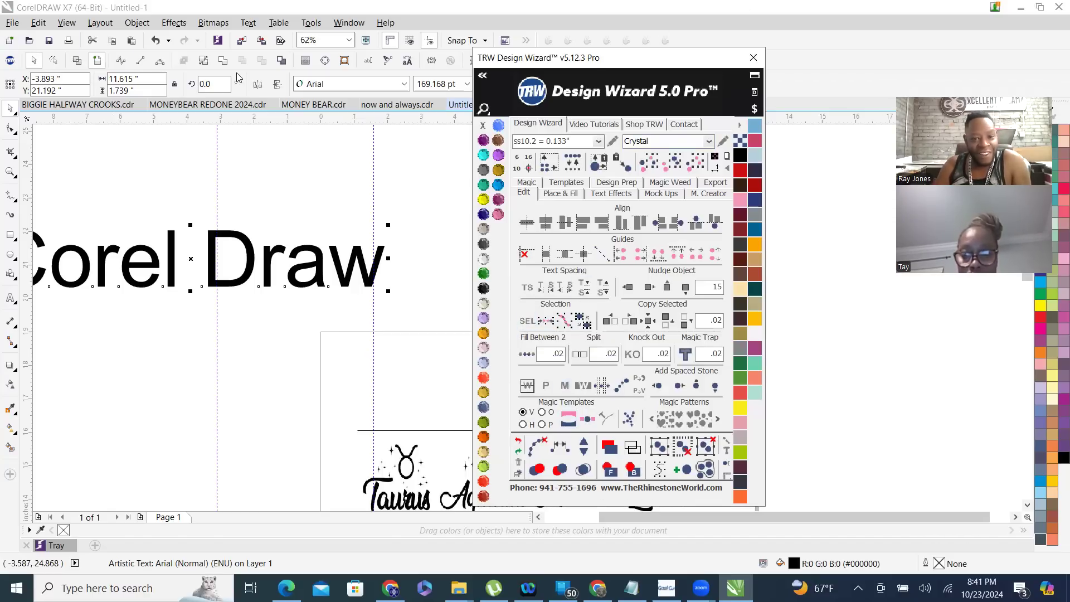
click(71, 5)
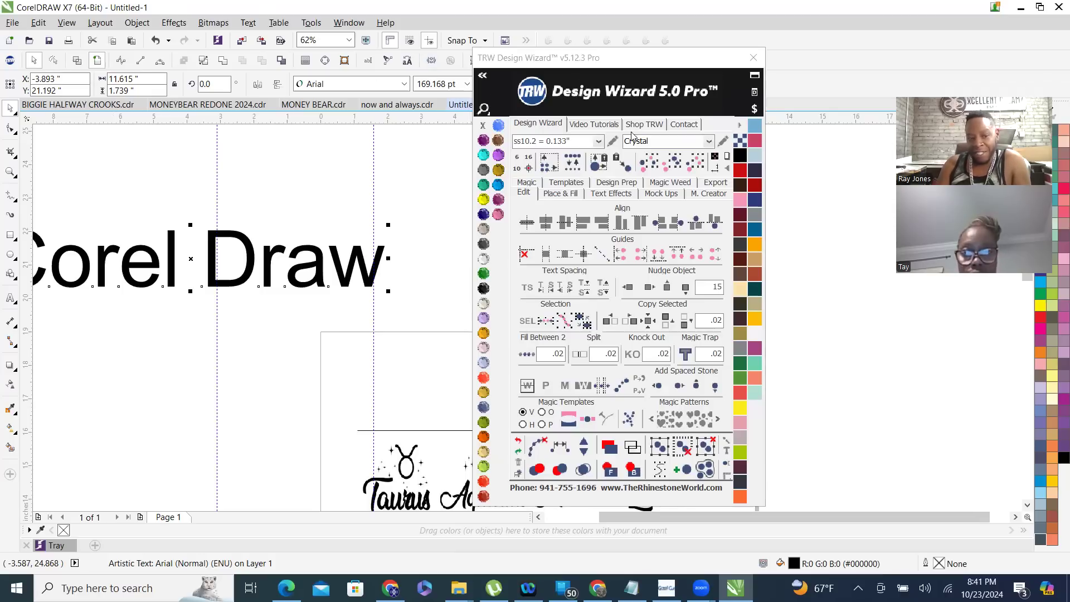
click(639, 60)
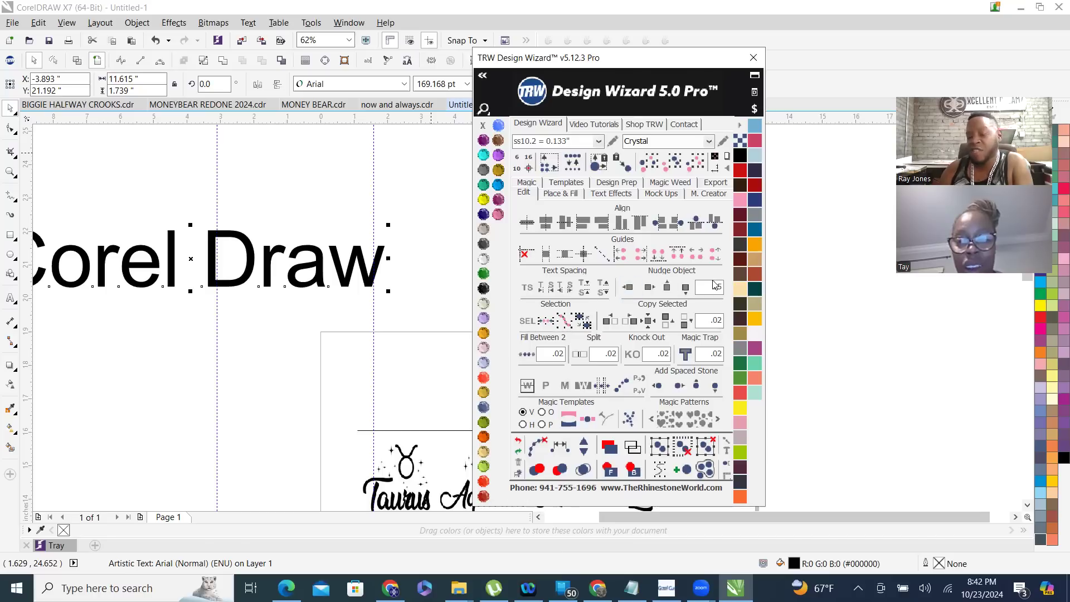
click(781, 147)
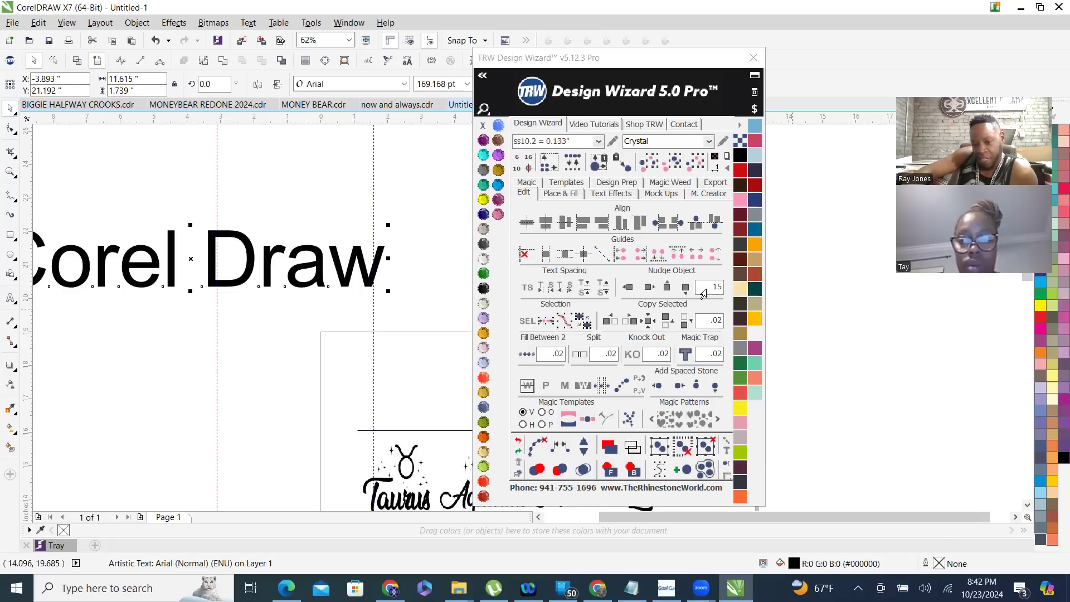
drag(697, 293, 727, 293)
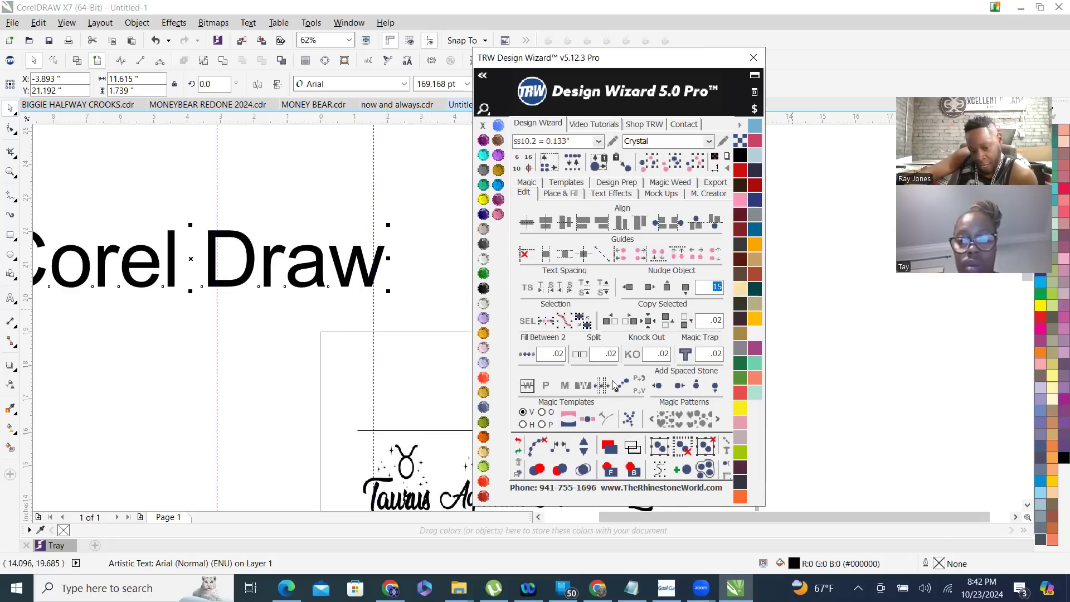
click(518, 474)
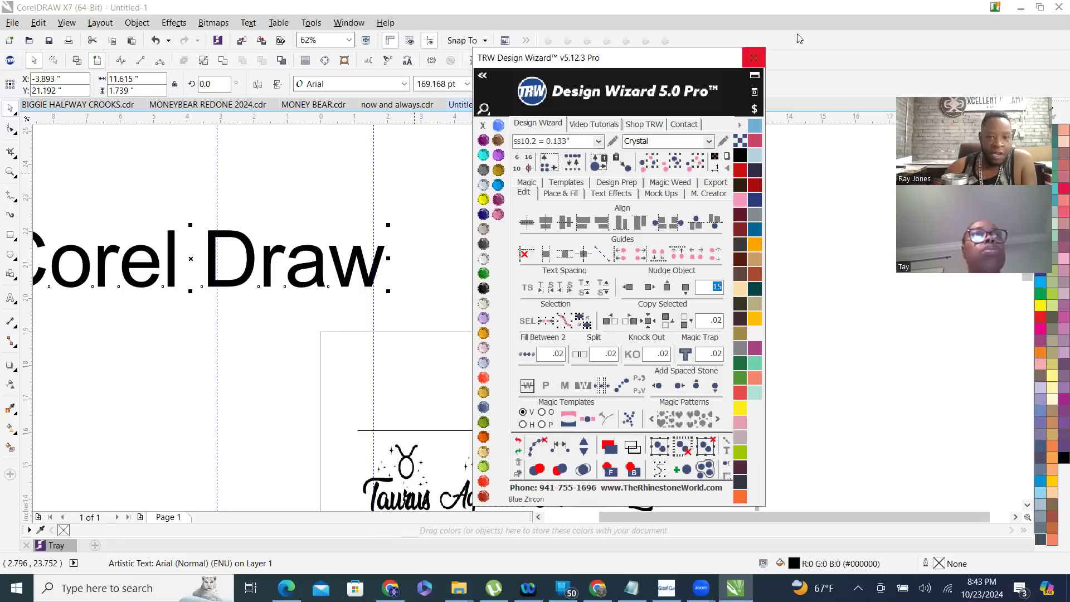
- Open the customization options, examine the Command Bars list under Workspace, and leave the dialog without saving anything
click(316, 23)
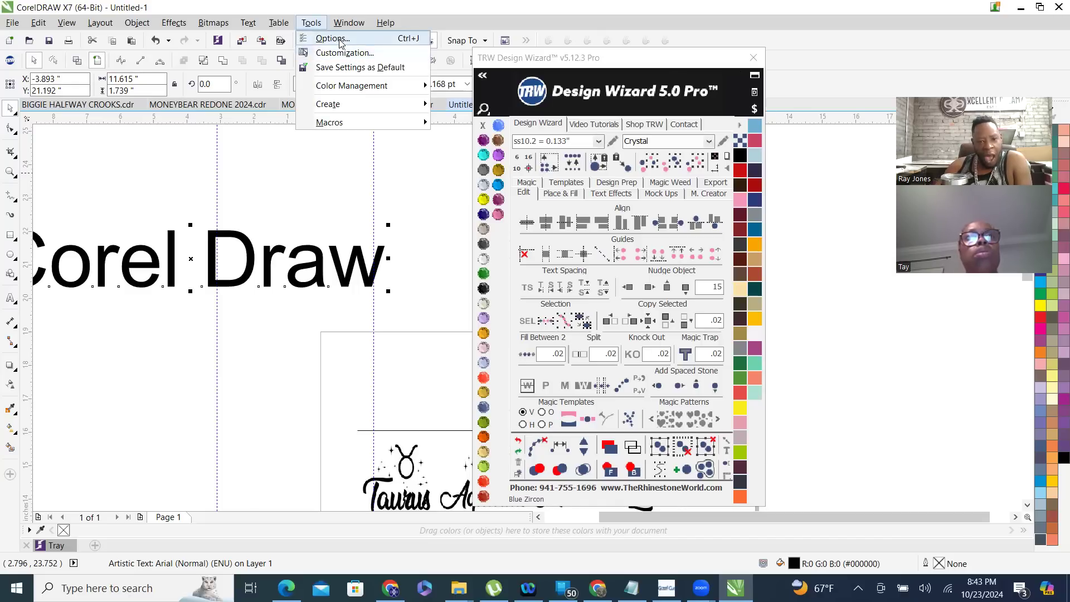
click(354, 58)
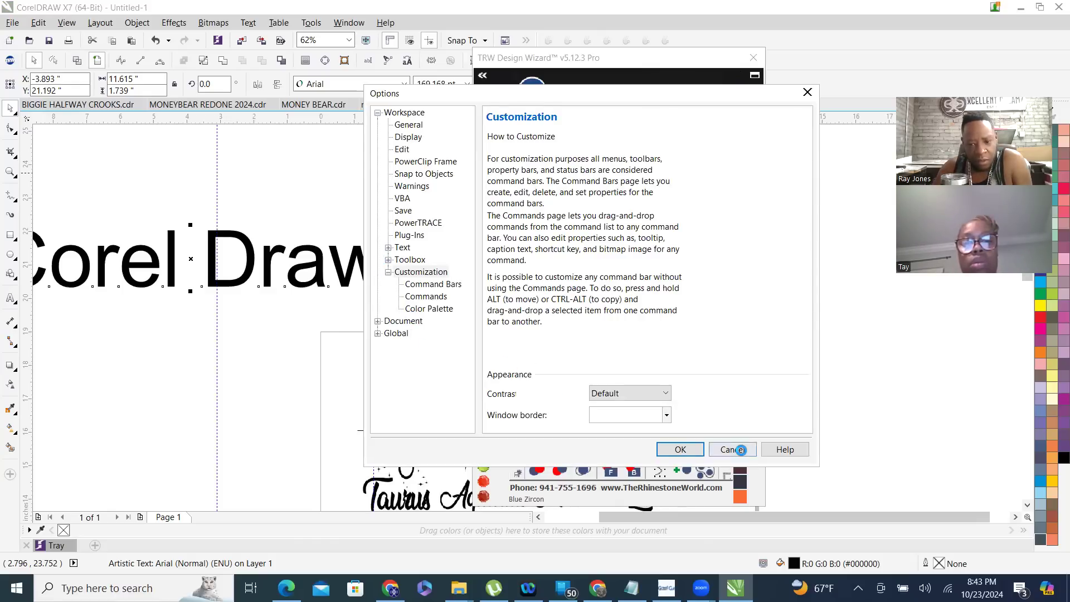
click(732, 450)
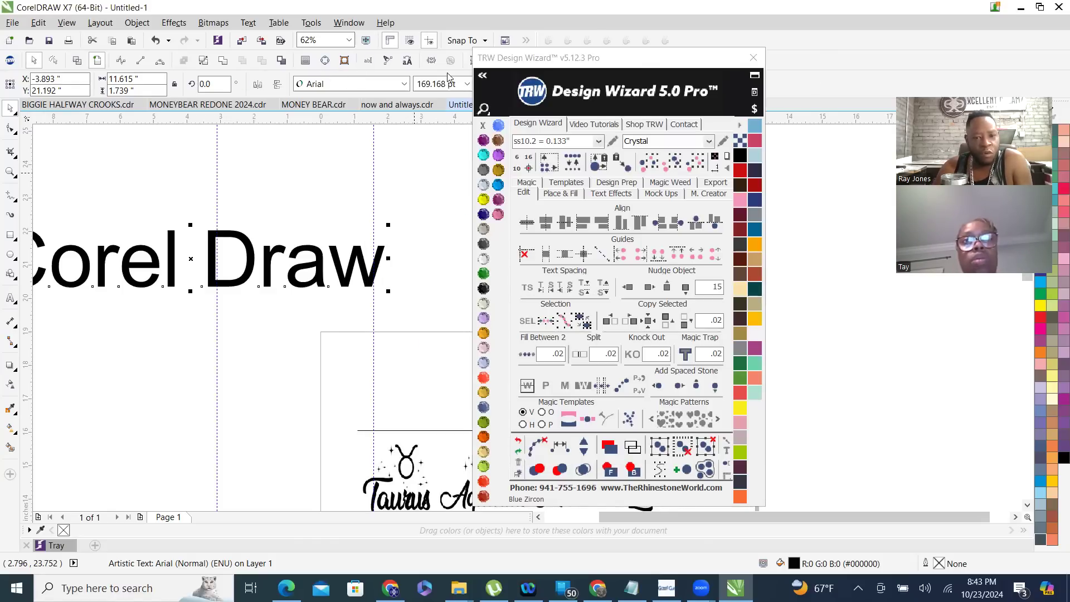
click(310, 23)
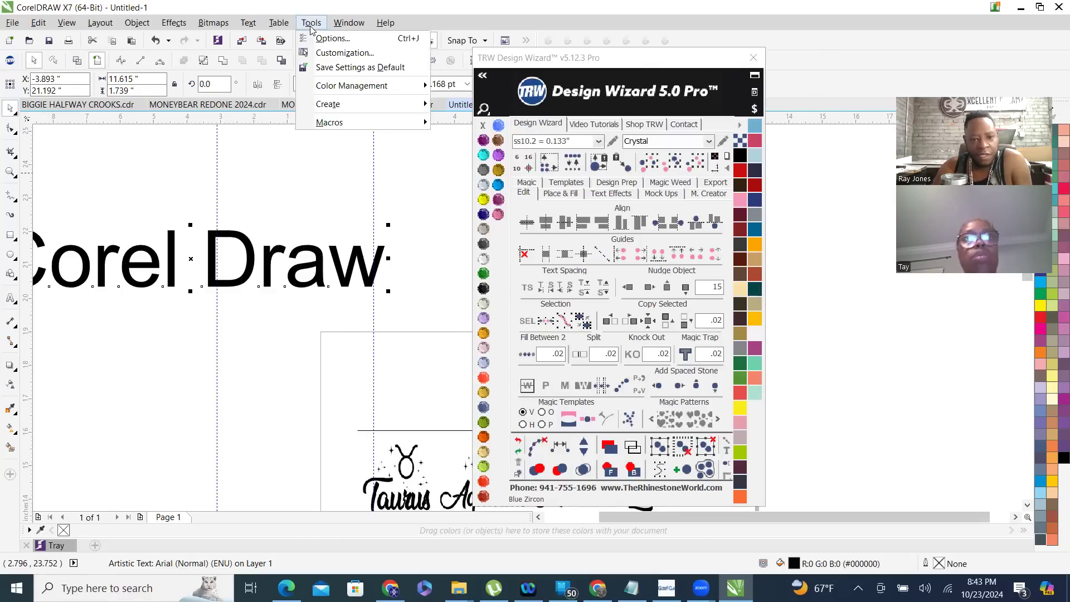
click(323, 37)
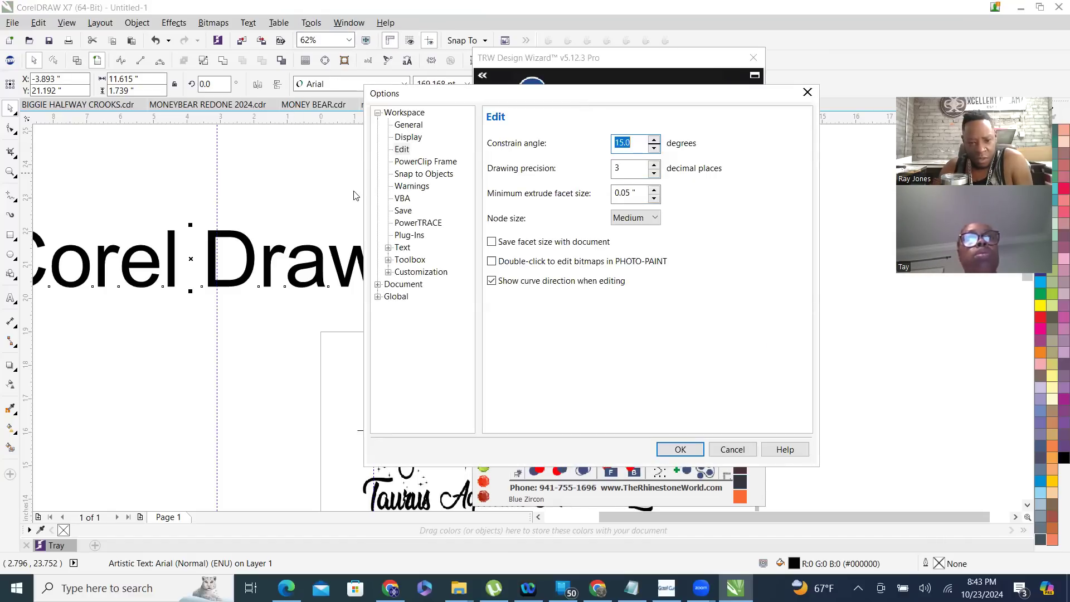
click(388, 272)
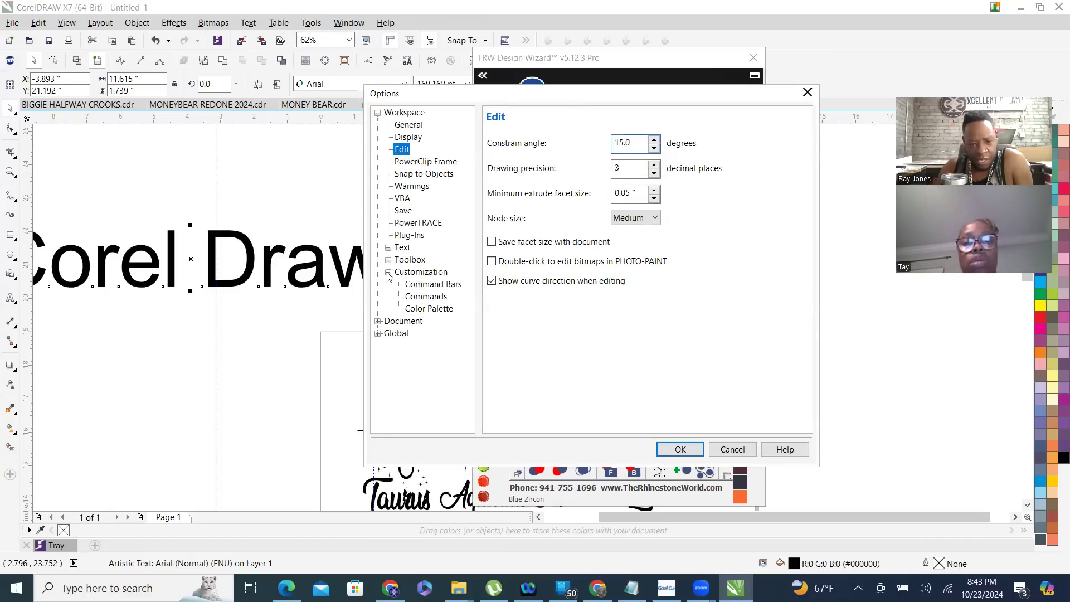
click(433, 284)
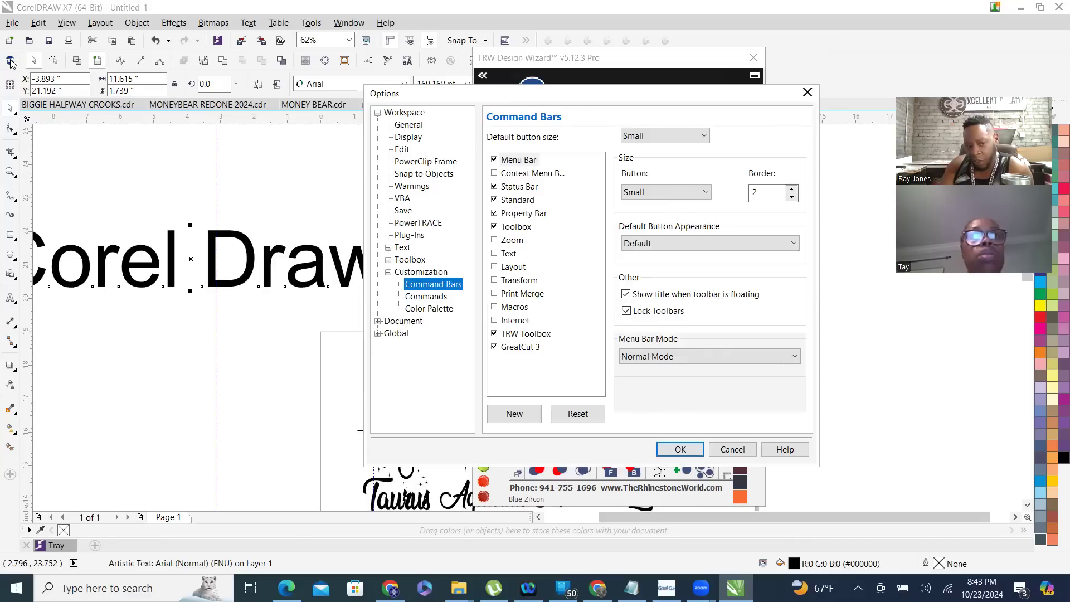
click(732, 449)
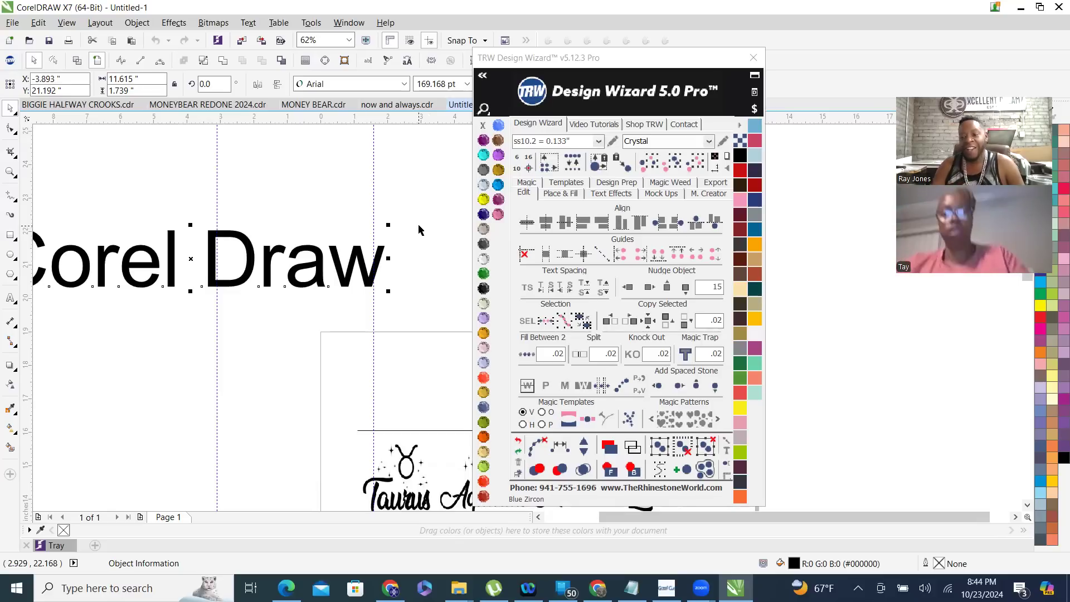
- Reselect the "Corel Draw" text and move the TRW Design Wizard window away from it
scroll(426, 256, down, 2)
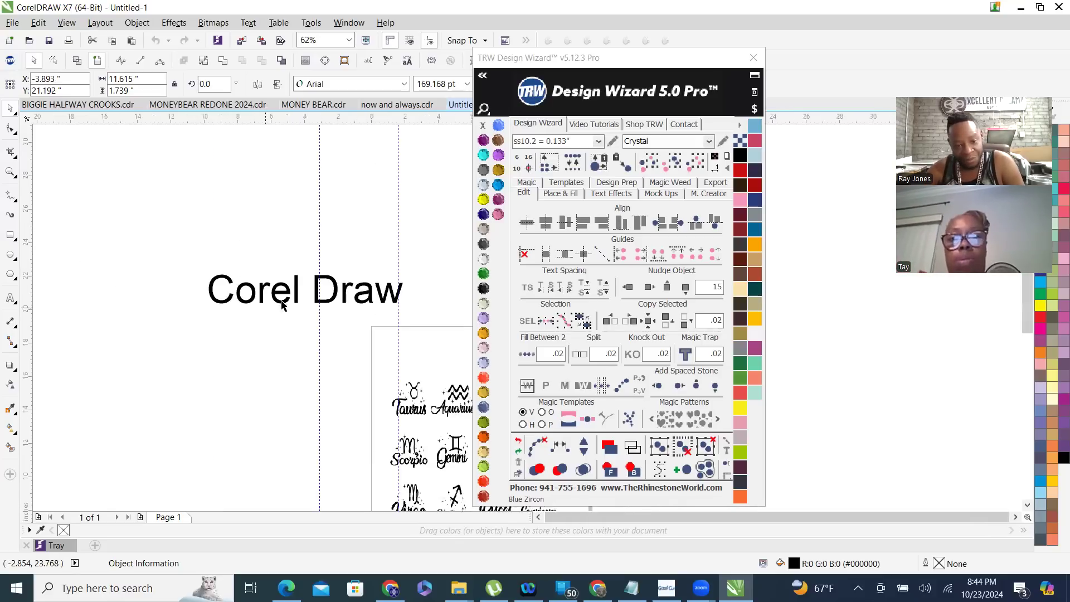
click(295, 271)
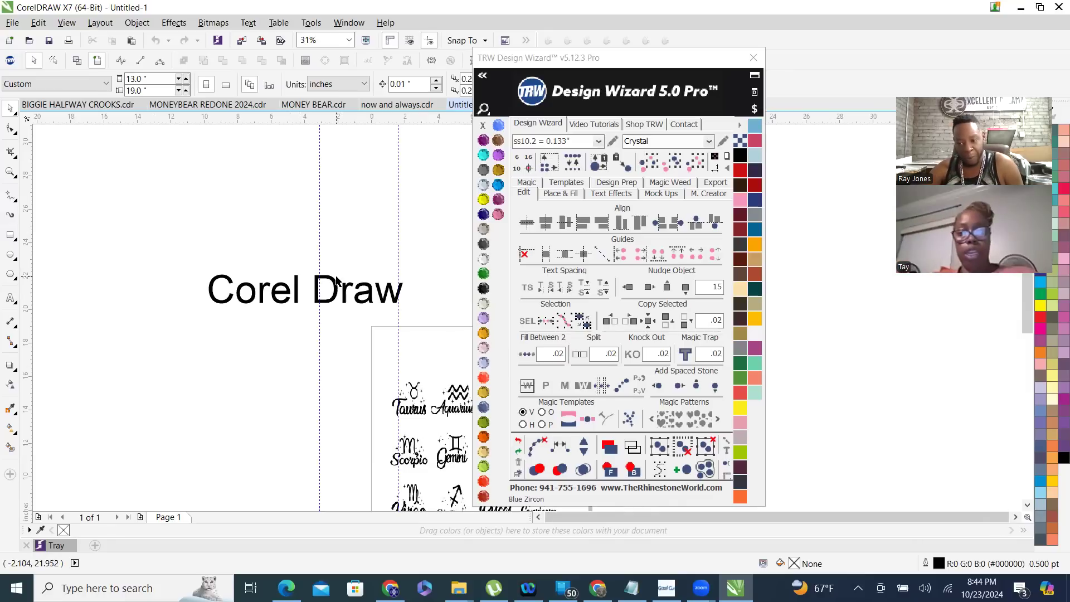
click(367, 296)
scroll(361, 294, up, 2)
scroll(358, 288, up, 2)
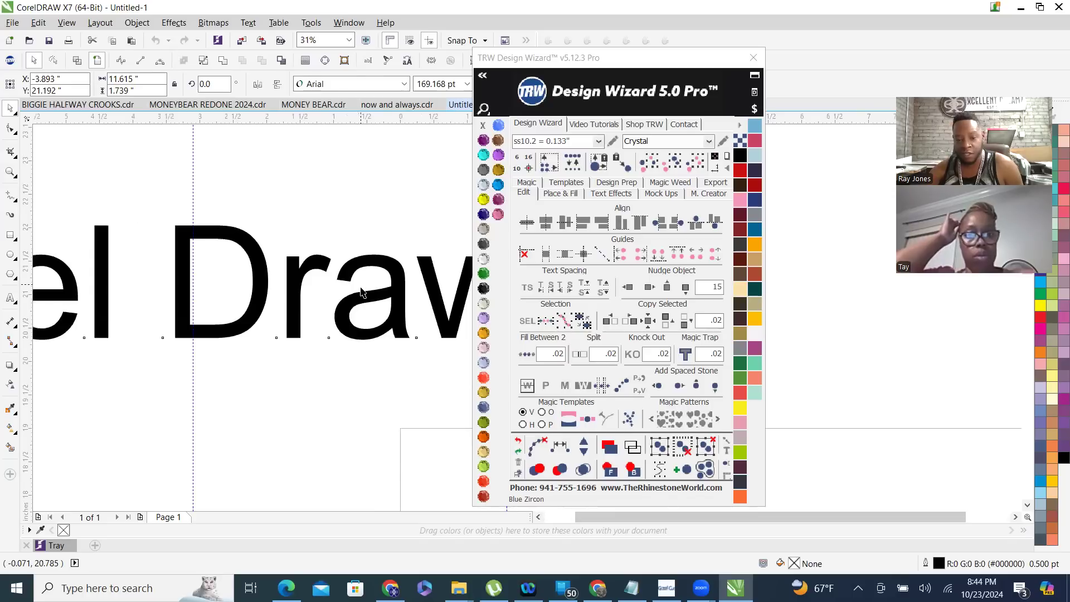
scroll(359, 287, down, 2)
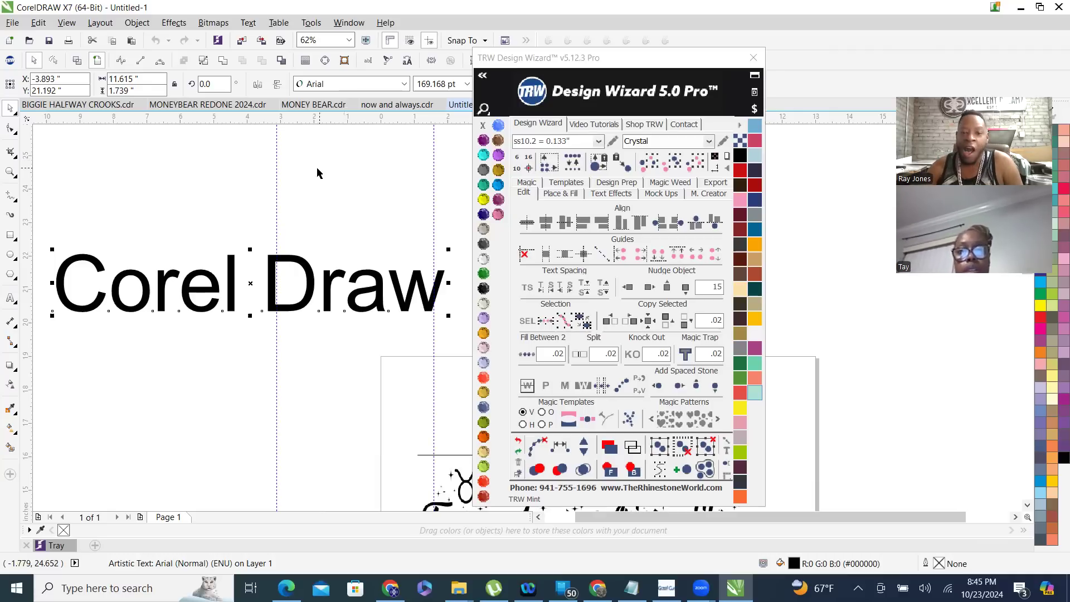
scroll(249, 218, down, 4)
scroll(254, 301, up, 4)
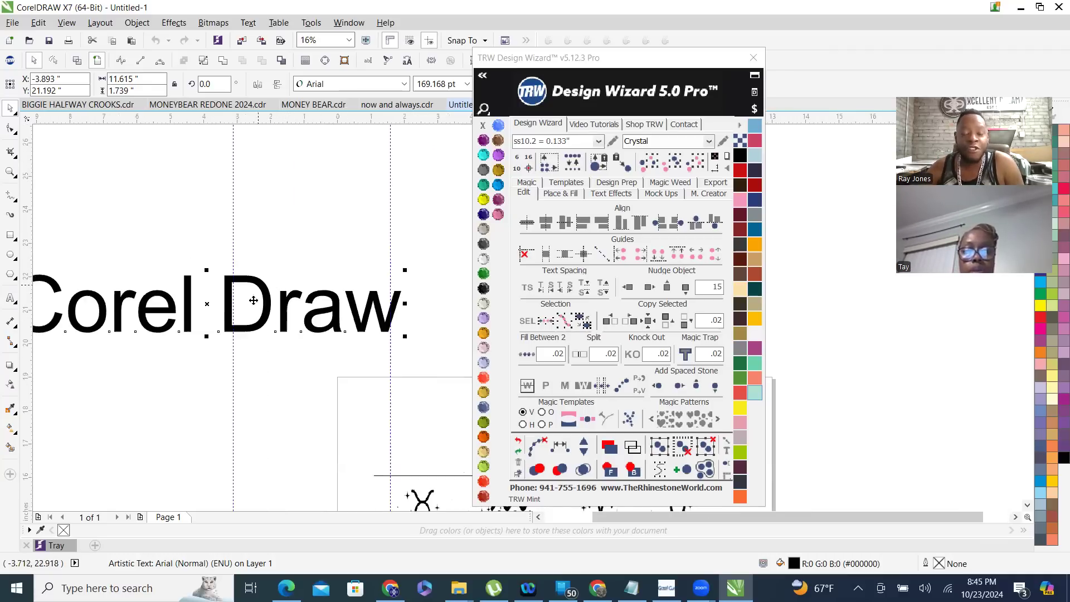
scroll(286, 298, down, 2)
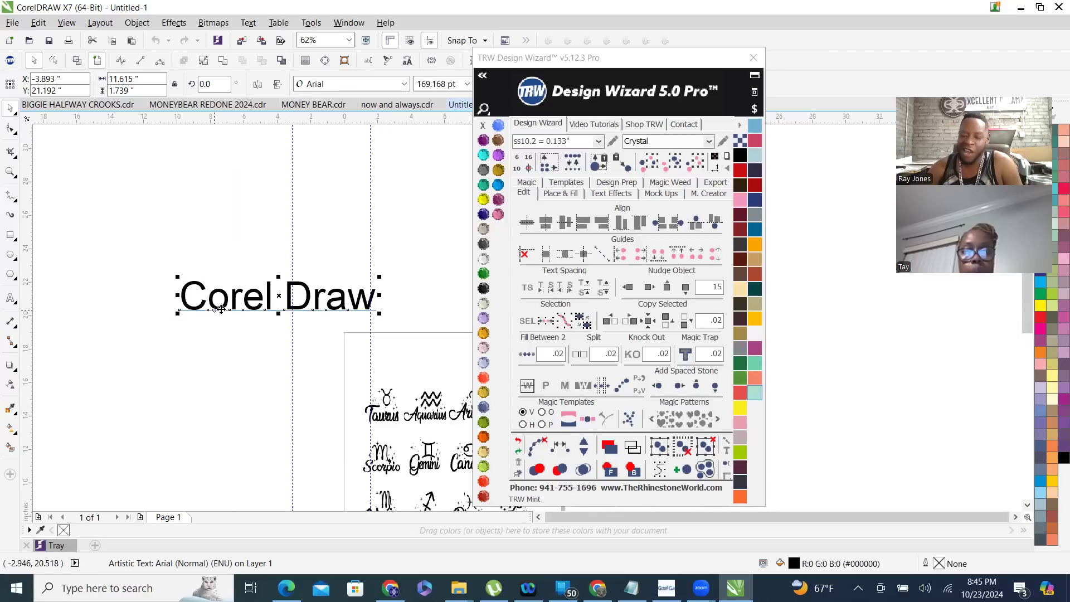
scroll(215, 323, up, 4)
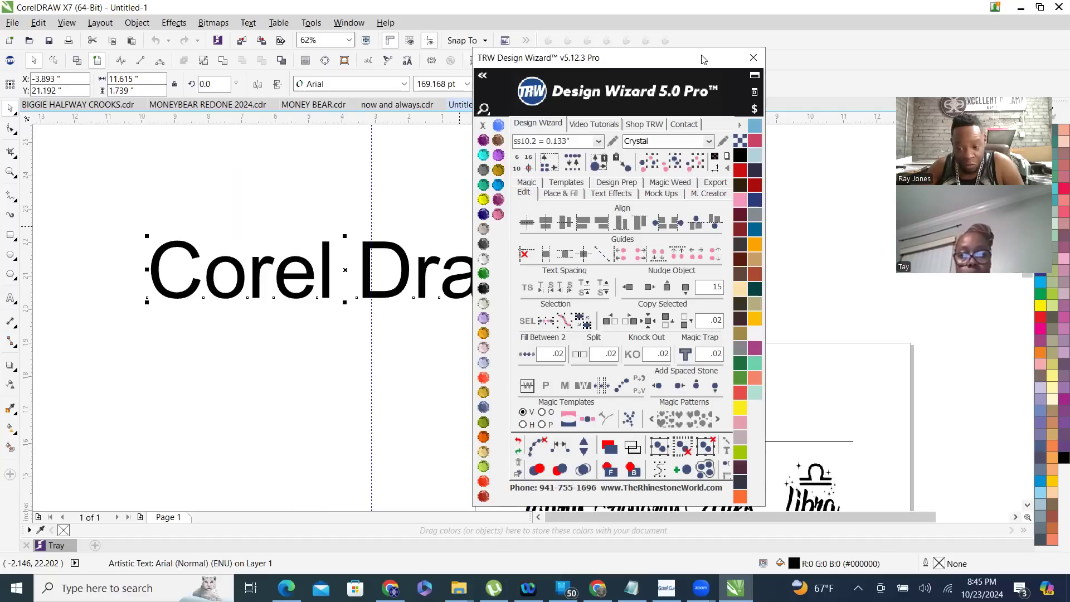
drag(703, 59, 831, 65)
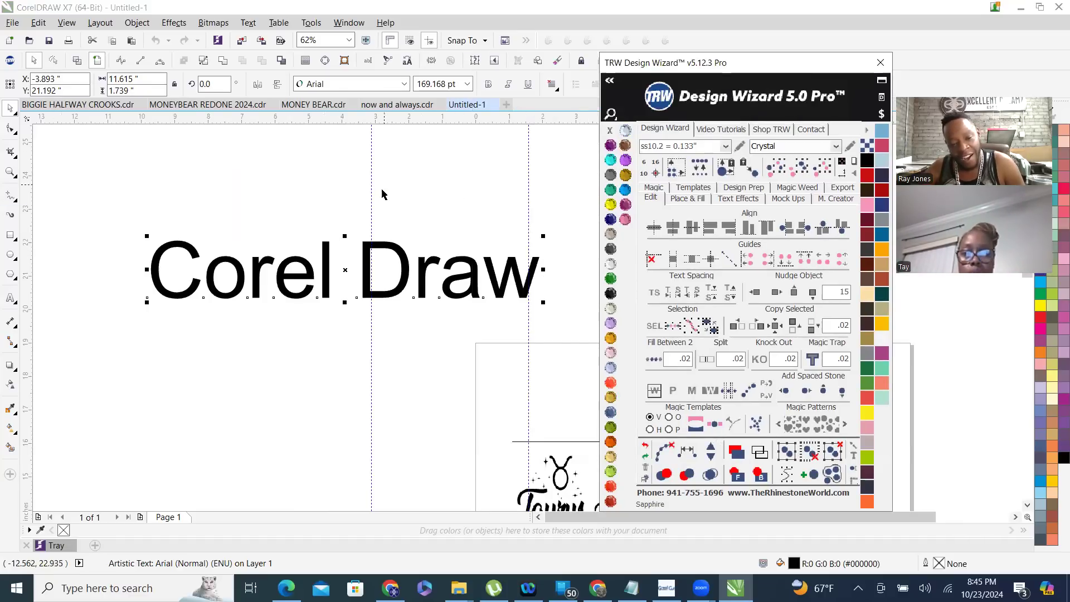
- Agree to report the TRW Design Wizard error and dismiss its dialog
scroll(397, 269, up, 2)
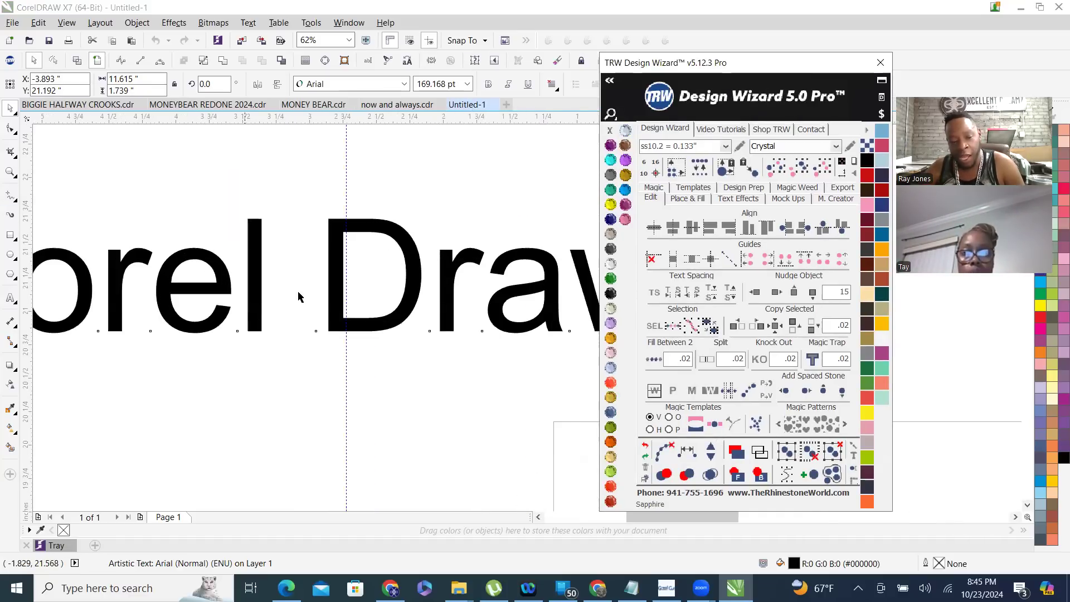
scroll(309, 276, up, 2)
scroll(304, 287, down, 4)
scroll(304, 287, down, 2)
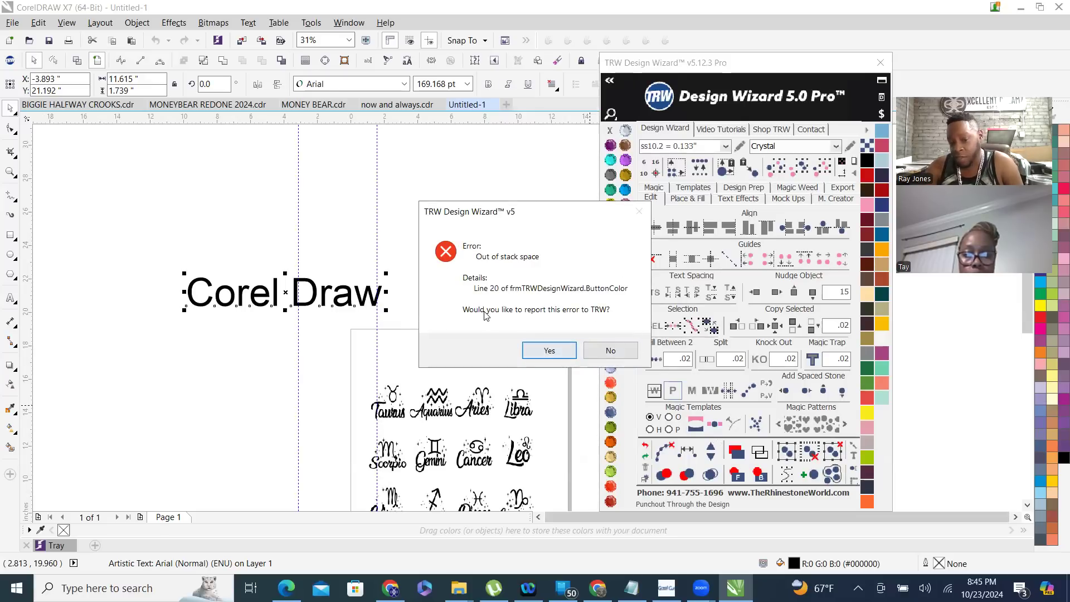
click(540, 346)
click(558, 351)
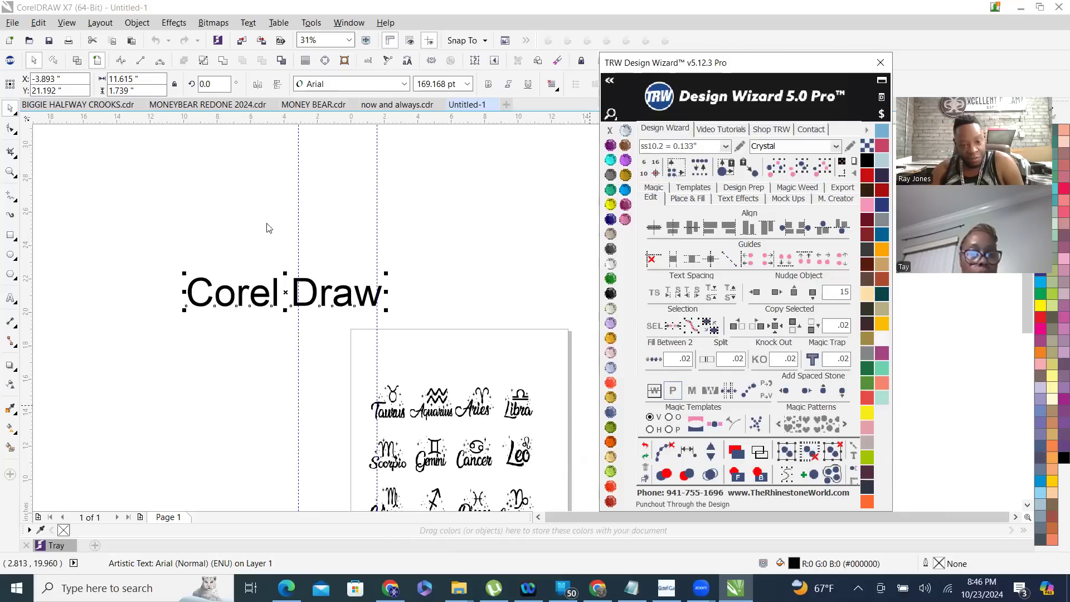
key(Return)
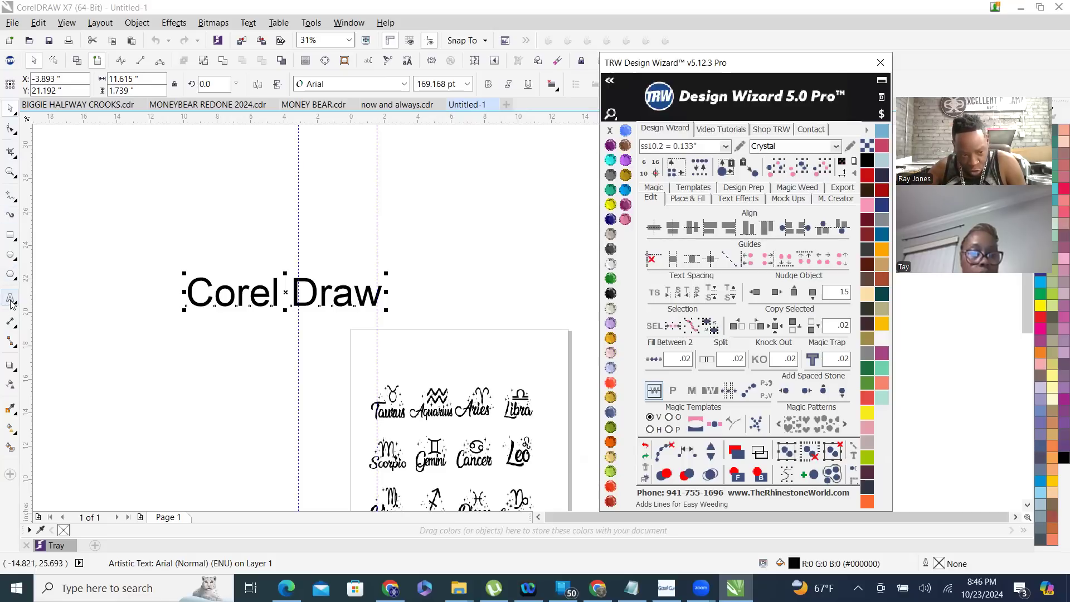
- Move the "Corel Draw" text onto the page, just above the row of zodiac signs
click(11, 322)
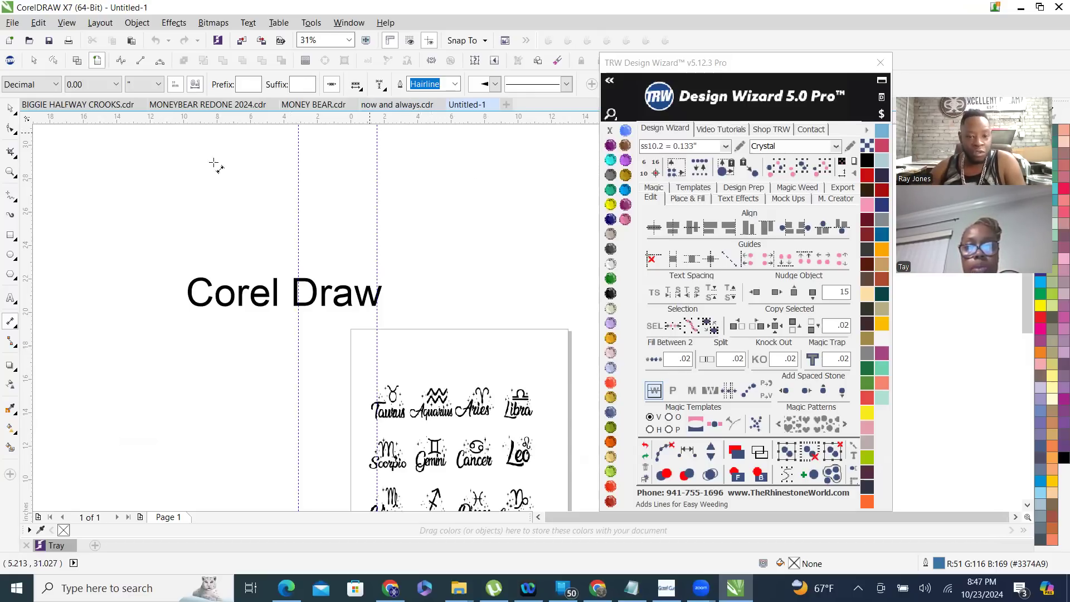
click(9, 111)
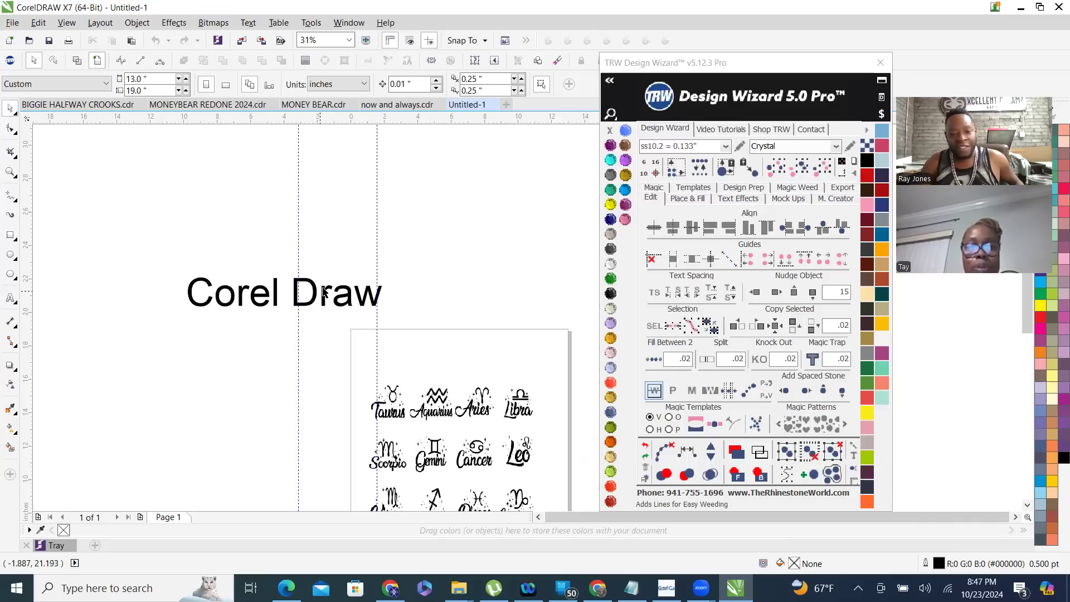
mouse_move(451, 323)
mouse_down()
mouse_move(490, 336)
mouse_move(465, 343)
mouse_move(495, 346)
mouse_up()
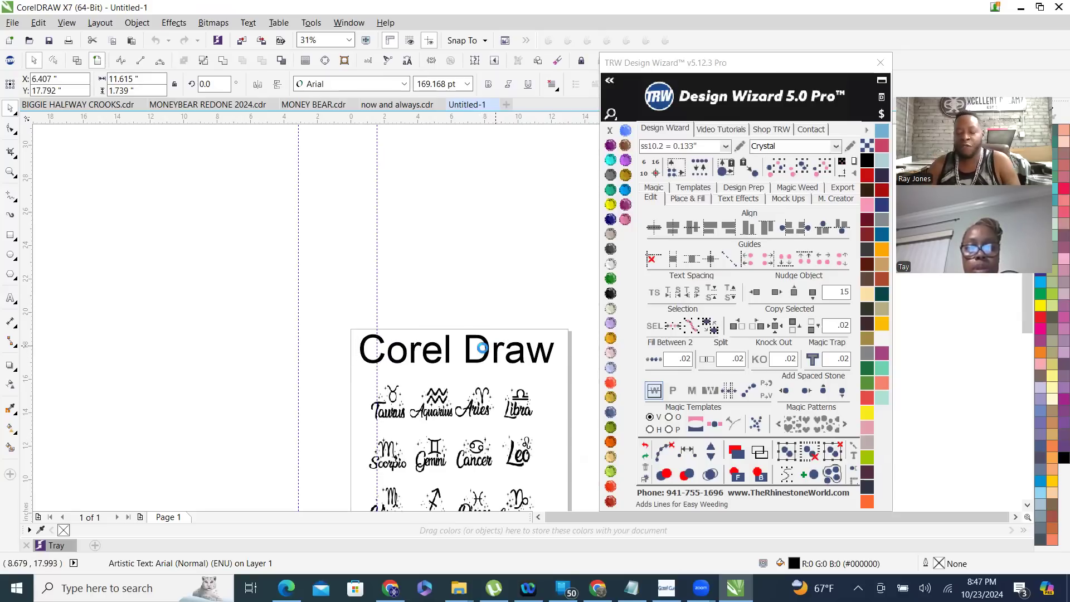
scroll(507, 379, up, 2)
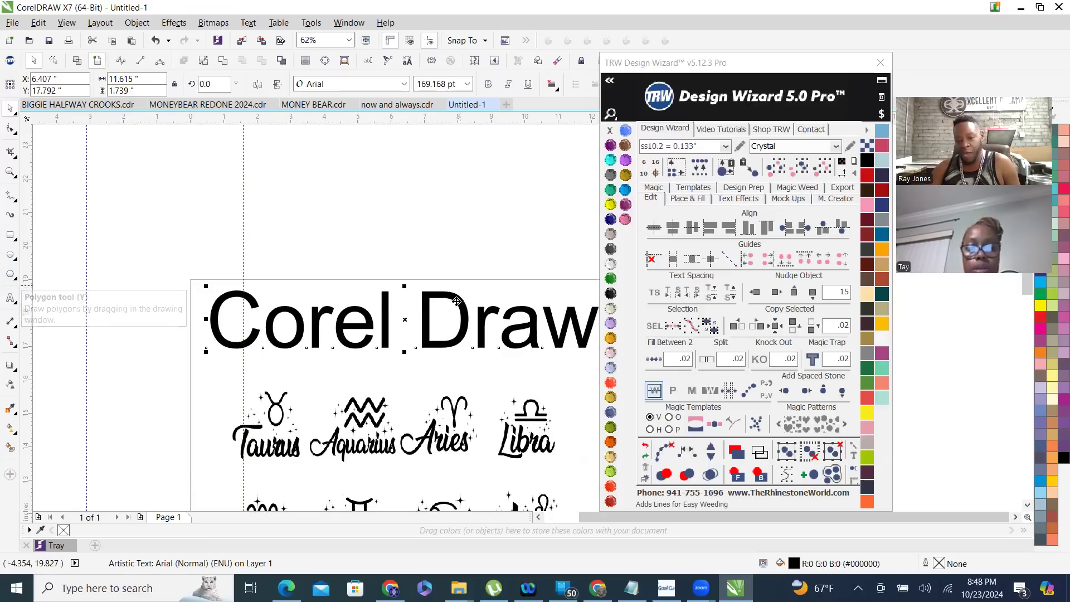
- Expand the wizard's font options, try Academy Engraved LET and AdLib WGL4 BT, and set the "Corel Draw" text in Aesthetic Monoline
click(610, 83)
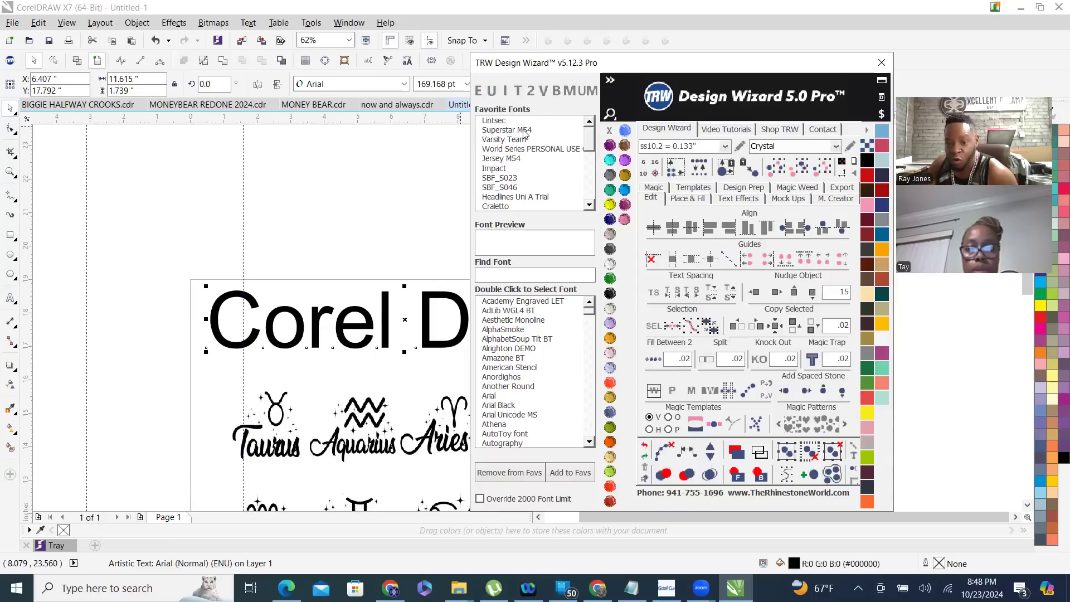
double_click(528, 302)
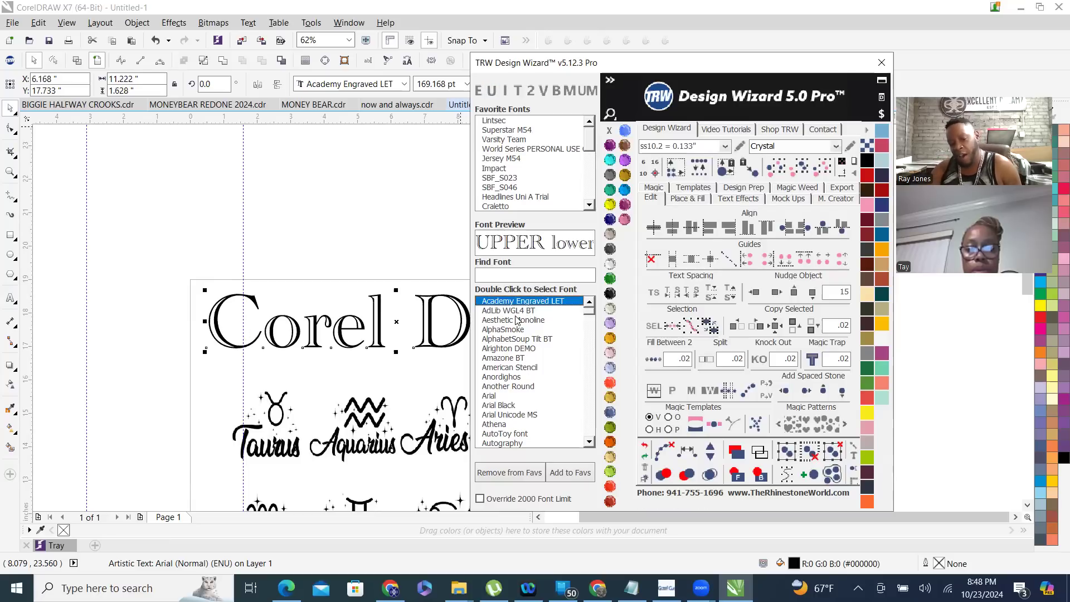
double_click(524, 311)
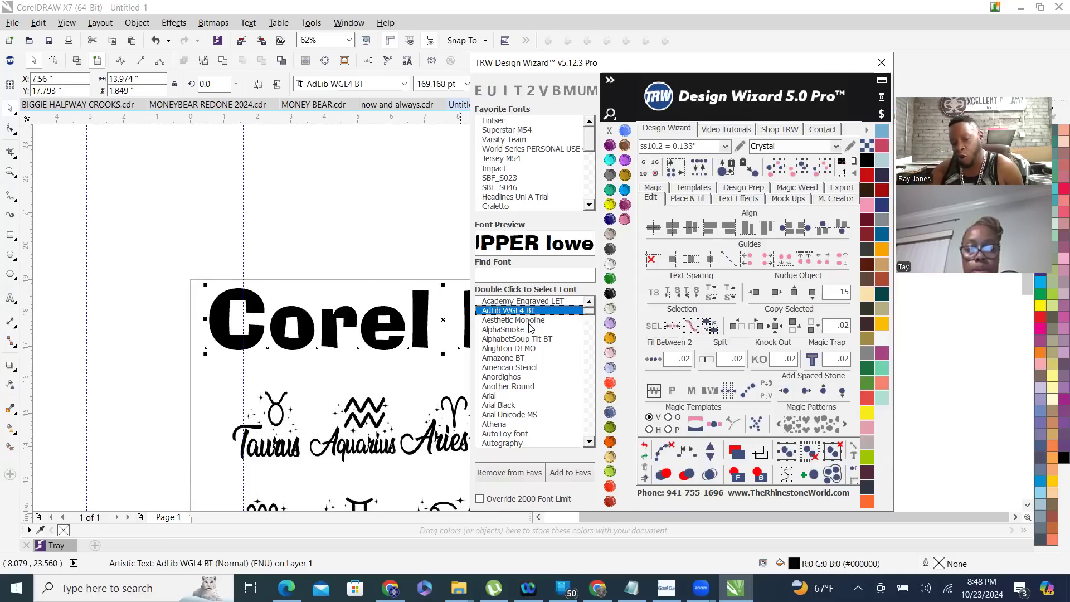
double_click(513, 320)
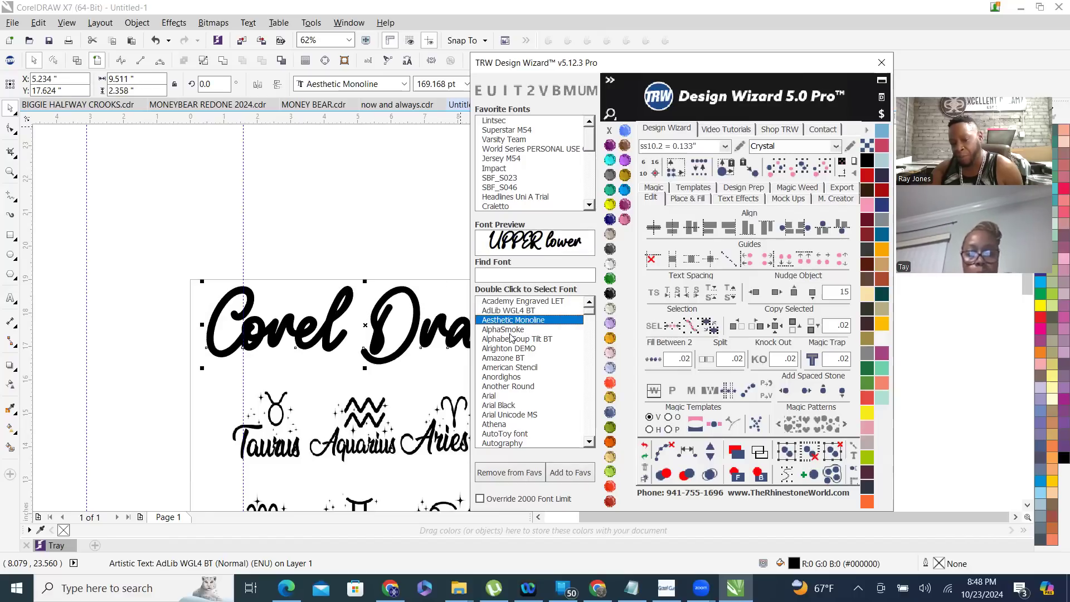
- Look through the wizard's favorite fonts to the end of the list and examine the restyled "Corel Draw" text
scroll(152, 277, down, 2)
scroll(234, 279, up, 2)
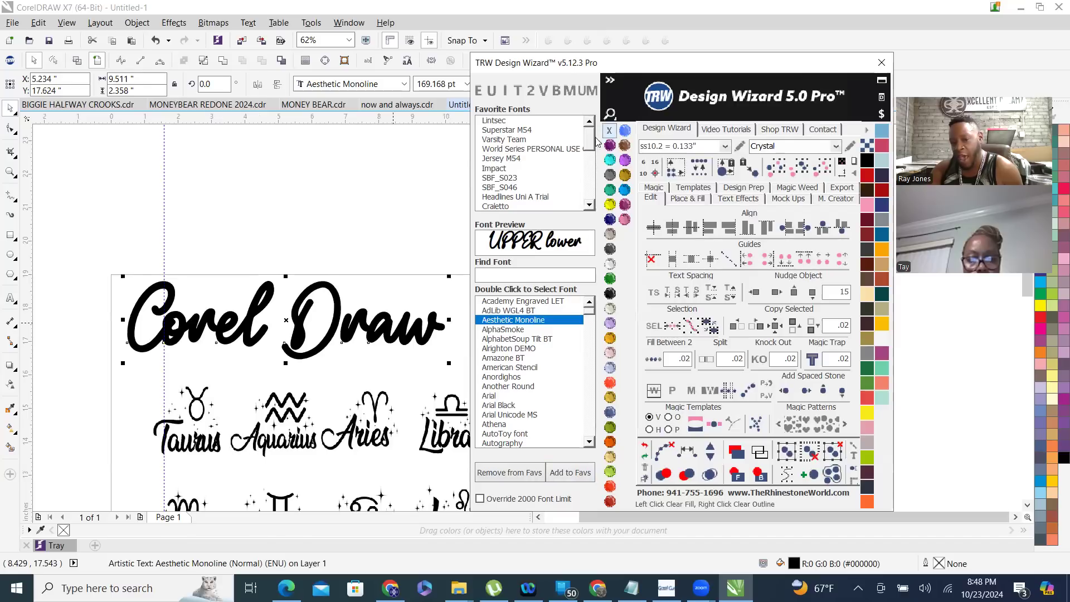
drag(587, 137, 589, 196)
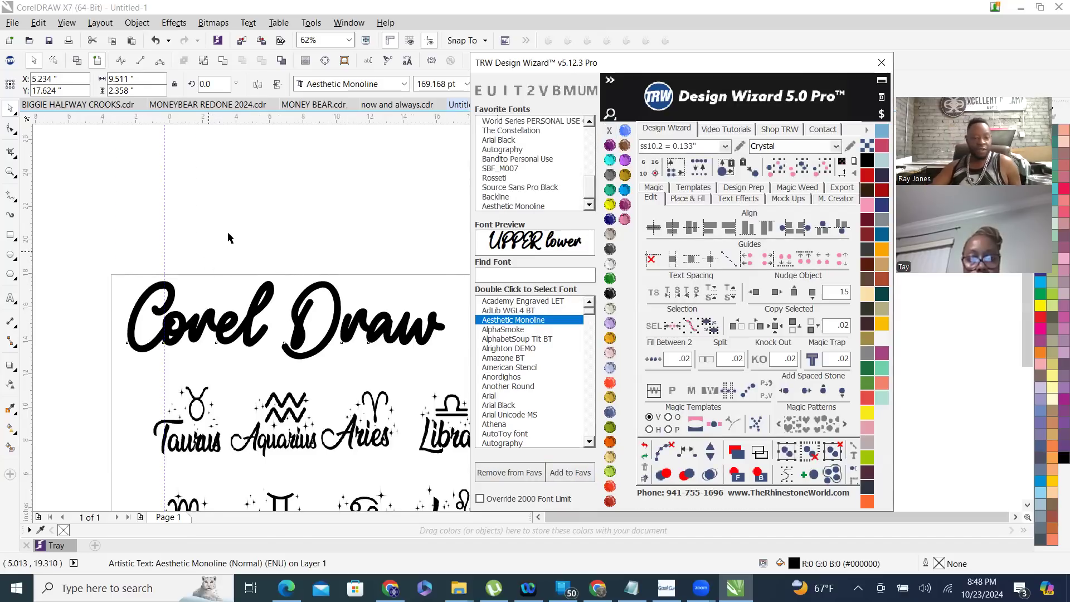
scroll(227, 233, down, 2)
scroll(189, 256, up, 2)
scroll(130, 309, up, 2)
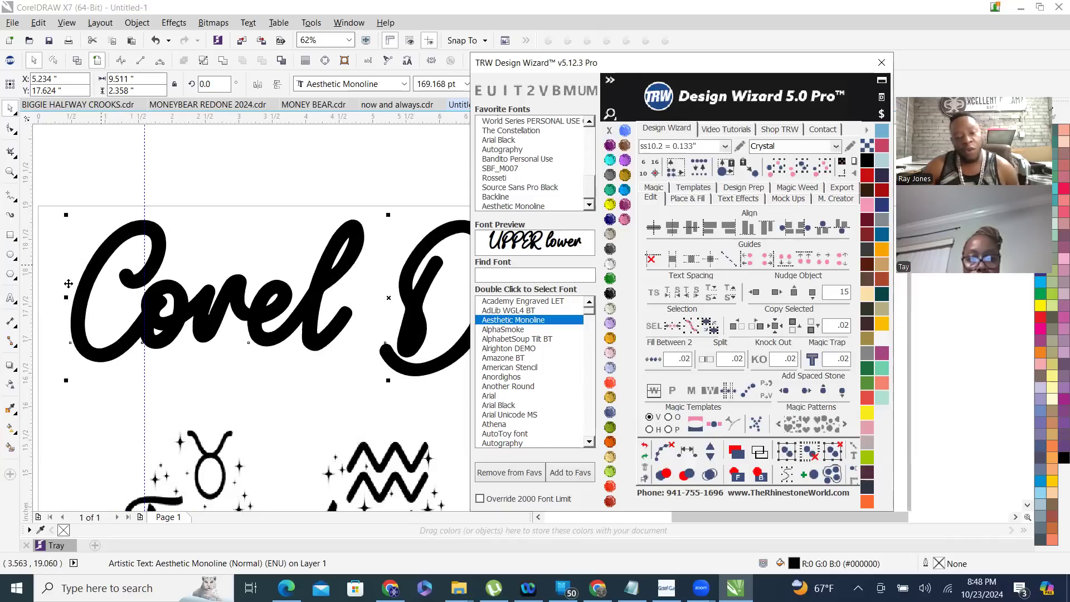
scroll(180, 280, down, 2)
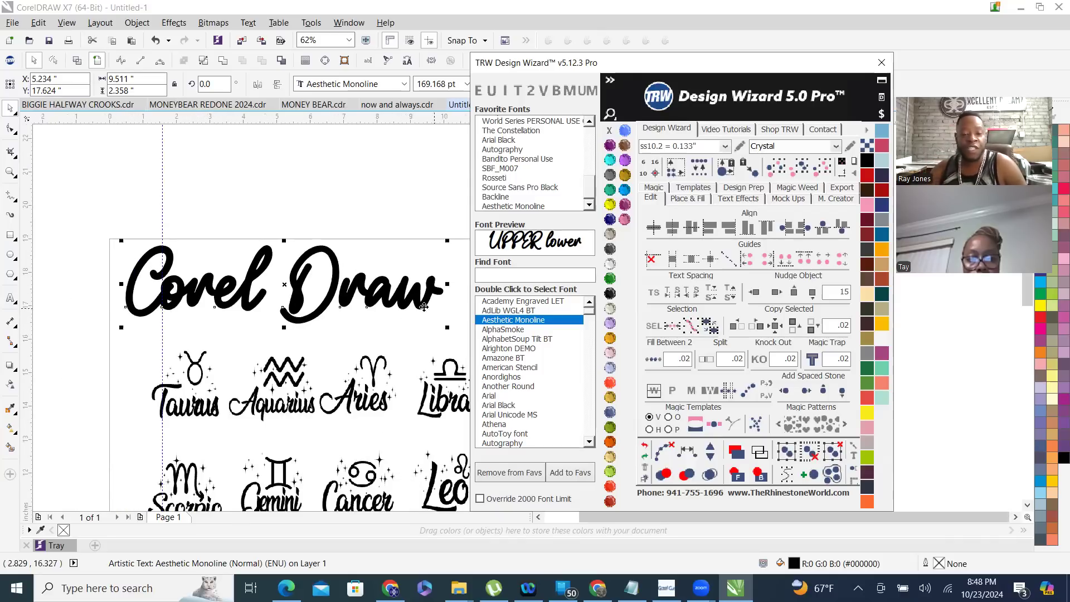
- Switch the drawing to wireframe view and inspect the outlines of the "Corel Draw" lettering
click(77, 60)
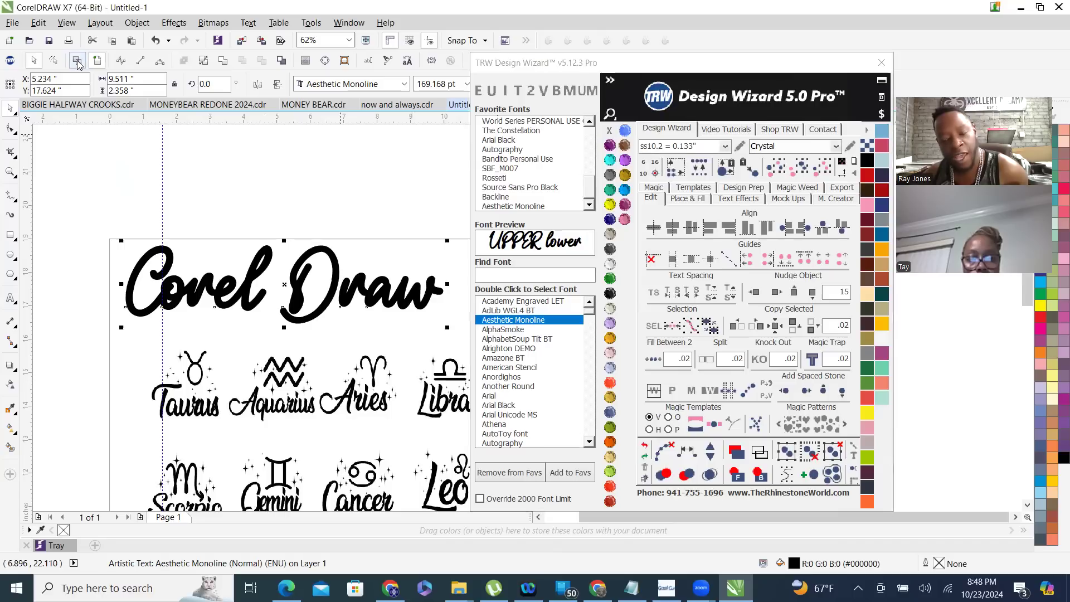
scroll(385, 280, up, 2)
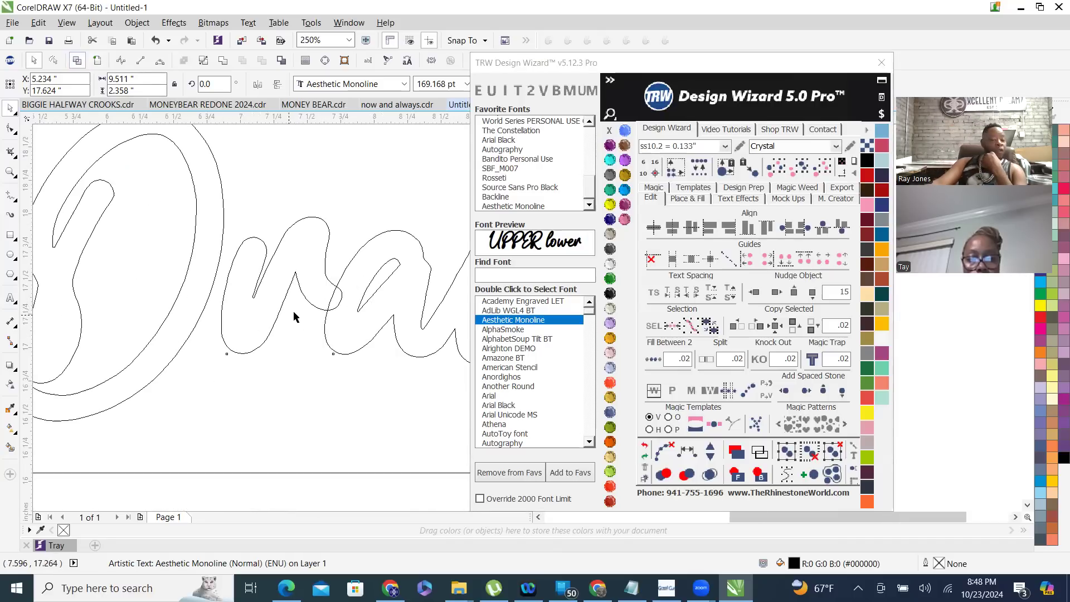
scroll(295, 312, down, 2)
scroll(360, 317, down, 2)
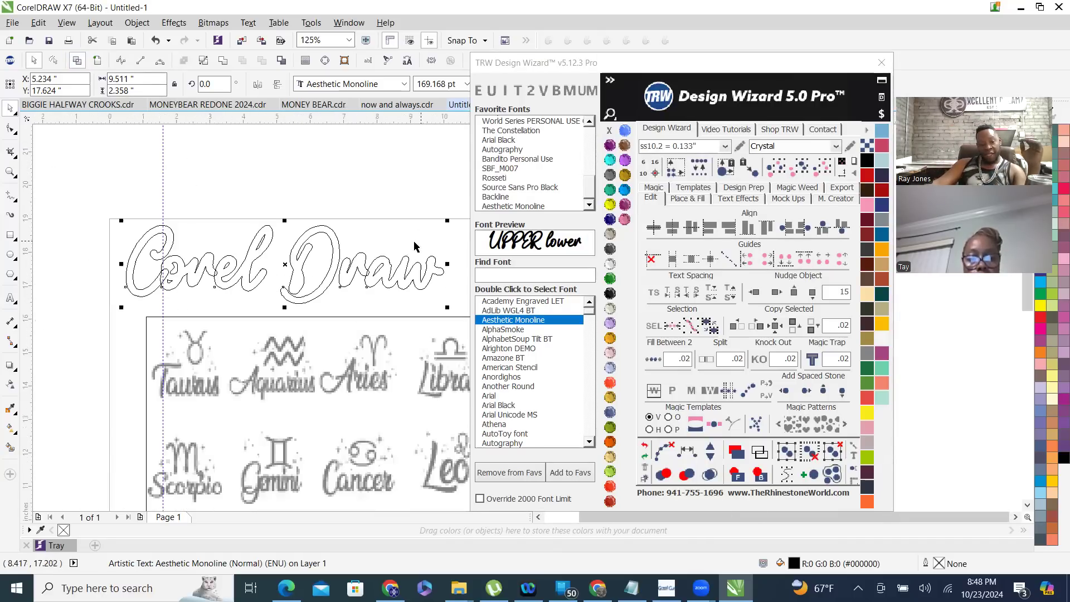
- Inspect the overlapping outlines of the "Corel Draw" letters in wireframe and switch the drawing back to enhanced view
scroll(137, 303, up, 1)
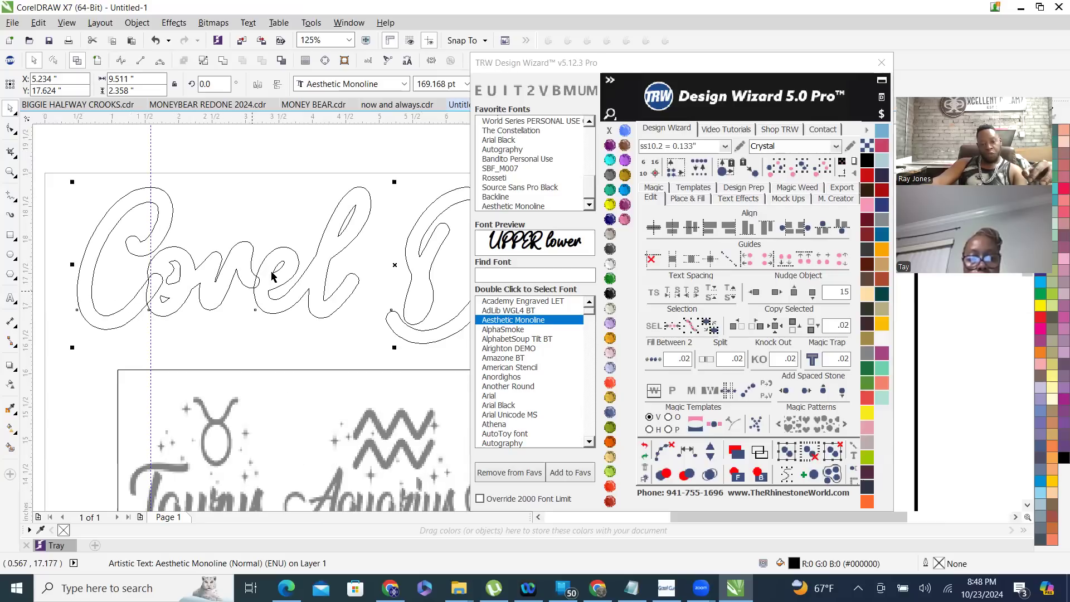
scroll(184, 277, down, 1)
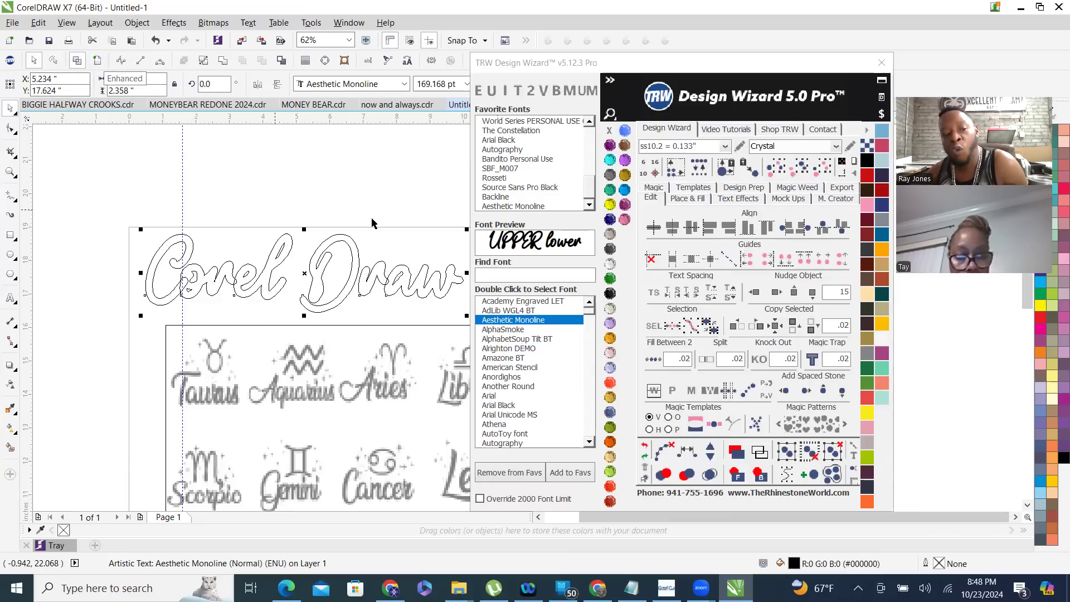
scroll(423, 233, up, 1)
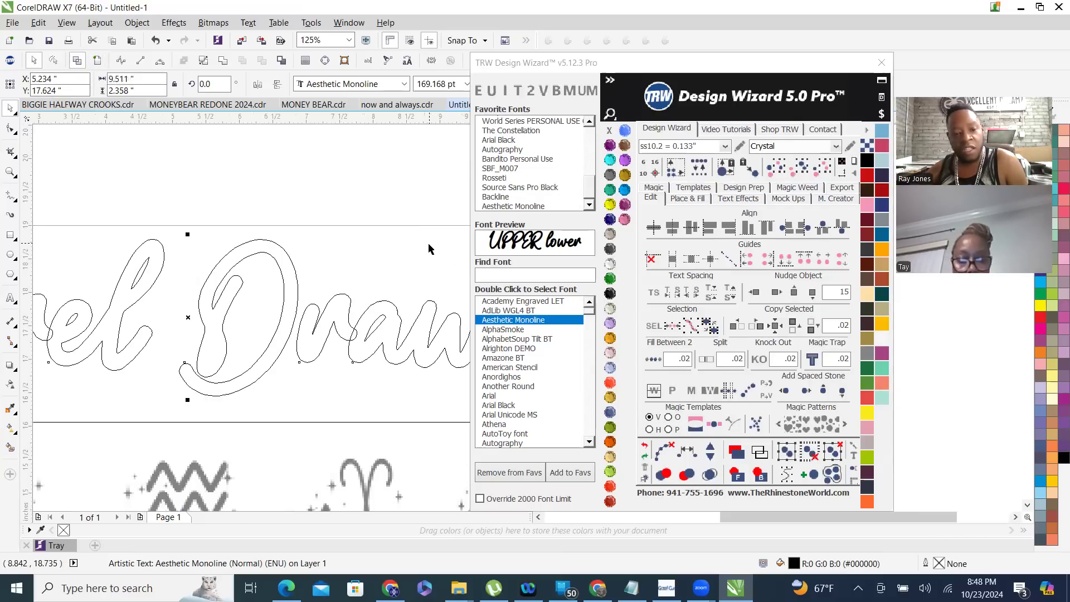
scroll(431, 243, down, 1)
scroll(339, 277, up, 1)
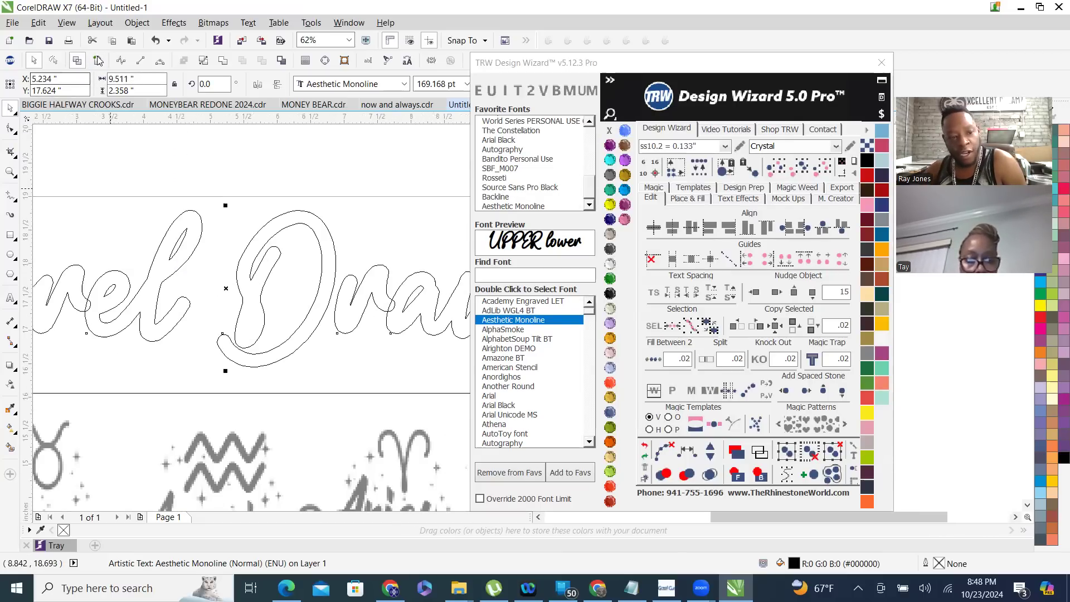
click(97, 61)
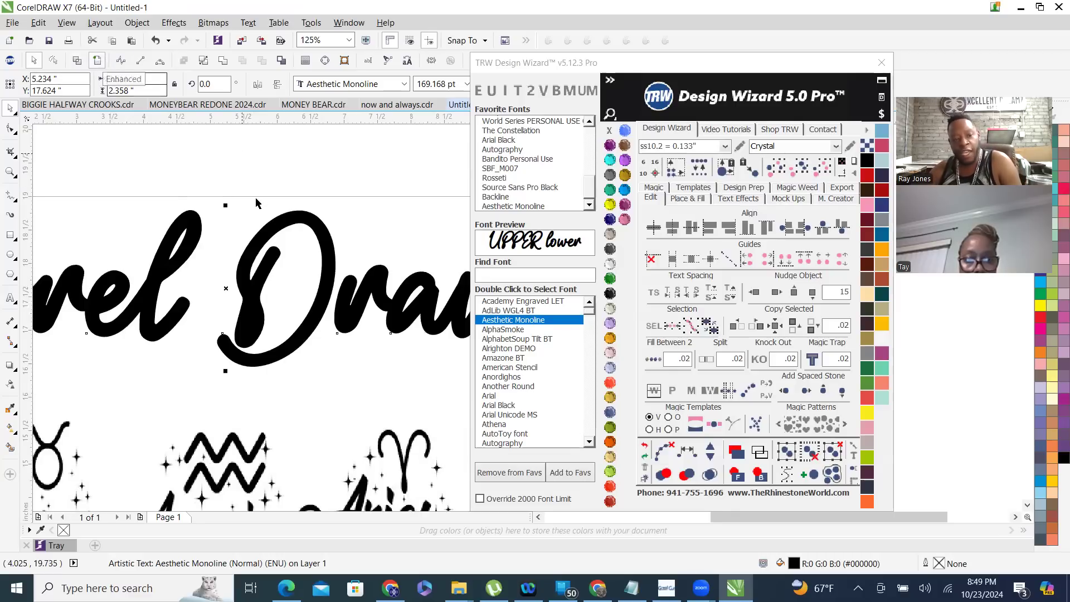
scroll(360, 287, down, 1)
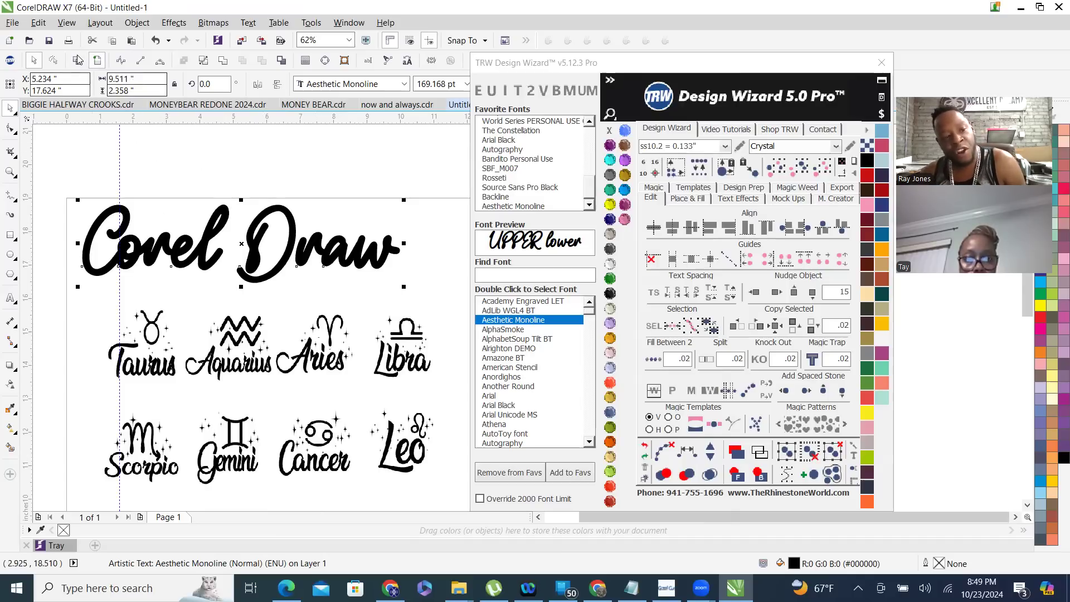
- Weld the "Corel Draw" text into a single curve in wireframe view and check where its letters join
key(shift+F9)
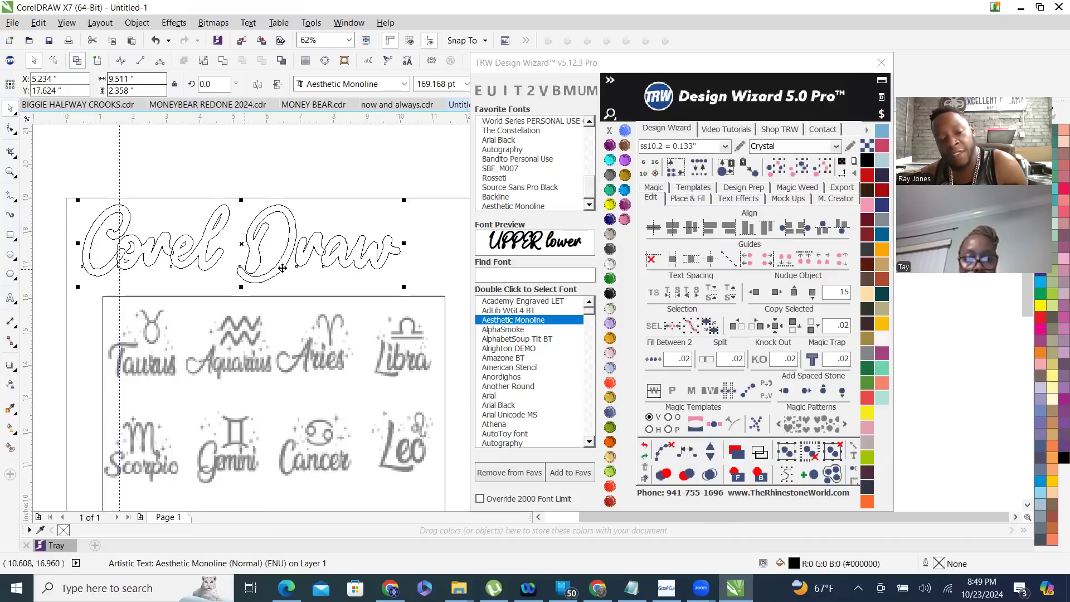
click(224, 61)
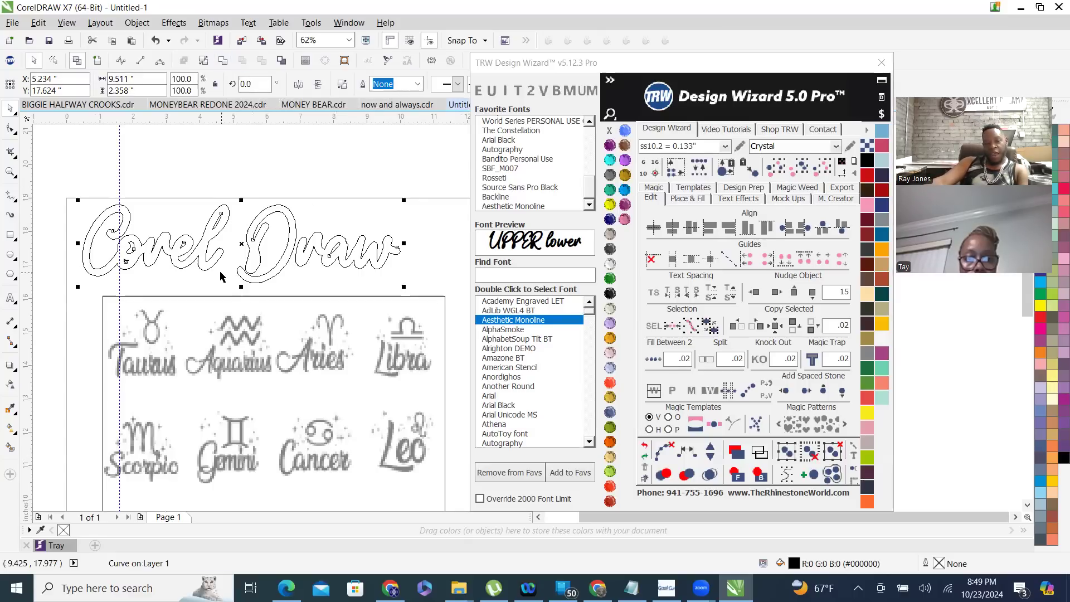
scroll(220, 276, up, 2)
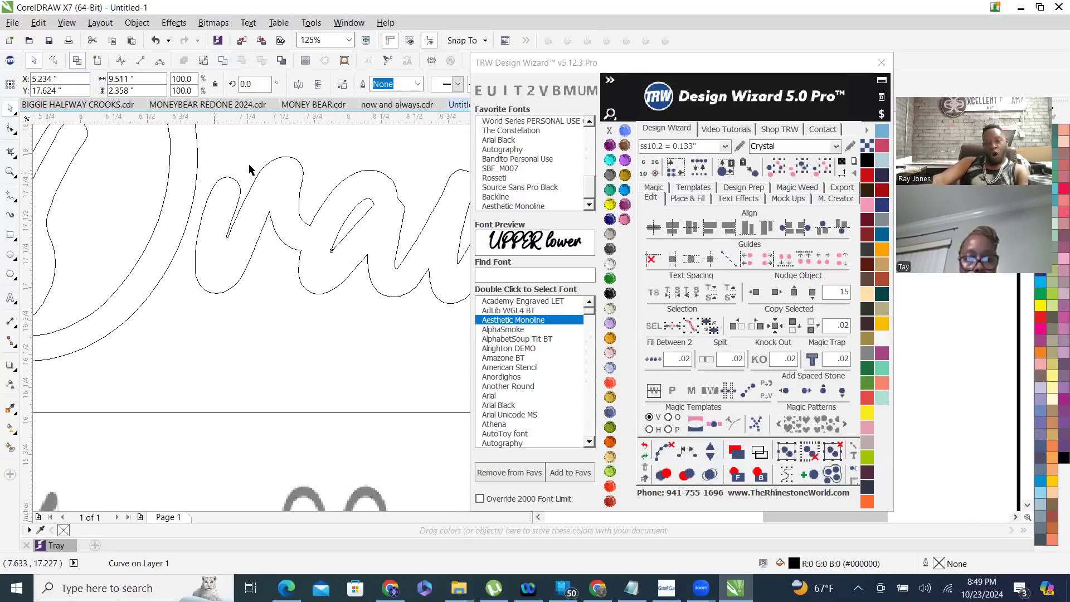
scroll(136, 266, down, 2)
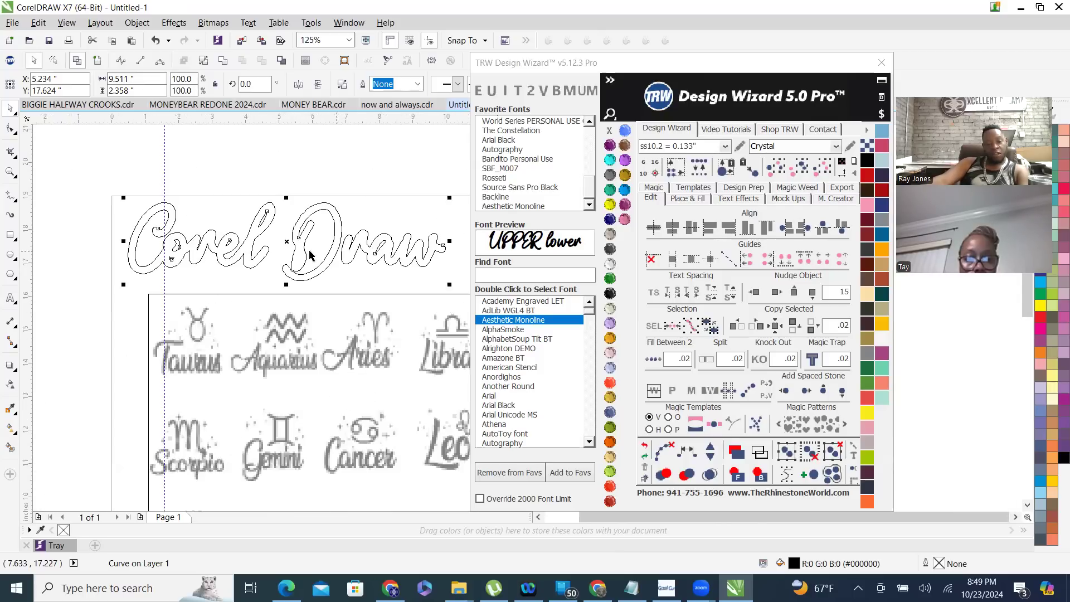
scroll(137, 266, up, 2)
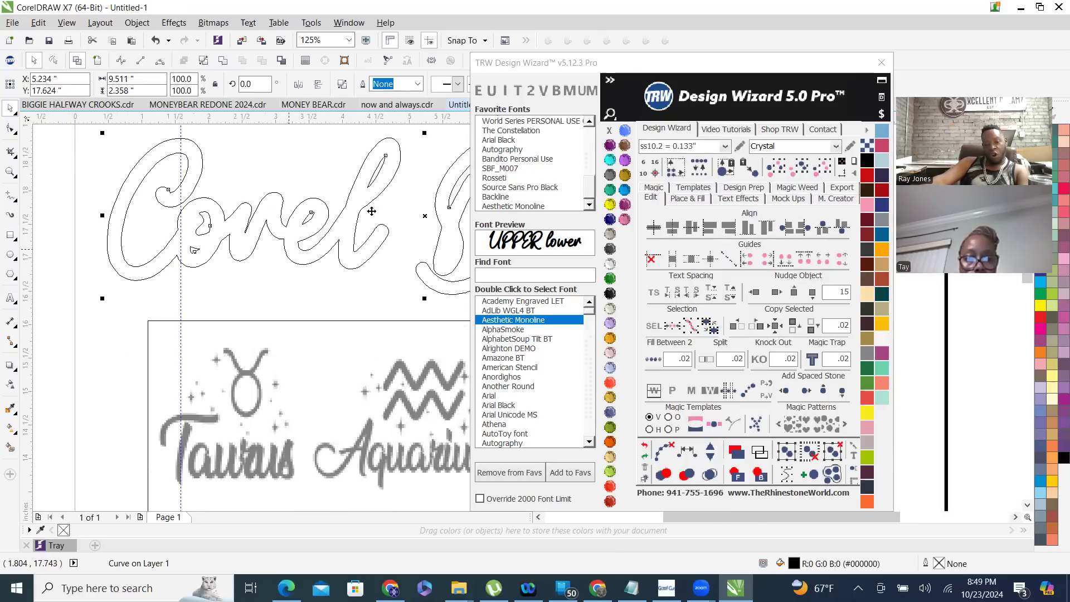
scroll(140, 255, down, 2)
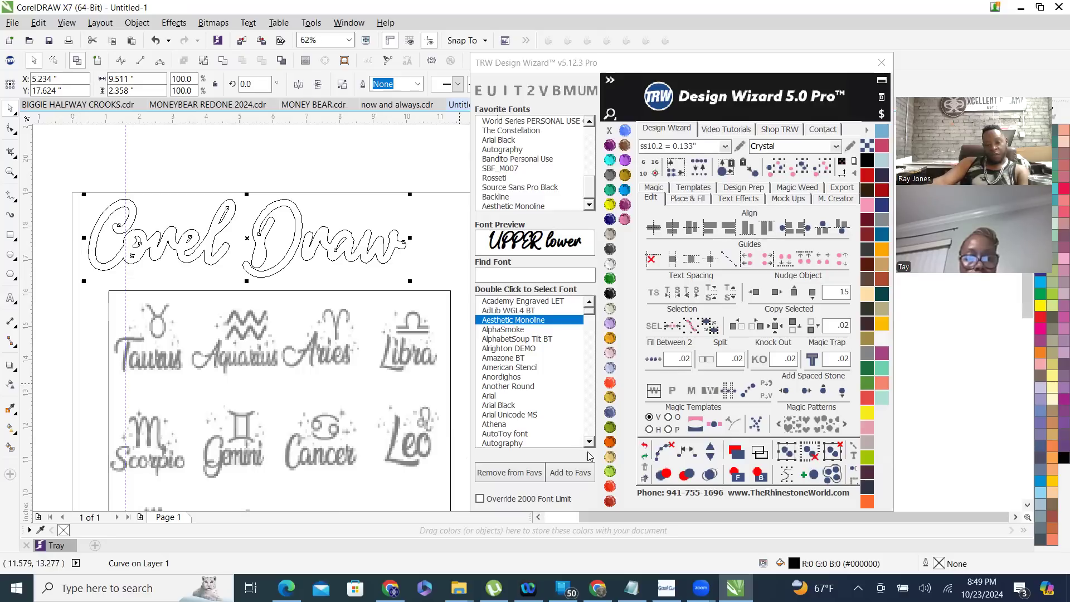
- Undo the weld on the "Corel Draw" lettering to compare the letter outlines, and redo it
key(ctrl+z)
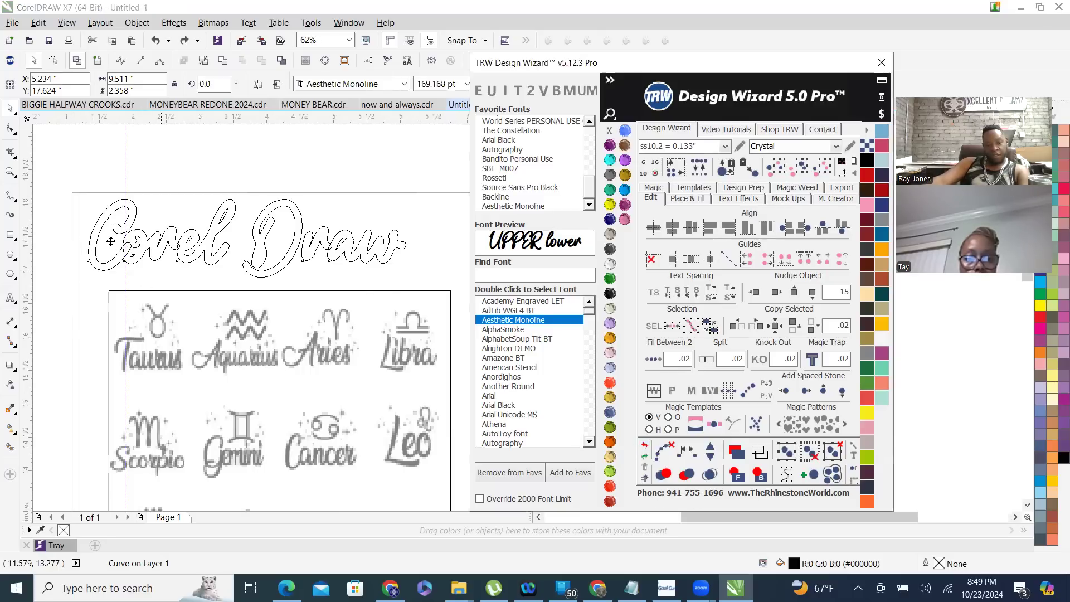
scroll(110, 240, up, 2)
scroll(99, 251, up, 2)
click(641, 456)
scroll(185, 206, down, 4)
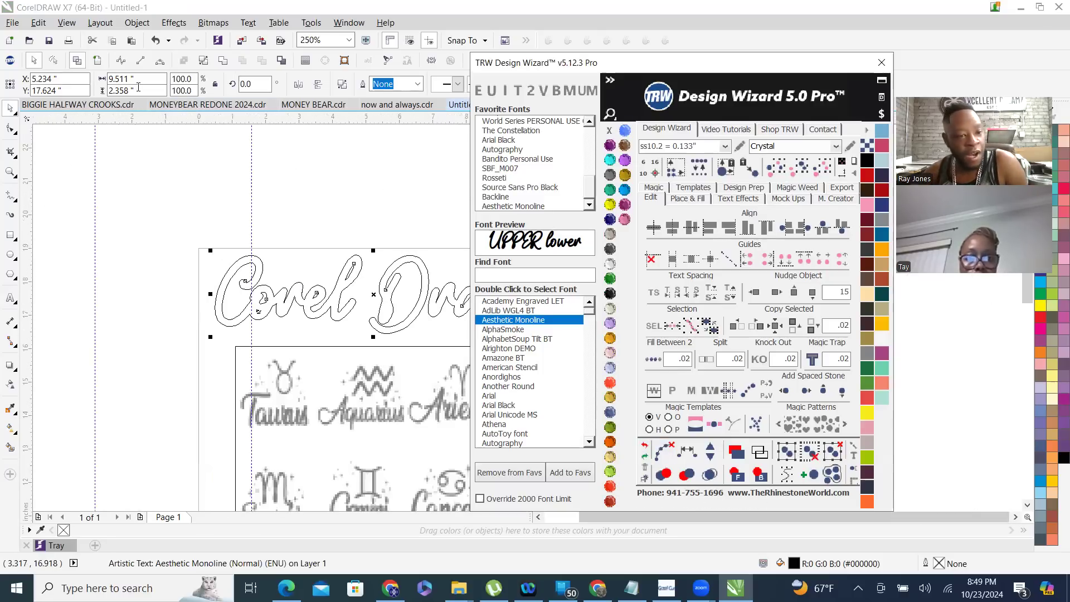
- Return the drawing to enhanced view and delete the "Corel Draw" lettering from the page
click(99, 62)
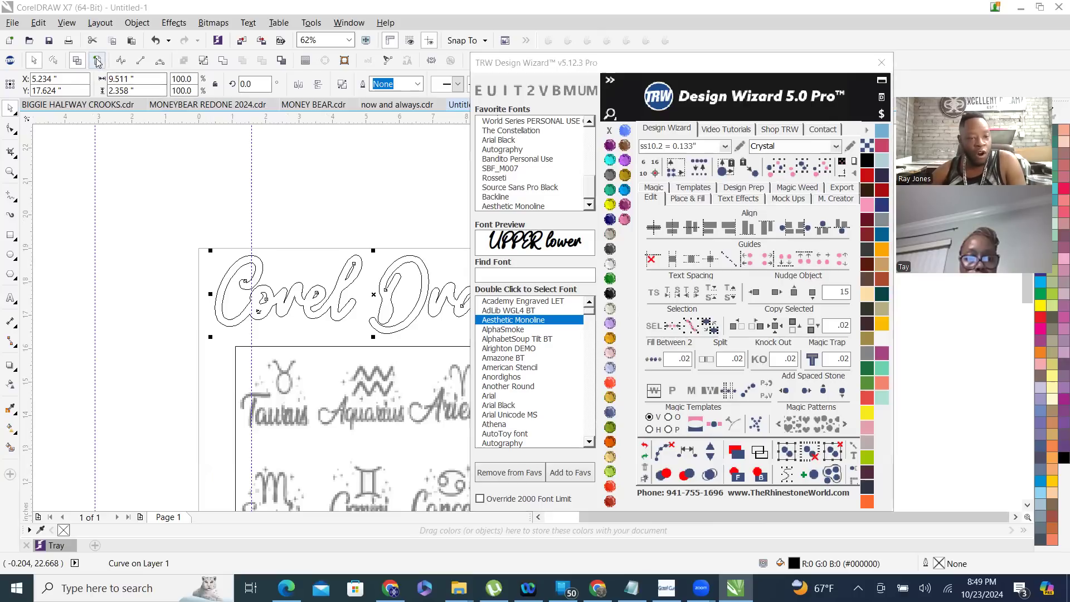
click(328, 223)
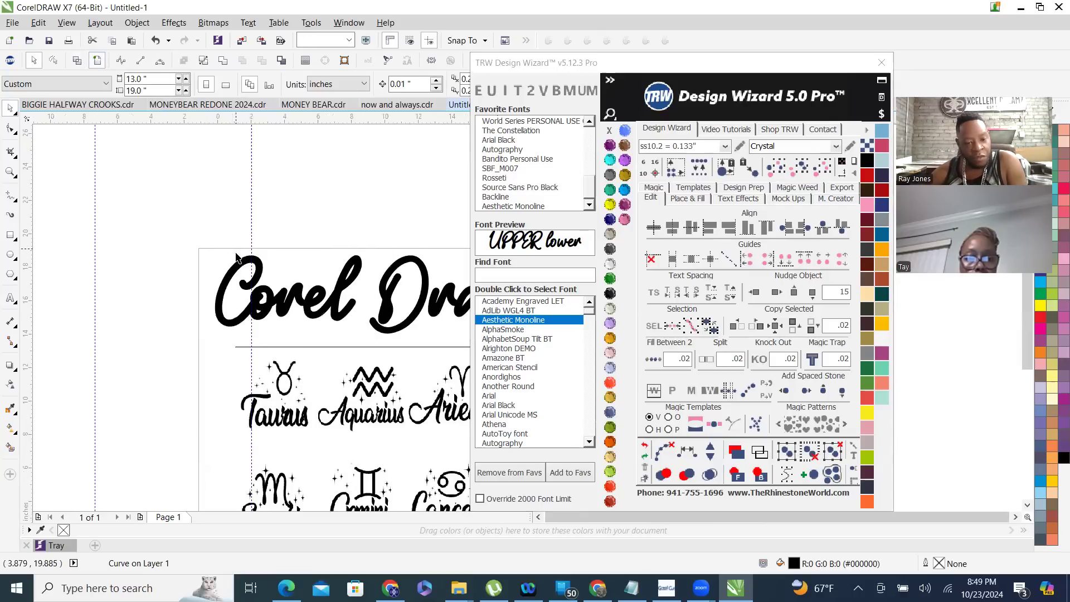
scroll(319, 210, down, 2)
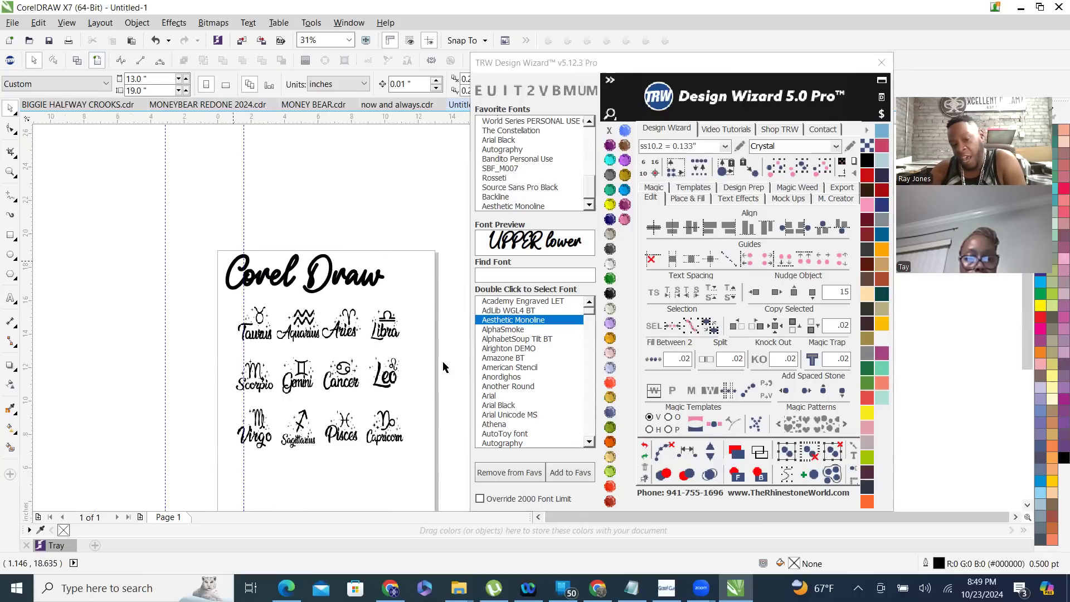
scroll(328, 279, up, 1)
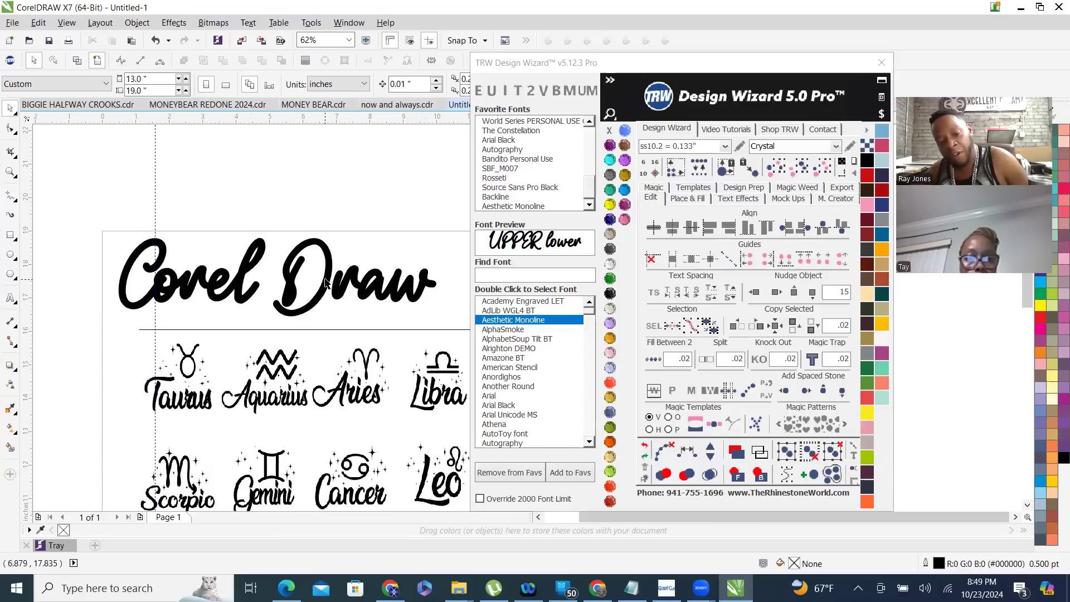
click(328, 280)
key(Delete)
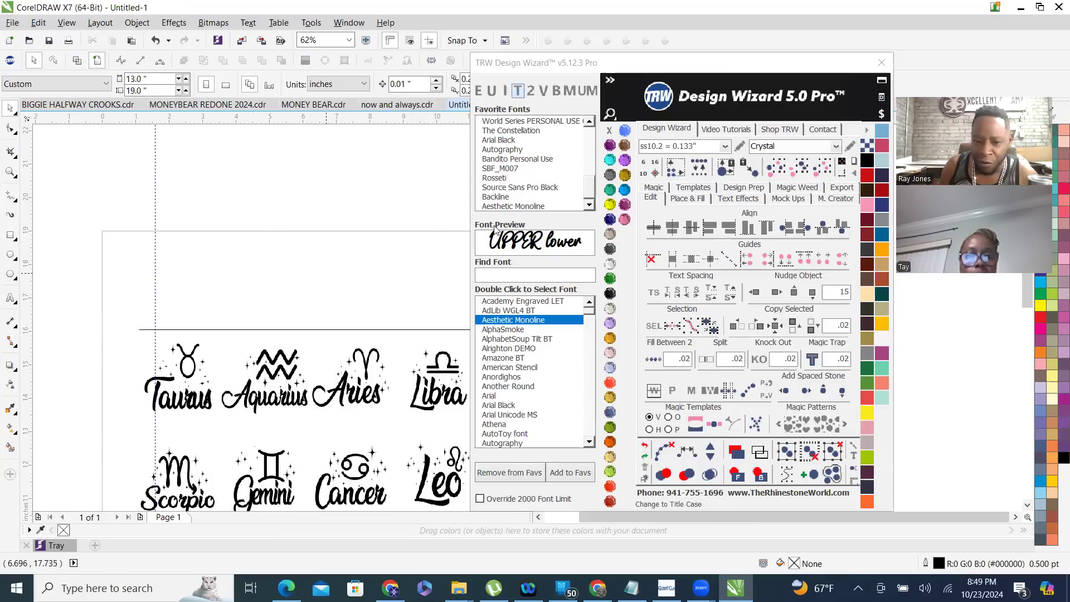
- Examine the zodiac signs bitmap up close around the Cancer symbol to check its edge quality at pixel level
scroll(254, 246, down, 2)
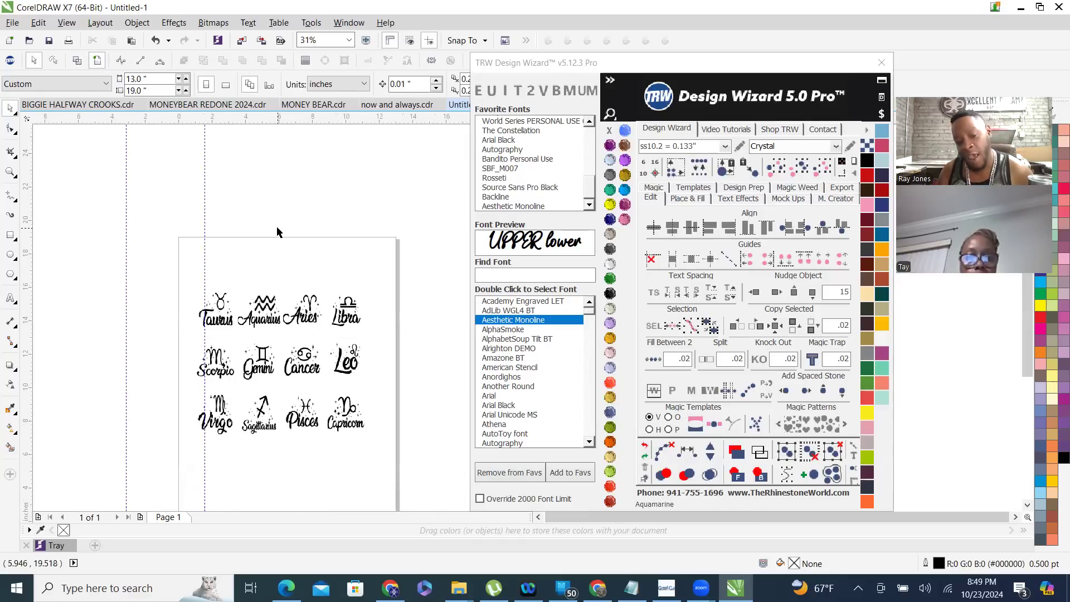
scroll(322, 370, up, 2)
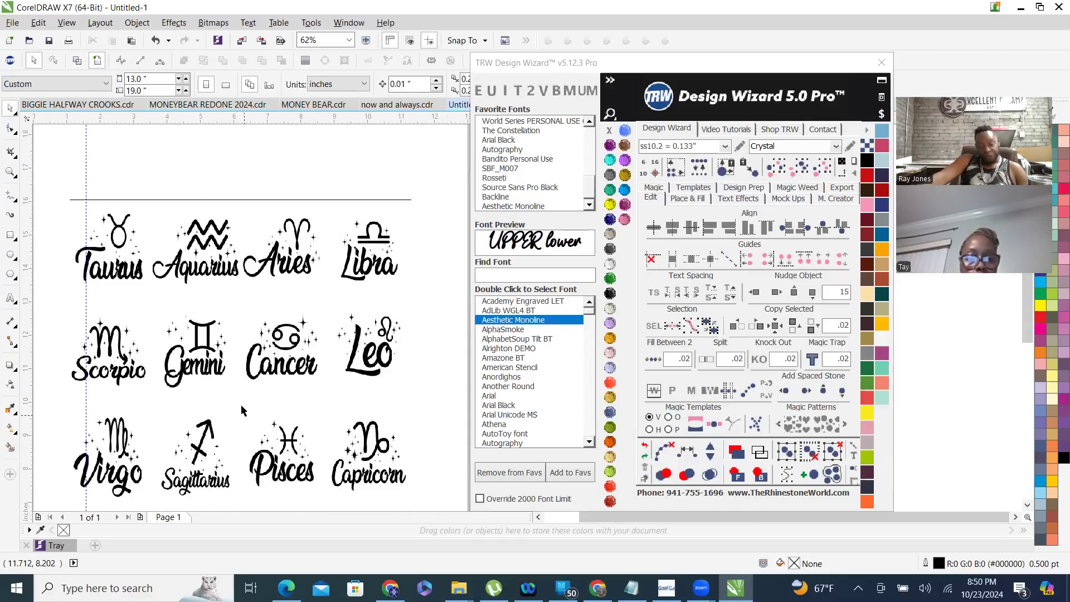
click(268, 342)
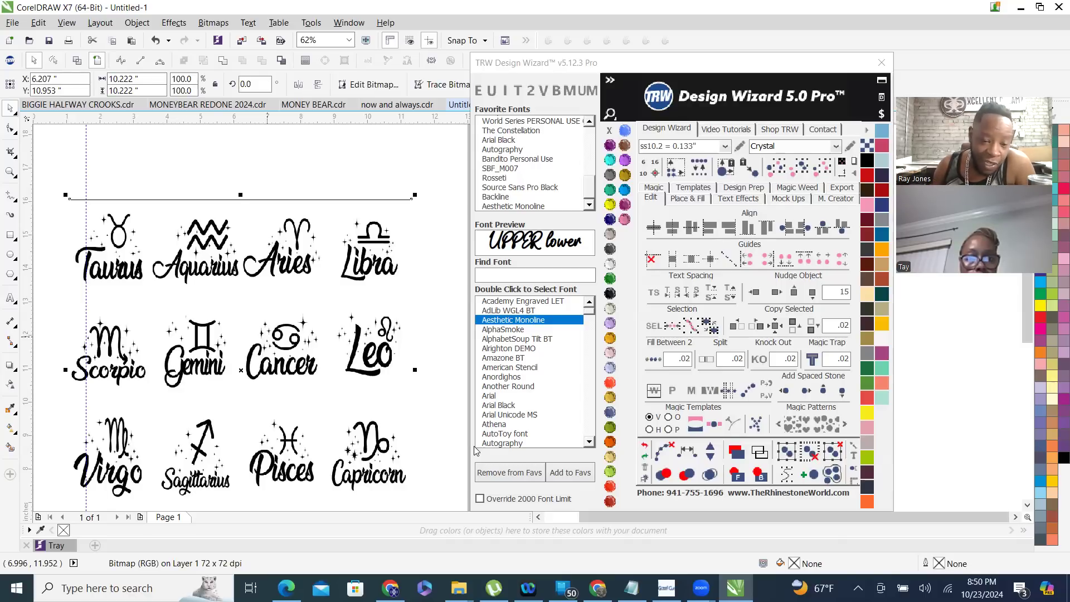
scroll(298, 343, up, 3)
scroll(129, 255, up, 1)
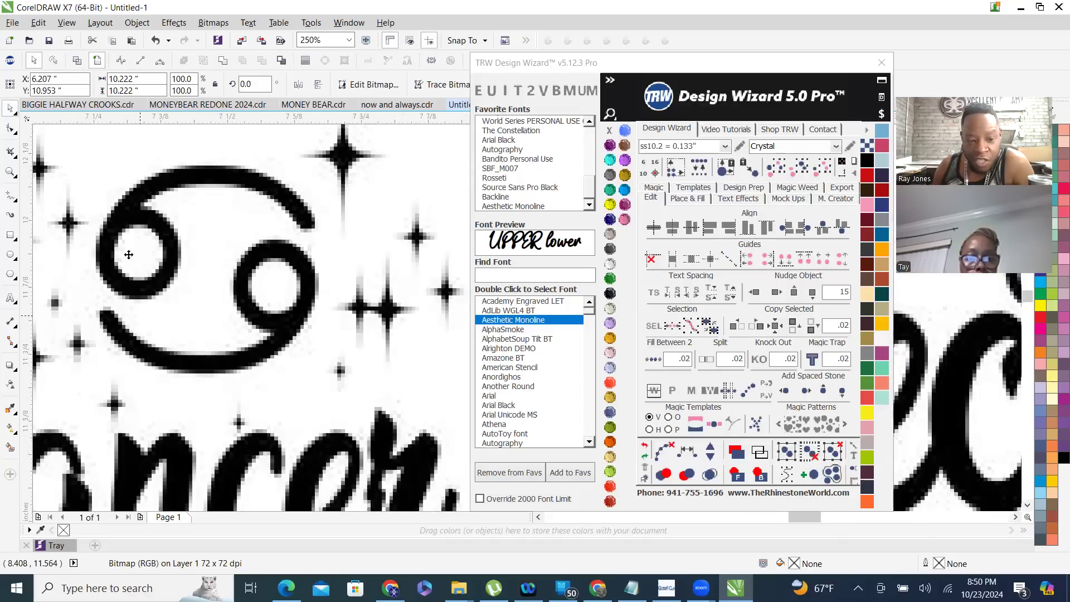
scroll(129, 255, up, 5)
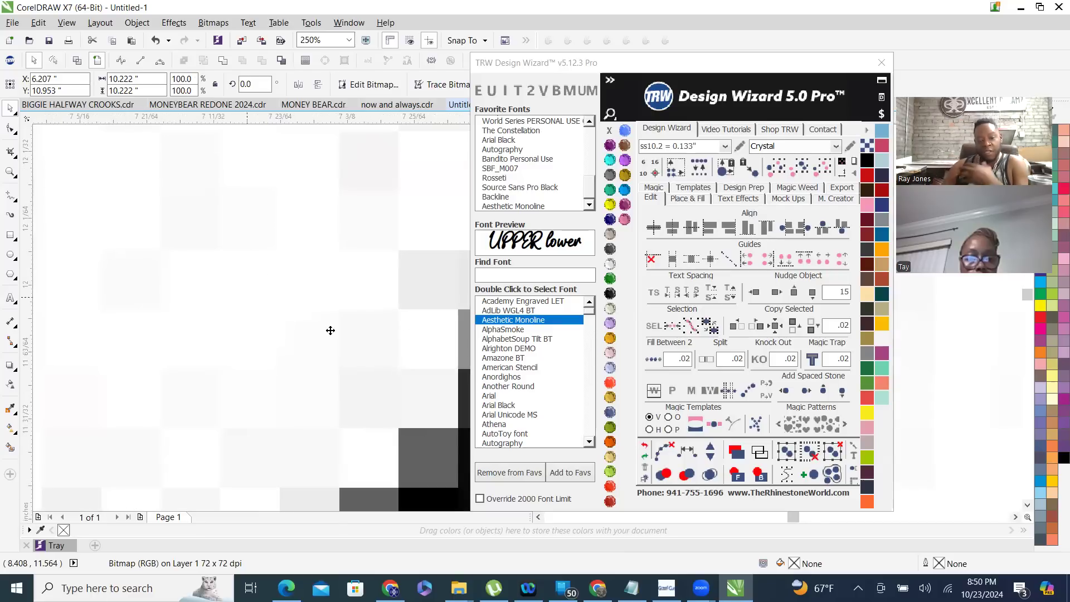
scroll(318, 290, down, 1)
scroll(301, 301, down, 1)
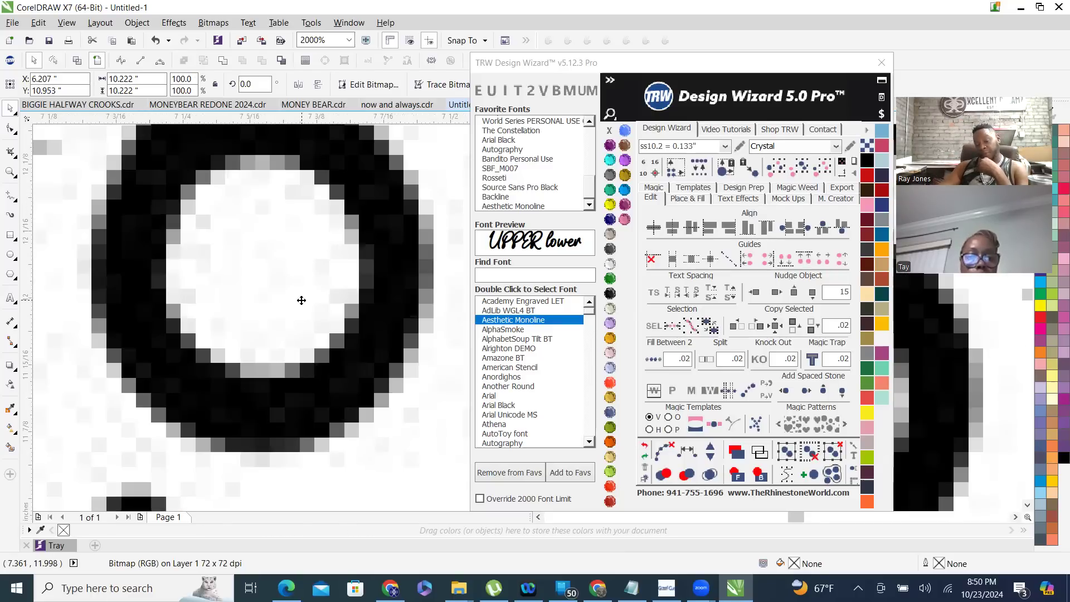
scroll(329, 313, down, 2)
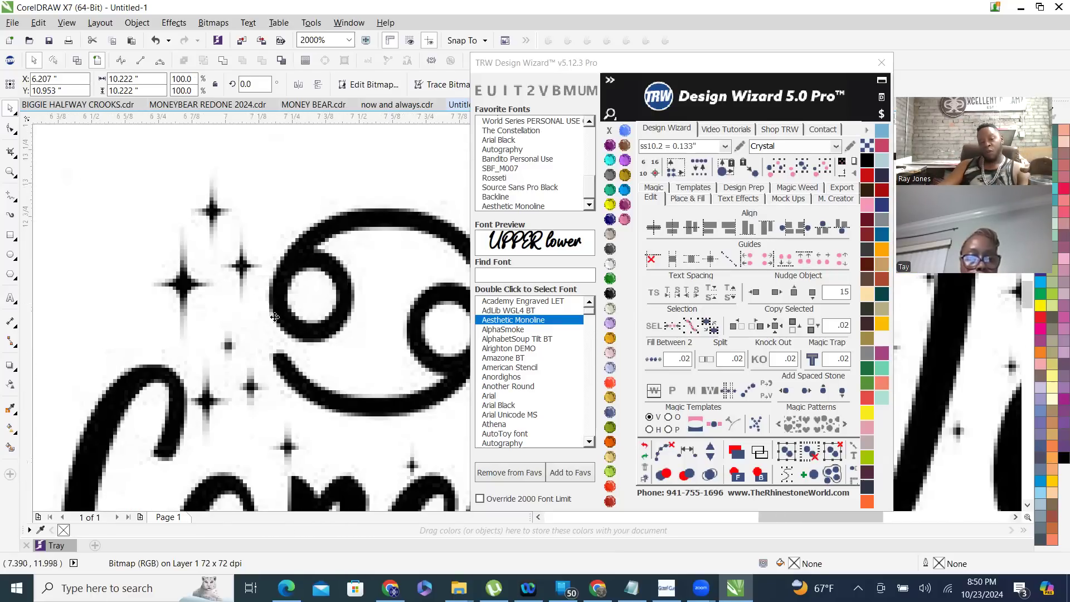
scroll(259, 370, down, 1)
scroll(288, 224, down, 1)
scroll(288, 224, down, 1)
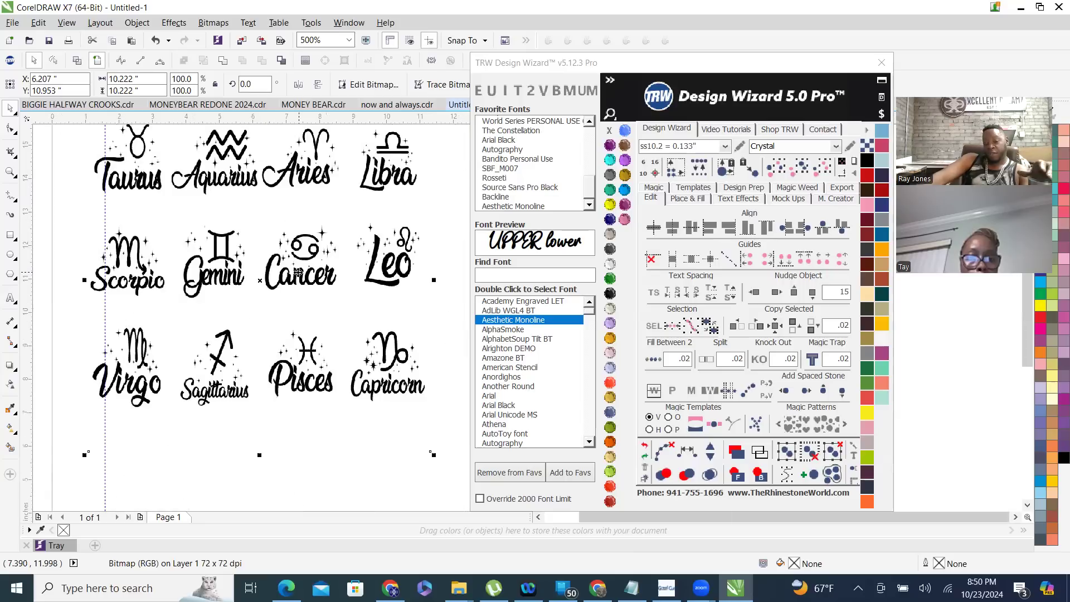
scroll(419, 203, down, 1)
click(418, 199)
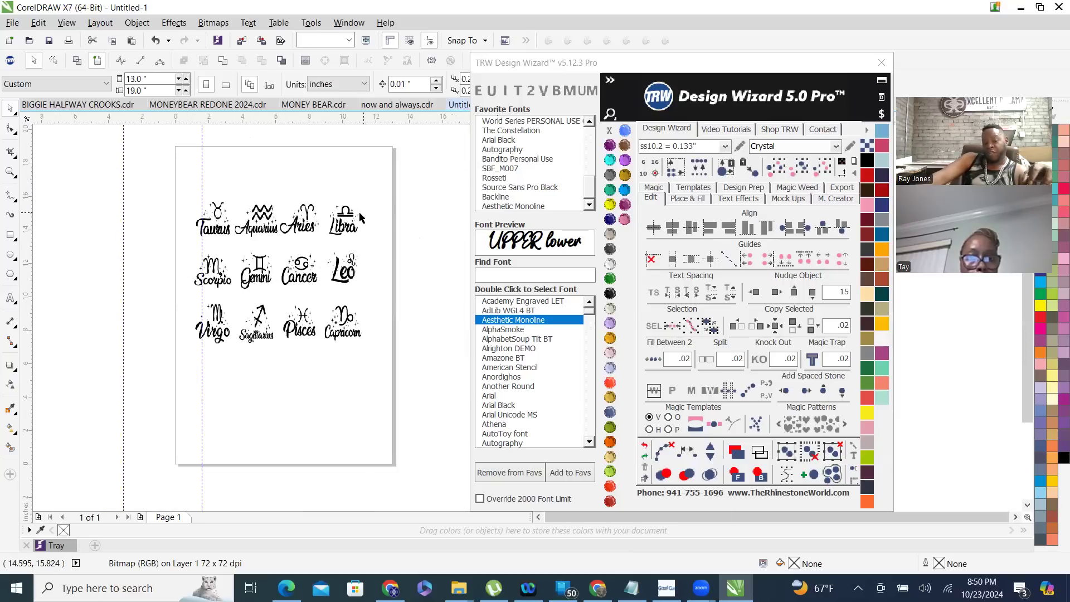
- Start an Outline Trace of the zodiac signs bitmap using the Clipart image type
scroll(315, 226, up, 1)
scroll(315, 226, up, 1)
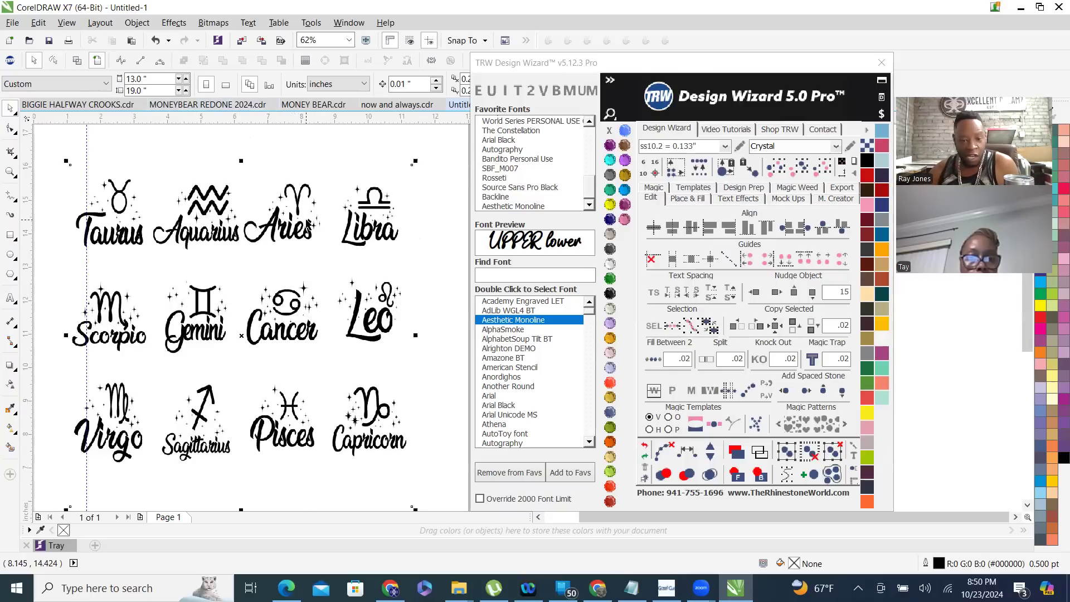
right_click(308, 224)
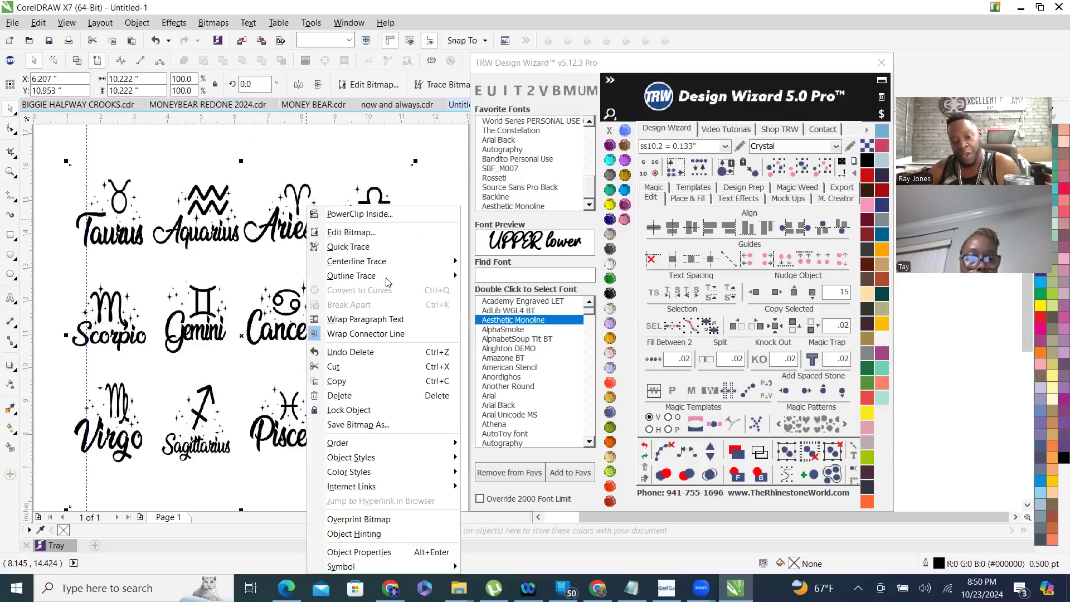
mouse_move(423, 276)
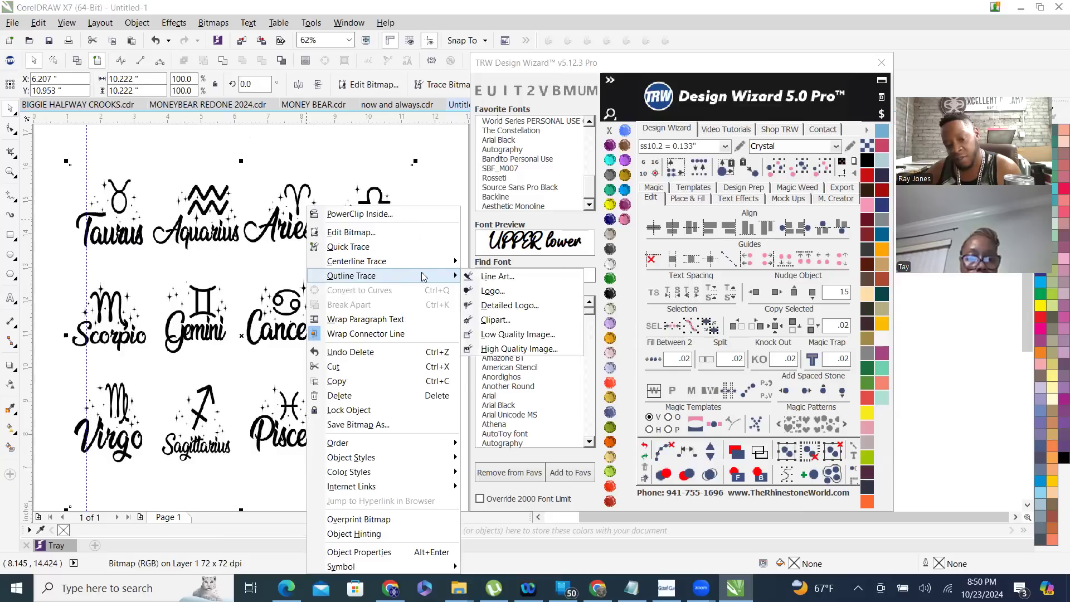
click(521, 323)
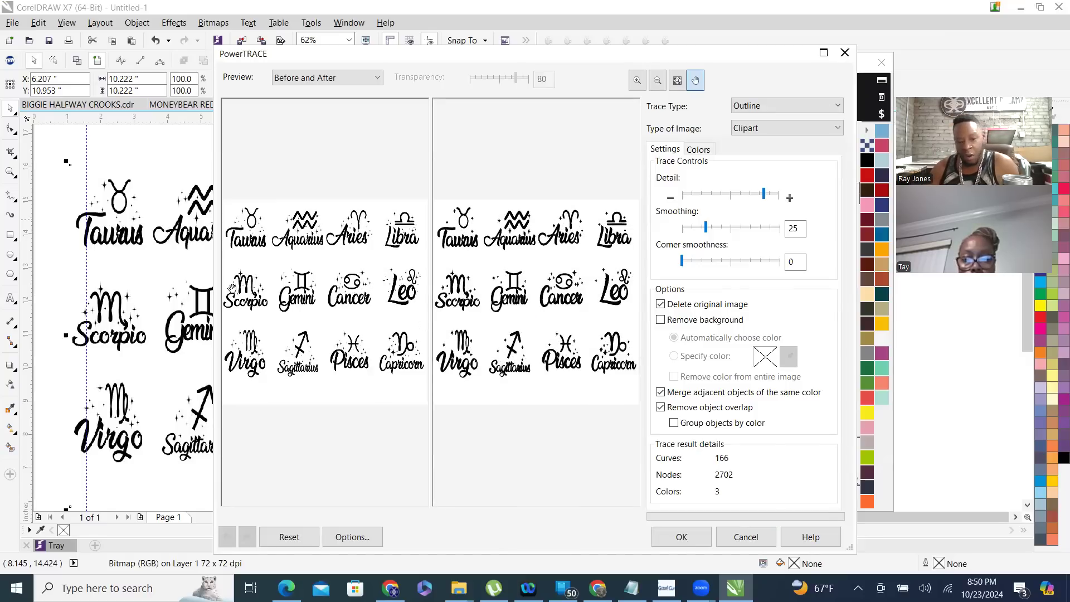
- Compare the original bitmap with the traced preview up close, checking the edges of the "Cancer" lettering and its stars
scroll(331, 274, up, 2)
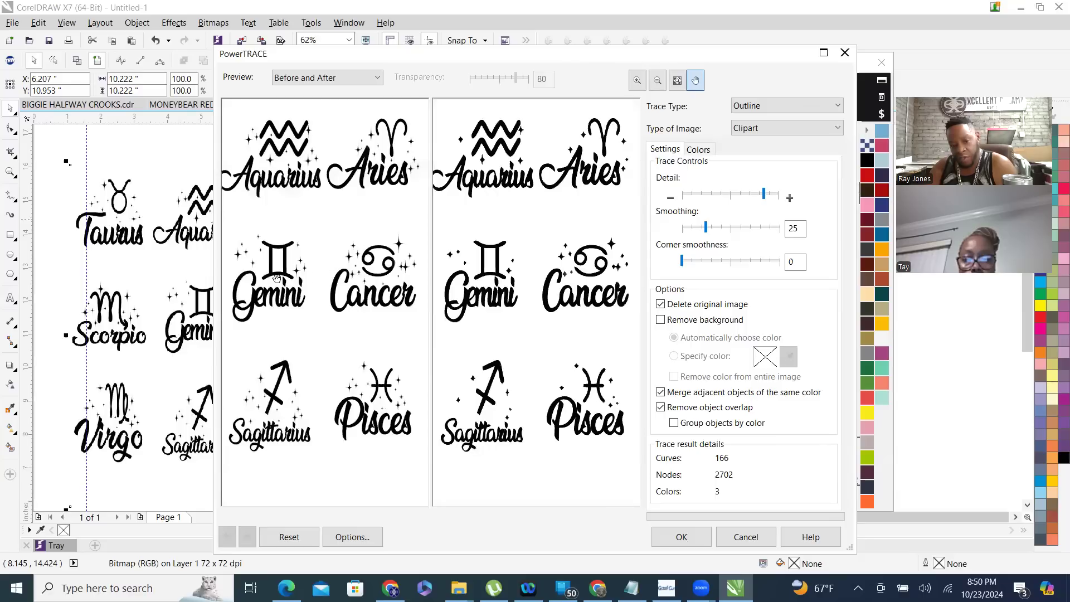
scroll(278, 275, up, 1)
scroll(351, 279, down, 1)
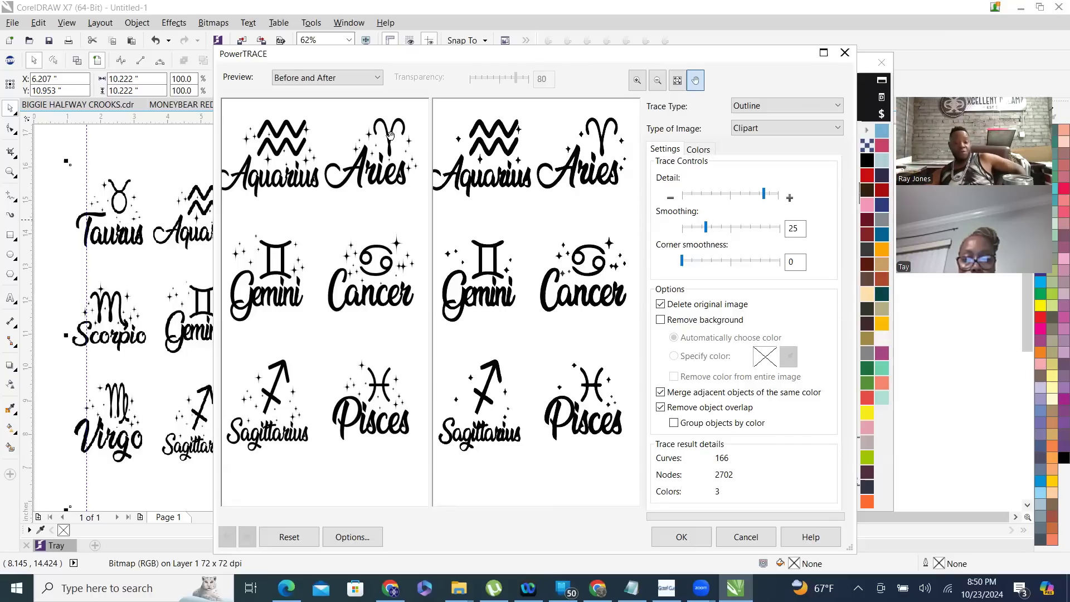
scroll(372, 268, up, 2)
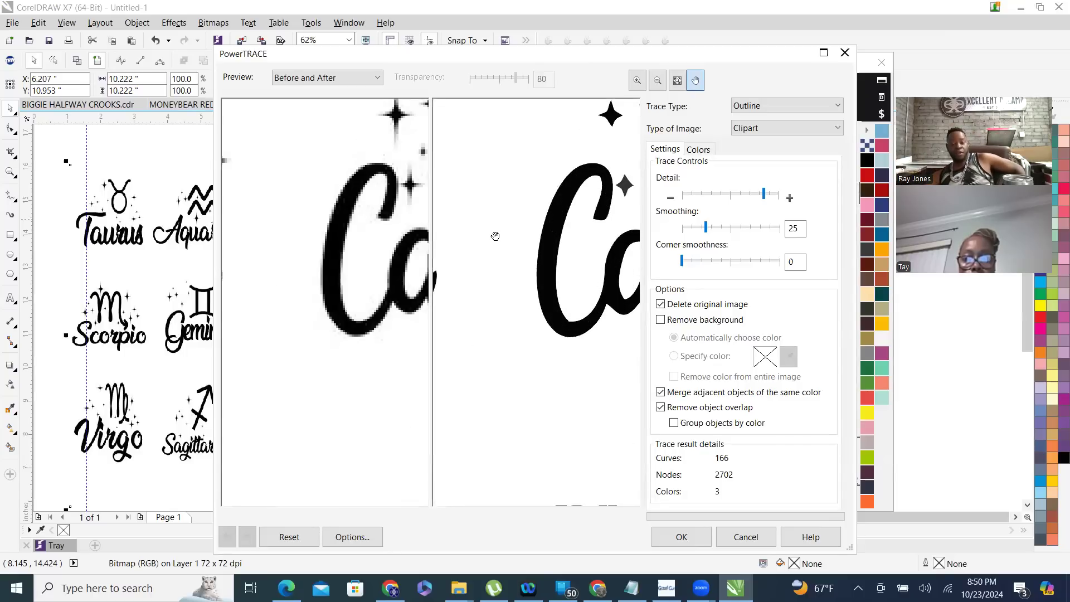
scroll(487, 234, up, 1)
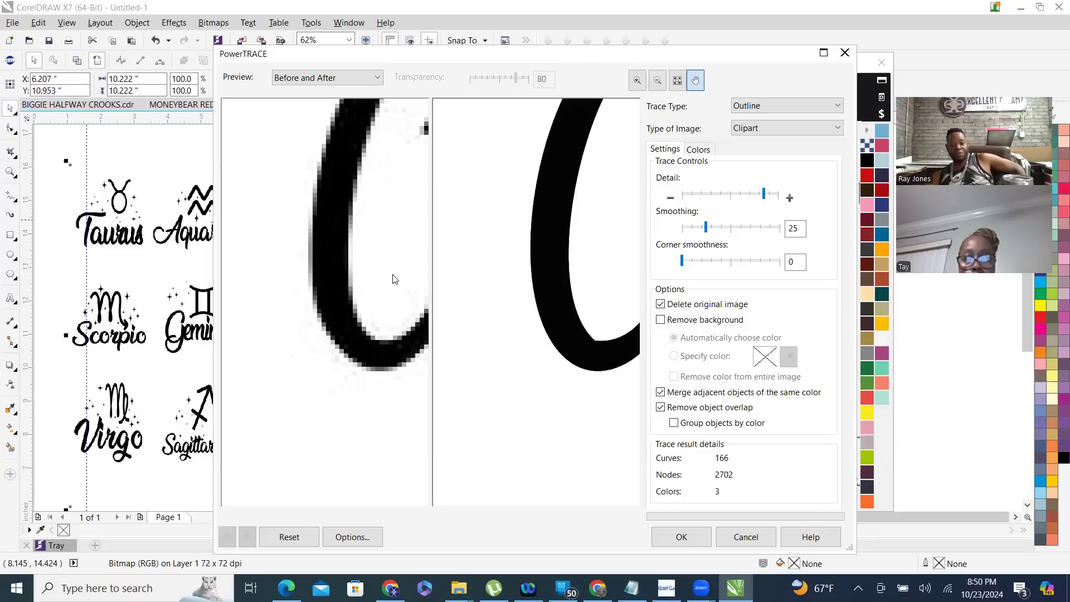
scroll(394, 279, down, 1)
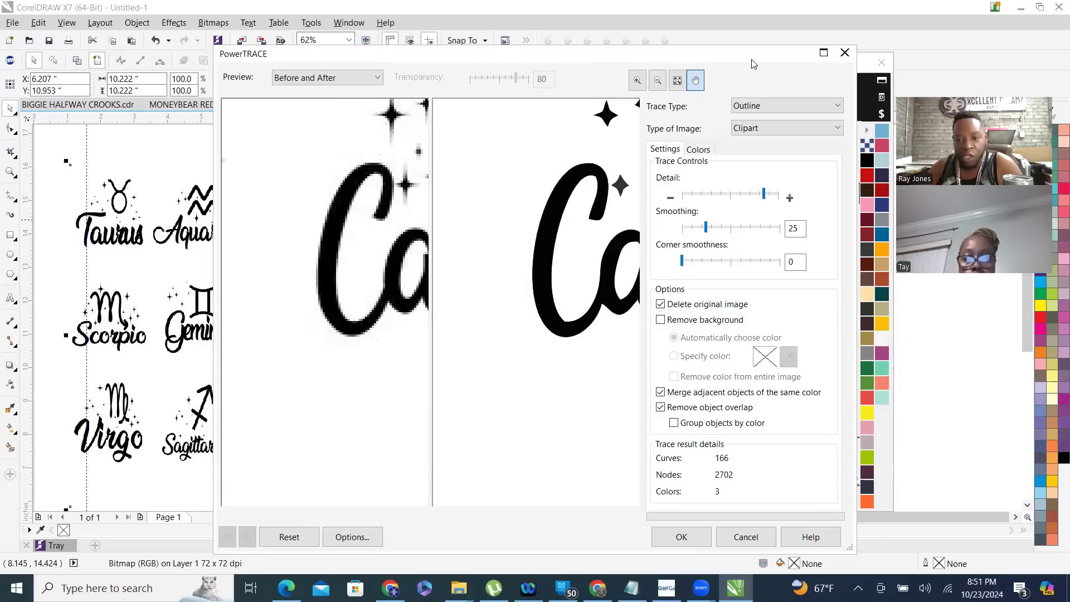
drag(752, 63, 767, 19)
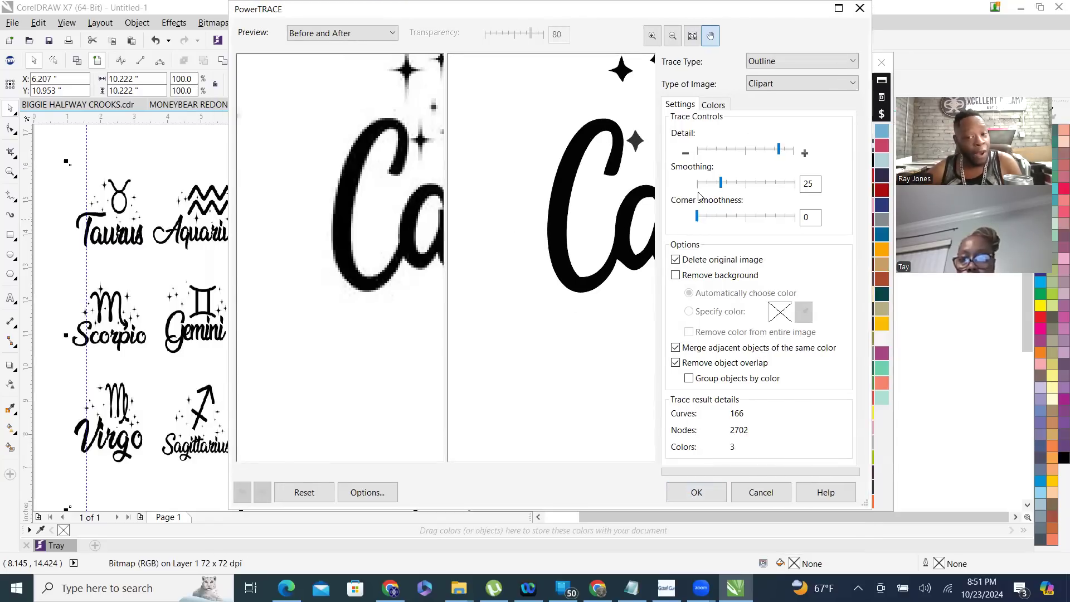
scroll(318, 224, down, 3)
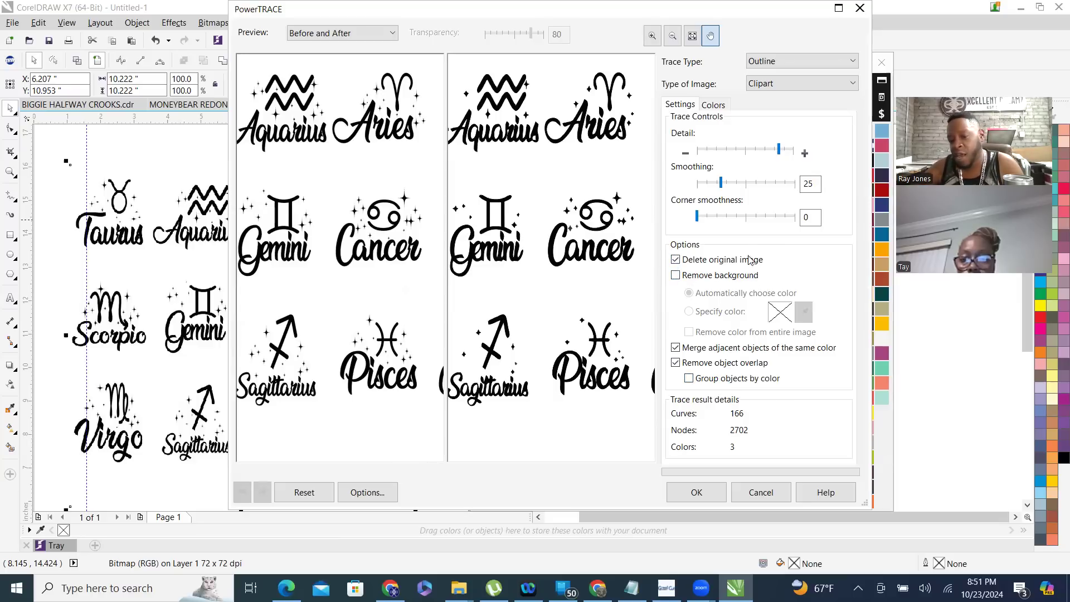
- Remove the background from the trace with its color chosen automatically, check the whole preview, and apply the trace
click(676, 274)
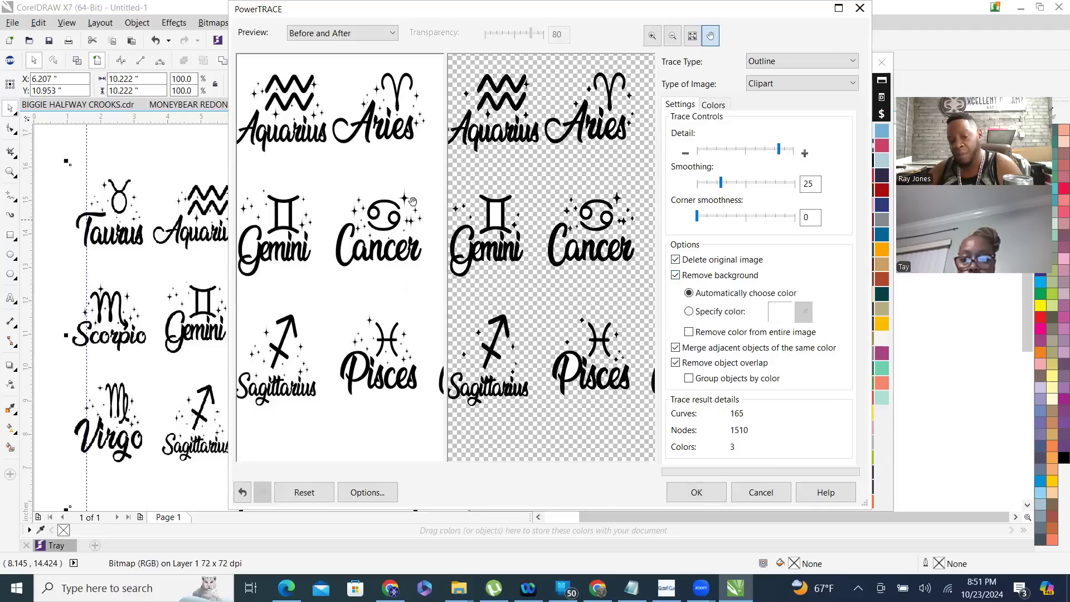
scroll(413, 201, down, 3)
scroll(549, 235, up, 1)
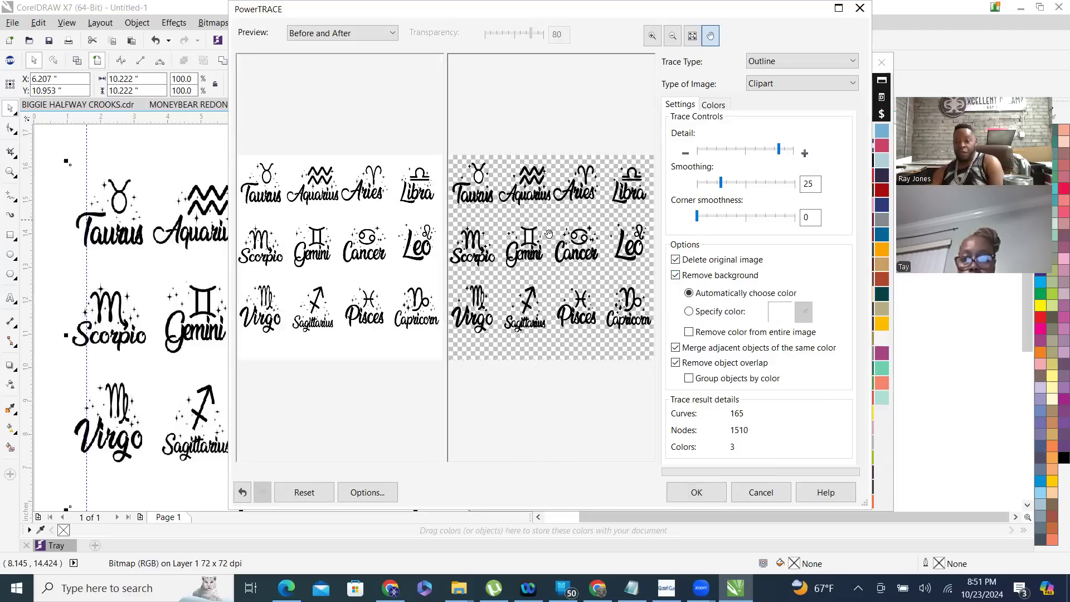
click(707, 495)
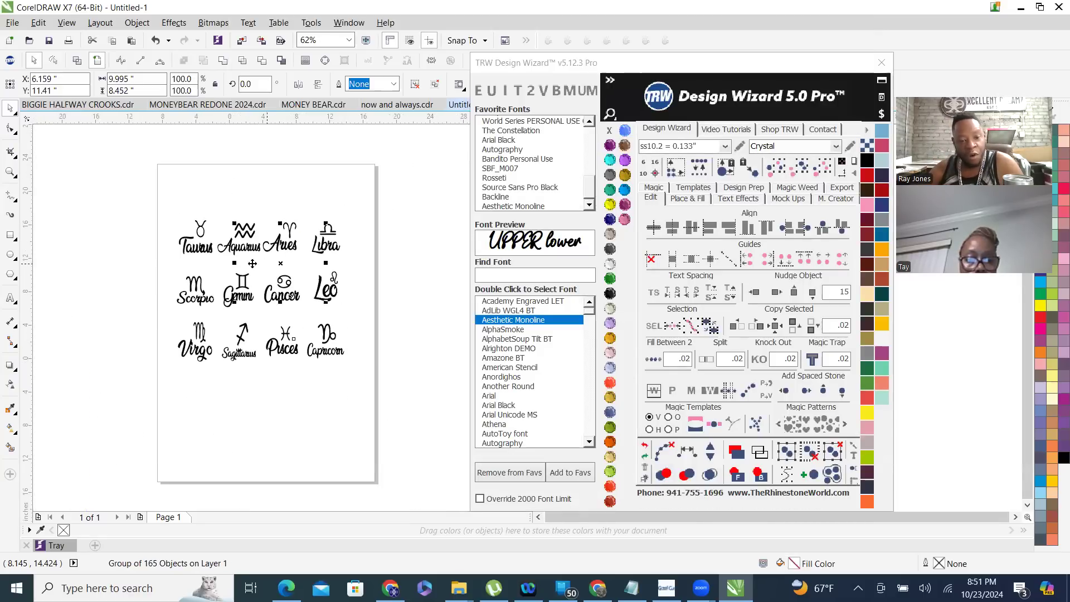
- Inspect the outlines of the traced zodiac designs in wireframe view, and return to the enhanced view
scroll(210, 300, up, 1)
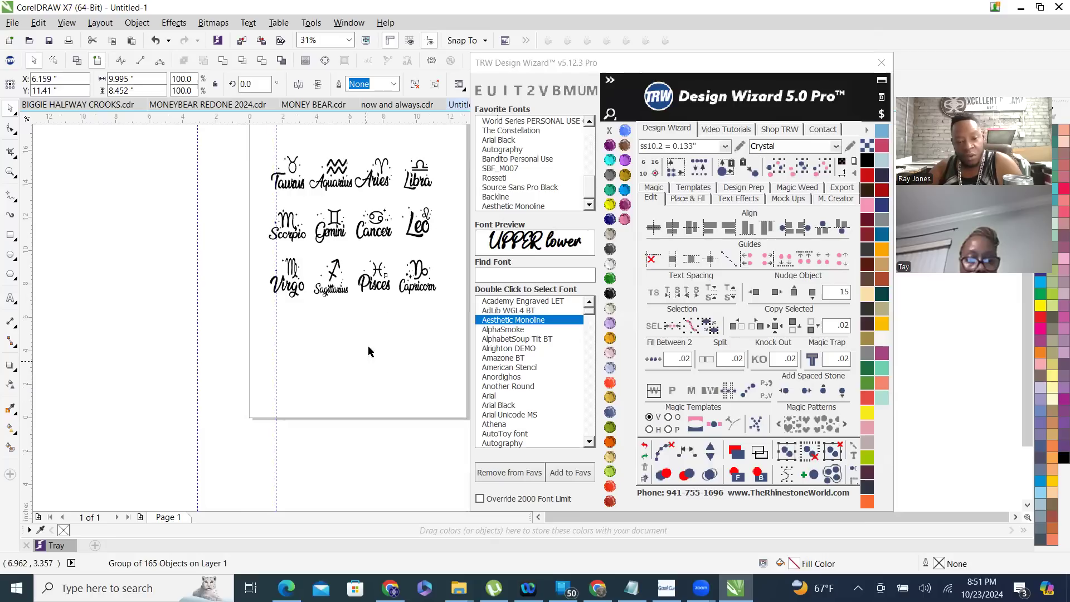
scroll(437, 147, up, 1)
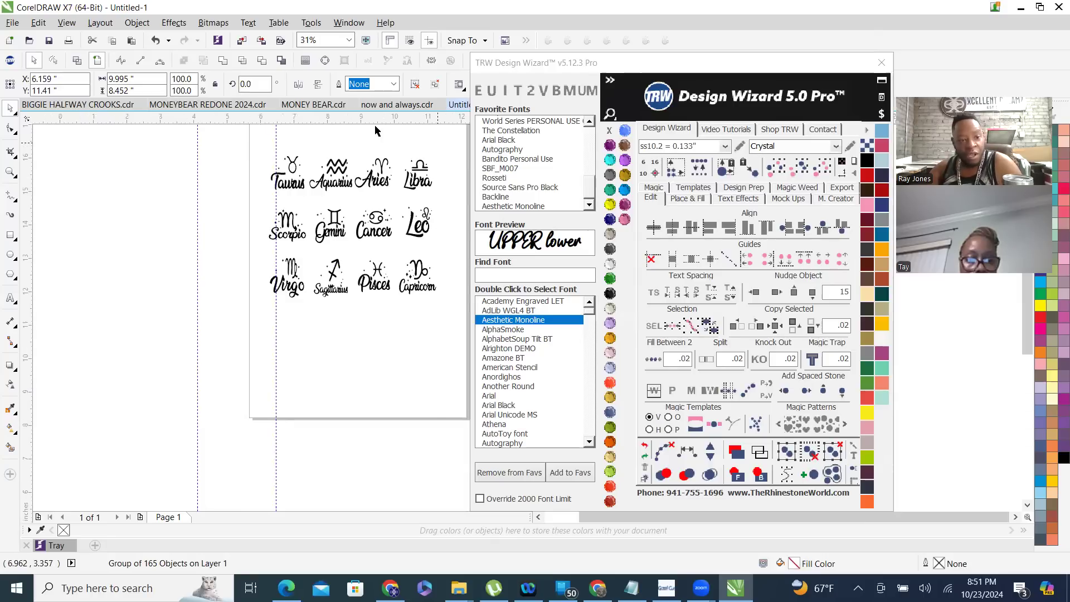
click(79, 63)
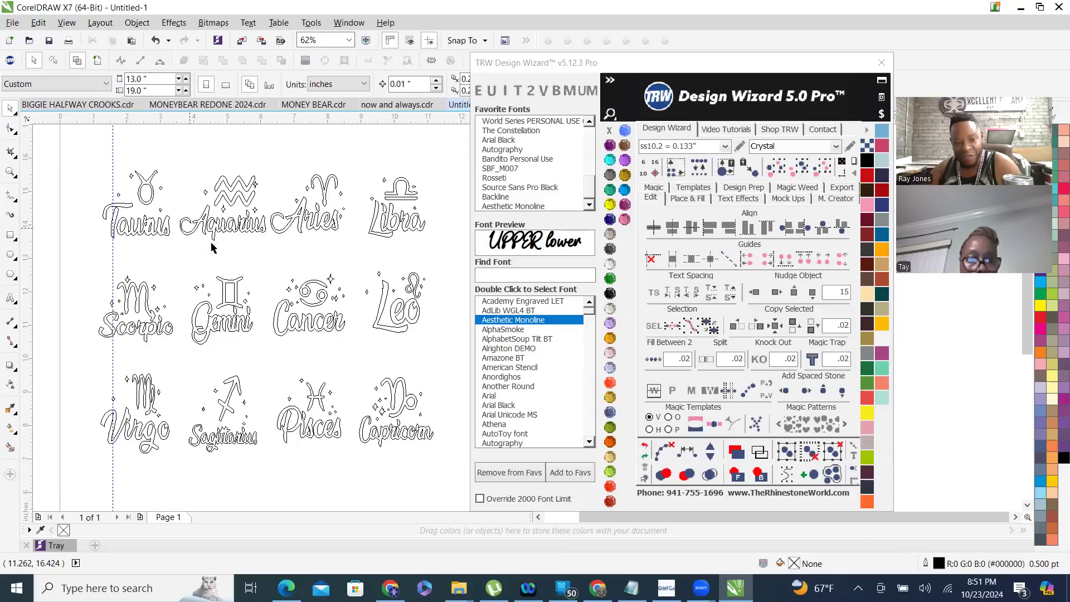
scroll(326, 373, down, 1)
scroll(252, 312, up, 1)
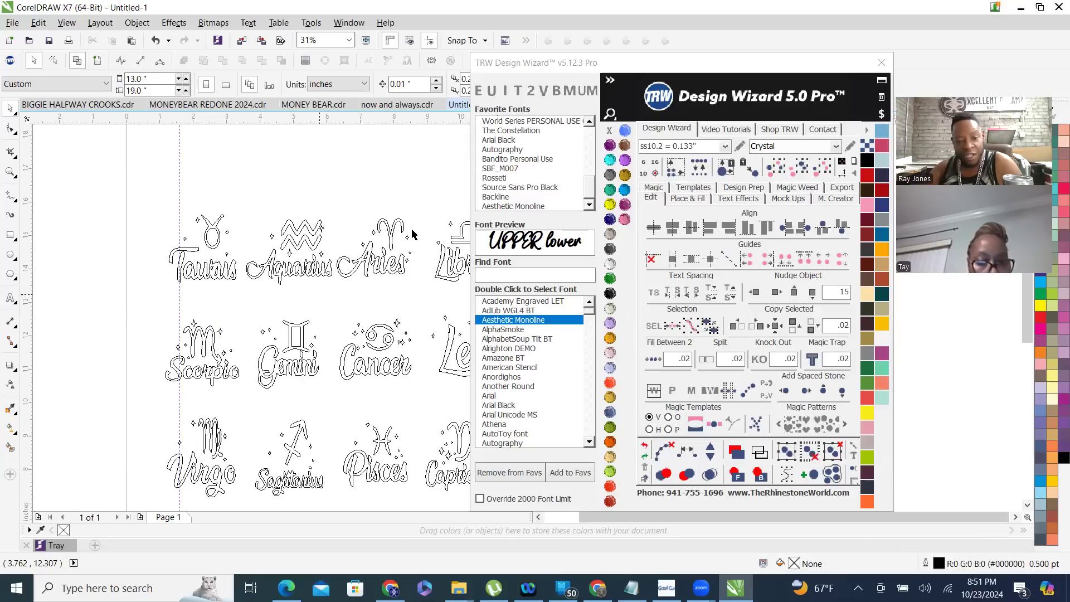
scroll(292, 287, up, 1)
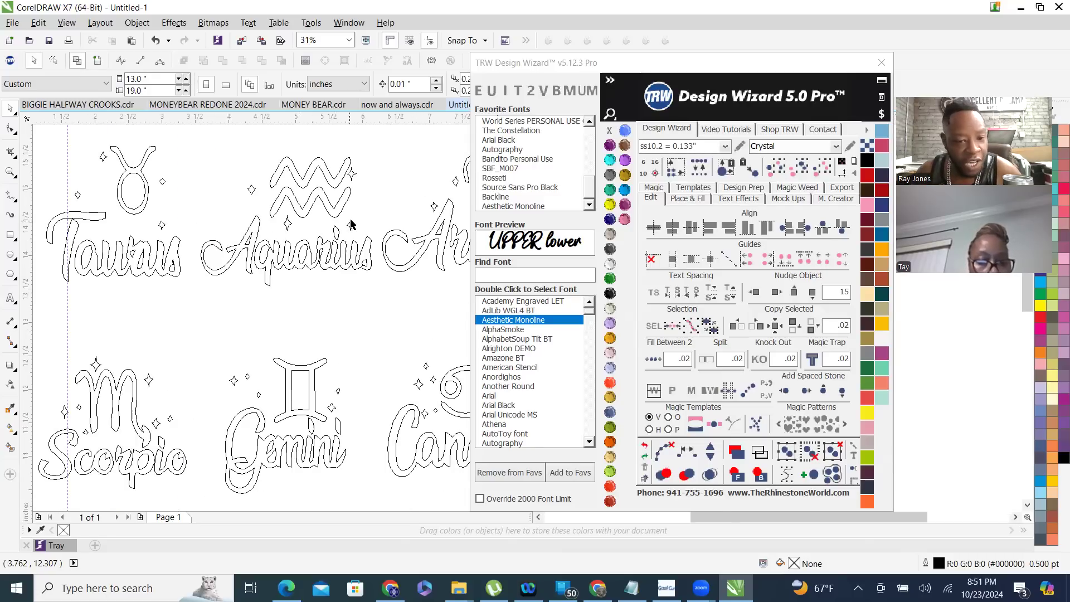
scroll(351, 225, up, 1)
scroll(287, 214, down, 1)
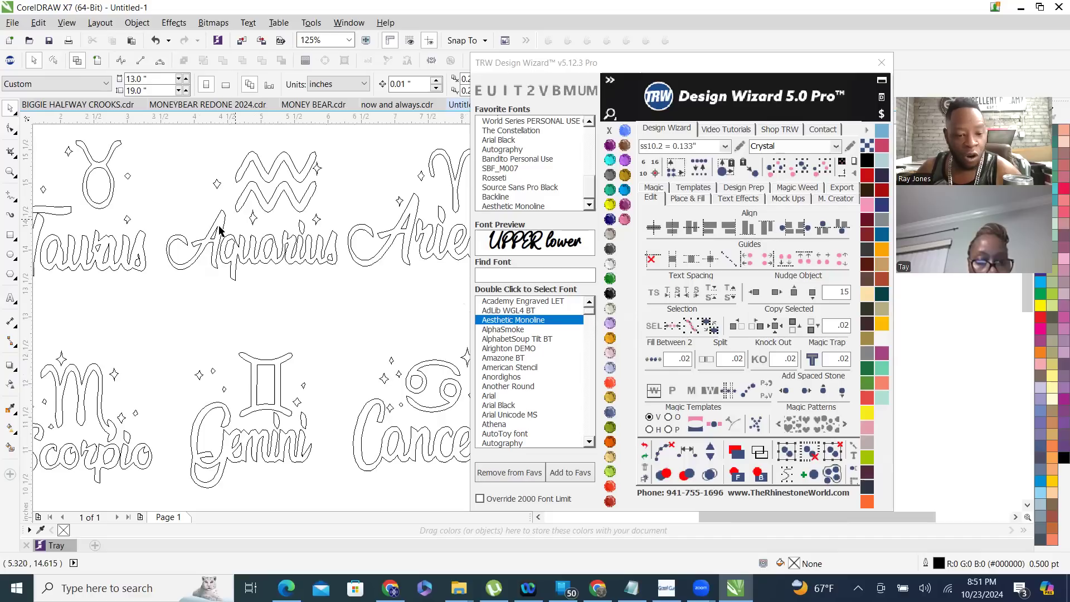
scroll(218, 231, down, 1)
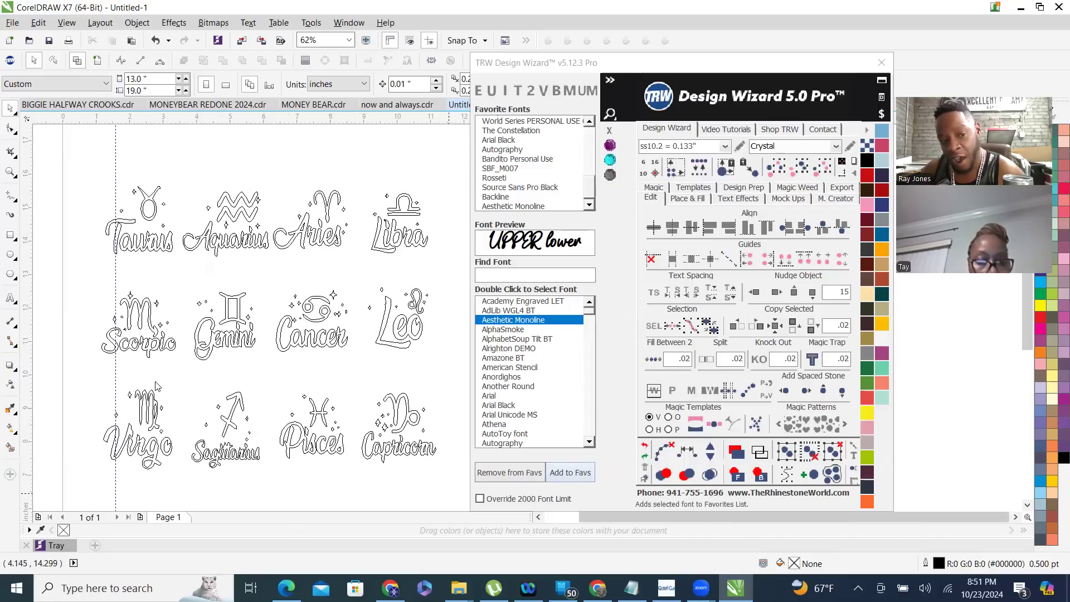
click(99, 60)
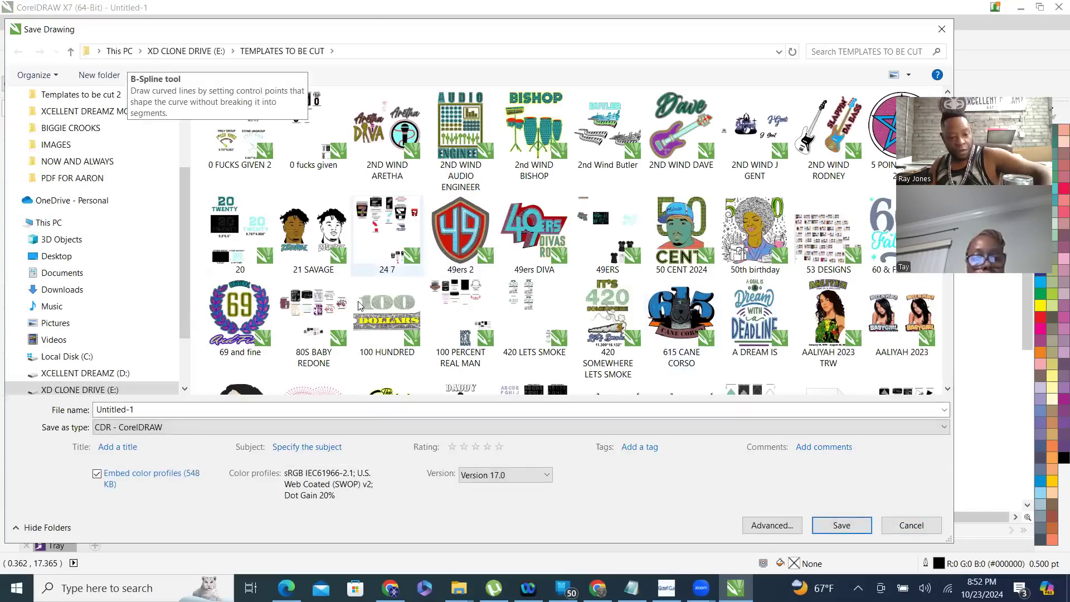
- Save the drawing in CDR format, naming it with the trainee's first name followed by CORELDRAW TRAINING
text(TA)
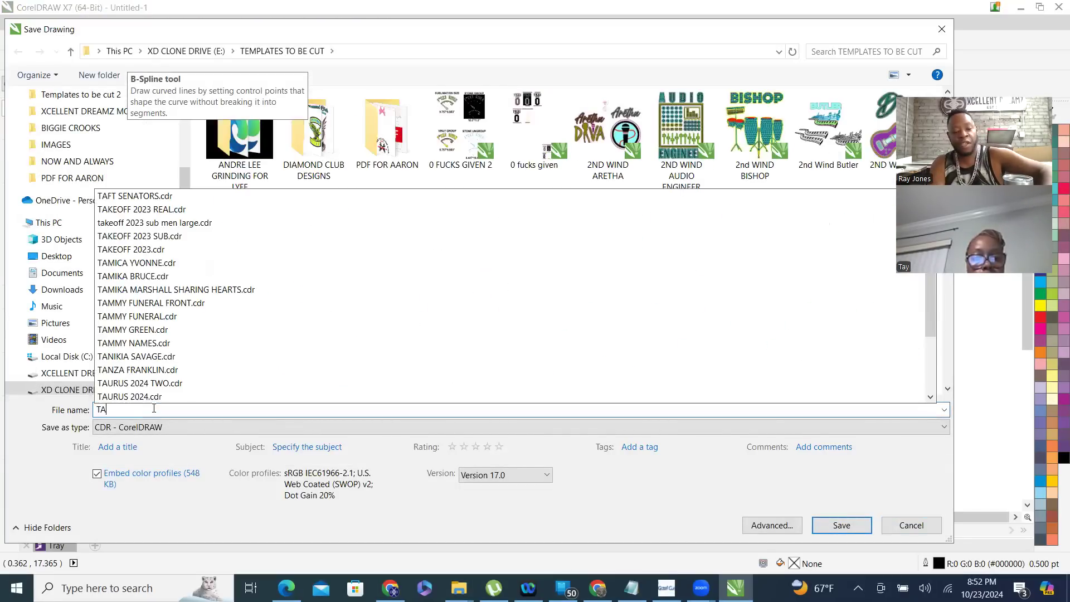
text(Y CORELDRAW TRAINING)
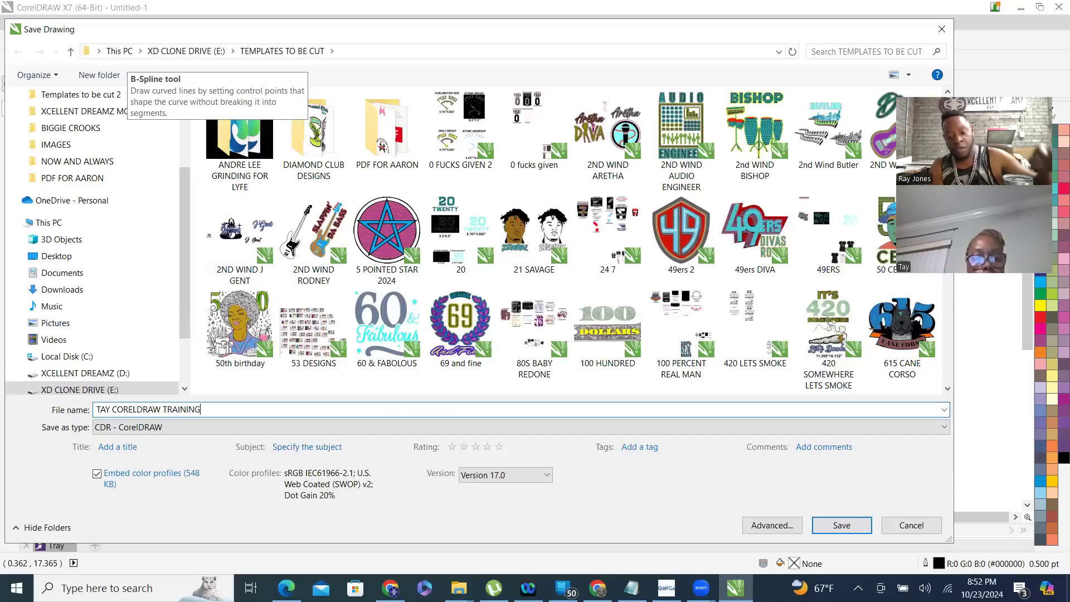
key(Return)
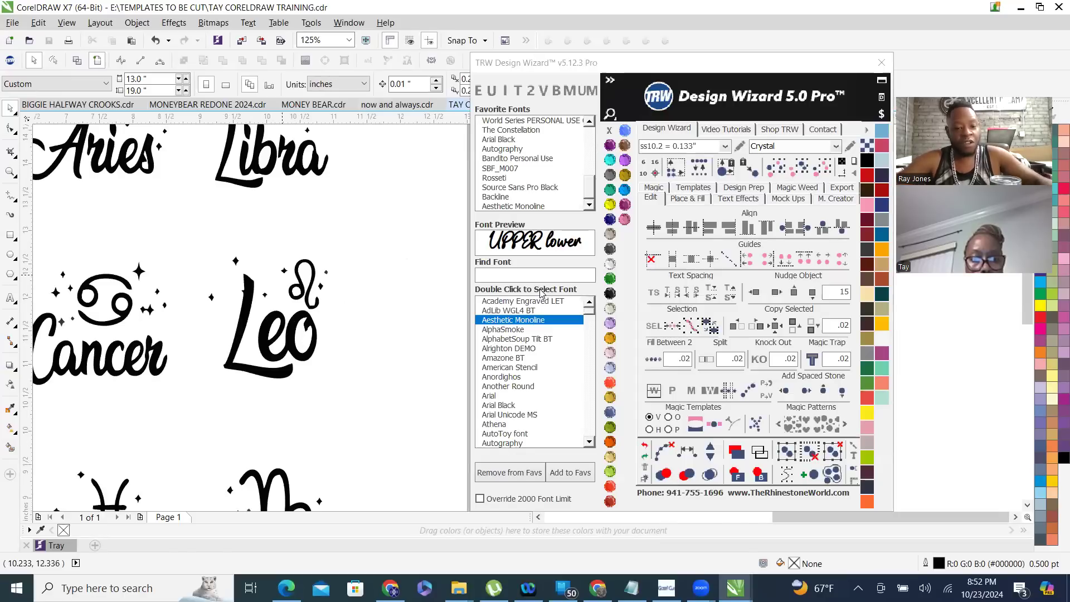
- Ungroup all objects in the traced zodiac artwork and clear the selection
scroll(390, 224, down, 5)
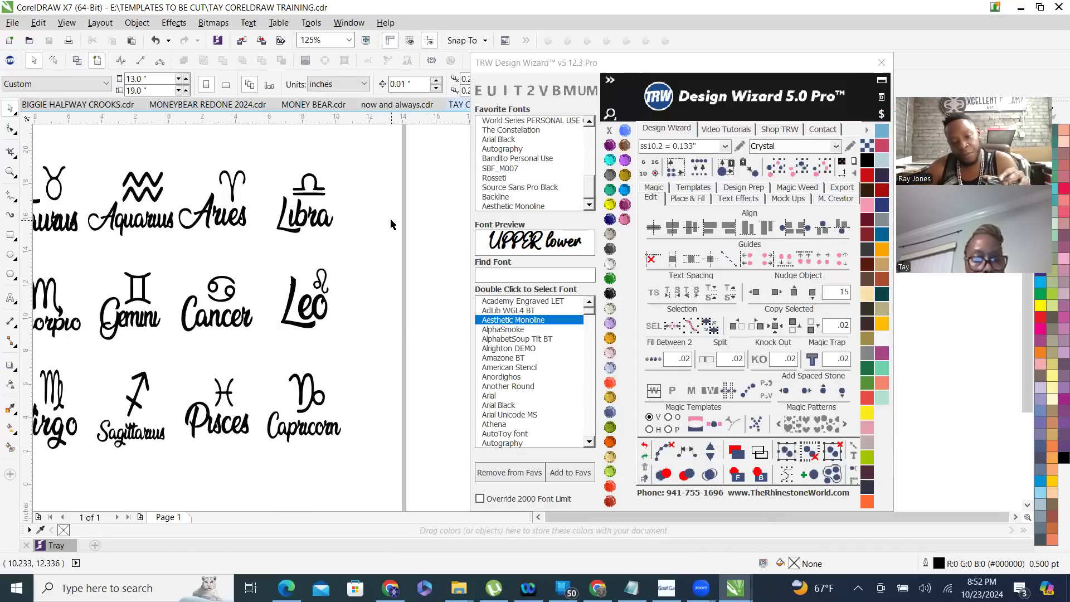
scroll(205, 285, up, 2)
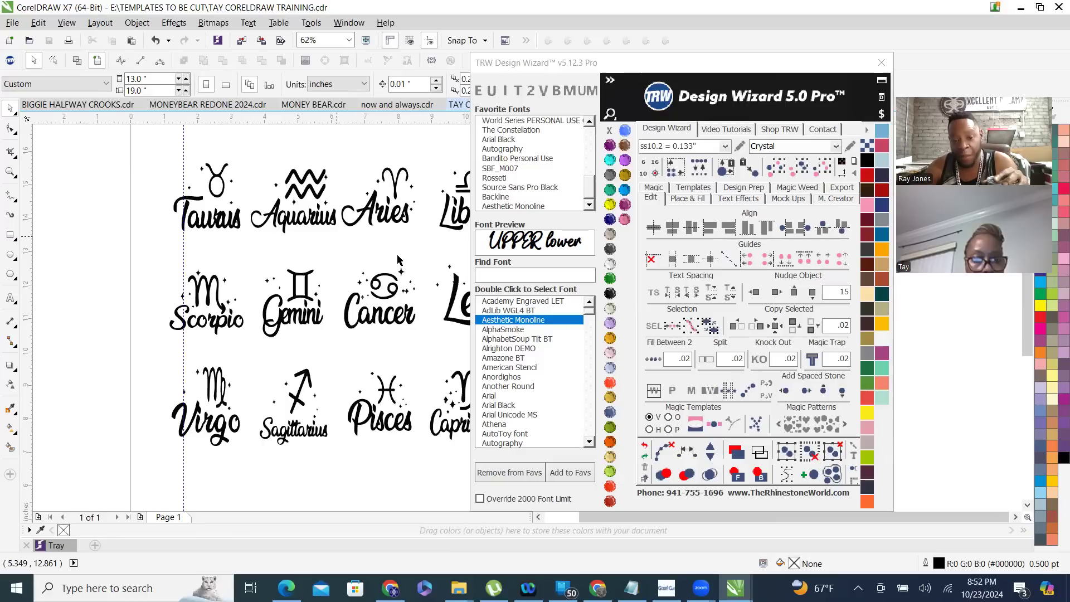
scroll(239, 248, down, 6)
scroll(167, 275, up, 2)
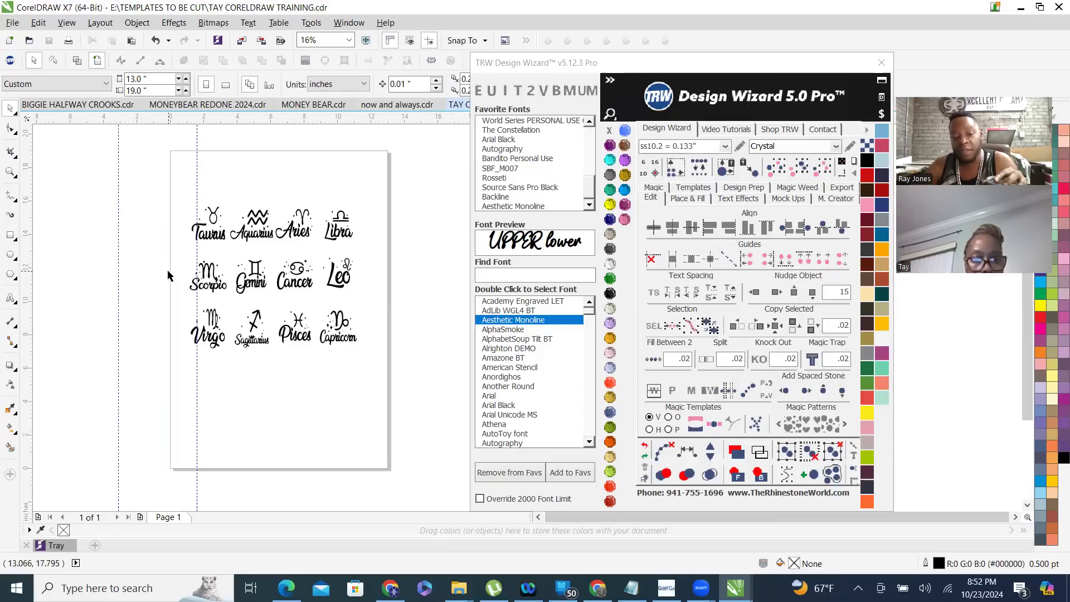
click(262, 239)
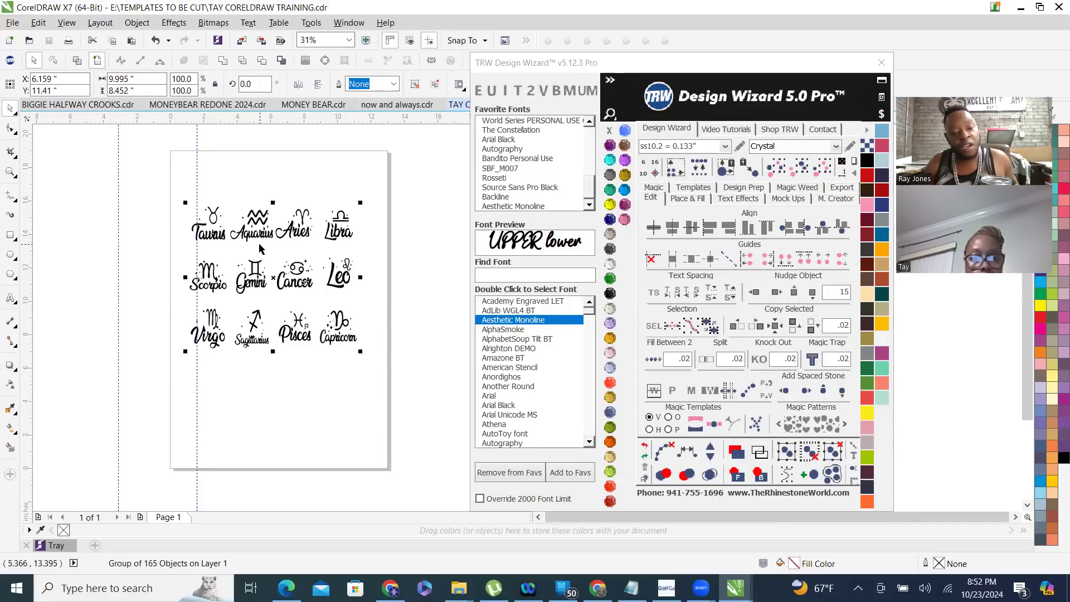
scroll(259, 248, up, 2)
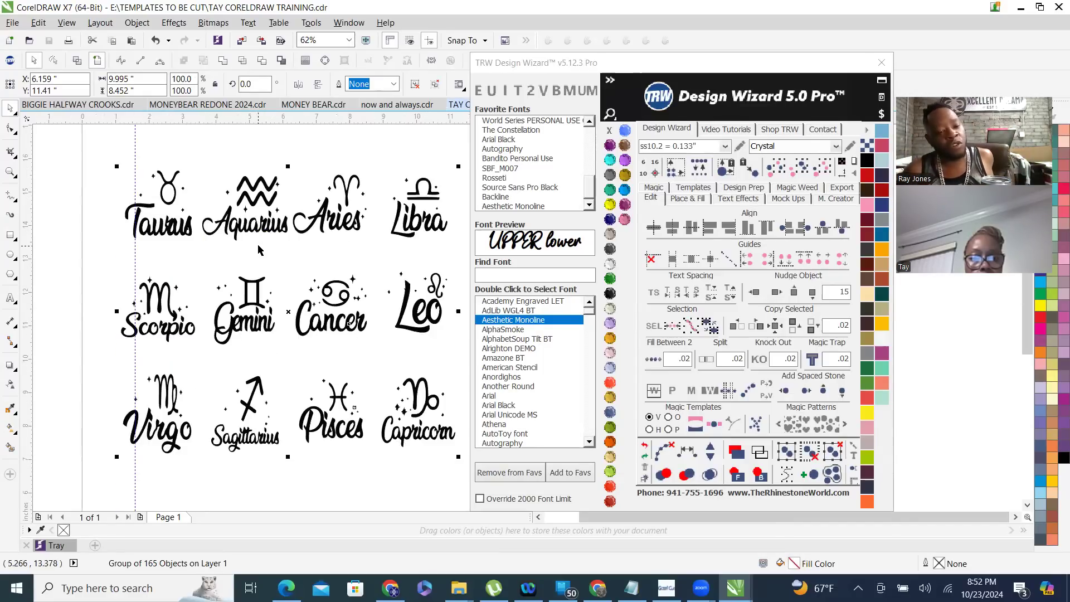
right_click(278, 232)
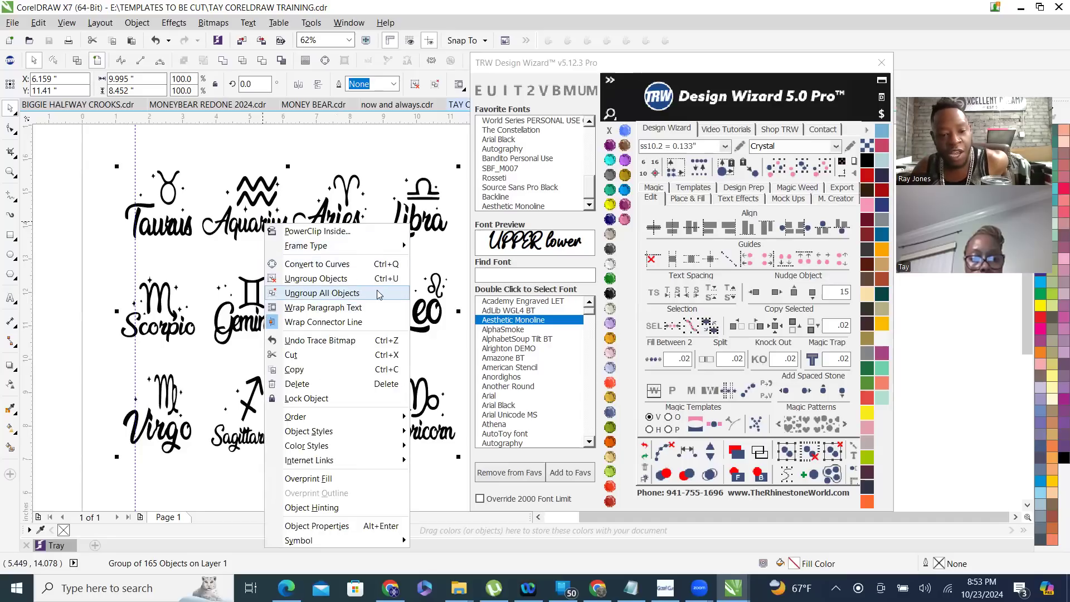
click(352, 293)
scroll(259, 291, down, 2)
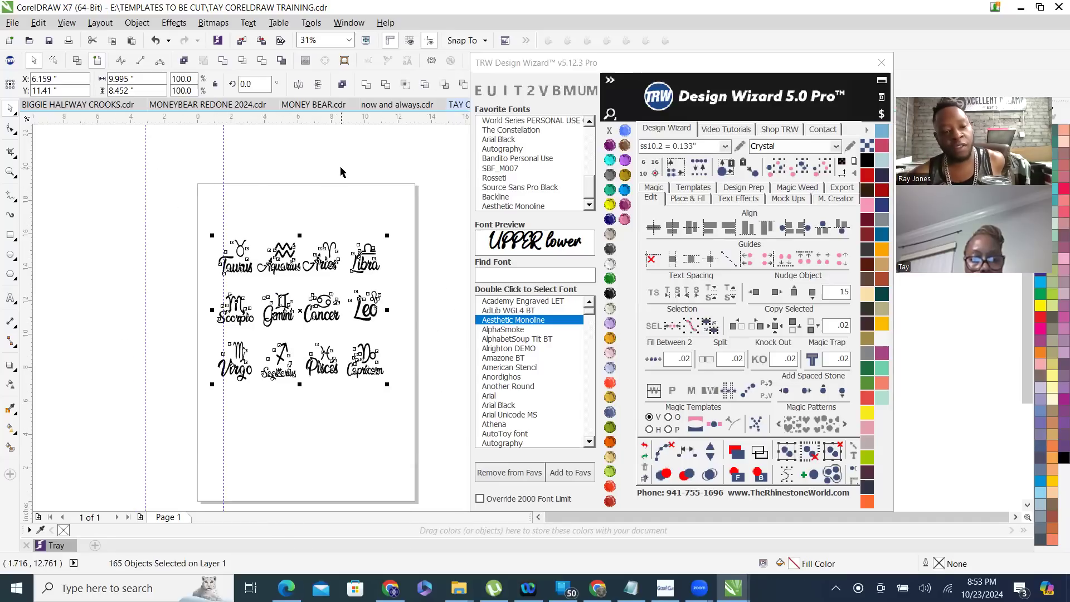
click(354, 189)
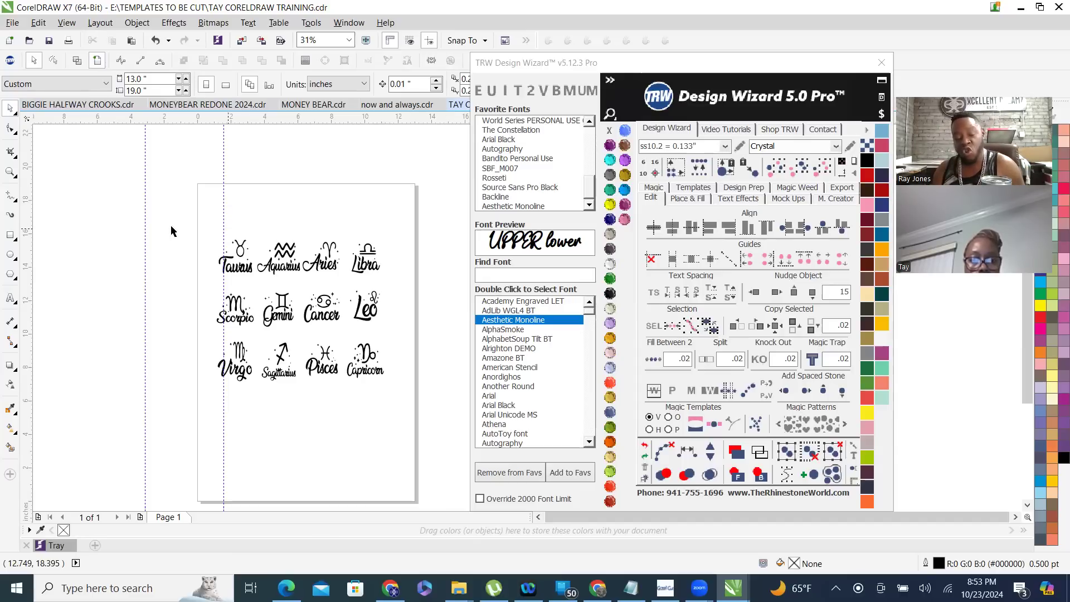
- Fill the small star beside the Aquarius wave symbol with TRW Pink
scroll(220, 342, up, 2)
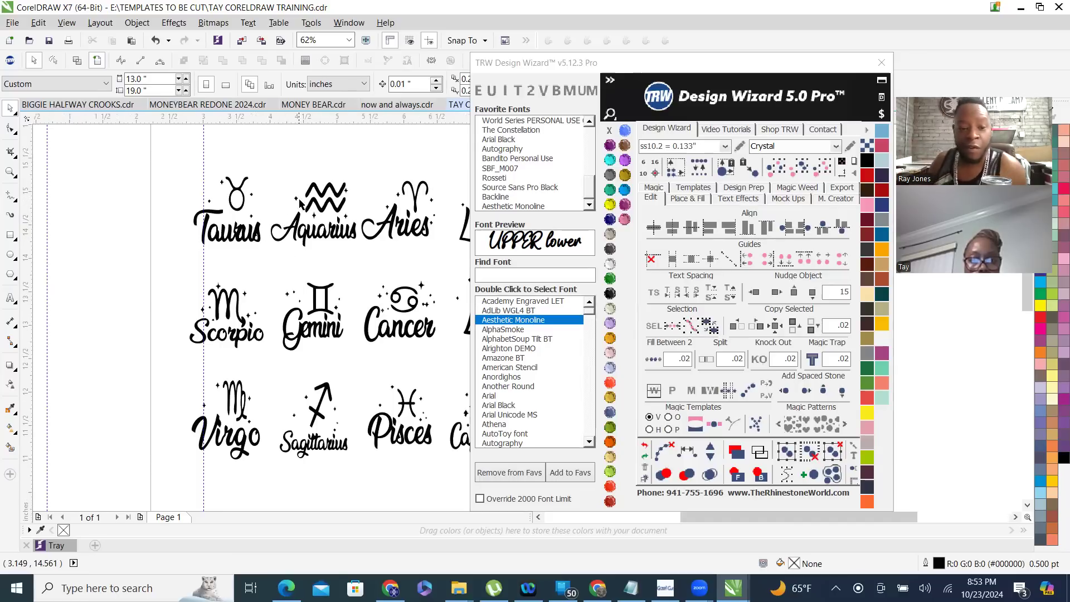
scroll(299, 201, up, 4)
click(286, 187)
scroll(296, 169, up, 4)
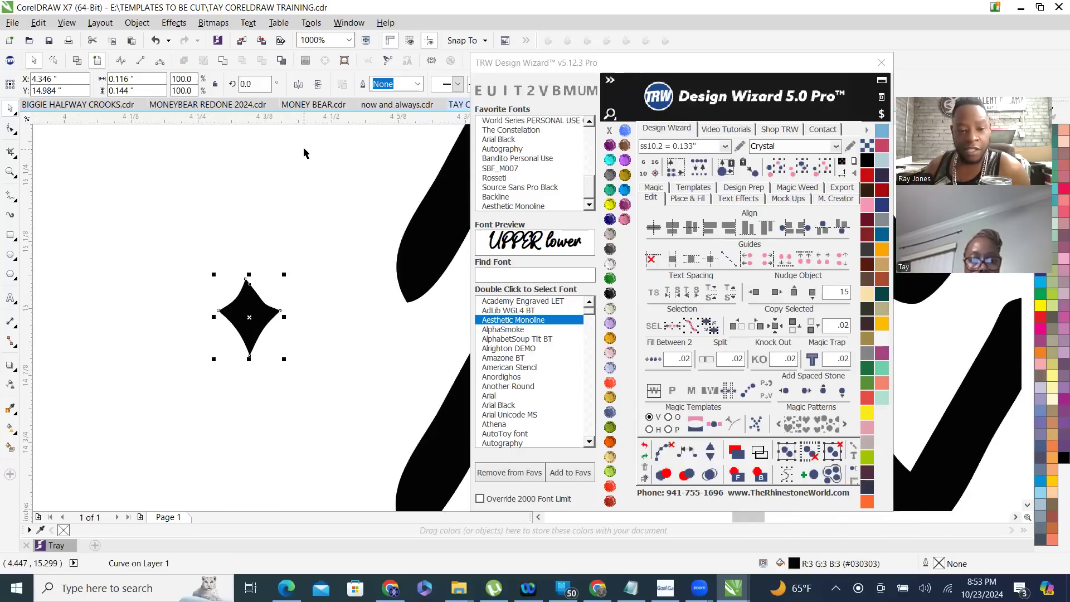
click(625, 219)
scroll(240, 279, down, 6)
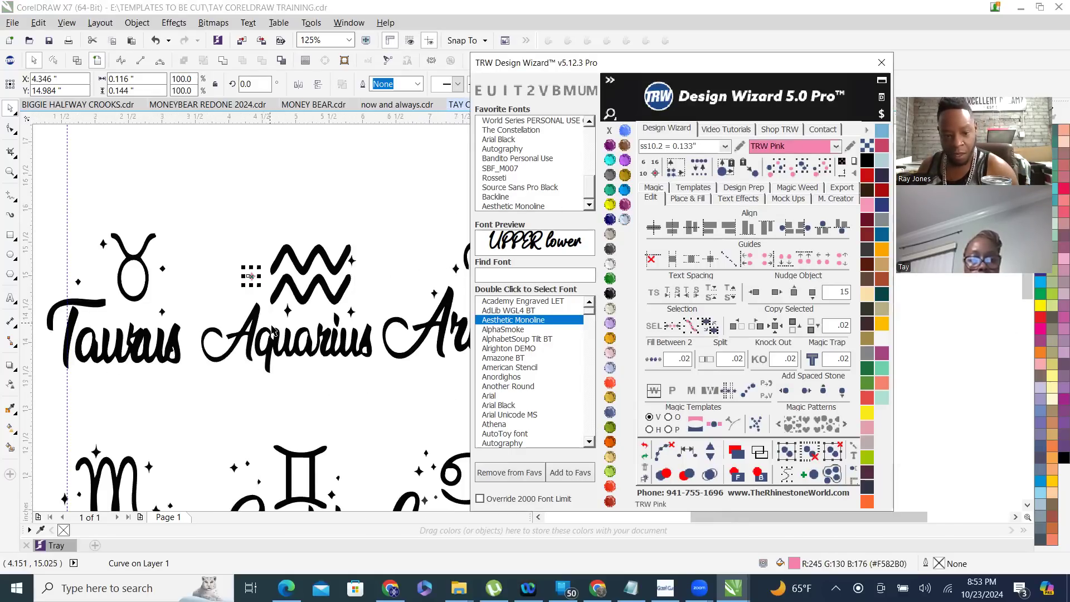
- Fill the star between the Aquarius wave symbol and its lettering with Citrine
scroll(288, 316, up, 2)
click(285, 307)
click(610, 214)
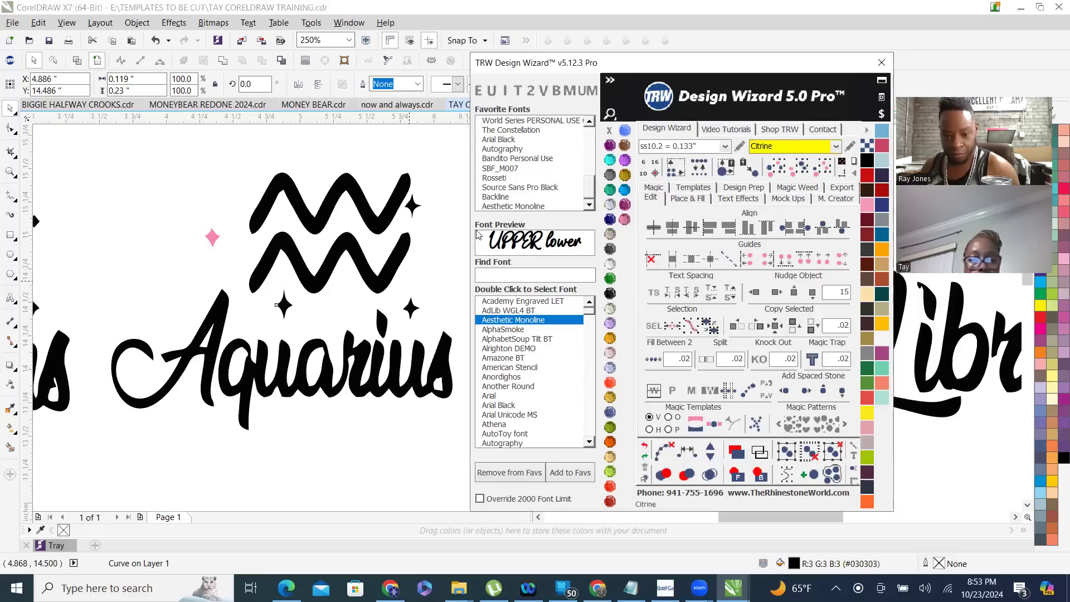
scroll(389, 375, down, 2)
click(398, 401)
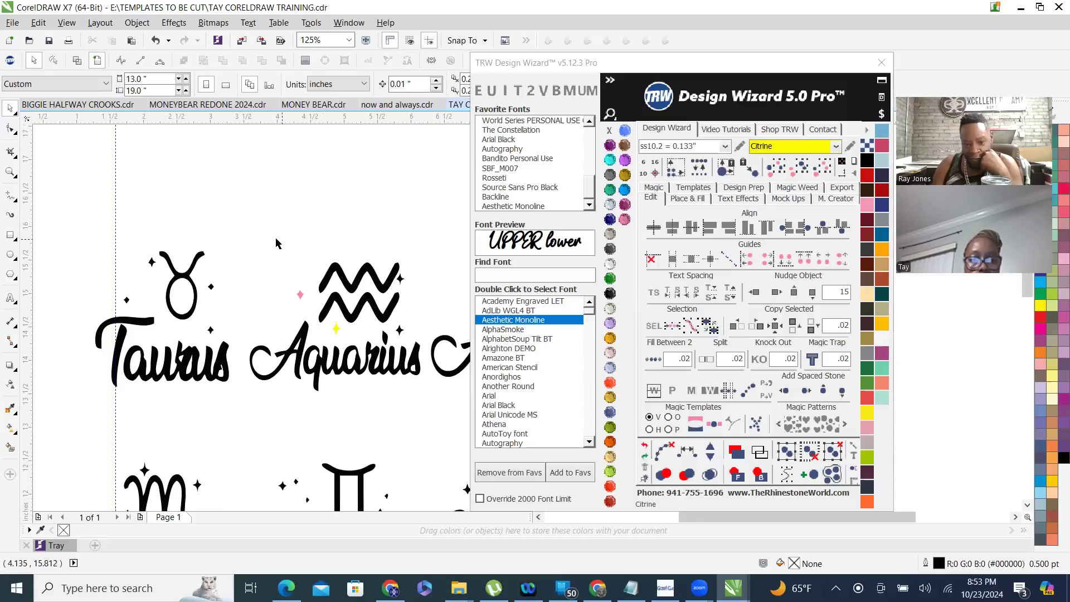
- Select the whole Aquarius design, including its symbol, stars and lettering, and fill it with Amethyst
drag(236, 239, 440, 405)
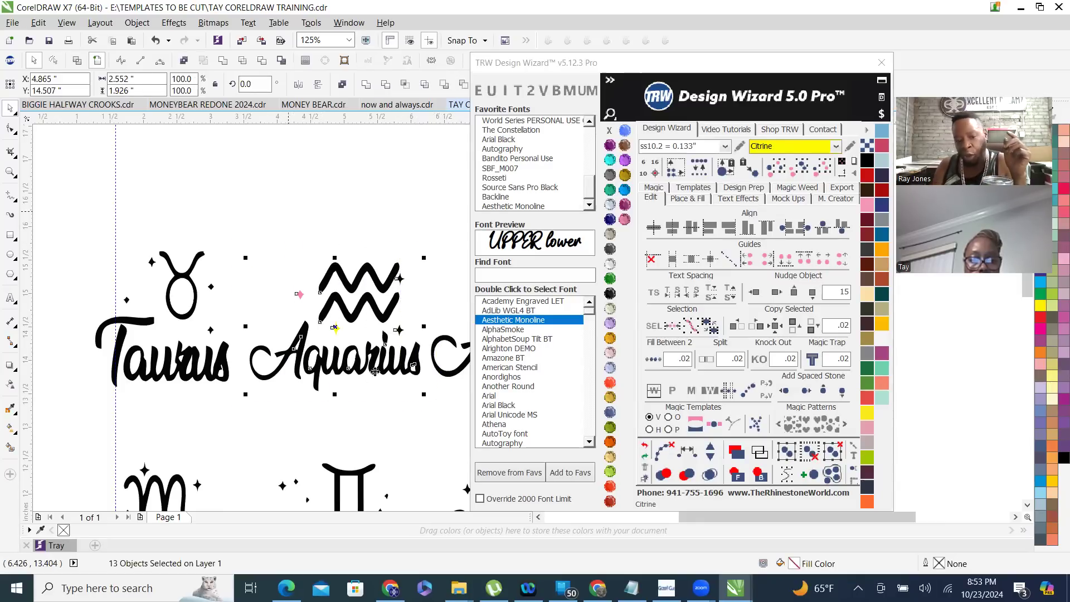
click(610, 145)
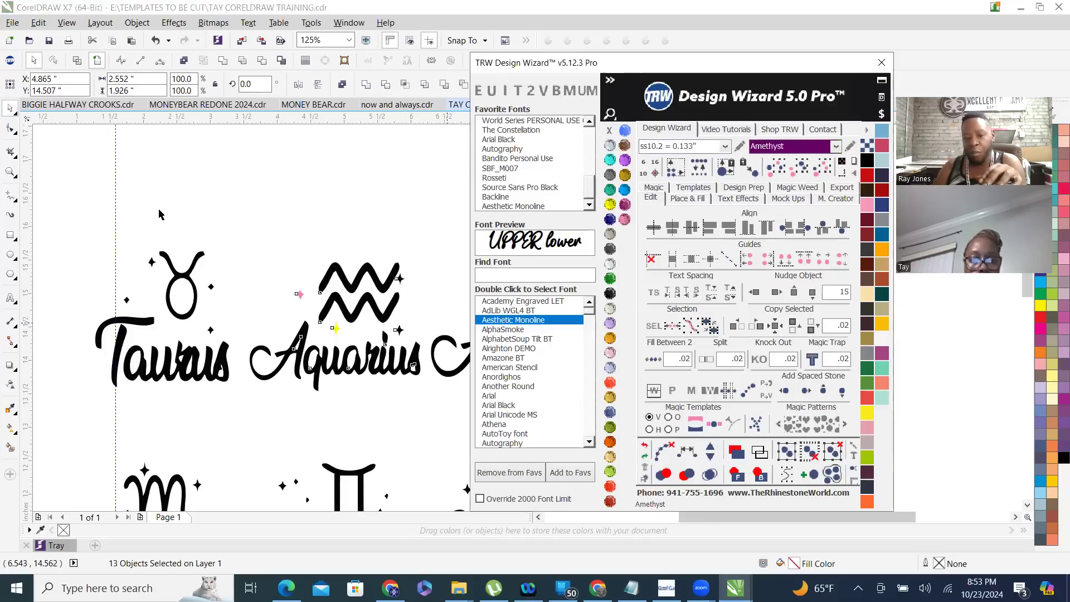
click(366, 180)
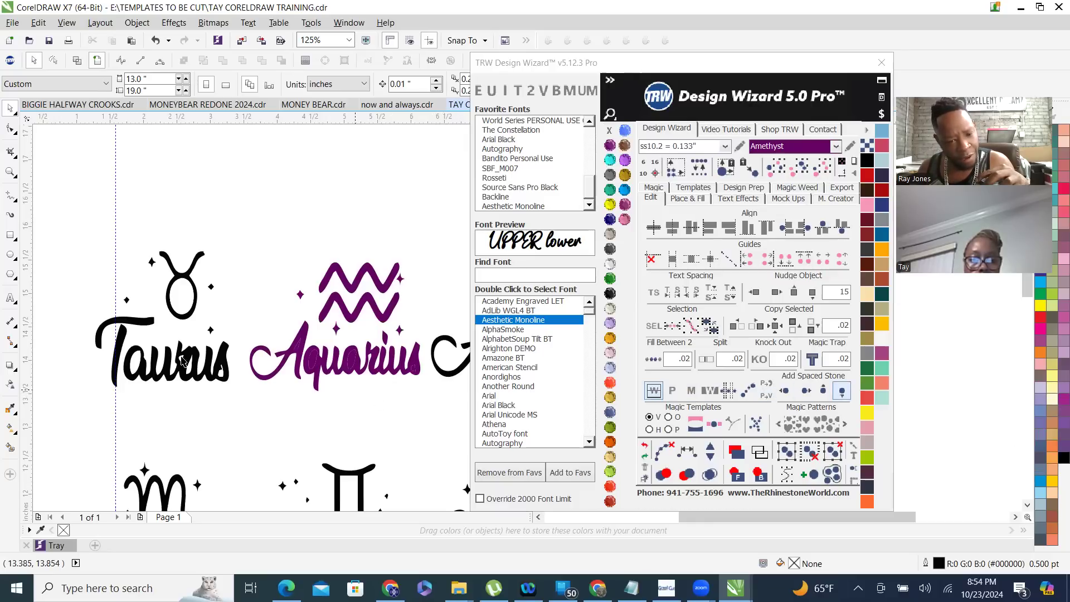
- Examine the Aquarius outlines in wireframe view and return to the enhanced view
click(77, 60)
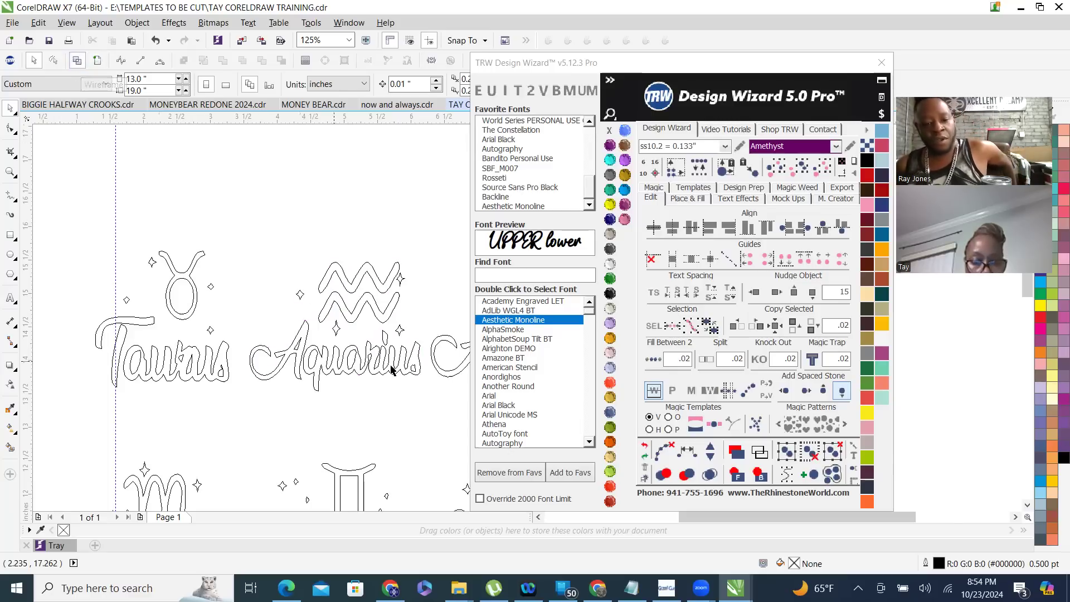
scroll(394, 370, up, 4)
scroll(335, 356, down, 2)
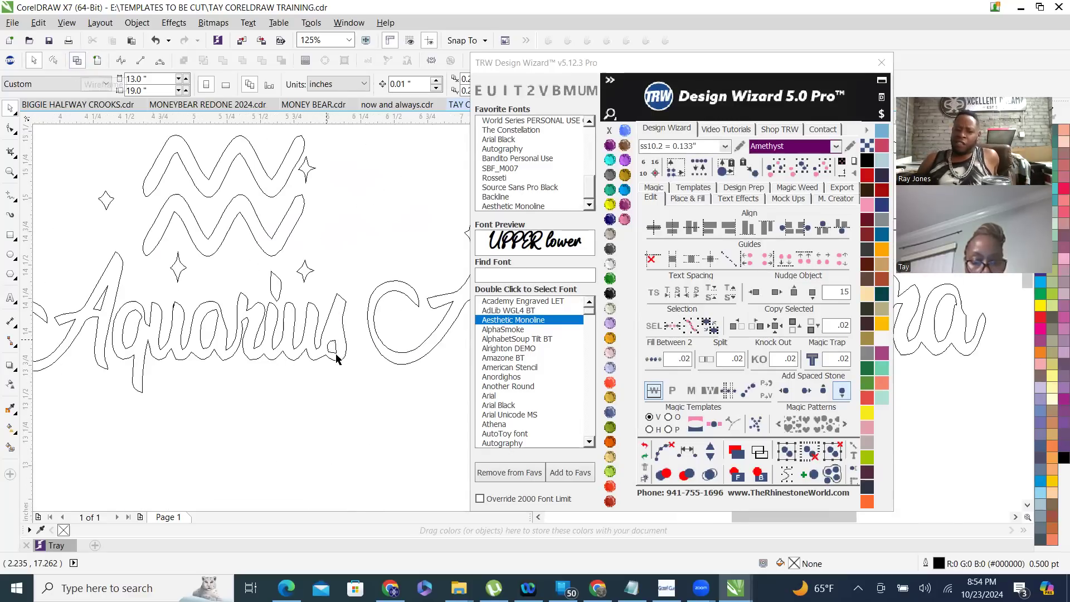
click(97, 60)
- Fill the white inner shape of the letter b in the Libra lettering with Citrine
scroll(238, 263, down, 3)
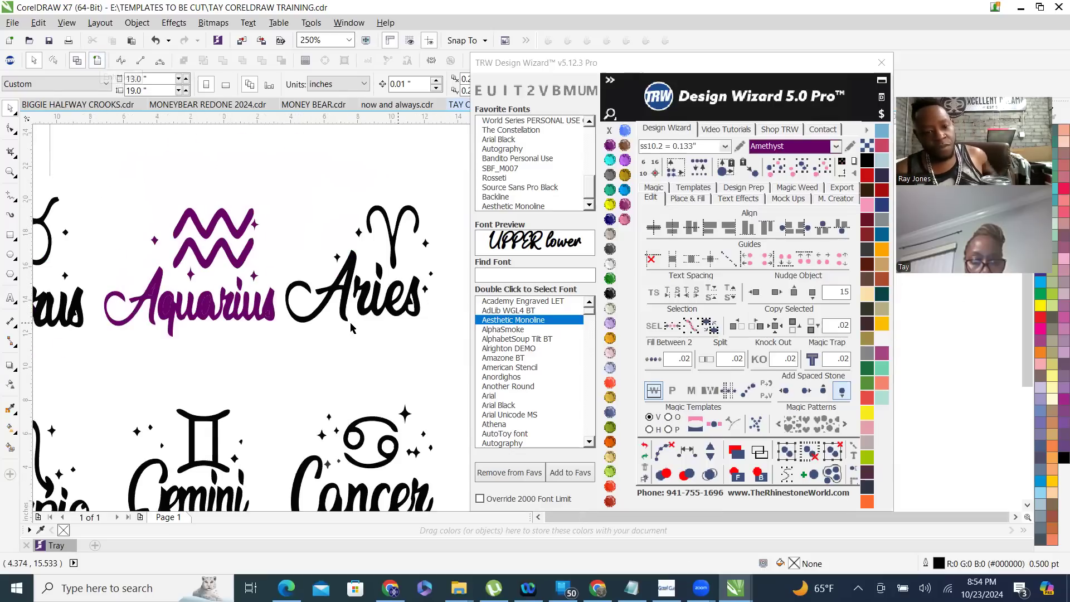
scroll(390, 315, down, 2)
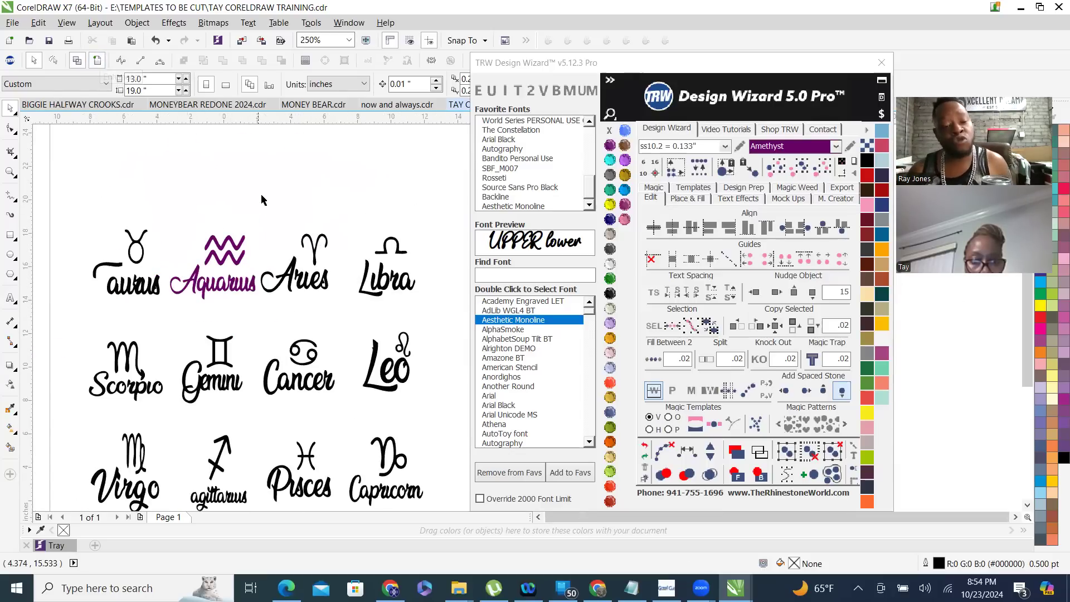
scroll(263, 199, down, 4)
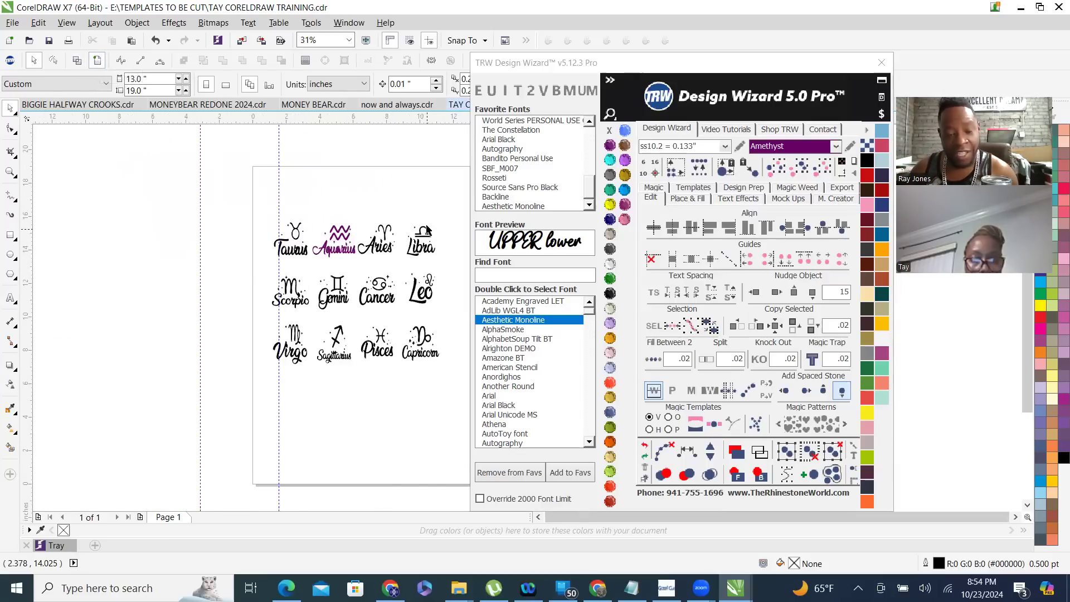
scroll(426, 230, up, 3)
scroll(438, 275, up, 2)
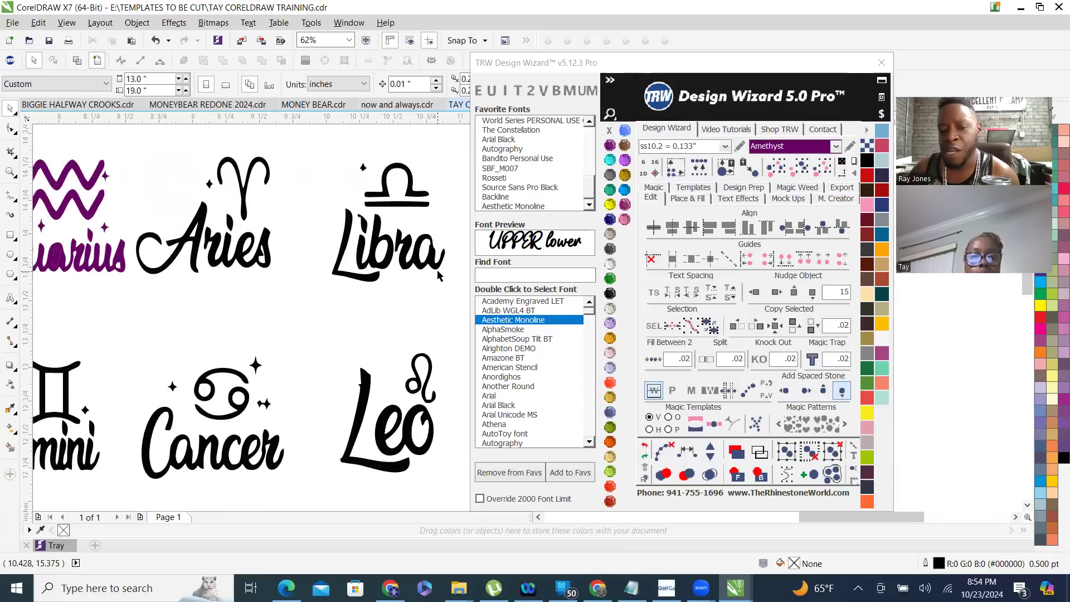
scroll(429, 261, up, 1)
click(406, 225)
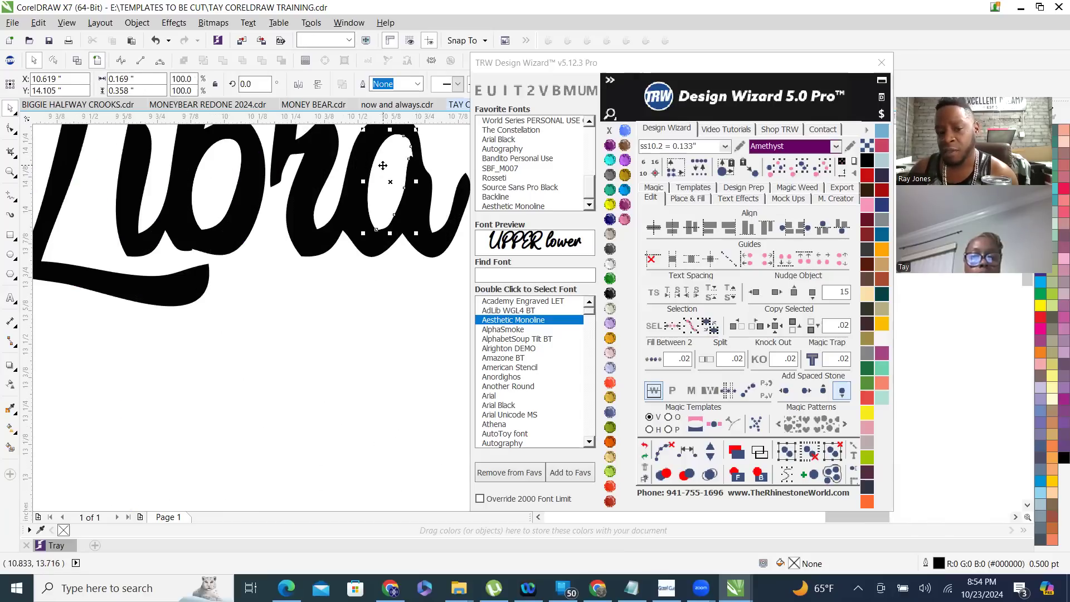
click(210, 189)
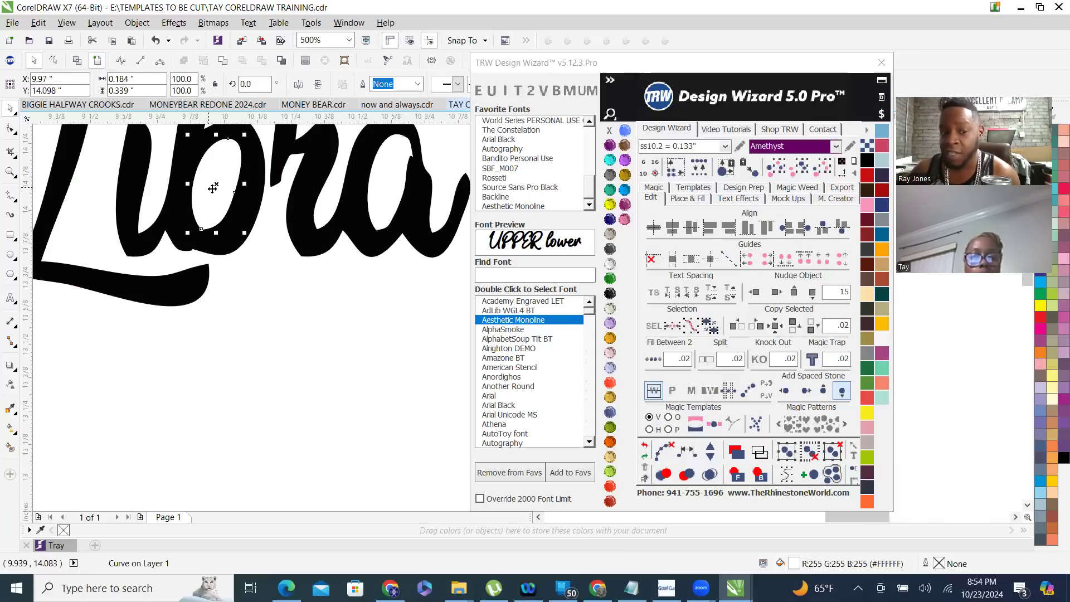
click(609, 204)
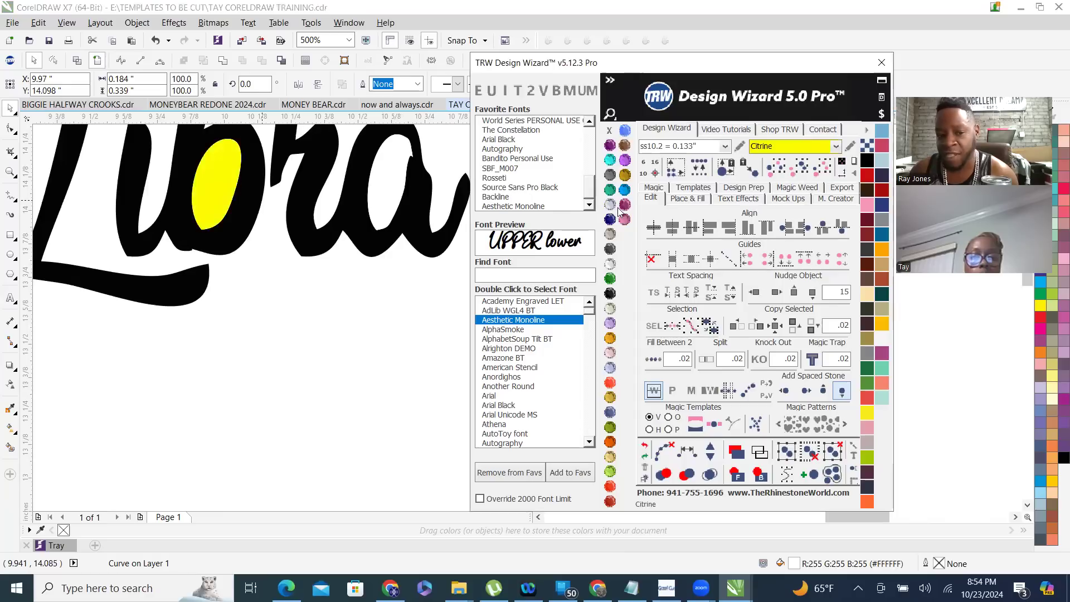
- Fill the white inner shape of the final a in the Libra lettering with TRW Pink
click(391, 192)
scroll(352, 190, down, 2)
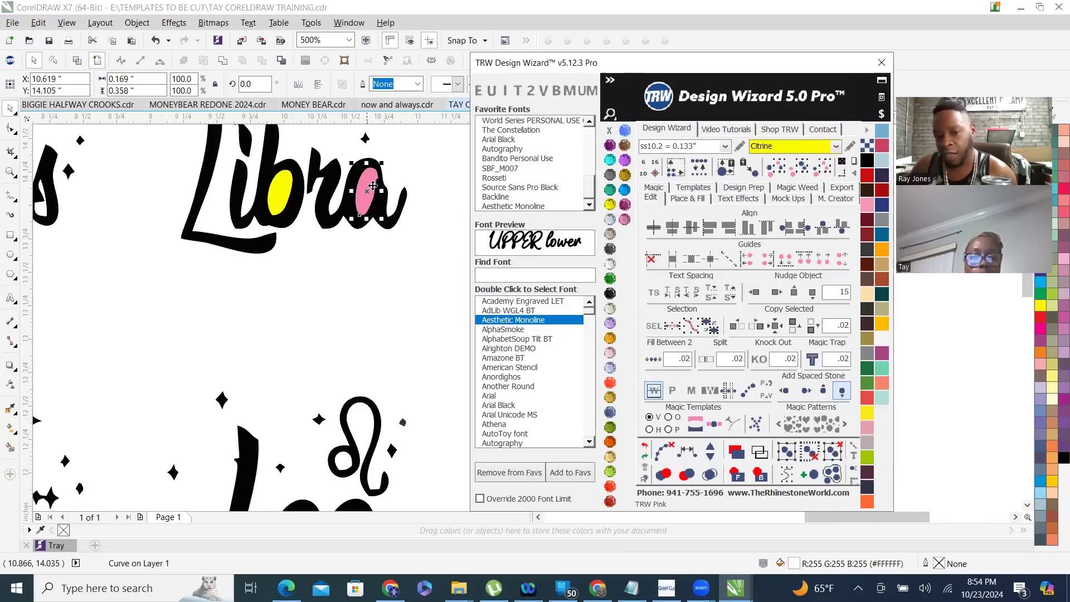
click(625, 219)
- Move the pink inner shape out of the Libra lettering, and delete both it and the yellow one
drag(408, 303, 408, 304)
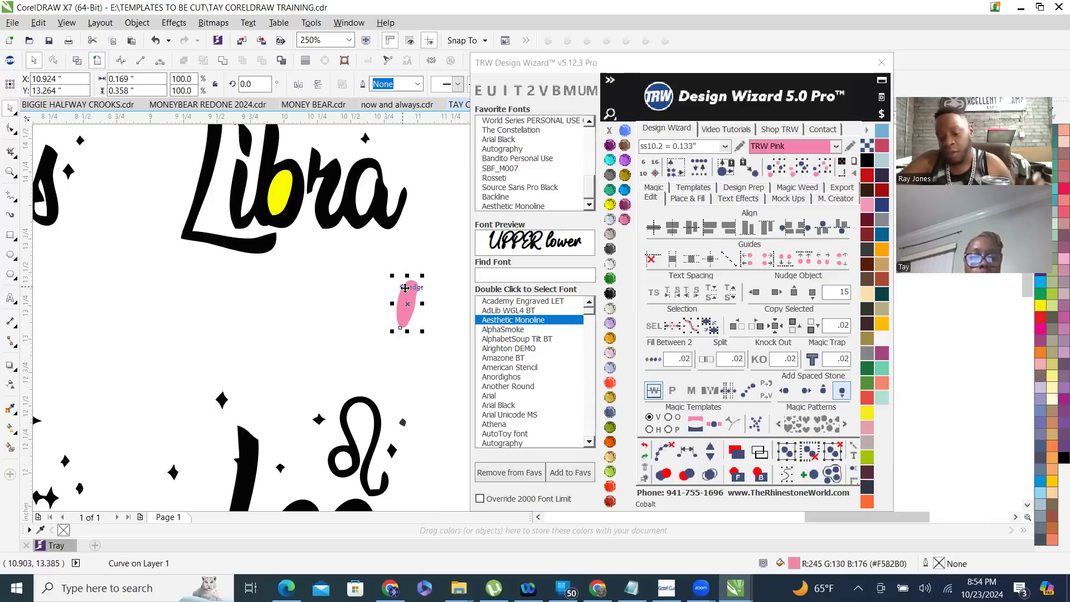
key(Delete)
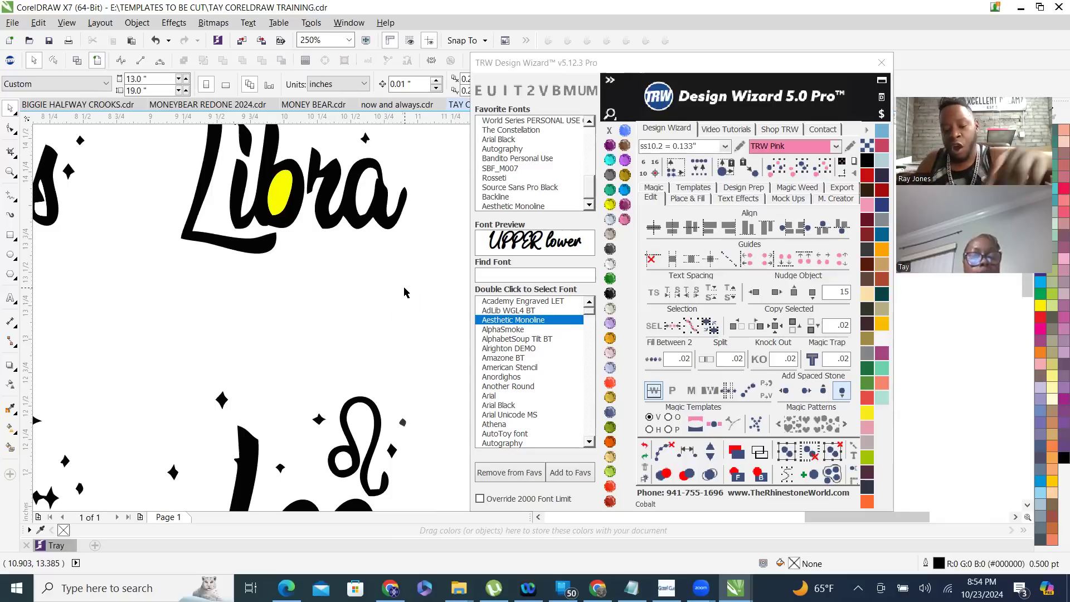
click(279, 190)
scroll(326, 256, down, 2)
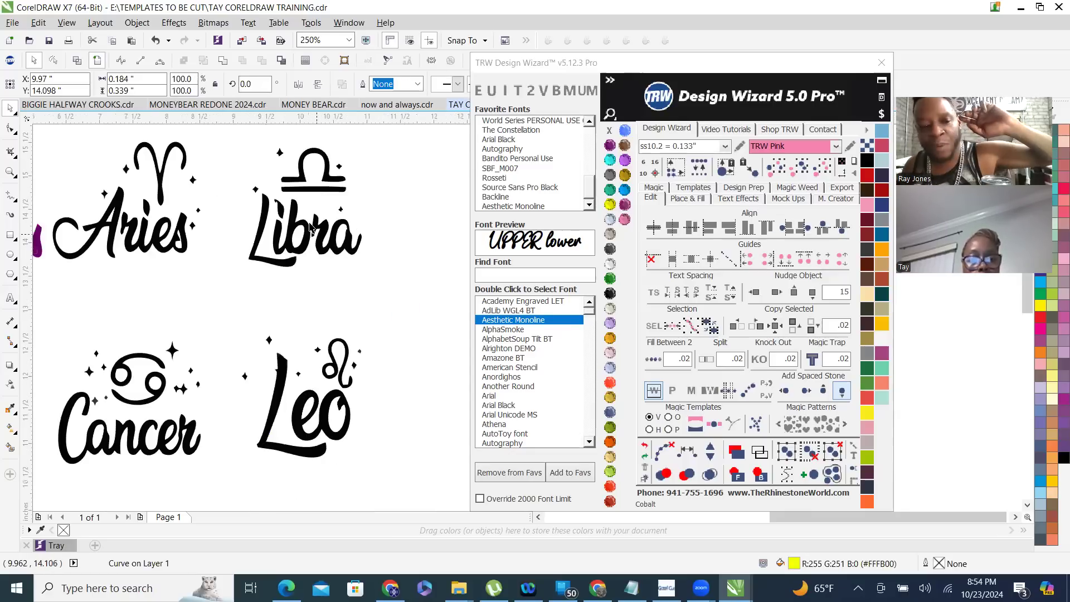
key(Delete)
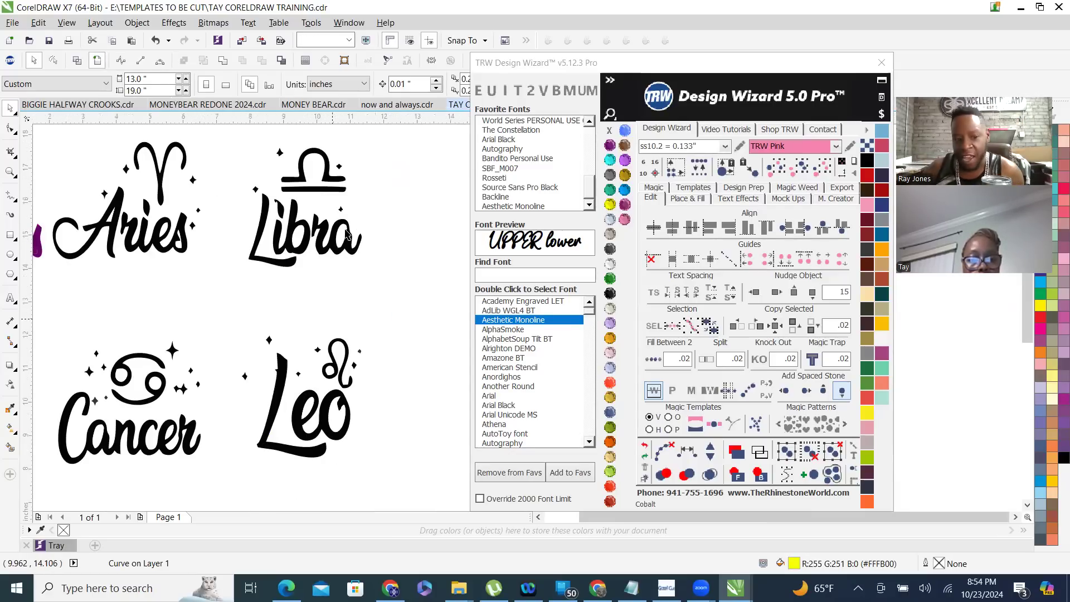
- Undo the Libra inner-shape edits and the Amethyst fill on the Aquarius design
scroll(335, 290, down, 2)
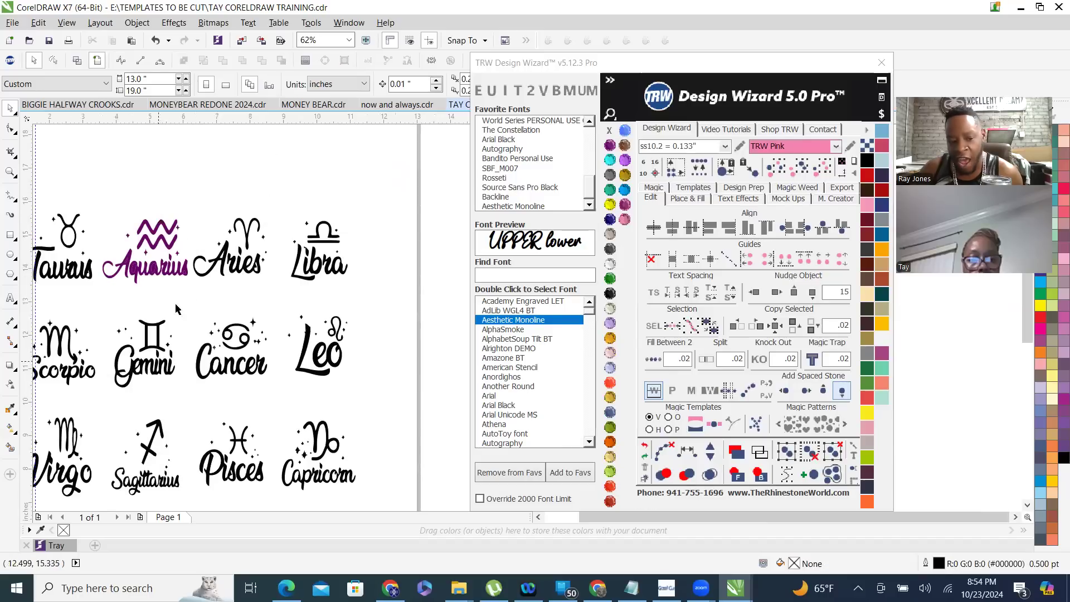
scroll(177, 303, down, 2)
scroll(264, 351, up, 2)
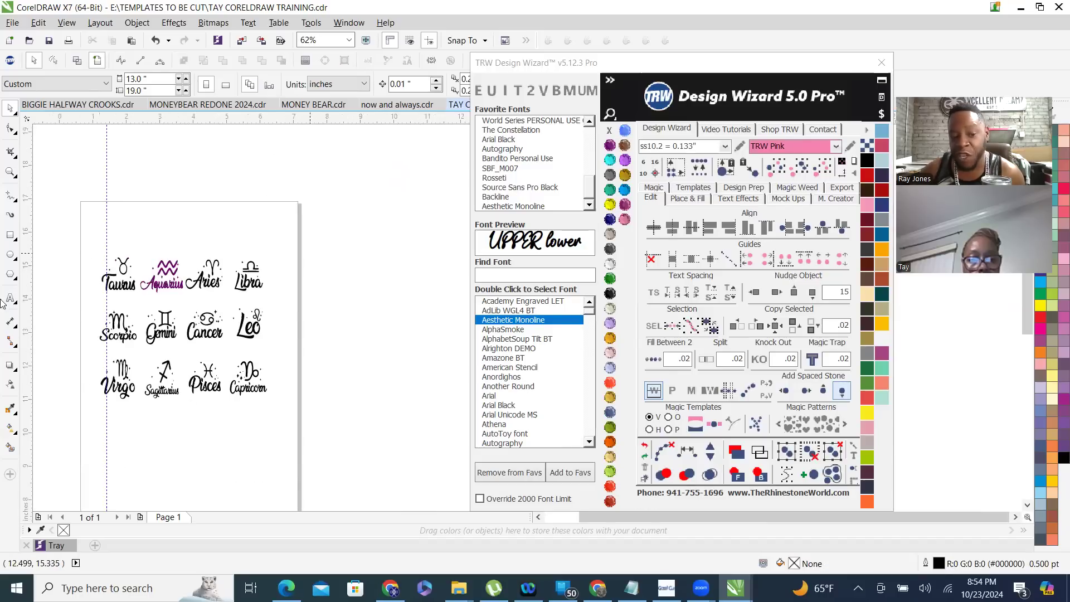
scroll(145, 286, up, 2)
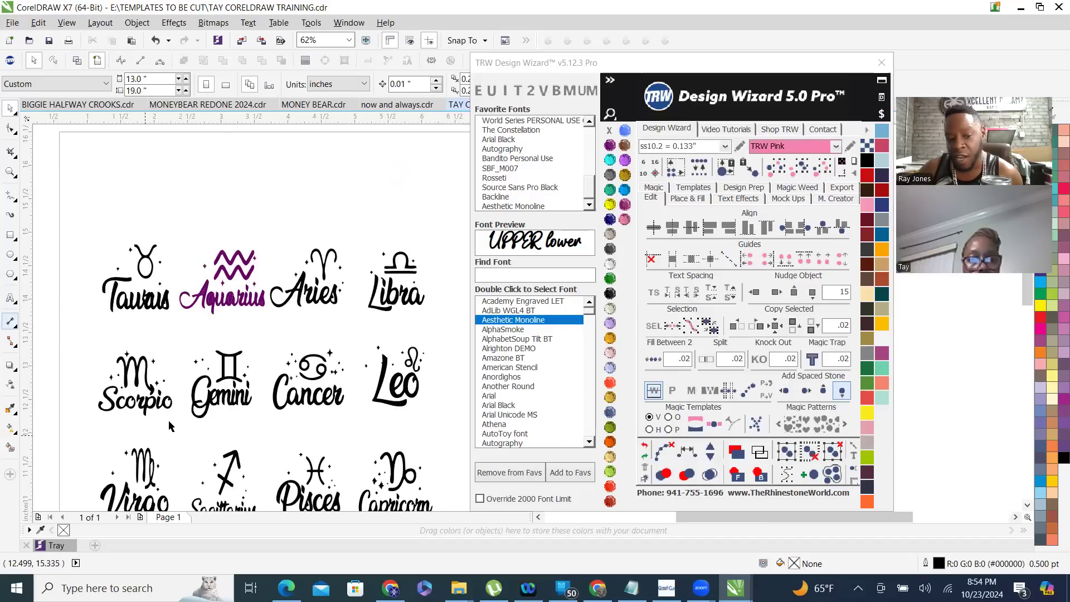
scroll(168, 419, up, 2)
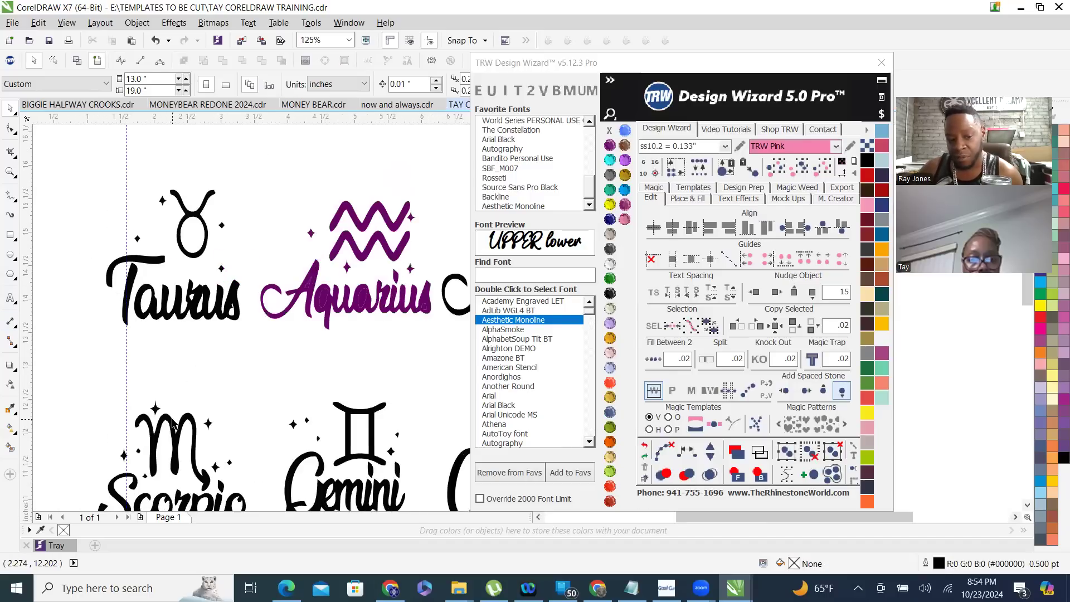
click(645, 448)
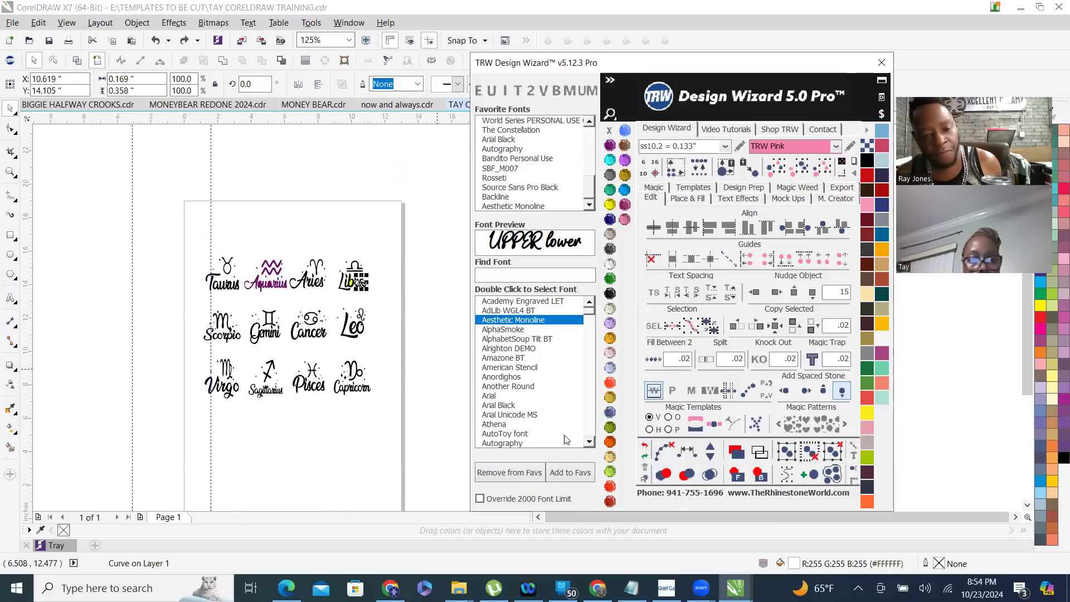
click(645, 447)
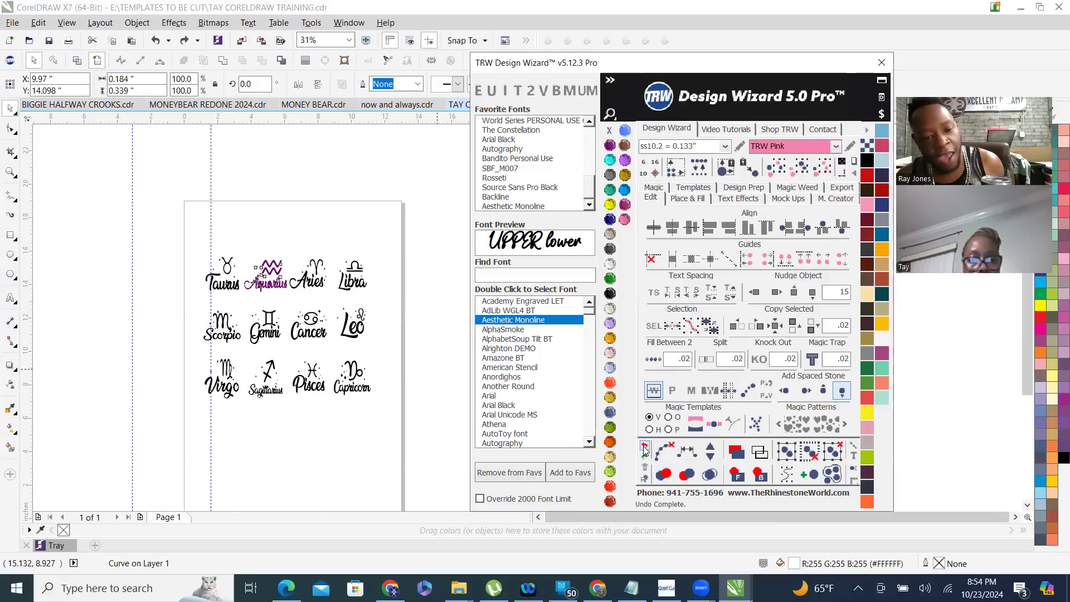
click(645, 447)
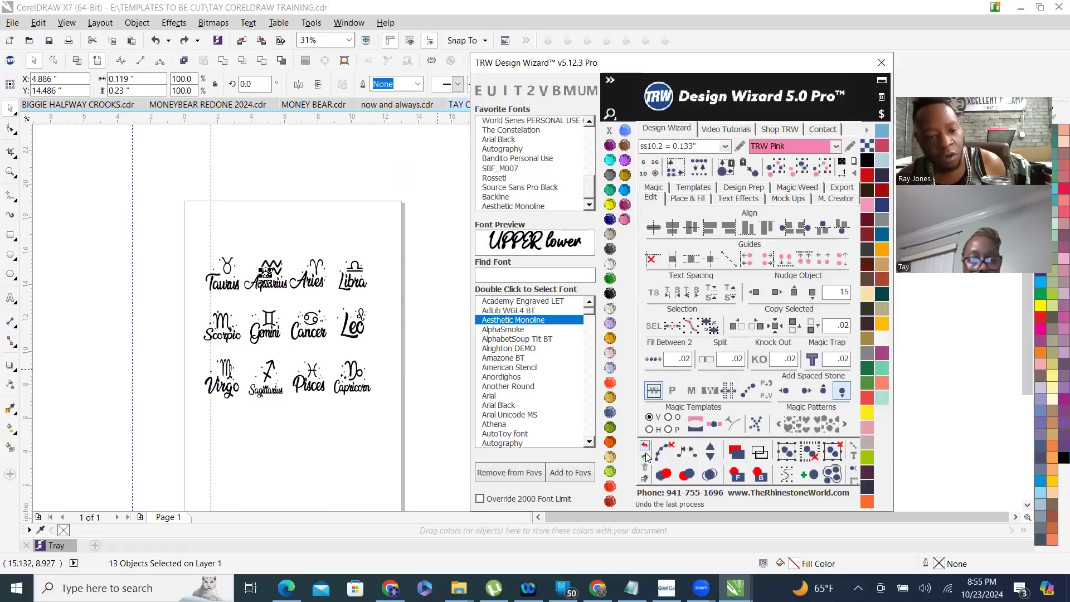
- Undo the Citrine and TRW Pink fills on the Aquarius stars and clear the selection
click(282, 245)
scroll(270, 262, up, 1)
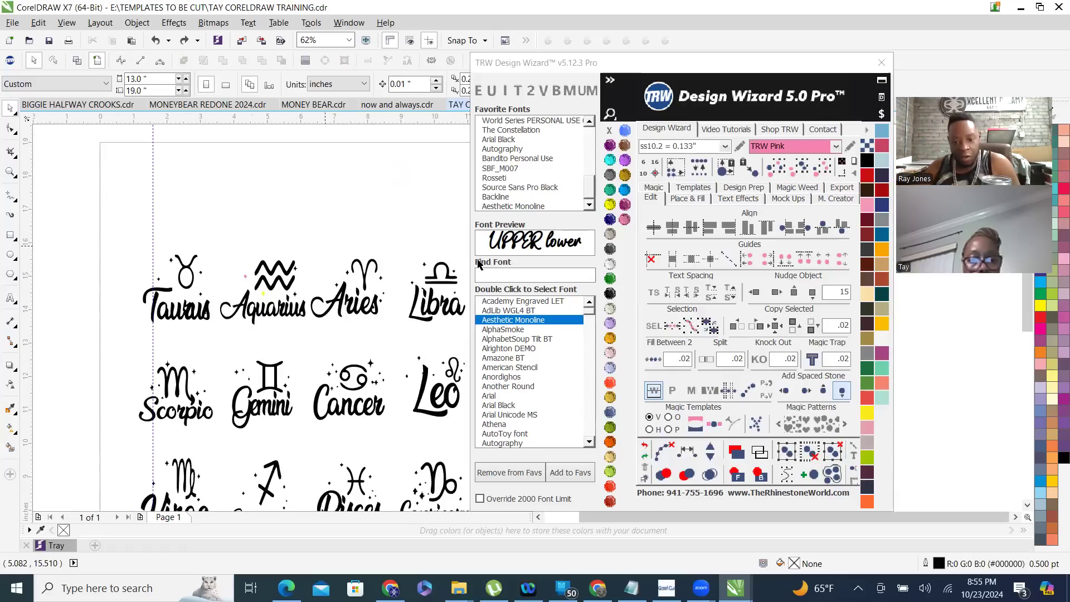
scroll(285, 304, up, 2)
click(644, 448)
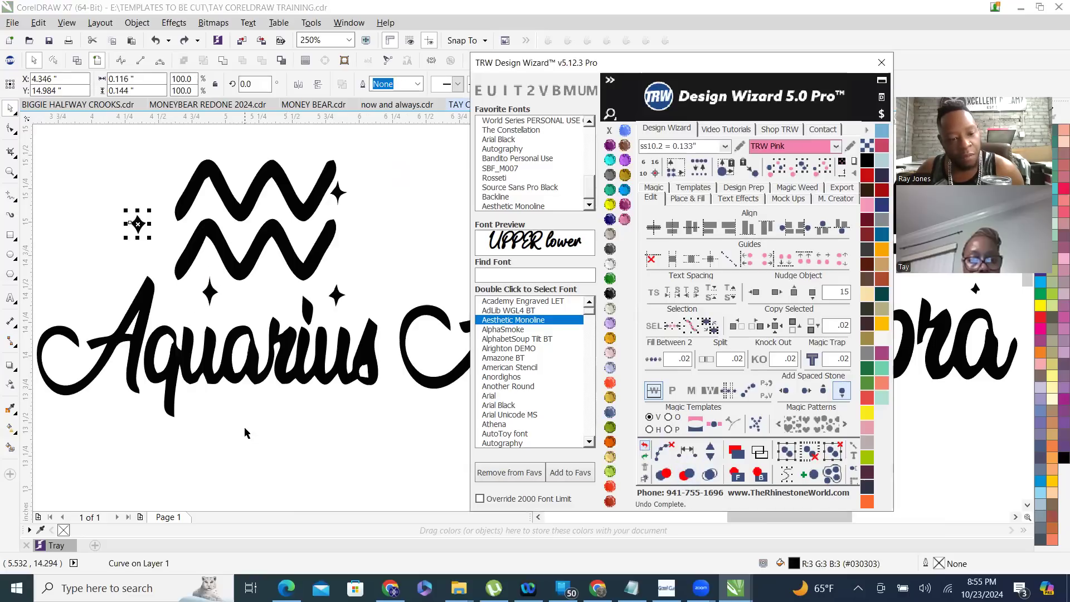
scroll(301, 266, down, 1)
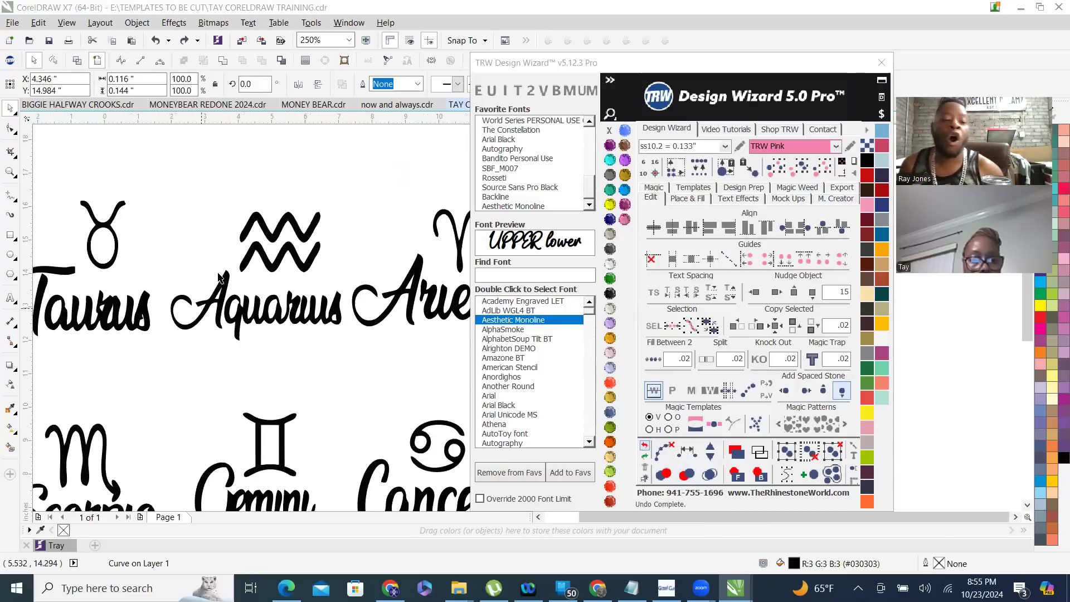
scroll(219, 276, down, 3)
key(Escape)
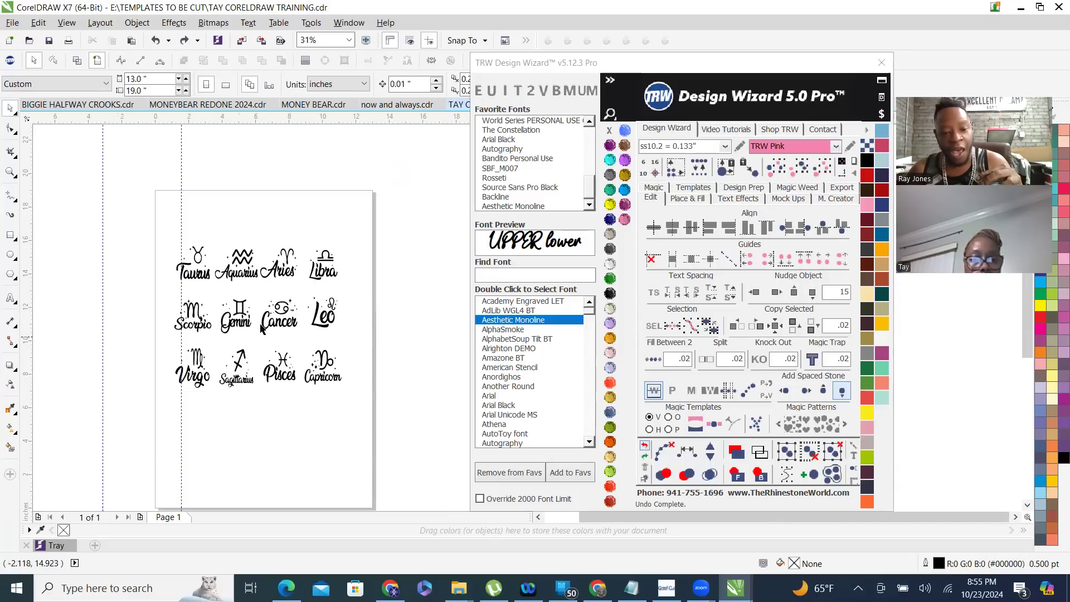
- Select the white shape inside the Gemini symbol and extend the selection to all objects of the same color
scroll(272, 319, up, 1)
scroll(272, 319, up, 2)
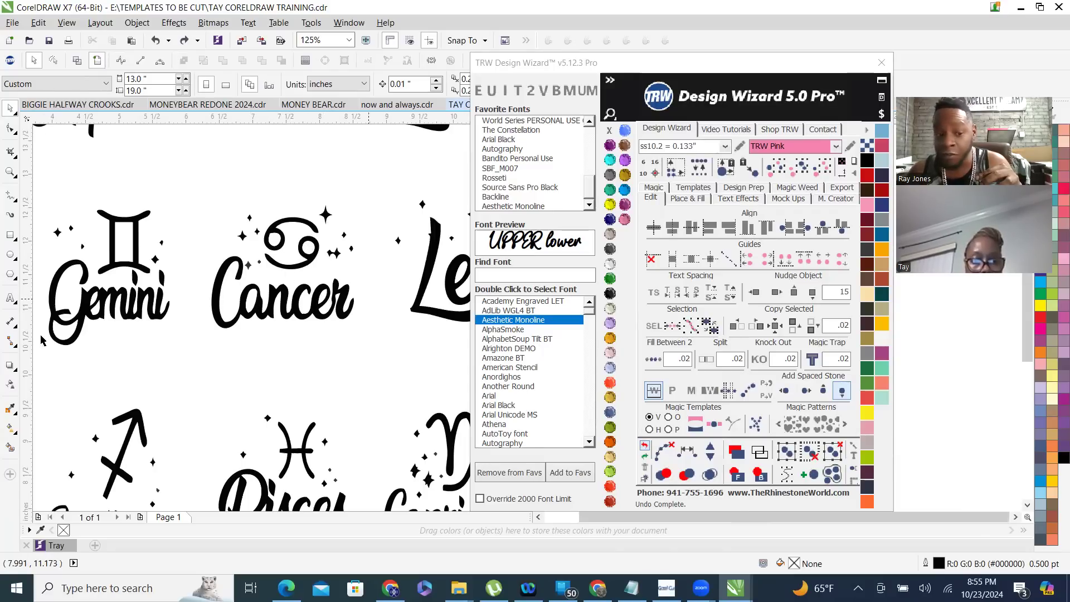
scroll(282, 273, down, 2)
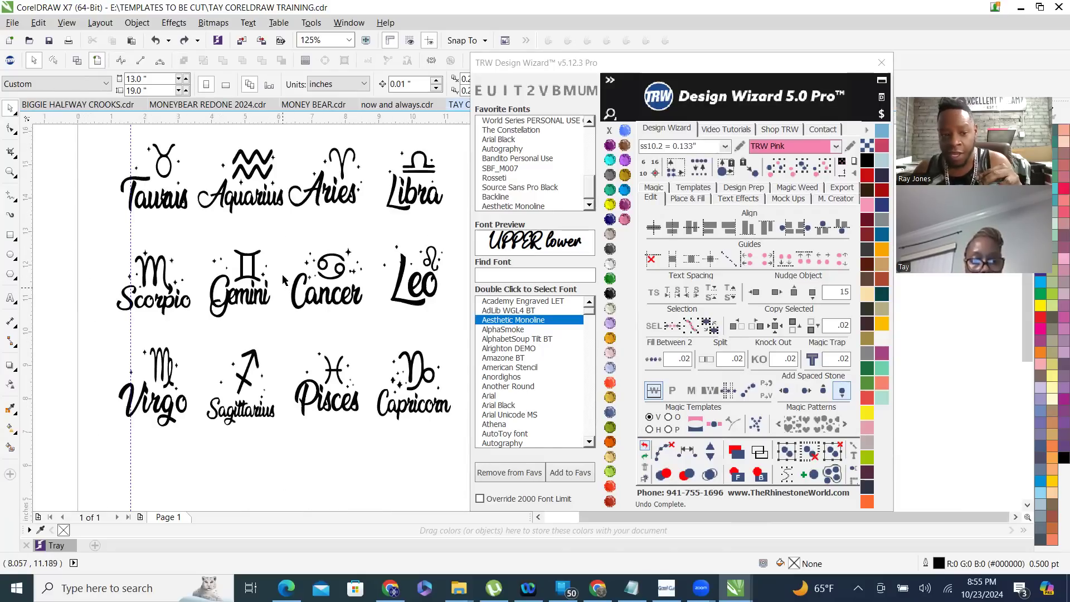
click(248, 269)
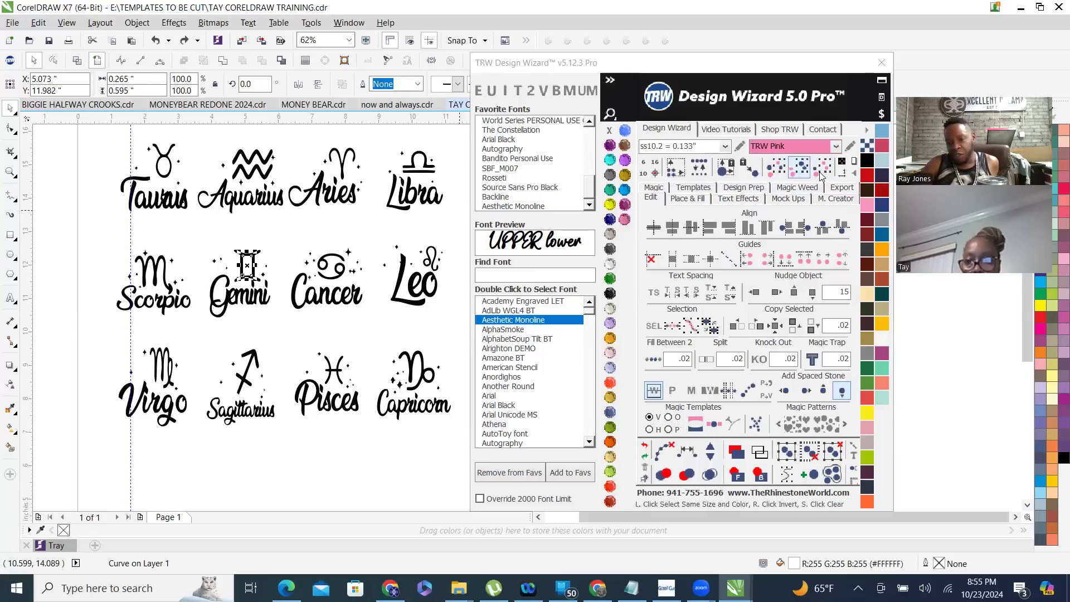
click(757, 69)
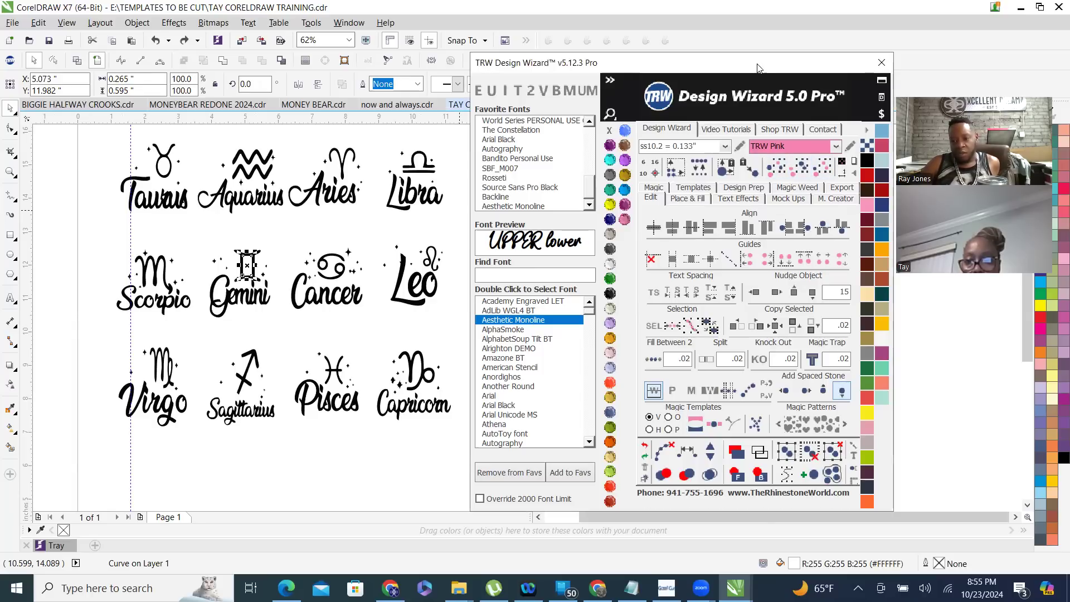
drag(757, 67, 758, 39)
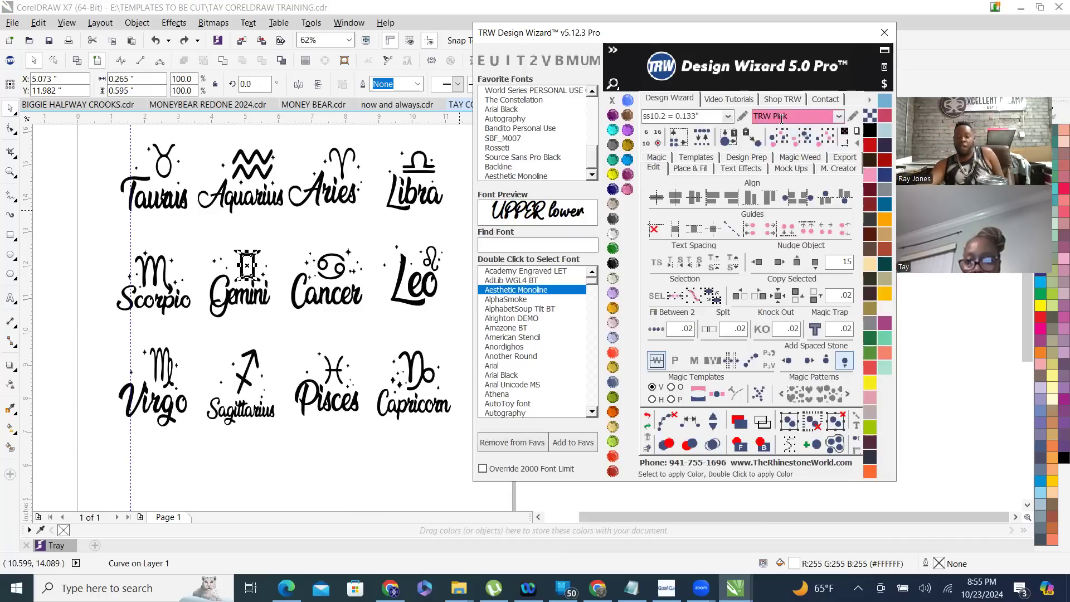
click(803, 144)
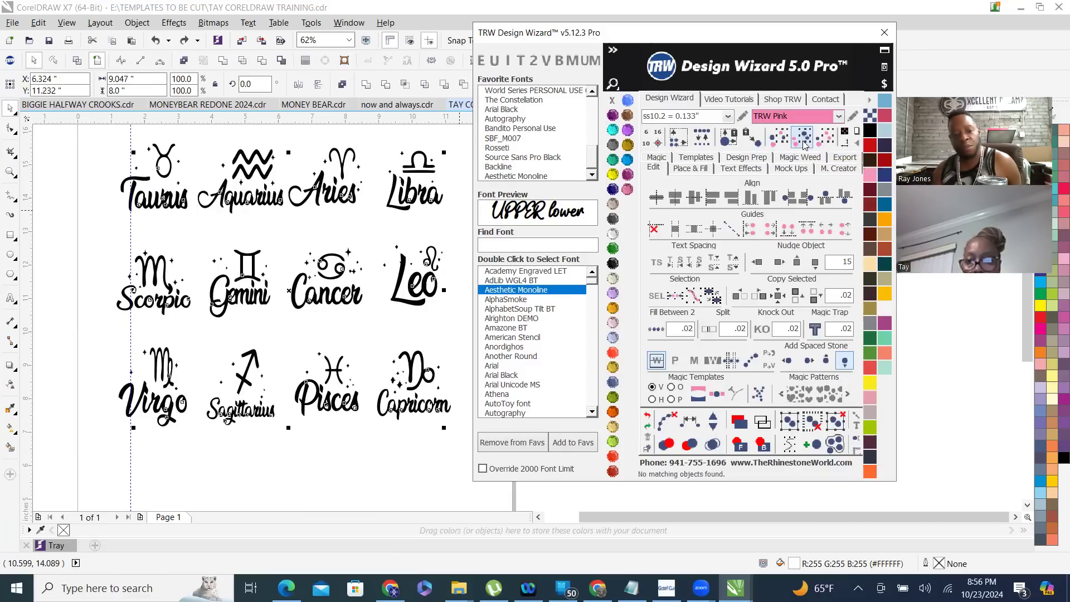
- Fill all the selected white inner shapes across the zodiac designs with Montana and inspect the Gemini lettering
scroll(171, 276, down, 1)
scroll(138, 253, up, 1)
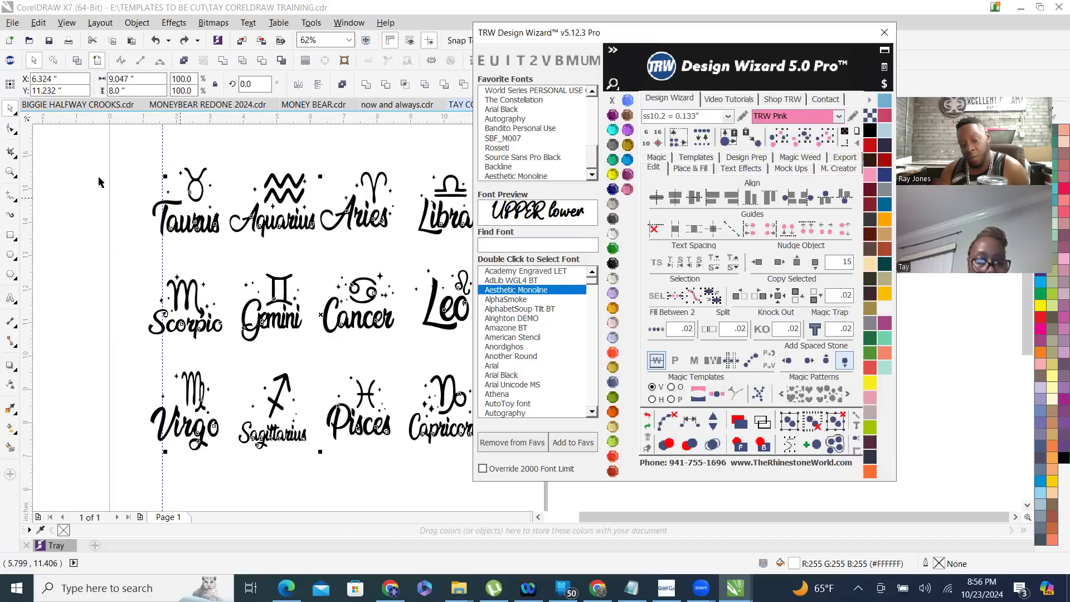
scroll(193, 222, down, 1)
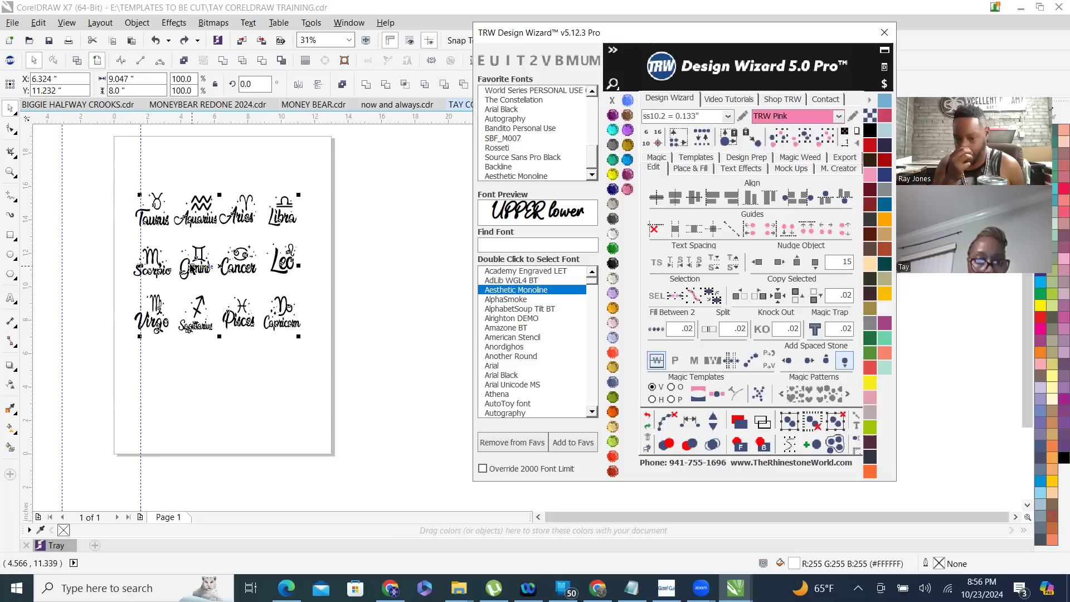
click(676, 419)
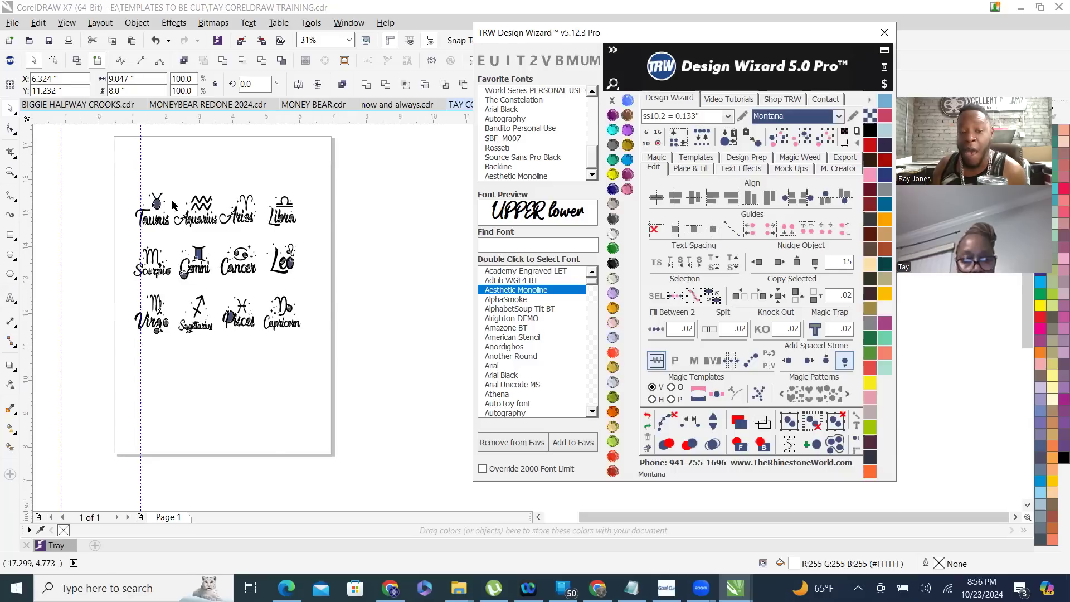
scroll(257, 305, up, 3)
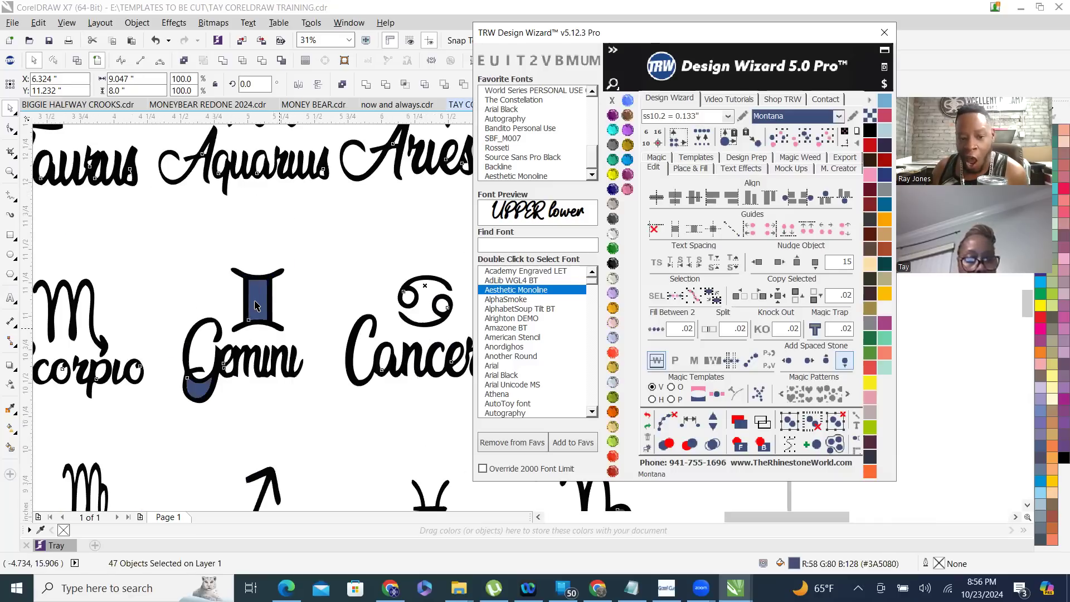
scroll(255, 306, up, 5)
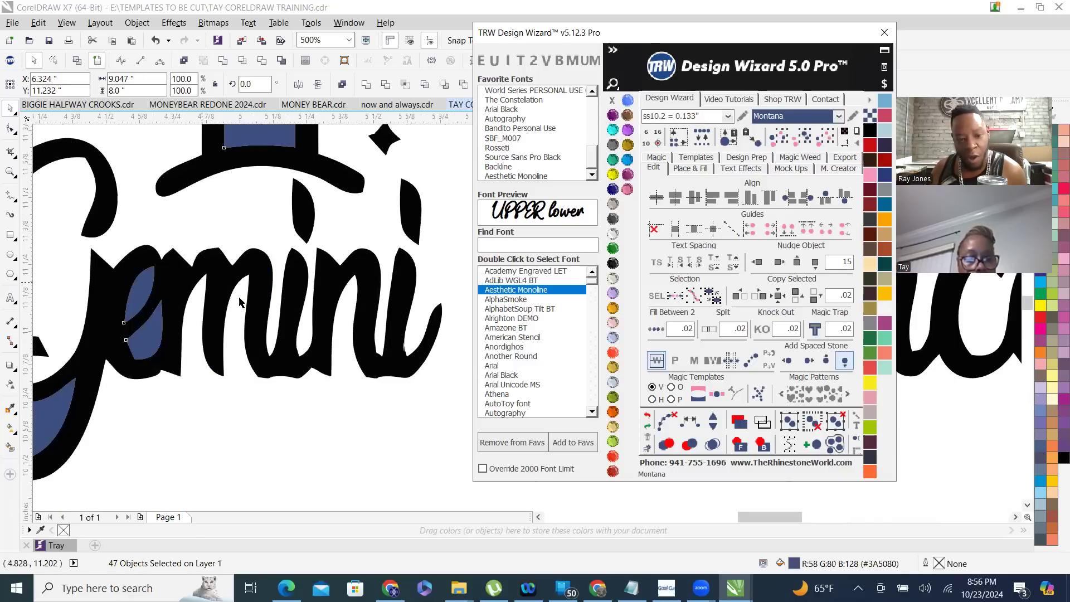
scroll(240, 302, down, 5)
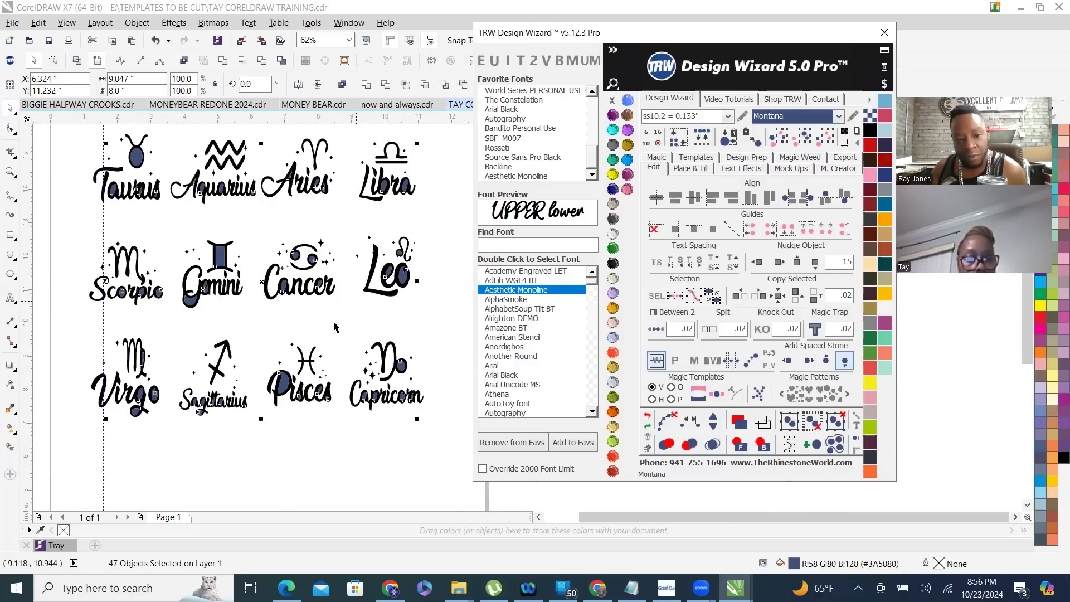
- Select the Montana shape inside the b of Libra and extend the selection to all objects of the same color
scroll(369, 295, down, 1)
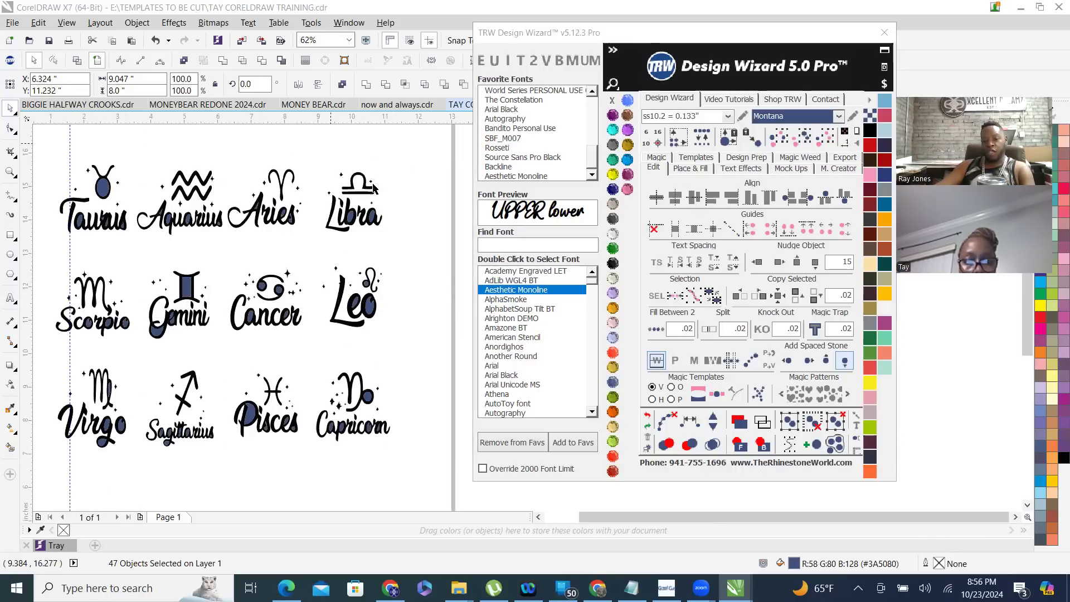
click(804, 142)
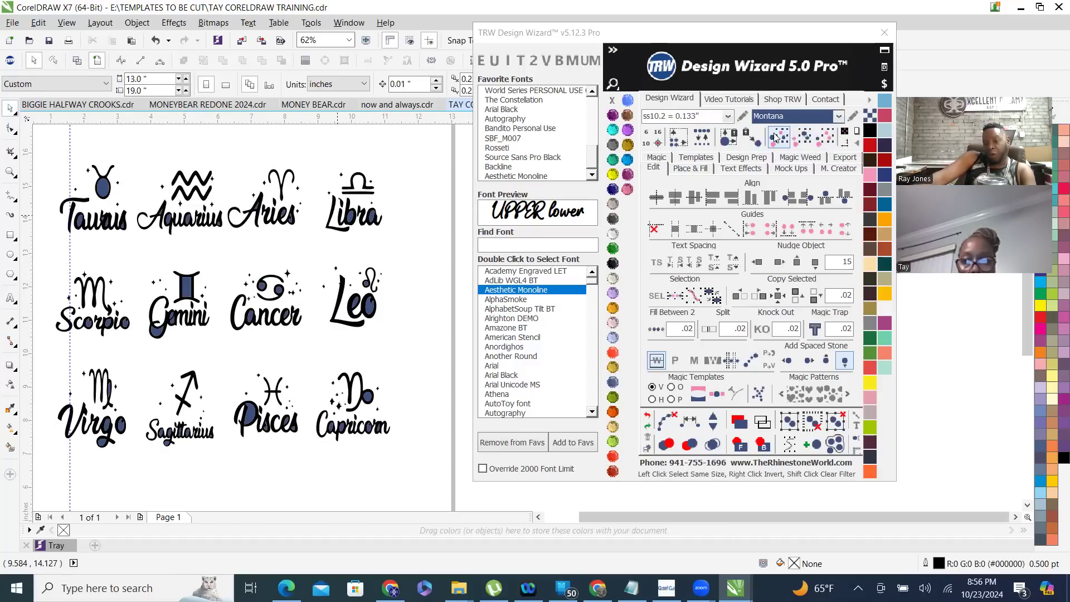
scroll(350, 222, up, 2)
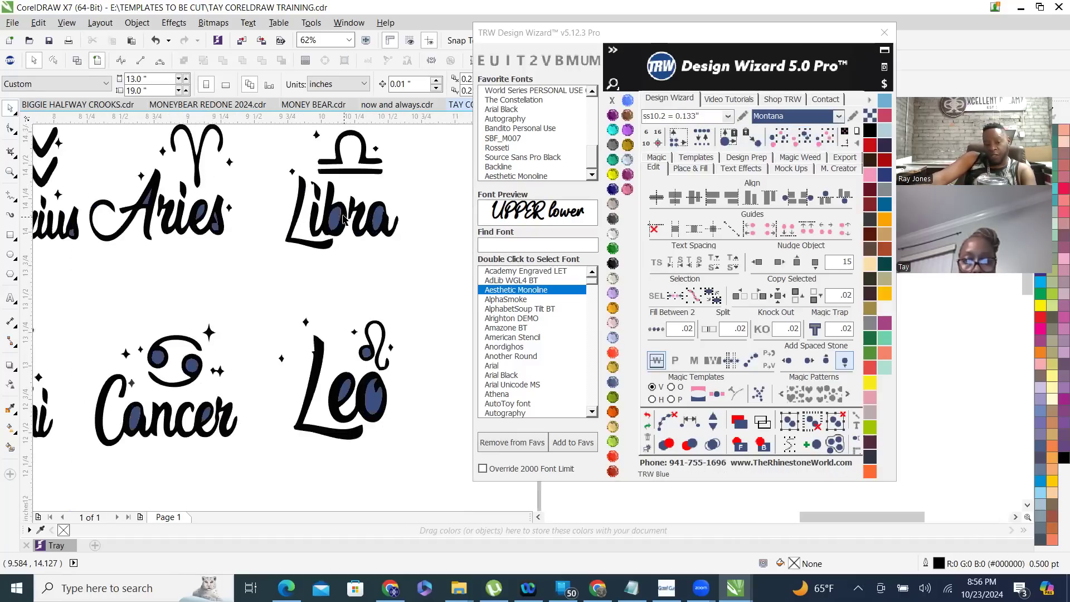
scroll(329, 224, up, 2)
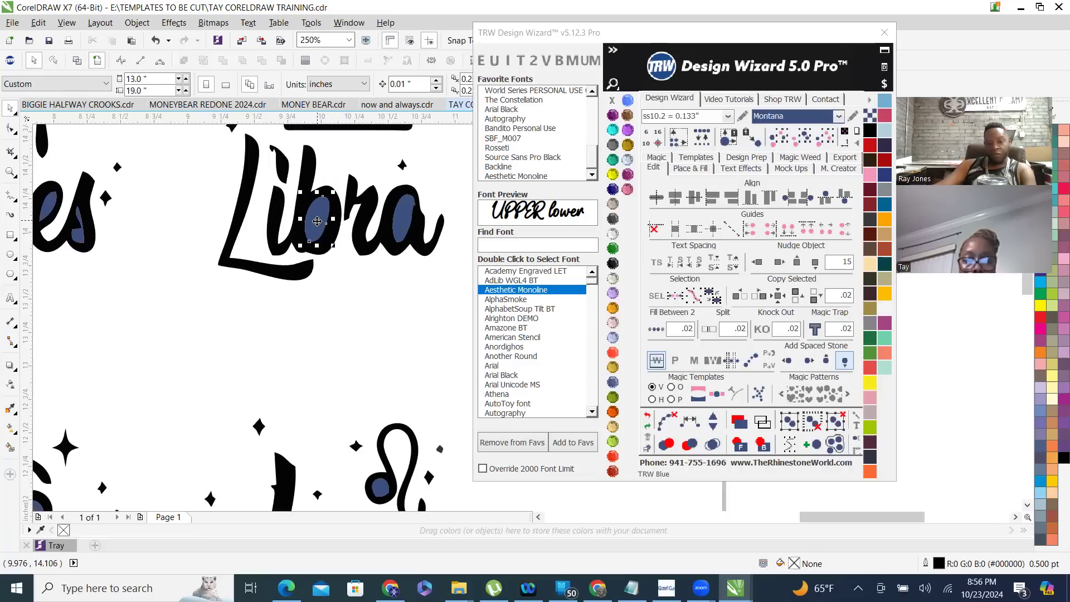
click(317, 221)
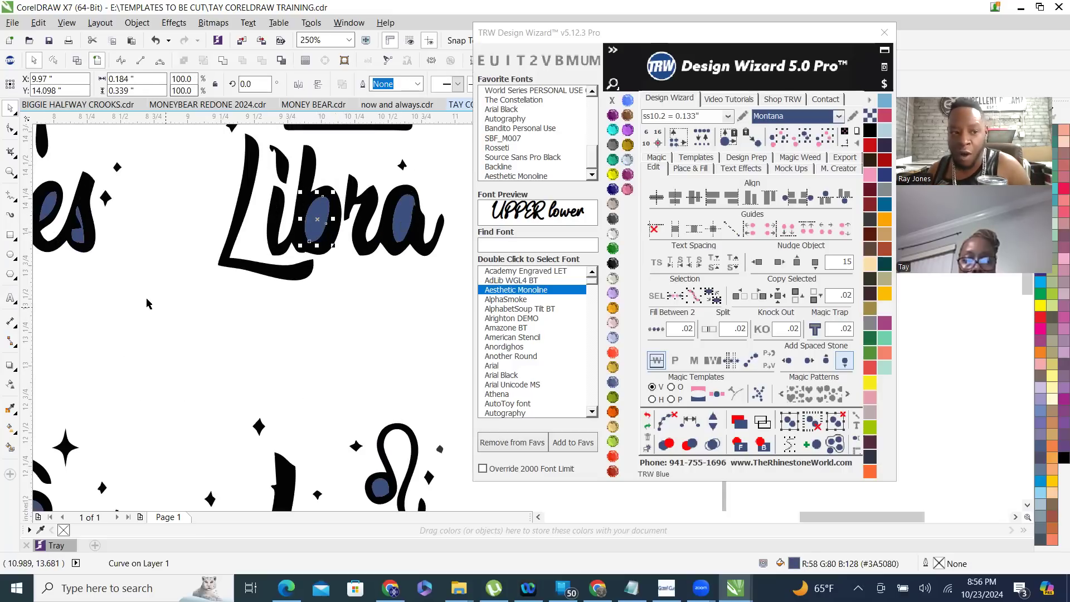
click(804, 140)
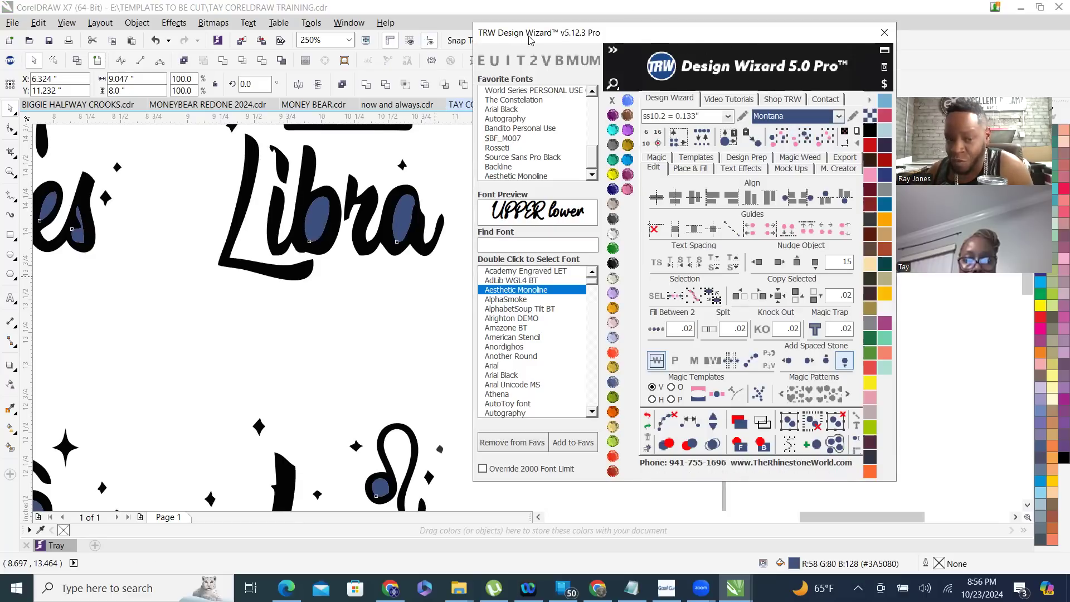
- Delete all the selected Montana inner shapes across the zodiac designs and undo the deletion
key(F4)
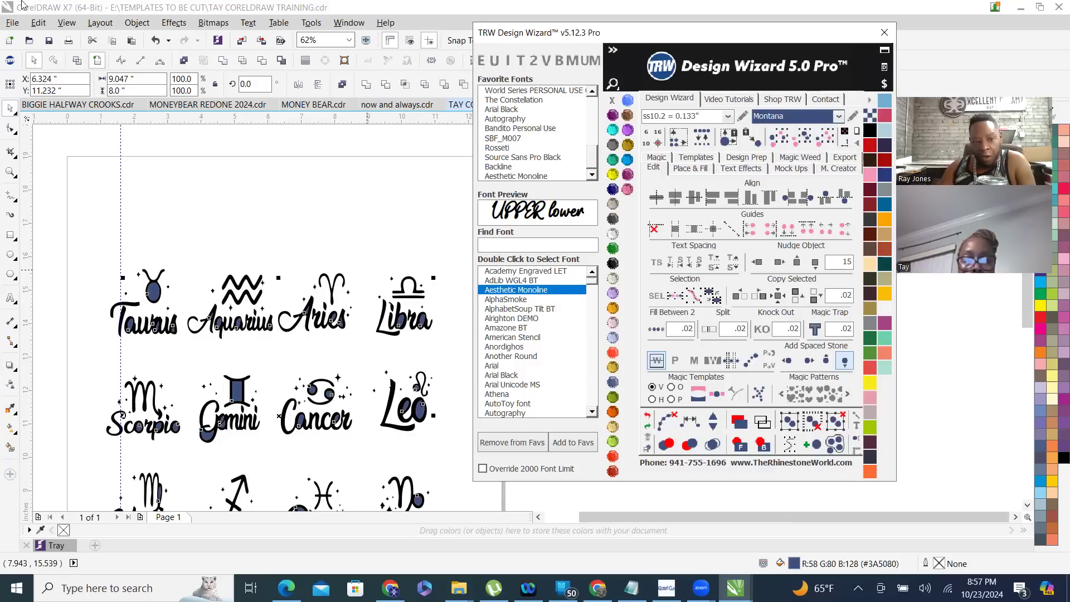
click(265, 9)
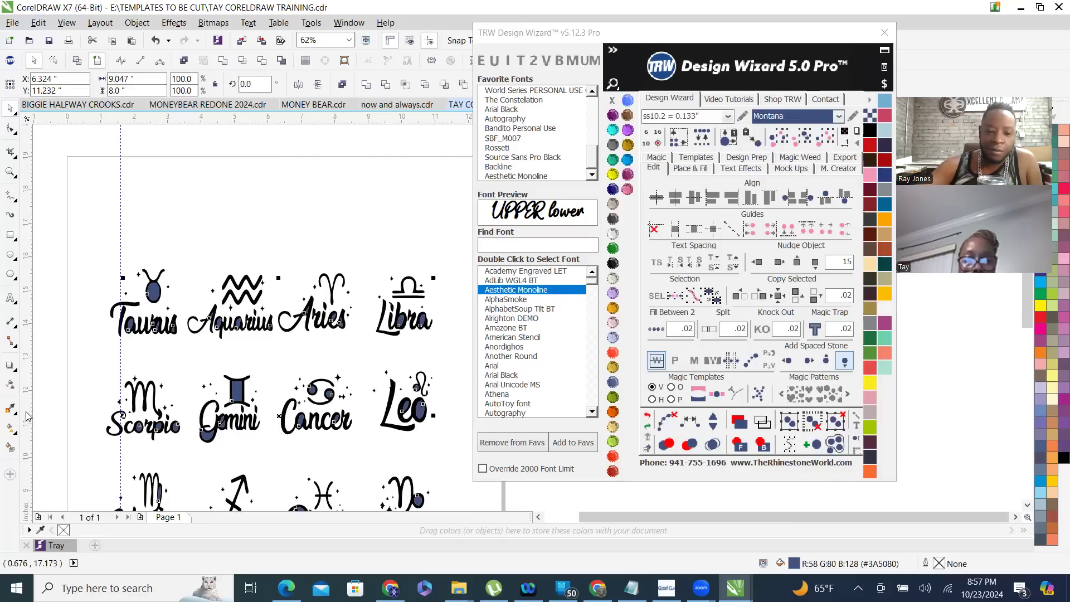
key(Escape)
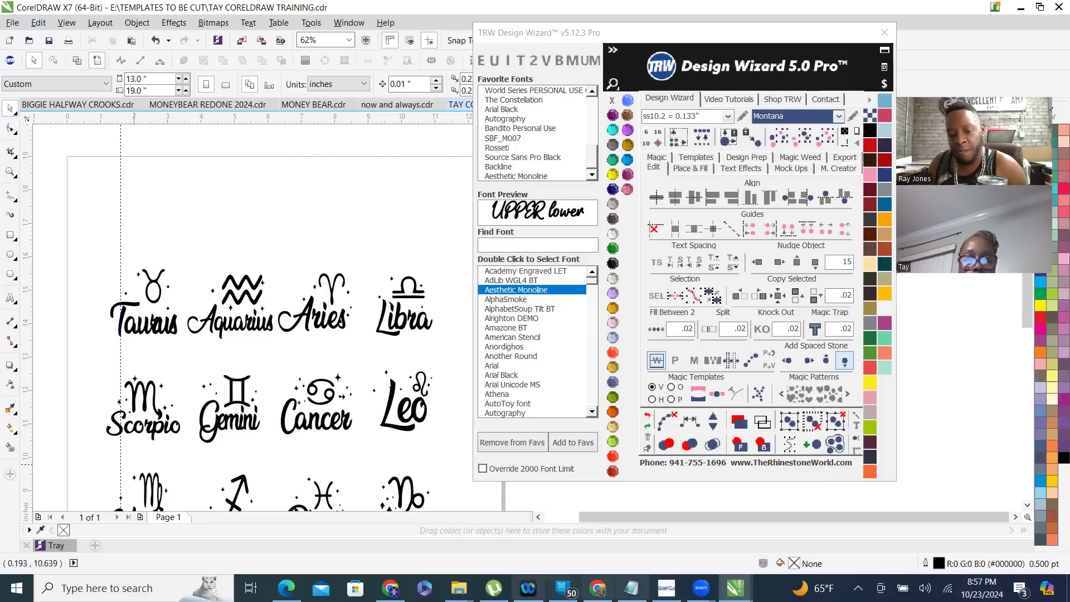
click(647, 426)
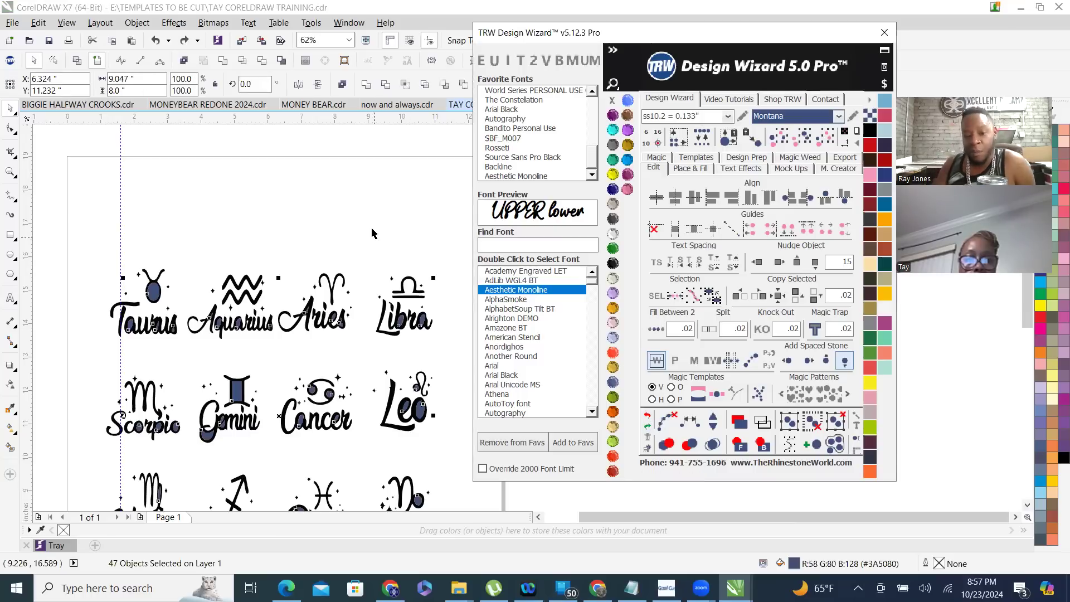
- Select the inner shape in Libra's b together with all same-colored shapes and clear the selection
click(420, 344)
scroll(412, 331, up, 3)
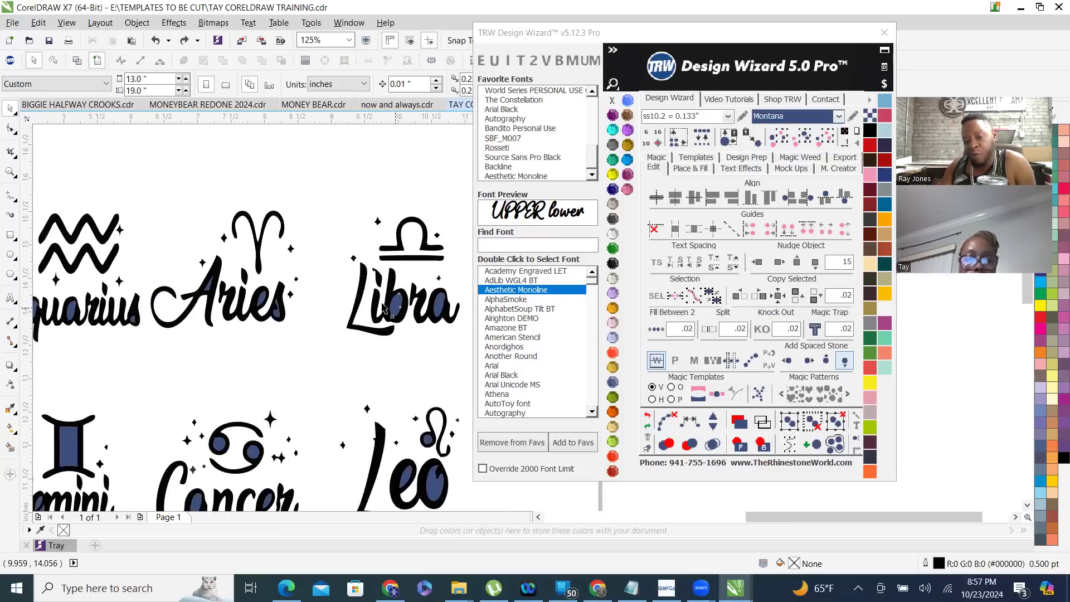
click(384, 308)
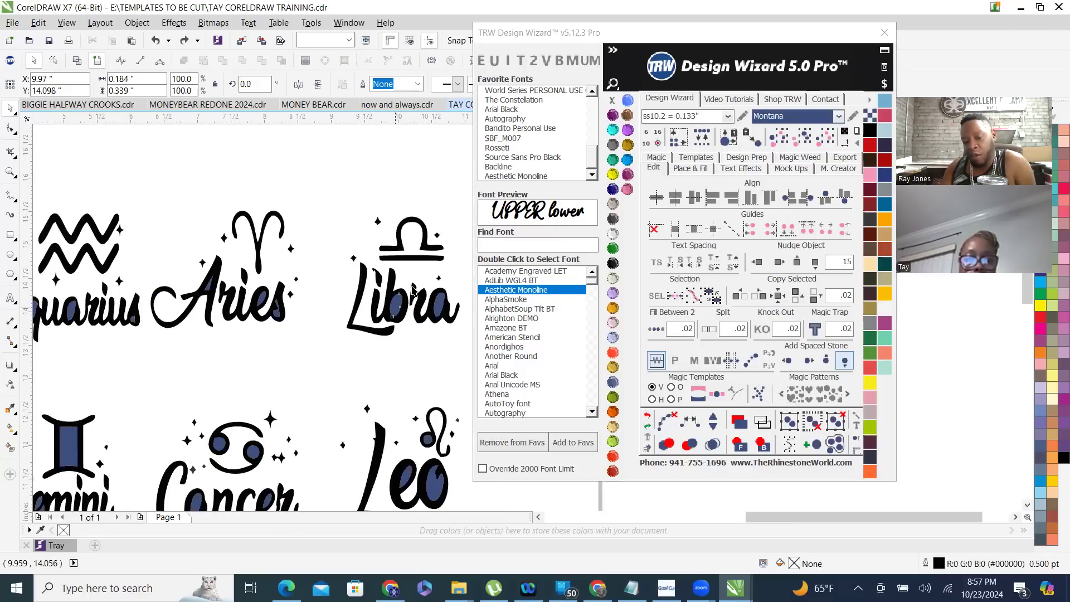
click(768, 145)
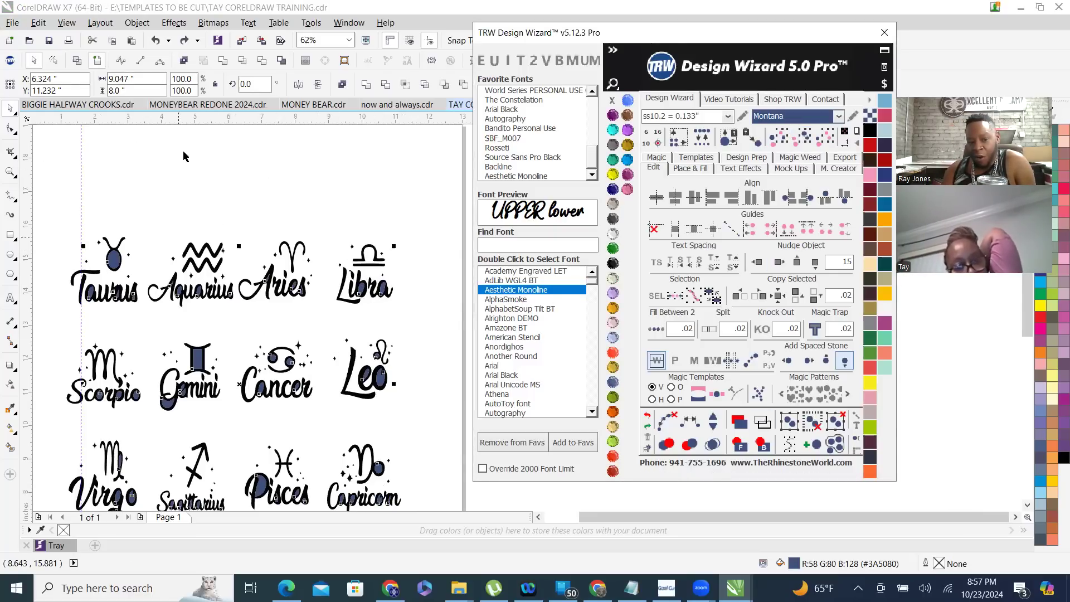
click(313, 187)
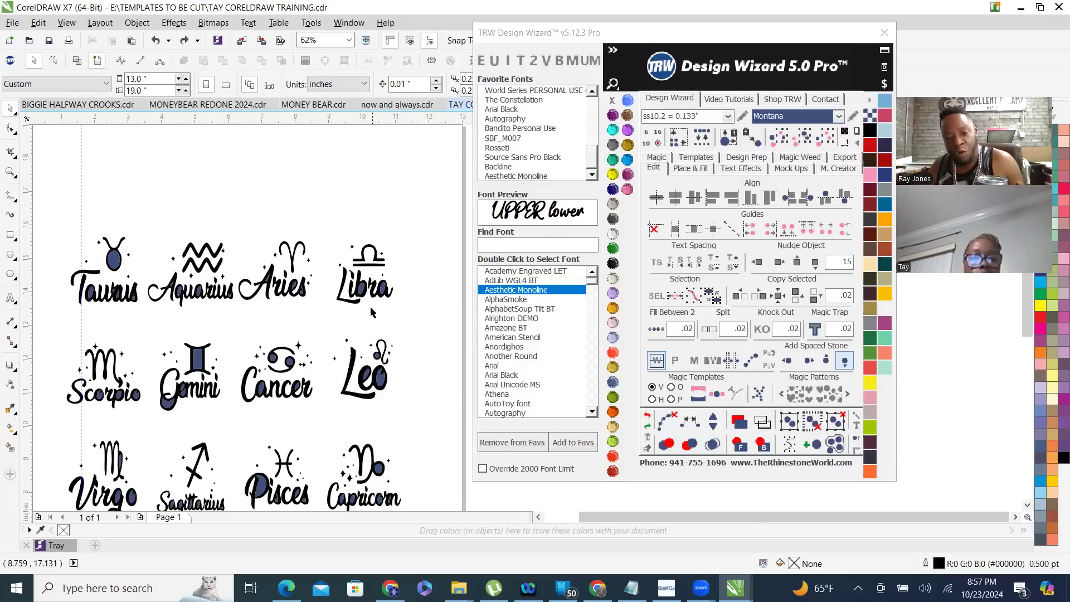
- Reselect every Montana inner shape by color from Libra's b and delete them all at once
scroll(373, 292, up, 3)
click(332, 226)
scroll(389, 261, down, 2)
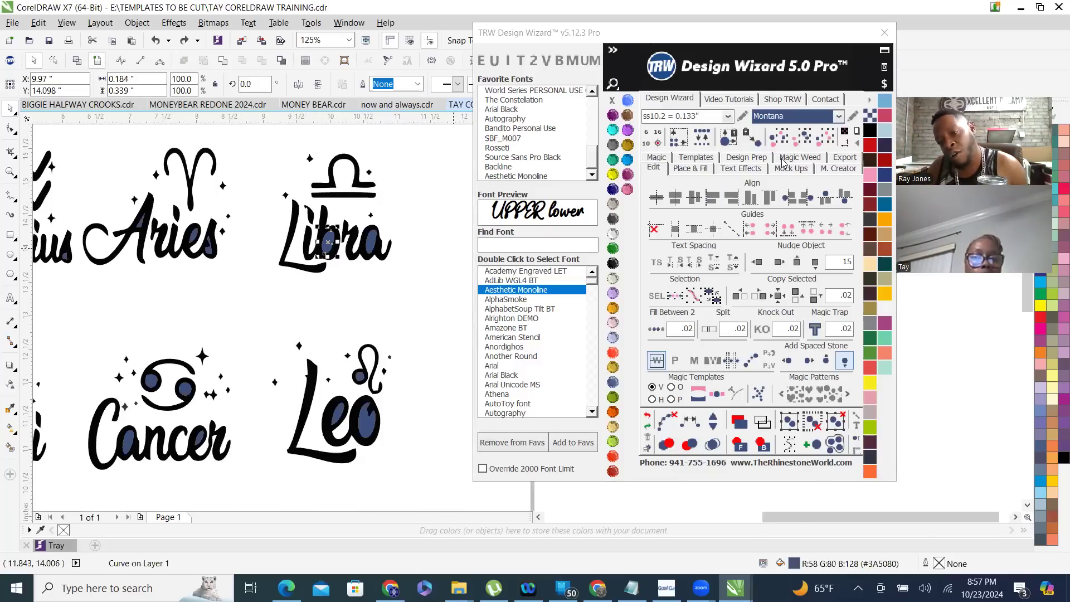
click(803, 140)
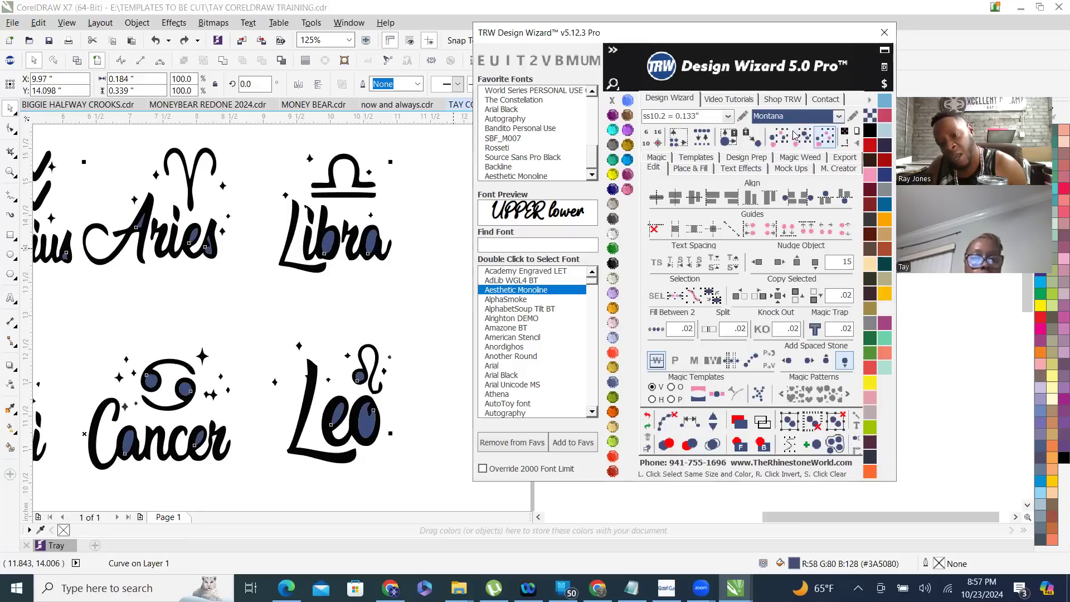
click(825, 136)
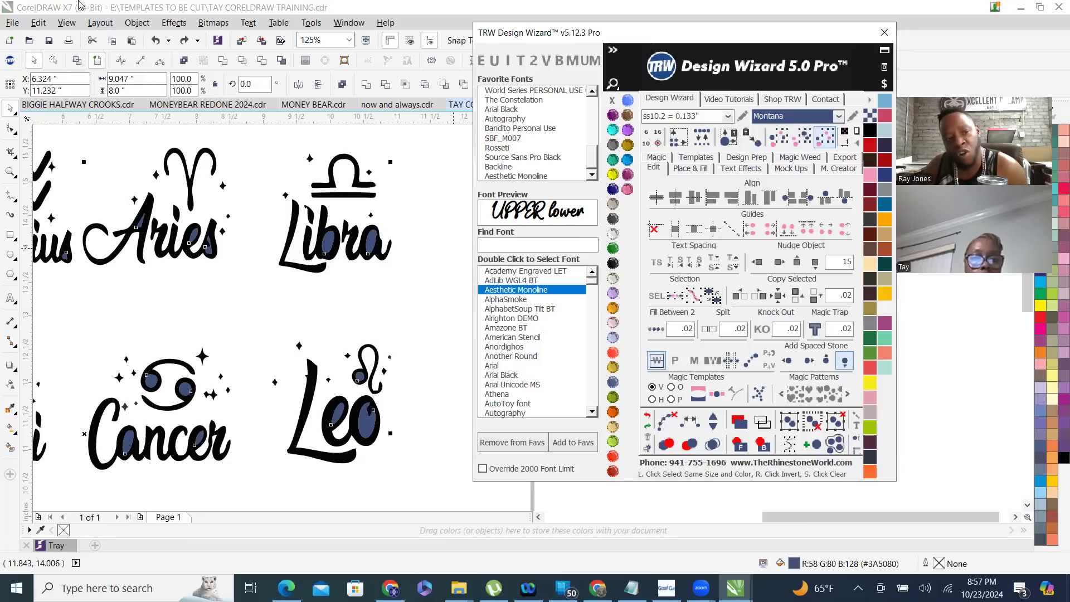
click(80, 4)
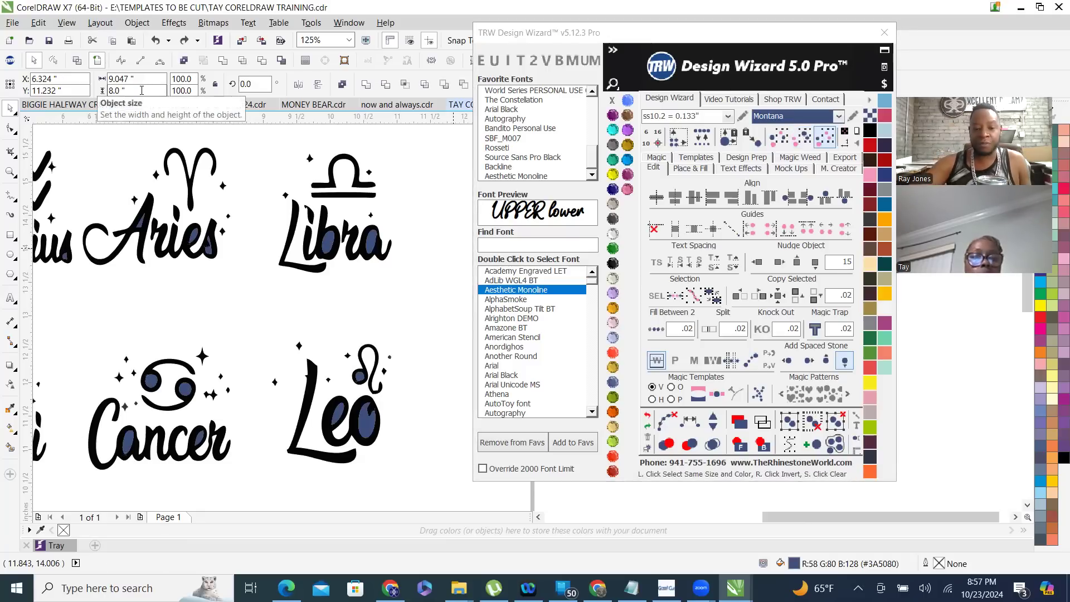
key(Escape)
- Examine the remaining black symbols and lettering of all twelve zodiac designs on the page
scroll(258, 273, down, 3)
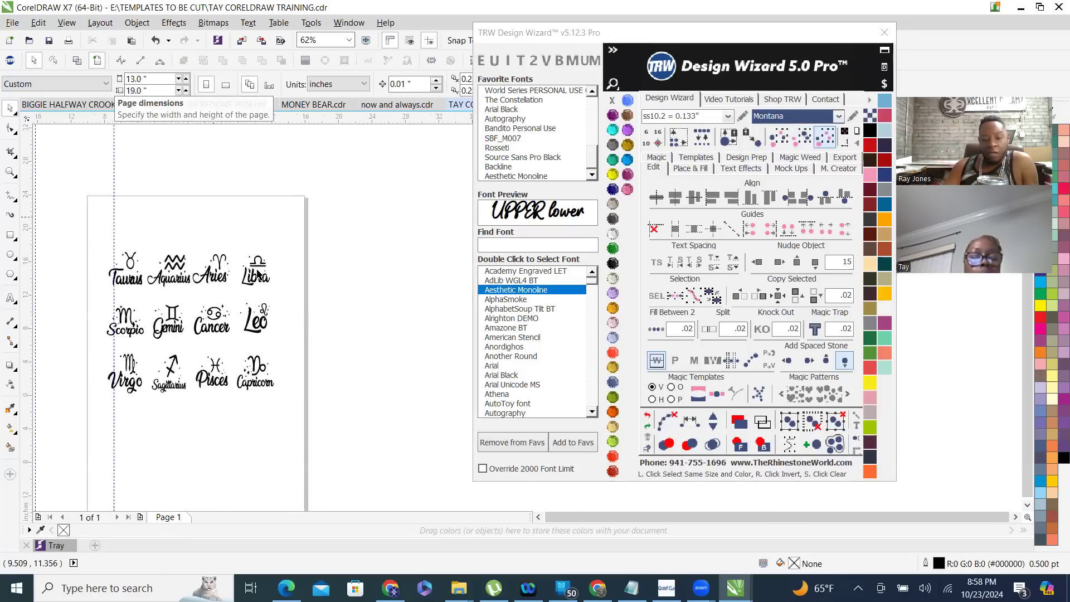
scroll(258, 273, up, 3)
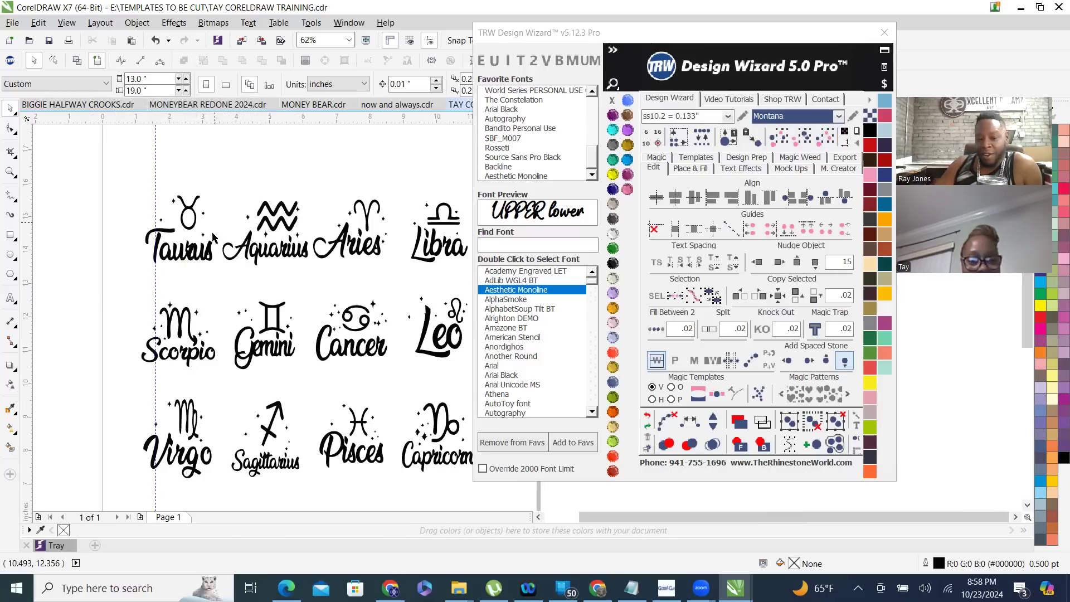
scroll(155, 241, down, 2)
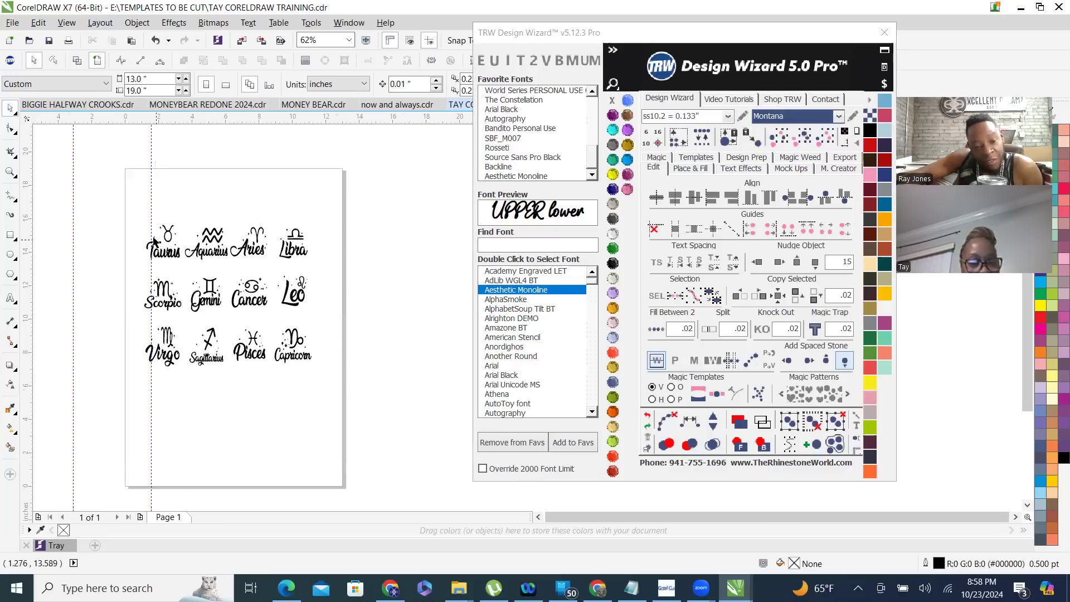
key(F4)
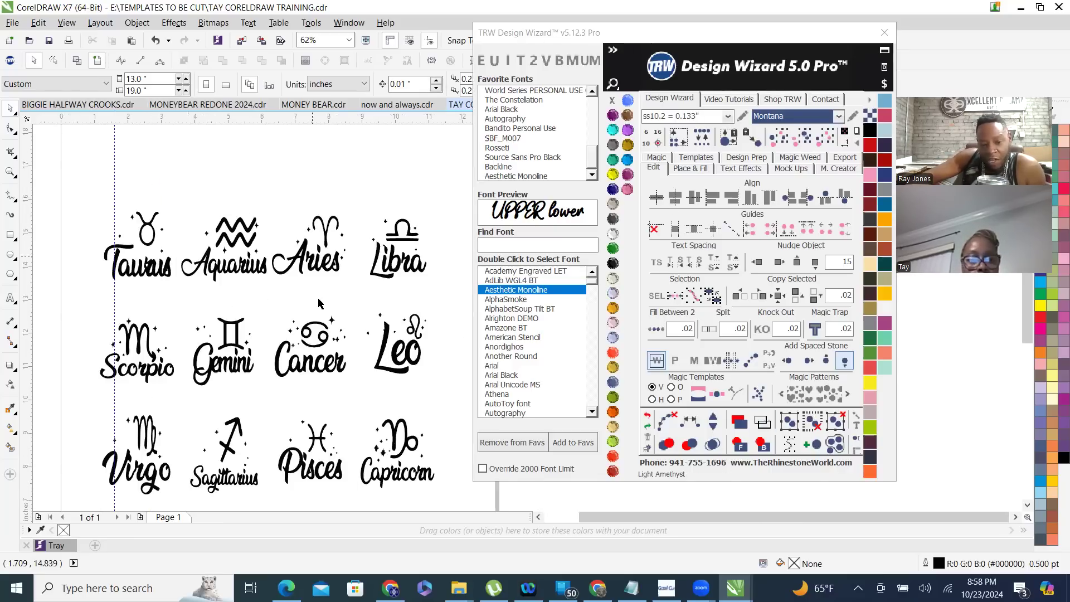
scroll(308, 310, down, 2)
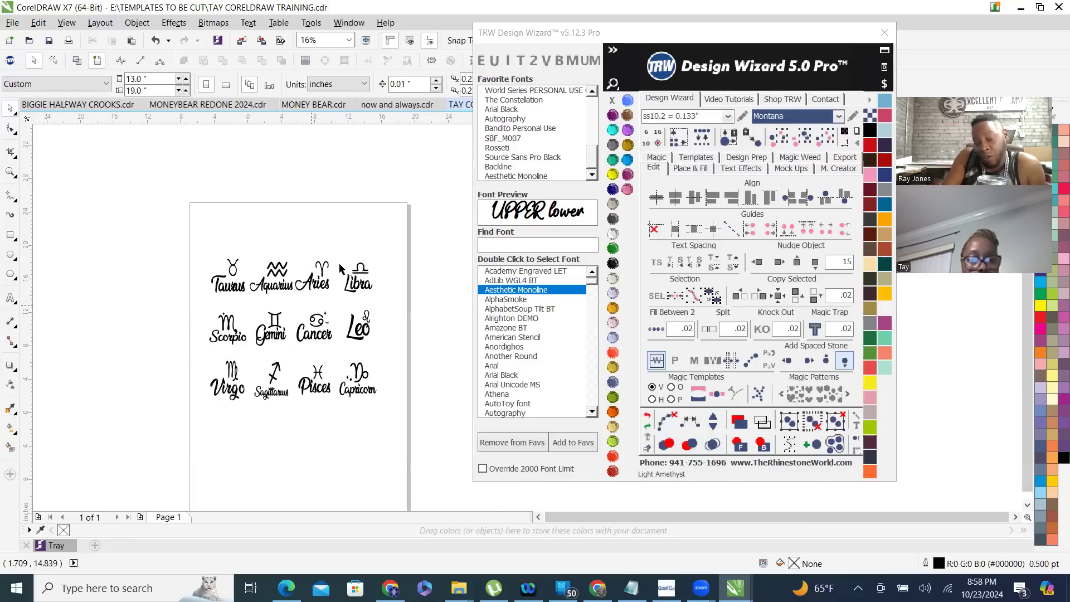
scroll(323, 334, up, 2)
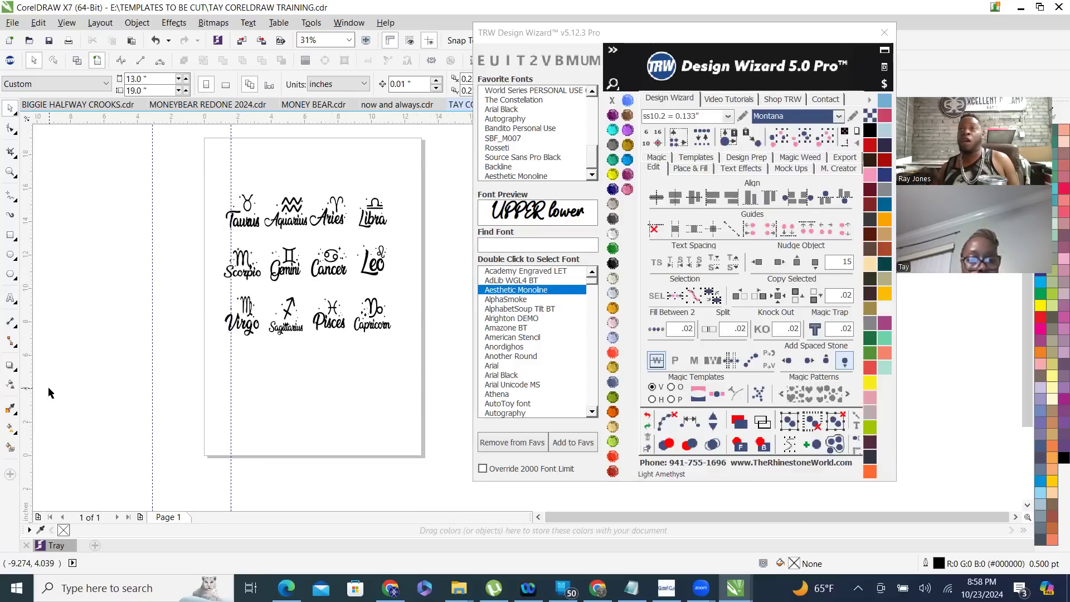
scroll(119, 270, up, 2)
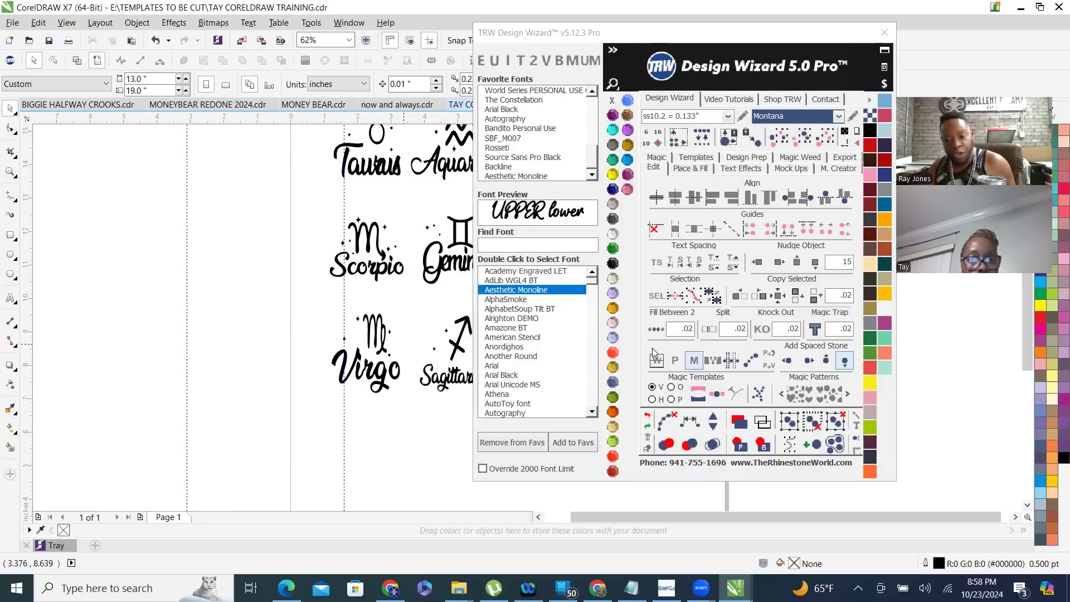
- Undo the last deletion of the Montana inner shapes and clear the selection
click(645, 417)
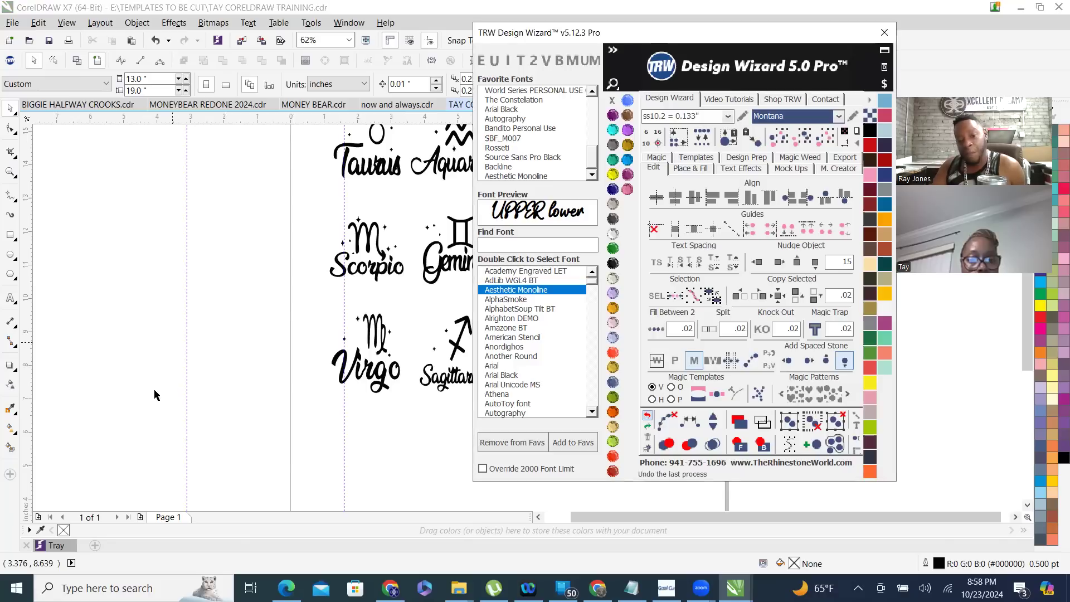
scroll(166, 346, down, 2)
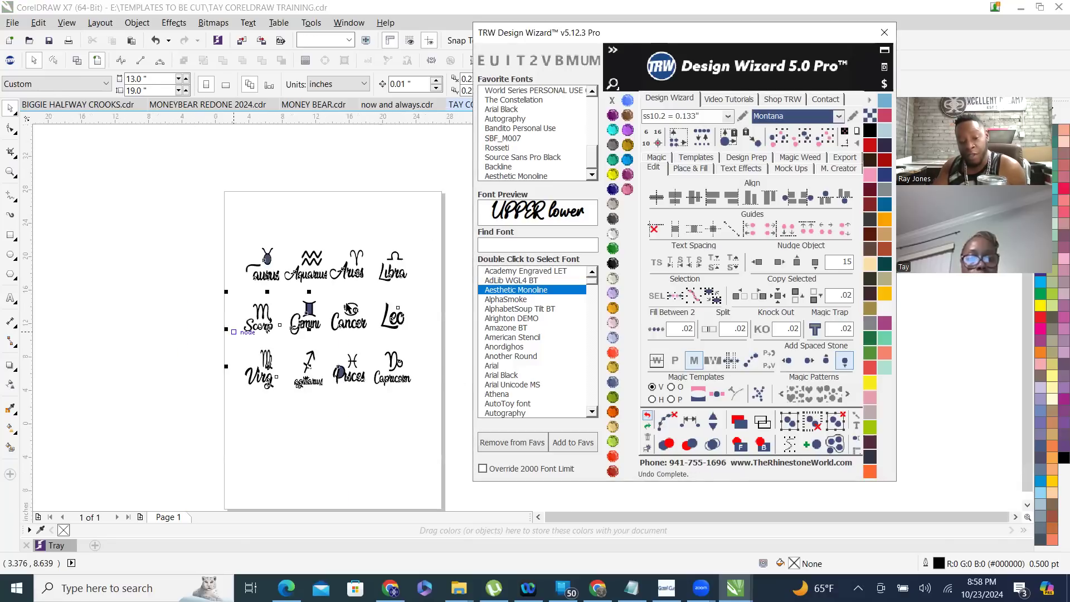
click(182, 249)
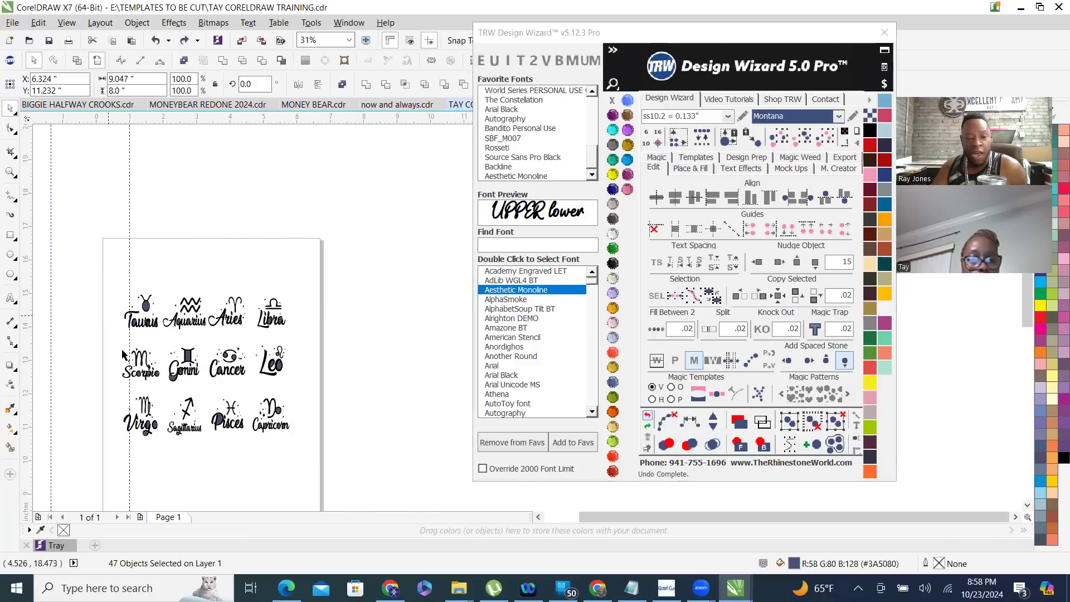
- Delete individual Montana inner shapes from the Taurus design, starting with the symbol's oval and the inside of the letter a
scroll(151, 319, up, 2)
scroll(150, 320, up, 2)
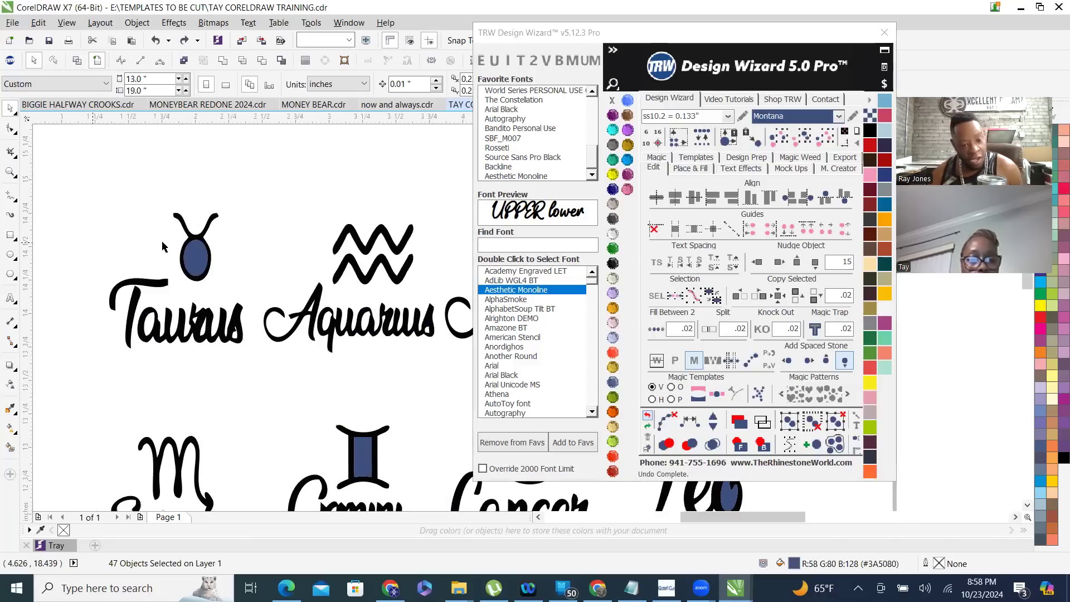
scroll(196, 268, up, 4)
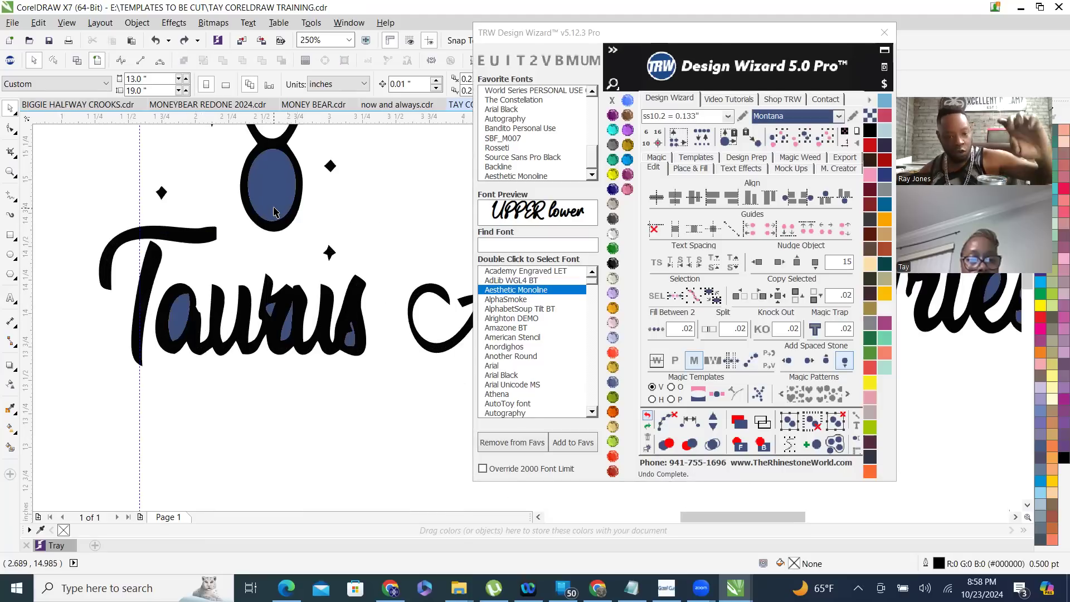
click(272, 207)
shift+click(174, 326)
key(Delete)
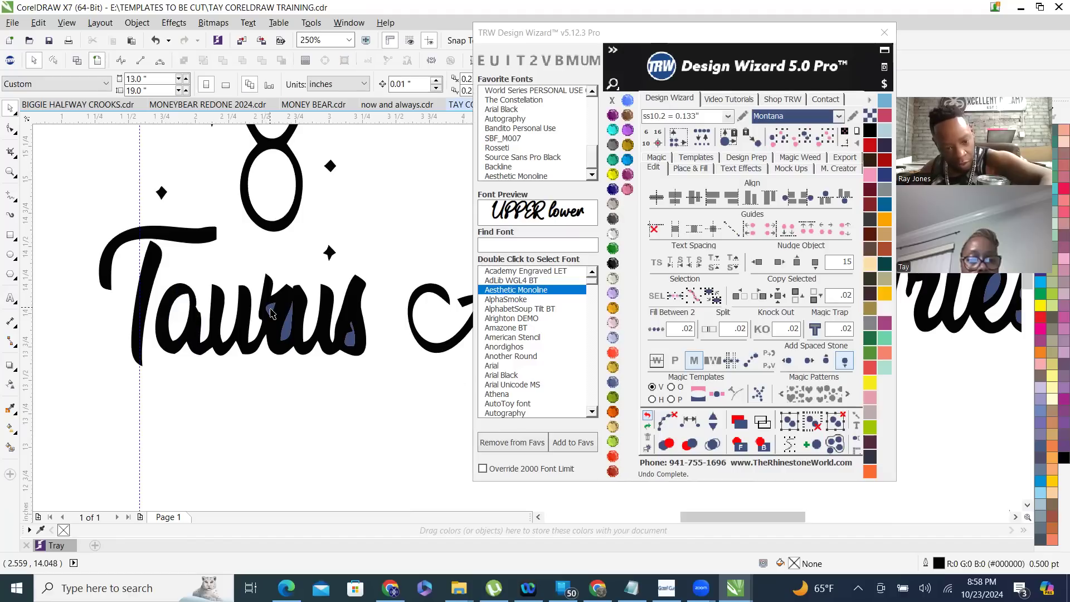
click(353, 338)
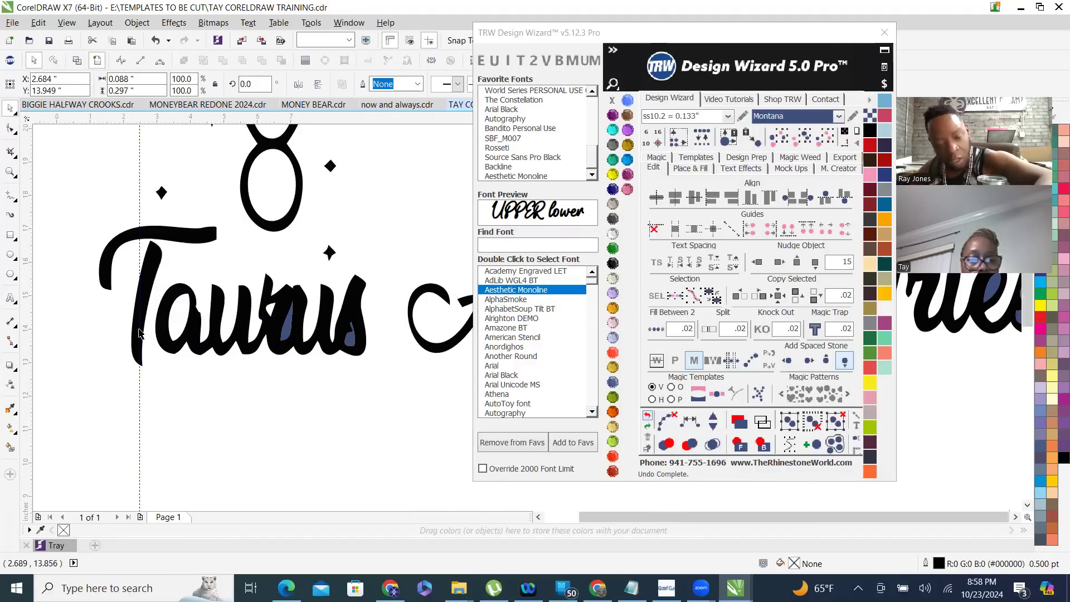
- Select a Montana shape inside the Aquarius lettering with all objects of the same color and clear the selection
scroll(223, 335, down, 2)
scroll(320, 334, right, 3)
click(127, 357)
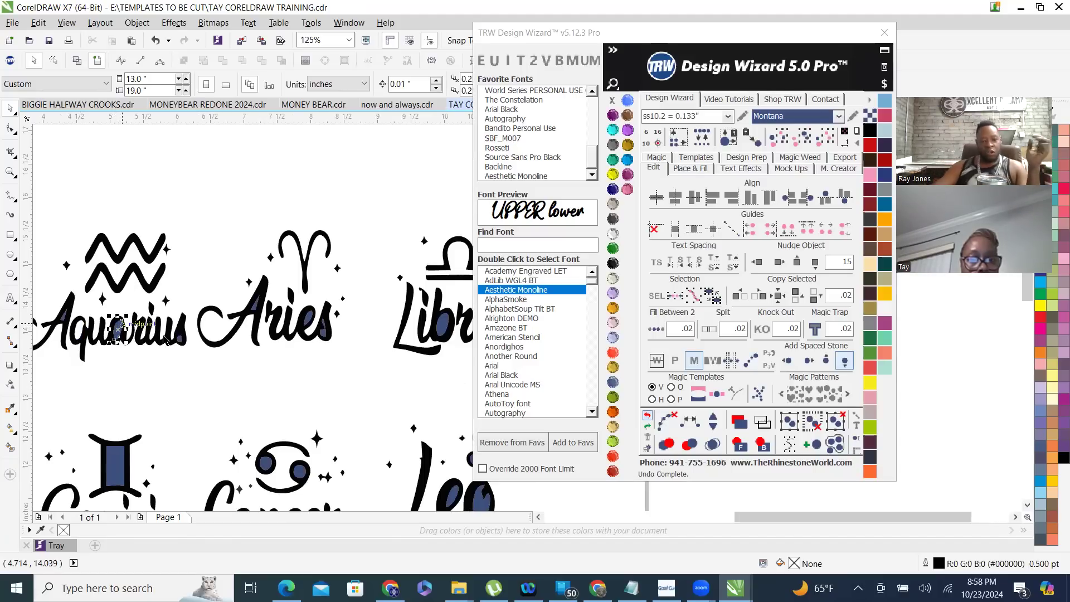
click(118, 331)
click(806, 139)
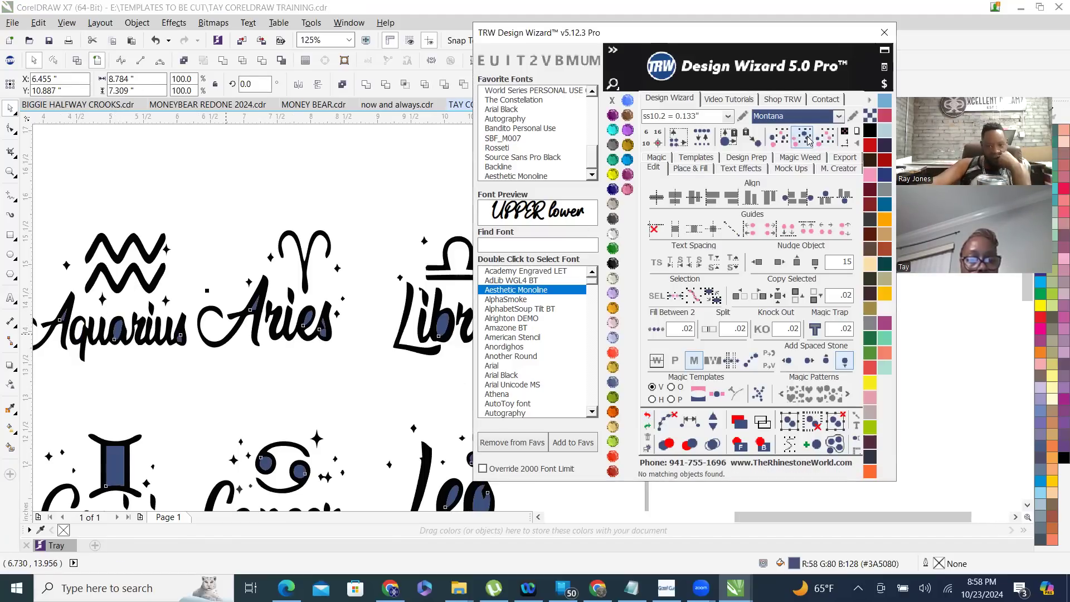
click(273, 148)
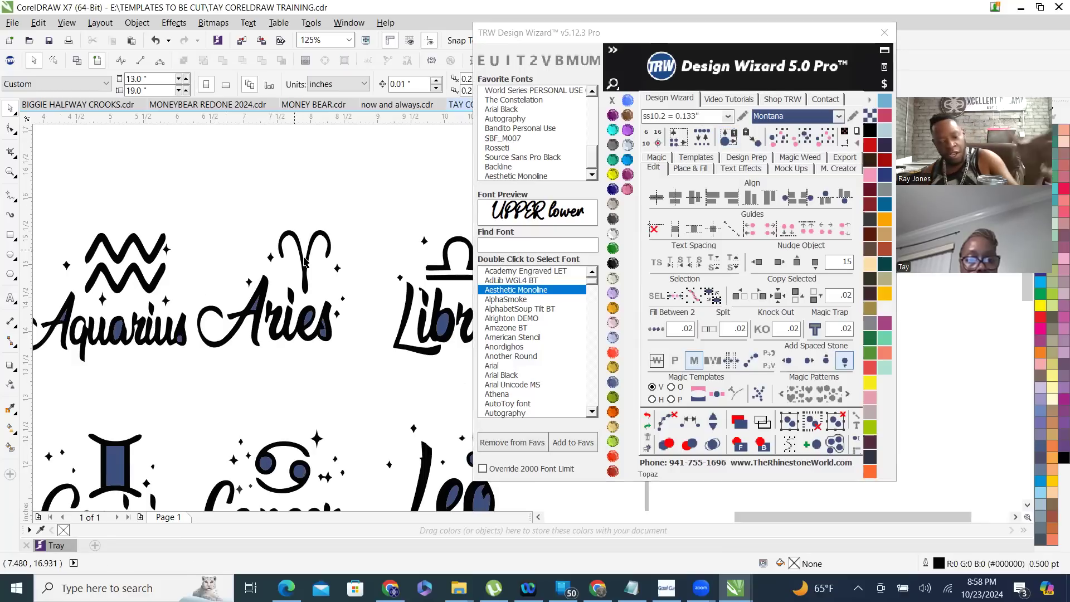
- Select the Montana shape inside the Gemini symbol together with all objects of the same color and delete them
scroll(333, 310, down, 2)
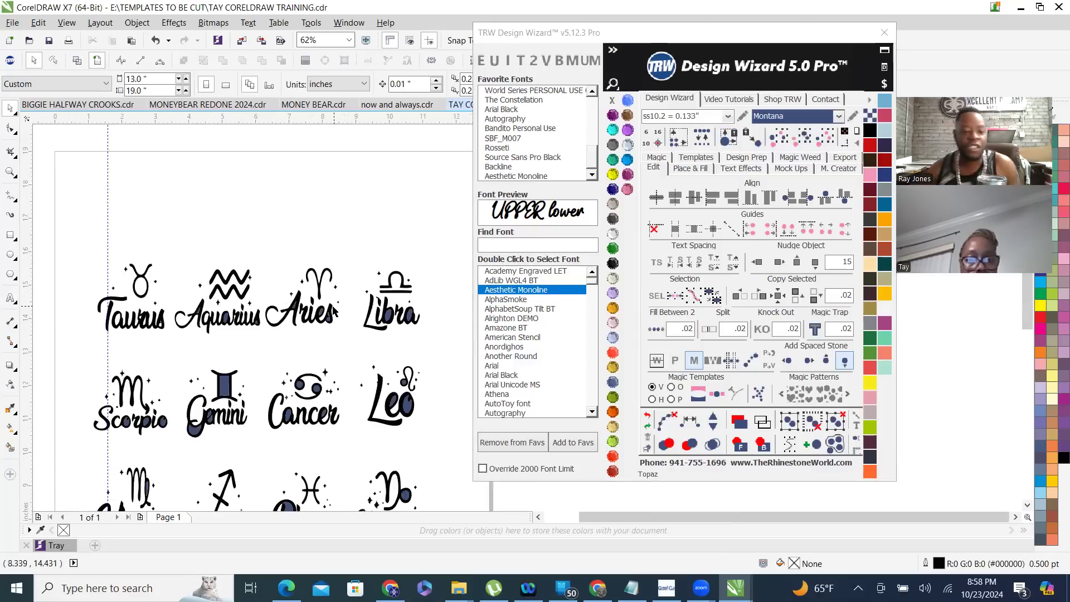
click(226, 388)
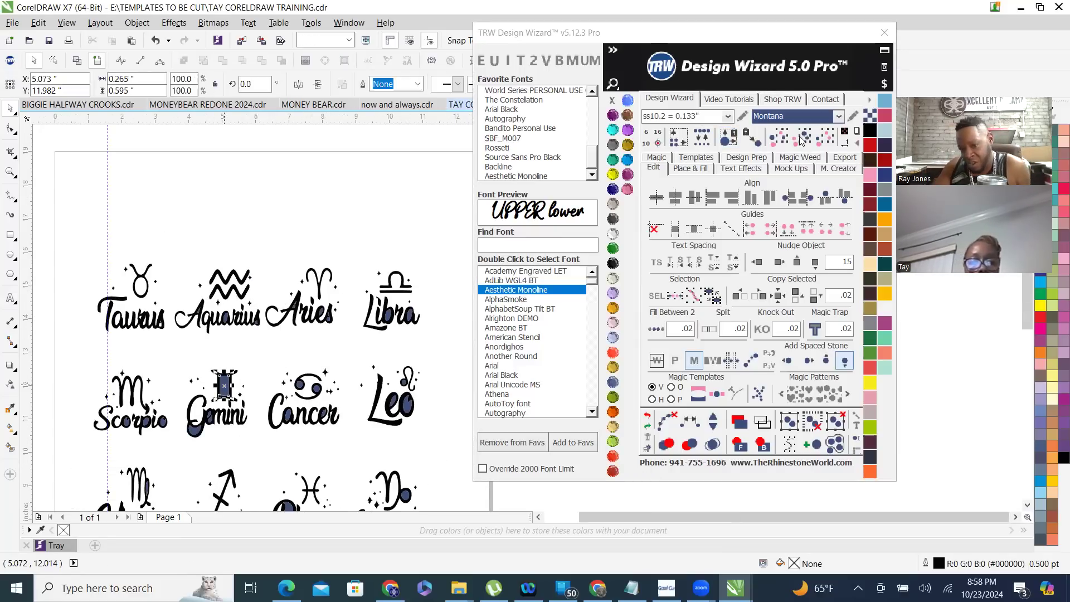
click(803, 138)
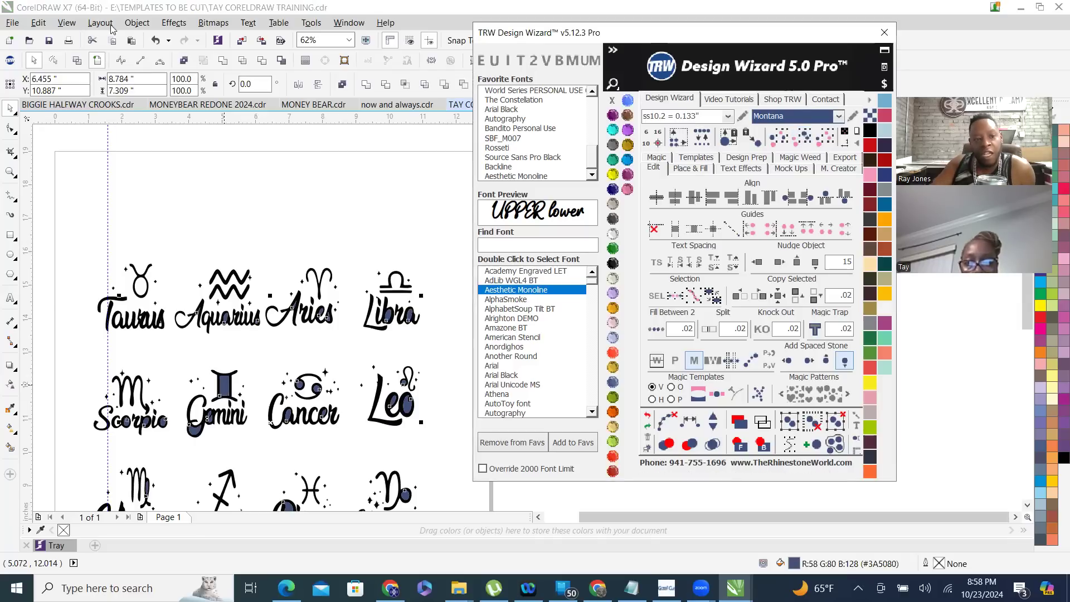
click(20, 5)
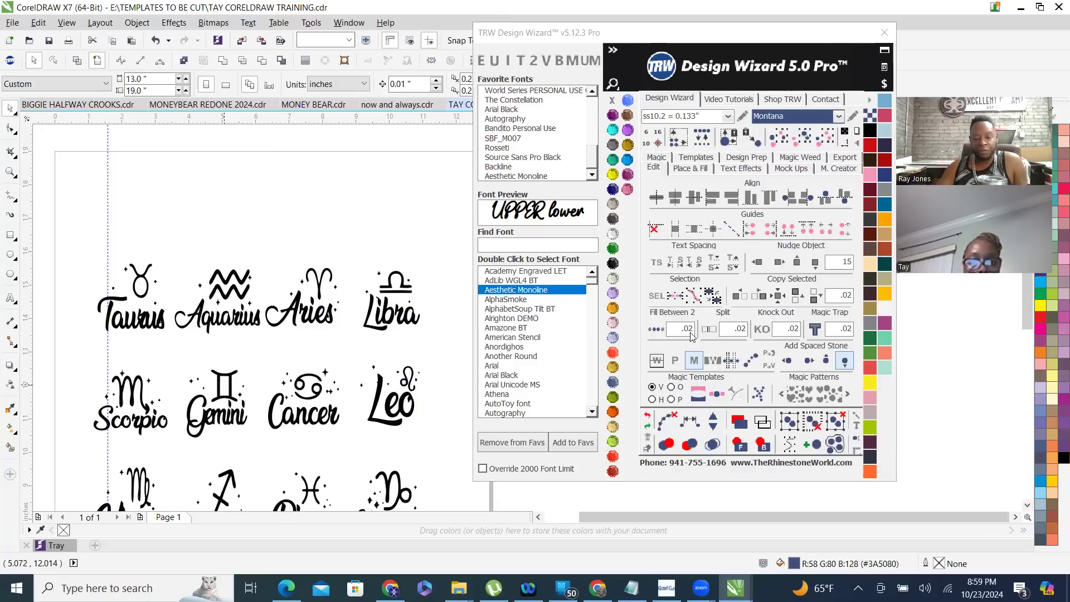
- Select the whole Scorpio design and place a copy of it outside the page, beside its upper right edge
scroll(360, 189, down, 1)
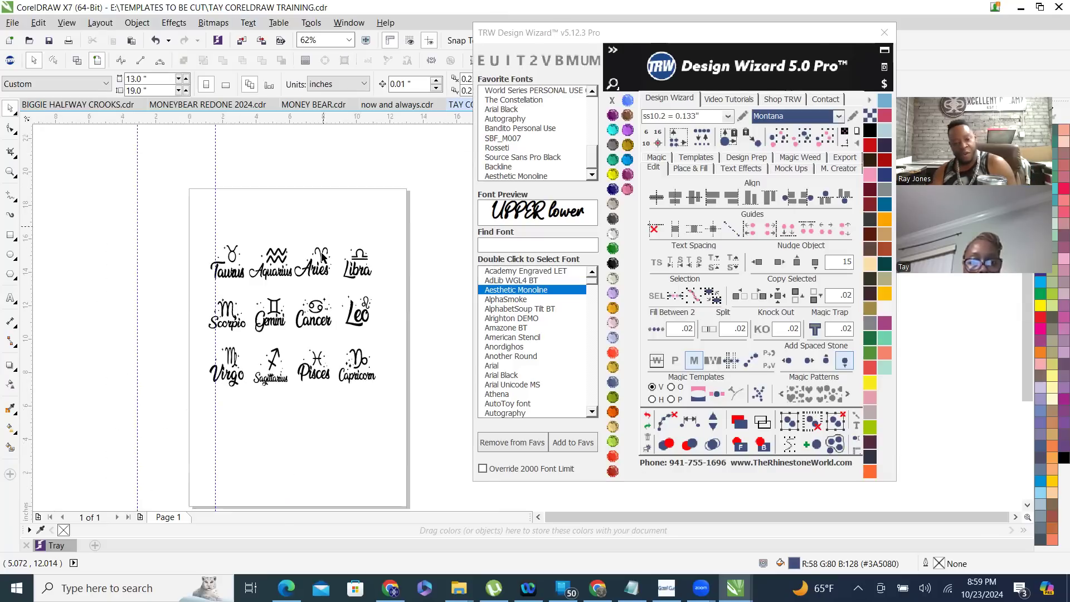
scroll(292, 281, up, 1)
scroll(291, 281, up, 1)
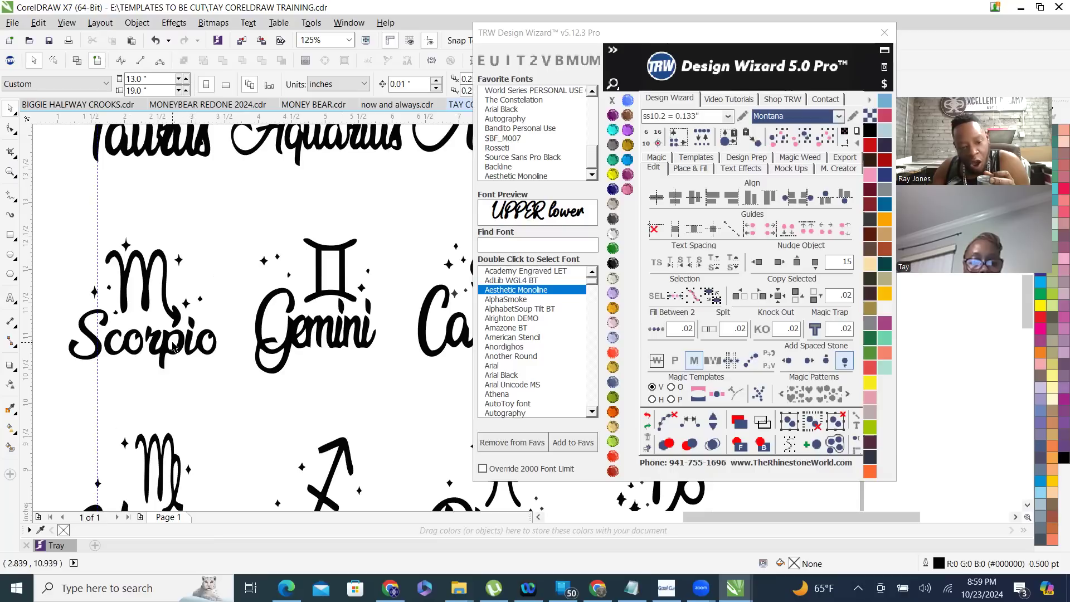
scroll(212, 317, down, 4)
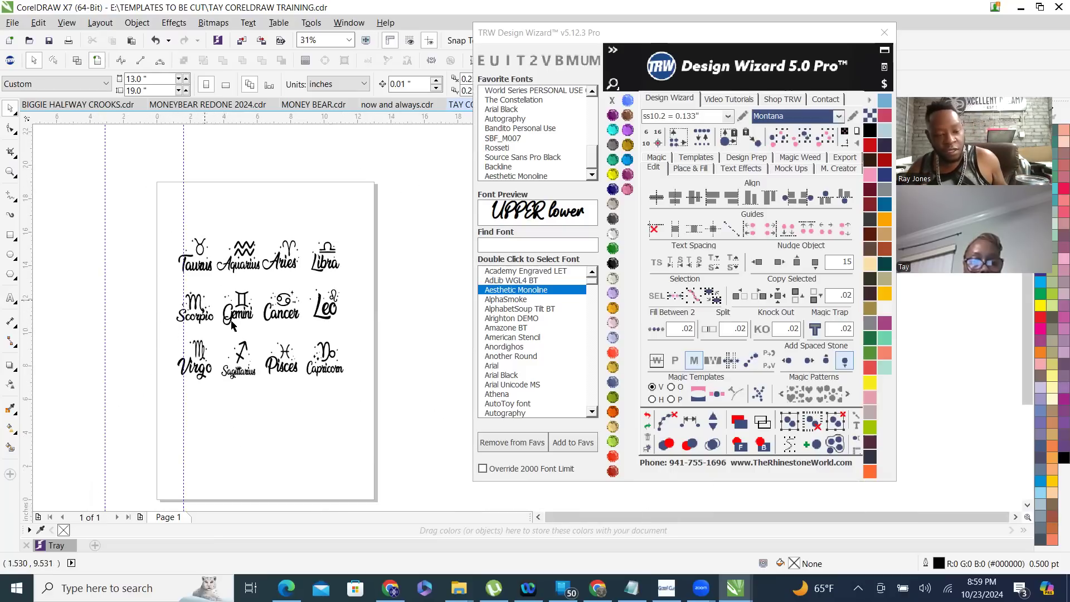
scroll(234, 309, up, 2)
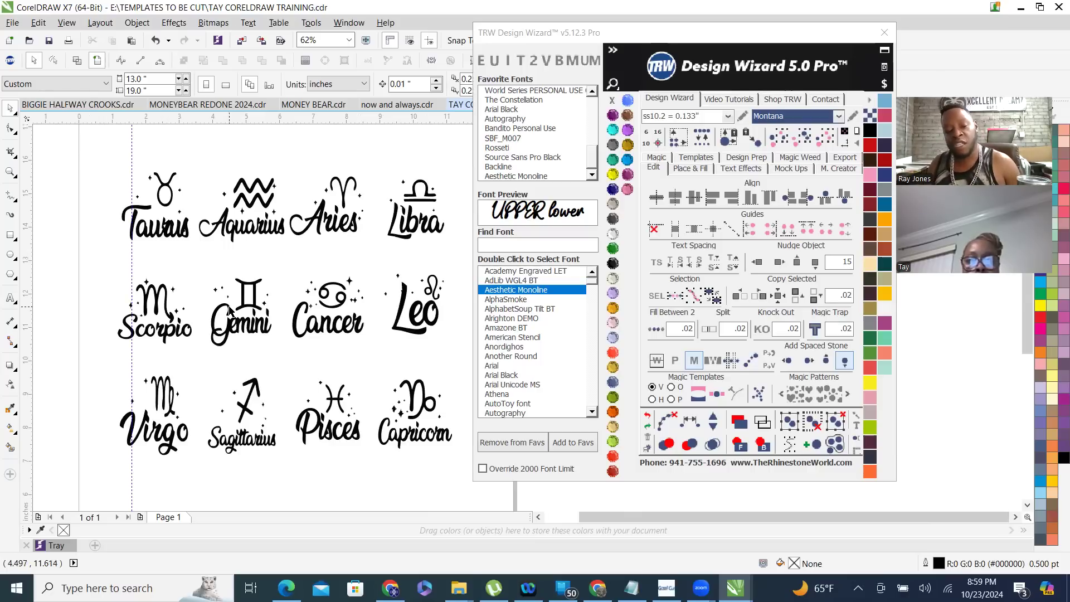
drag(101, 264, 196, 360)
scroll(152, 315, down, 2)
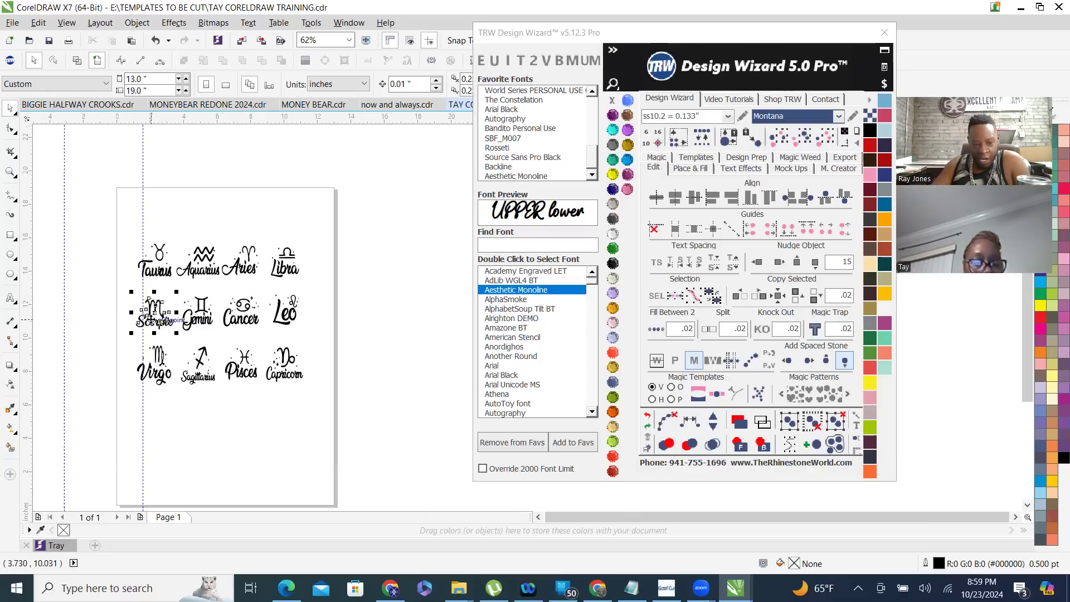
drag(152, 317, 362, 232)
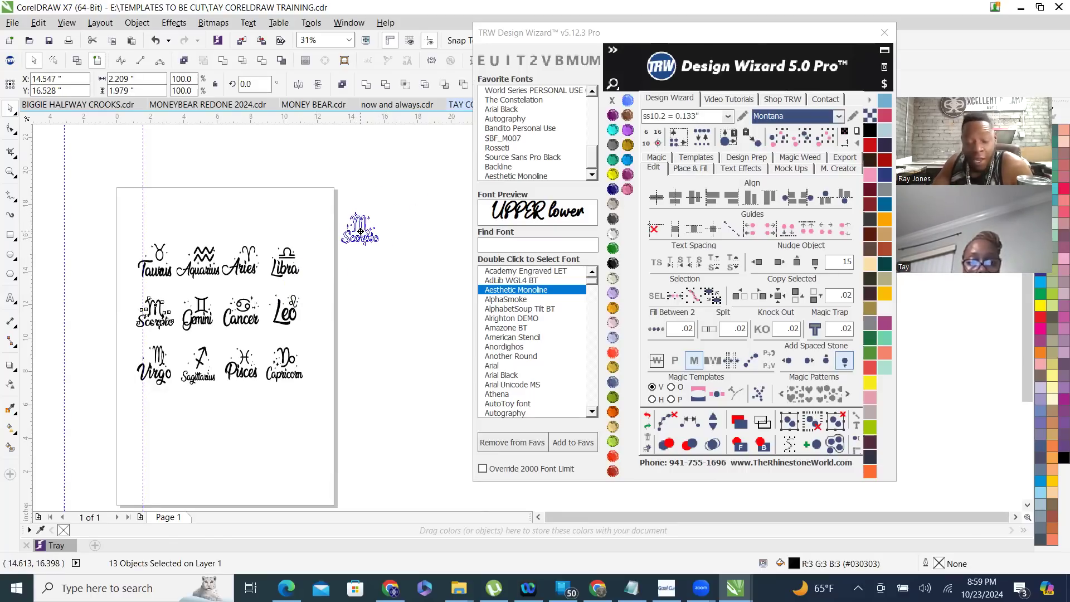
drag(361, 232, 361, 232)
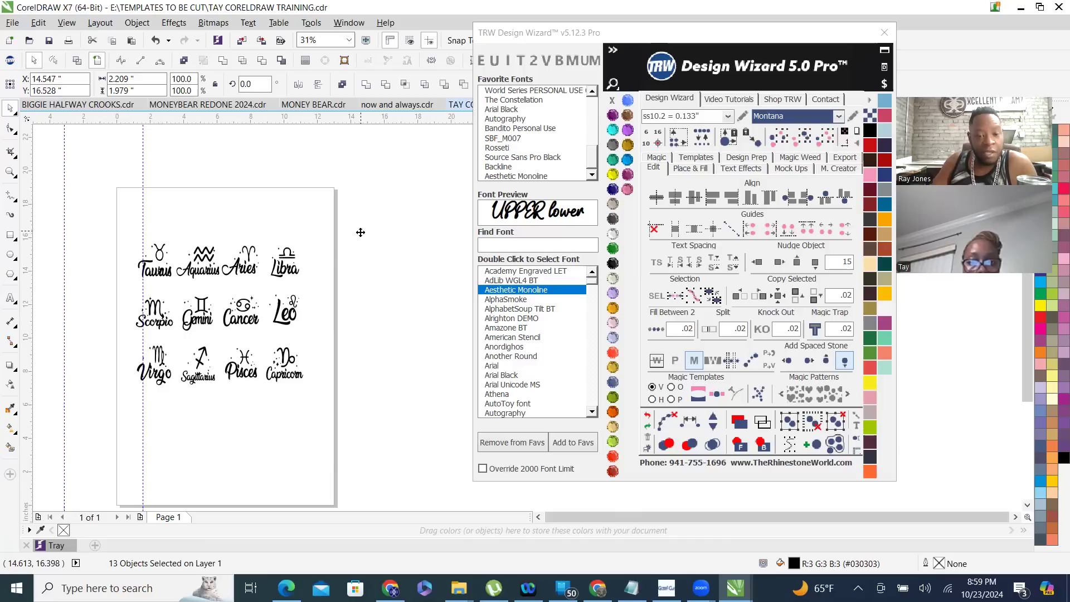
click(373, 357)
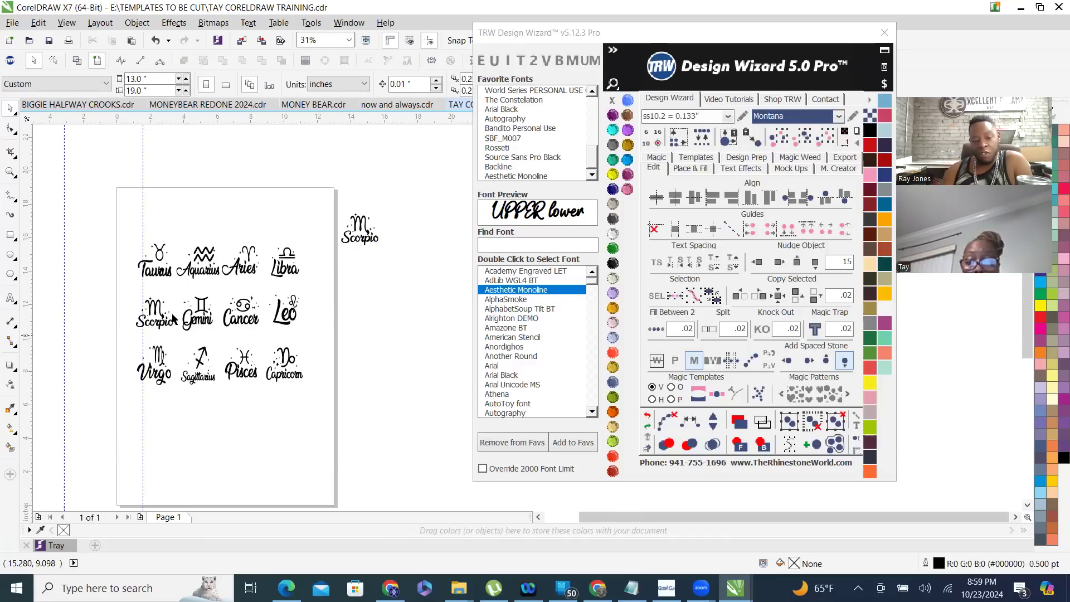
- Drop three more copies of the Scorpio design beside the page and move the original out there as well
scroll(172, 319, up, 1)
drag(162, 339, 162, 339)
scroll(104, 288, down, 1)
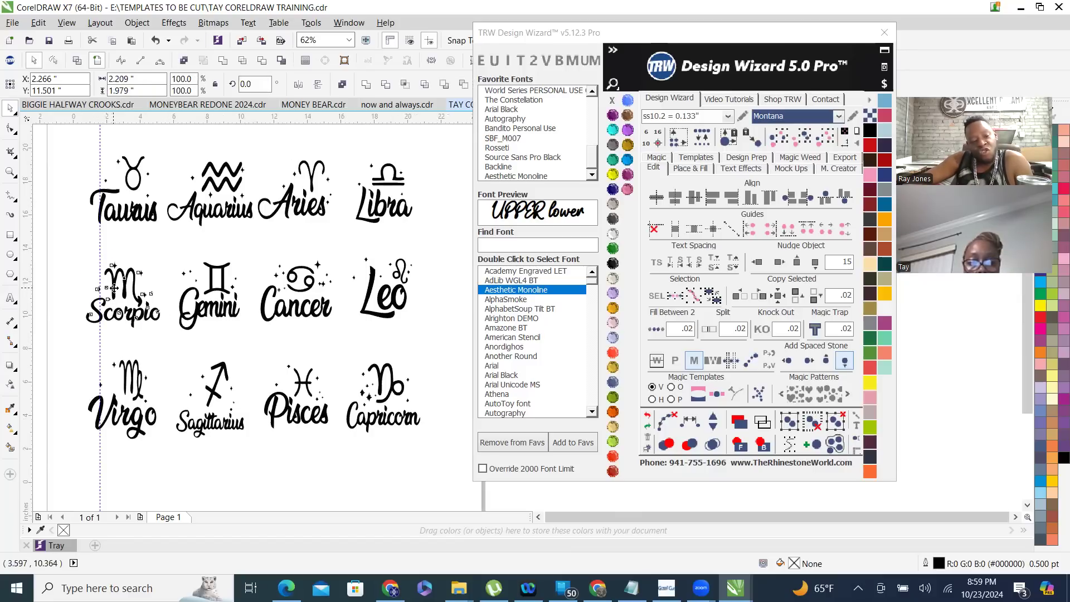
mouse_move(331, 262)
mouse_down()
mouse_move(315, 276)
mouse_move(327, 269)
mouse_up()
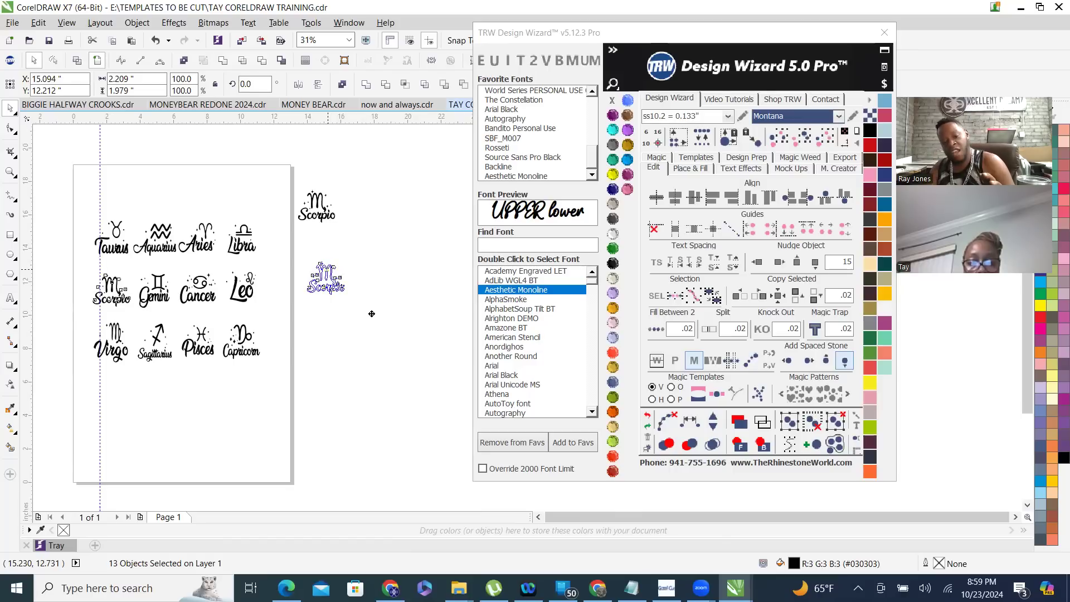
drag(366, 320, 375, 254)
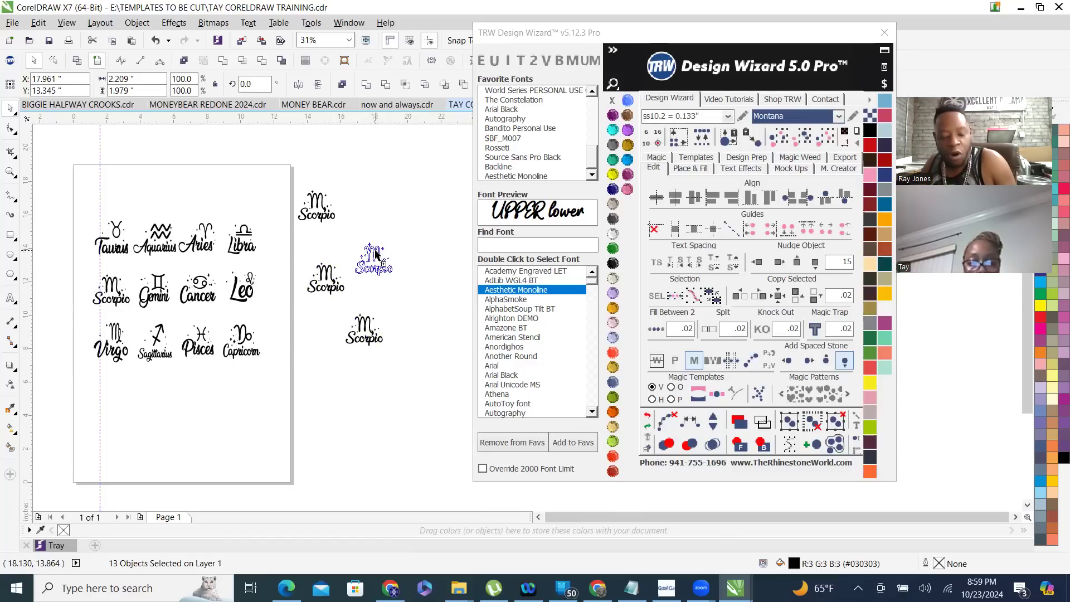
drag(384, 212, 379, 211)
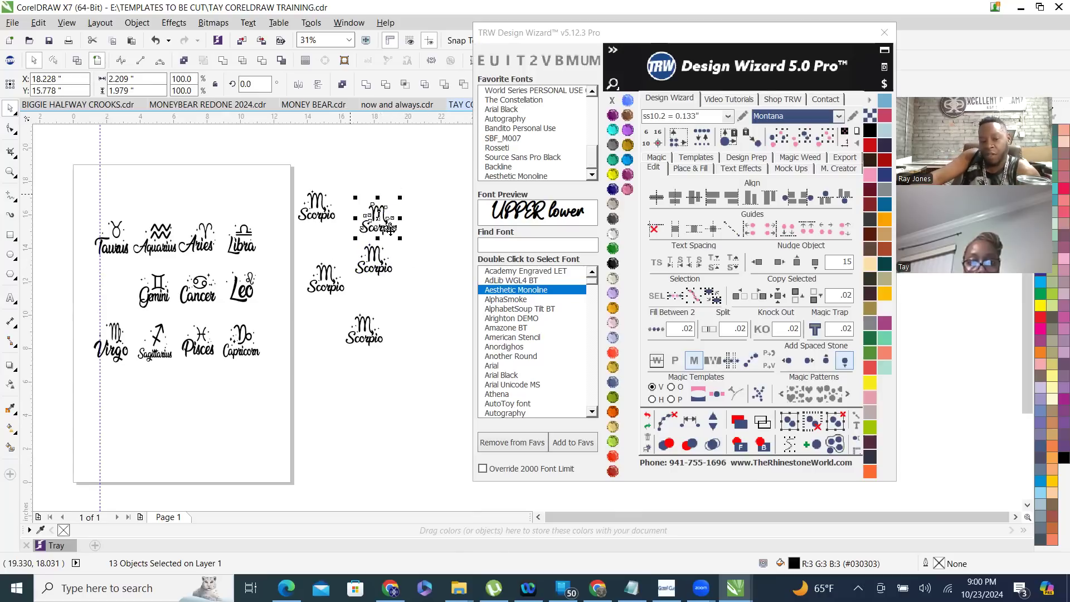
- Undo moving the original Scorpio design and delete the three extra copies, keeping only the uppermost copy beside the page
click(647, 416)
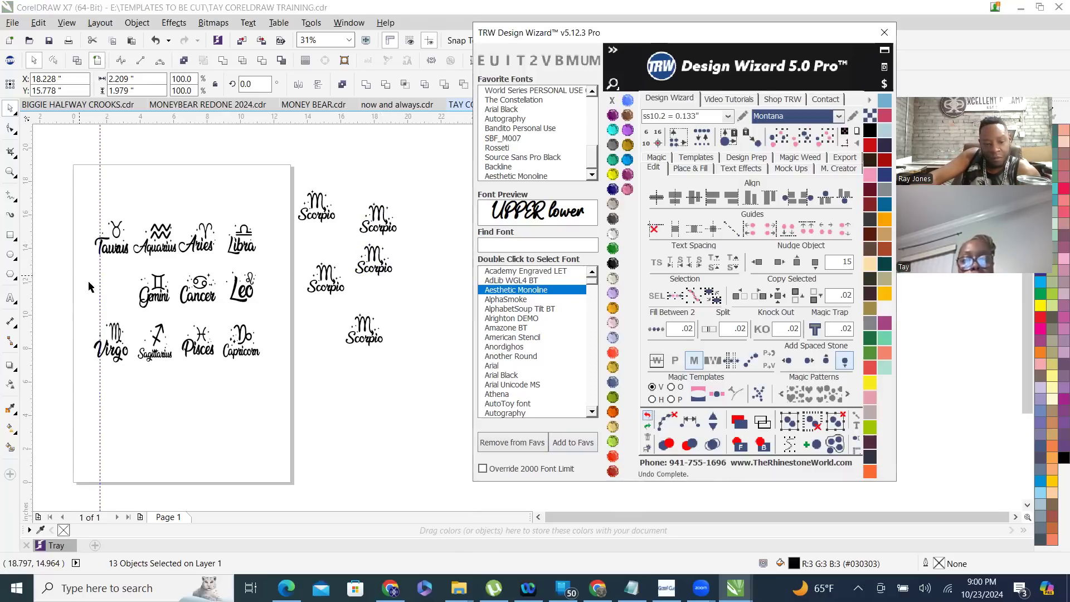
key(ctrl+z)
click(298, 221)
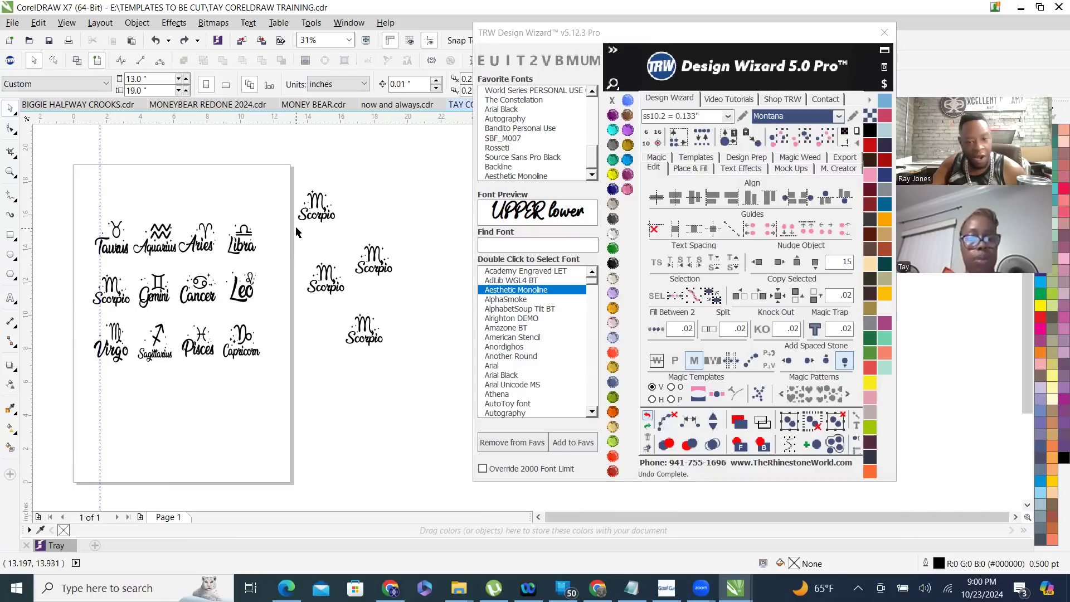
drag(296, 228, 448, 404)
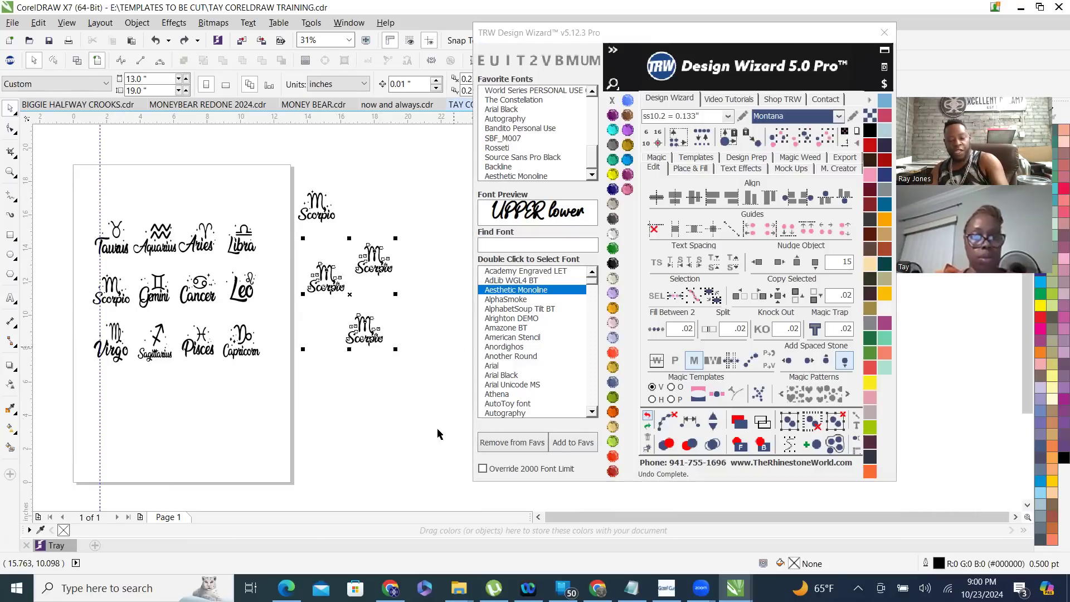
key(Delete)
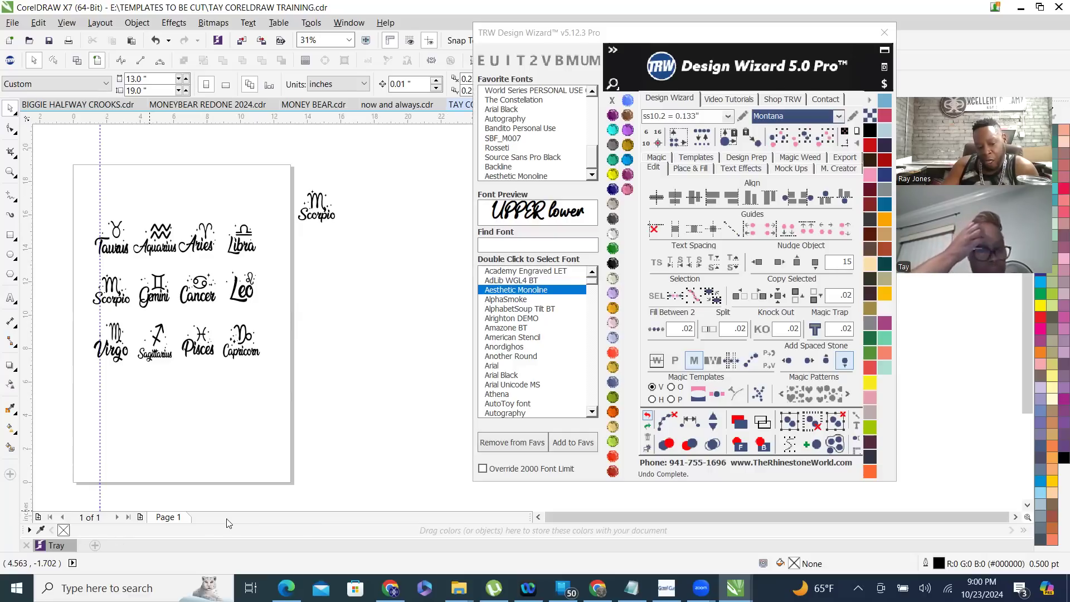
- Add a second page and place the Scorpio copy on it, enlarged to about 8.52 by 7.64 inches
click(140, 517)
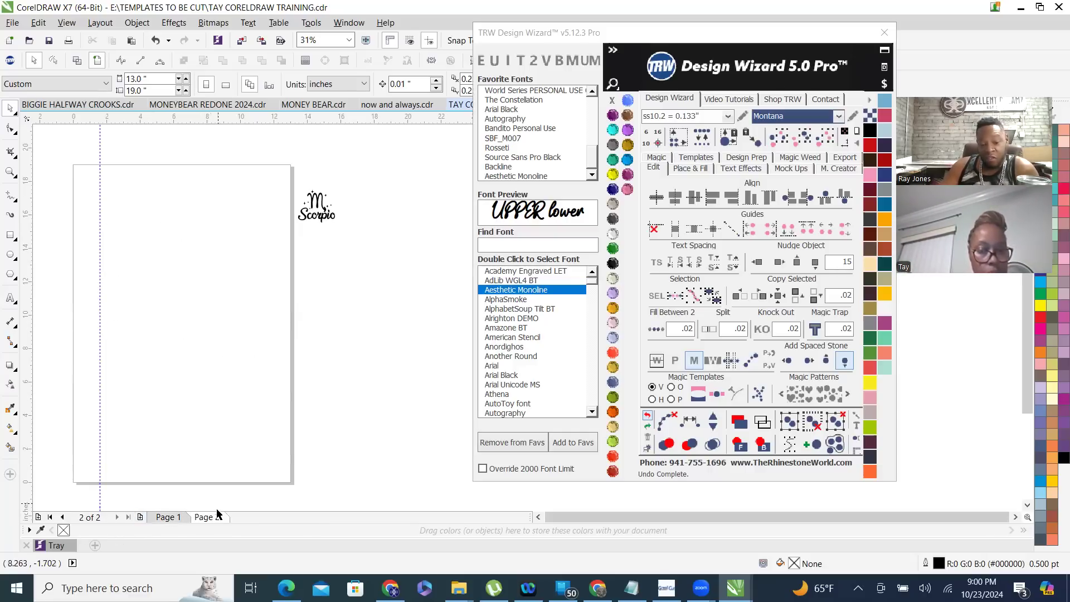
drag(258, 178, 393, 298)
mouse_move(291, 227)
mouse_down()
mouse_move(186, 301)
mouse_move(138, 365)
mouse_move(187, 333)
mouse_move(136, 384)
mouse_move(167, 316)
mouse_move(198, 311)
mouse_move(188, 321)
mouse_up()
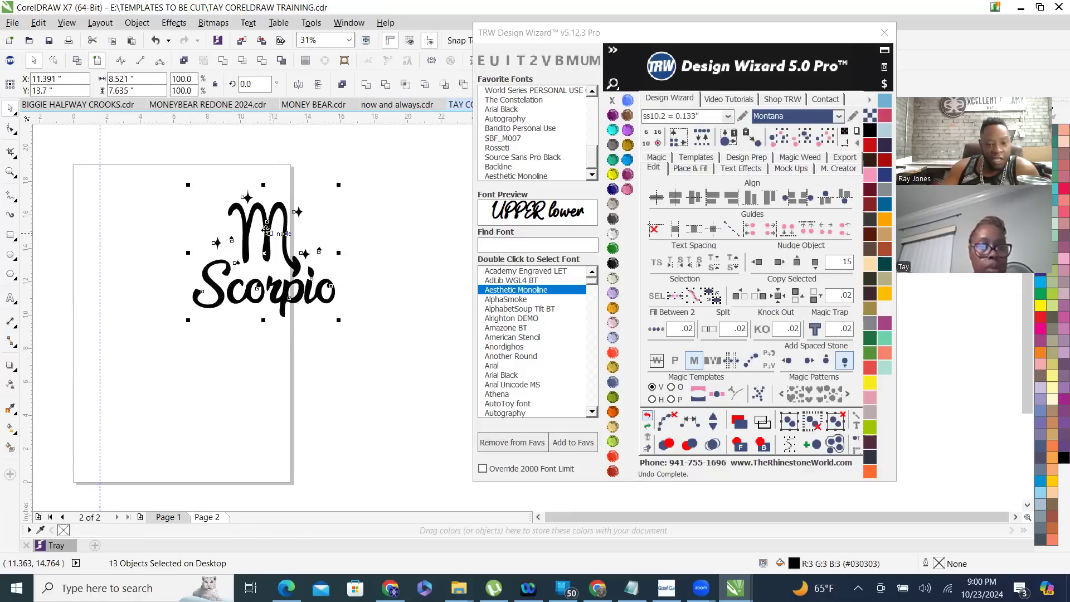
mouse_move(247, 246)
mouse_down()
mouse_move(170, 309)
mouse_move(165, 298)
mouse_up()
click(195, 228)
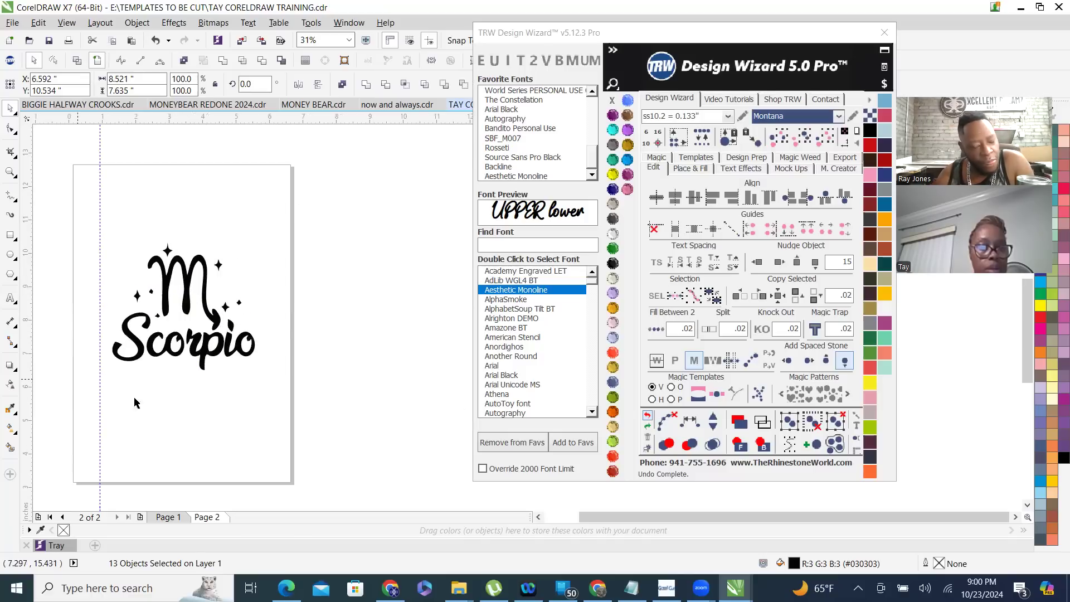
- Examine the enlarged Scorpio symbol, stars and lettering on the second page, selecting the whole design to check its extent
scroll(136, 402, up, 3)
scroll(174, 425, down, 3)
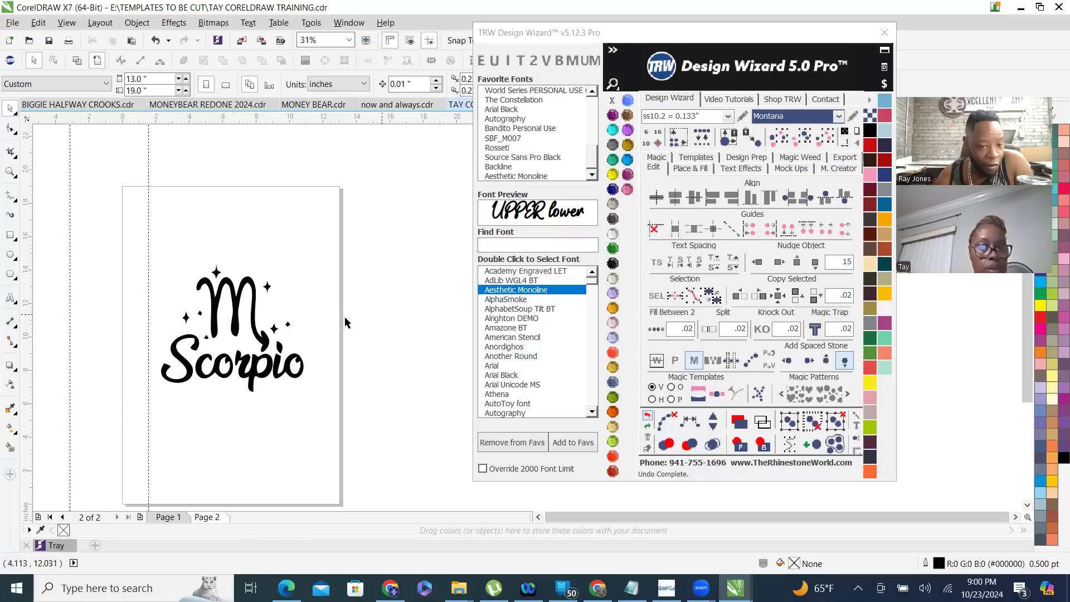
drag(137, 251, 334, 444)
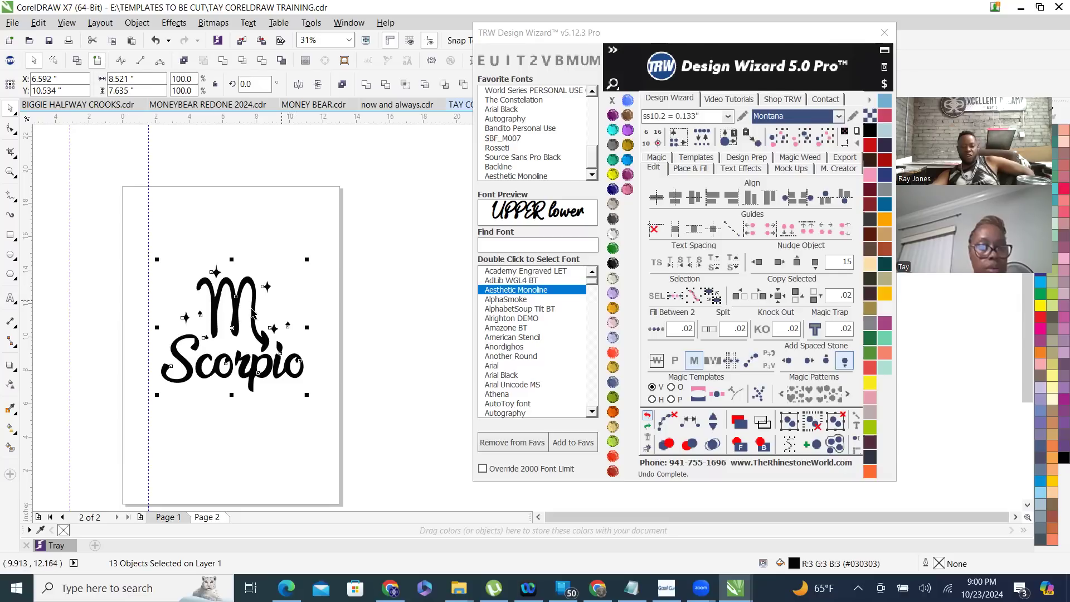
scroll(272, 310, up, 1)
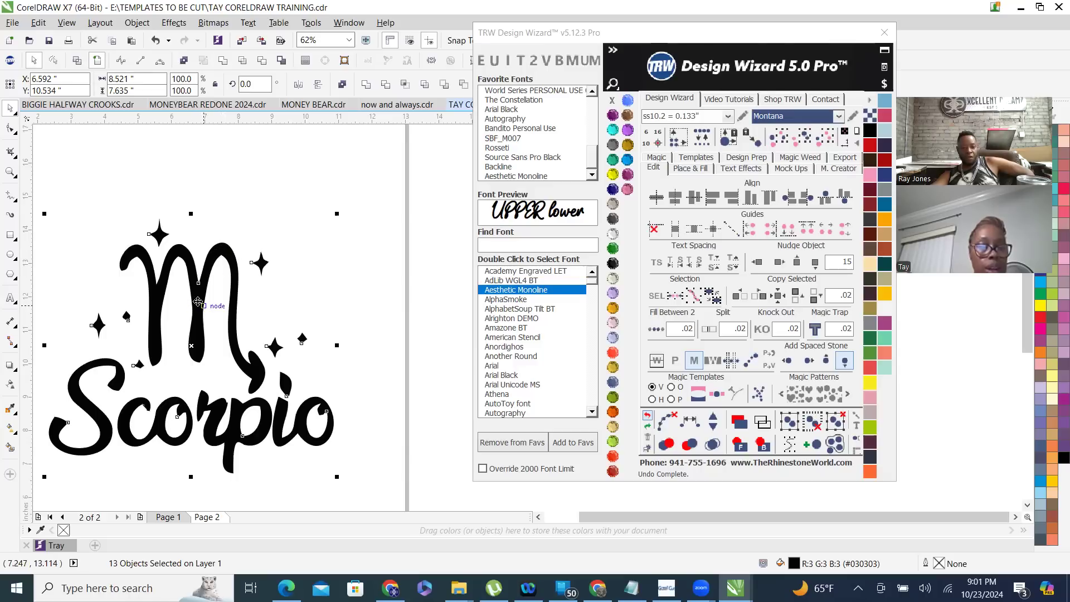
scroll(330, 242, down, 2)
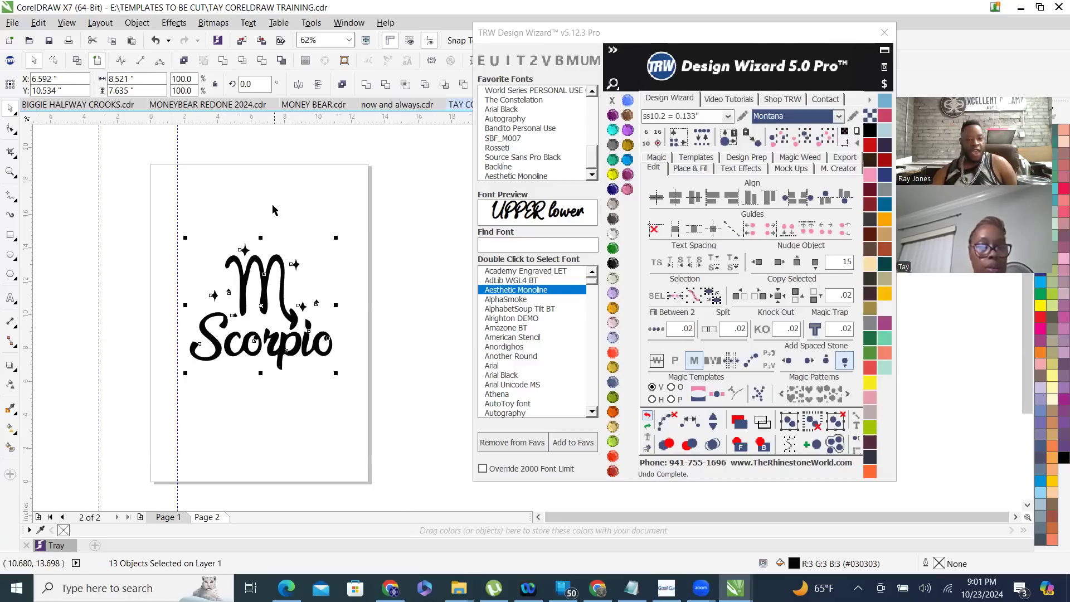
click(130, 236)
drag(160, 228, 374, 422)
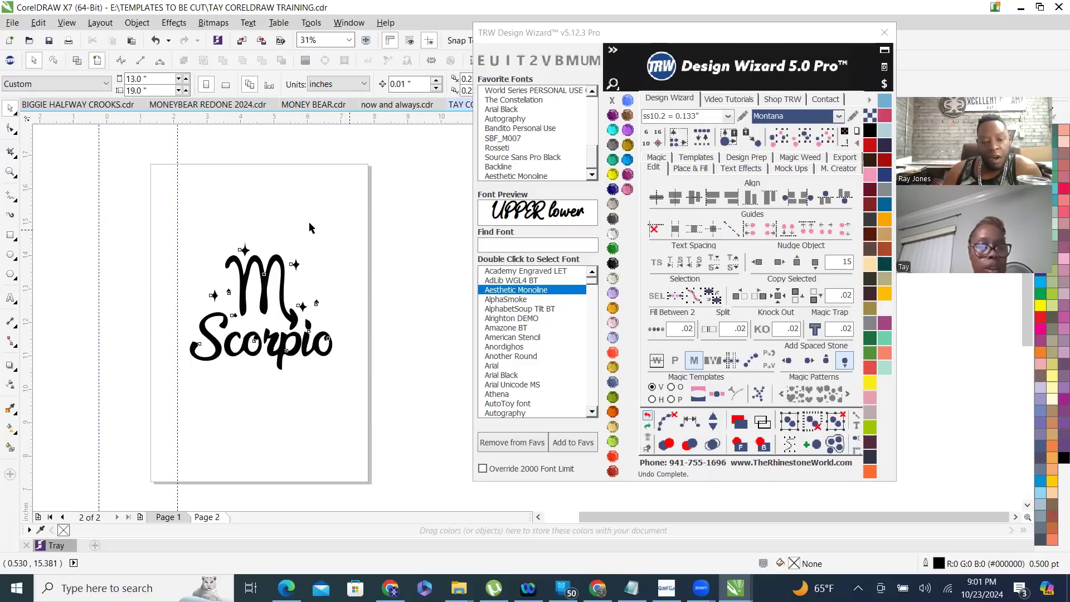
scroll(195, 235, up, 2)
scroll(101, 209, down, 2)
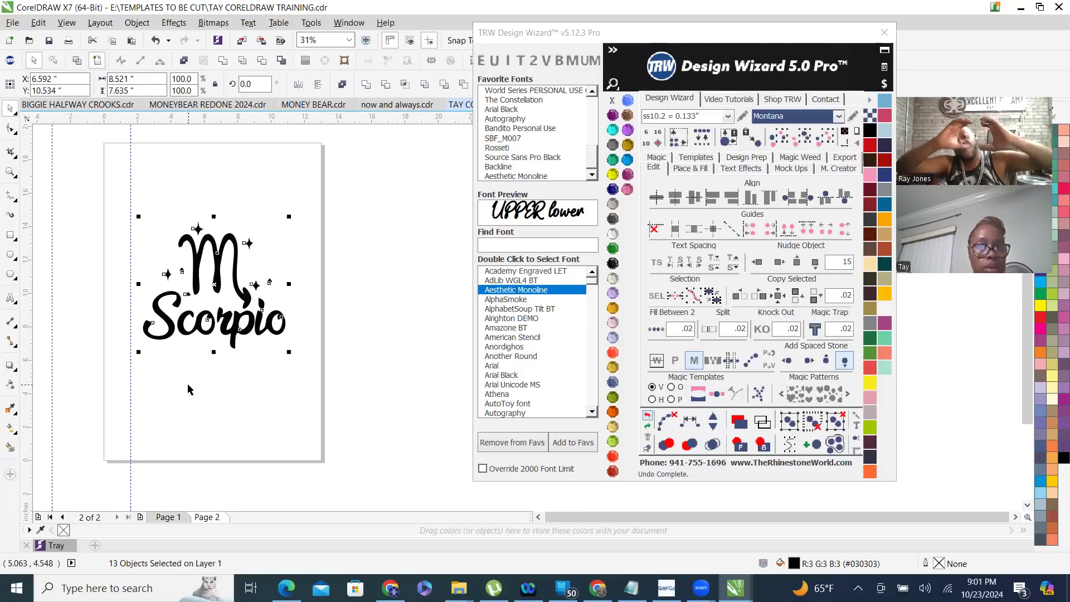
scroll(234, 287, up, 2)
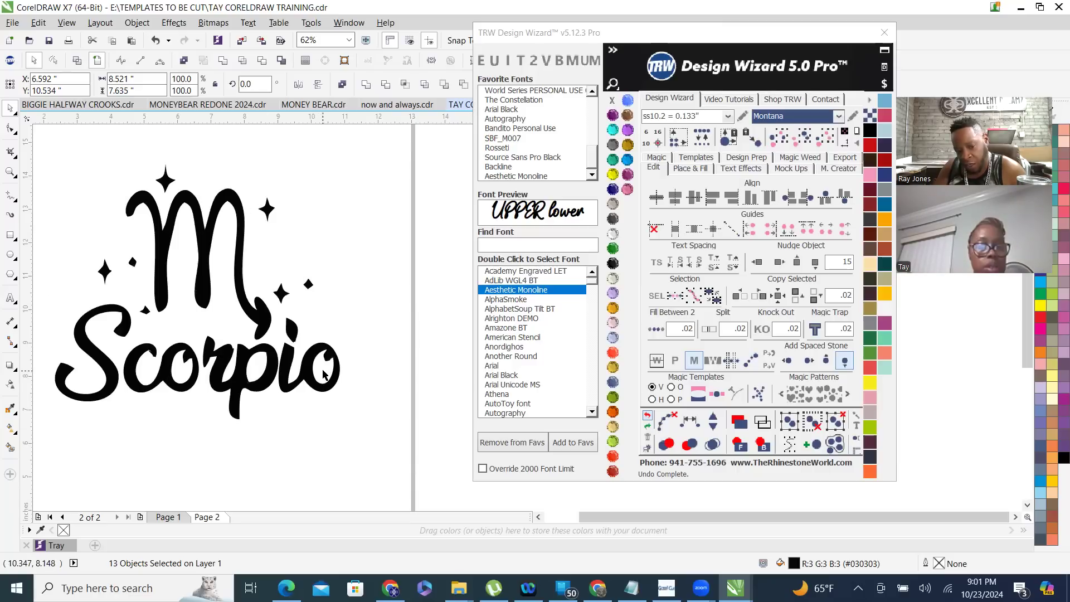
click(351, 403)
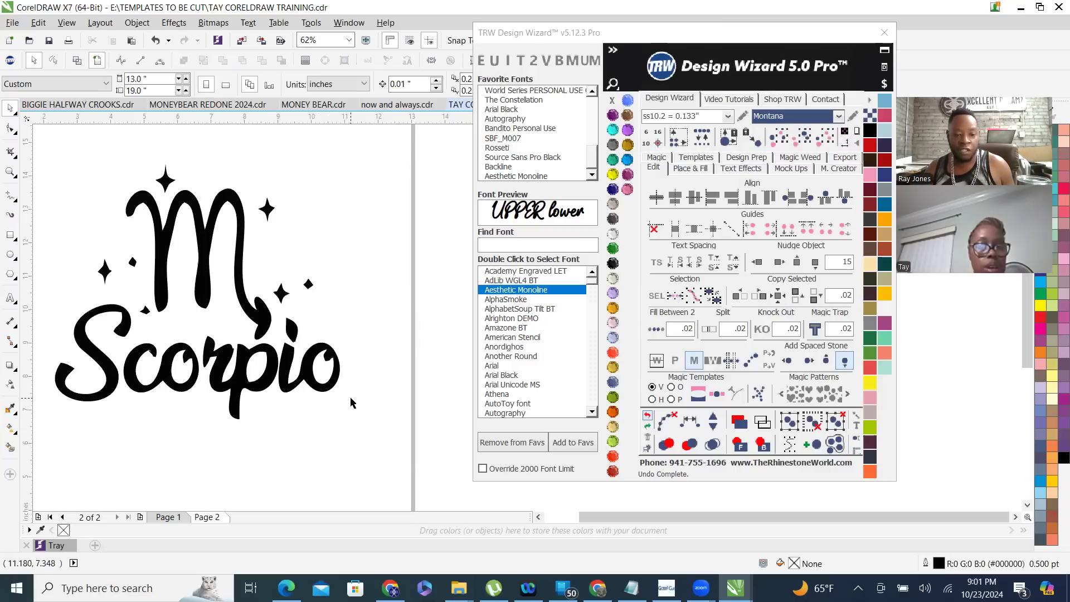
- Move the whole Scorpio design slightly up and to the right on the second page and scale it to about 8.09 by 7.25 inches
drag(38, 140, 426, 468)
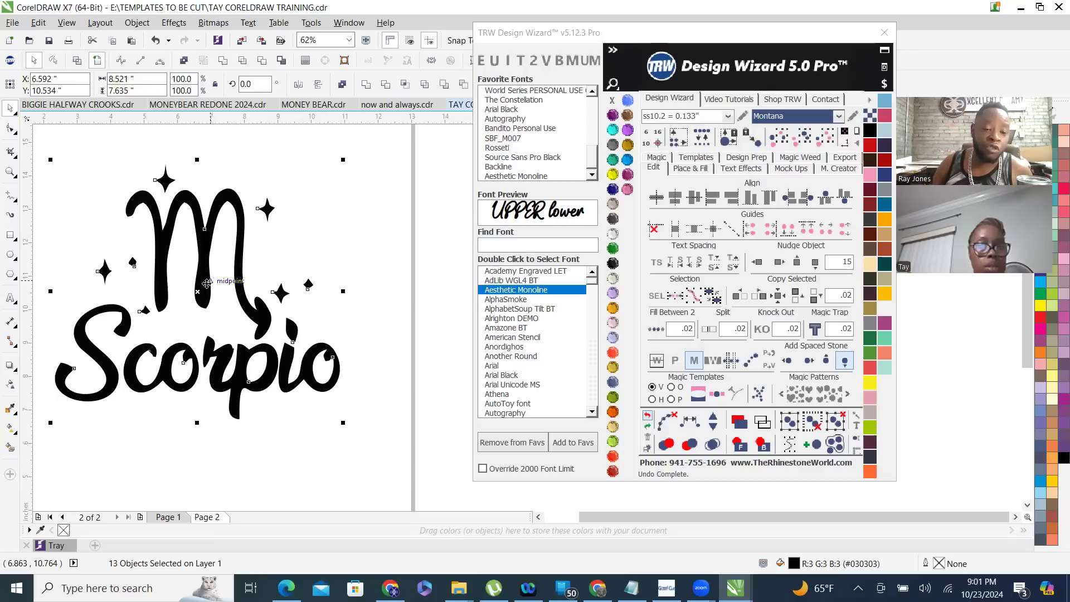
drag(202, 282, 228, 330)
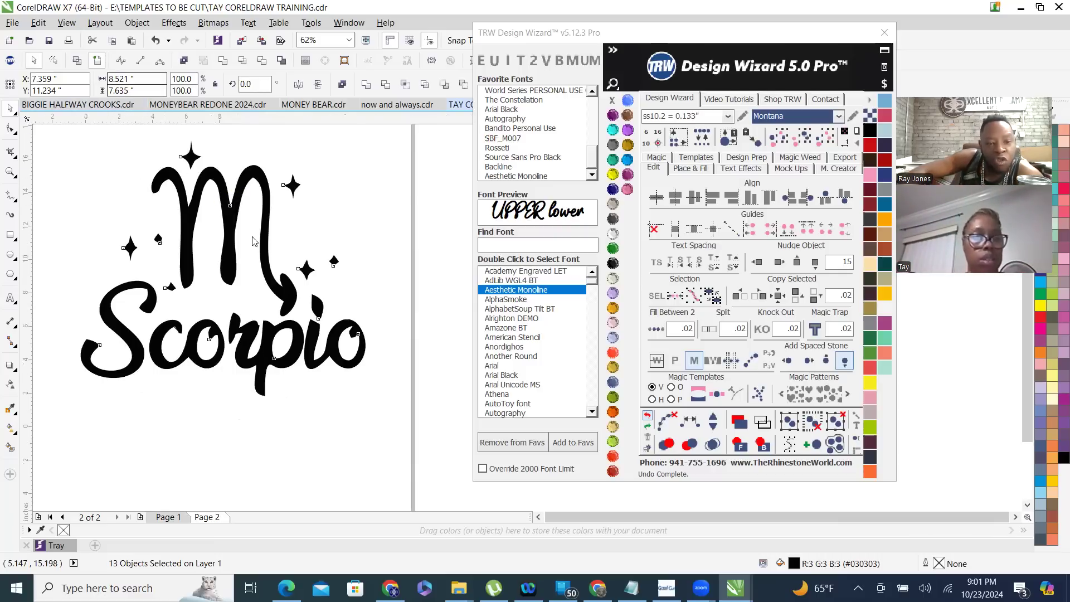
scroll(193, 209, down, 2)
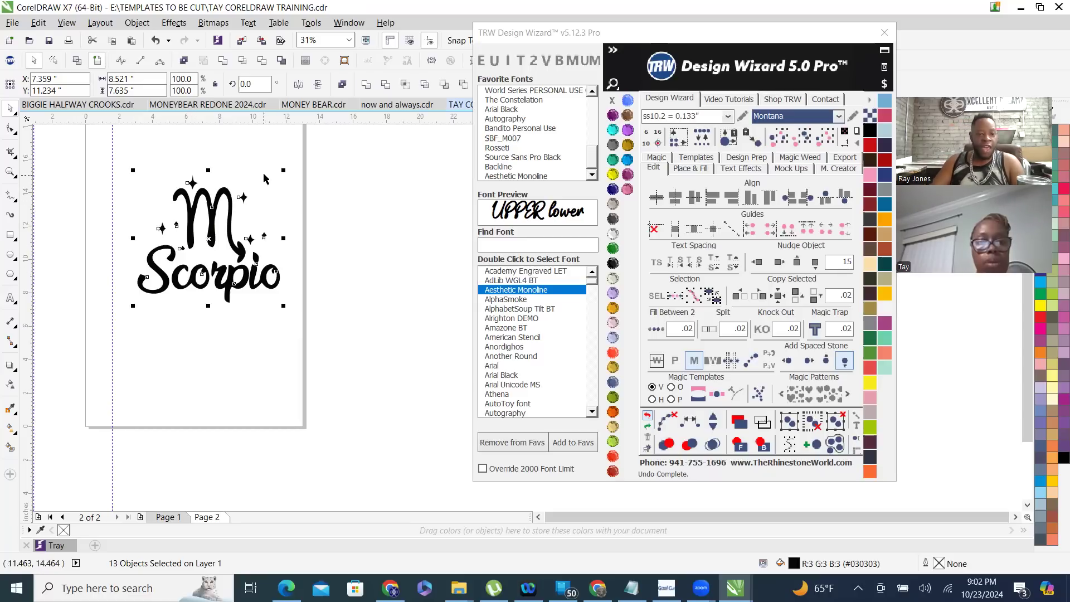
drag(285, 172, 277, 175)
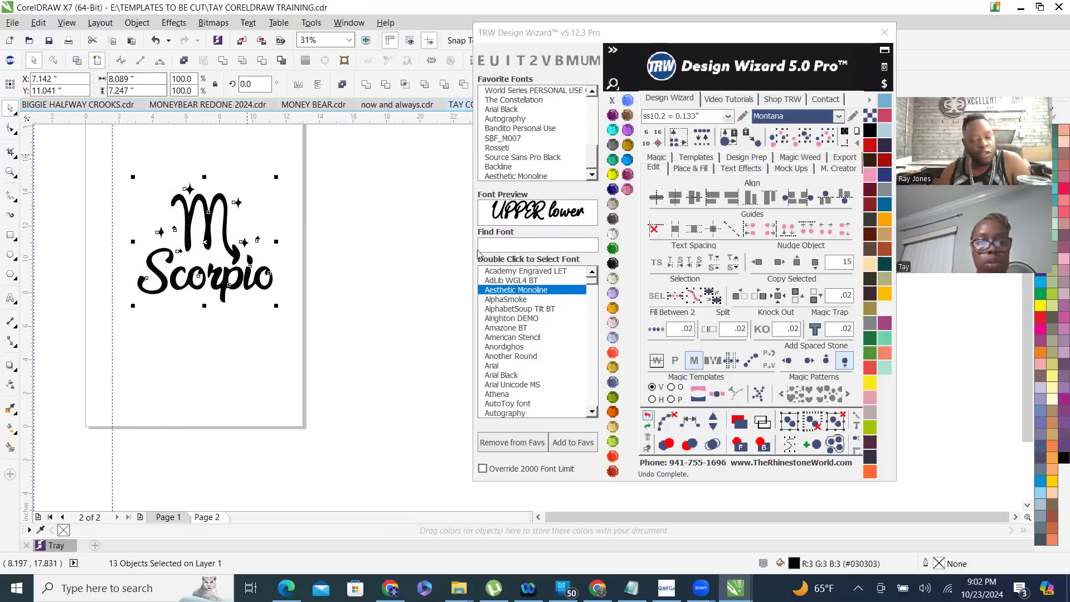
- Examine the enlarged Scorpio lettering up close on the second page, and bring up the full set of zodiac designs on page 1
click(418, 242)
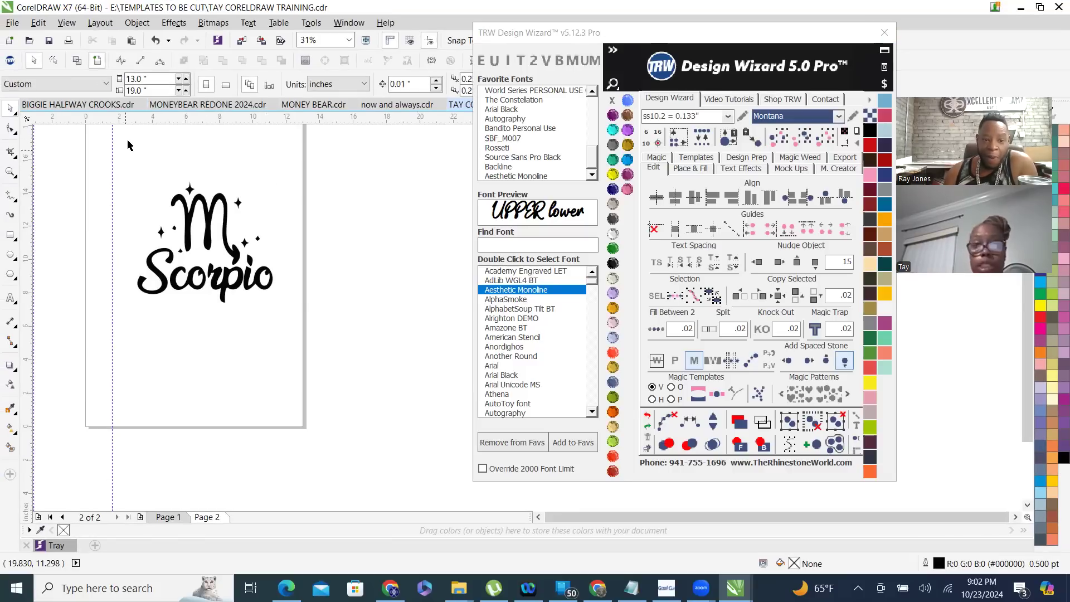
scroll(139, 245, up, 2)
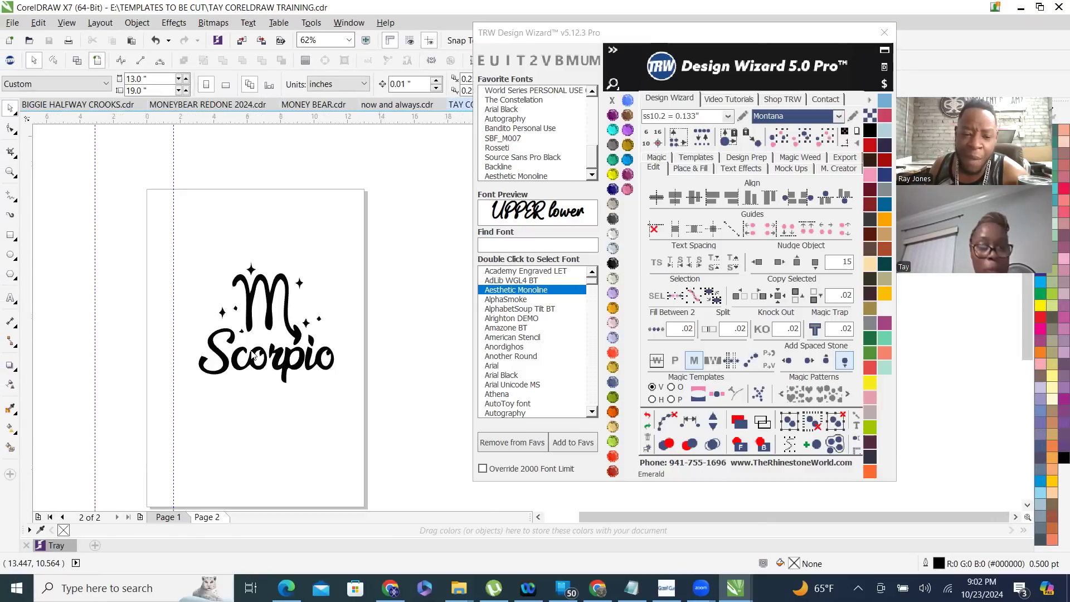
scroll(306, 362, up, 2)
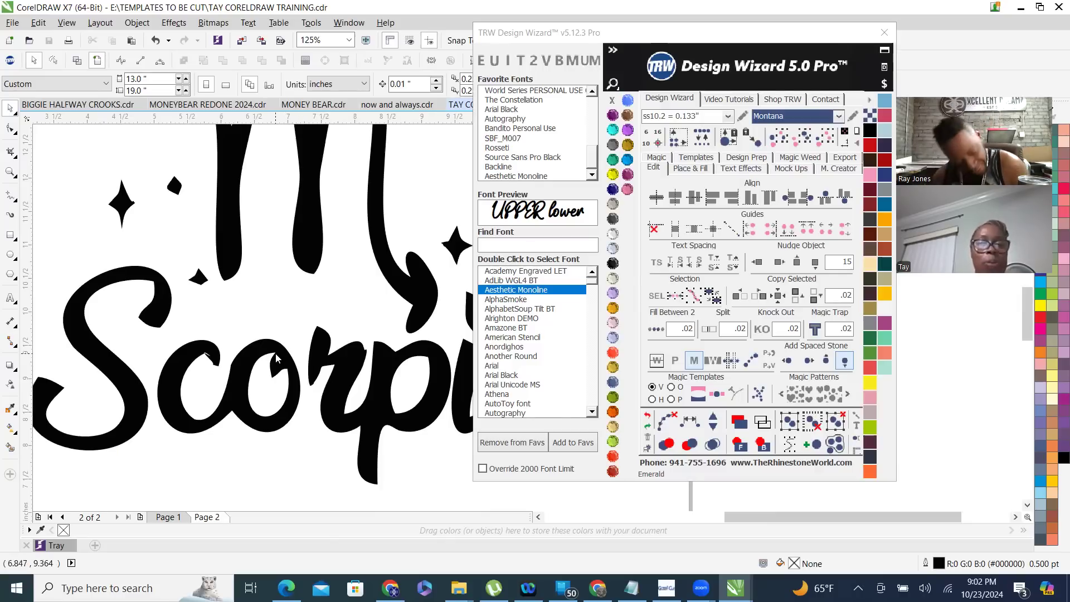
scroll(290, 350, down, 2)
scroll(418, 425, down, 2)
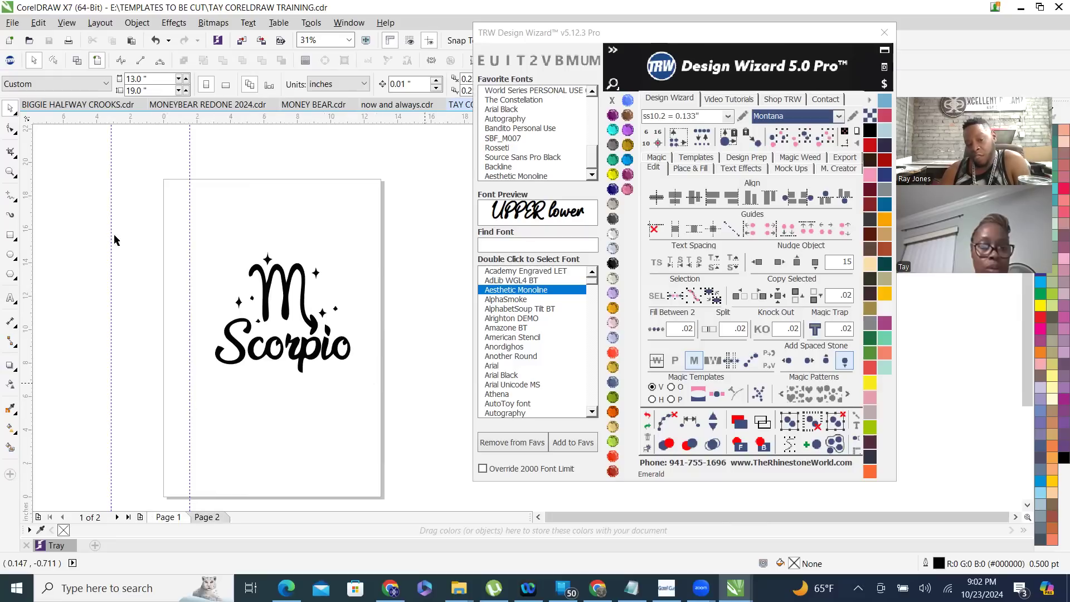
click(165, 520)
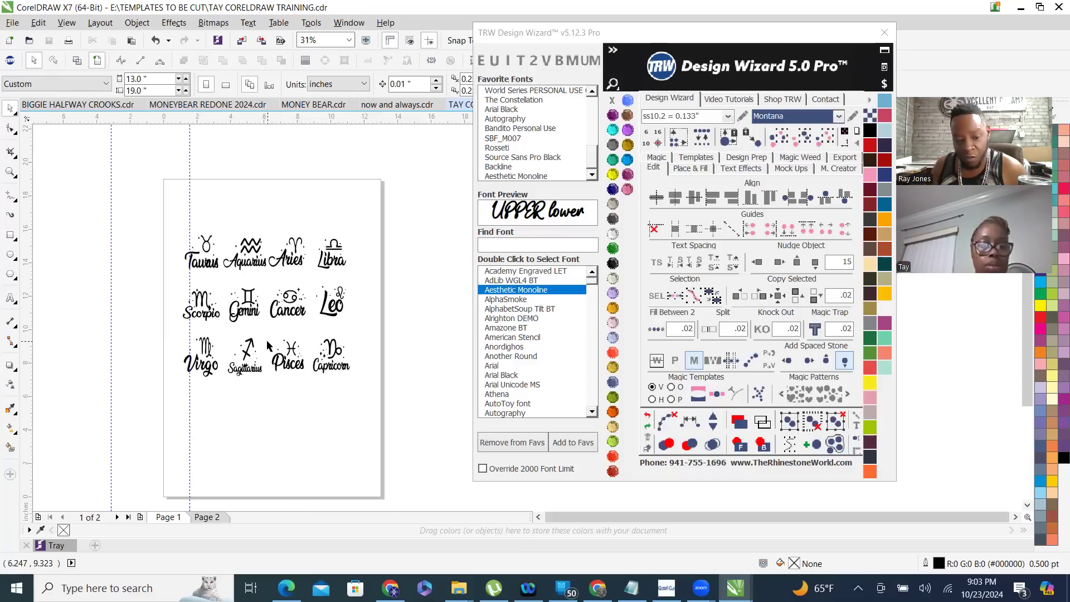
- Rename the second page, which holds the enlarged Scorpio design, as SCORPIO
click(206, 517)
right_click(206, 519)
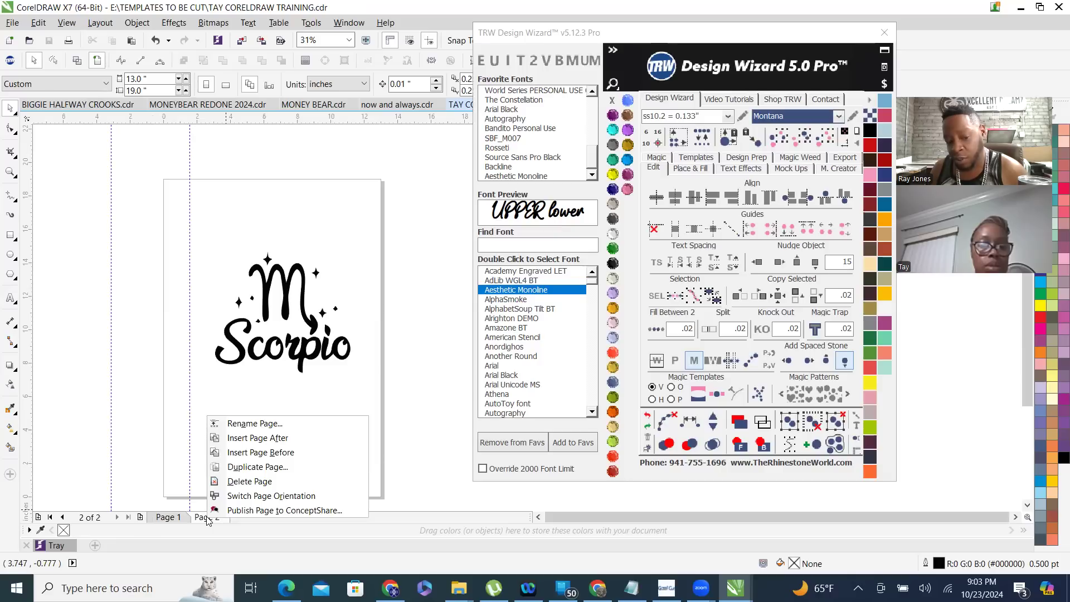
click(245, 425)
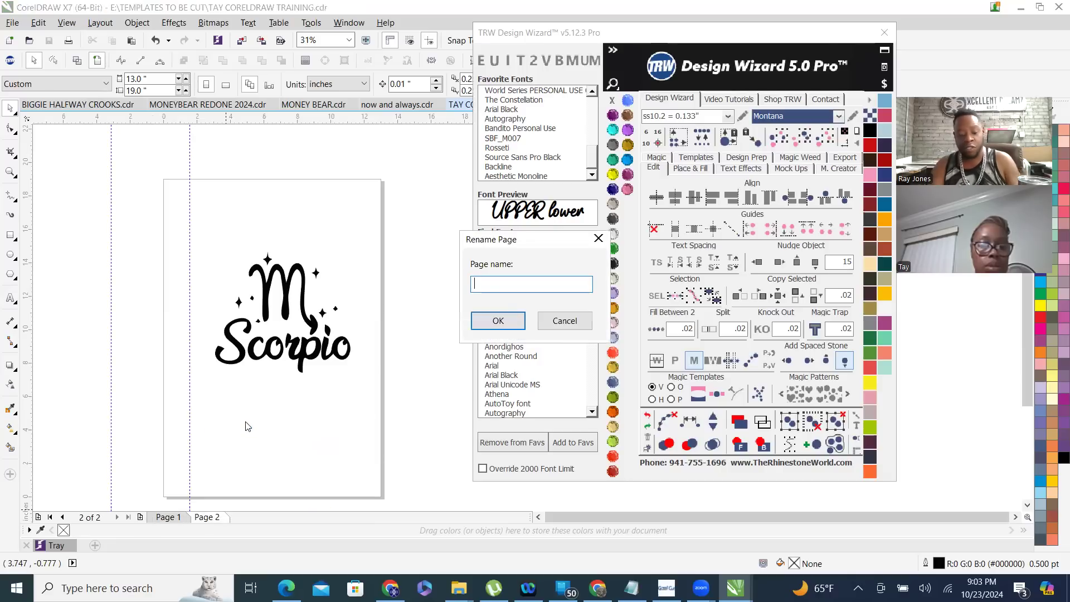
text(S)
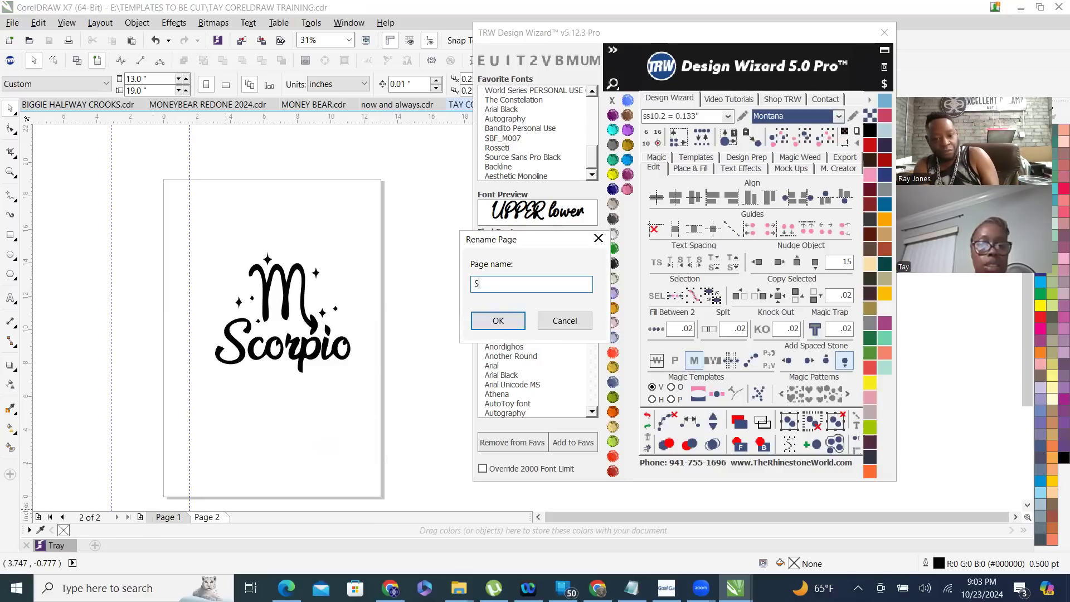
text(CORPIO)
key(Return)
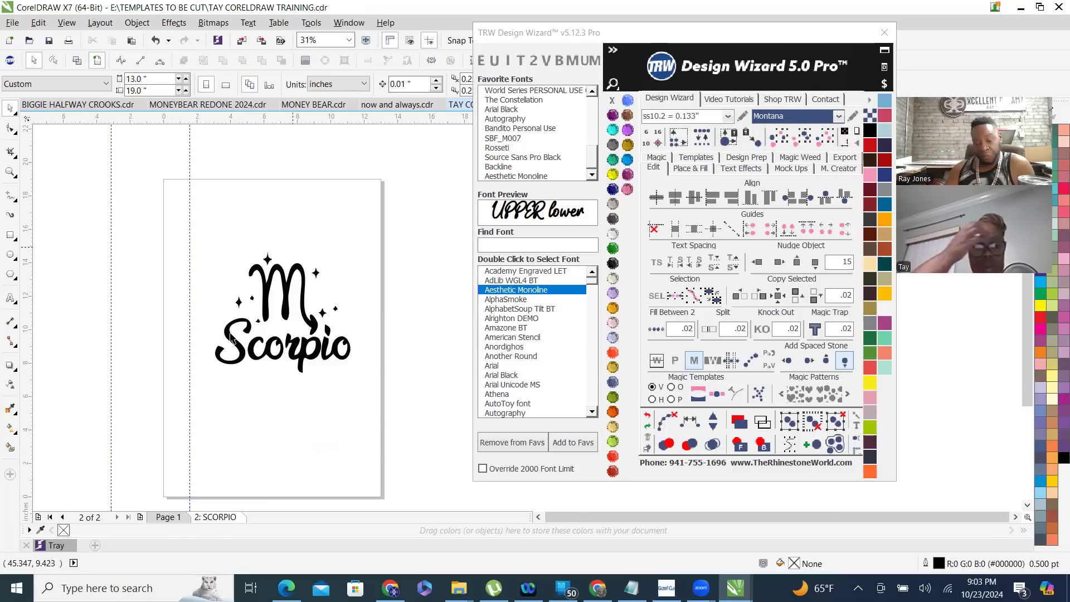
- Recolour the Scorpio symbol above the lettering with TRW Pink
scroll(304, 334, up, 1)
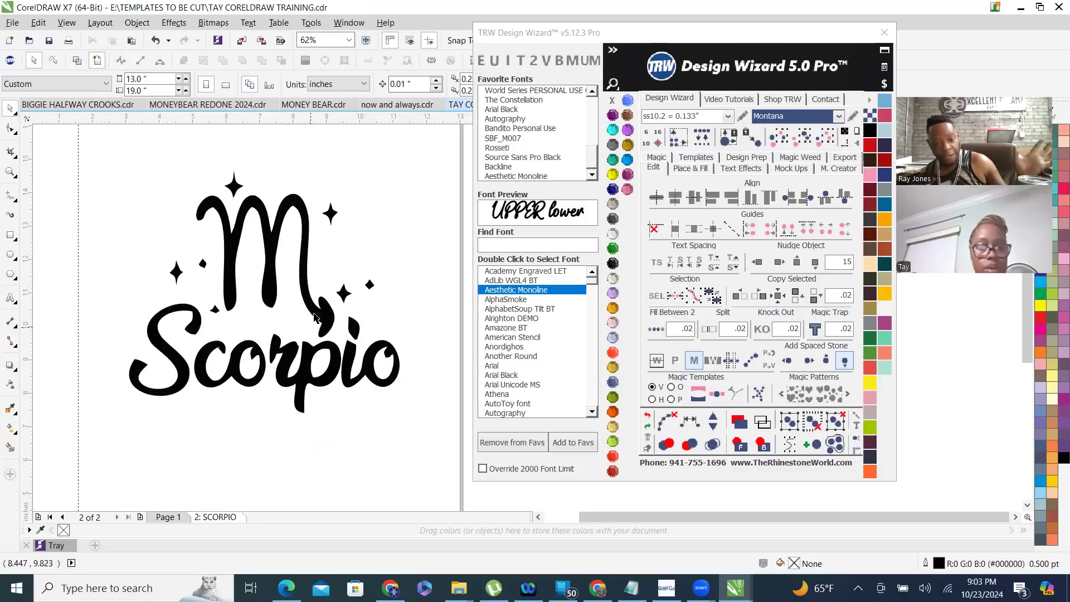
click(310, 308)
scroll(310, 309, down, 1)
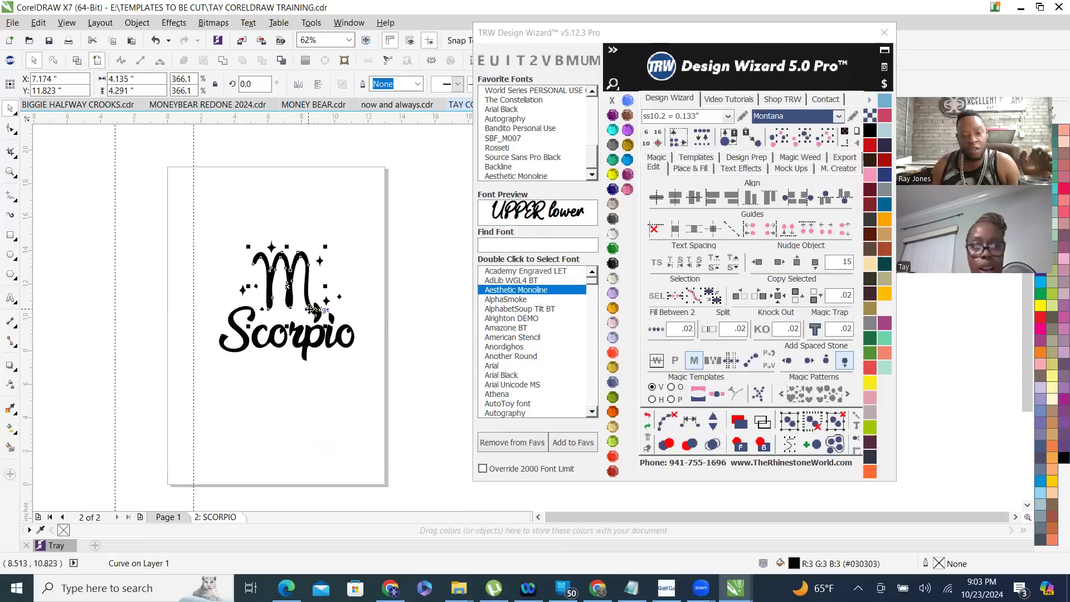
click(400, 255)
scroll(294, 267, up, 1)
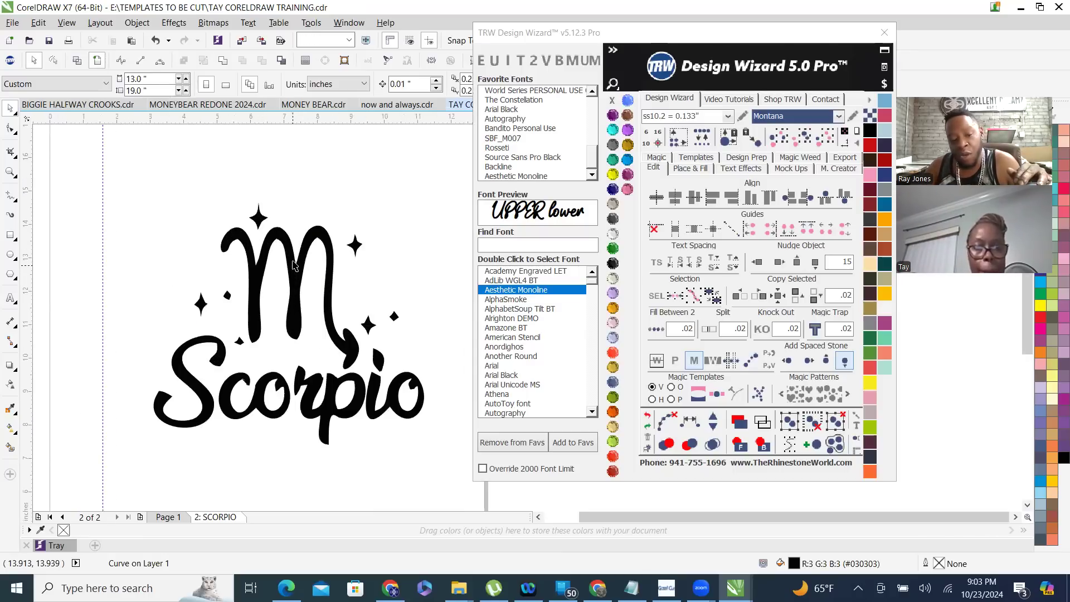
click(287, 241)
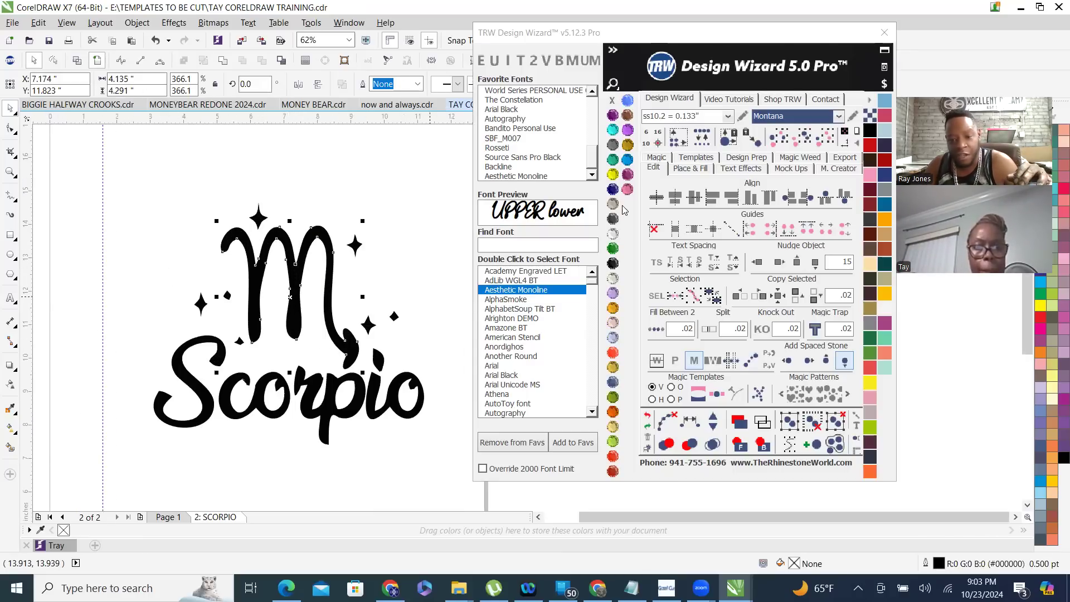
click(627, 190)
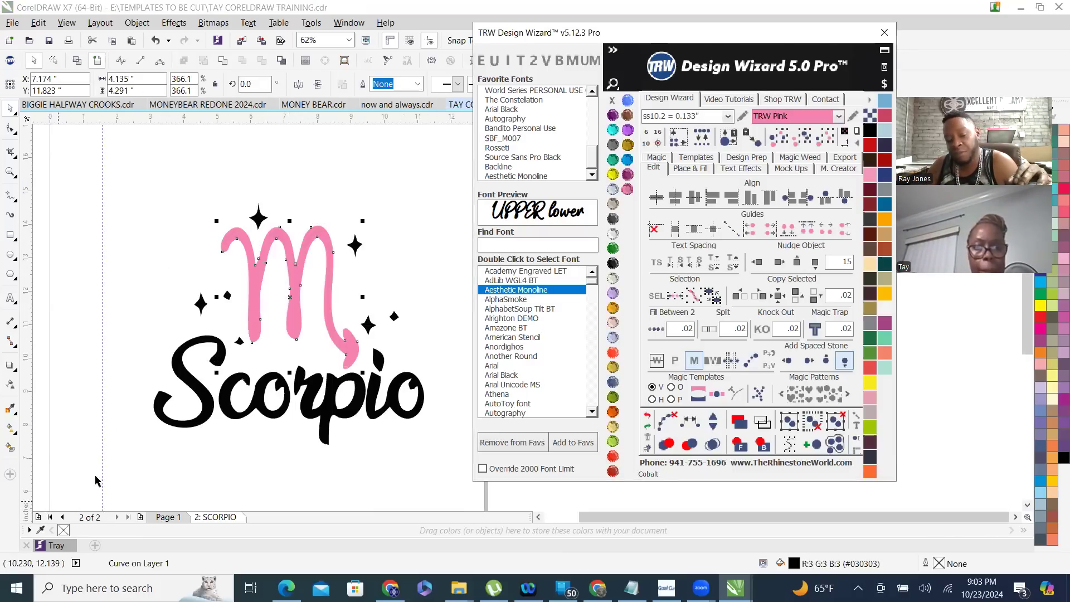
- Inspect the letter S and the dot of the i as separate shapes in the Scorpio lettering
click(192, 460)
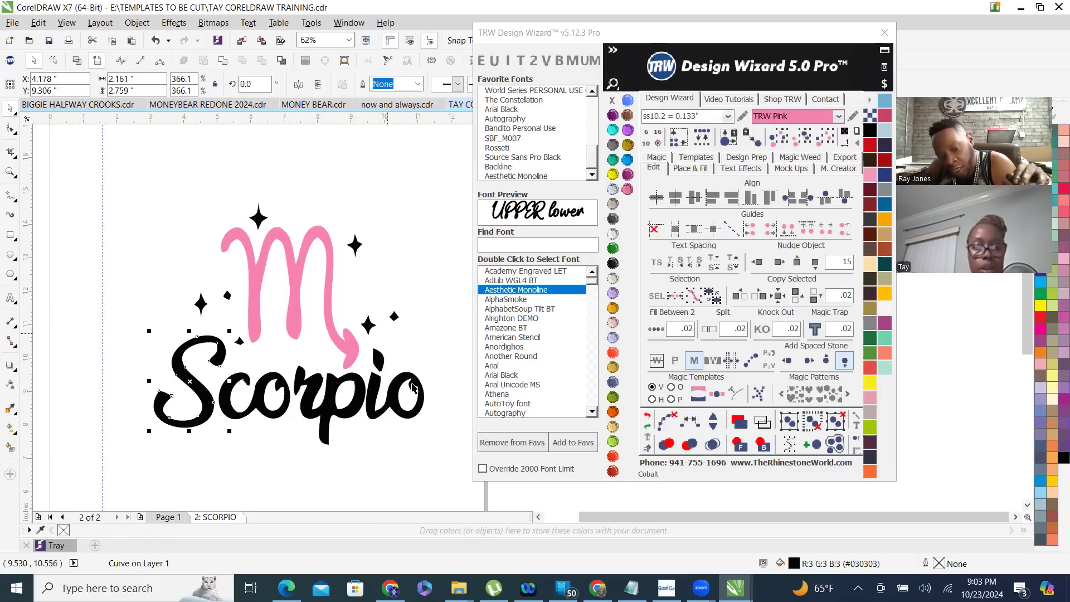
click(146, 247)
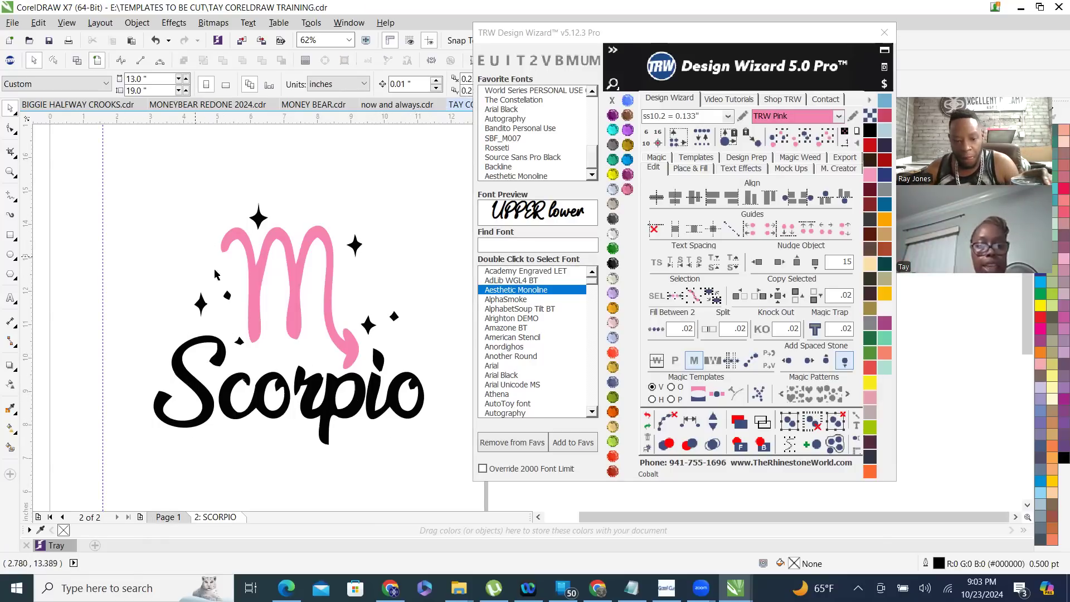
click(381, 365)
scroll(396, 372, up, 2)
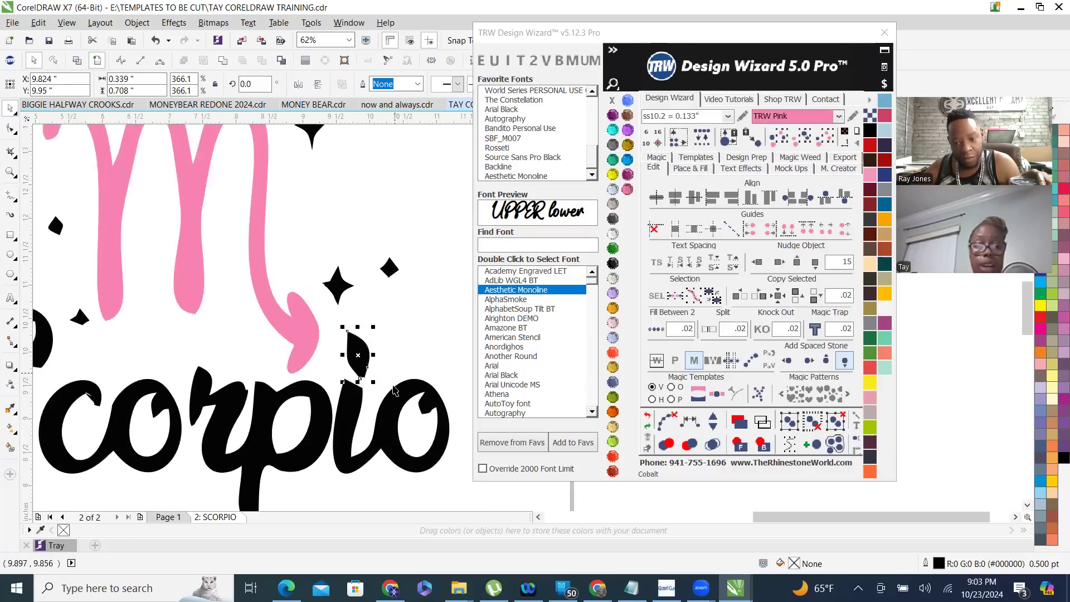
scroll(396, 372, up, 1)
scroll(319, 389, down, 3)
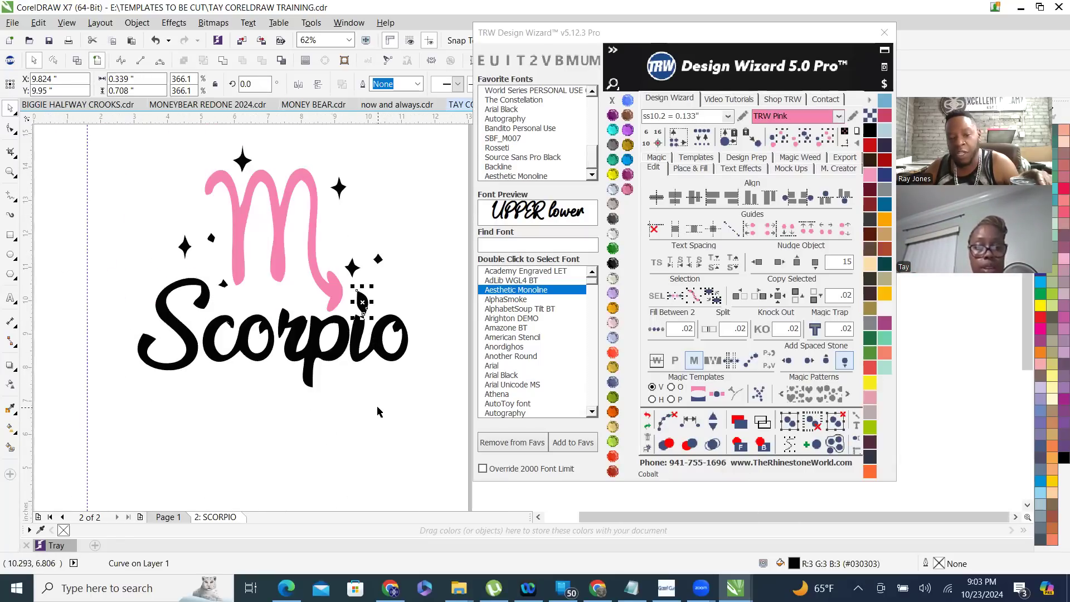
key(Delete)
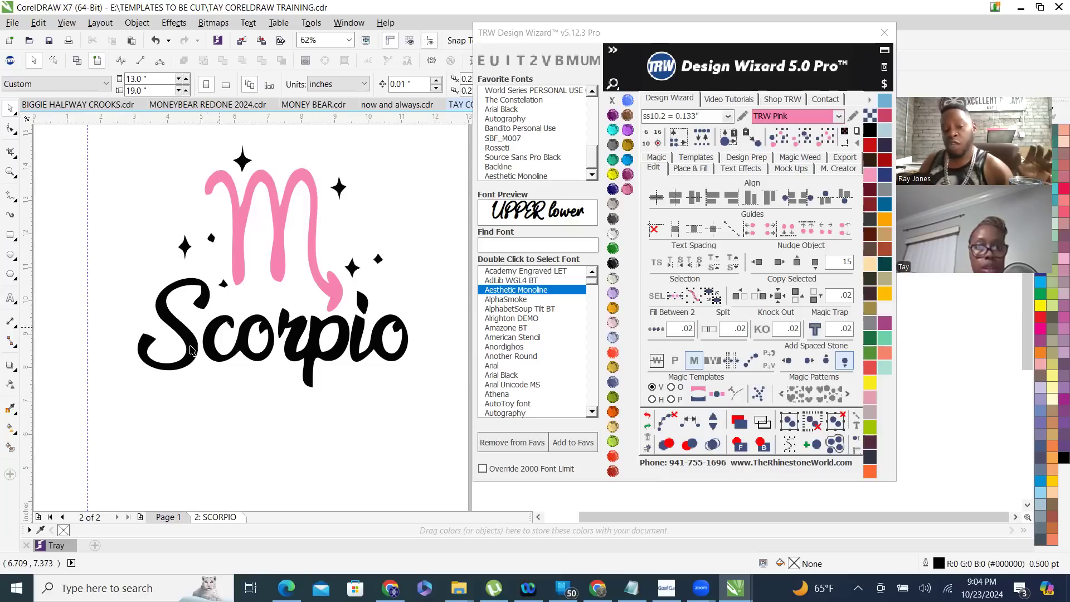
- Recolour all the letters of the word Scorpio, including the S and the dot of the i, with Emerald
scroll(427, 334, down, 2)
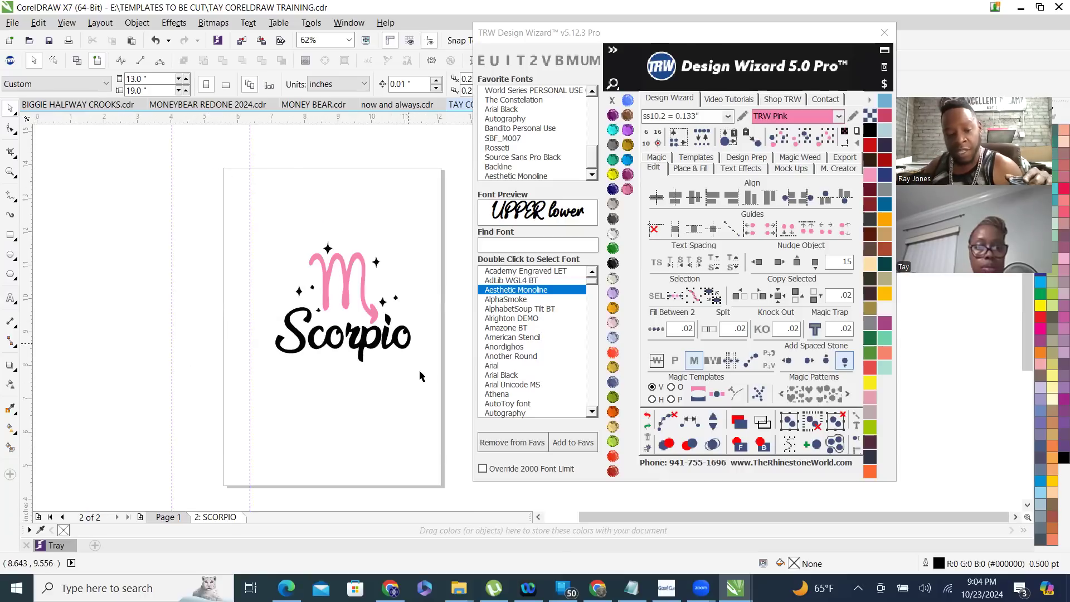
scroll(424, 377, up, 2)
drag(452, 401, 190, 286)
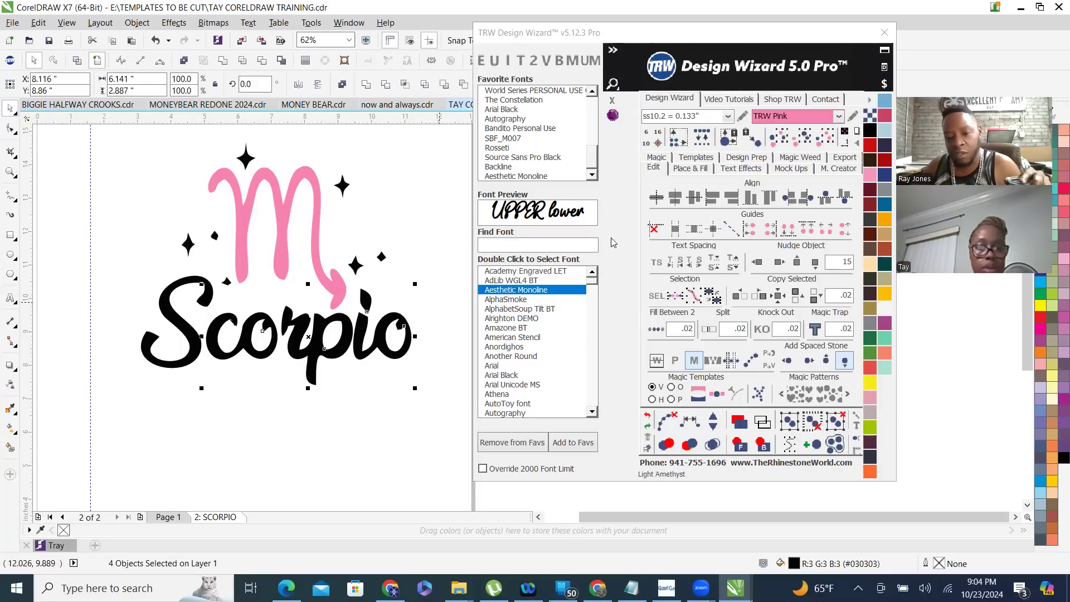
click(615, 255)
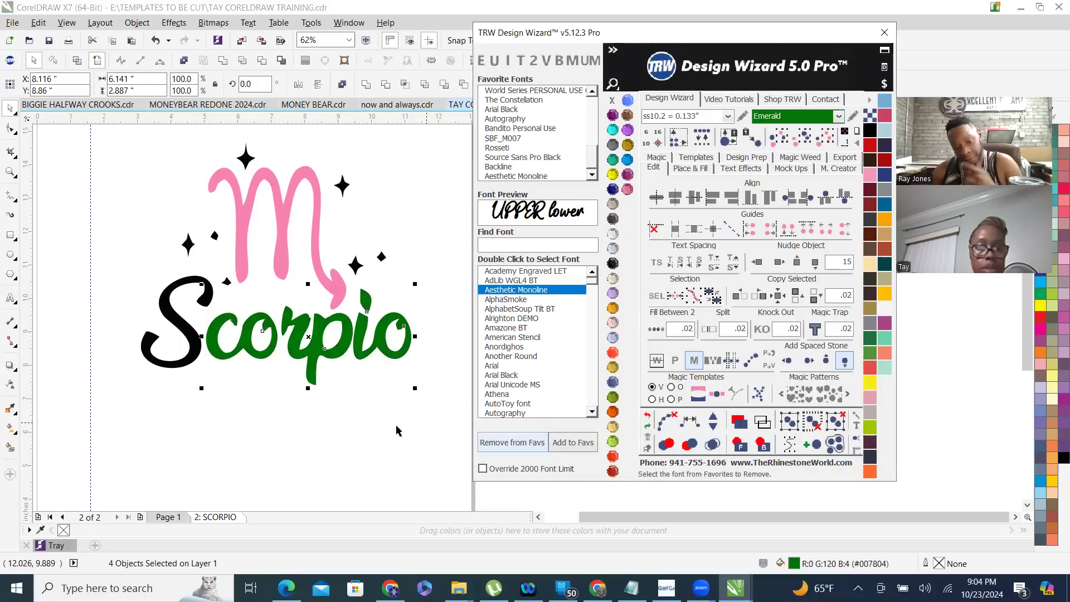
click(189, 332)
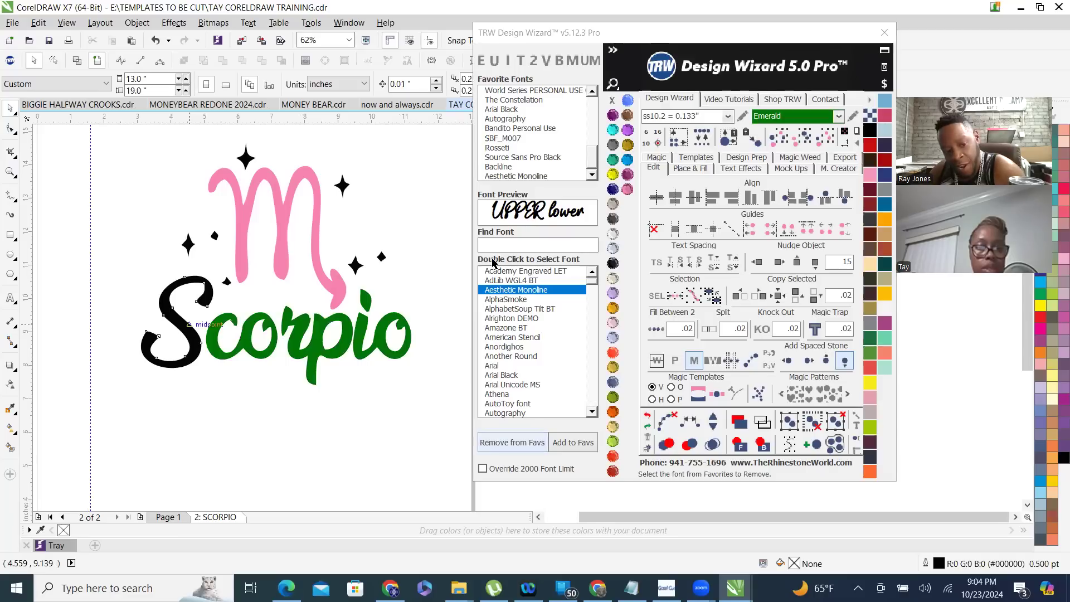
click(613, 260)
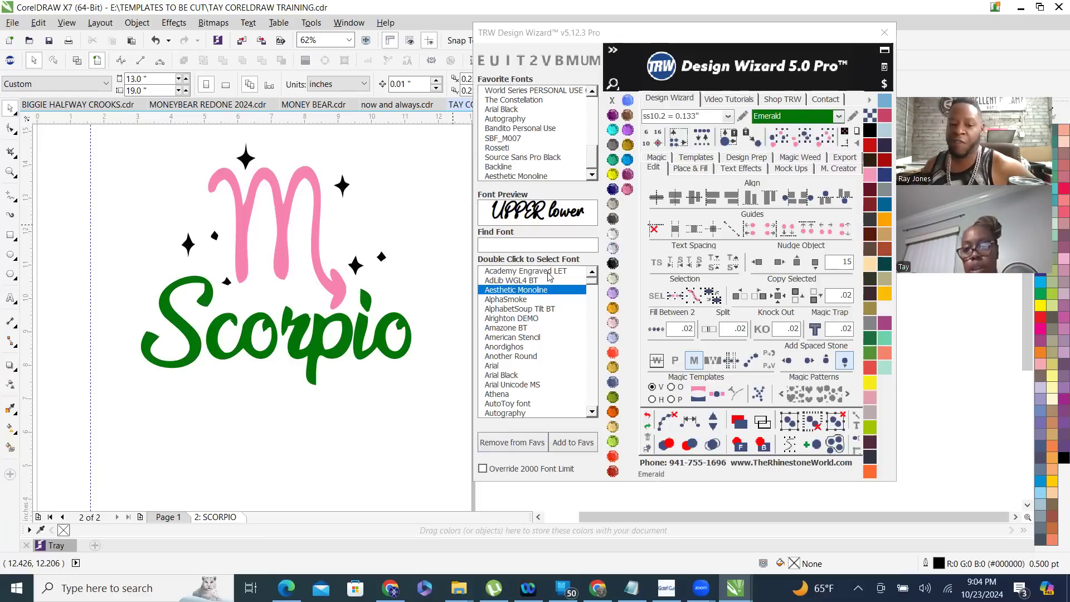
- Select all the green lettering with Select Same Color, and select all the black stars and diamonds the same way
click(365, 301)
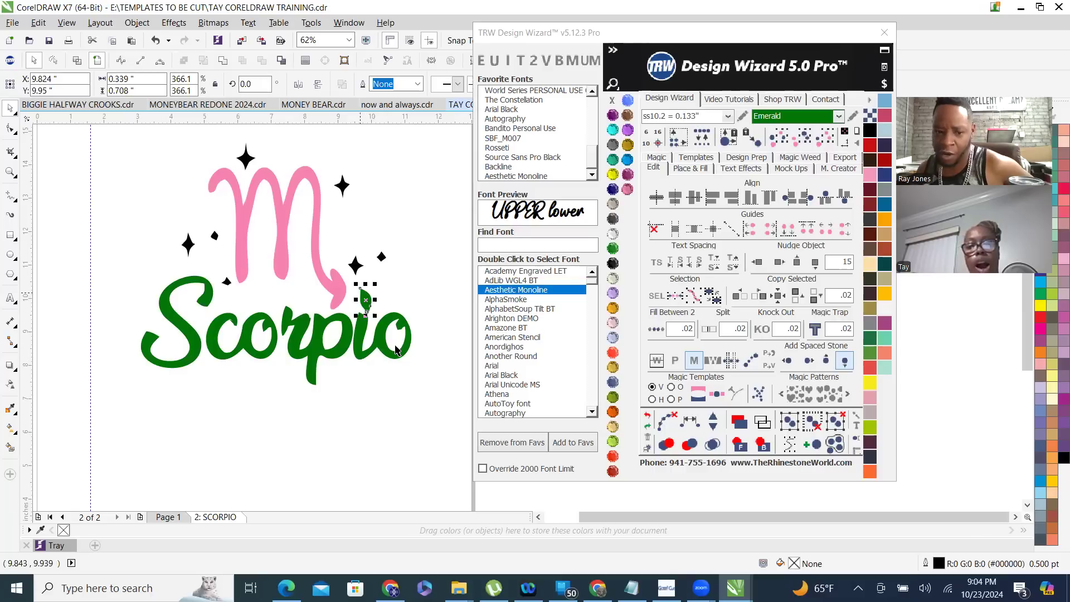
click(802, 140)
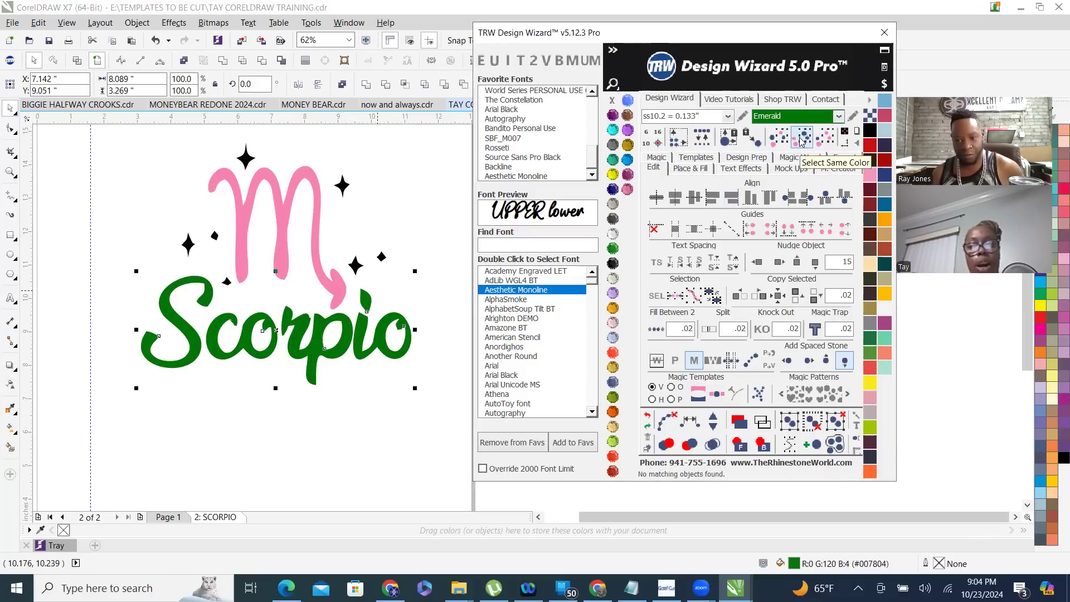
click(340, 186)
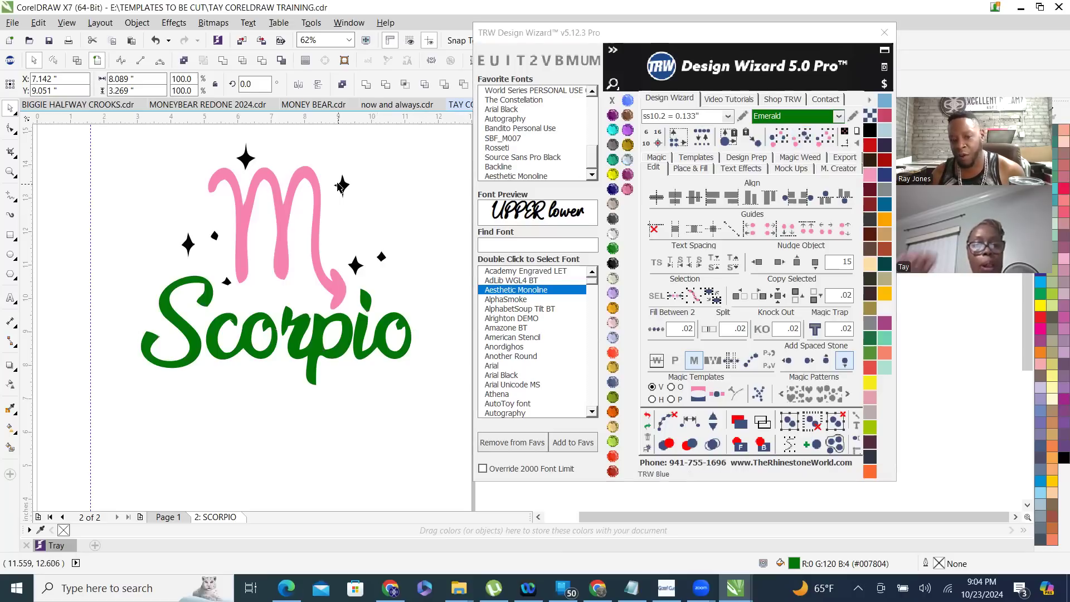
click(340, 186)
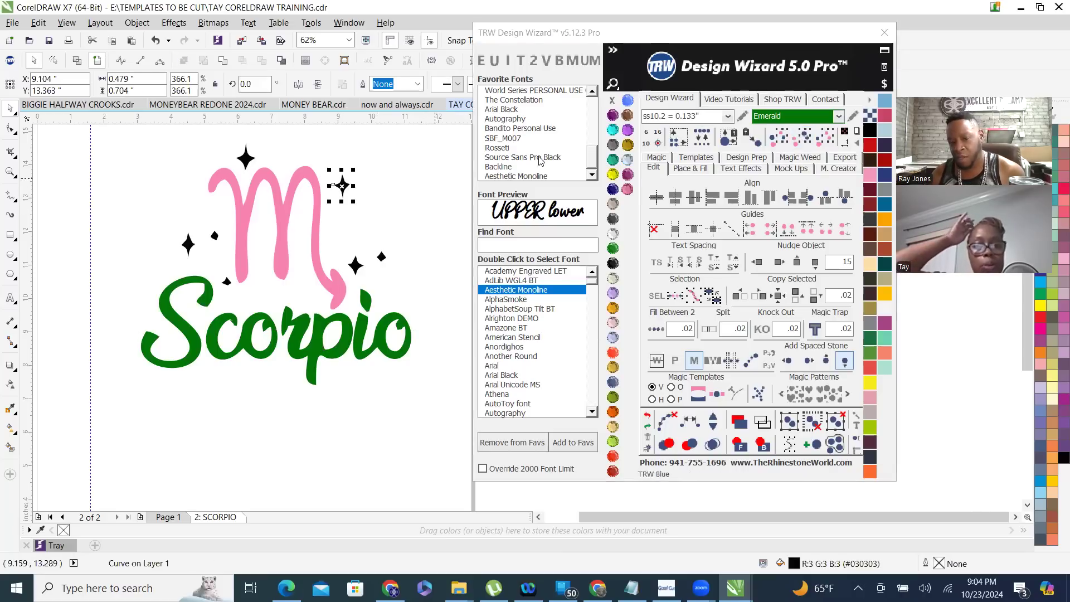
click(803, 144)
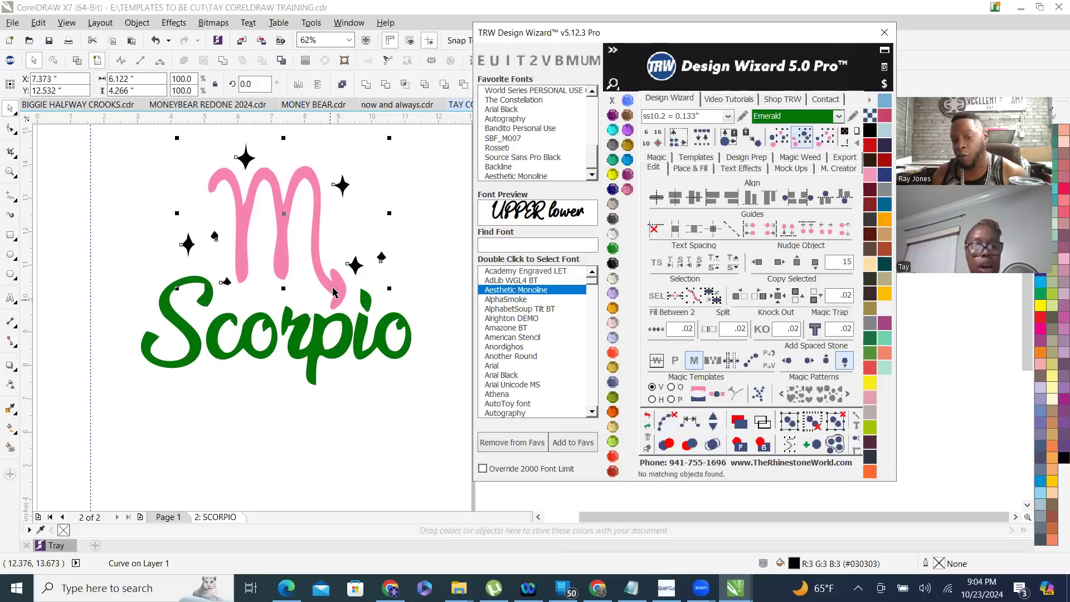
click(407, 425)
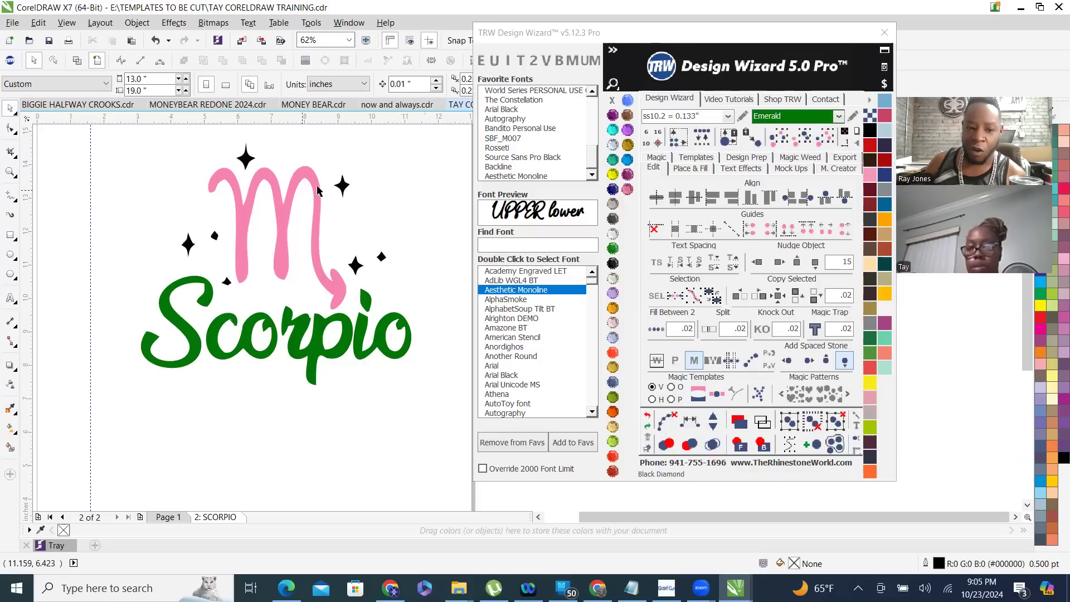
- Try to select the shapes that match the single black star beside the symbol's upper right curve
click(342, 185)
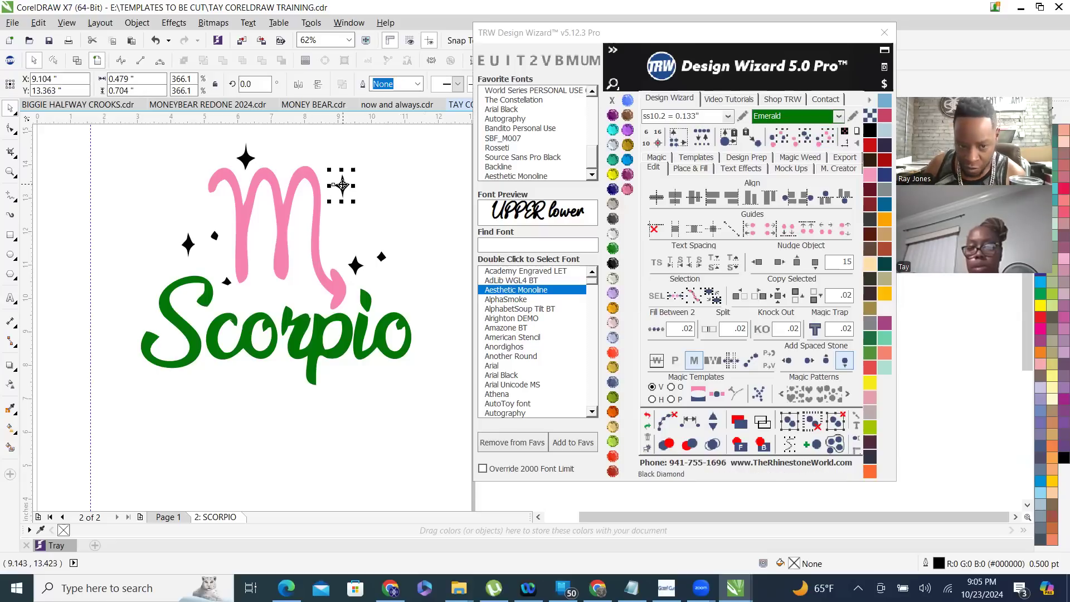
click(830, 140)
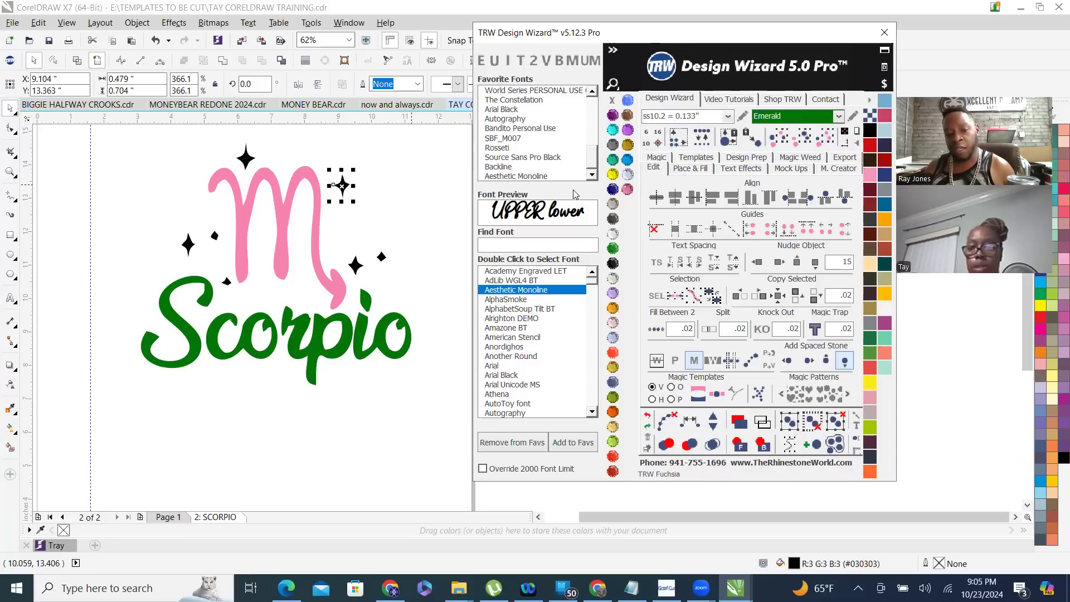
click(353, 201)
click(353, 205)
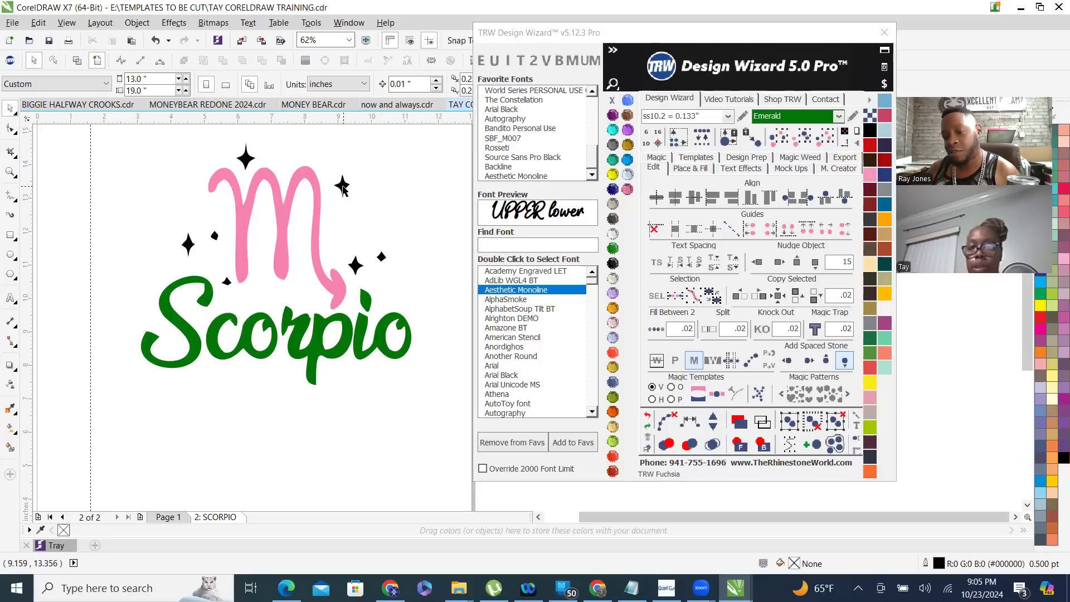
click(342, 187)
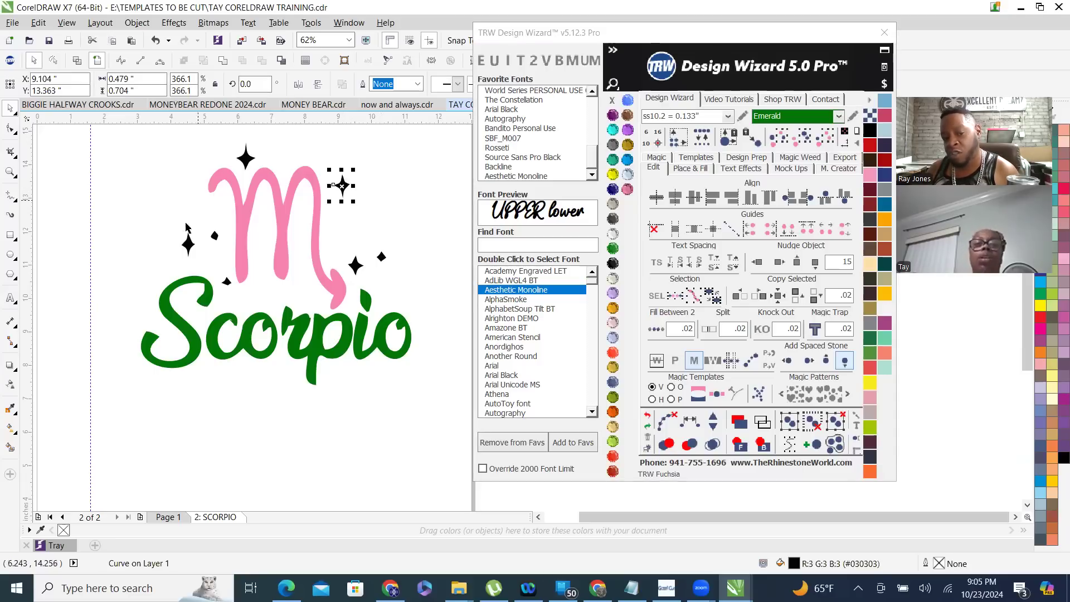
click(343, 190)
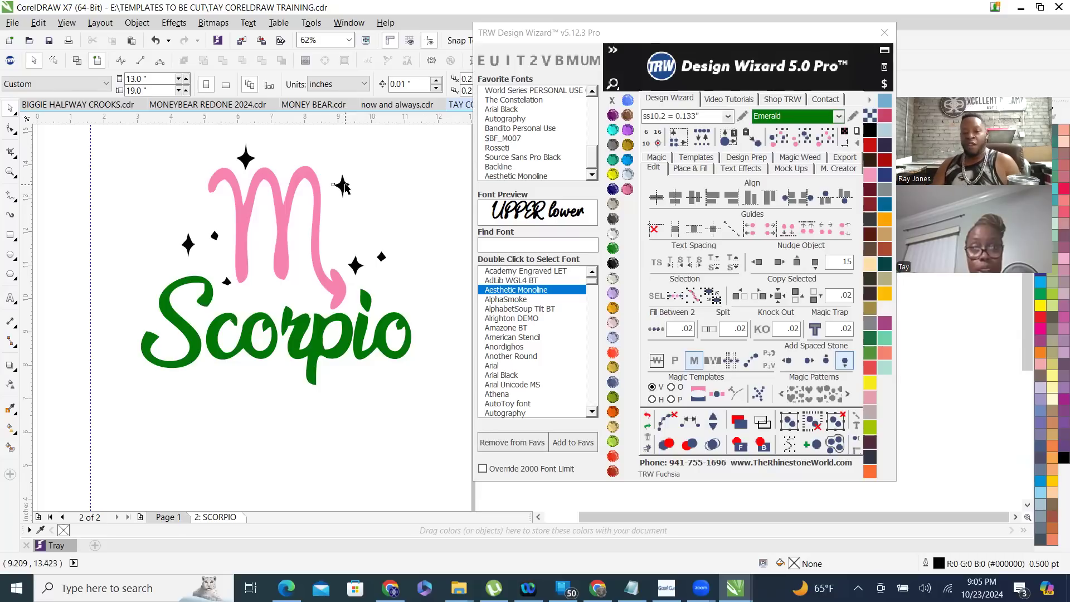
- Select all the black stars and diamonds with Select Same Color and recolour them with Citrine
click(344, 188)
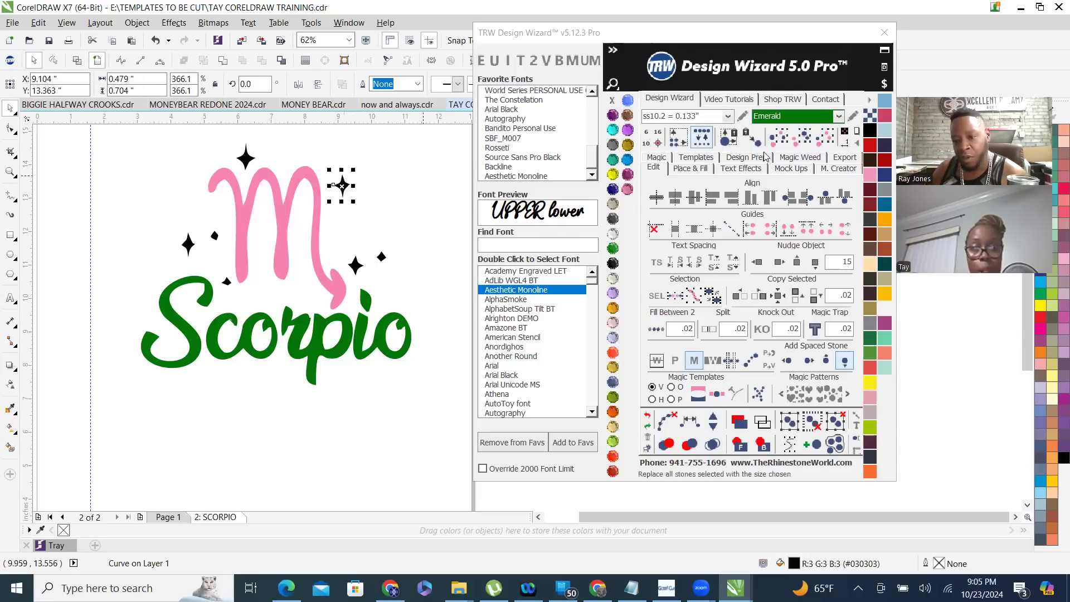
click(806, 145)
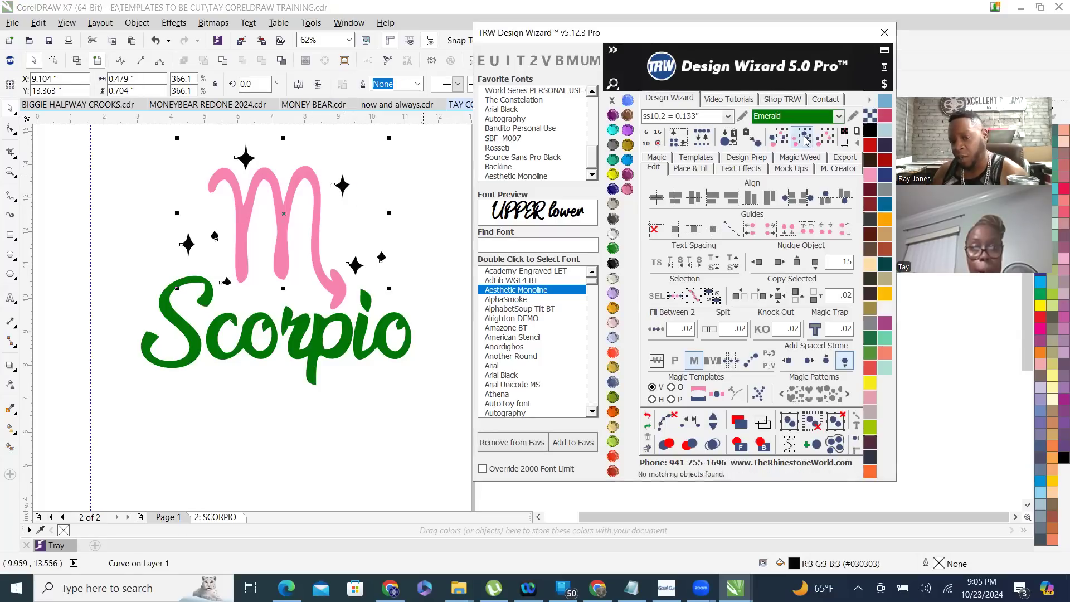
click(611, 175)
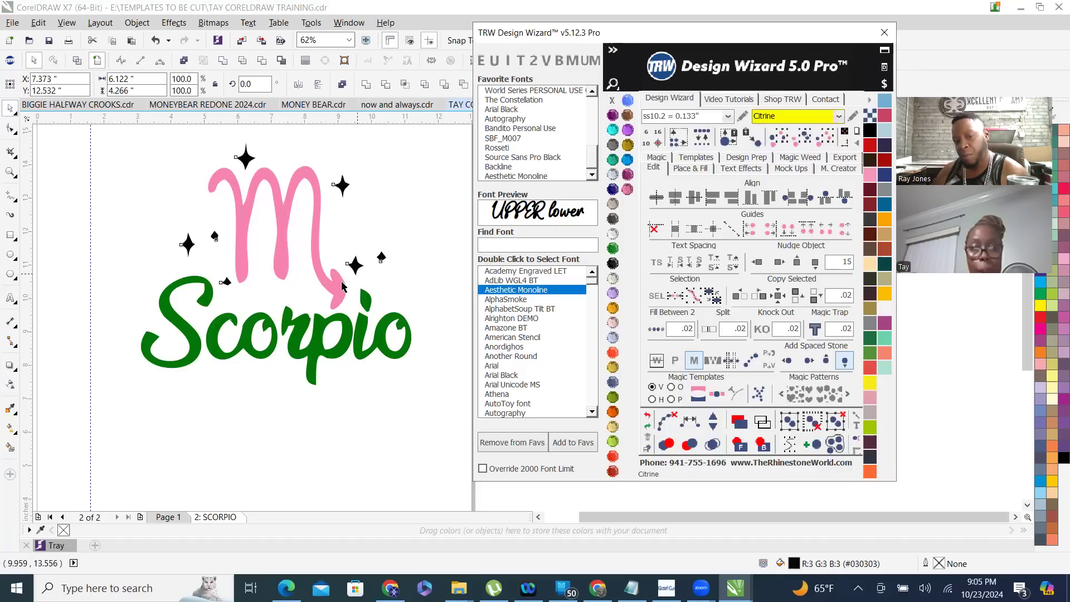
click(388, 210)
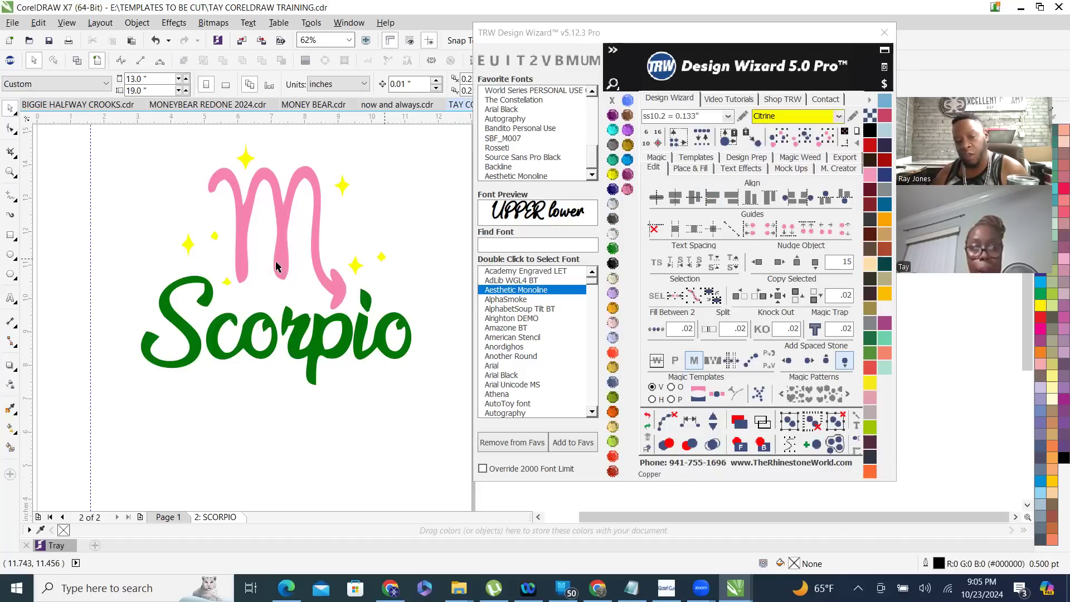
- Select every yellow star and diamond by matching the colour of the star beside the symbol's upper right curve
click(344, 187)
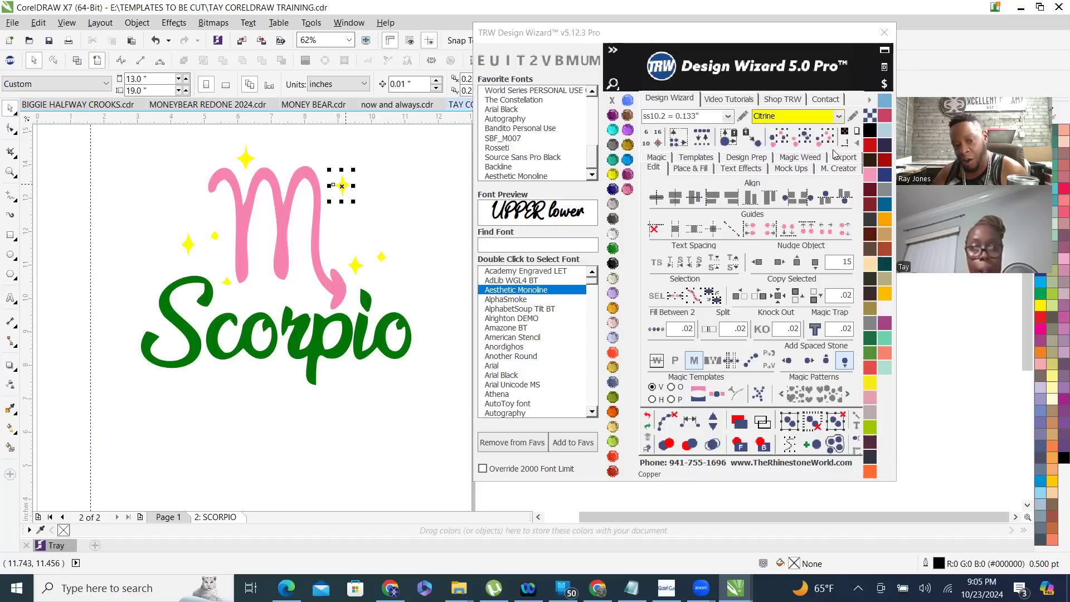
click(803, 144)
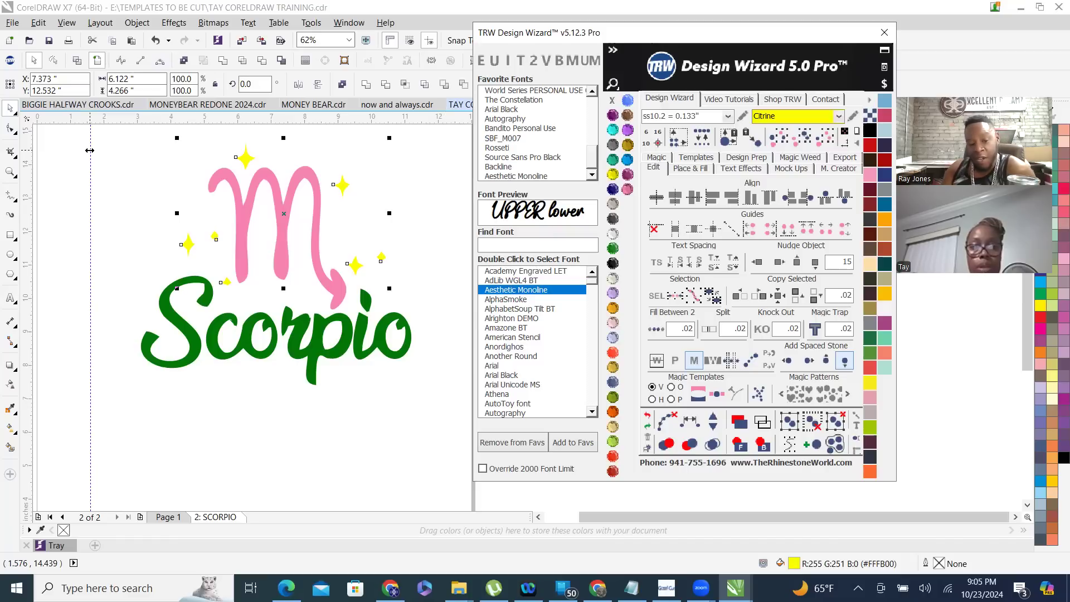
click(204, 273)
scroll(203, 273, down, 2)
click(240, 216)
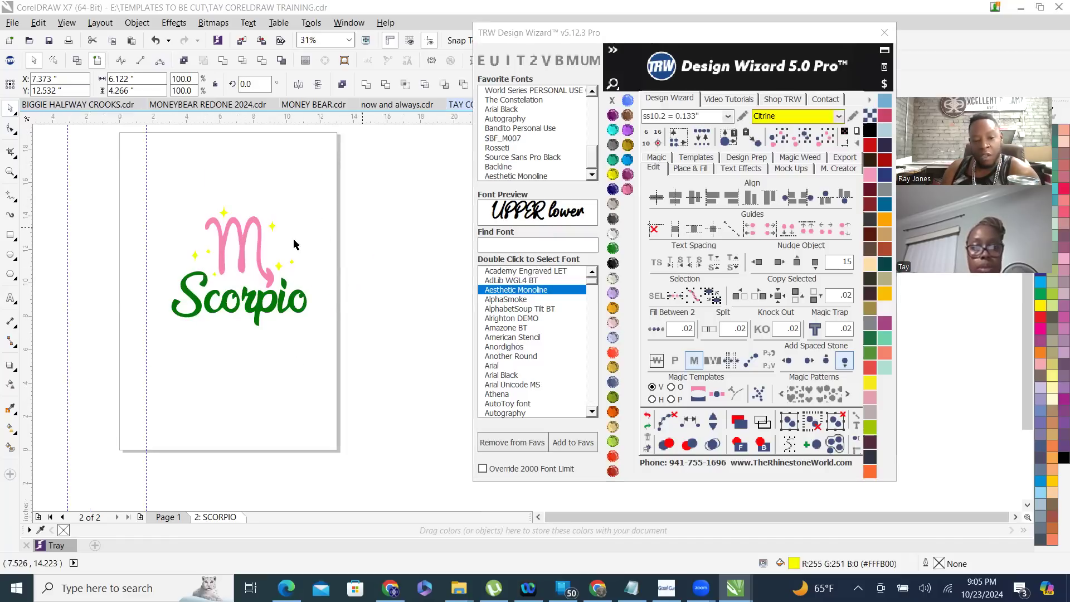
click(258, 224)
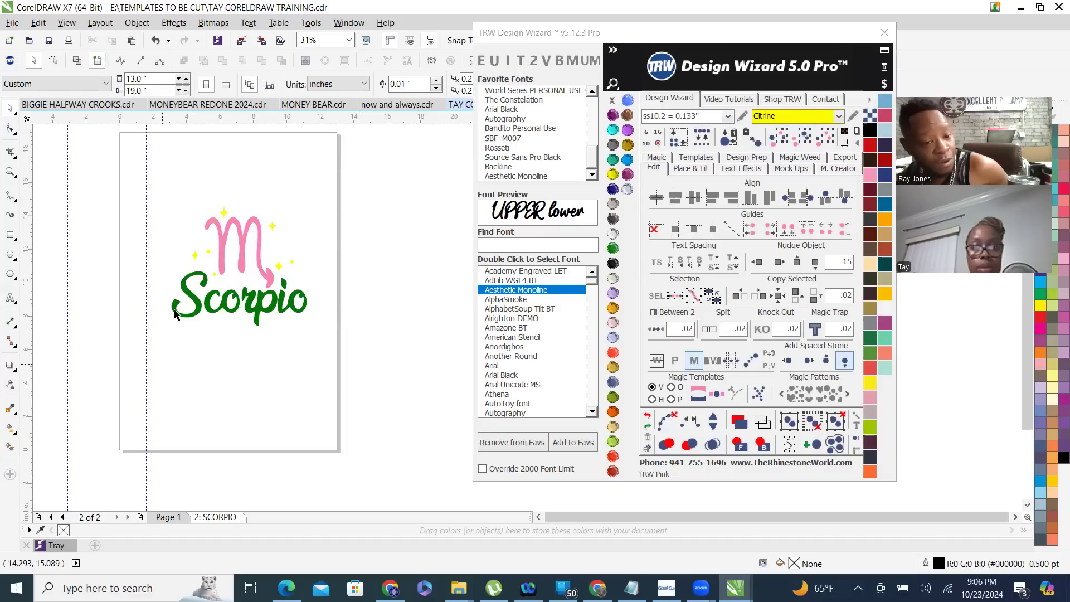
- Select all the yellow stars and diamonds with Select Same Color, and select the green Scorpio lettering the same way
scroll(220, 242, up, 5)
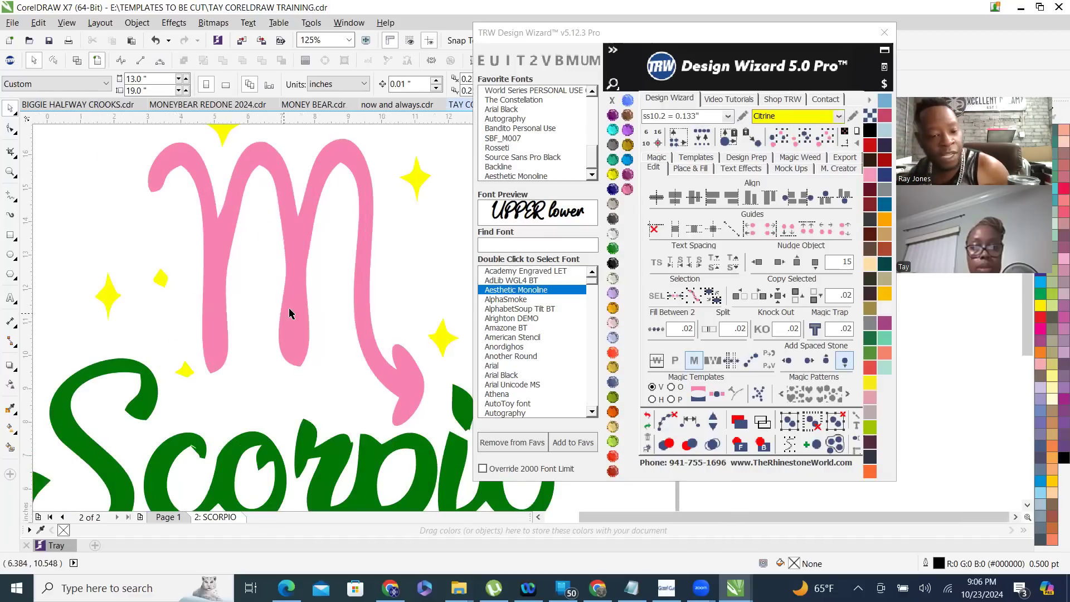
scroll(288, 310, down, 3)
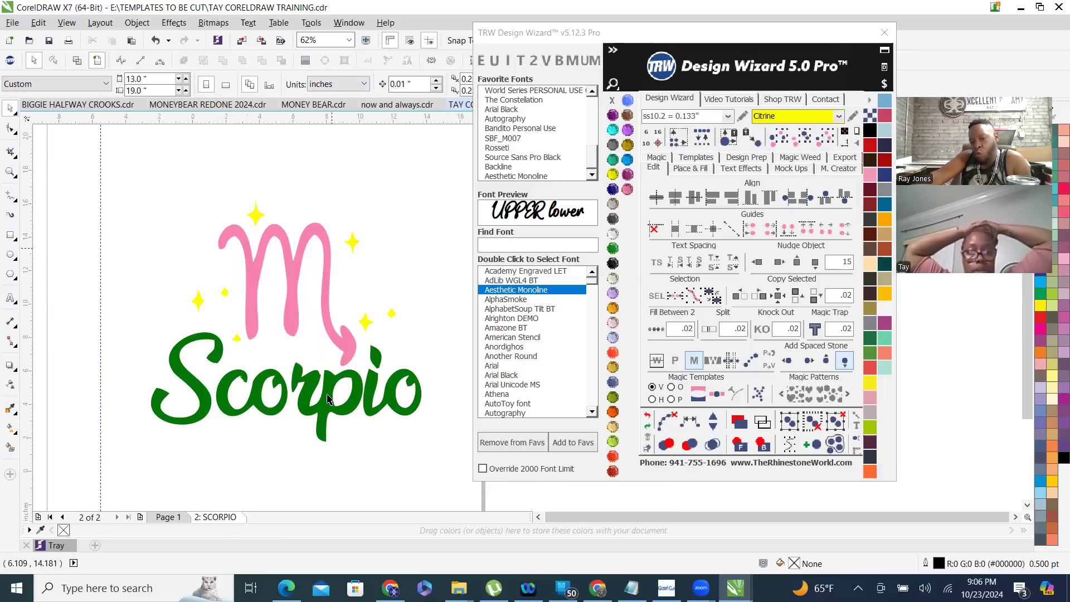
scroll(268, 295, down, 2)
scroll(288, 284, up, 2)
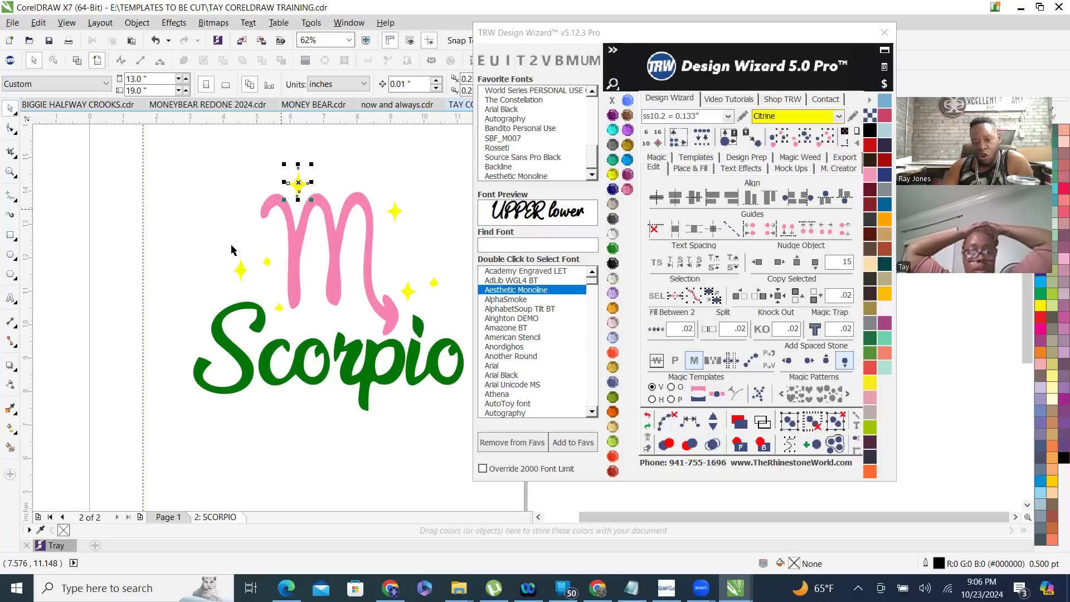
click(394, 211)
click(408, 290)
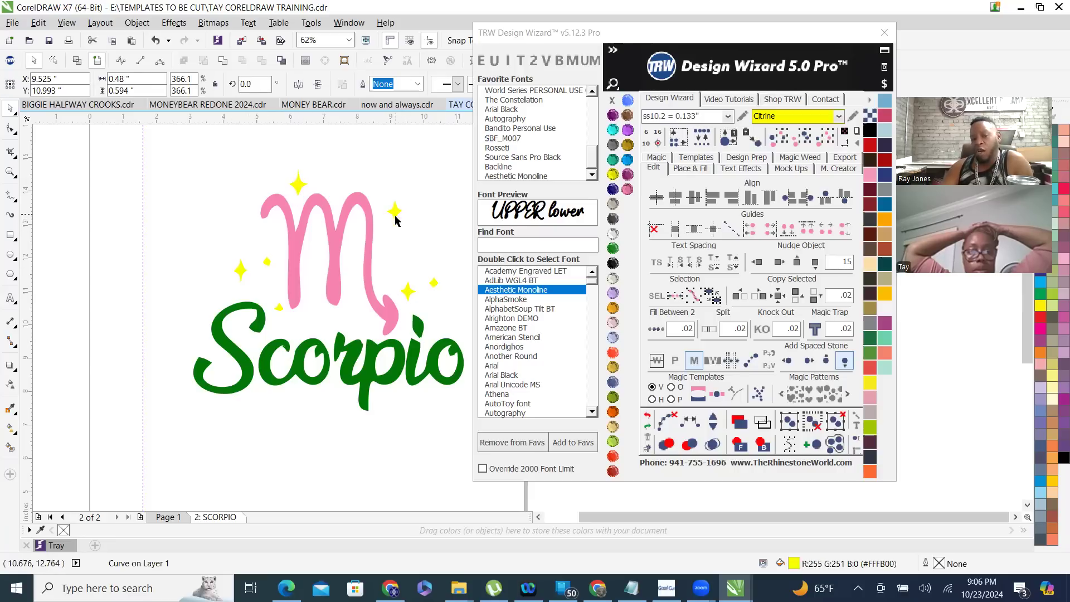
click(803, 137)
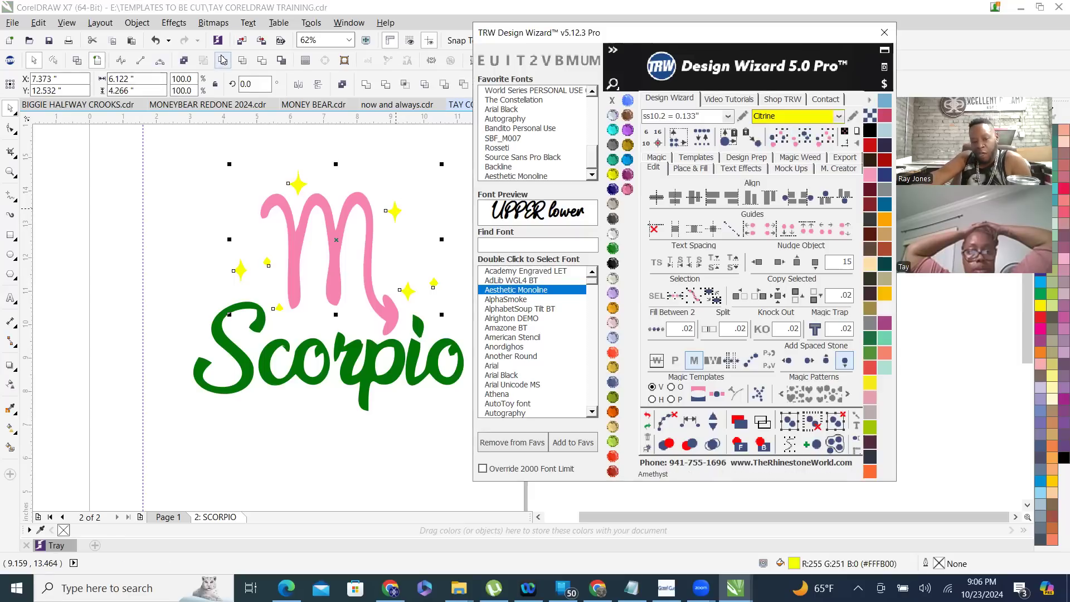
click(222, 61)
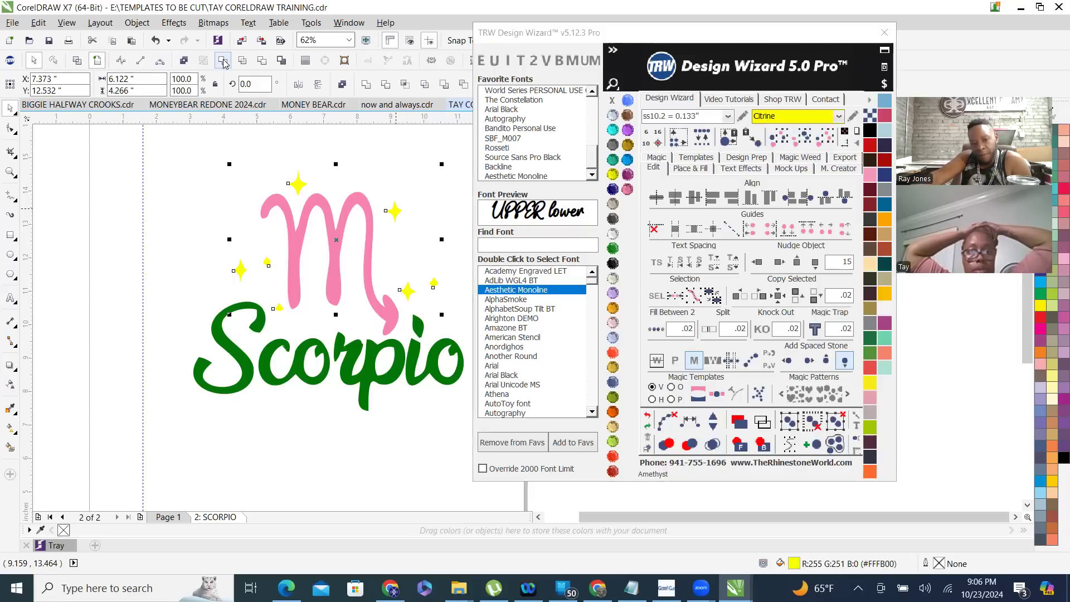
click(352, 357)
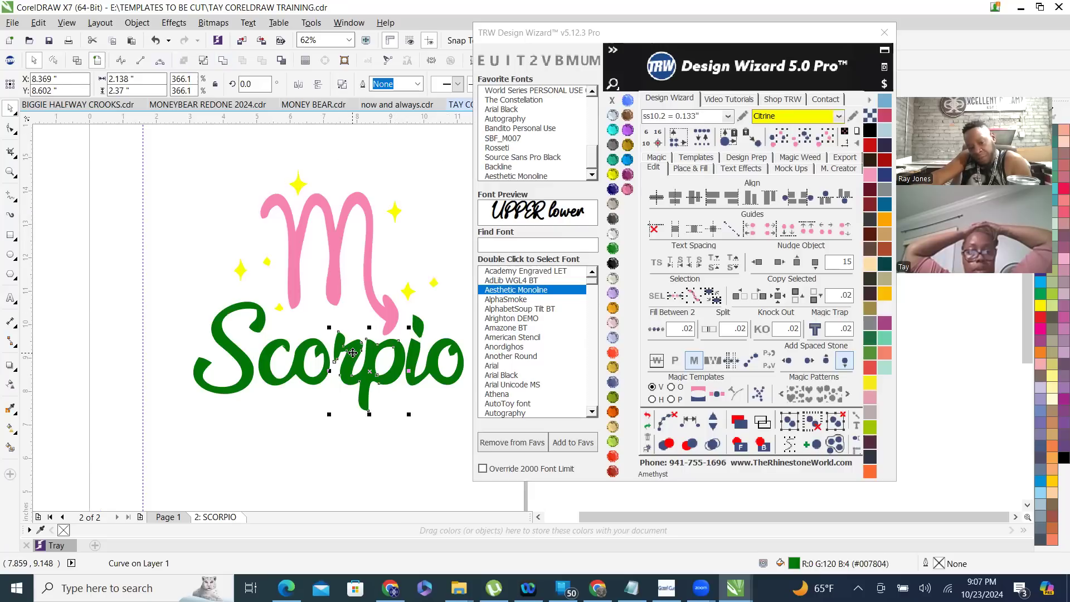
click(803, 140)
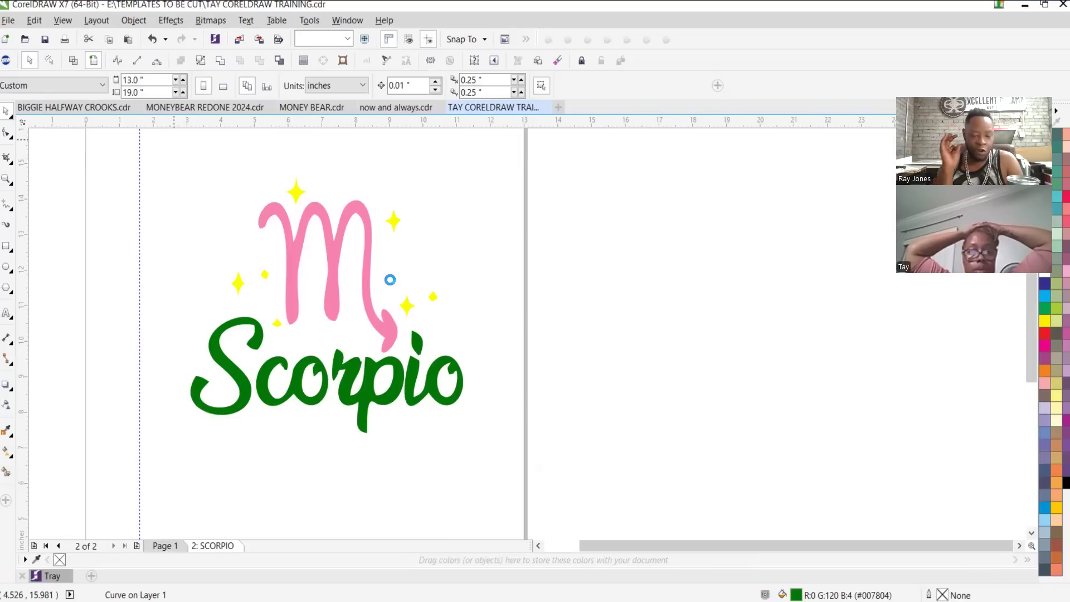
- Set the Place & Fill options to Outside with Add Stones turned off
scroll(390, 279, up, 2)
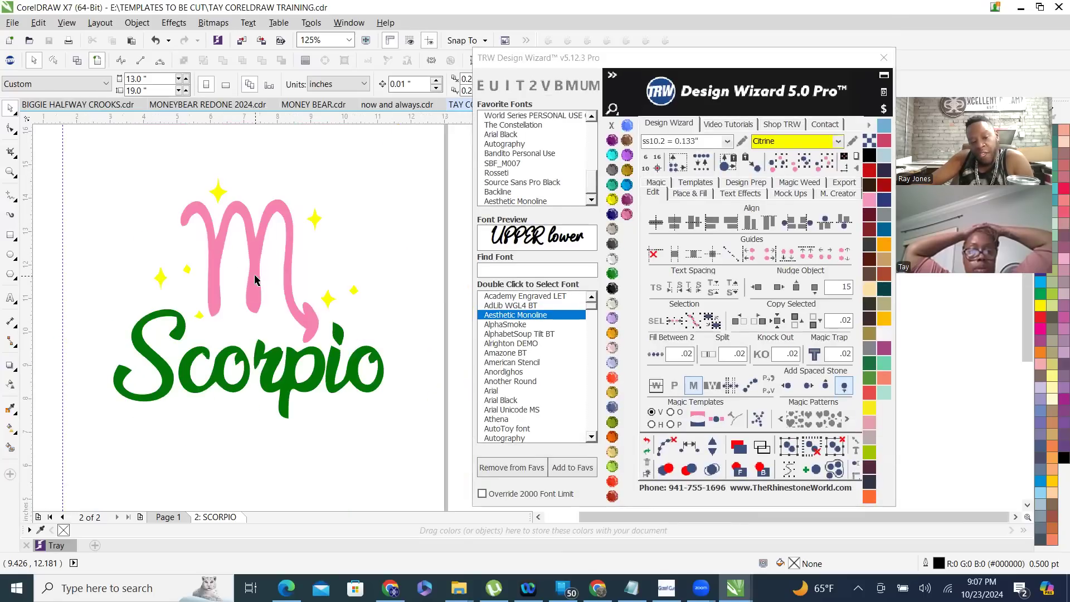
click(252, 276)
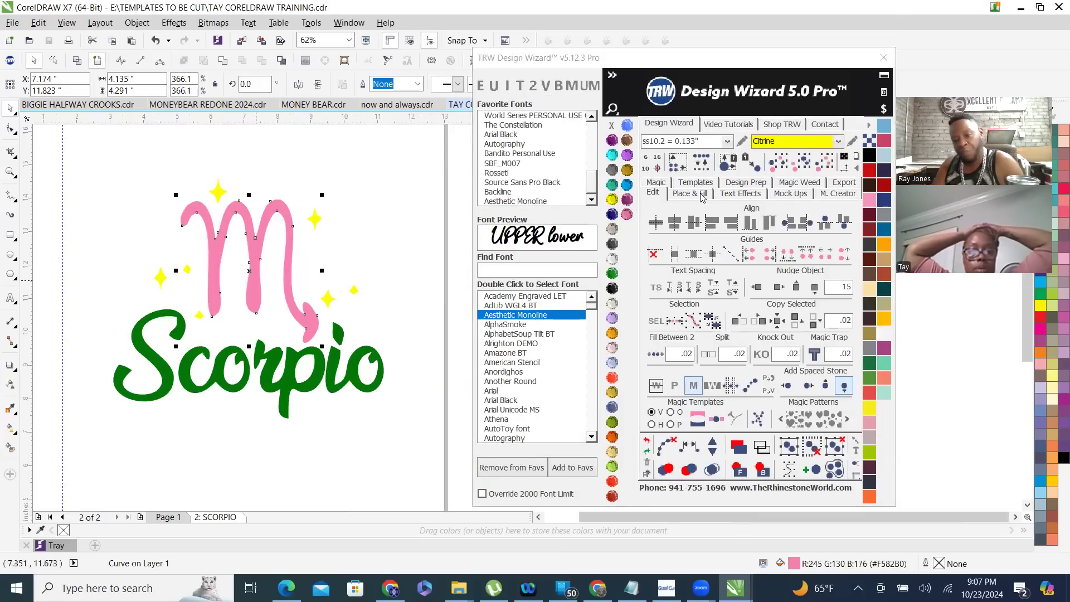
click(701, 195)
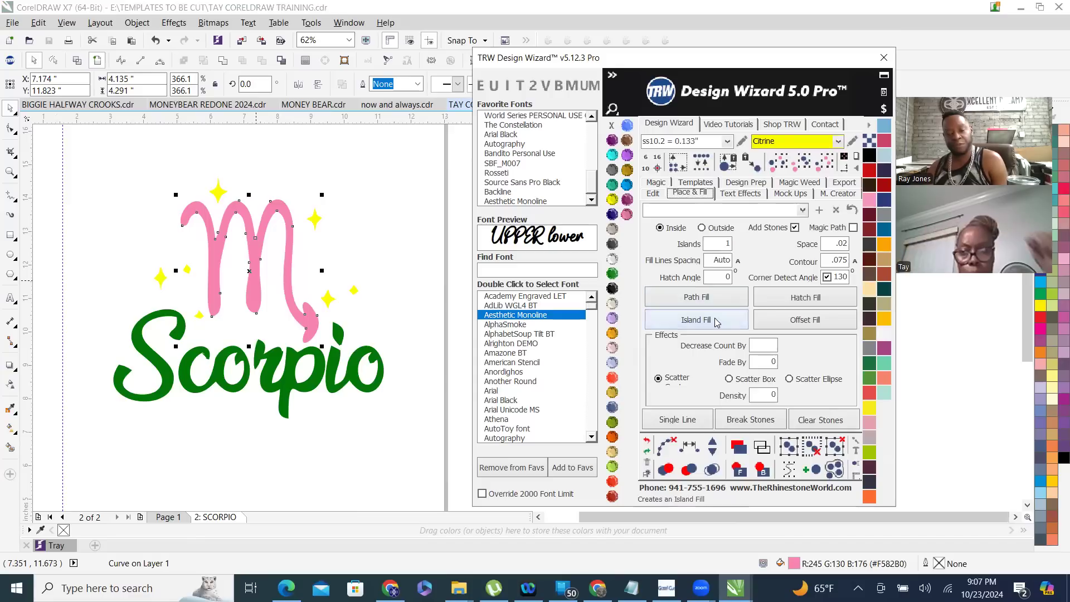
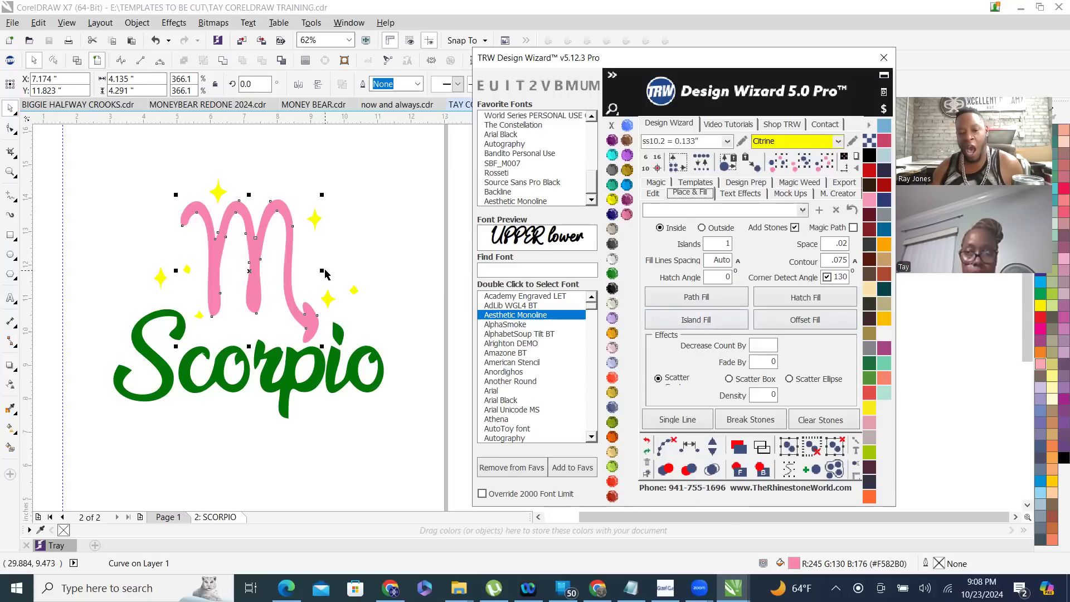
click(377, 250)
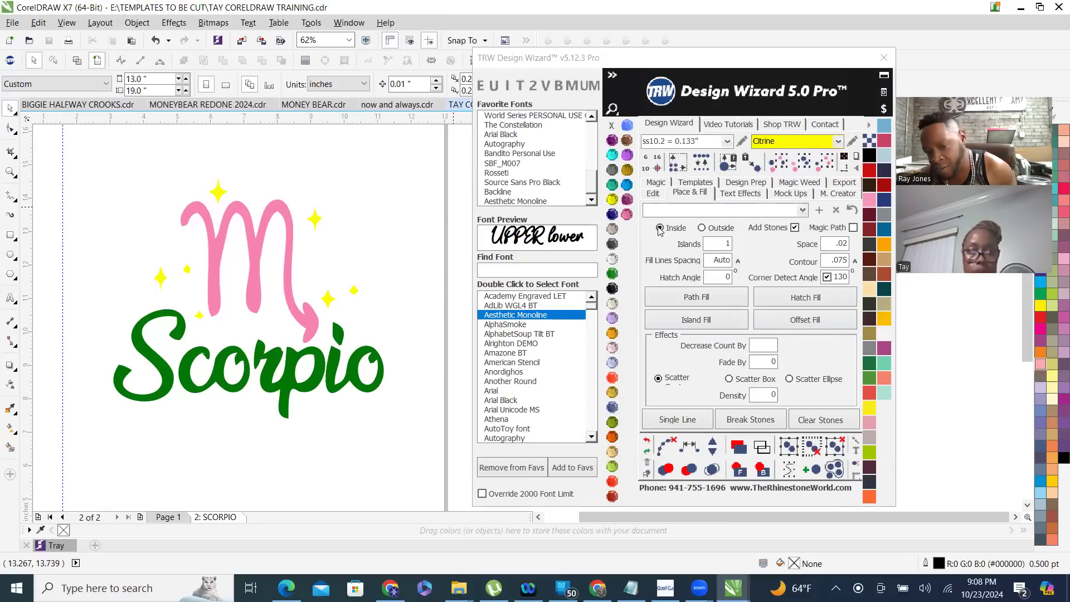
click(703, 229)
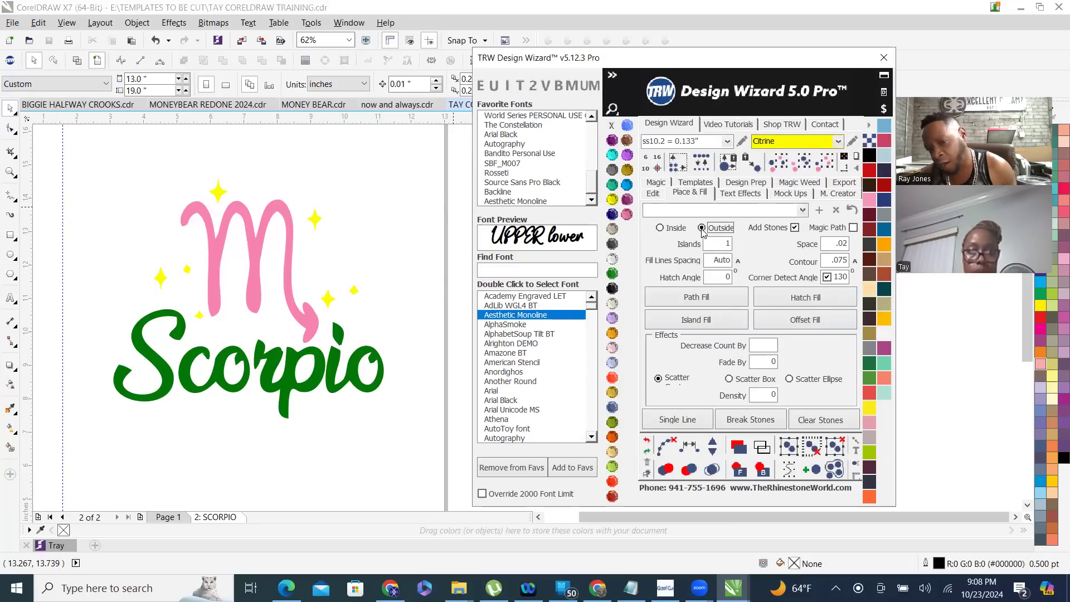
click(794, 228)
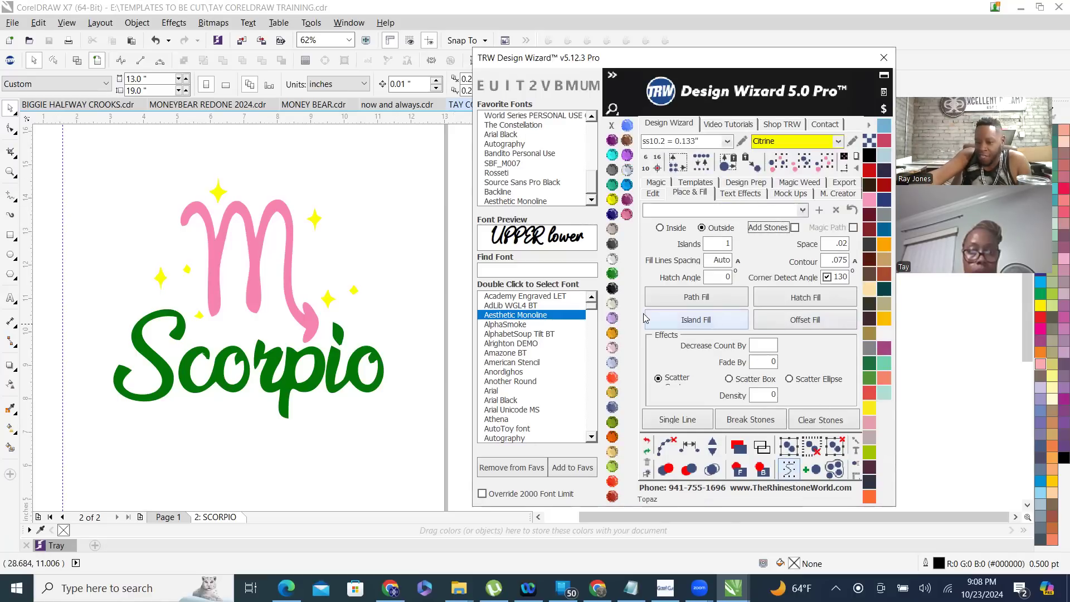
- Create an outline around the outside of the pink Scorpio symbol with Island Fill and examine it at the symbol's inner notches
scroll(254, 264, up, 2)
click(254, 266)
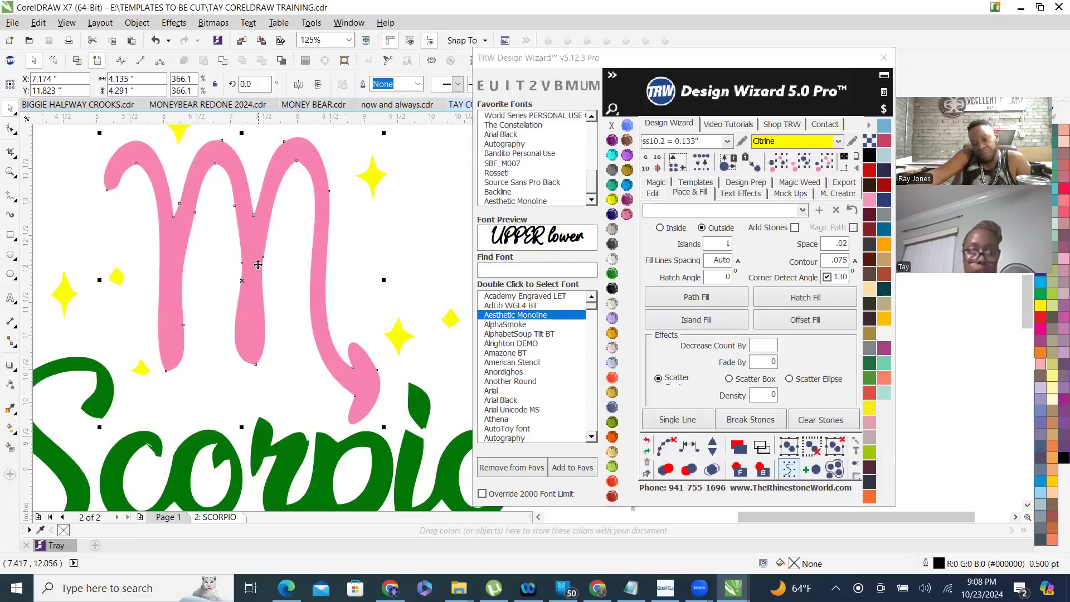
click(708, 322)
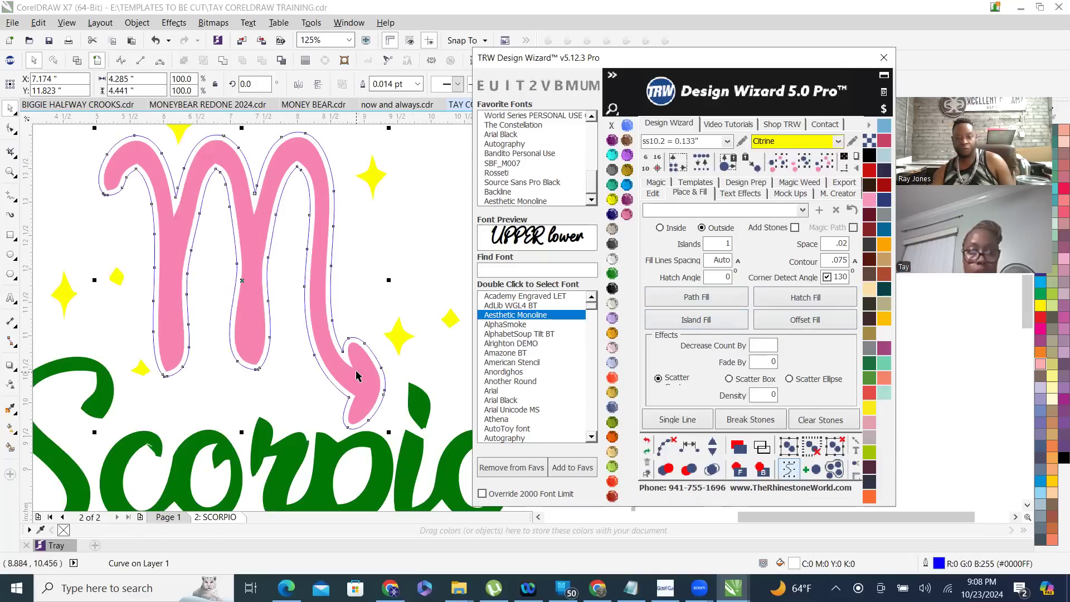
scroll(260, 210, up, 4)
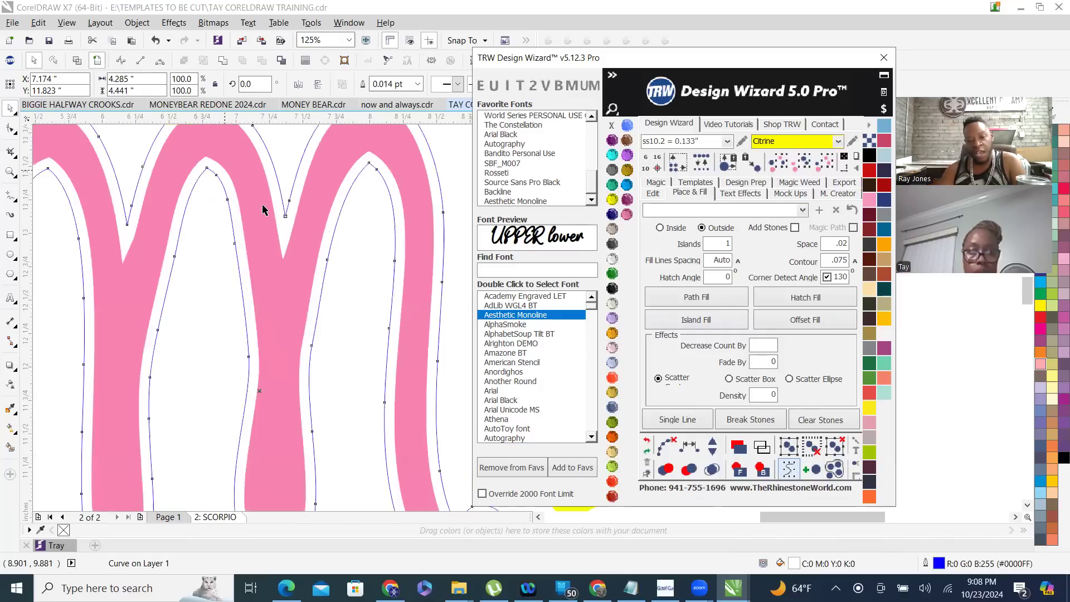
scroll(304, 244, up, 1)
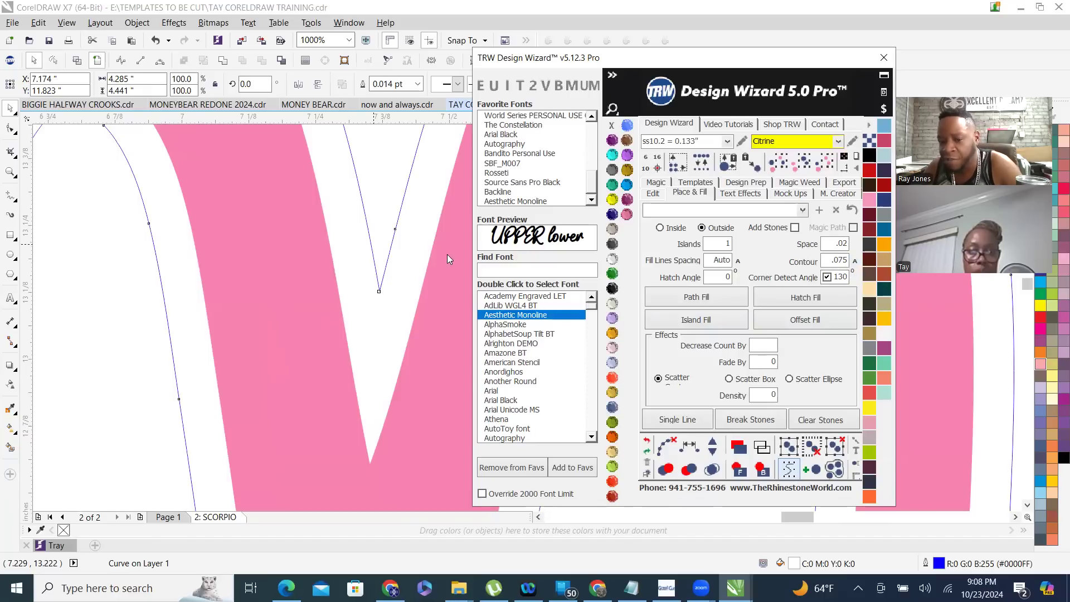
scroll(271, 272, down, 1)
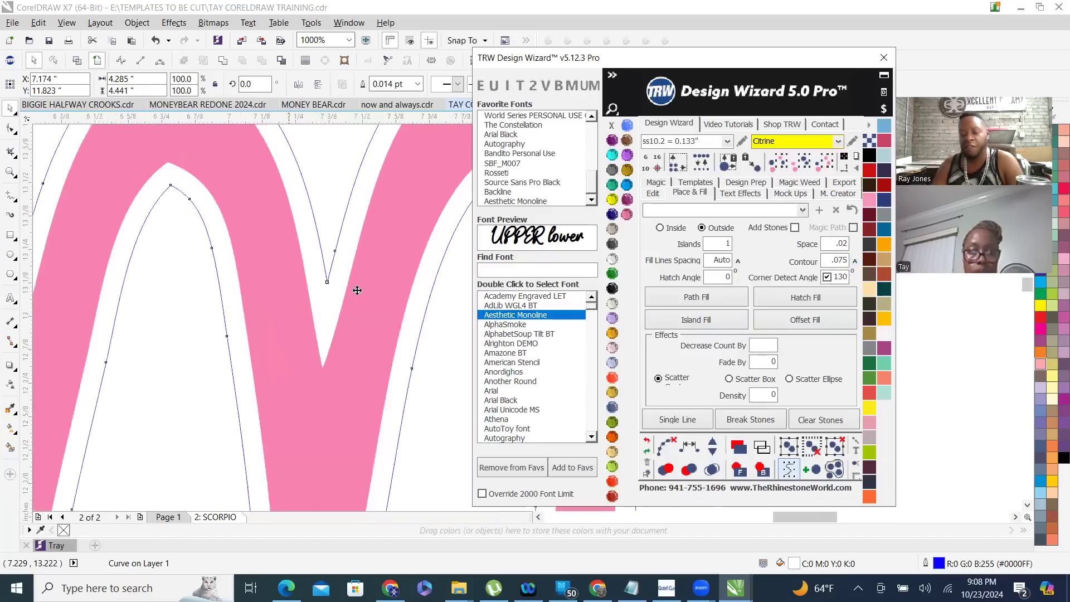
- Colour the new outline around the pink symbol with Jet Black
click(612, 289)
scroll(334, 243, down, 1)
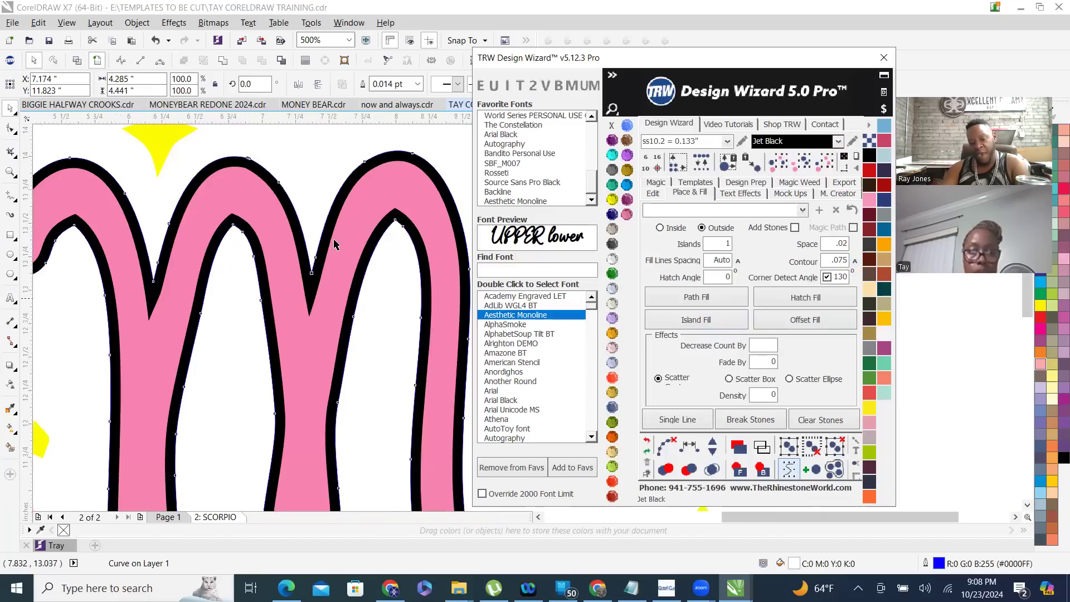
scroll(335, 243, down, 2)
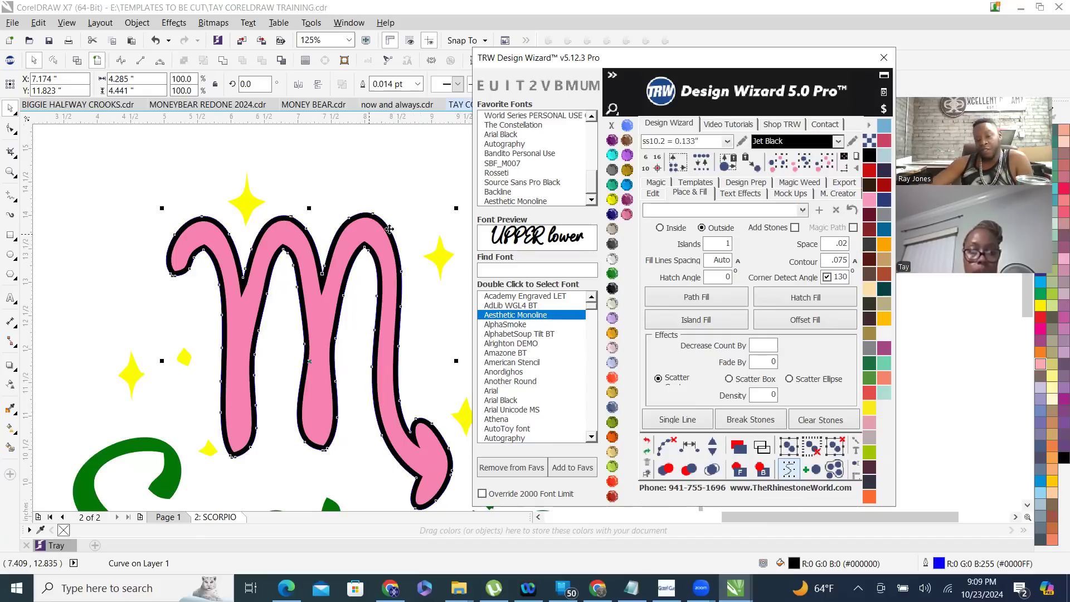
click(371, 176)
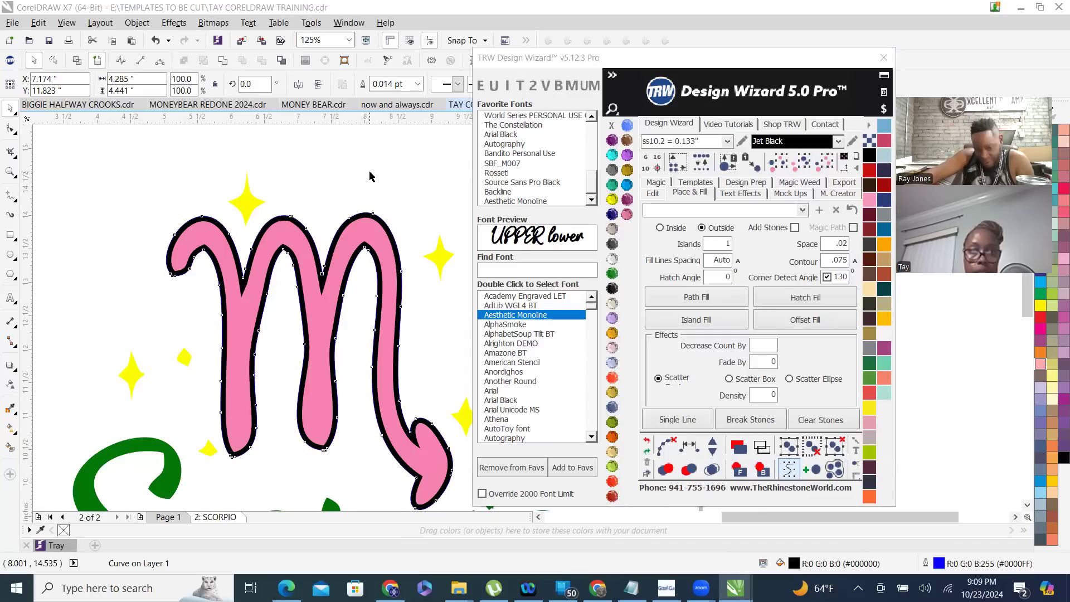
click(351, 192)
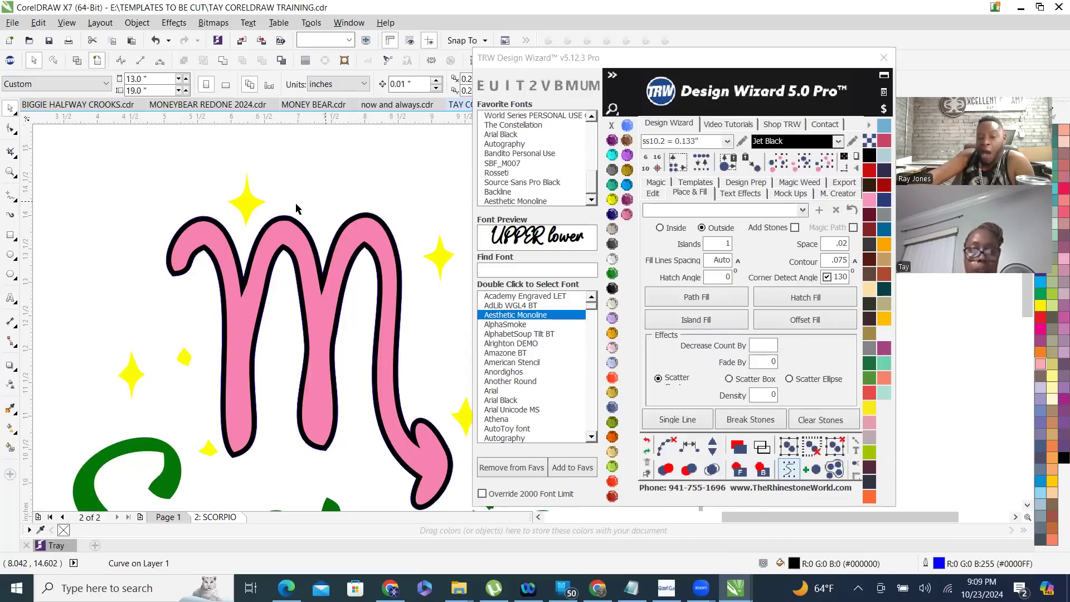
scroll(296, 208, down, 2)
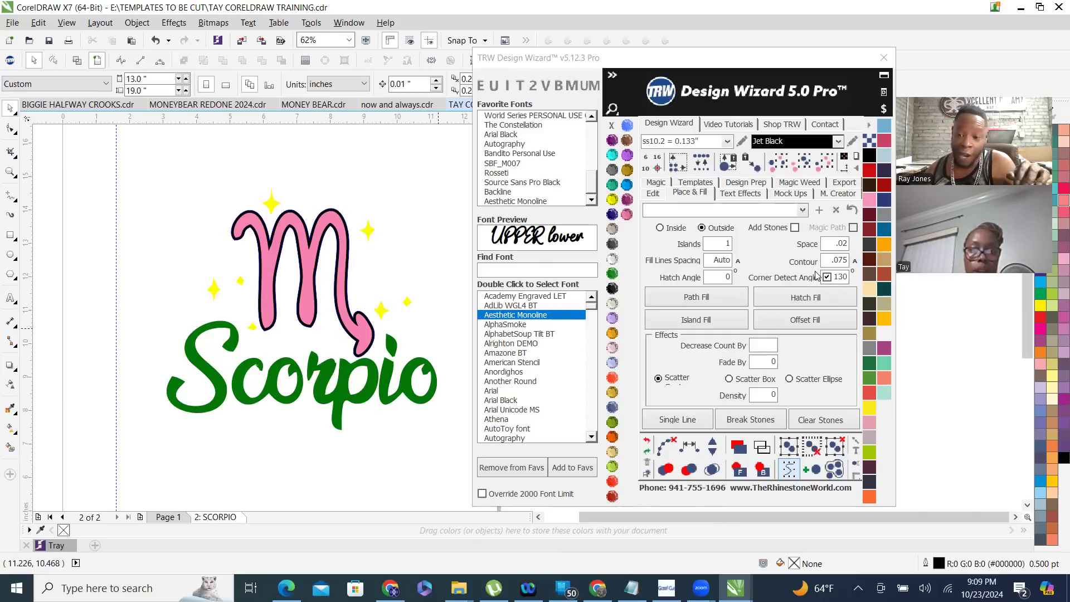
click(763, 470)
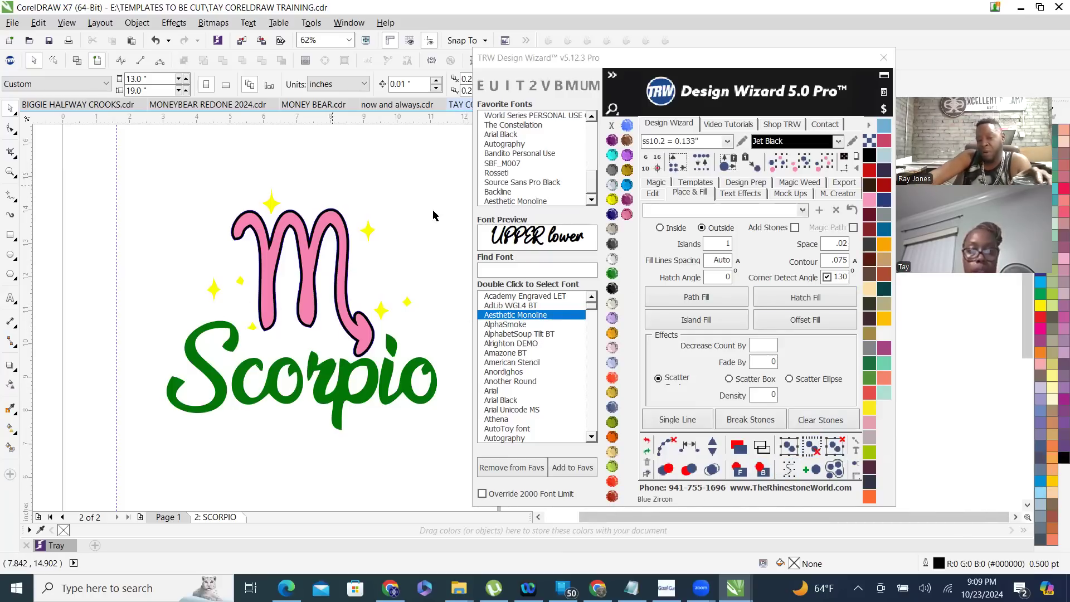
scroll(405, 277, up, 4)
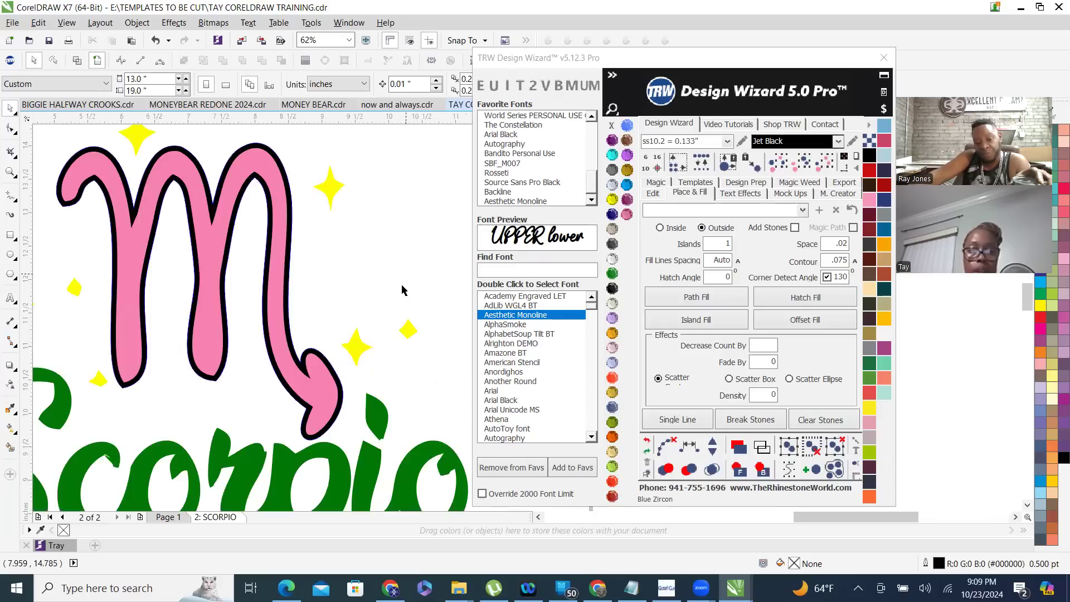
- Delete the thin black outline around the pink Scorpio symbol
scroll(362, 294, down, 2)
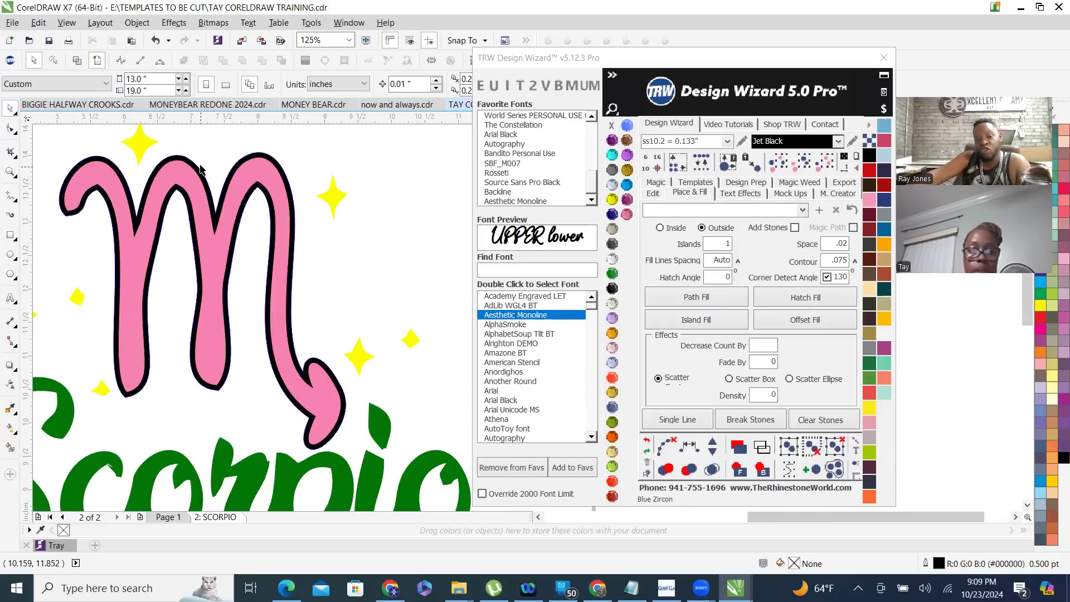
scroll(279, 246, down, 2)
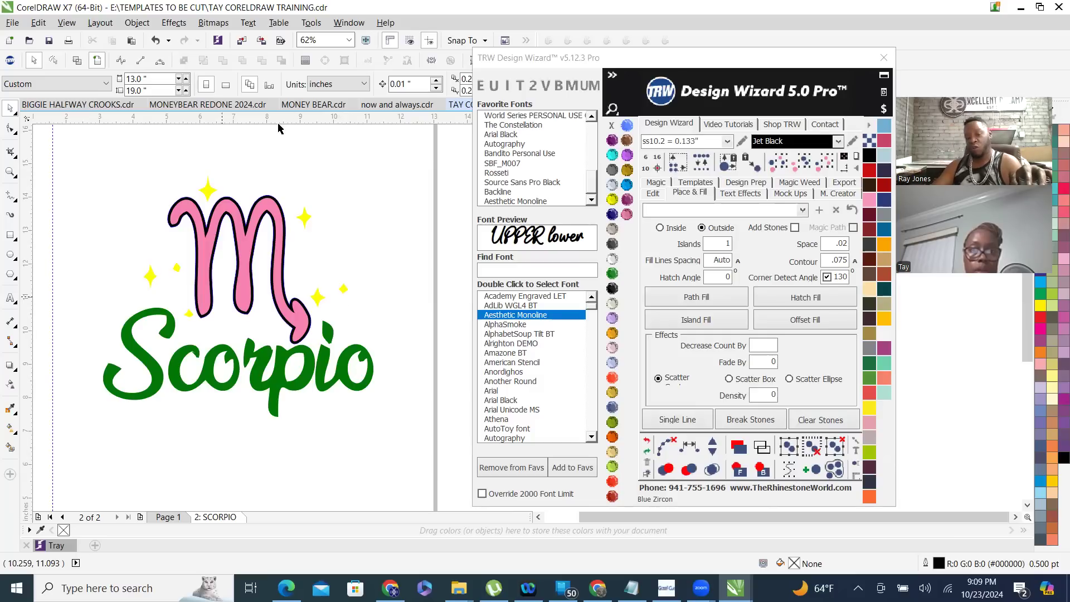
scroll(312, 170, up, 5)
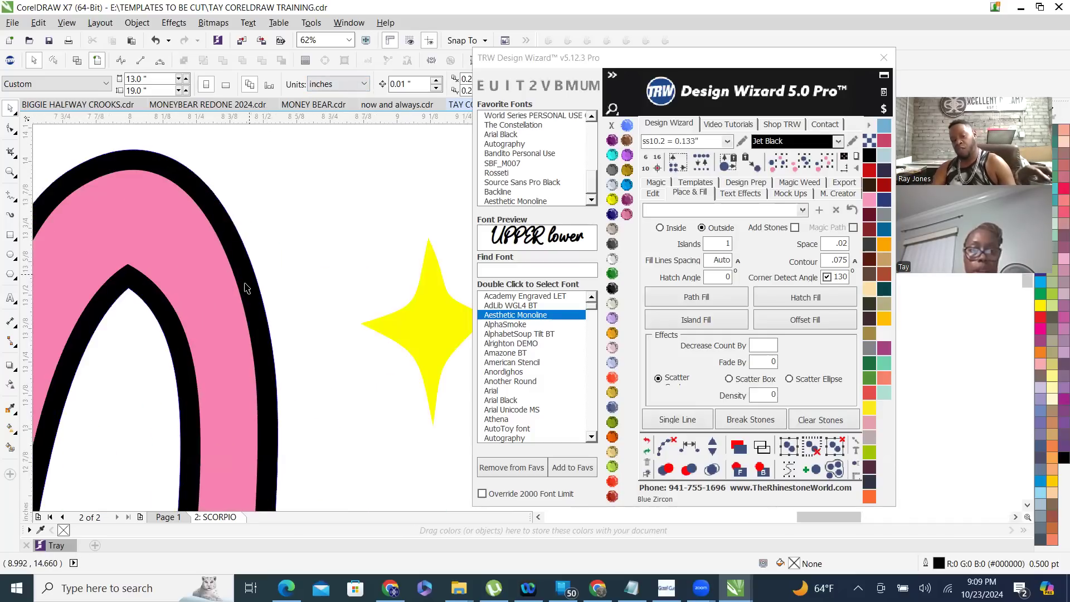
scroll(326, 256, down, 2)
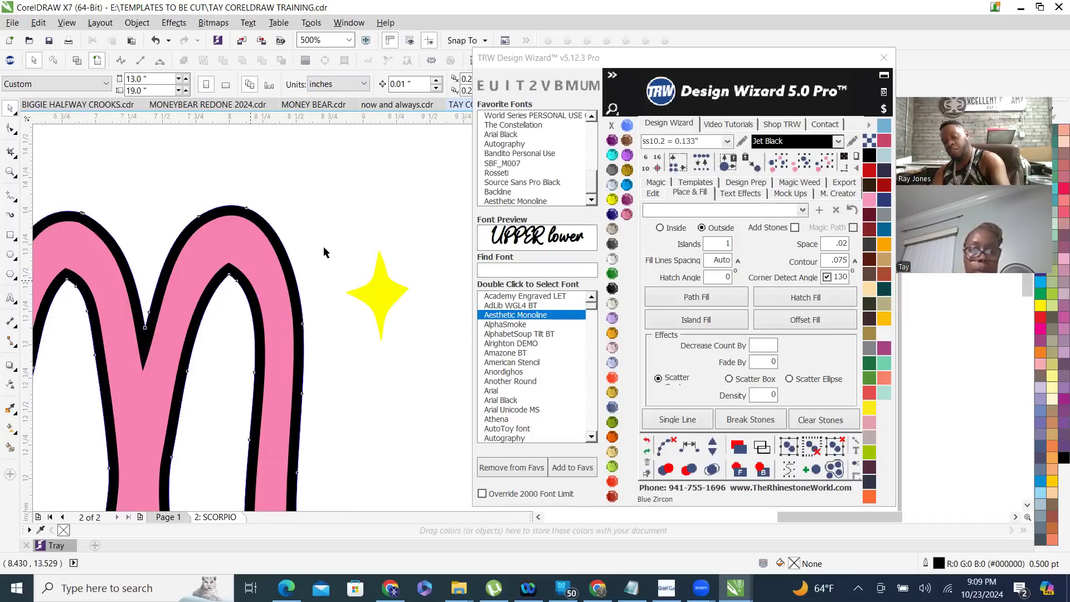
click(321, 254)
key(Delete)
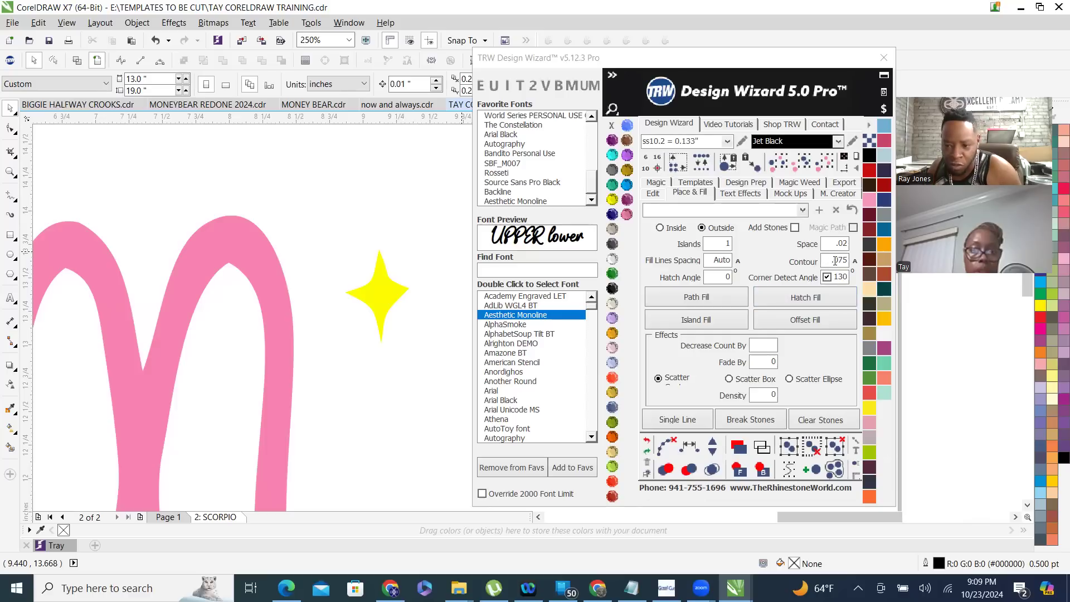
- Set the contour to .15 and create a new black outline around the outside of the pink symbol with Island Fill
double_click(825, 263)
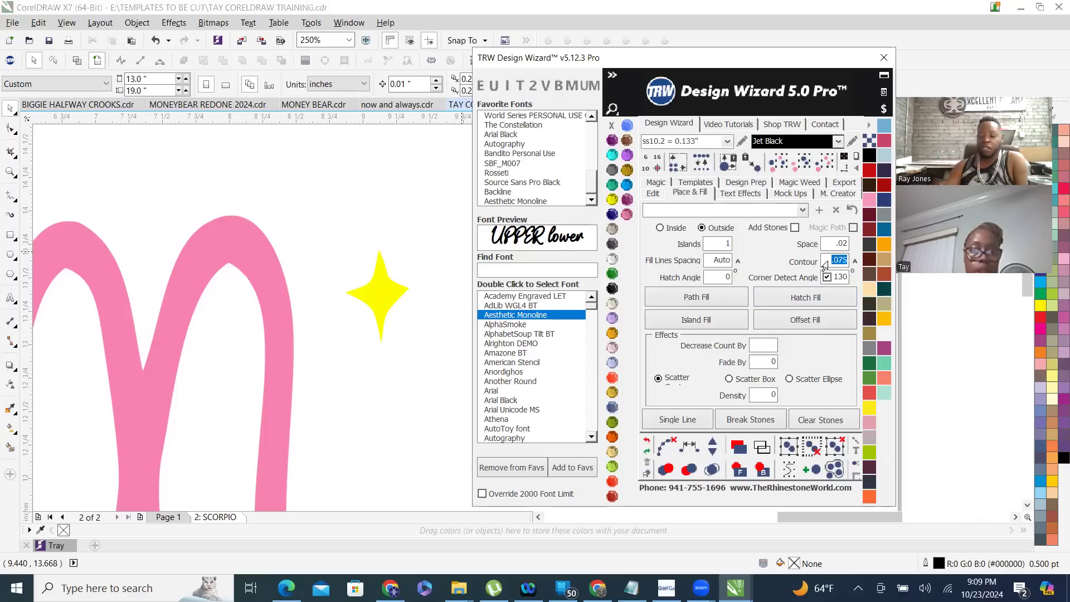
key(BackSpace)
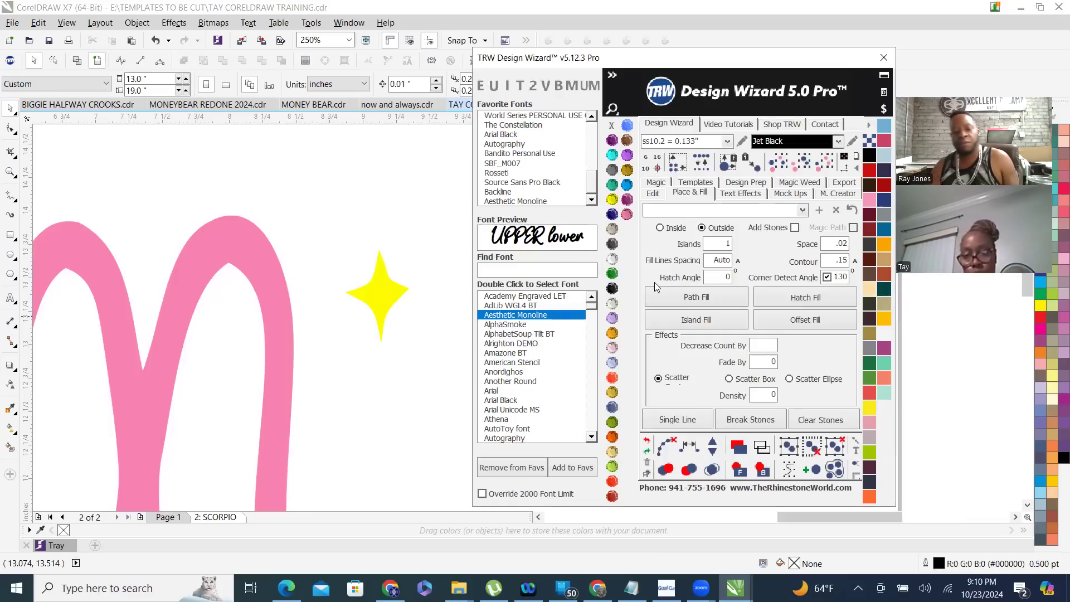
click(248, 252)
scroll(368, 239, down, 2)
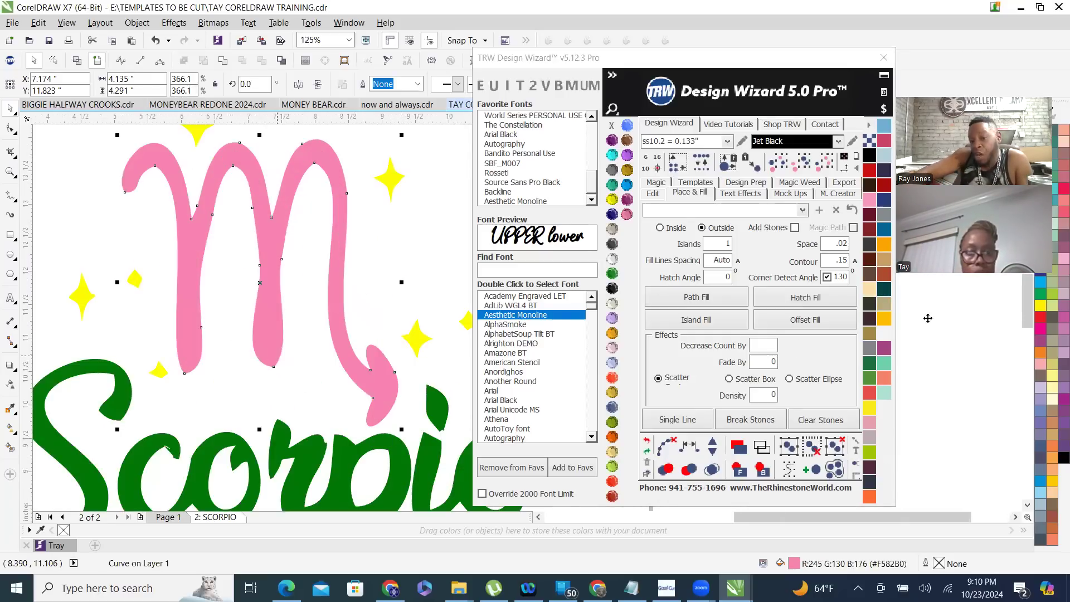
click(701, 323)
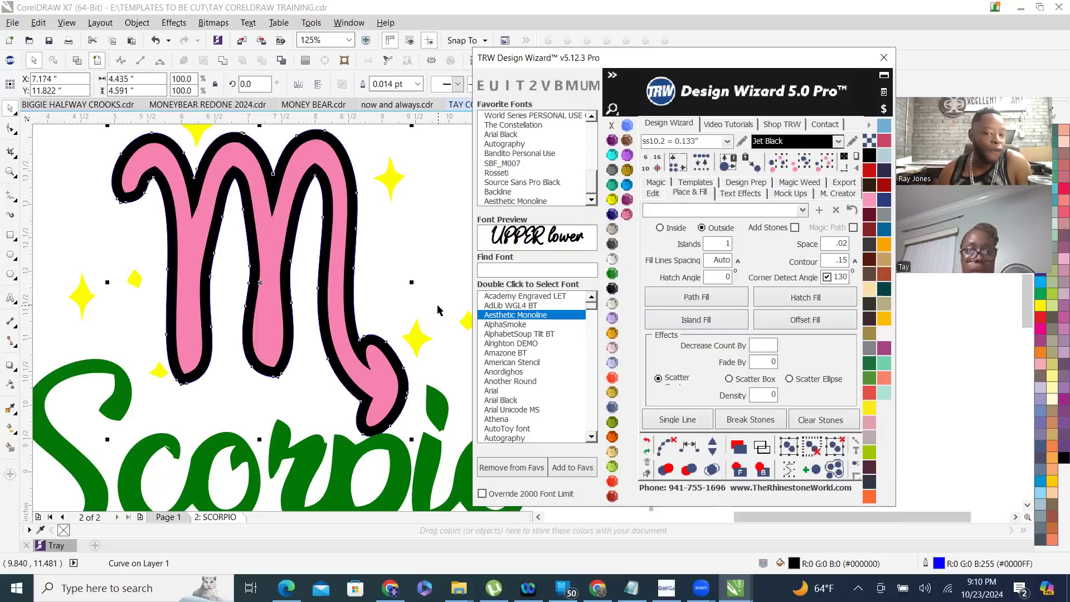
scroll(394, 329, down, 2)
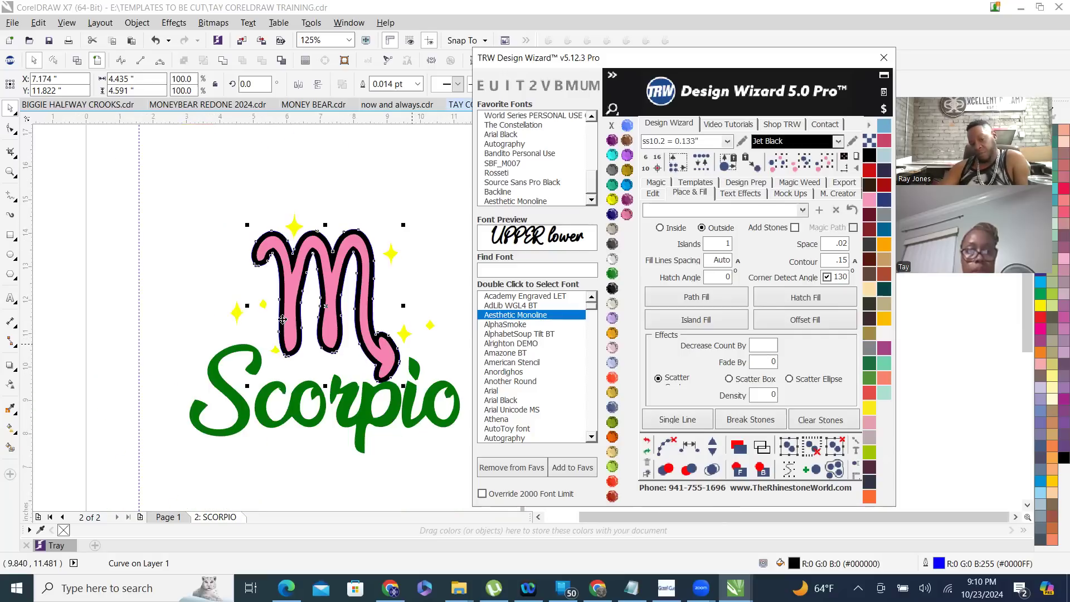
click(346, 181)
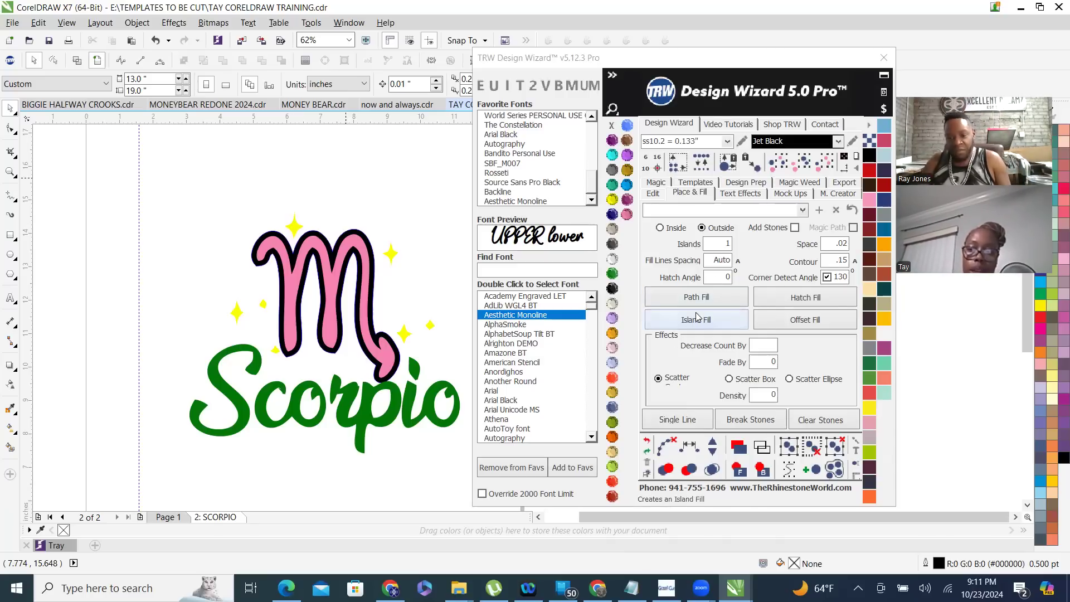
click(715, 304)
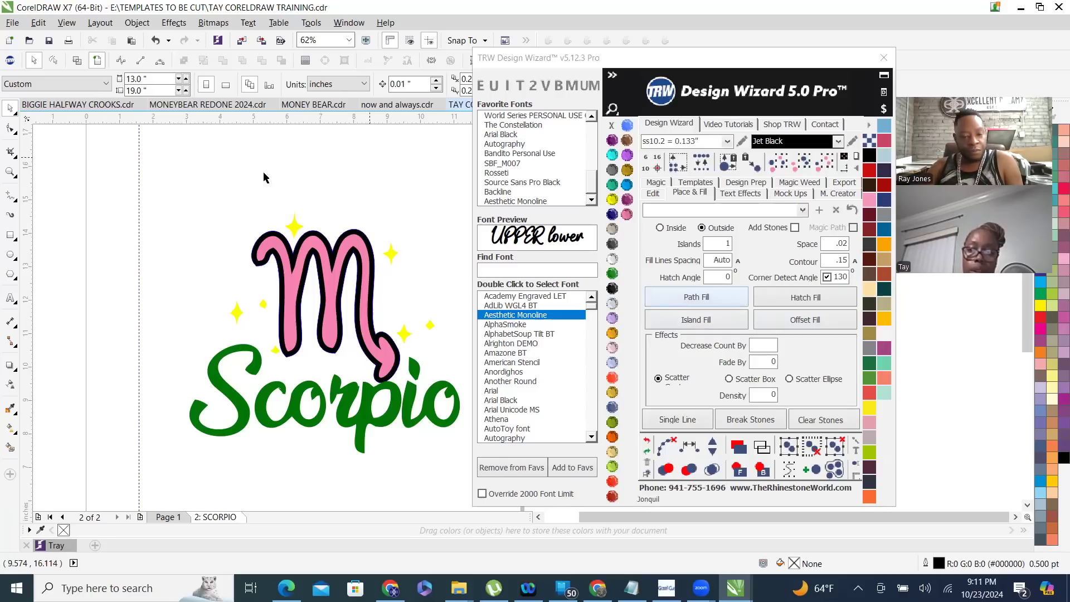
- Move the complete Scorpio design, with symbol, outline, stars and lettering, to the upper part of the page
scroll(234, 350, down, 2)
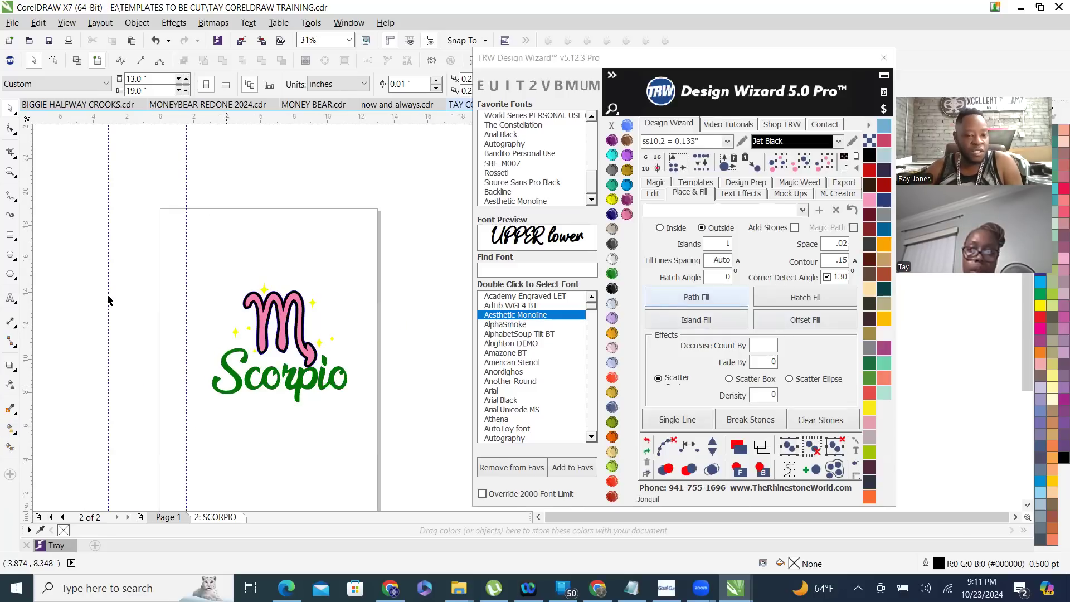
drag(198, 256, 401, 445)
drag(276, 308, 252, 243)
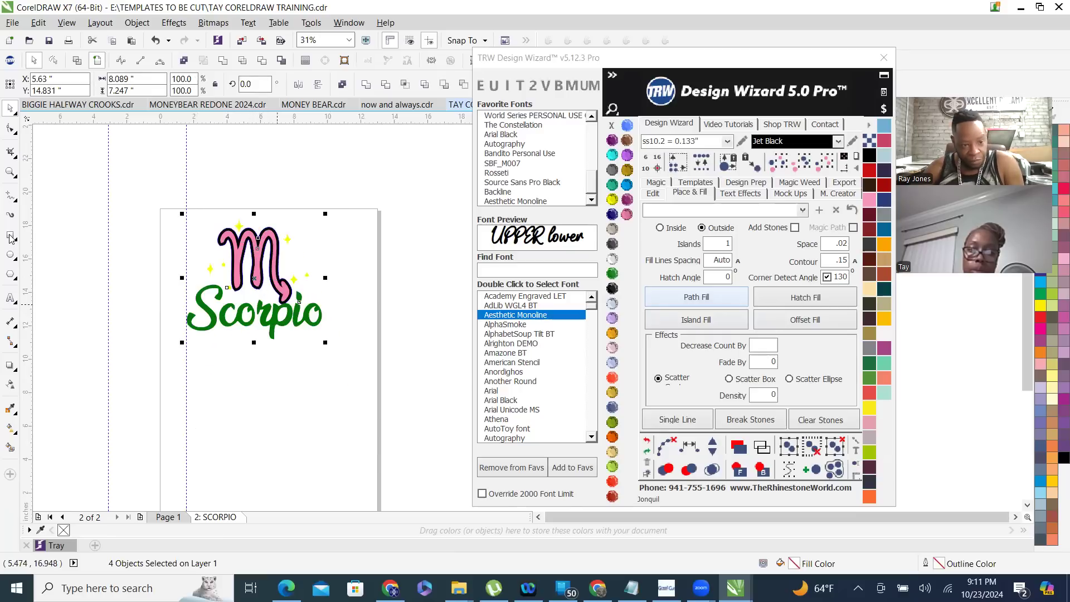
- Draw a rectangle about 4.3 by 3.83 inches below the Scorpio design and place a copy beside it on its right
drag(196, 372, 269, 436)
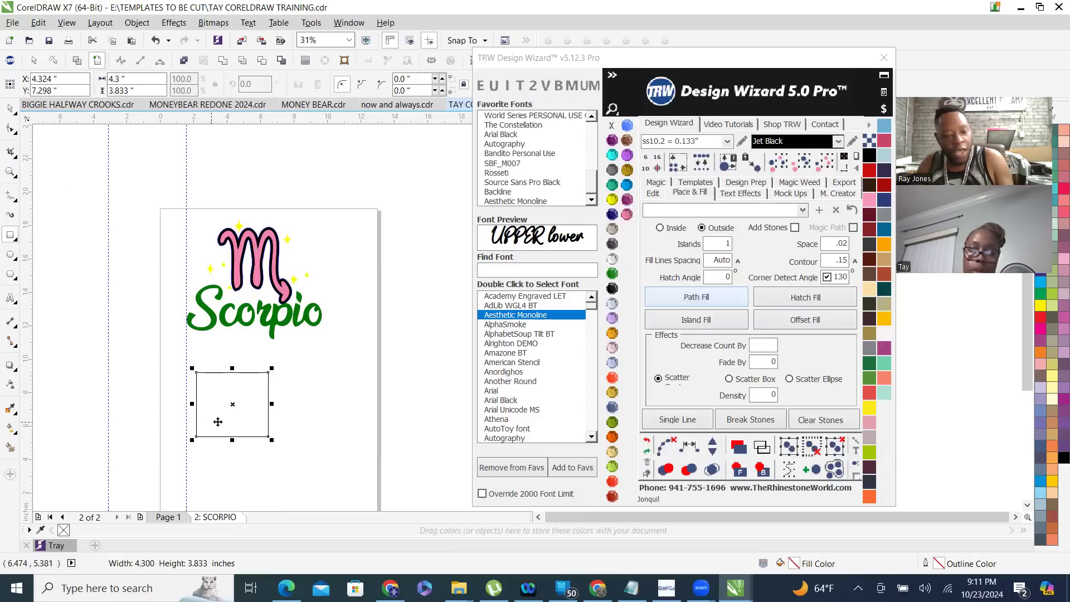
drag(217, 422, 315, 417)
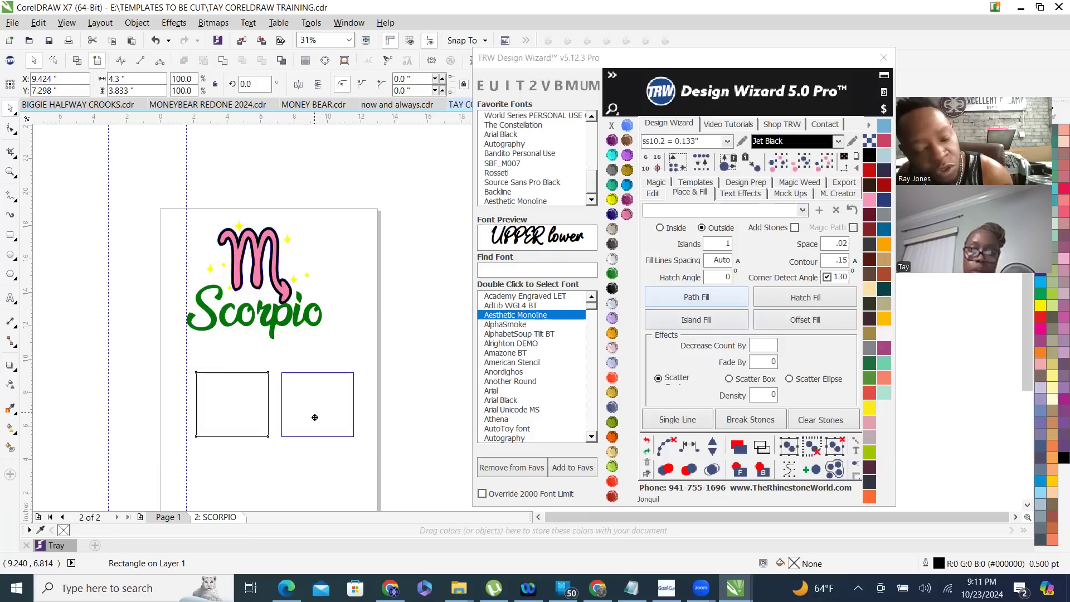
drag(315, 417, 314, 418)
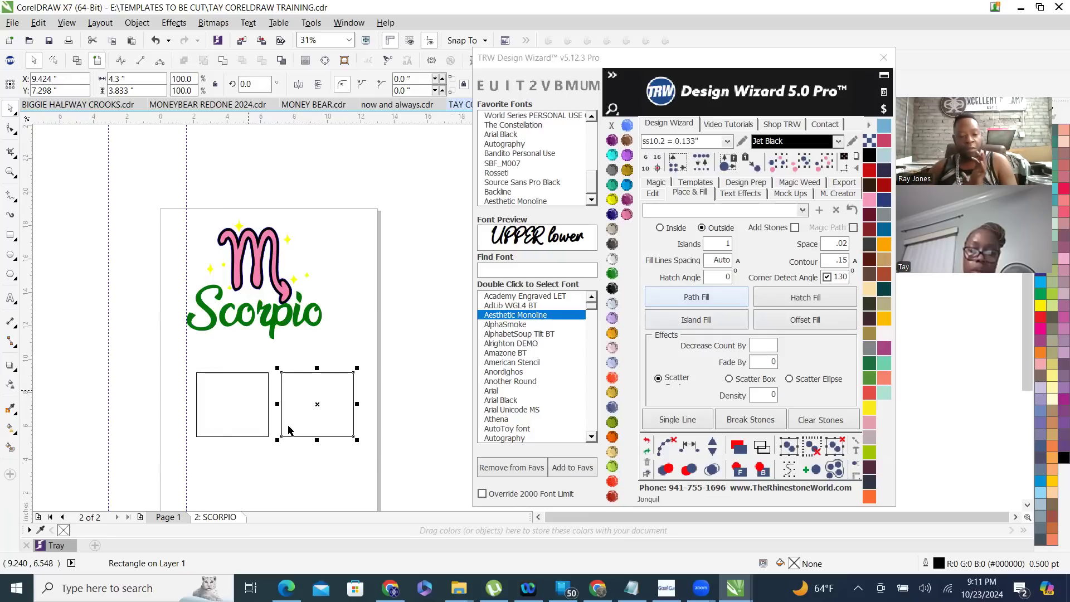
- Place a horizontal guideline along the bottom edges of the two rectangles
scroll(268, 440, up, 1)
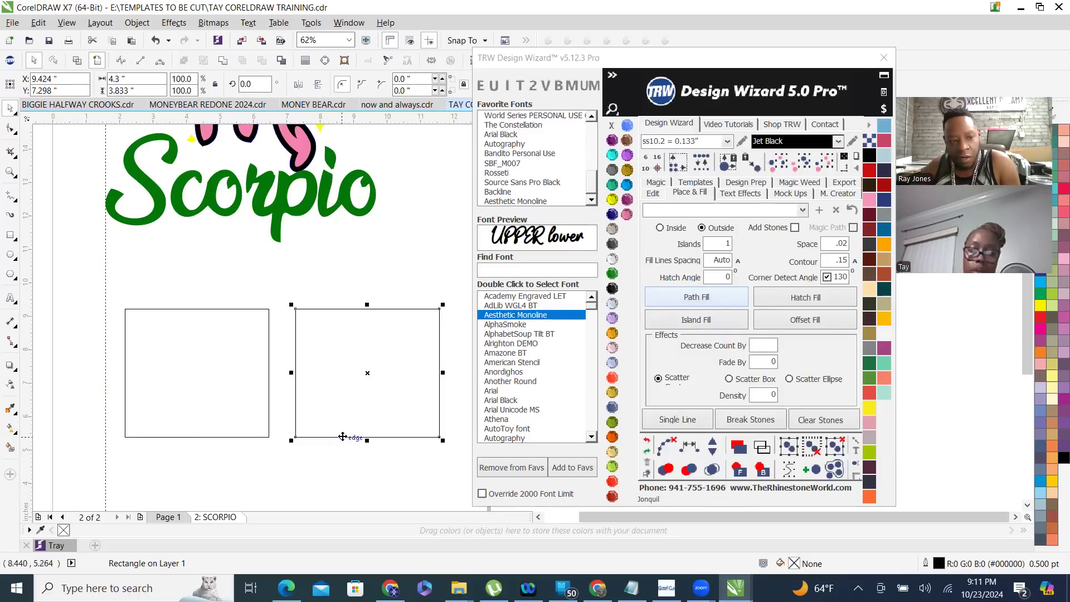
click(394, 379)
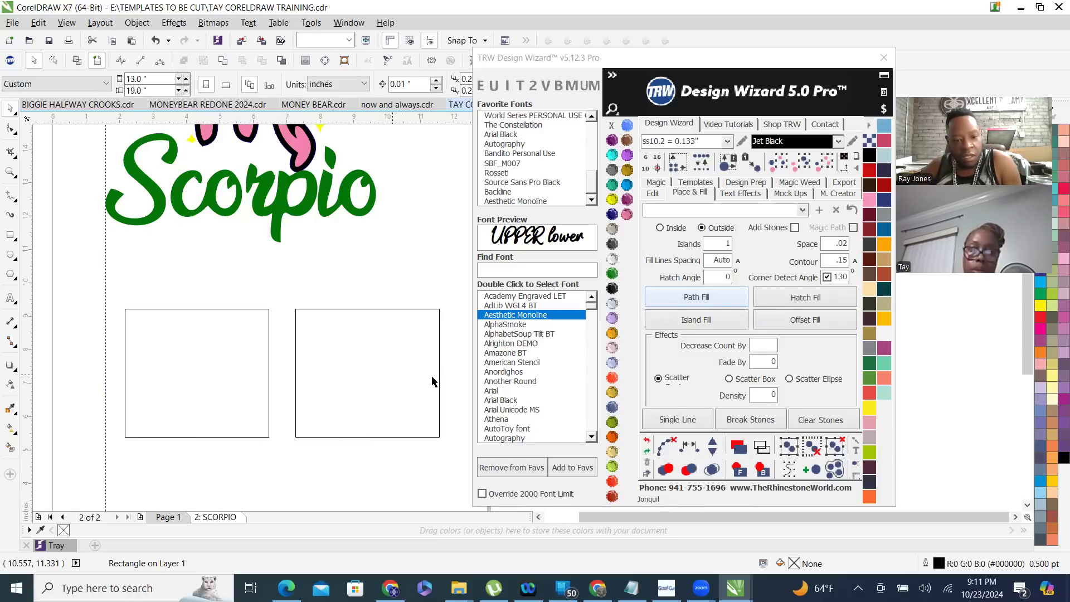
click(375, 375)
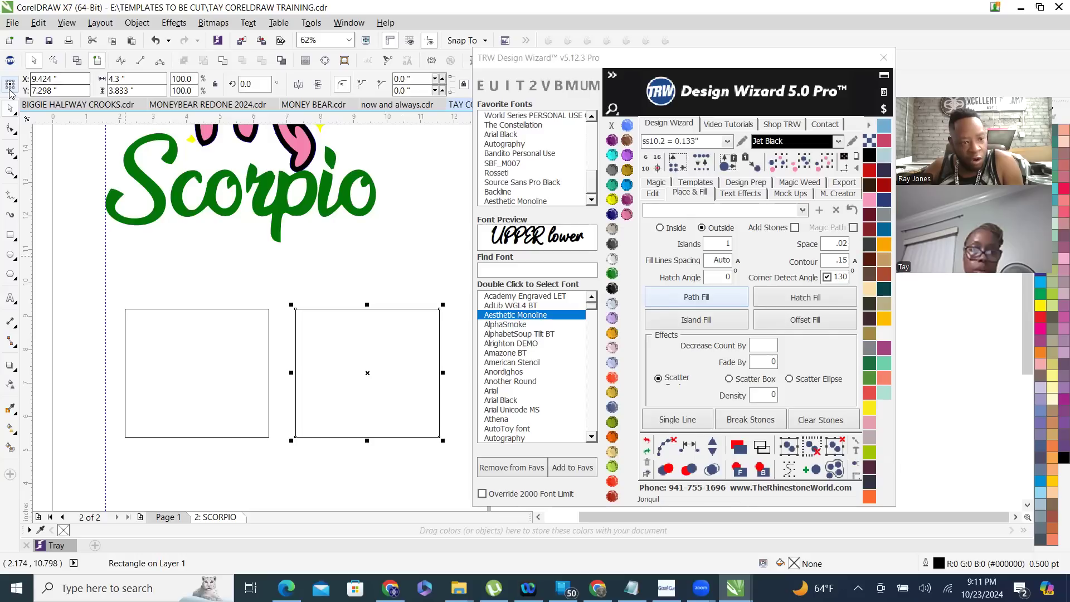
click(235, 391)
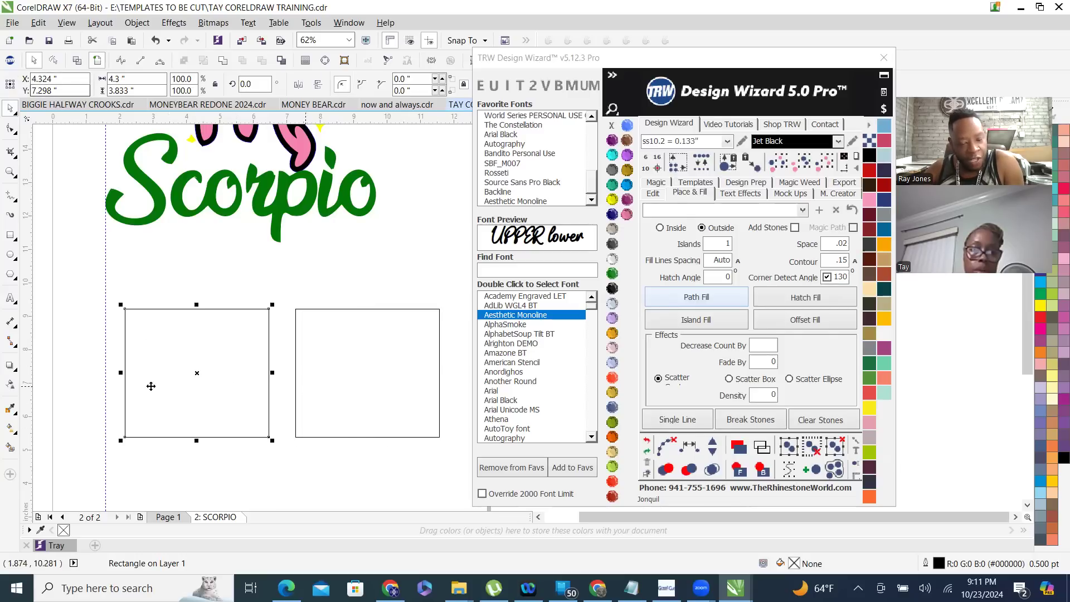
drag(393, 119, 391, 322)
drag(405, 219, 350, 439)
click(352, 437)
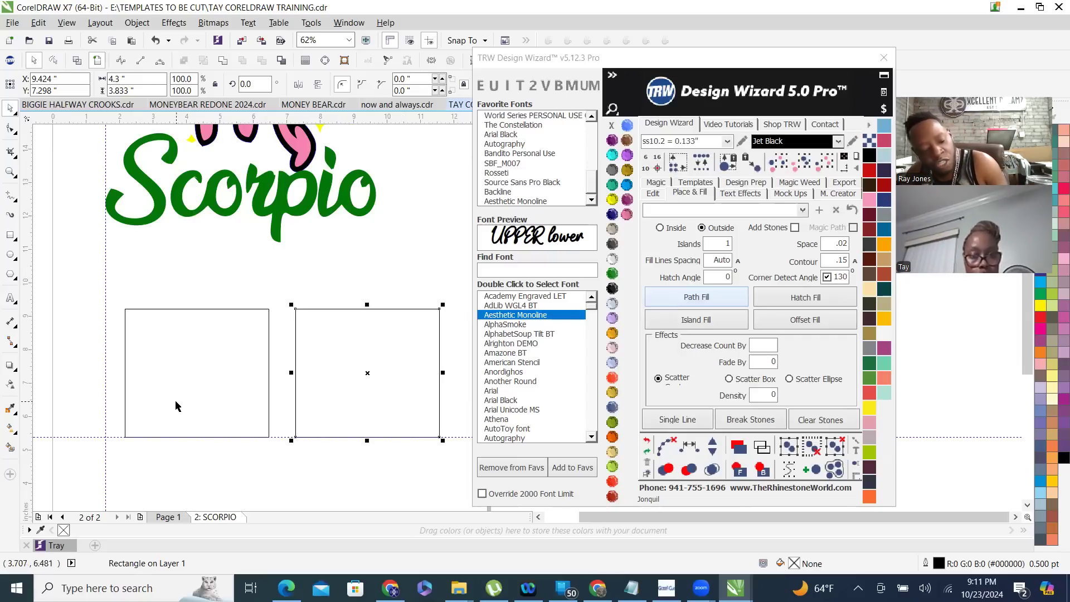
- Fill both rectangles below the Scorpio design with Light Amethyst
shift+click(271, 384)
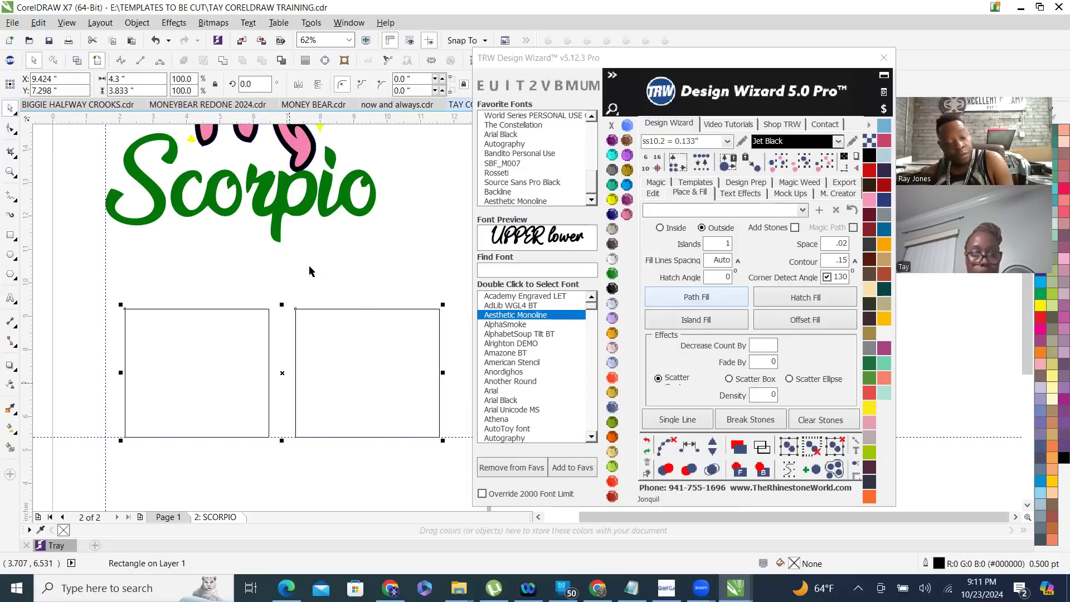
drag(72, 284, 470, 463)
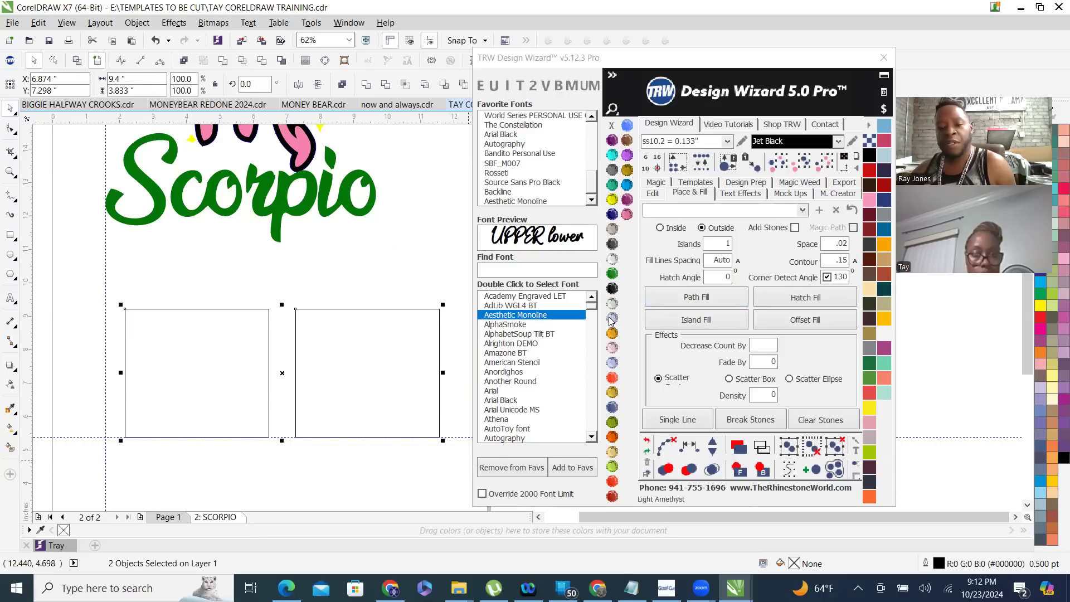
click(611, 317)
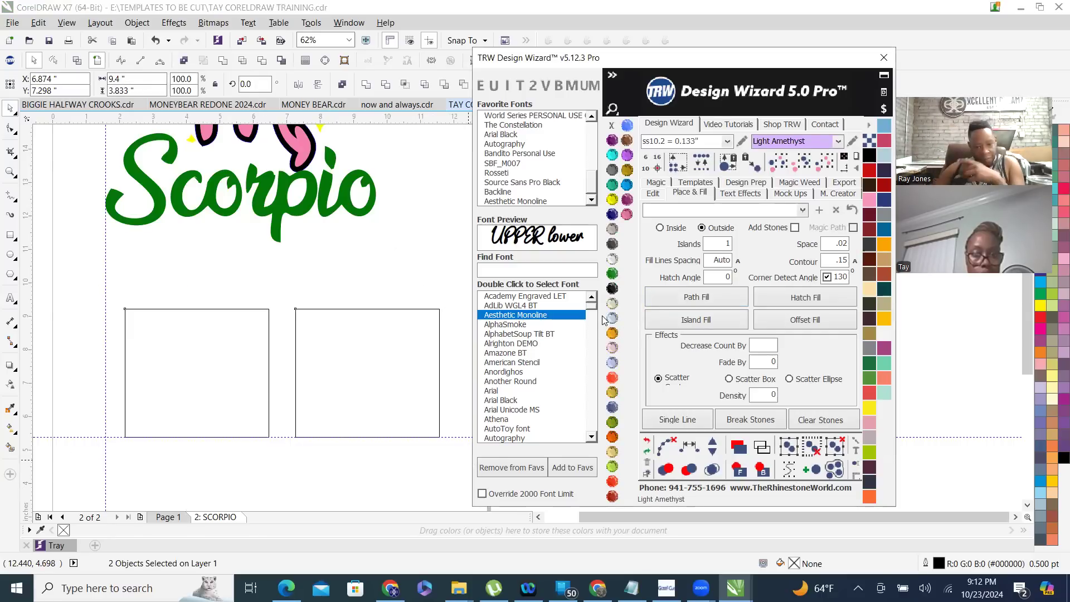
scroll(353, 373, up, 2)
scroll(334, 354, up, 2)
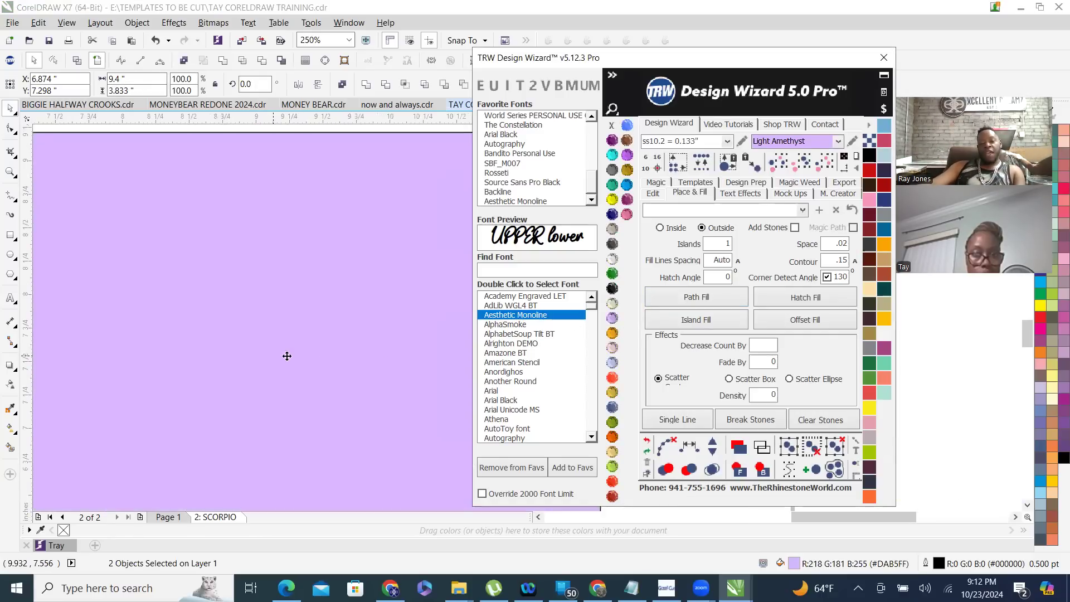
scroll(251, 323, down, 2)
scroll(174, 287, up, 1)
drag(74, 277, 191, 239)
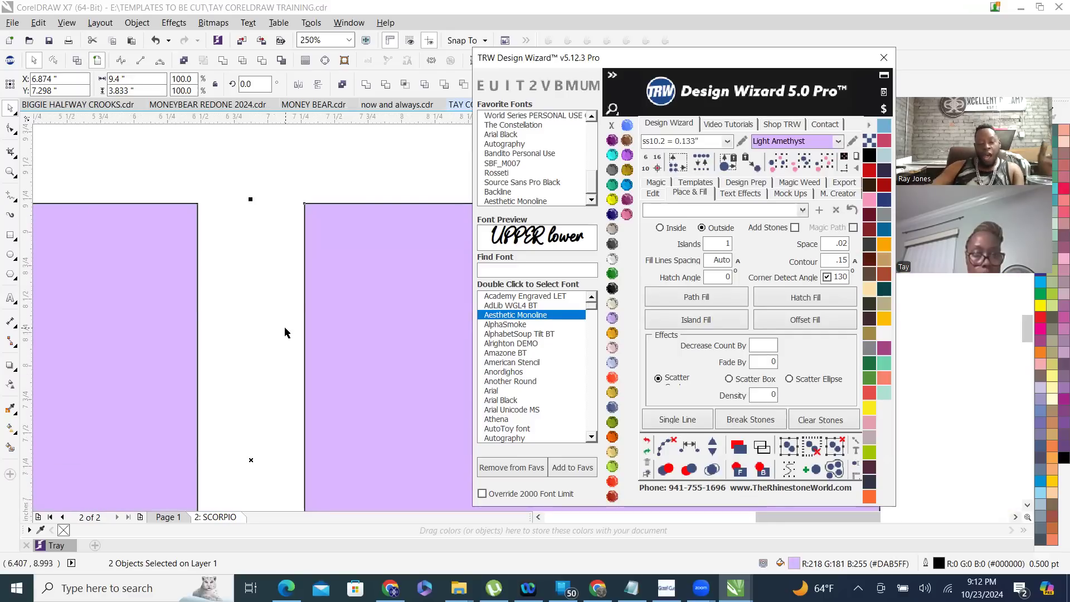
scroll(311, 280, down, 1)
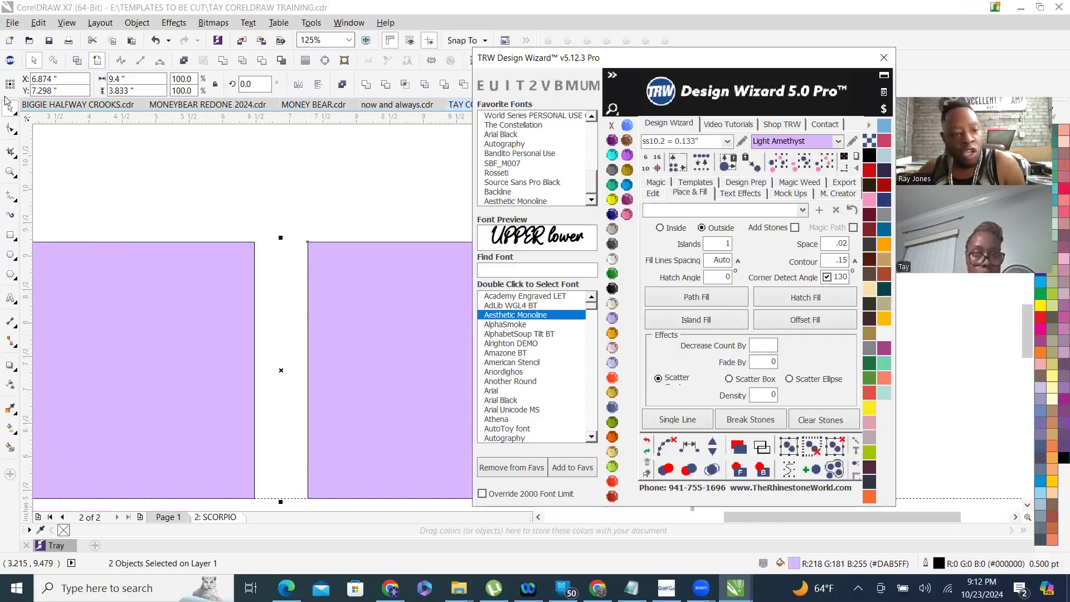
- Remove the black outline from both Light Amethyst rectangles
click(9, 273)
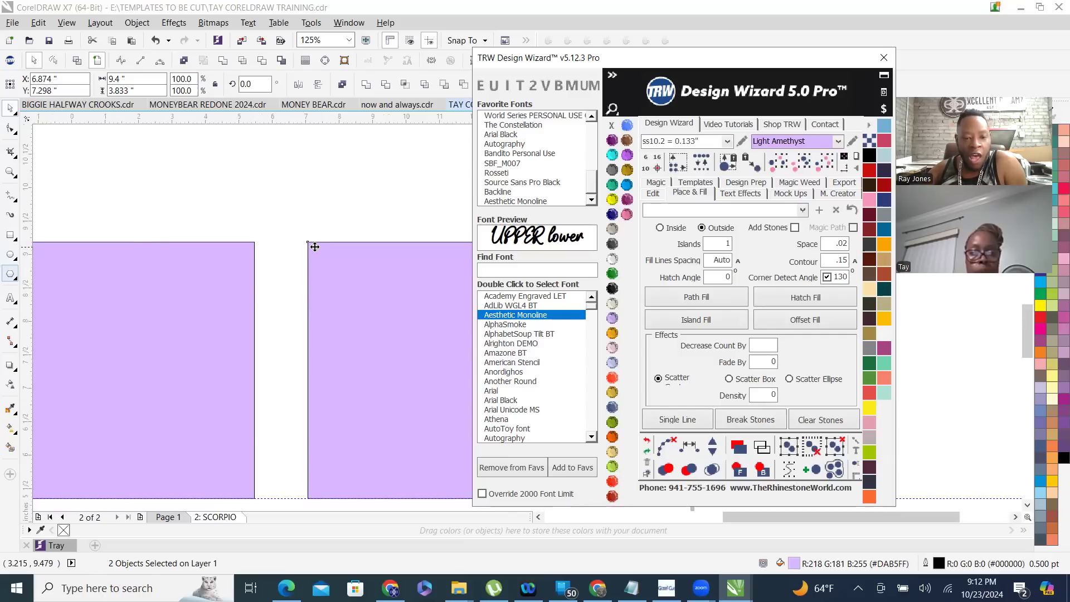
scroll(312, 246, up, 3)
scroll(272, 267, up, 2)
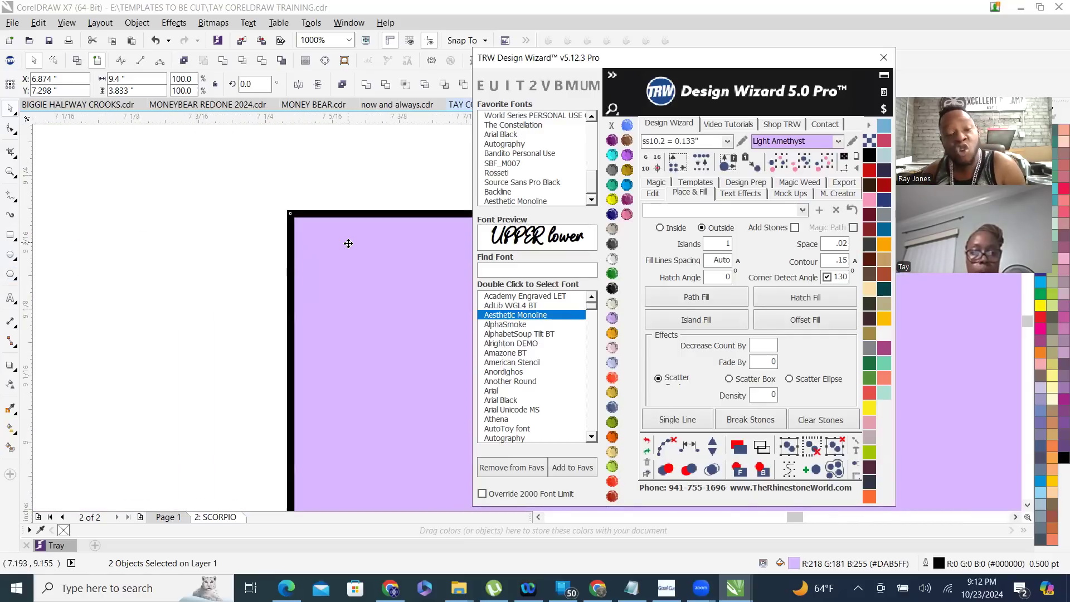
scroll(350, 245, down, 1)
scroll(350, 246, down, 1)
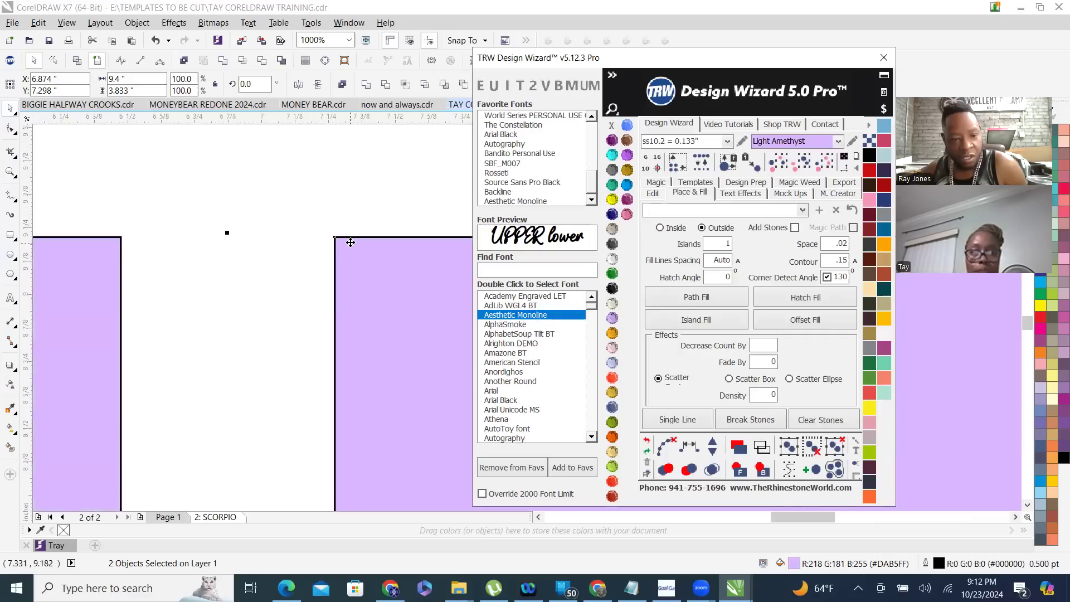
right_click(611, 127)
scroll(249, 332, down, 2)
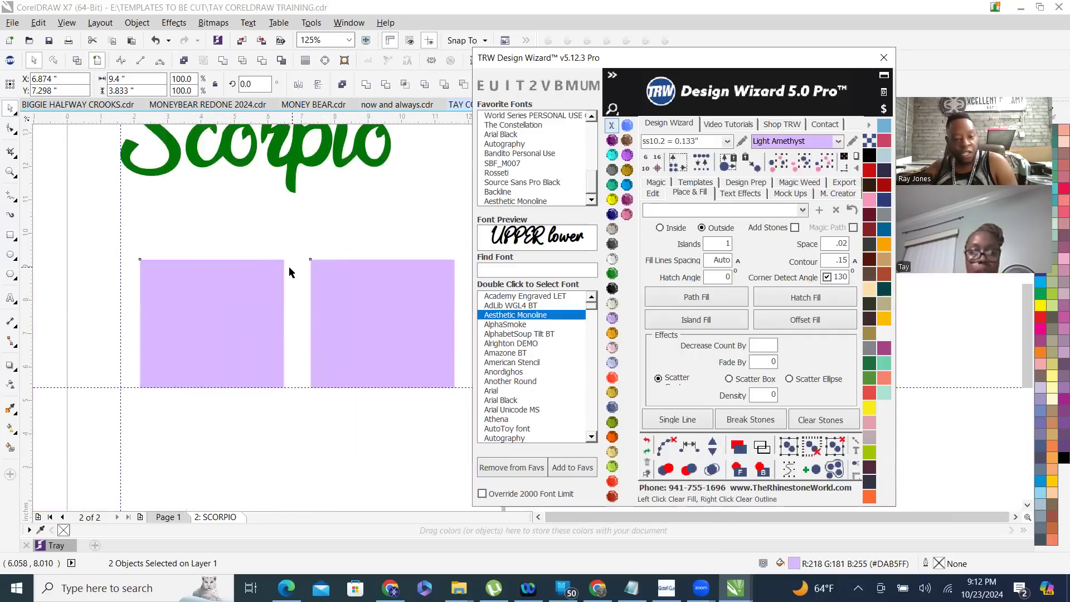
scroll(290, 272, down, 2)
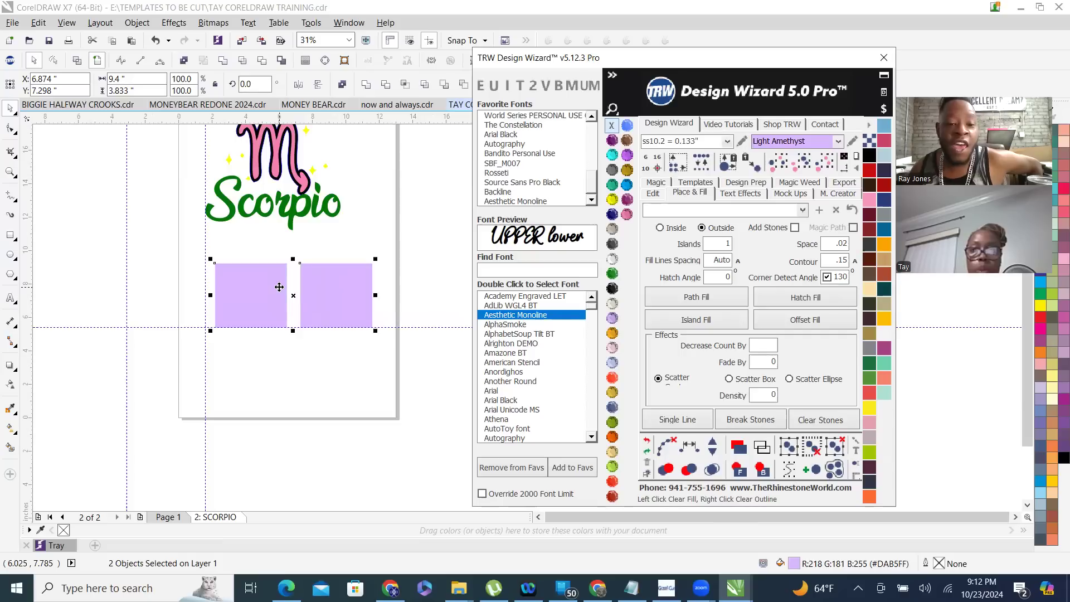
click(342, 254)
scroll(301, 306, up, 2)
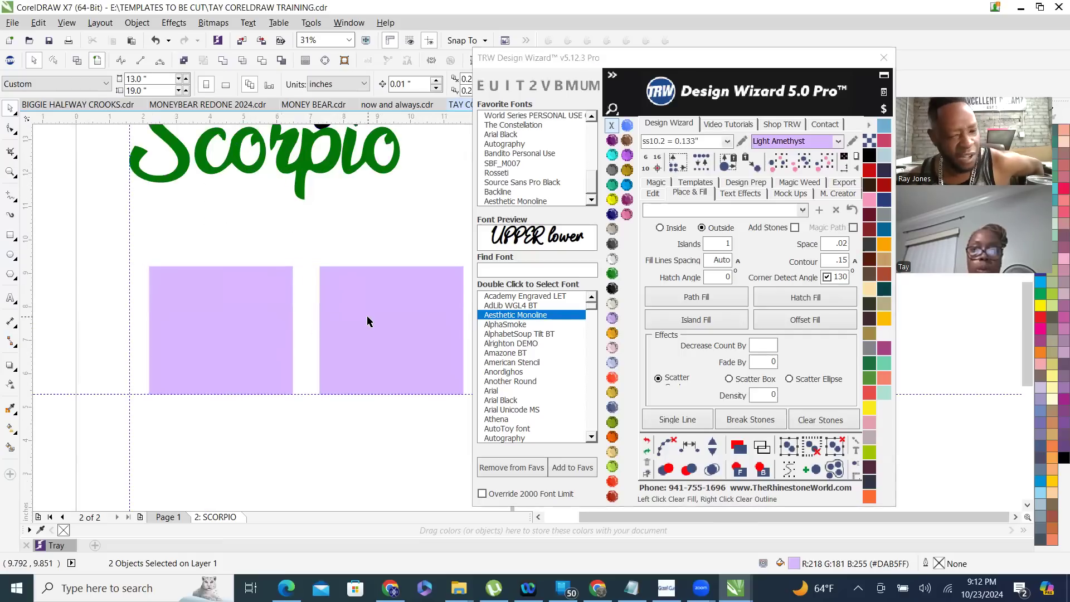
scroll(348, 312, up, 3)
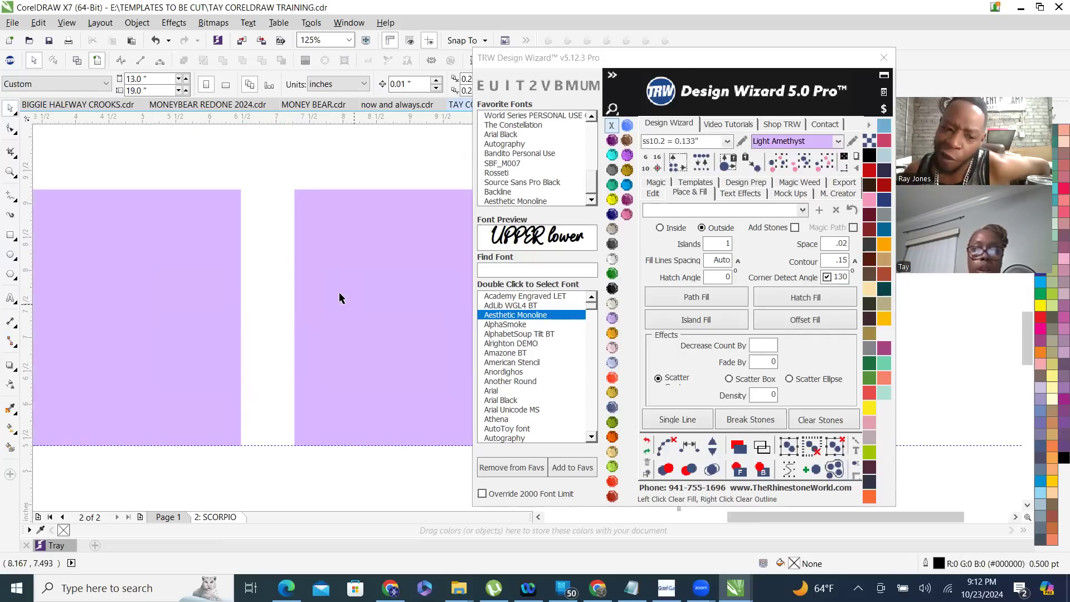
scroll(370, 430, down, 2)
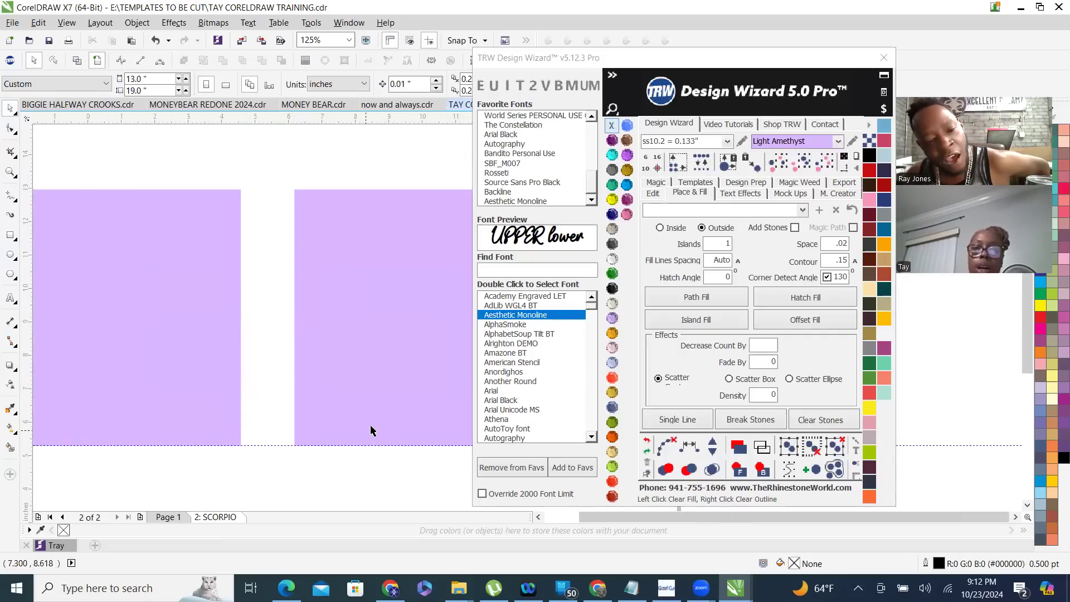
scroll(370, 430, down, 3)
scroll(382, 382, up, 4)
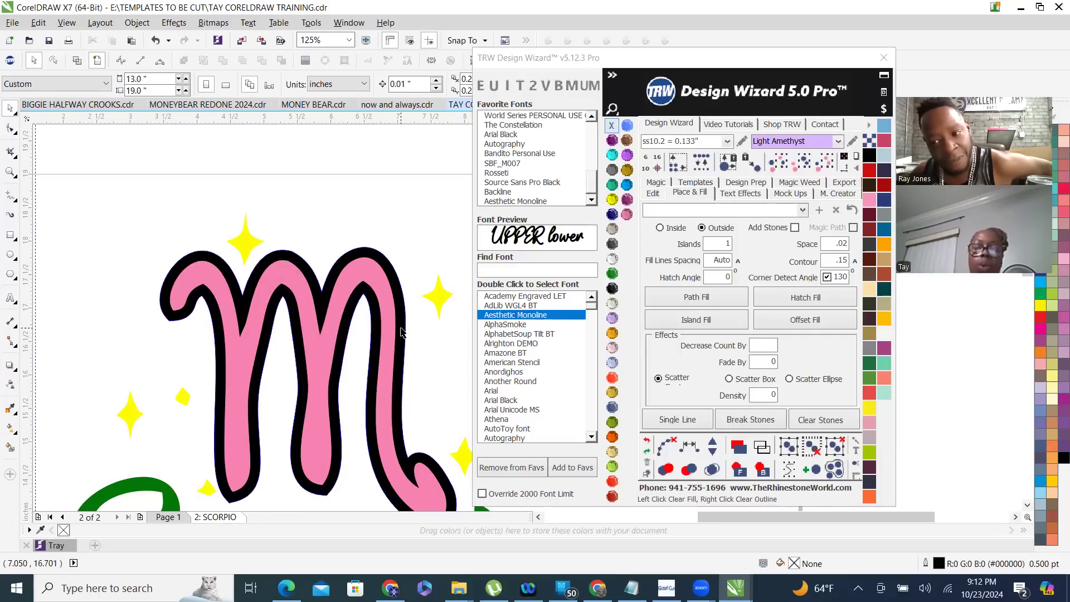
scroll(393, 289, down, 4)
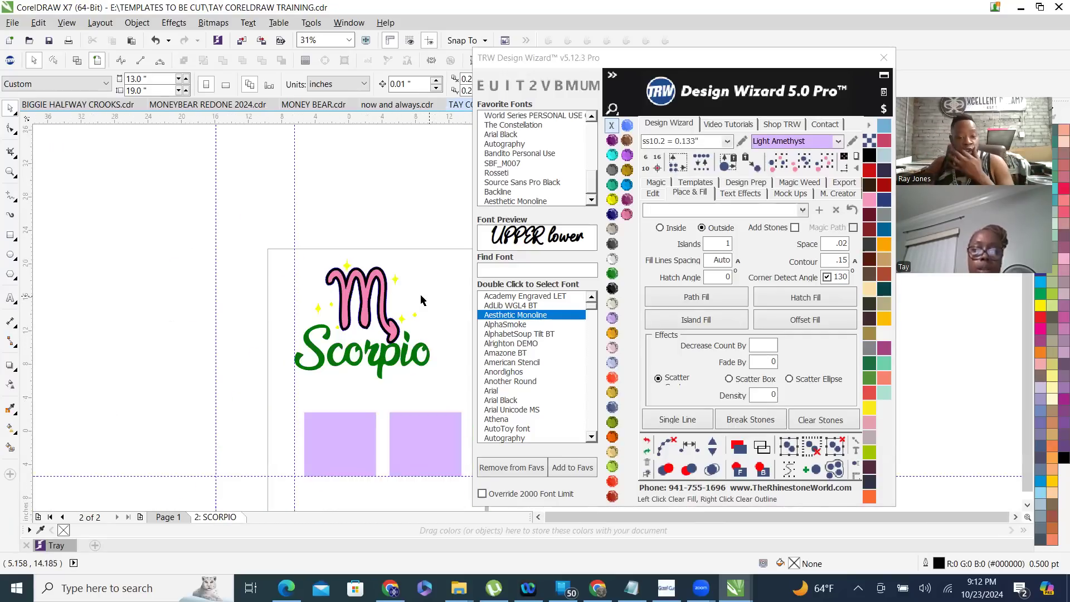
scroll(412, 334, down, 1)
scroll(446, 385, up, 1)
scroll(431, 383, down, 1)
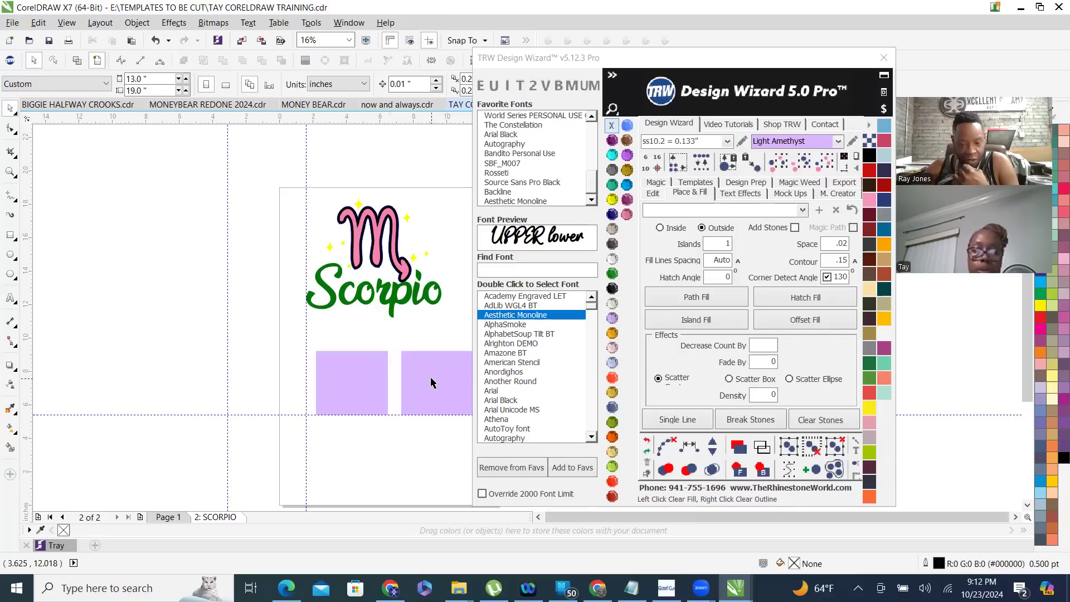
- Give the right Light Amethyst rectangle a black outline, try moving it away from its neighbor, and undo the move
click(434, 381)
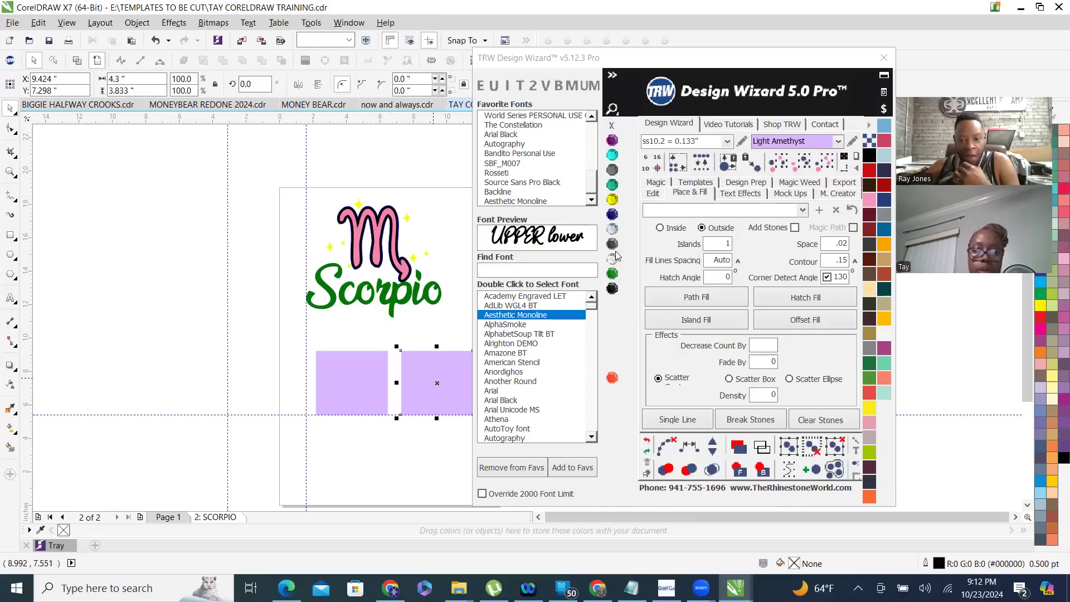
scroll(362, 351, up, 2)
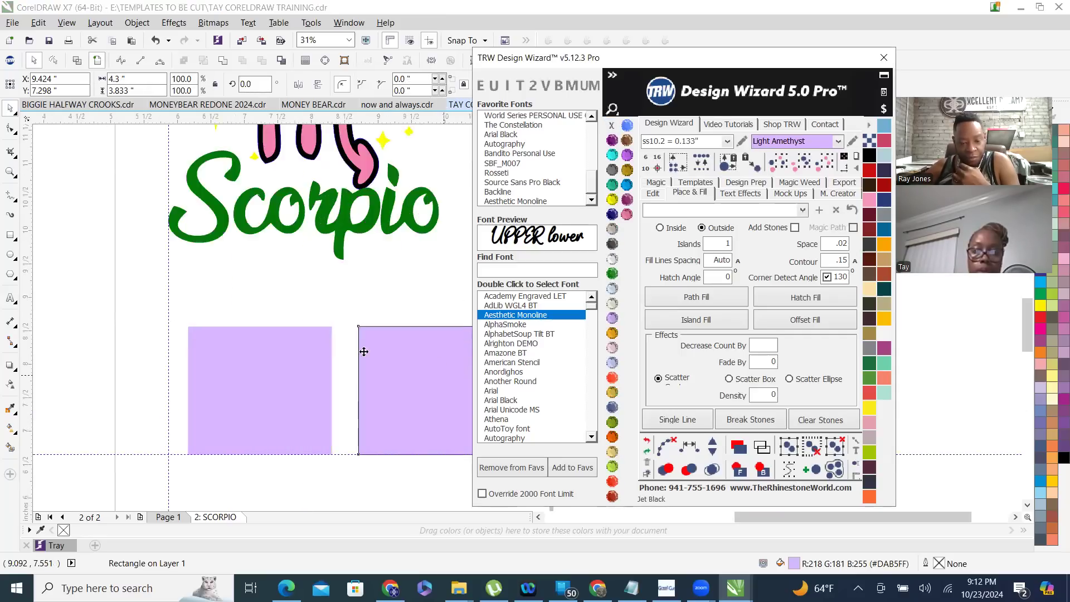
scroll(288, 330, down, 1)
drag(330, 381, 373, 317)
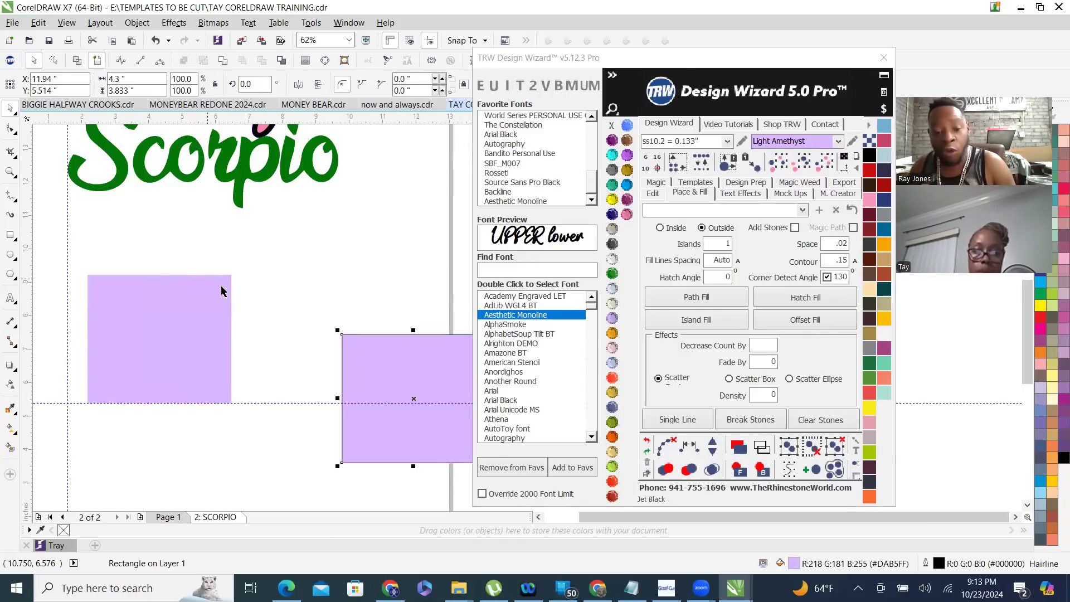
scroll(234, 311, down, 1)
scroll(304, 344, up, 1)
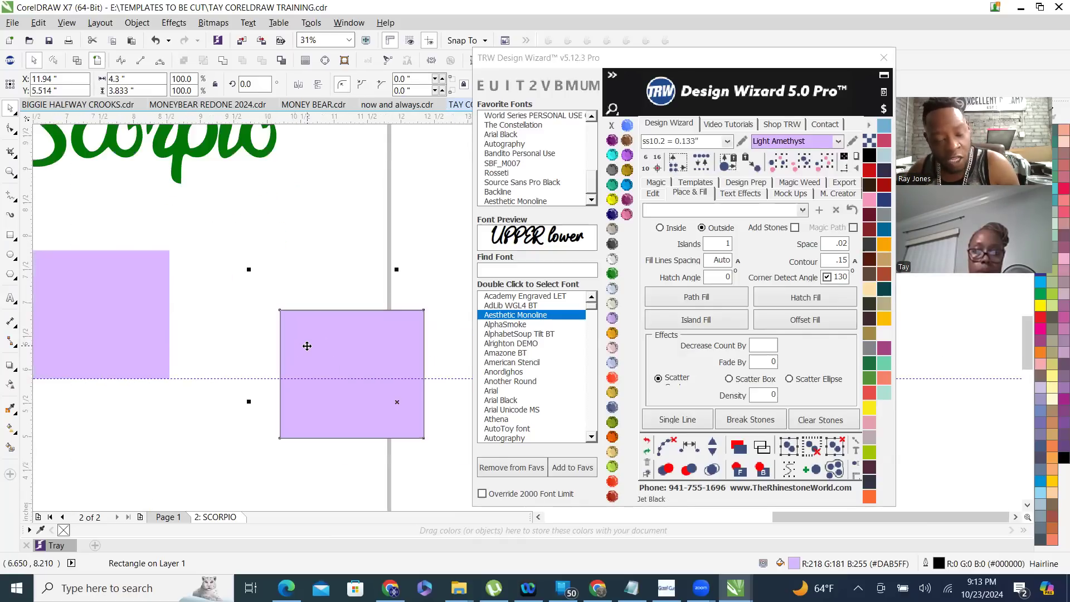
scroll(308, 346, up, 1)
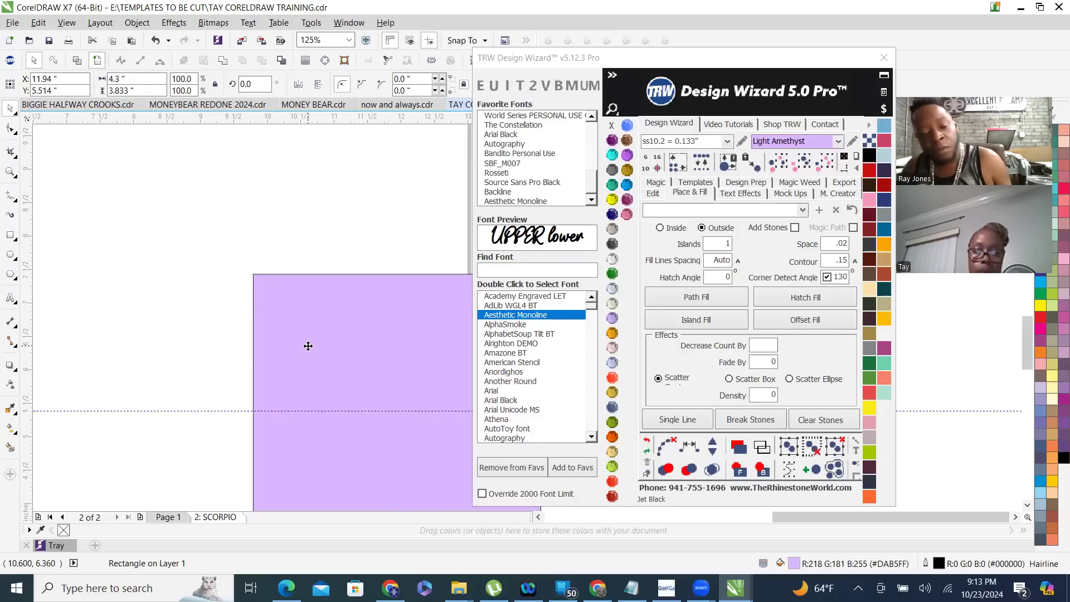
key(ctrl+z)
scroll(407, 292, down, 2)
click(303, 195)
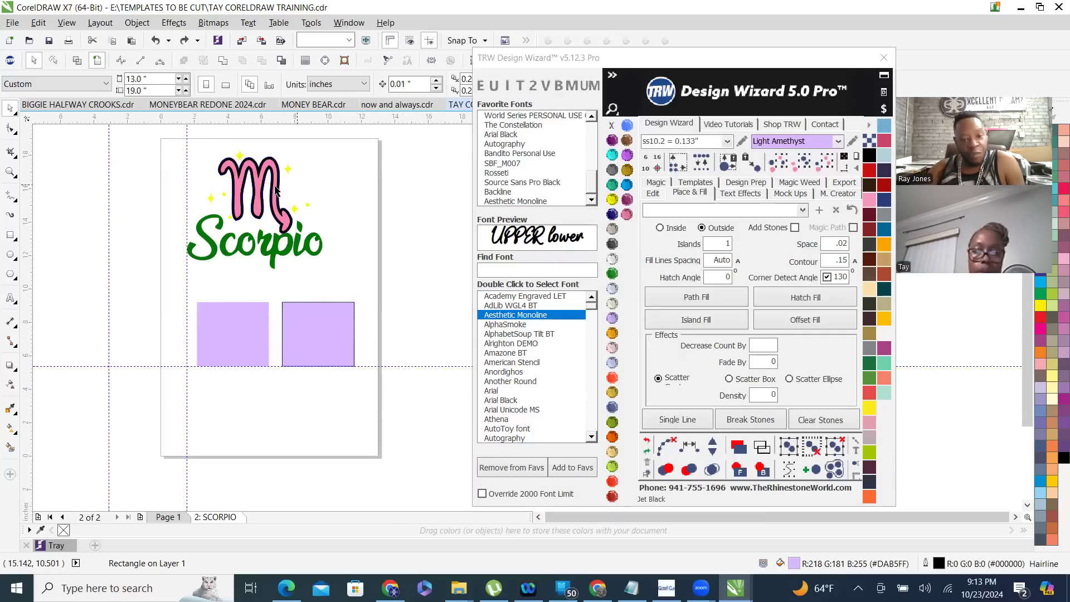
- Try moving the pink Scorpio symbol off its black contour and undo the move
drag(259, 225, 316, 244)
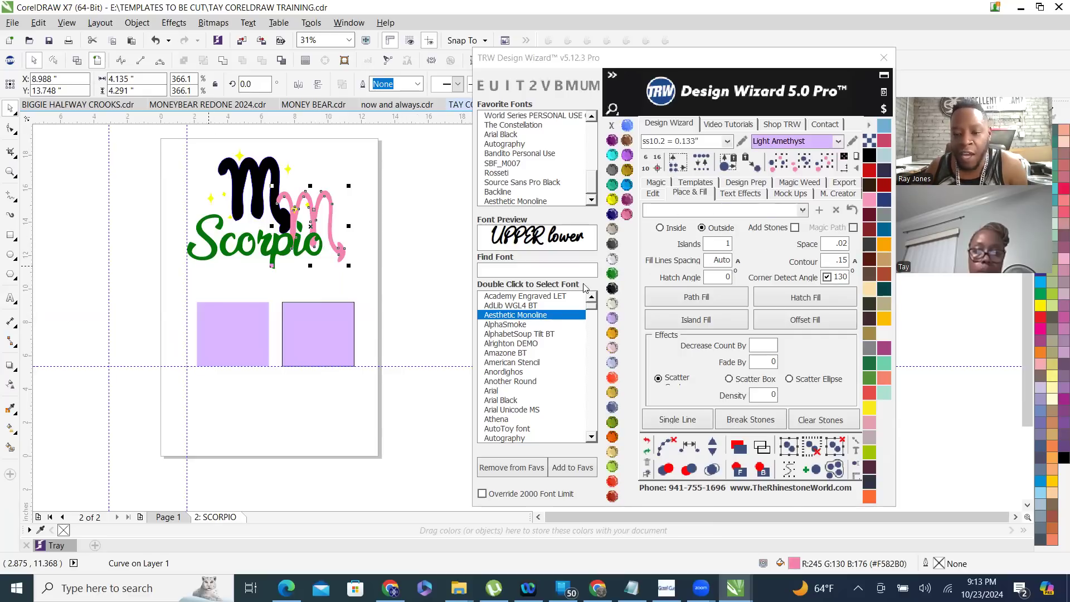
scroll(301, 254, up, 2)
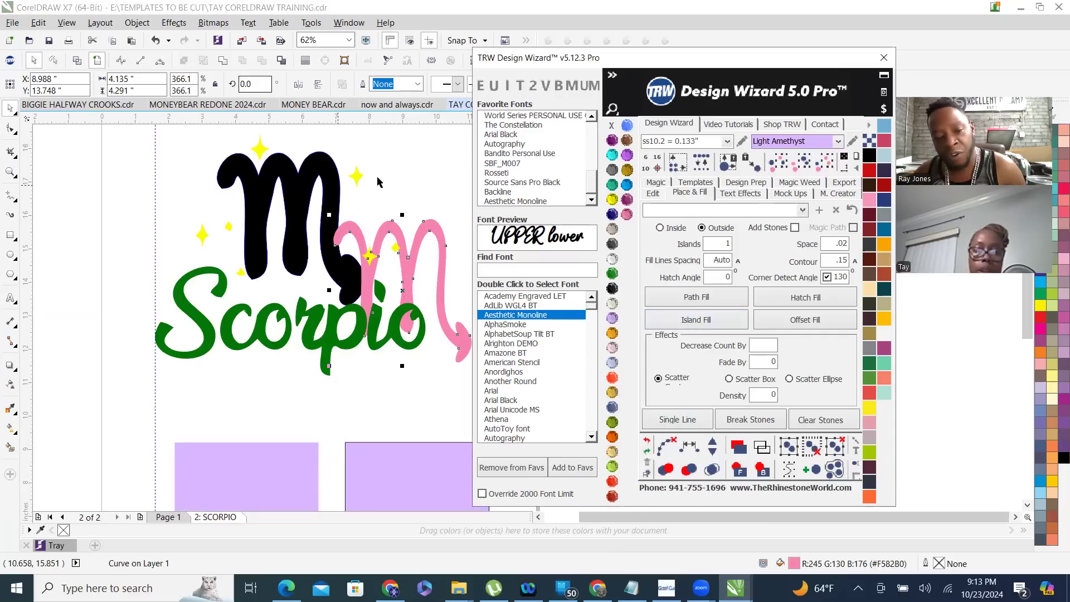
click(646, 443)
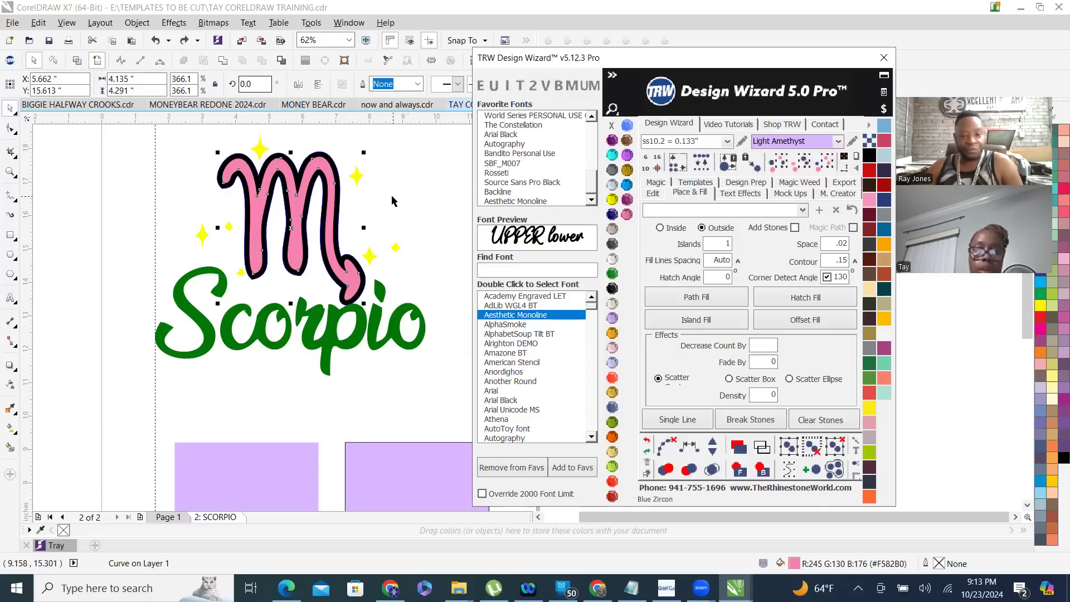
scroll(269, 229, down, 2)
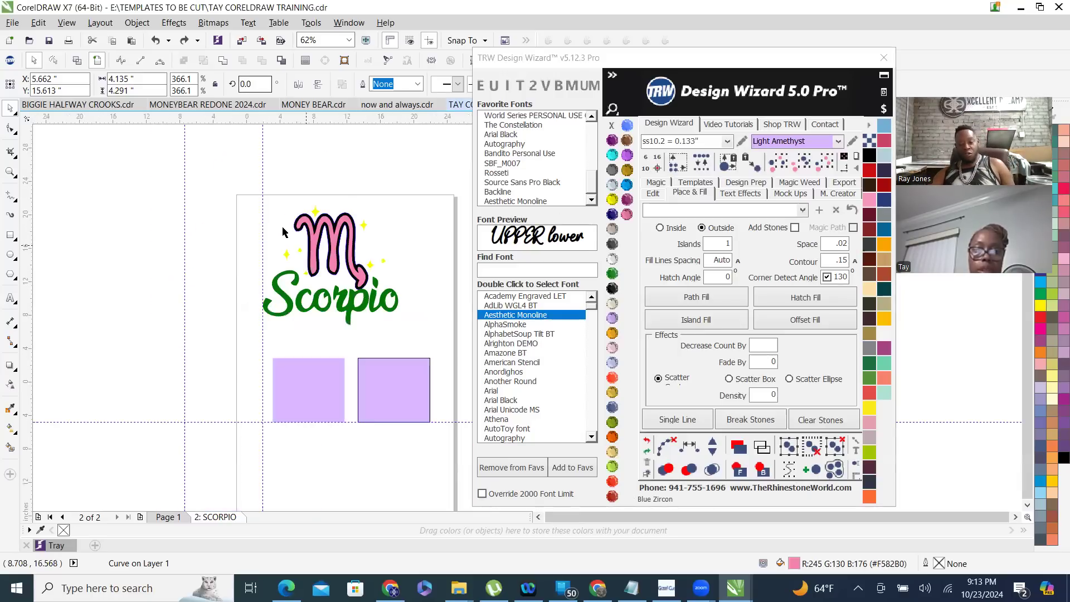
- Remove the black outline from the right rectangle below the Scorpio design
click(282, 228)
scroll(407, 409, up, 1)
scroll(193, 154, up, 1)
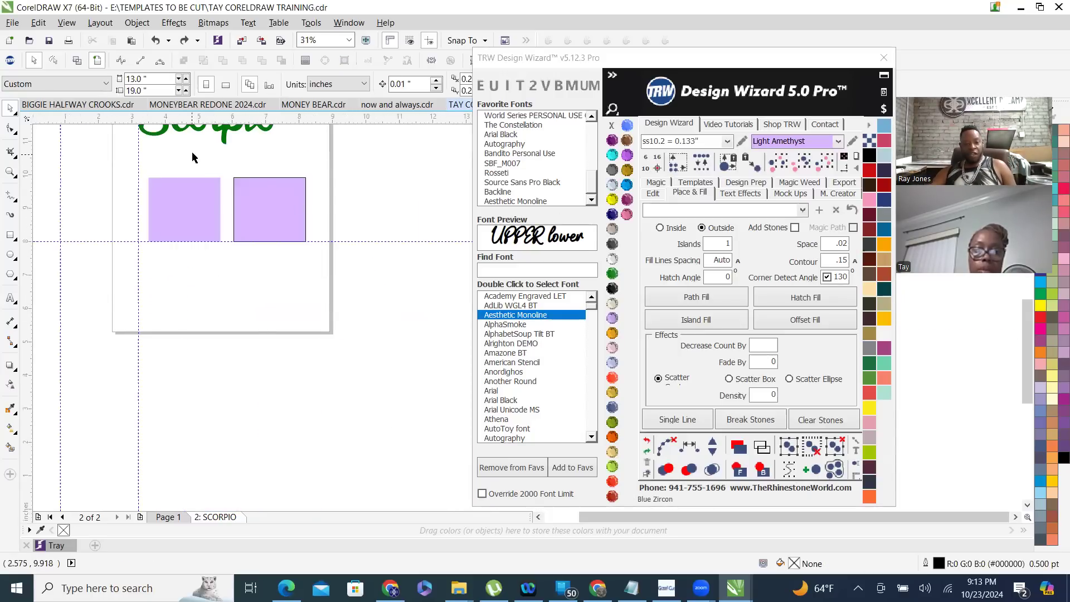
scroll(192, 154, up, 2)
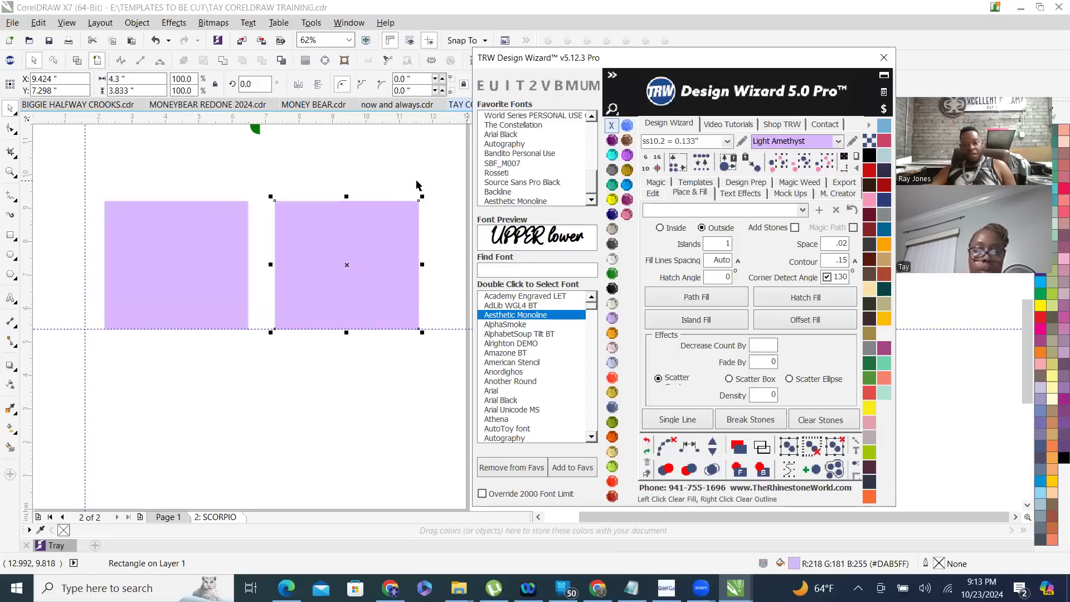
click(386, 181)
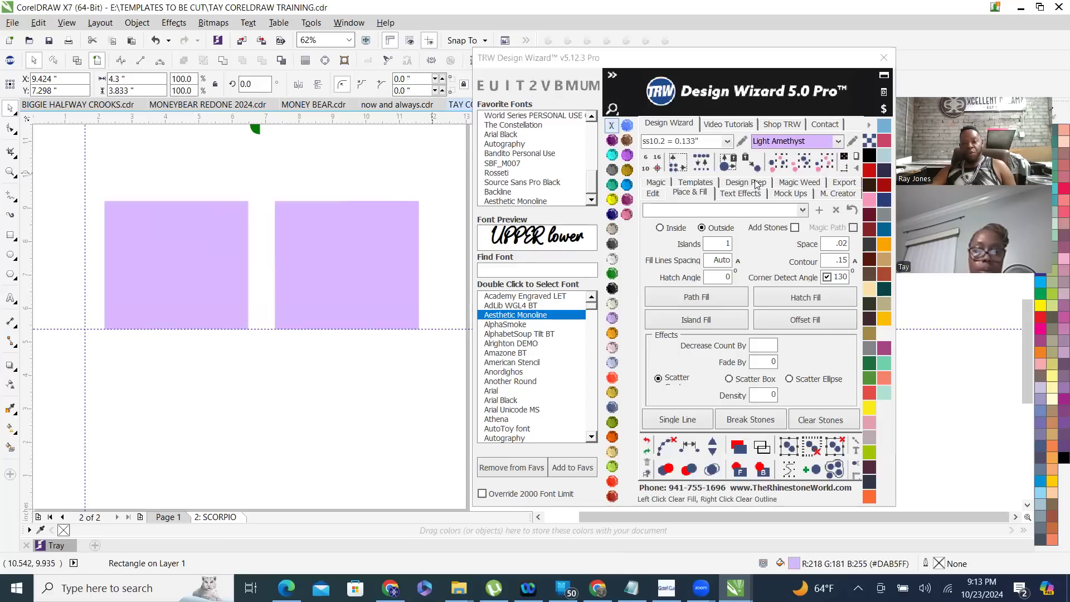
- Set the Design Wizard contour to .075, save the settings, and reopen the wizard clear of the two rectangles
click(823, 262)
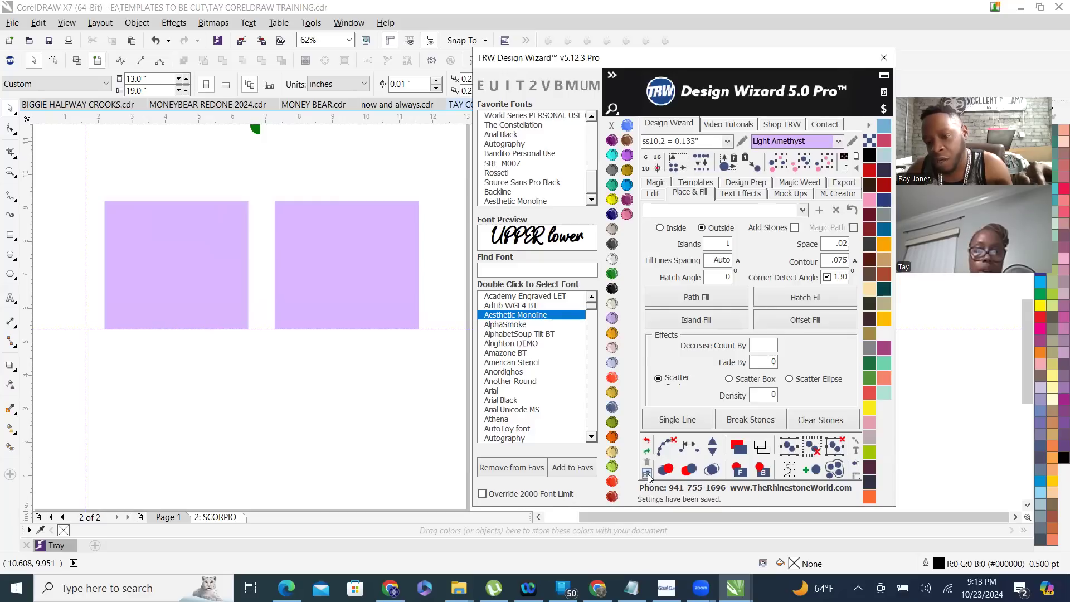
click(885, 60)
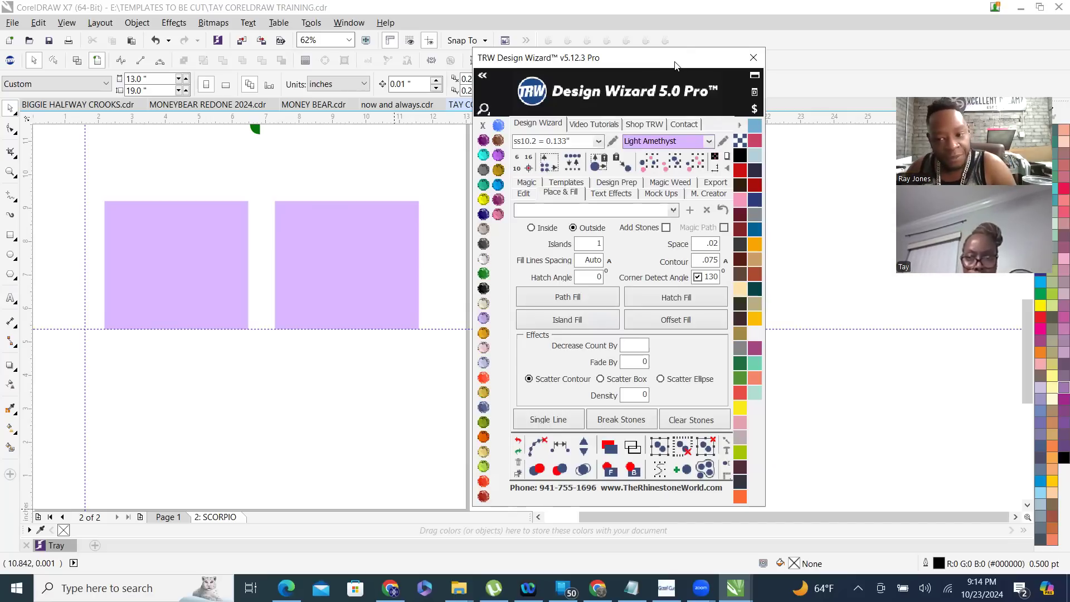
drag(675, 65, 796, 49)
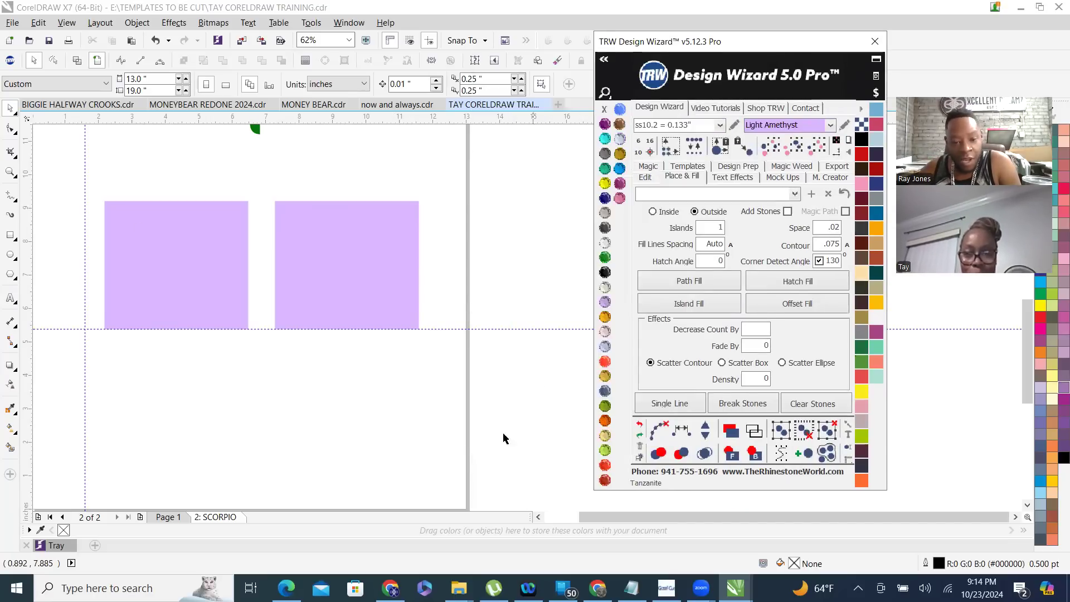
scroll(370, 374, down, 1)
scroll(265, 333, up, 2)
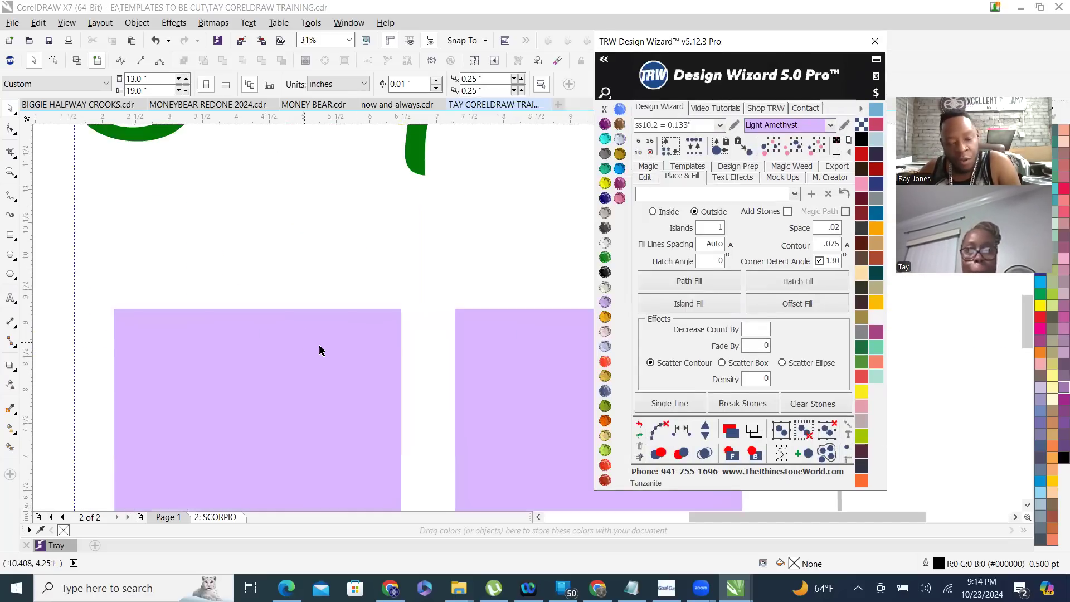
scroll(289, 334, down, 1)
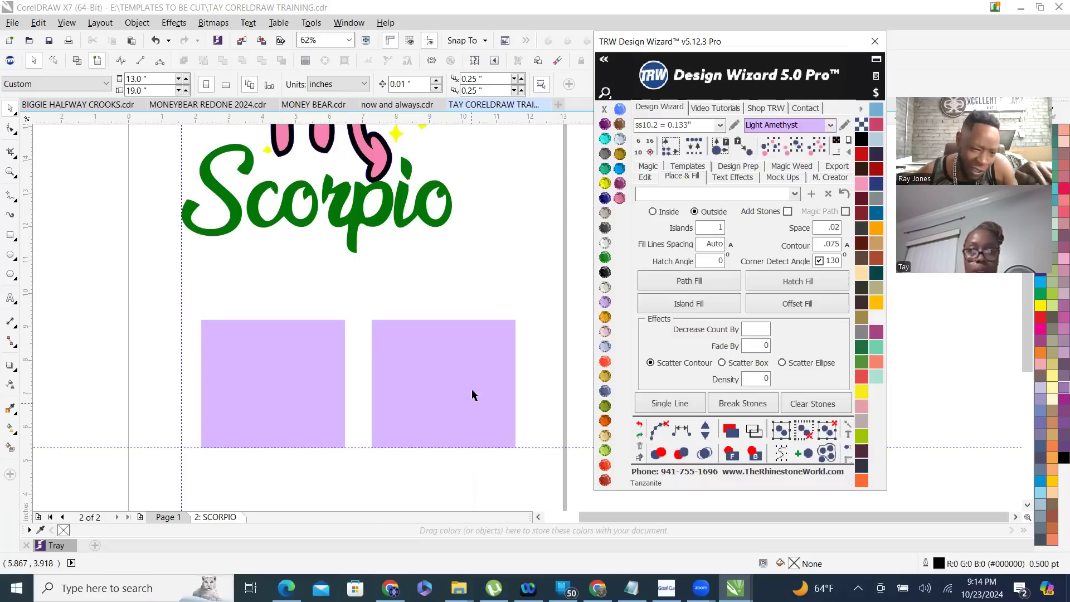
click(418, 282)
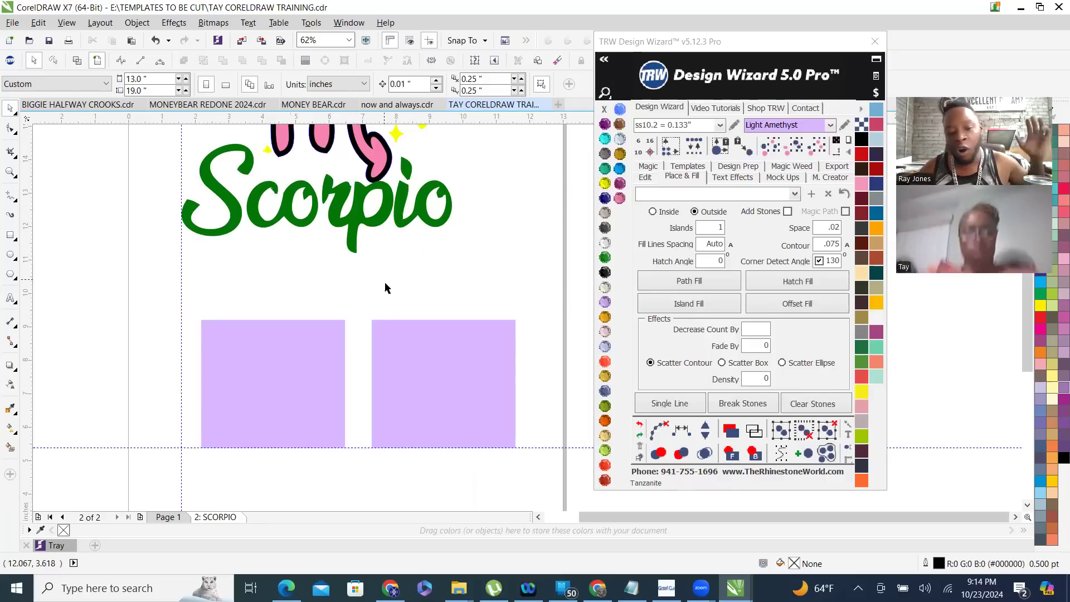
scroll(371, 460, up, 2)
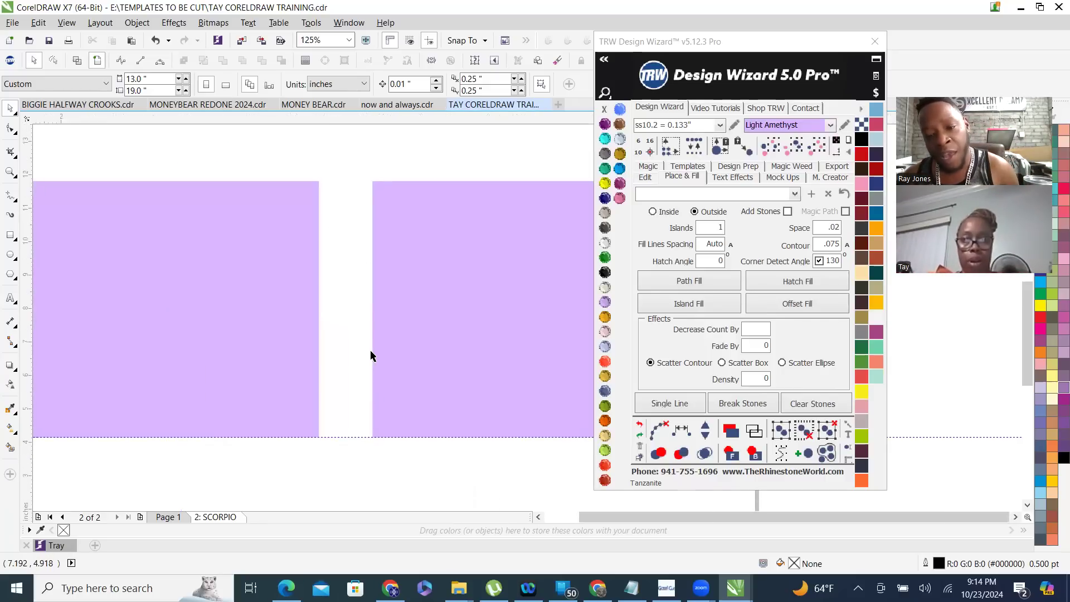
- Set the stone color to Amethyst
scroll(372, 355, down, 2)
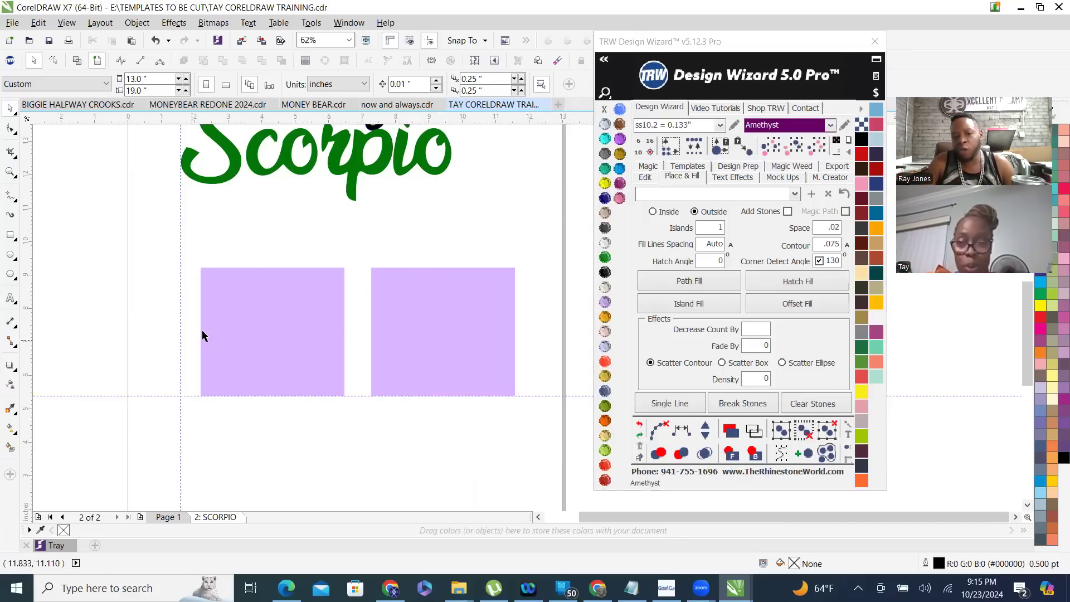
scroll(202, 335, down, 3)
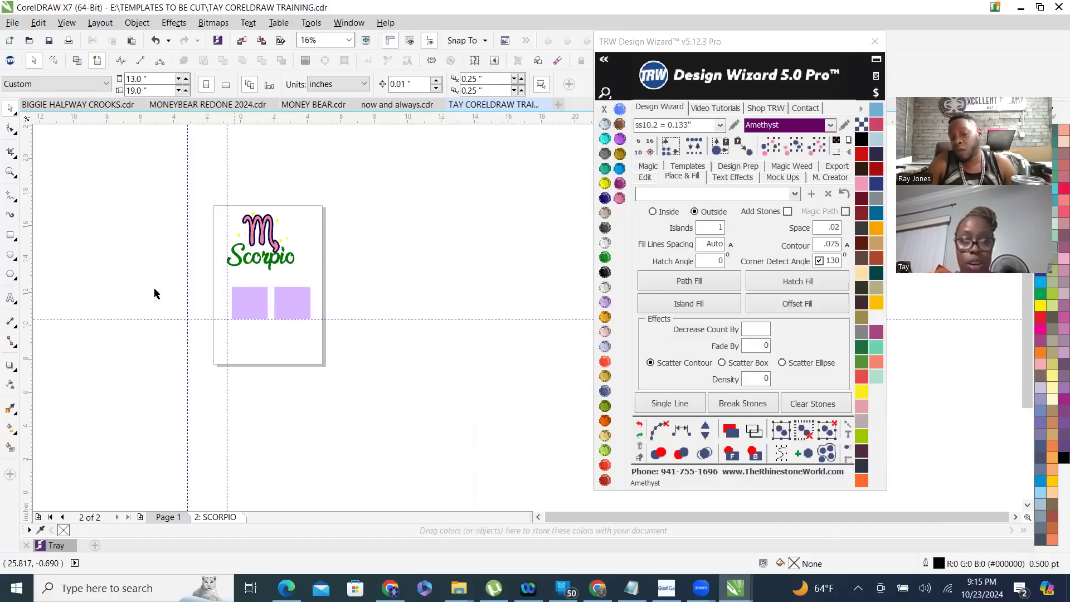
scroll(167, 255, up, 1)
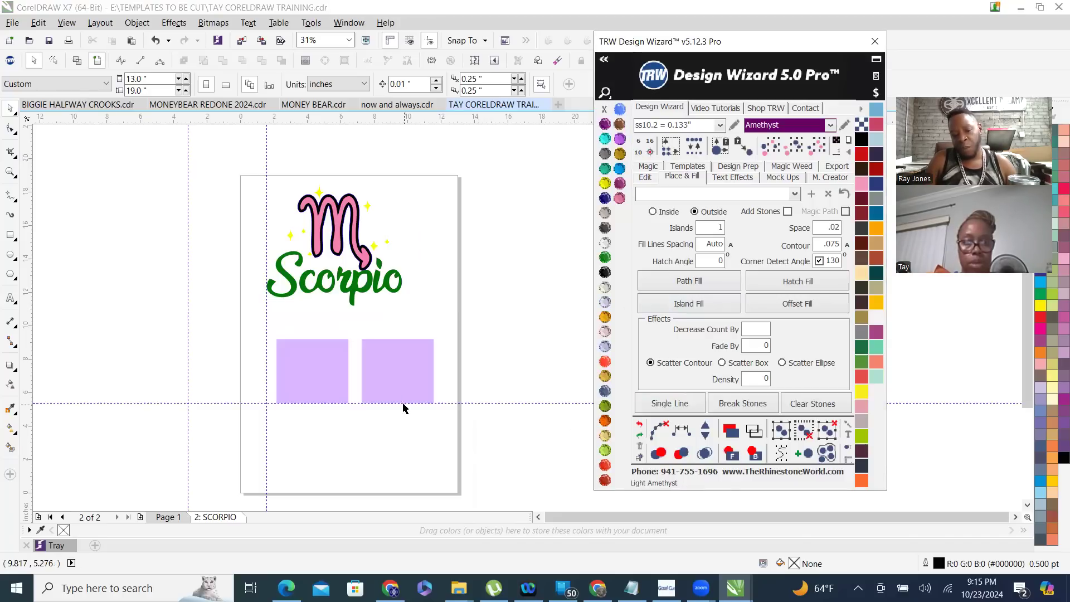
- Try a lines-only Hatch Fill on the right rectangle with Outside placement
click(391, 383)
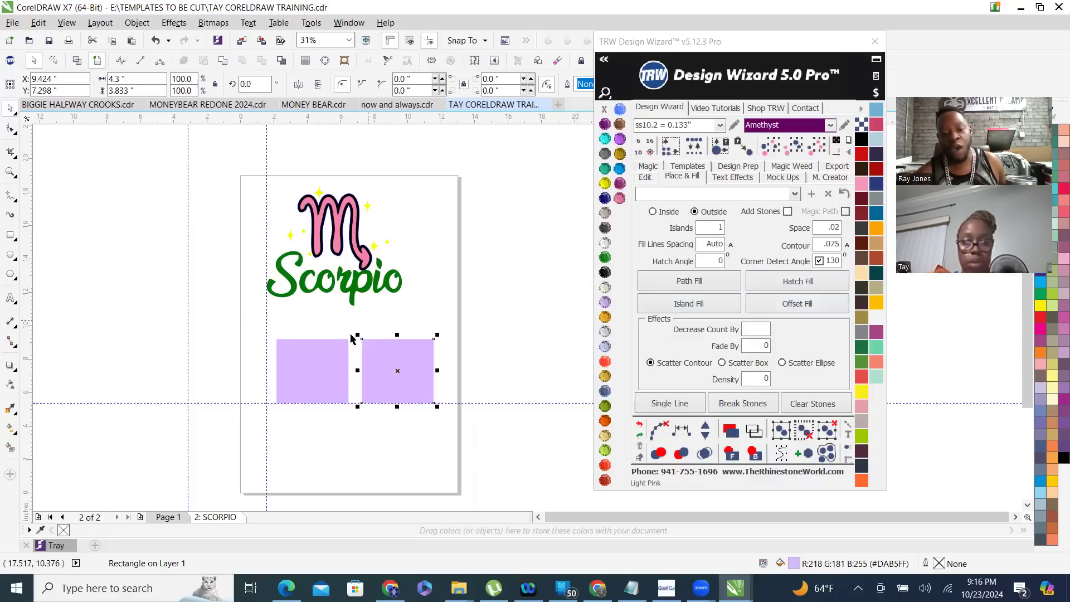
scroll(341, 387, up, 2)
click(797, 281)
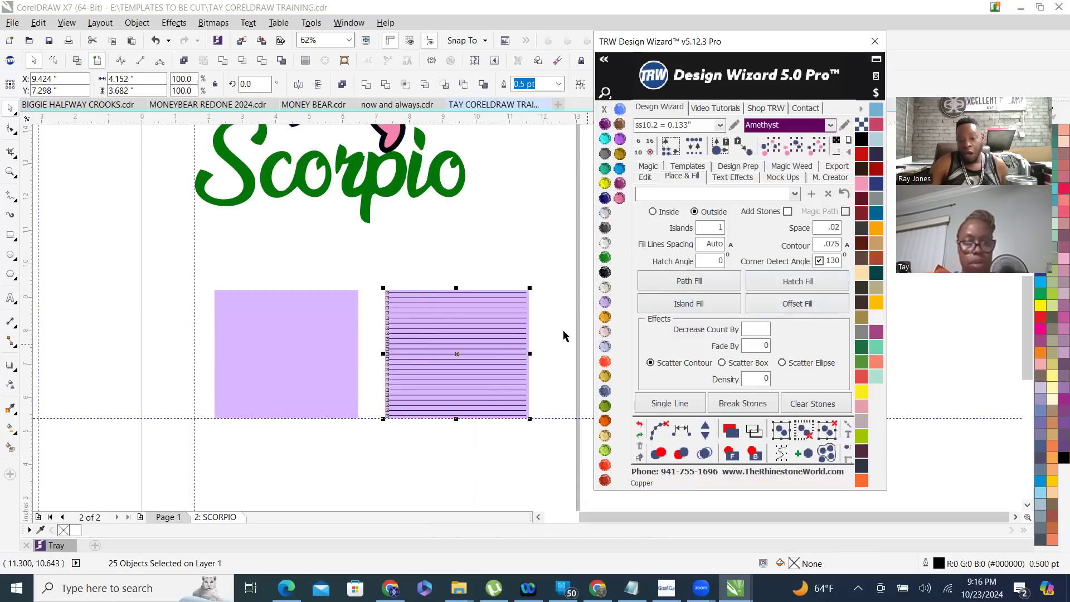
scroll(482, 396, up, 2)
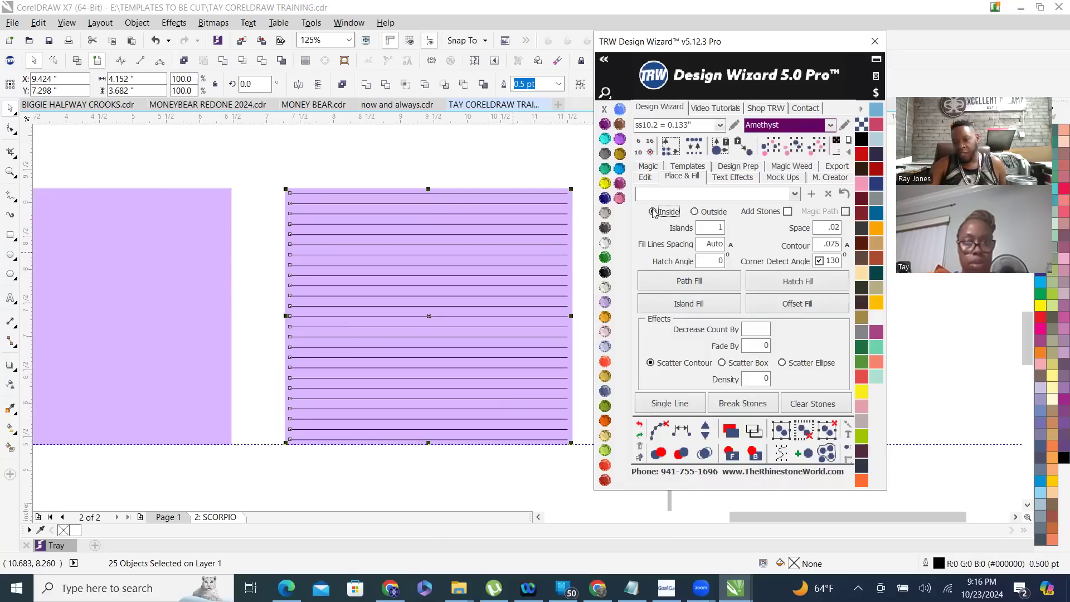
- Undo the line fill and Hatch Fill the right rectangle with ss10 Amethyst stones, using Inside placement and Add Stones
click(787, 212)
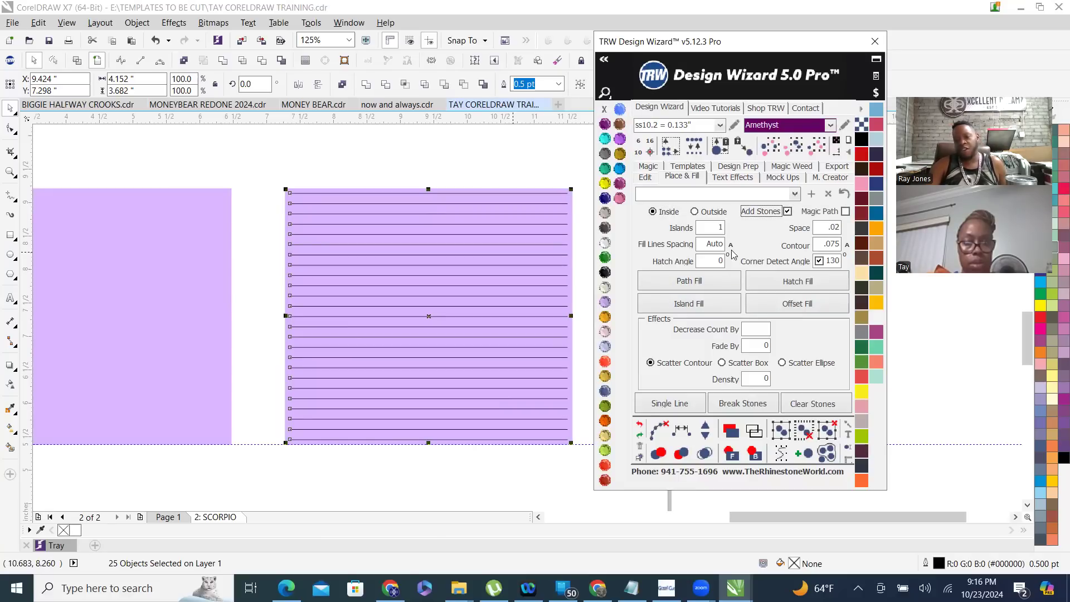
click(641, 425)
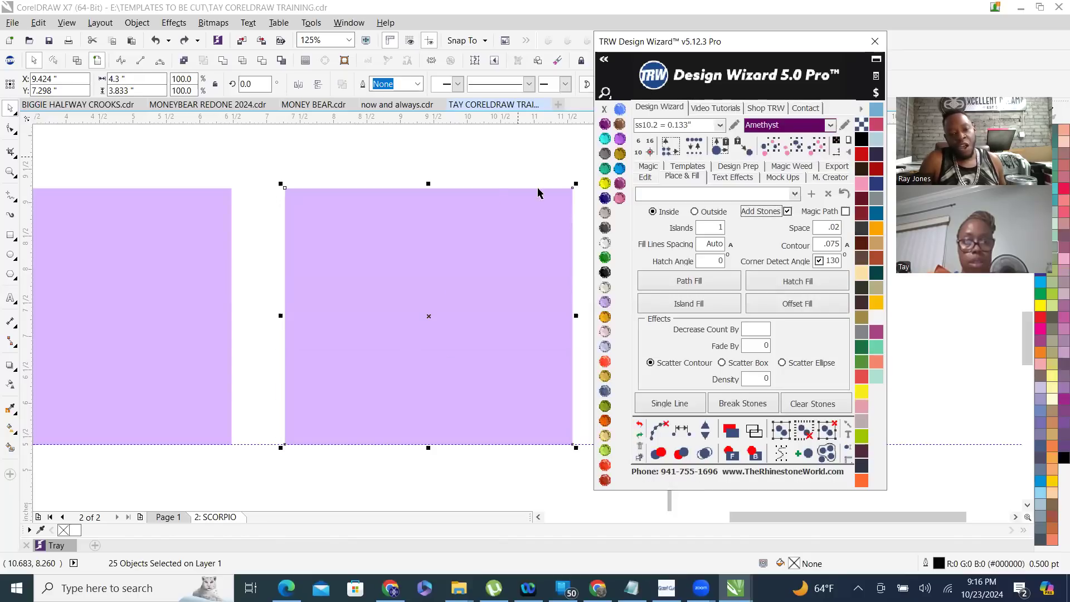
click(800, 282)
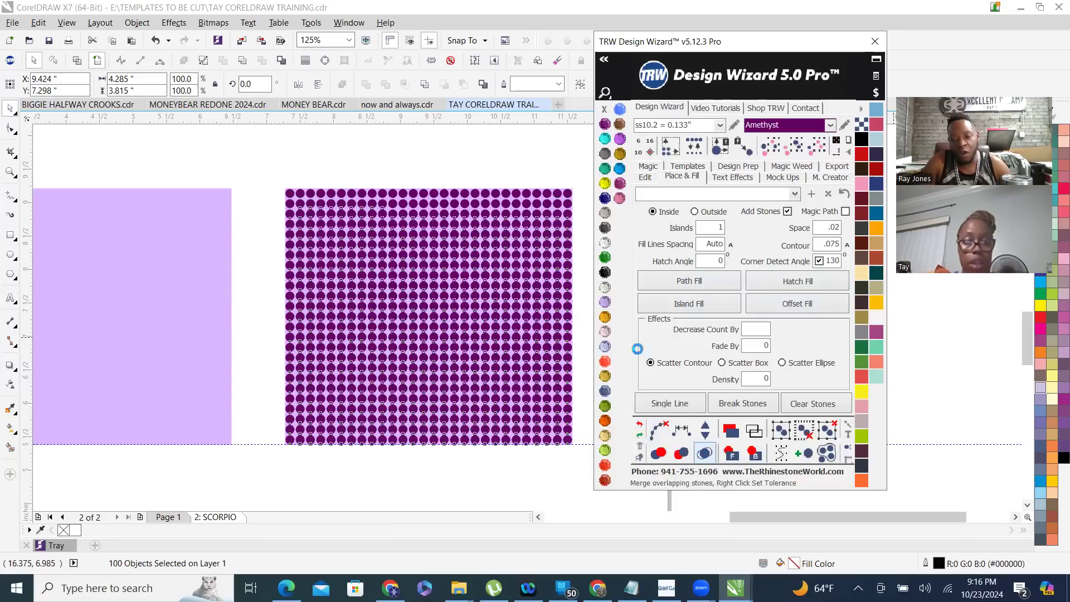
- Undo the last process and Hatch Fill the right rectangle again with ss10 Amethyst stones, Inside placement and Add Stones enabled
scroll(539, 229, up, 1)
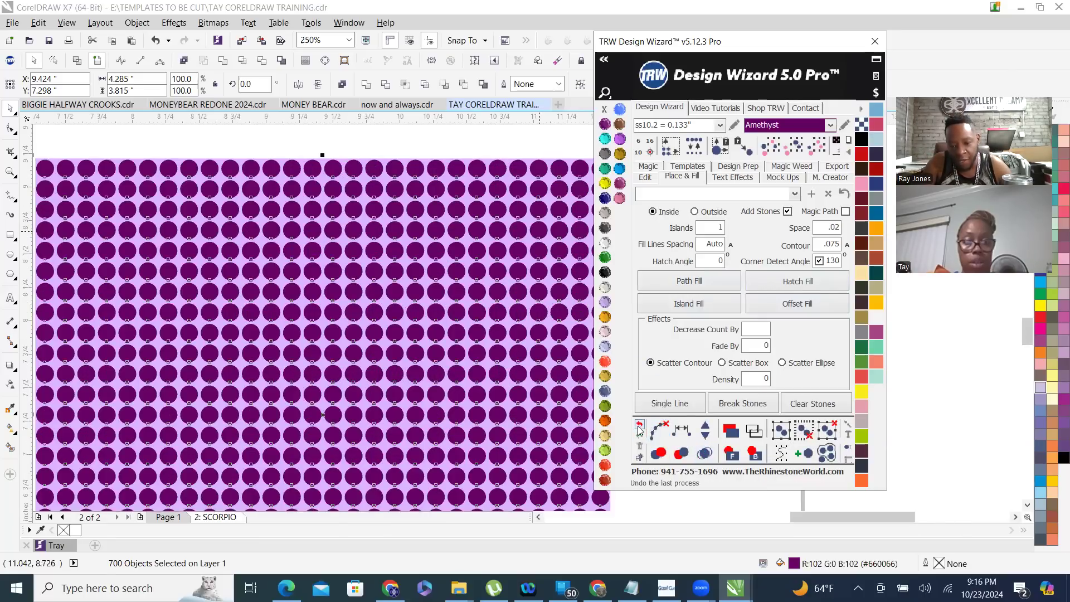
click(640, 428)
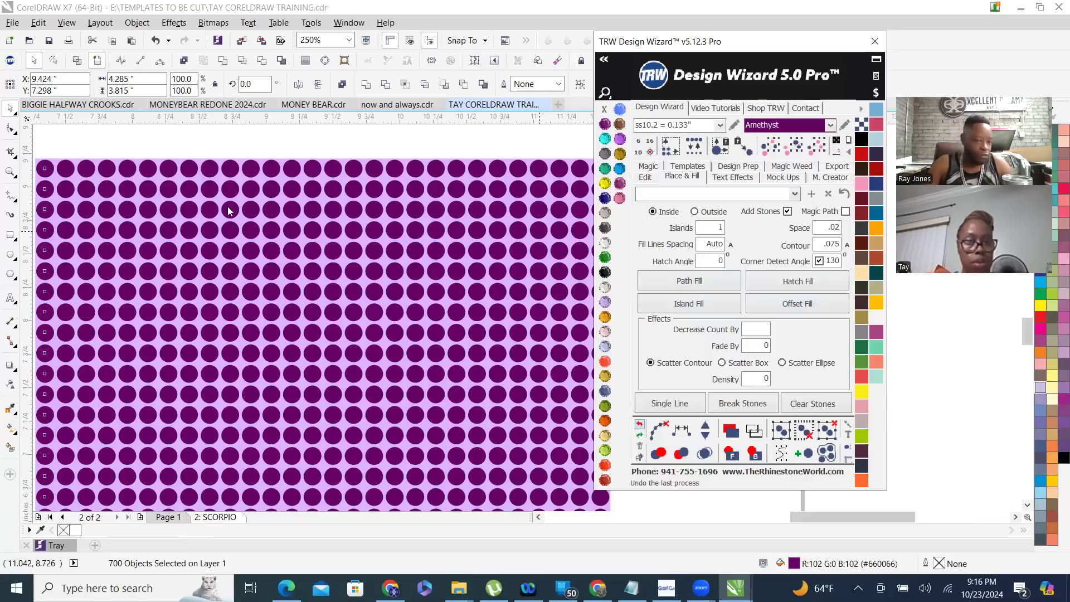
scroll(245, 227, down, 1)
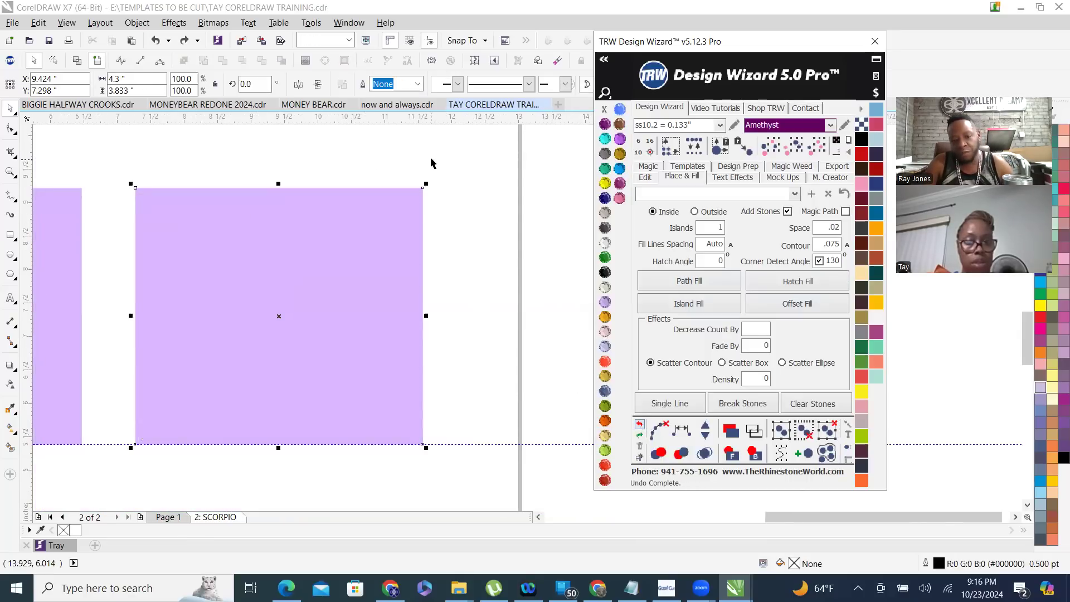
click(797, 281)
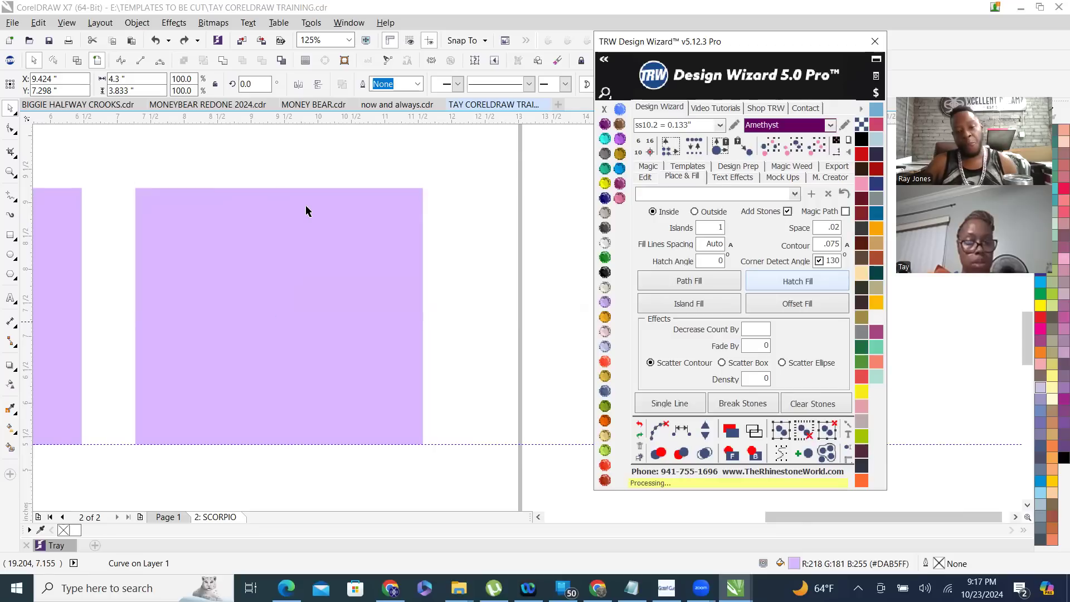
scroll(313, 209, up, 4)
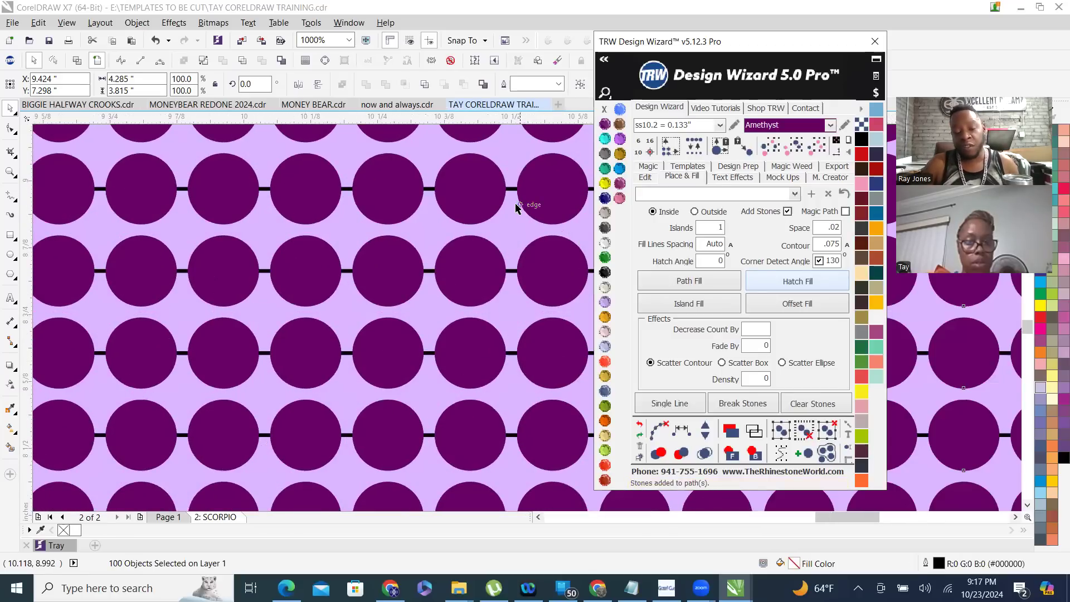
scroll(502, 207, down, 3)
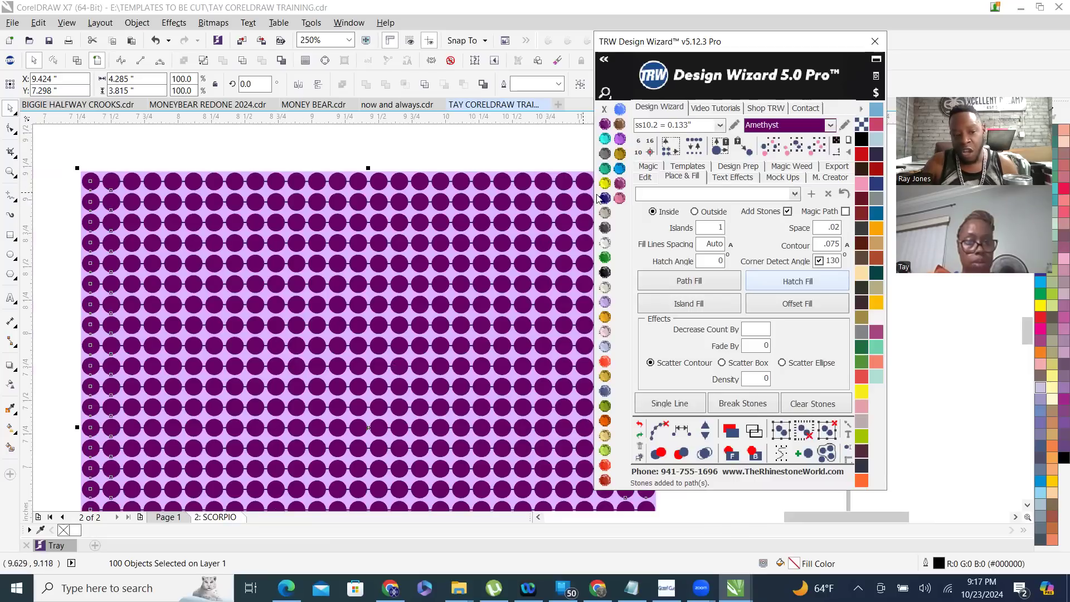
- Select only the first row of stones in the right rectangle and clear its path
click(86, 182)
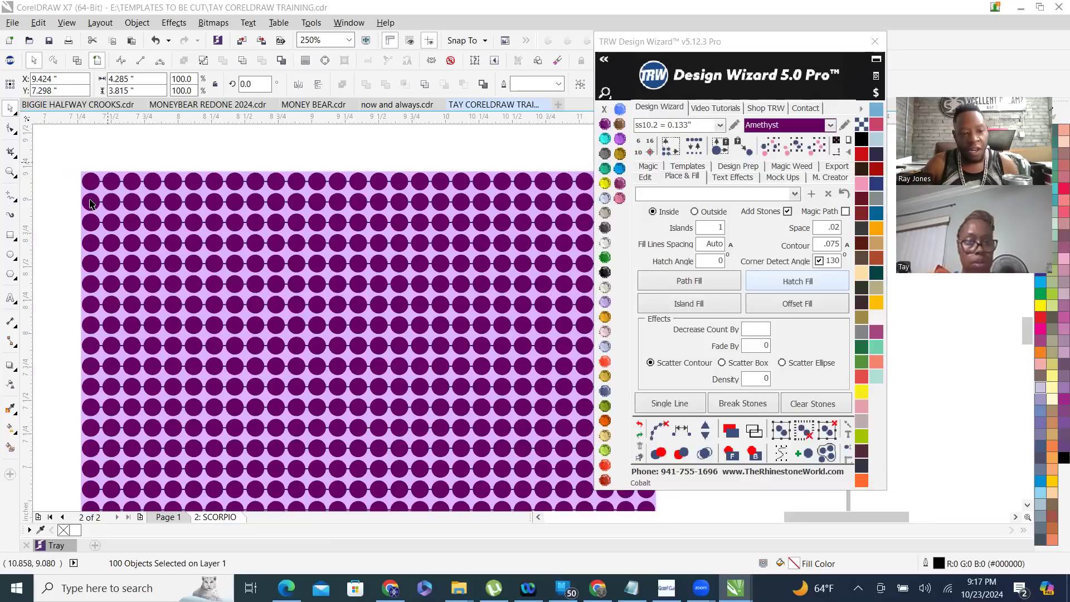
scroll(93, 197, up, 5)
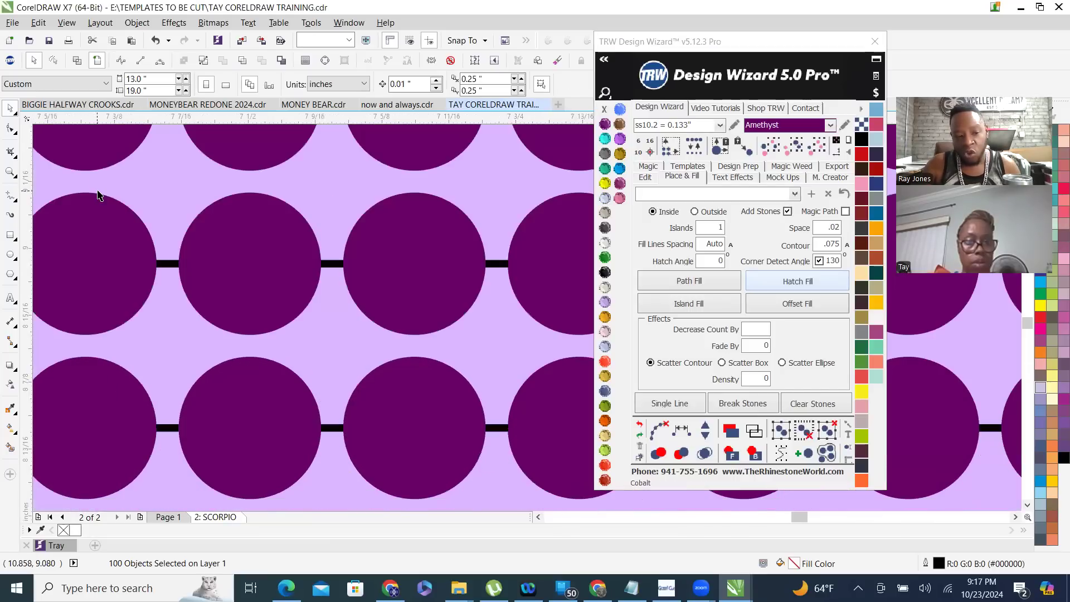
scroll(171, 245, down, 2)
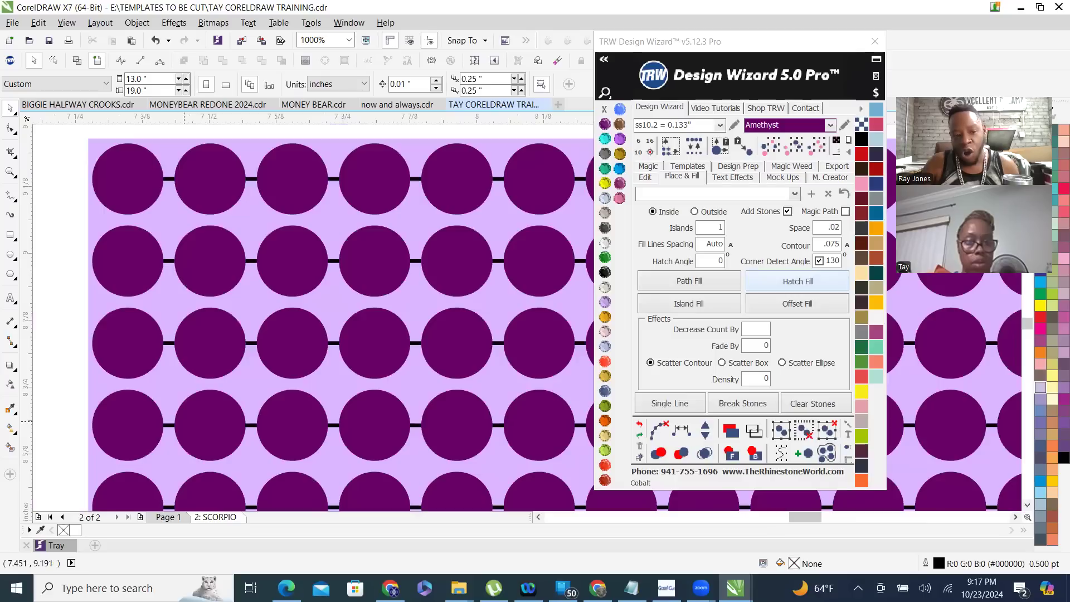
scroll(195, 270, down, 2)
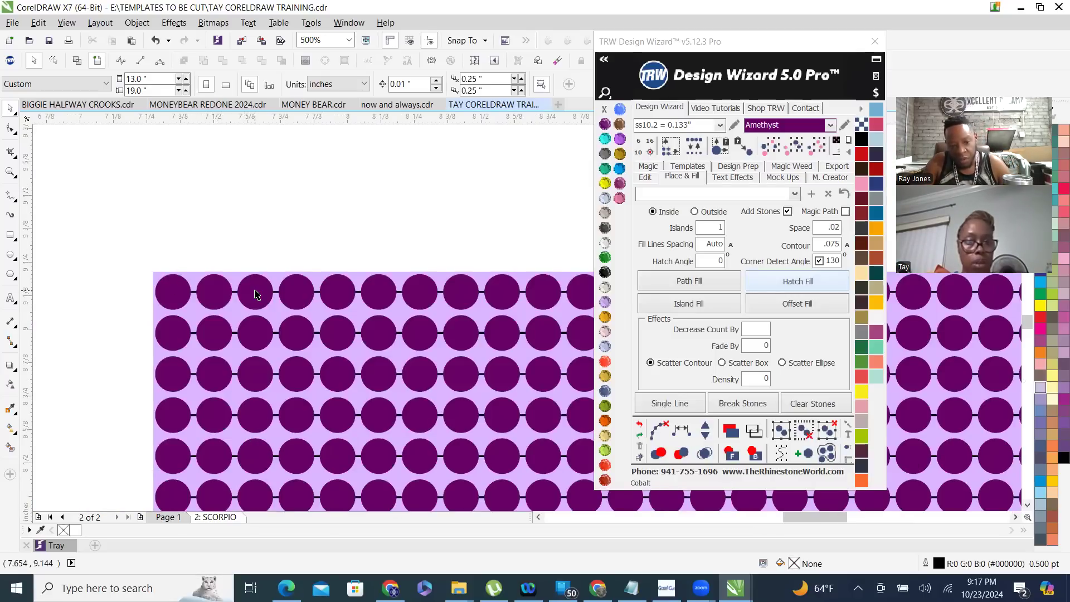
click(256, 295)
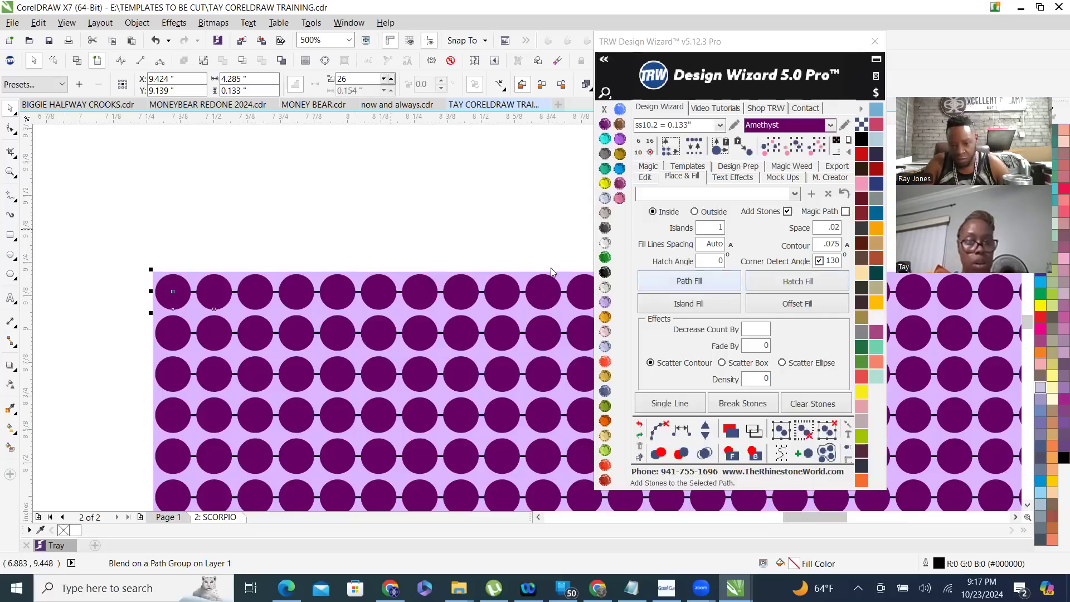
scroll(247, 274, down, 1)
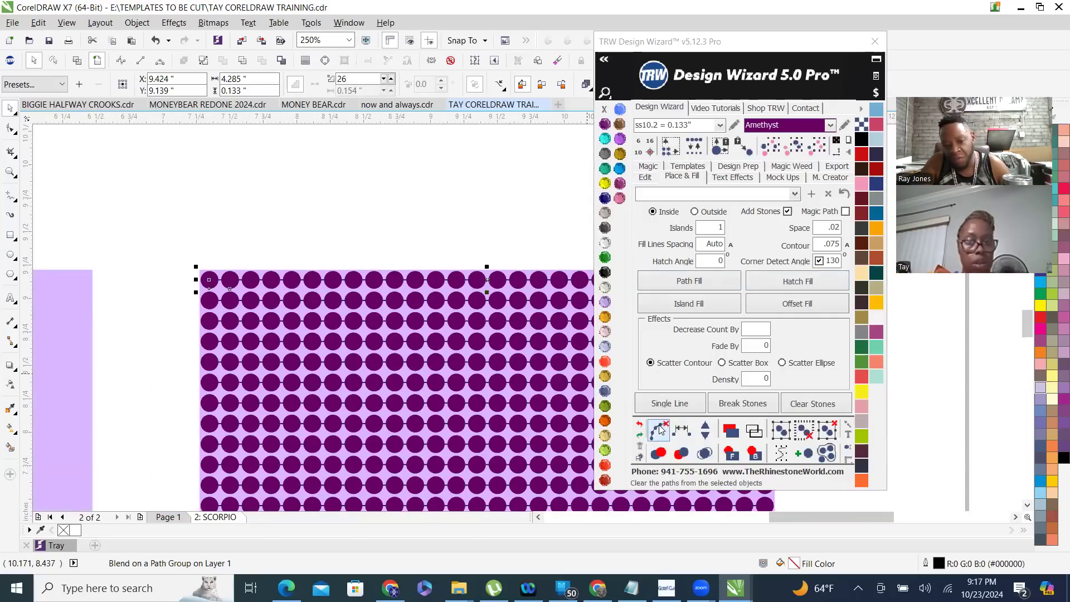
click(659, 429)
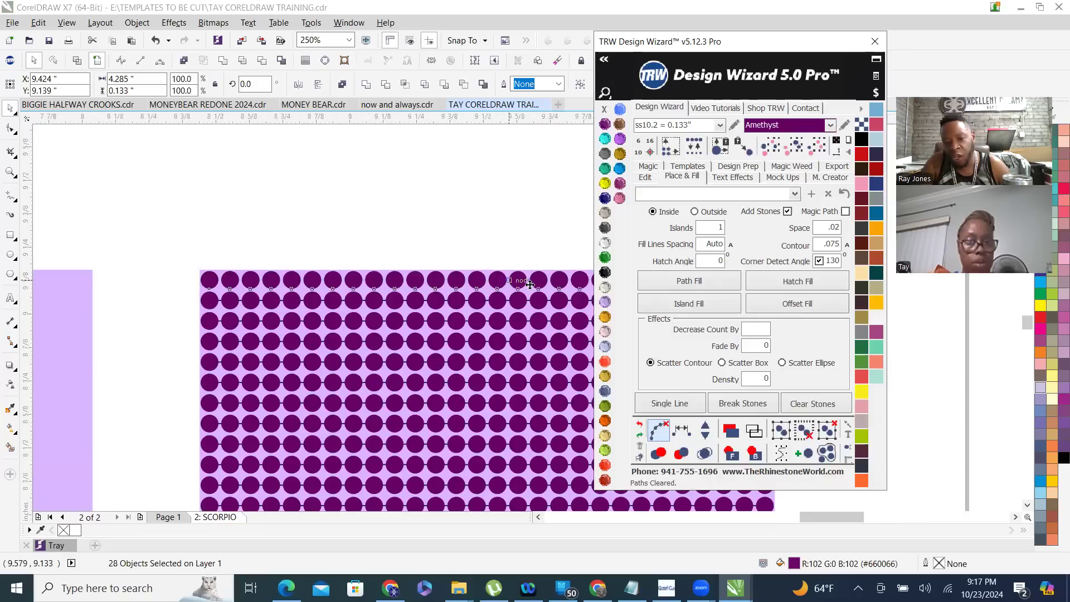
- Run the overlapping-stone merge on the first row of stones and deselect it
scroll(529, 285, up, 2)
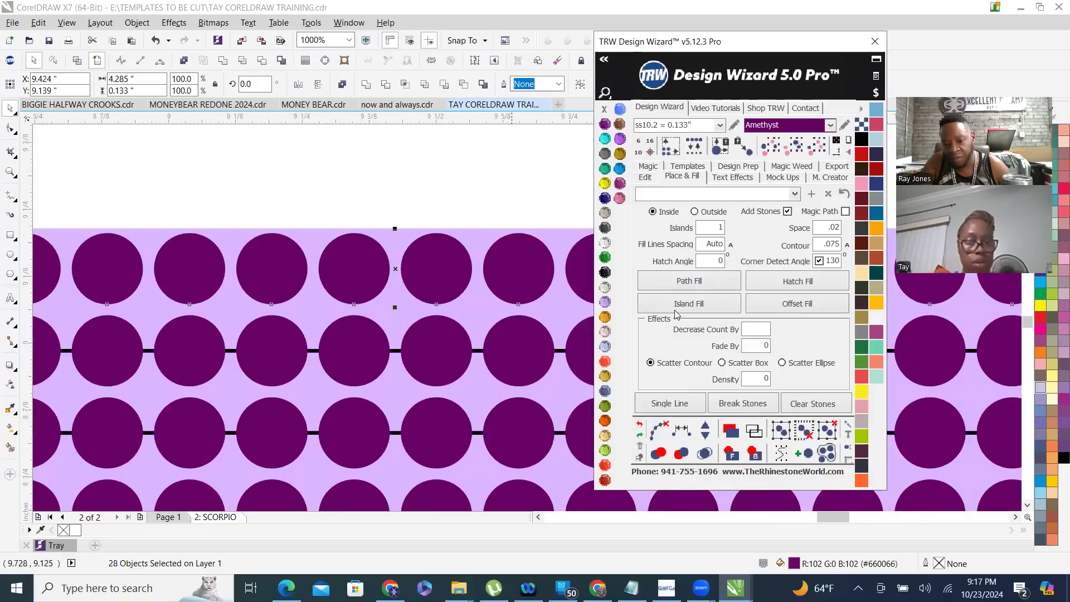
click(706, 454)
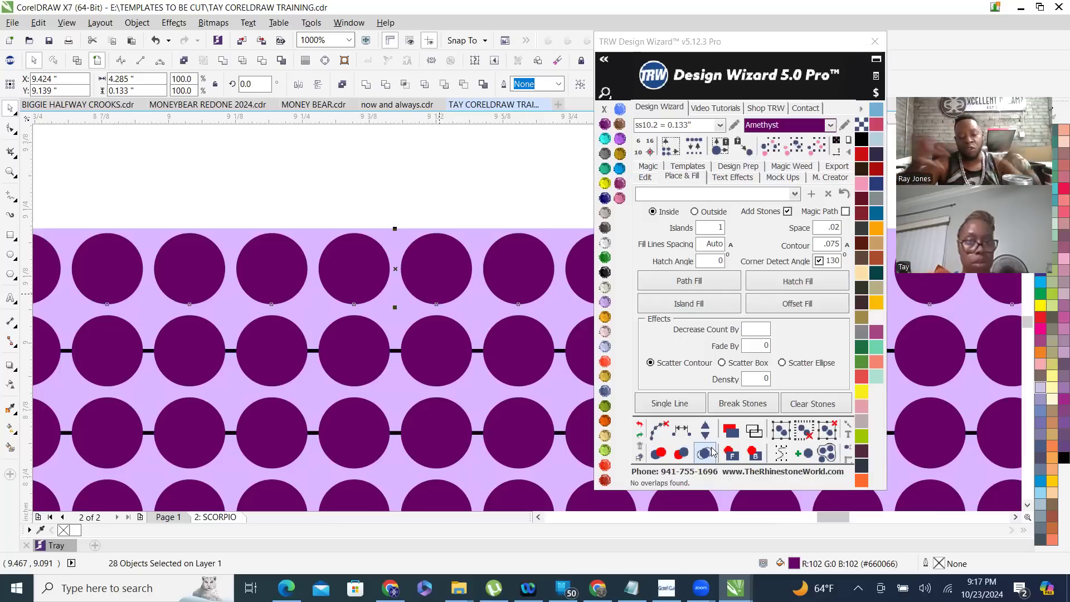
scroll(314, 157, down, 2)
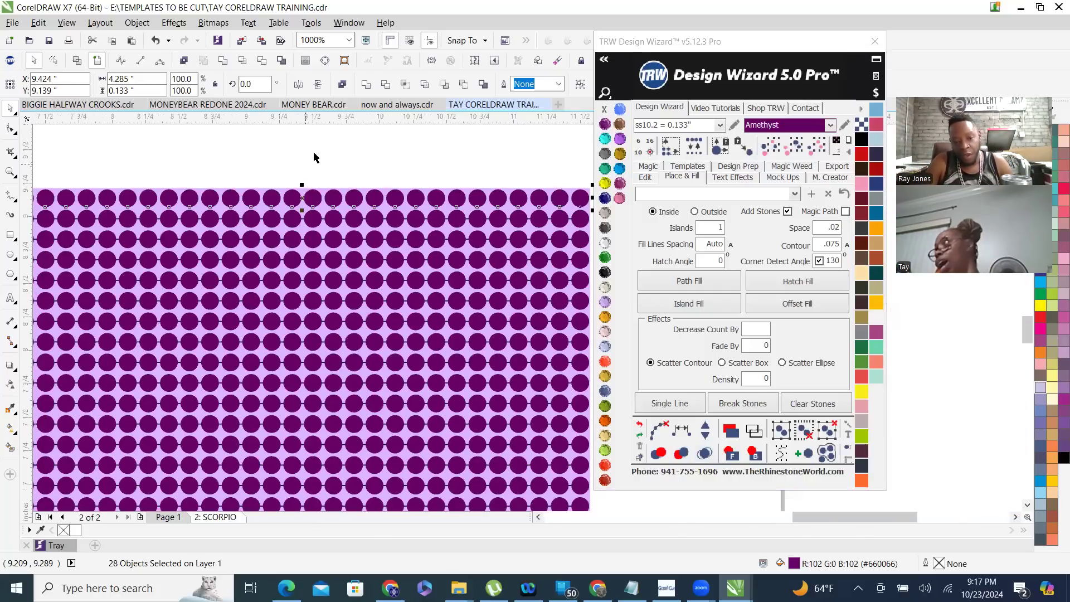
click(340, 176)
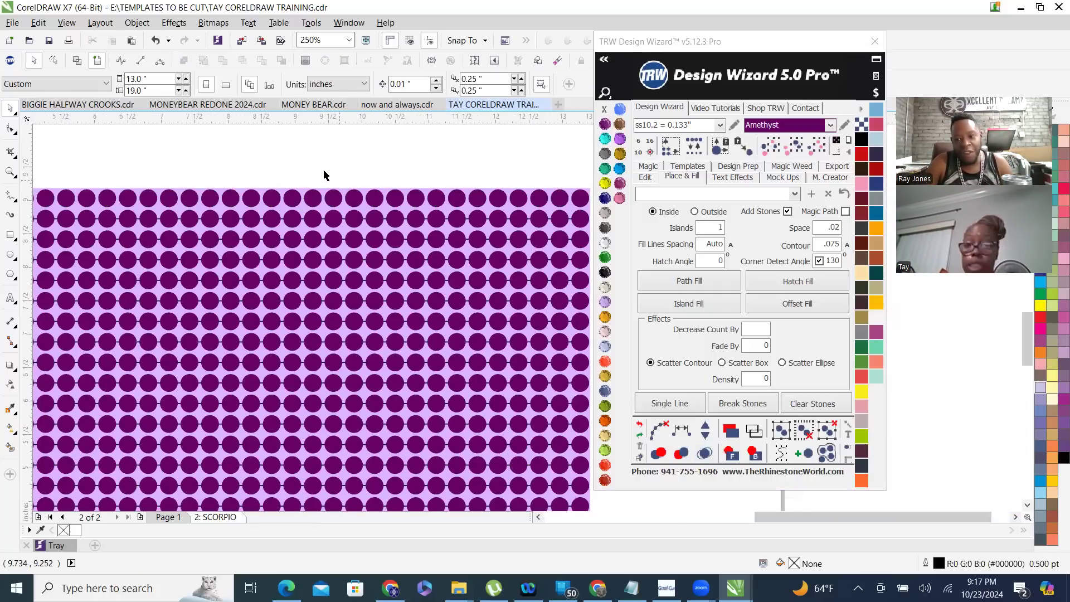
- Select the whole right rectangle with its stones and clear all of the fill paths
scroll(325, 175, down, 1)
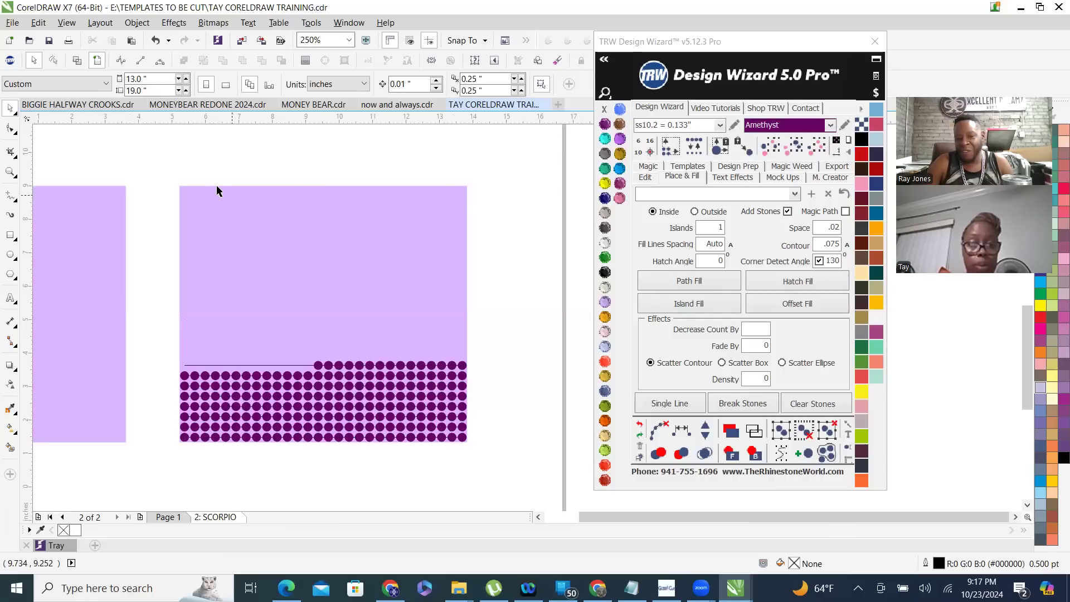
scroll(227, 168, up, 1)
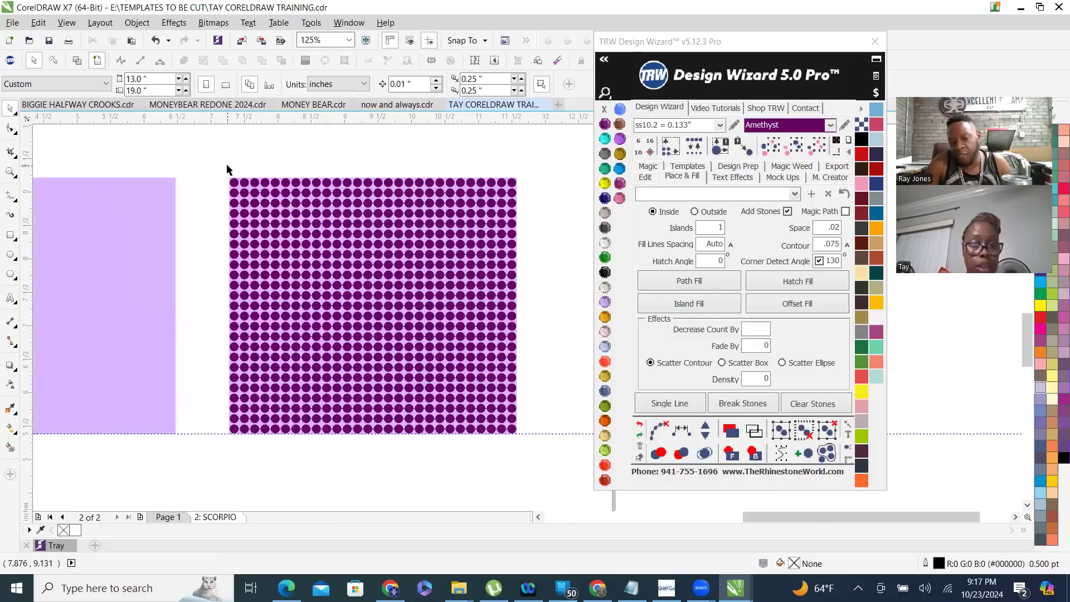
drag(210, 162, 592, 450)
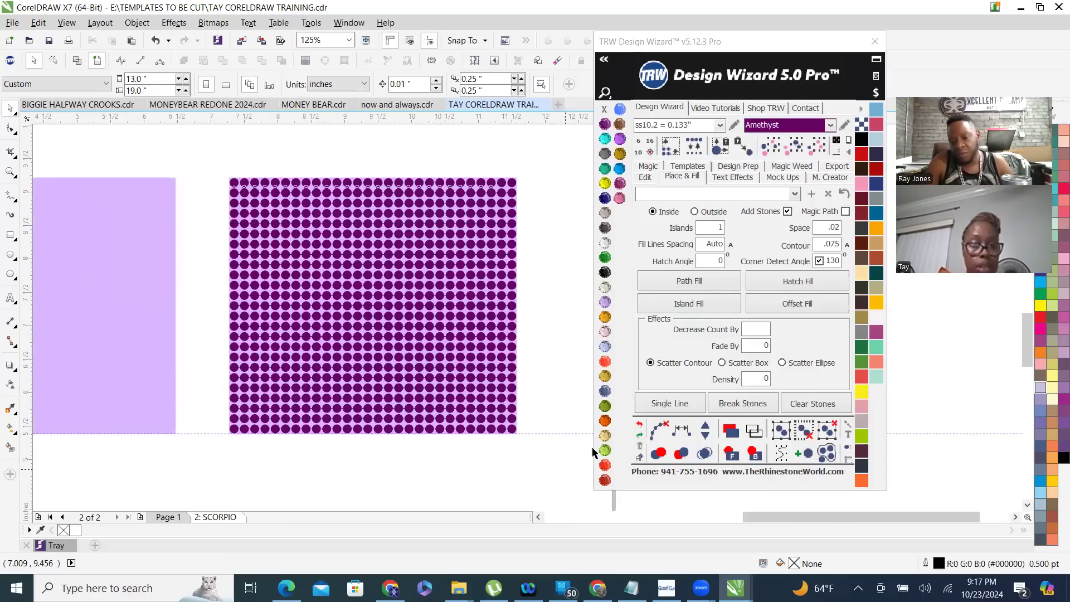
click(668, 428)
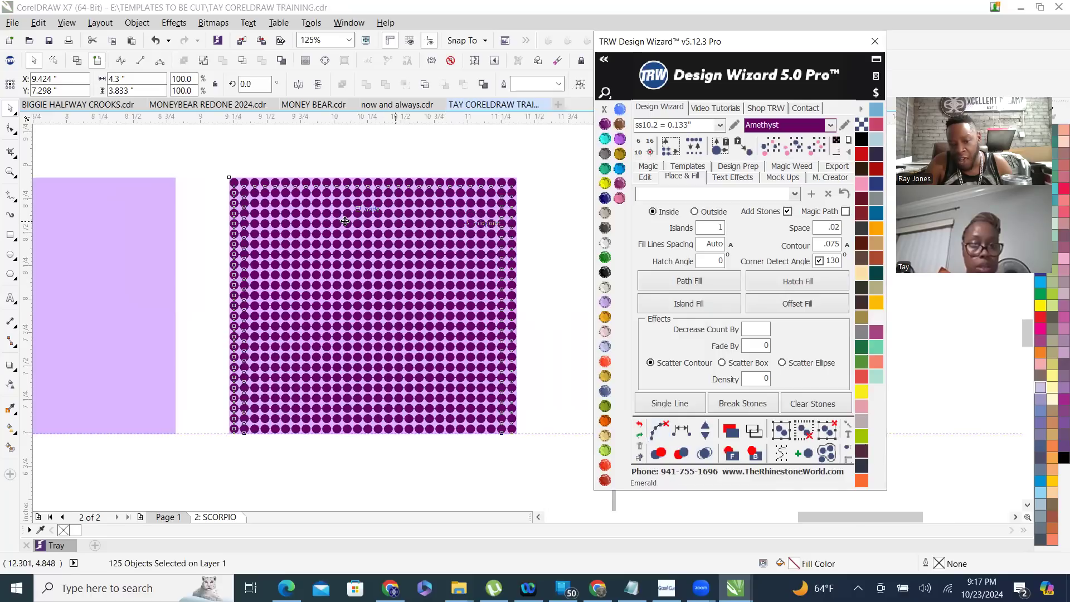
scroll(421, 219, up, 2)
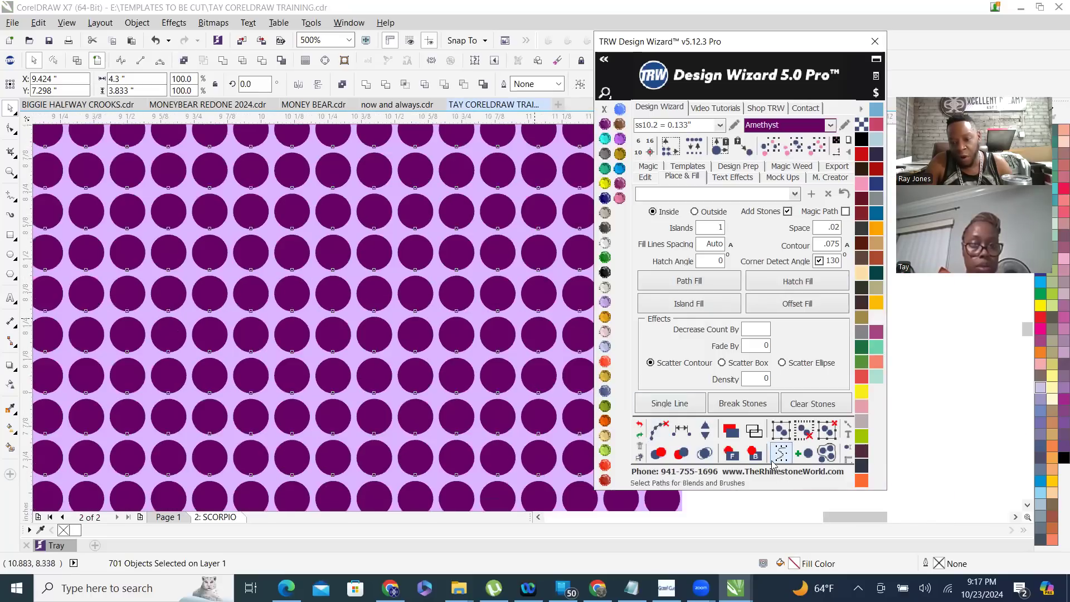
- Run the overlapping-stone merge on all stones in the right rectangle and deselect them
click(704, 456)
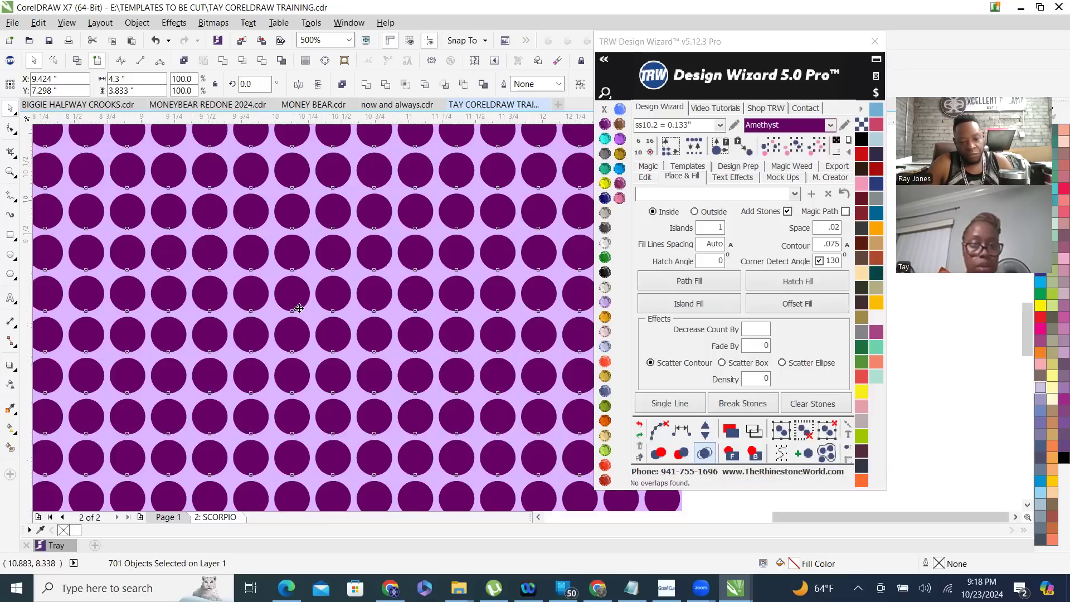
scroll(301, 304, down, 2)
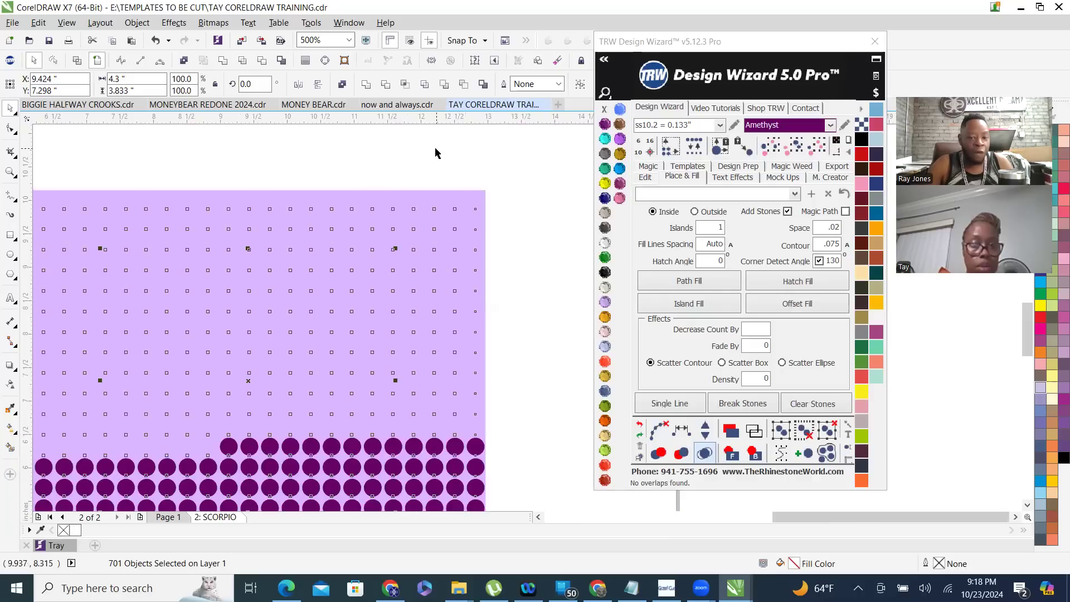
scroll(429, 155, down, 1)
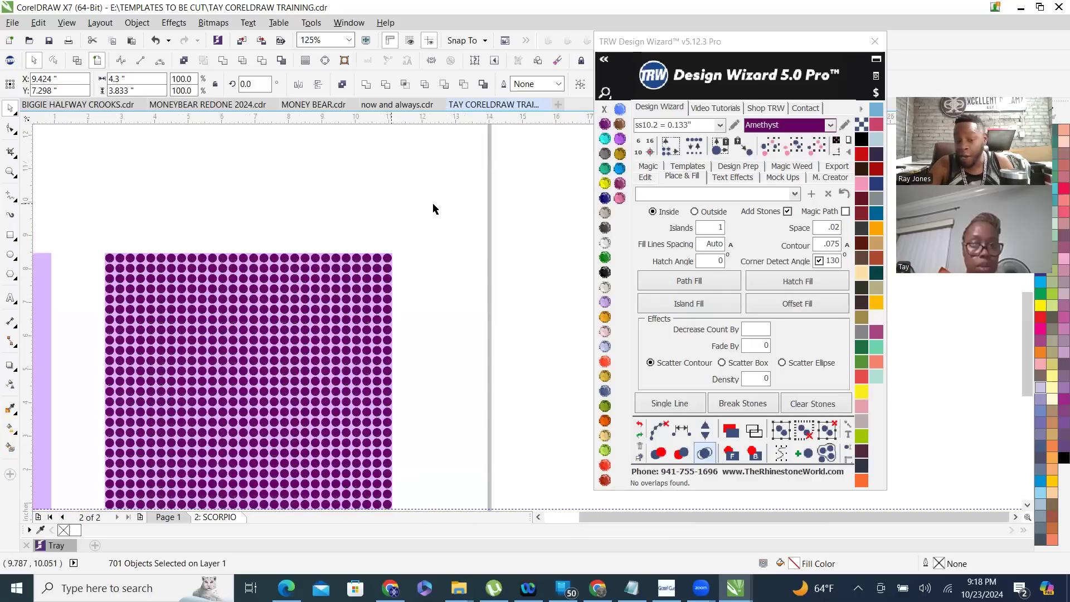
scroll(434, 210, down, 1)
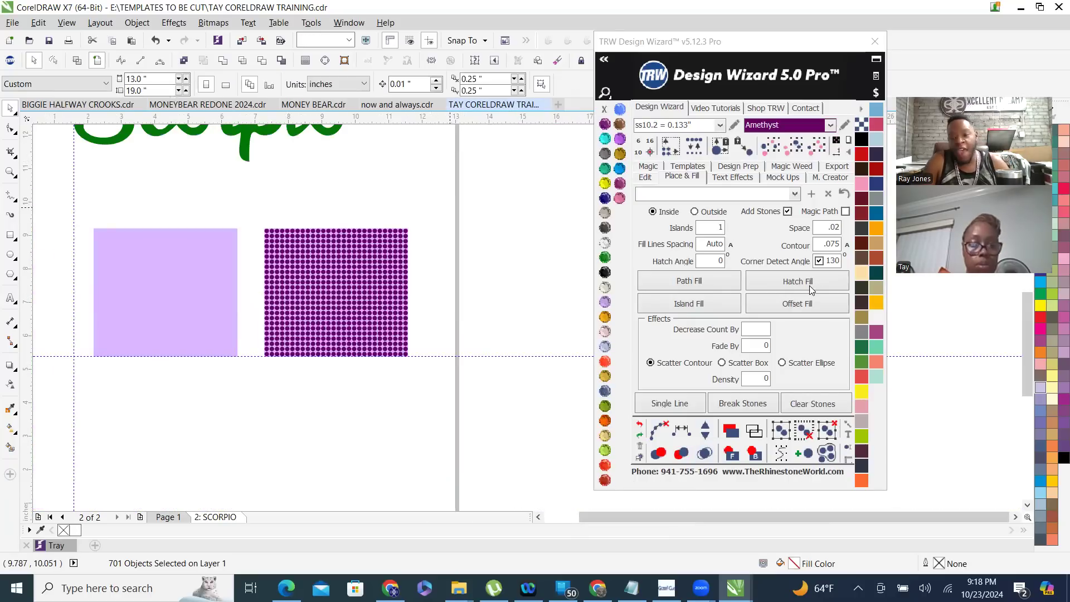
click(810, 285)
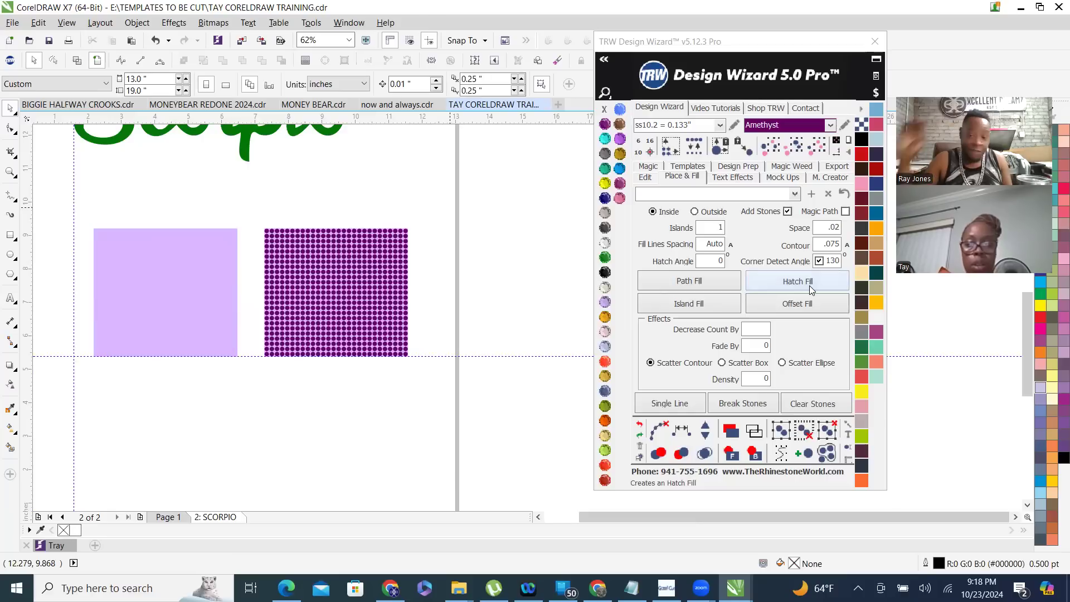
- Island Fill the left rectangle with one island of ss10 Amethyst stones placed inside its edge
click(186, 303)
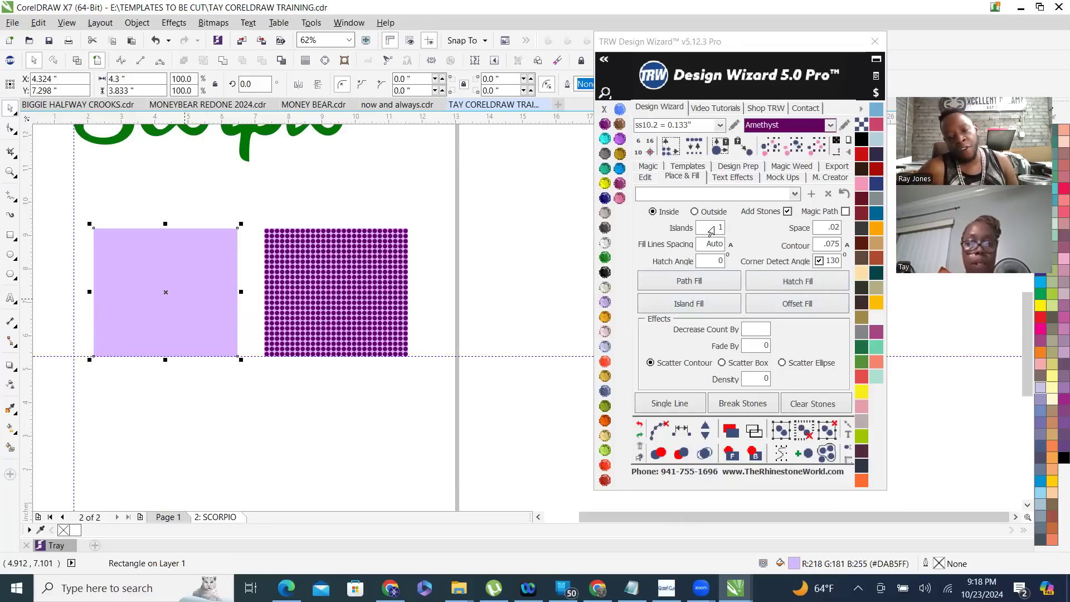
click(699, 304)
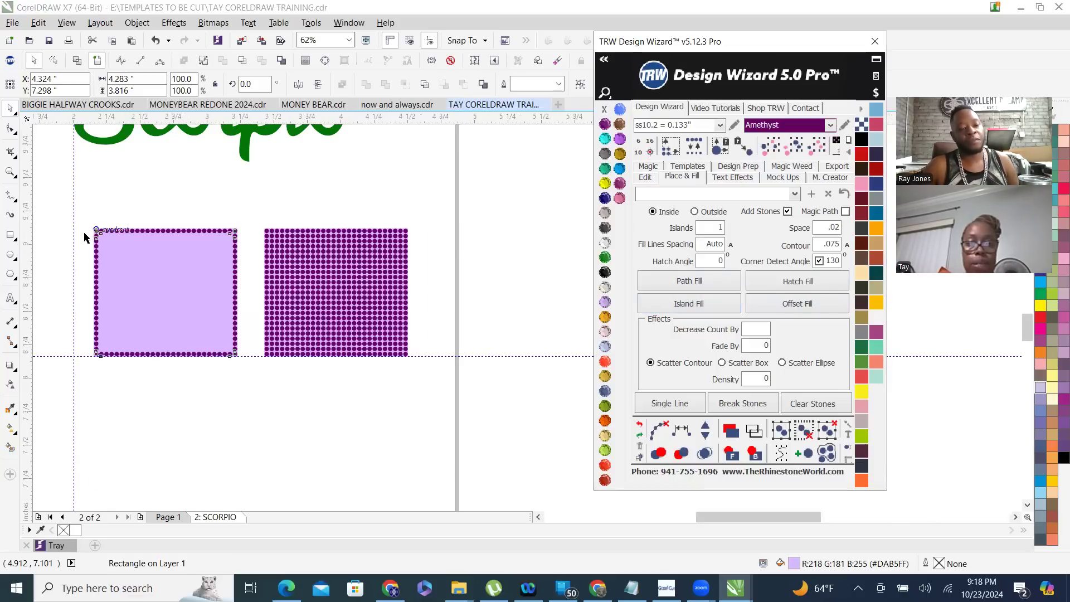
scroll(96, 234, up, 4)
scroll(110, 245, up, 2)
scroll(240, 191, up, 2)
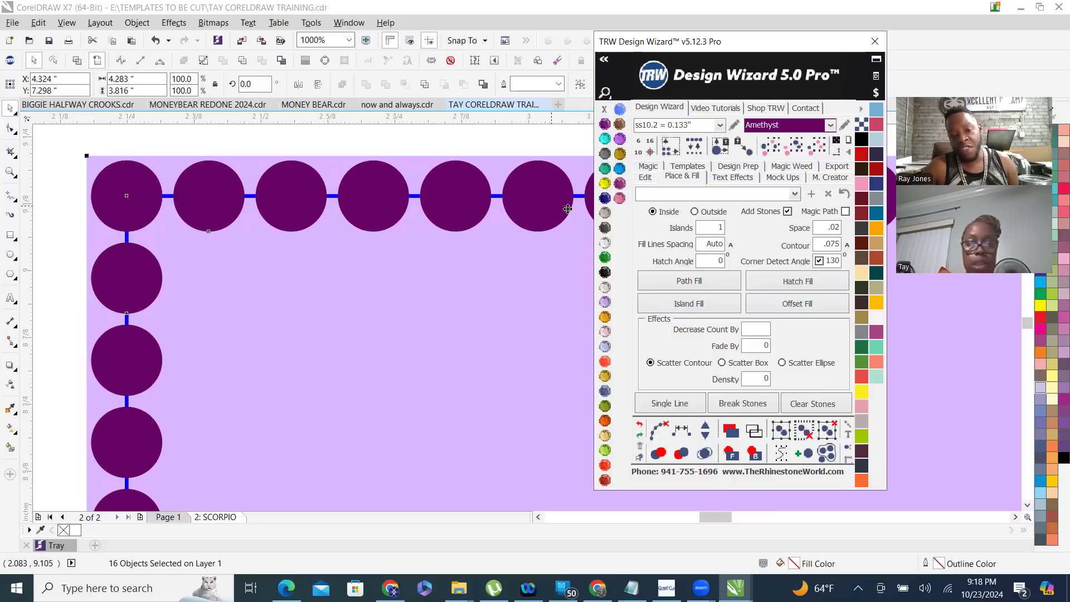
- Clear the path from the left rectangle's stone border, merge overlapping stones, and deselect the border
click(660, 433)
scroll(346, 265, down, 2)
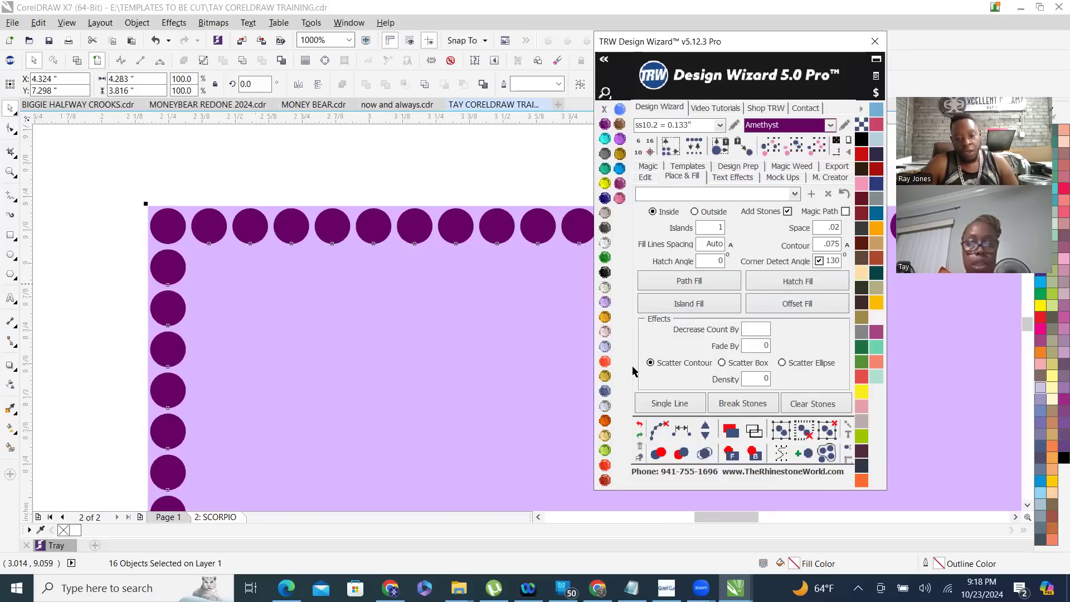
click(705, 452)
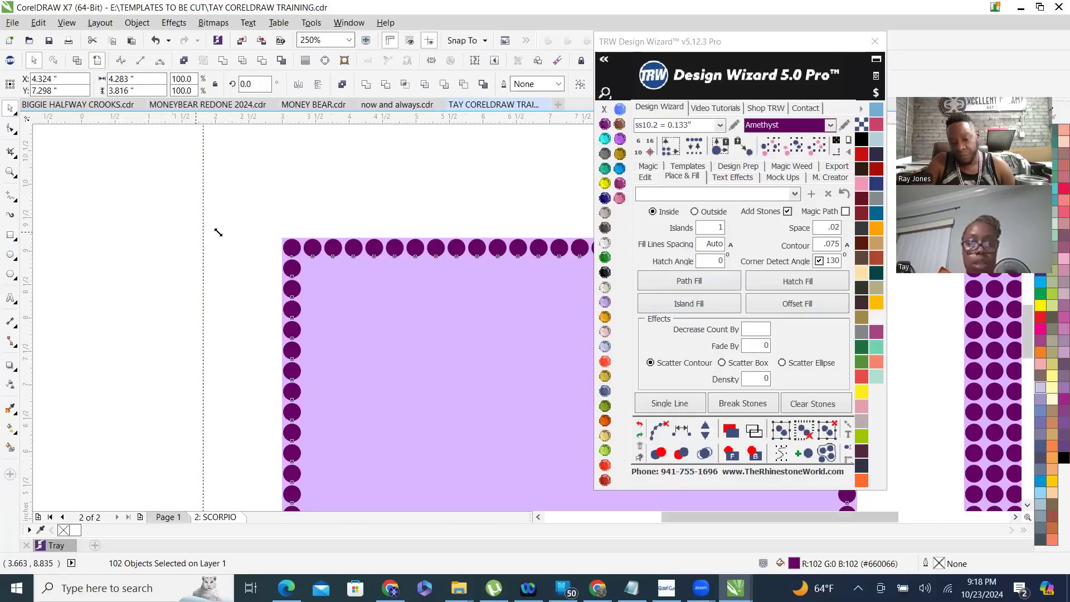
scroll(215, 232, down, 2)
click(302, 217)
scroll(301, 218, down, 2)
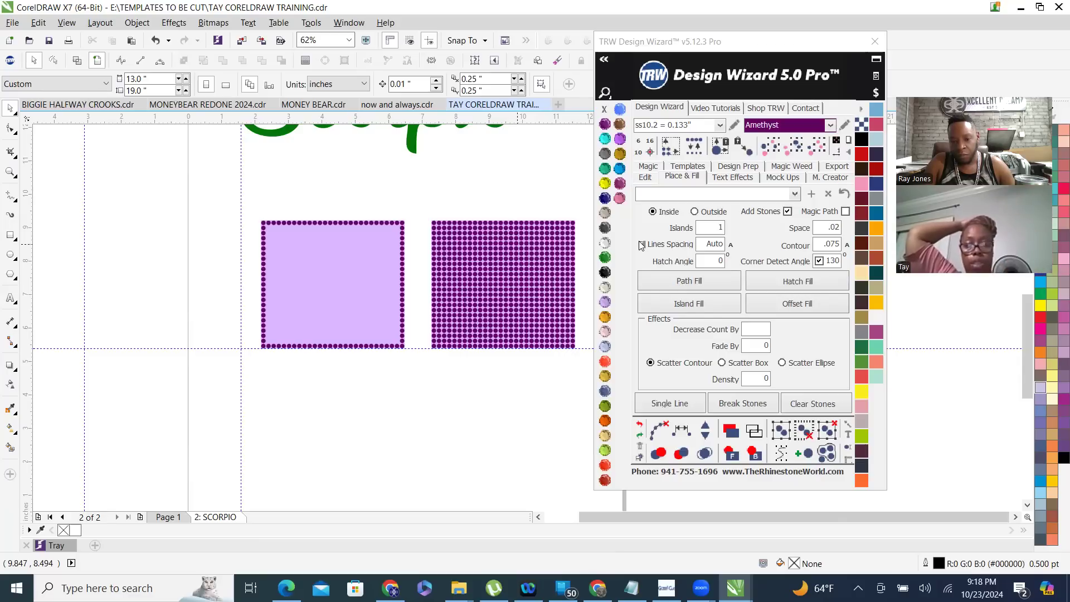
- Place a copy of the plain left rectangle below the two filled ones and Hatch Fill it with Amethyst stones
drag(323, 296, 423, 409)
key(Escape)
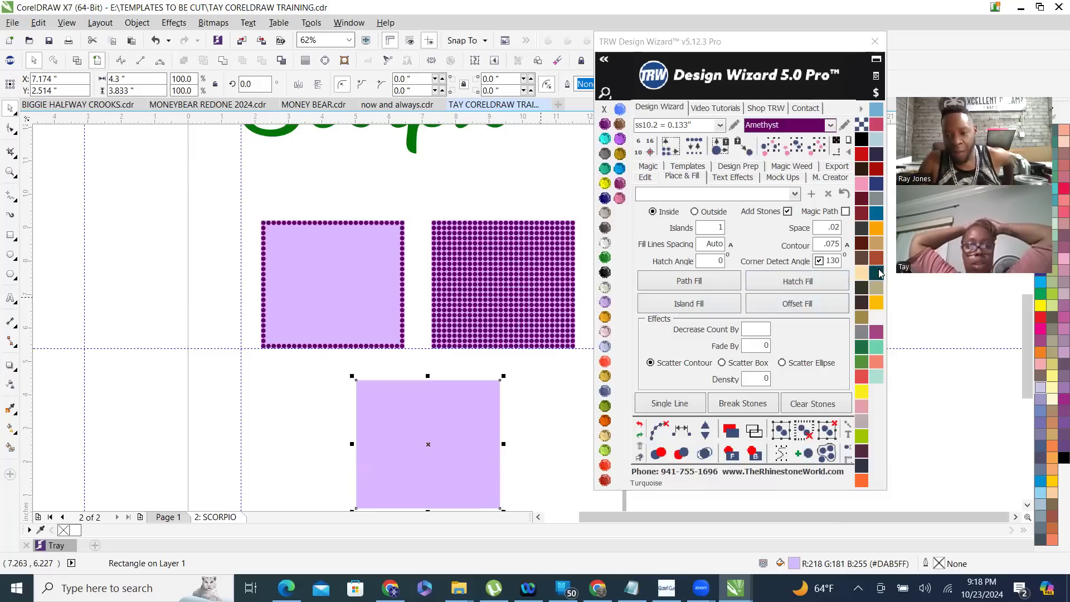
click(805, 281)
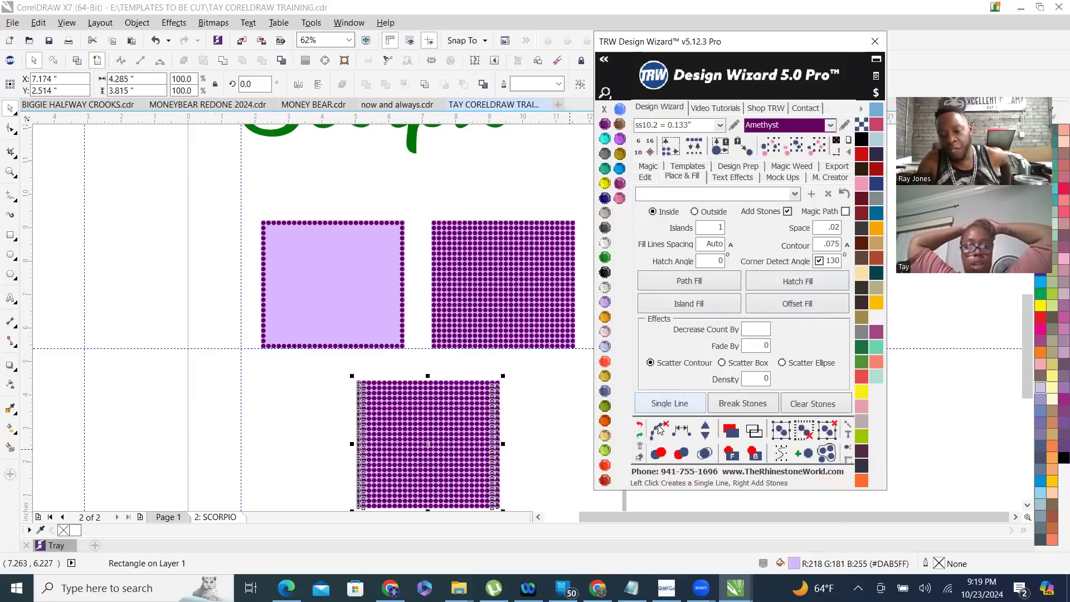
- Run the overlapping-stone merge on the hatch-filled rectangle below the other two, deselect its stones, and inspect the right rectangle's fill
click(705, 454)
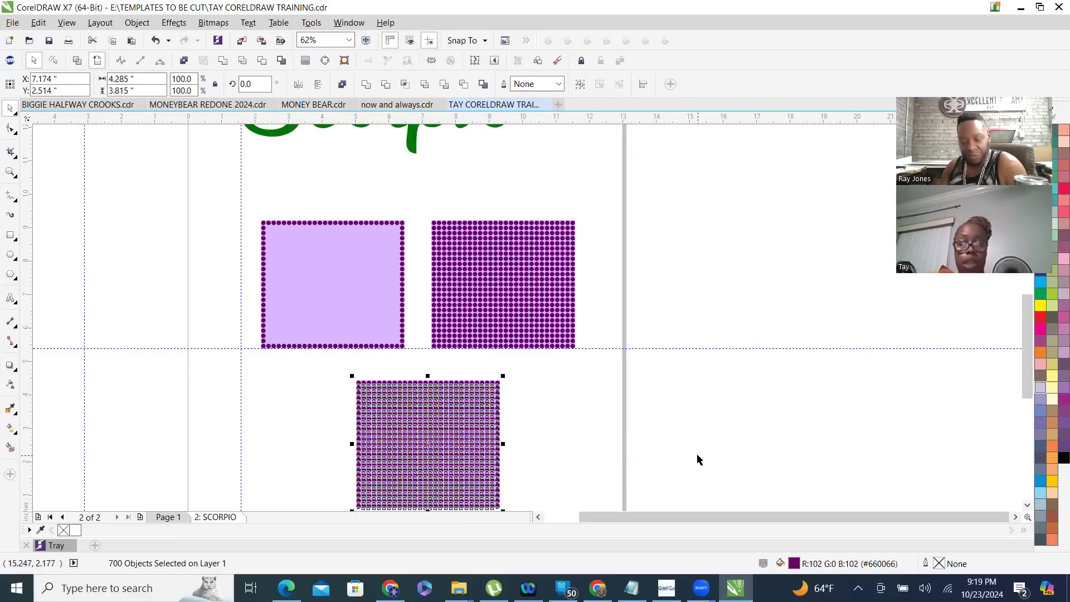
click(120, 191)
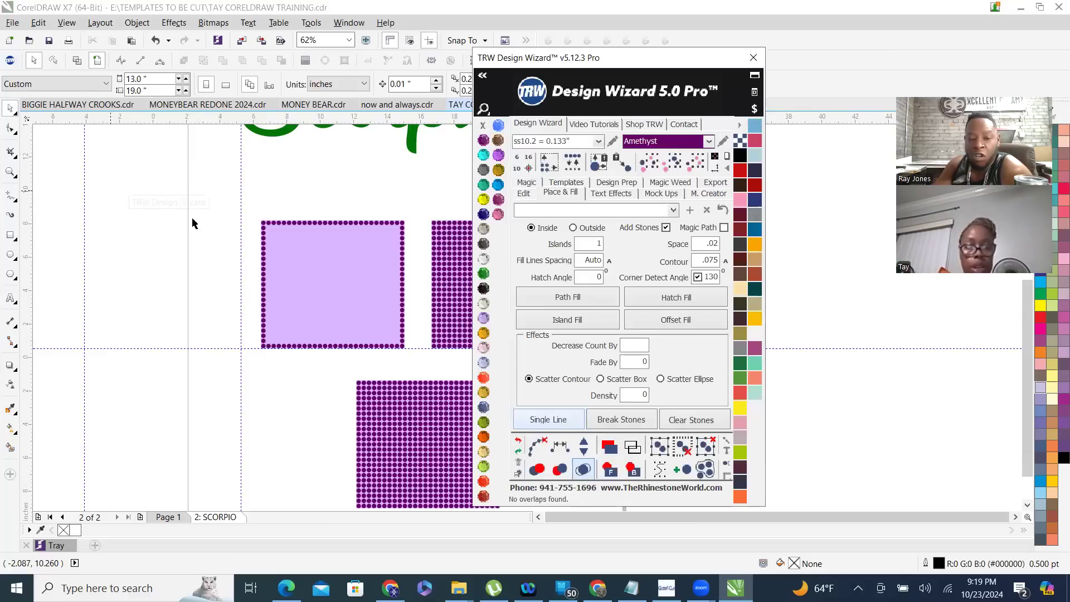
scroll(193, 223, down, 1)
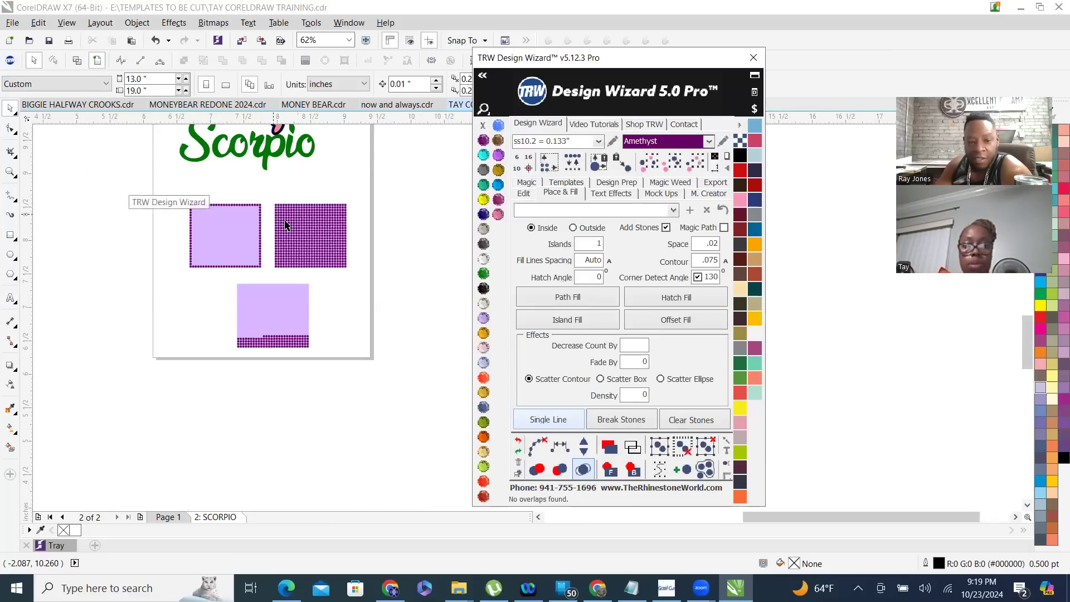
scroll(285, 224, up, 3)
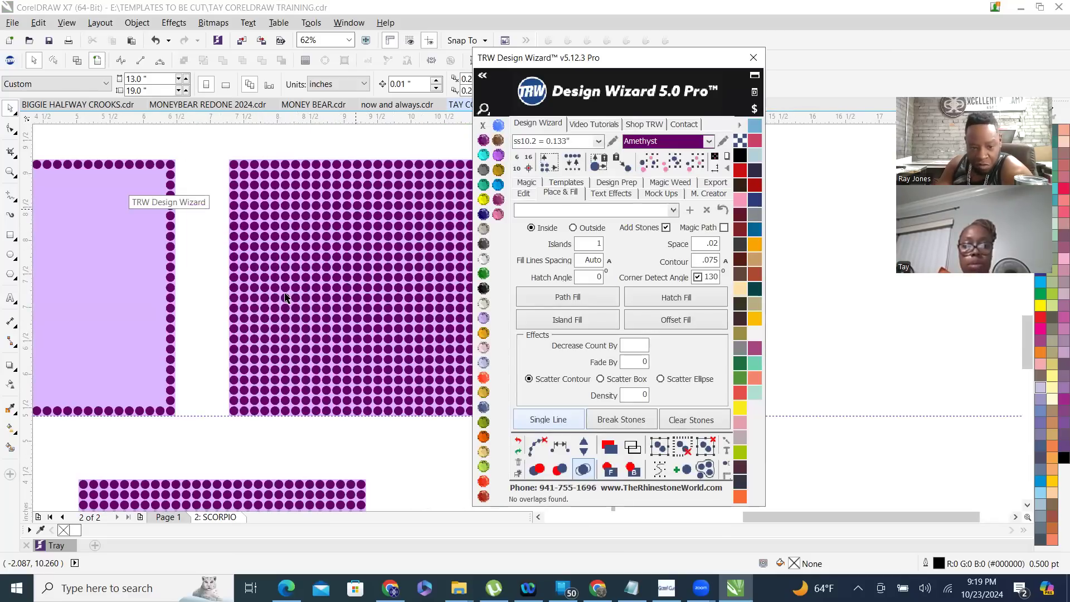
scroll(338, 350, up, 1)
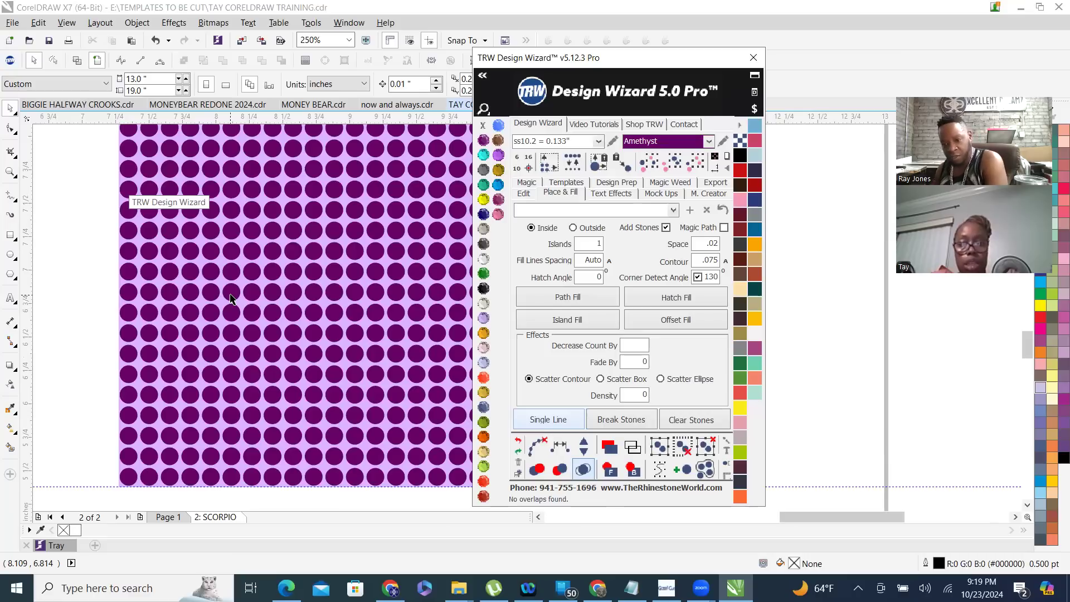
scroll(285, 196, down, 3)
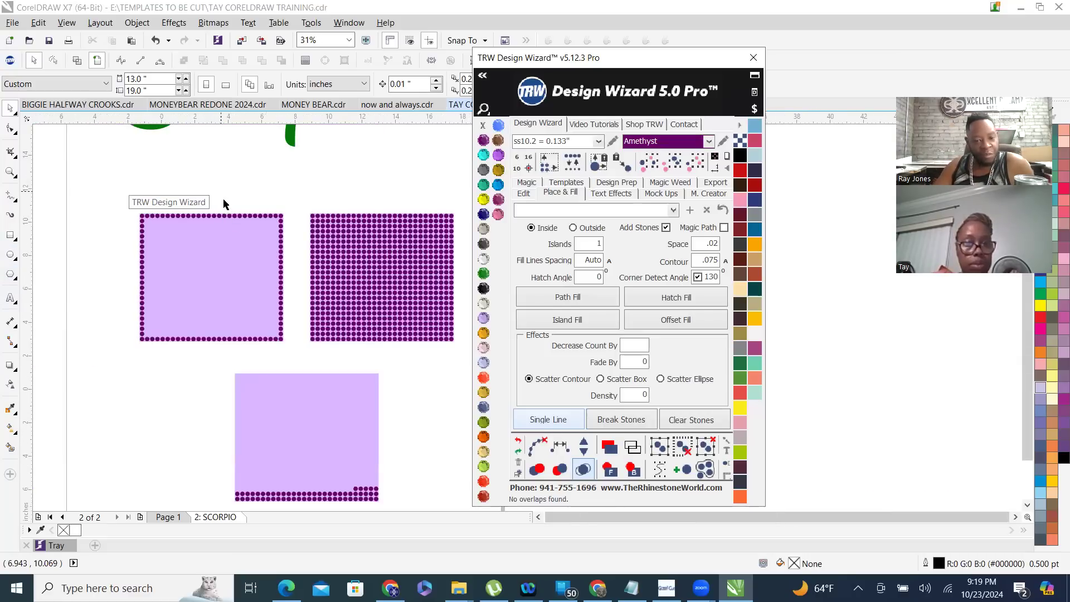
- Place a copy of the left rectangle below the page and Island Fill it with 2 islands of Amethyst stones inside its edge
scroll(270, 349, down, 2)
drag(232, 262, 232, 418)
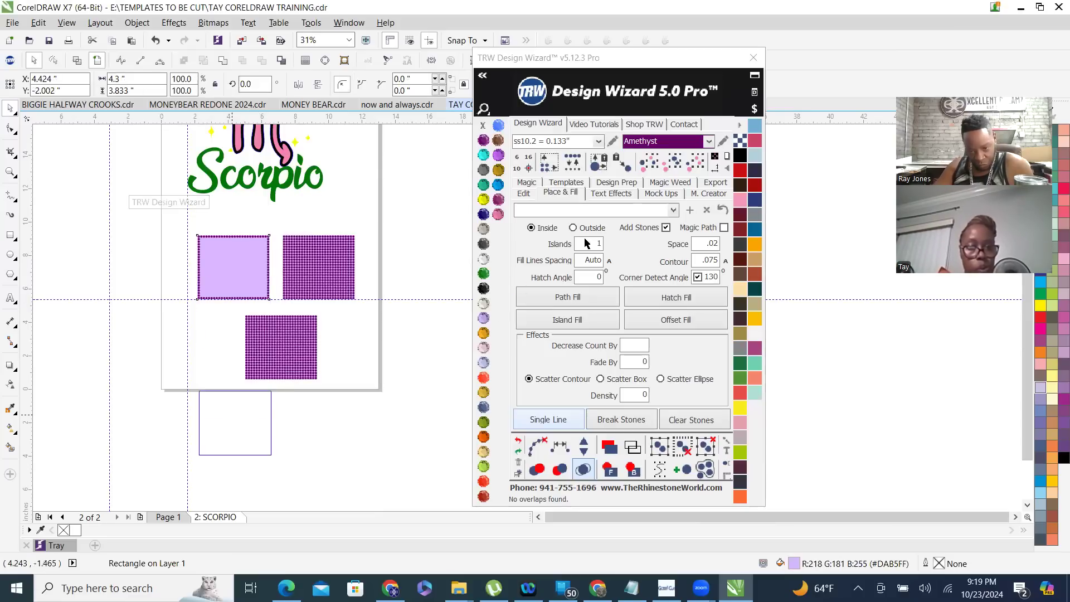
double_click(585, 245)
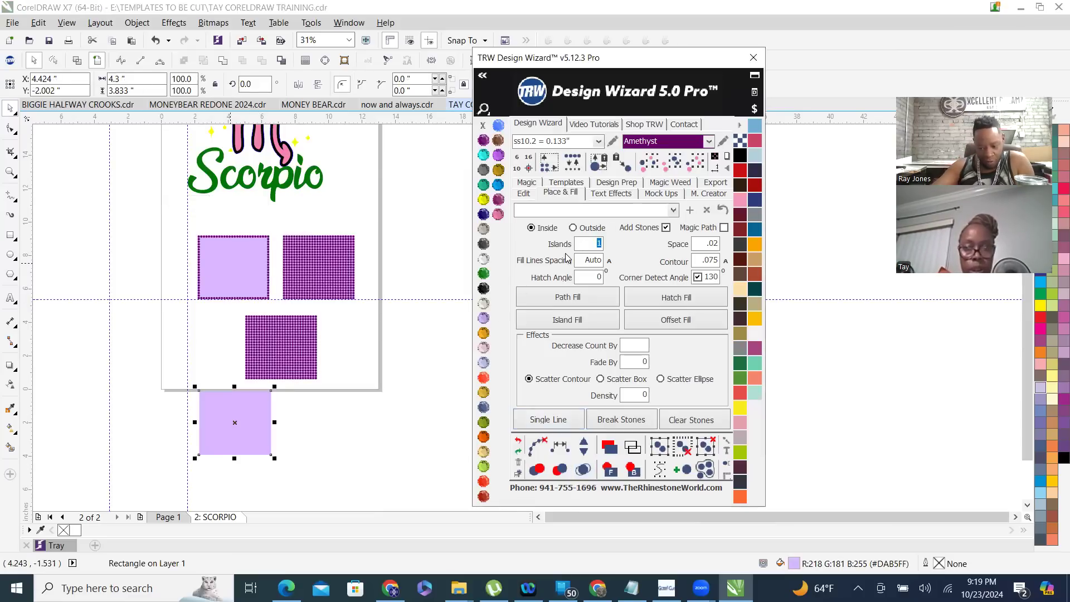
text(2)
click(577, 320)
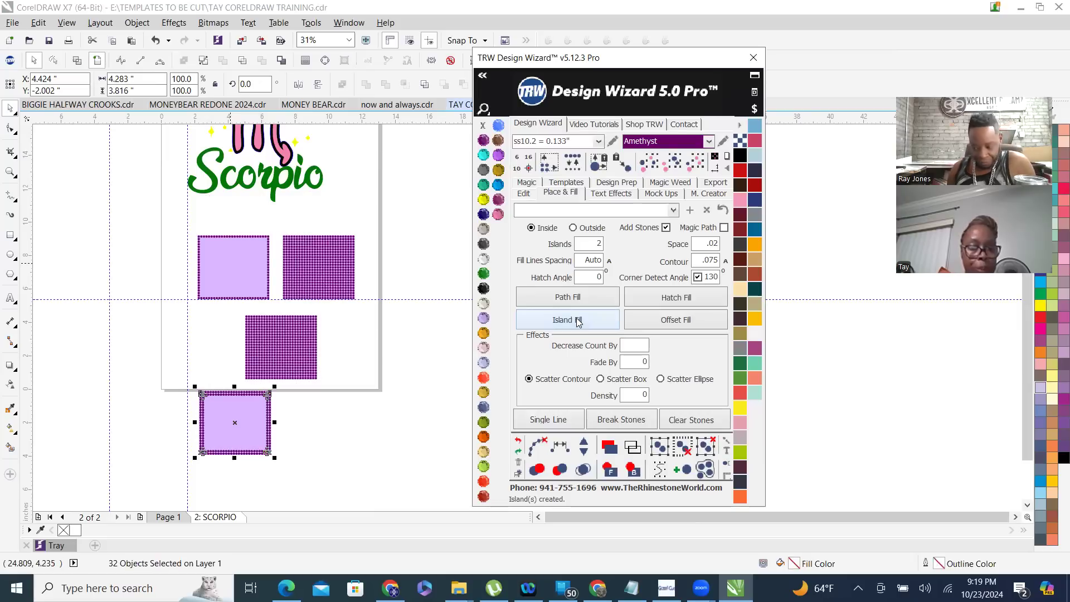
- Clear the paths of the two-island stone fill on the rectangle below the page and merge its overlapping stones
scroll(217, 413, up, 3)
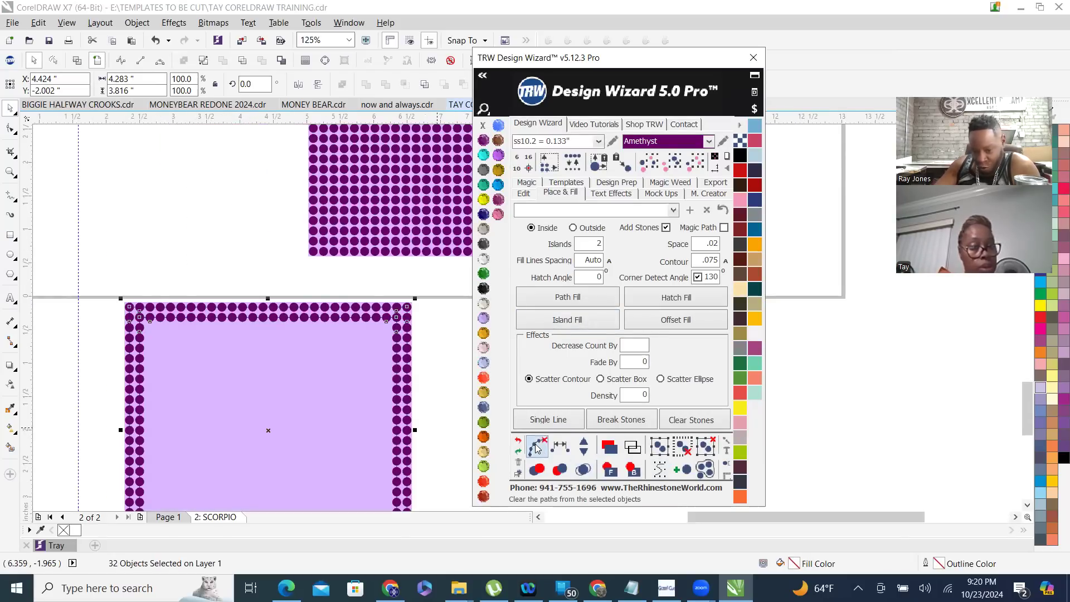
click(585, 470)
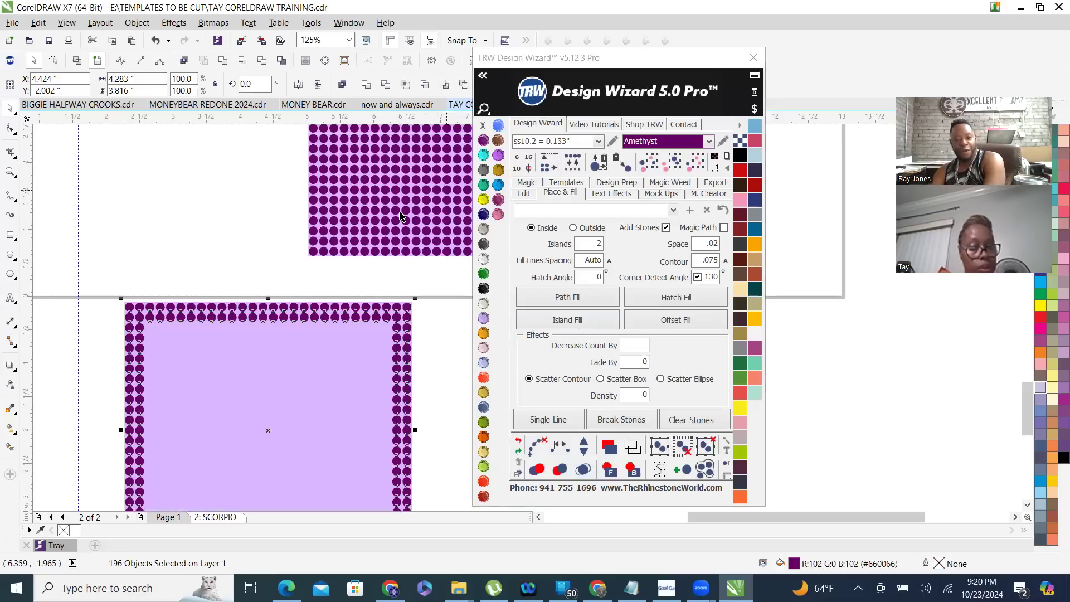
key(F3)
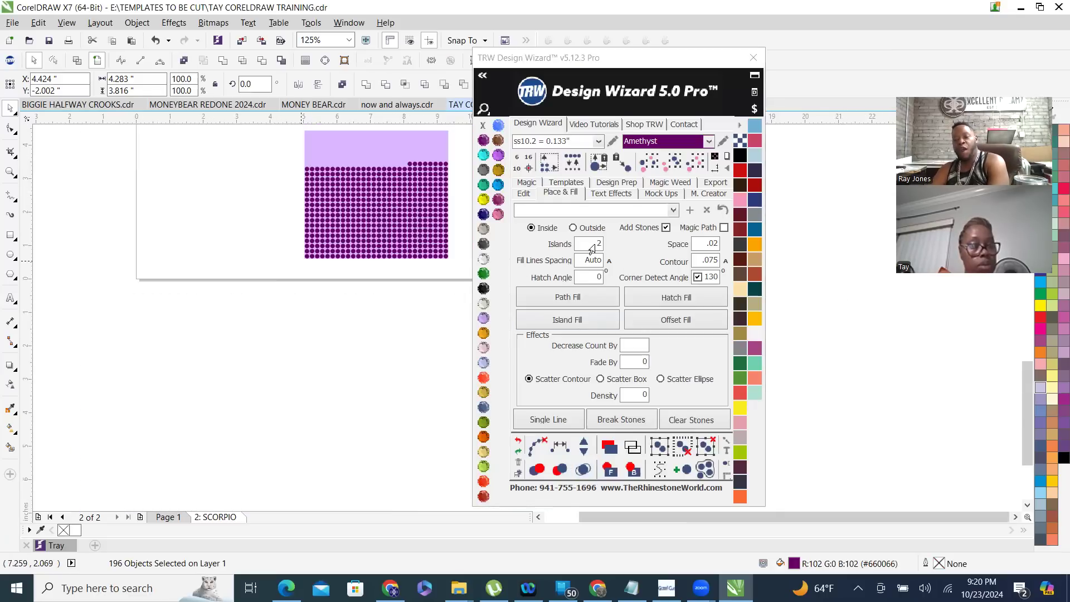
- Set Islands to 0 and delete the two rings of stones from the rectangle below the page
double_click(588, 245)
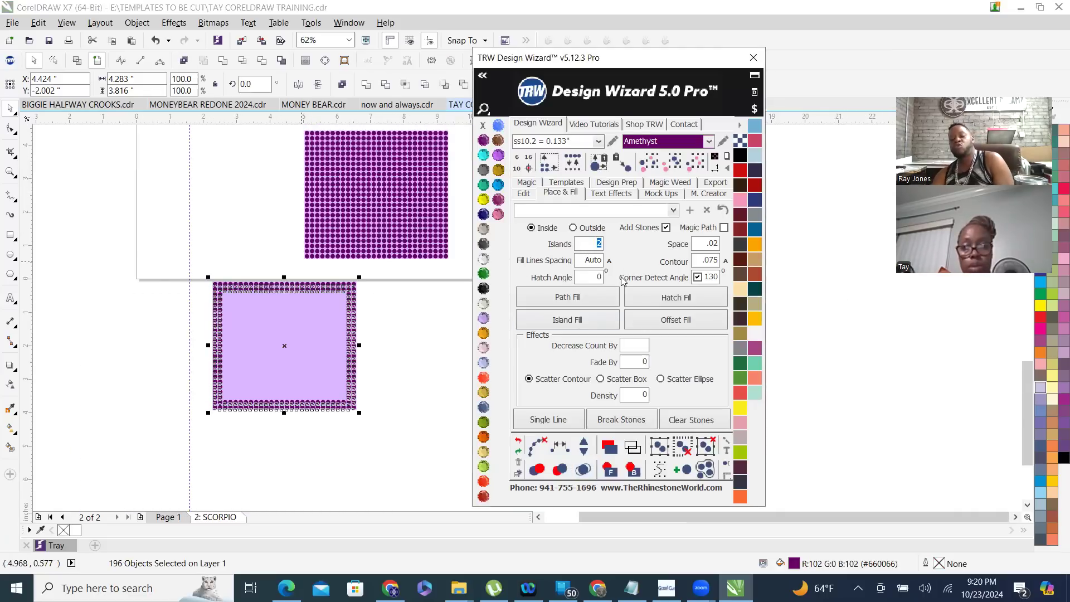
click(370, 453)
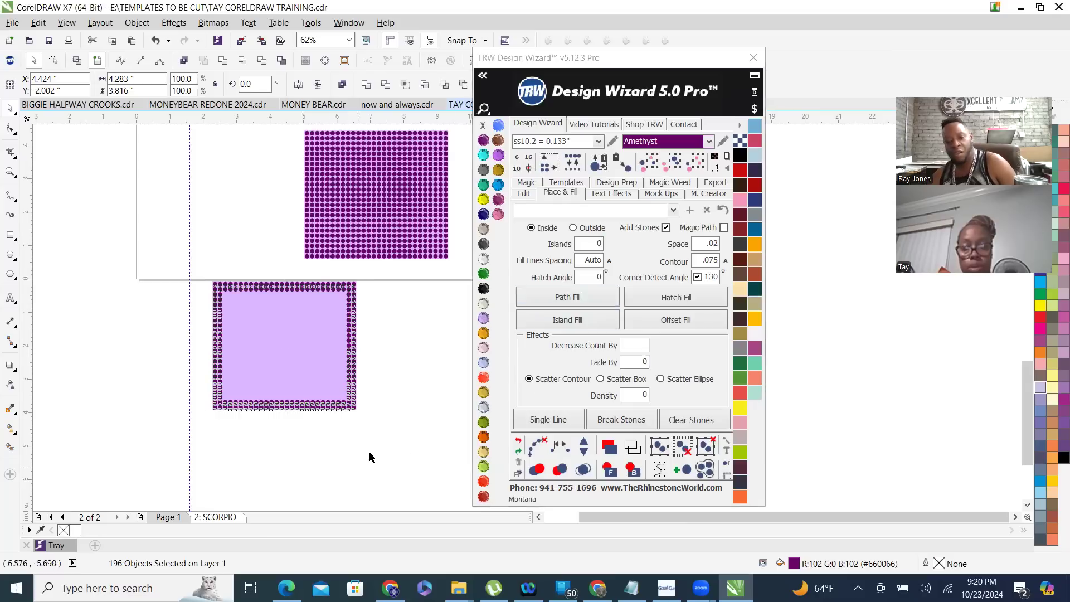
drag(400, 458, 260, 273)
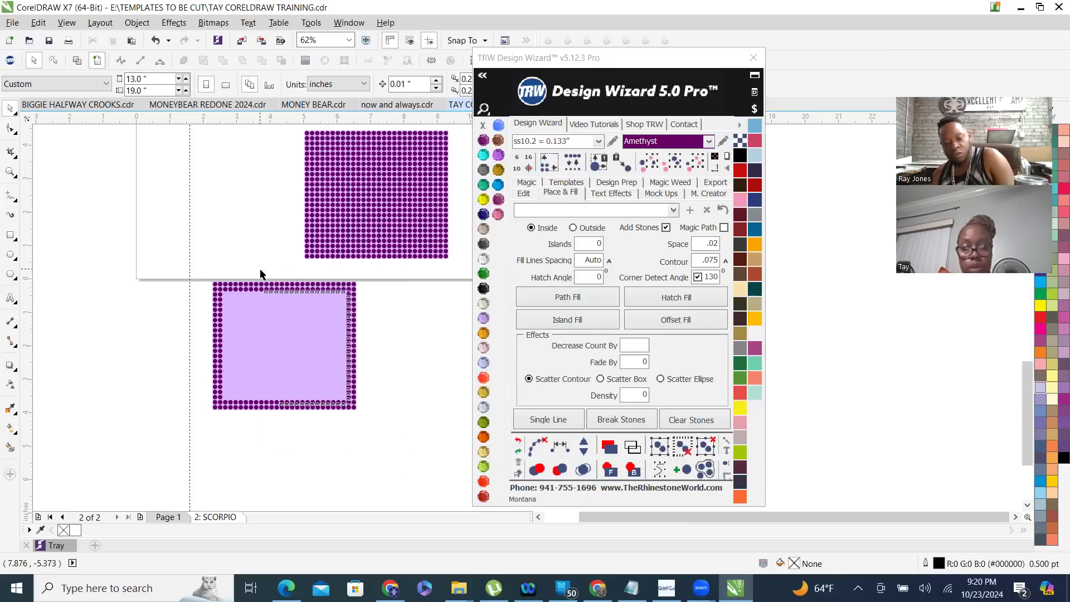
drag(137, 260, 281, 448)
key(Delete)
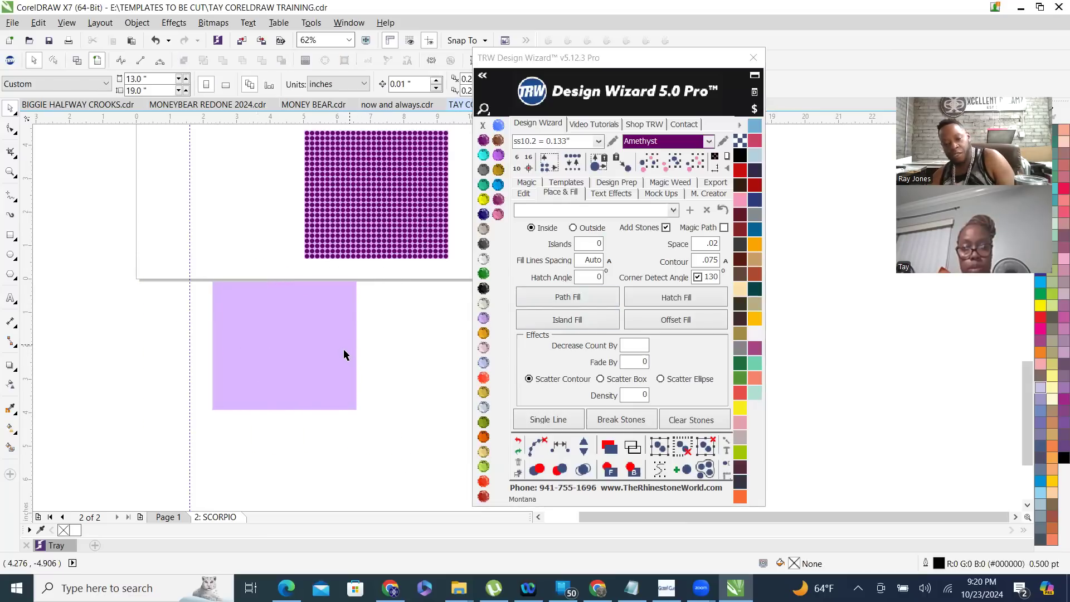
- Island Fill the rectangle below the page, with paths cleared and overlaps merged, and move it beside the lower stone-filled rectangle on the page
click(561, 298)
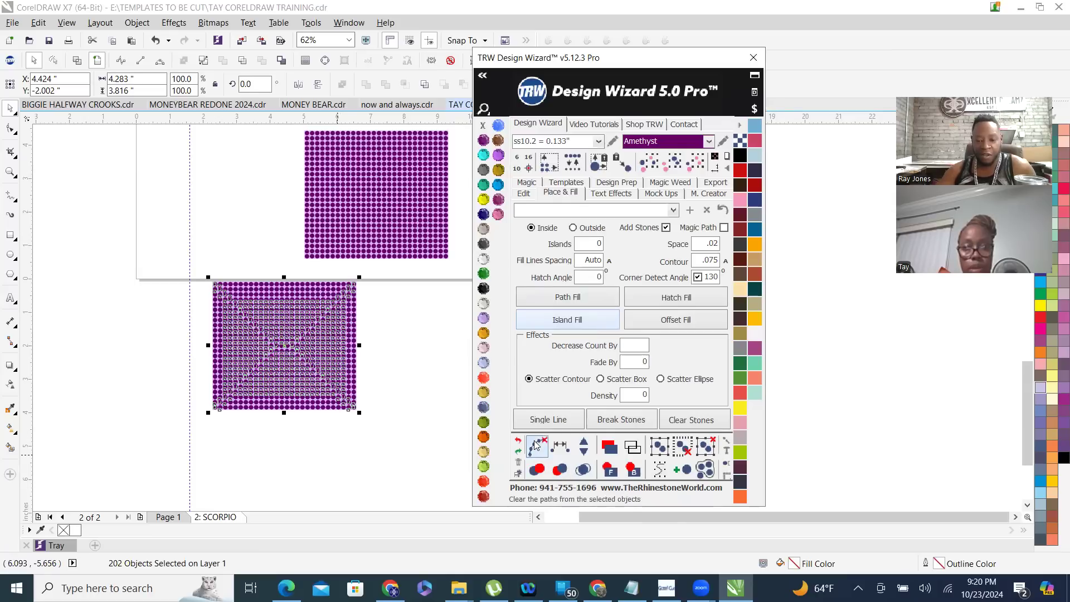
click(584, 472)
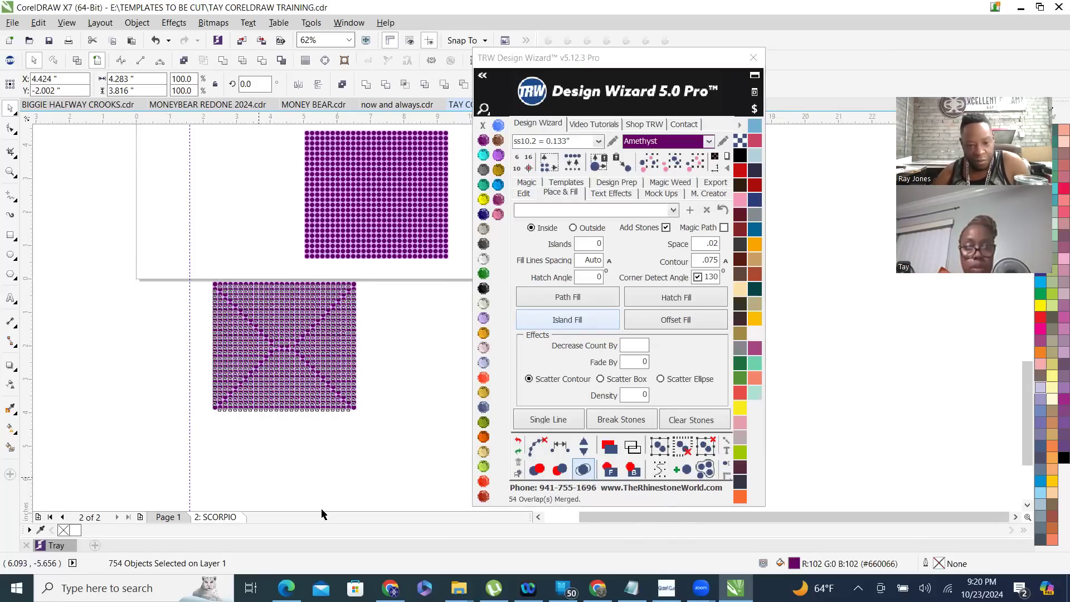
click(413, 418)
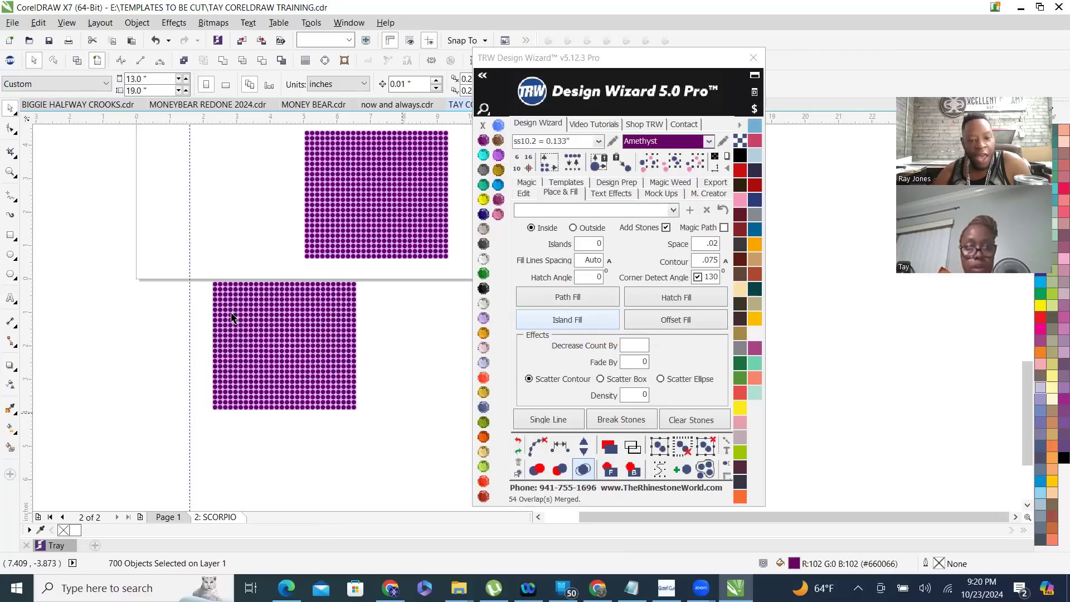
drag(199, 265, 374, 462)
drag(303, 375, 248, 223)
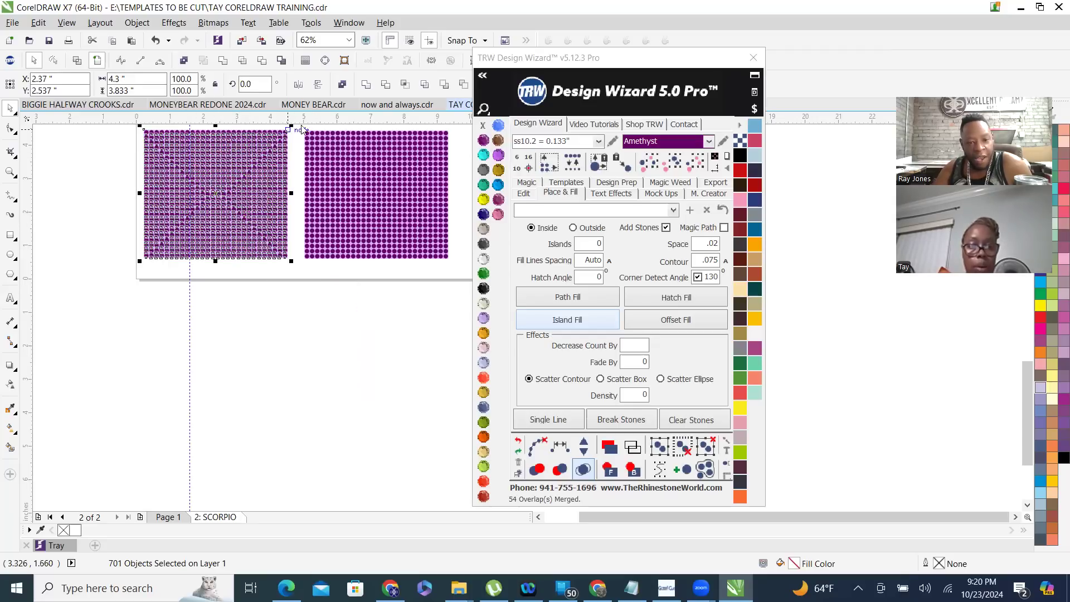
- Select the two lower stone-filled rectangles one after the other and compare their stone patterns up close
drag(456, 263, 300, 168)
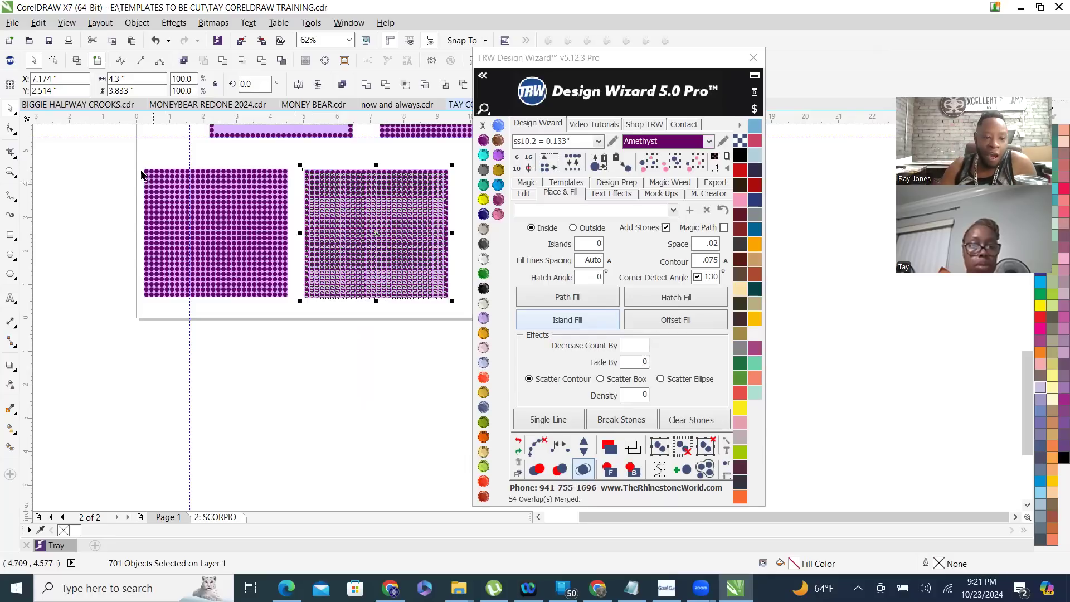
drag(114, 162, 292, 310)
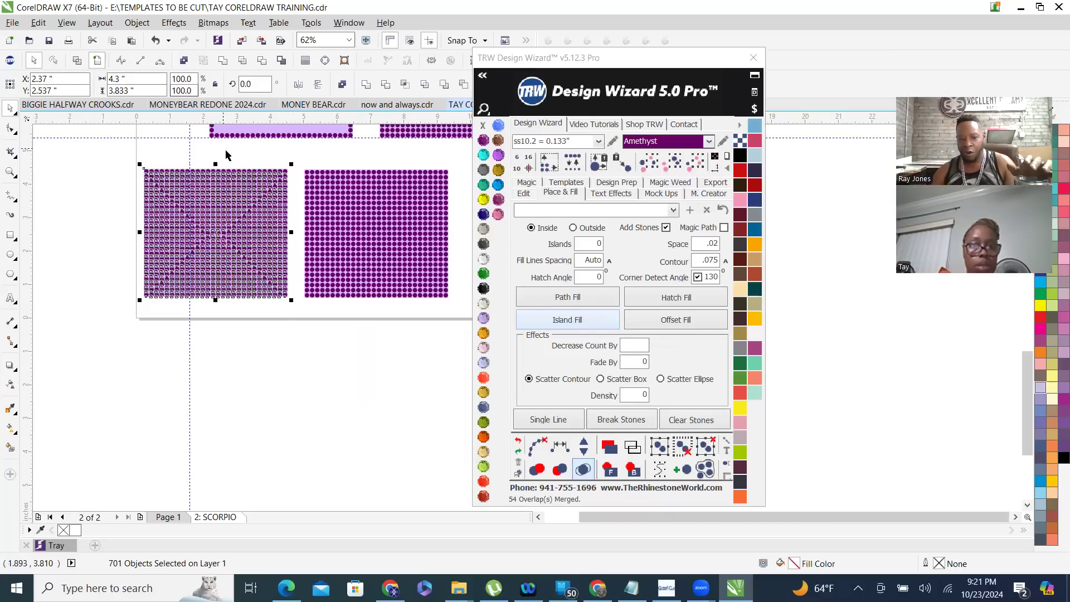
scroll(257, 239, up, 4)
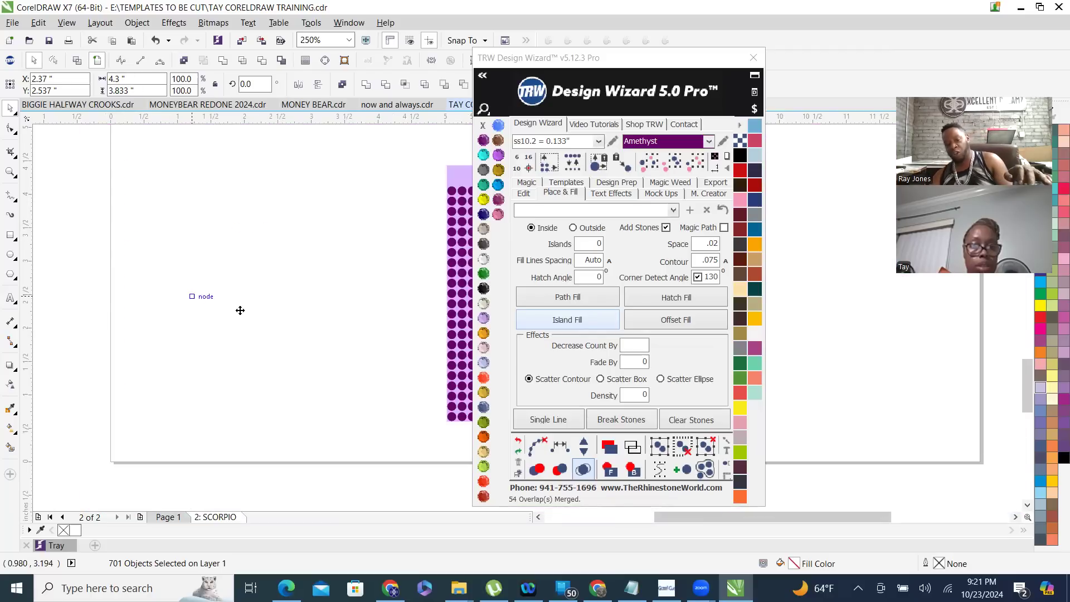
scroll(240, 311, down, 2)
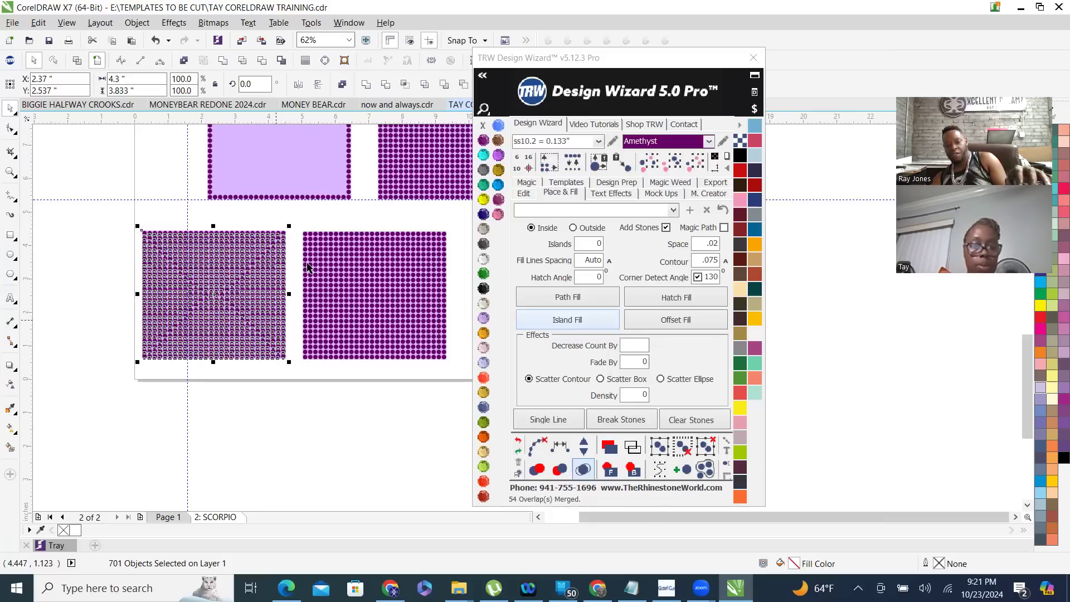
scroll(376, 363, down, 1)
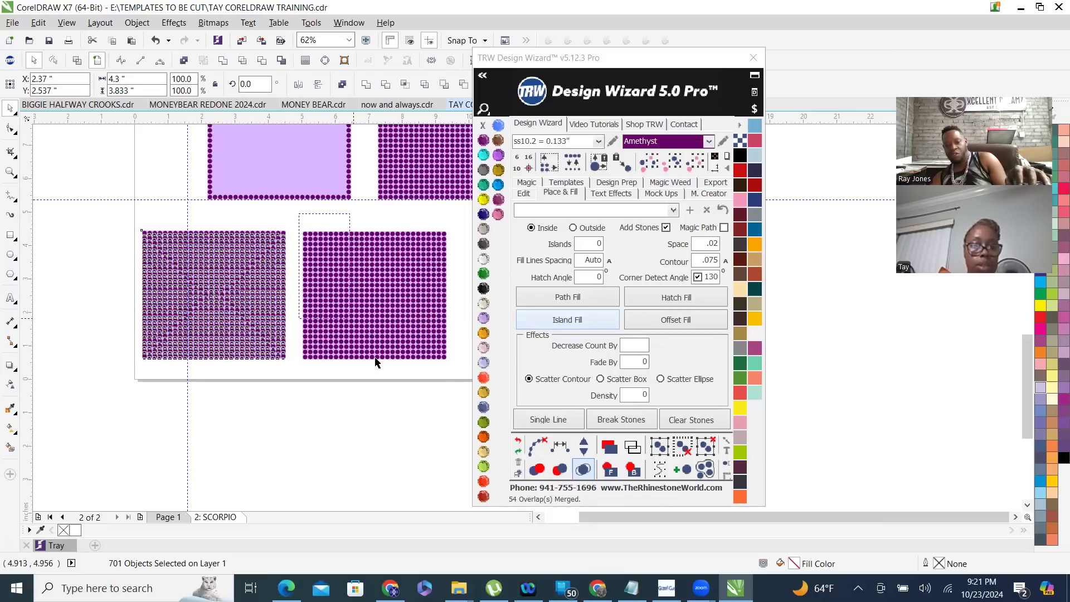
click(484, 397)
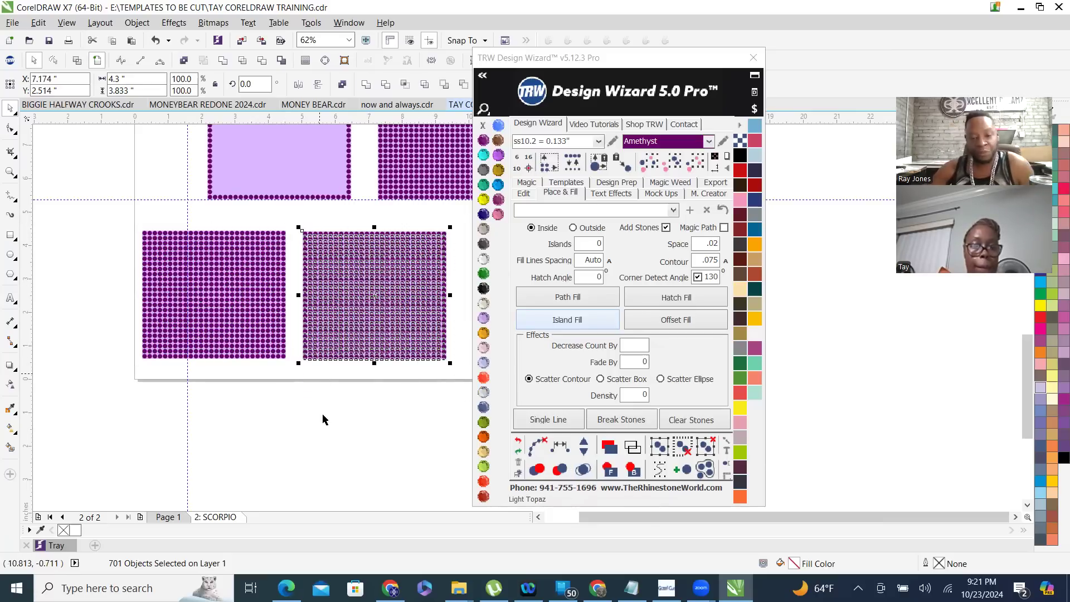
scroll(181, 399, down, 1)
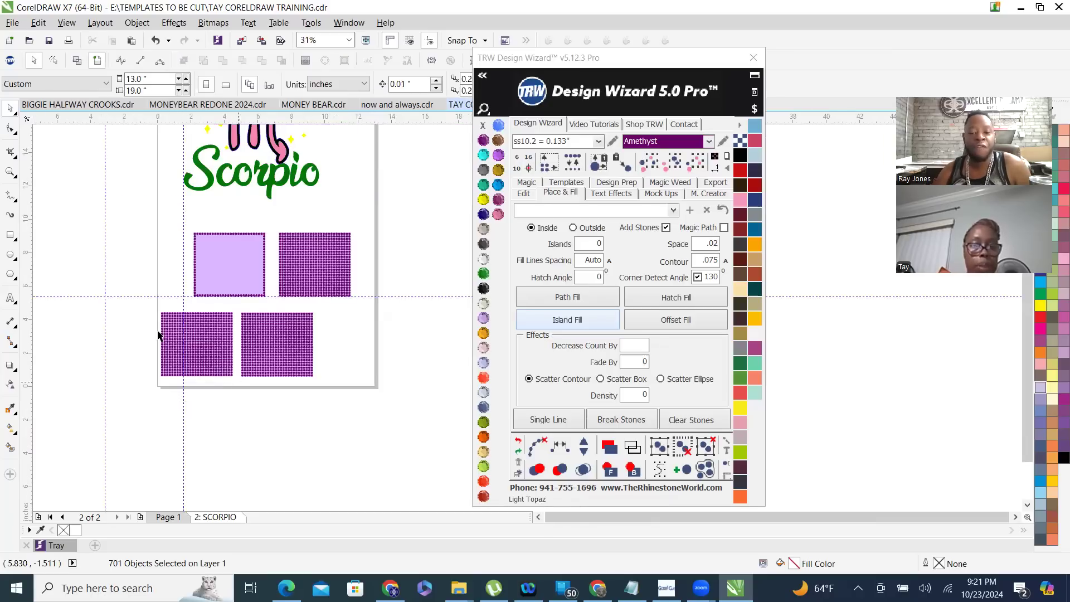
- Delete the three stone-filled rectangles and the ring of stones on the remaining lavender rectangle
drag(227, 212, 413, 422)
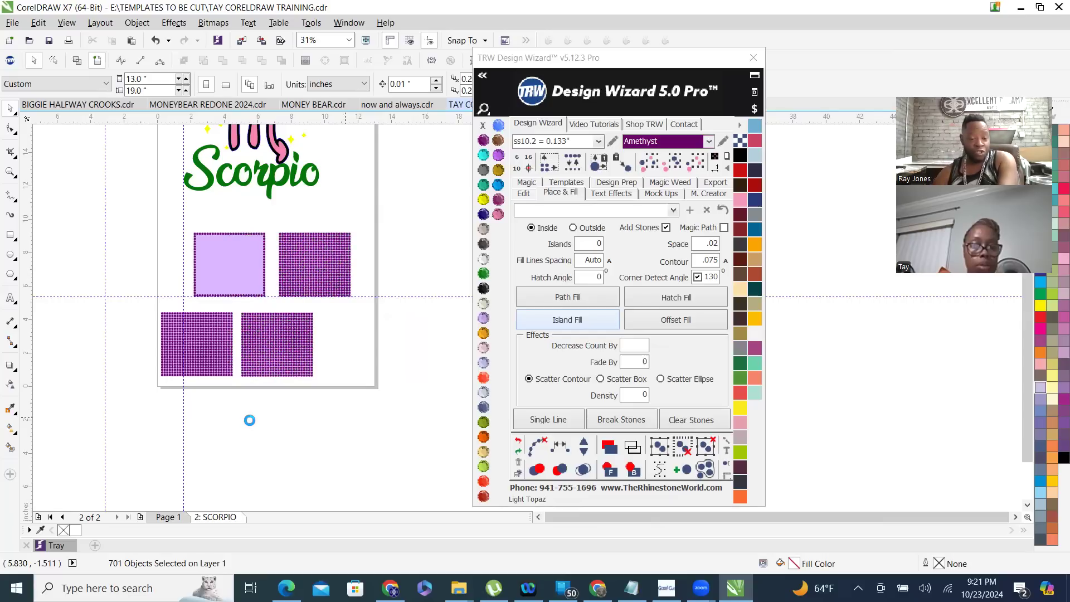
key(Delete)
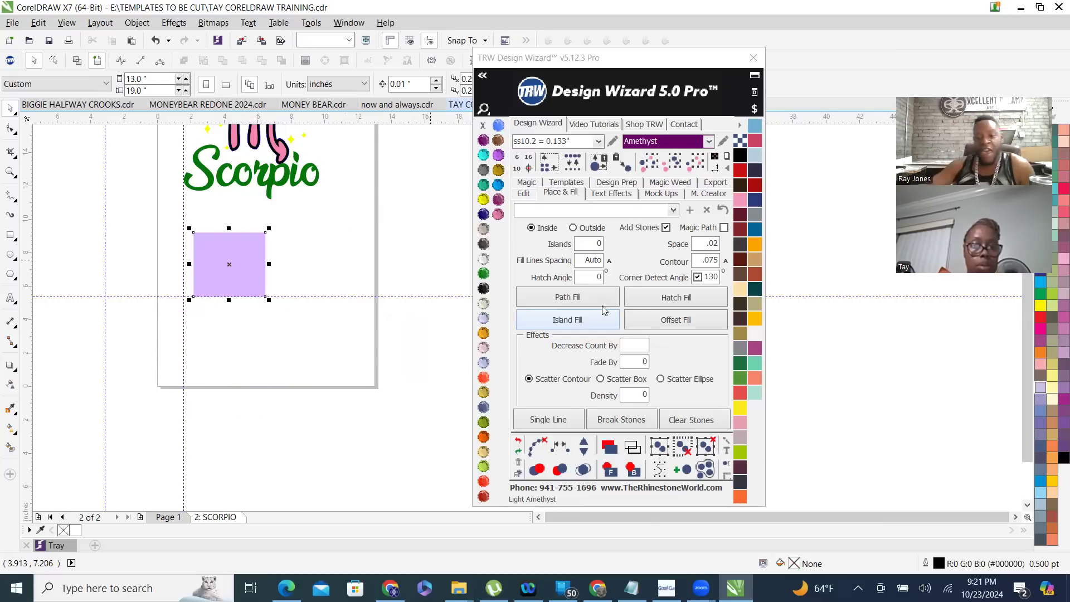
- Place a copy of the lavender rectangle below and to the right of the original on the page
click(244, 258)
drag(244, 258, 342, 320)
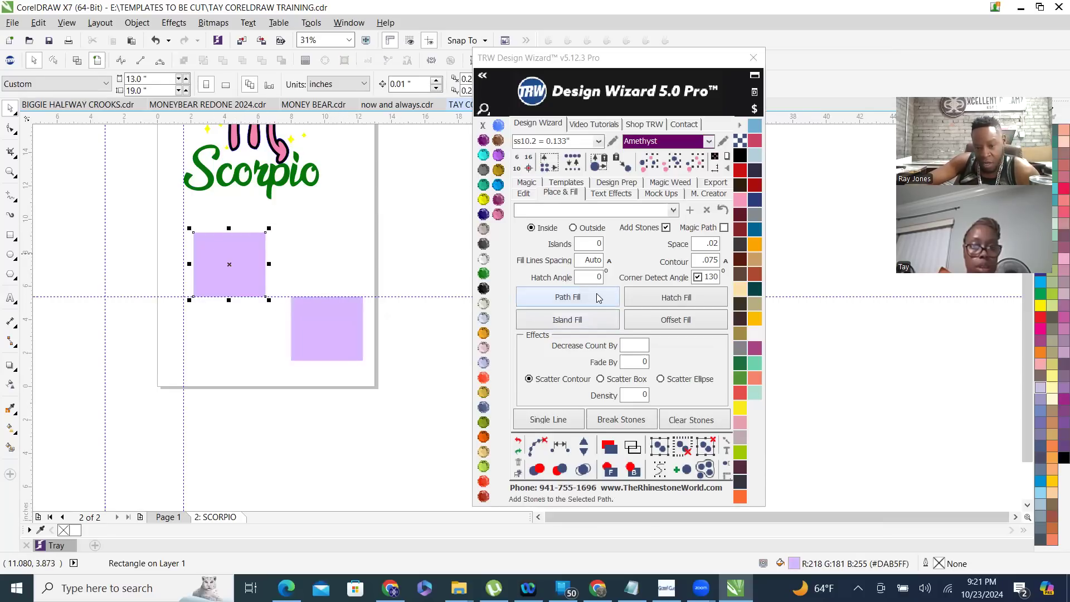
- Path Fill the original rectangle with Amethyst ss10.2 stones, clear its paths and merge the overlapping stones
click(580, 317)
click(538, 446)
click(583, 469)
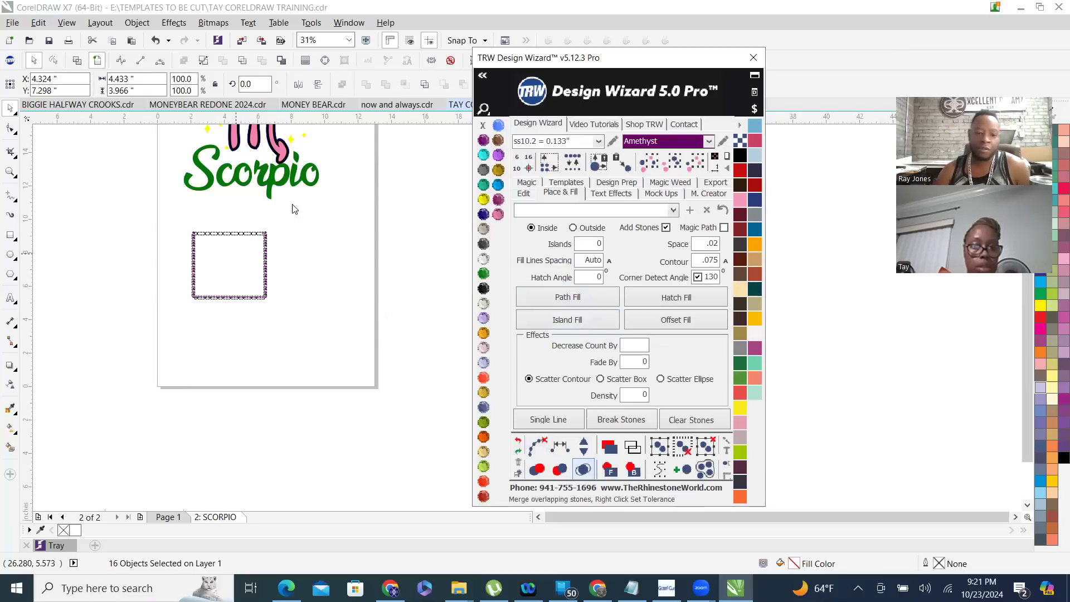
click(359, 243)
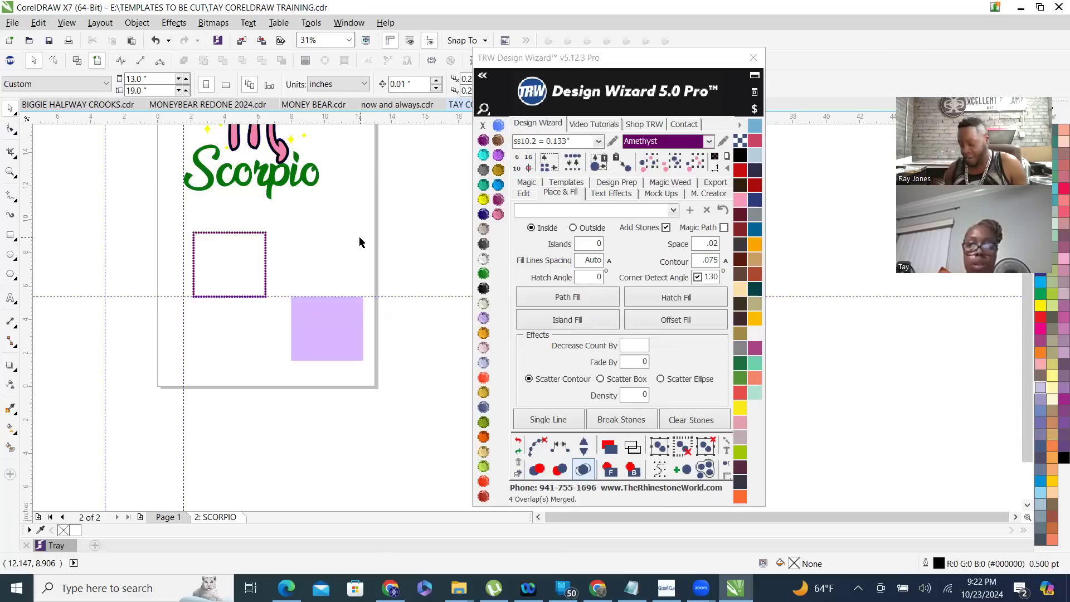
- Try an Island Fill with Islands at 0 on the copied lavender rectangle
click(332, 349)
click(582, 322)
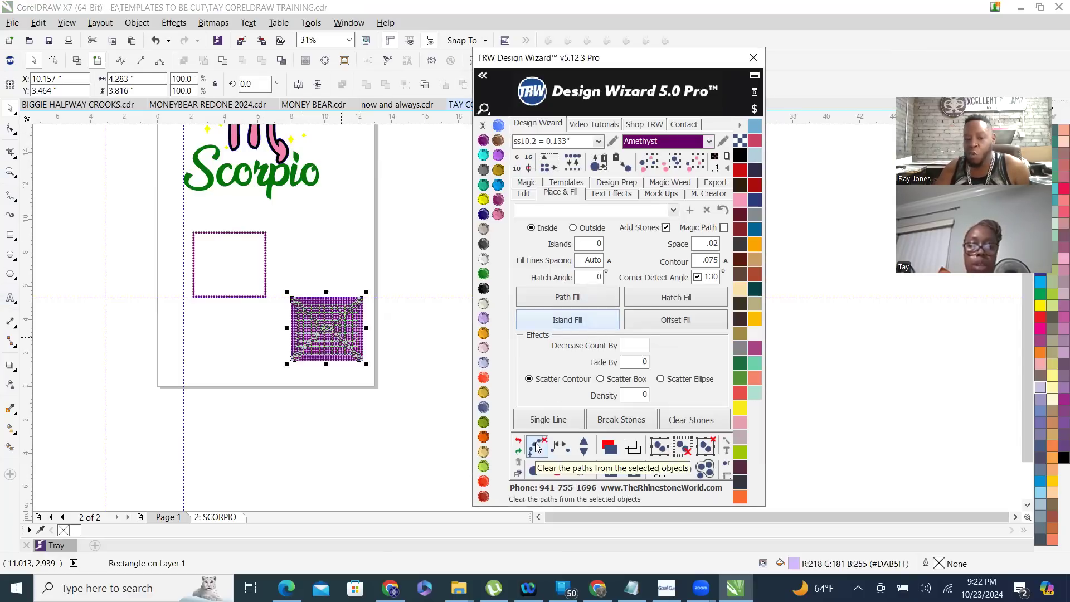
click(518, 440)
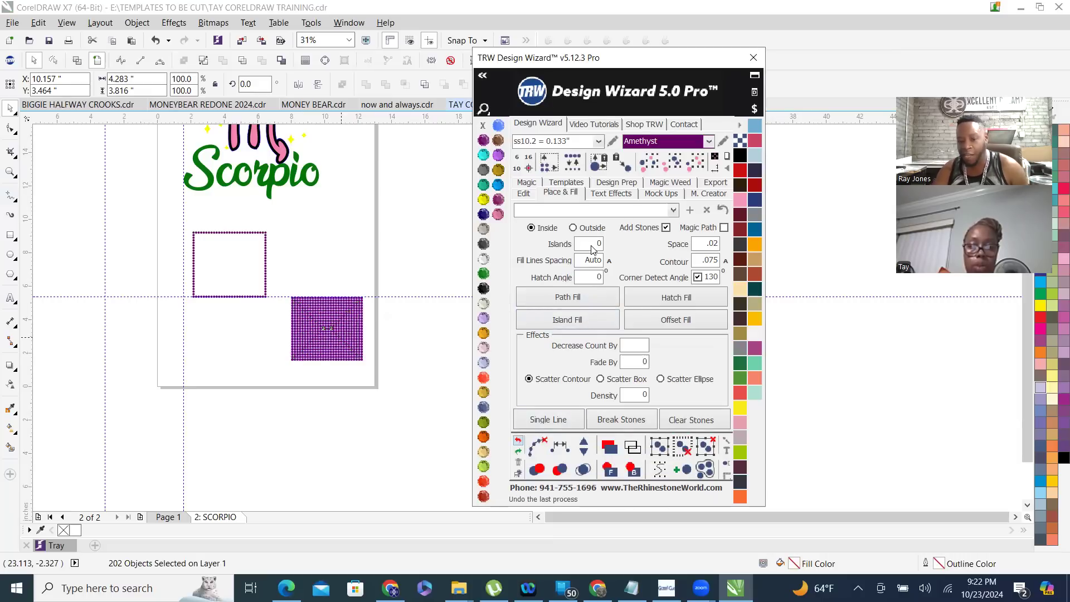
- Set Islands to 1 and Island Fill the copied rectangle, clearing its paths and merging the overlapping stones
text(1)
click(581, 326)
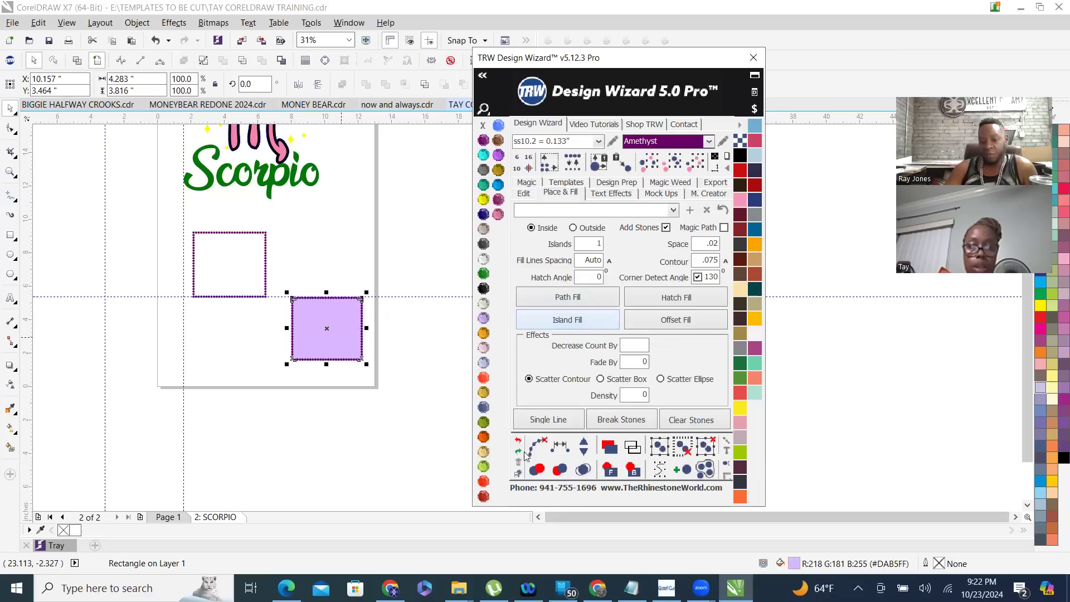
click(585, 470)
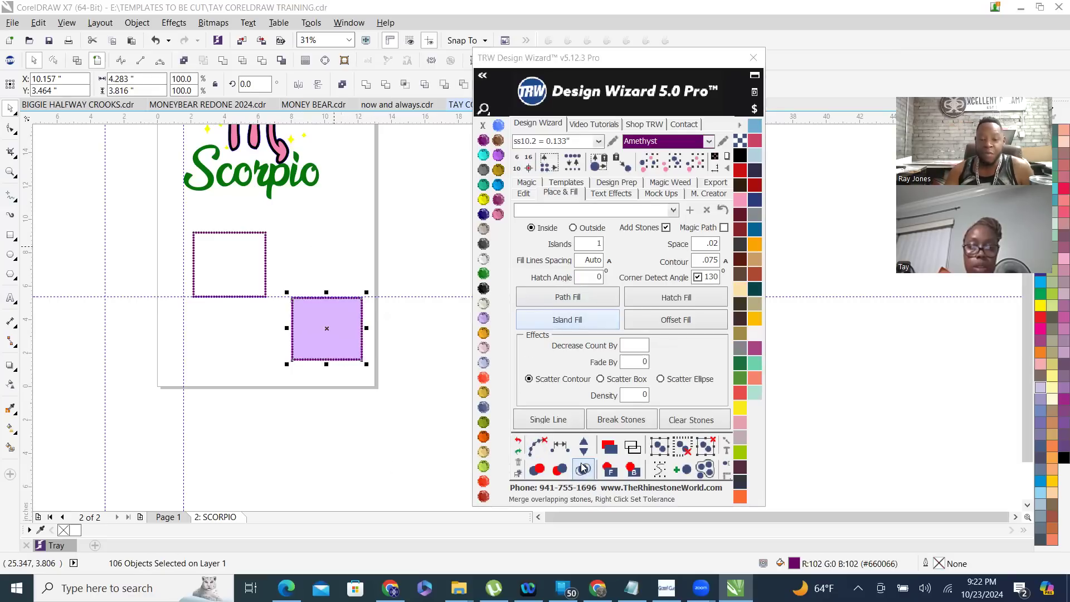
click(387, 331)
scroll(387, 332, up, 2)
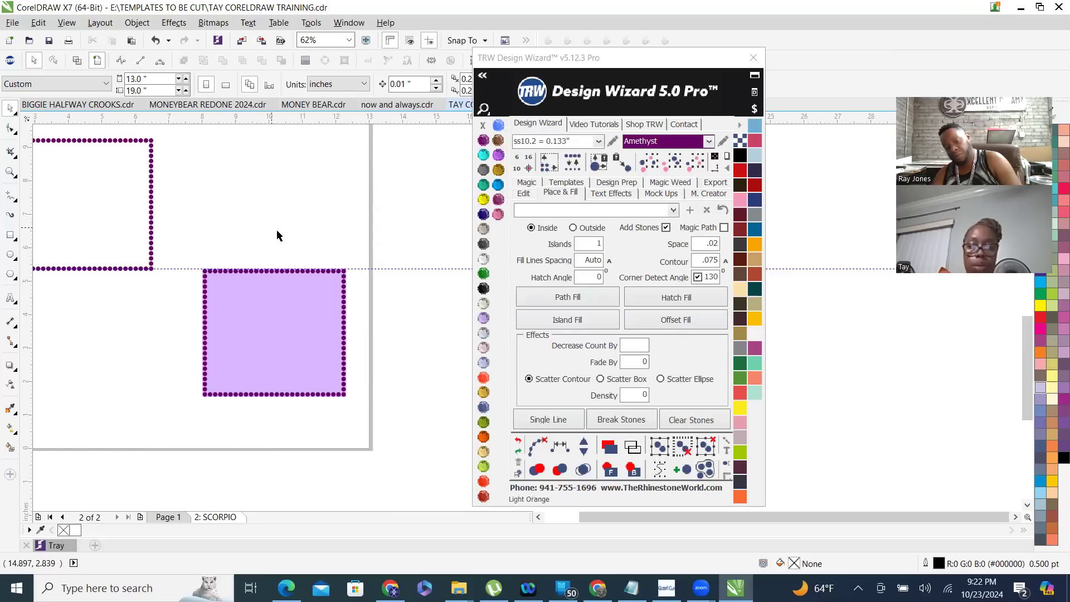
- Replace the copied rectangle's ring of stones with an Offset Fill, clearing its paths and merging the overlapping stones
drag(168, 229, 298, 440)
key(Delete)
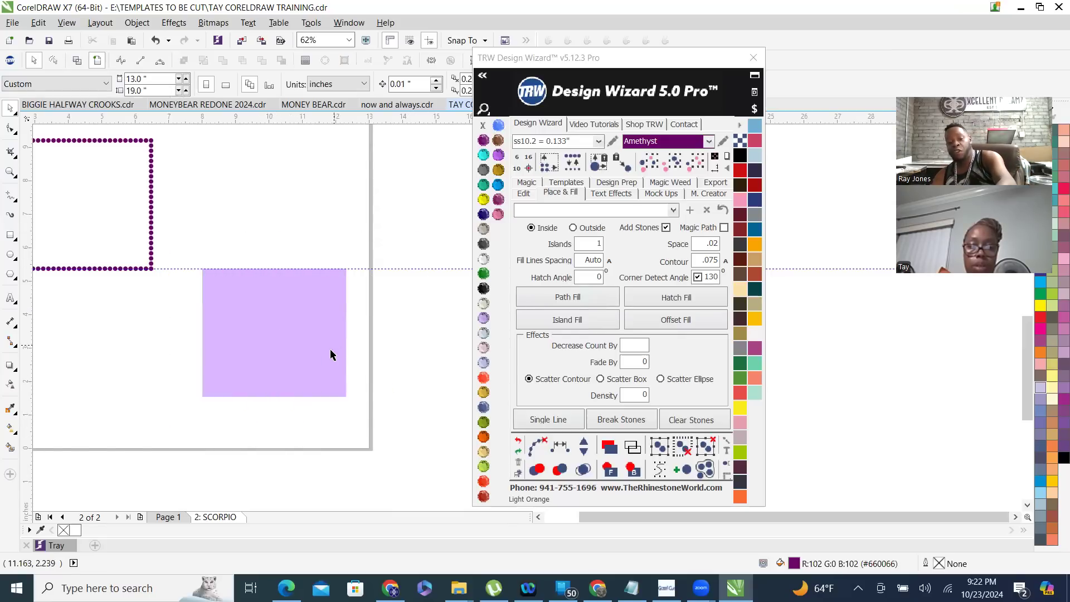
click(697, 326)
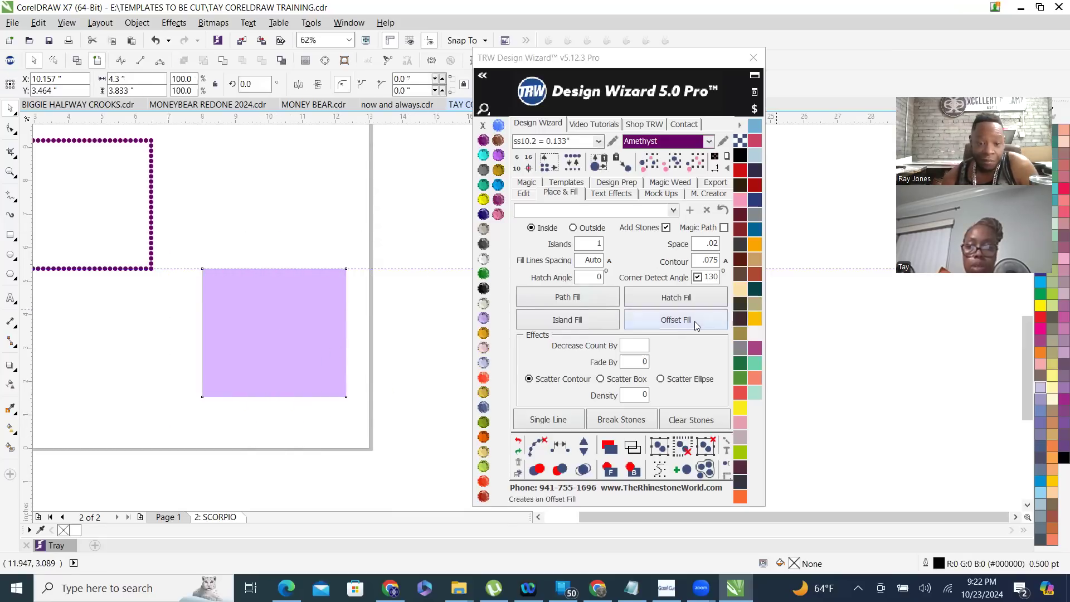
click(537, 446)
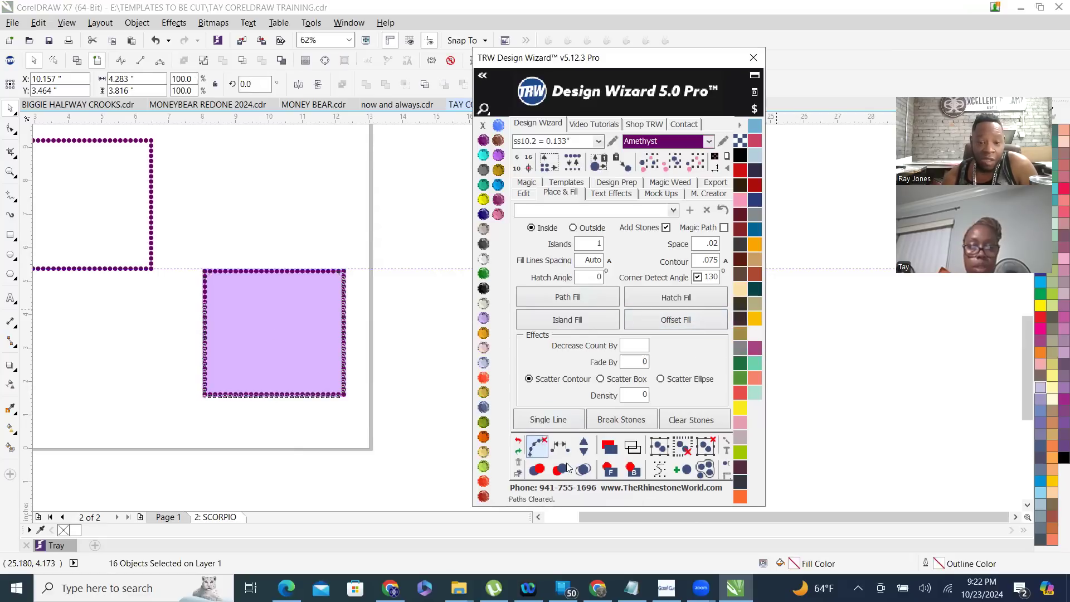
click(584, 470)
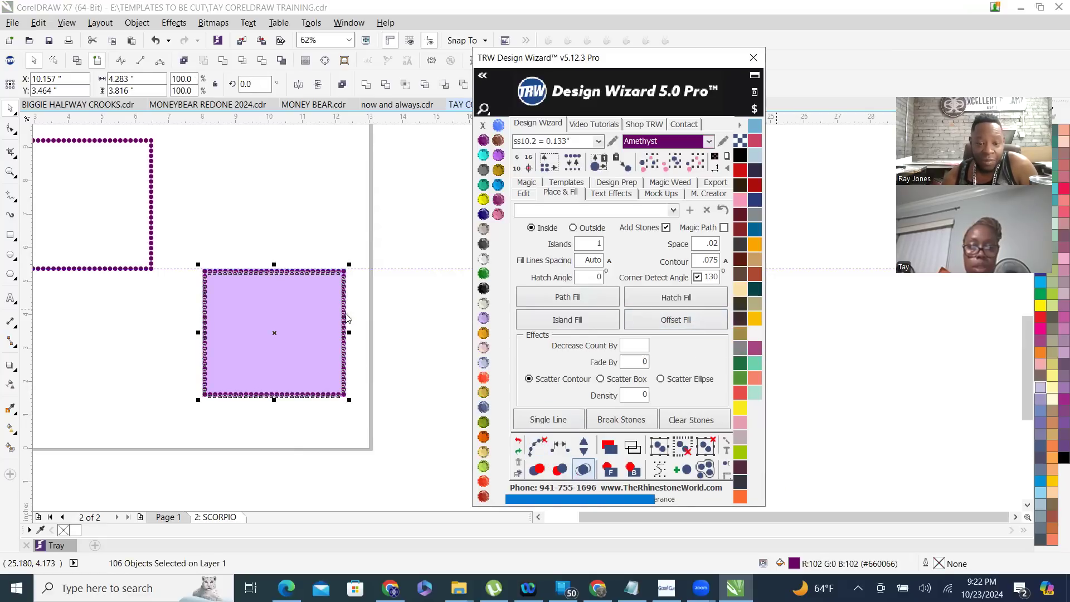
scroll(345, 277, up, 4)
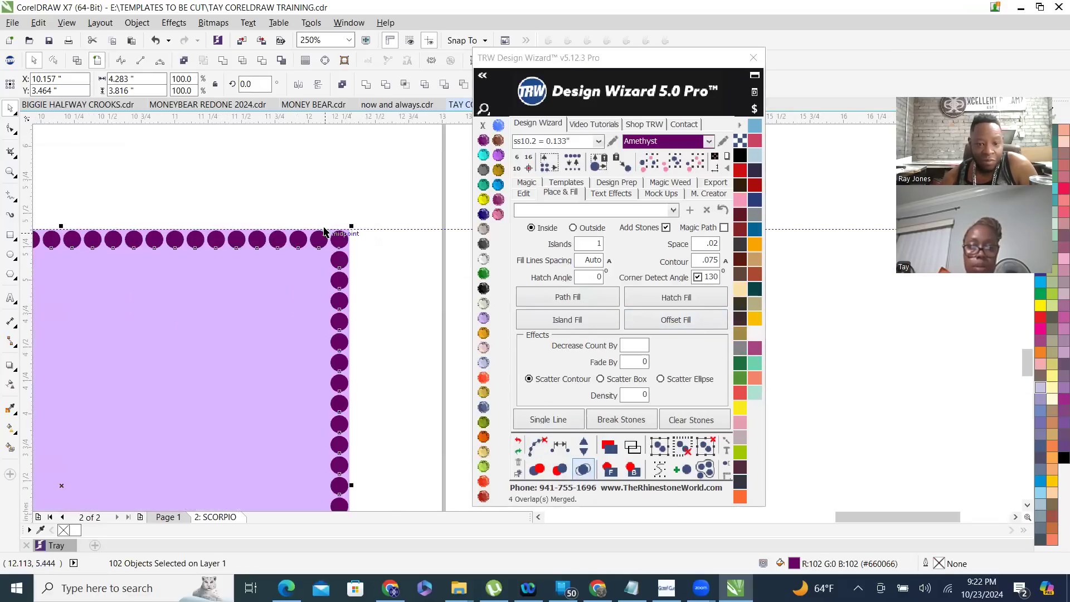
scroll(363, 240, down, 2)
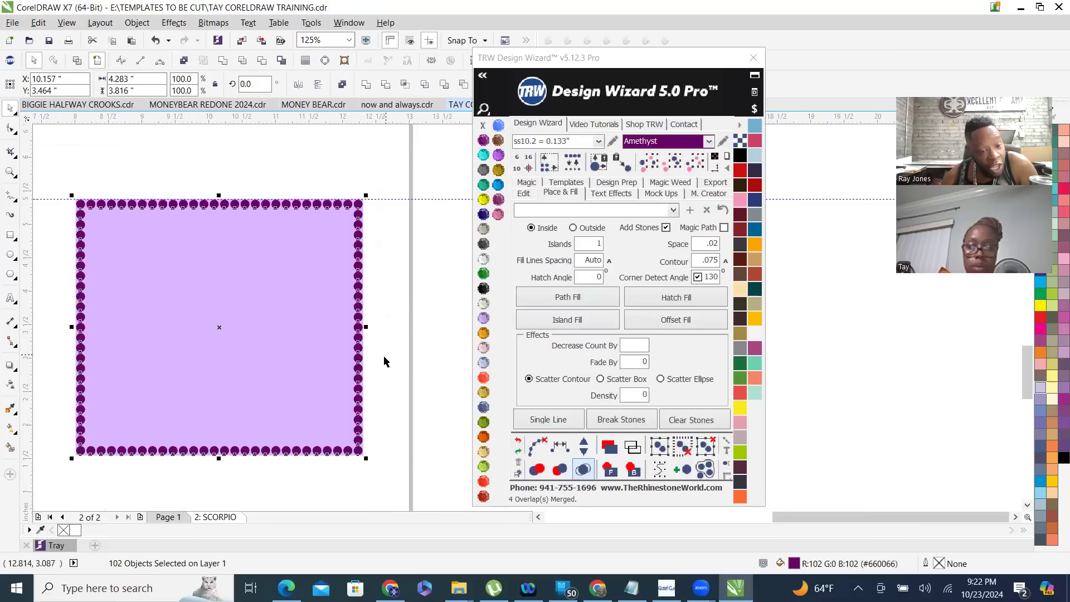
scroll(379, 356, down, 4)
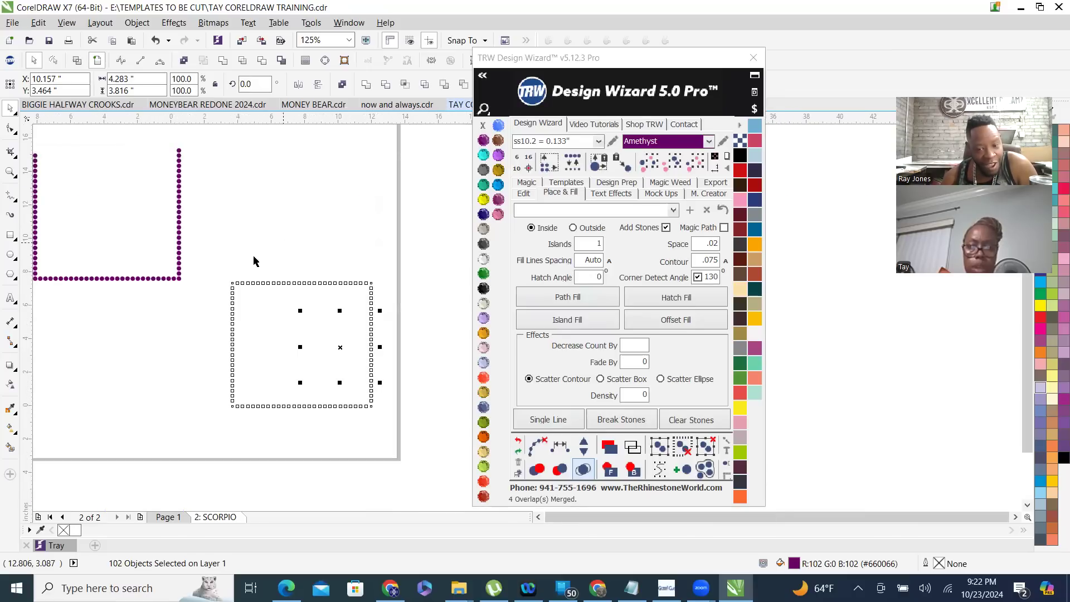
- Island Fill the green Scorpio lettering with Amethyst ss10.2 stones, clearing its paths and merging the overlapping stones
scroll(312, 434, down, 4)
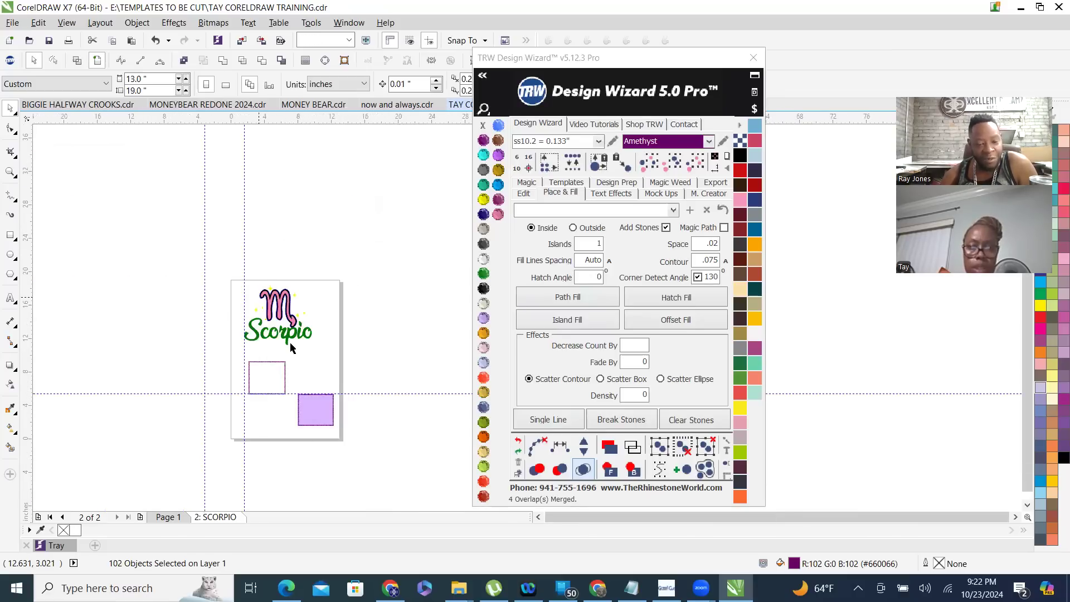
scroll(290, 348, up, 4)
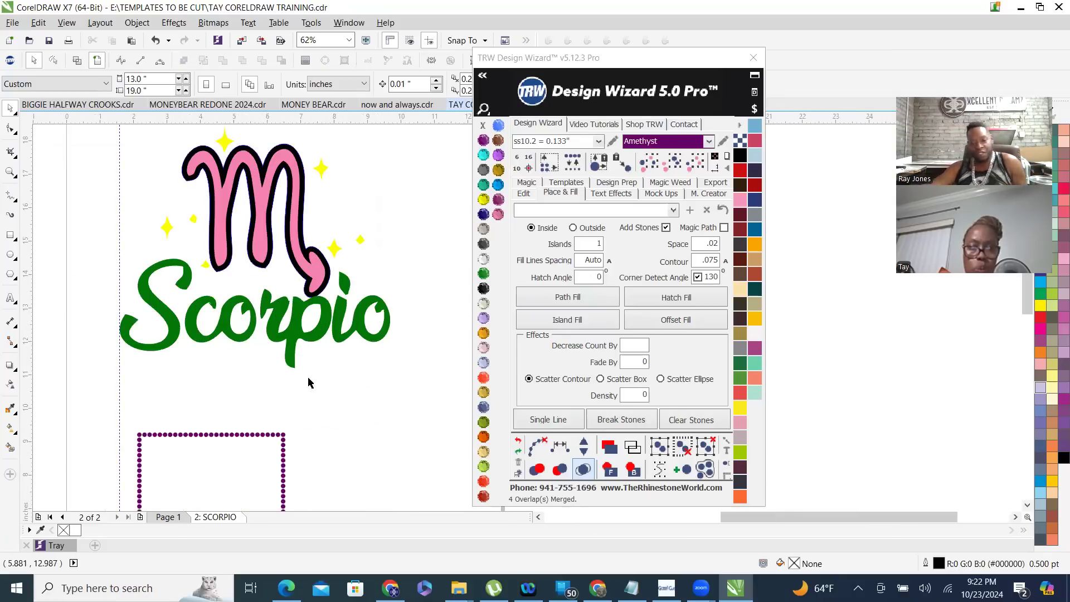
scroll(297, 350, up, 2)
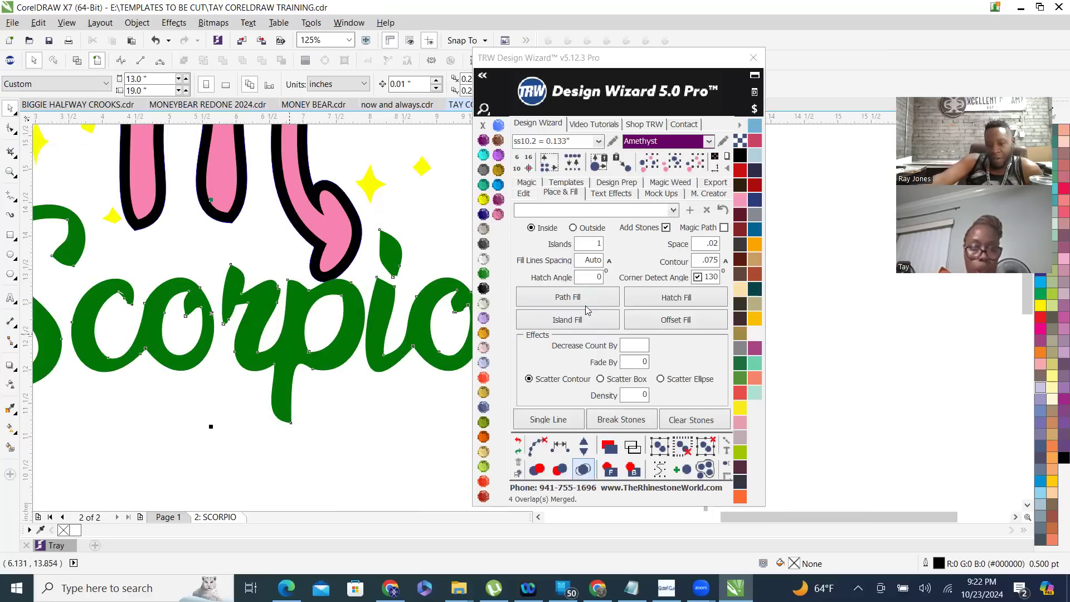
click(579, 321)
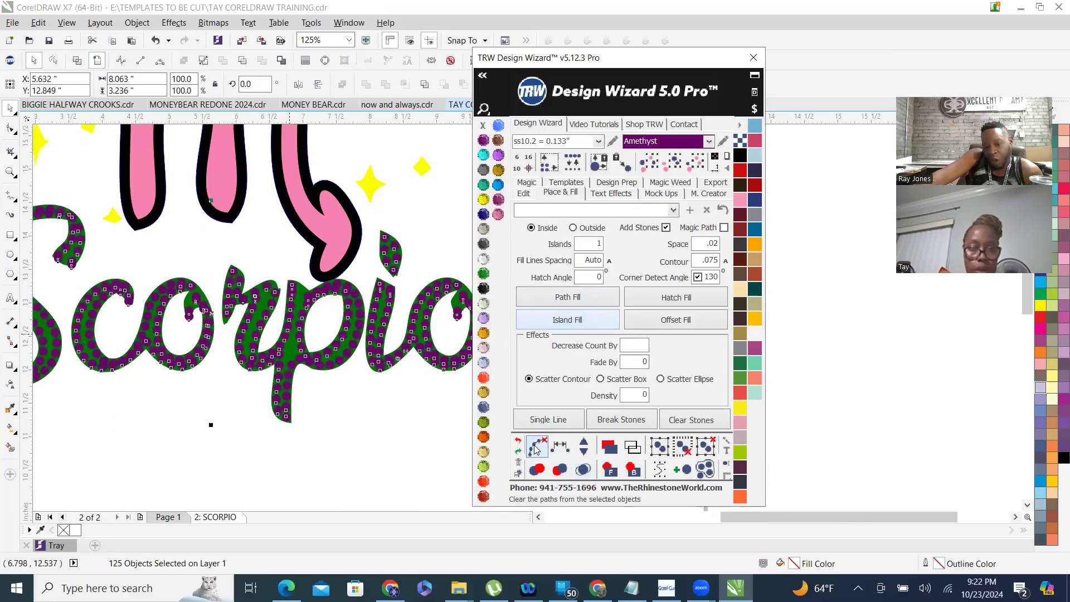
click(580, 469)
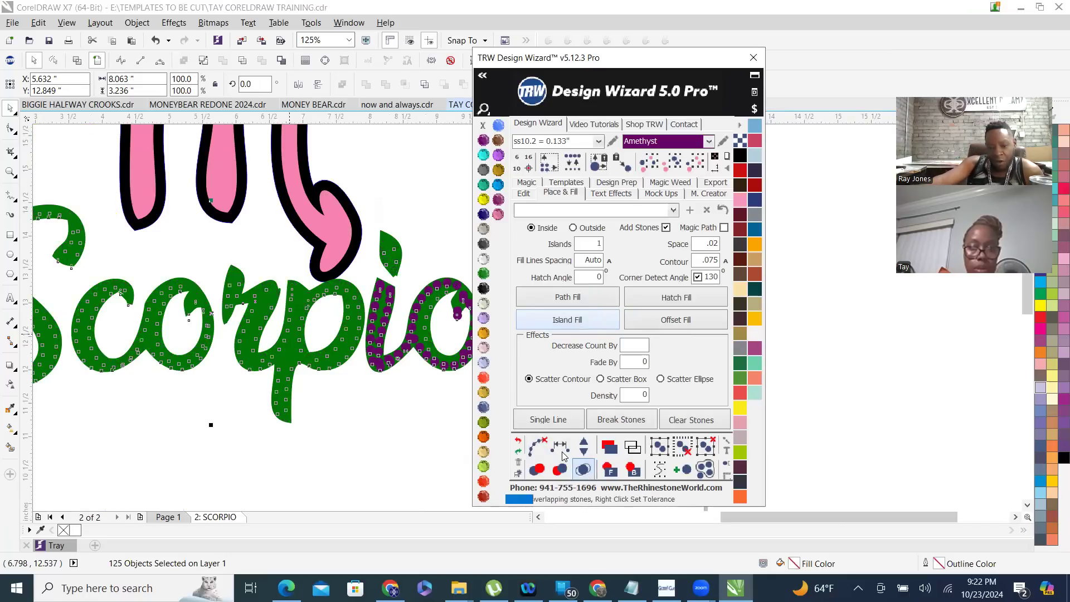
- Recolour the stones on the Scorpio lettering to Citrine
click(485, 200)
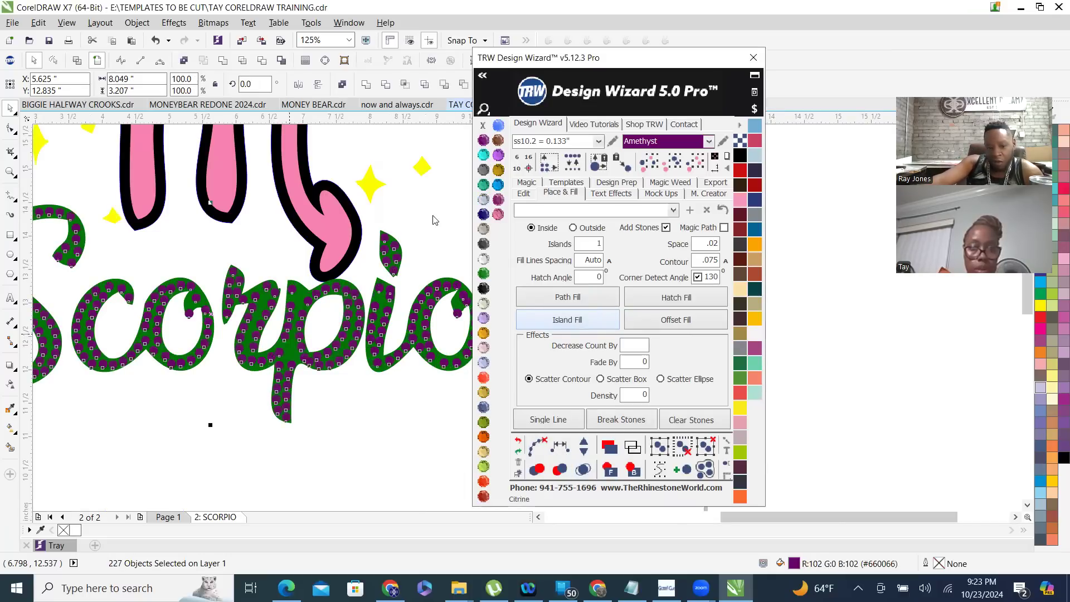
click(280, 252)
scroll(276, 269, down, 2)
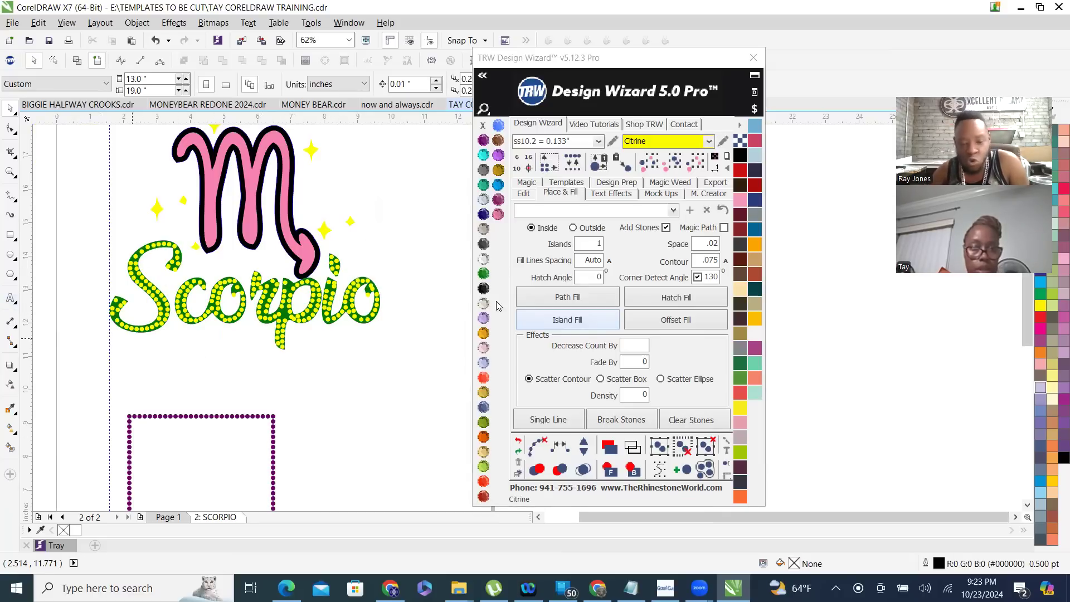
- Delete all the Island Fill stones from the Scorpio lettering, leaving the green letters in place
drag(410, 367, 72, 281)
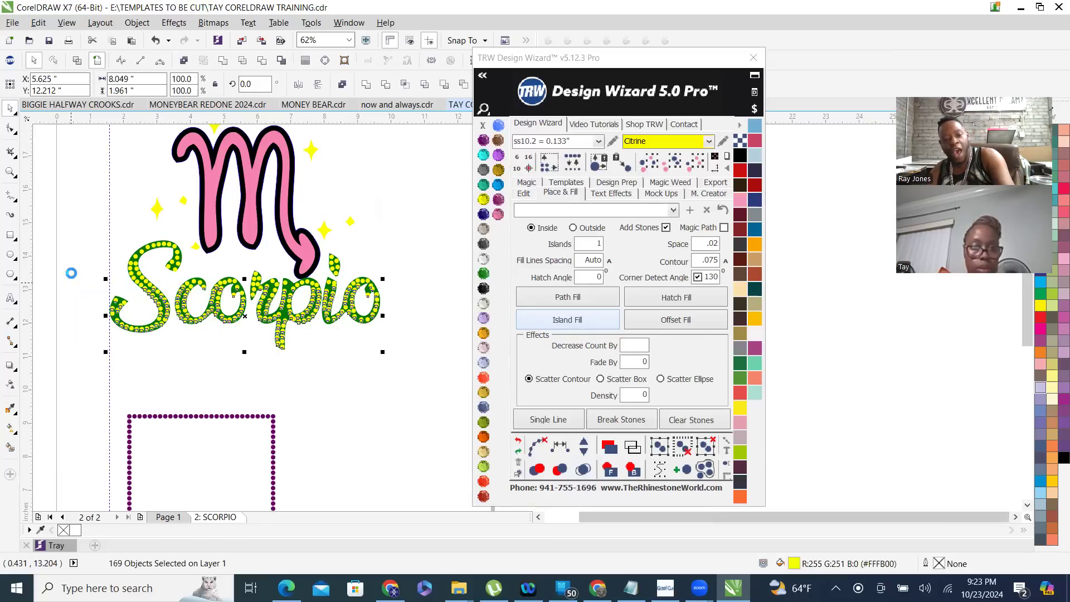
key(Delete)
drag(117, 234, 399, 310)
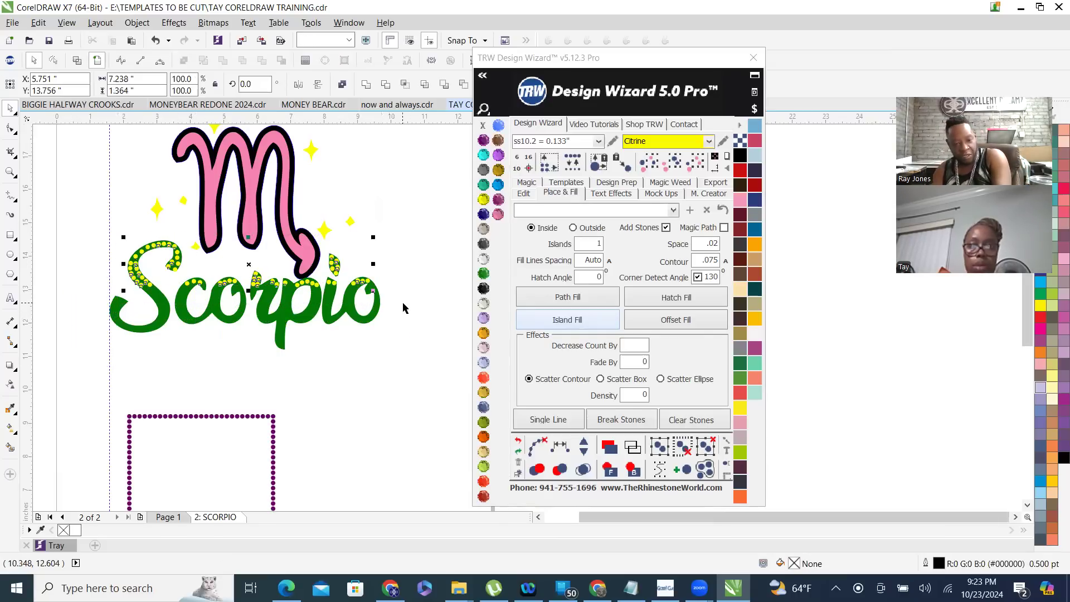
key(Delete)
- Try an Offset Fill of Citrine ss10.2 stones on the Scorpio lettering, merge the overlapping stones and inspect the result
click(374, 318)
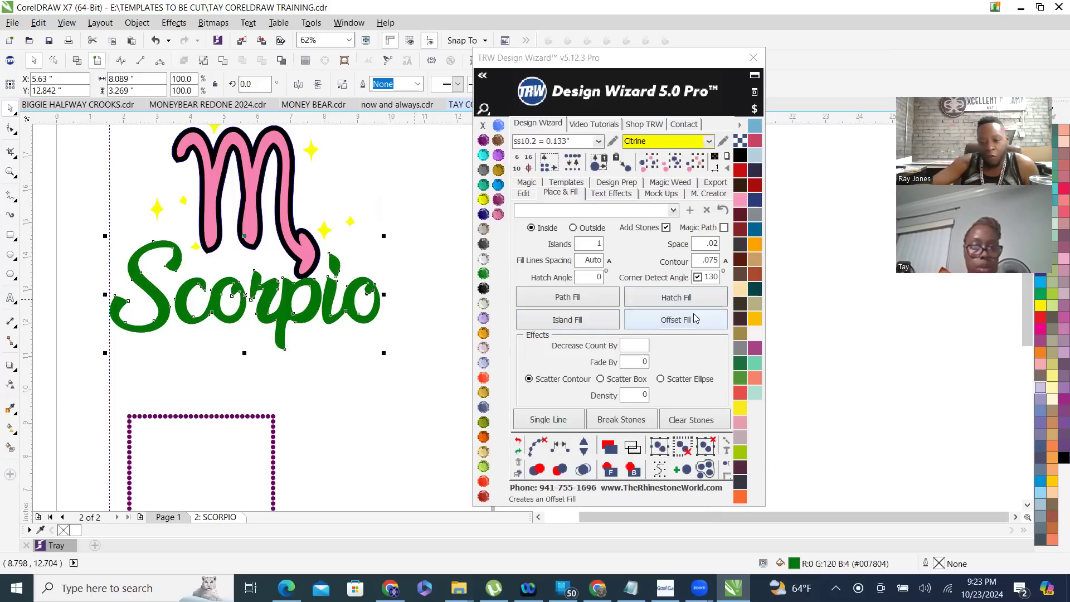
click(695, 318)
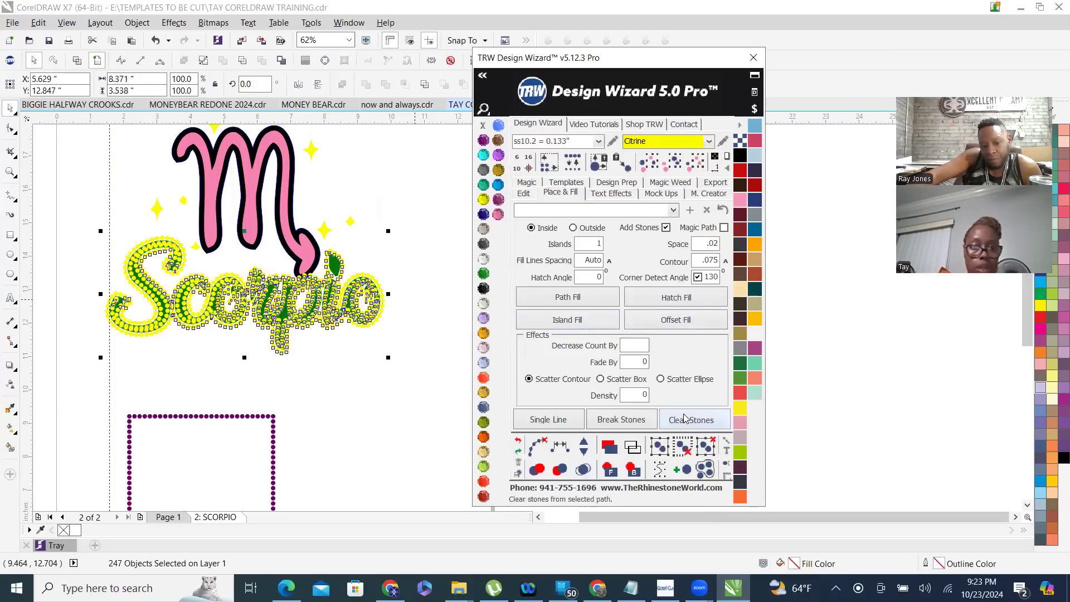
click(582, 470)
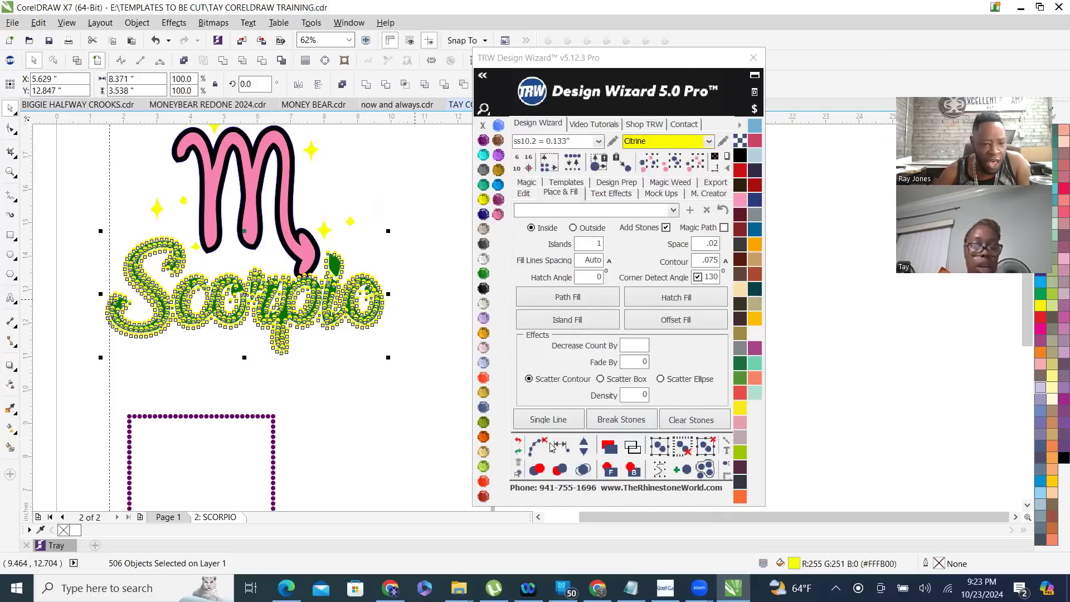
scroll(161, 379, up, 6)
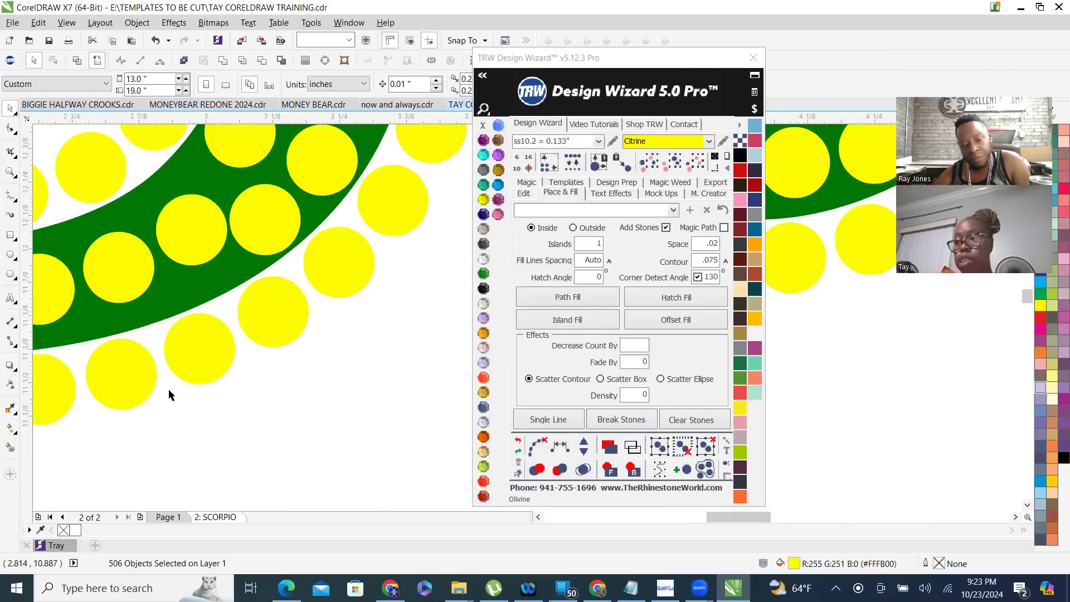
scroll(178, 334, down, 3)
scroll(187, 317, down, 5)
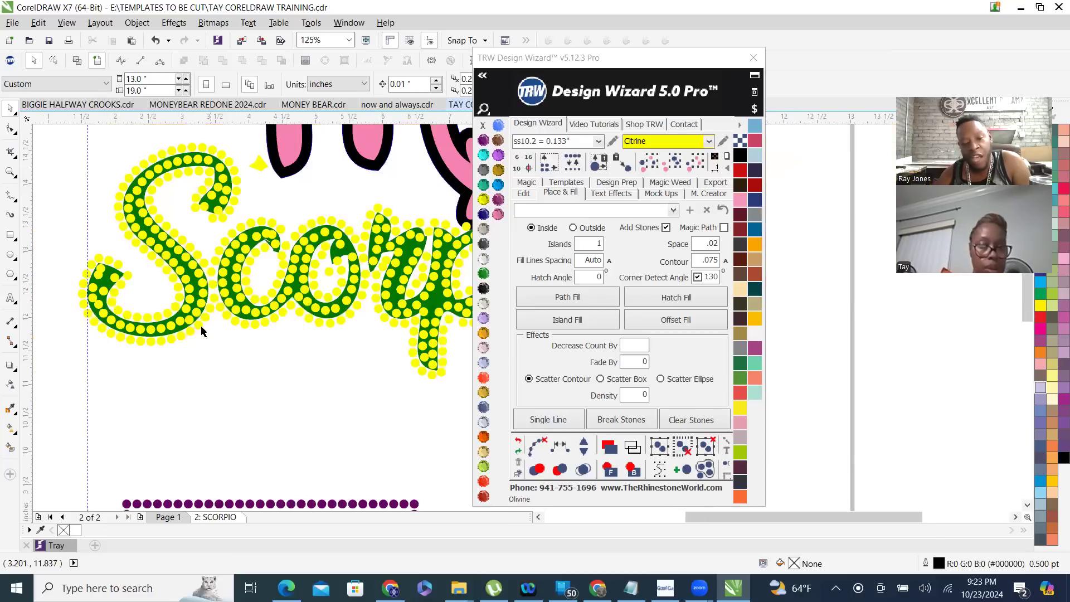
scroll(299, 272, down, 2)
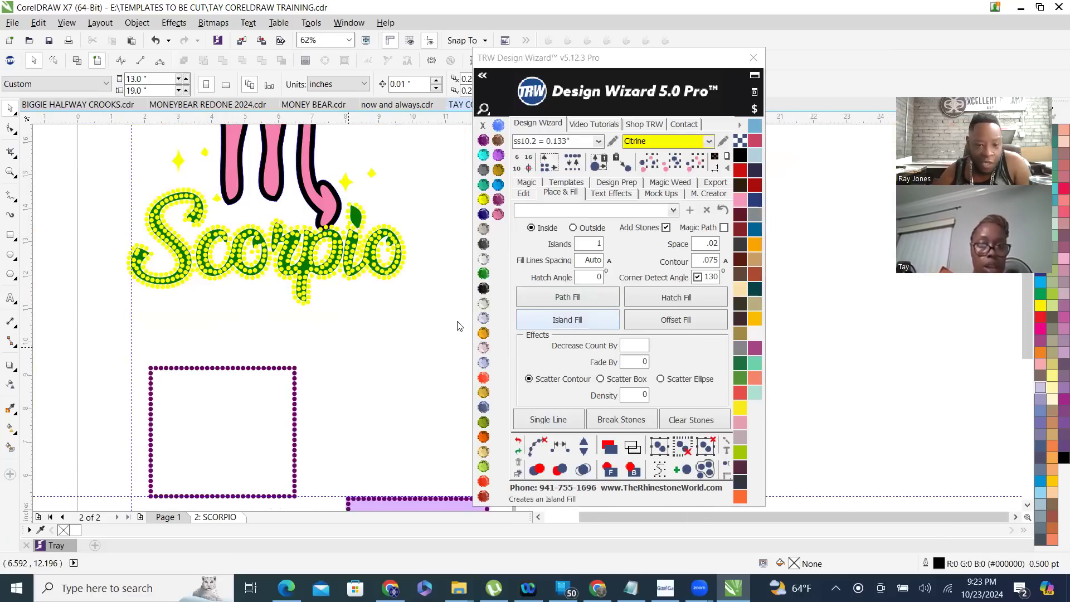
- Remove all the Offset Fill stones from inside and around the Scorpio lettering
drag(424, 319, 190, 245)
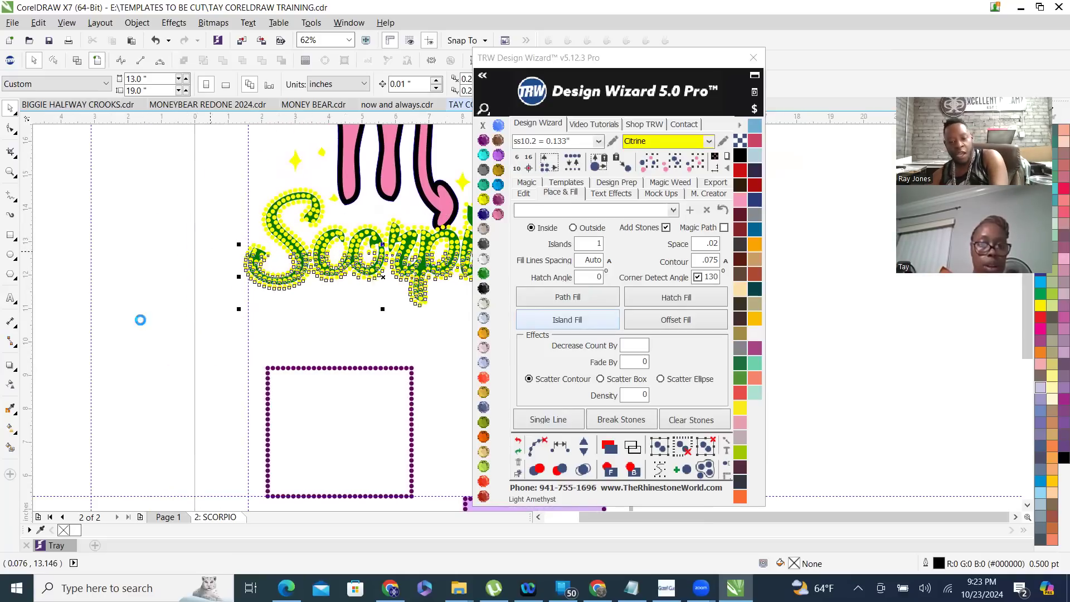
click(117, 292)
scroll(117, 291, down, 2)
scroll(281, 261, up, 2)
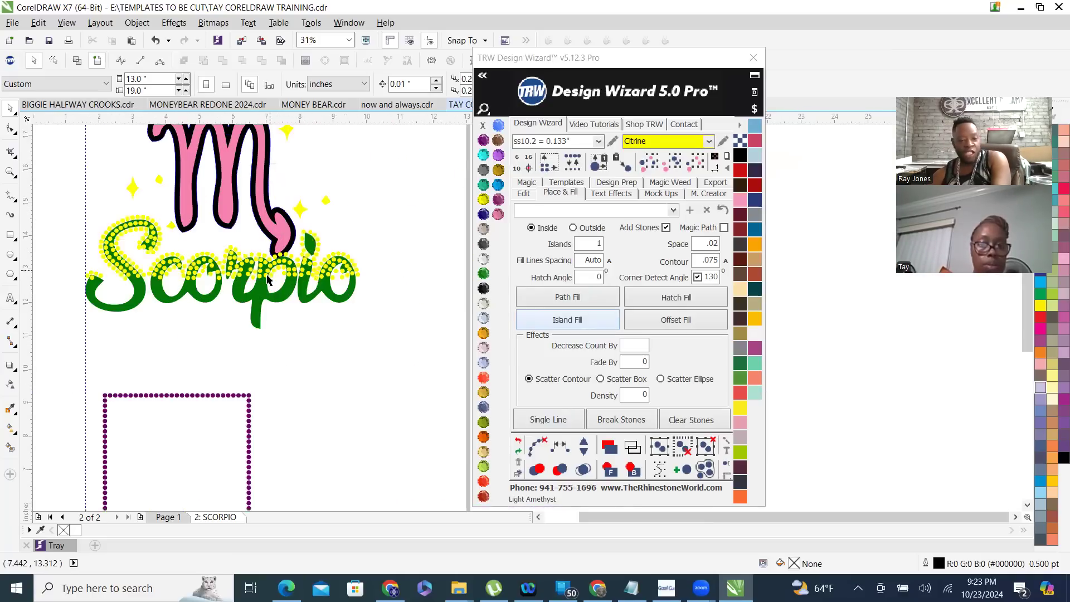
drag(56, 206, 401, 290)
key(Delete)
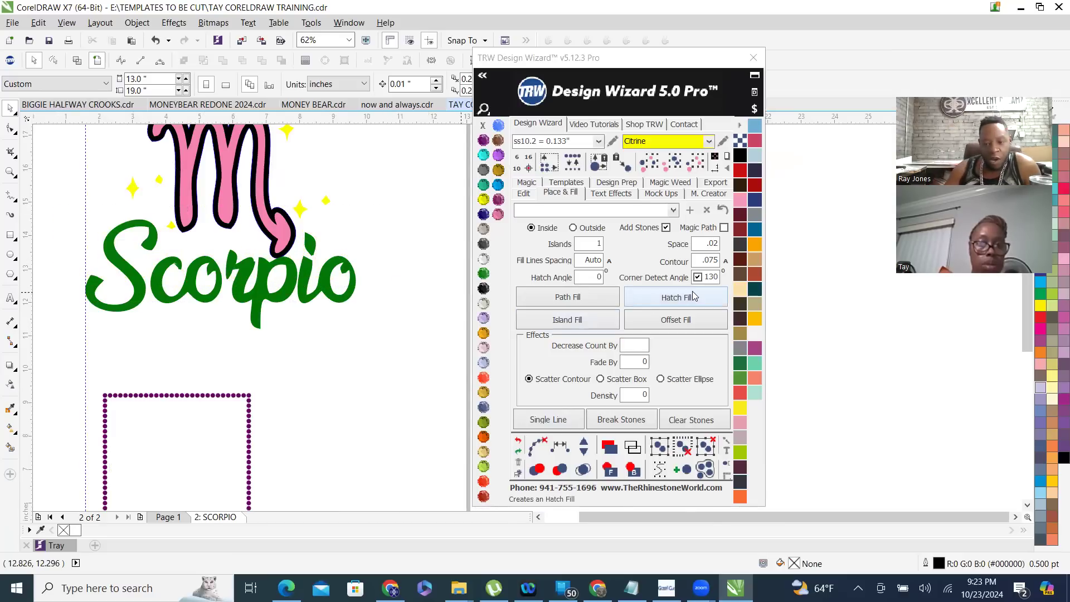
- Try a Hatch Fill of Citrine ss10.2 stones on the Scorpio lettering, merge the overlapping stones and inspect the letters
click(676, 297)
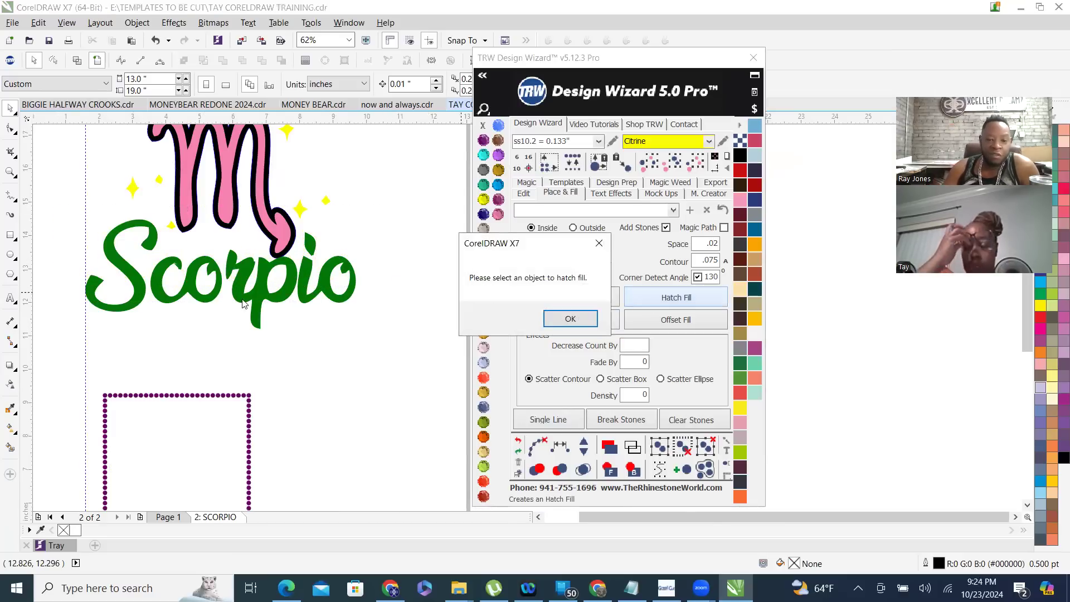
click(570, 318)
click(268, 295)
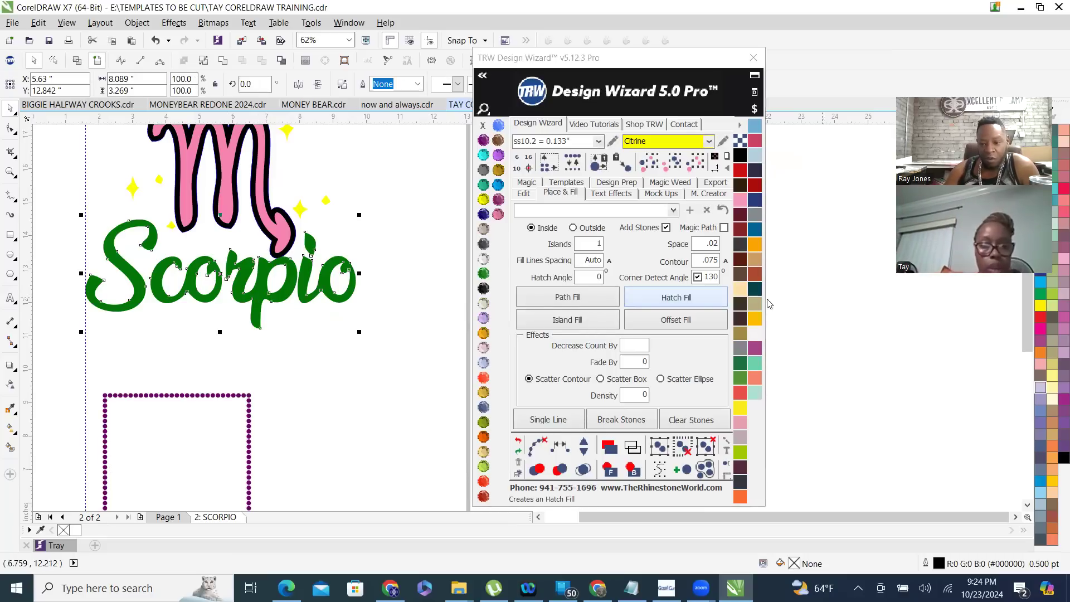
click(685, 298)
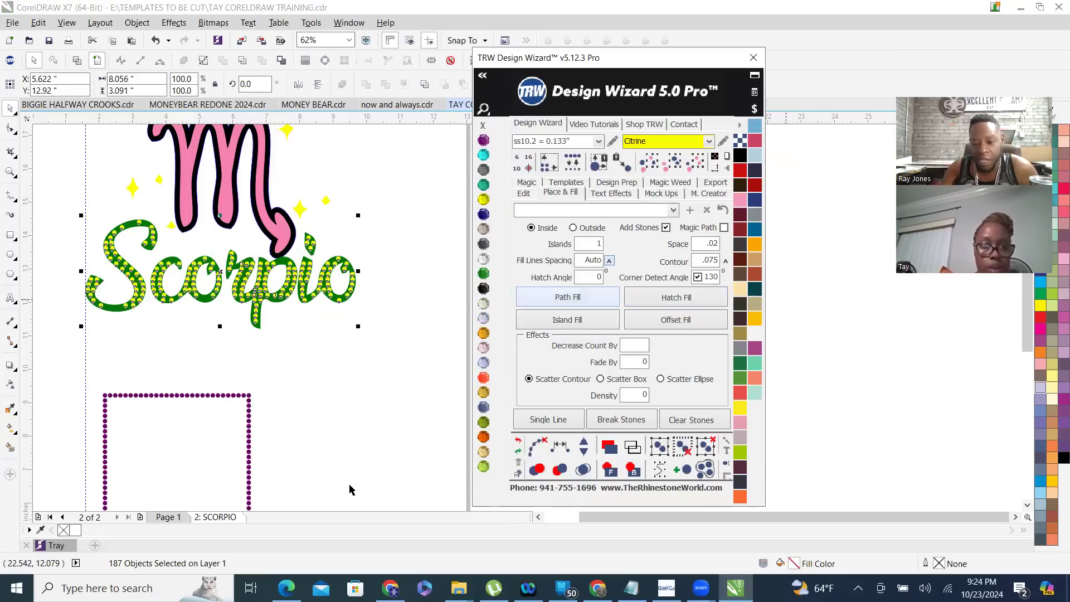
click(586, 475)
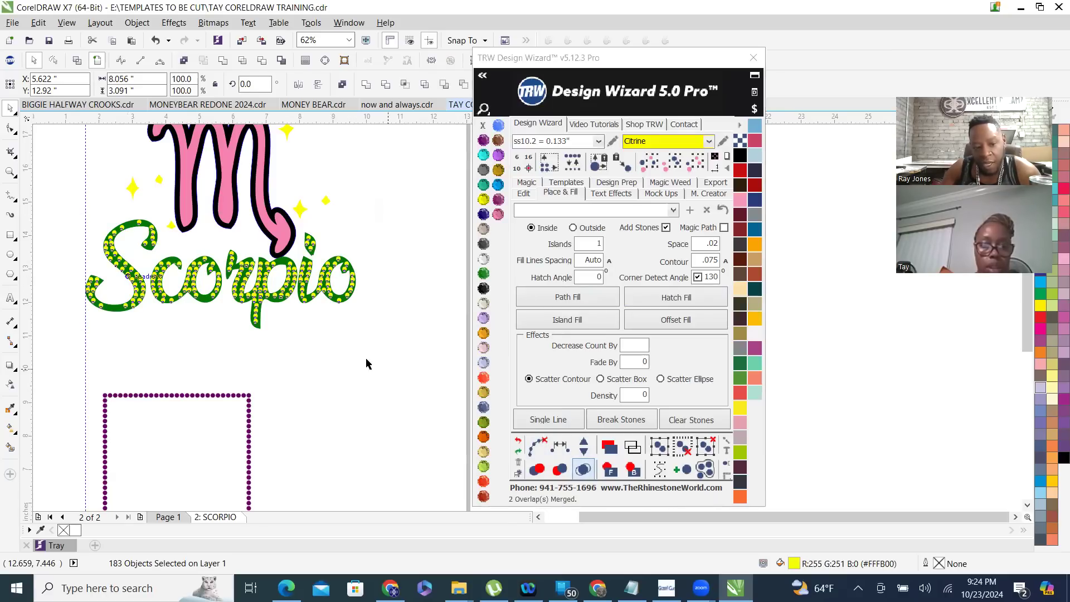
click(179, 379)
scroll(147, 282, up, 2)
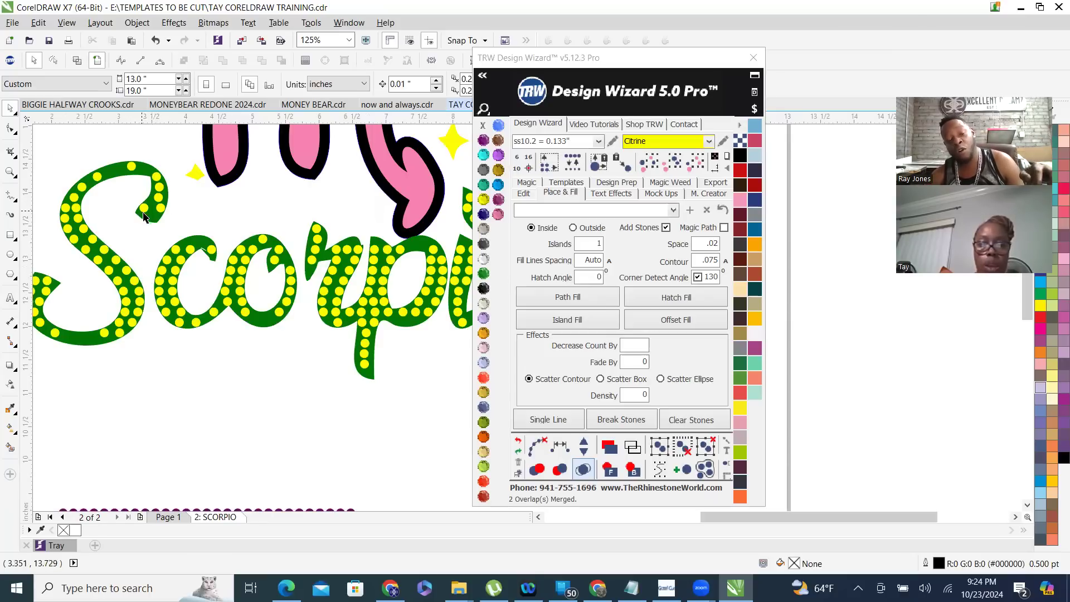
scroll(173, 268, down, 2)
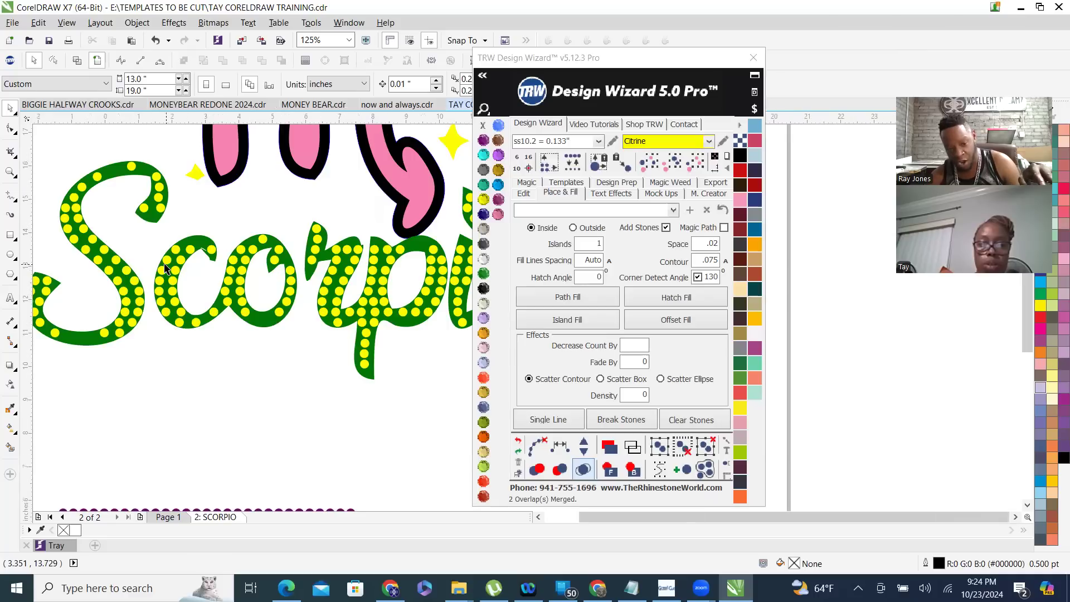
- Delete all the Hatch Fill stones from the Scorpio lettering, keeping the green letters
drag(462, 345, 157, 259)
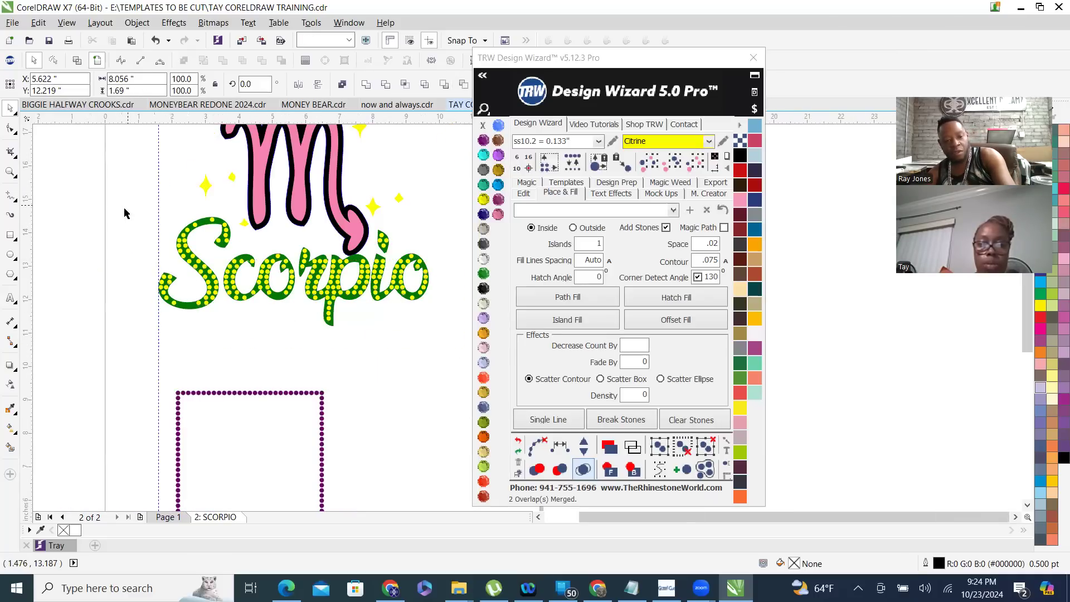
key(Delete)
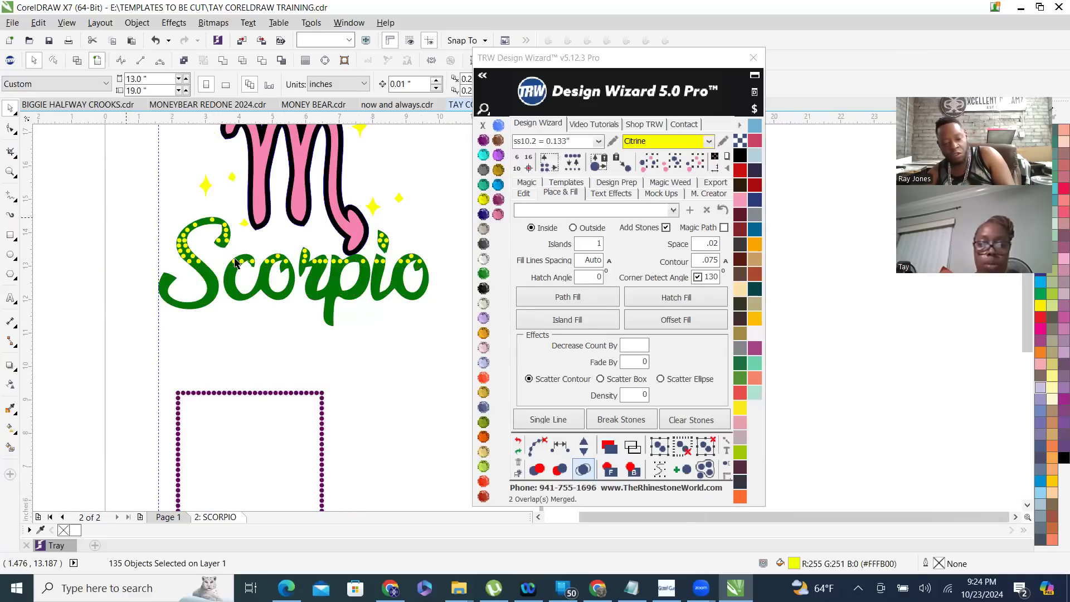
key(ctrl+z)
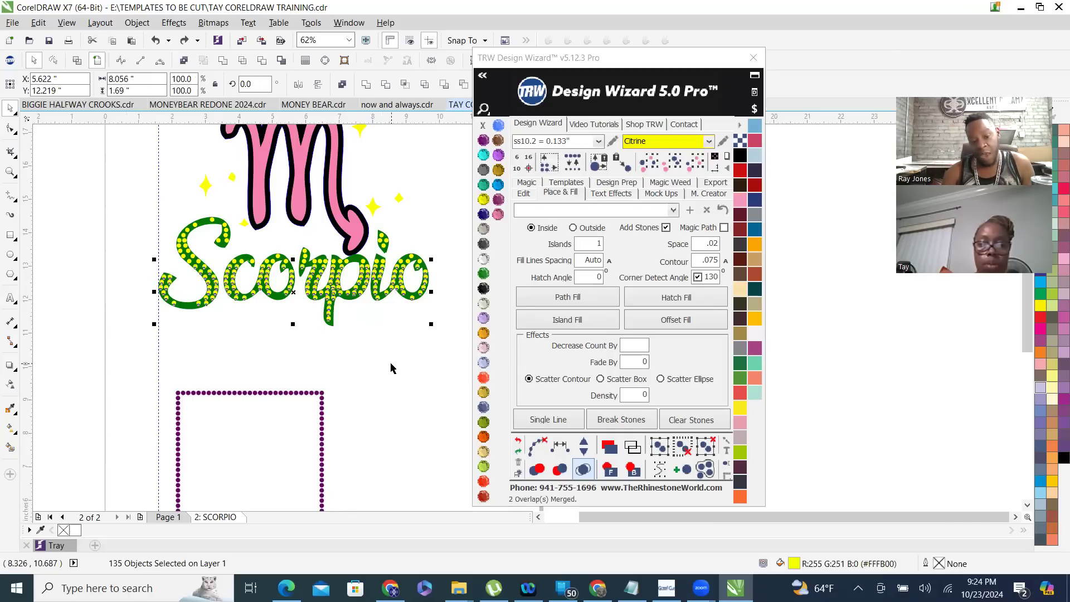
drag(117, 202, 464, 289)
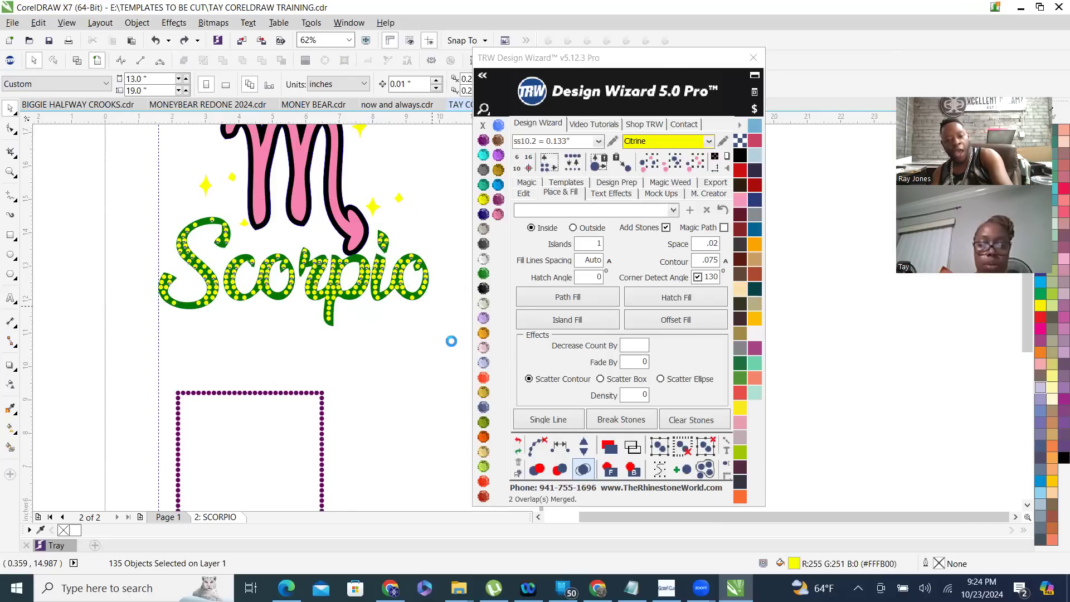
key(Delete)
drag(452, 341, 66, 268)
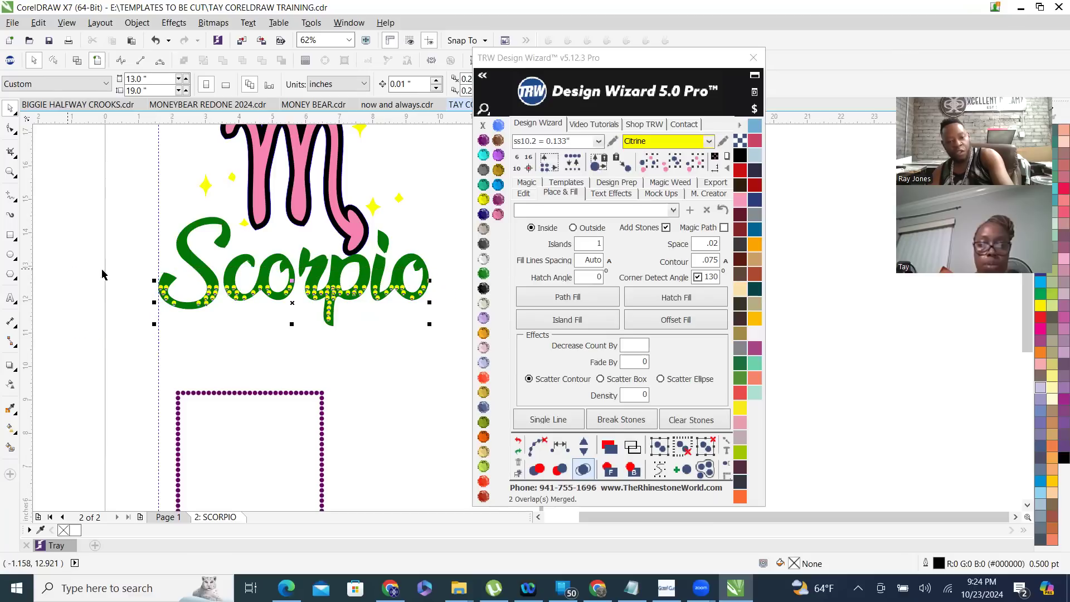
key(Delete)
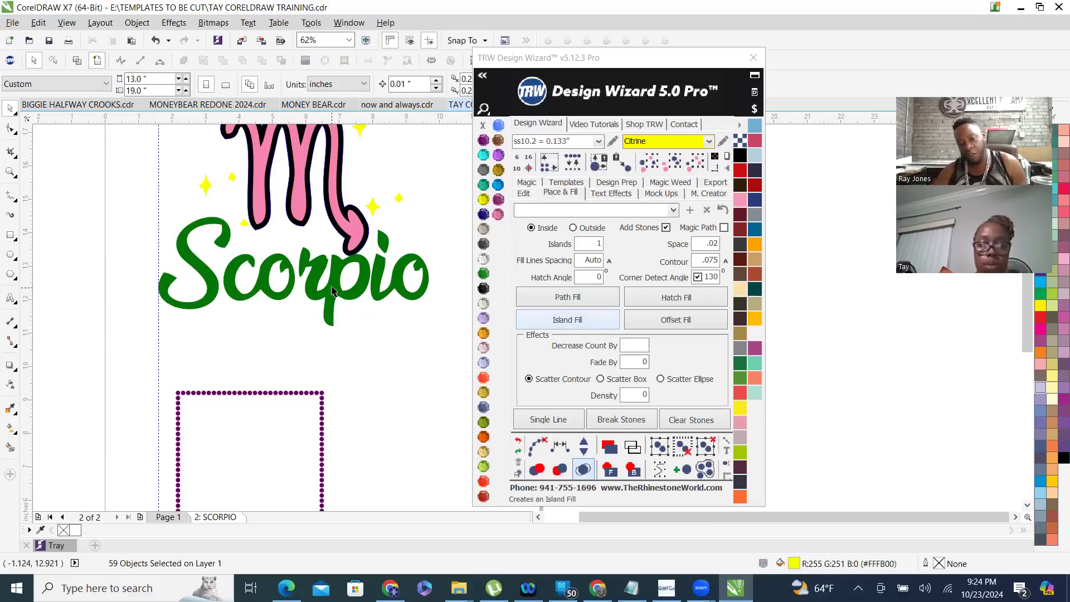
- Island Fill the Scorpio lettering with Citrine ss10.2 stones, clear its paths, merge the overlapping stones and check the letters up close
click(586, 322)
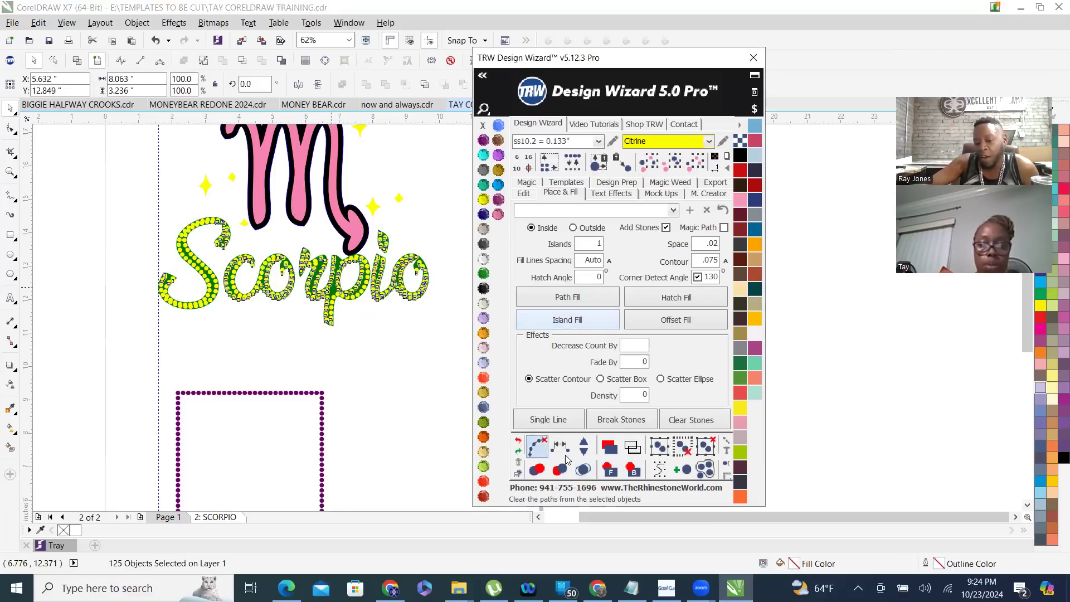
click(583, 469)
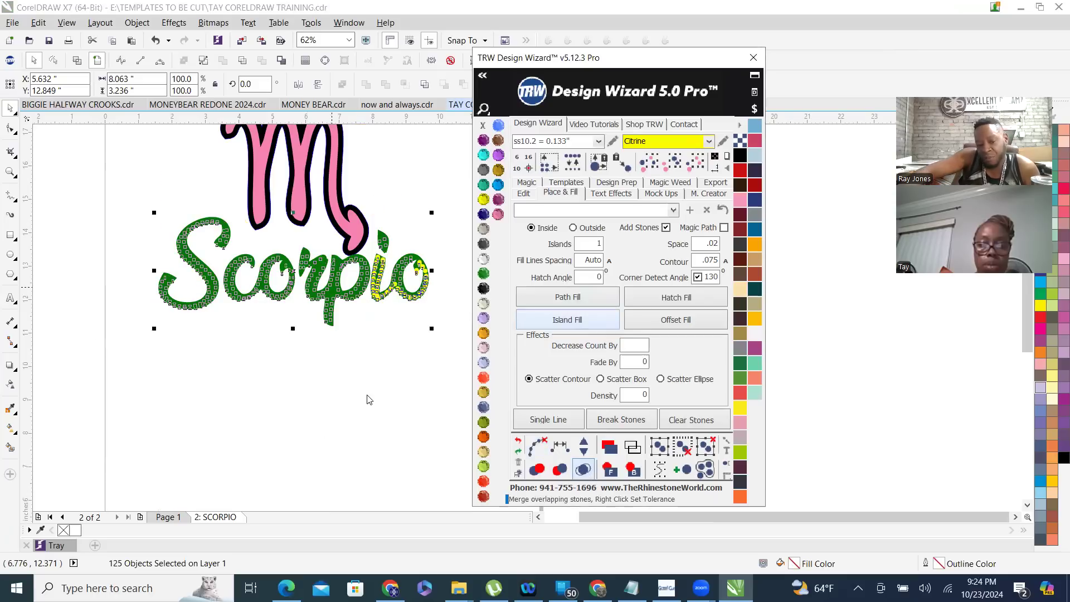
click(410, 407)
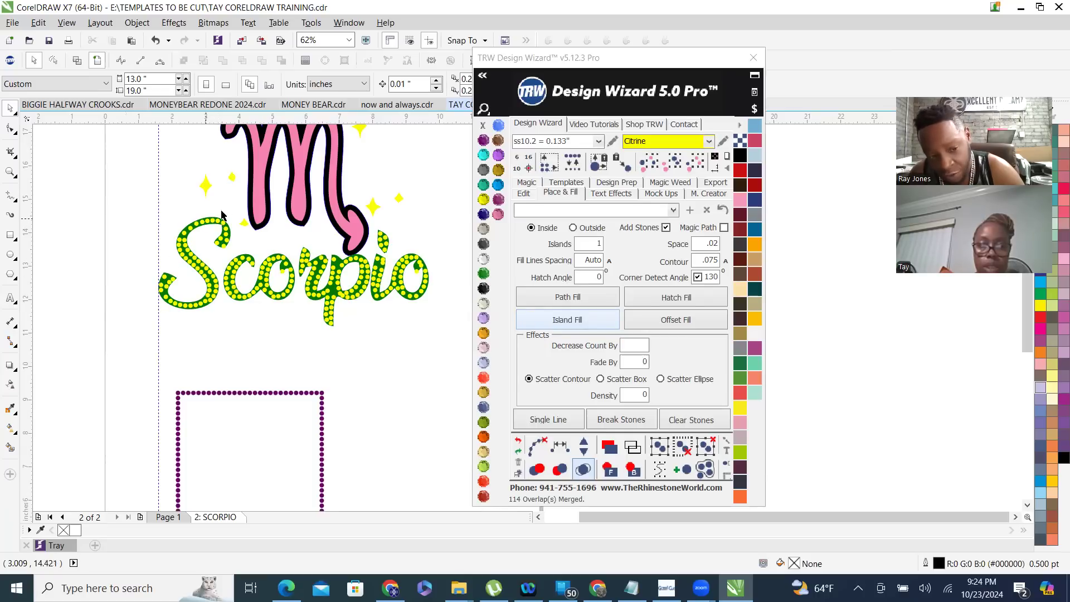
scroll(268, 278, up, 2)
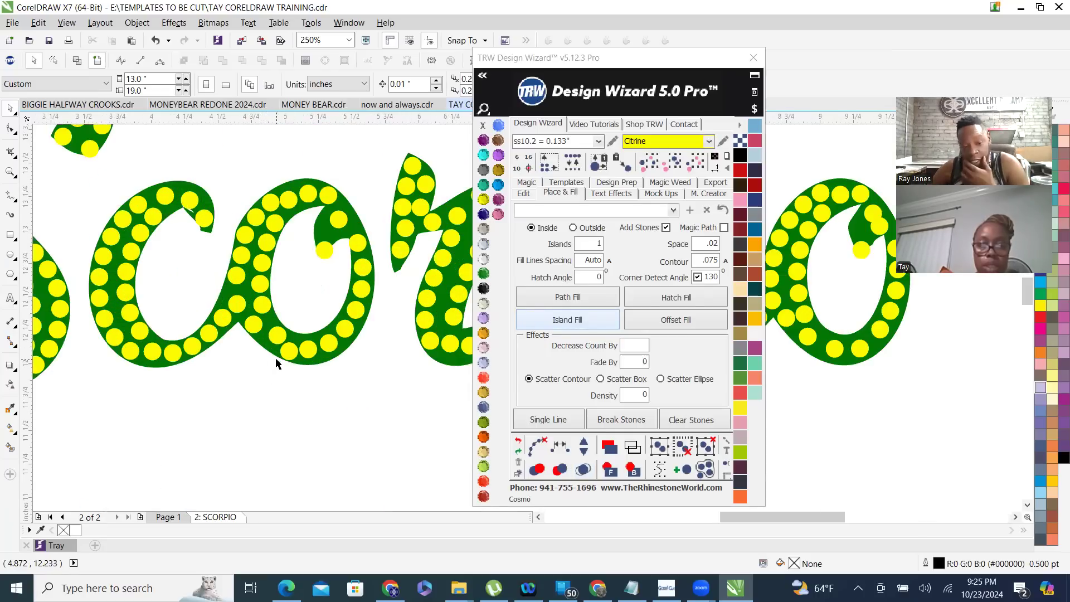
scroll(274, 339, down, 1)
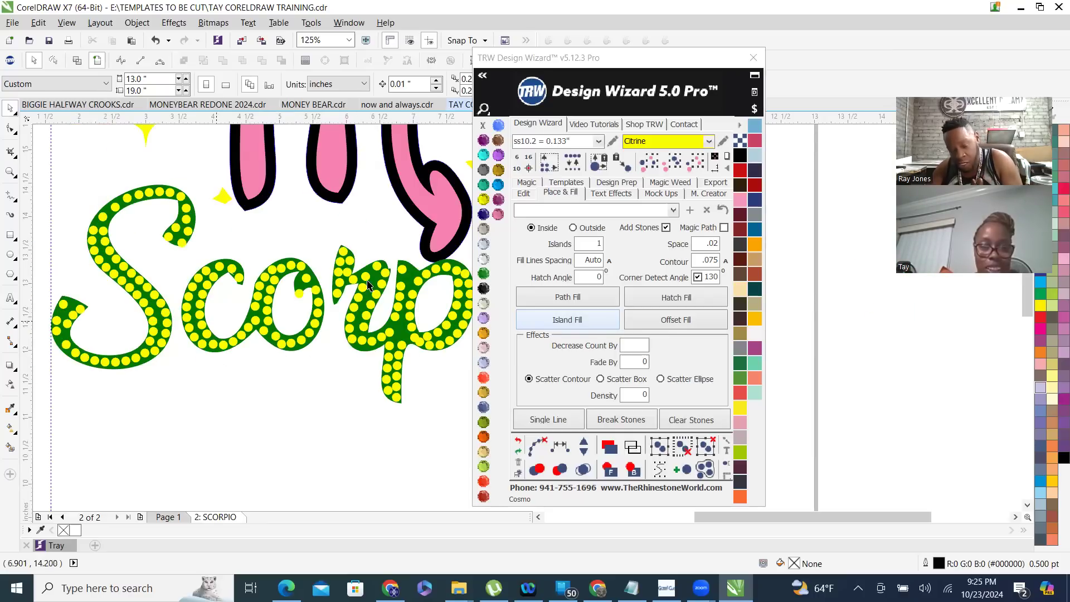
- Reposition the stray Citrine stone at the top of the first o so it continues the outer row of stones
scroll(314, 283, up, 2)
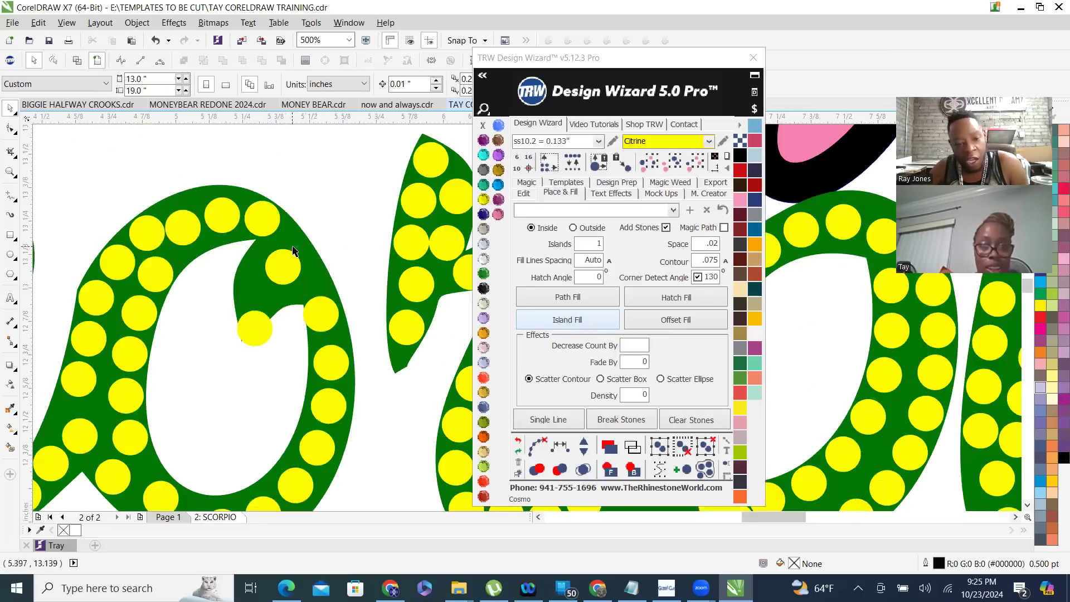
scroll(294, 251, up, 2)
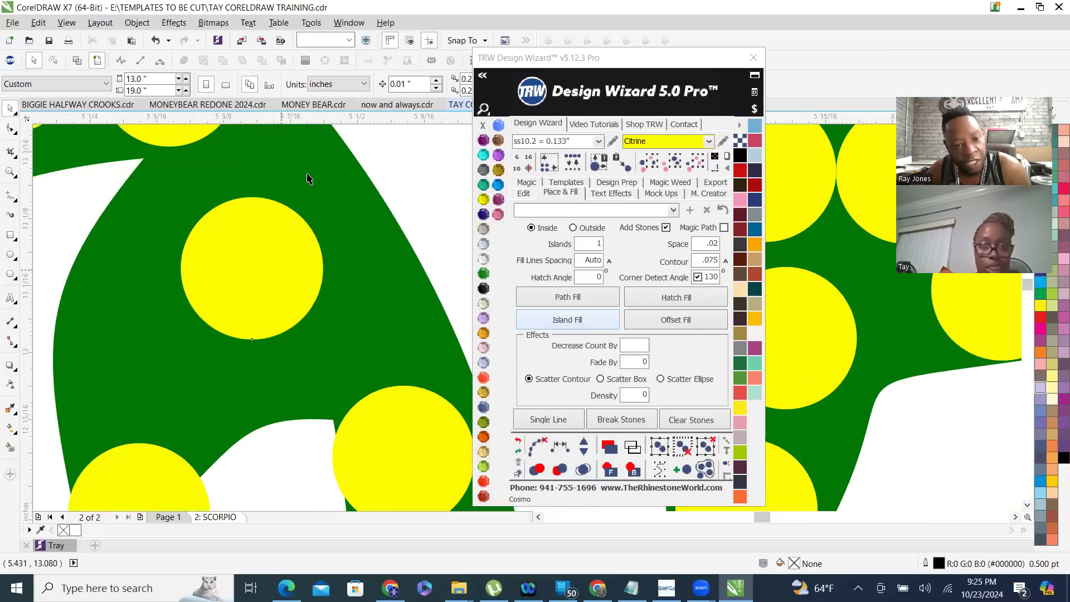
click(310, 167)
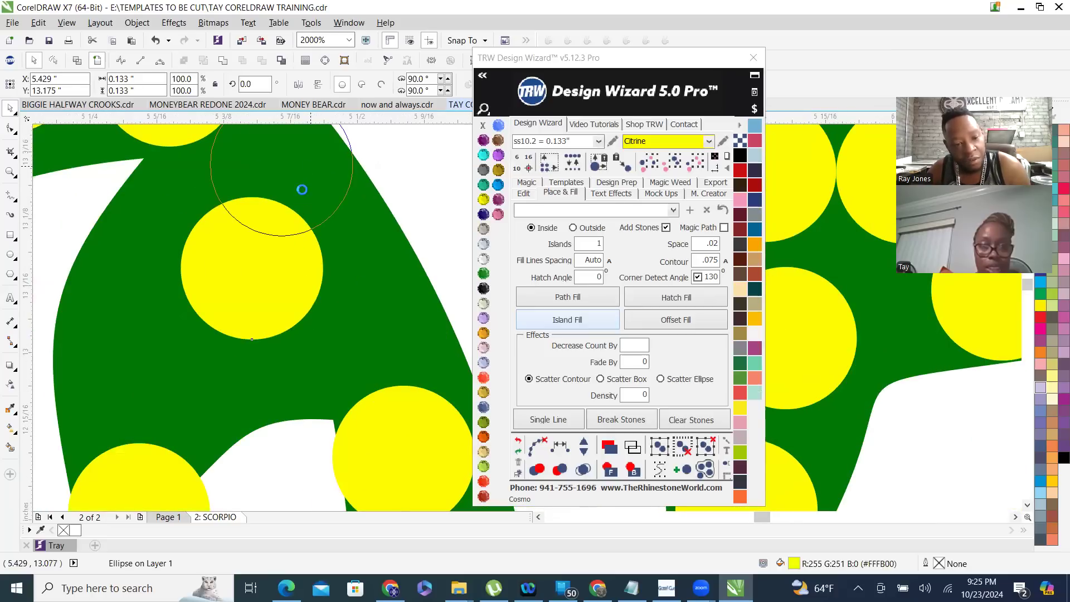
scroll(287, 296, down, 1)
click(285, 242)
drag(285, 242, 286, 252)
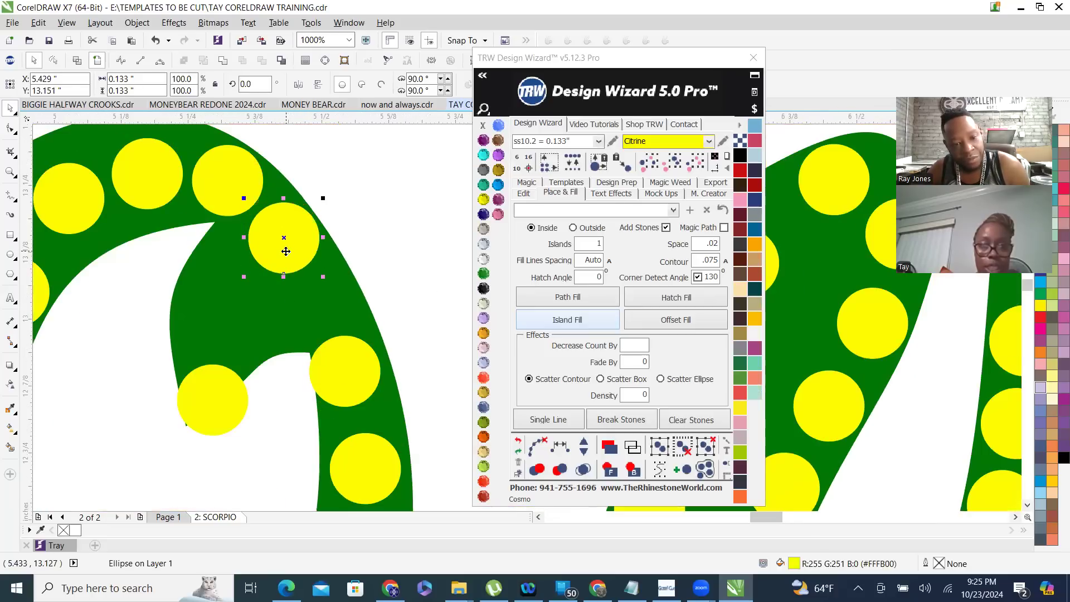
scroll(341, 421, down, 1)
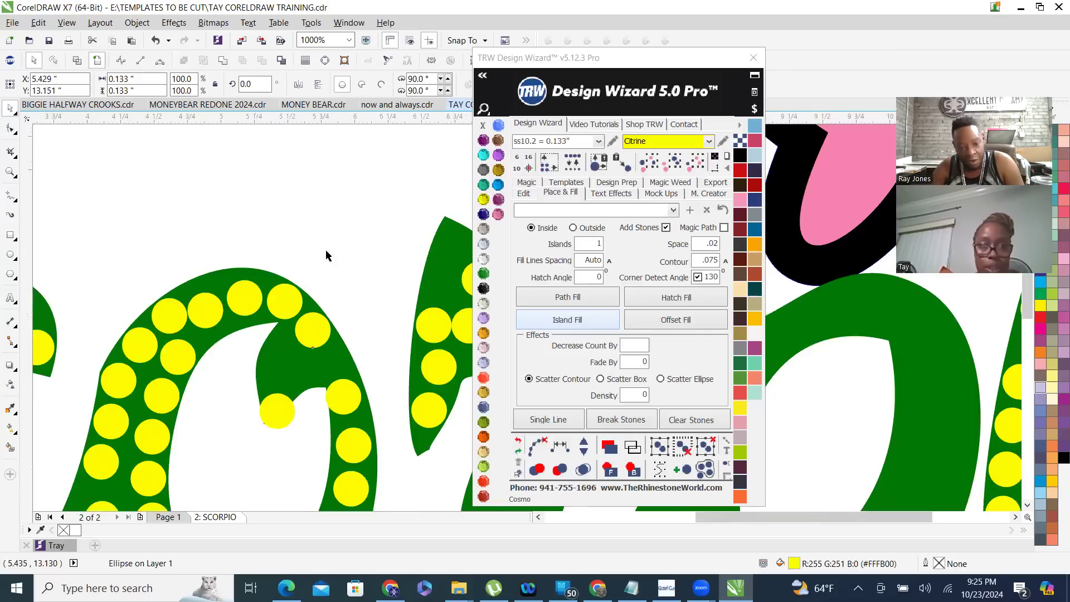
scroll(356, 417, down, 2)
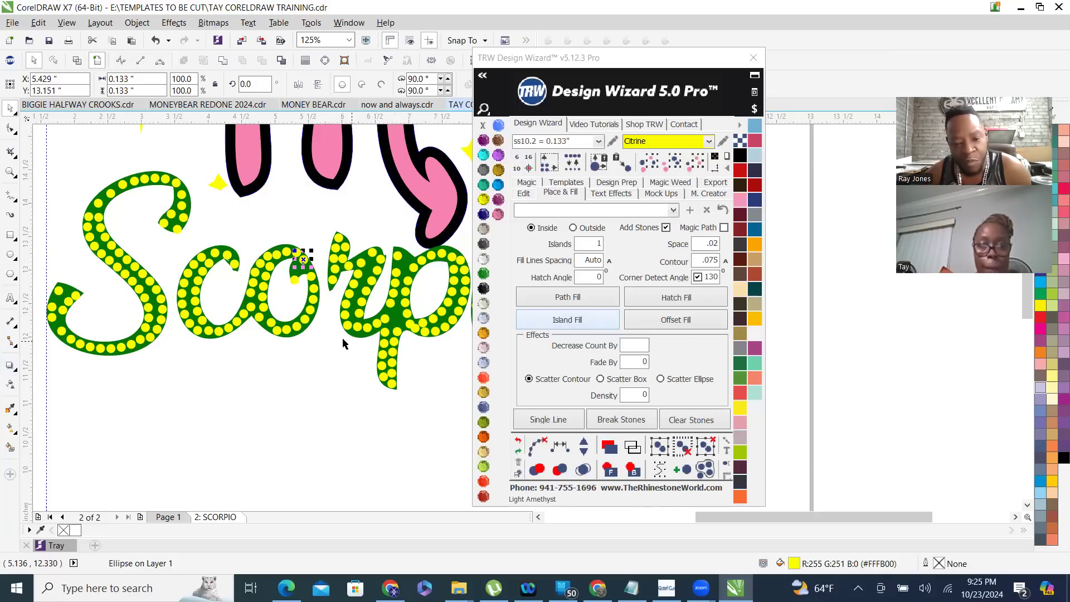
- Examine the placement of the Island Fill stones across all the Scorpio letters
scroll(183, 376, down, 2)
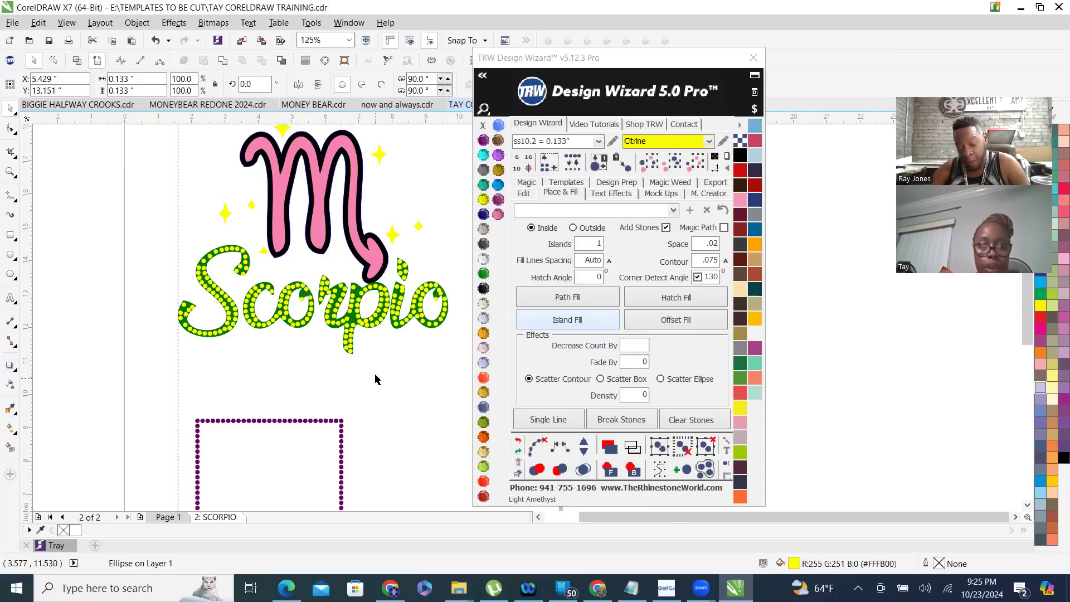
click(440, 276)
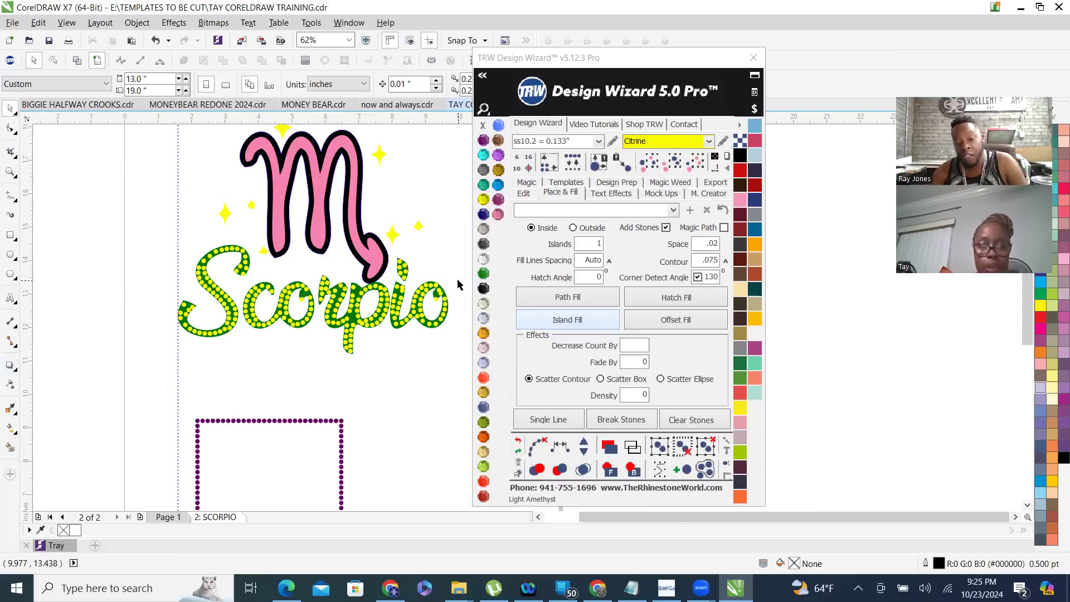
scroll(458, 285, up, 2)
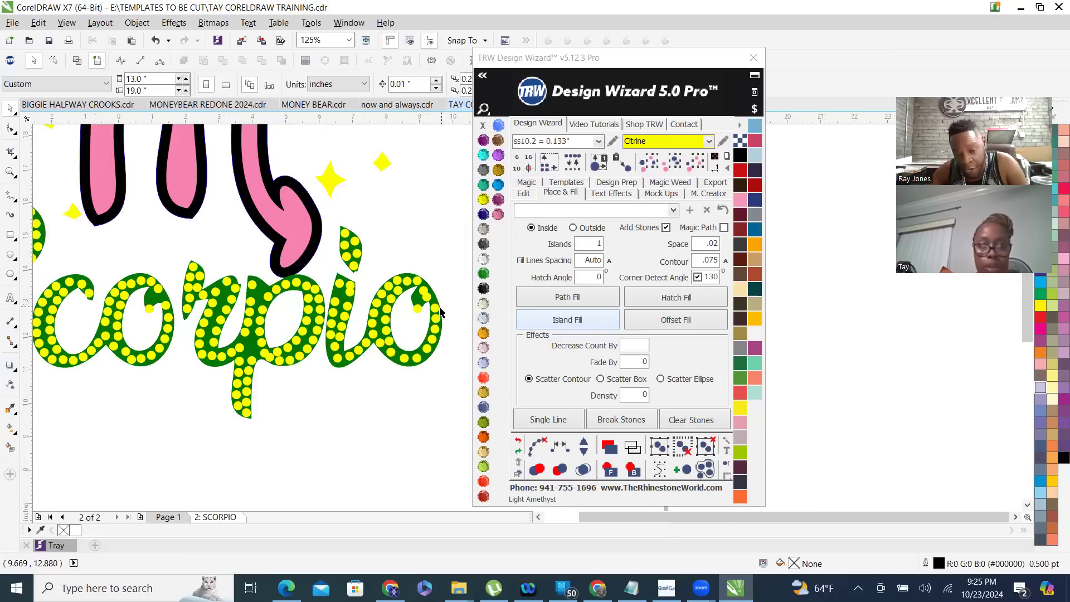
scroll(440, 312, down, 2)
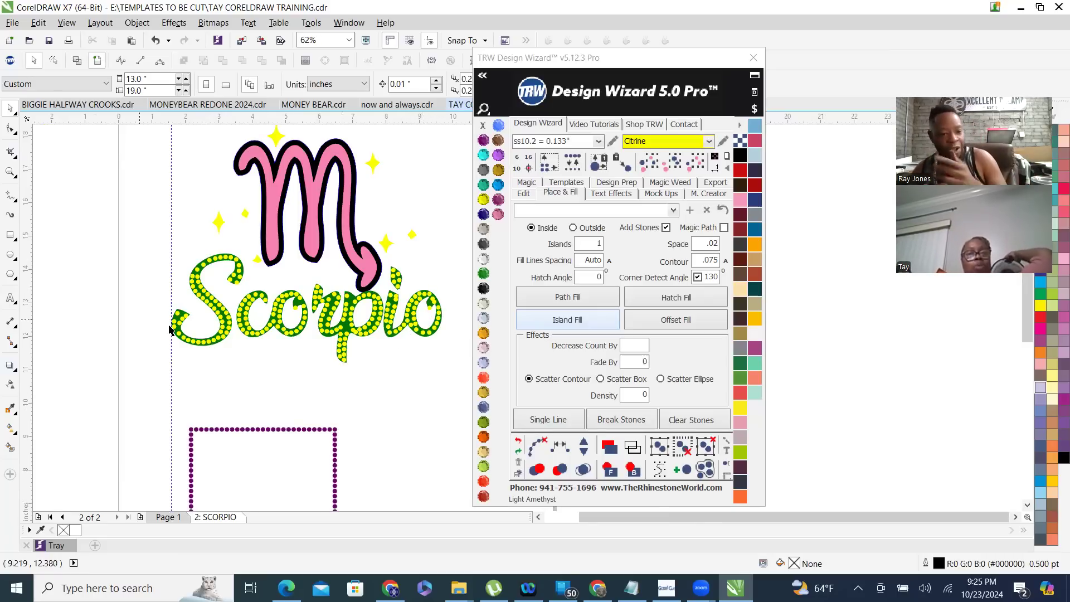
scroll(204, 365, up, 2)
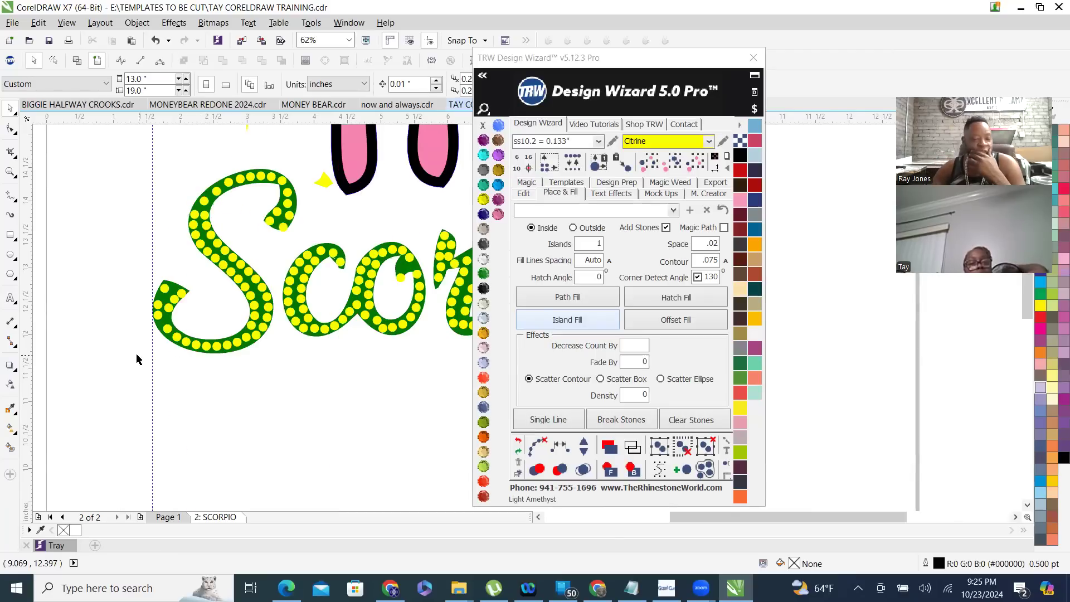
scroll(159, 257, down, 2)
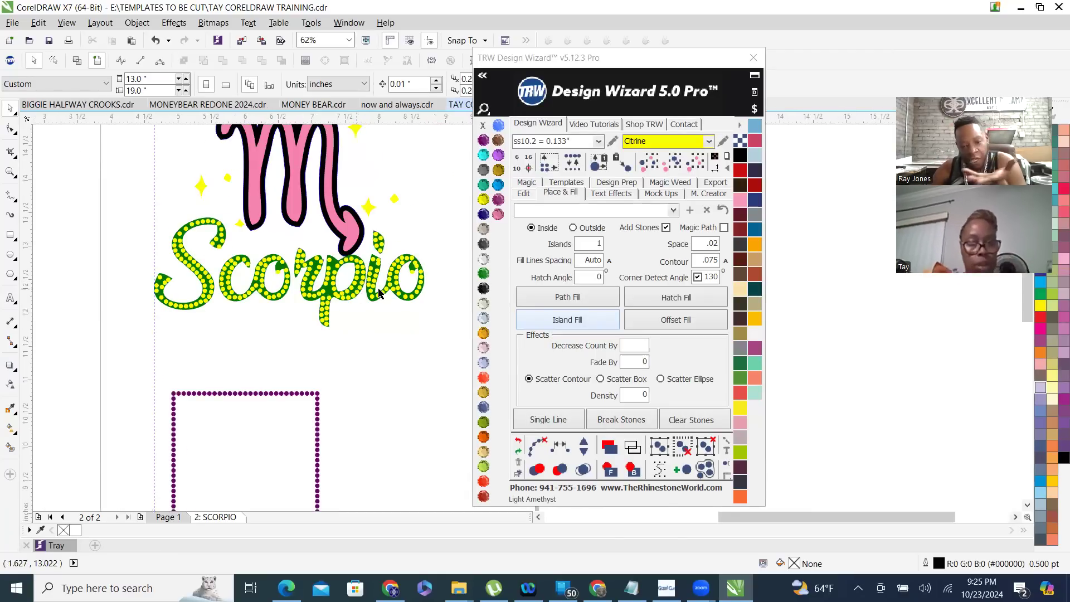
scroll(357, 291, up, 2)
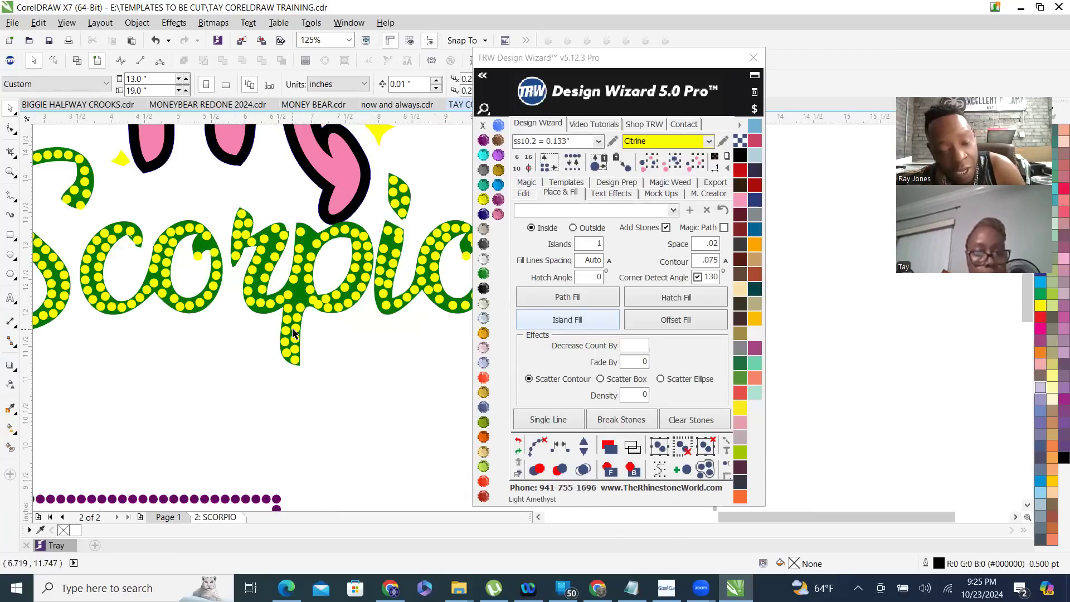
scroll(343, 341, down, 2)
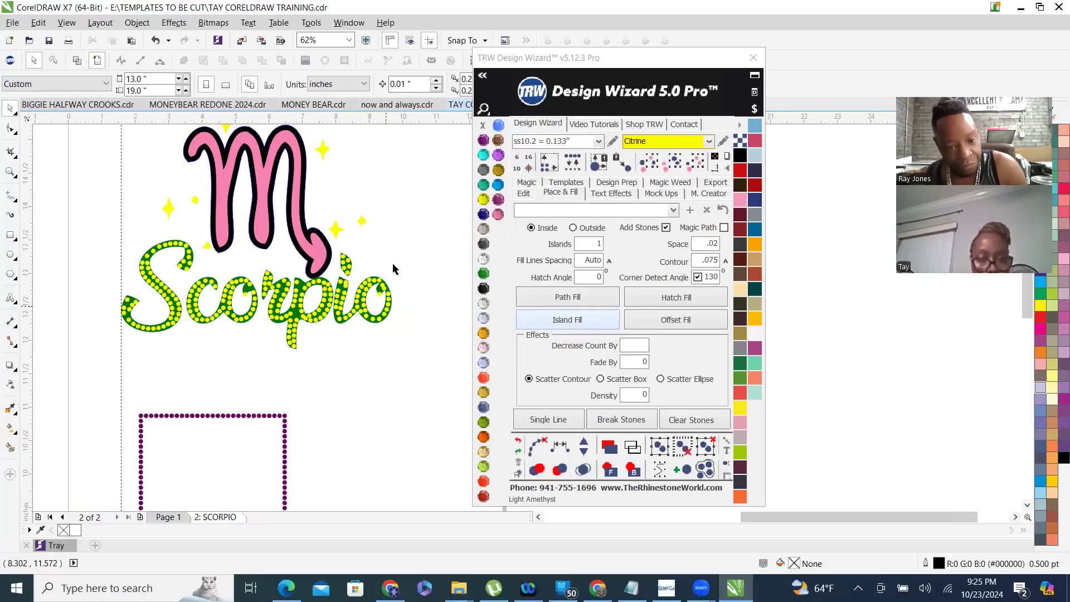
scroll(375, 302, up, 2)
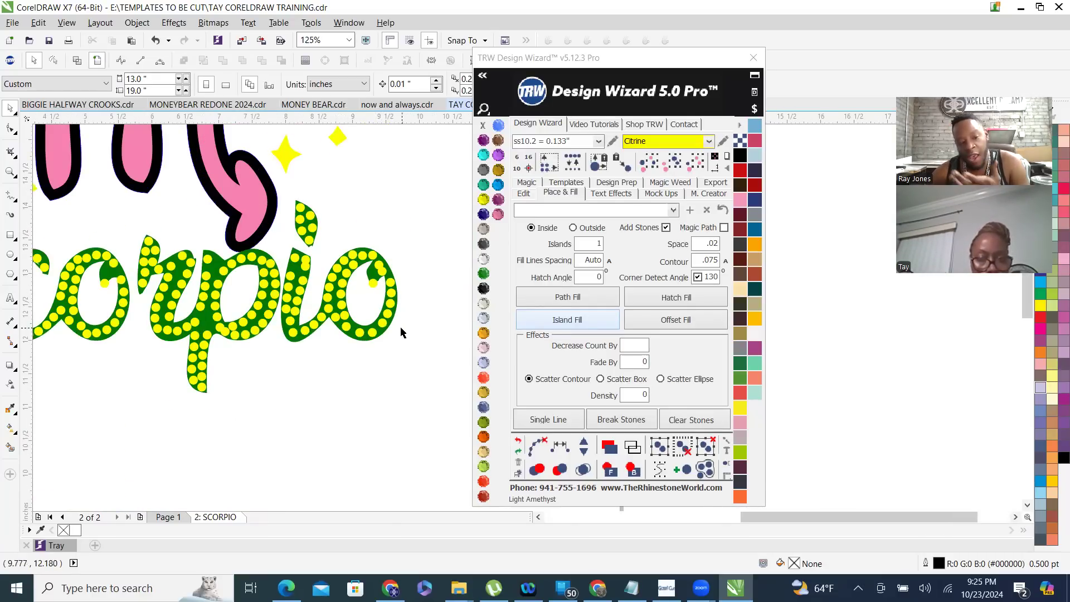
- Delete the two sample rhinestone rectangles below the Scorpio lettering
scroll(402, 332, down, 2)
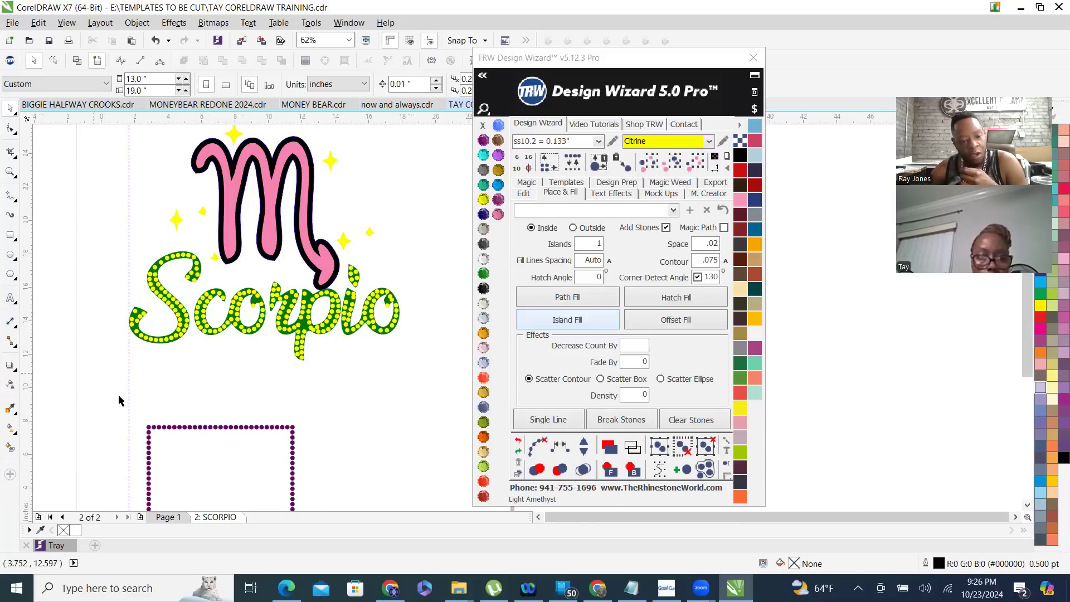
scroll(119, 396, down, 4)
drag(112, 390, 229, 485)
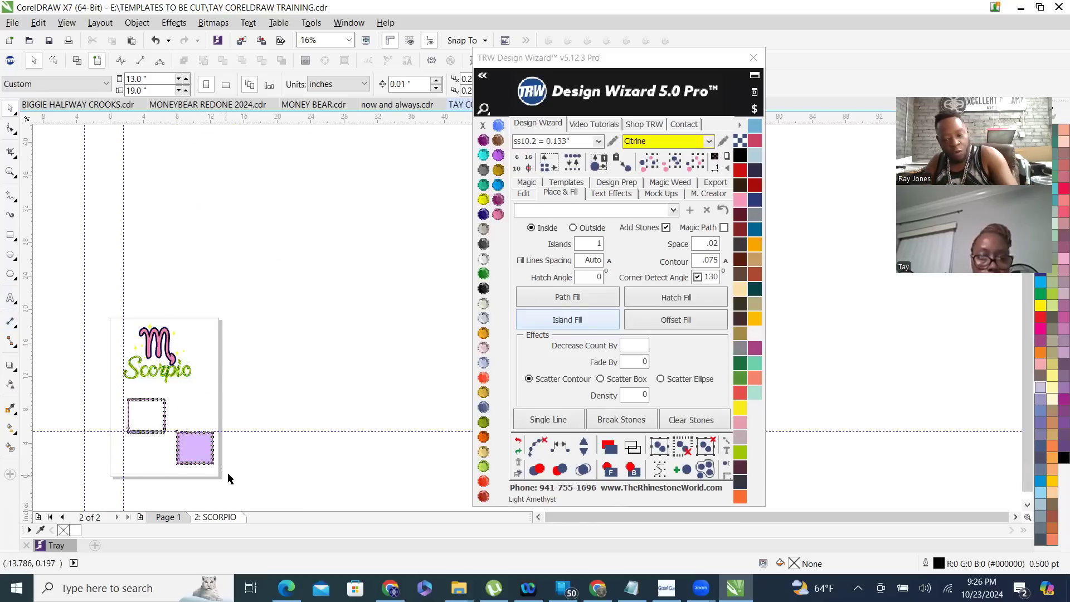
- Add the text "Scorpio" in Arial below the stoned lettering and enlarge it to about 195 pt
click(10, 300)
scroll(111, 422, up, 2)
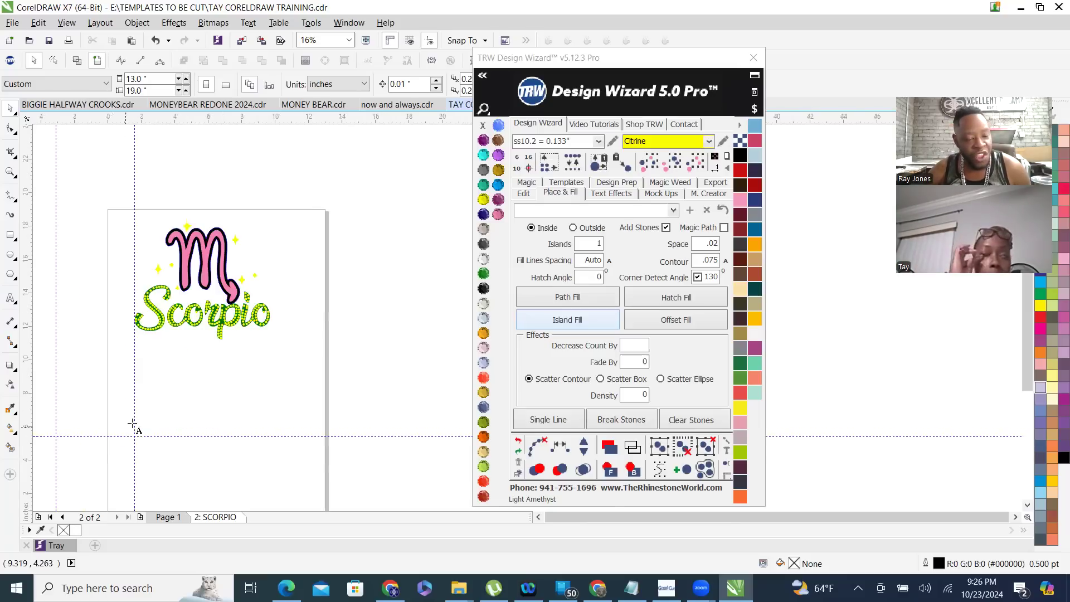
scroll(134, 423, up, 2)
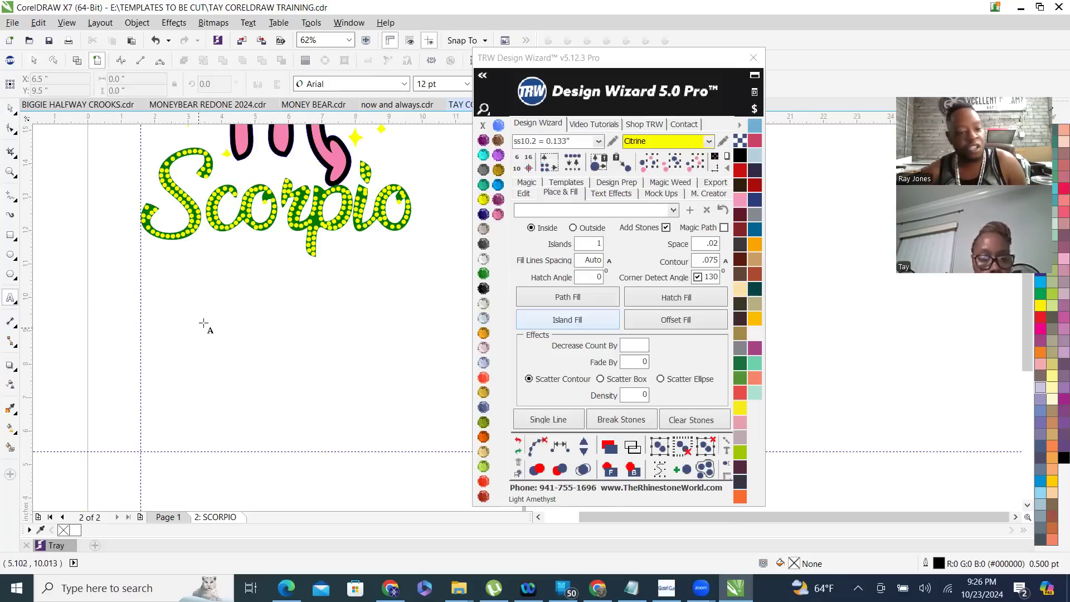
click(161, 327)
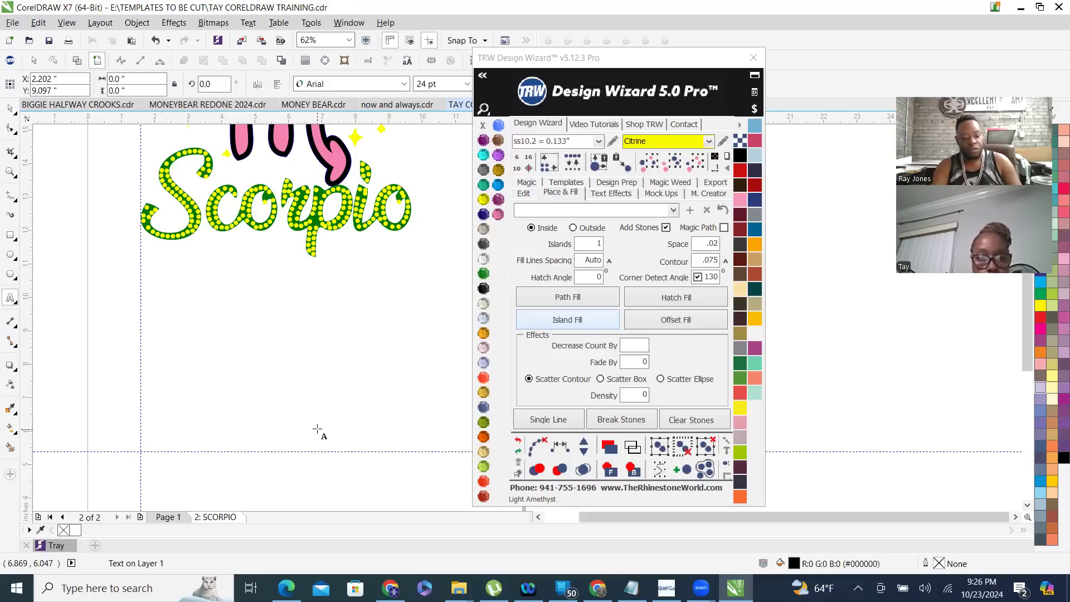
text(Scorpio)
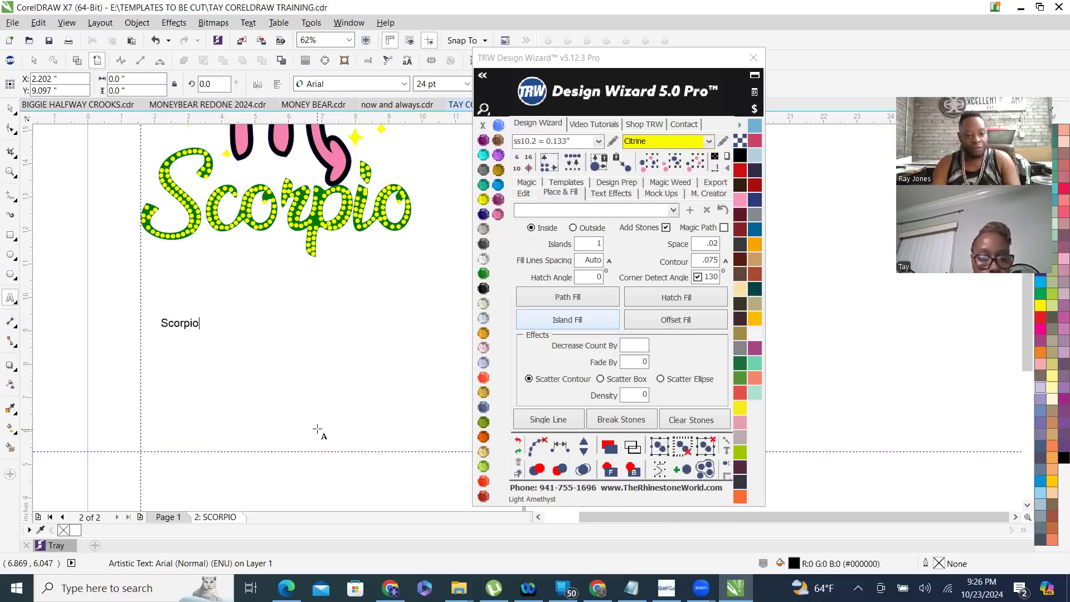
click(11, 111)
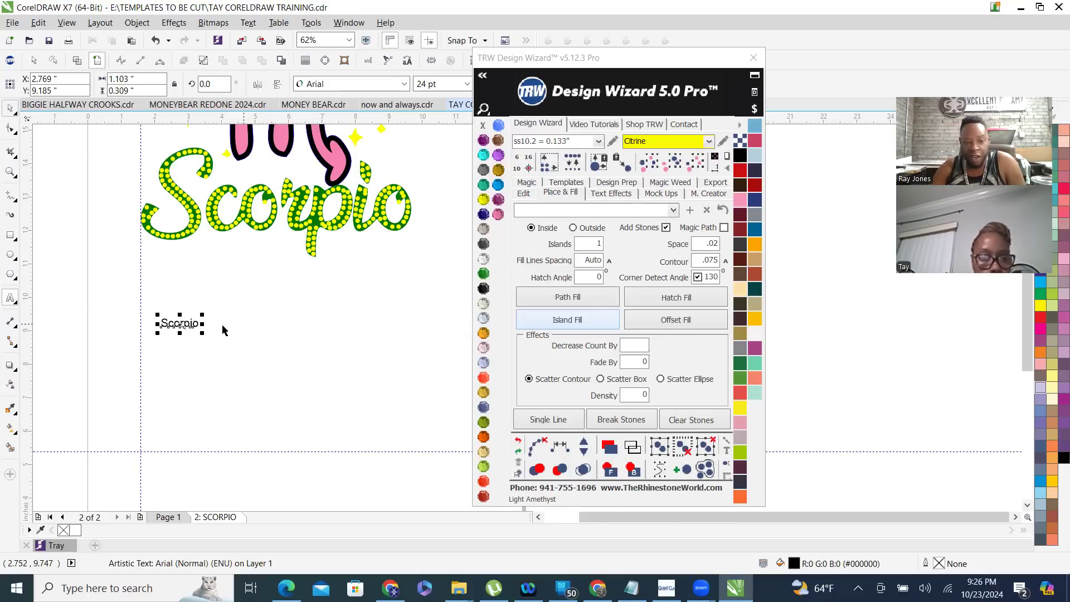
drag(202, 333, 262, 215)
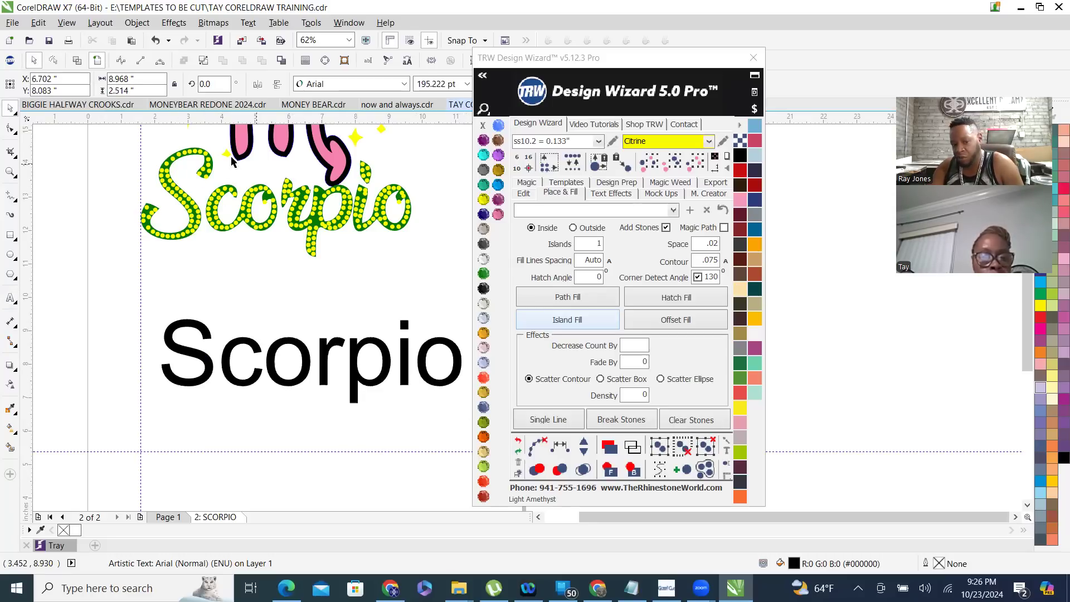
- Try favorite fonts such as Varsity Team, World Series, Jersey M54 and Impact on the new Scorpio text and apply Aesthetic Monoline
click(482, 78)
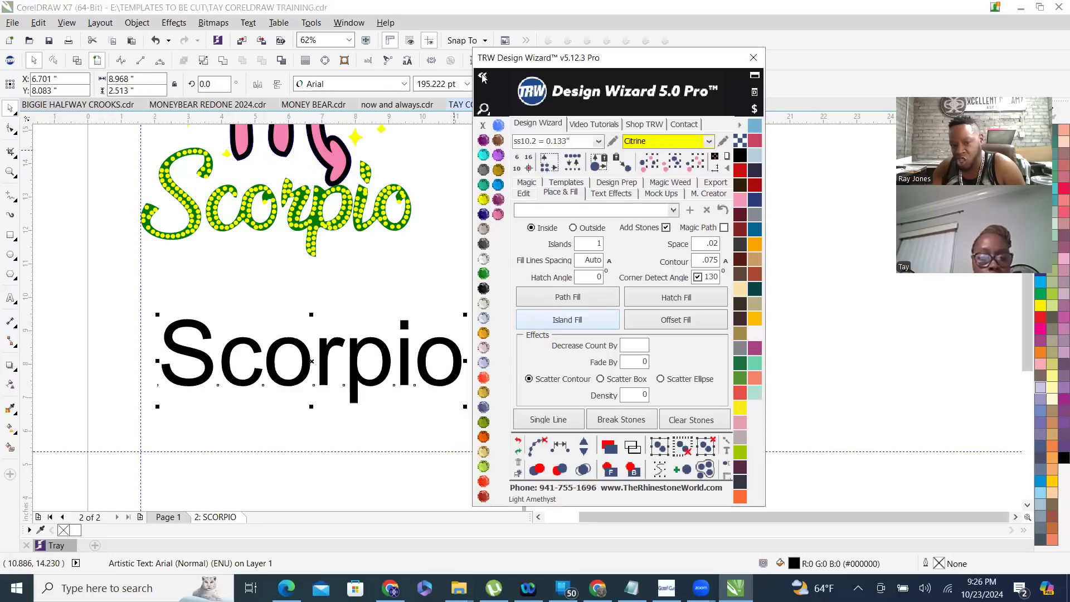
click(483, 78)
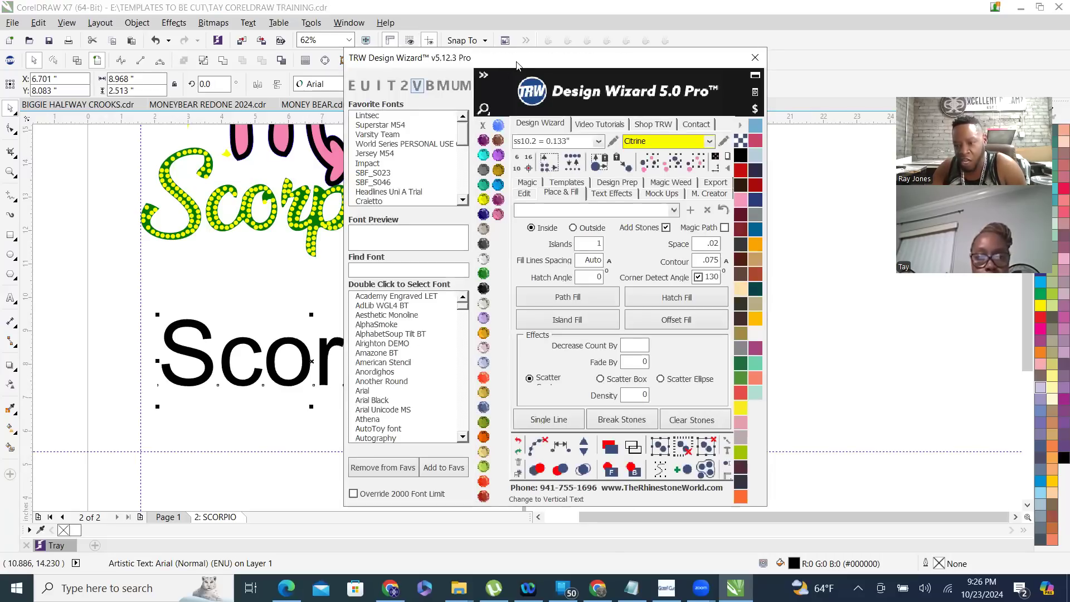
drag(517, 65, 664, 49)
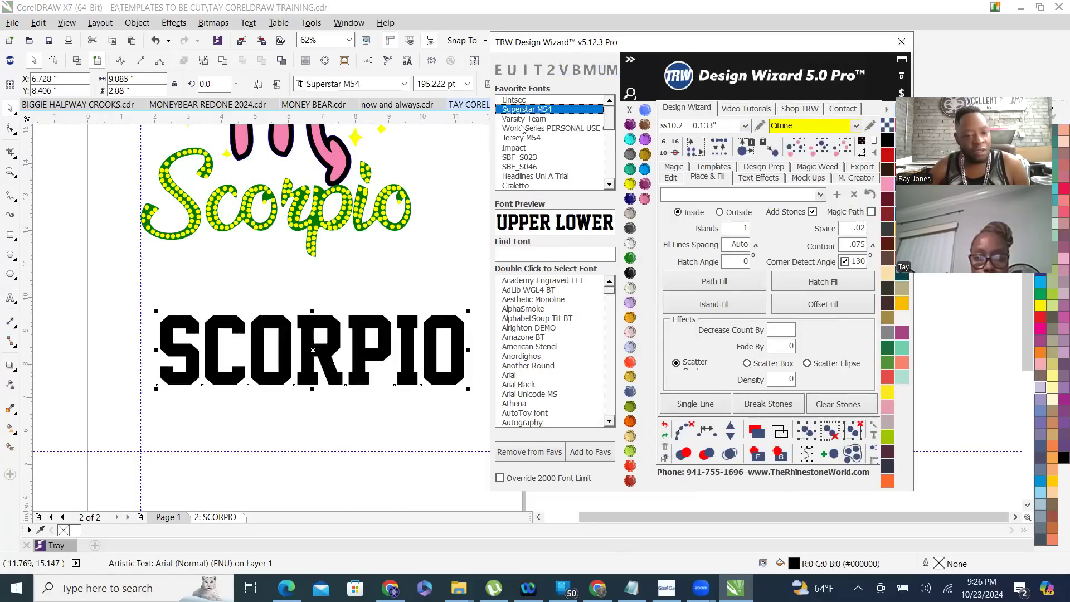
click(540, 119)
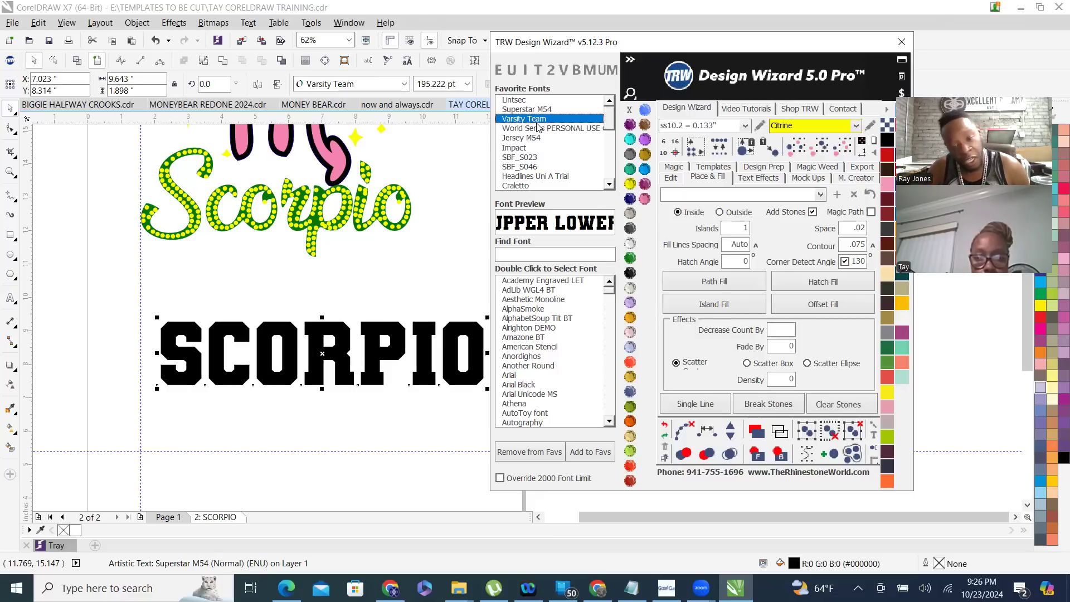
click(535, 129)
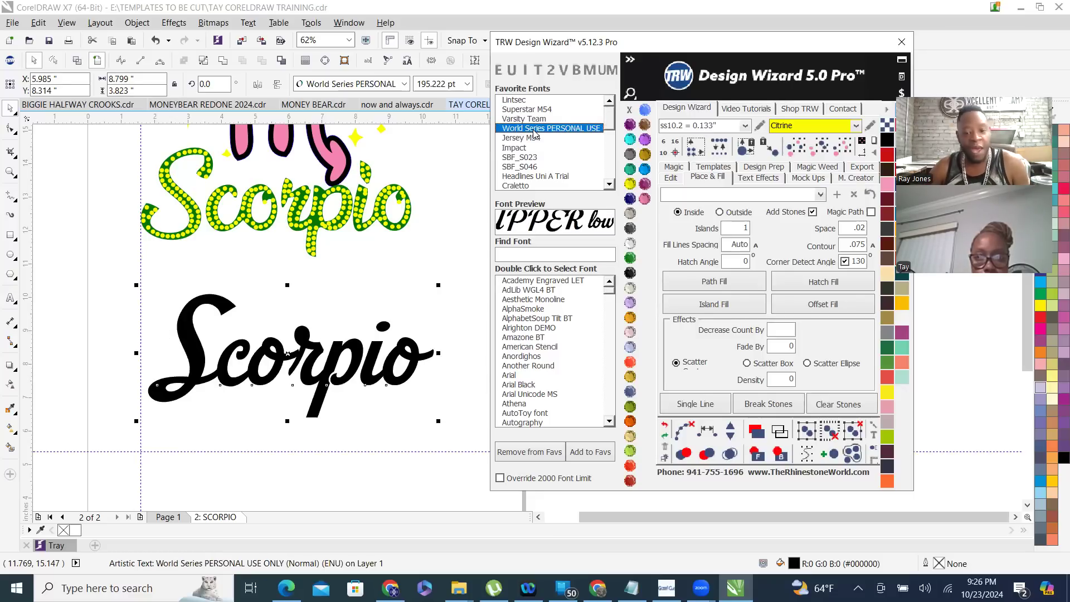
click(534, 139)
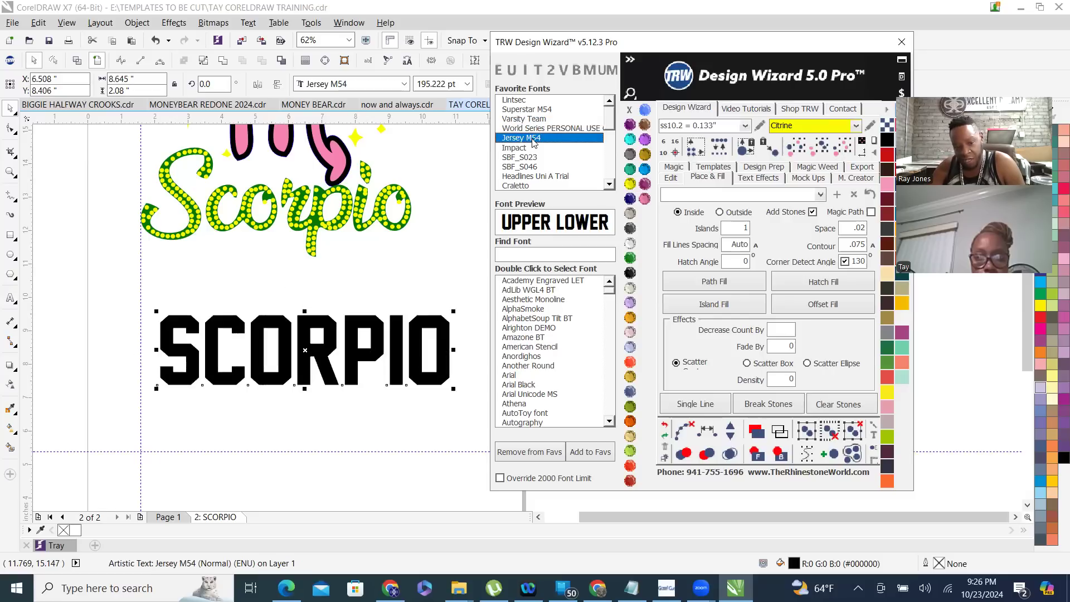
click(524, 149)
drag(612, 116, 610, 168)
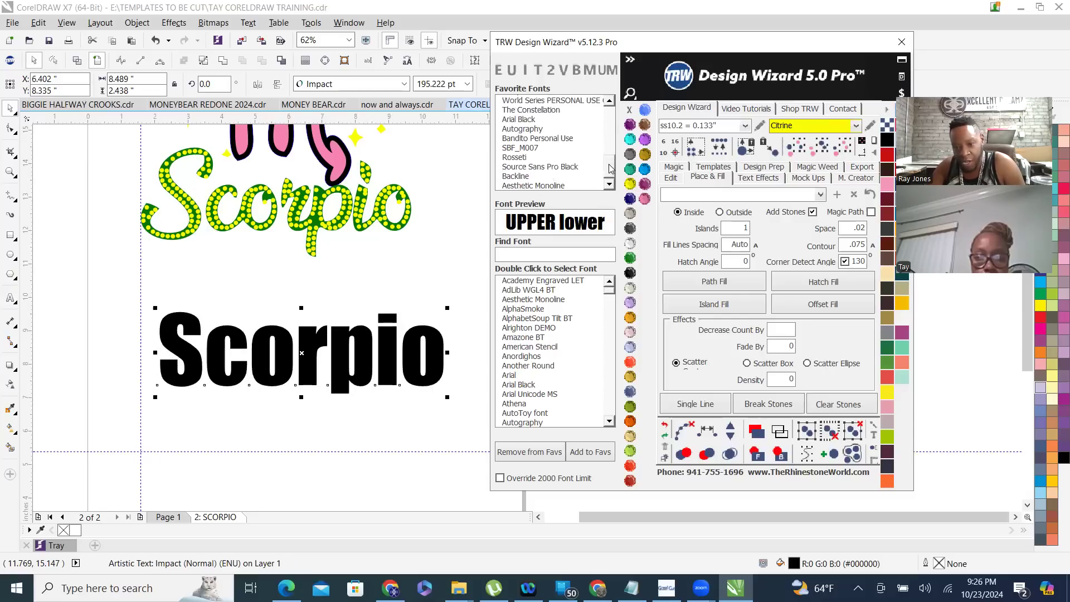
click(524, 186)
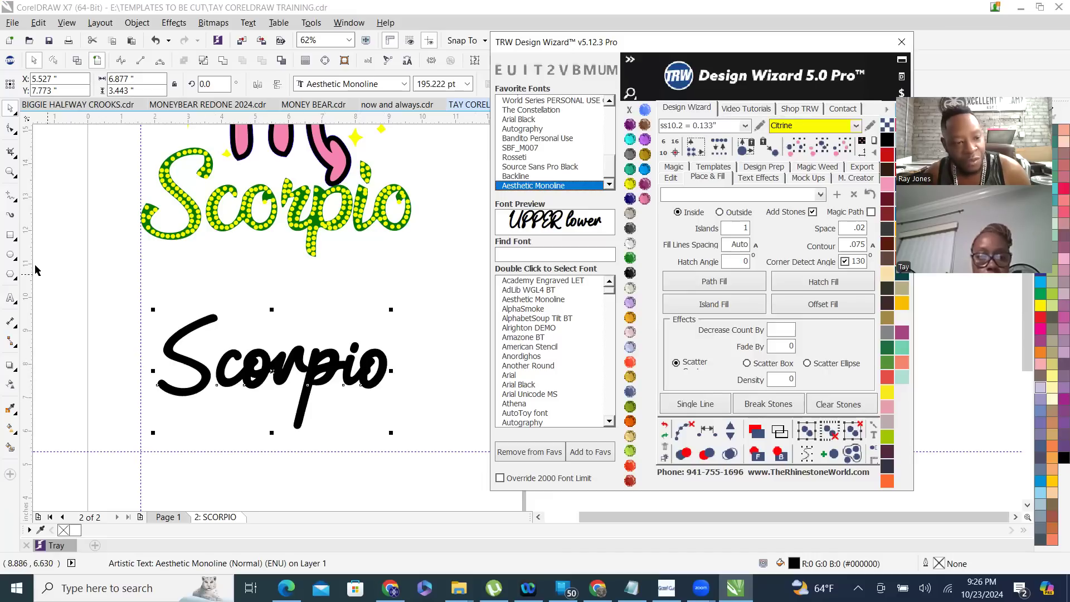
- Display the design in wireframe and convert the Aesthetic Monoline Scorpio text to curves
click(78, 62)
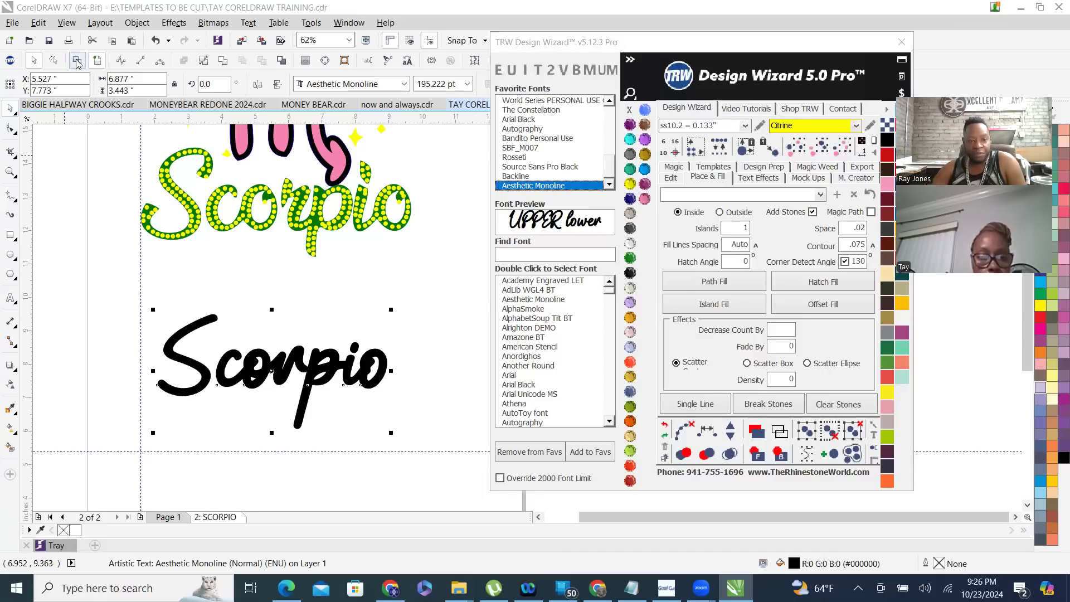
scroll(266, 389, up, 2)
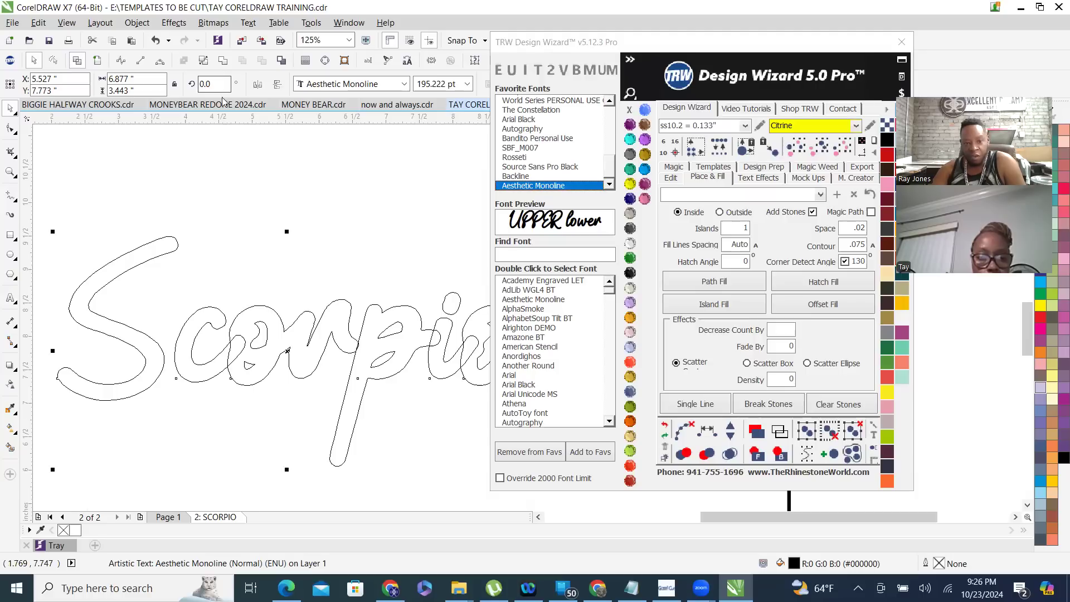
key(ctrl+q)
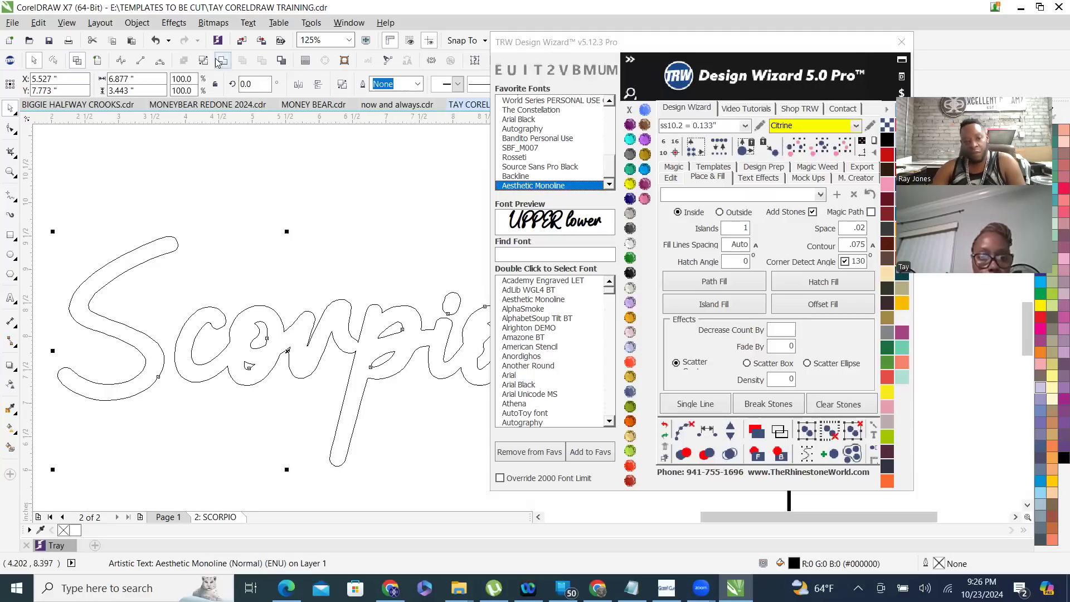
scroll(256, 387, down, 4)
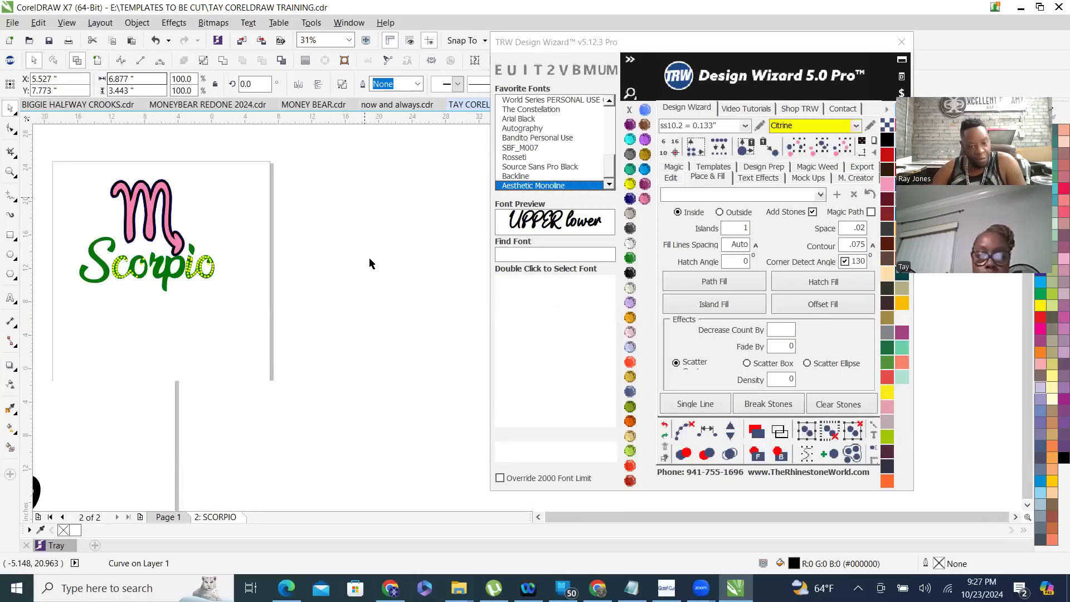
- Compare the stoned green Scorpio lettering with the black Aesthetic Monoline Scorpio curves below it
scroll(170, 317, up, 4)
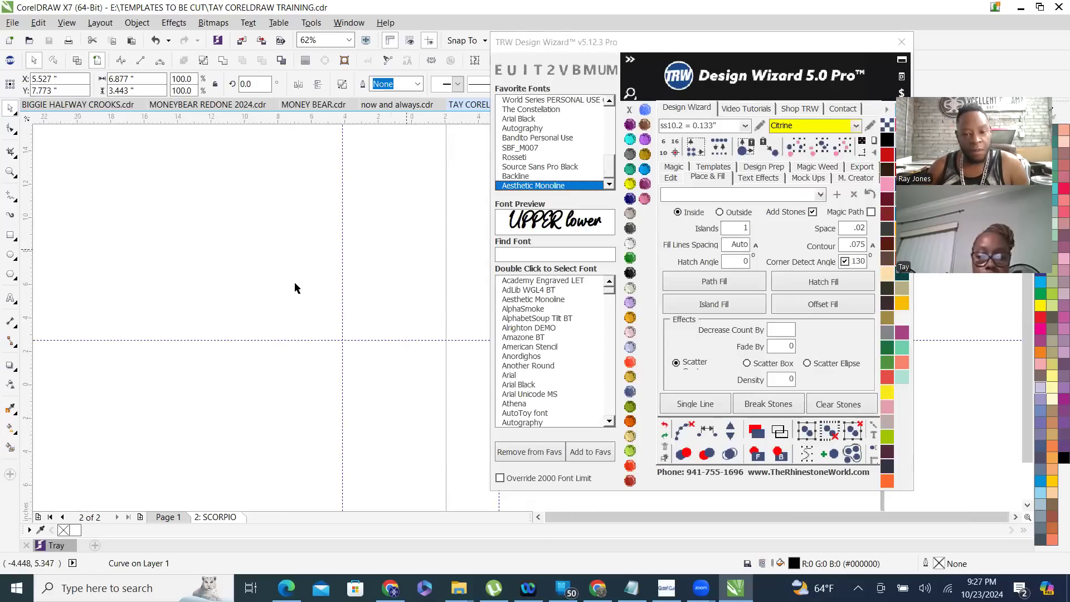
scroll(296, 289, down, 5)
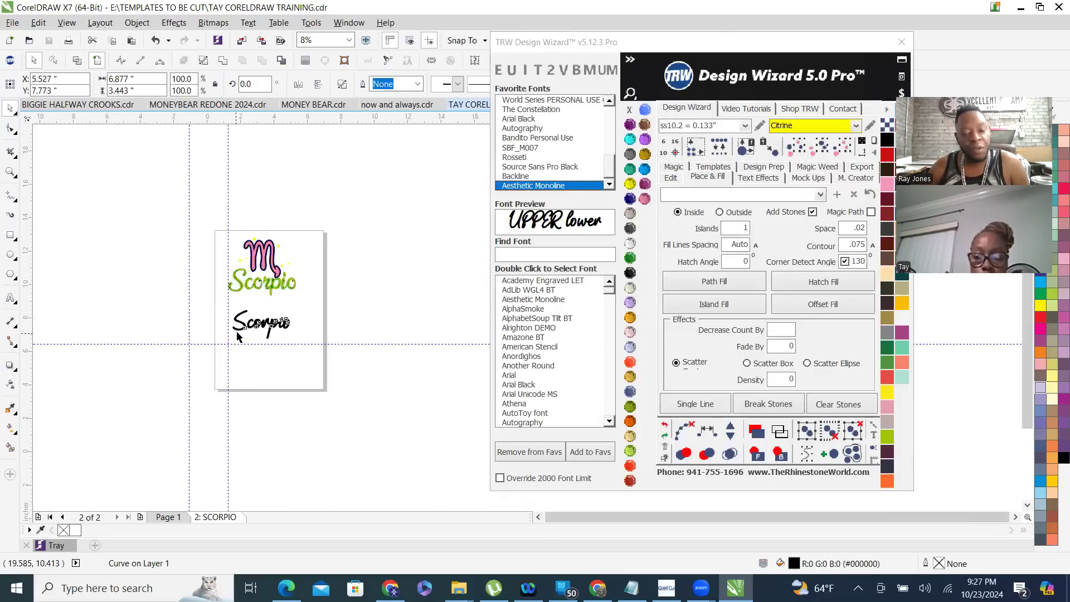
scroll(238, 336, up, 2)
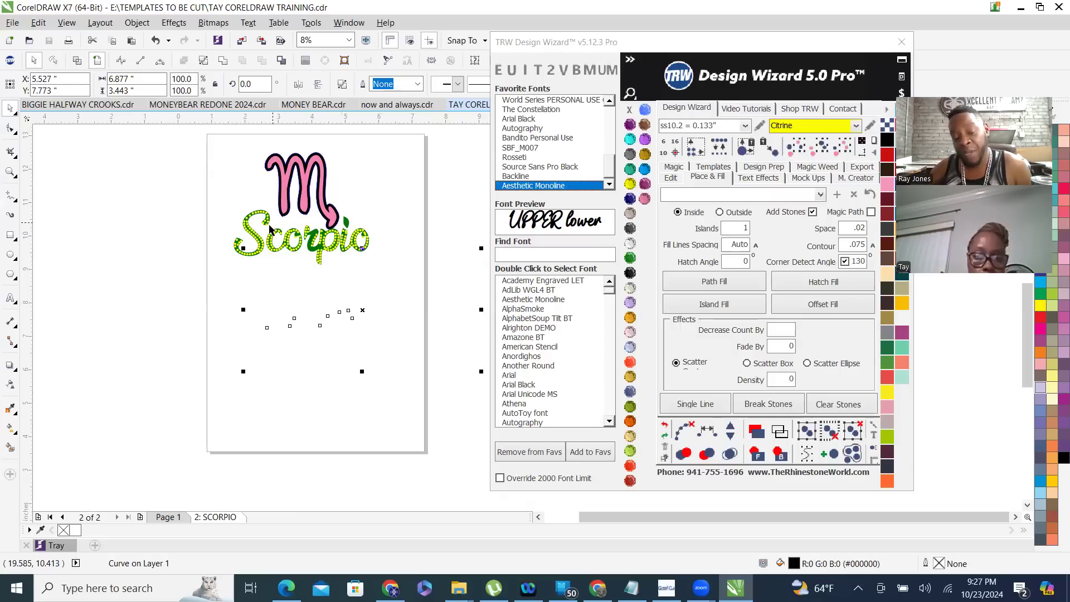
scroll(261, 329, up, 3)
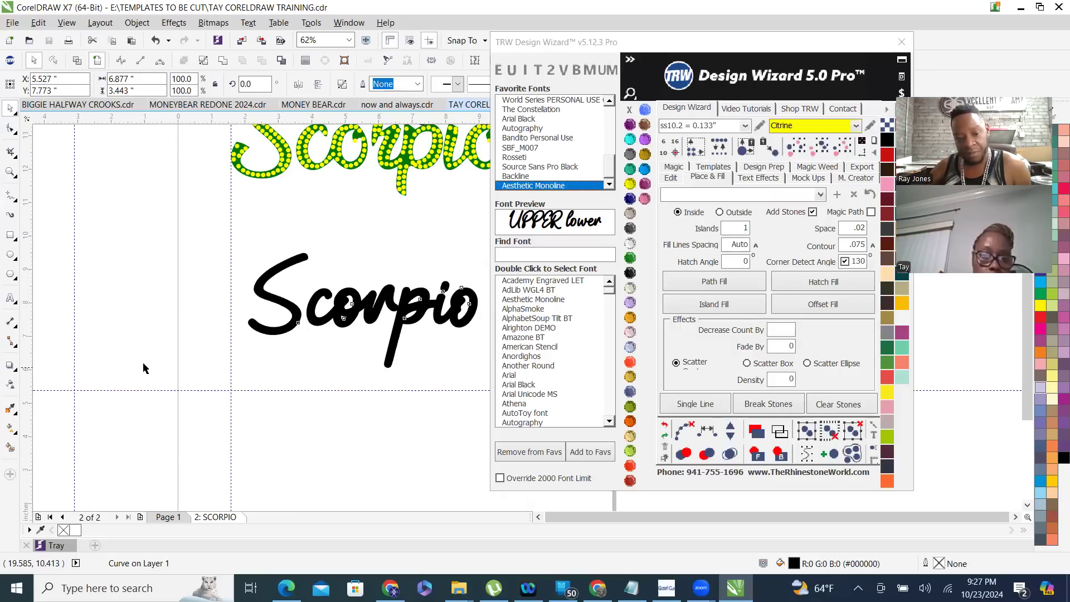
scroll(156, 363, down, 2)
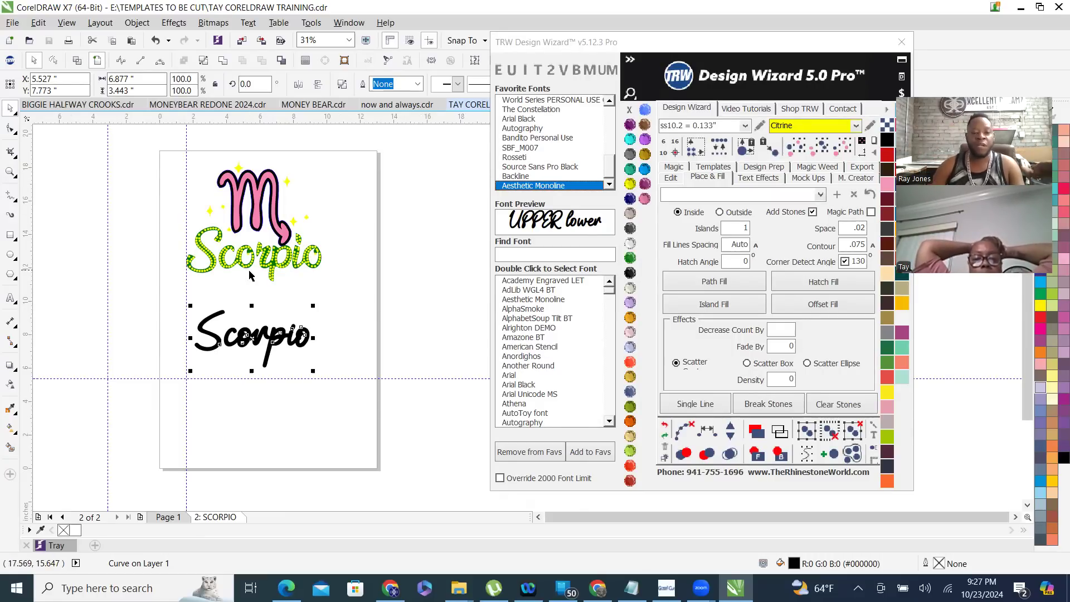
scroll(258, 231, up, 4)
scroll(232, 245, up, 1)
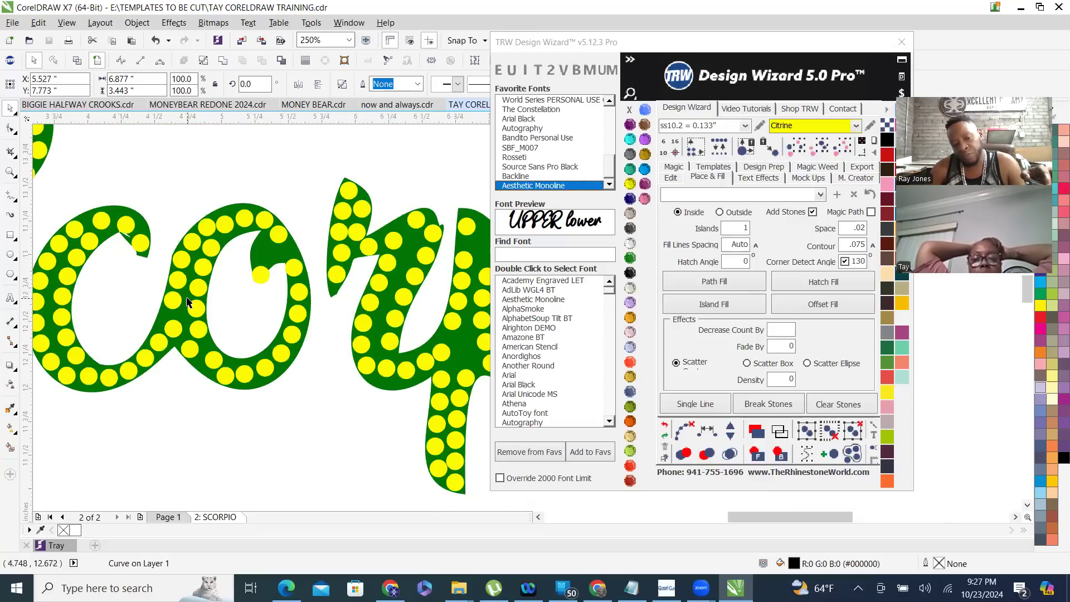
scroll(187, 301, down, 2)
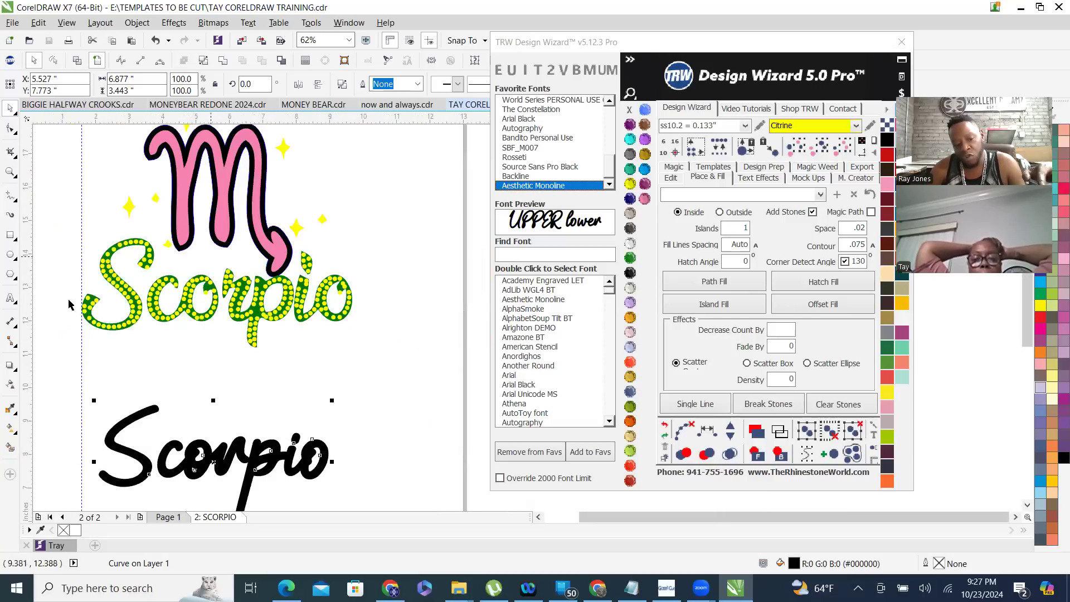
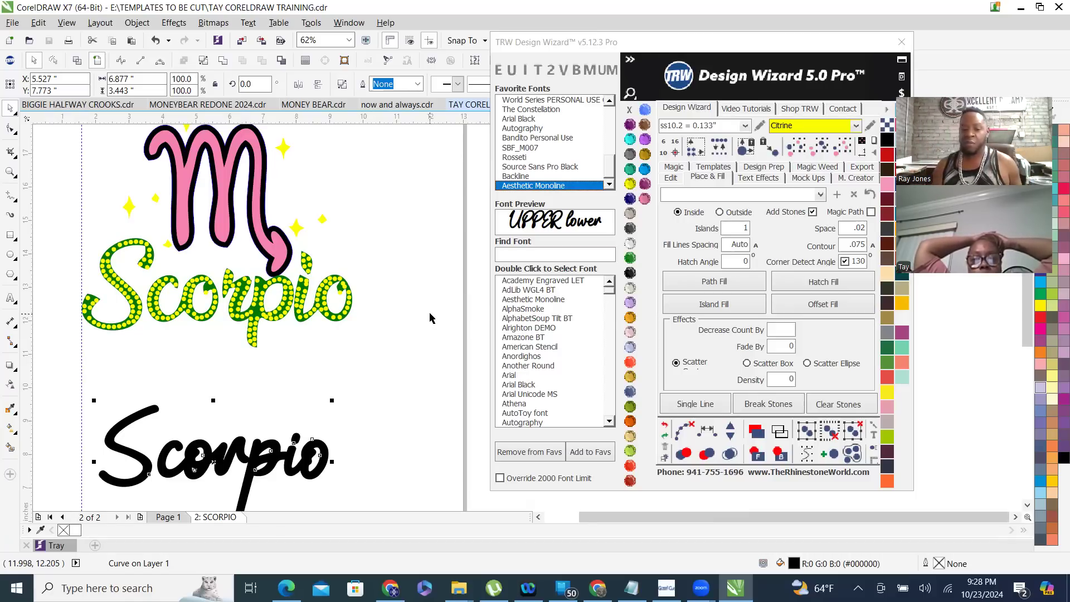
- Enlarge the black Scorpio curves to about 8.226 by 4.119 inches and stone them with an ss10 Citrine Island Fill
drag(332, 400, 377, 378)
key(Escape)
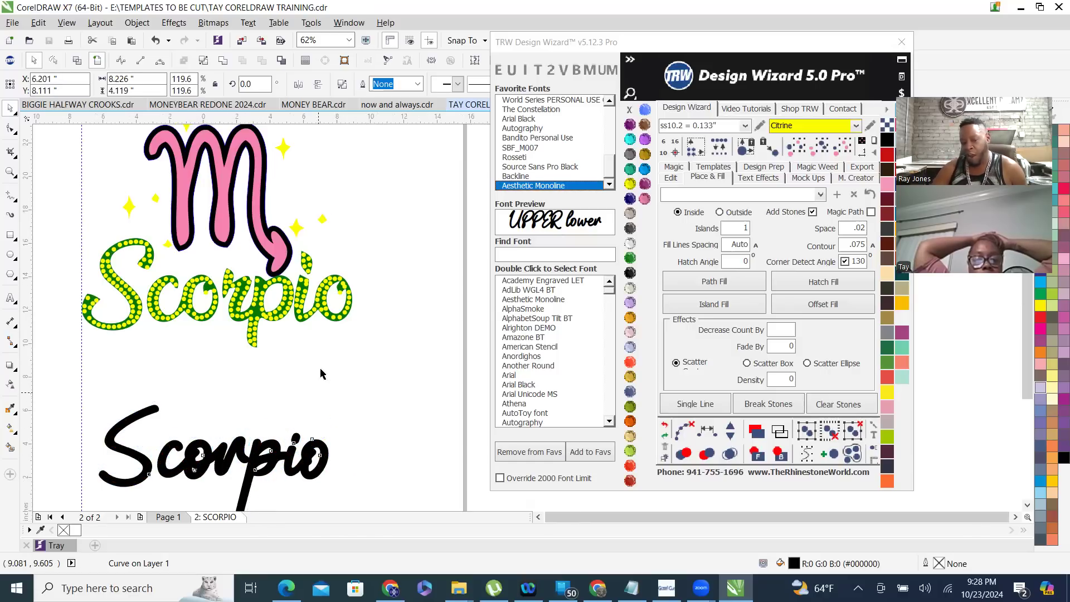
scroll(324, 360, down, 2)
scroll(310, 383, up, 4)
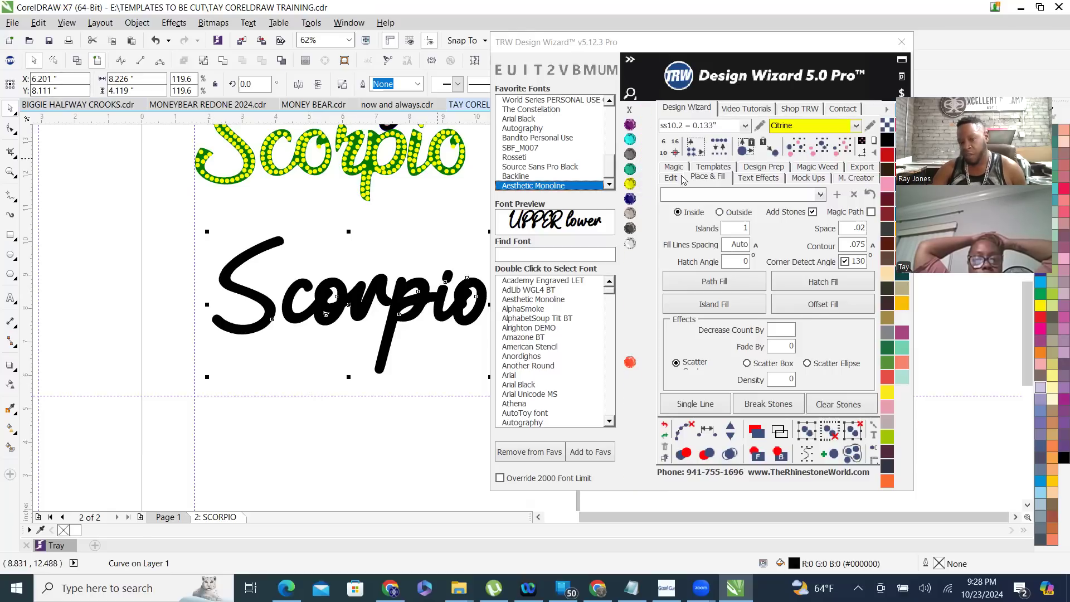
click(718, 310)
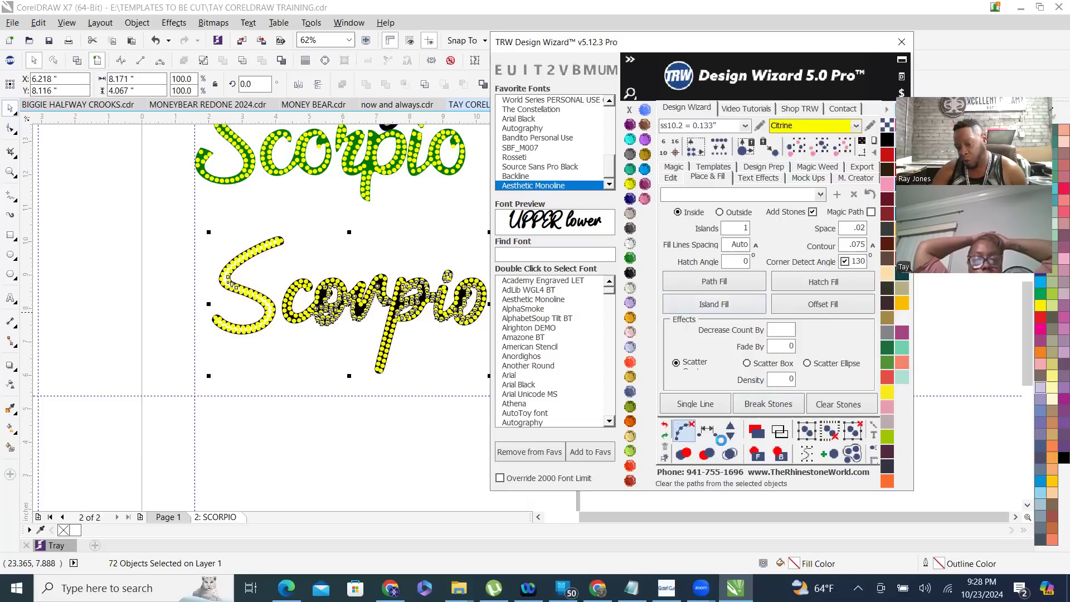
click(229, 368)
scroll(229, 368, down, 2)
scroll(301, 310, up, 2)
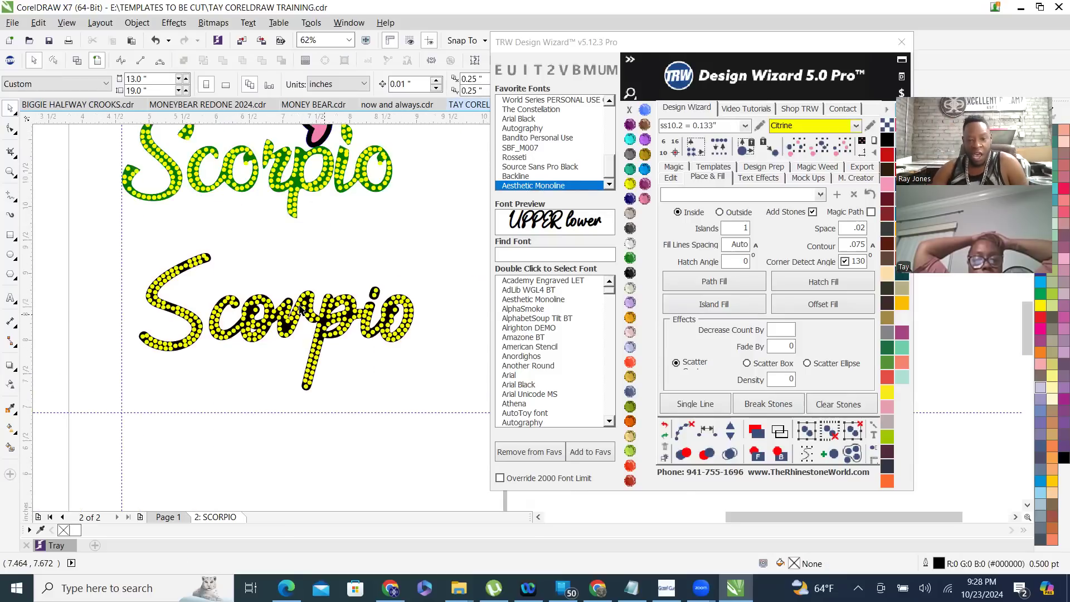
- Move the stone beside the white notch at the tip of the green letter c slightly up into the letter stroke
scroll(299, 309, up, 2)
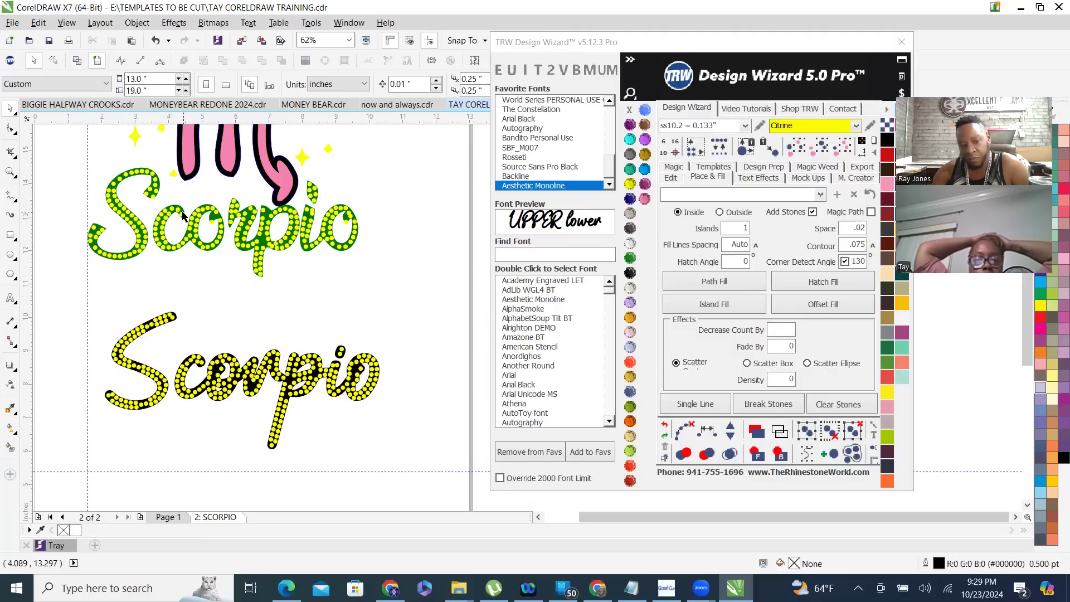
scroll(175, 181, up, 2)
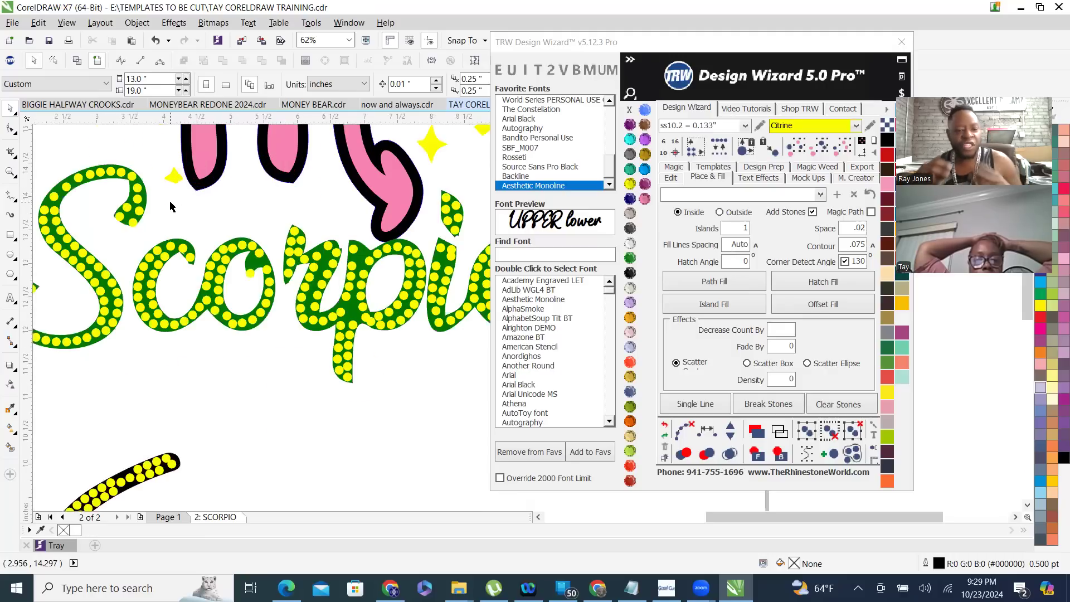
scroll(280, 319, up, 5)
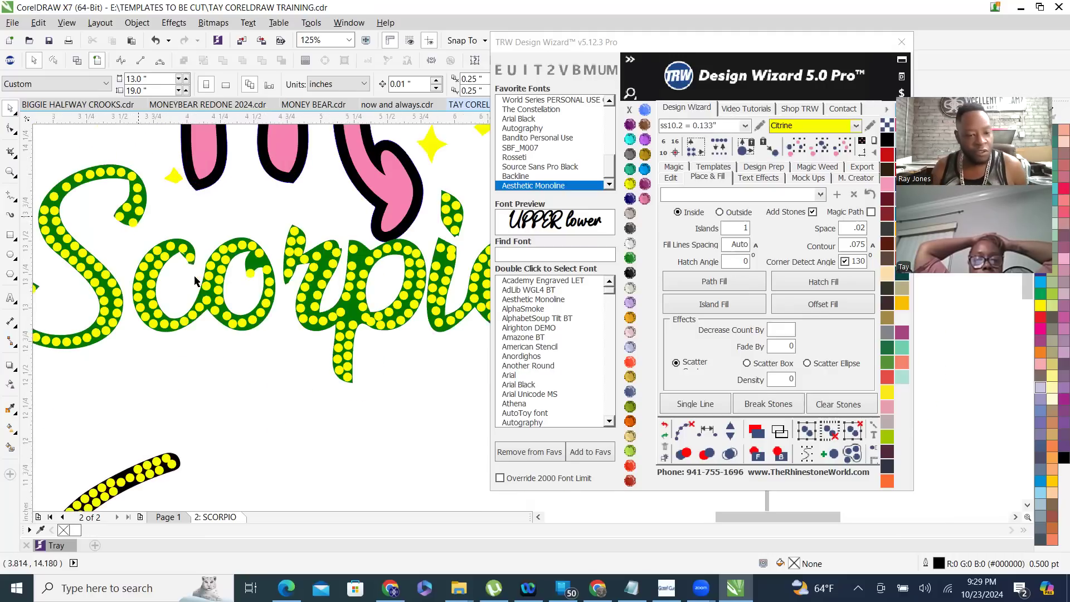
click(303, 172)
scroll(295, 304, up, 2)
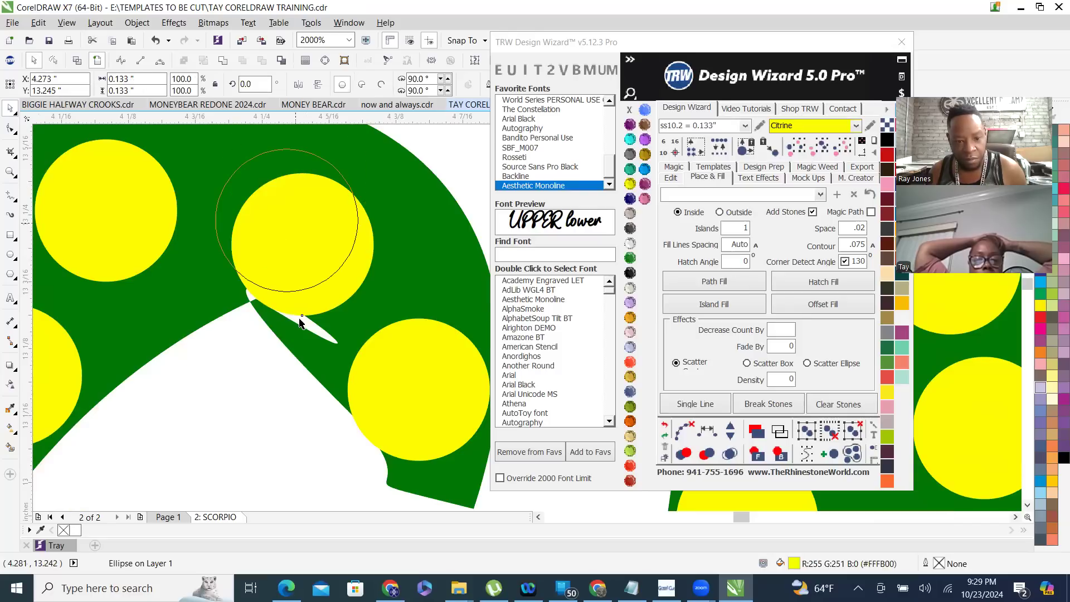
scroll(252, 271, down, 4)
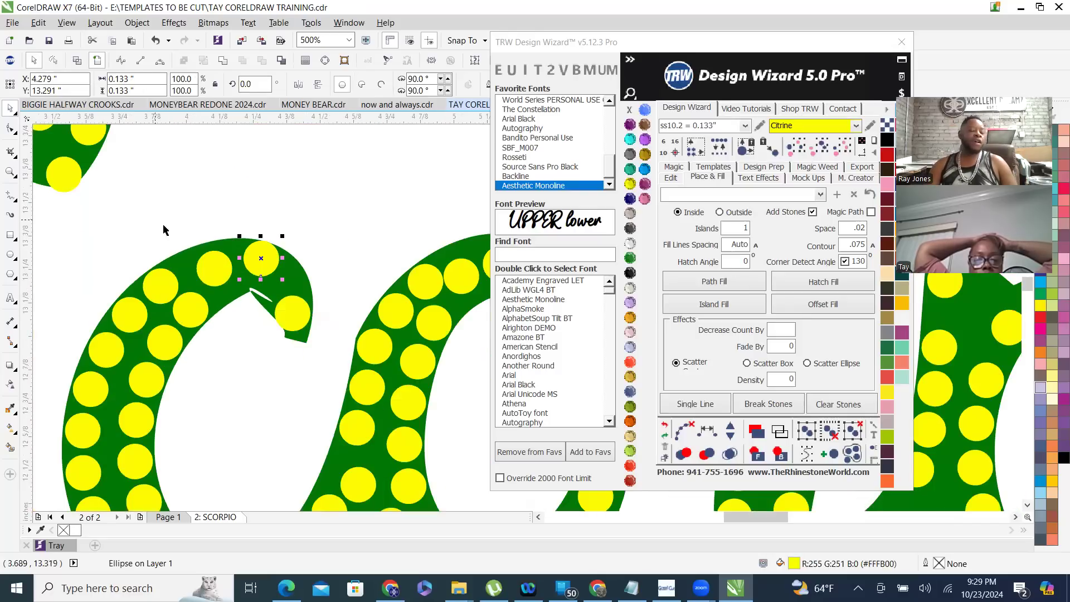
scroll(164, 229, down, 1)
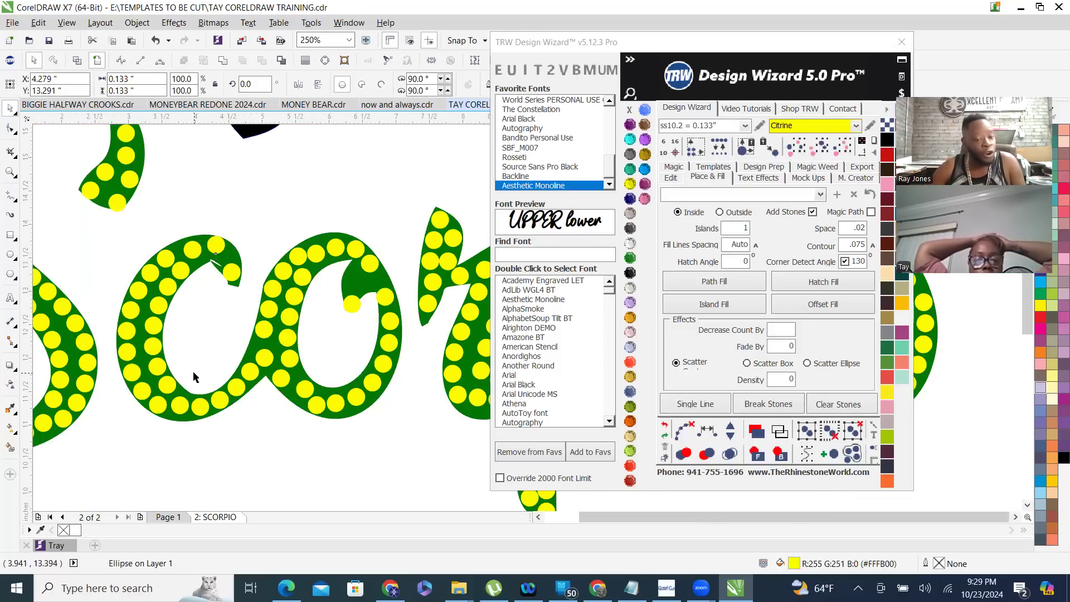
- Examine the outline flaws and stone placement in the green c, o, r and p against the stoned black lettering
scroll(193, 370, down, 1)
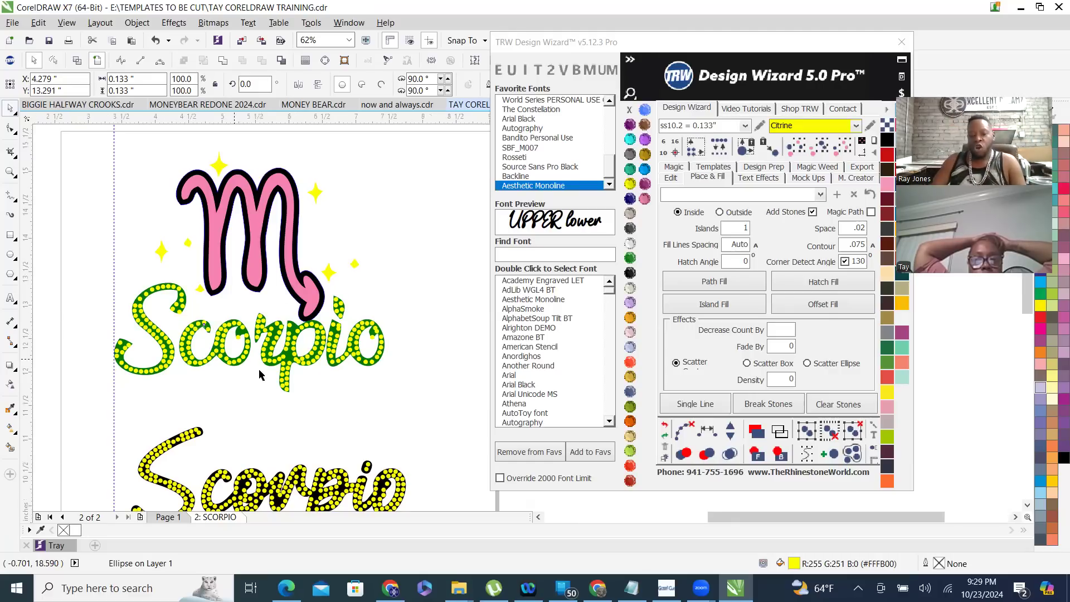
scroll(275, 389, up, 1)
scroll(275, 388, up, 1)
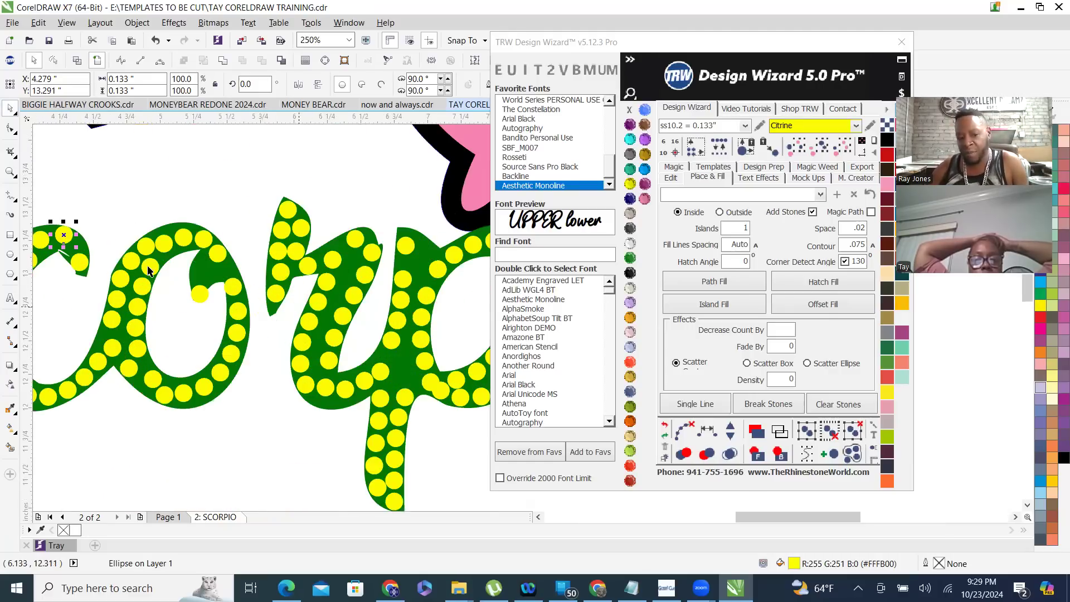
scroll(351, 306, down, 1)
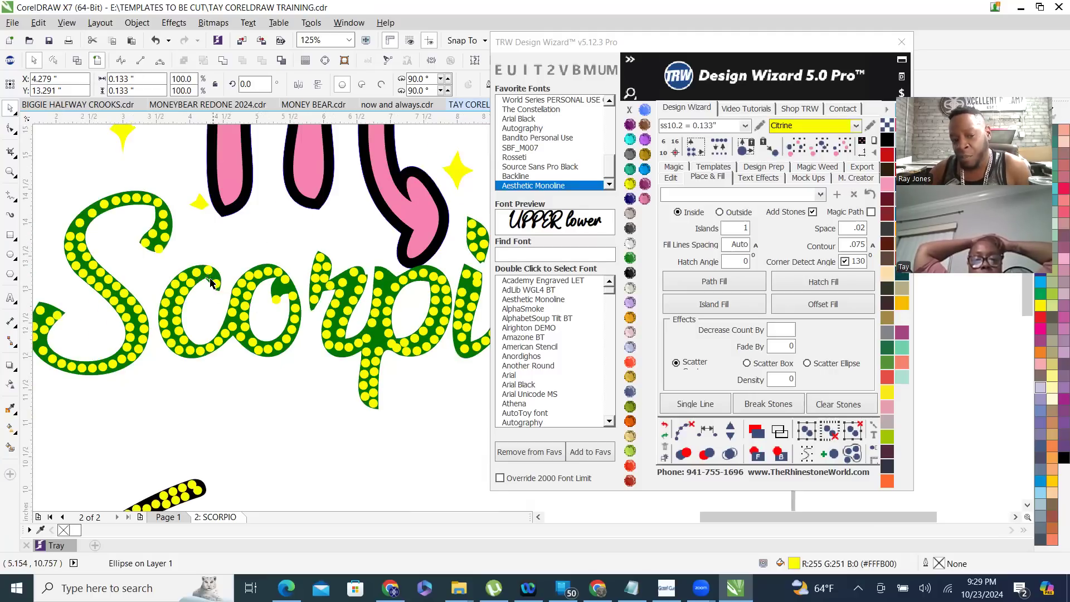
scroll(206, 287, up, 2)
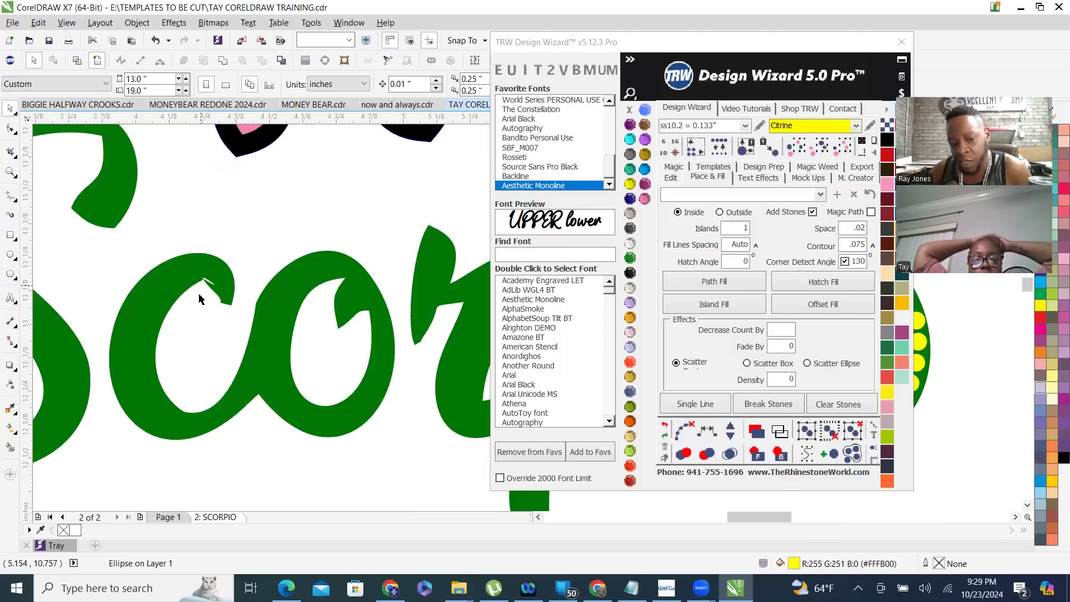
scroll(199, 295, up, 1)
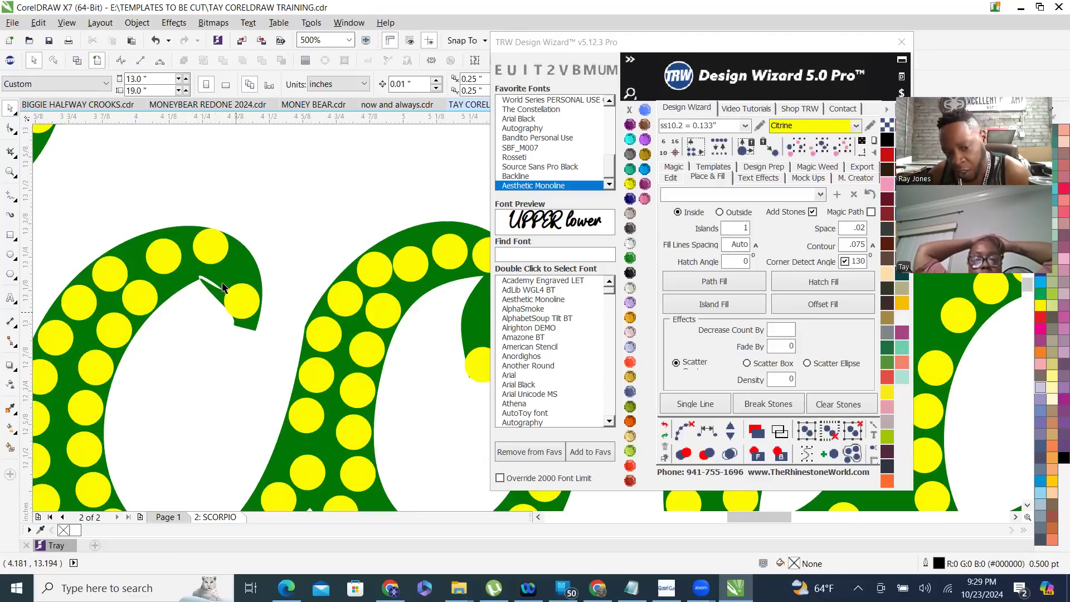
scroll(305, 331, up, 1)
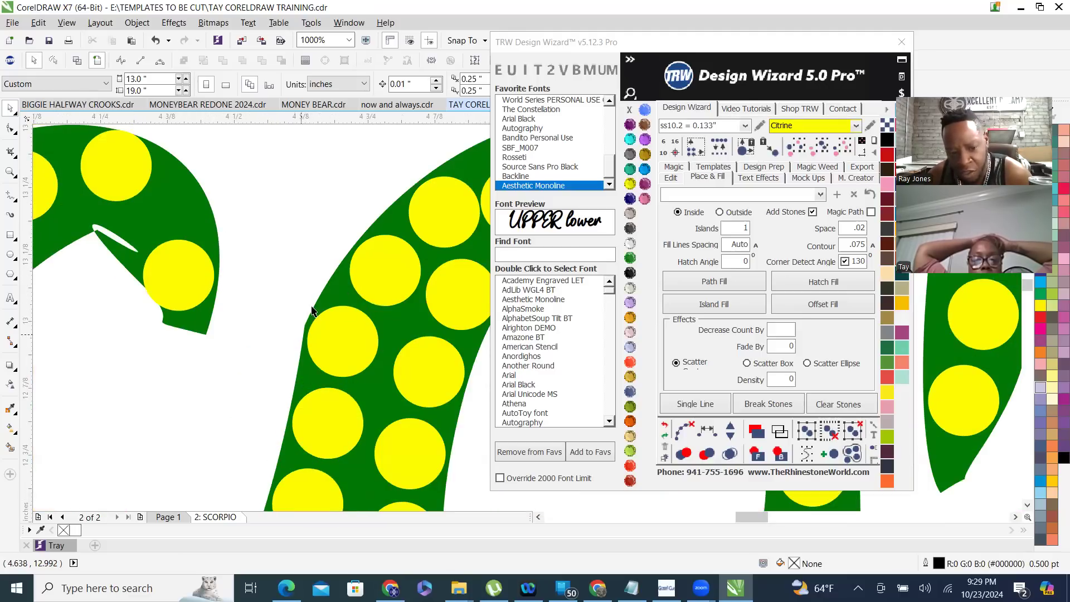
scroll(290, 279, down, 4)
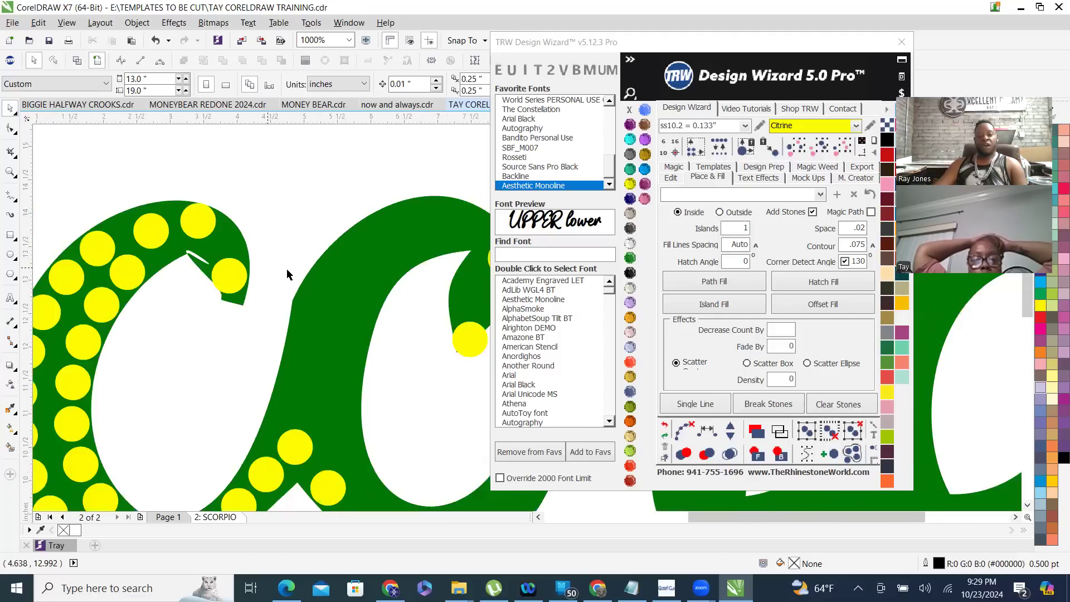
scroll(311, 273, down, 1)
scroll(374, 370, up, 1)
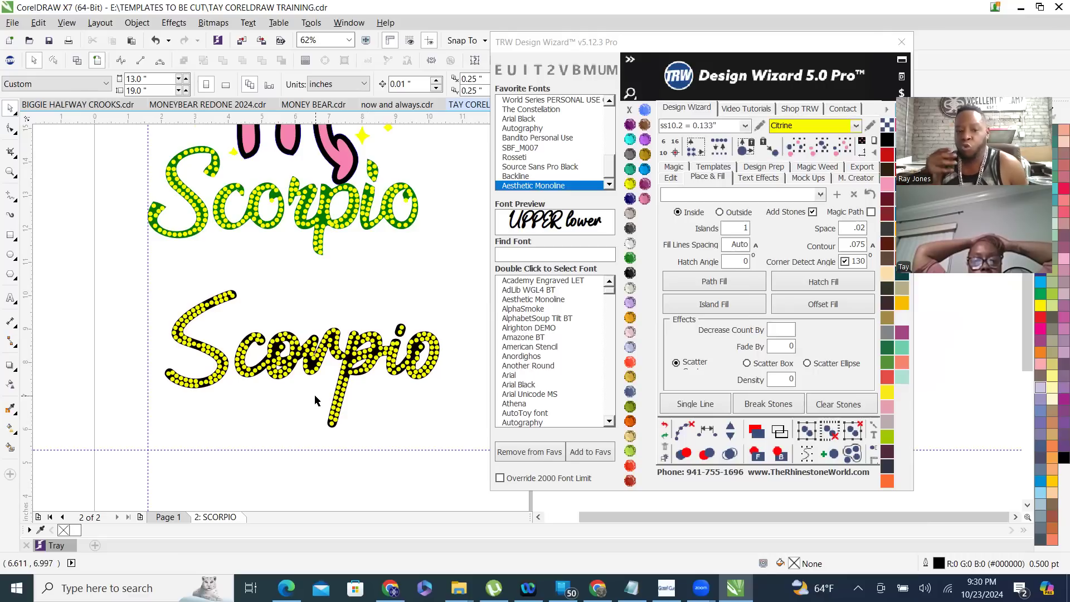
scroll(321, 200, up, 2)
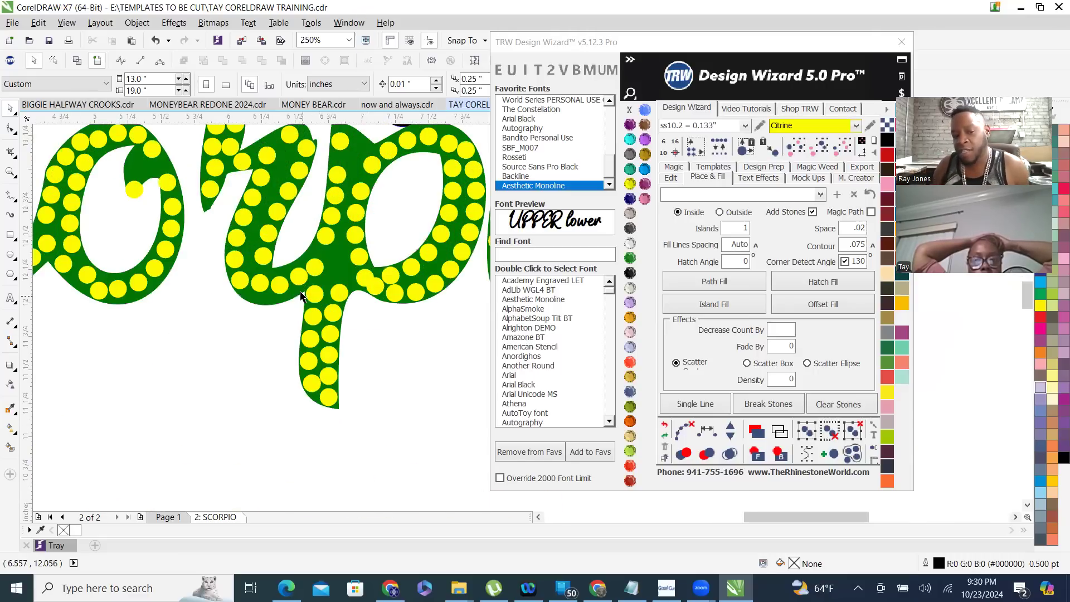
scroll(290, 323, down, 1)
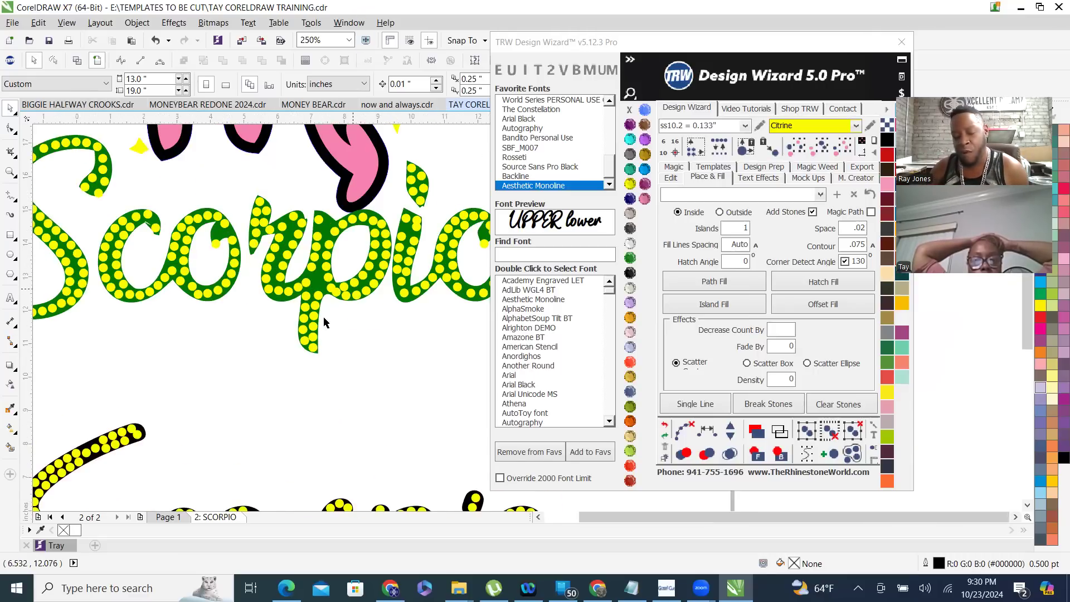
scroll(269, 267, down, 1)
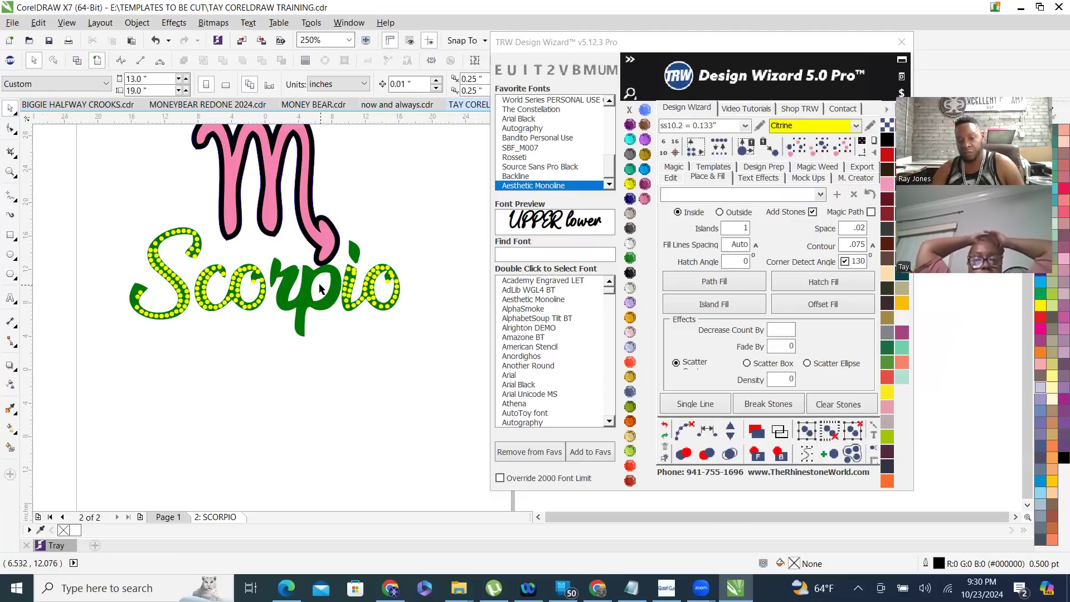
scroll(321, 289, down, 2)
scroll(315, 299, up, 1)
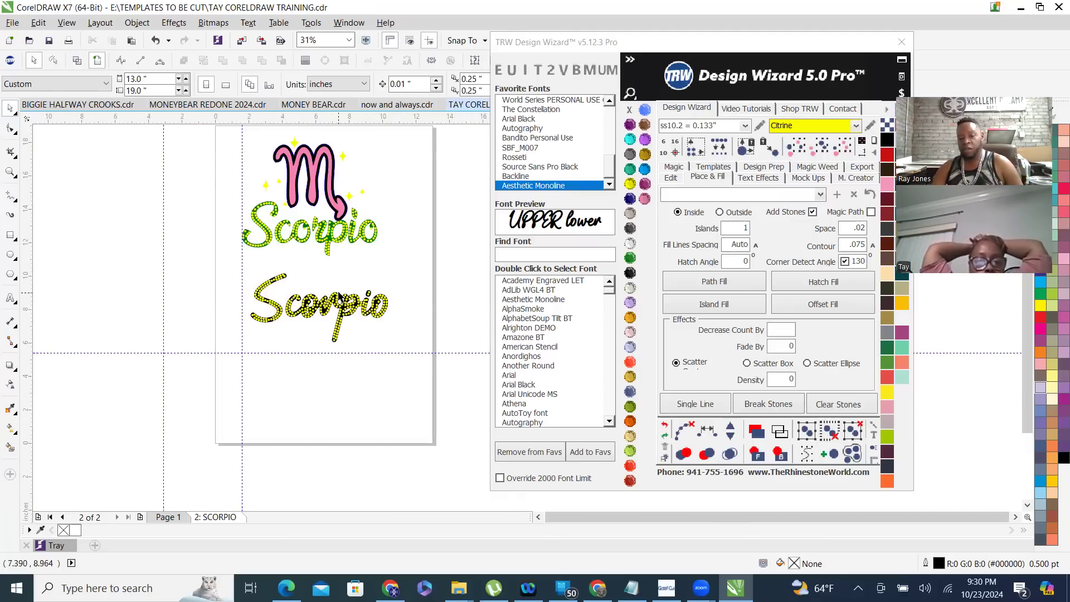
- Delete the stoned black Scorpio lettering below the green design
drag(218, 267, 254, 299)
scroll(369, 305, up, 2)
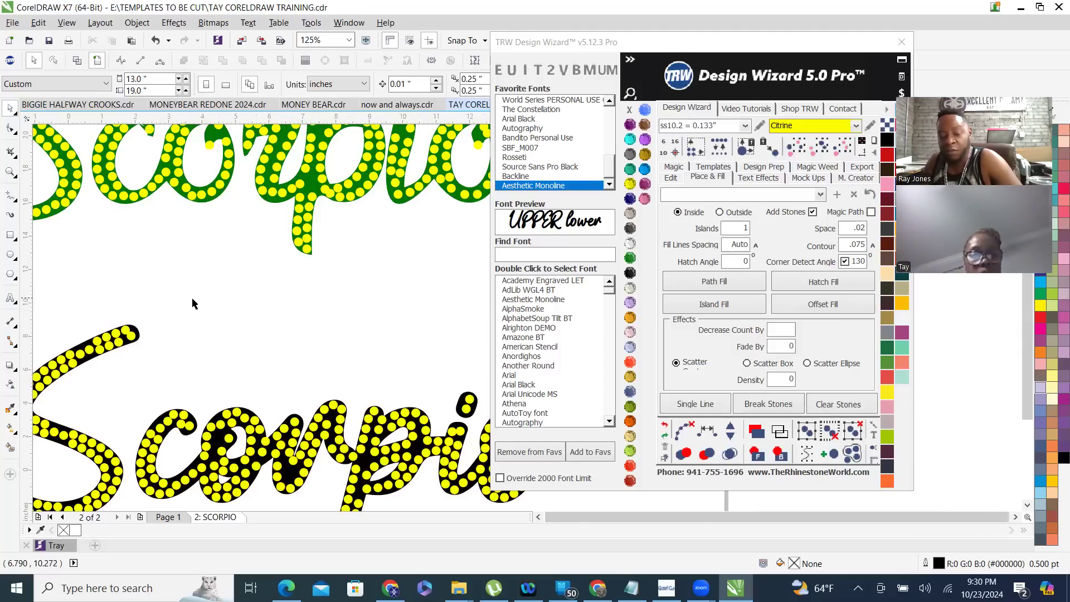
scroll(194, 301, down, 2)
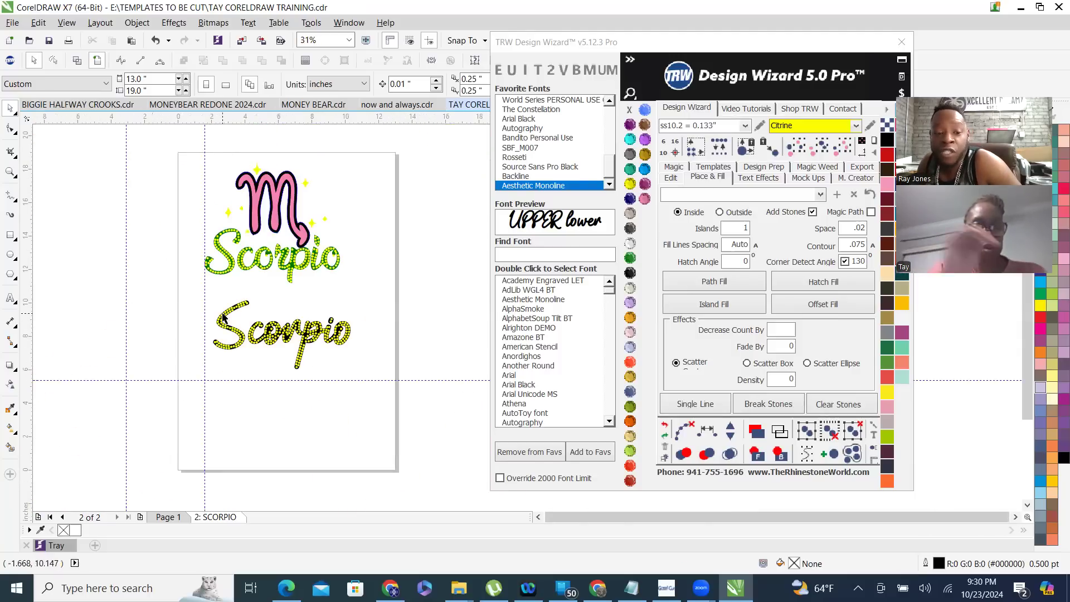
drag(193, 288, 369, 394)
key(Delete)
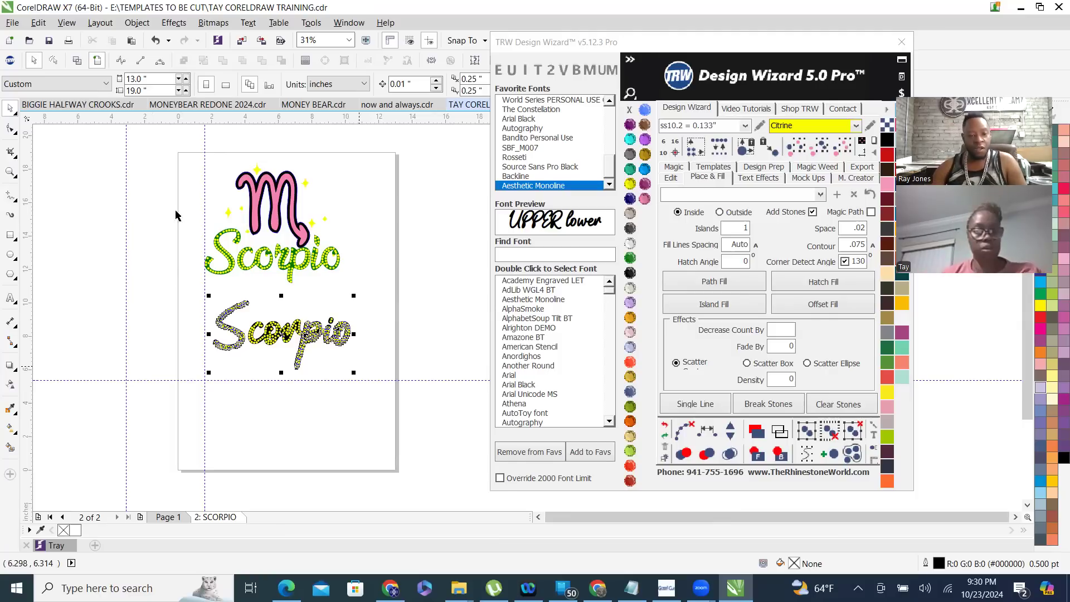
scroll(231, 262, up, 4)
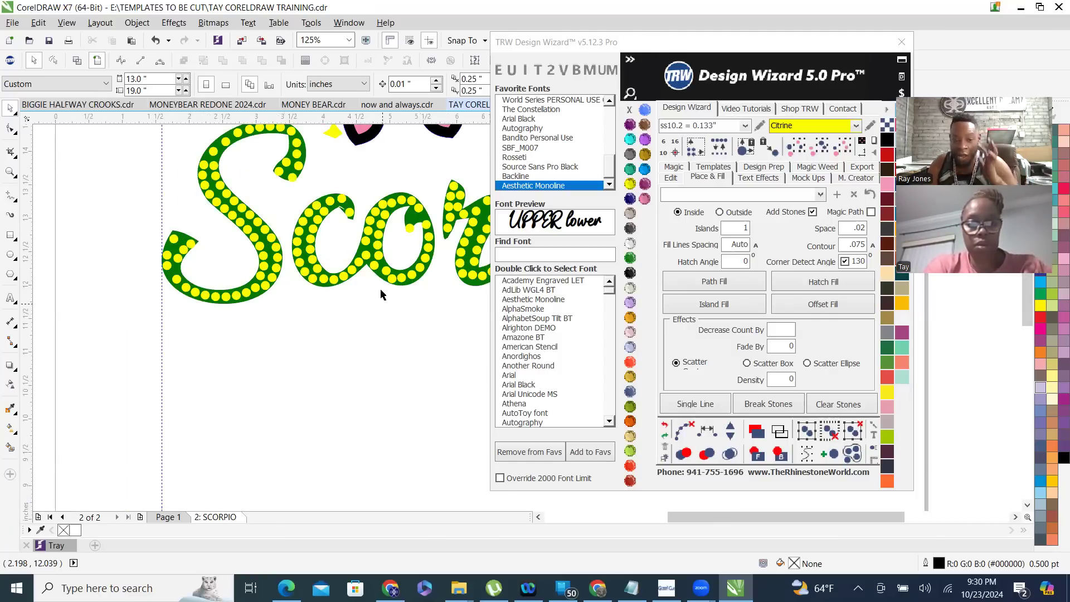
scroll(381, 295, up, 2)
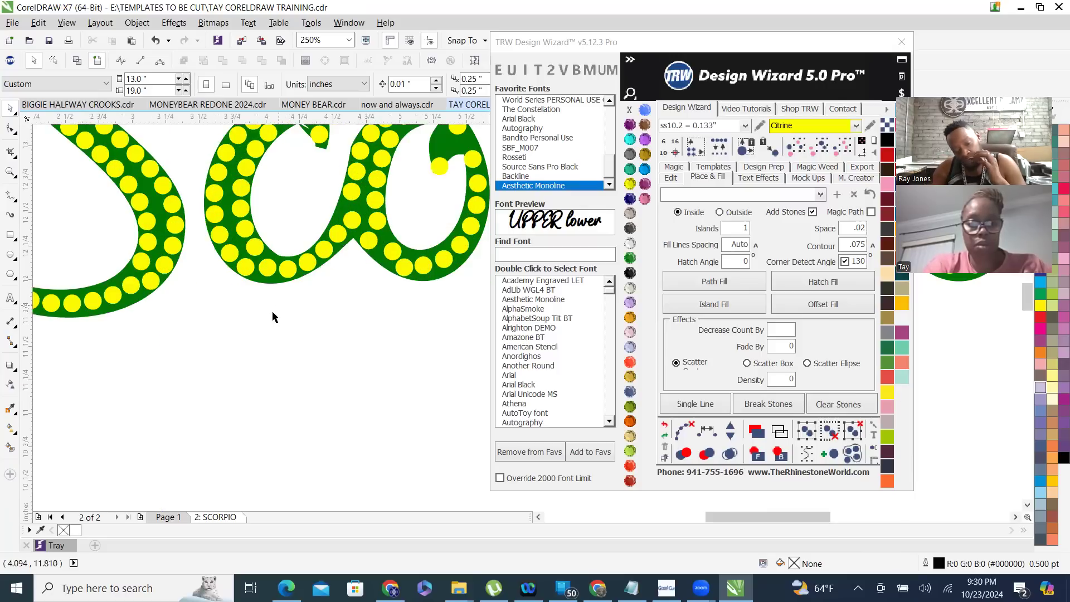
- Move the top stone of the green p's stem up into the upper-left corner of the stroke
scroll(178, 354, down, 2)
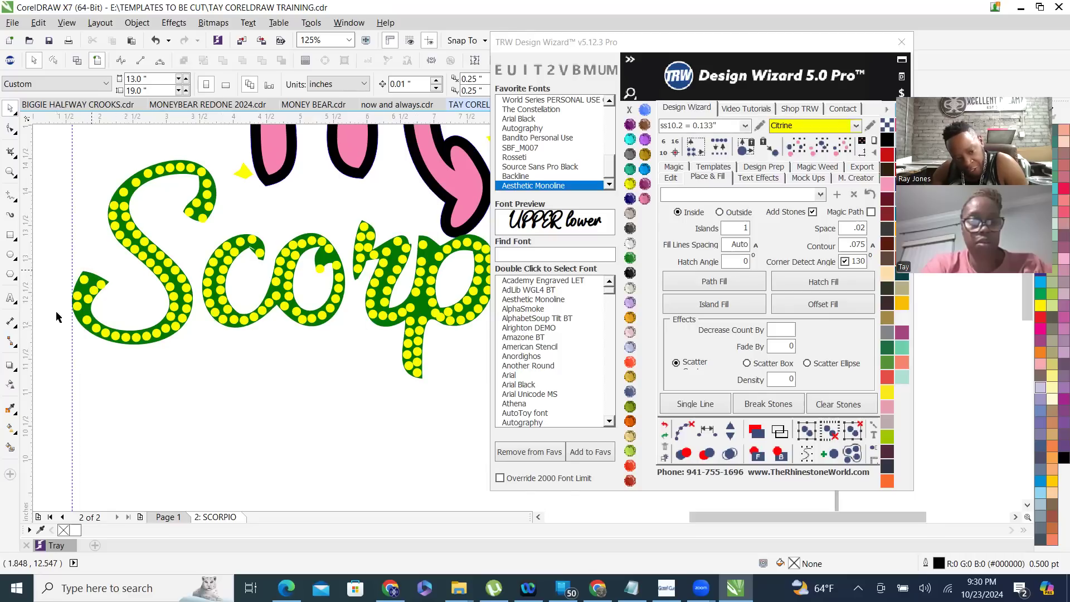
scroll(150, 313, down, 1)
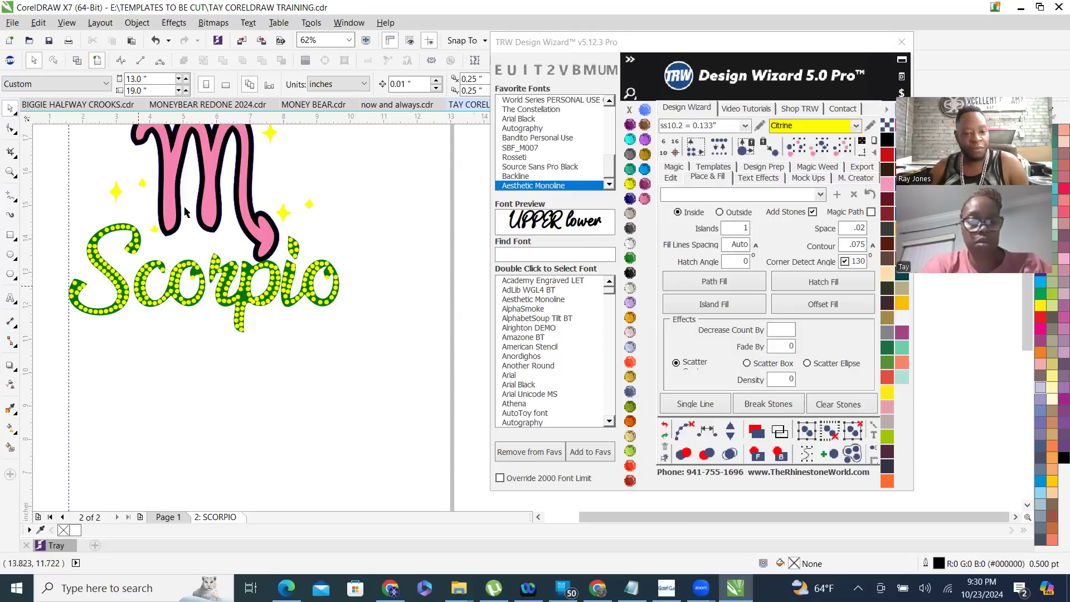
scroll(217, 273, up, 1)
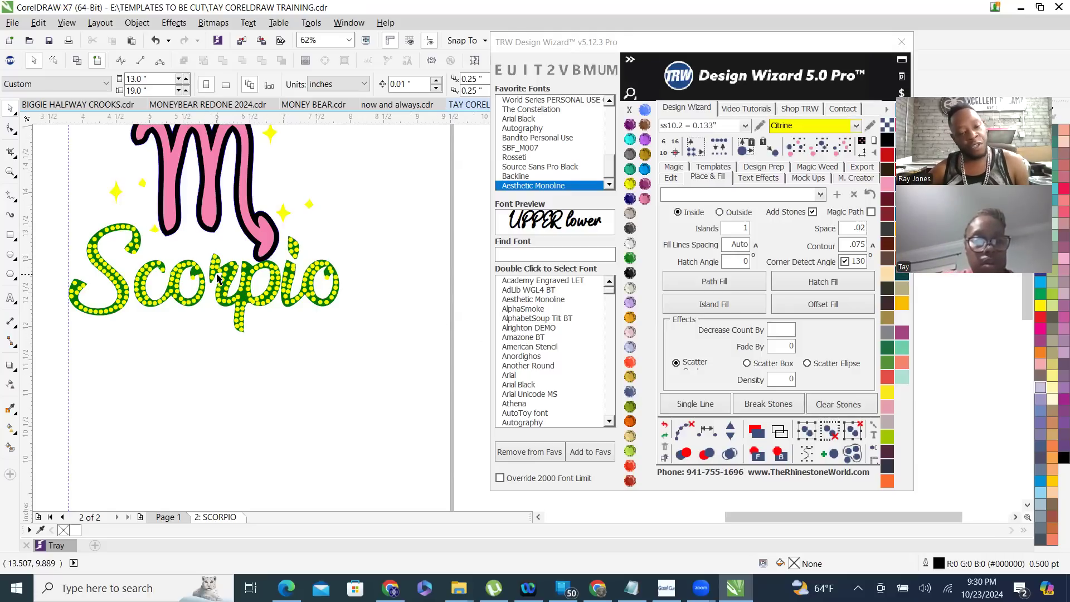
scroll(217, 273, up, 1)
scroll(246, 265, up, 1)
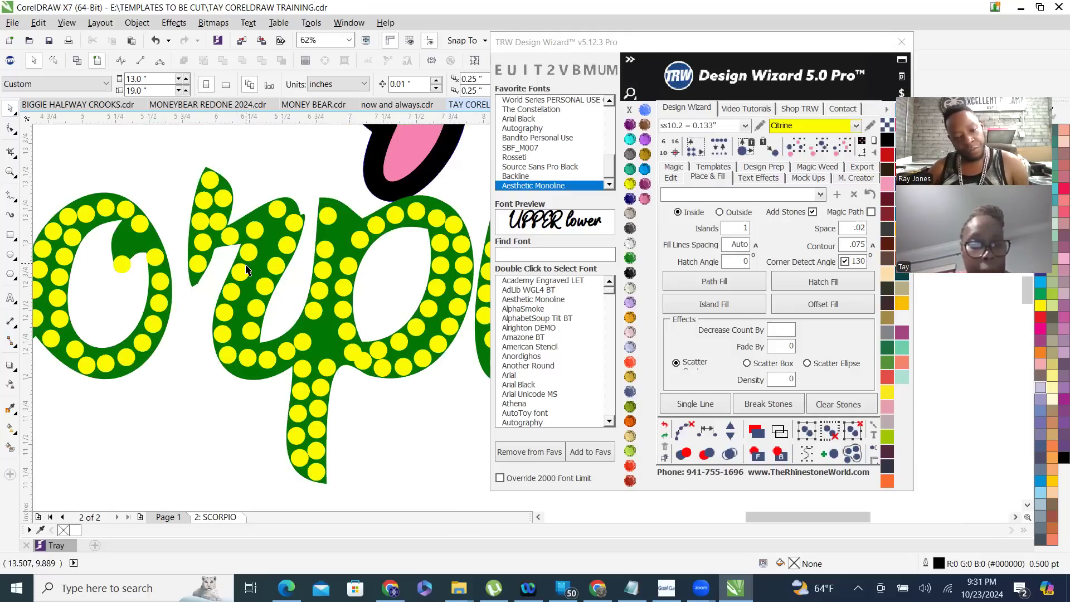
scroll(310, 226, up, 2)
drag(329, 215, 328, 195)
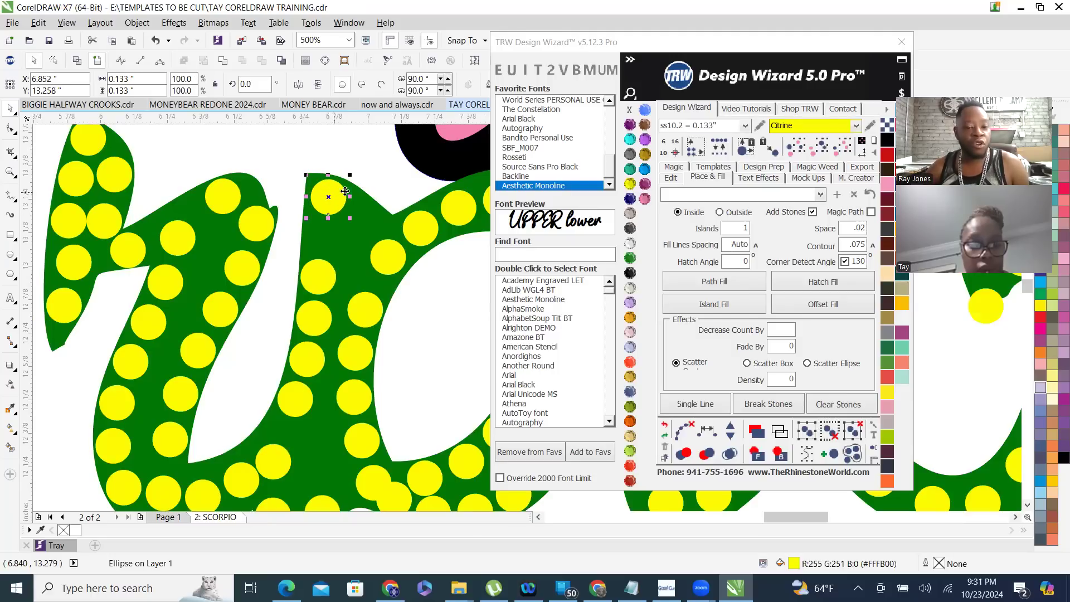
scroll(327, 192, up, 1)
scroll(363, 168, up, 3)
drag(418, 210, 397, 191)
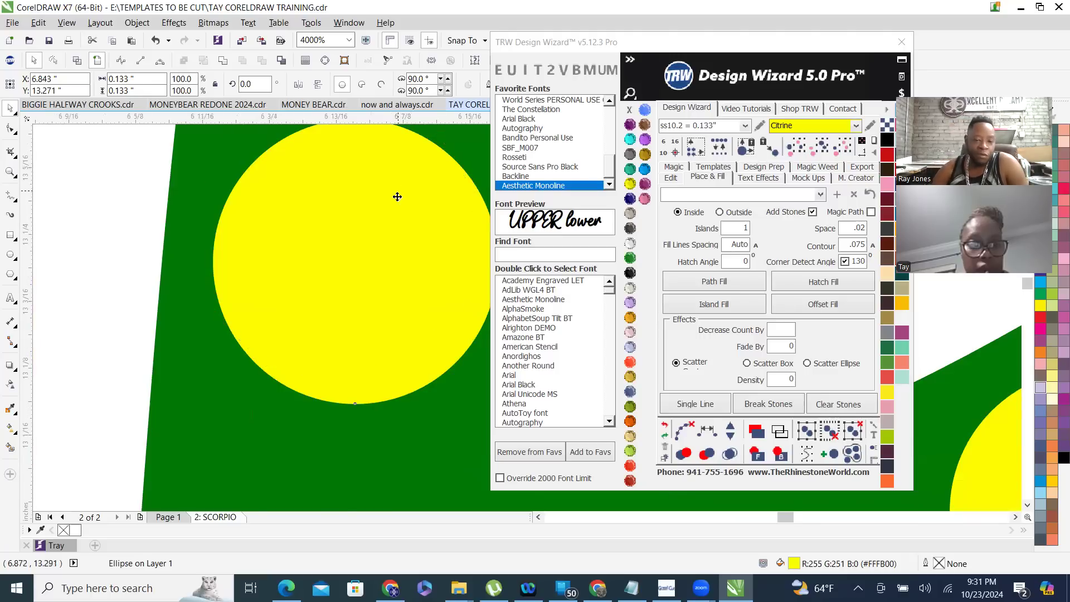
scroll(397, 197, down, 2)
scroll(397, 197, down, 3)
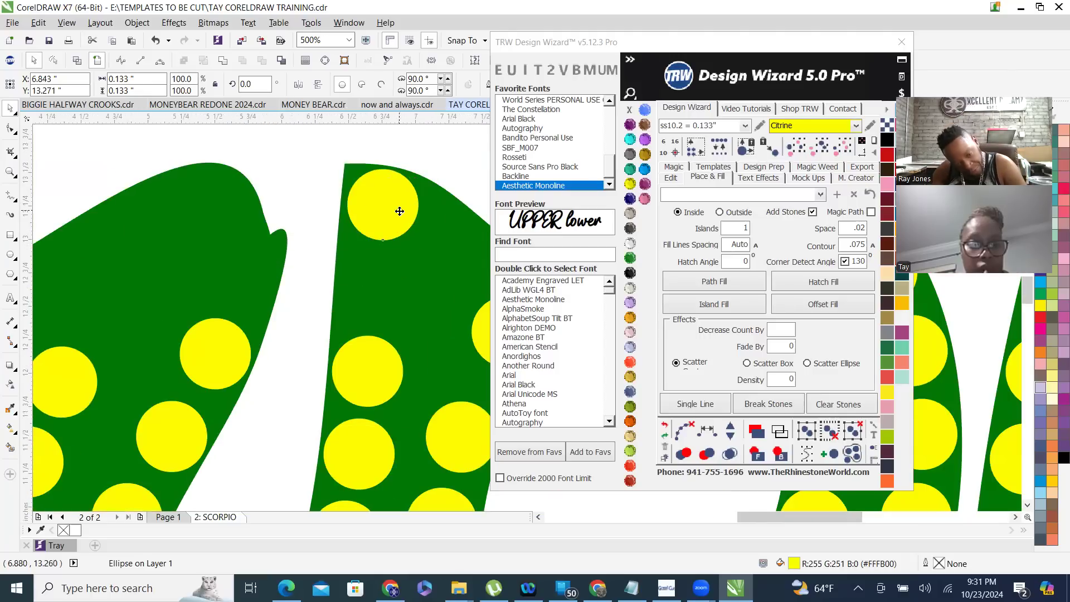
scroll(388, 246, down, 1)
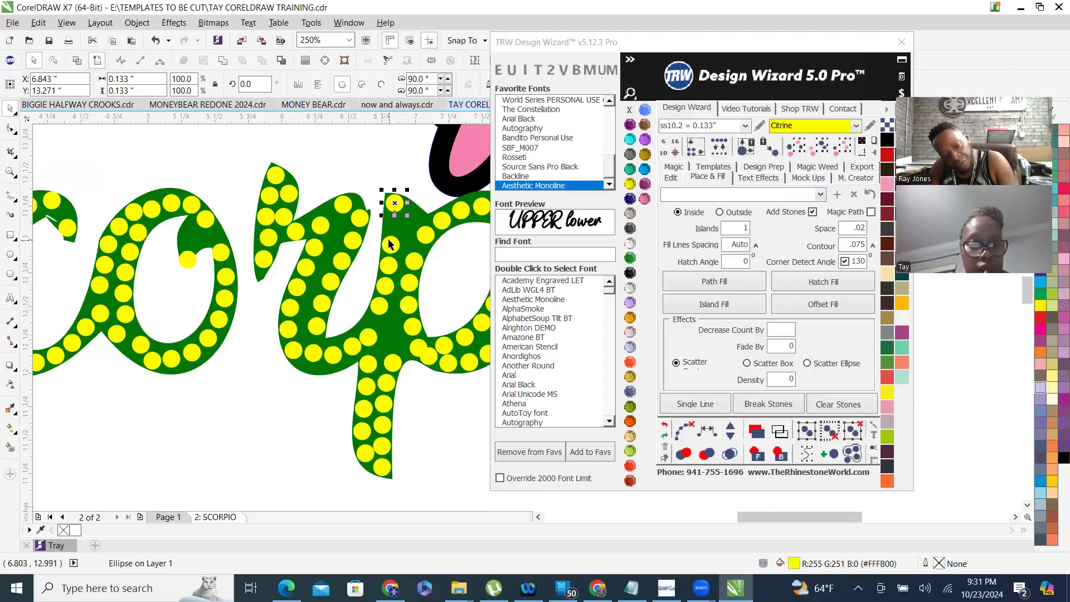
- Try to respace the stones from the top of the p's stem to the r junction evenly, and remove the guide path
shift+click(389, 244)
shift+click(385, 287)
shift+click(380, 306)
shift+click(368, 337)
scroll(355, 352, up, 1)
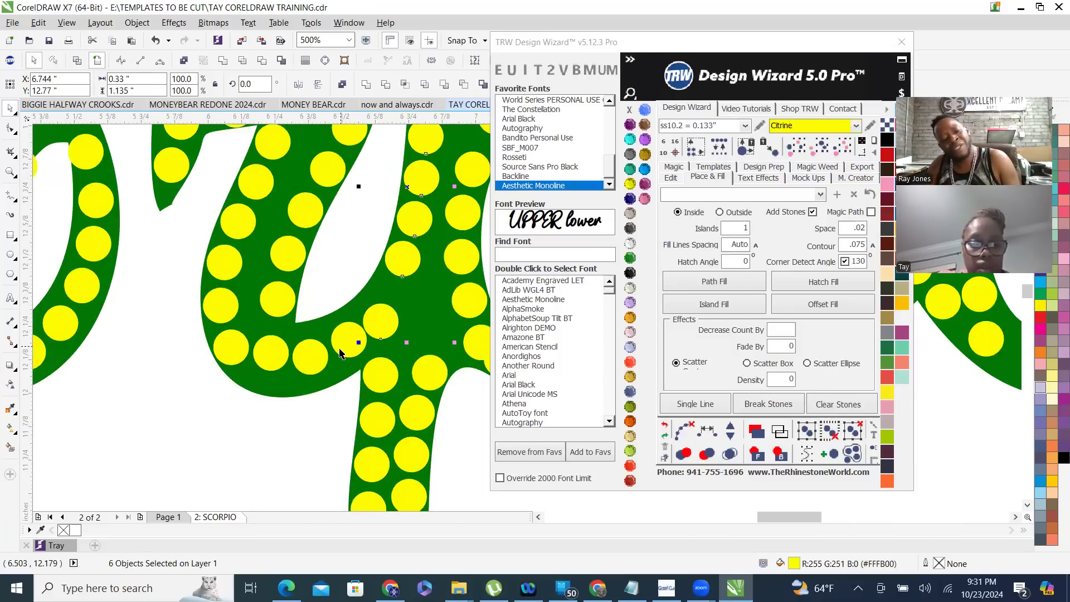
scroll(379, 325, down, 2)
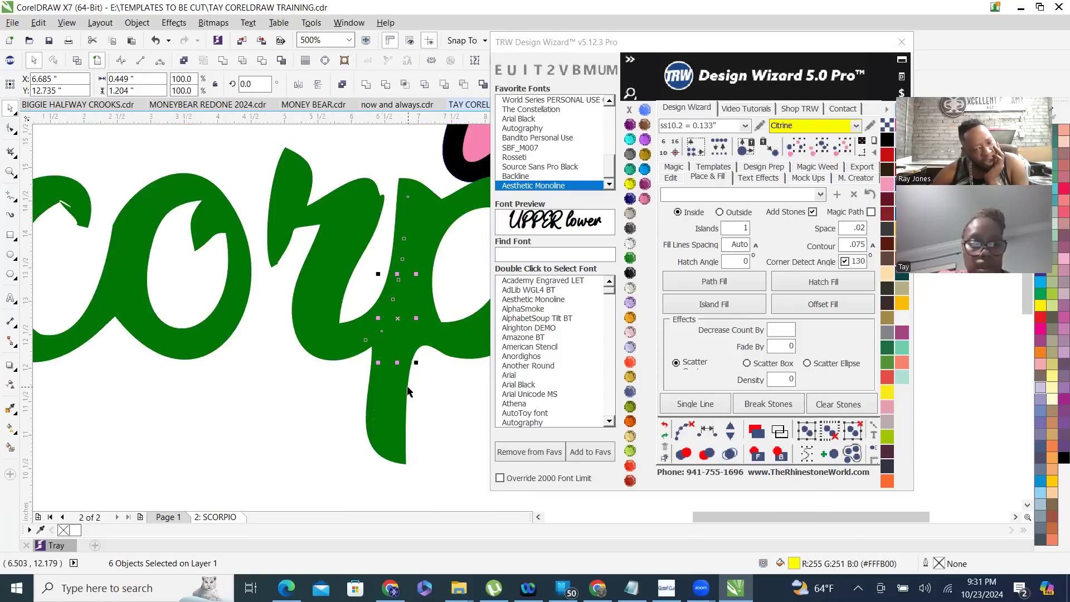
shift+click(398, 360)
scroll(398, 360, up, 1)
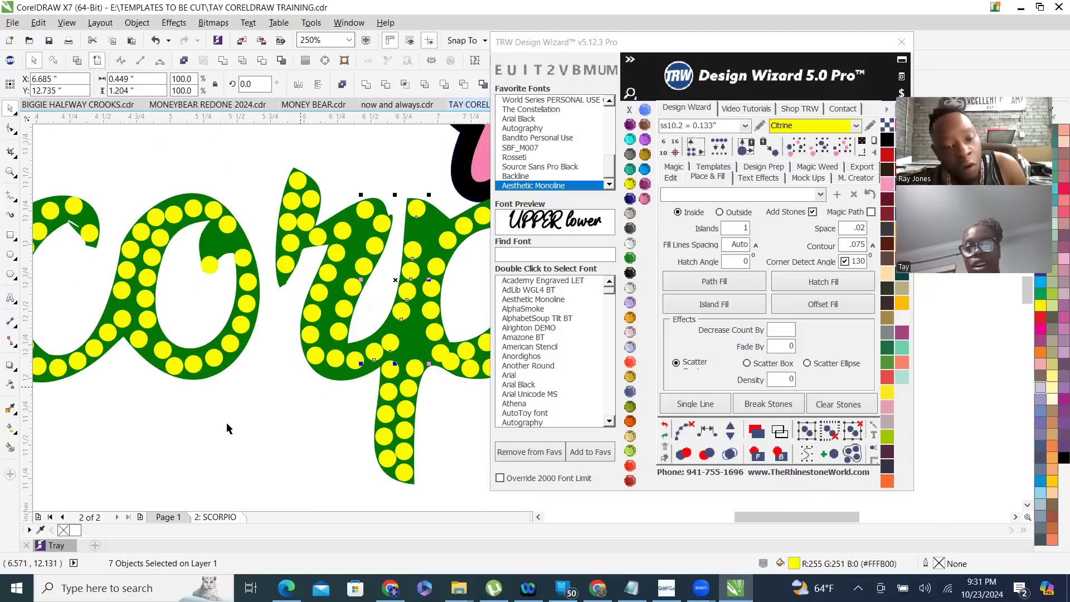
click(708, 432)
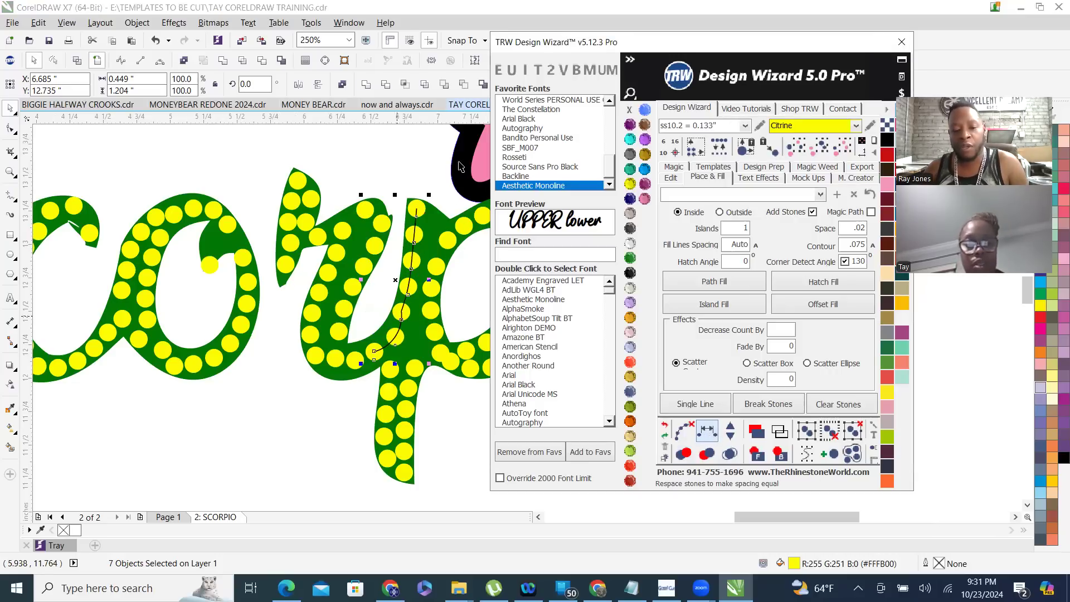
click(730, 428)
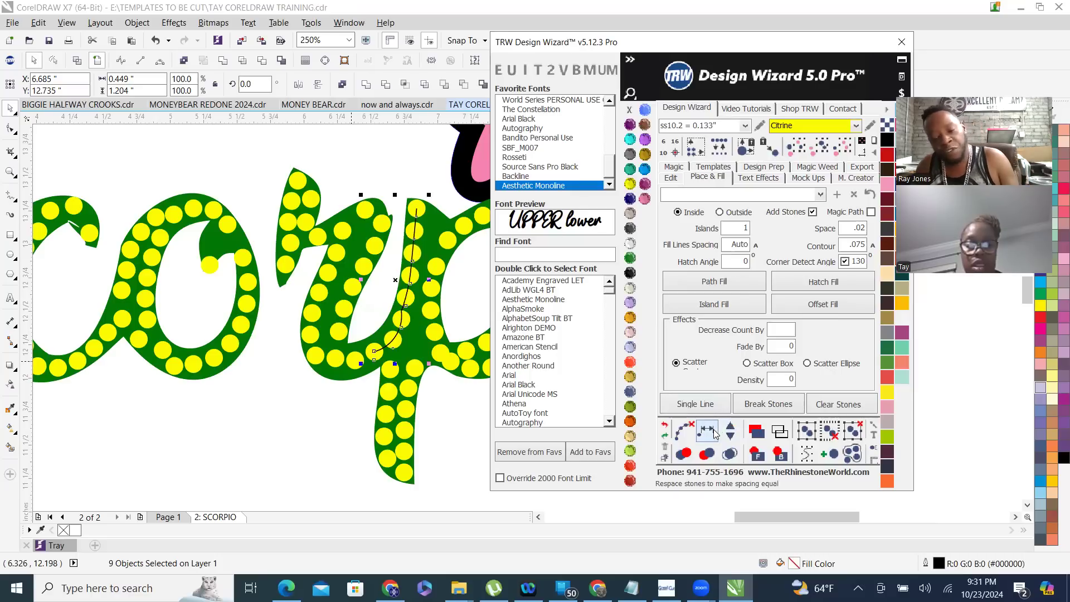
click(685, 433)
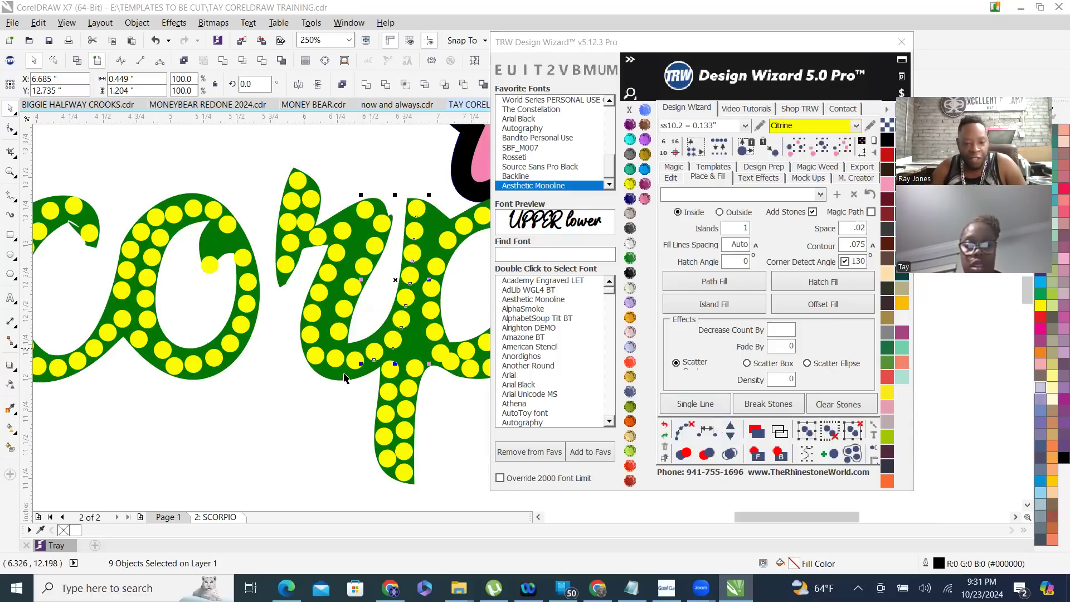
- Shift three stones along the lower curve joining the r to the p to follow the outer edge
scroll(318, 409, up, 4)
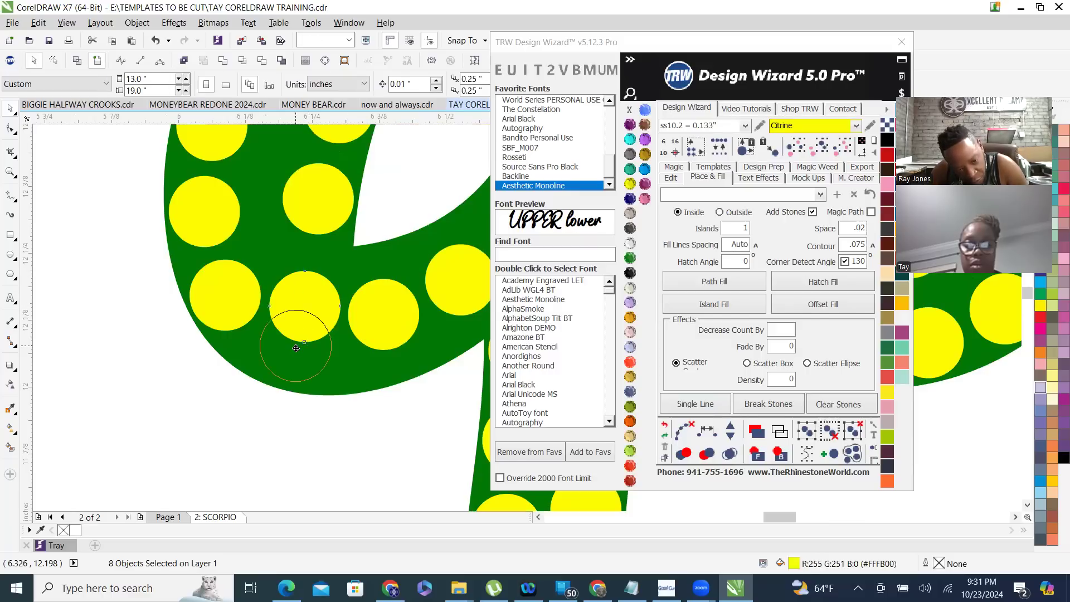
click(382, 323)
drag(391, 322, 409, 302)
scroll(410, 302, down, 2)
scroll(283, 350, down, 3)
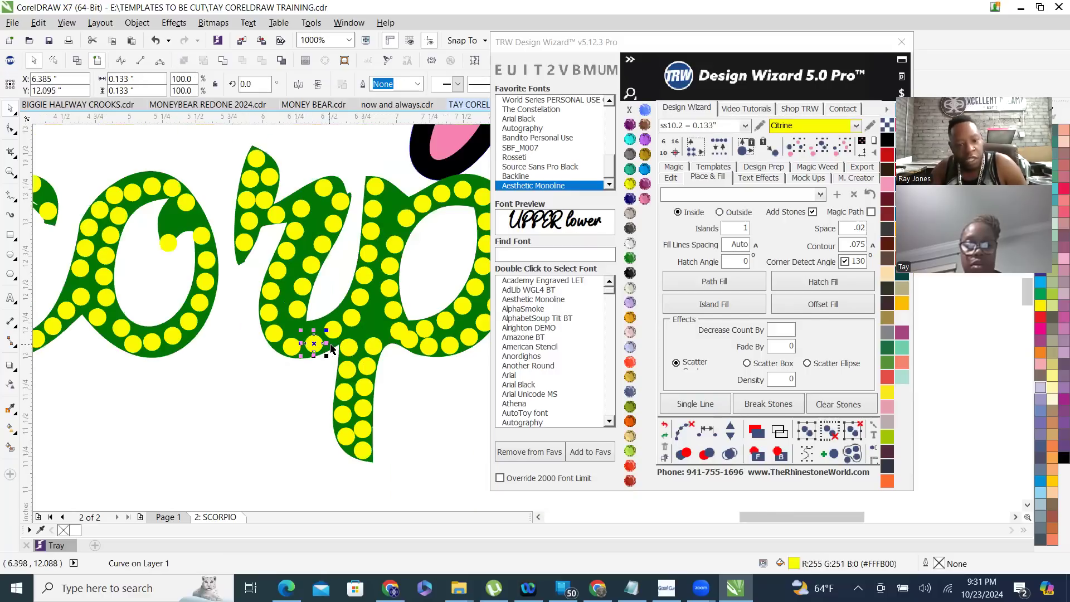
scroll(329, 342, up, 3)
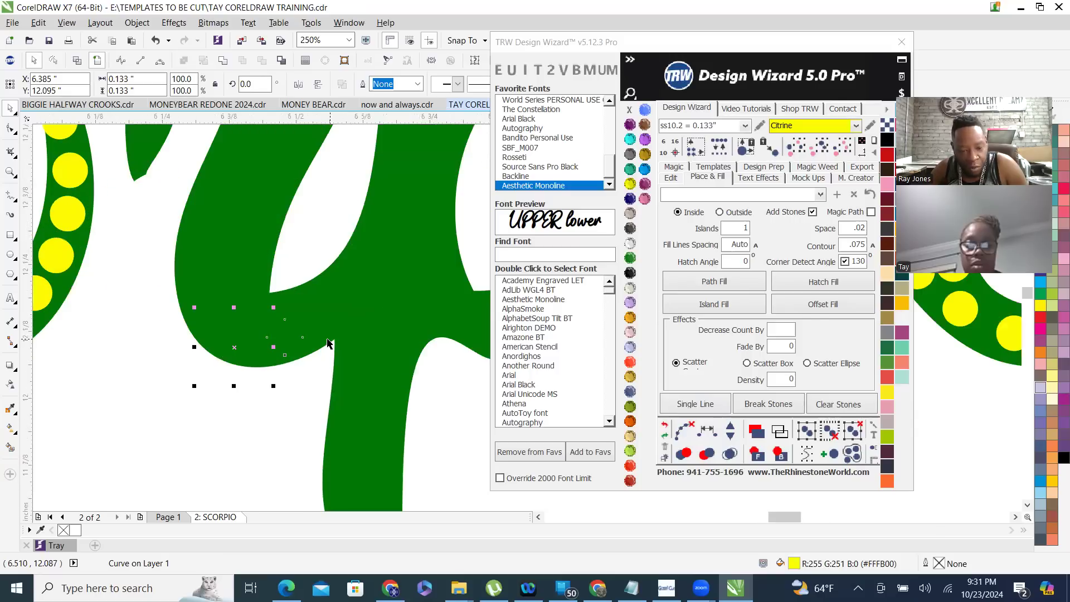
scroll(326, 337, up, 4)
mouse_move(316, 295)
mouse_down()
mouse_move(323, 307)
mouse_move(315, 298)
mouse_up()
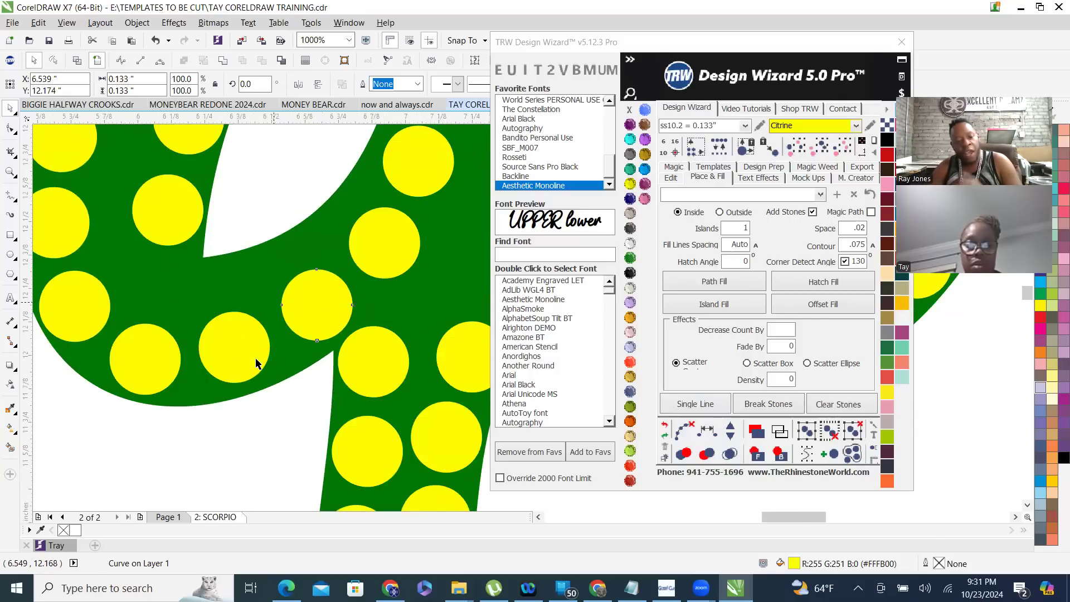
scroll(258, 301, down, 2)
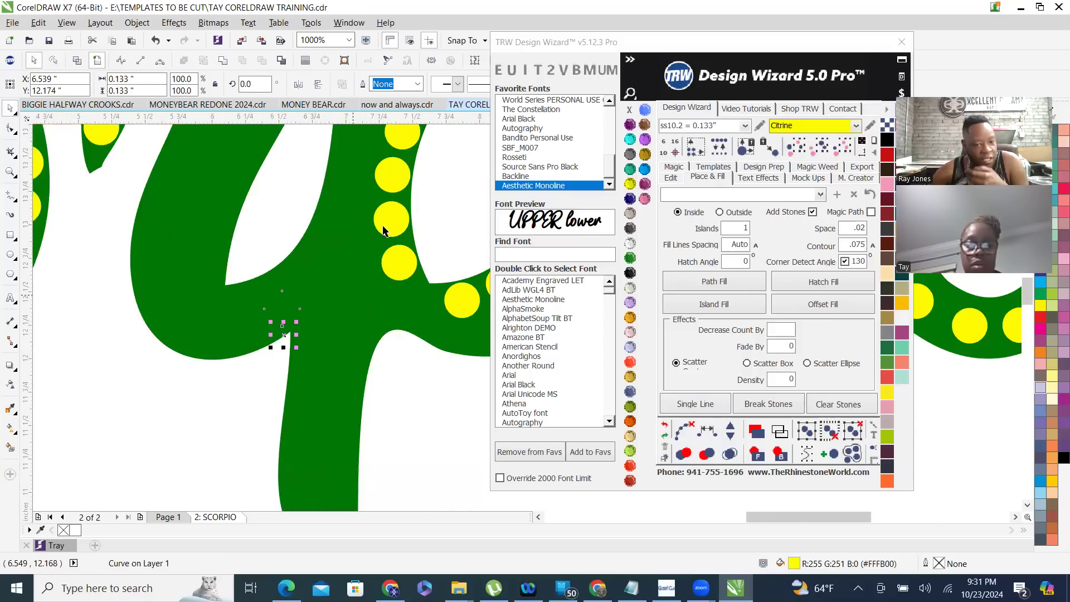
scroll(283, 334, down, 3)
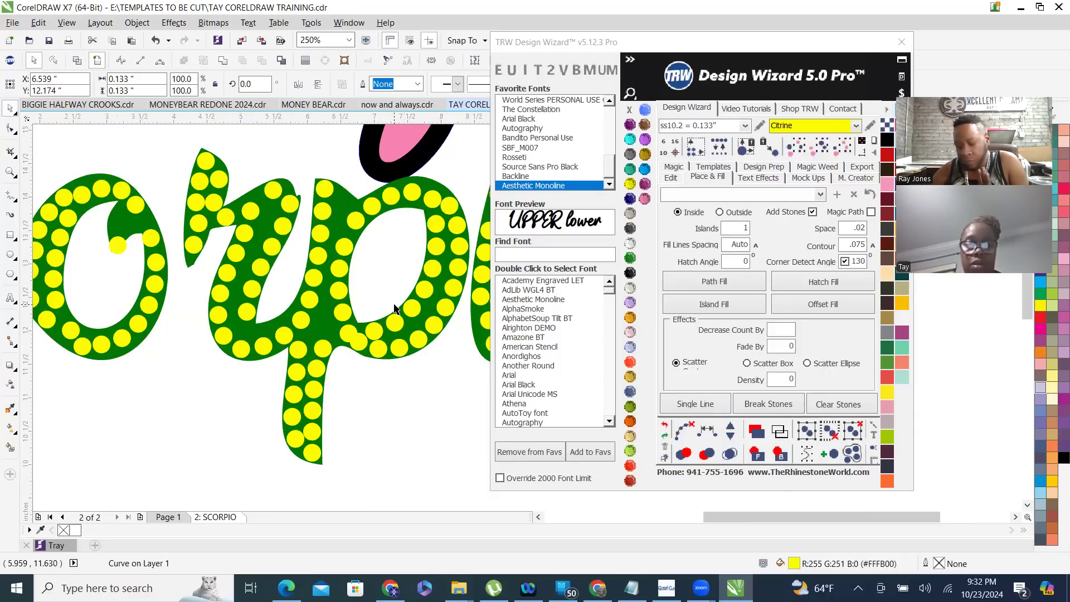
- Undo the stem stone respacing and the stone moves along the lower curve between r and p
key(Escape)
scroll(394, 306, down, 1)
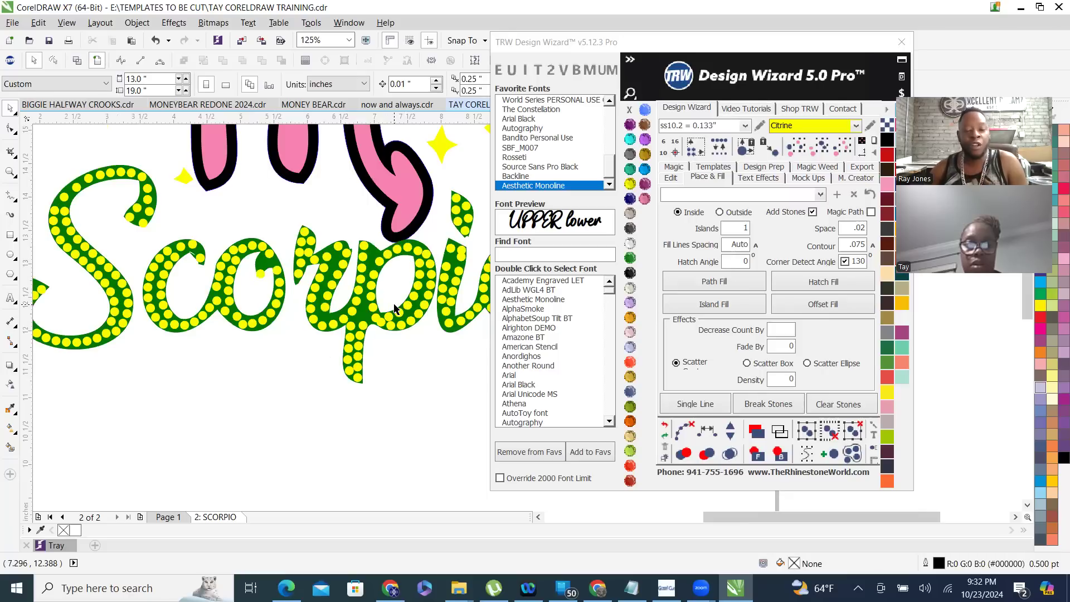
click(663, 427)
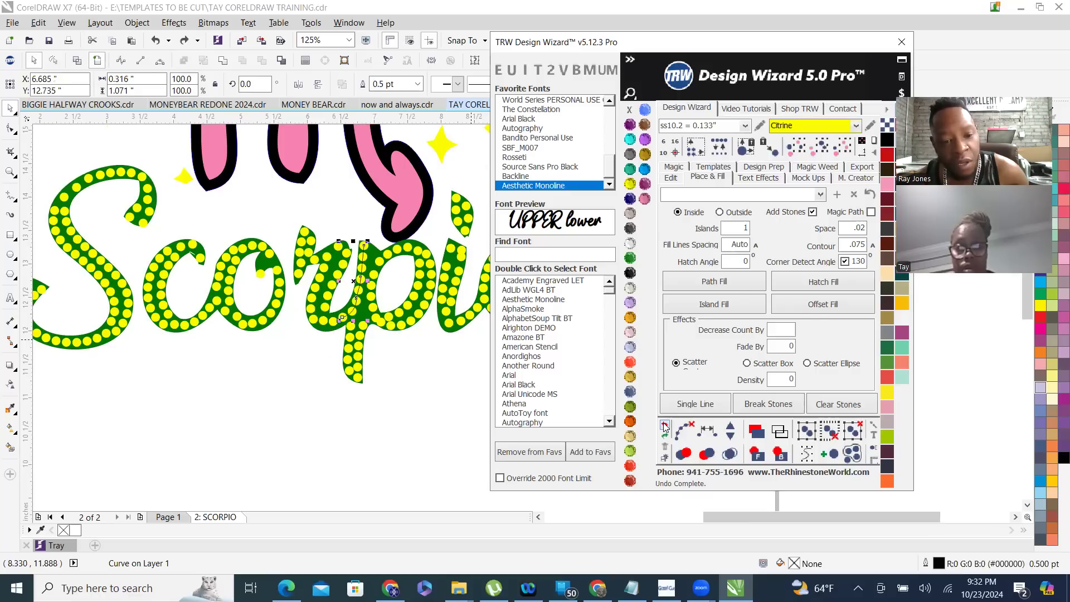
click(214, 410)
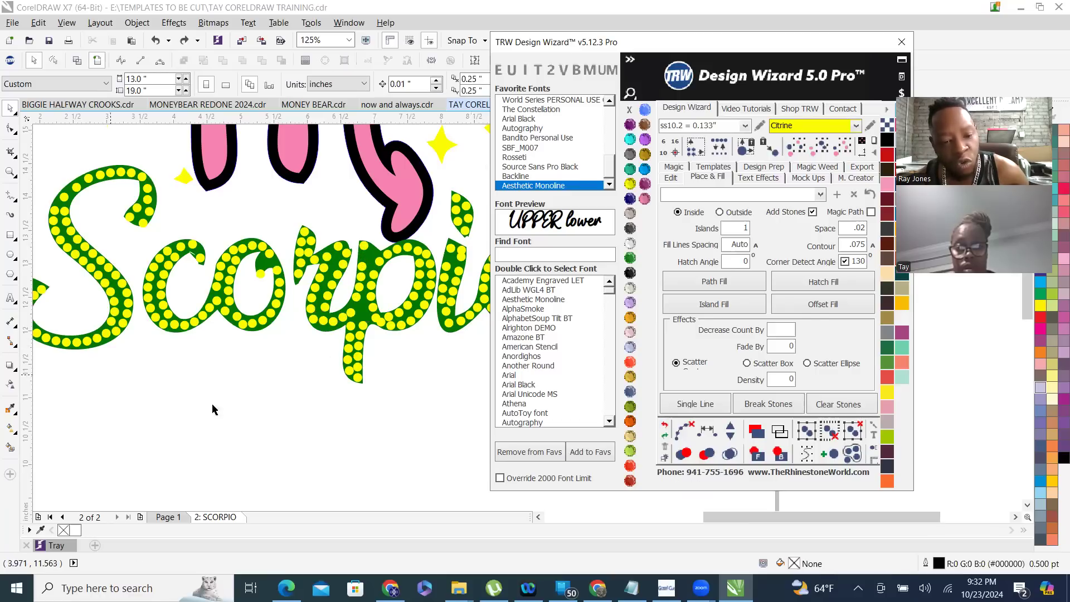
click(310, 415)
key(ctrl+z)
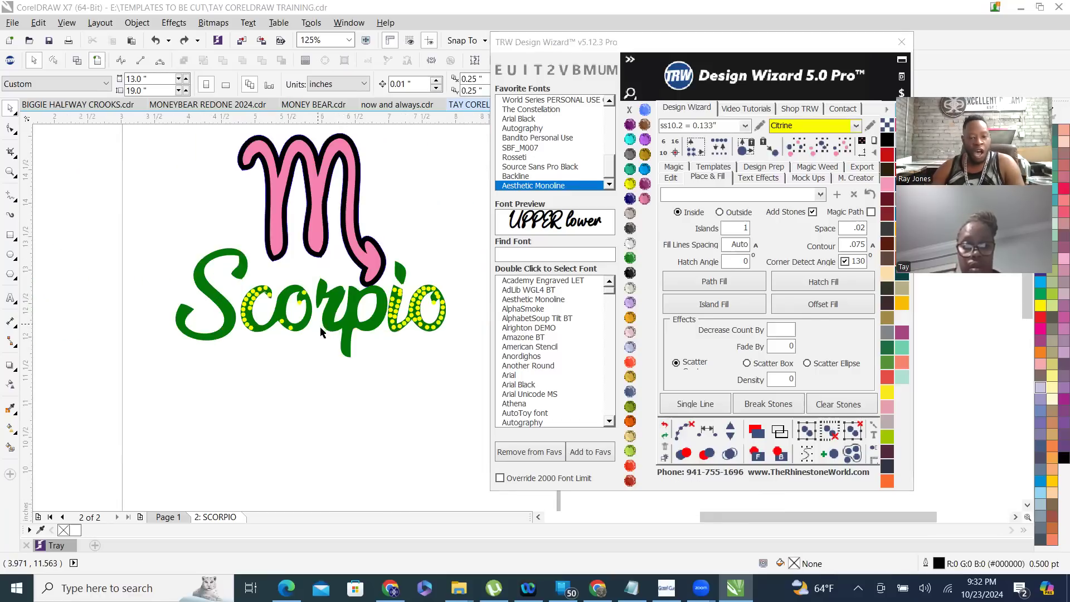
- Lower three stones along the bottom curve of the r so they follow its outer edge toward the p
scroll(319, 339, up, 2)
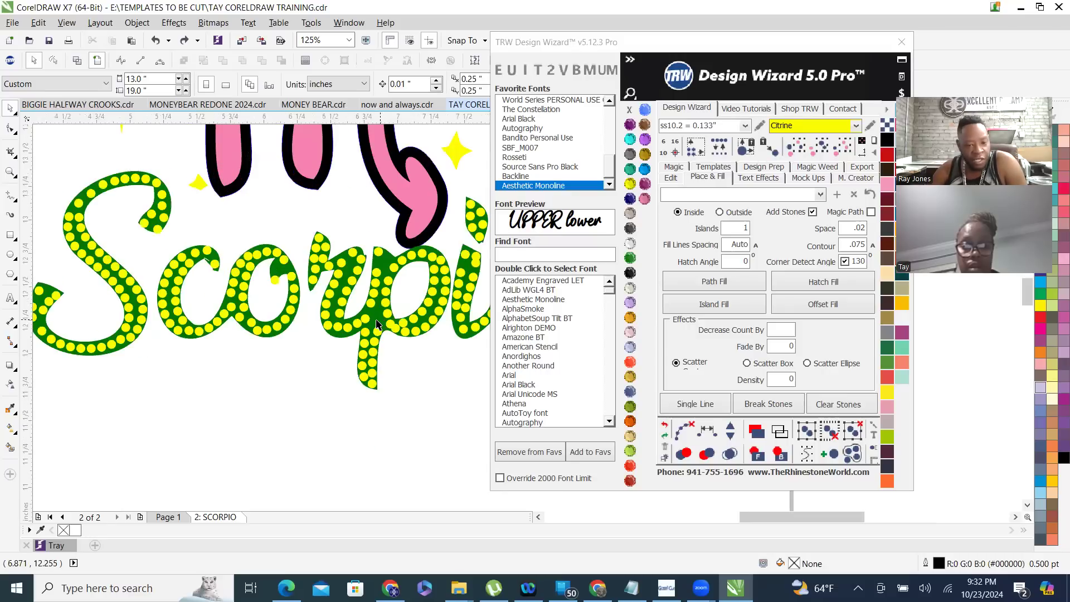
scroll(382, 325, up, 2)
click(193, 382)
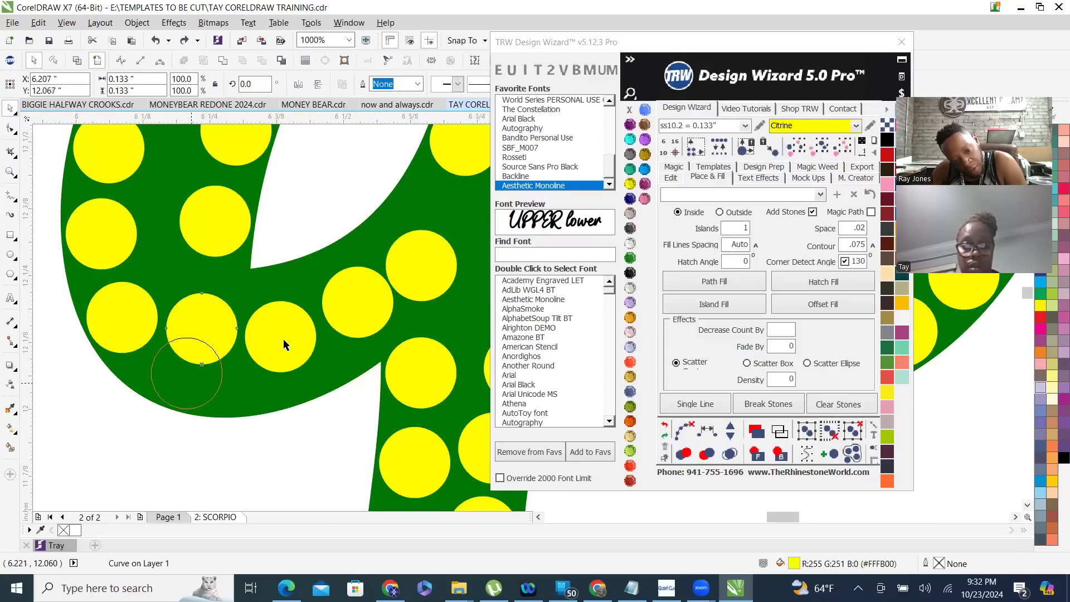
drag(195, 377, 194, 379)
drag(286, 346, 277, 361)
drag(355, 331, 357, 331)
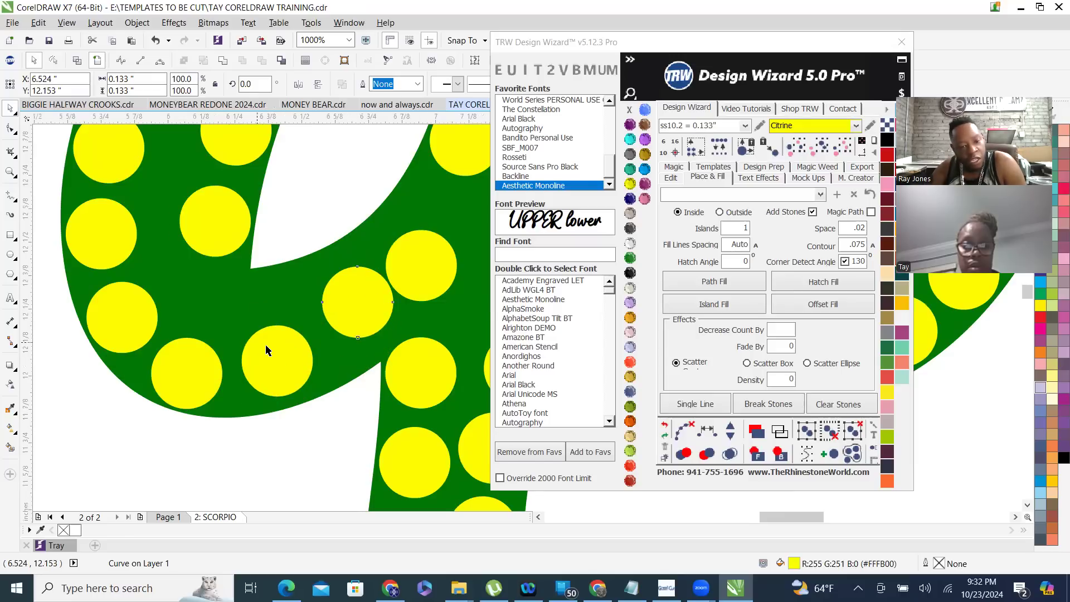
- Move the inner stone at the r's upper shoulder slightly right into the open green area
scroll(245, 346, down, 2)
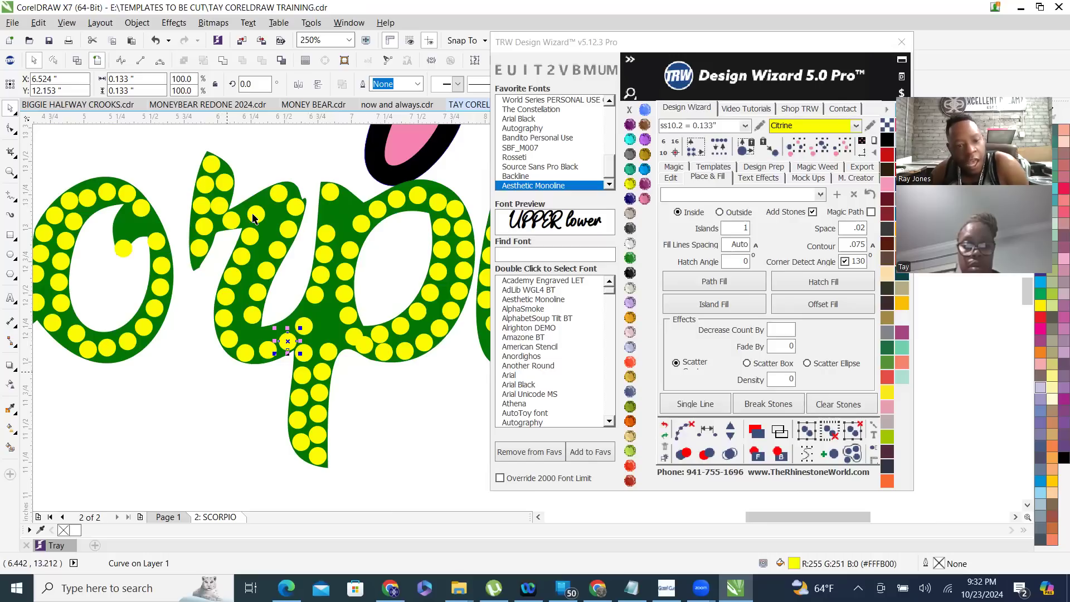
scroll(254, 209, up, 1)
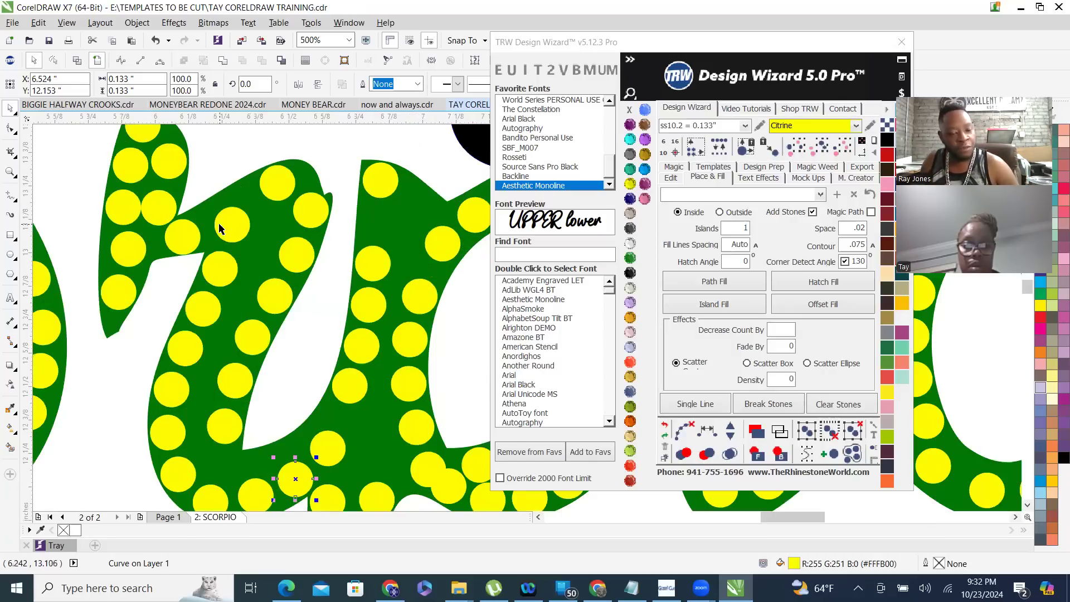
drag(232, 226, 248, 224)
scroll(209, 248, down, 3)
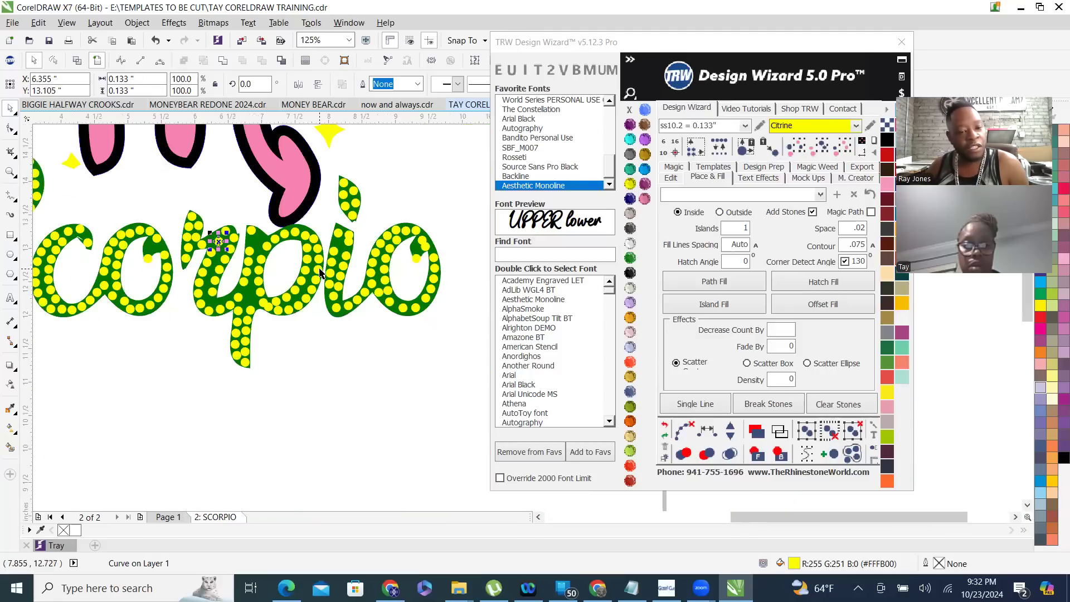
- Move three stones atop the p's bowl to follow its outer edge, and delete the overlapping stone at the bowl's lower junction with the stem
scroll(307, 245, up, 5)
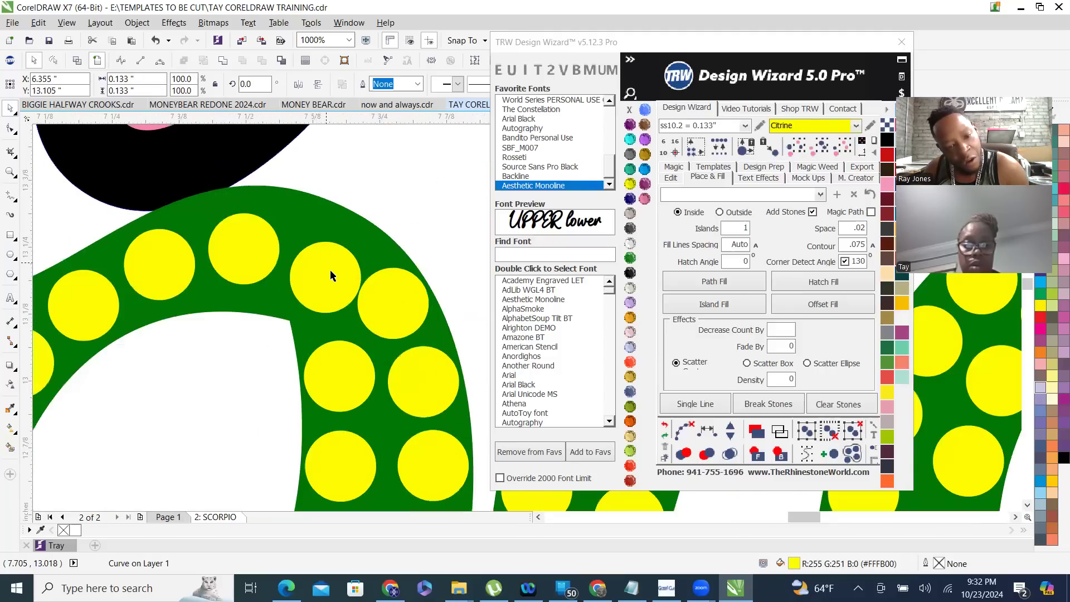
drag(333, 275, 336, 239)
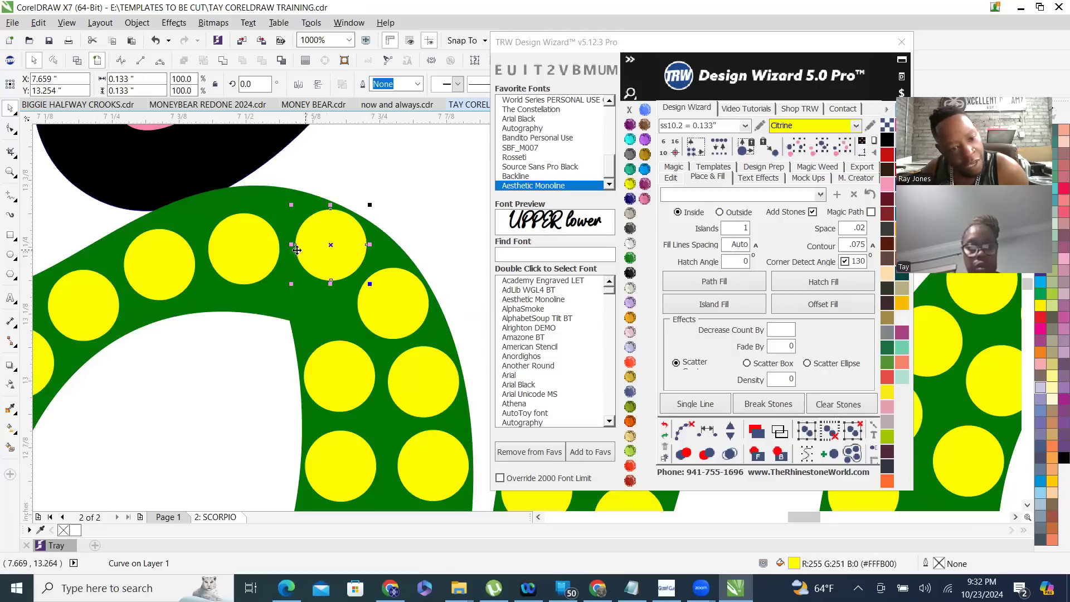
drag(254, 249, 248, 229)
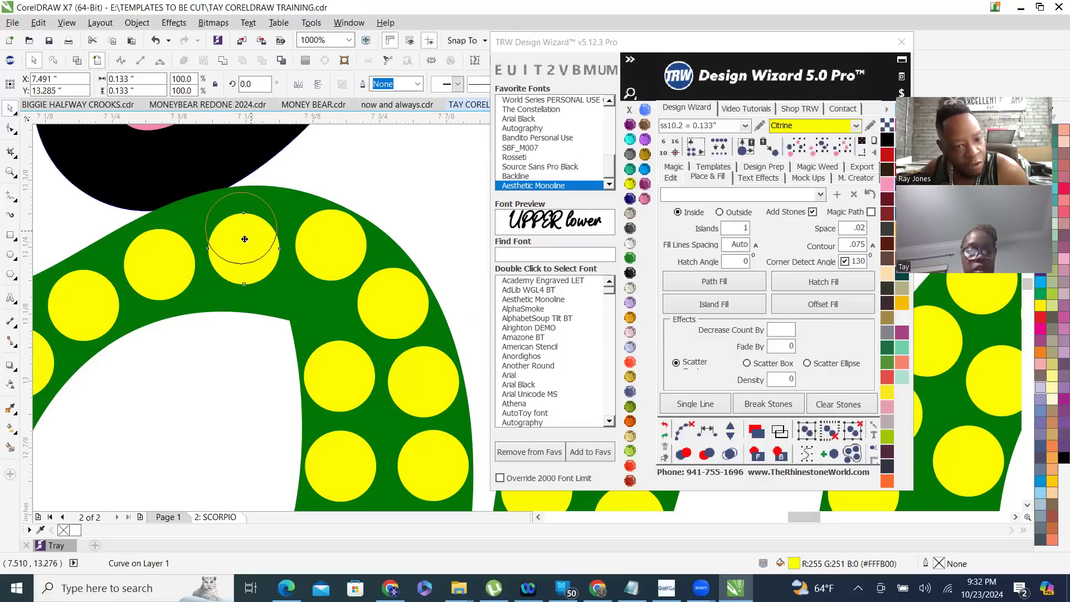
drag(172, 277, 163, 263)
scroll(270, 272, down, 3)
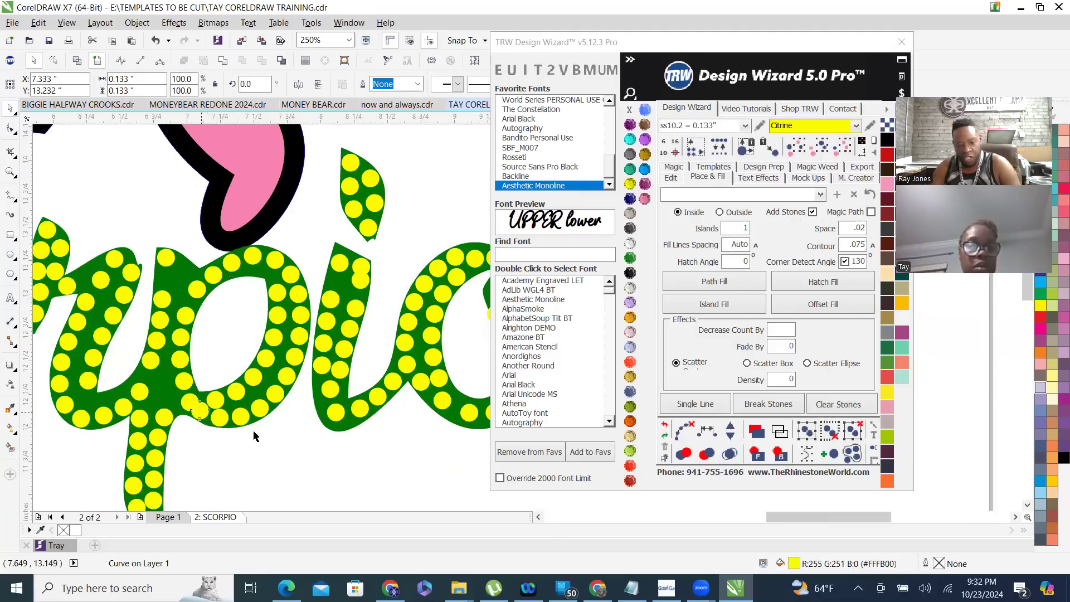
click(193, 433)
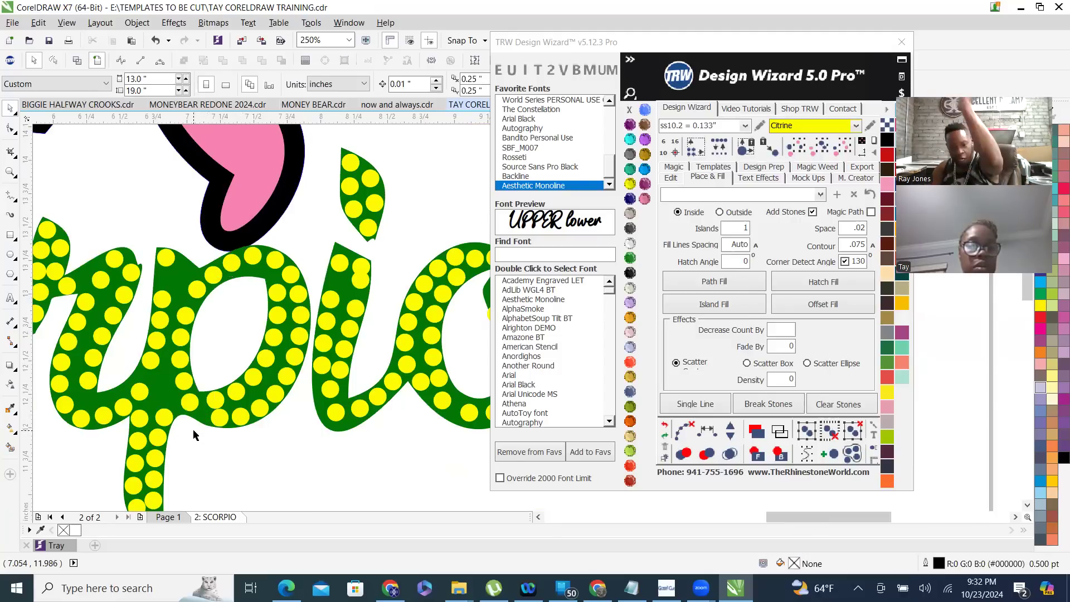
- Delete the overlapping stone near the top of the i's stem
click(361, 278)
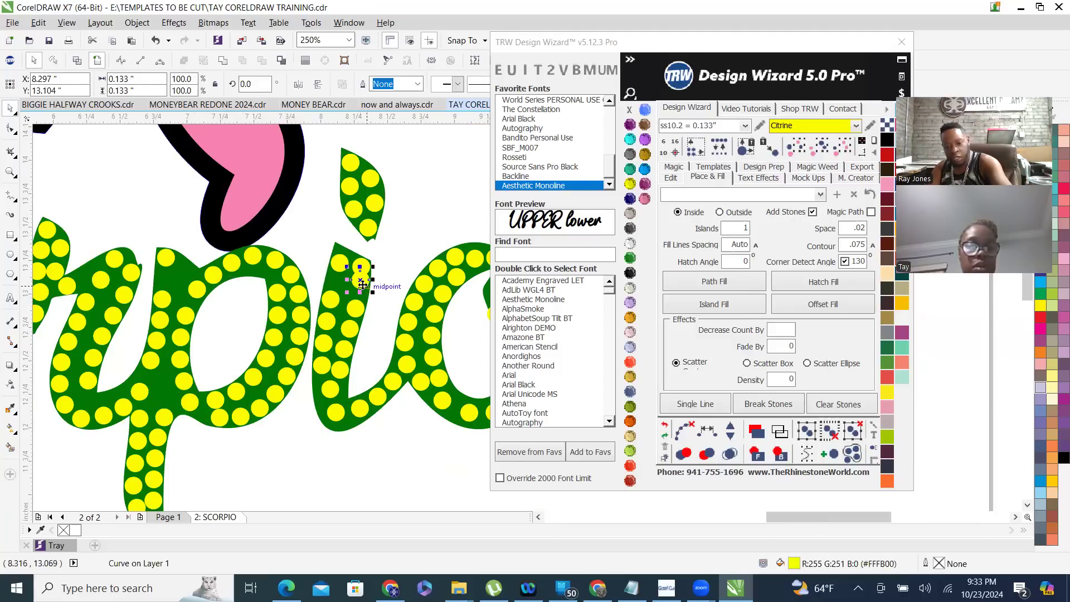
key(Escape)
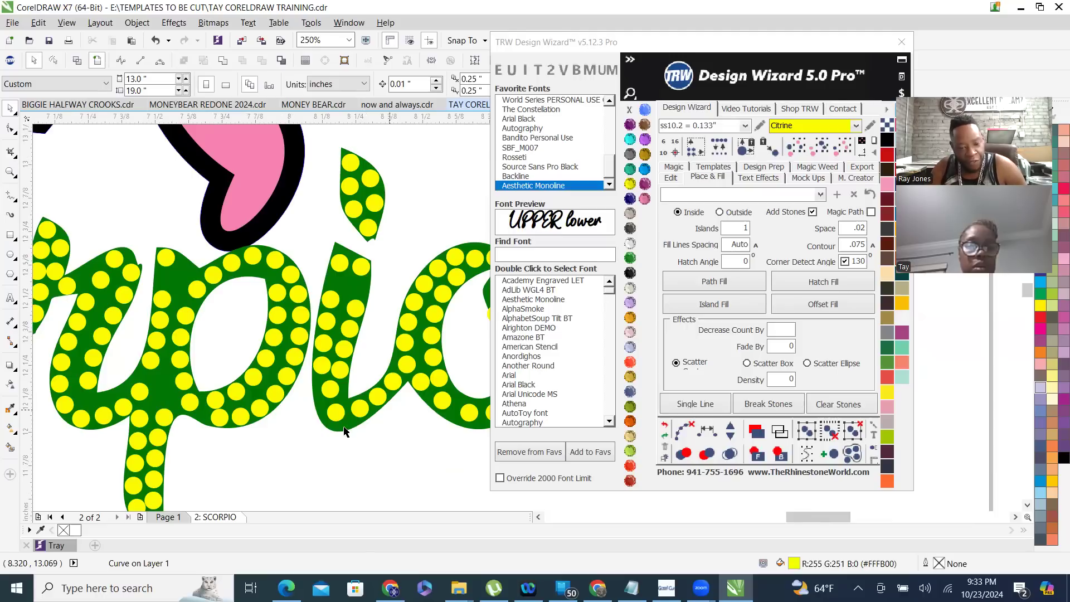
- Move the two outer stones at the bottom of the i outward so they follow the curve's edge
scroll(424, 374, up, 5)
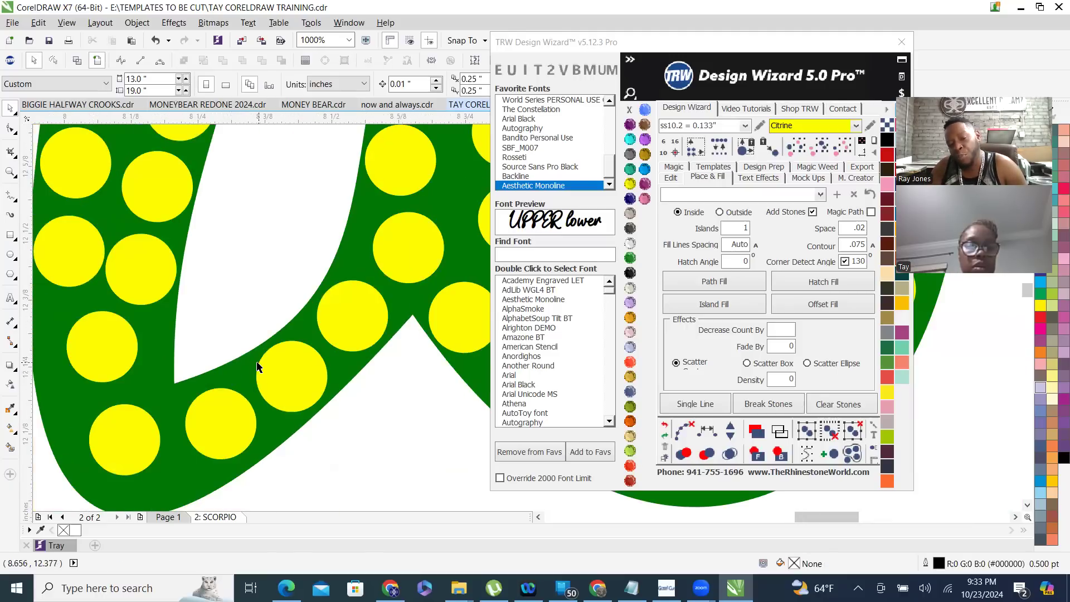
scroll(245, 390, down, 2)
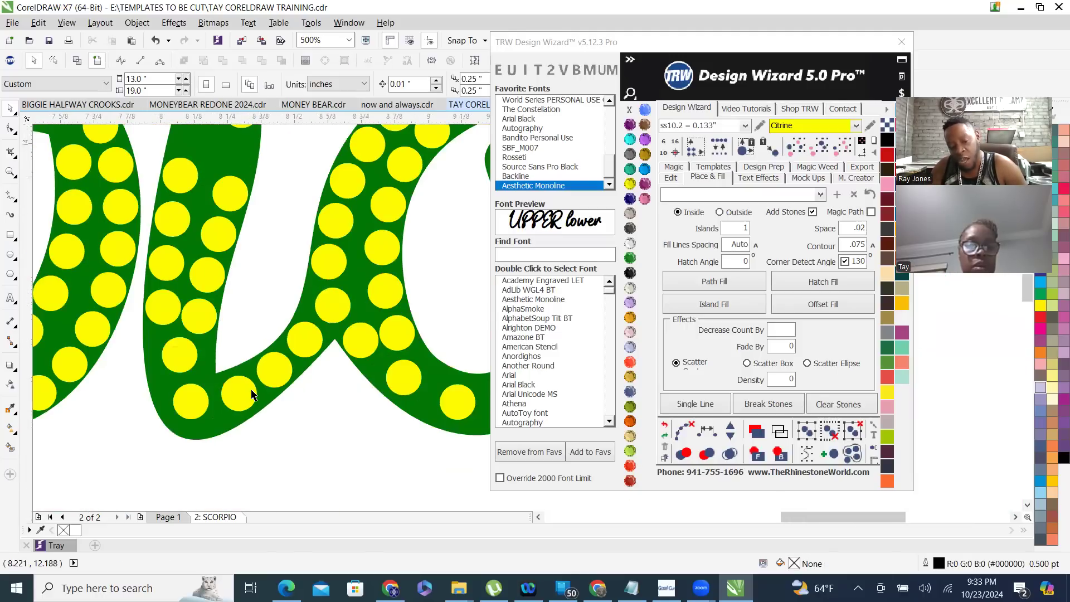
scroll(250, 393, down, 3)
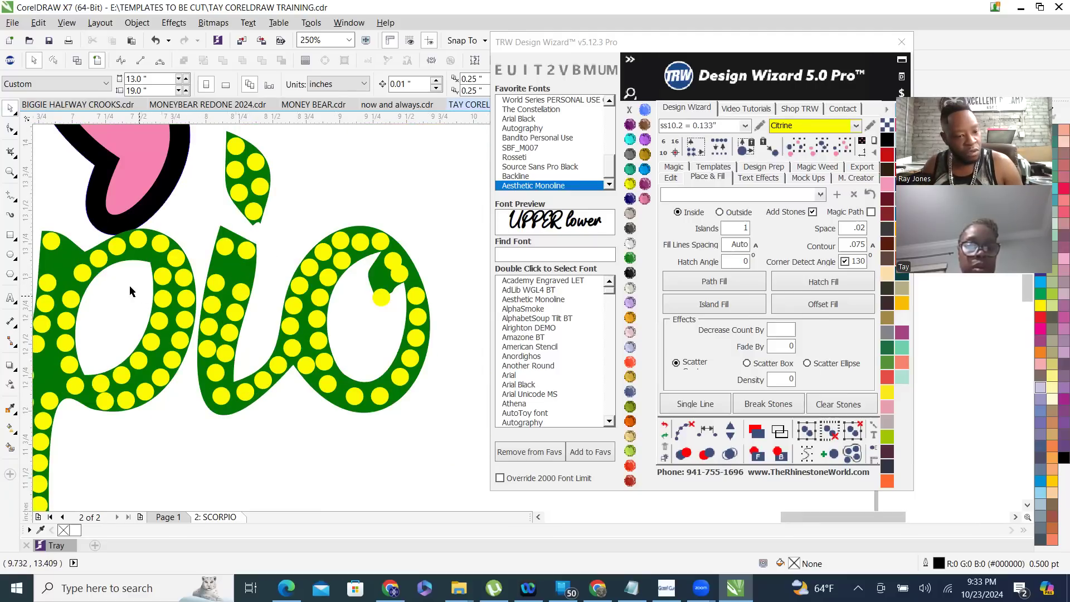
scroll(437, 267, down, 2)
scroll(437, 267, up, 2)
scroll(460, 270, down, 2)
scroll(234, 316, up, 2)
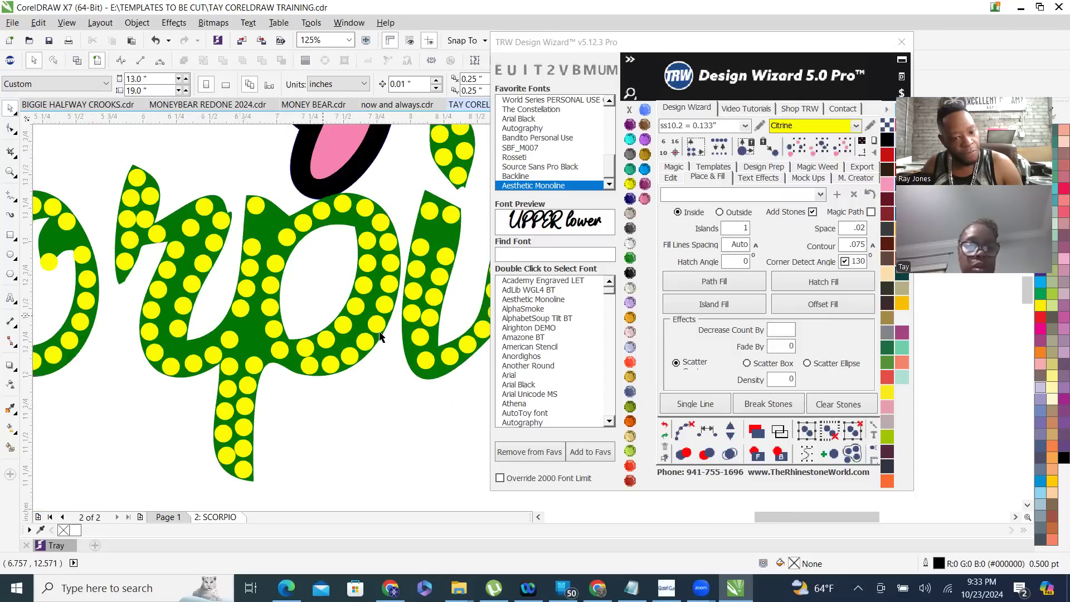
scroll(434, 374, up, 2)
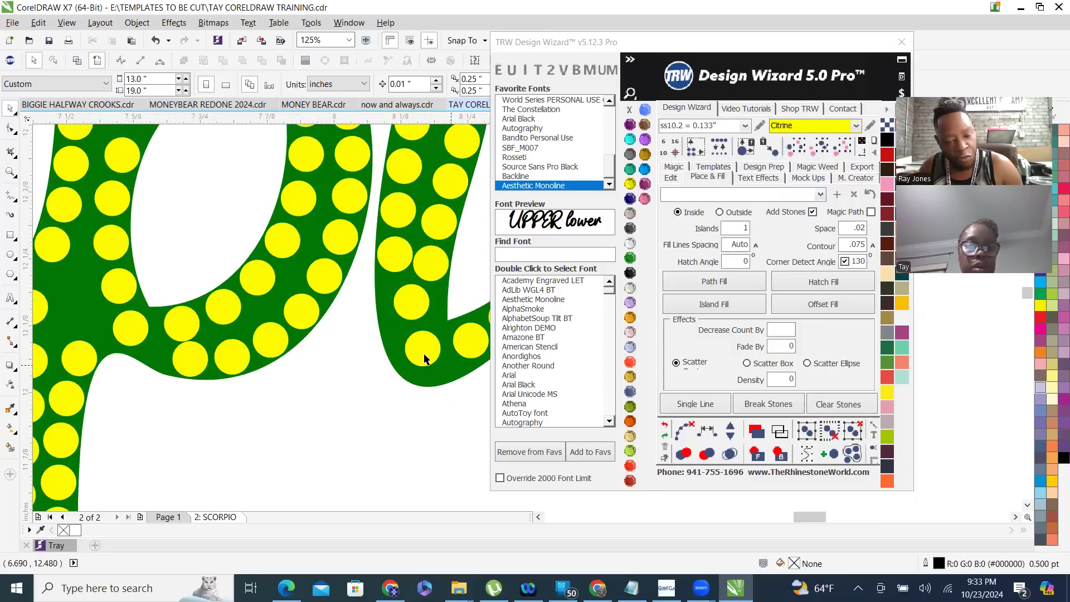
scroll(415, 347, up, 2)
drag(398, 357, 401, 392)
drag(381, 254, 352, 277)
scroll(291, 335, down, 4)
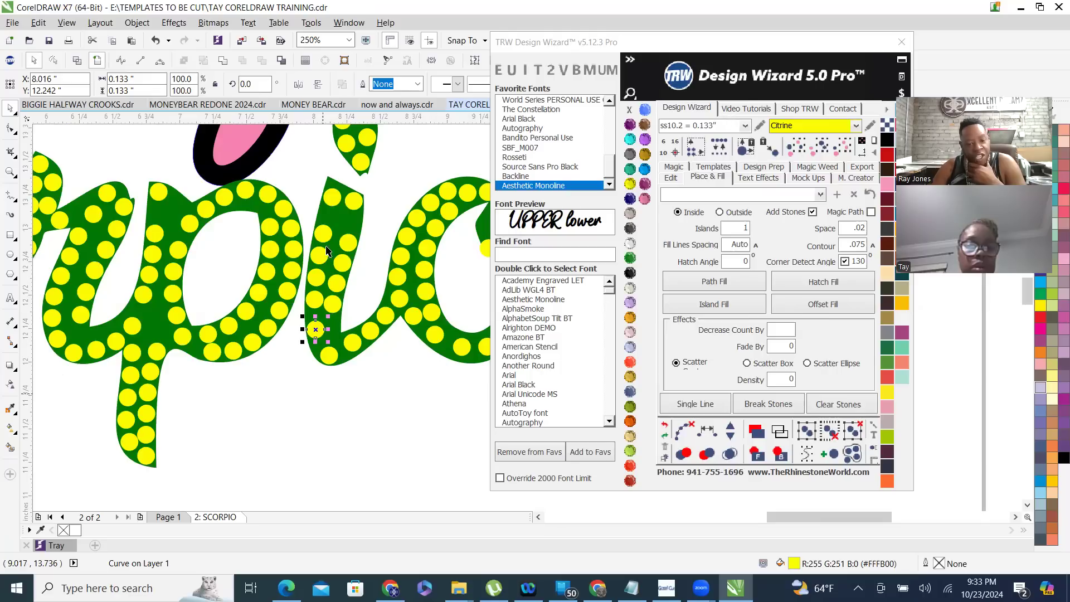
- Nudge the upper outer stone of the i closer to the stem's pointed tip
scroll(333, 193, up, 4)
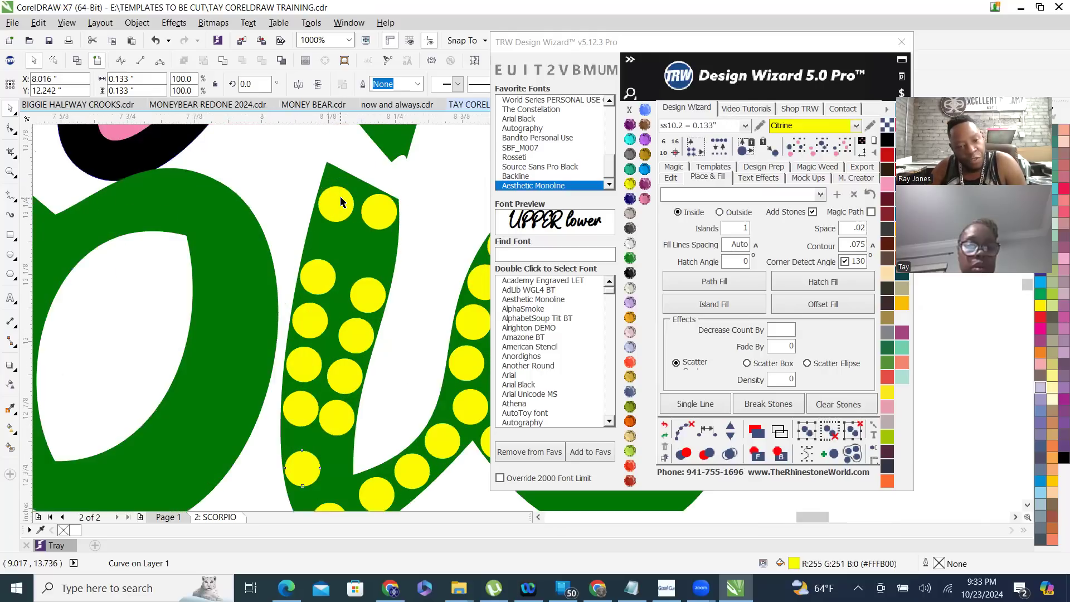
scroll(342, 203, up, 2)
drag(344, 186, 346, 172)
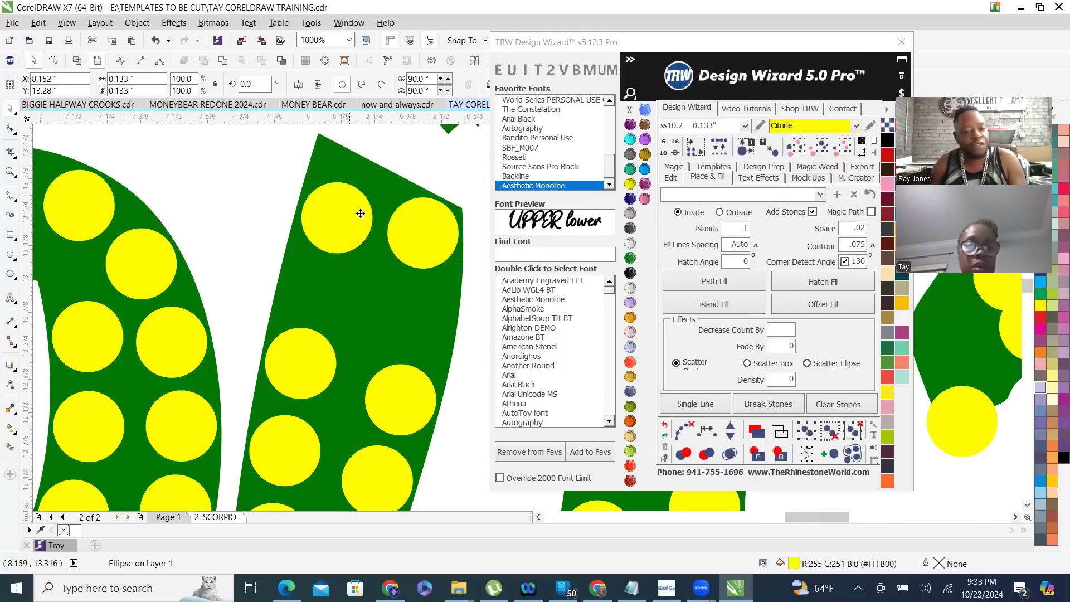
- Select the i's outer row of stones from its tip around the bottom curve to the o, and respace them equally
scroll(364, 212, down, 2)
scroll(350, 233, down, 2)
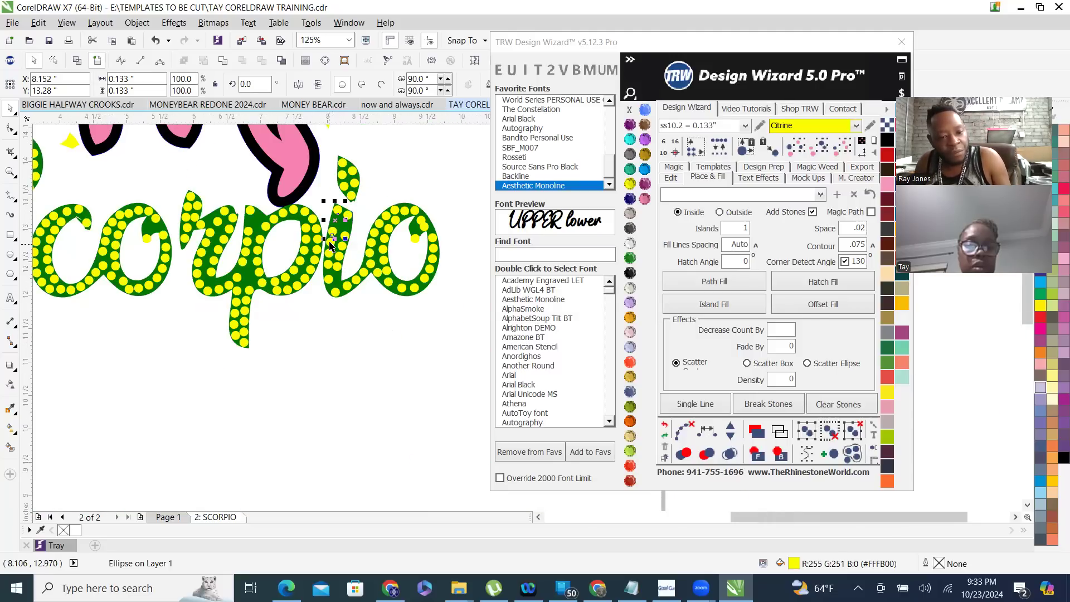
scroll(354, 287, up, 2)
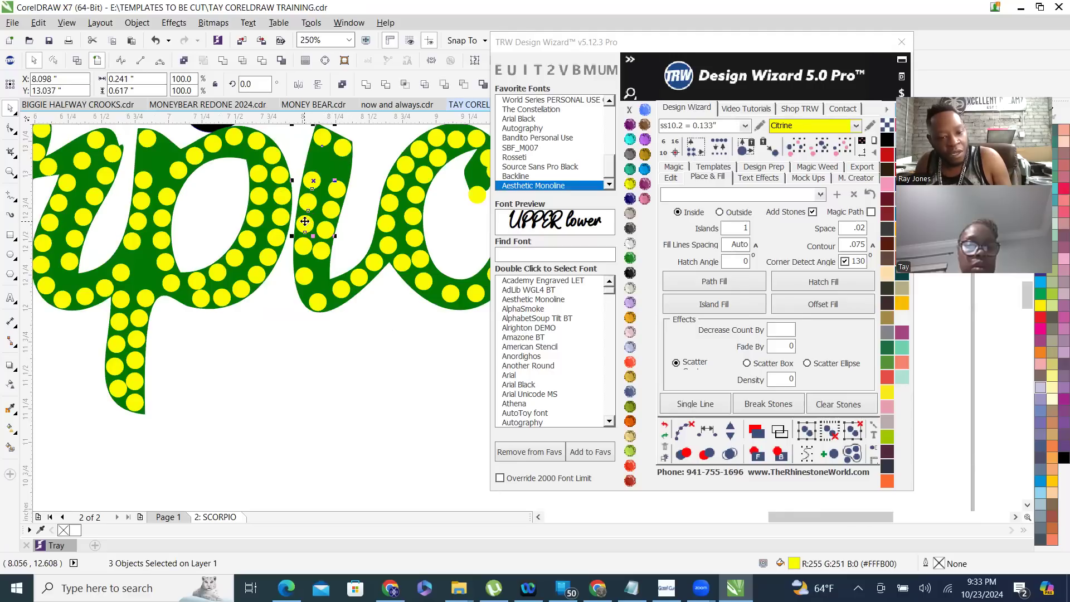
shift+click(303, 245)
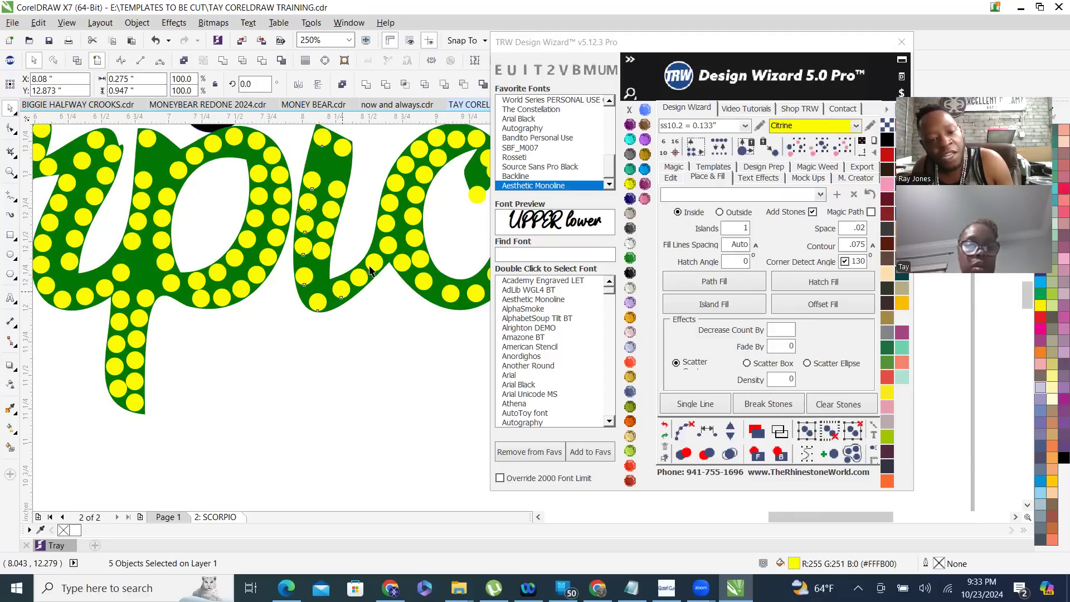
drag(390, 245, 313, 279)
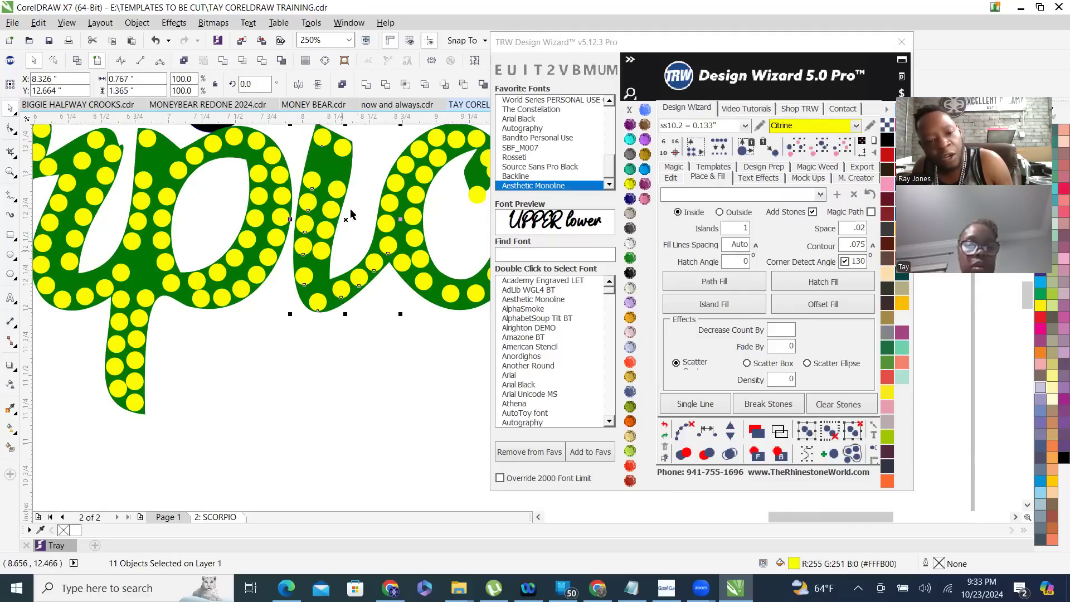
click(708, 431)
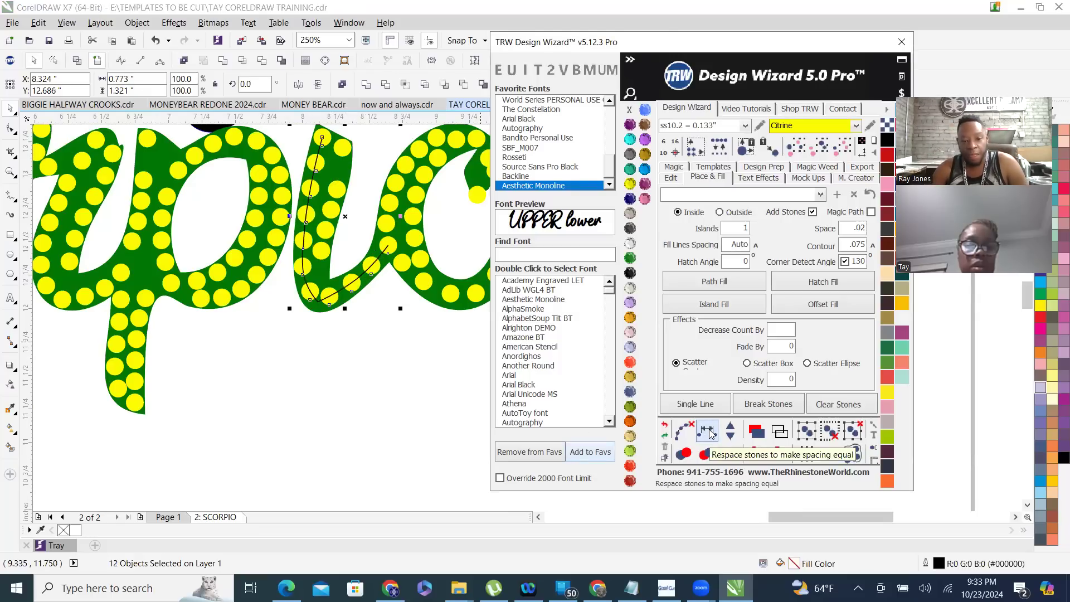
- Increase the i's respaced outer row by one stone, trying higher counts first, and clear its guide path
click(730, 429)
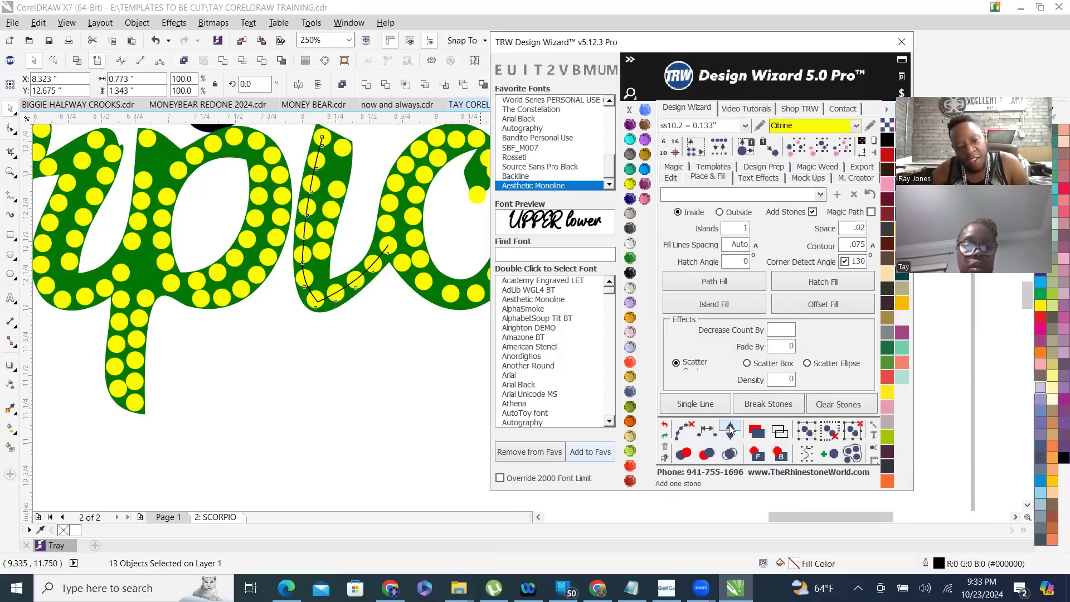
click(730, 429)
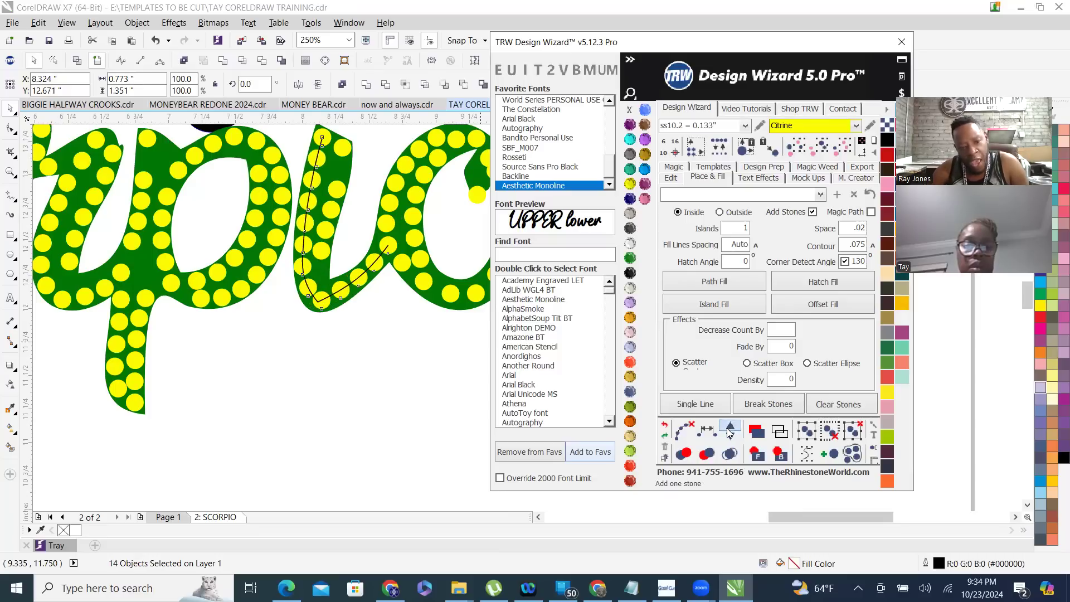
click(730, 429)
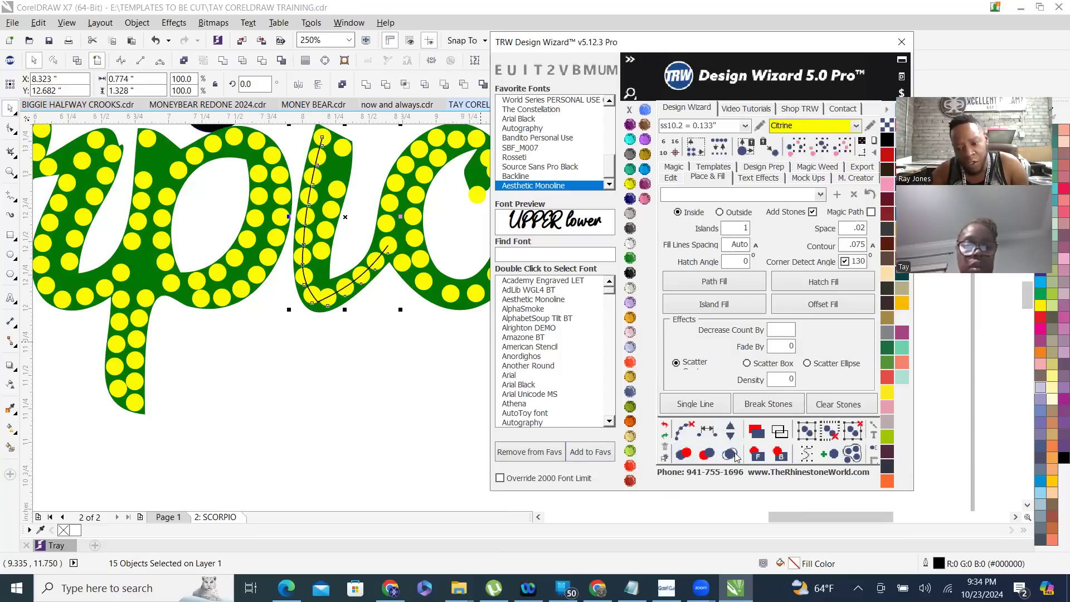
click(730, 436)
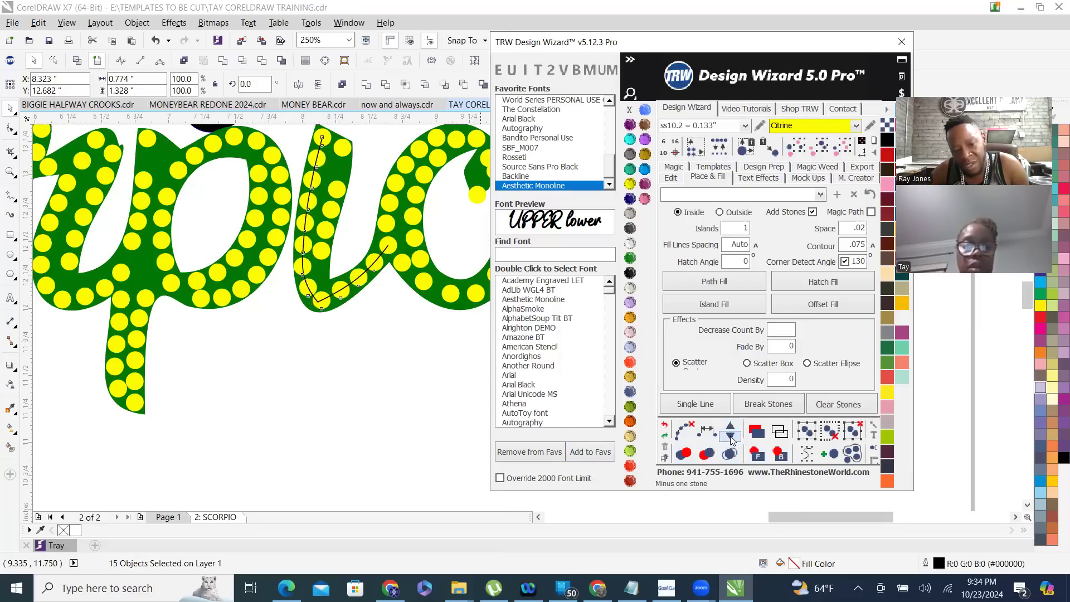
click(731, 436)
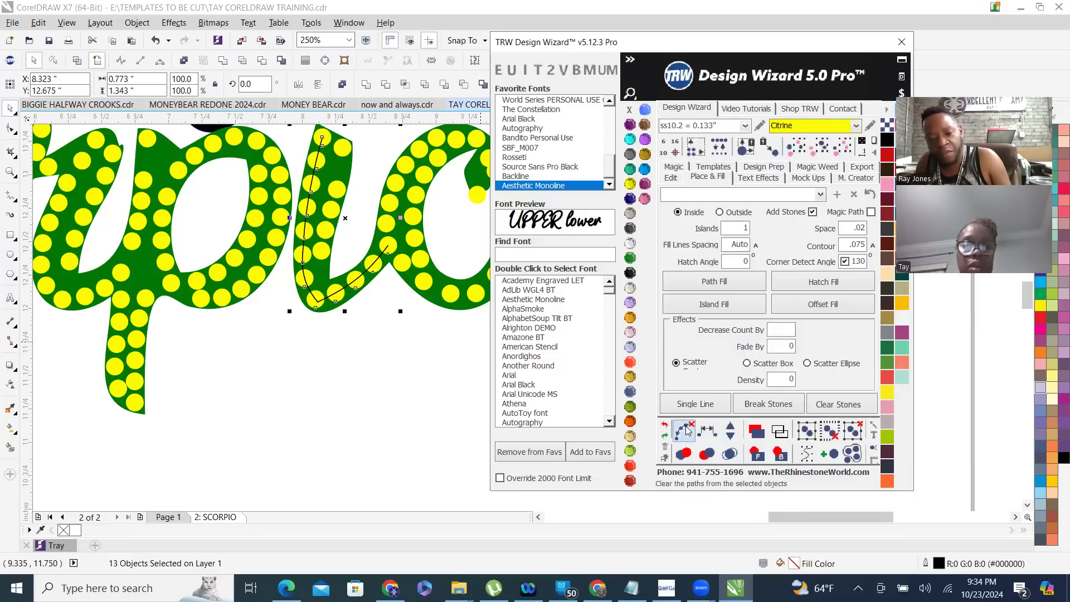
click(284, 366)
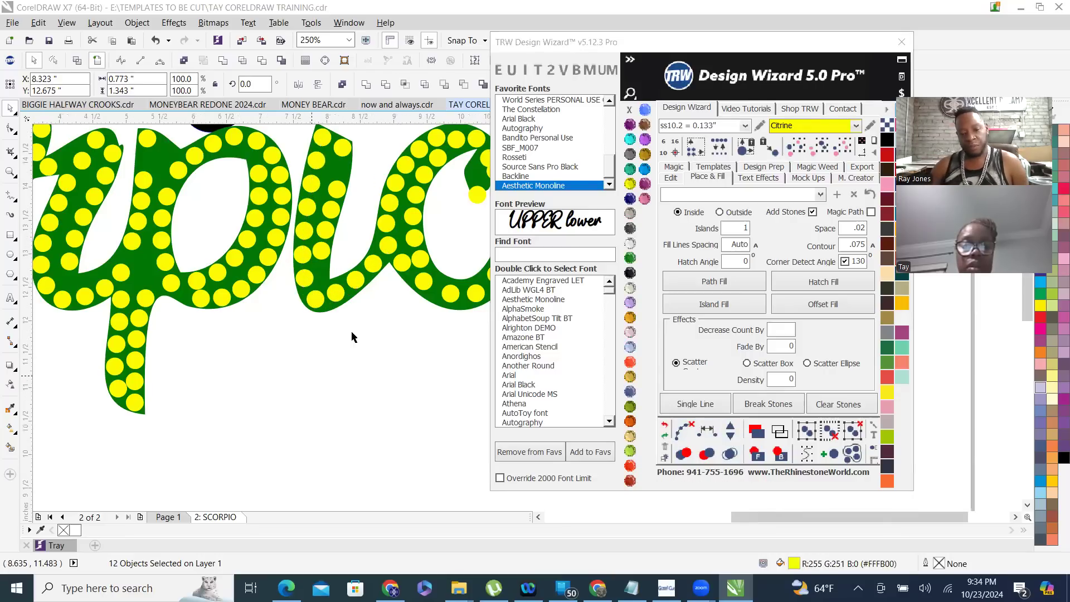
- Copy an inner stone of the i into the open green gap just above the bottom curve
scroll(352, 337, down, 2)
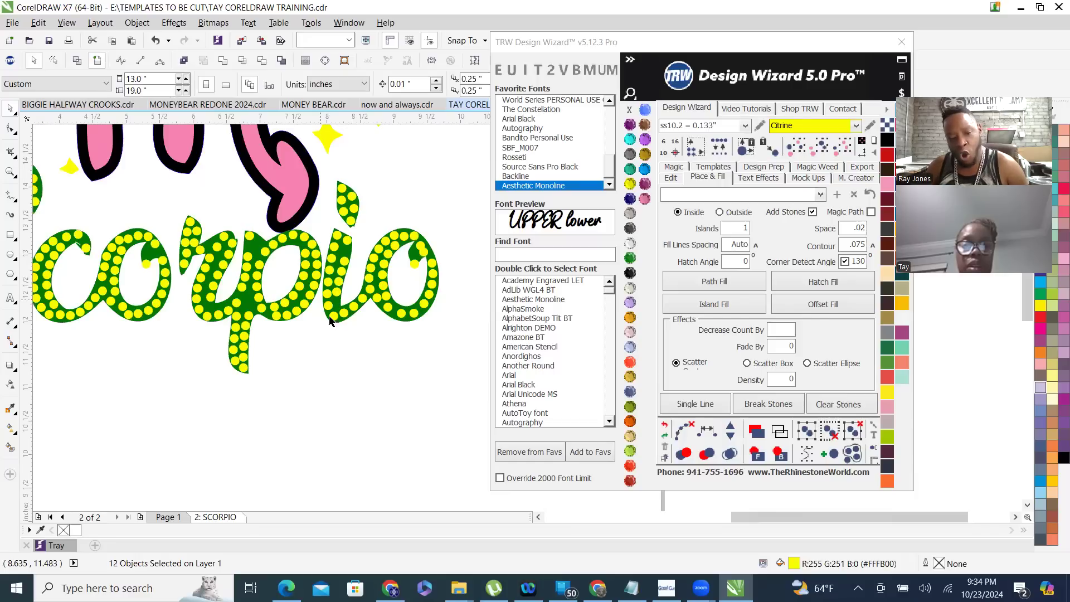
scroll(331, 326, up, 2)
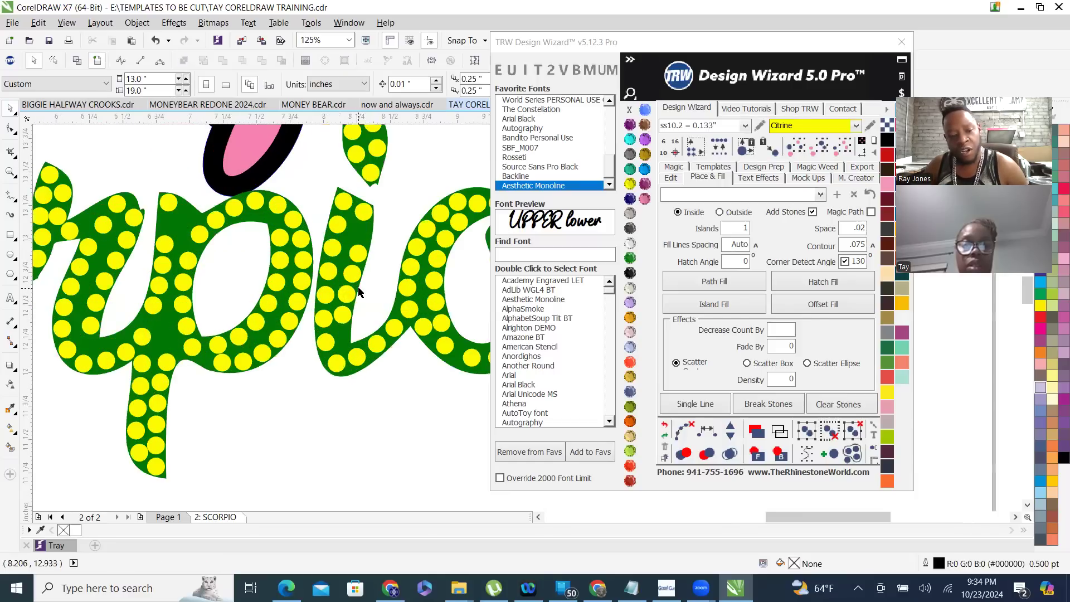
scroll(343, 350, up, 2)
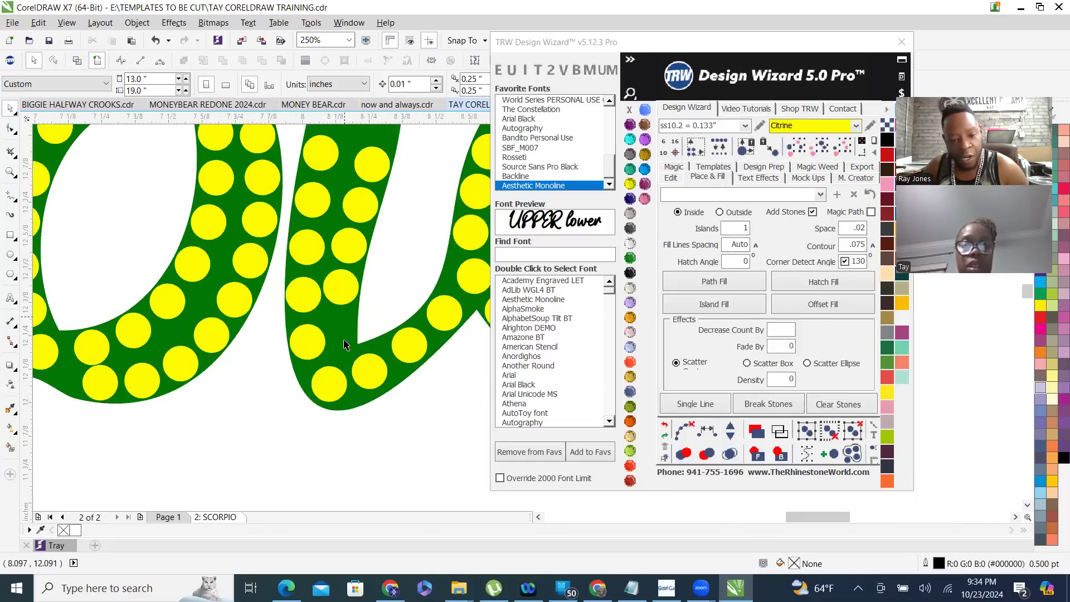
scroll(342, 317, up, 2)
drag(344, 245, 358, 350)
- Respace the i's inner column of stones equally from the top to the bottom curve, adding one stone to the row
scroll(350, 400, down, 2)
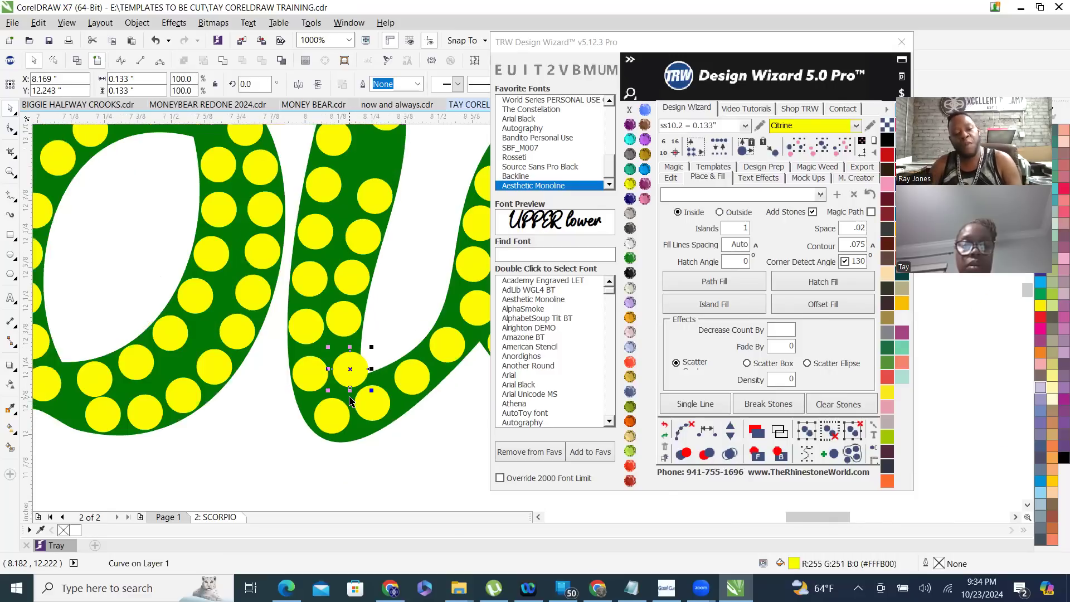
shift+click(347, 327)
shift+click(351, 279)
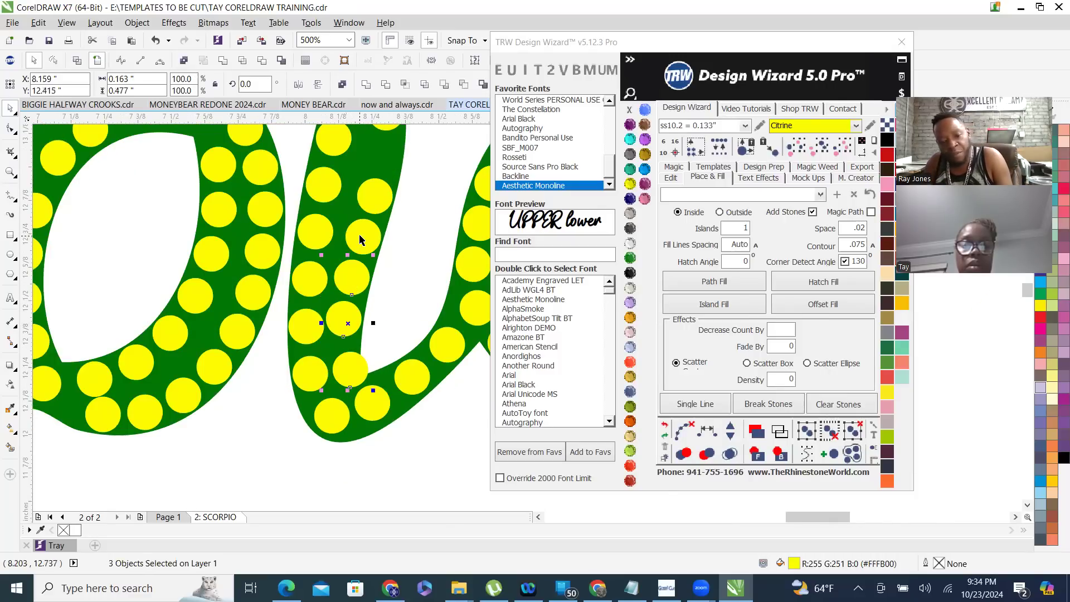
shift+click(389, 184)
shift+click(385, 178)
scroll(382, 178, down, 1)
shift+click(379, 159)
click(705, 432)
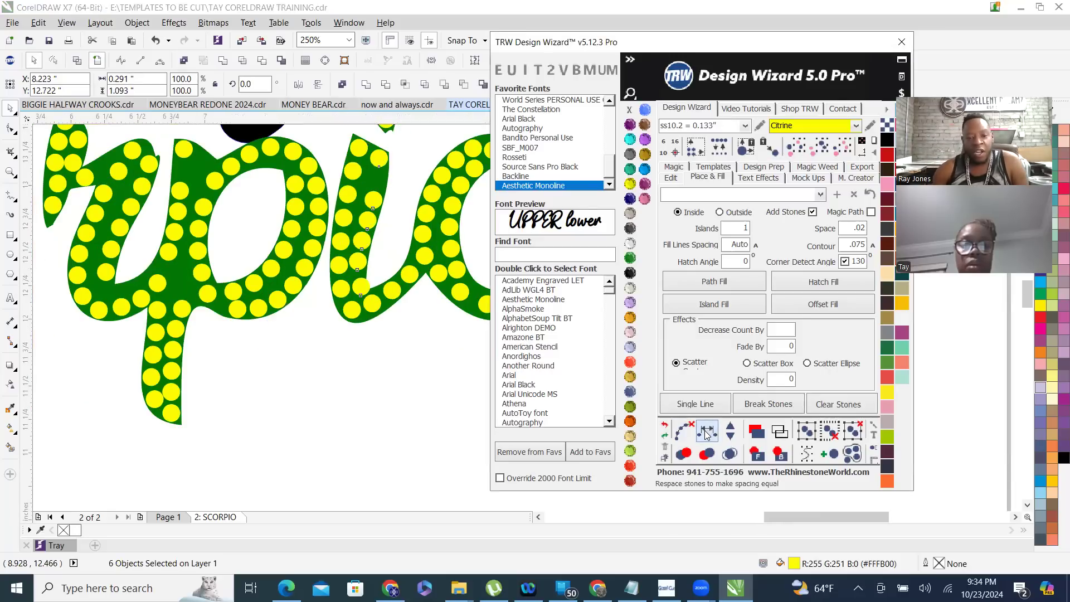
click(730, 431)
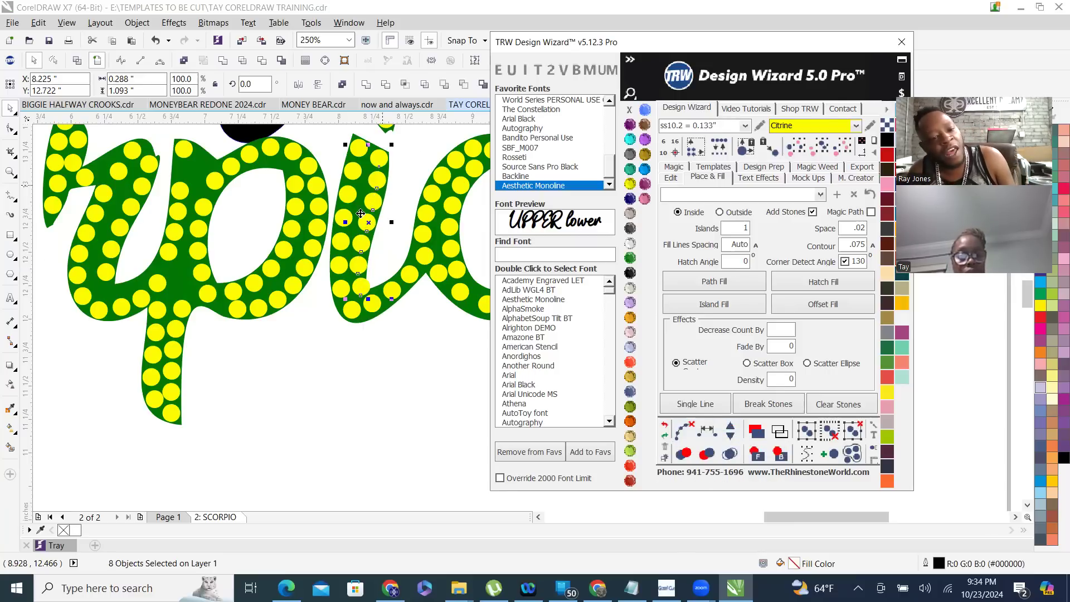
click(321, 357)
- Delete the isolated stone in the middle of the p's stem, above where the r joins it
scroll(360, 348, down, 2)
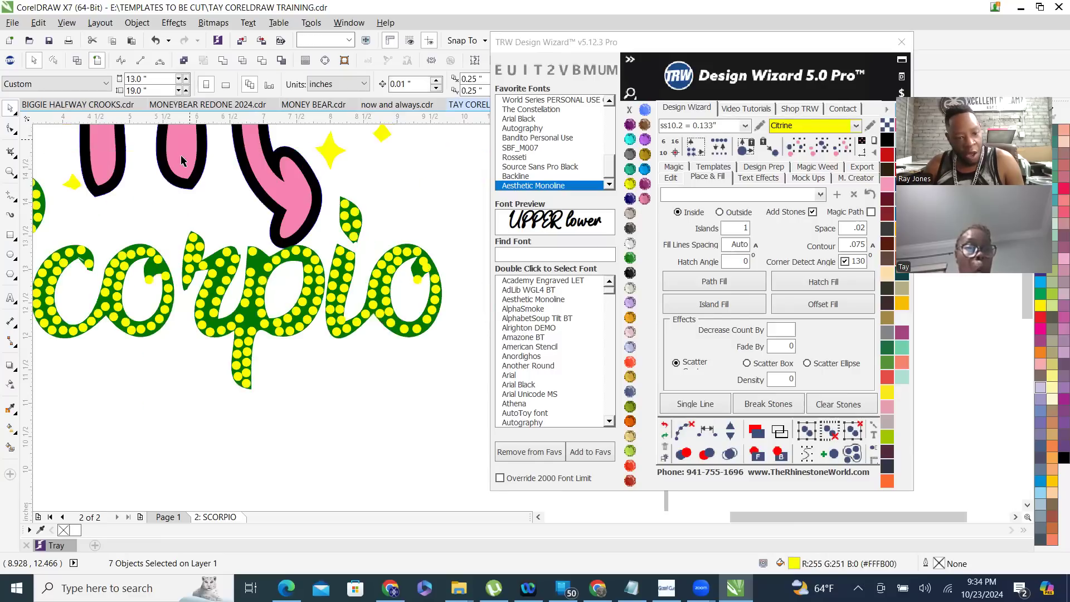
scroll(195, 345, up, 2)
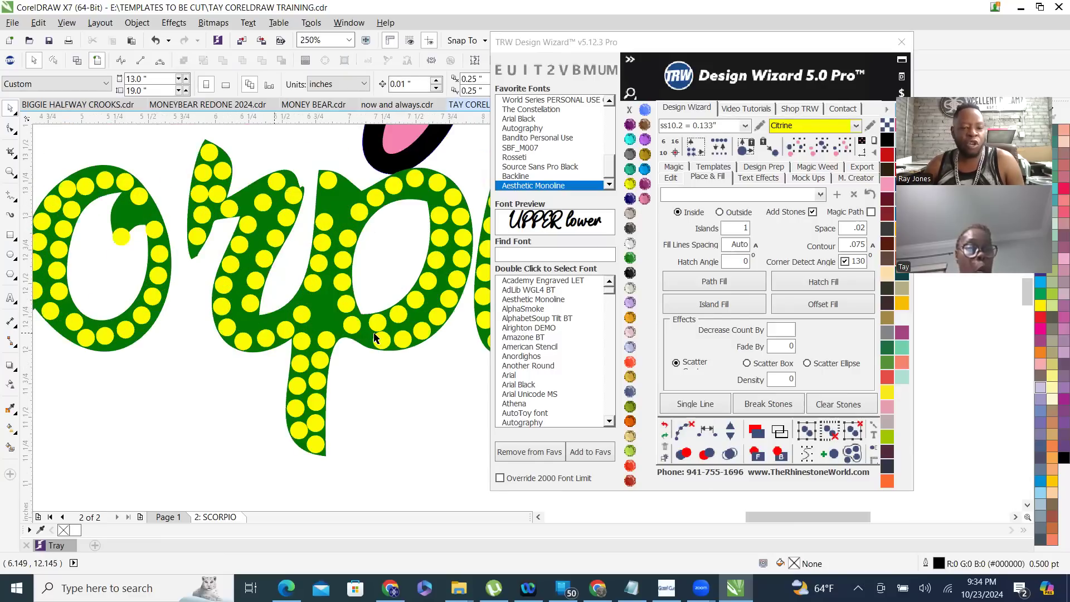
drag(300, 319, 312, 288)
key(Escape)
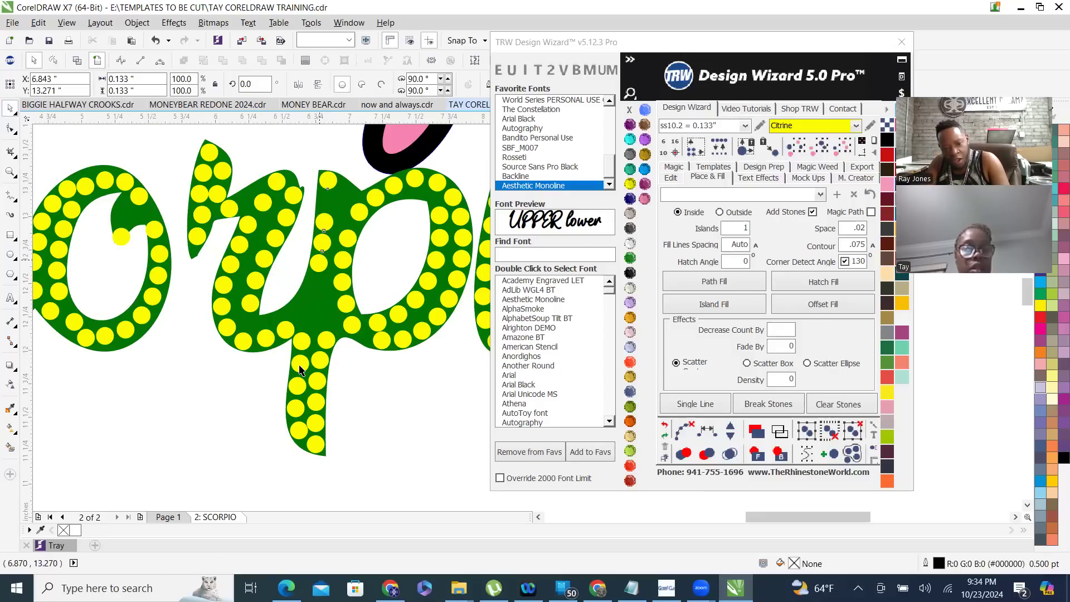
- Respace the p's outer stem column equally from top to foot, add stones to the row and clear its guide path
shift+click(298, 399)
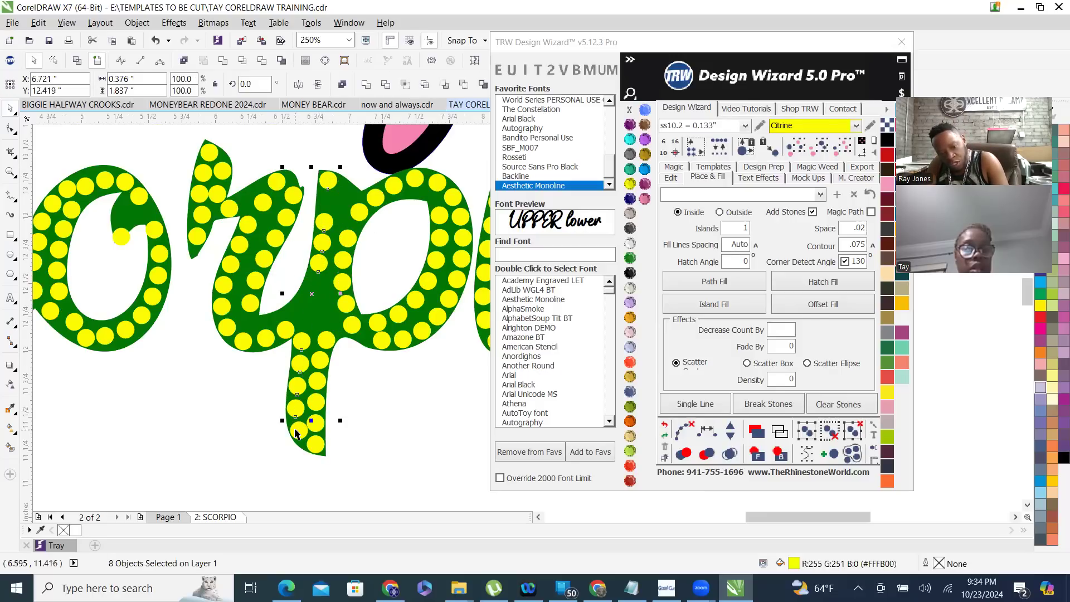
click(707, 433)
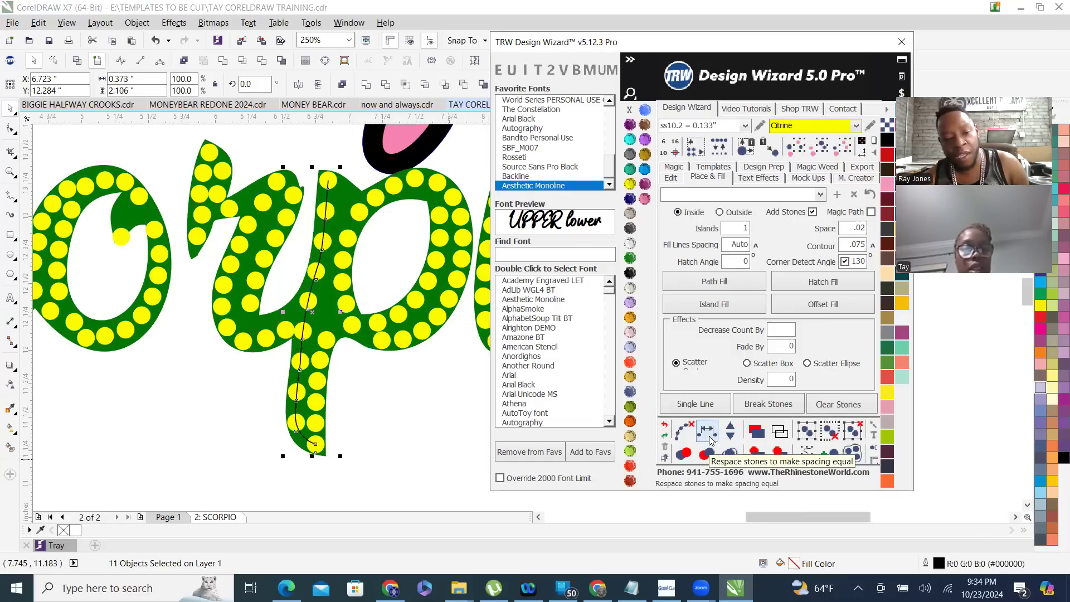
click(730, 430)
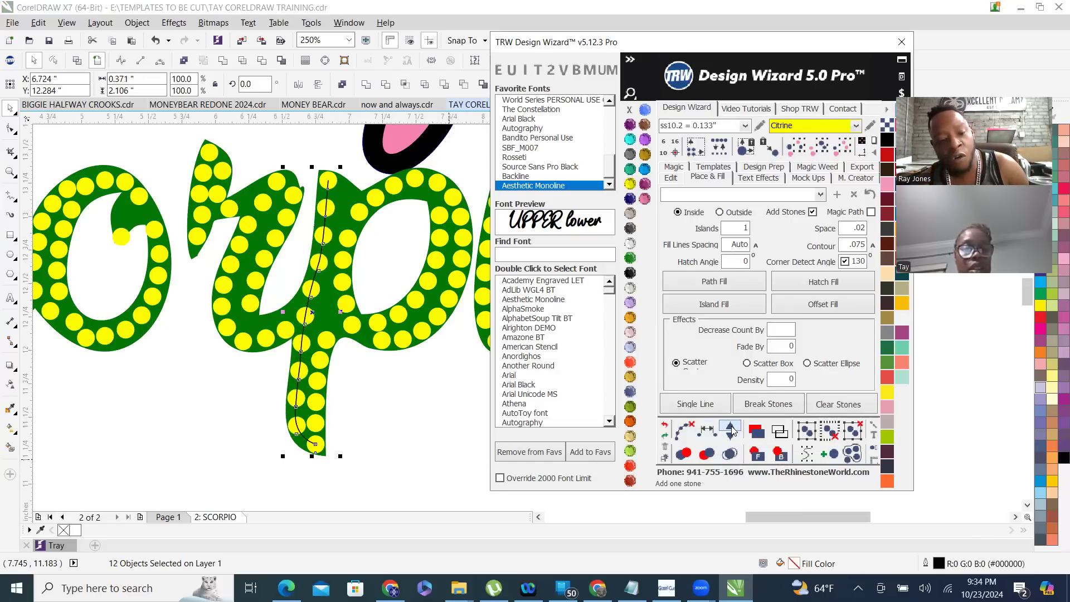
click(731, 431)
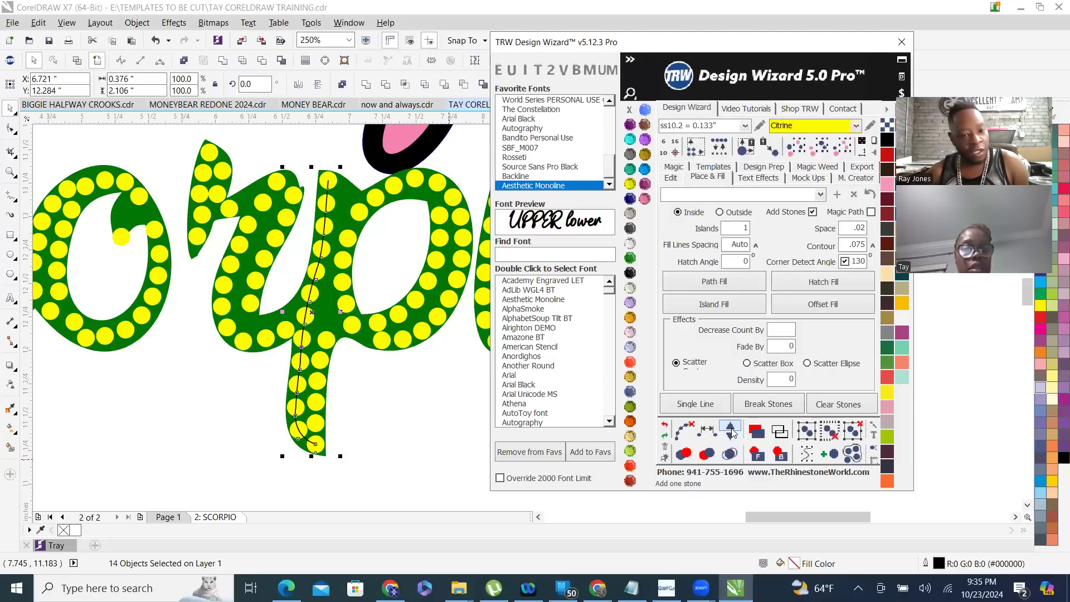
click(731, 430)
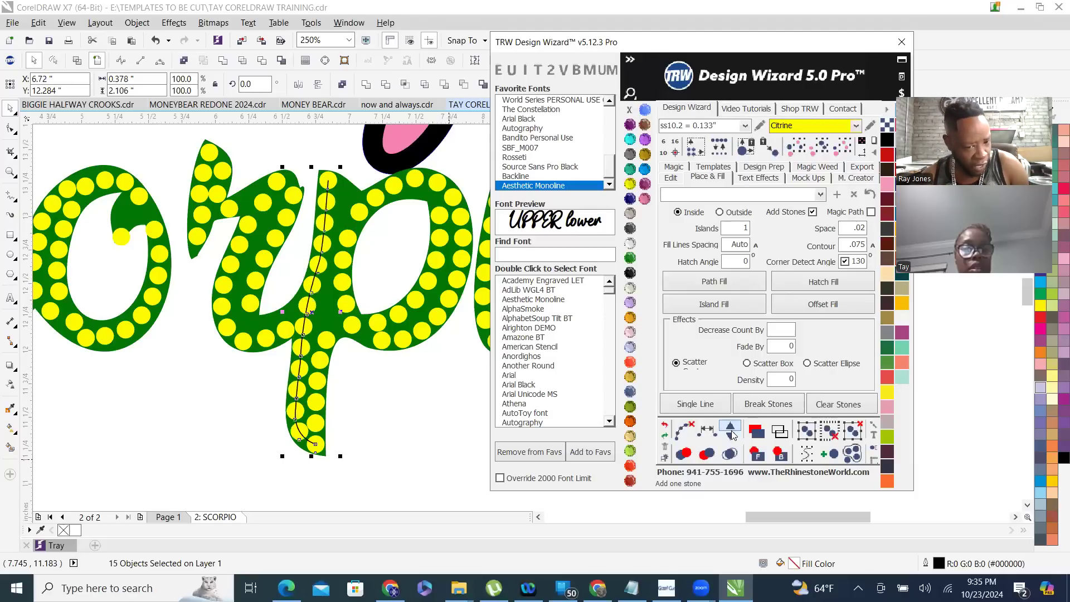
click(684, 430)
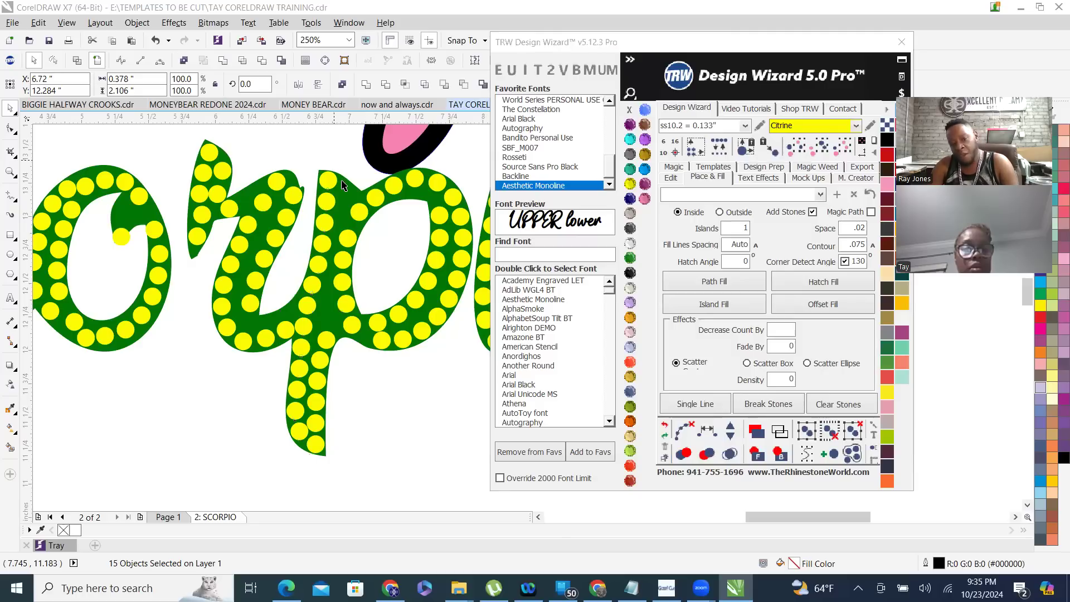
- Copy a stone into the open green gap at the top of the p, between the stem's top and the bowl
scroll(356, 212, up, 1)
key(Escape)
click(373, 247)
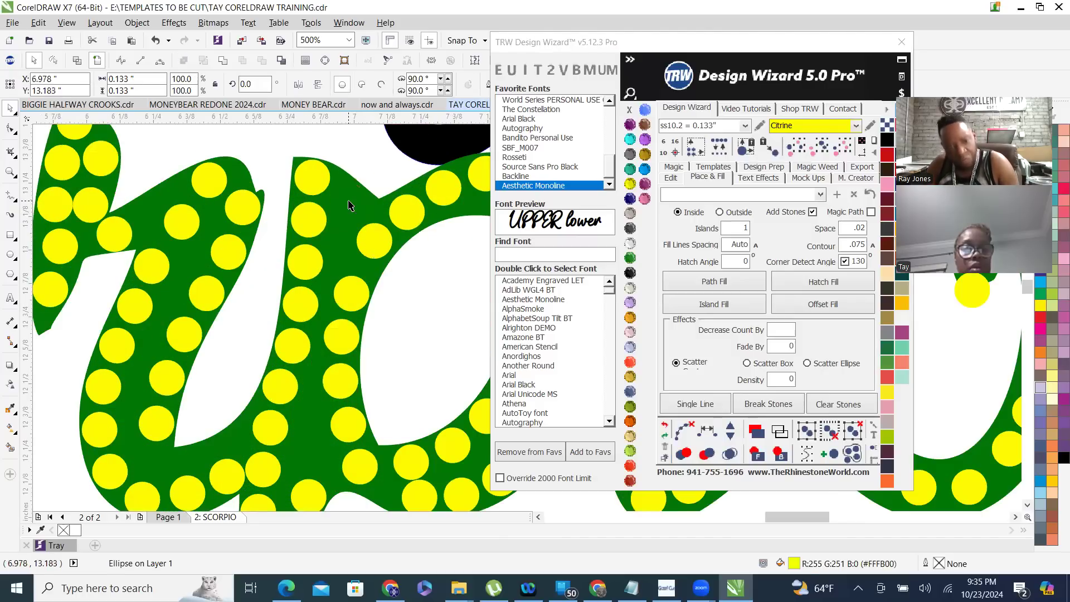
scroll(354, 277, down, 1)
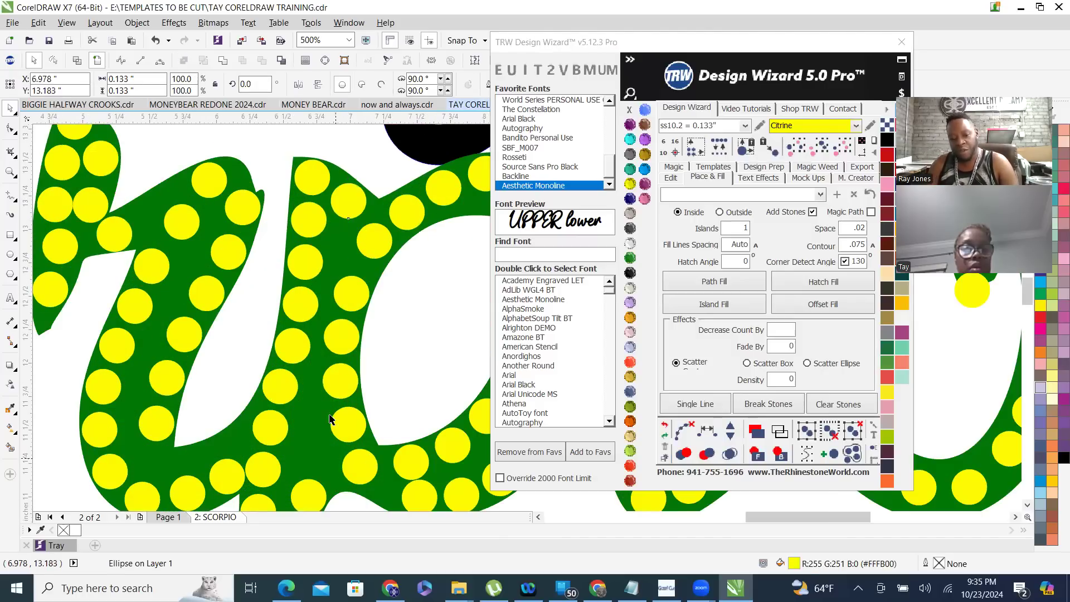
- Delete the crowded inner stone at the lower stem-side corner of the p's bowl
scroll(335, 390, down, 1)
scroll(338, 366, up, 1)
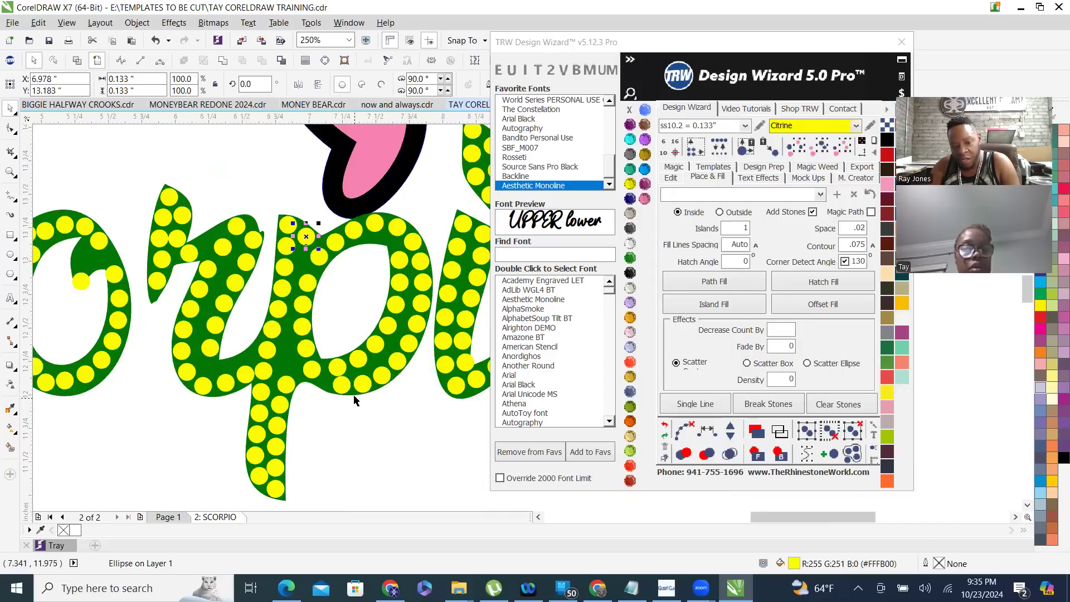
click(339, 368)
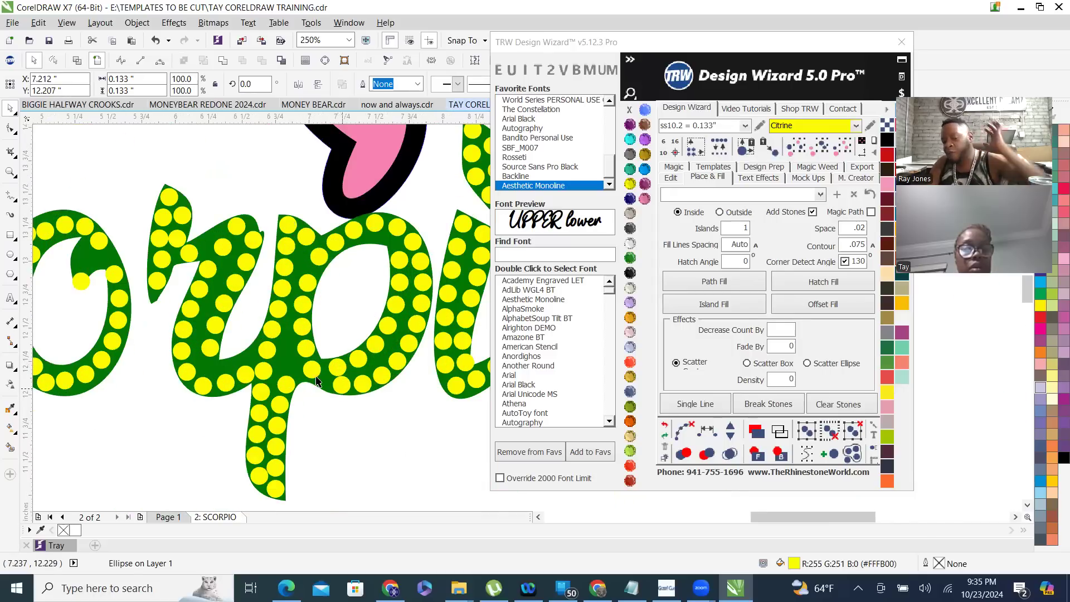
- Respace the row on the stem side of the p's bowl from its top to its bottom curve, add one stone and clear the guide path
scroll(228, 245, down, 1)
scroll(279, 345, down, 1)
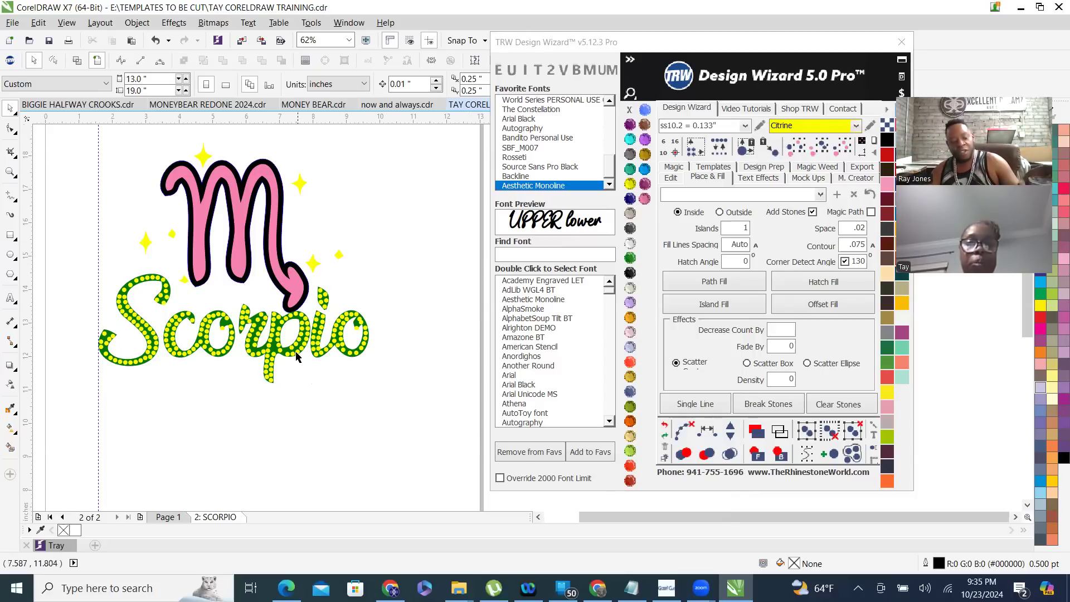
scroll(274, 344, up, 2)
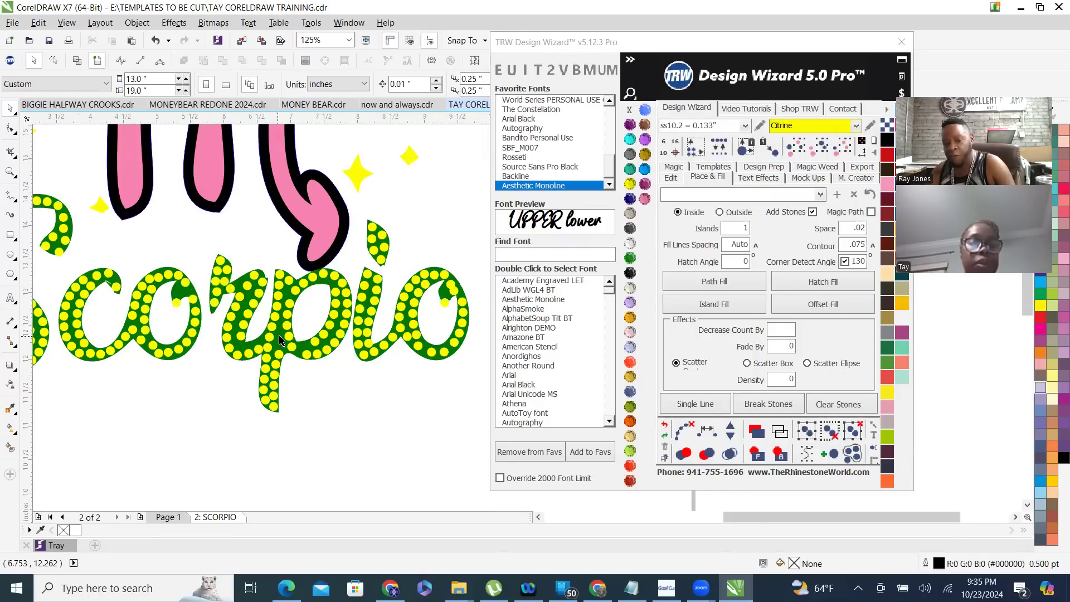
scroll(313, 323, up, 2)
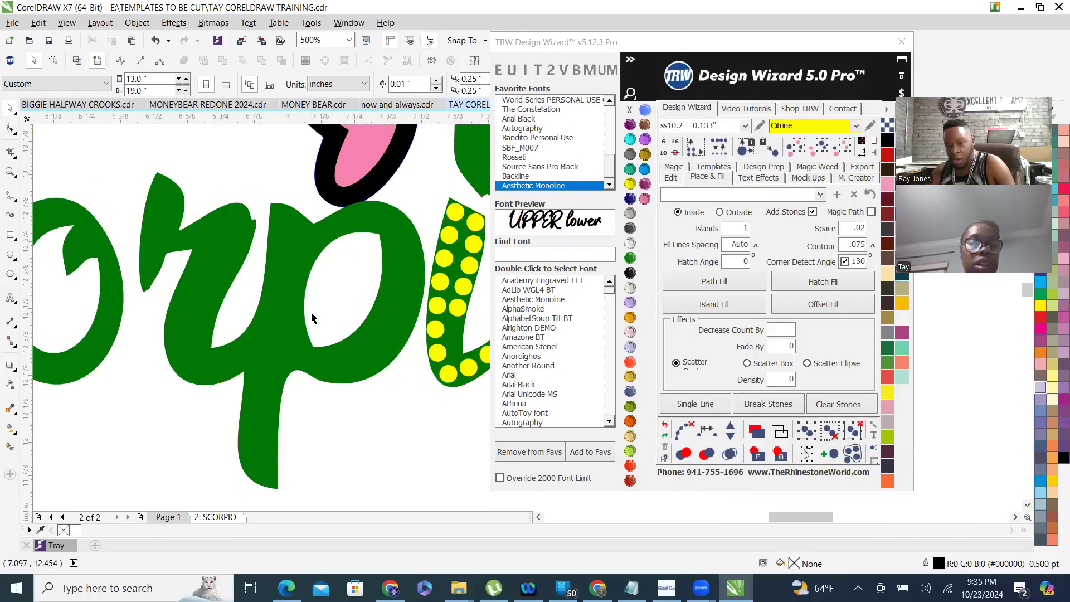
scroll(311, 312, up, 2)
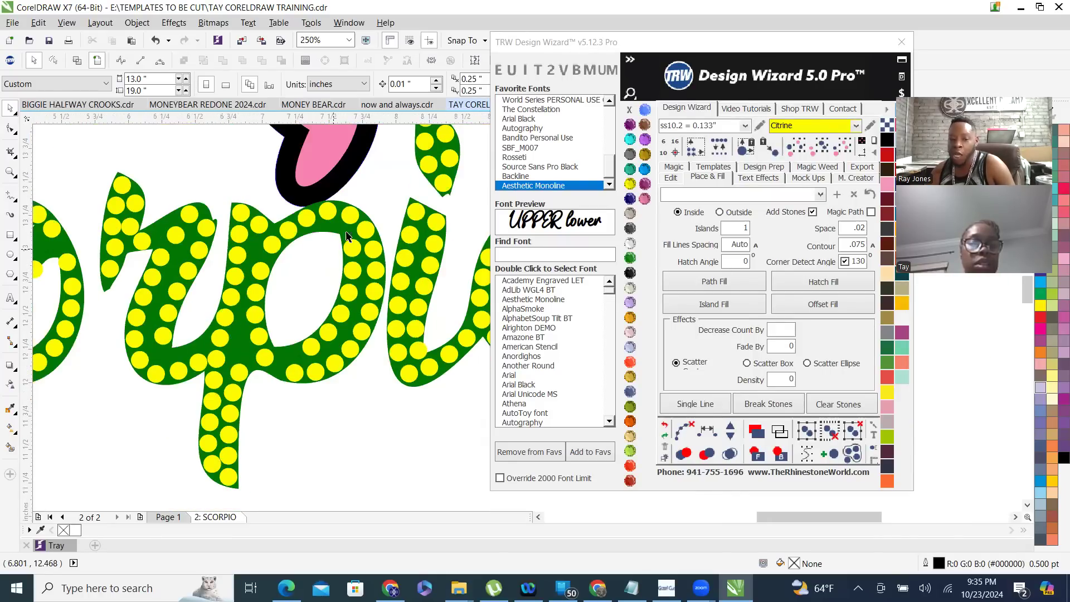
click(325, 213)
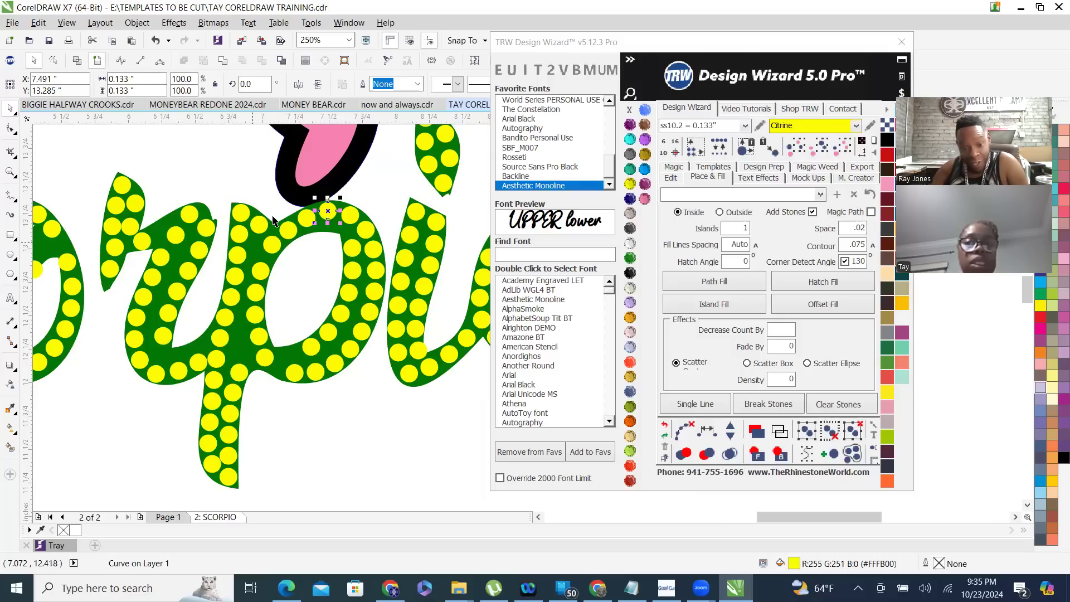
scroll(306, 225, up, 1)
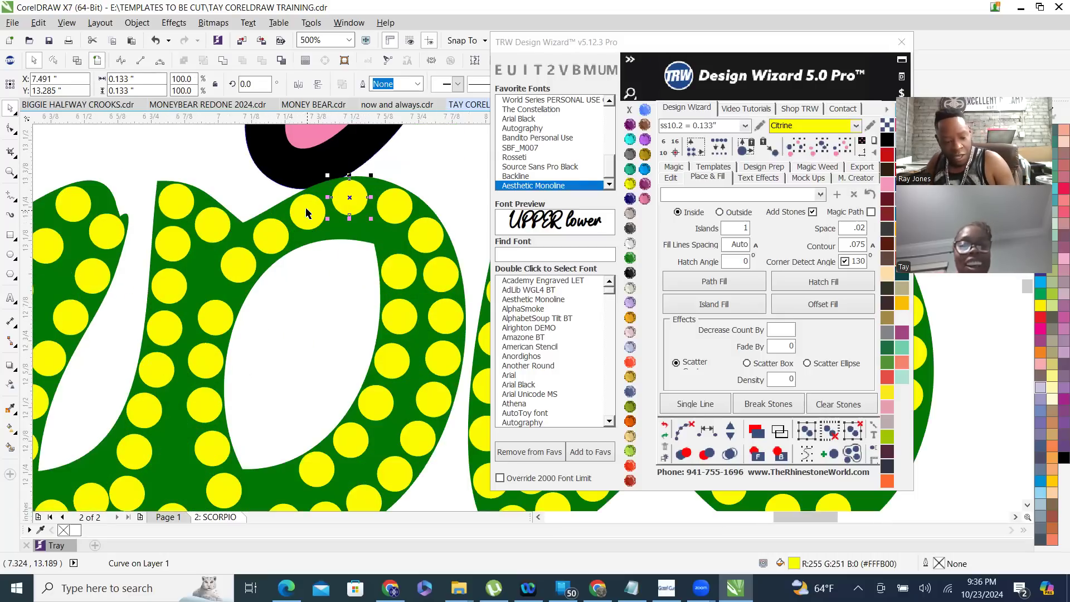
shift+click(306, 213)
shift+click(273, 238)
shift+click(244, 267)
shift+click(224, 320)
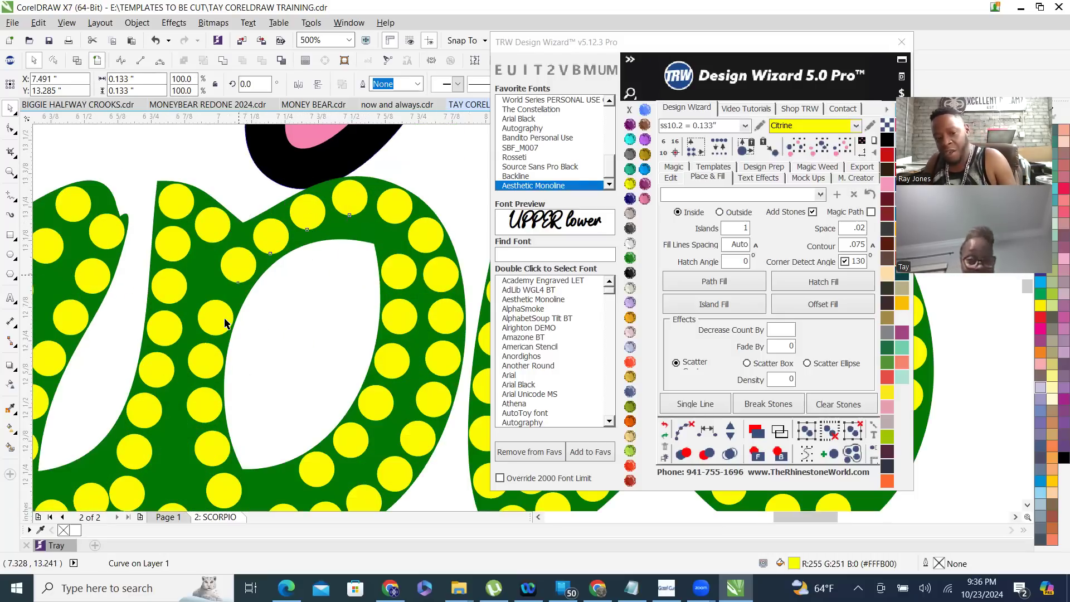
shift+click(212, 449)
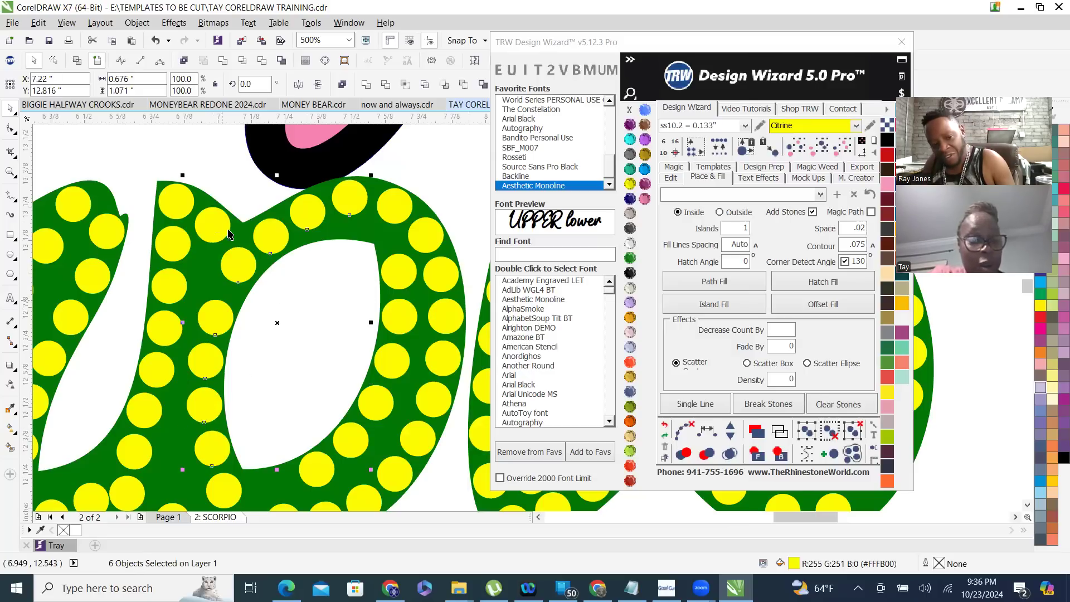
scroll(228, 277, down, 1)
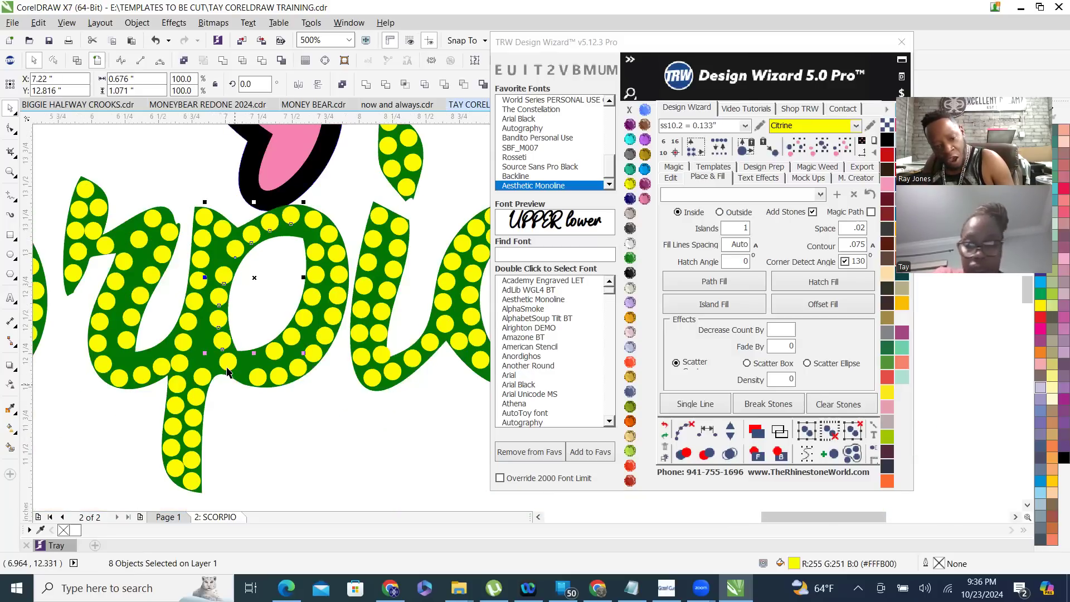
shift+click(258, 377)
shift+click(279, 376)
shift+click(301, 367)
shift+click(306, 368)
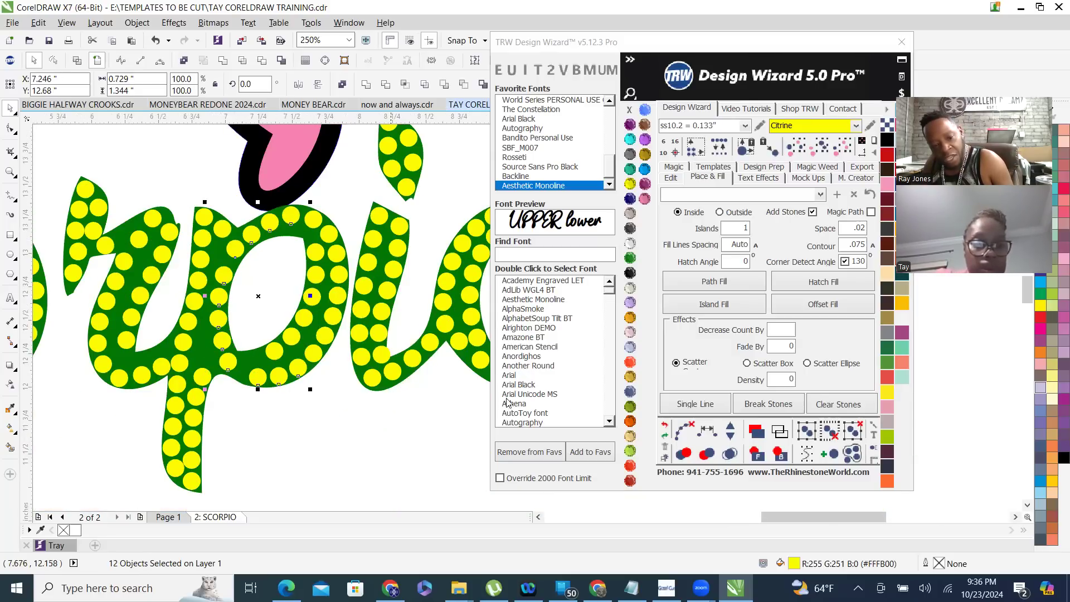
click(712, 430)
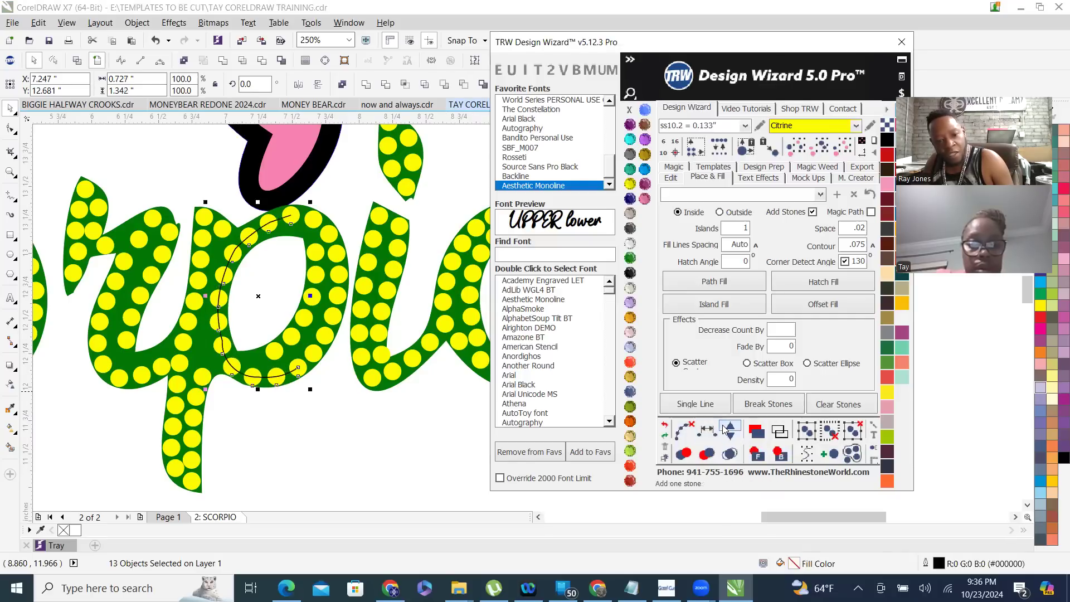
click(728, 429)
click(684, 431)
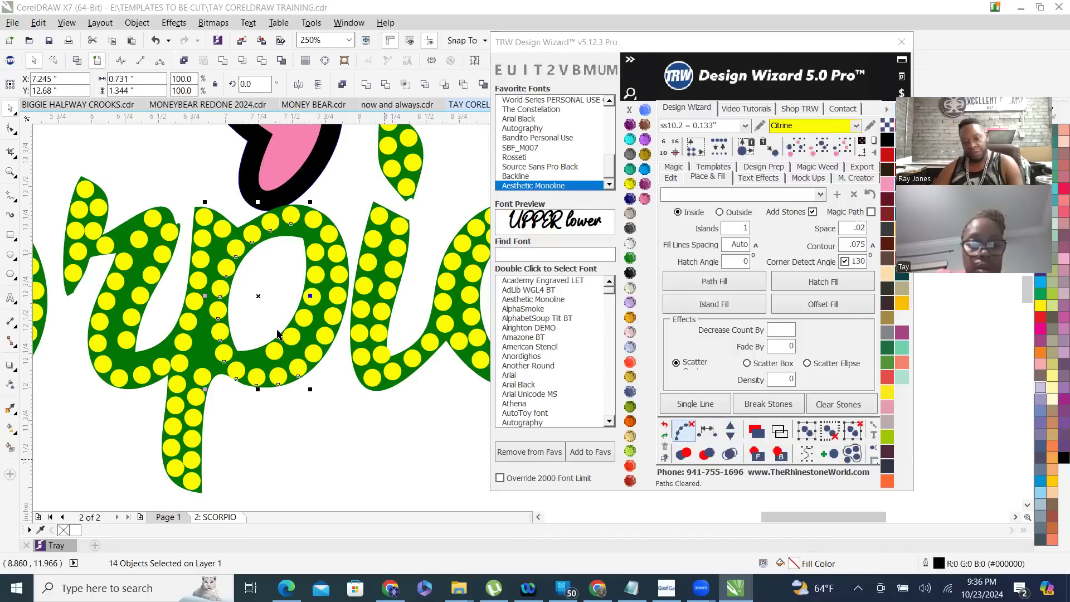
- Delete the three lower stones beside the p's bowl opening, just above where the bowl meets the stem
scroll(289, 334, down, 2)
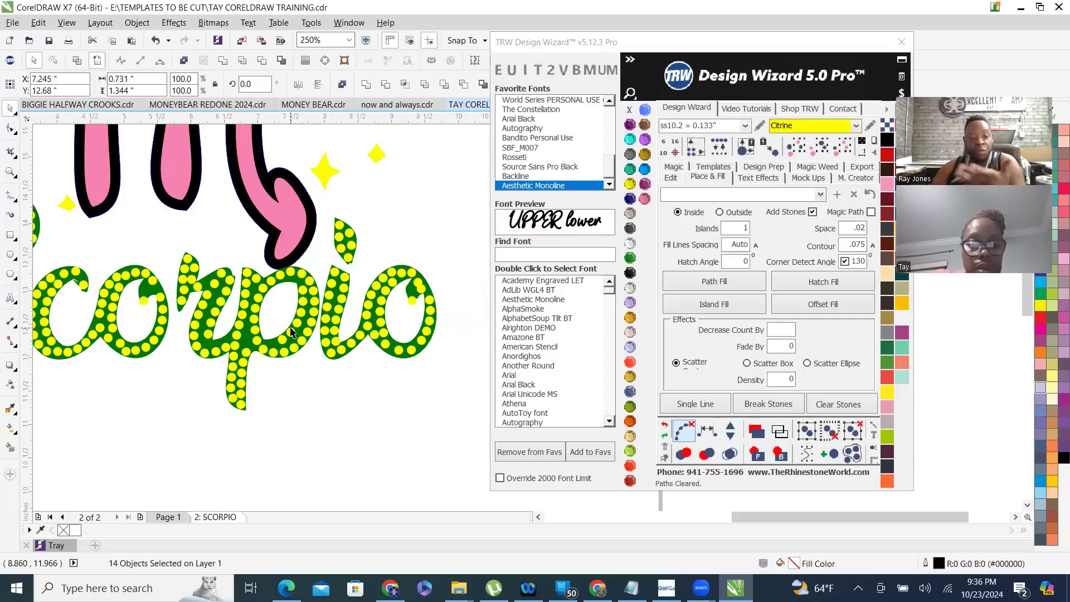
click(236, 227)
scroll(189, 429, up, 2)
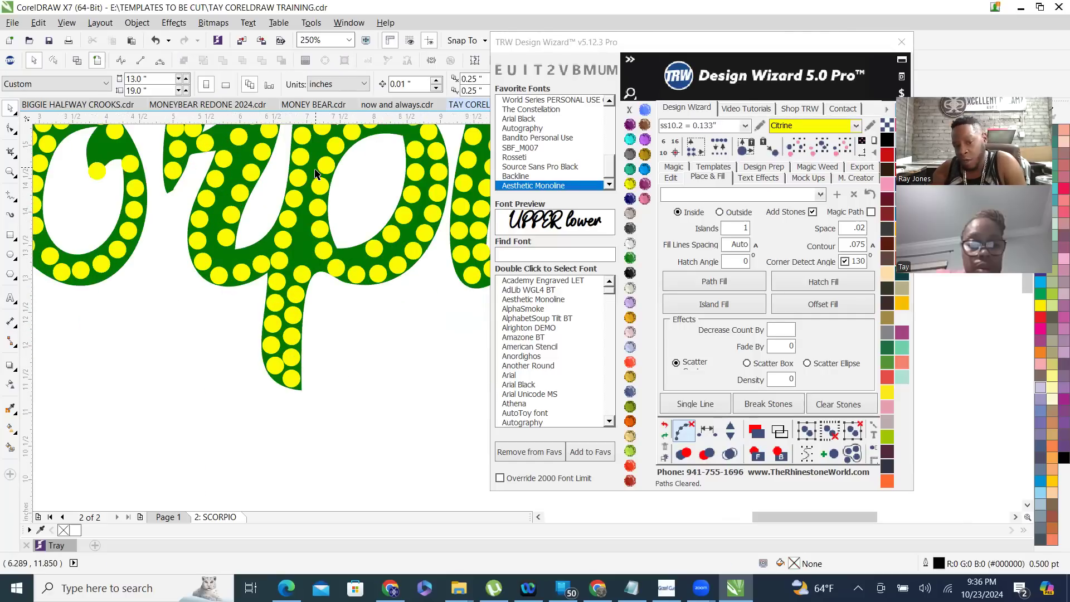
scroll(311, 411, down, 1)
scroll(322, 306, down, 2)
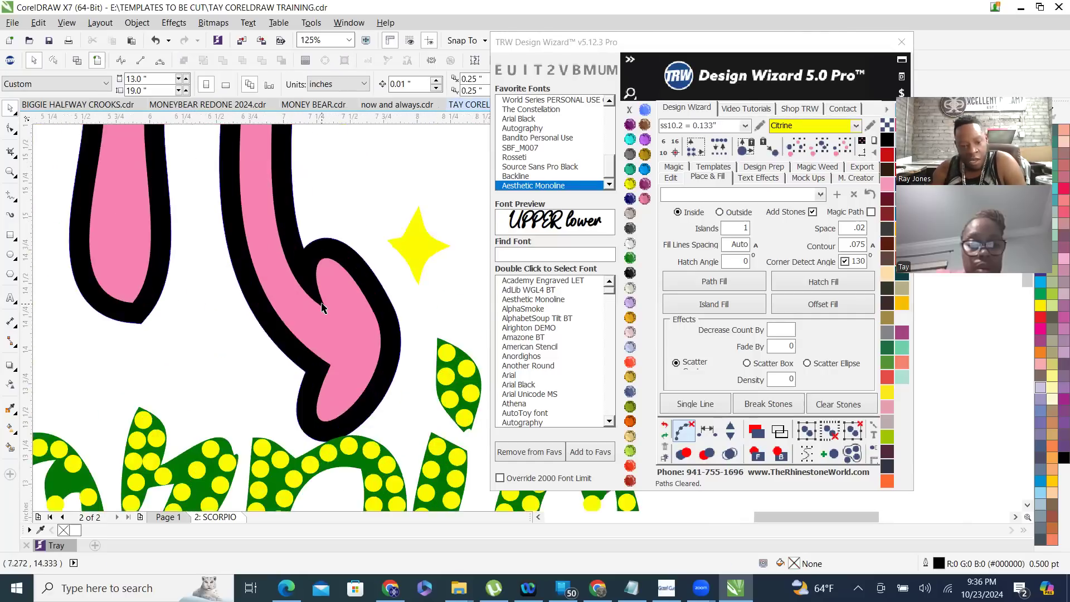
scroll(299, 458, up, 2)
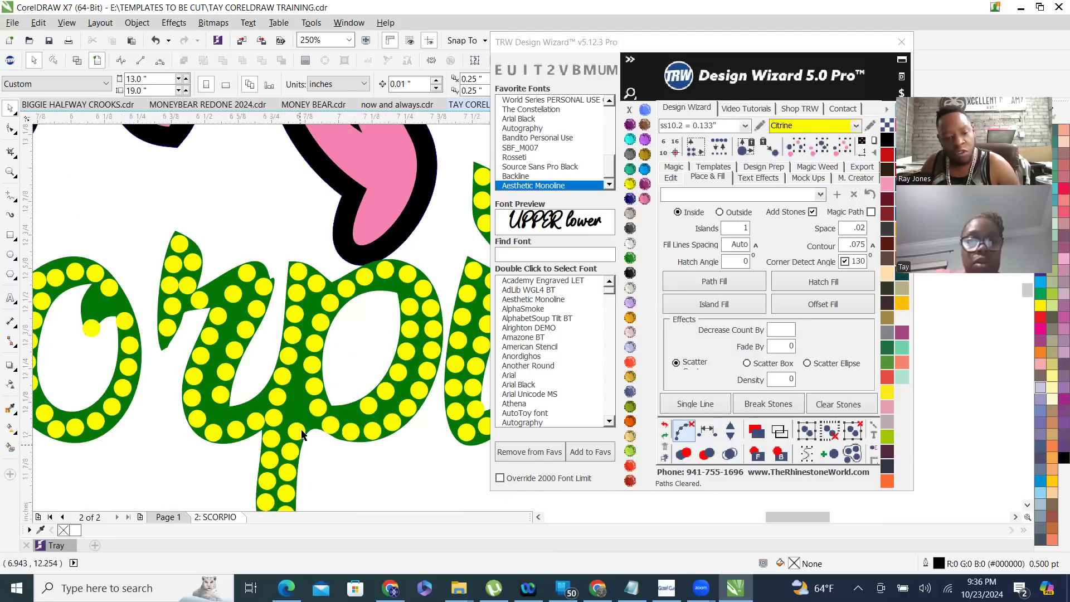
scroll(322, 340, up, 2)
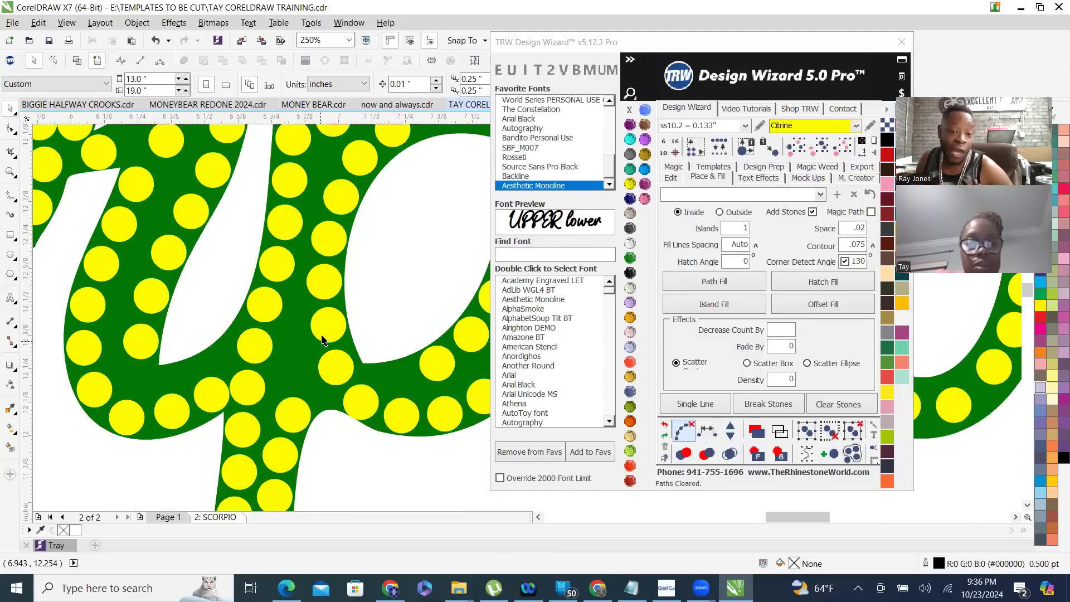
click(326, 281)
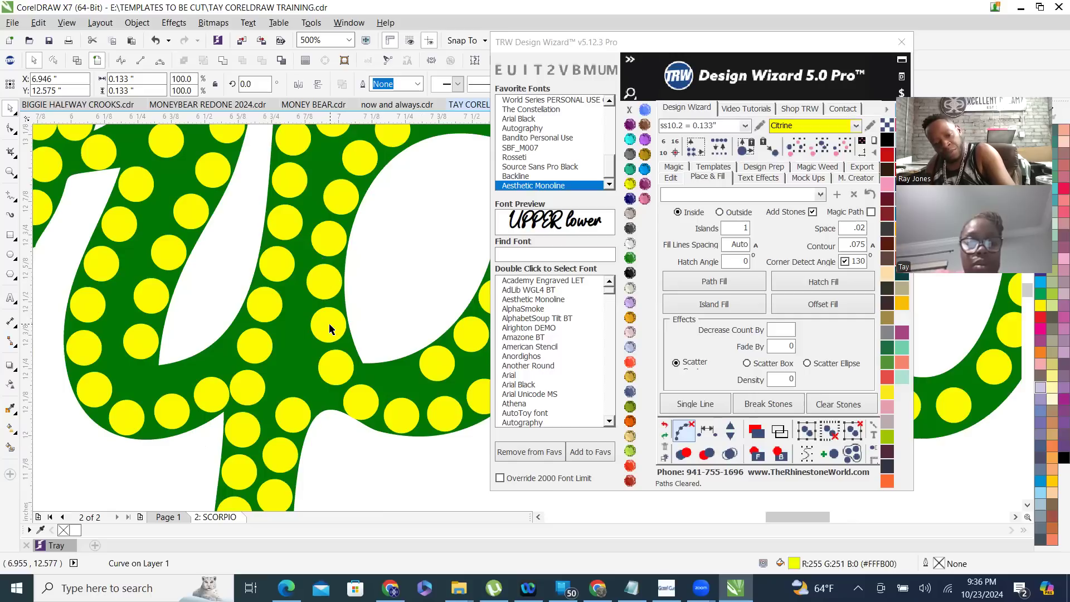
key(Delete)
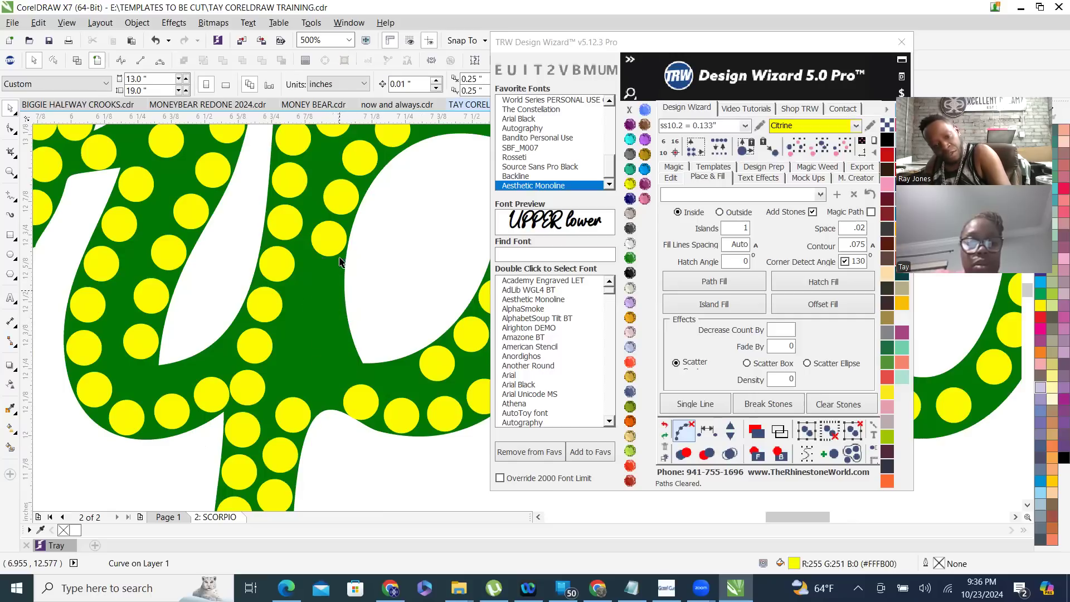
- Delete the stone at the top of the p's descender, in the bowl-side column
click(410, 146)
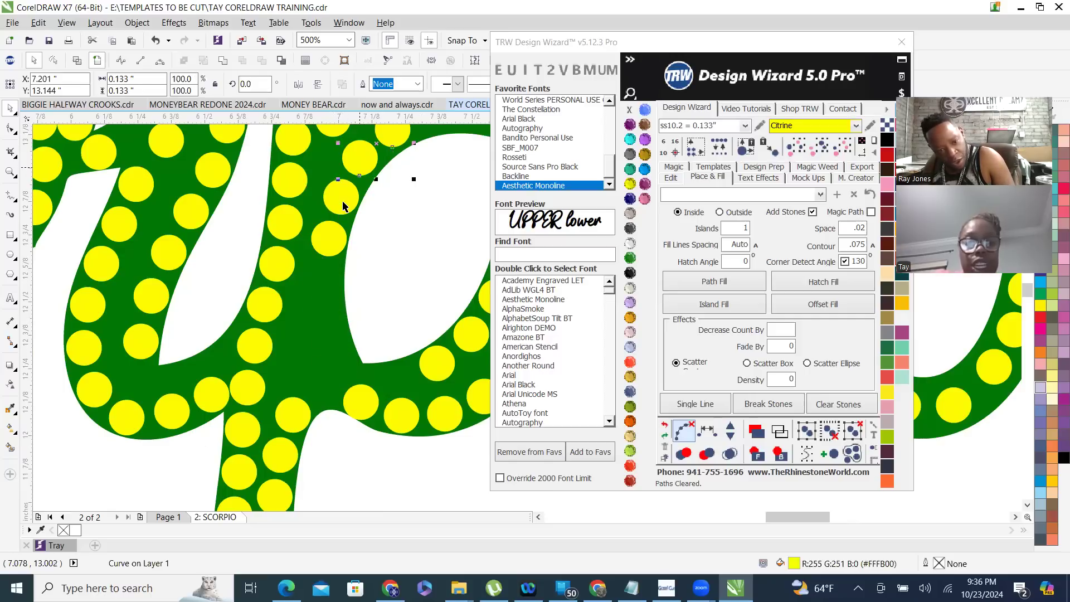
click(328, 255)
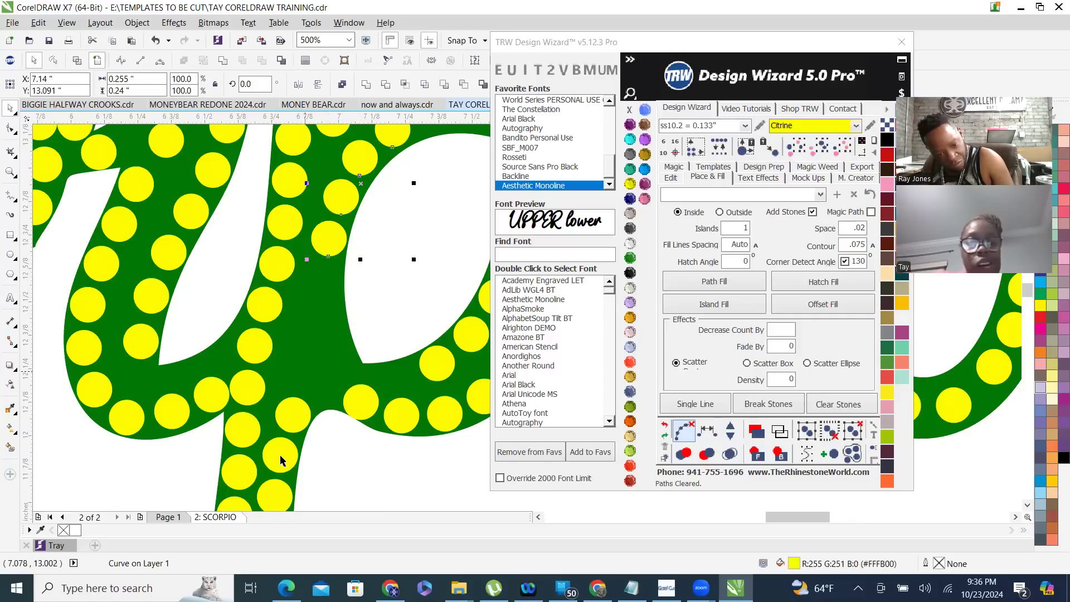
click(296, 417)
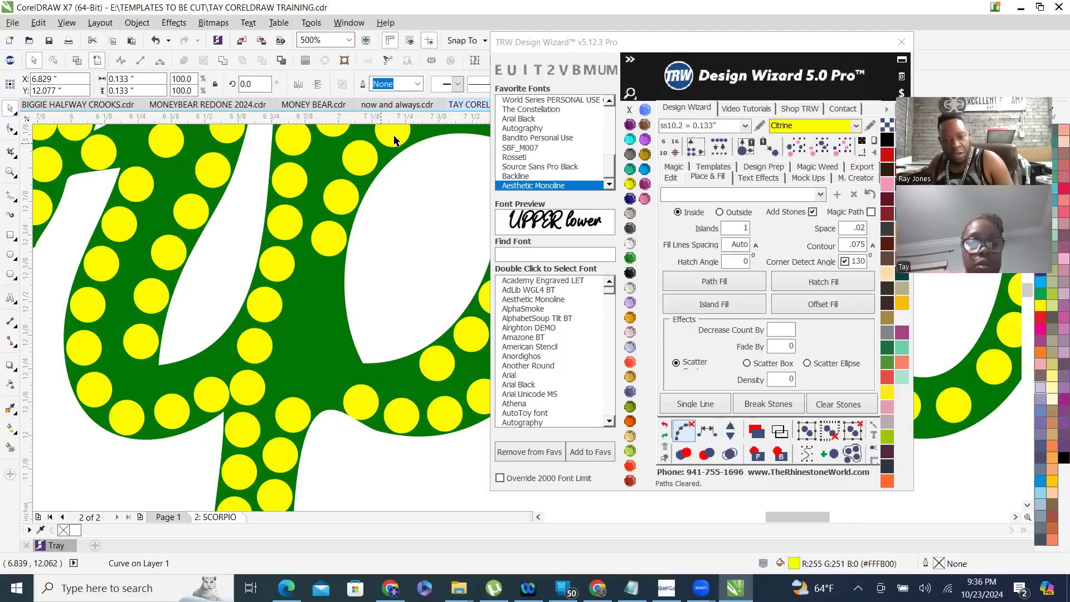
key(Delete)
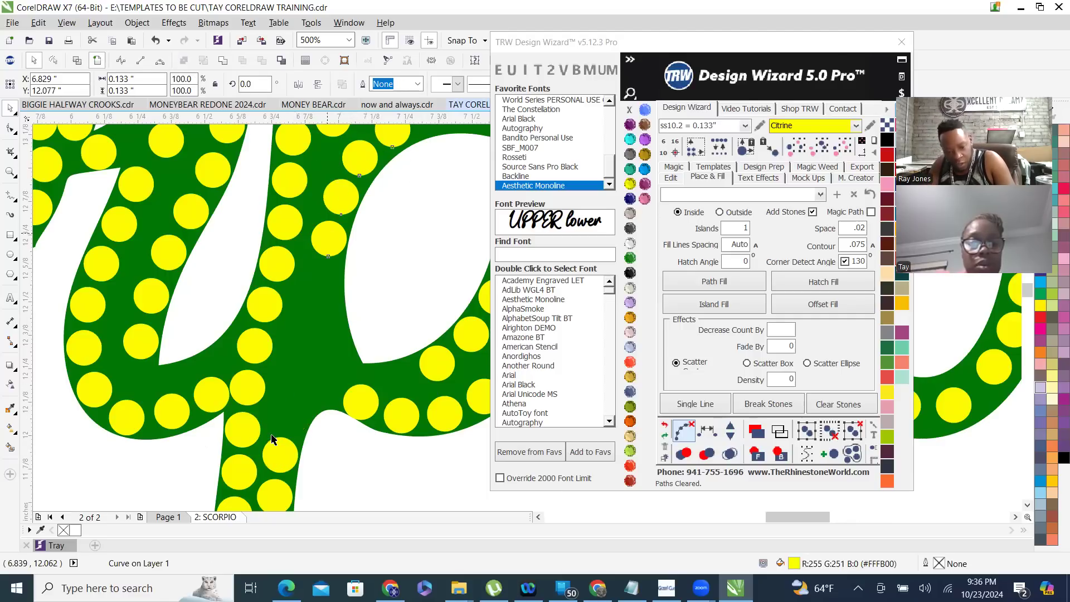
- Fill the gap between the stem-side row of the p's bowl and its descender with four evenly spaced stones and clear the guide path
double_click(279, 455)
click(729, 429)
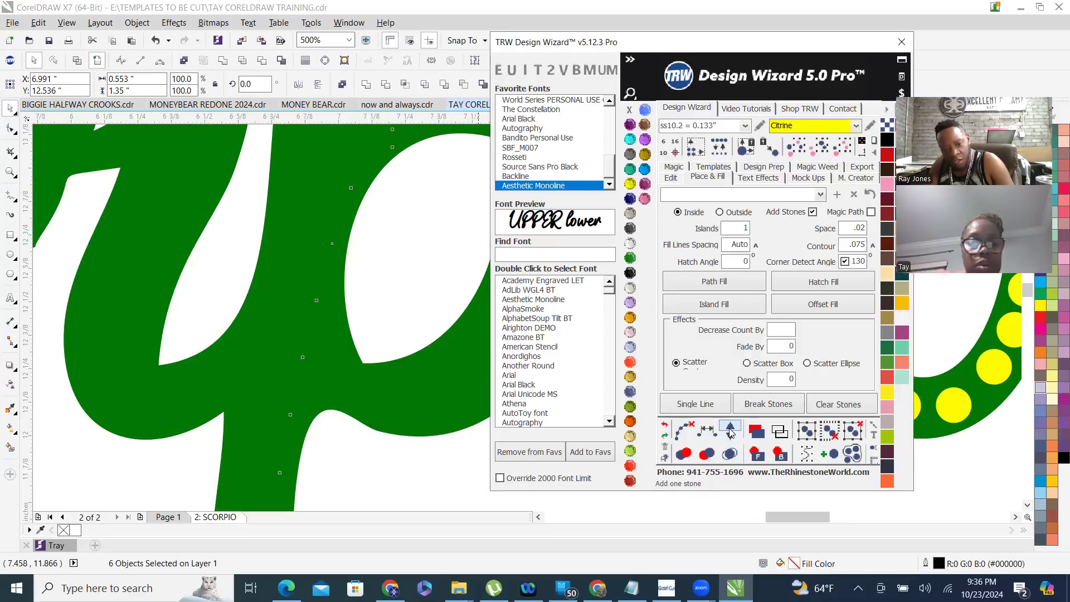
click(729, 429)
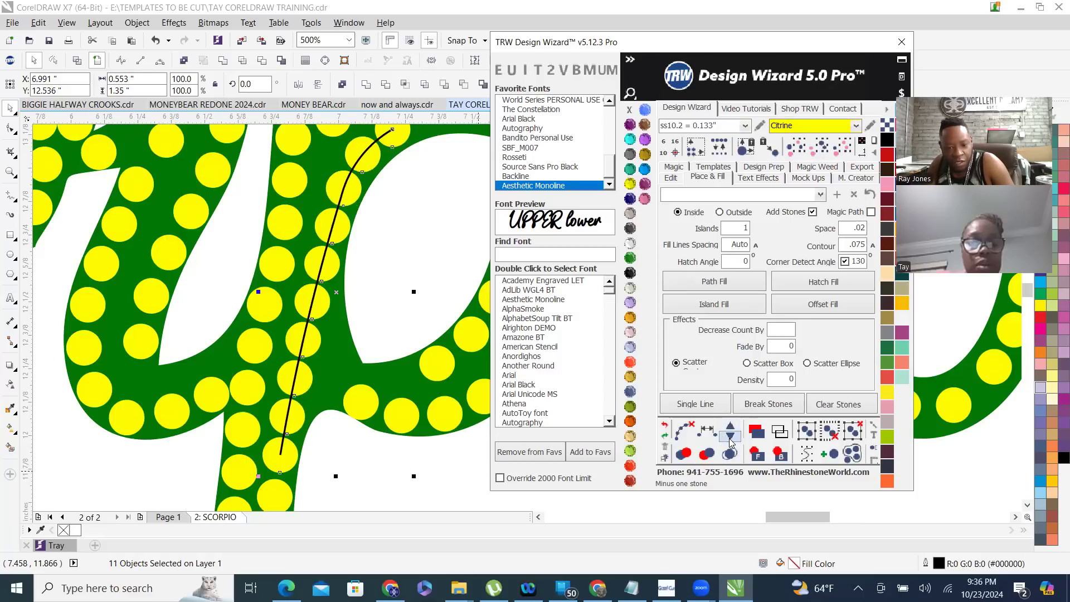
click(730, 436)
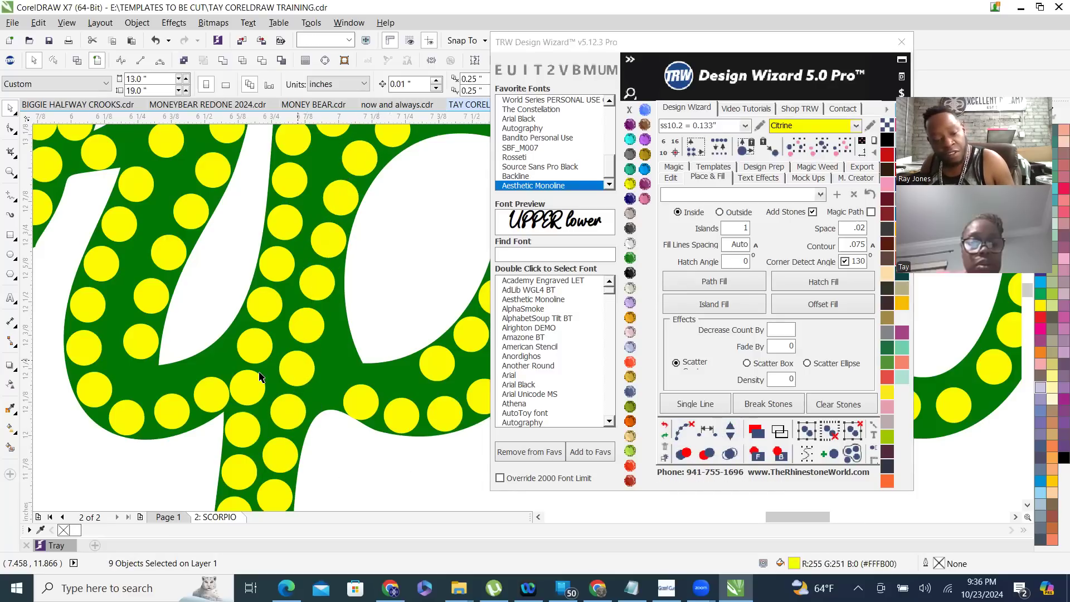
- Respace the outer row of the p's bowl evenly from the stem junction around the outer curve to the top
click(325, 397)
scroll(324, 396, down, 2)
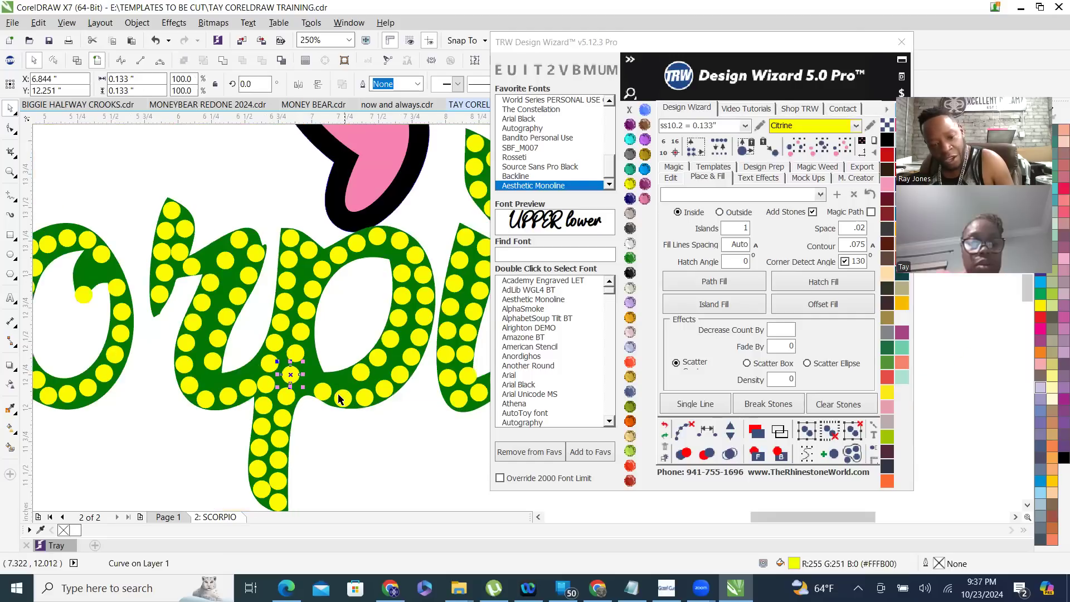
shift+click(341, 396)
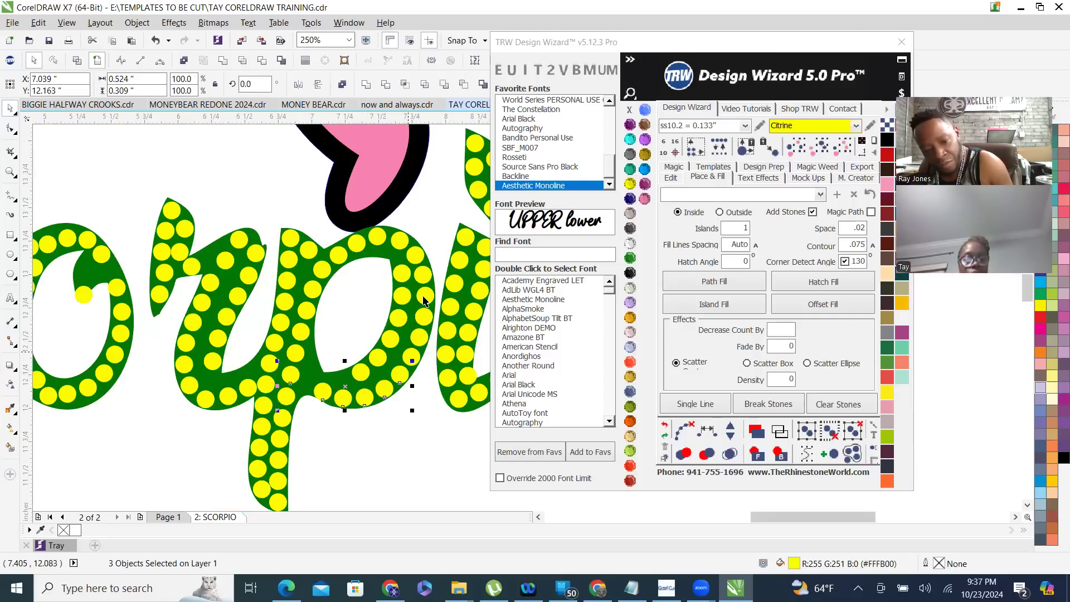
shift+click(411, 249)
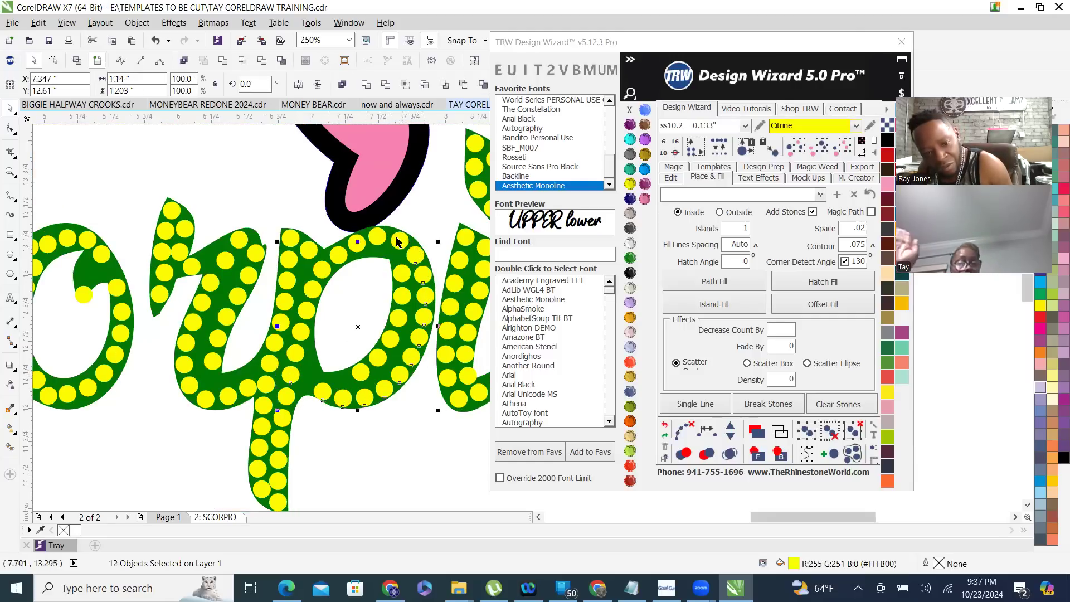
shift+click(351, 242)
shift+click(338, 254)
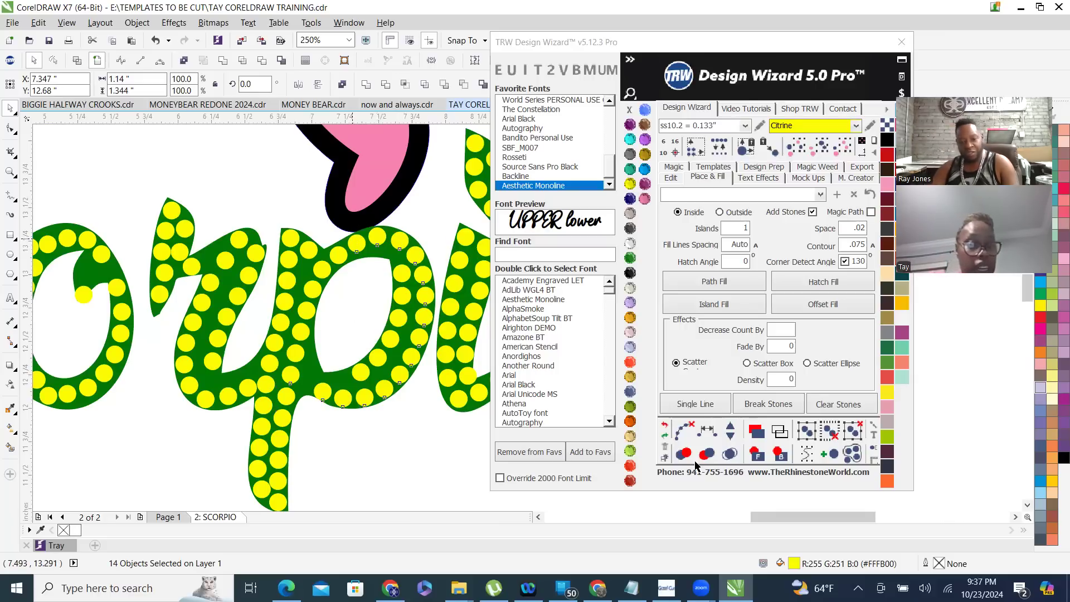
click(706, 434)
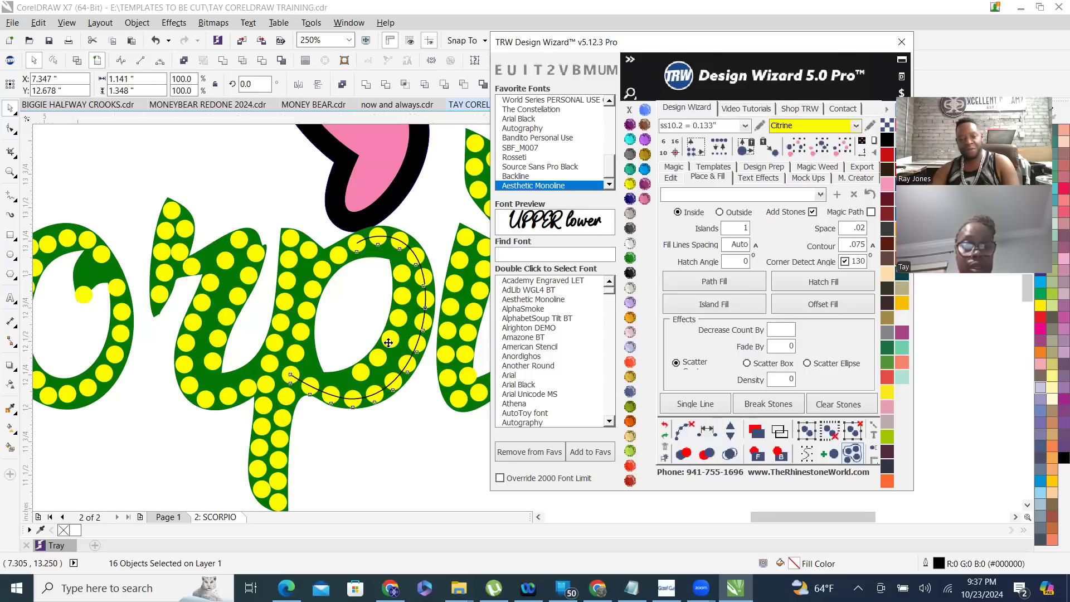
- Delete the black guide path left along the outer row of the p's bowl
scroll(358, 310, down, 3)
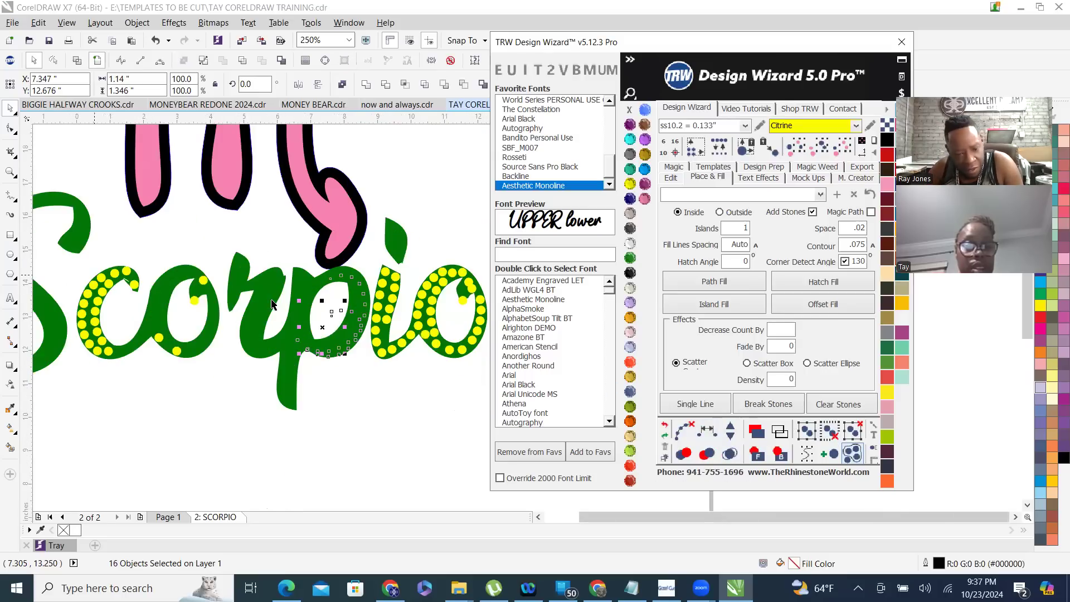
click(665, 426)
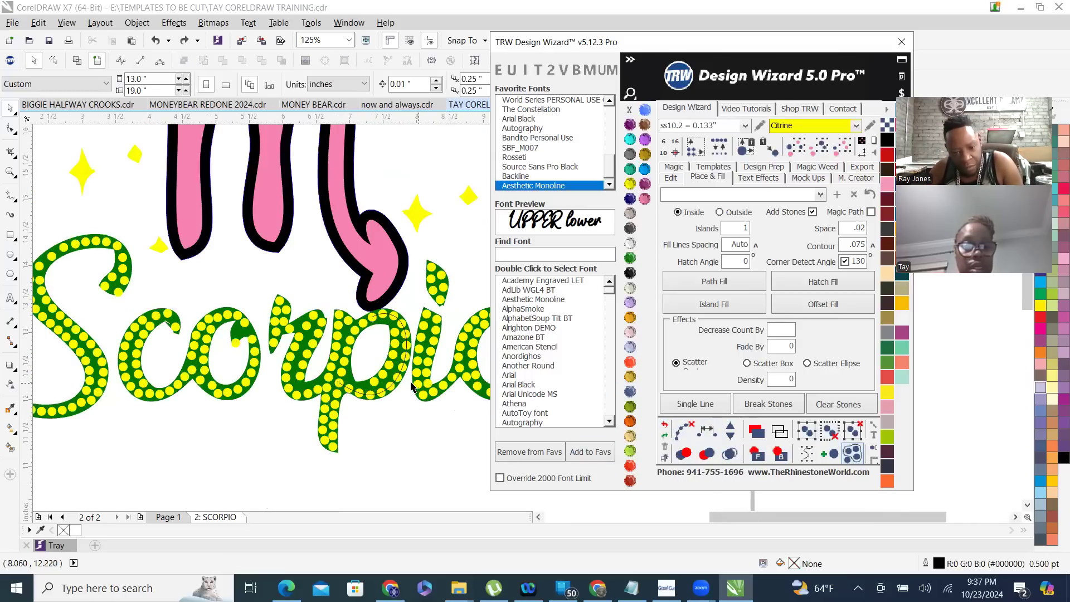
scroll(424, 334, up, 5)
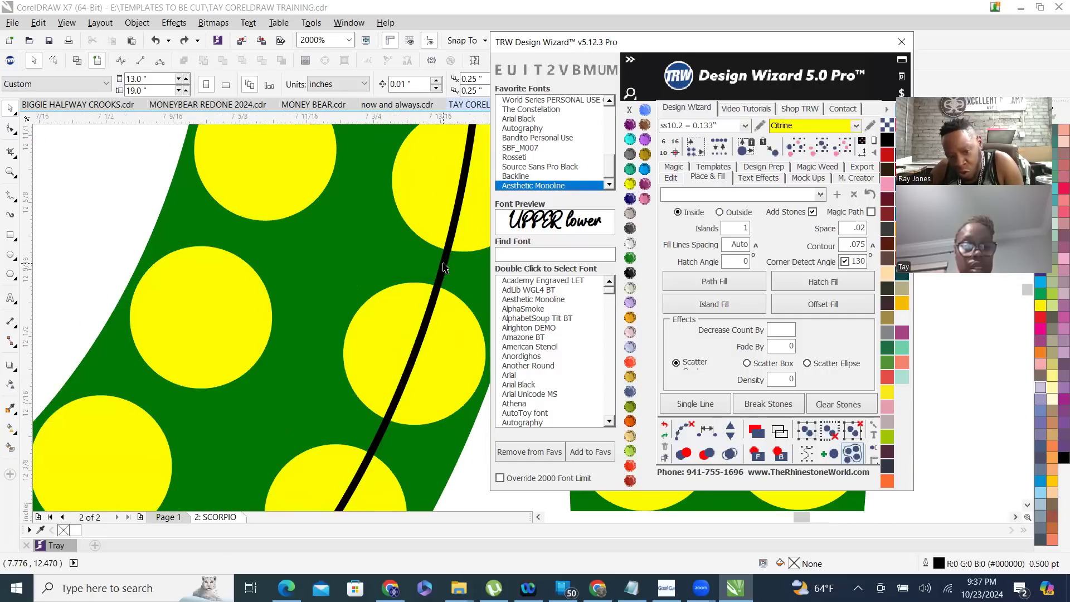
click(411, 287)
scroll(338, 339, down, 2)
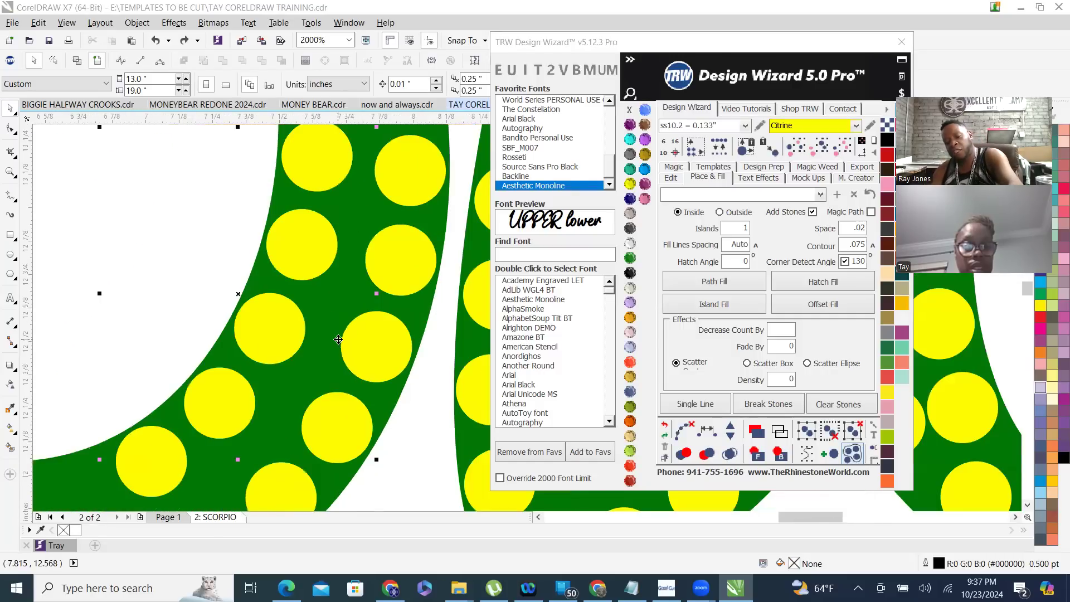
scroll(338, 338, down, 4)
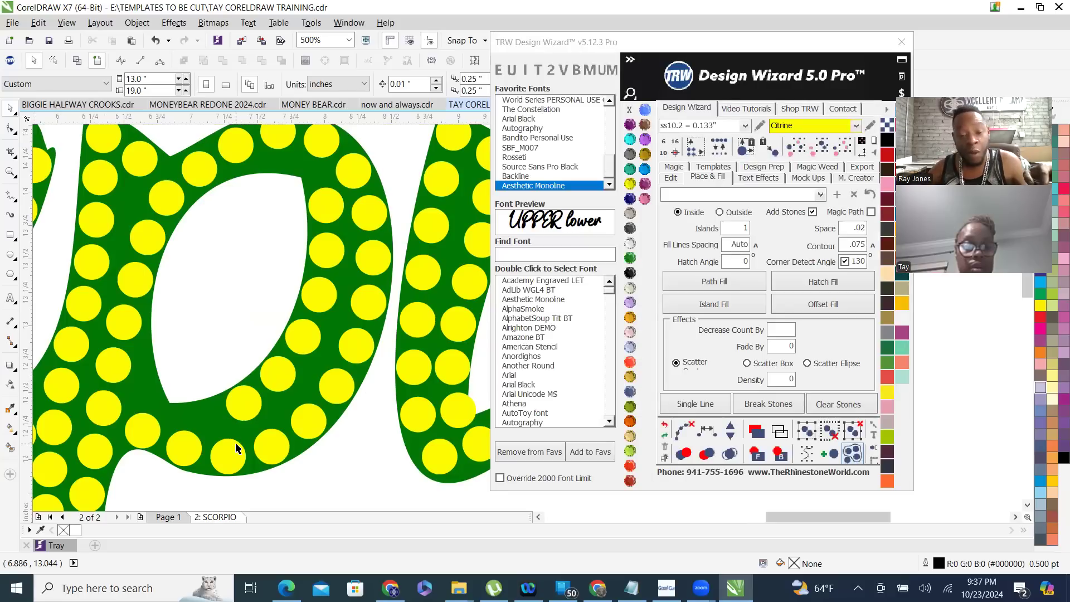
- Move the stray stone below the first o's inner hook up into the hook
scroll(235, 443, down, 2)
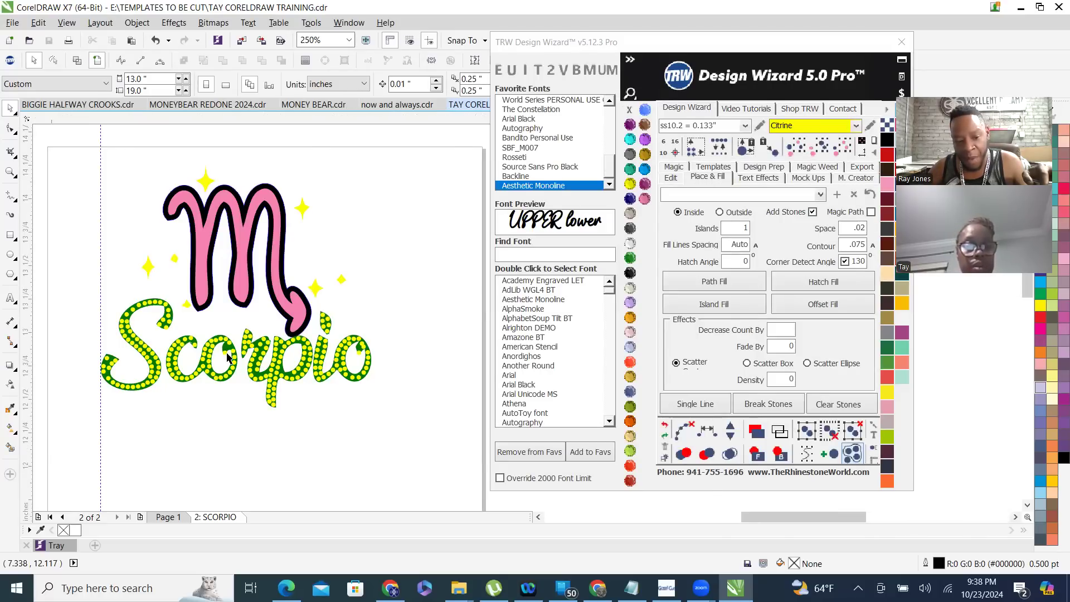
scroll(233, 352, up, 2)
scroll(240, 355, down, 2)
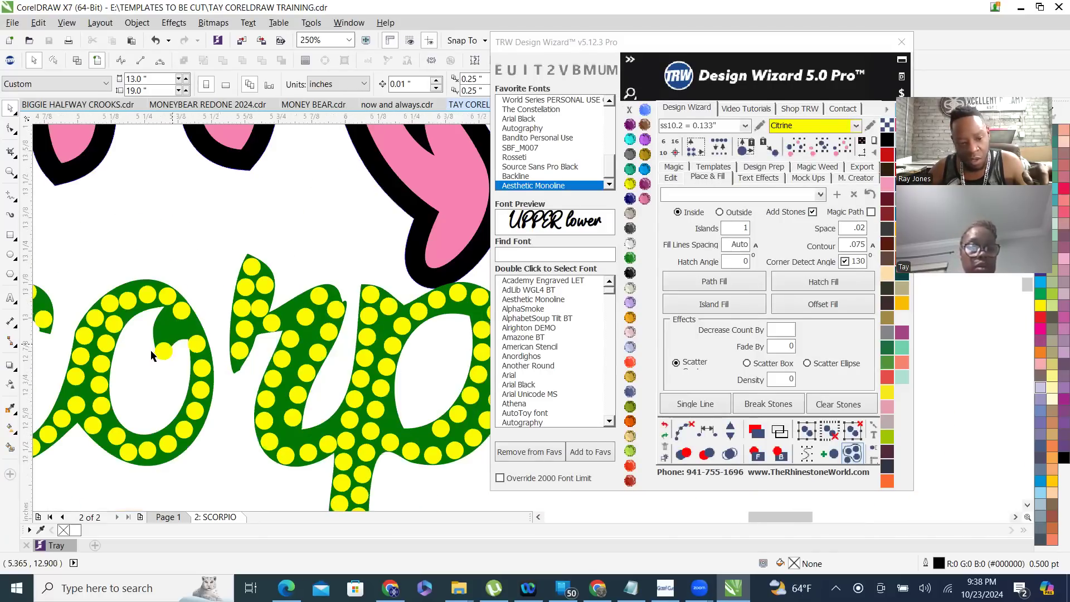
scroll(162, 334, up, 4)
mouse_move(171, 246)
mouse_down()
mouse_move(161, 258)
mouse_move(189, 242)
mouse_move(175, 251)
mouse_move(167, 240)
mouse_move(166, 251)
mouse_up()
scroll(273, 310, down, 2)
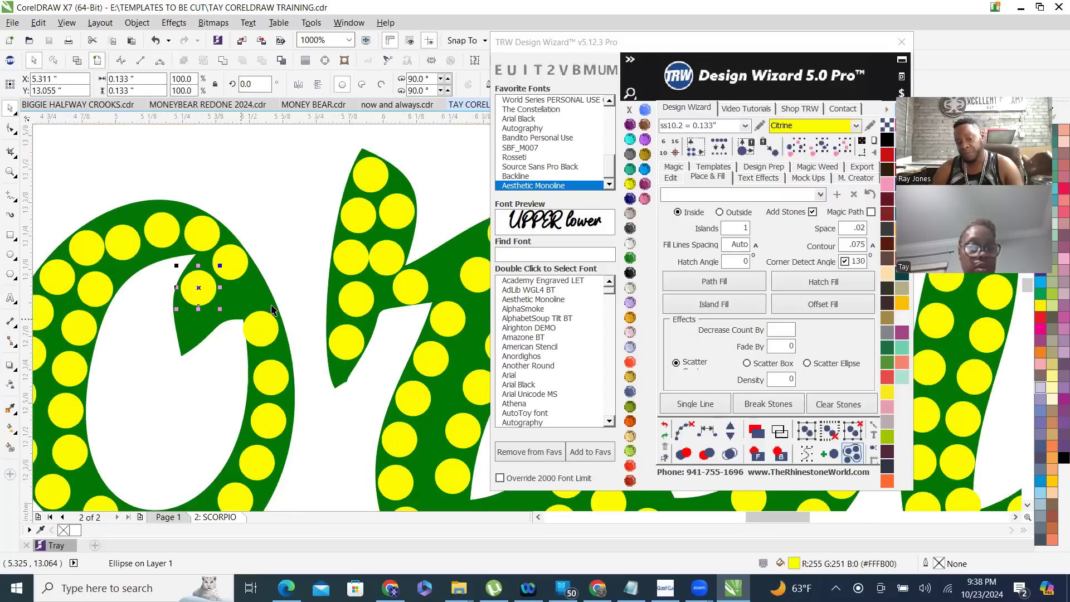
- Move the last o's top and upper-curve stones outward so none overlap, and fit two stones inside its inner hook
scroll(276, 307, down, 2)
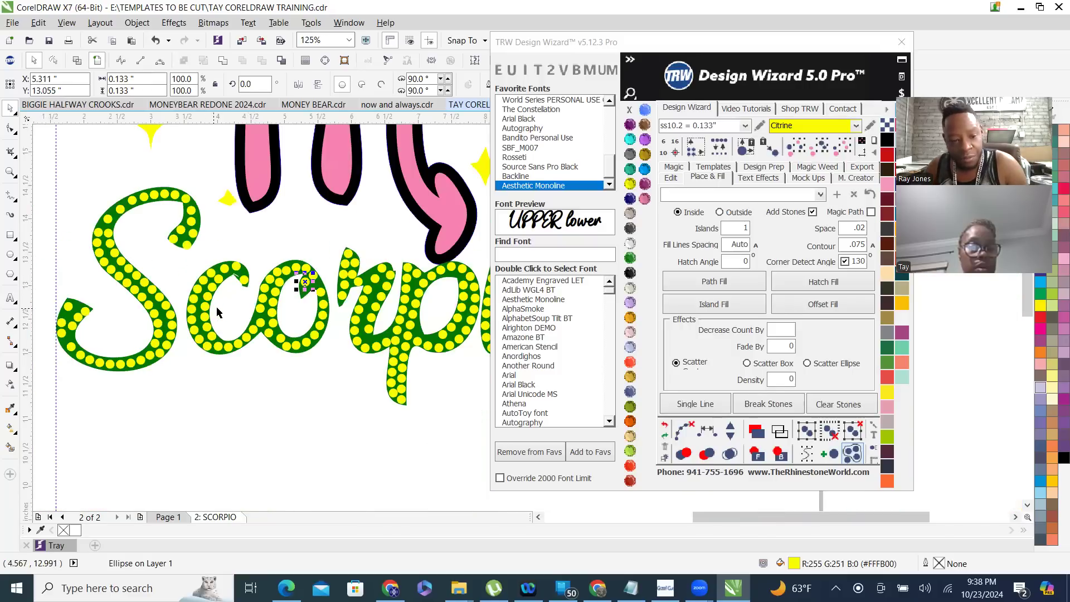
scroll(239, 315, down, 2)
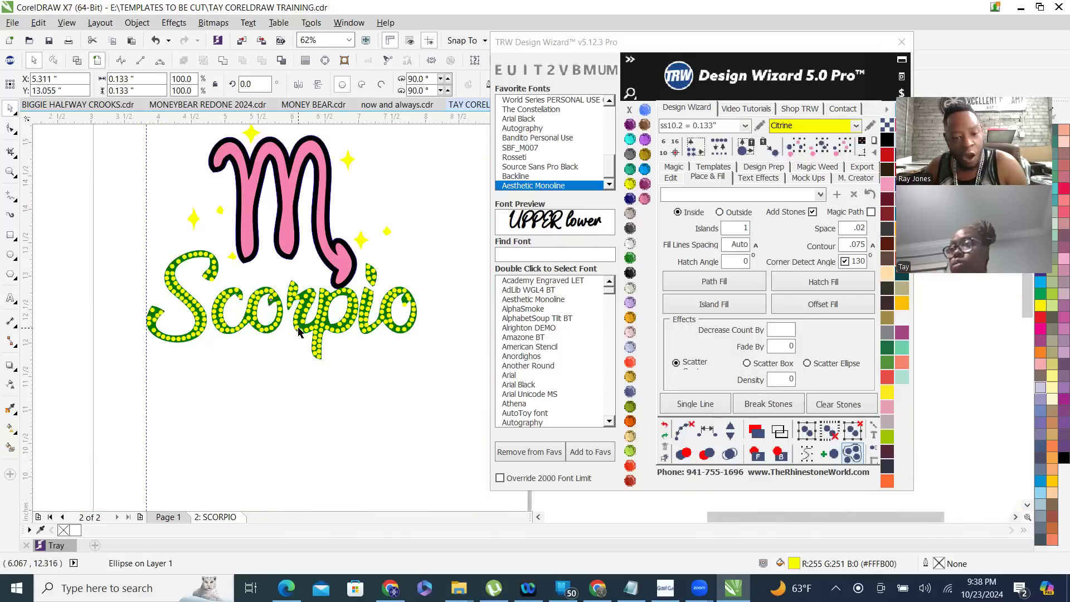
scroll(297, 327, up, 2)
scroll(268, 335, down, 2)
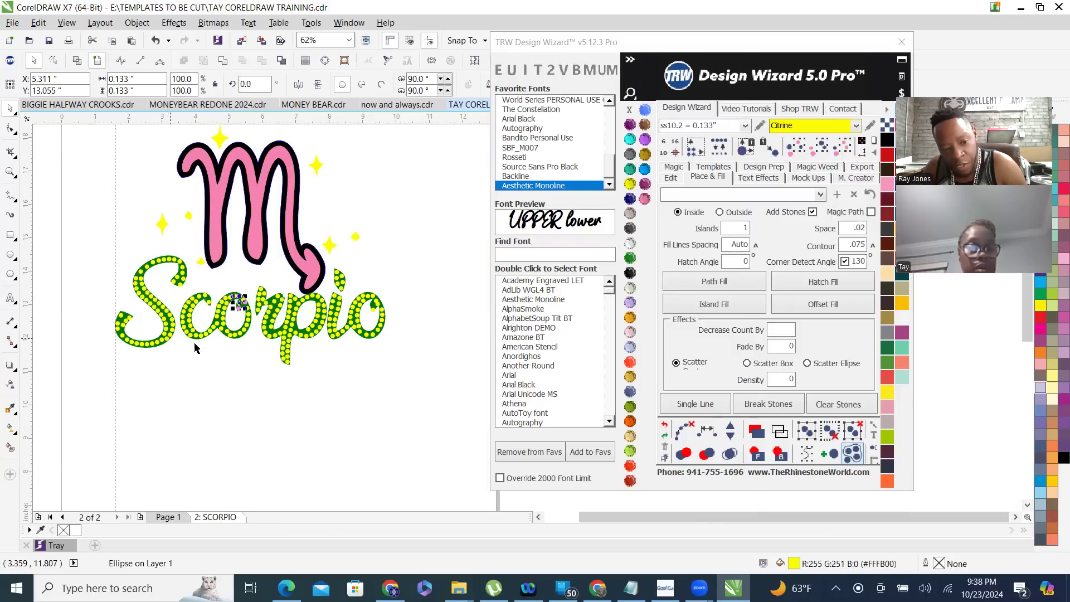
scroll(375, 342, up, 4)
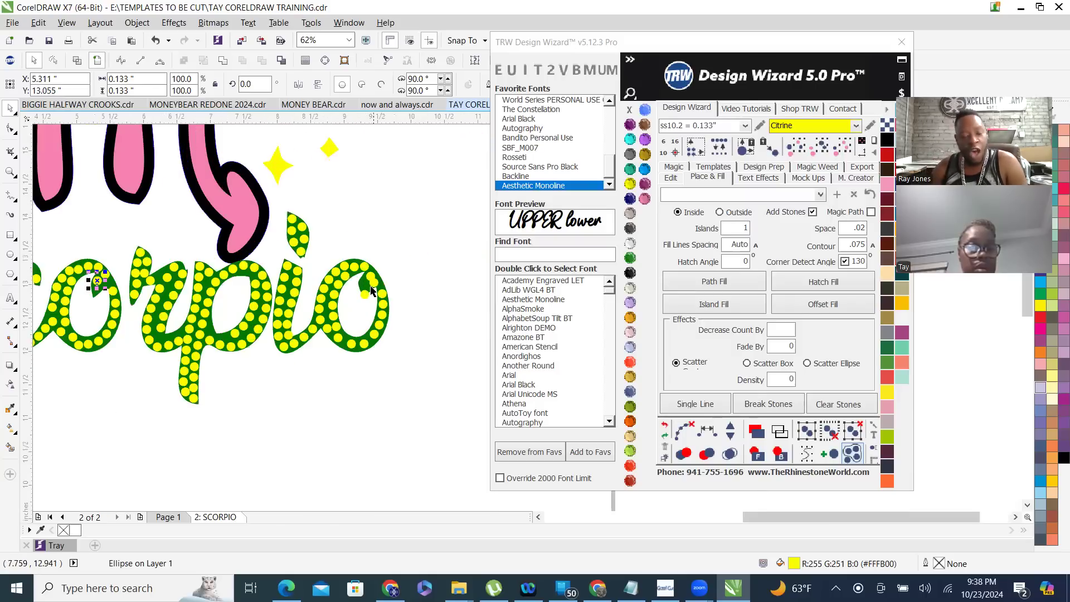
scroll(301, 223, up, 1)
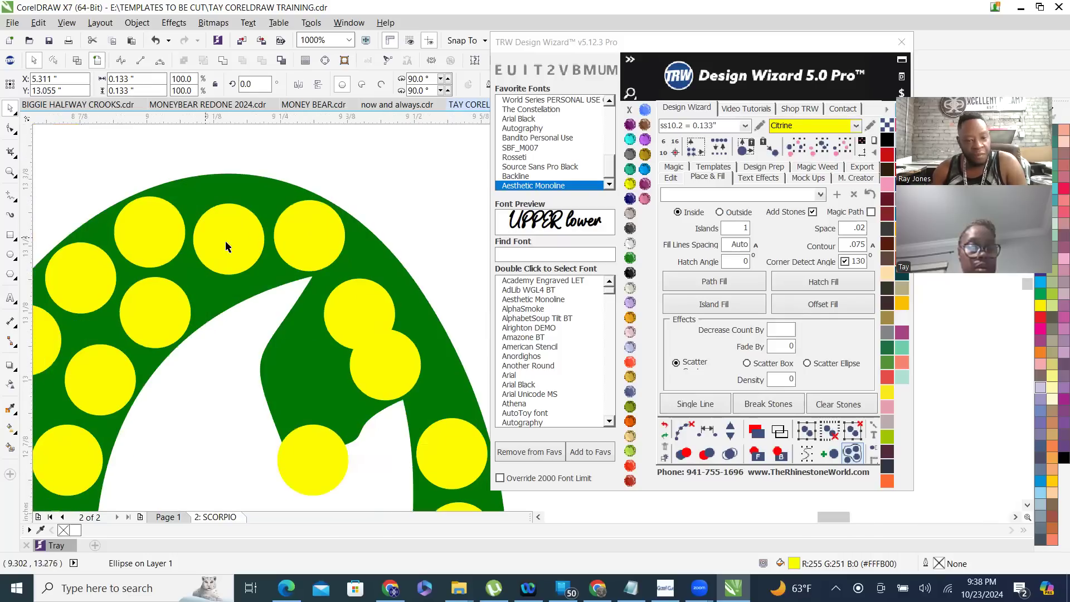
key(ctrl+q)
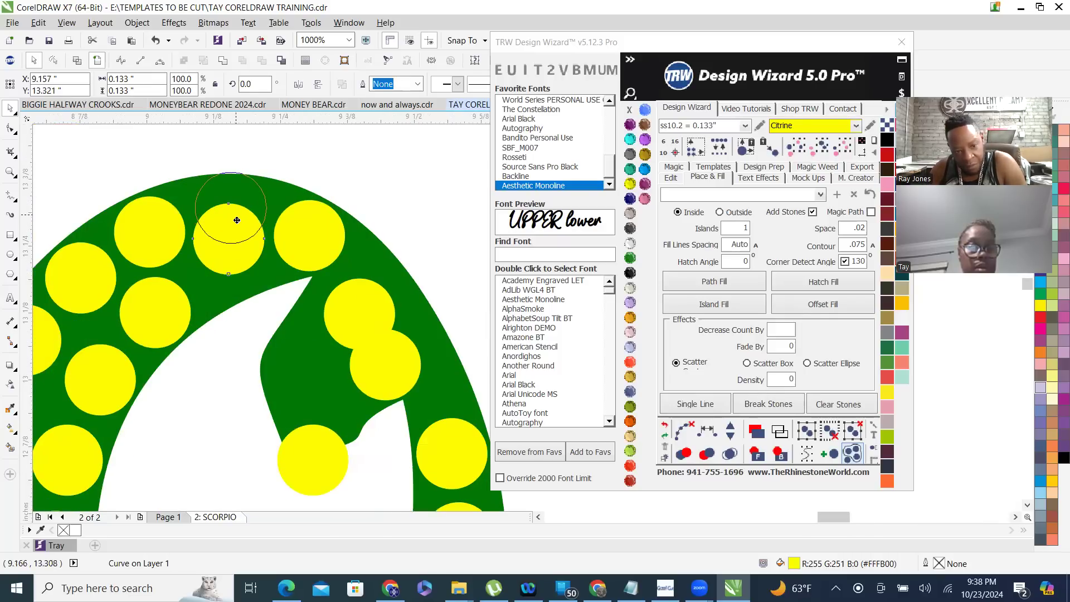
drag(238, 218, 238, 217)
click(365, 300)
drag(386, 340, 422, 365)
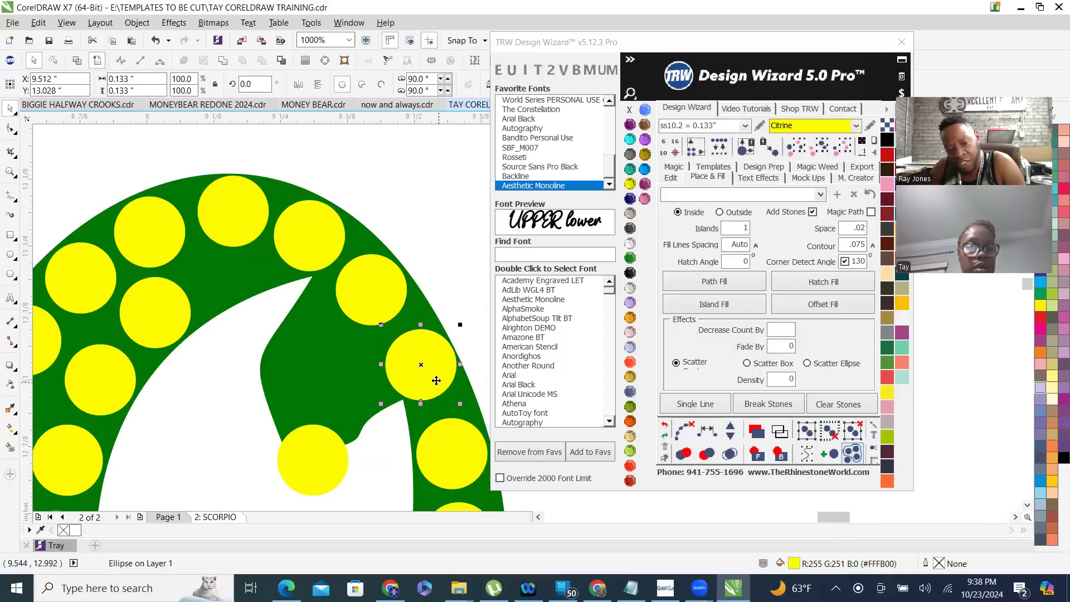
drag(312, 465, 310, 422)
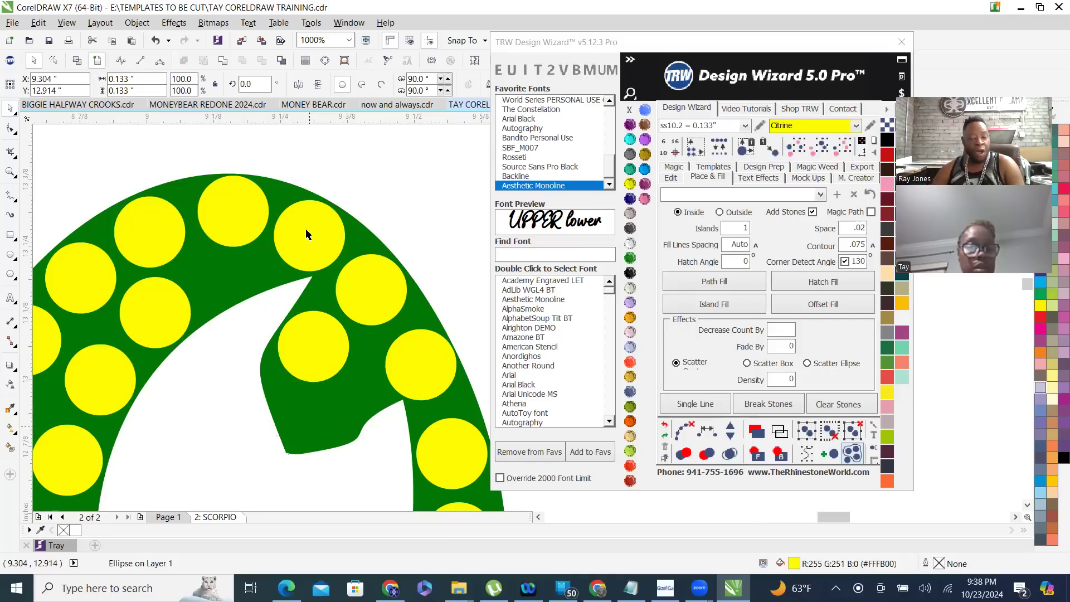
- Shift the bottom stones of the last o along its lower outer edge towards the i
scroll(279, 215, down, 1)
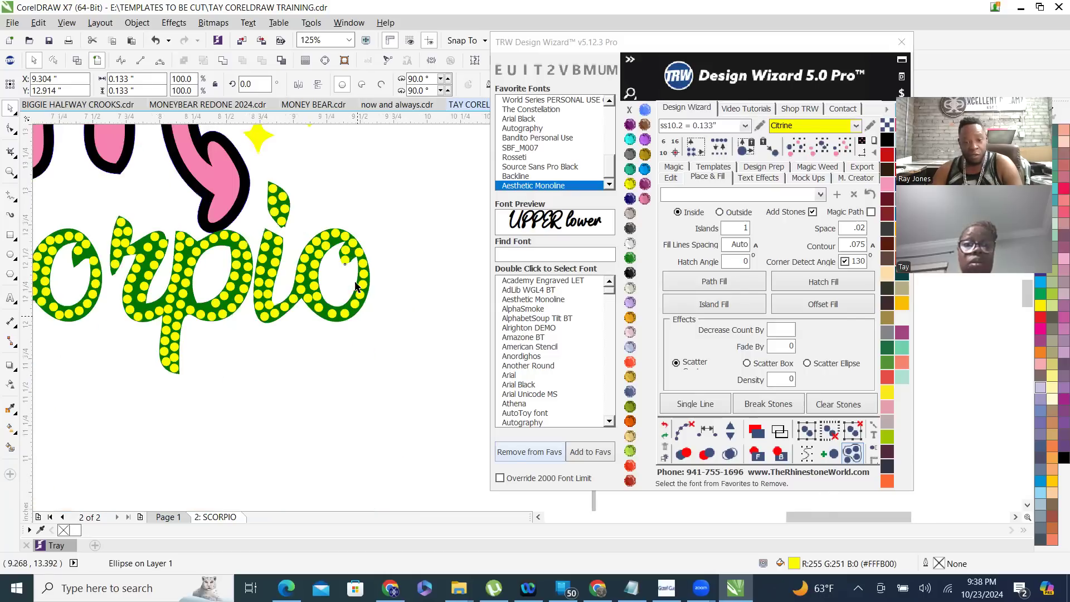
scroll(334, 321, up, 4)
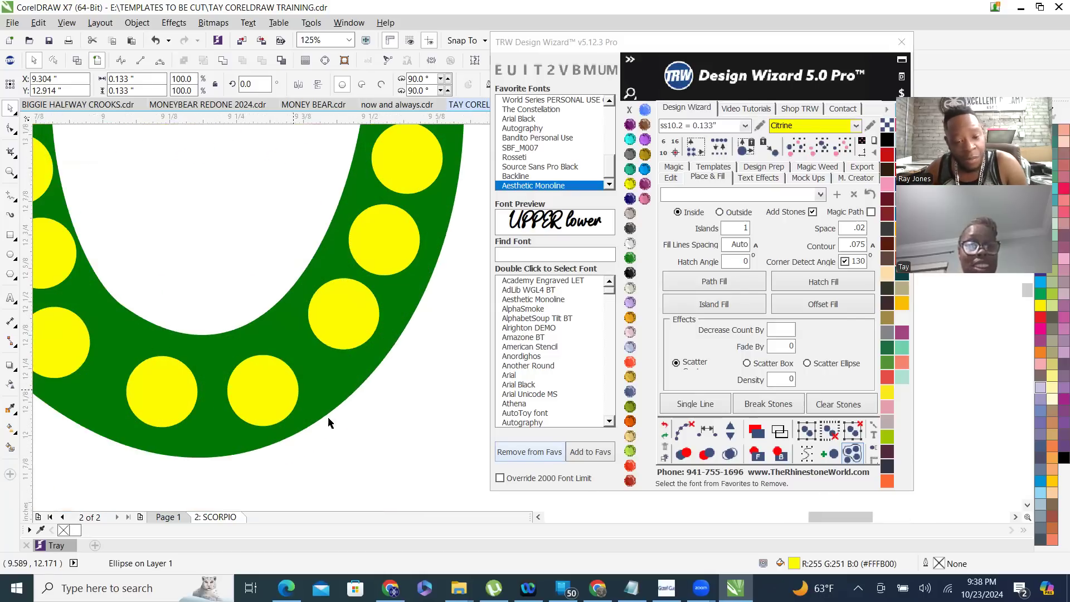
scroll(191, 399, down, 2)
scroll(197, 377, up, 2)
drag(191, 397, 268, 455)
drag(384, 460, 346, 473)
key(Escape)
scroll(324, 467, down, 4)
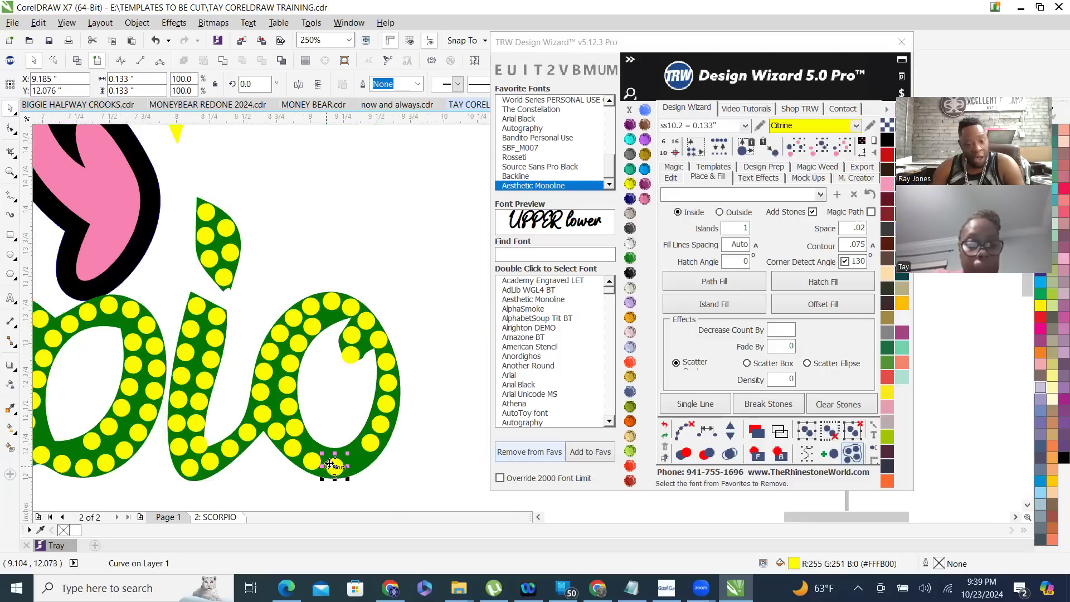
- Respace the outer row of the last o evenly from its top around the bottom to its join with the i
click(330, 303)
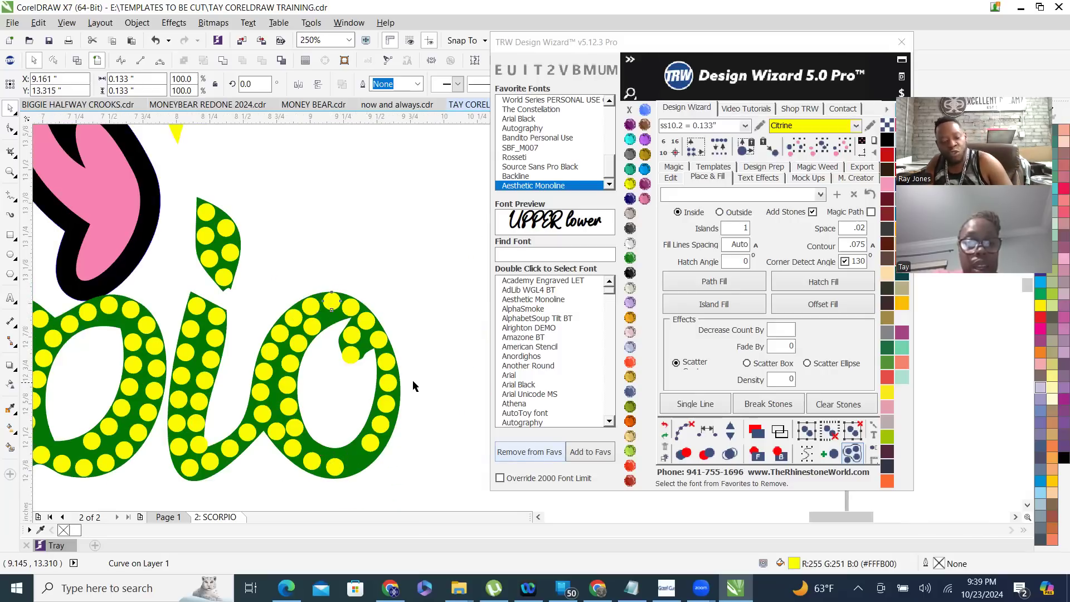
scroll(353, 309, up, 2)
scroll(380, 251, down, 2)
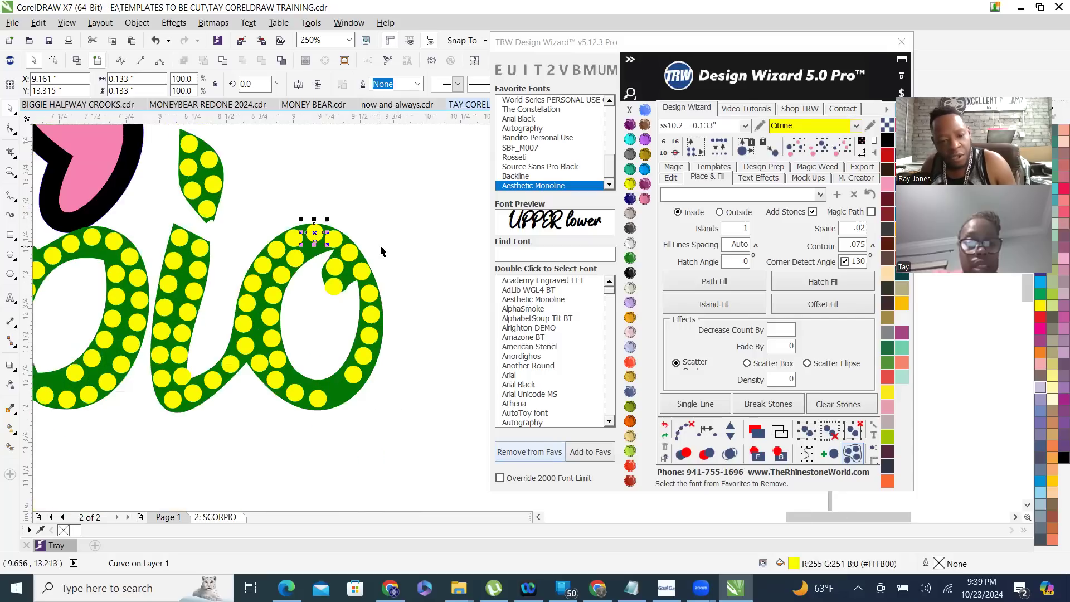
shift+click(354, 256)
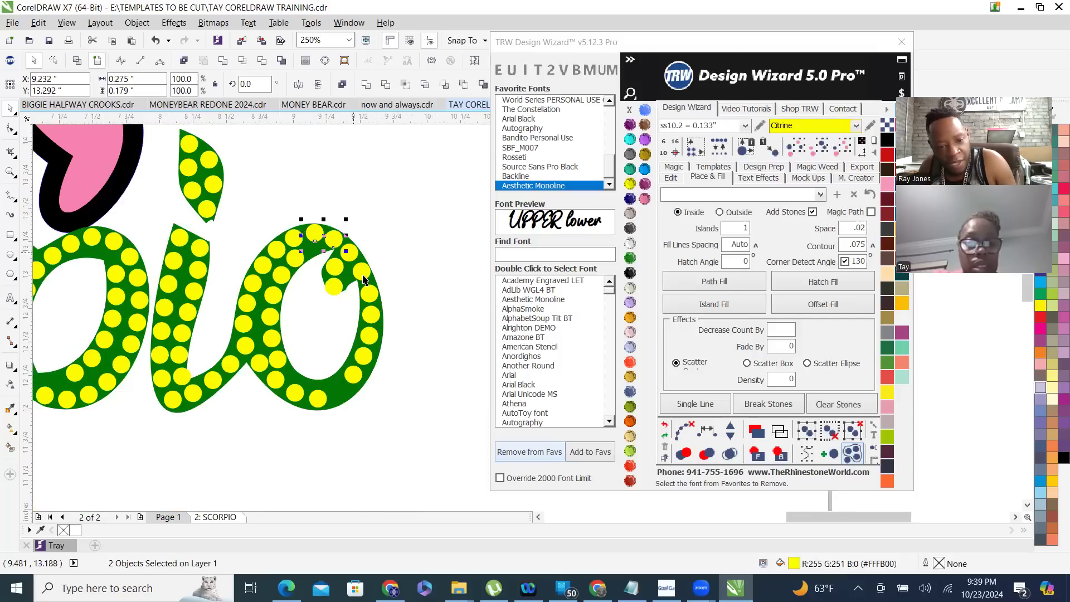
shift+click(362, 354)
shift+click(354, 373)
shift+click(316, 396)
shift+click(296, 394)
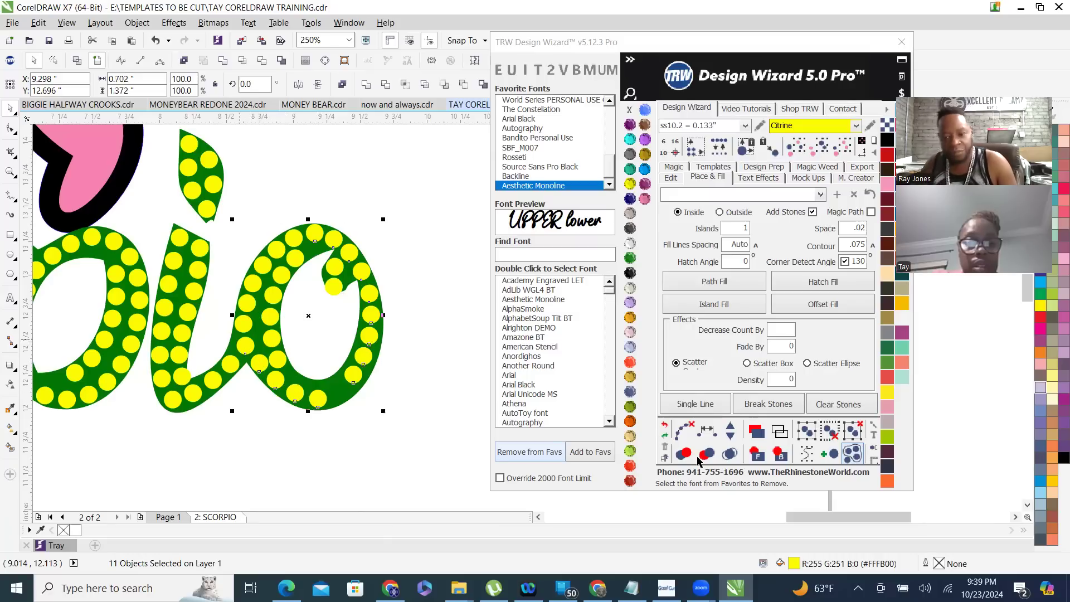
click(707, 430)
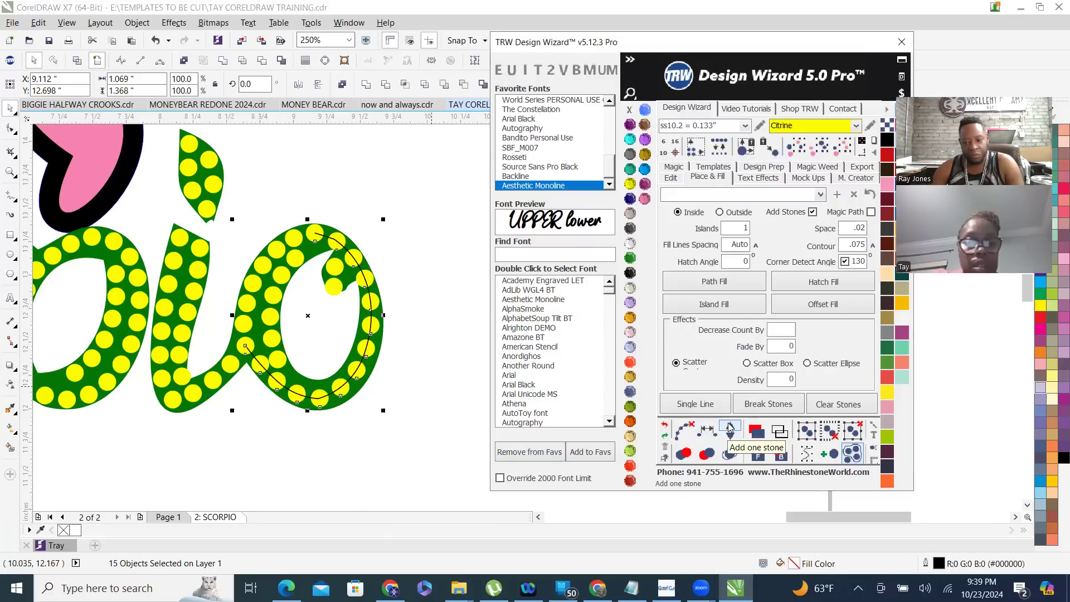
- Add one stone to the outer row of the last o and clear the guide path
click(734, 428)
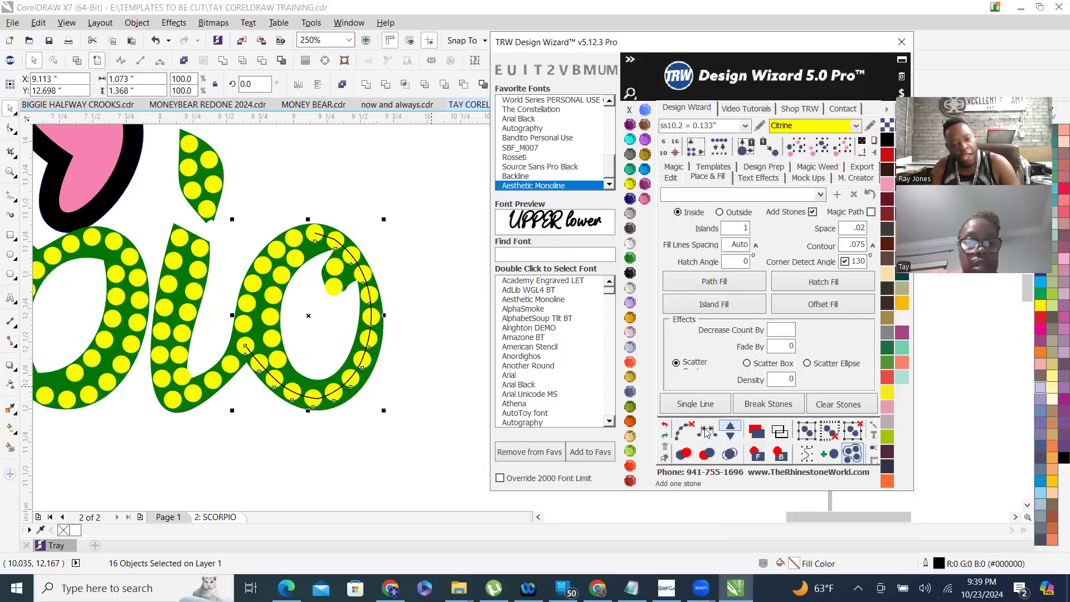
click(422, 257)
scroll(433, 352, down, 2)
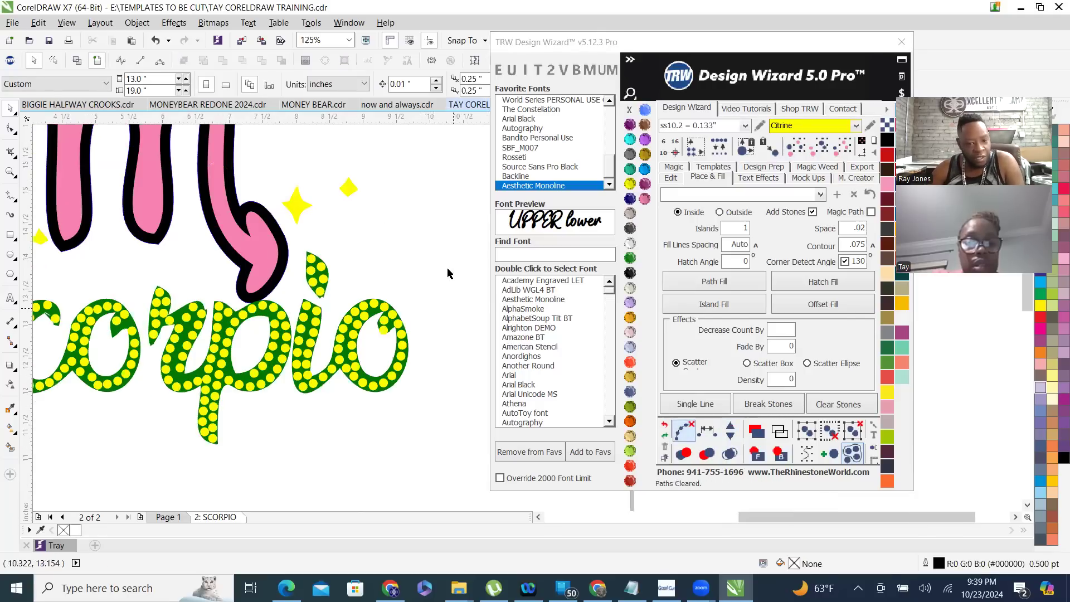
scroll(429, 301, down, 1)
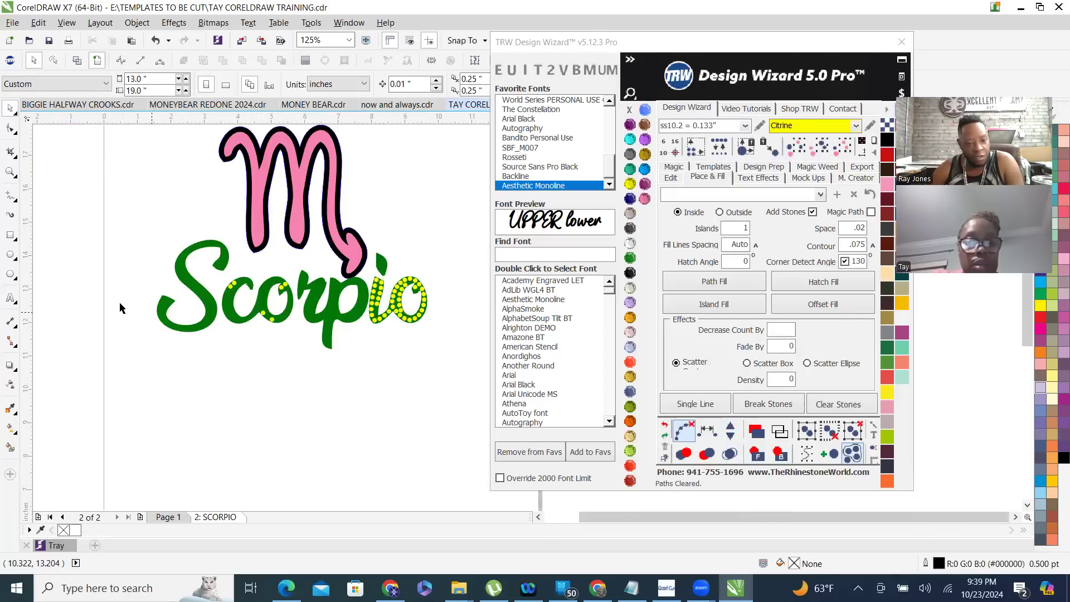
- Delete all the stones on the first o of the Scorpio lettering
scroll(264, 296, up, 2)
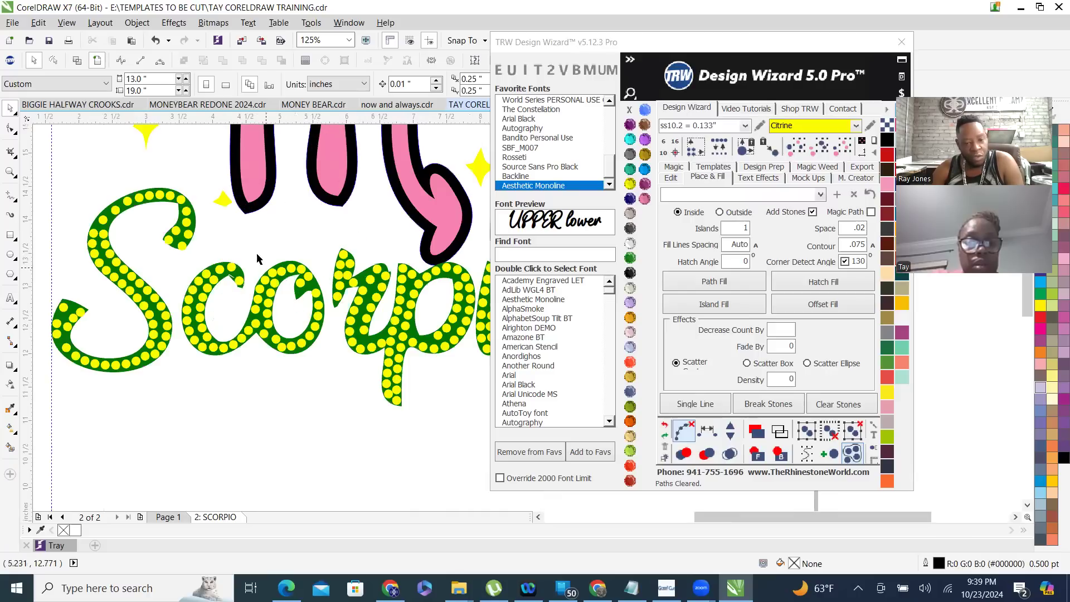
drag(250, 243, 328, 380)
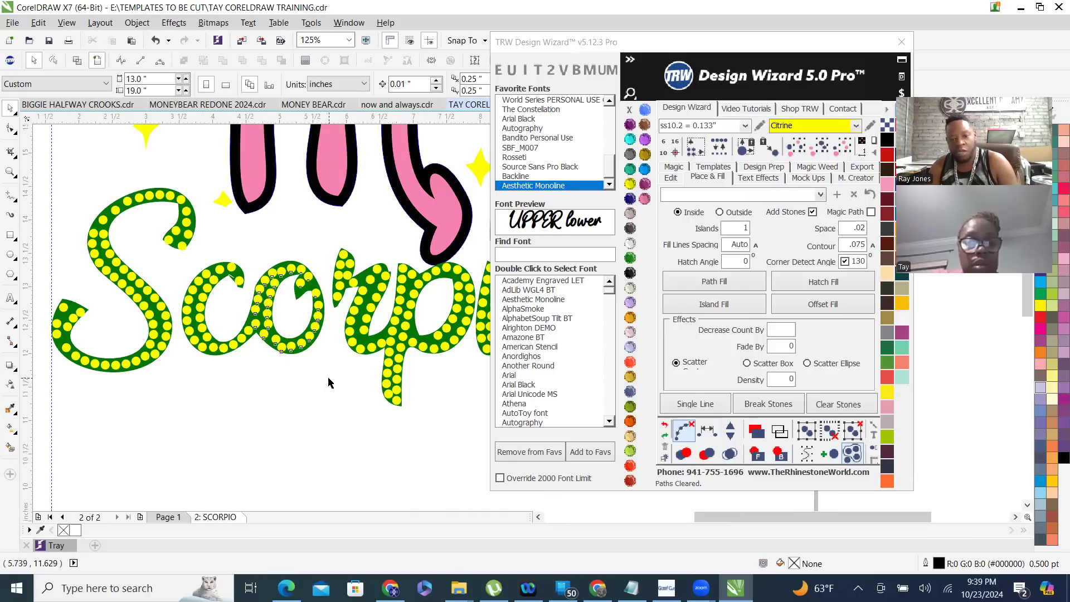
key(Delete)
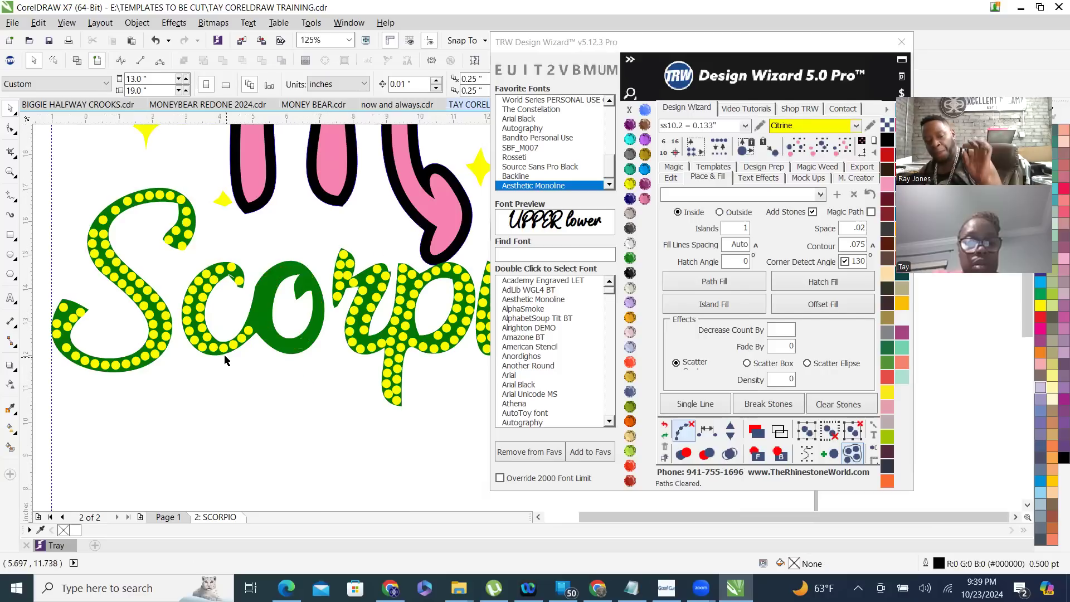
- Copy the corrected set of stones from the last o onto the empty first o
scroll(335, 380, down, 2)
scroll(435, 378, up, 2)
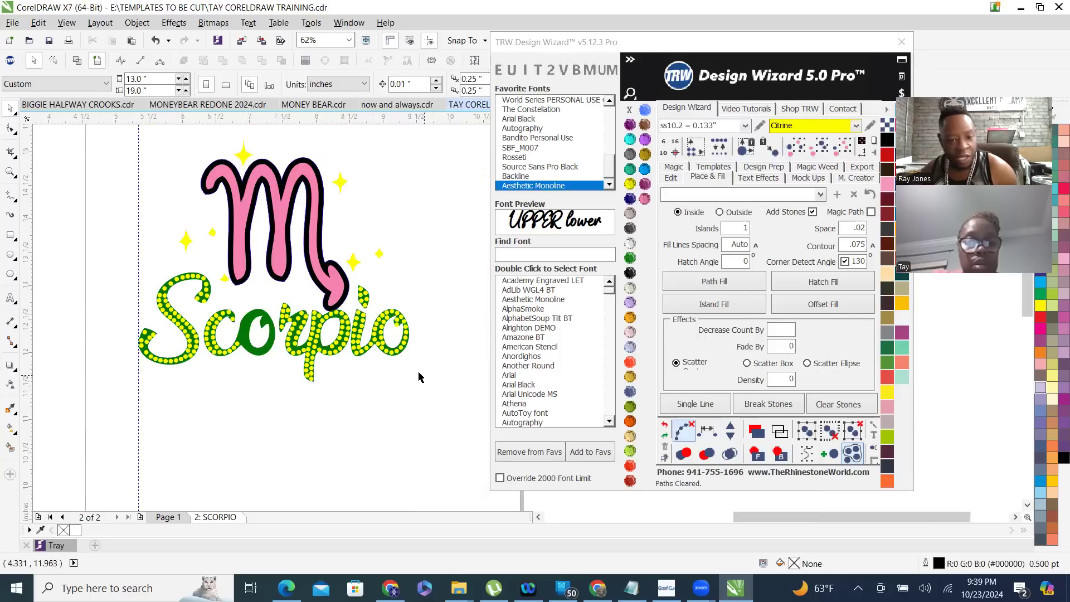
drag(448, 372, 352, 247)
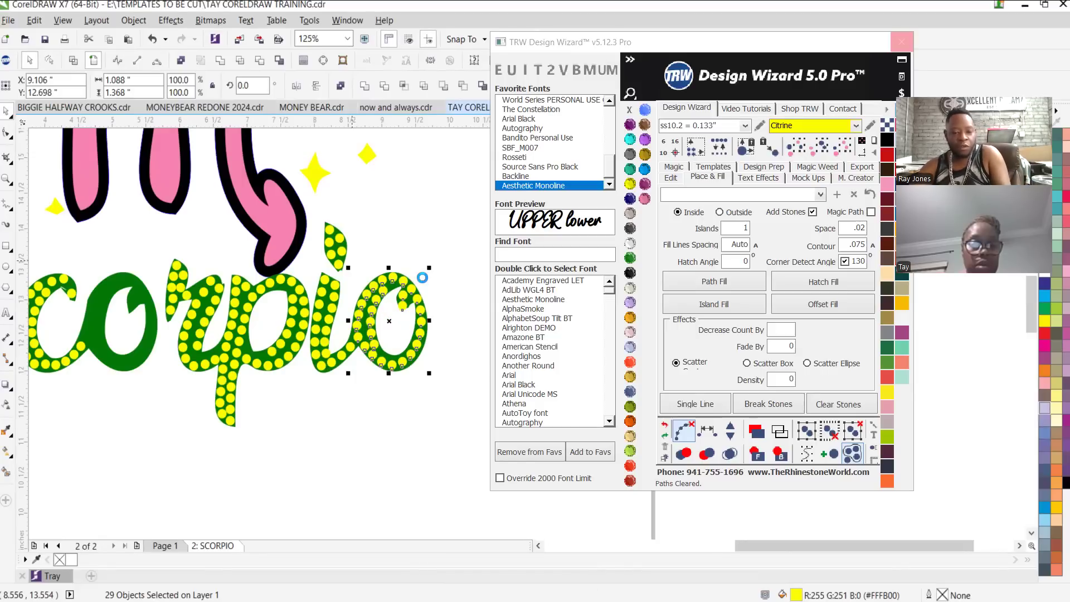
scroll(422, 277, down, 2)
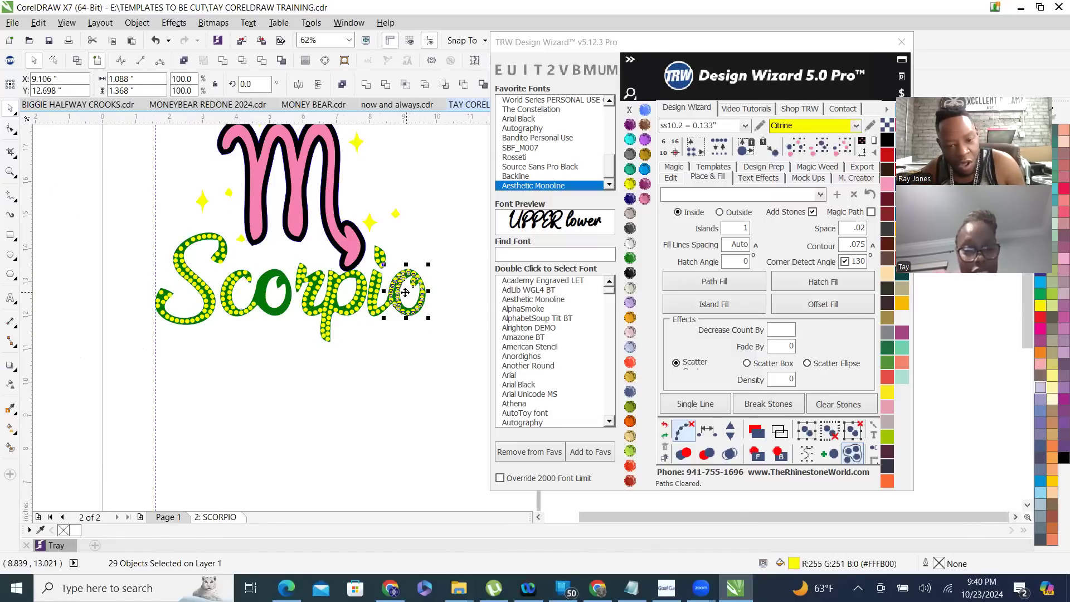
drag(405, 291, 270, 301)
- Shift the copied stones slightly right and up so they sit inside the first o's outline, then deselect everything
scroll(270, 302, up, 4)
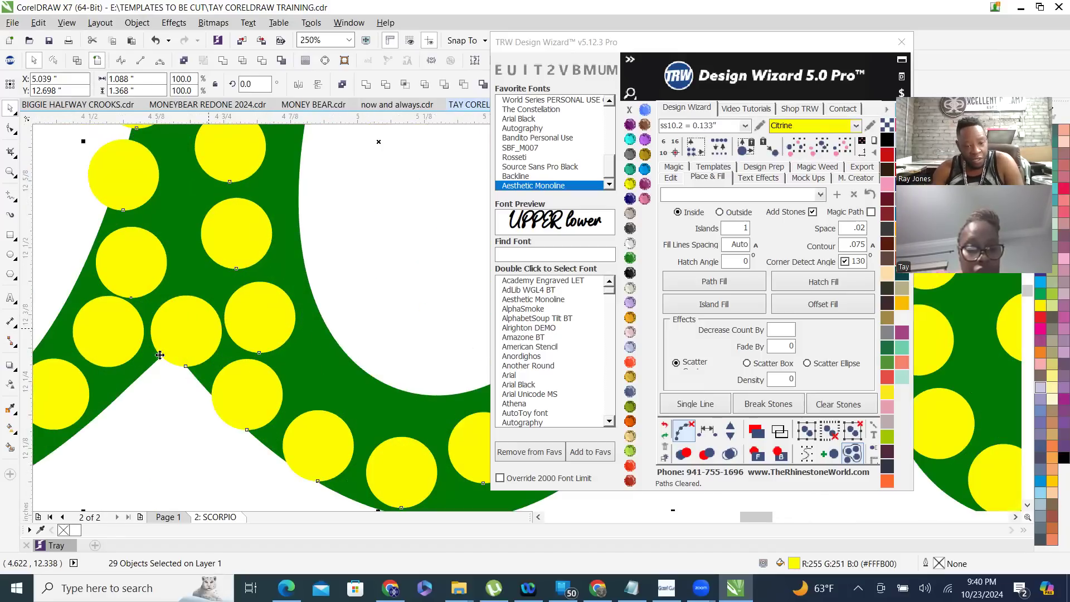
mouse_move(178, 340)
mouse_down()
mouse_move(216, 344)
mouse_move(199, 342)
mouse_up()
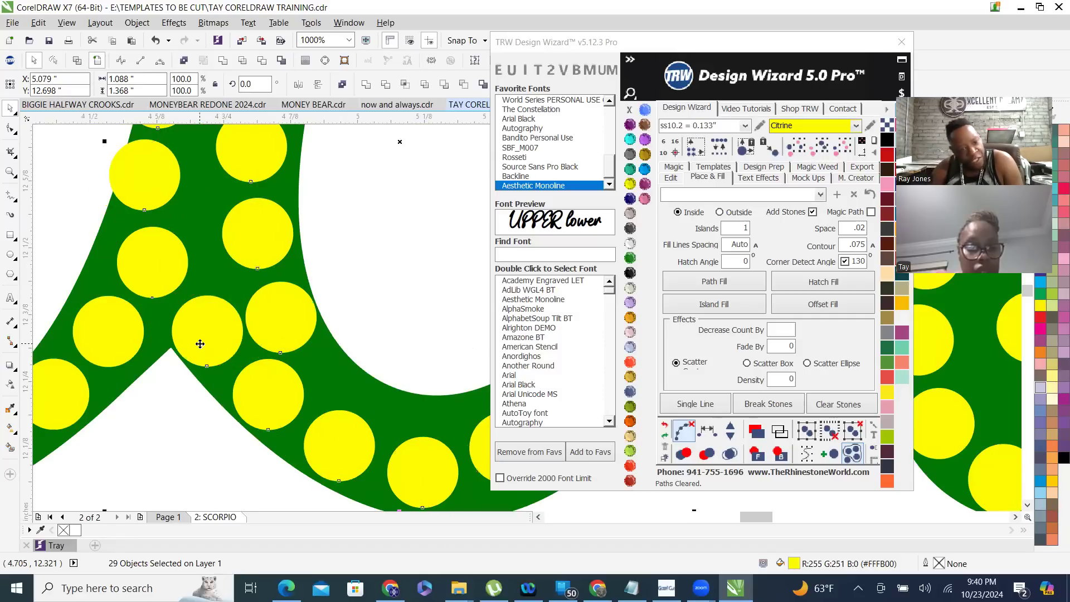
scroll(196, 362, down, 2)
scroll(195, 363, down, 3)
scroll(296, 379, up, 5)
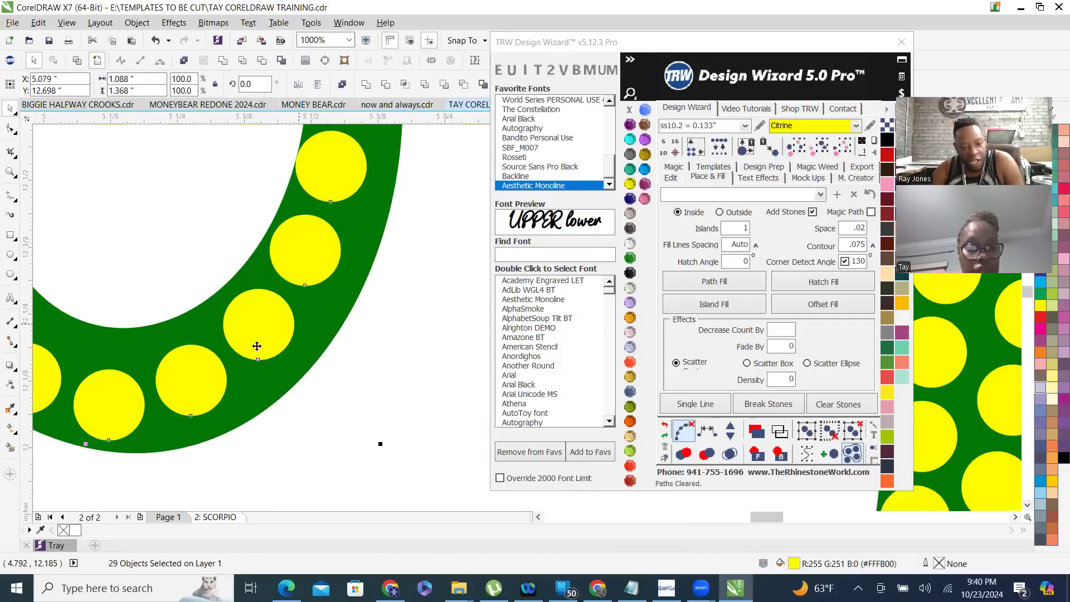
drag(254, 346, 275, 342)
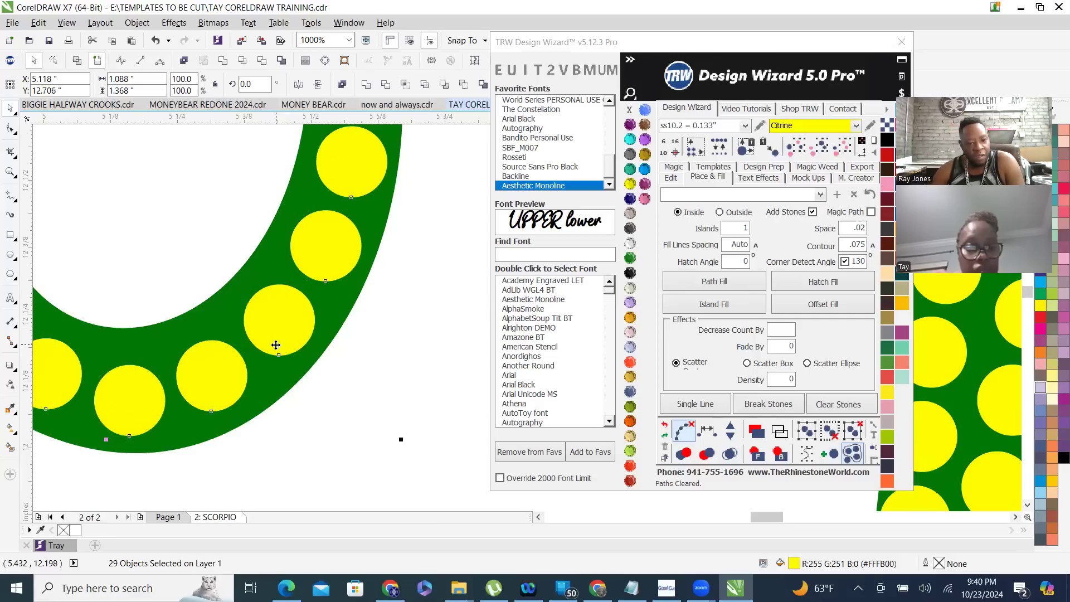
scroll(262, 412, down, 2)
scroll(262, 411, down, 3)
scroll(199, 368, down, 1)
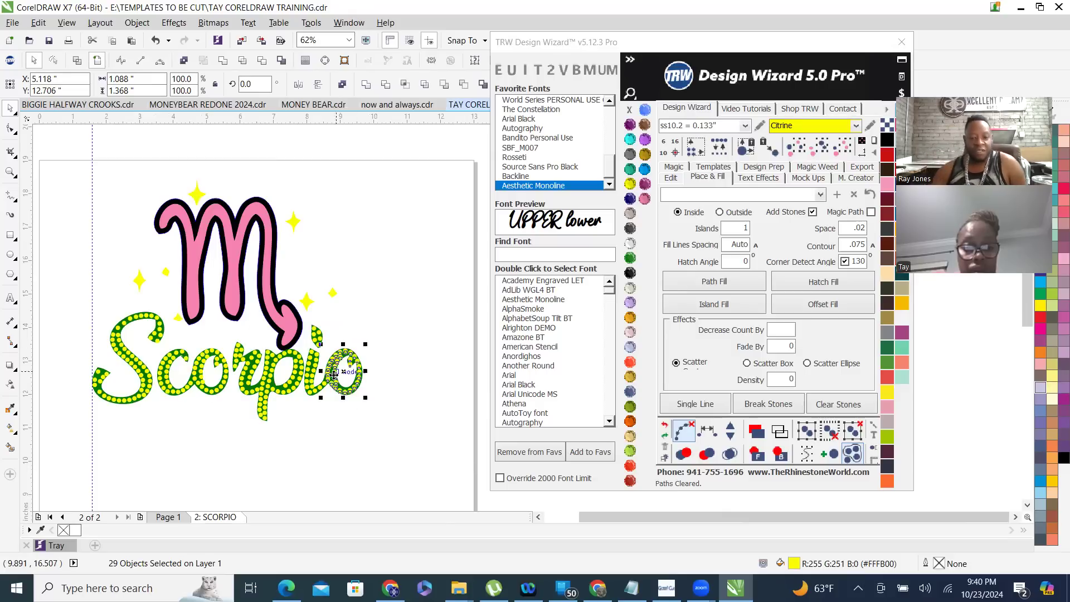
scroll(350, 372, up, 3)
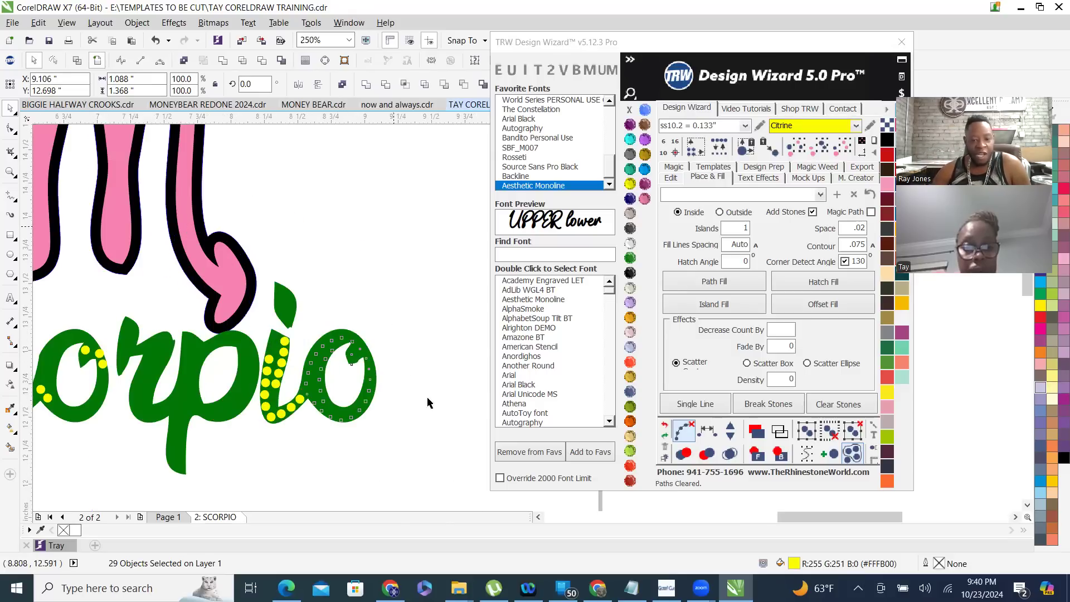
scroll(427, 402, down, 4)
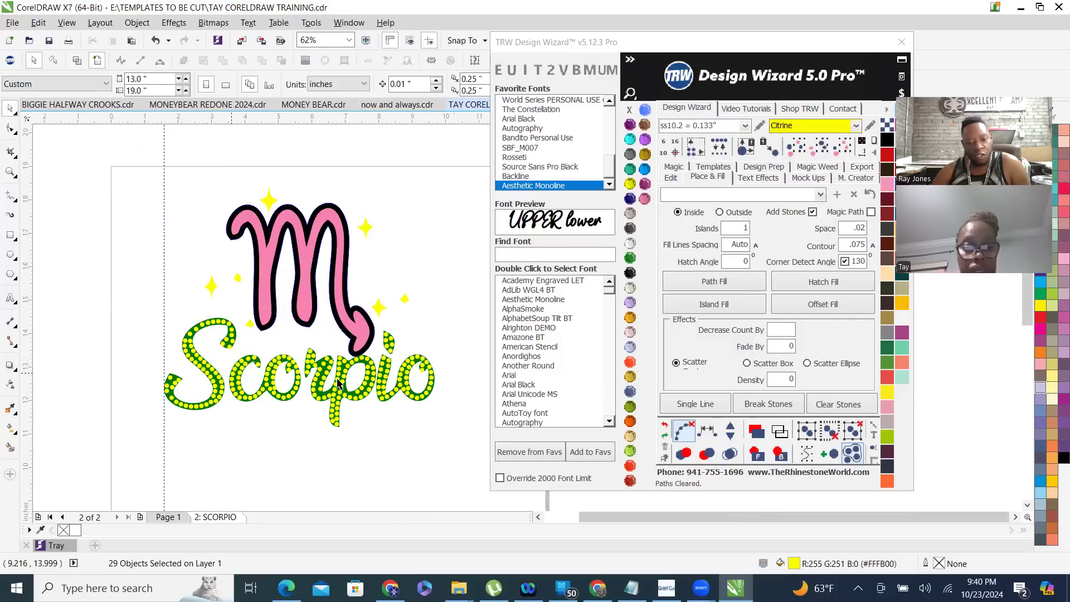
key(Escape)
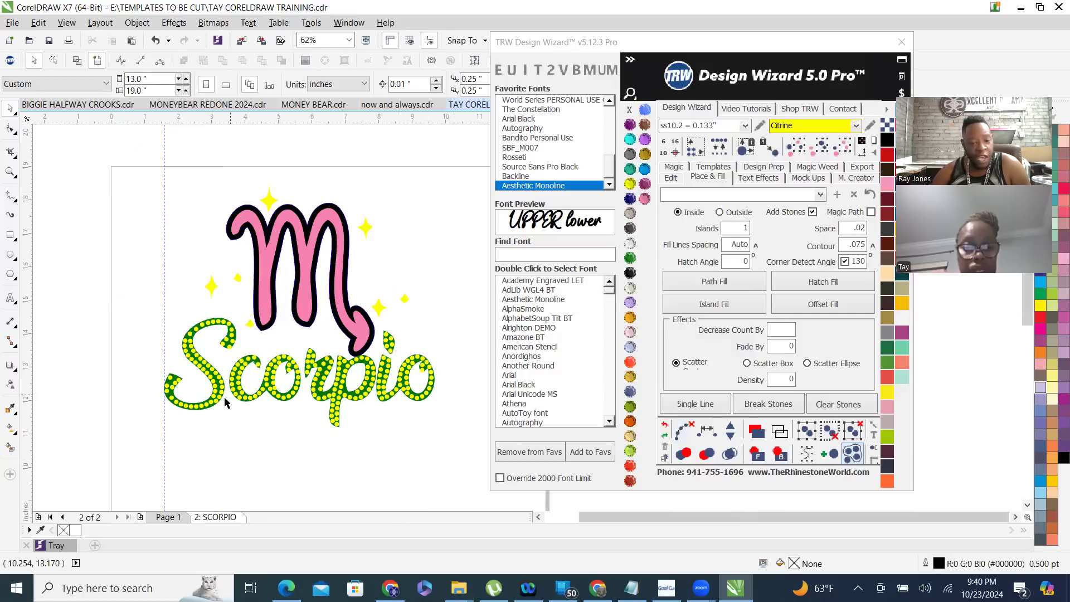
- Move one stone at the top of the c and one at its bottom outward towards the outer edge
scroll(246, 368, up, 1)
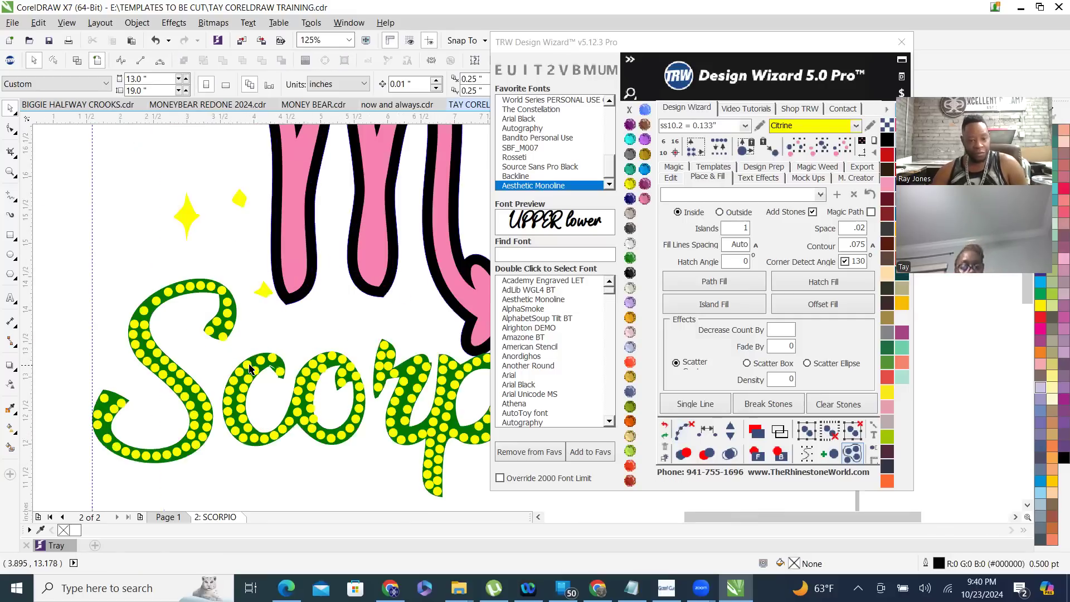
scroll(251, 351, up, 2)
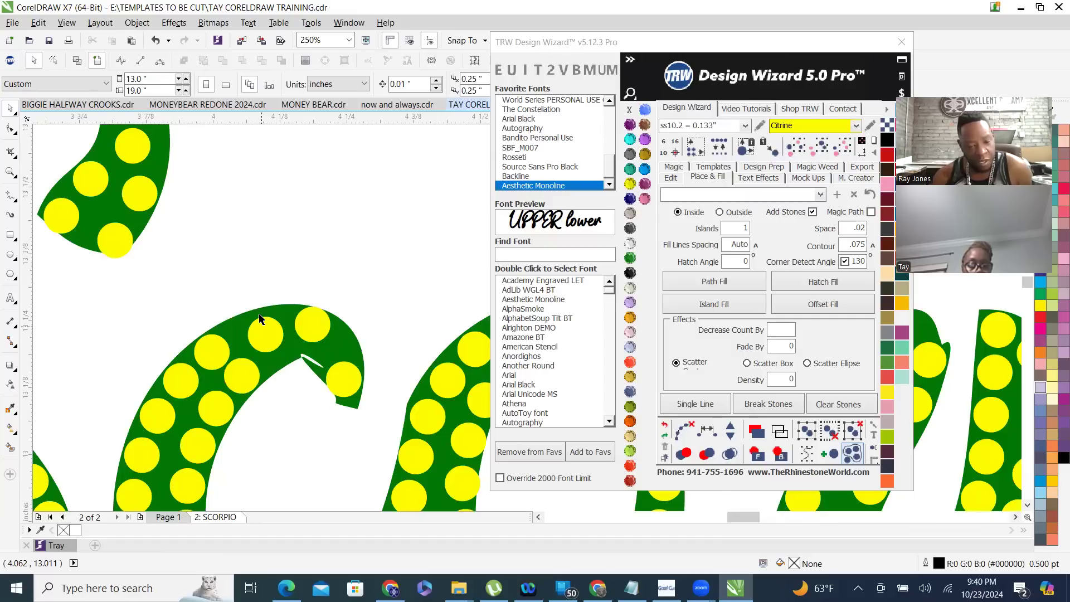
scroll(258, 335, up, 2)
drag(285, 348, 272, 321)
scroll(275, 325, down, 3)
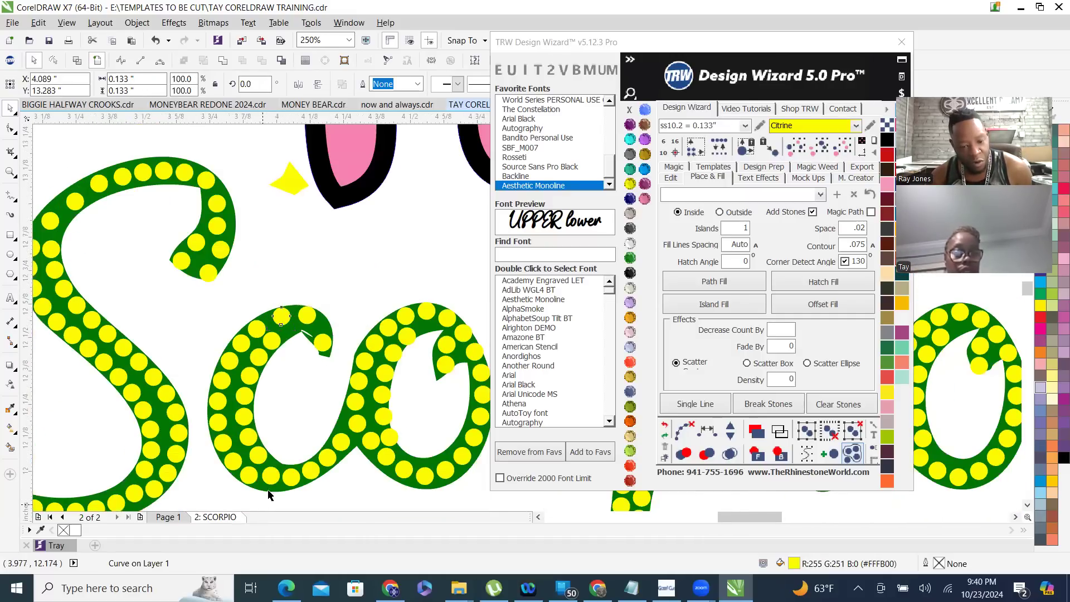
scroll(277, 488, up, 2)
scroll(277, 493, up, 2)
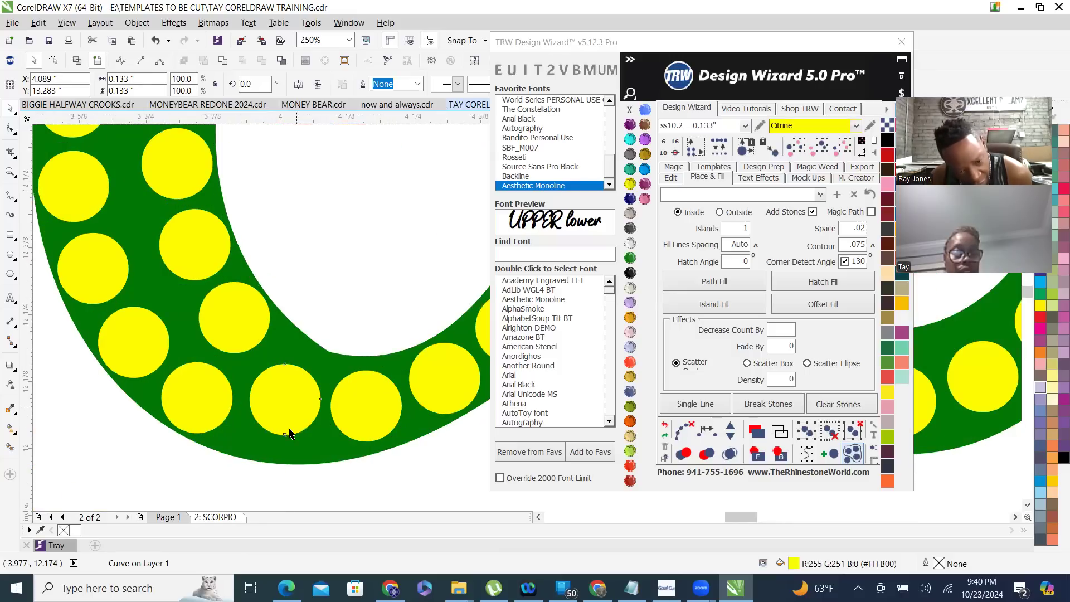
mouse_move(289, 435)
mouse_down()
mouse_move(290, 419)
mouse_move(282, 433)
mouse_up()
scroll(284, 461, down, 2)
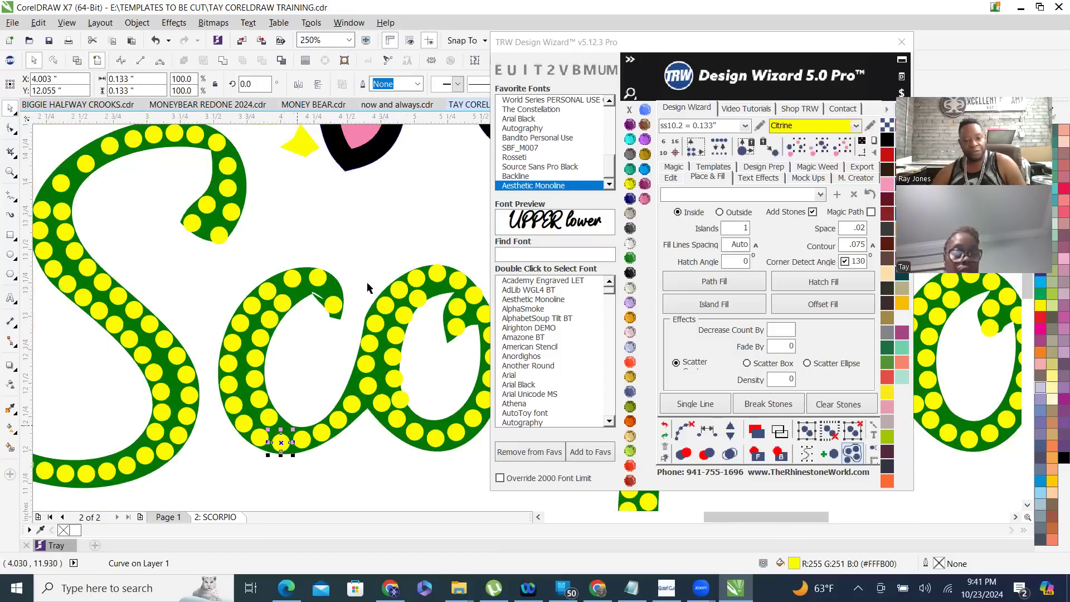
- Respace the c's outer row evenly from its upper tip over the top and down the left side, adding one stone
scroll(258, 409, up, 1)
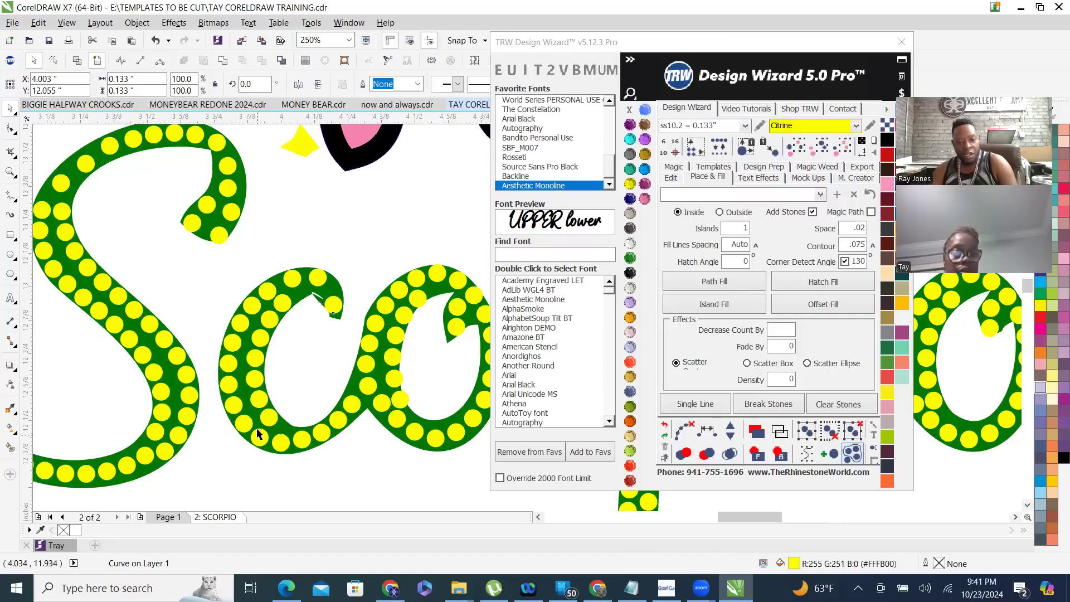
scroll(281, 296, down, 1)
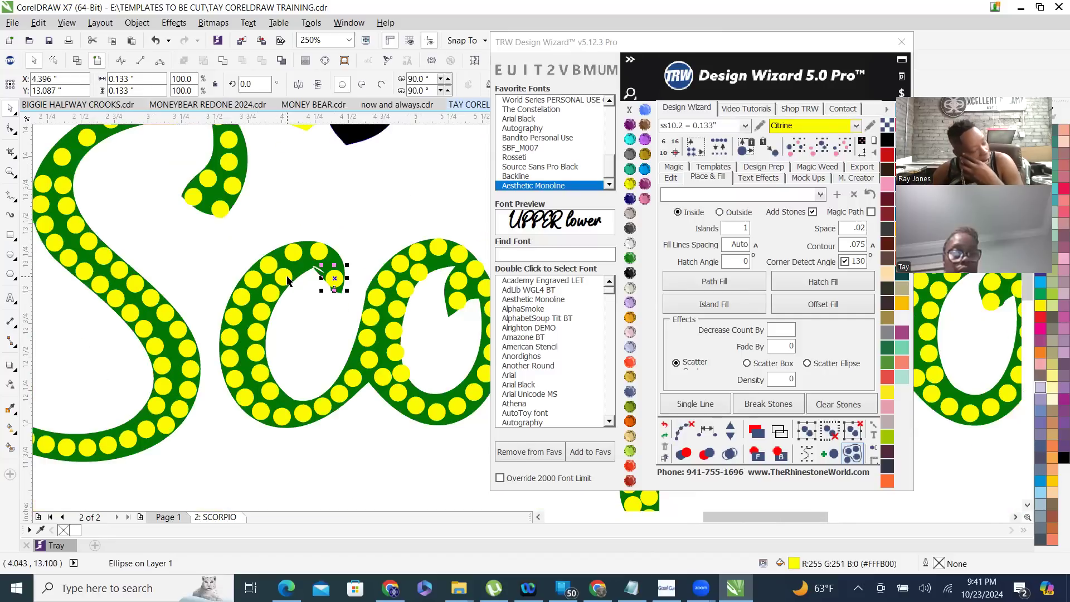
scroll(314, 290, up, 1)
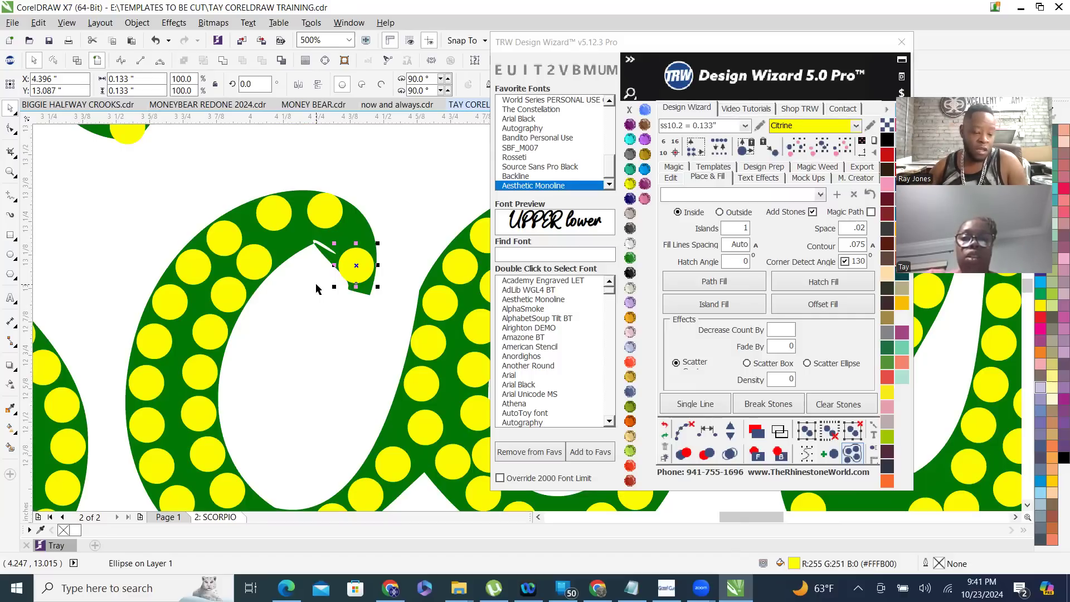
scroll(354, 249, down, 1)
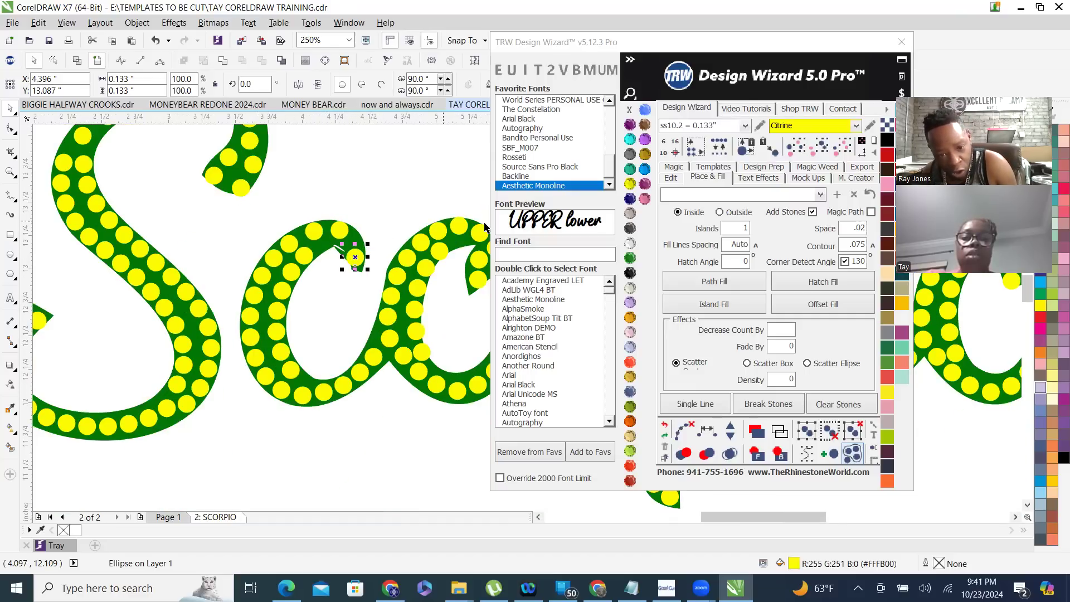
shift+click(337, 233)
shift+click(315, 234)
scroll(287, 281, up, 1)
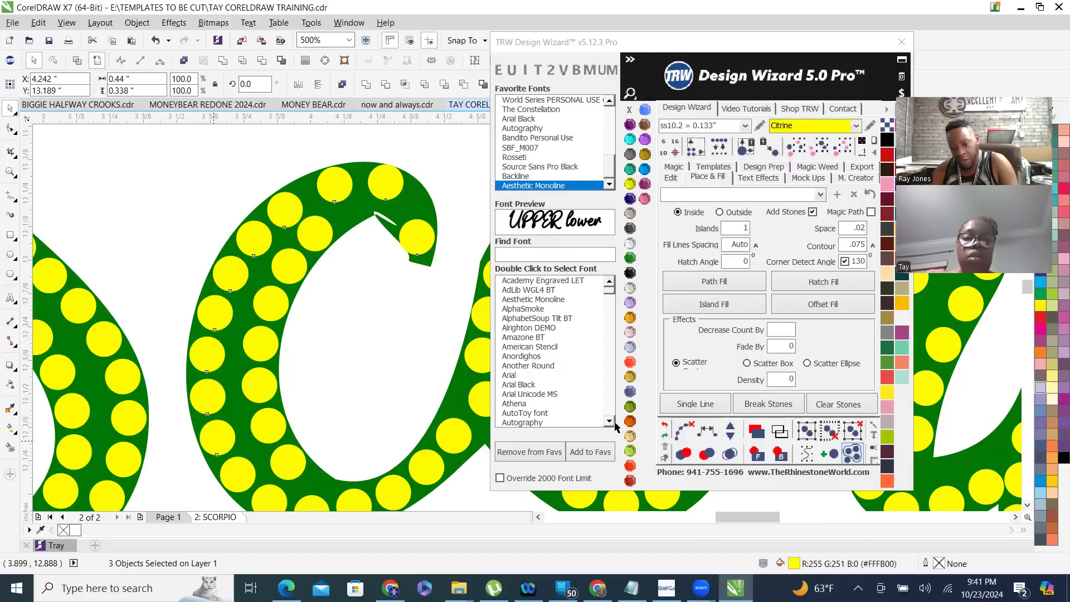
click(706, 430)
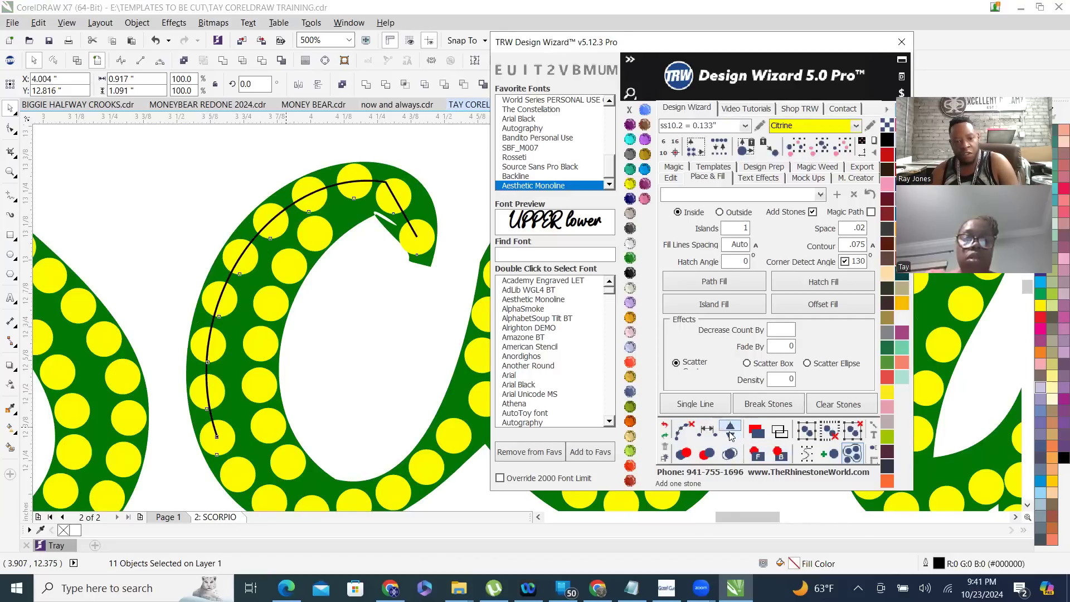
click(733, 431)
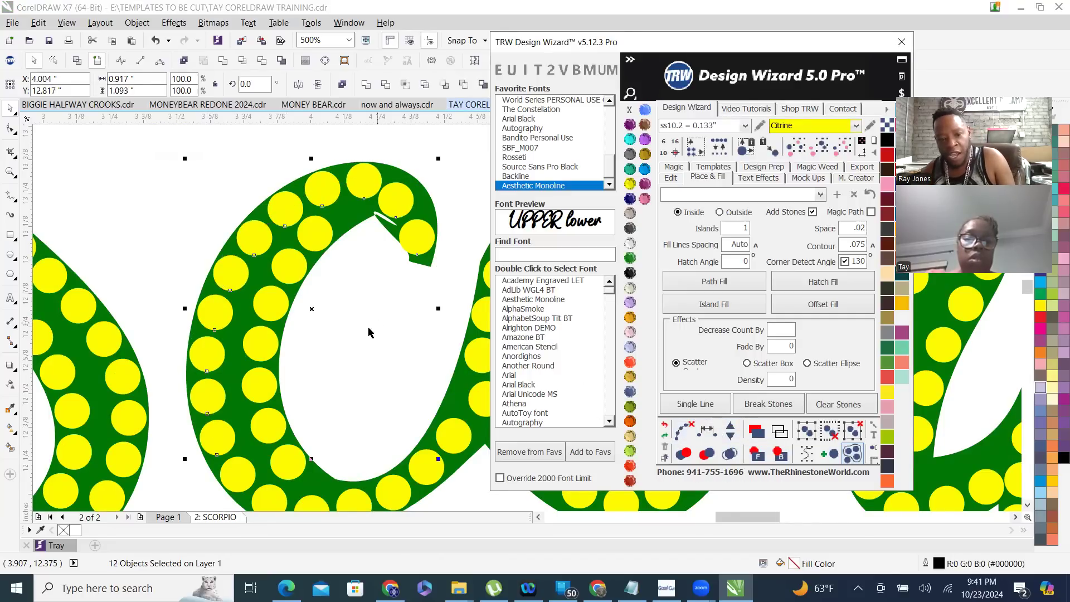
- Move the second stone from the c's upper tip outward, away from the inner notch
scroll(412, 240, up, 2)
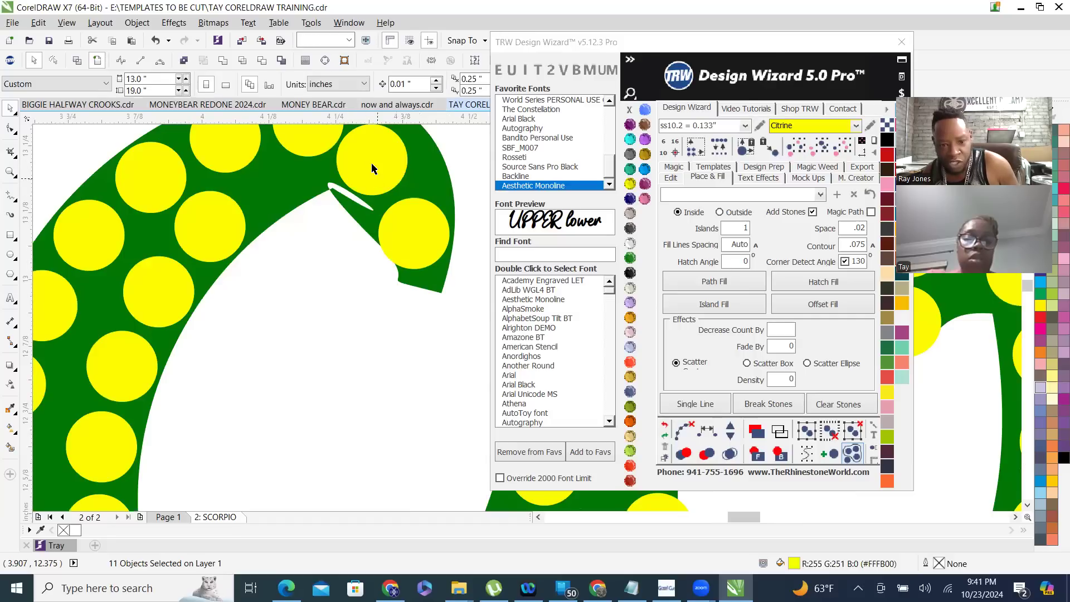
scroll(369, 176, up, 2)
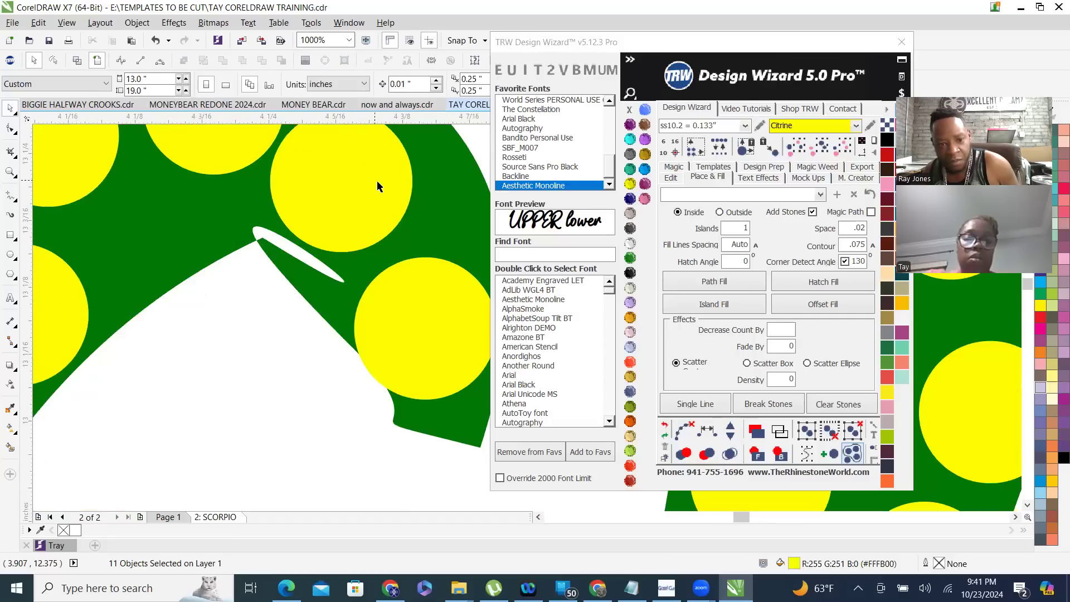
click(411, 180)
scroll(372, 201, down, 2)
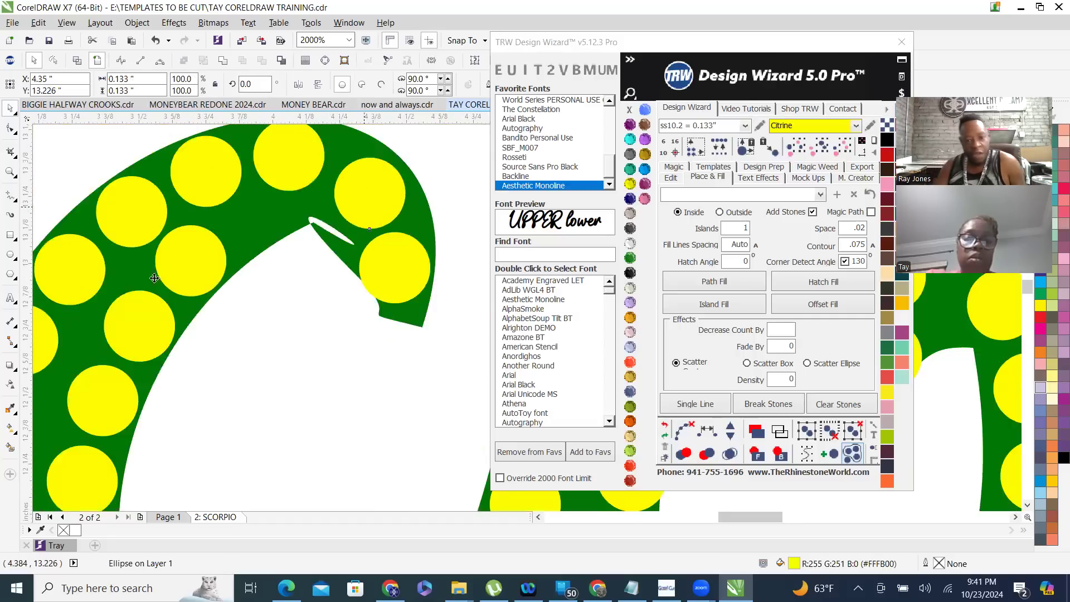
- Respace the c's stones evenly from its join with the first o down along its lower curve
scroll(103, 258, down, 4)
scroll(128, 279, up, 2)
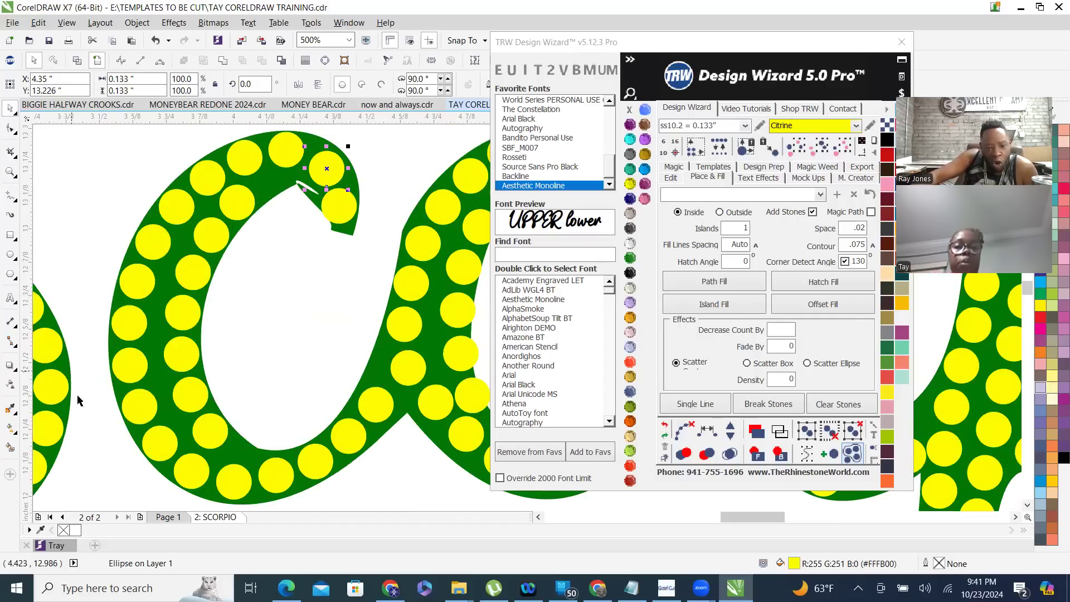
click(408, 370)
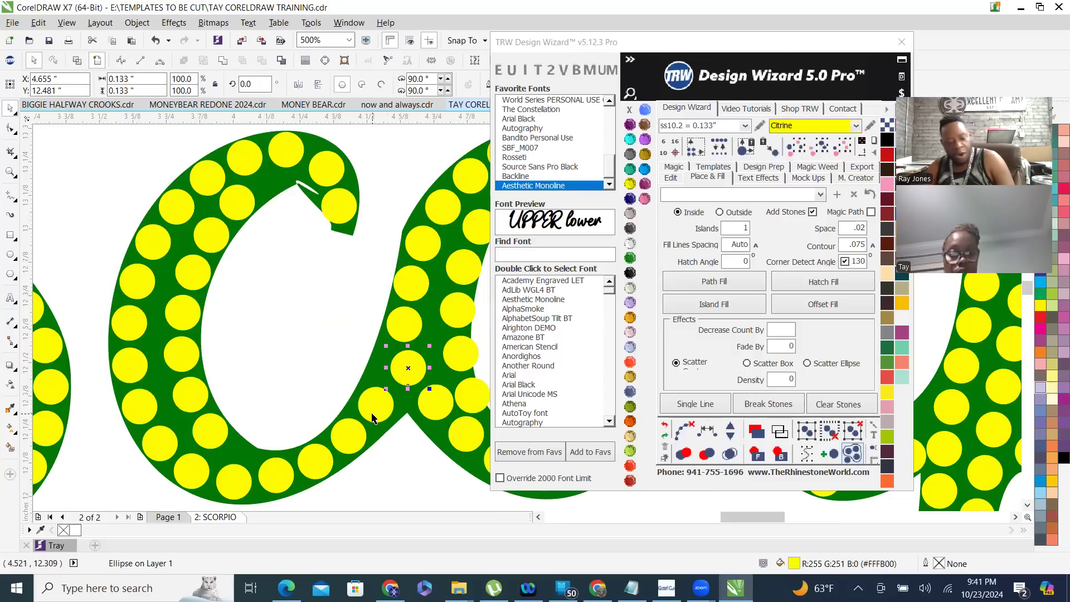
shift+click(373, 415)
shift+click(348, 435)
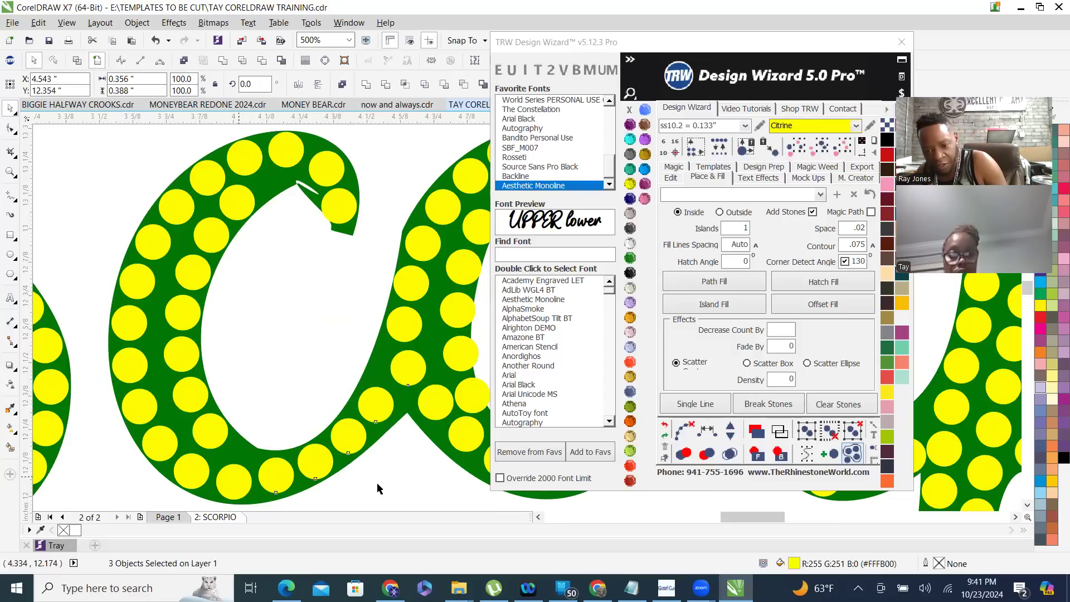
click(706, 455)
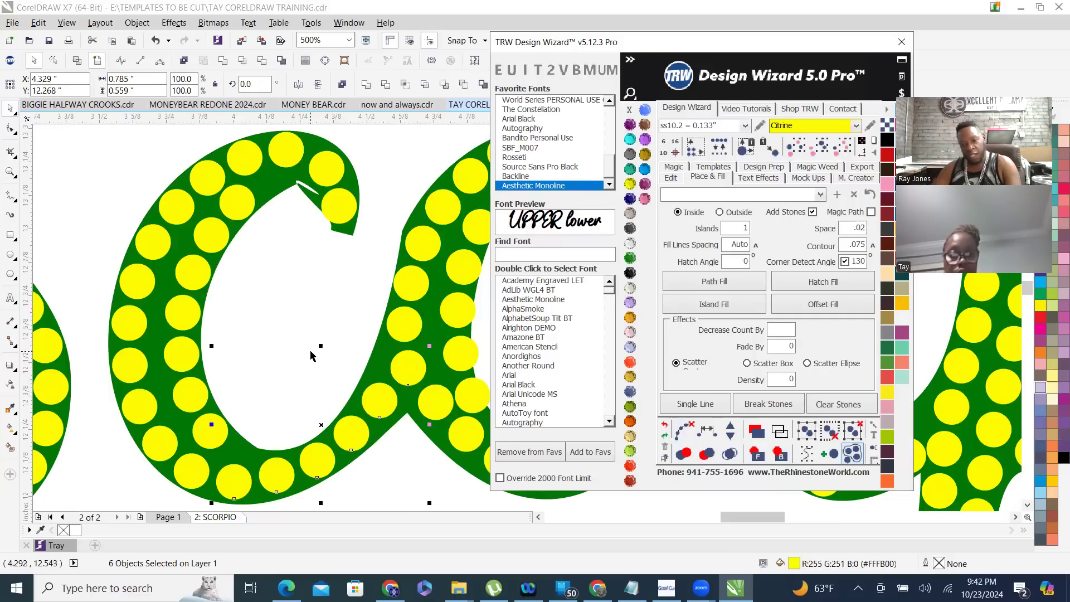
scroll(286, 350, down, 1)
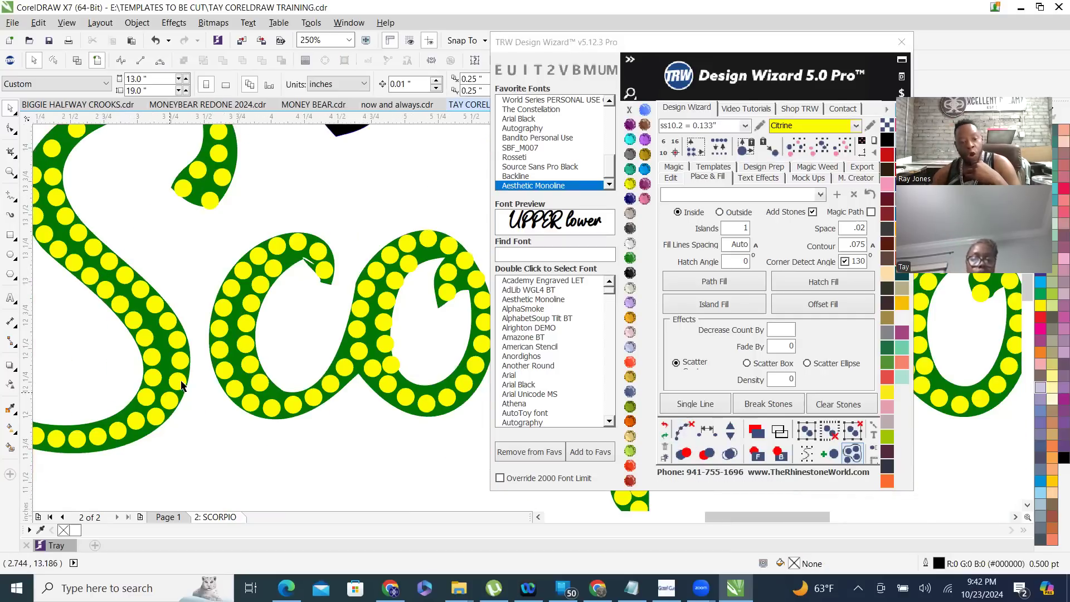
scroll(128, 245, down, 2)
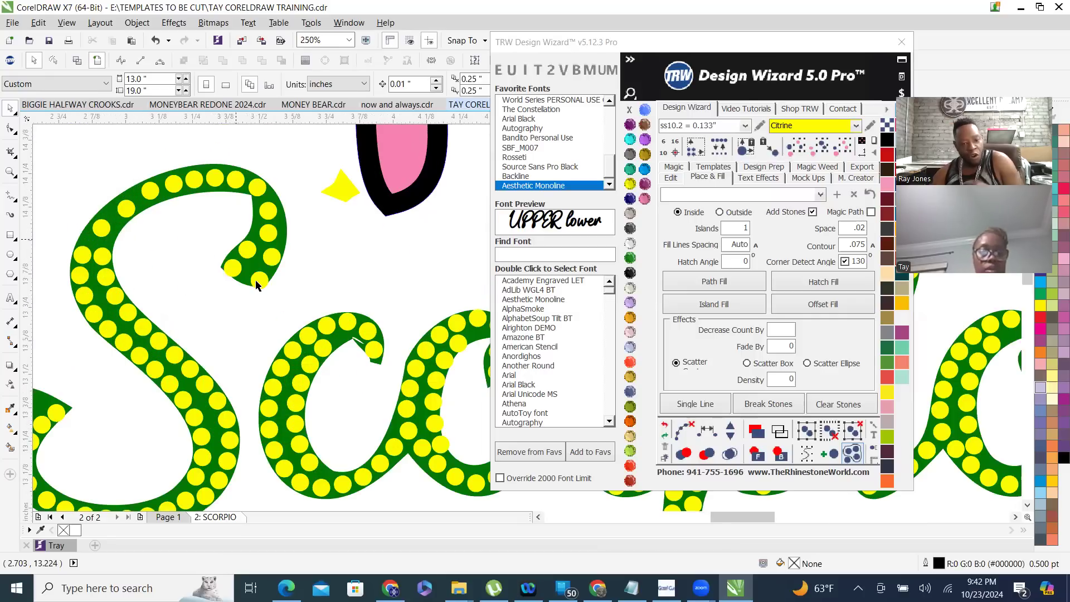
- Move the stone at the S's upper tip slightly inward and the two stones higher on the hook's right side outward towards the edge
scroll(254, 240, up, 2)
click(271, 349)
scroll(270, 348, up, 4)
mouse_move(275, 346)
mouse_down()
mouse_move(269, 332)
mouse_move(271, 343)
mouse_up()
scroll(277, 366, down, 2)
scroll(285, 281, up, 2)
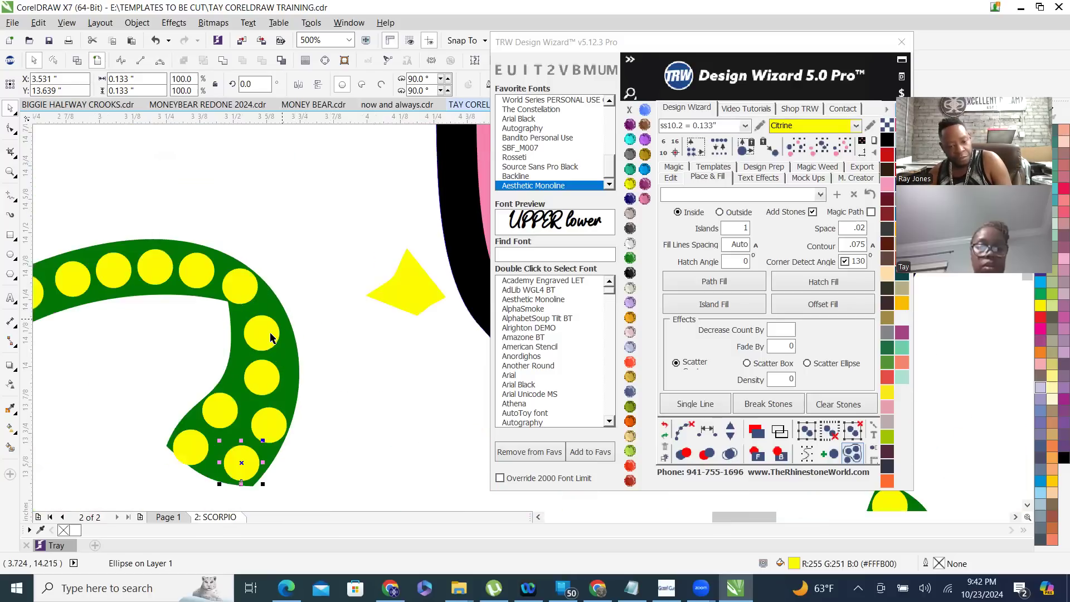
drag(262, 384, 276, 383)
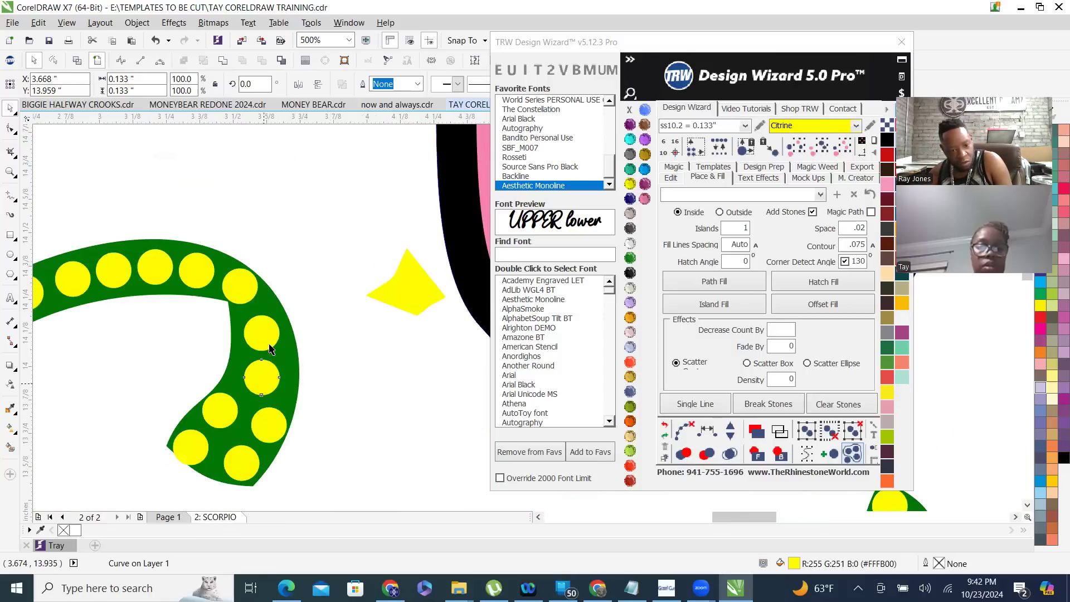
drag(266, 340, 273, 338)
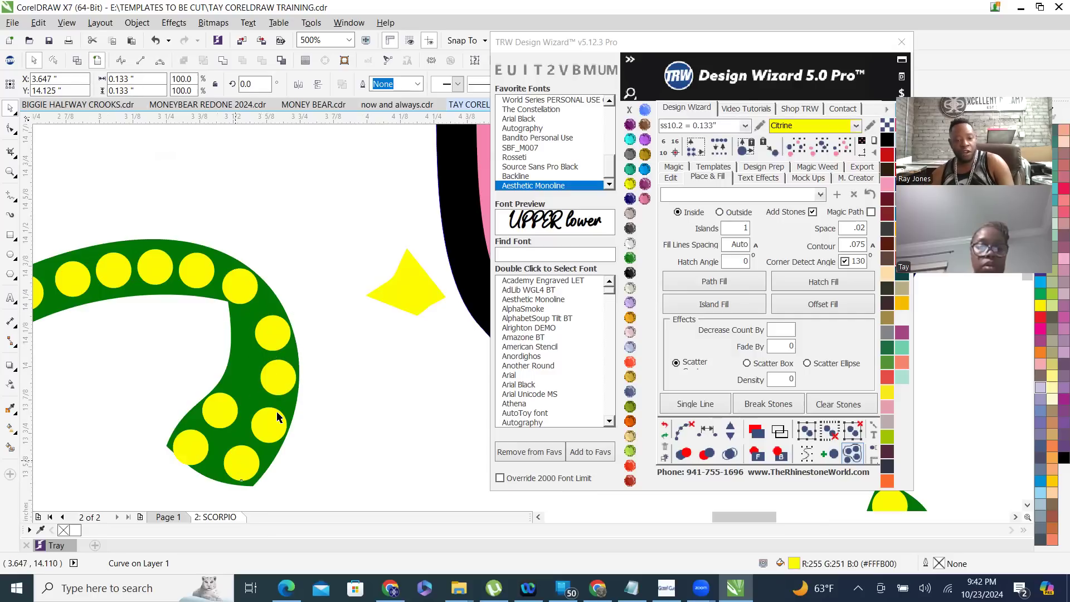
- Select the S's outer-row stones together from its upper tip, up the hook's right side and along the top curve
shift+click(240, 276)
shift+click(201, 270)
shift+click(167, 263)
scroll(319, 238, down, 2)
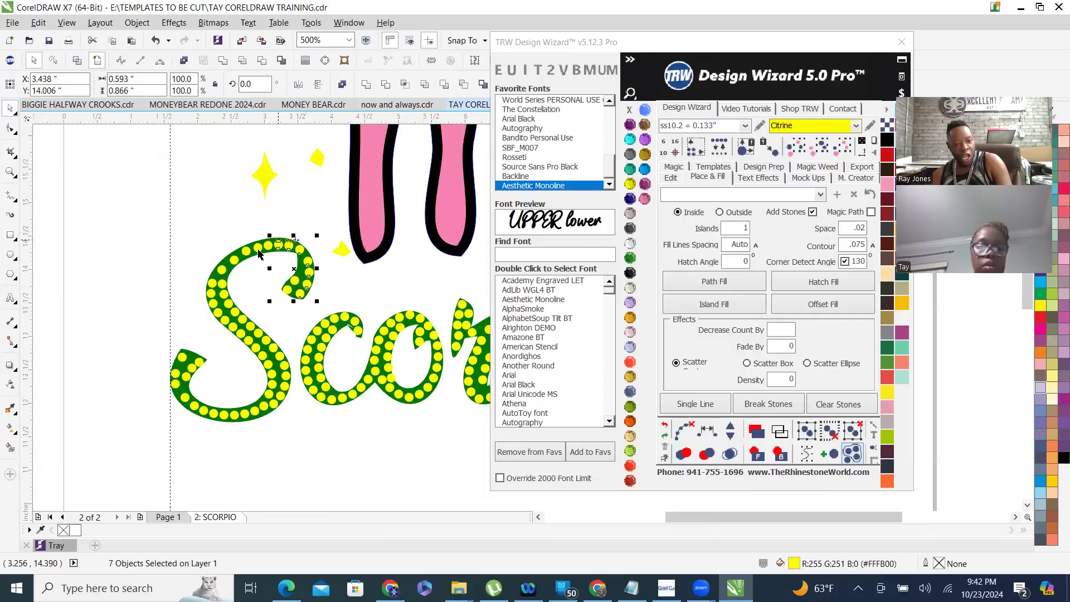
scroll(236, 273, up, 1)
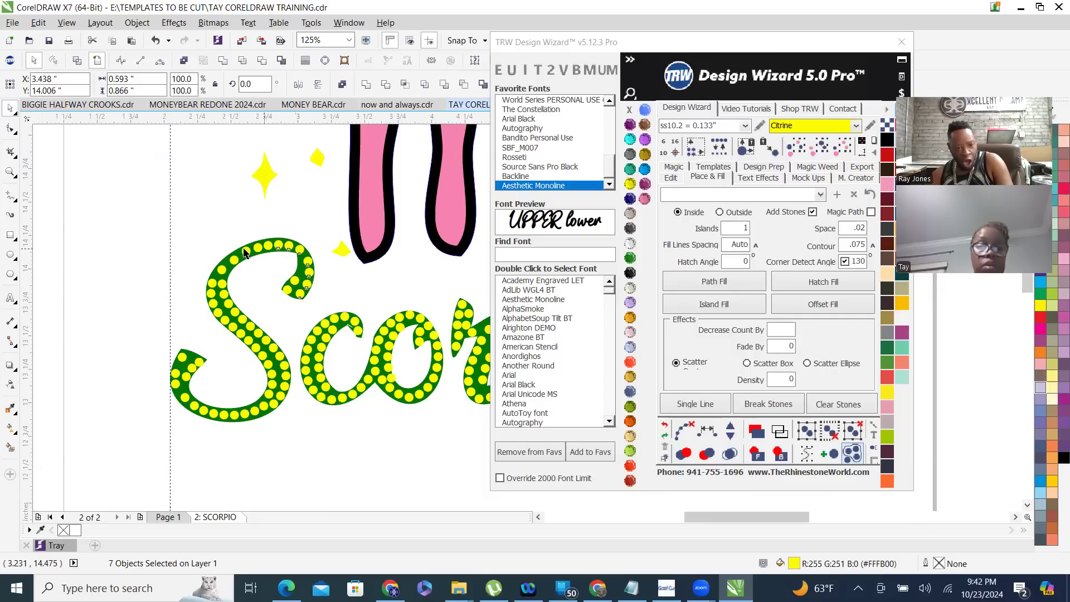
scroll(268, 354, up, 1)
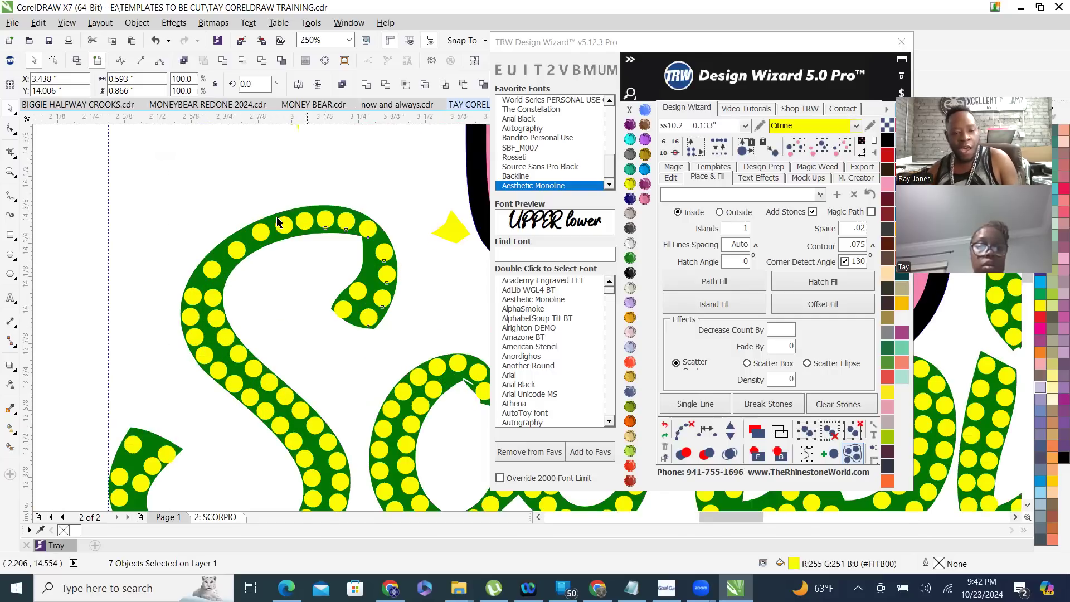
- Evenly respace the stones along the outer edge of the S's upper curve, add two stones to the row, and clear the path
scroll(281, 219, up, 1)
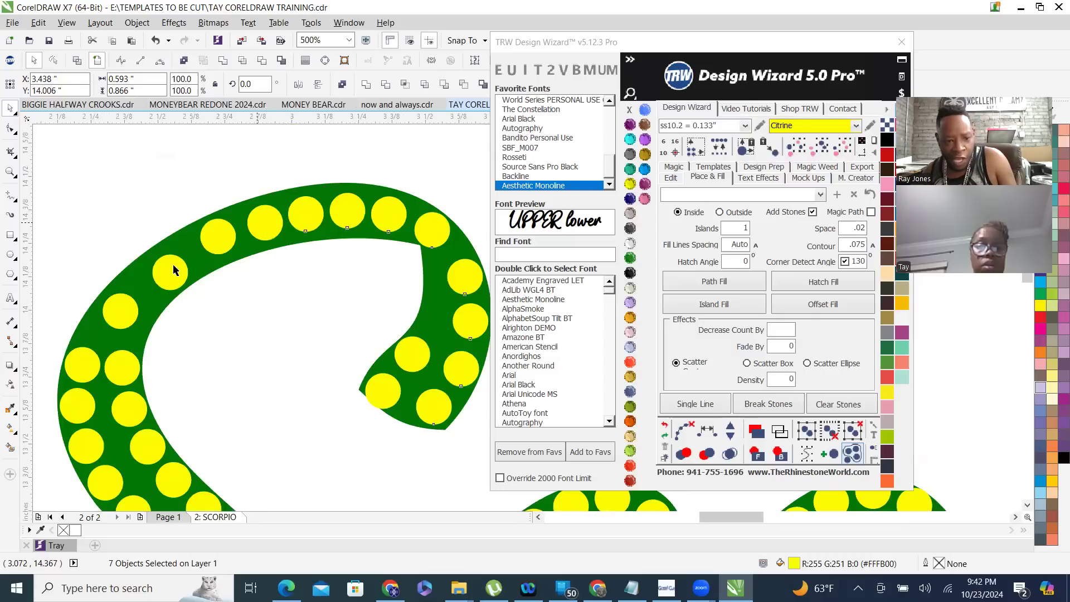
shift+click(78, 410)
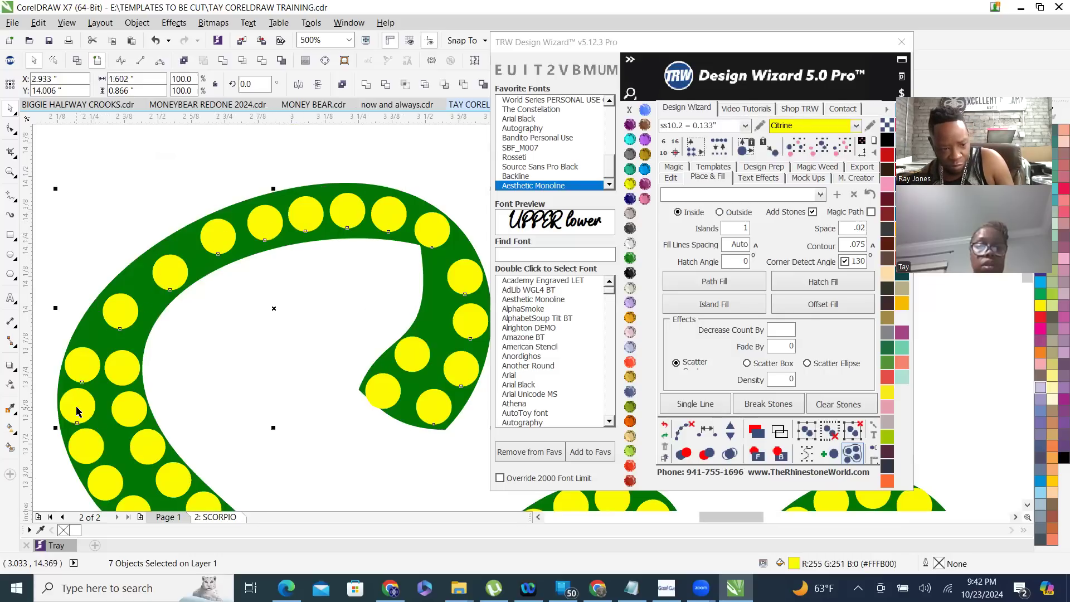
click(703, 436)
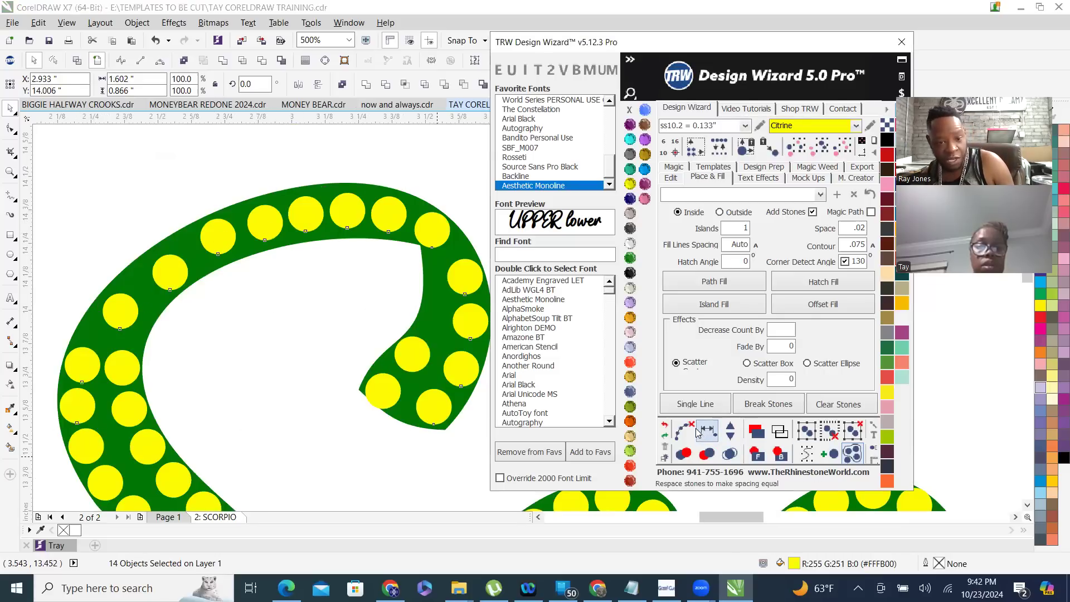
click(732, 428)
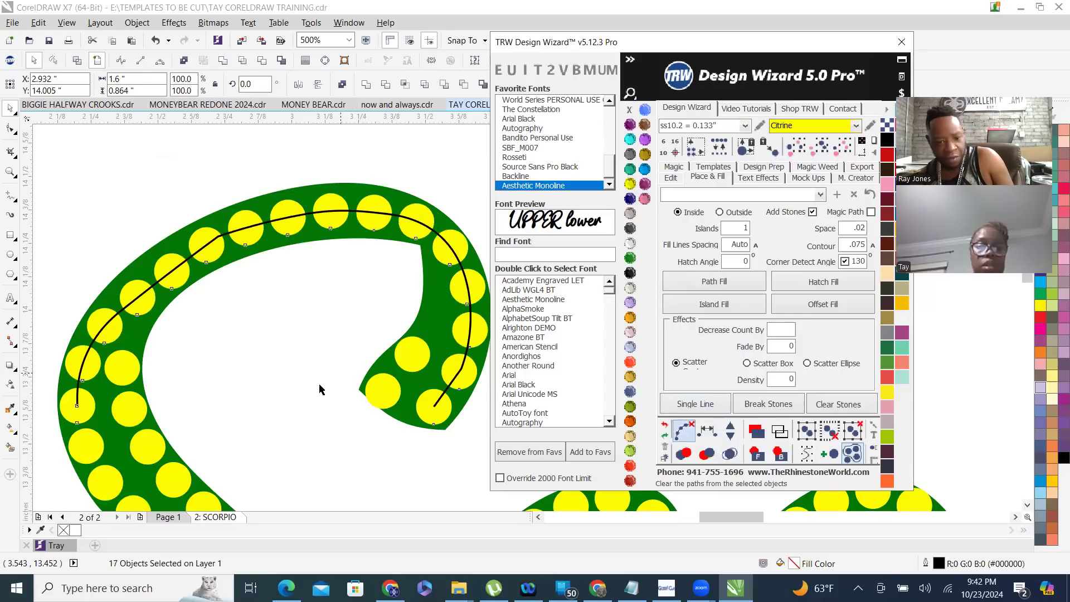
click(677, 439)
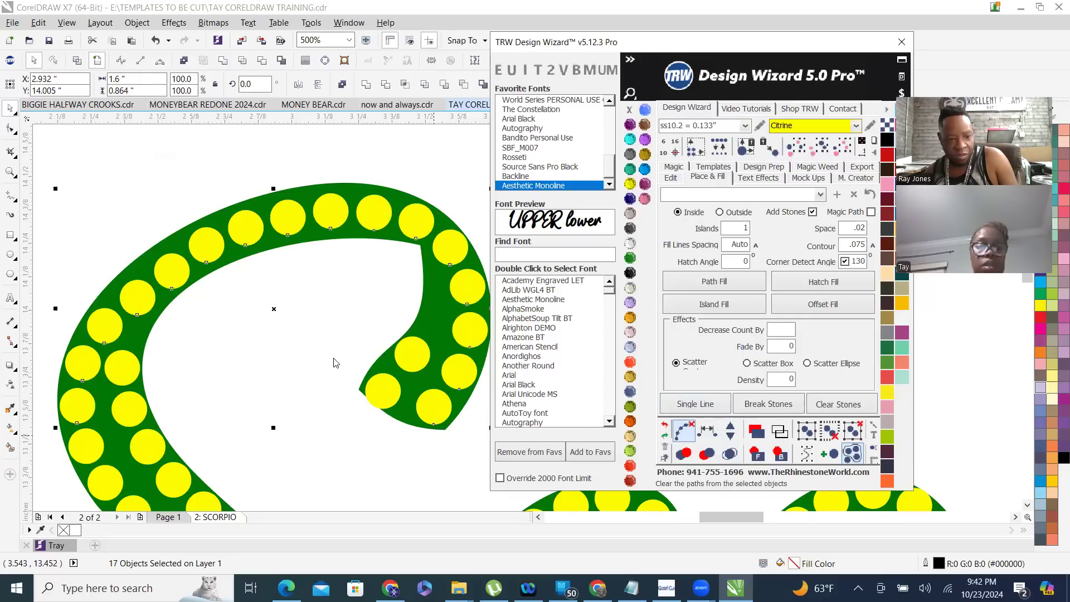
- Duplicate the inner stone of the S's top hook just above the original, and move the tip stone fully inside the green outline
scroll(439, 354, up, 2)
click(412, 356)
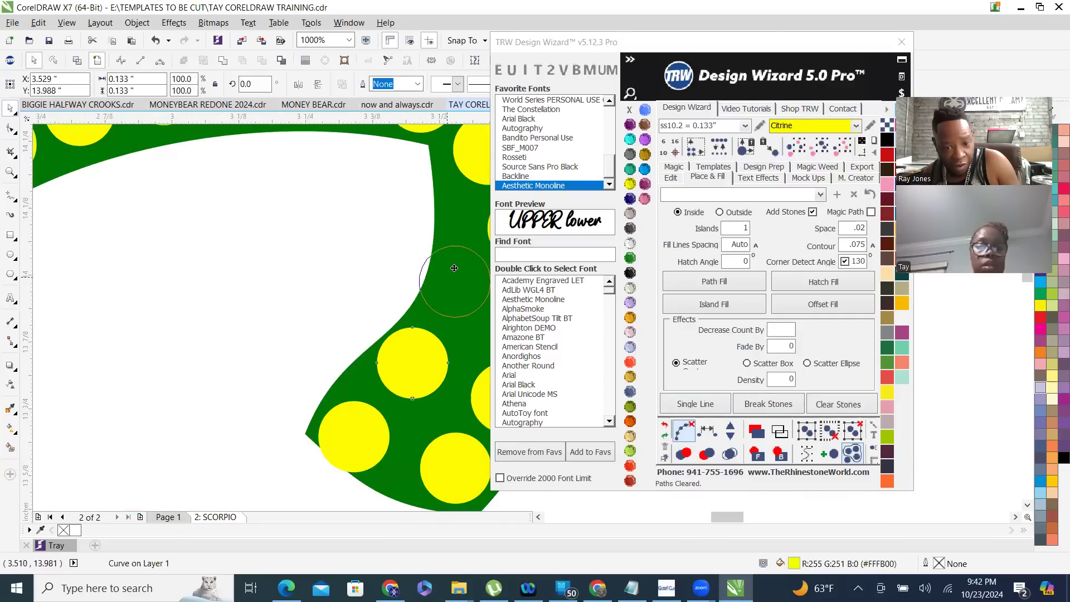
drag(455, 277, 412, 358)
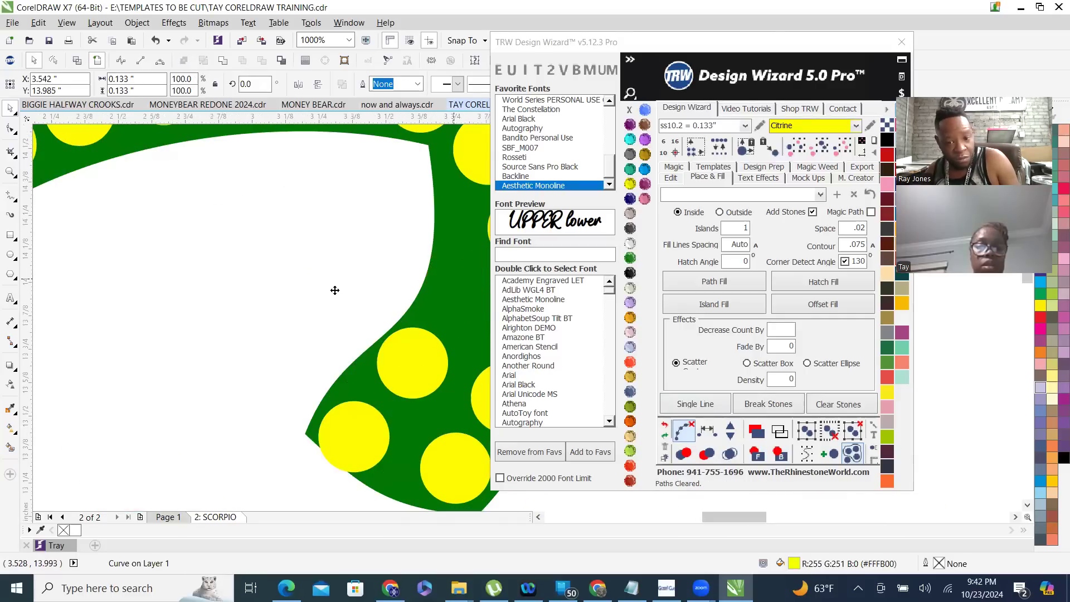
scroll(332, 294, down, 1)
scroll(370, 305, up, 1)
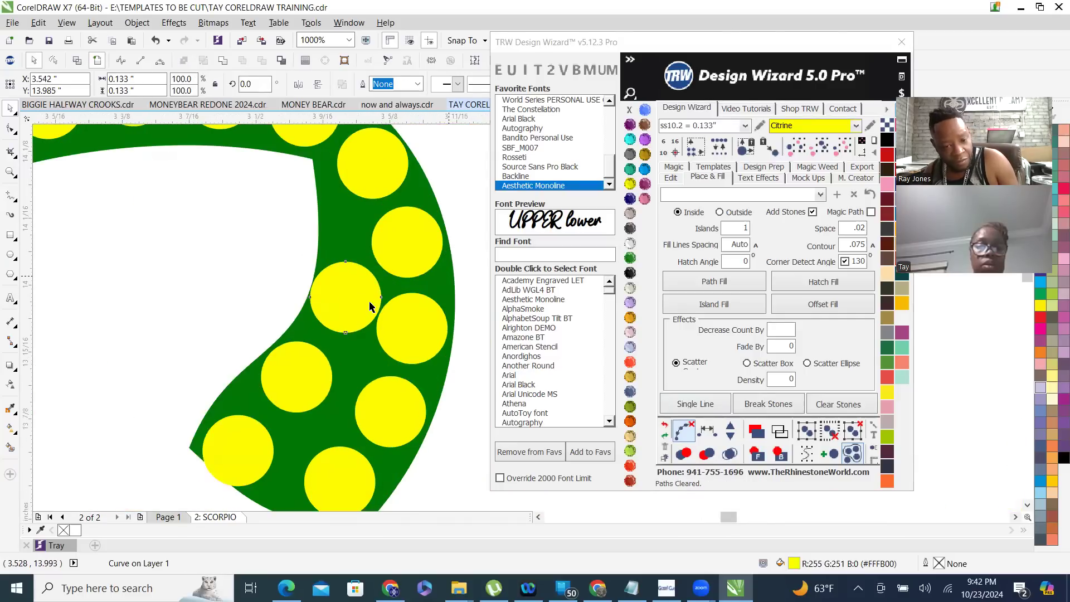
scroll(346, 317, up, 1)
drag(346, 318, 339, 313)
scroll(349, 293, down, 1)
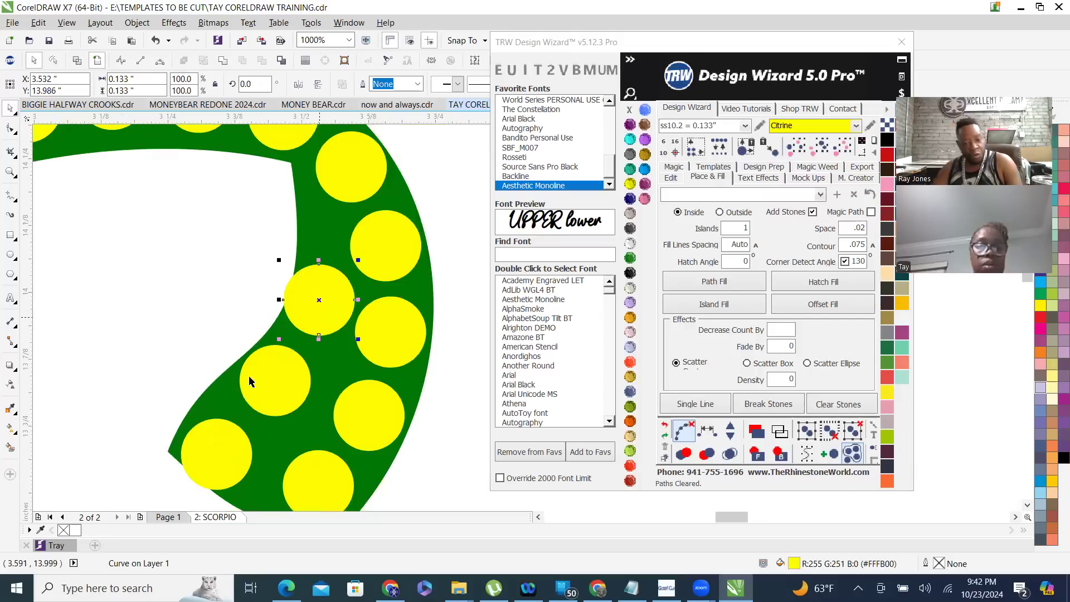
scroll(185, 467, up, 1)
drag(246, 446, 258, 418)
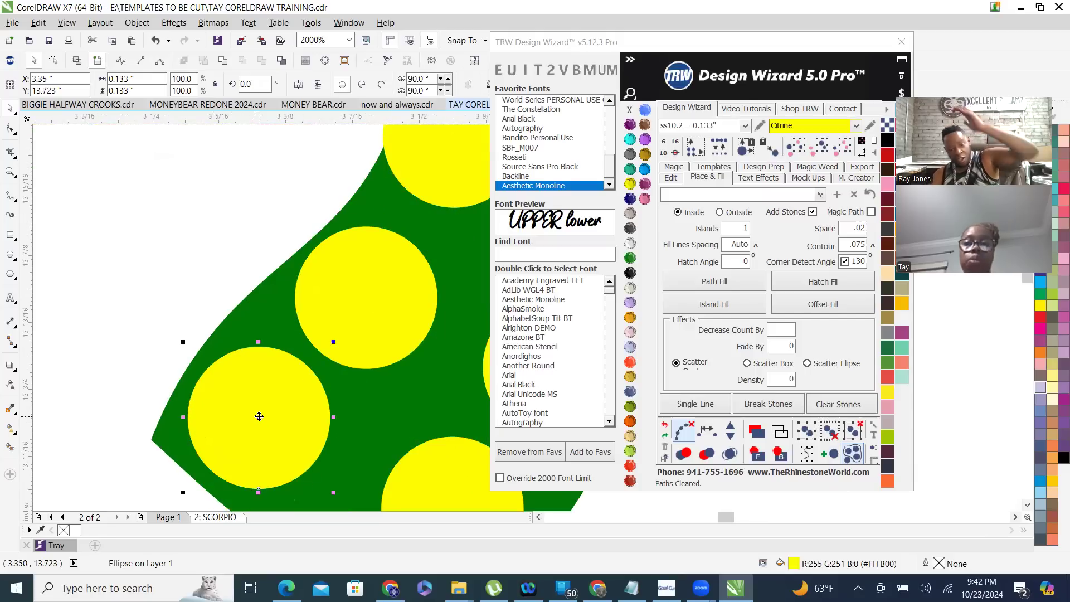
- Evenly respace the three inner stones of the S's top hook and clear their path
scroll(344, 315, down, 1)
shift+click(341, 319)
shift+click(393, 223)
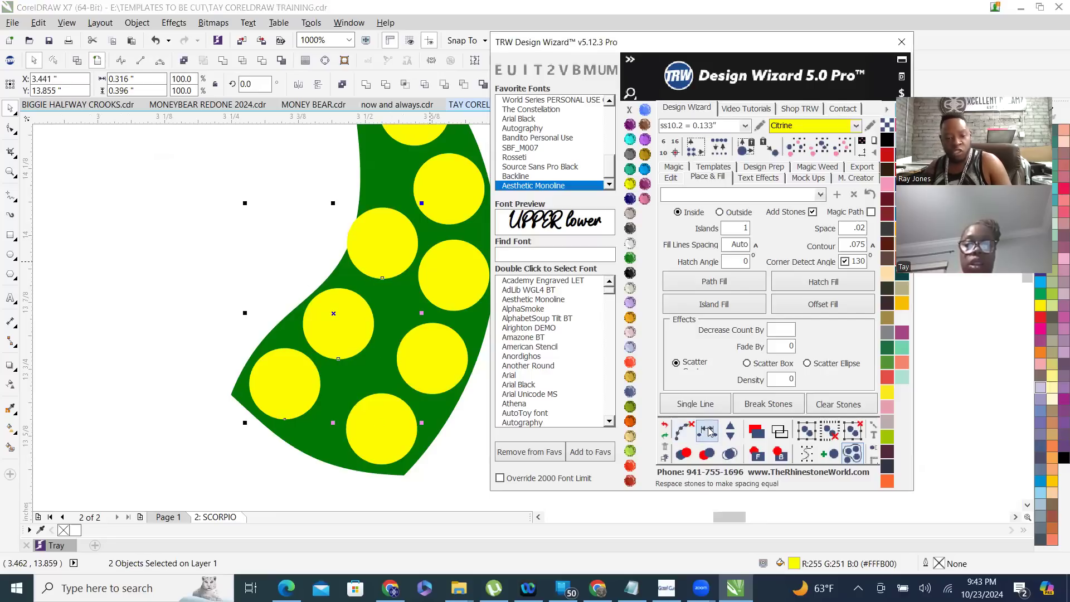
click(689, 432)
click(686, 432)
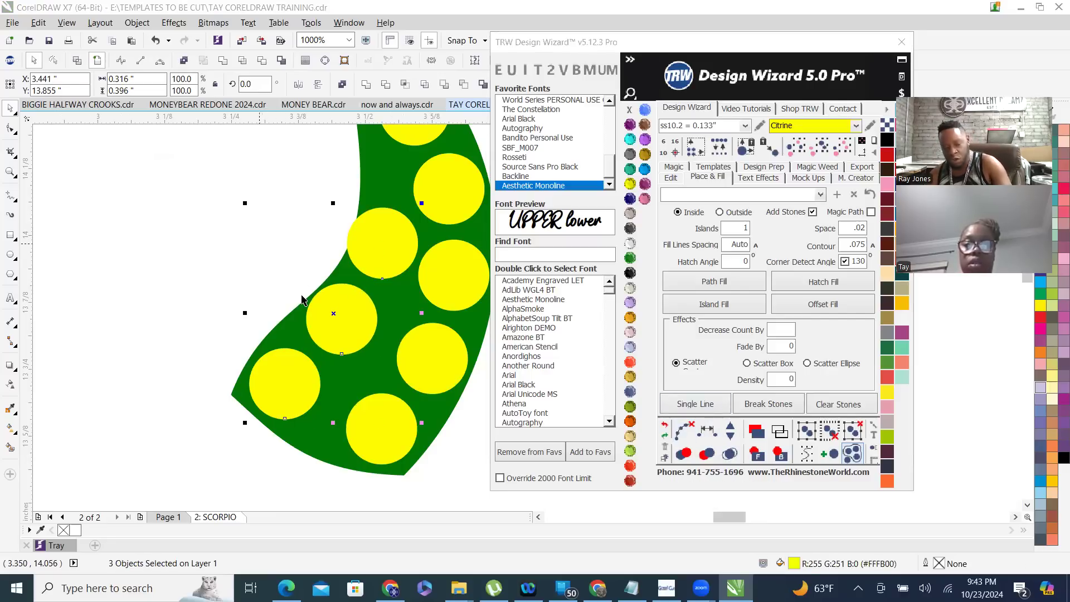
- Examine the stone placement across the S, especially the gaps along its lower curve
scroll(388, 273, down, 2)
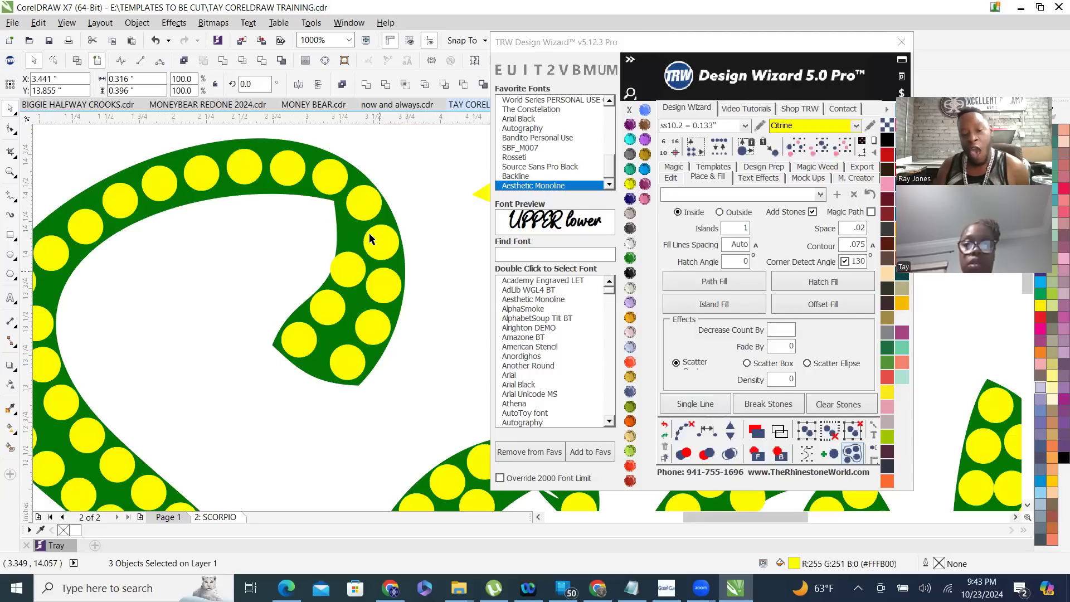
scroll(387, 274, down, 3)
click(351, 281)
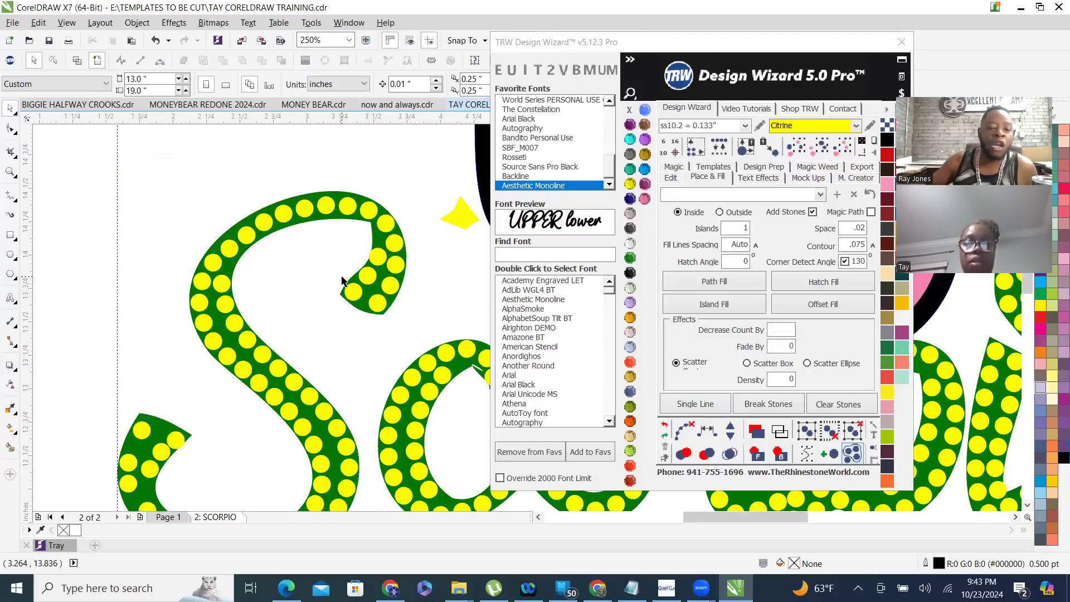
scroll(307, 210, down, 1)
scroll(309, 426, up, 1)
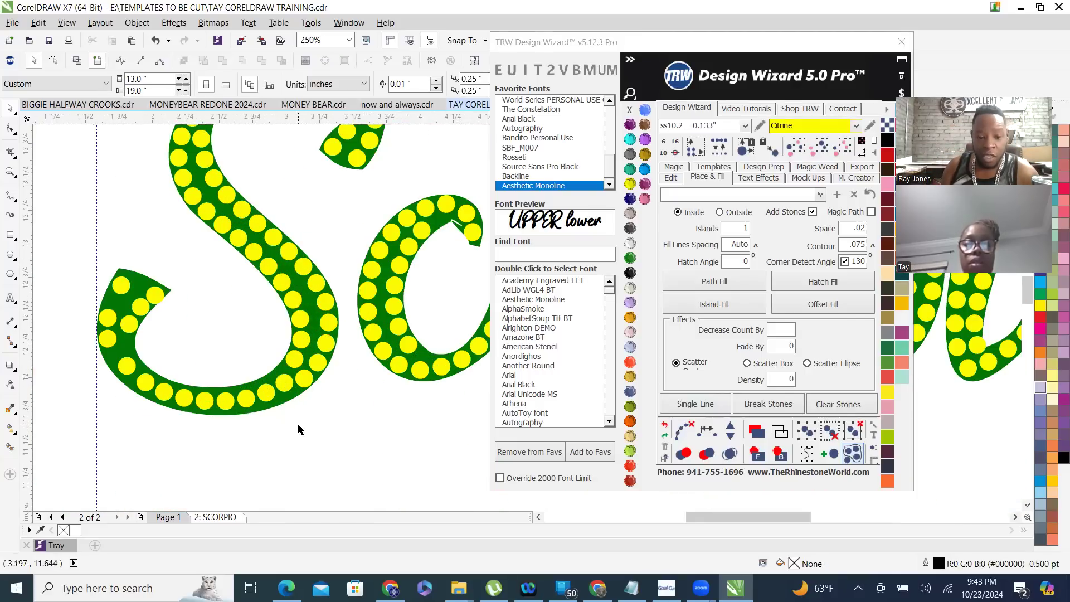
scroll(302, 395, down, 1)
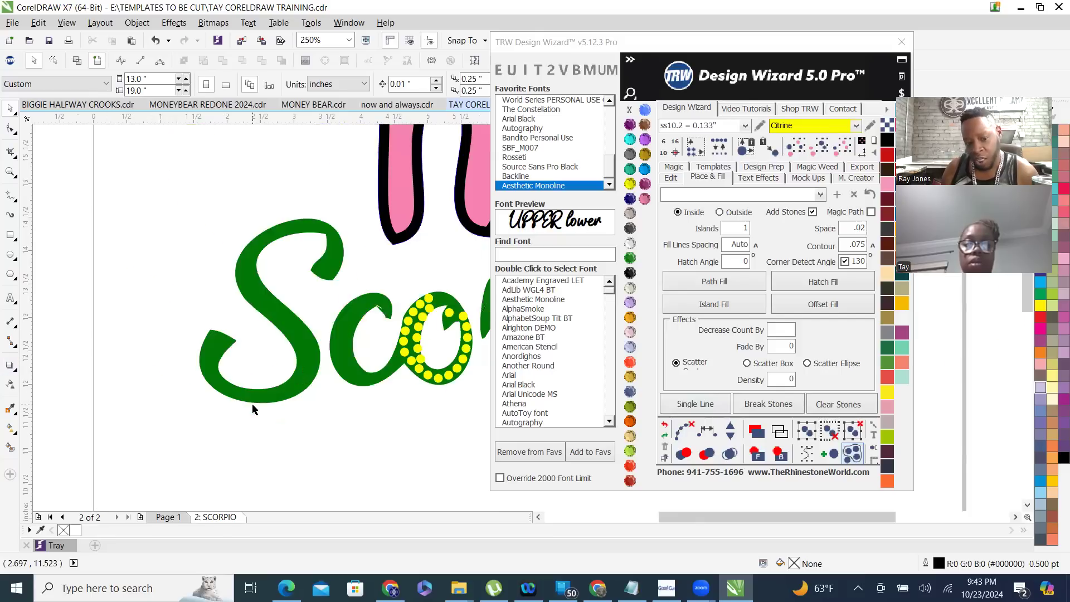
scroll(303, 397, up, 1)
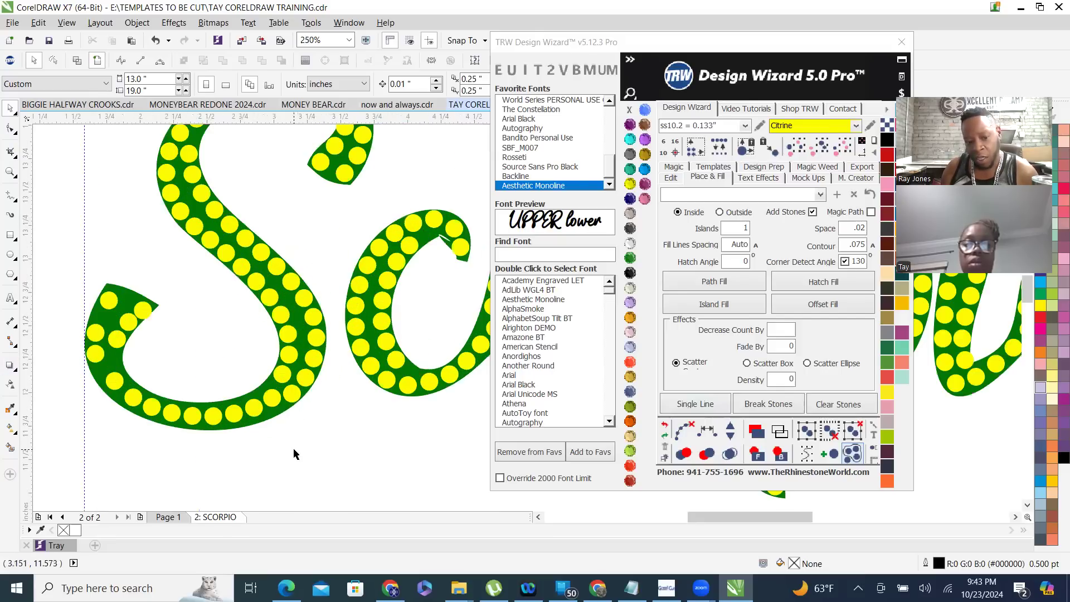
scroll(293, 447, down, 1)
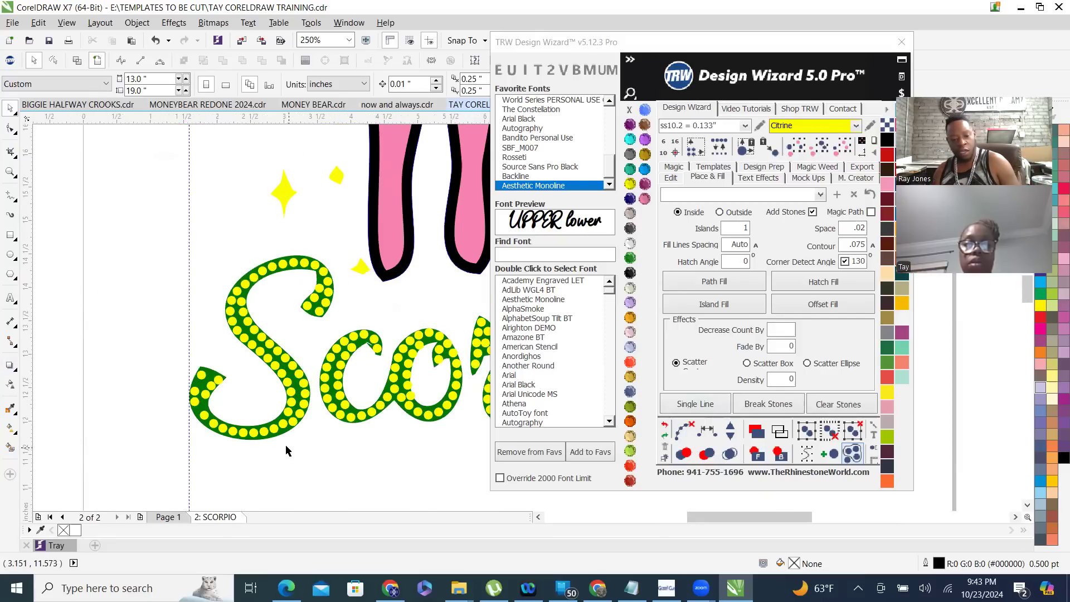
scroll(267, 435, up, 2)
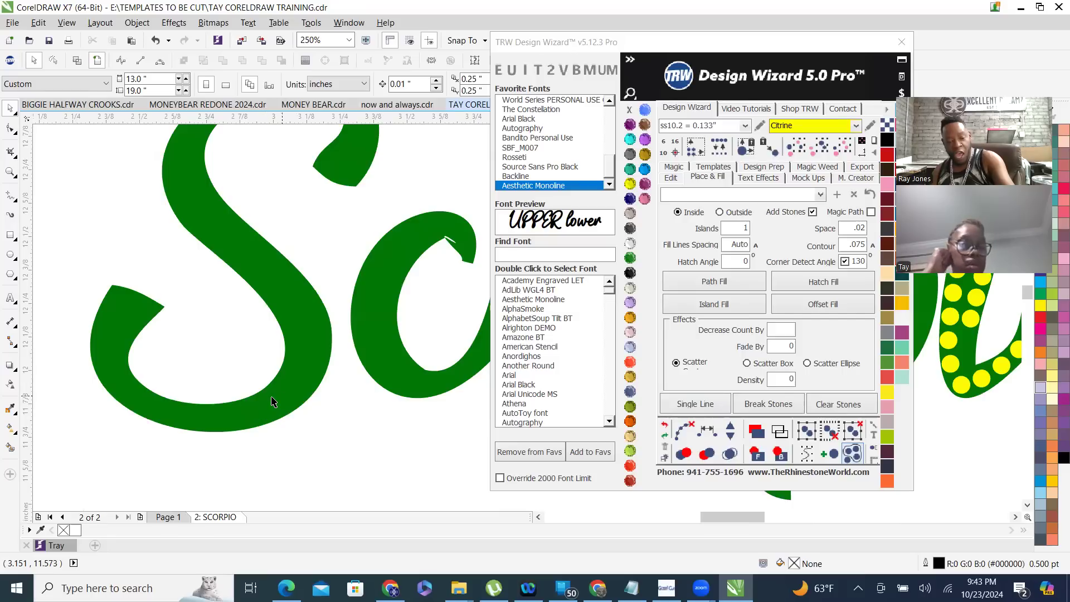
scroll(274, 403, down, 2)
scroll(268, 418, up, 1)
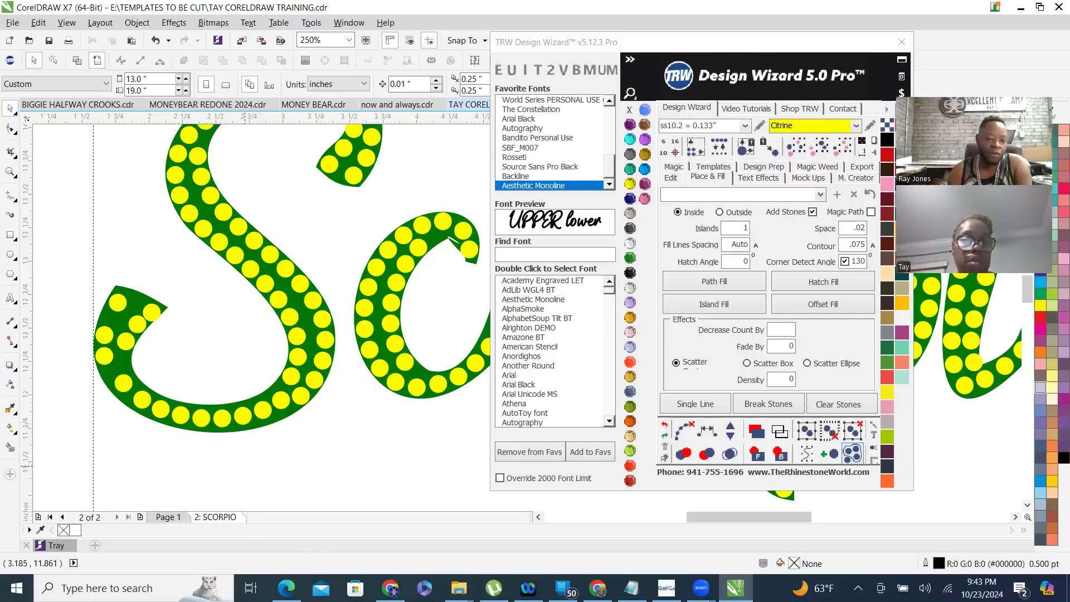
- Delete one stone at the right of the S's bottom curve and shift the remaining bottom row slightly down and left
click(280, 408)
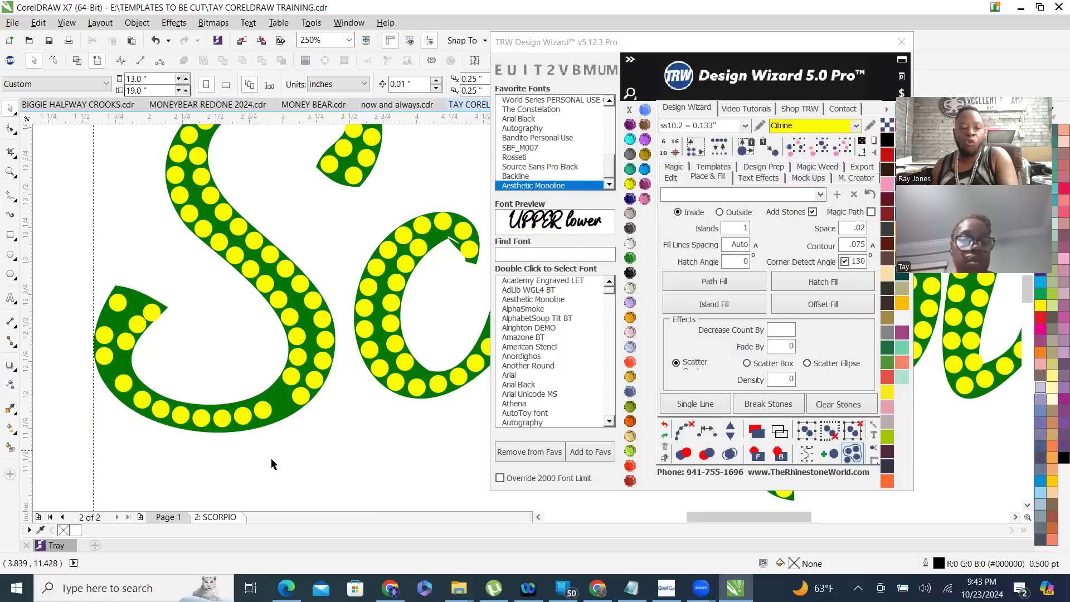
drag(284, 458, 84, 367)
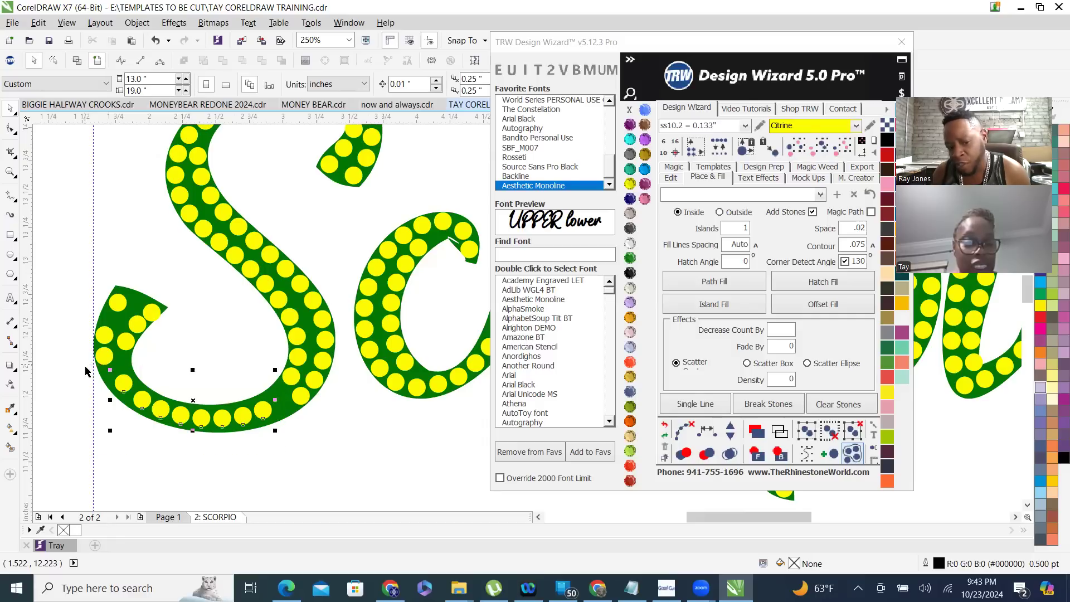
scroll(181, 361, up, 2)
drag(201, 364, 191, 375)
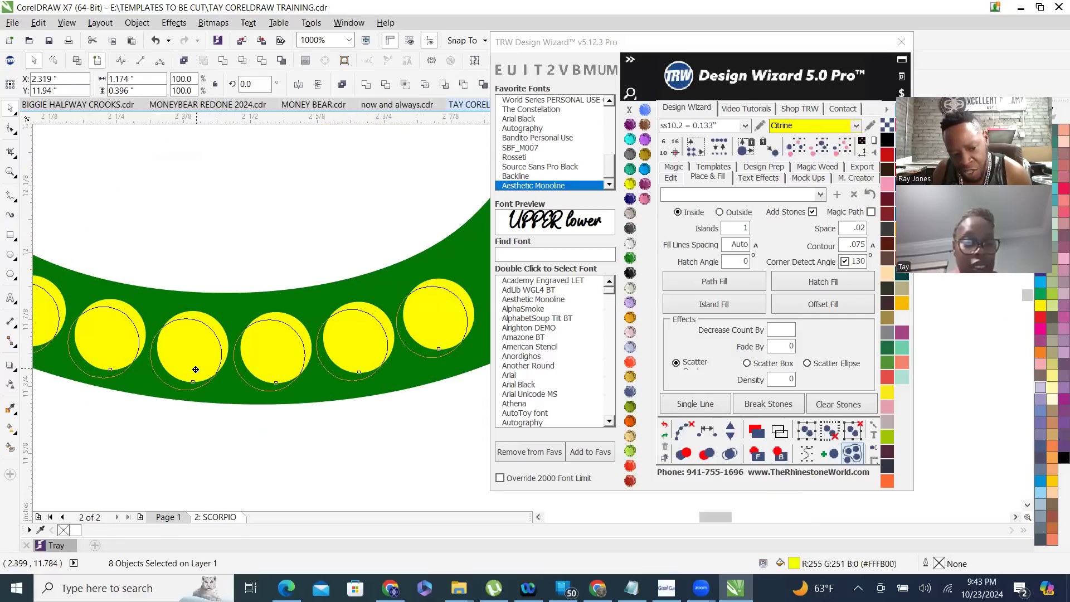
scroll(239, 400, down, 1)
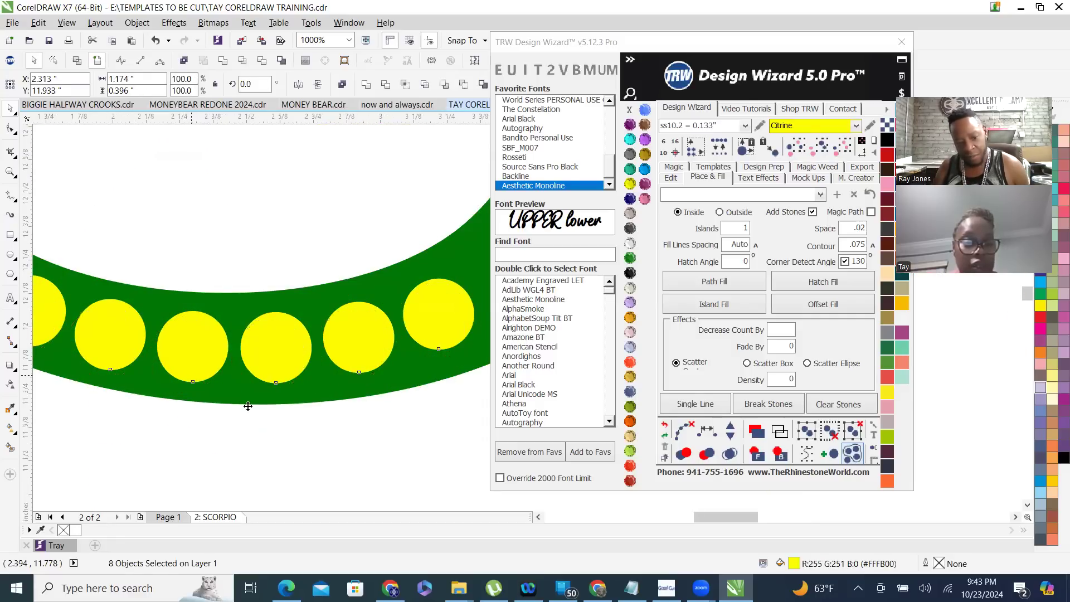
scroll(168, 262, down, 2)
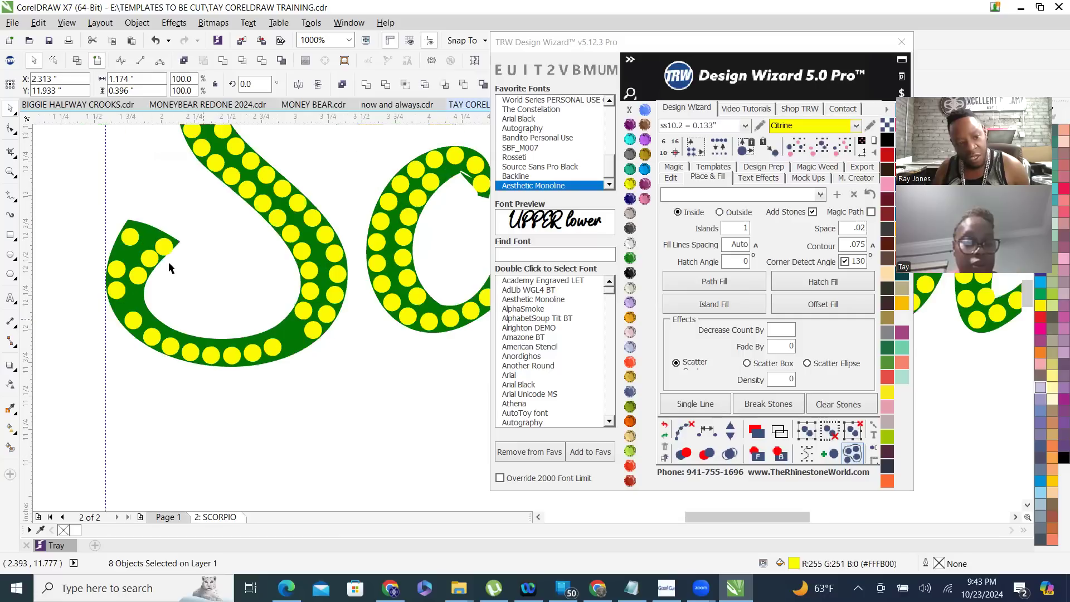
- Move the outermost stone of the S's lower end closer to the upper corner of the green outline
click(168, 262)
scroll(139, 258, up, 4)
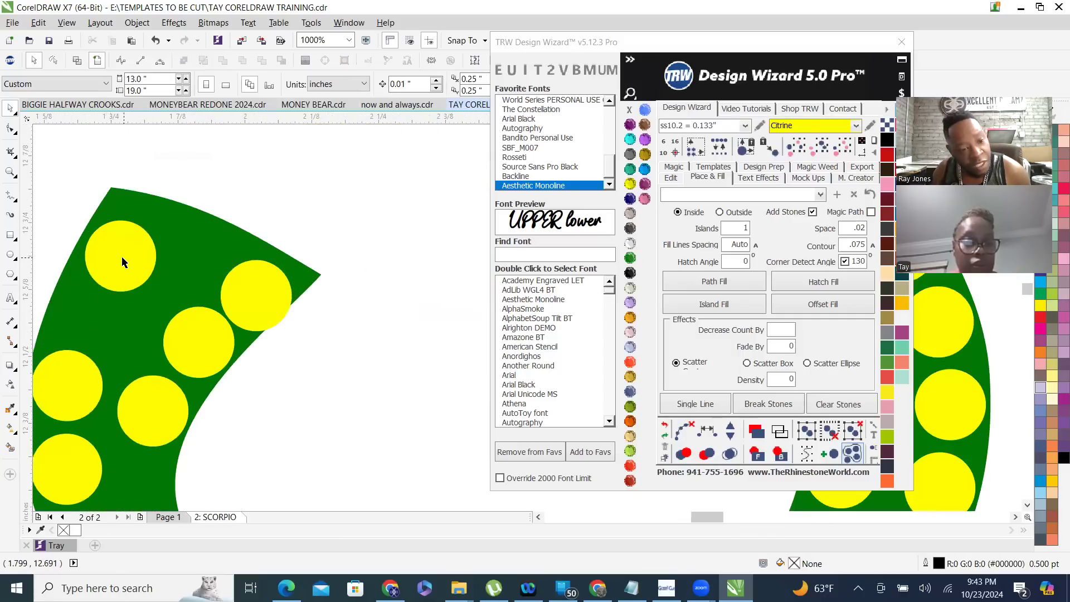
drag(127, 242, 131, 232)
scroll(131, 233, down, 2)
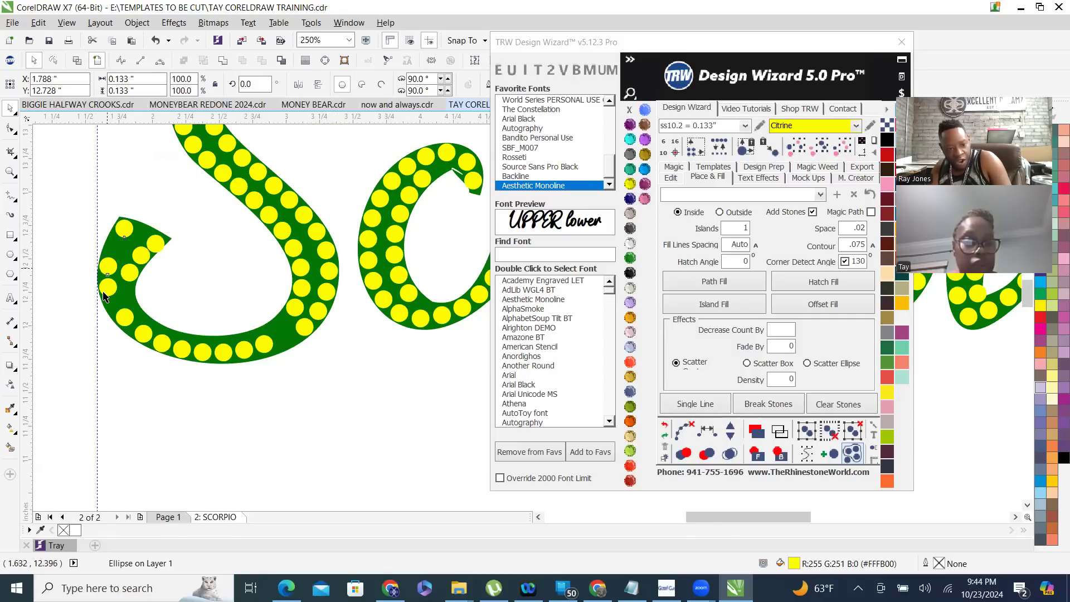
- Evenly respace the thirteen outer stones along the S's lower curve, add two stones to the row, and clear the path
shift+click(125, 316)
shift+click(143, 333)
shift+click(162, 343)
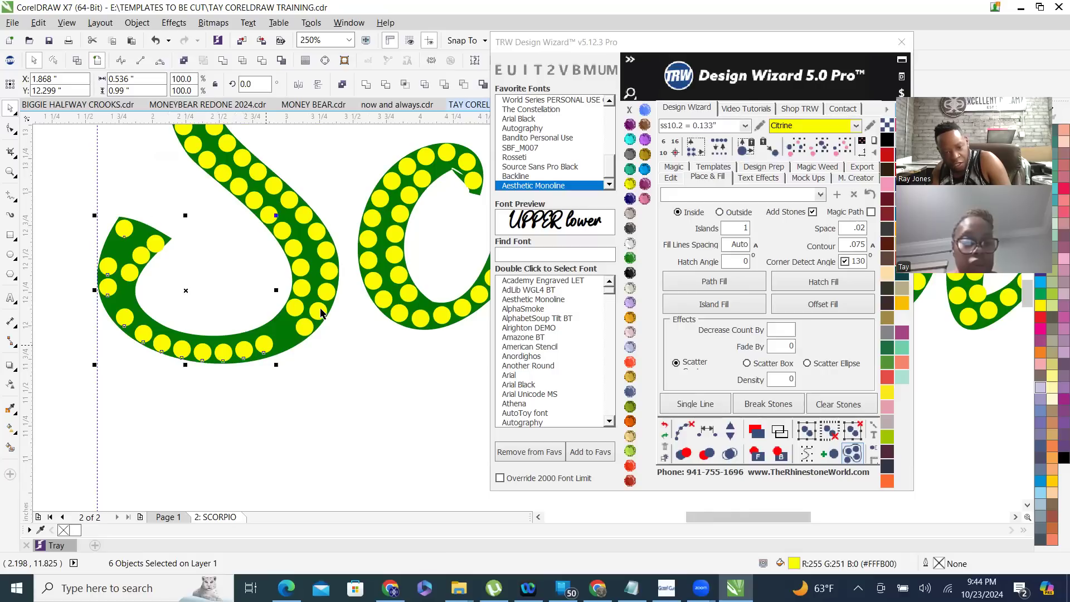
scroll(239, 349, down, 2)
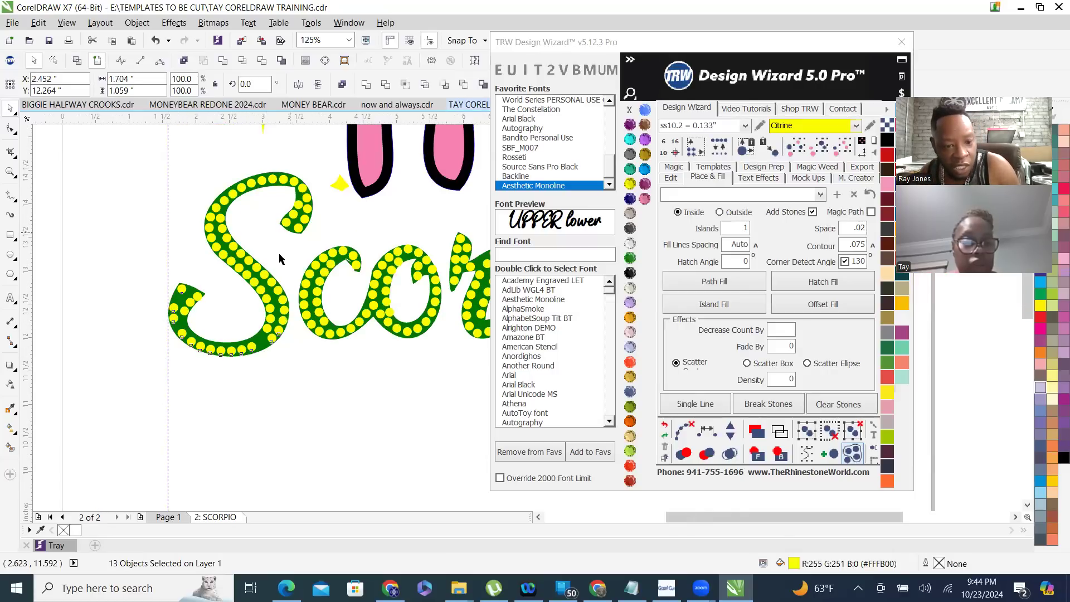
scroll(280, 258, up, 2)
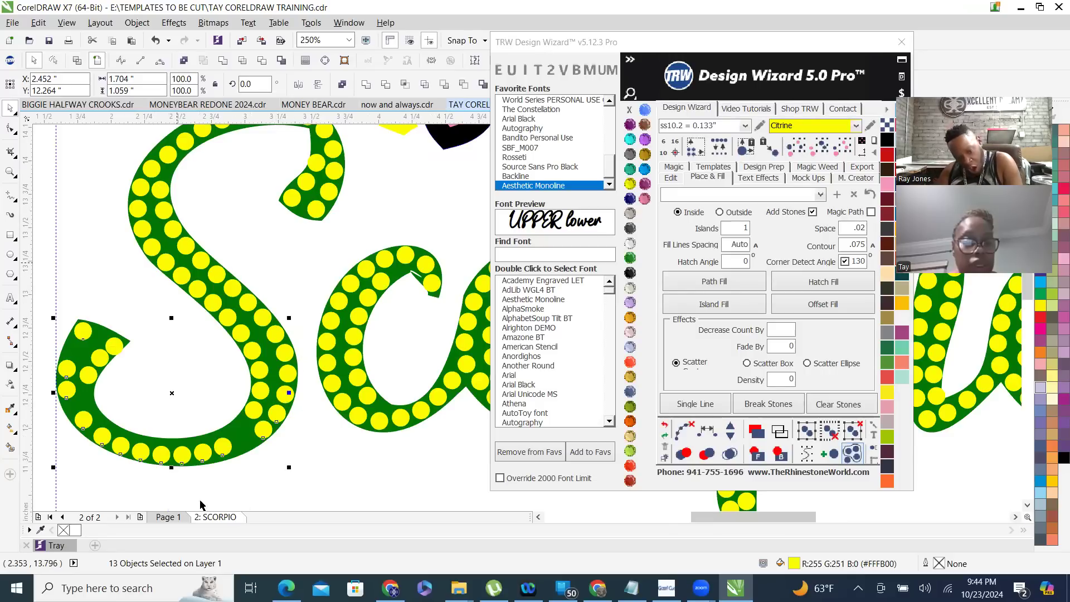
click(706, 433)
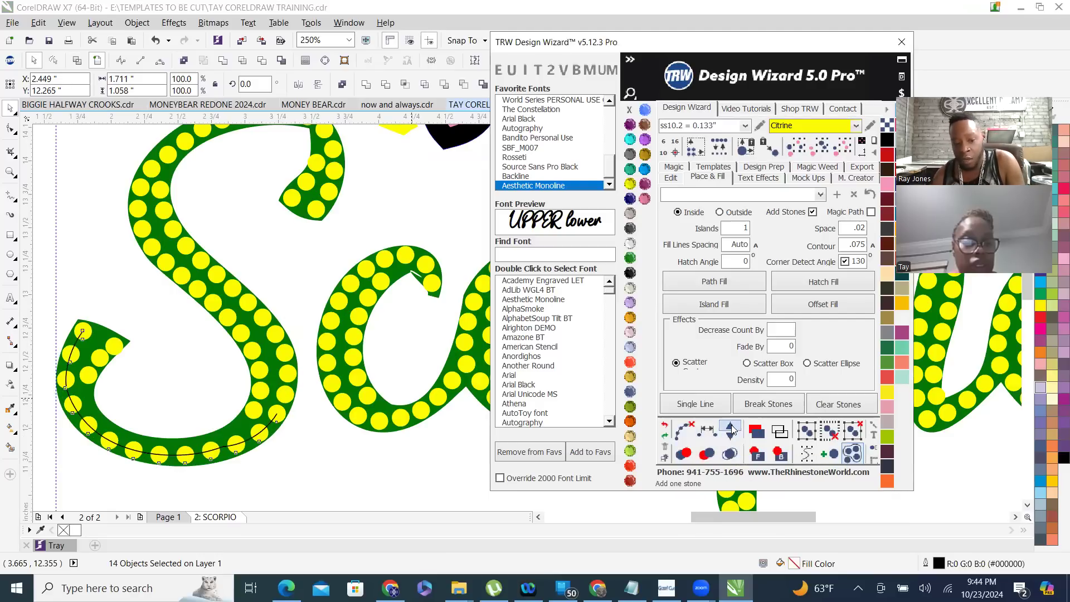
click(730, 429)
click(729, 430)
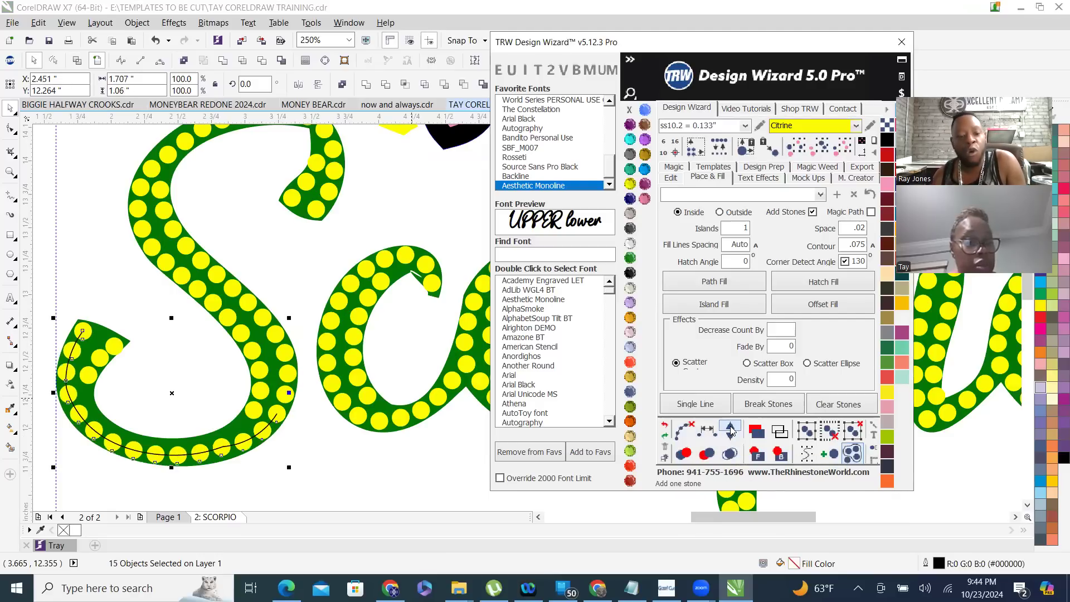
click(685, 430)
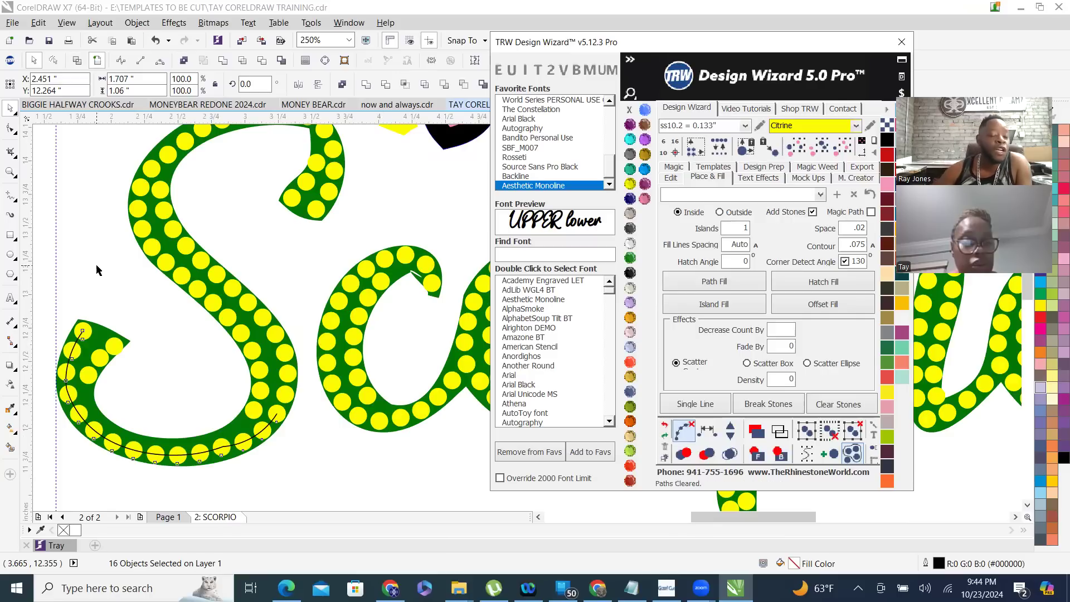
- Move the end stone at the tip of the S's lower curve up and inward so it sits fully inside the green outline
click(97, 269)
scroll(101, 368, up, 1)
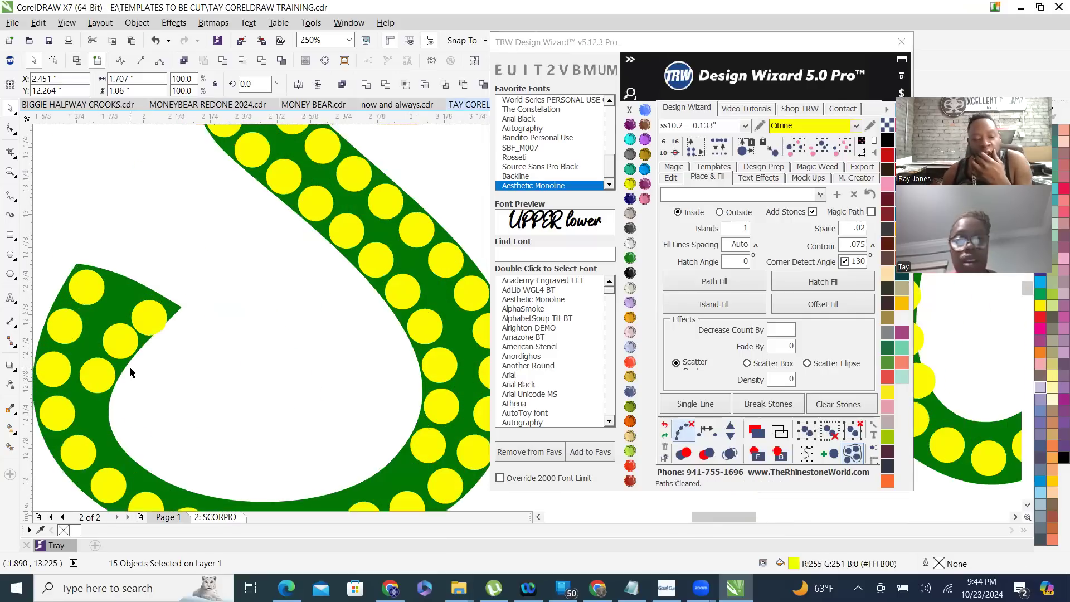
scroll(148, 307, up, 2)
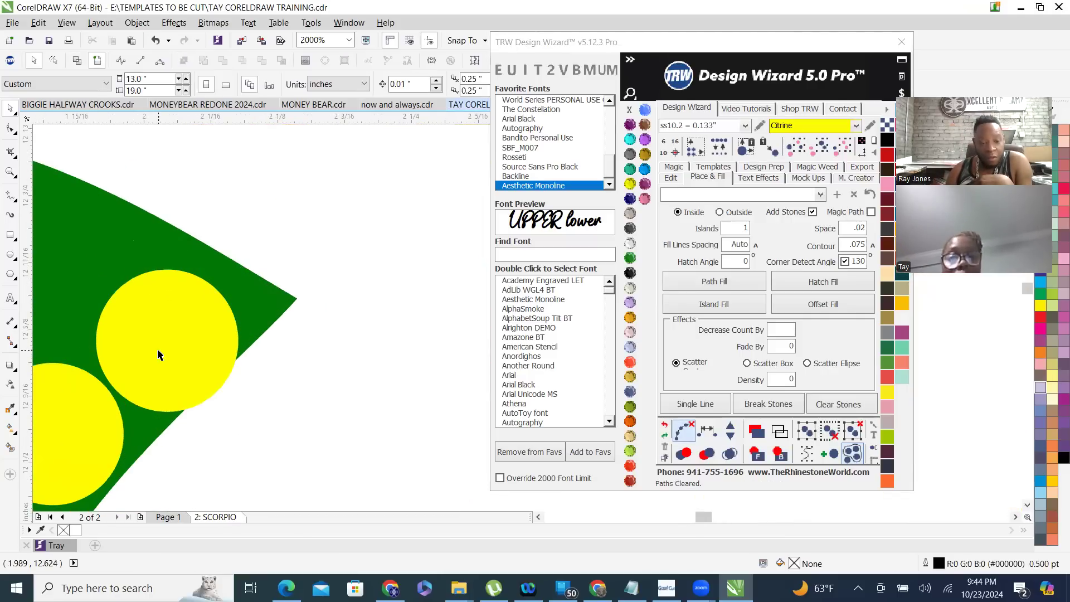
click(169, 320)
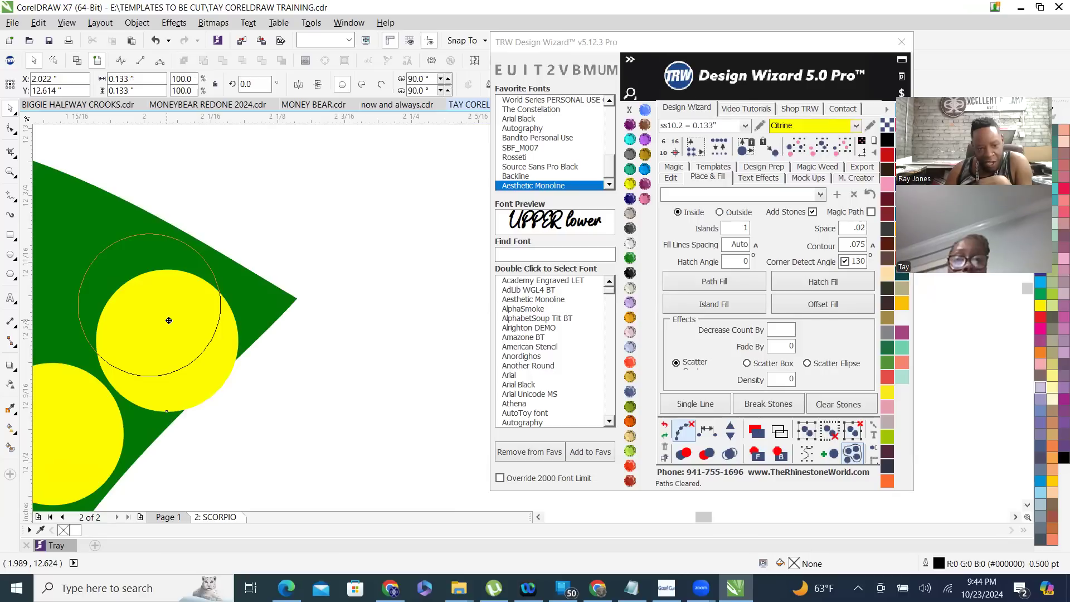
drag(171, 321, 169, 318)
scroll(170, 319, down, 1)
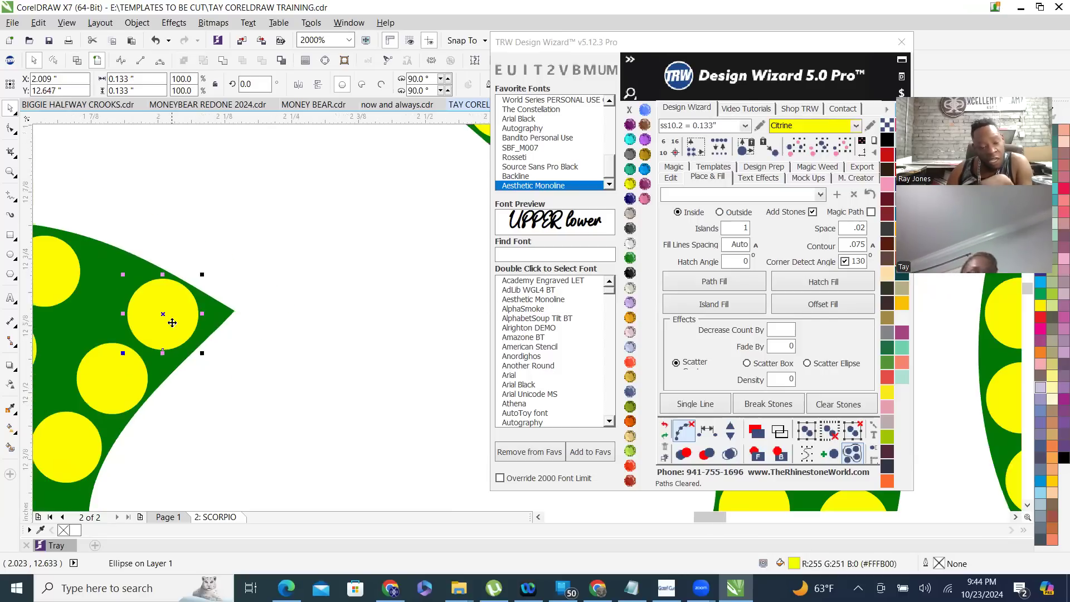
scroll(183, 313, down, 1)
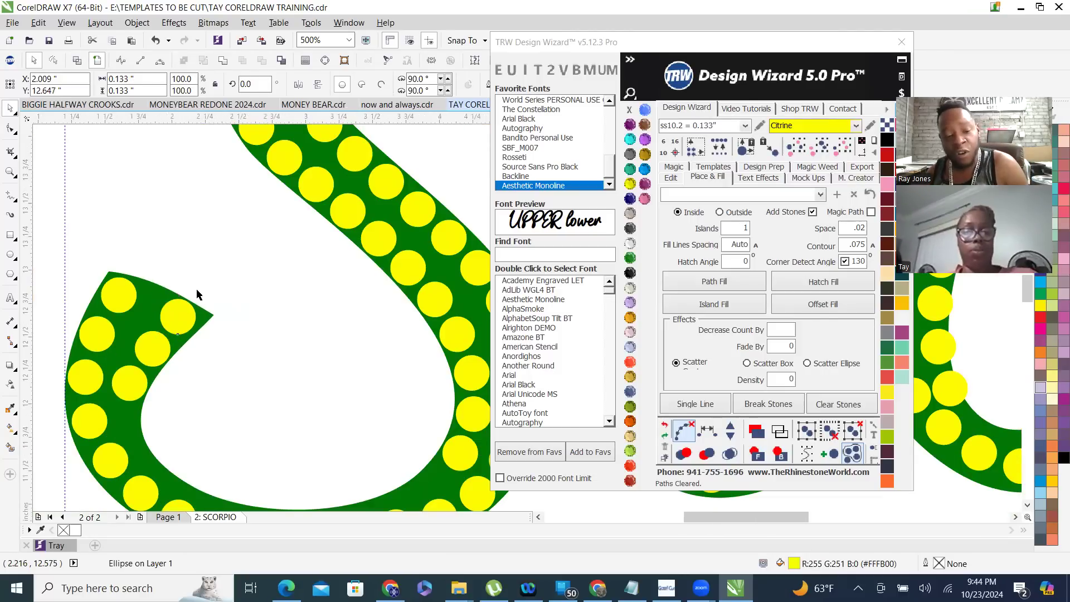
scroll(208, 375, down, 1)
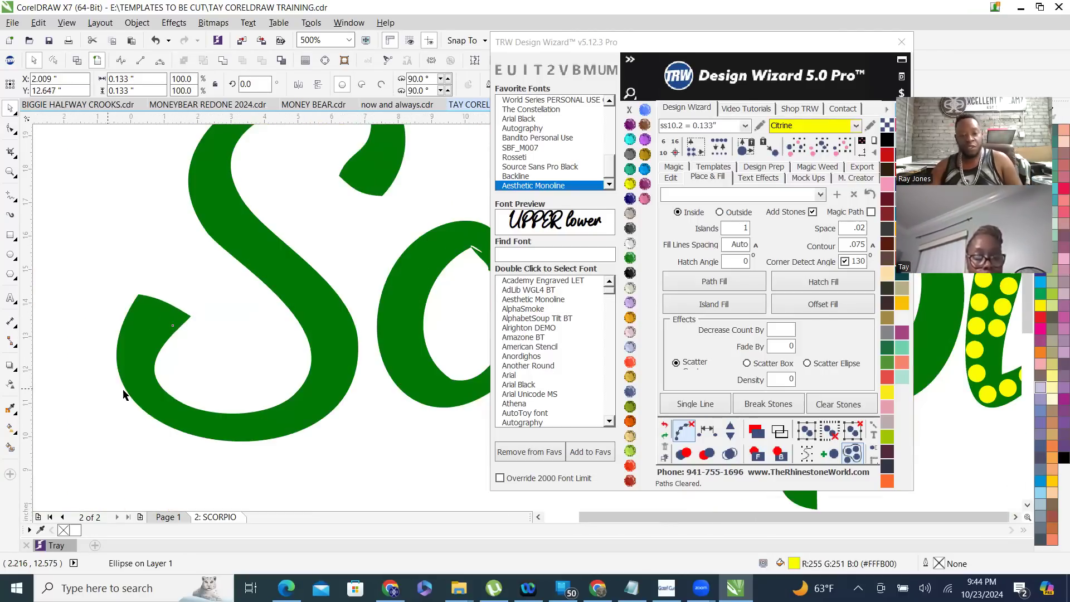
scroll(192, 453, down, 3)
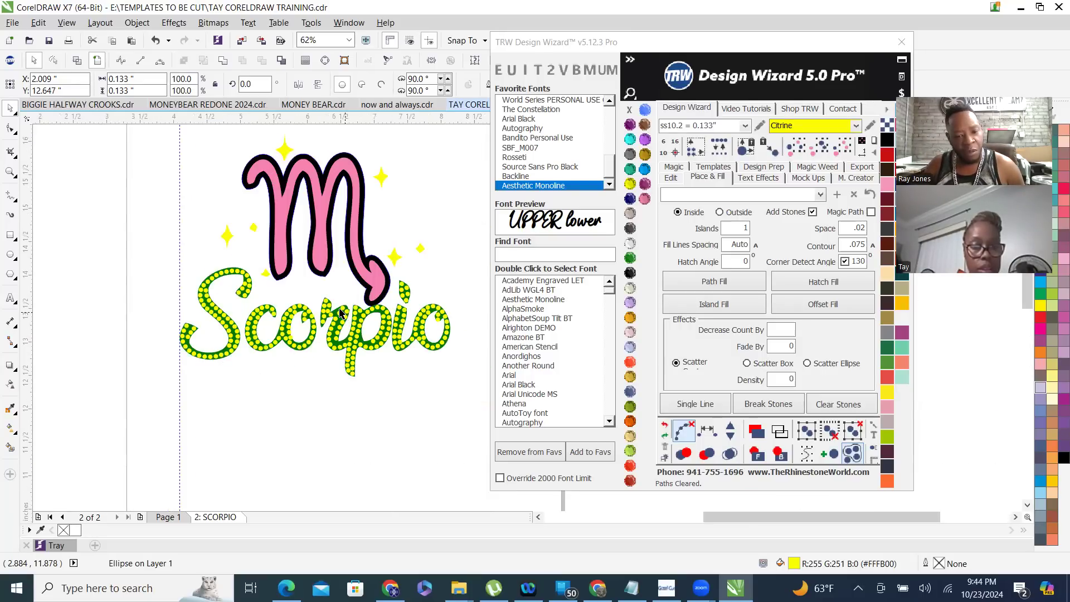
- Nudge the crowded stone beside the notch of the r up and to the right, away from its neighbours
scroll(332, 338, up, 2)
key(Escape)
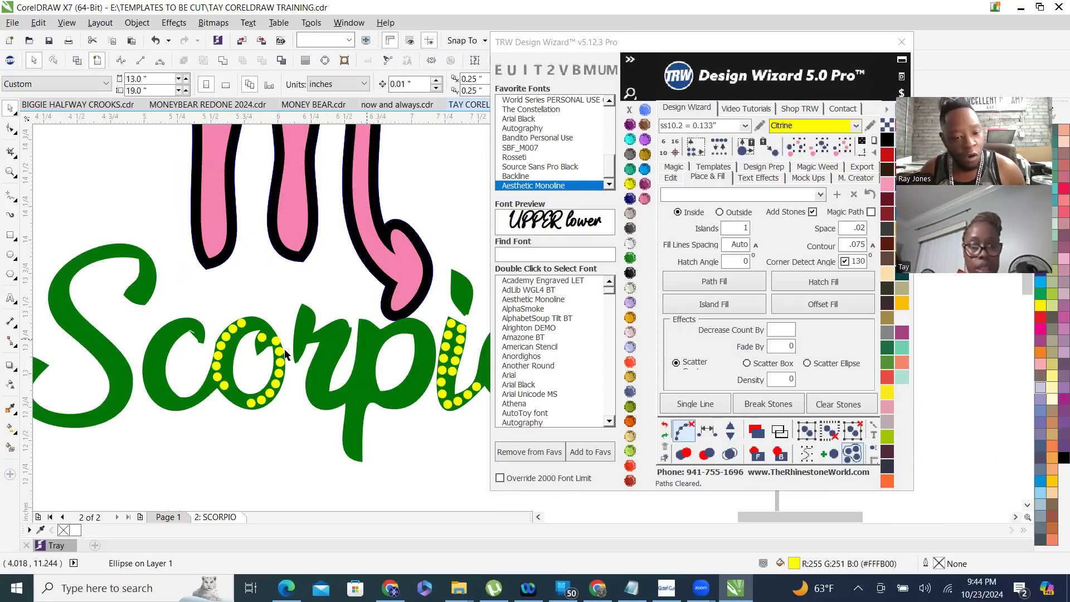
scroll(312, 357, up, 2)
scroll(308, 368, up, 1)
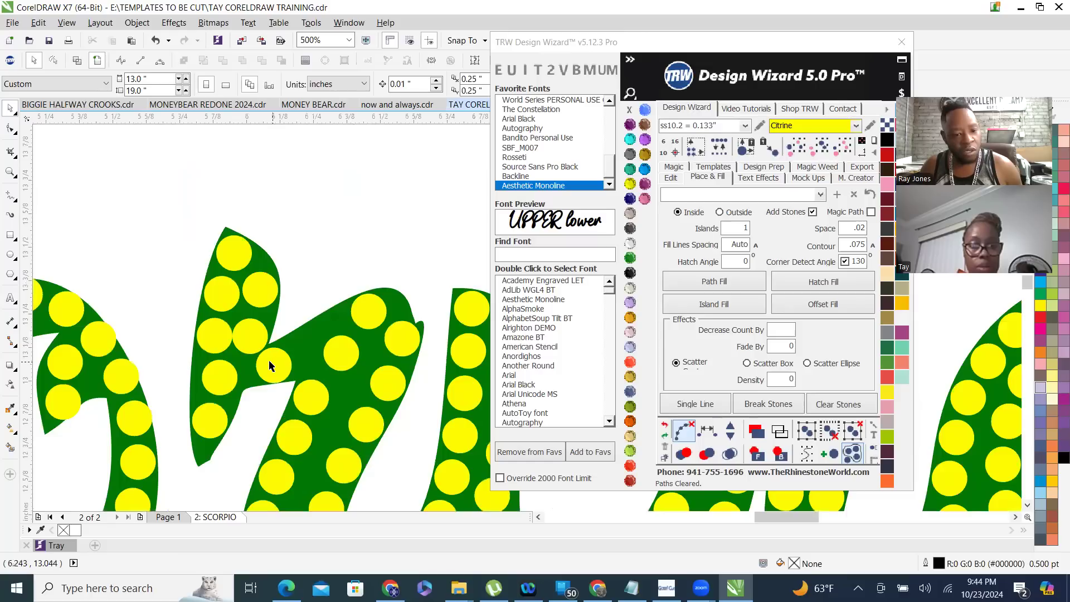
scroll(250, 329, up, 1)
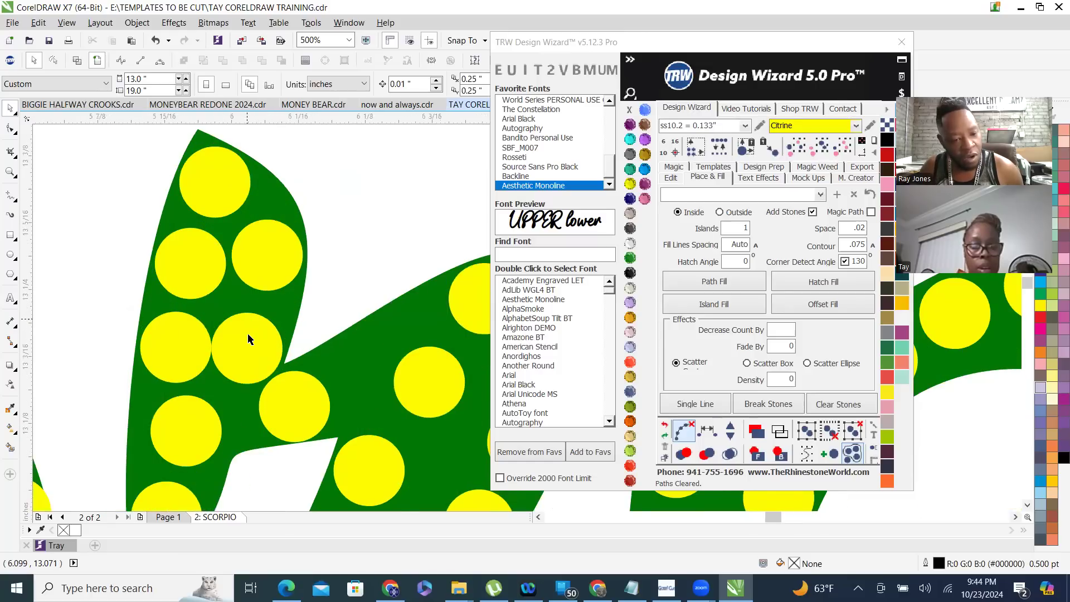
scroll(249, 335, up, 1)
click(255, 359)
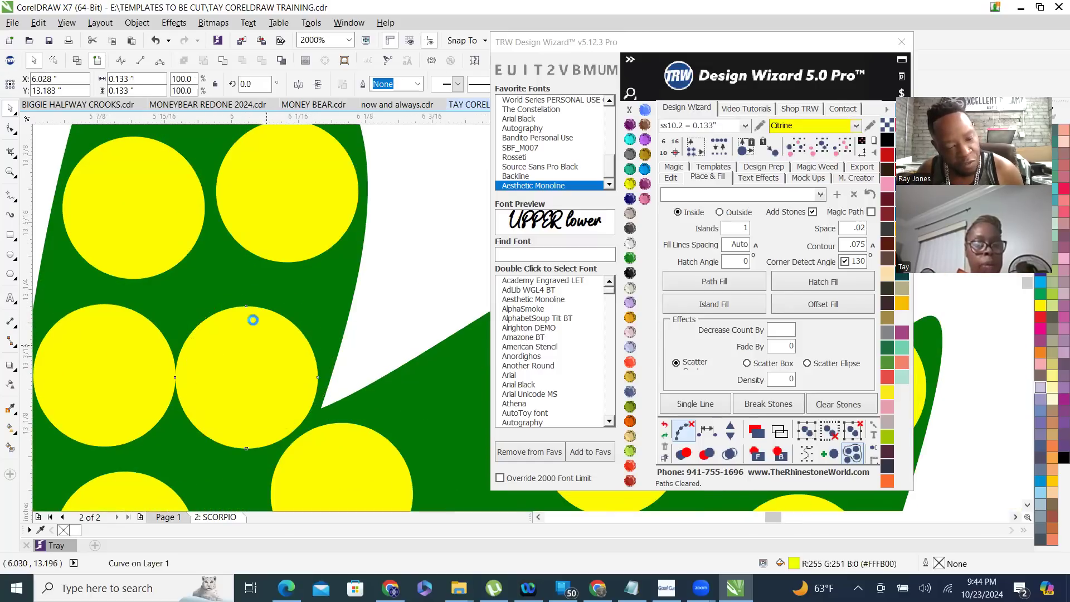
scroll(309, 350, down, 2)
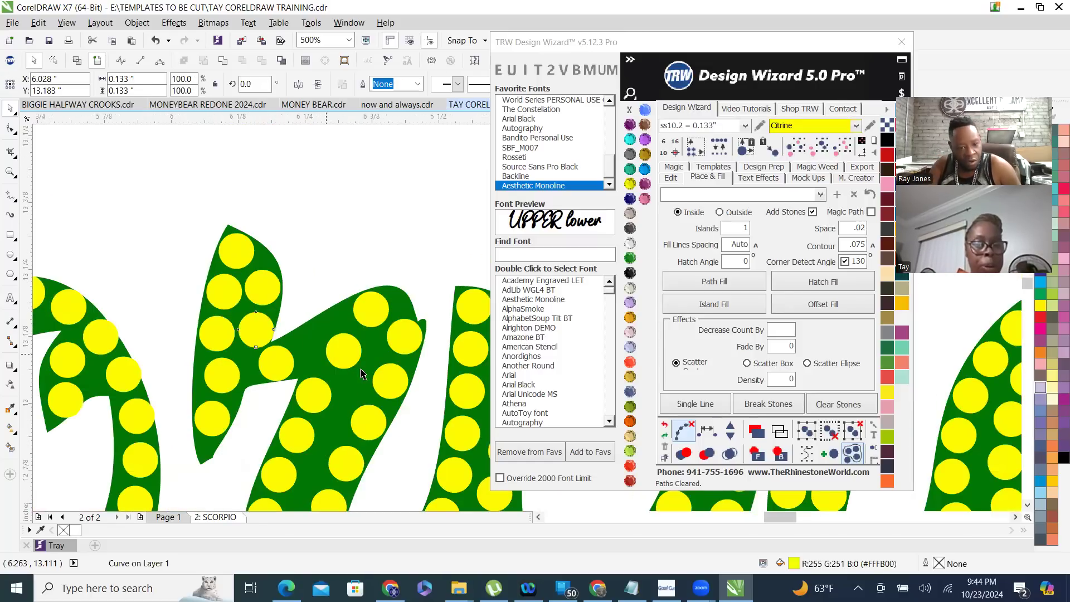
- Evenly respace the twelve stones running from the r's shoulder down its inner stem and around its lower curve, and clear the path
scroll(366, 370, up, 2)
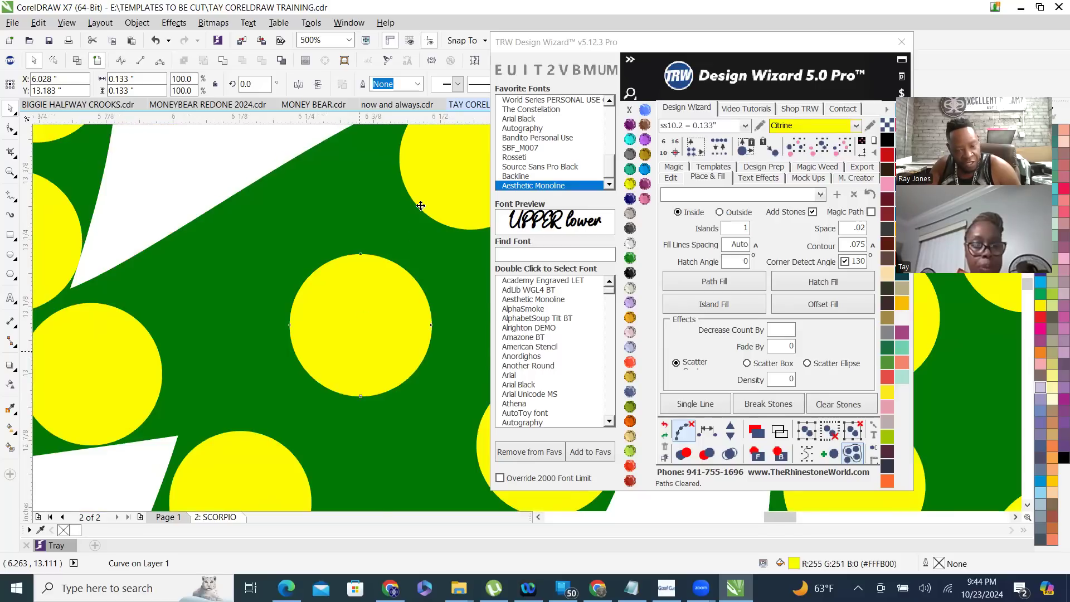
scroll(357, 315, down, 2)
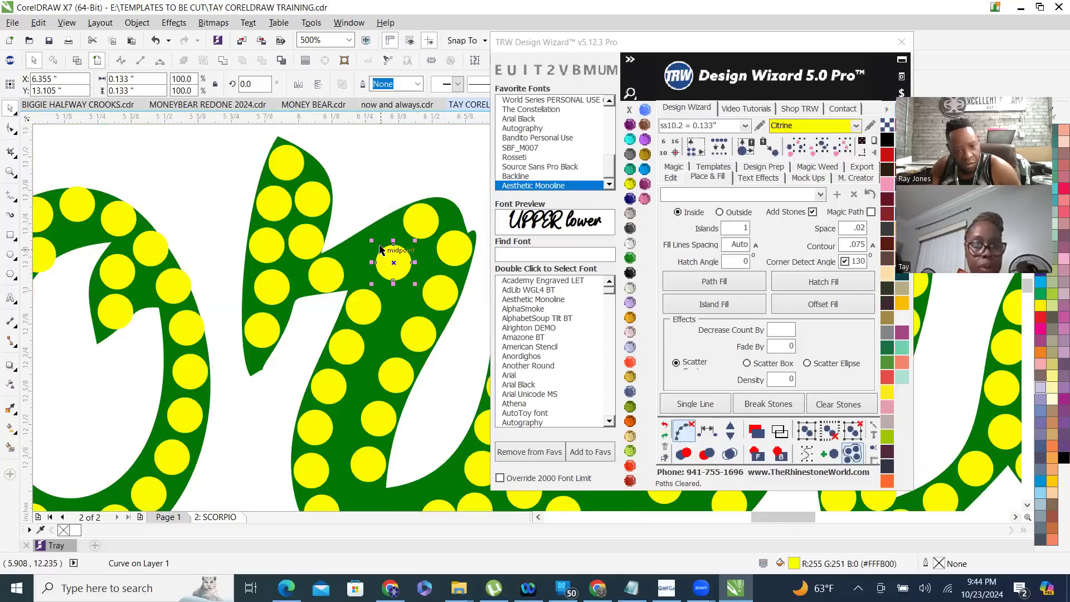
scroll(325, 276, up, 1)
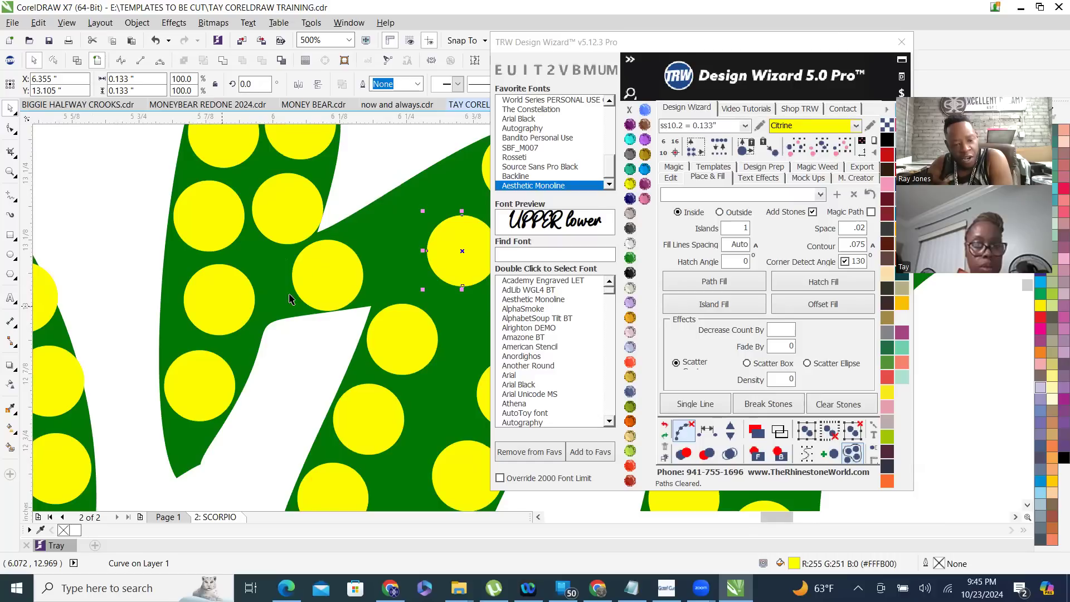
scroll(409, 207, down, 2)
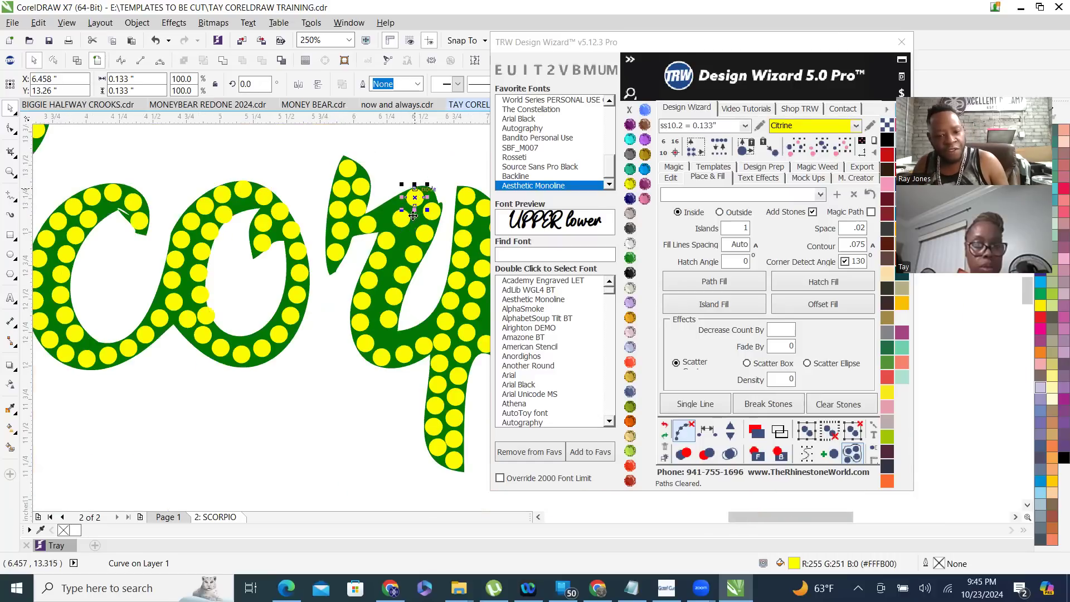
scroll(405, 244, up, 2)
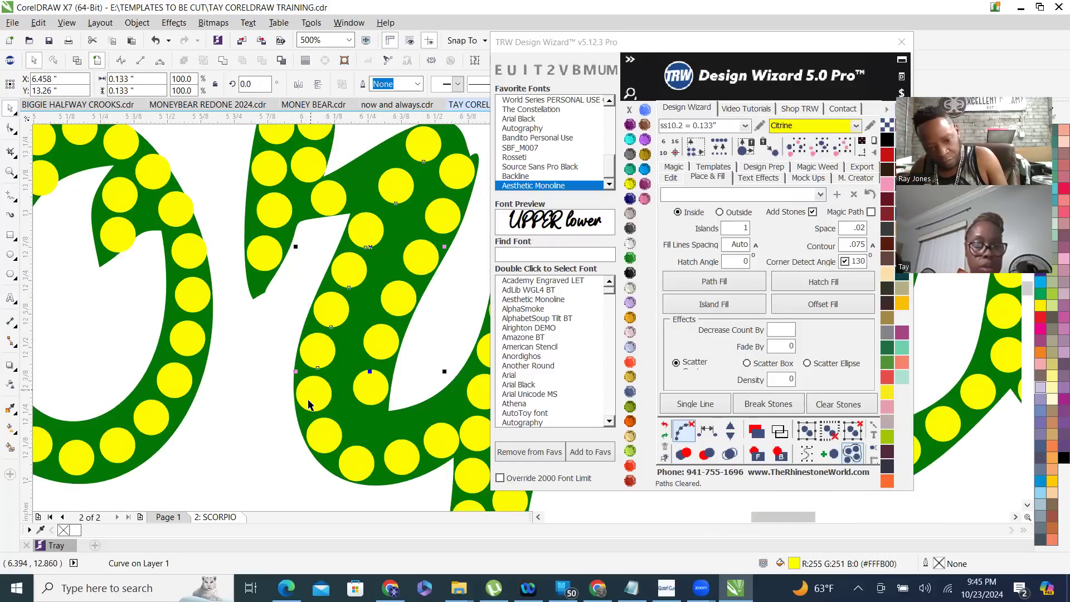
shift+click(337, 443)
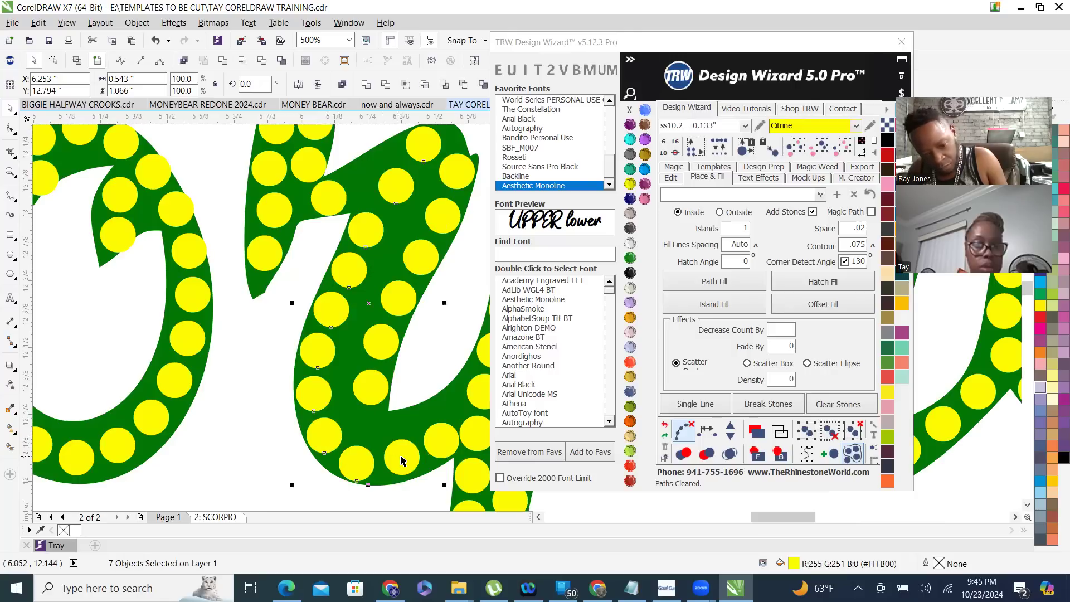
click(711, 436)
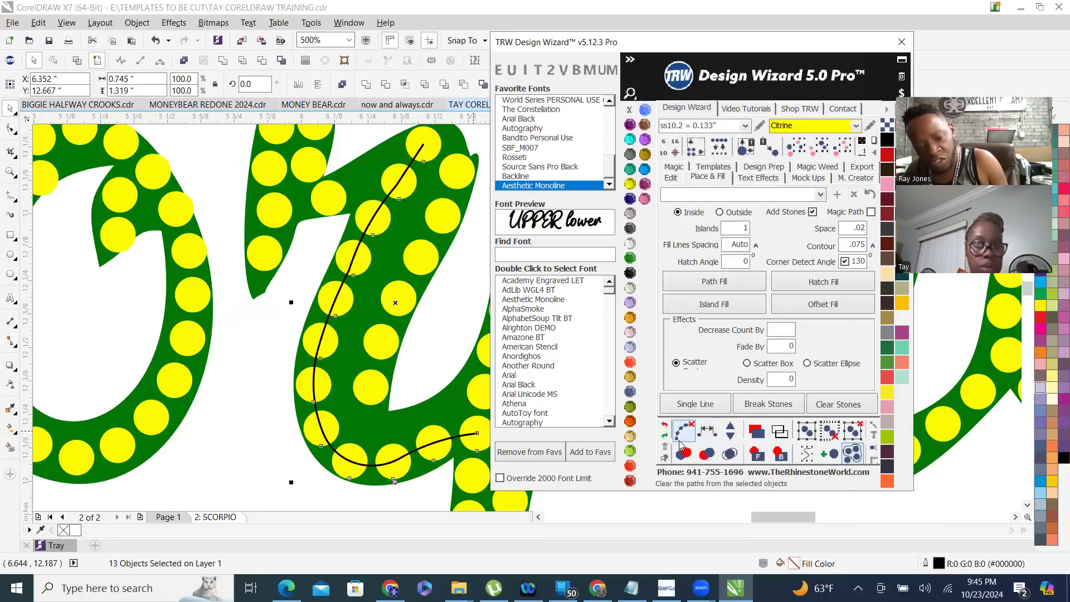
click(684, 431)
- Add a stone in the gap before the r's shoulder and shift the two stones beside it toward the letter's first stroke
scroll(331, 193, up, 2)
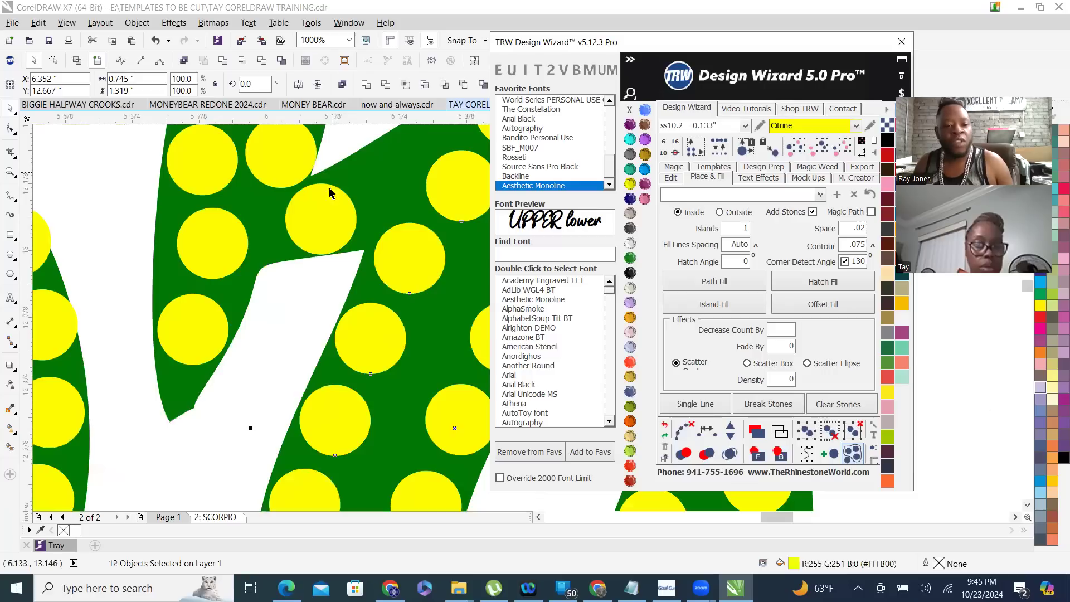
click(384, 178)
drag(386, 177, 274, 236)
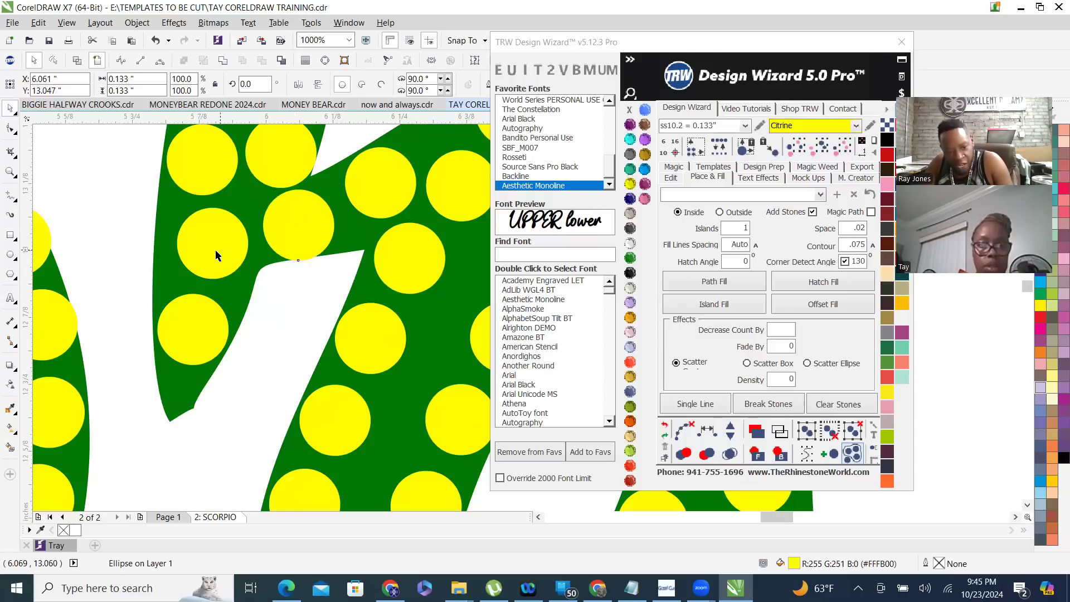
drag(206, 251, 187, 251)
- Evenly space the three stones joining the r's first stroke to its shoulder, and clear the selection
shift+click(279, 237)
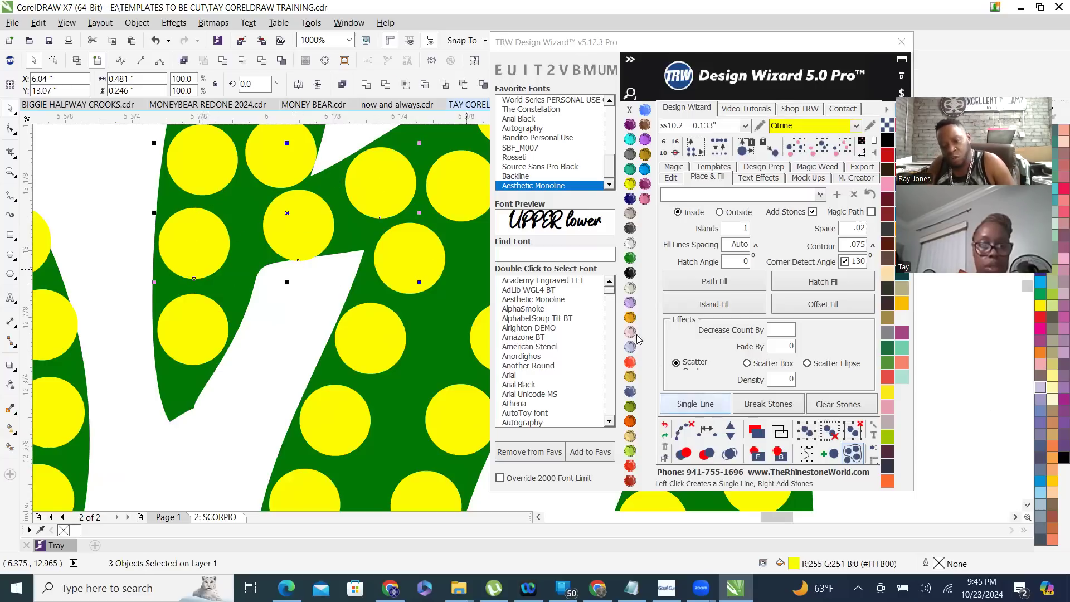
click(708, 432)
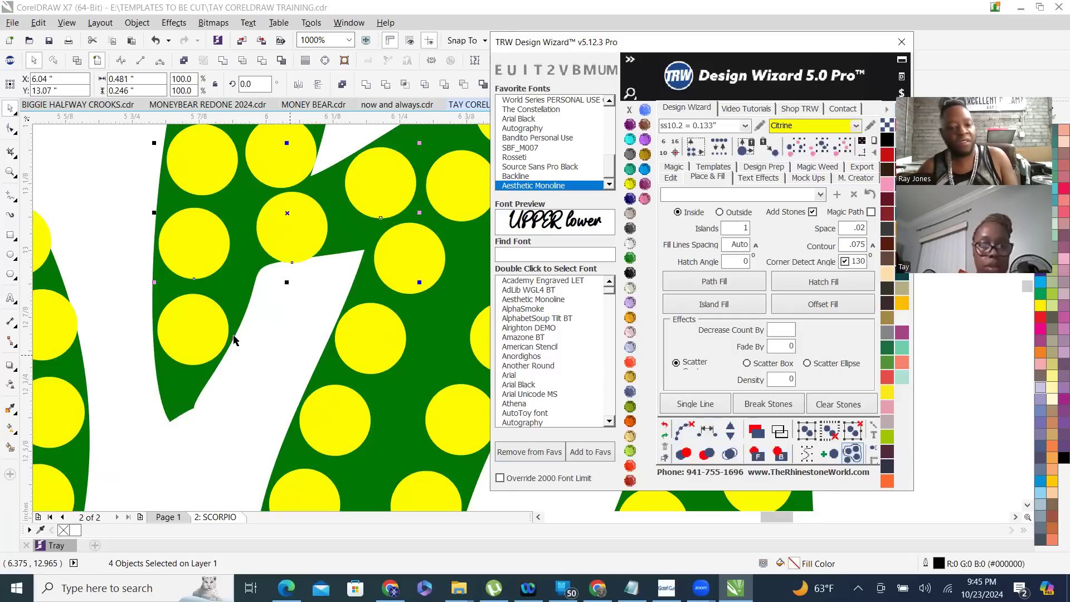
scroll(256, 397, down, 4)
scroll(322, 424, down, 2)
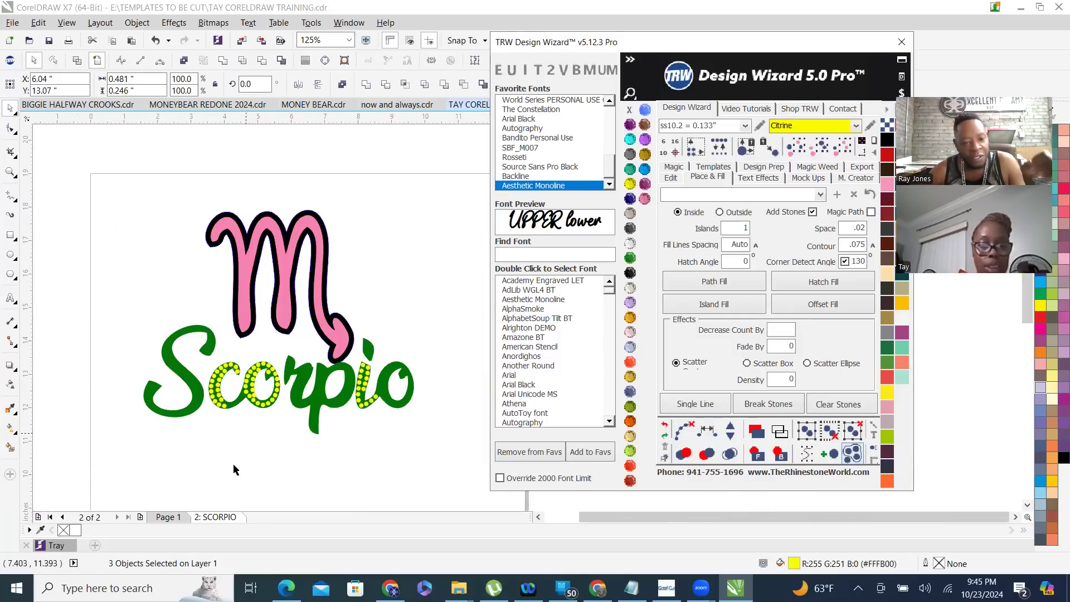
click(233, 469)
scroll(233, 469, down, 1)
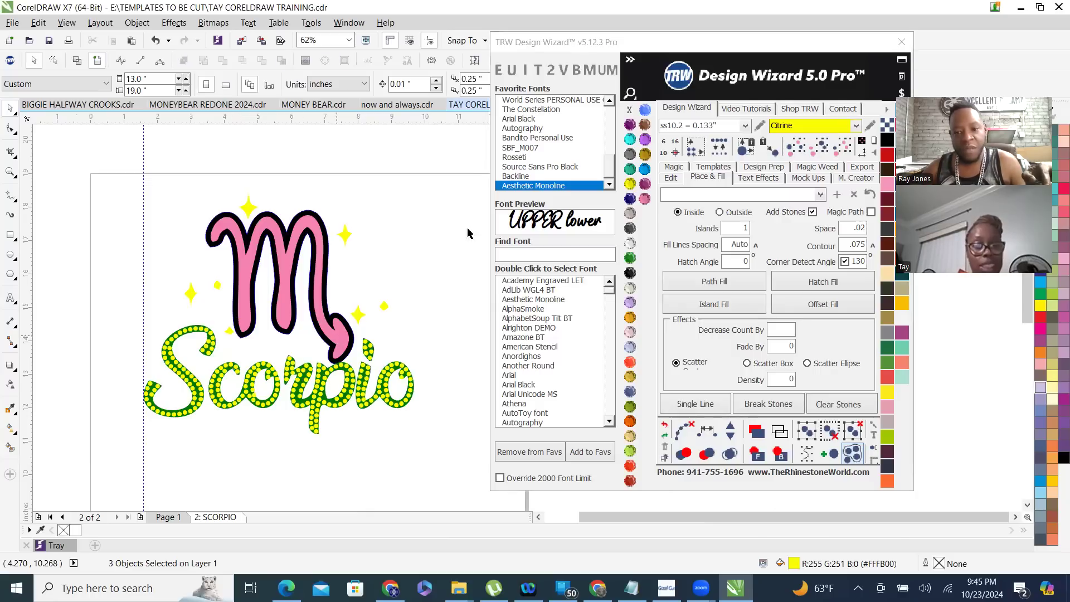
- Fill the pink zodiac symbol with Aquamarine ss10 stones using an Island Fill, and deselect them
click(631, 144)
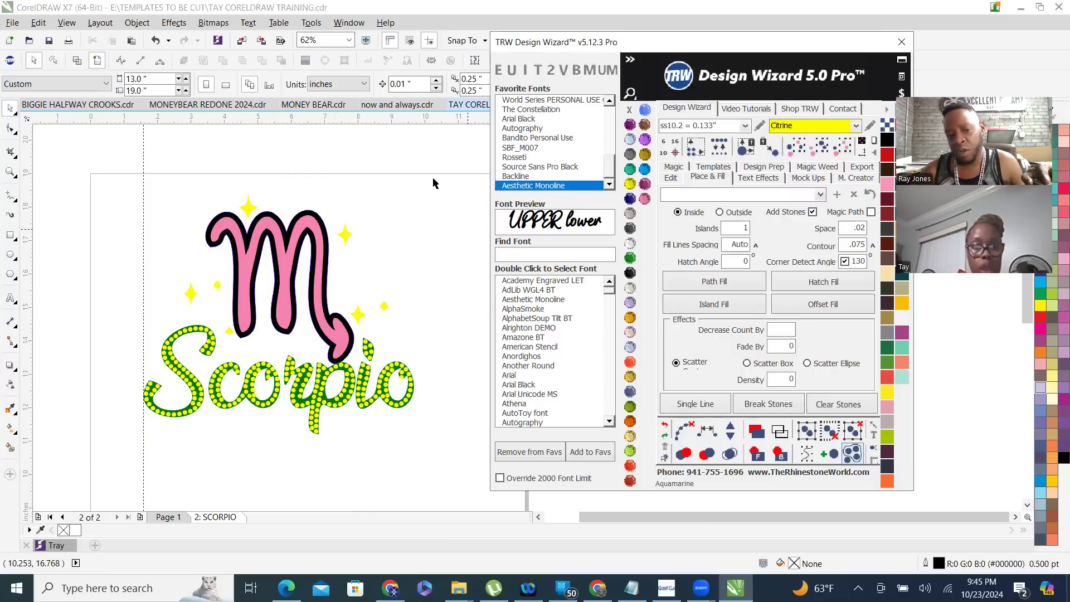
click(269, 221)
click(730, 305)
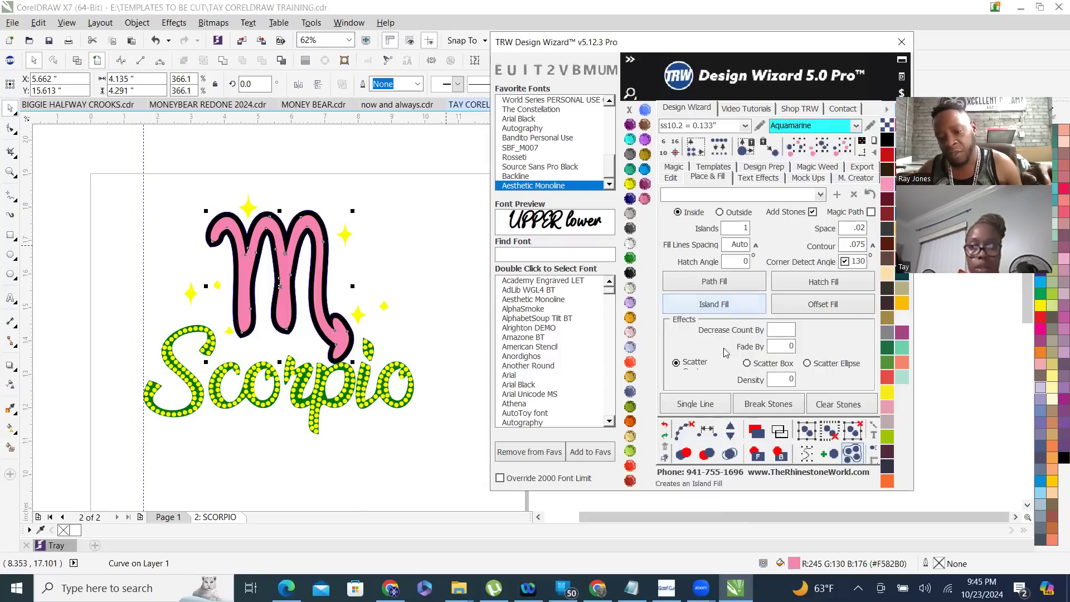
click(731, 453)
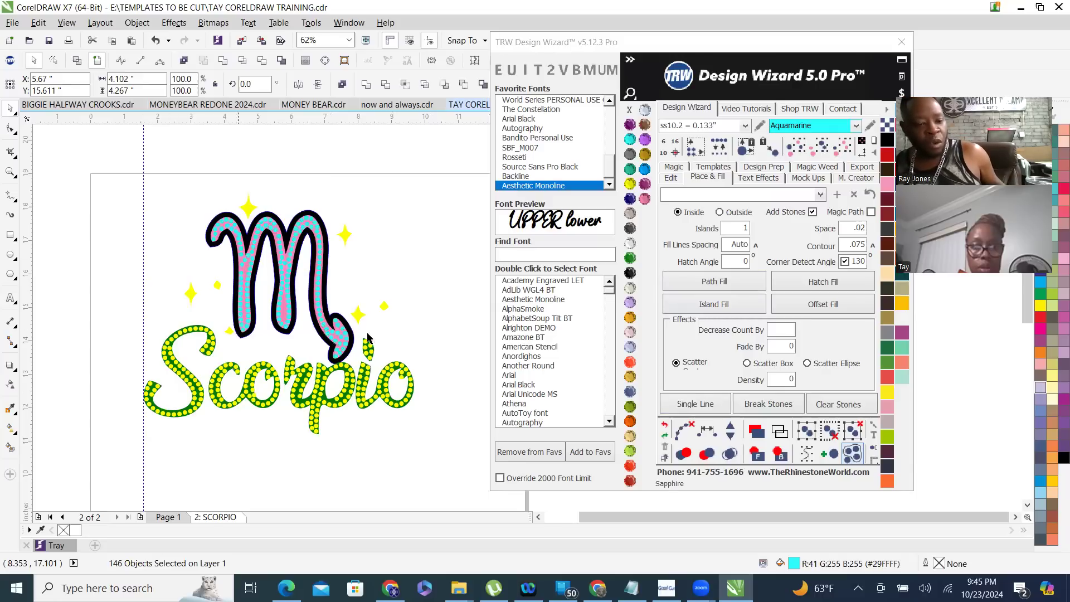
click(224, 175)
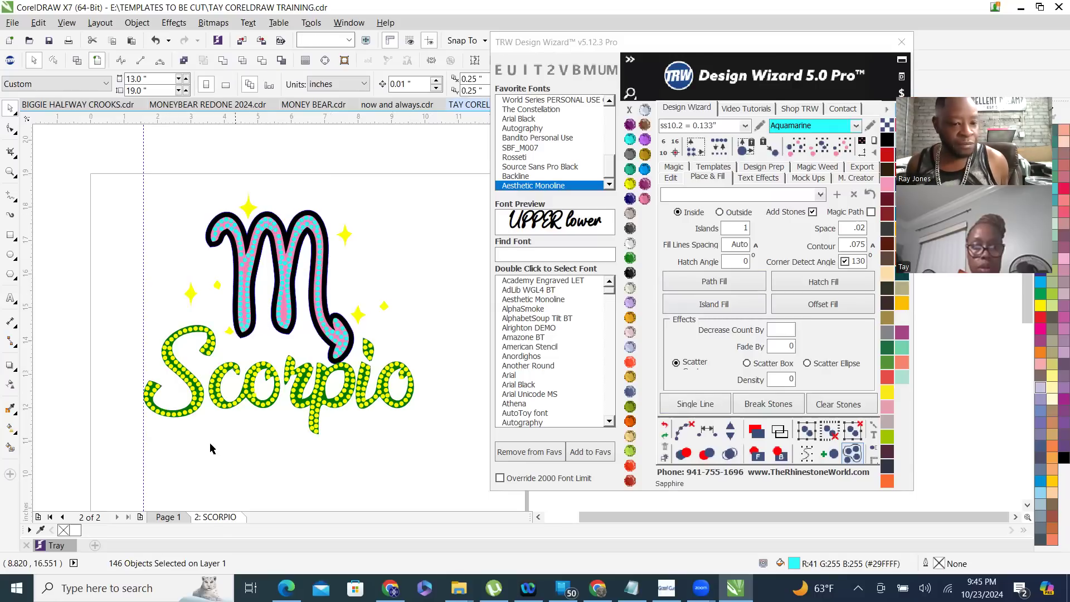
- Examine the Aquamarine stone placement inside the zodiac symbol, especially at the junctions of its strokes and its upper hook
scroll(258, 260, up, 1)
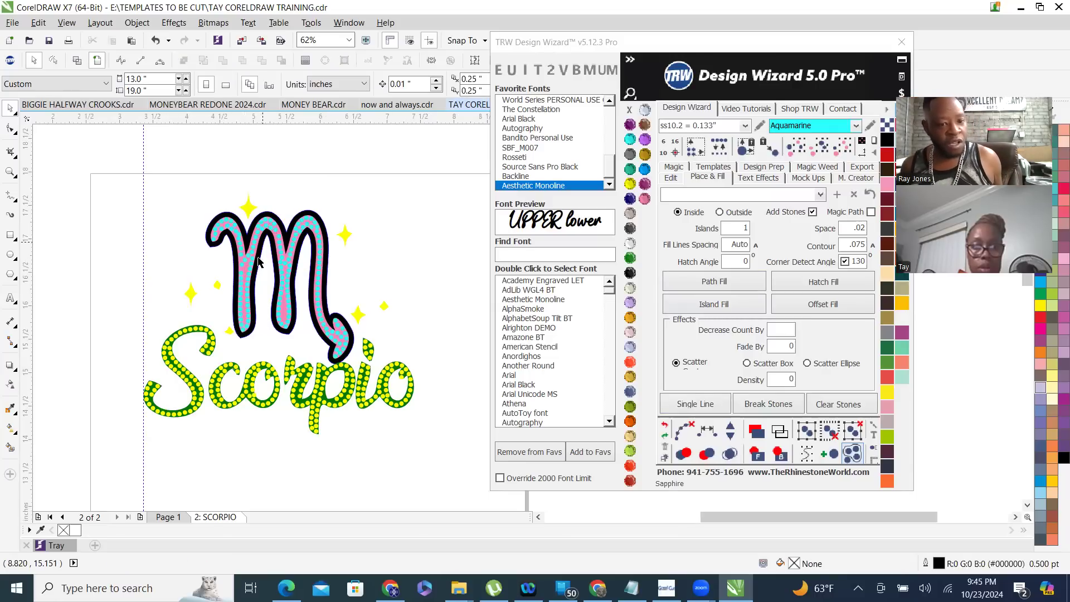
scroll(249, 273, up, 1)
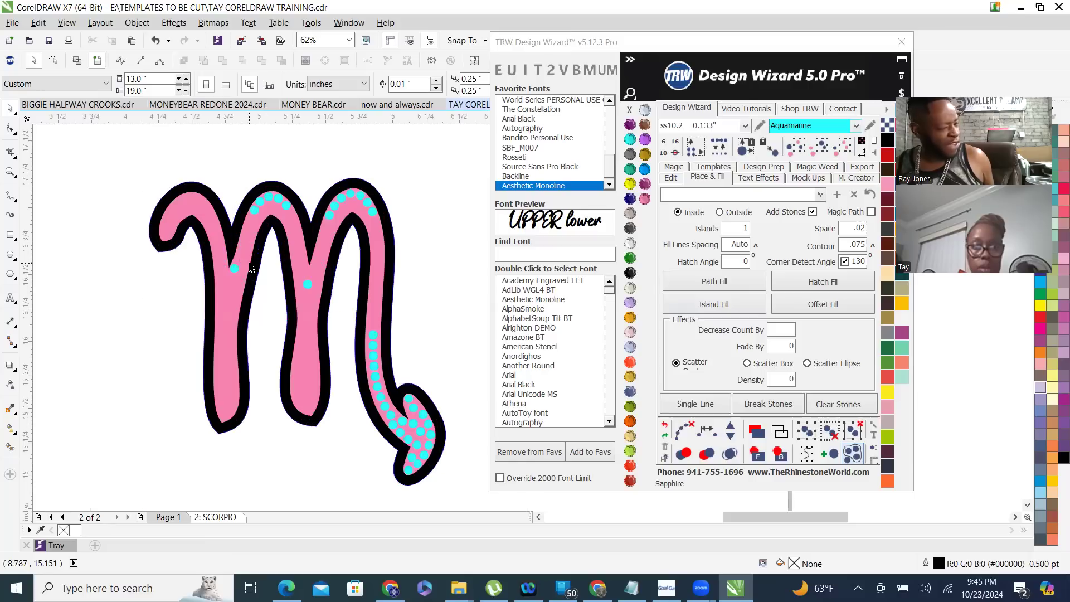
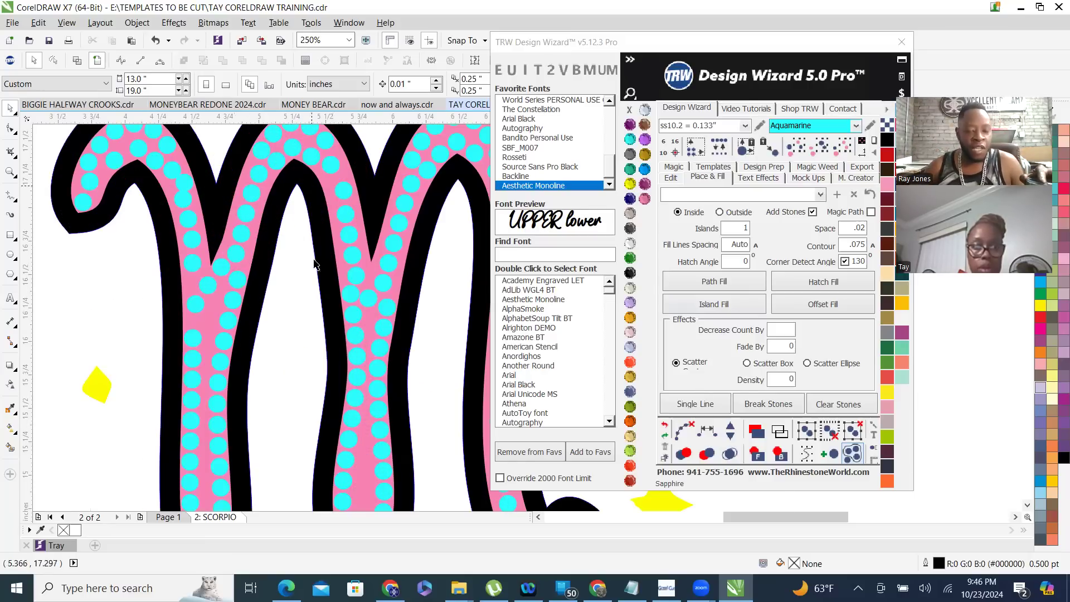
scroll(345, 267, down, 1)
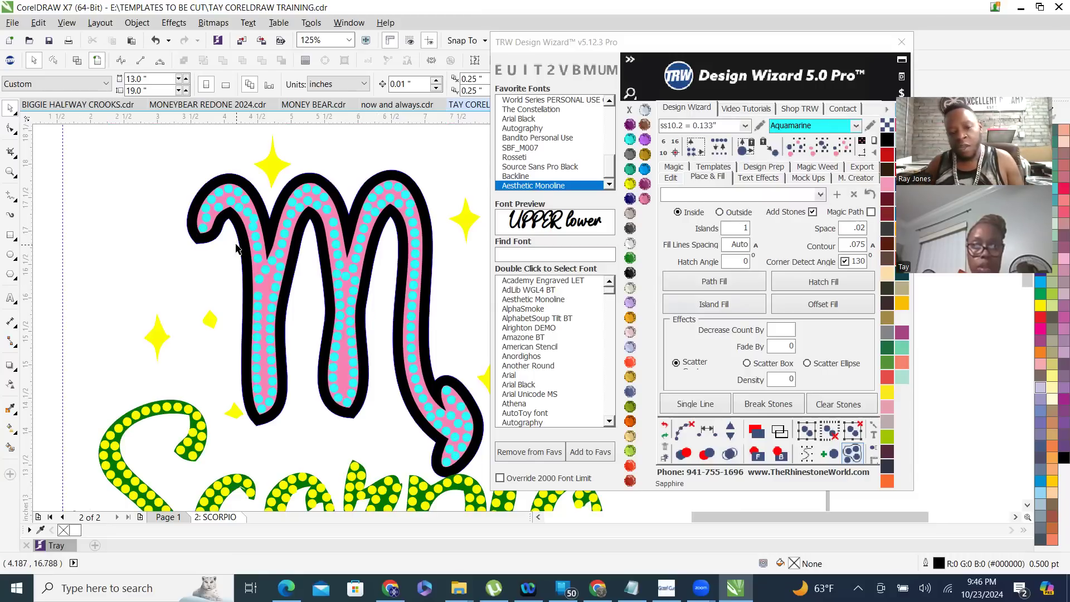
scroll(194, 217, up, 1)
scroll(211, 250, down, 1)
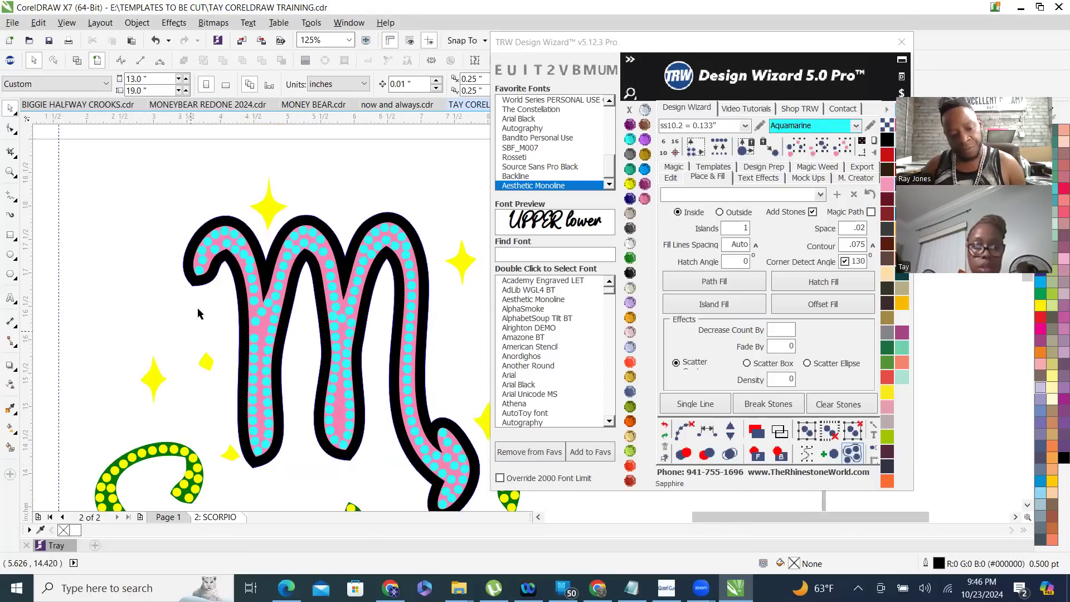
scroll(199, 314, up, 1)
scroll(212, 306, up, 1)
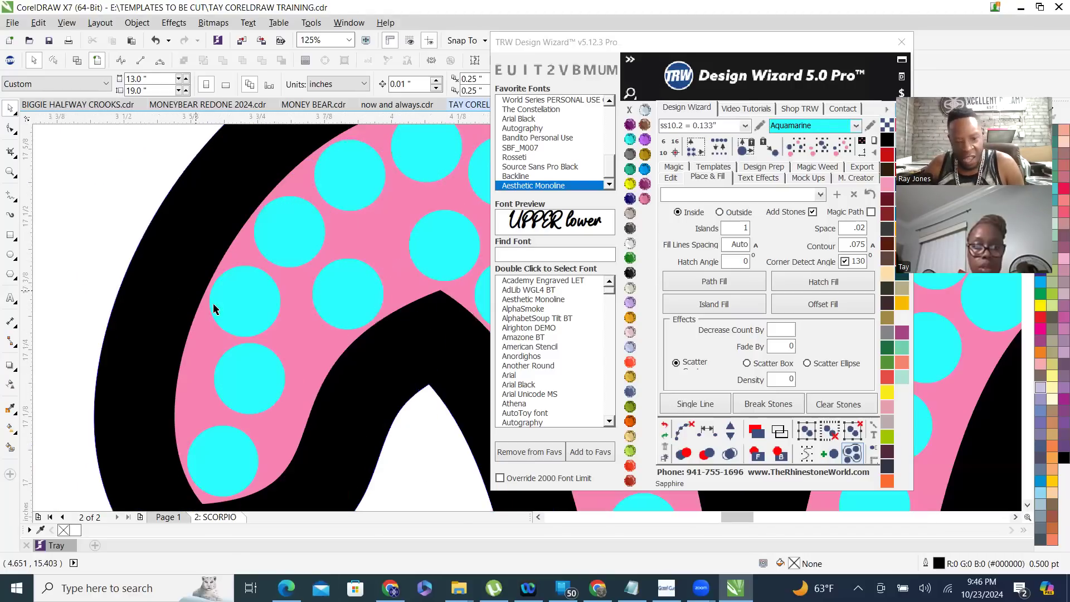
- Move the second stone above the hook's tip outward so it follows the curve of the zodiac symbol's outer edge
drag(245, 383, 215, 388)
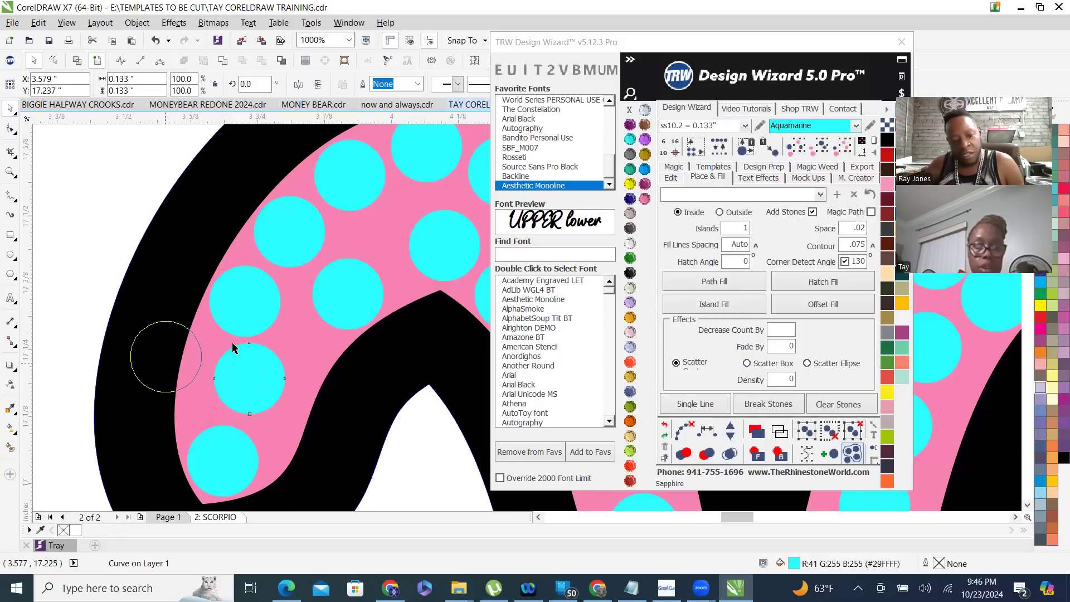
scroll(232, 345, down, 1)
scroll(176, 328, down, 2)
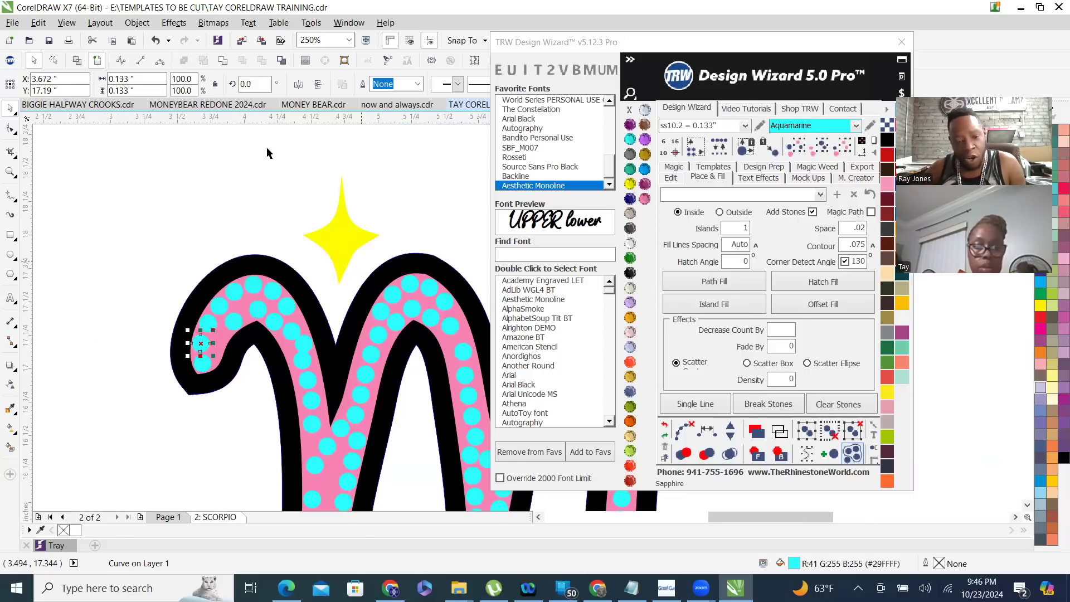
scroll(276, 152, down, 1)
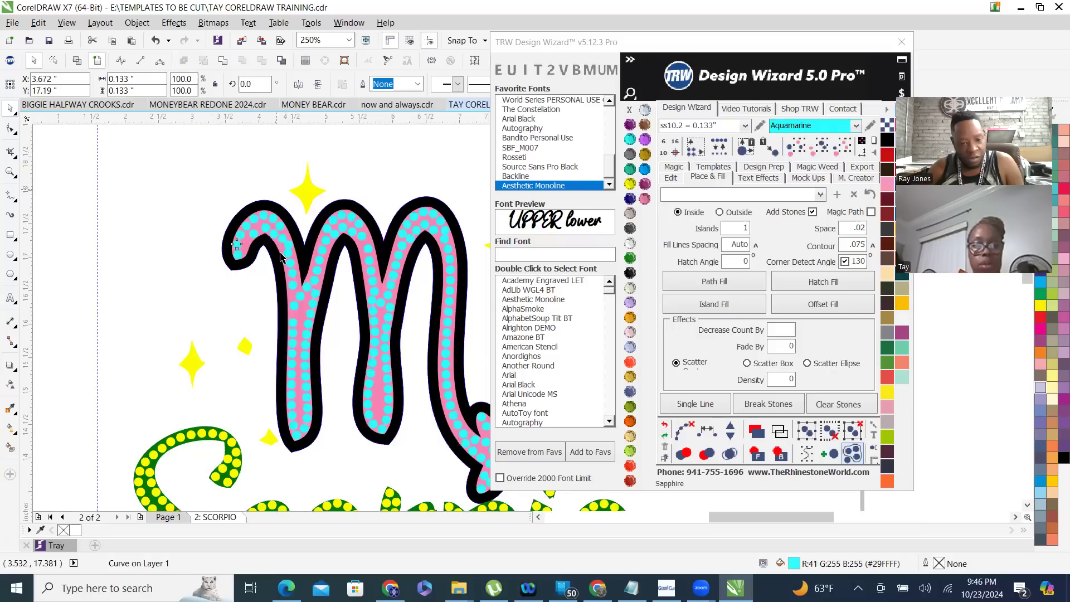
scroll(284, 310, up, 1)
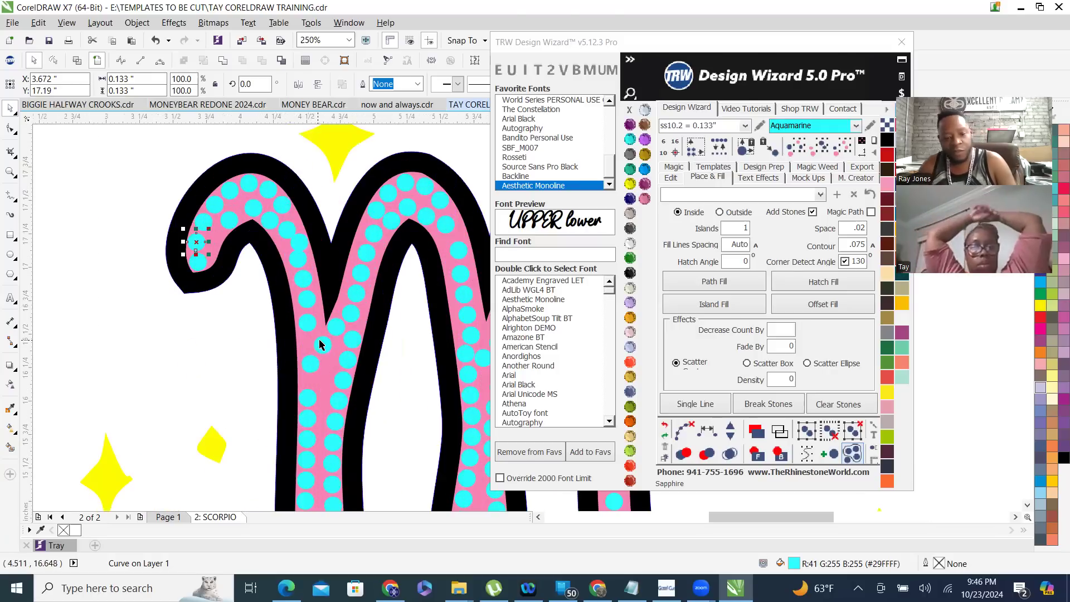
click(320, 357)
key(shift+Page_Down)
key(Escape)
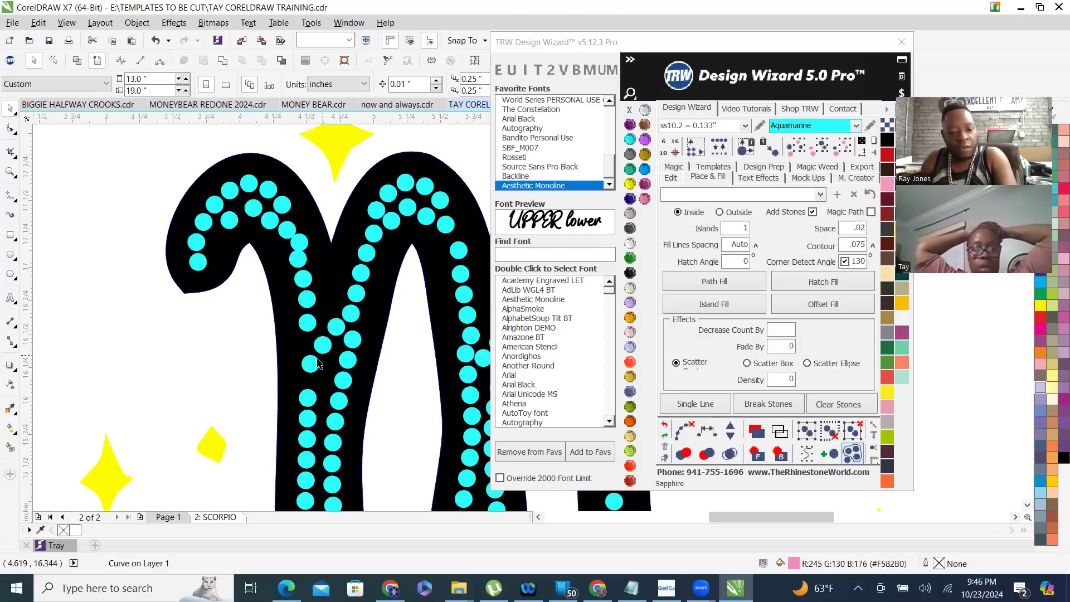
key(ctrl+z)
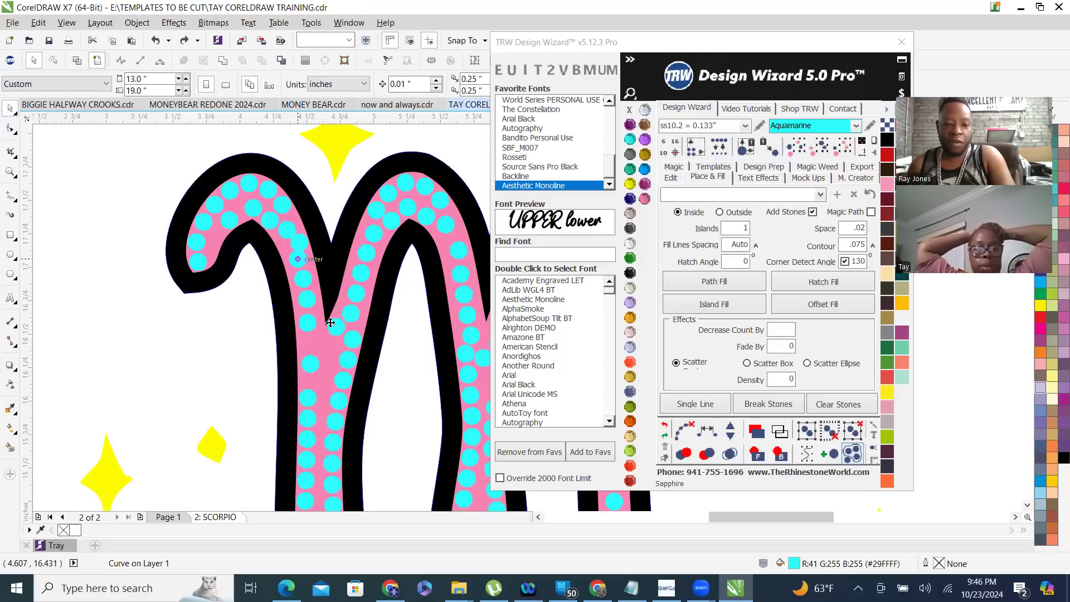
- Delete the overlapping and crowded stones around the symbol's first valley, along both adjoining strokes and at their junction
drag(299, 258, 299, 242)
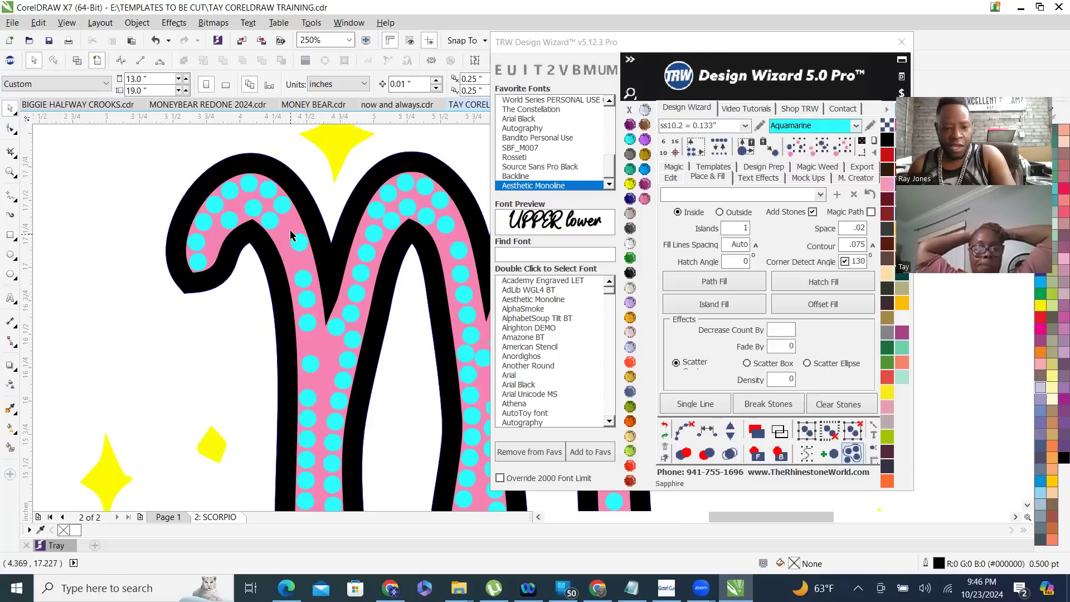
drag(305, 279, 303, 279)
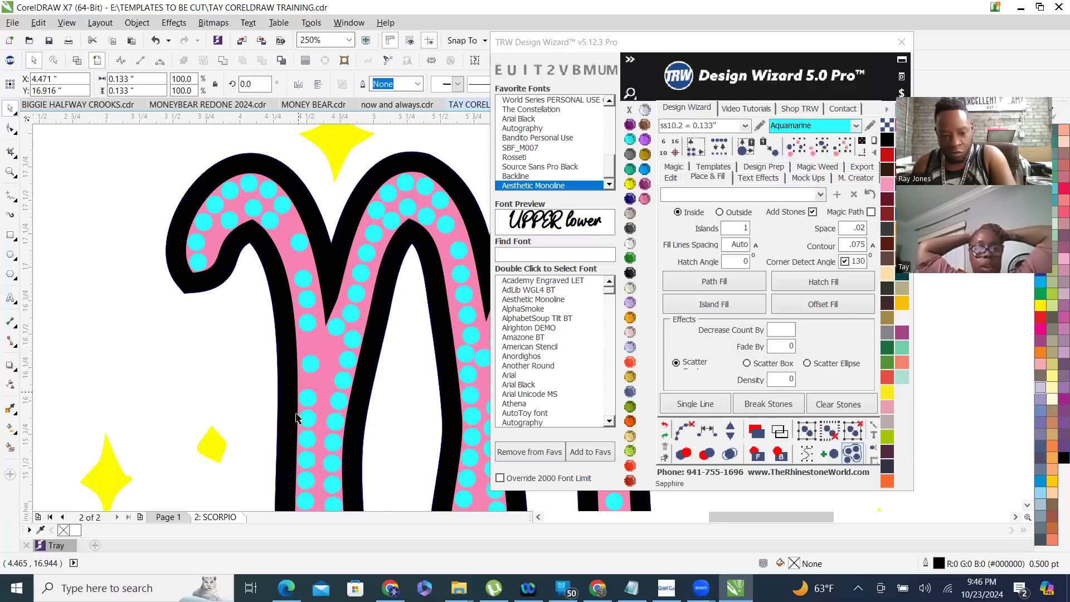
key(Delete)
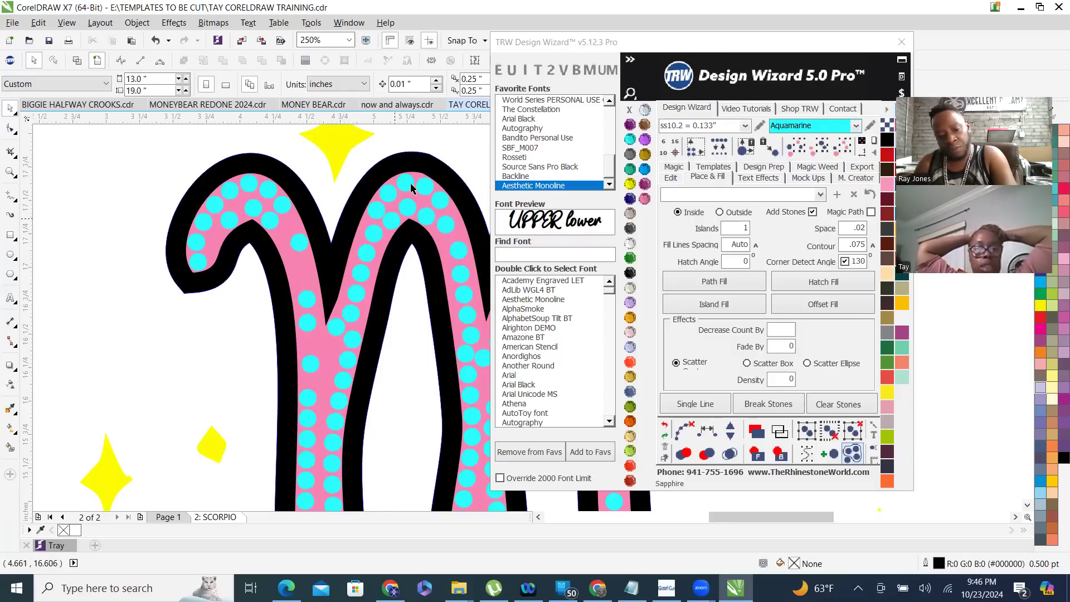
key(Delete)
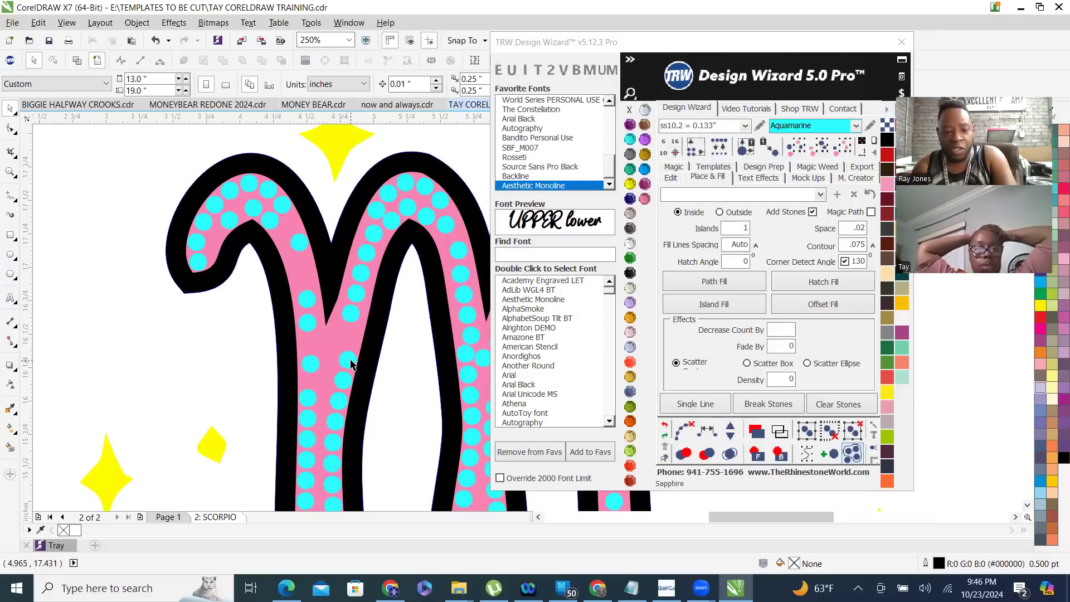
mouse_move(350, 361)
mouse_down()
mouse_move(373, 219)
mouse_move(374, 231)
mouse_up()
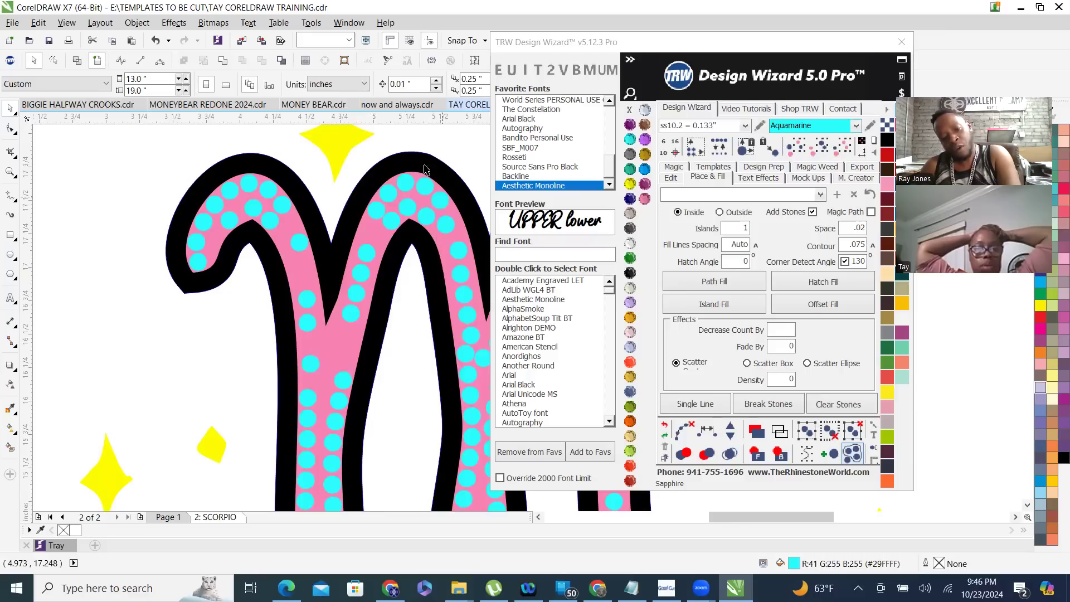
drag(341, 382, 379, 217)
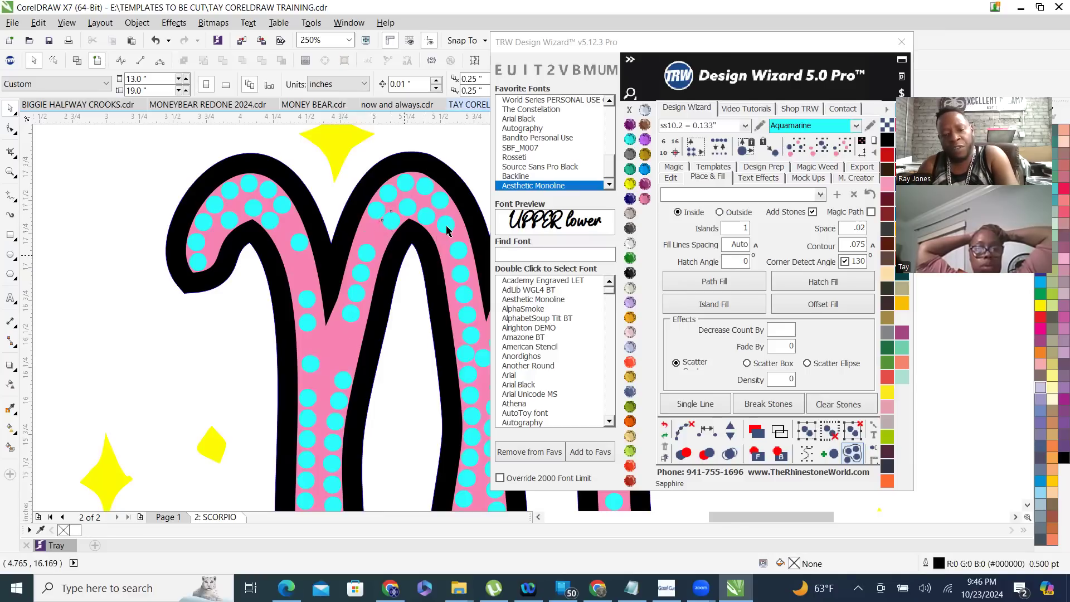
- Delete the crowded stones around the symbol's second valley and the one just below the third arch's outer shoulder
scroll(401, 279, down, 3)
scroll(365, 332, up, 2)
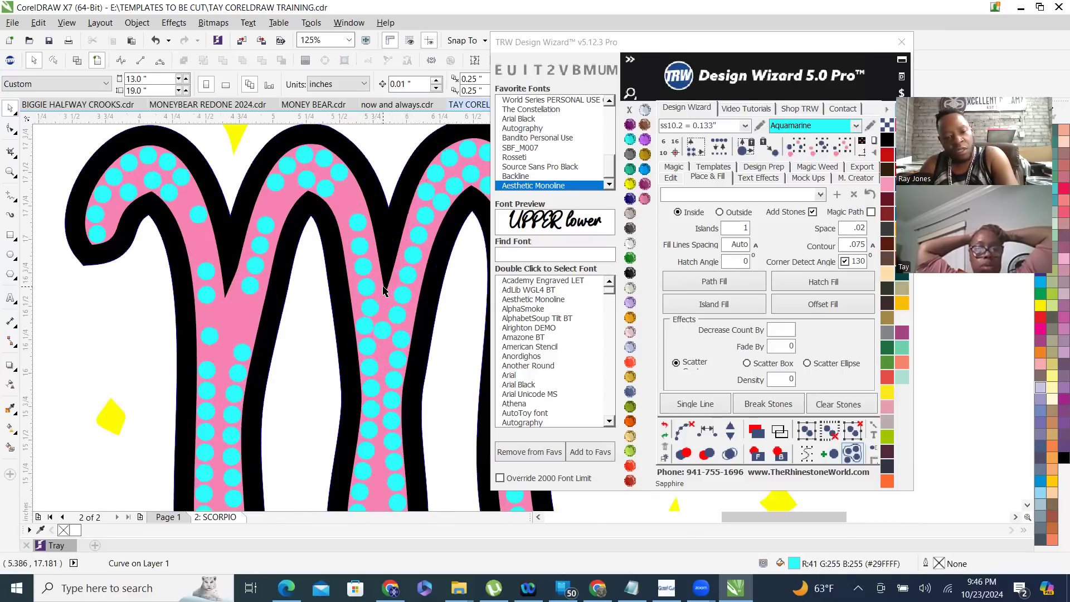
click(304, 311)
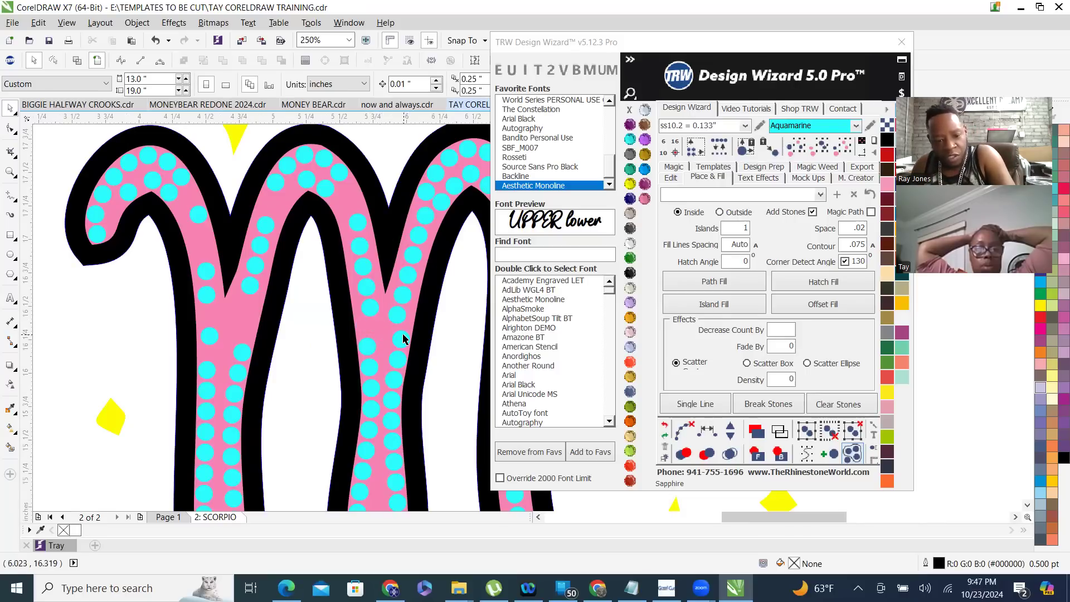
drag(402, 339, 368, 346)
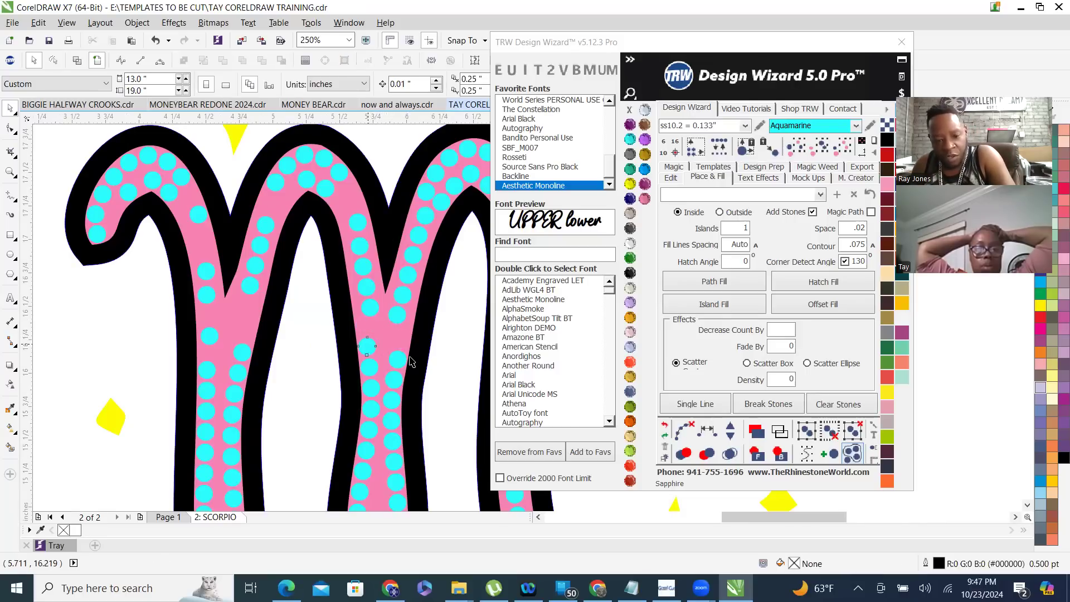
click(357, 224)
click(289, 282)
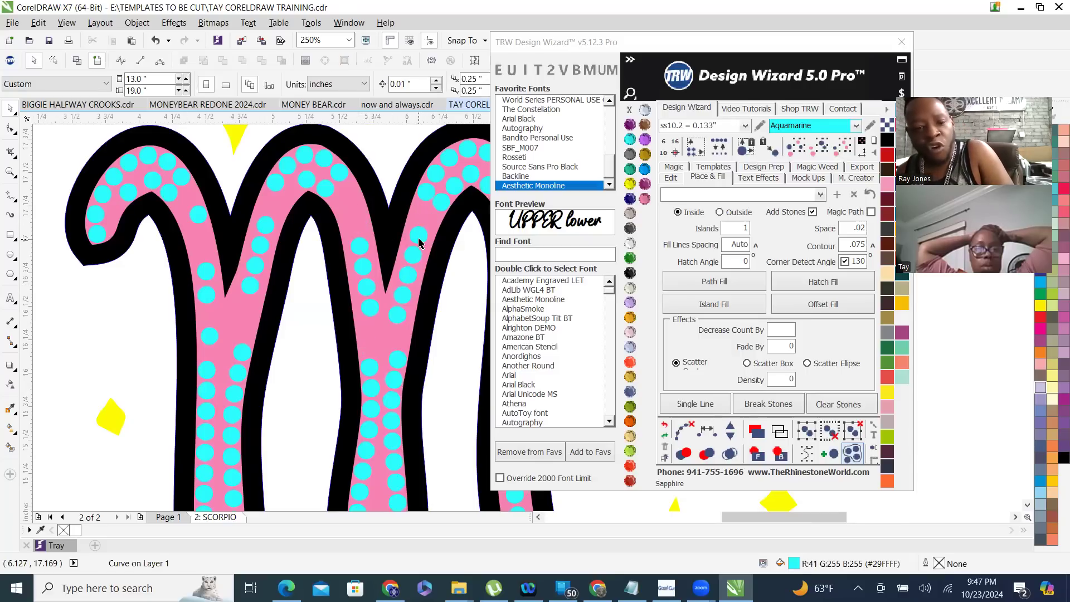
click(413, 261)
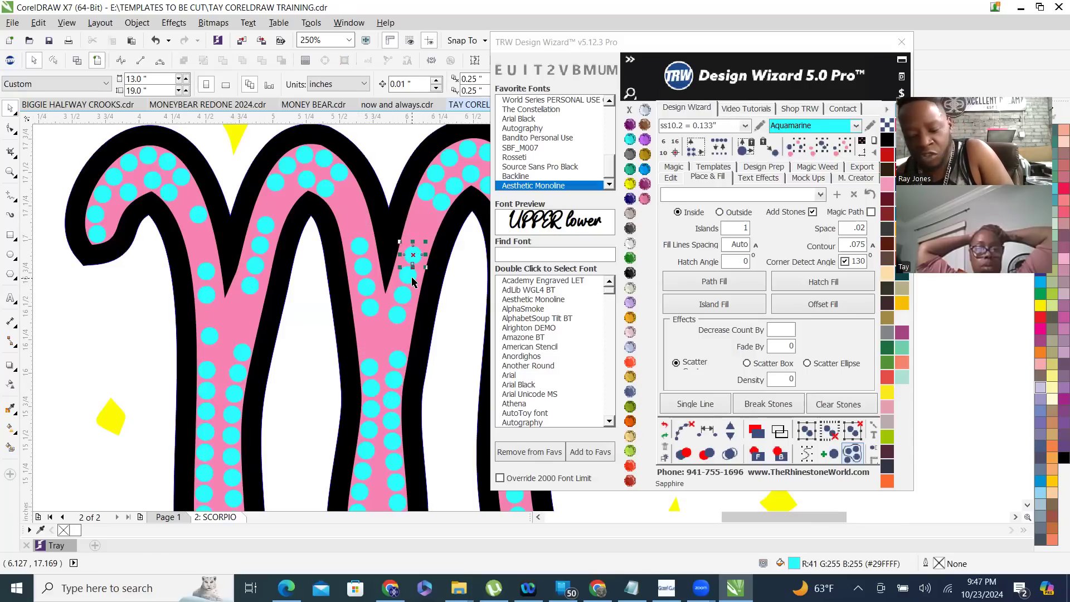
scroll(207, 223, down, 3)
key(Escape)
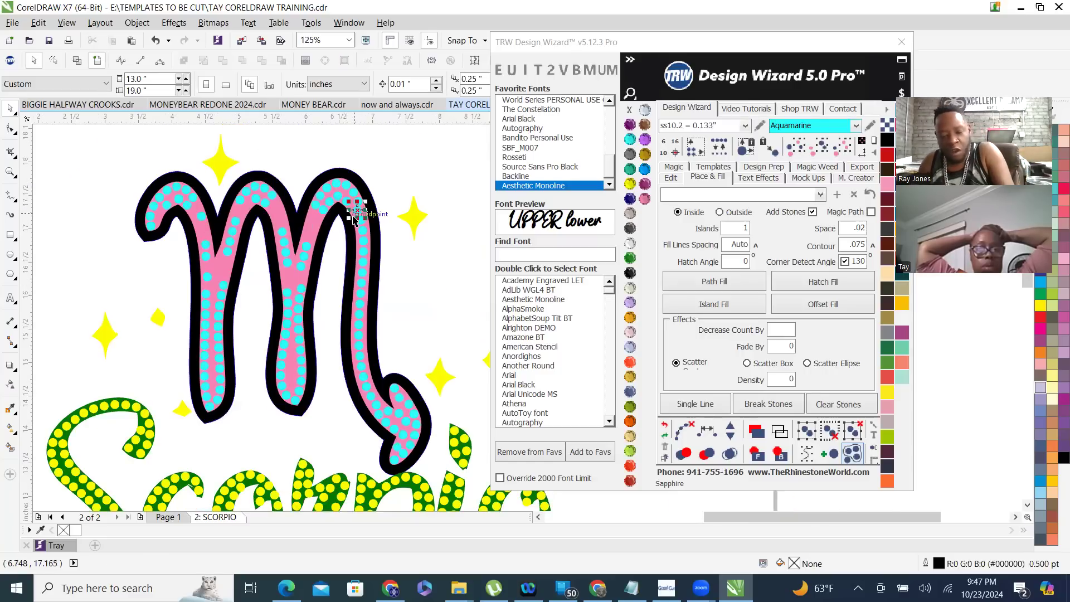
click(359, 215)
click(359, 301)
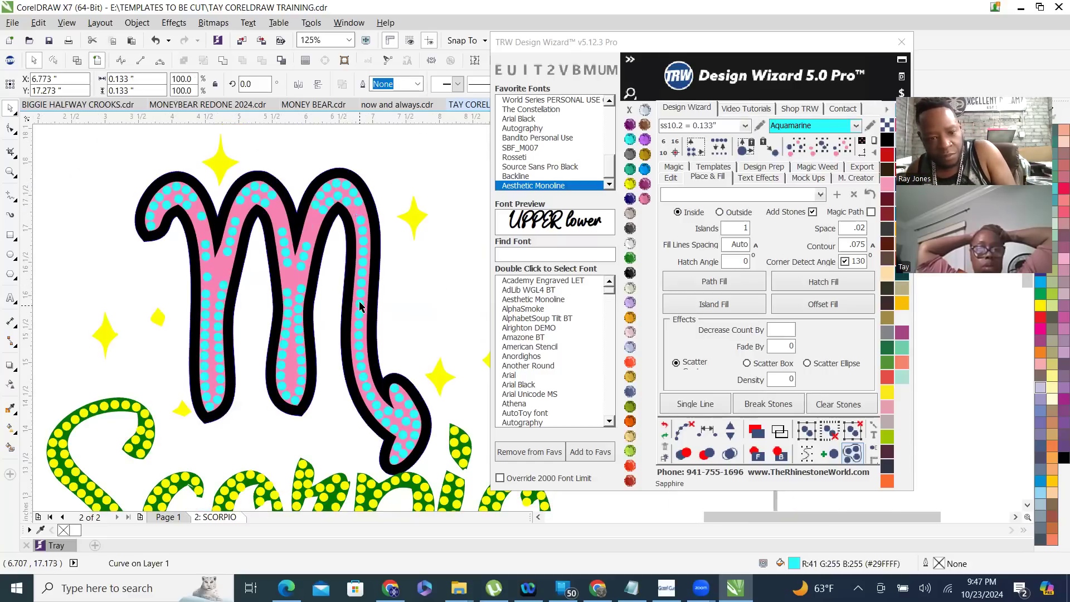
scroll(333, 238, up, 2)
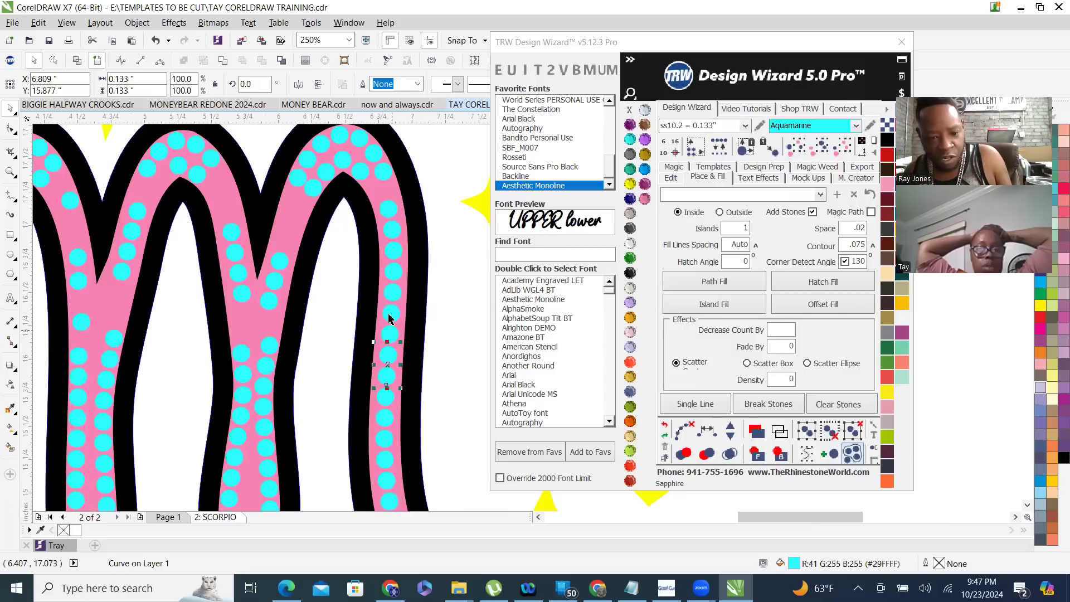
shift+click(390, 233)
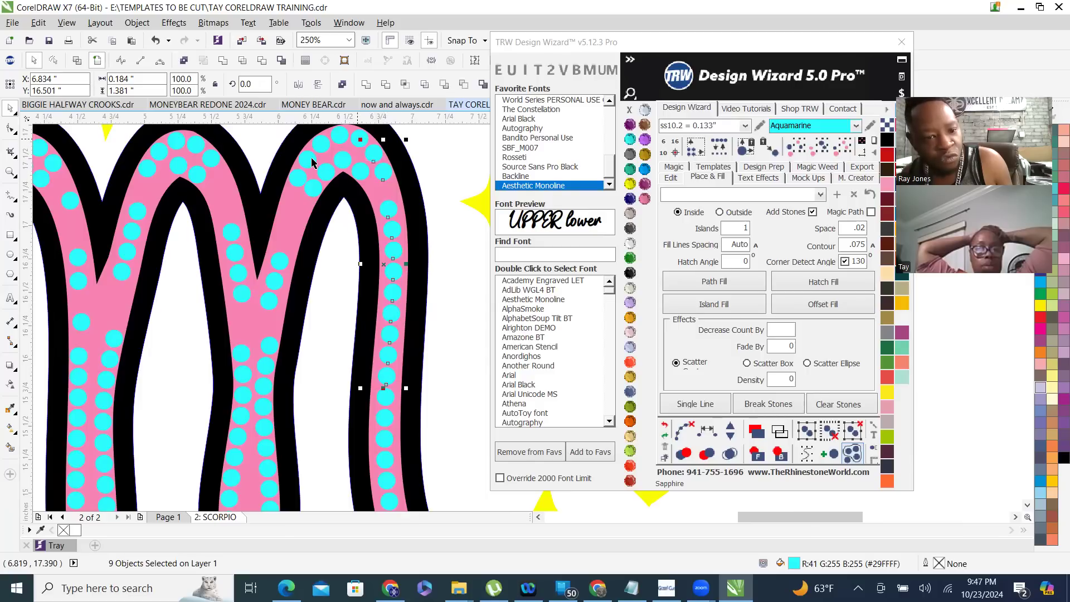
shift+click(279, 262)
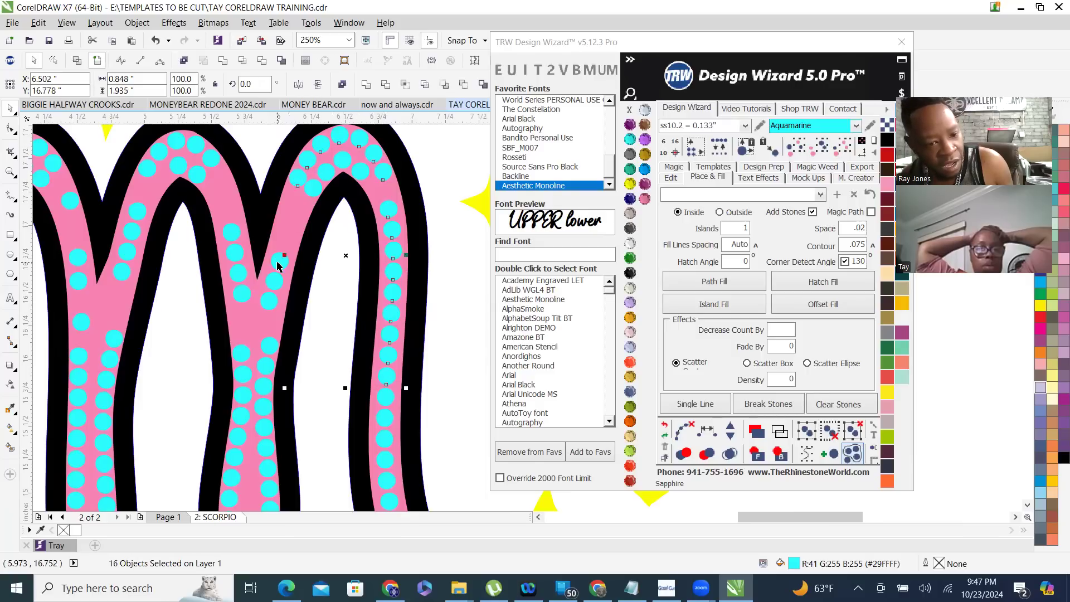
- Delete the stones directly above and below the gap on the third arch's side of the second junction
click(268, 303)
key(Delete)
click(275, 349)
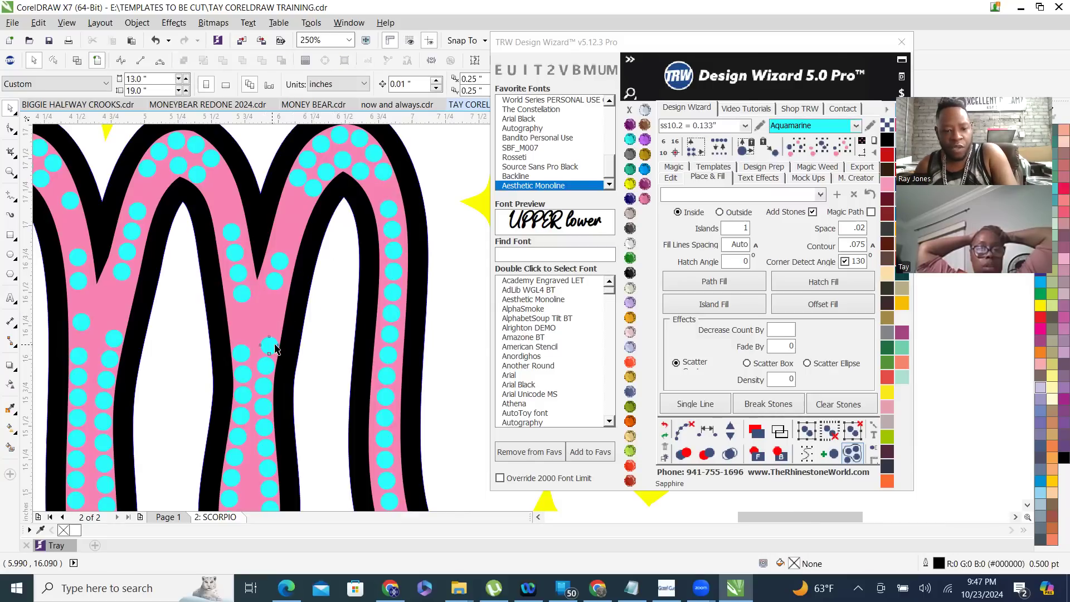
- Evenly space the outer row of stones from the third arch's far shoulder down to the second junction, adding stones to fill the gaps, and deselect them
click(394, 227)
shift+click(389, 207)
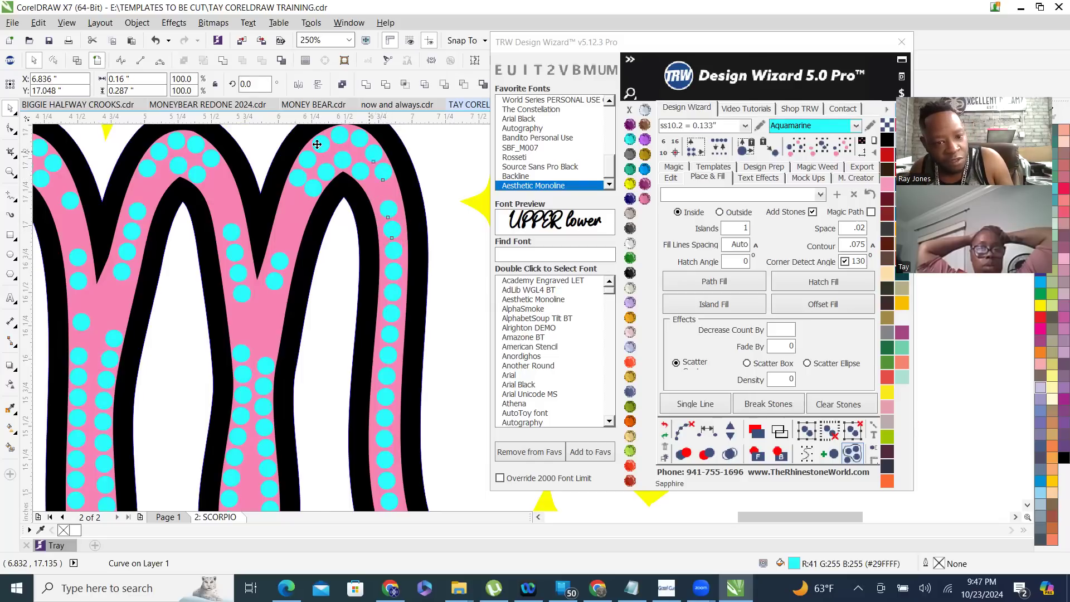
shift+click(299, 176)
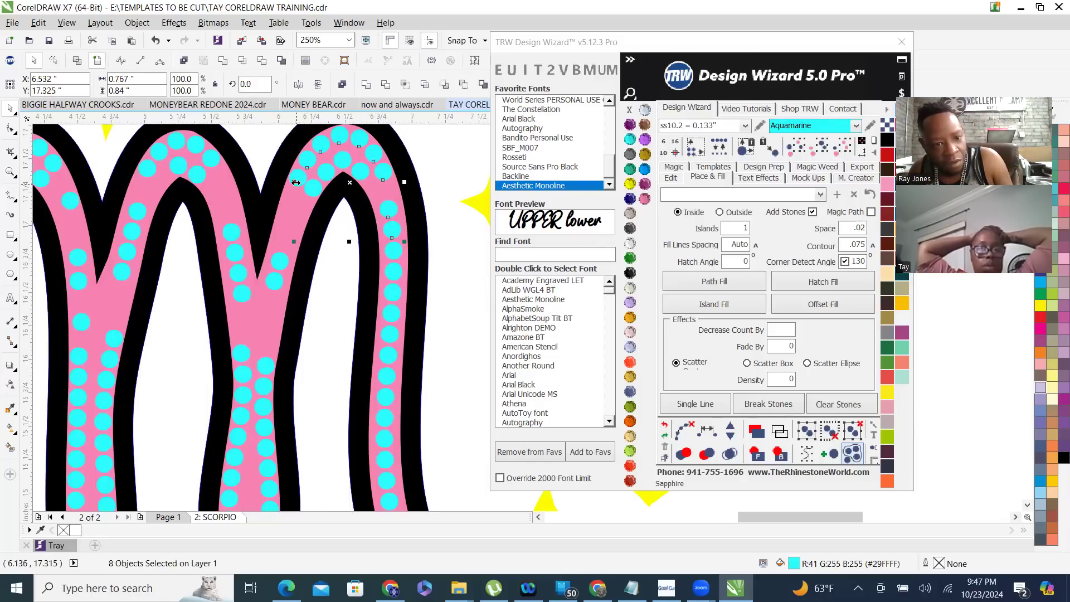
shift+click(279, 261)
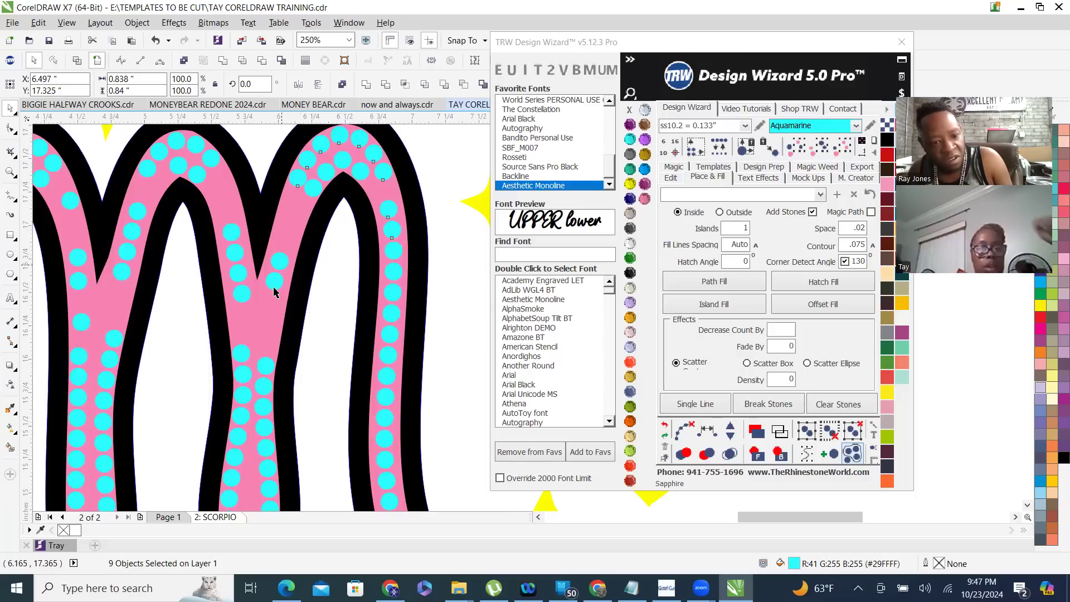
shift+click(267, 366)
shift+click(262, 381)
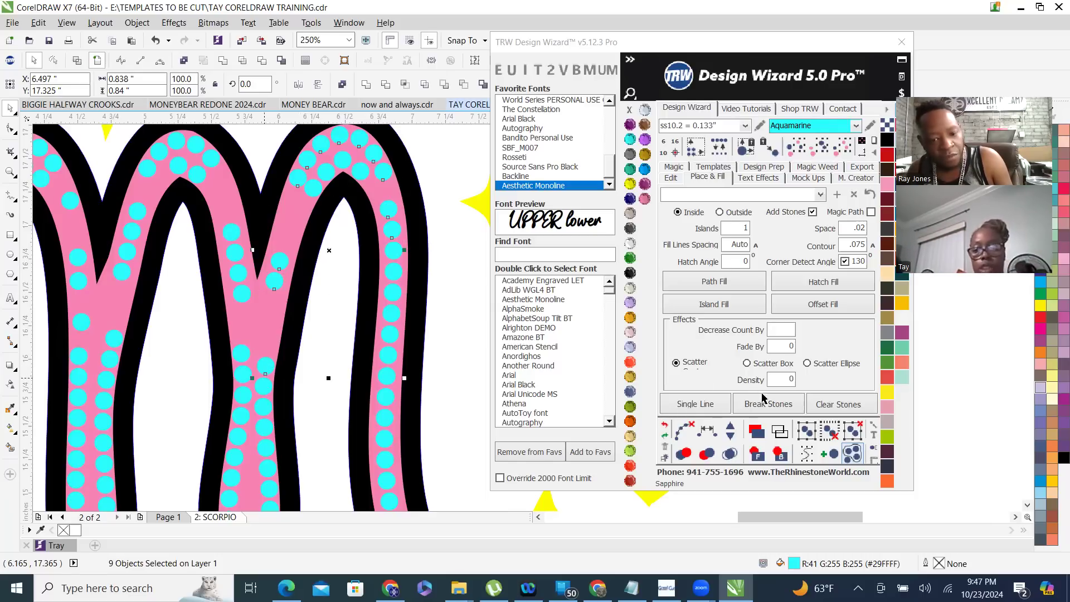
click(707, 430)
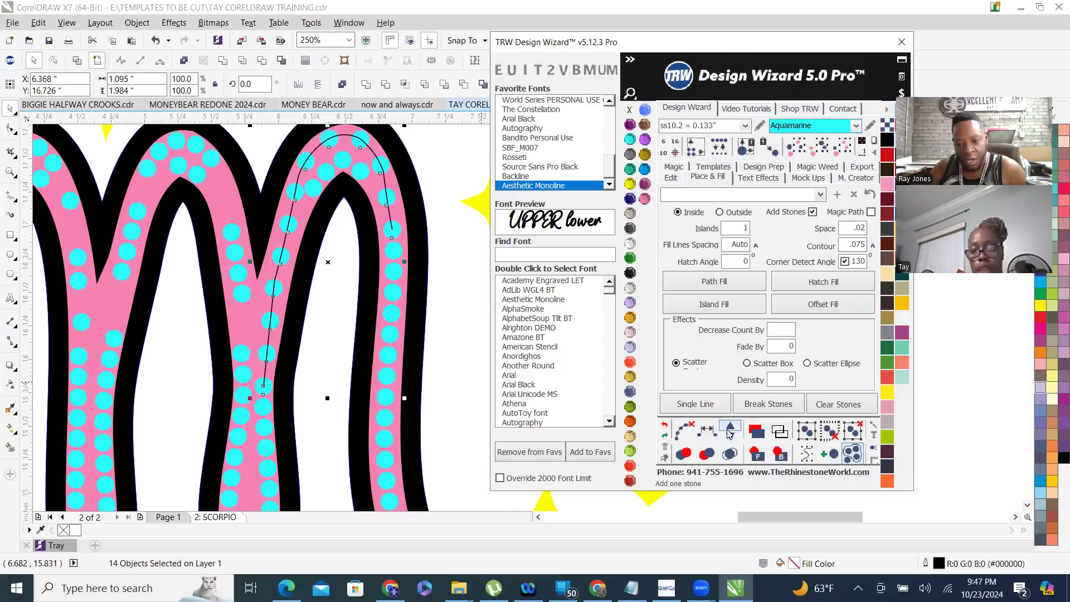
click(731, 429)
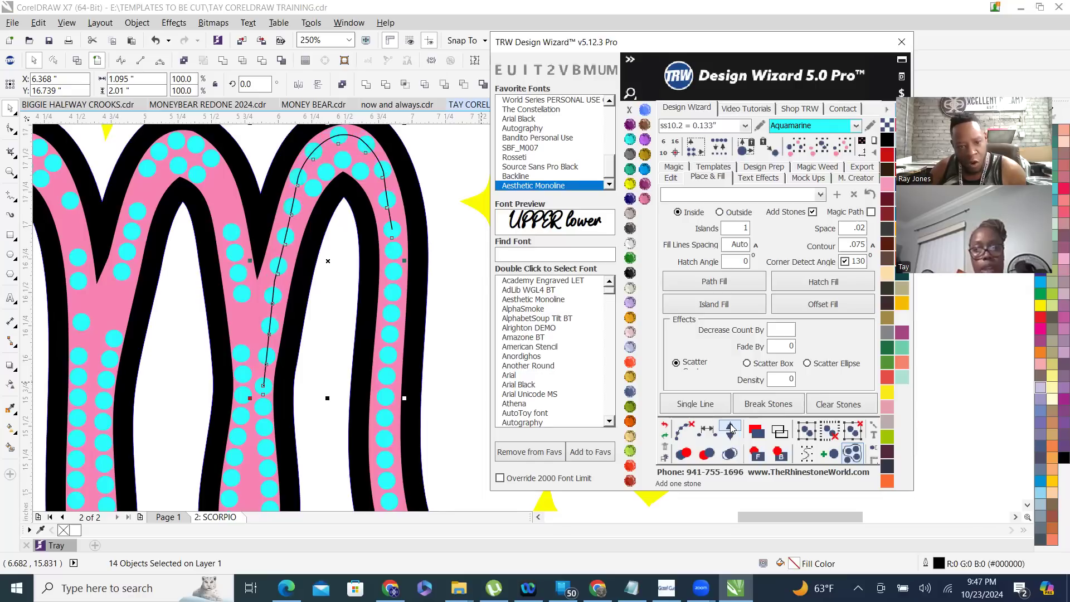
click(731, 429)
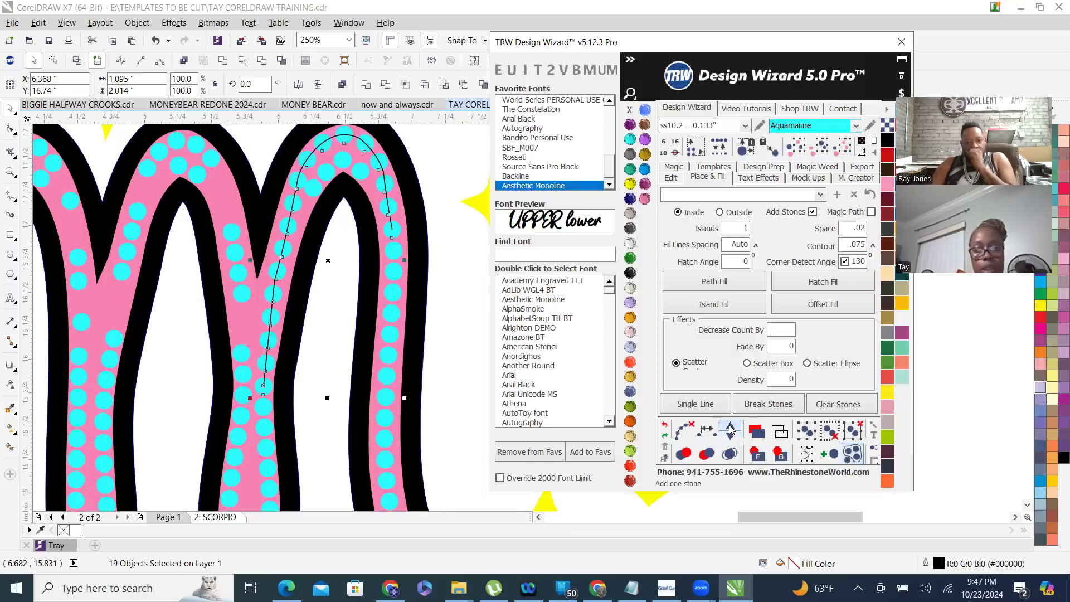
click(730, 430)
click(685, 431)
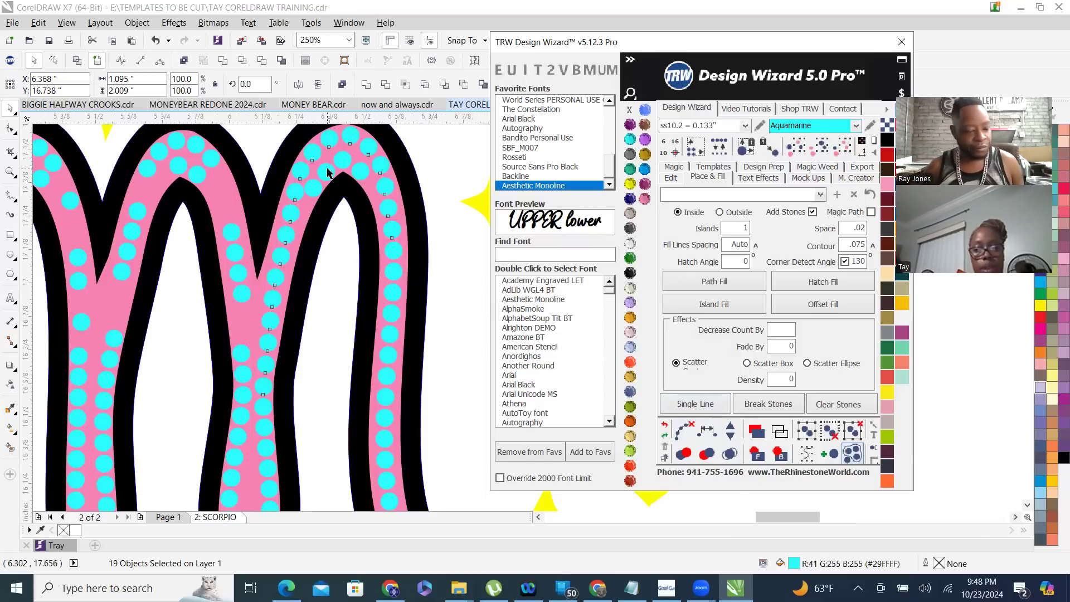
scroll(328, 173, up, 1)
scroll(312, 228, up, 2)
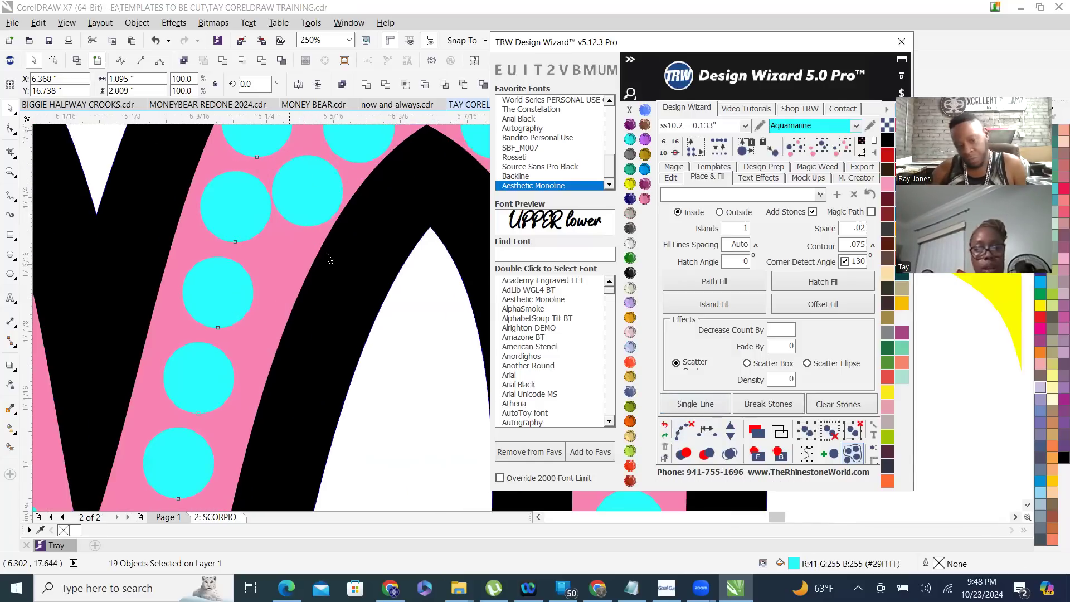
scroll(333, 241, down, 2)
scroll(333, 242, down, 2)
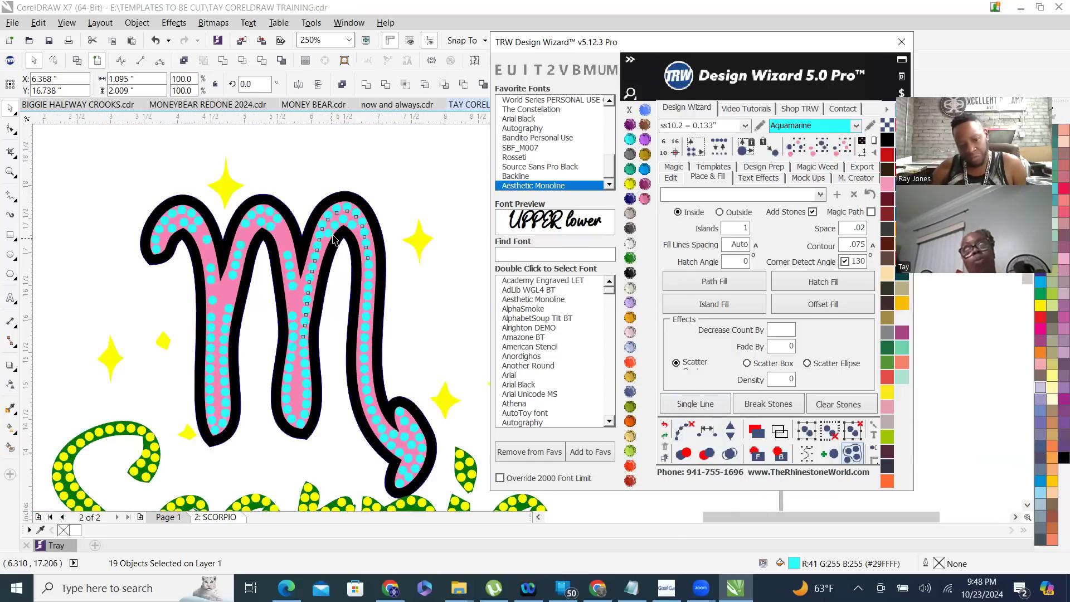
key(Escape)
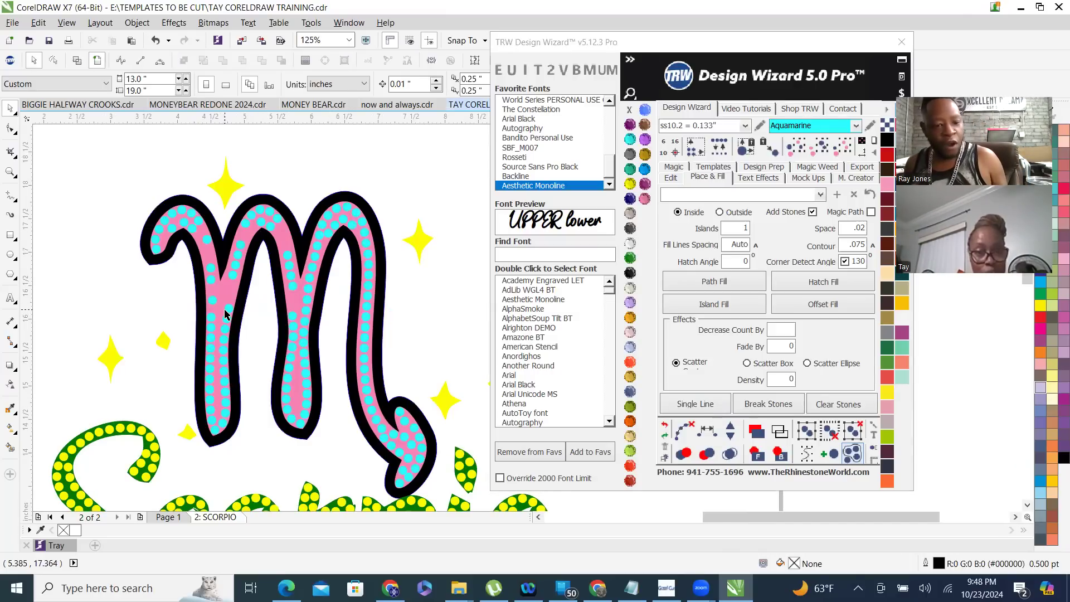
- Evenly space the outer row of stones from the first junction up over the second arch and down past the second junction
scroll(227, 314, up, 2)
click(242, 229)
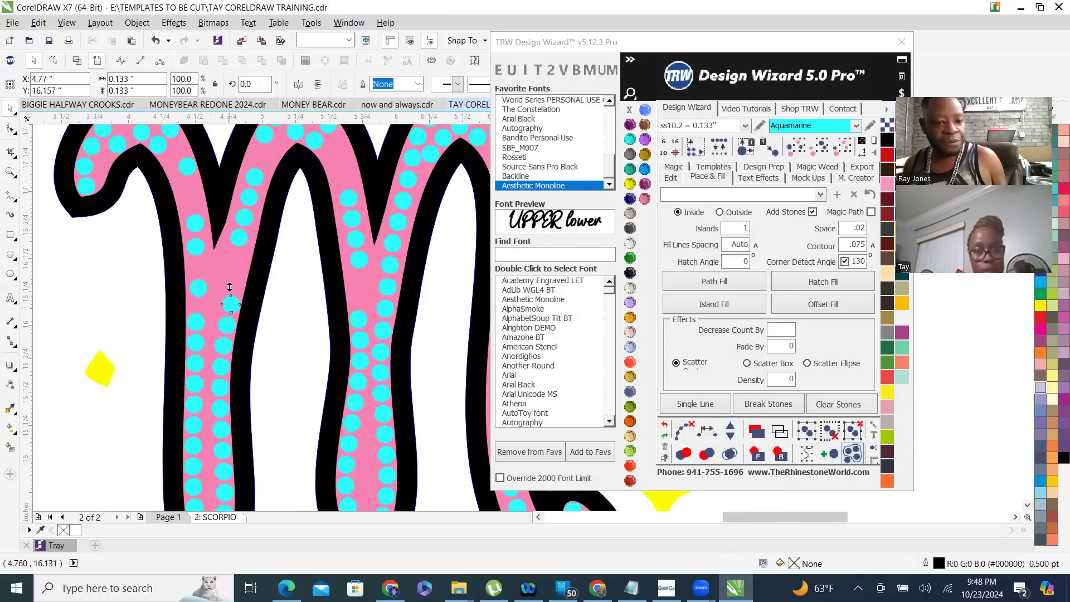
shift+click(250, 197)
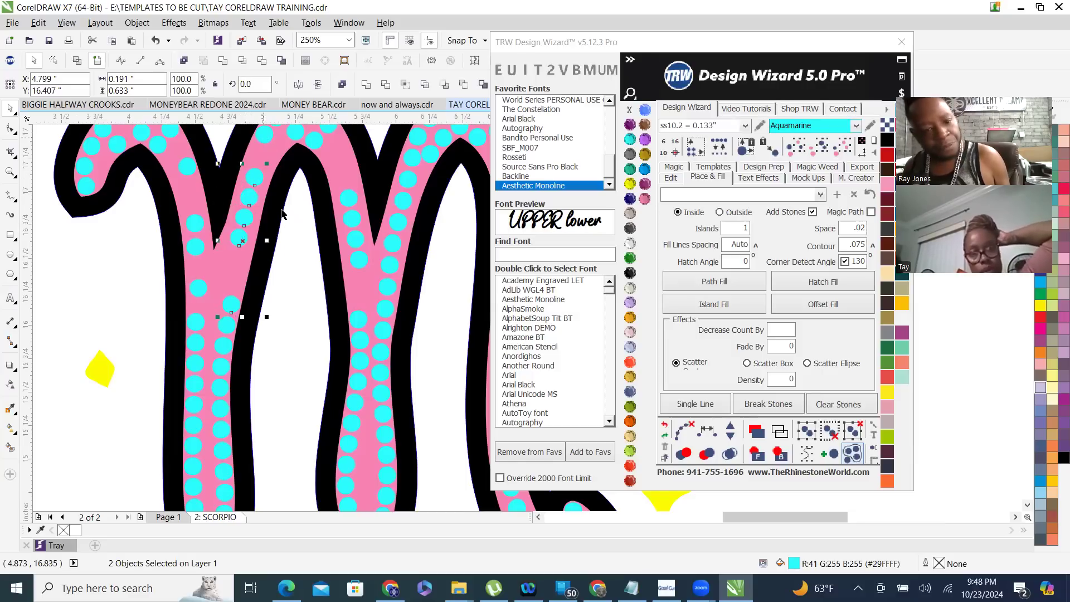
scroll(285, 171, down, 1)
scroll(288, 135, up, 1)
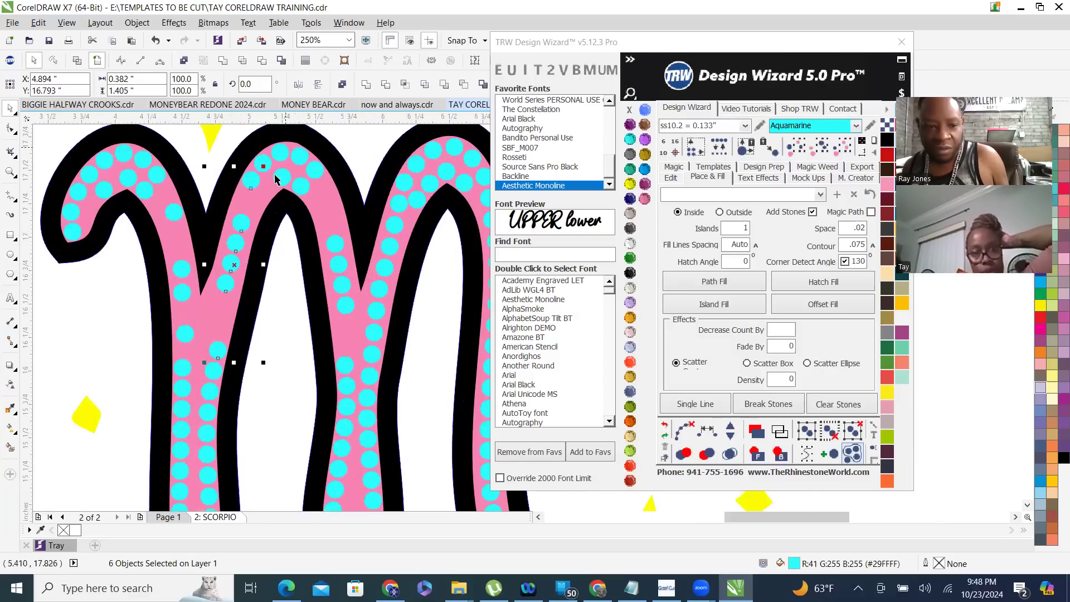
shift+click(283, 153)
shift+click(317, 170)
shift+click(345, 305)
shift+click(346, 313)
shift+click(339, 366)
shift+click(345, 386)
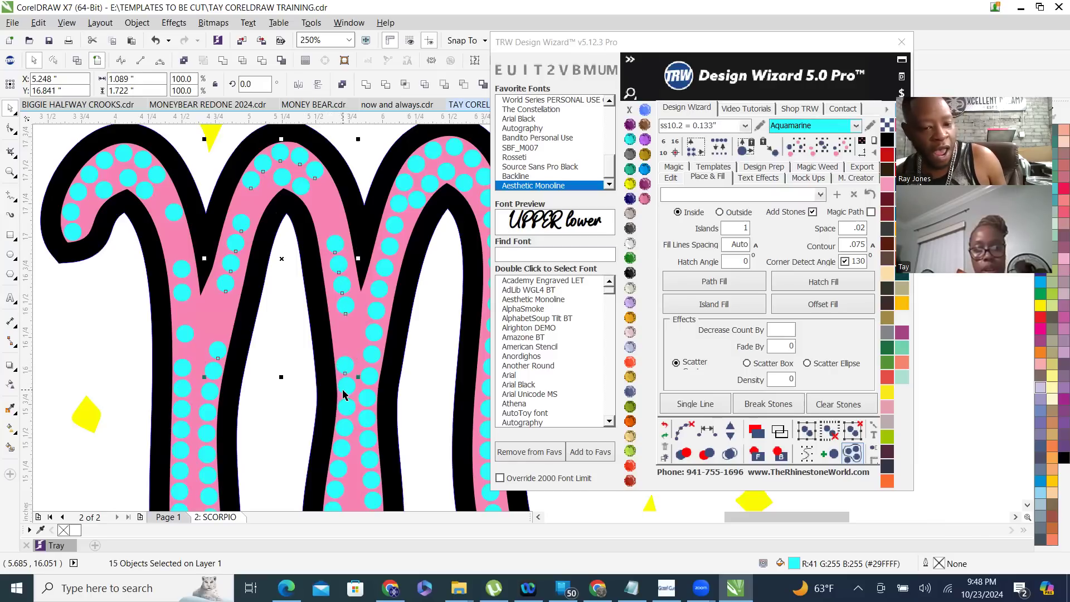
shift+click(344, 436)
shift+click(341, 451)
shift+click(337, 467)
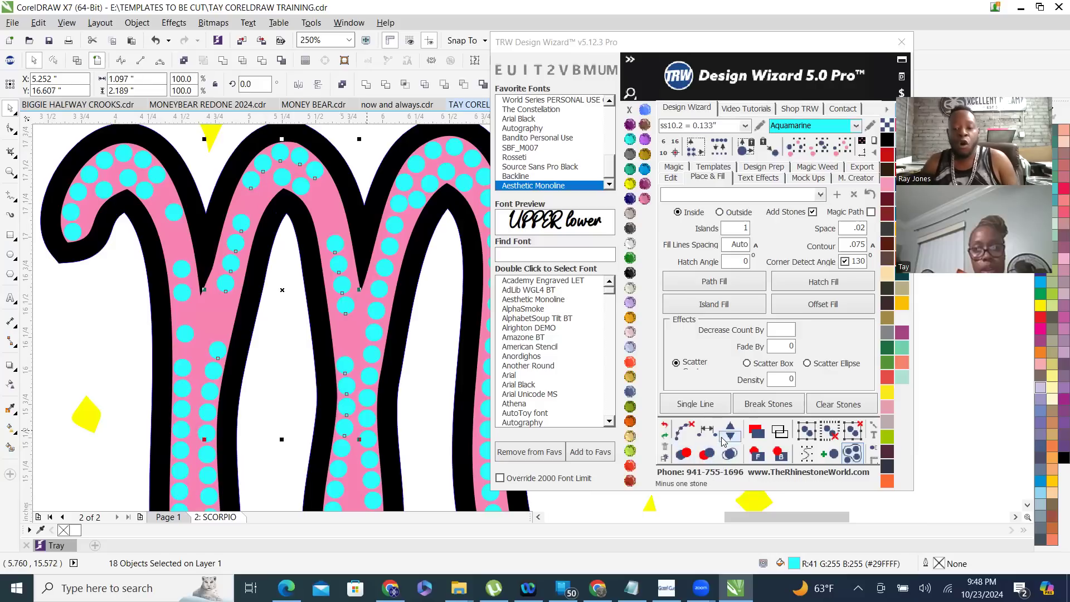
click(702, 442)
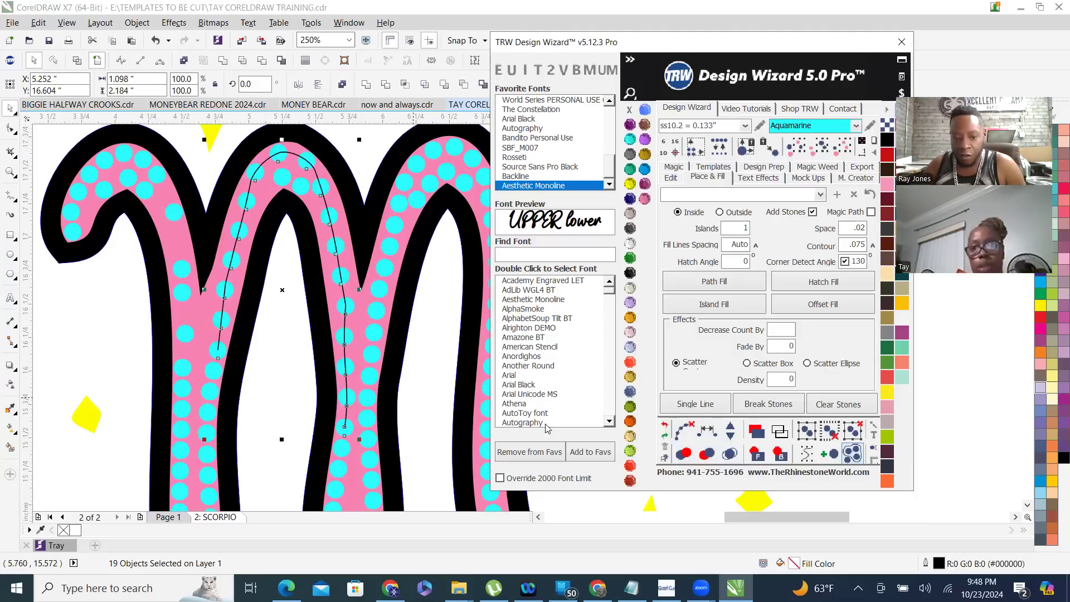
- Add six stones to the respaced second-arch row to fill its gaps, and deselect the stones
click(730, 432)
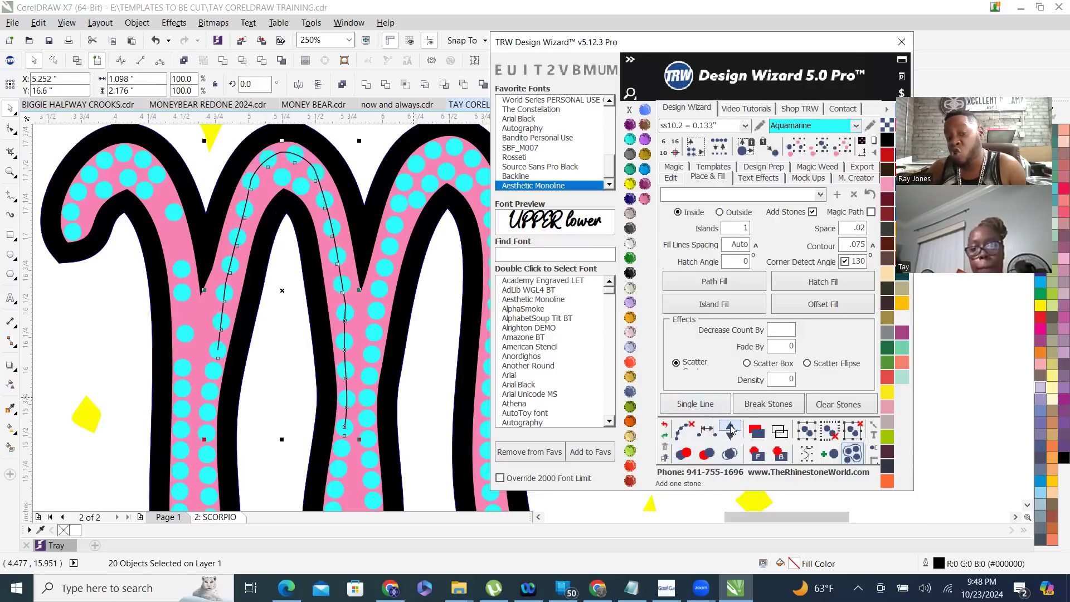
click(731, 429)
click(732, 429)
click(731, 430)
click(732, 429)
click(730, 431)
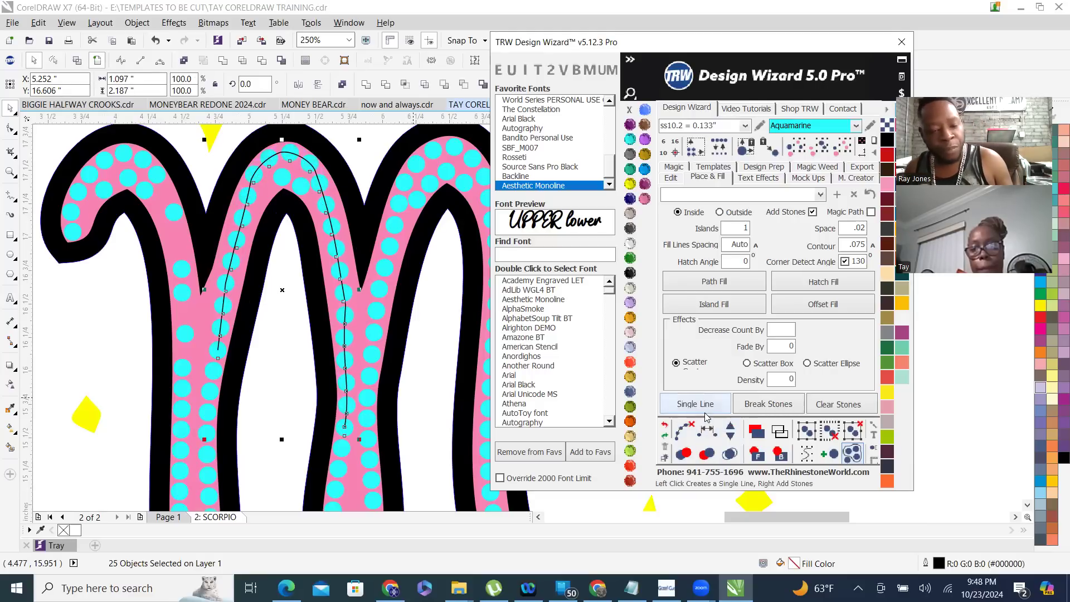
click(694, 433)
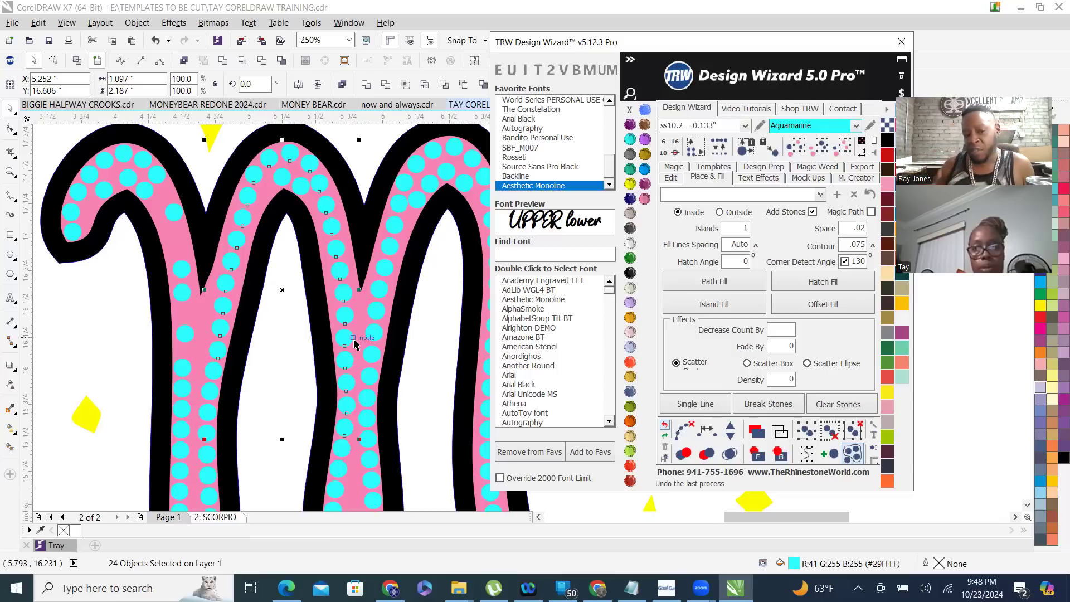
click(278, 383)
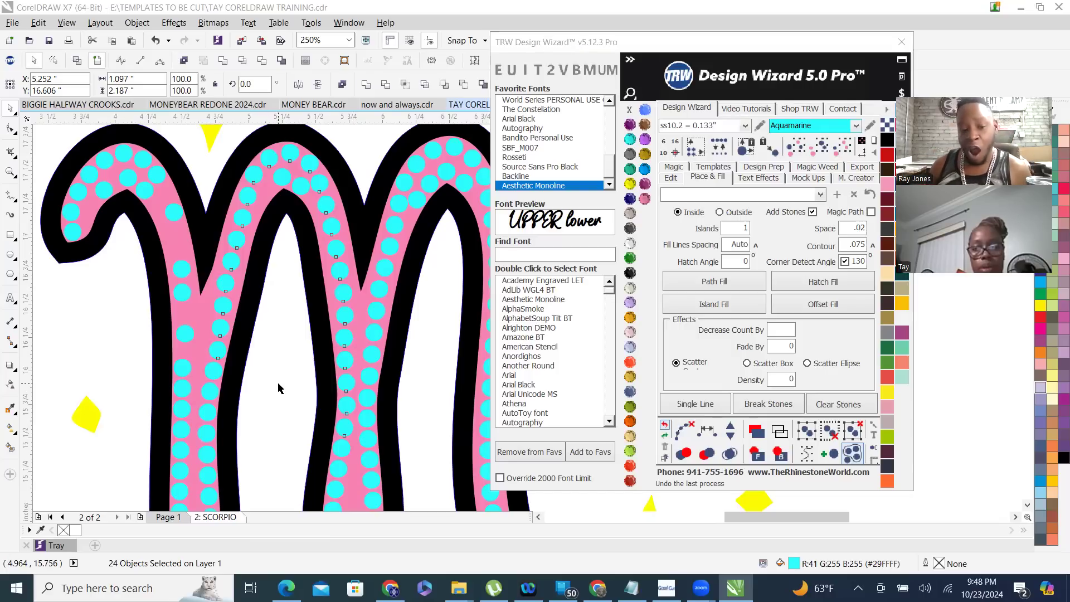
drag(262, 382, 355, 209)
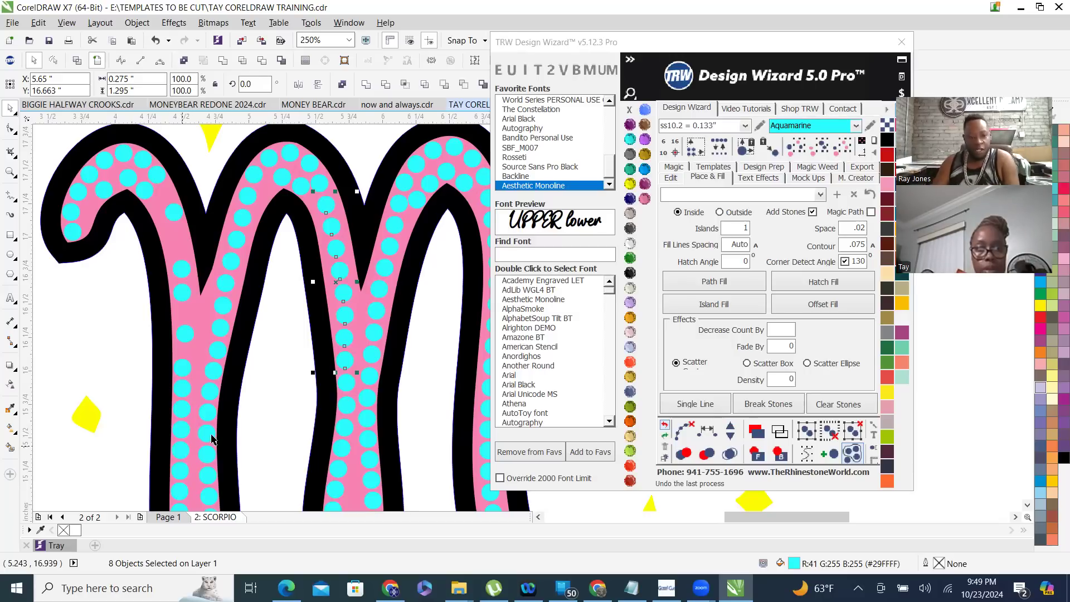
click(108, 356)
- Try to evenly space the outer row from the first arch's hooked end down past the first junction, and report the error to TRW
scroll(180, 325, down, 2)
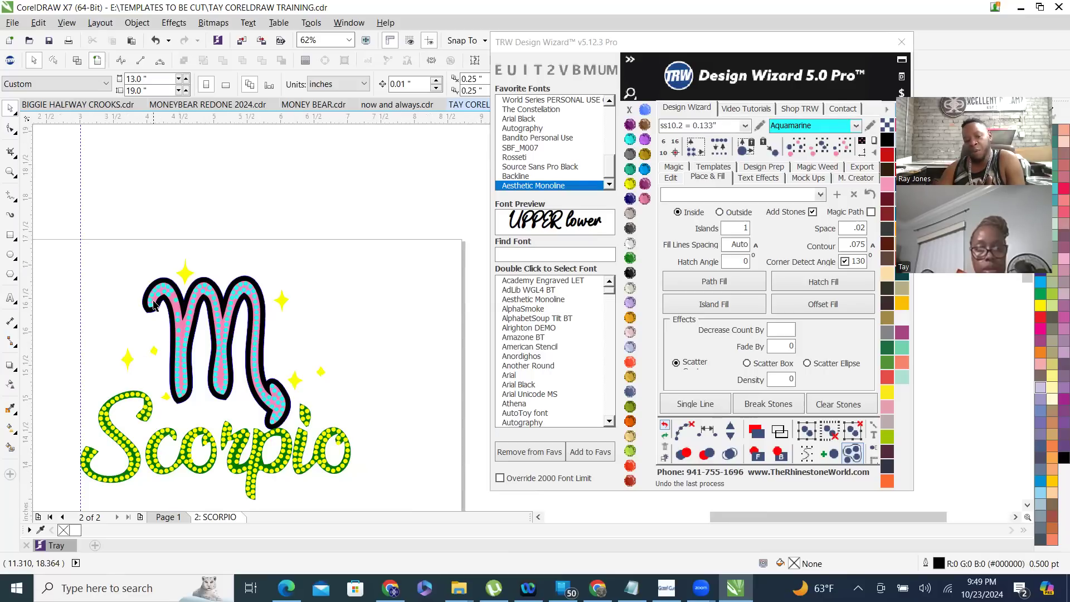
scroll(155, 306, up, 2)
scroll(142, 285, up, 3)
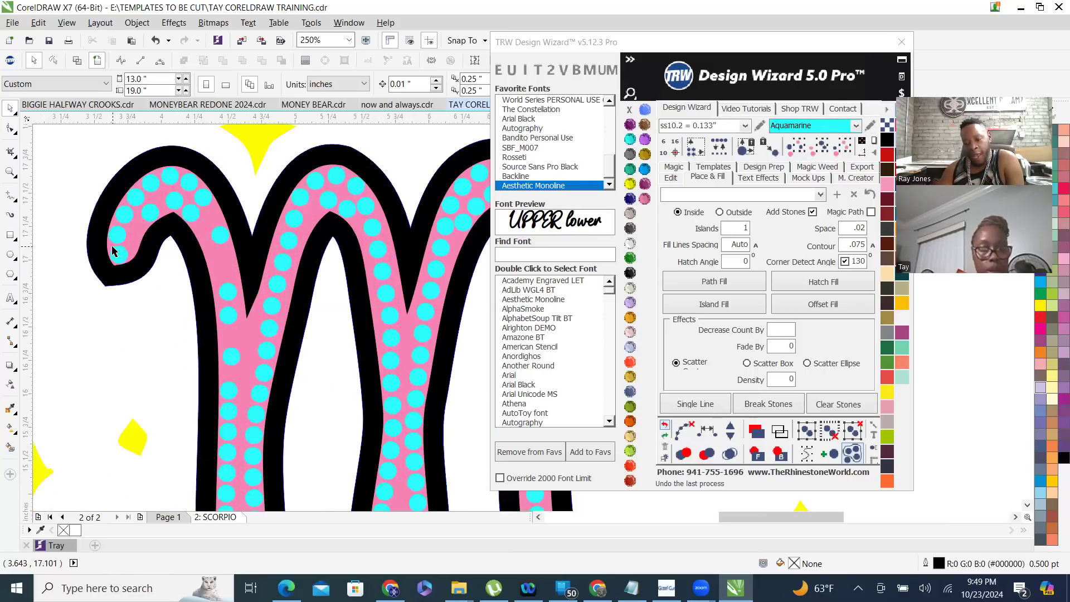
click(117, 254)
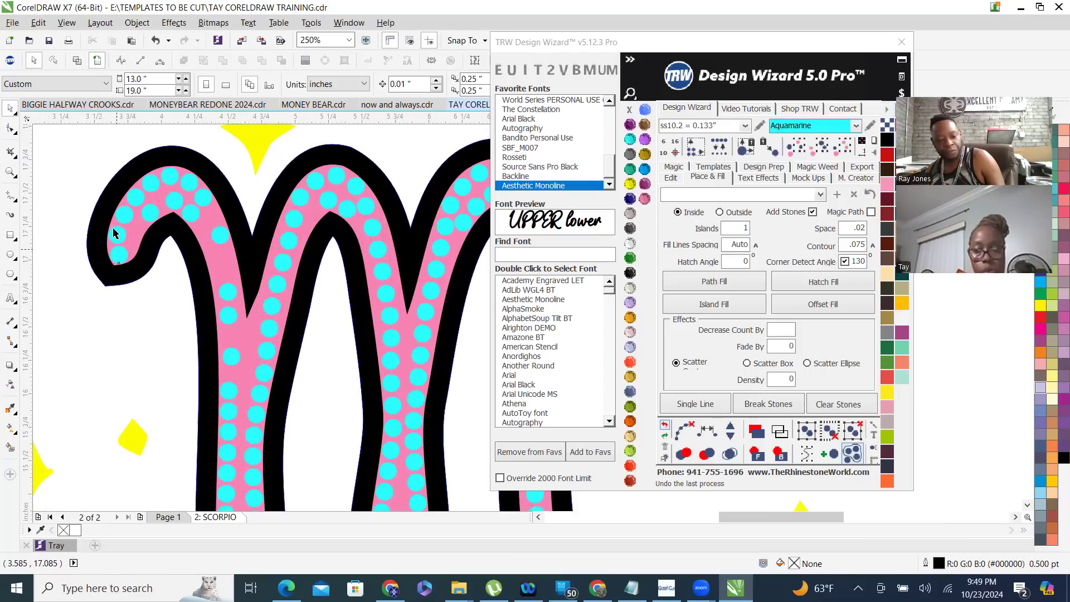
shift+click(120, 233)
shift+click(136, 197)
shift+click(152, 184)
shift+click(173, 180)
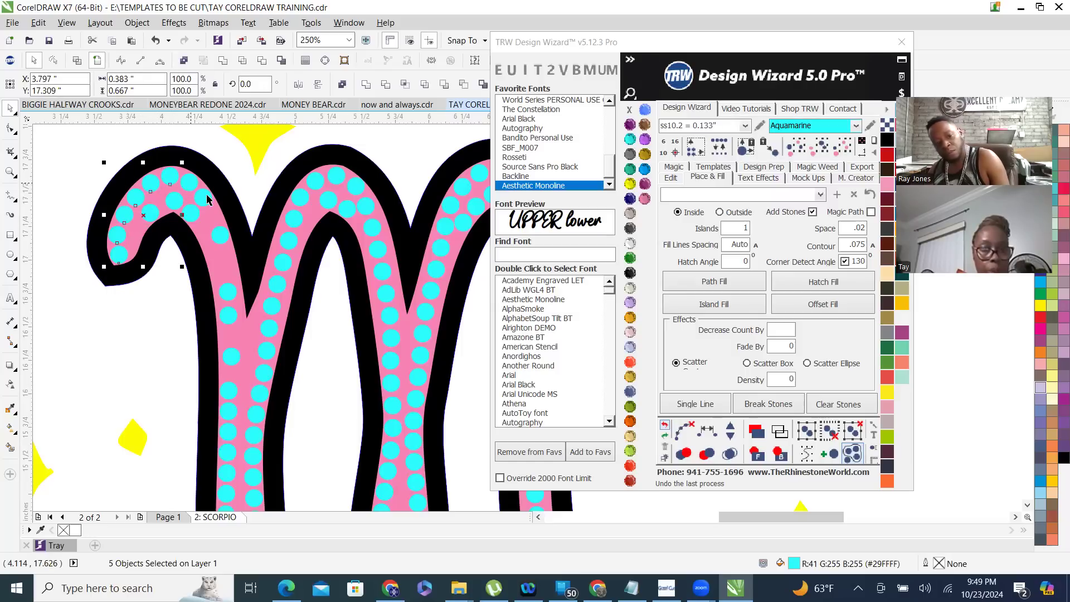
shift+click(223, 237)
shift+click(230, 292)
shift+click(228, 316)
shift+click(231, 356)
shift+click(227, 397)
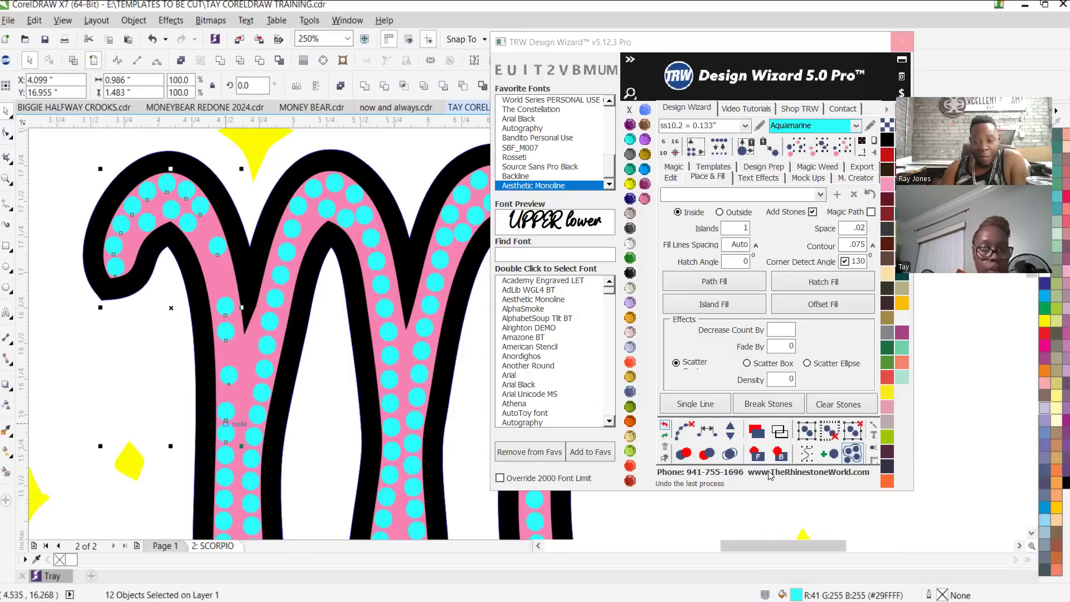
click(707, 431)
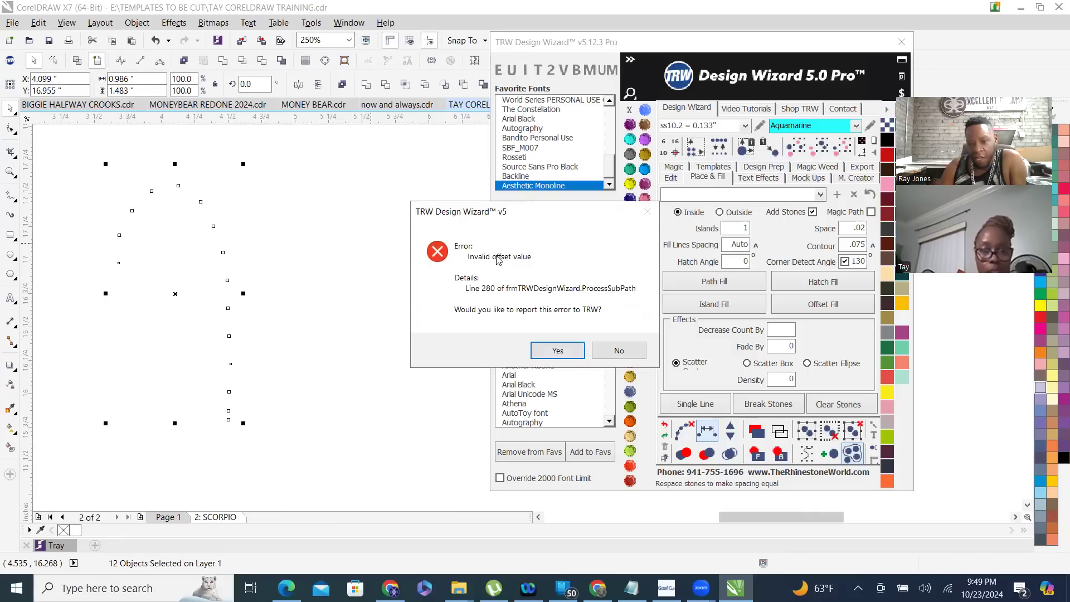
click(559, 350)
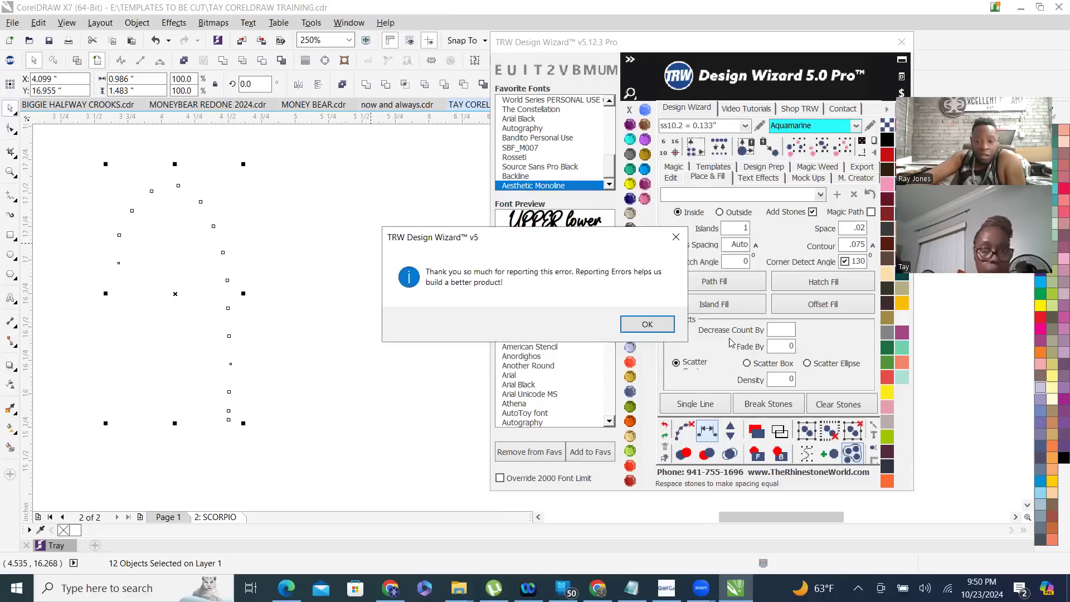
click(647, 324)
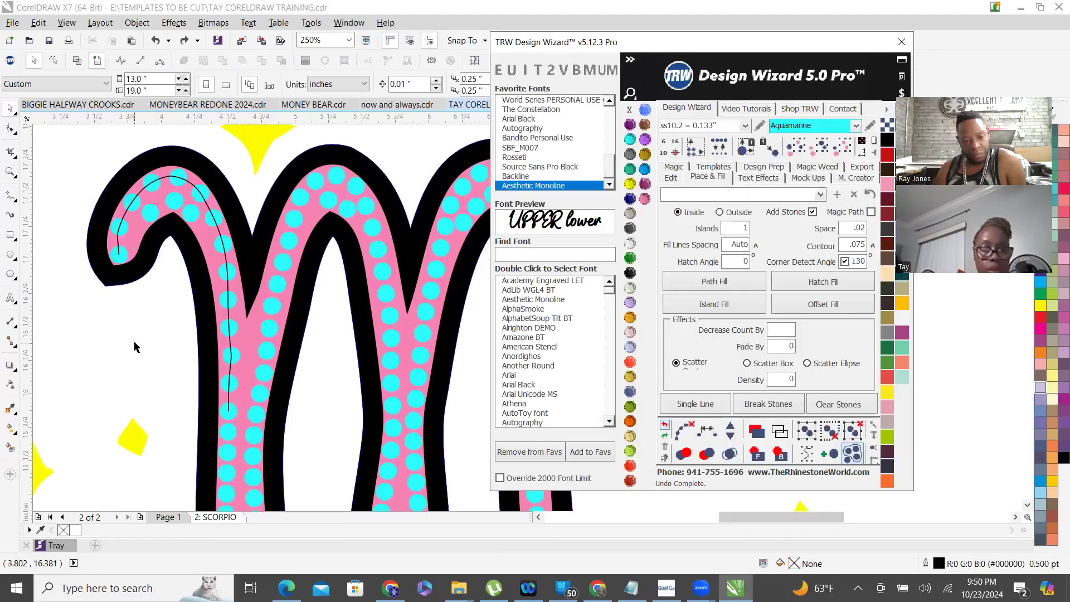
- Delete the leftover spacing curve running through the first arch's row of stones
scroll(240, 298, up, 3)
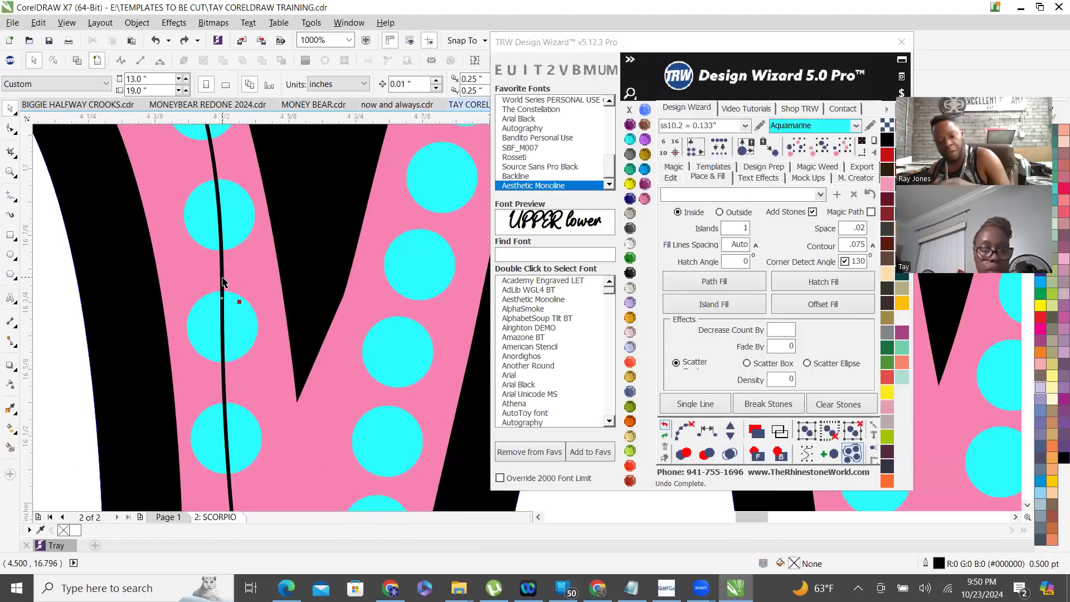
click(222, 280)
scroll(254, 341, down, 1)
scroll(254, 341, down, 2)
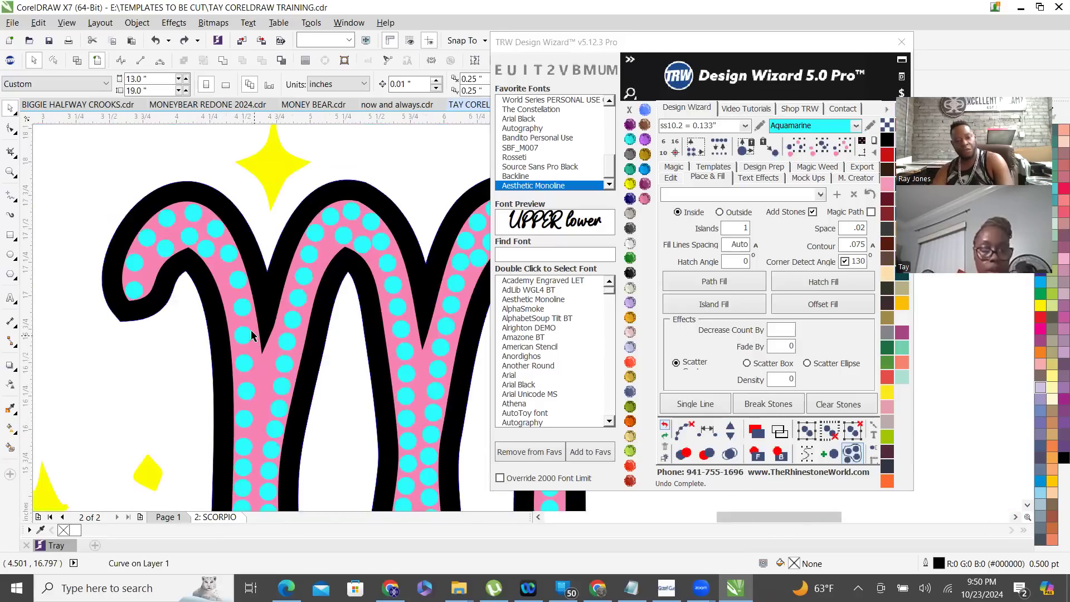
- Evenly space the fourteen stones from the first arch's hooked end over its crown and down into the first leg
click(134, 289)
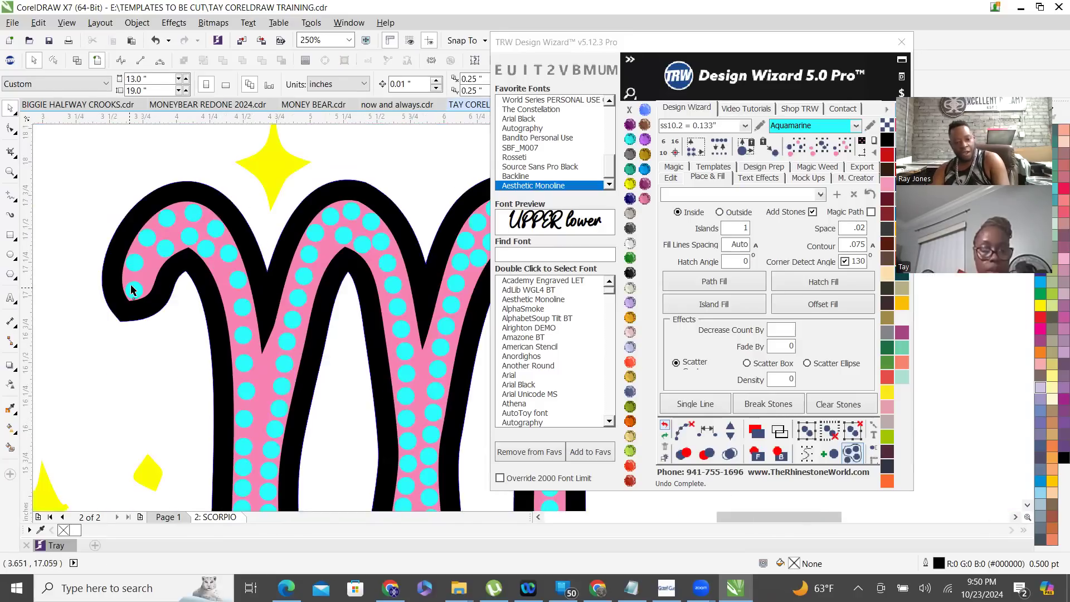
shift+click(148, 240)
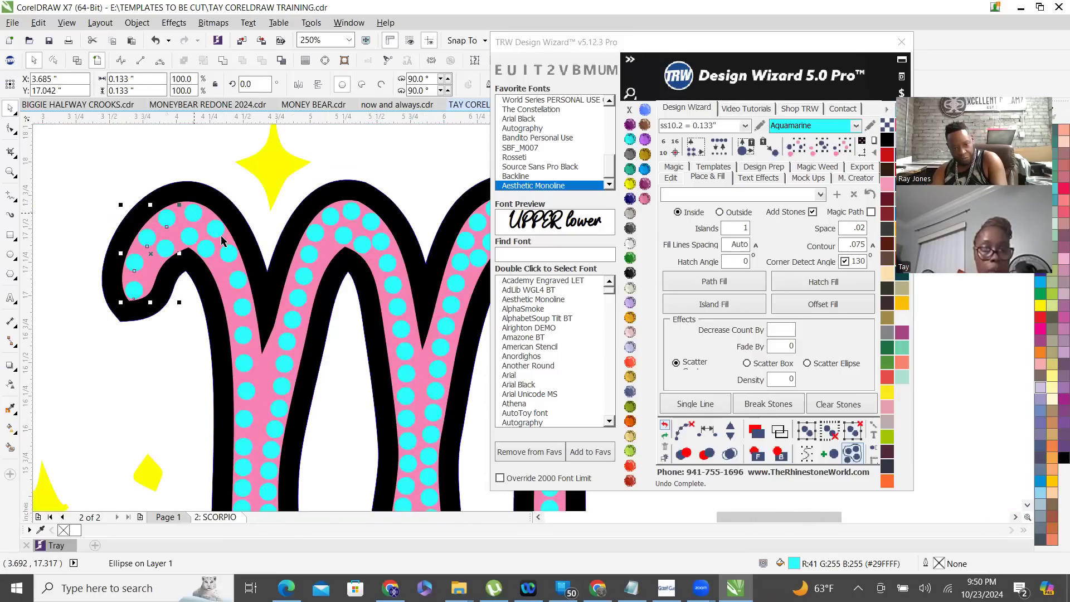
shift+click(229, 252)
shift+click(238, 280)
shift+click(241, 308)
shift+click(243, 335)
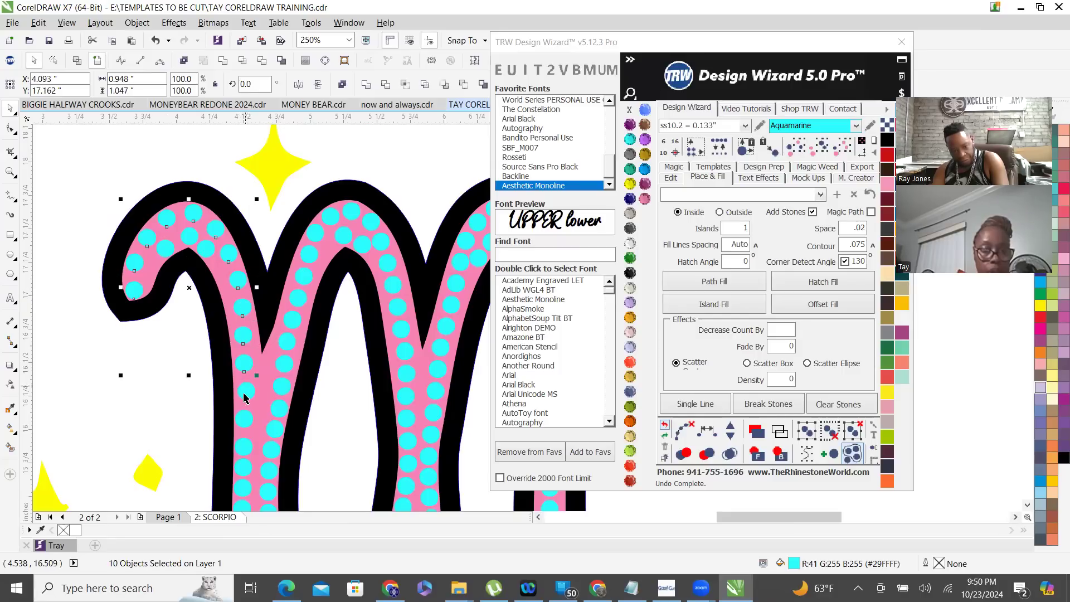
shift+click(245, 423)
shift+click(244, 448)
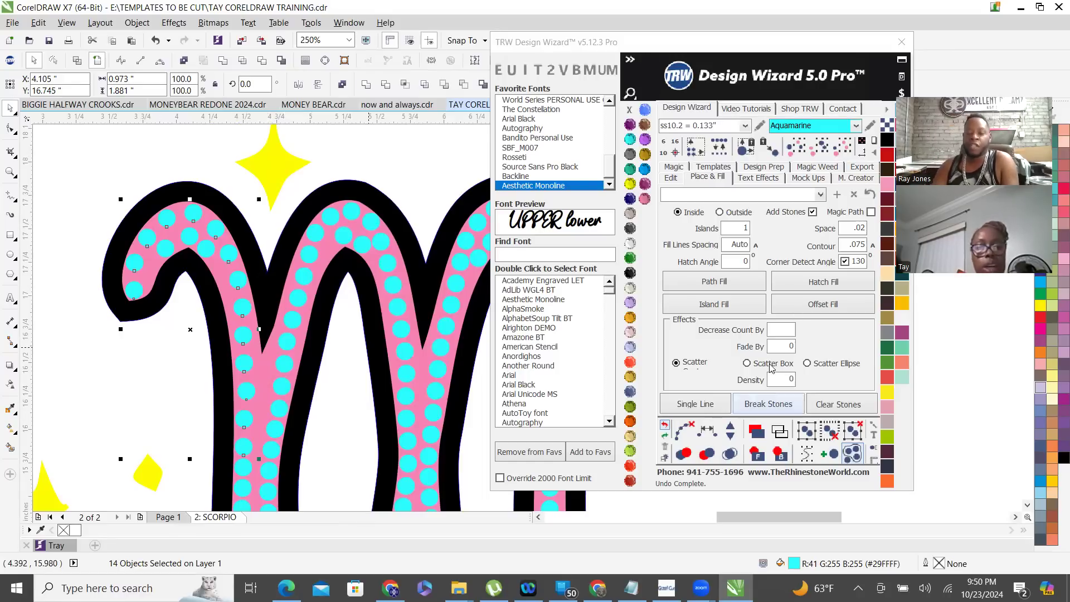
click(707, 433)
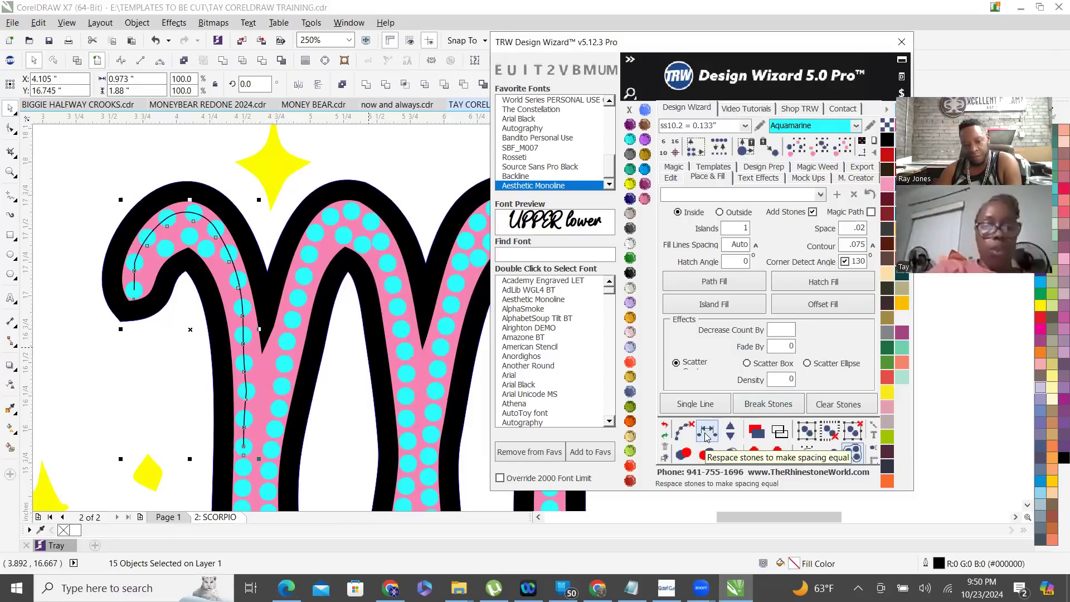
- Add three stones to the first arch's respaced row to close its gaps, and deselect the row
click(730, 427)
click(730, 427)
click(730, 428)
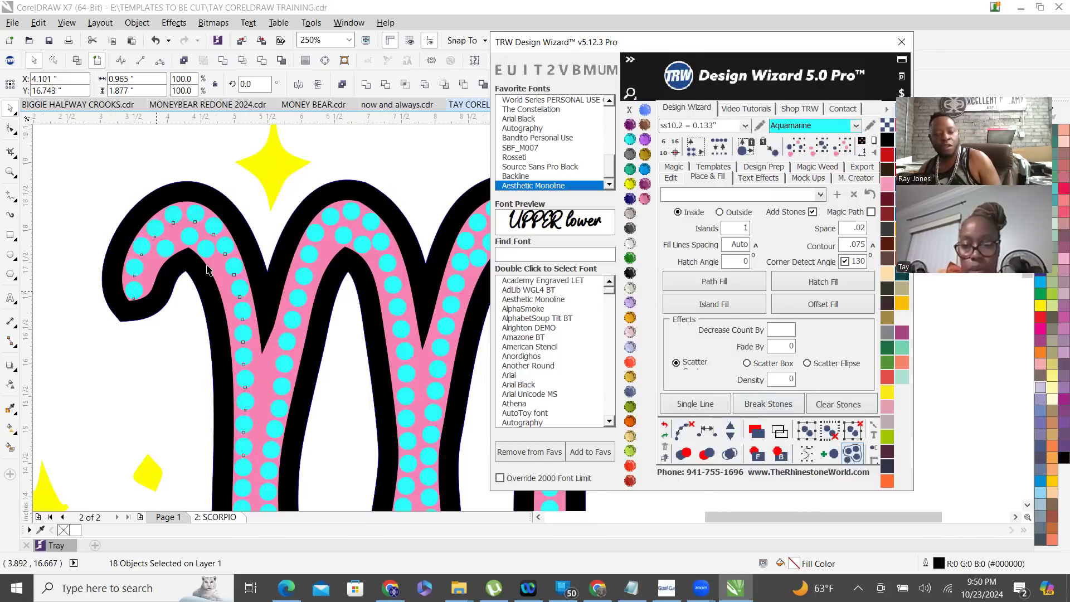
scroll(273, 228, down, 3)
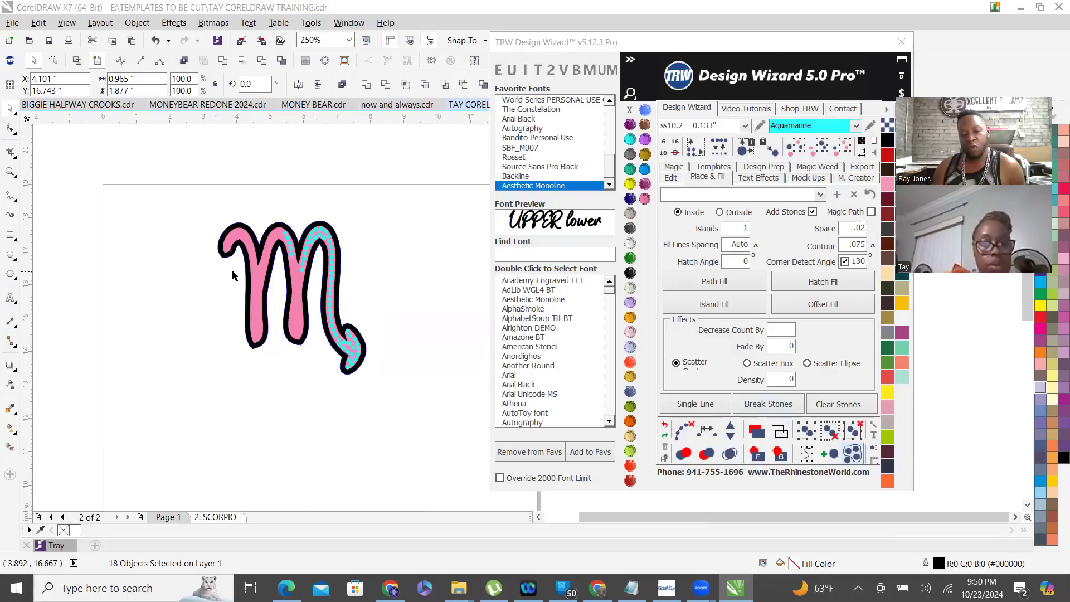
scroll(287, 246, up, 2)
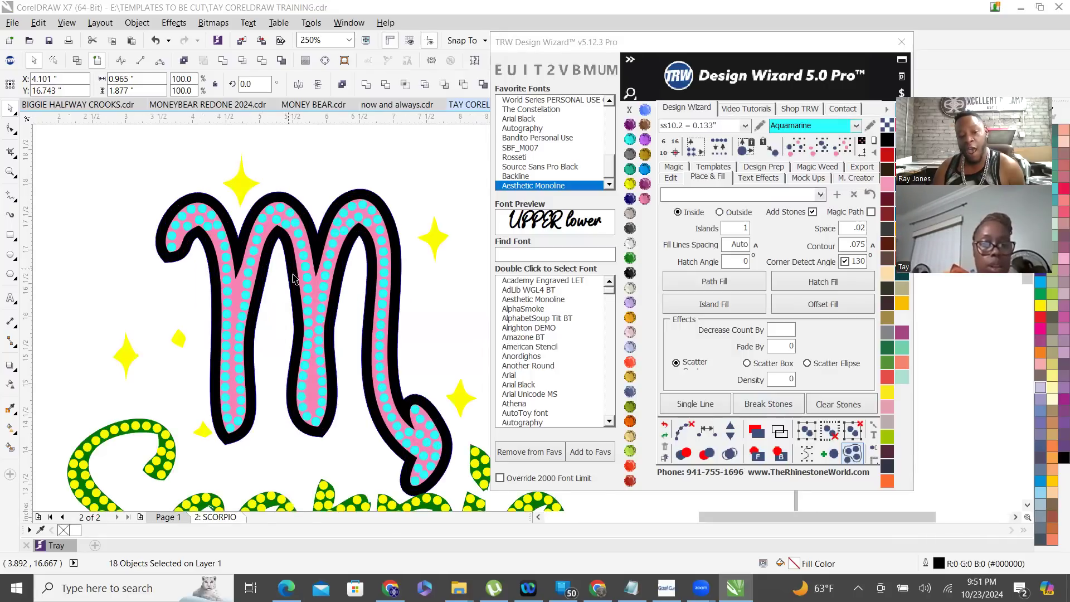
key(Escape)
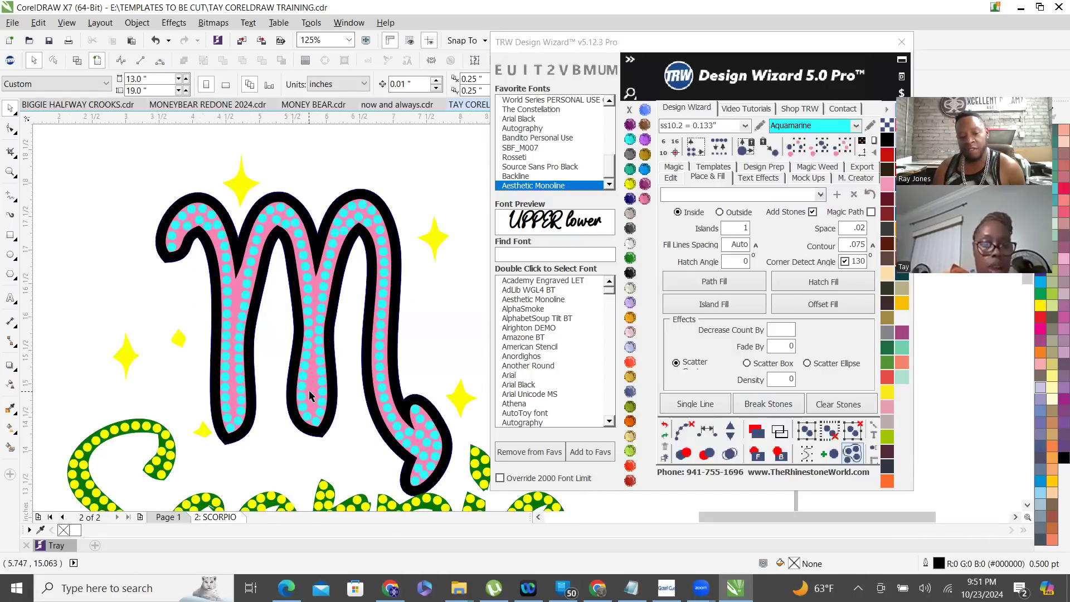
- Move the symbol's pink fill shape aside from its black outline, and undo the move
drag(310, 395, 215, 395)
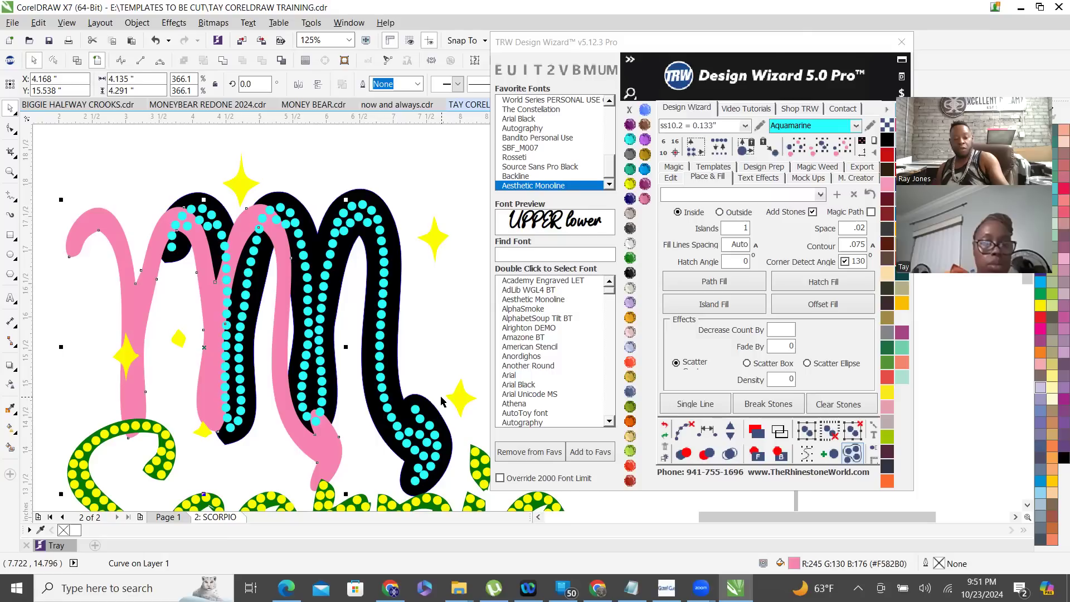
key(ctrl+z)
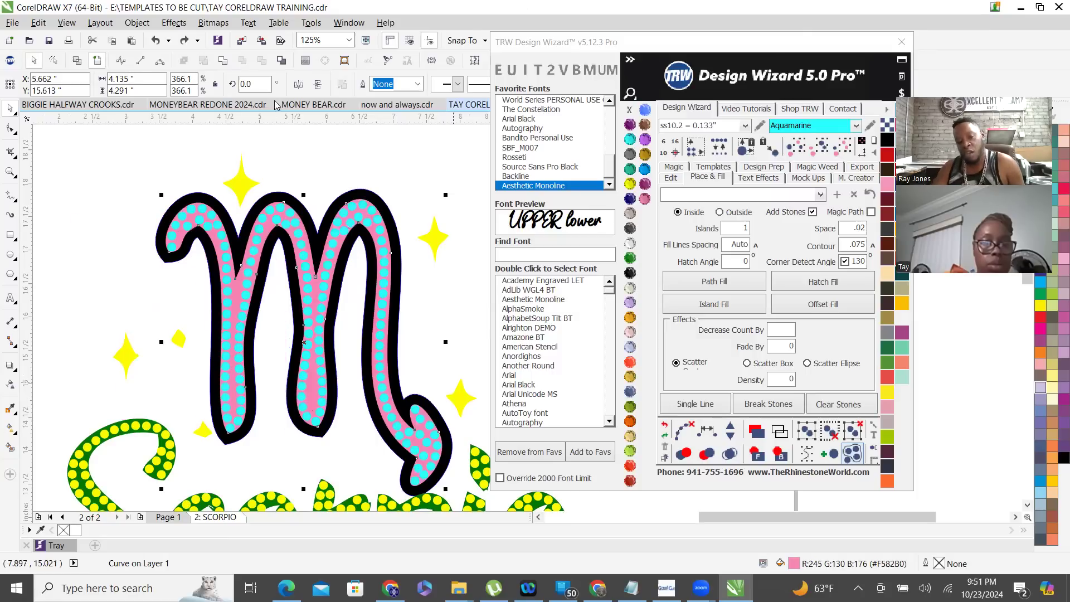
key(Escape)
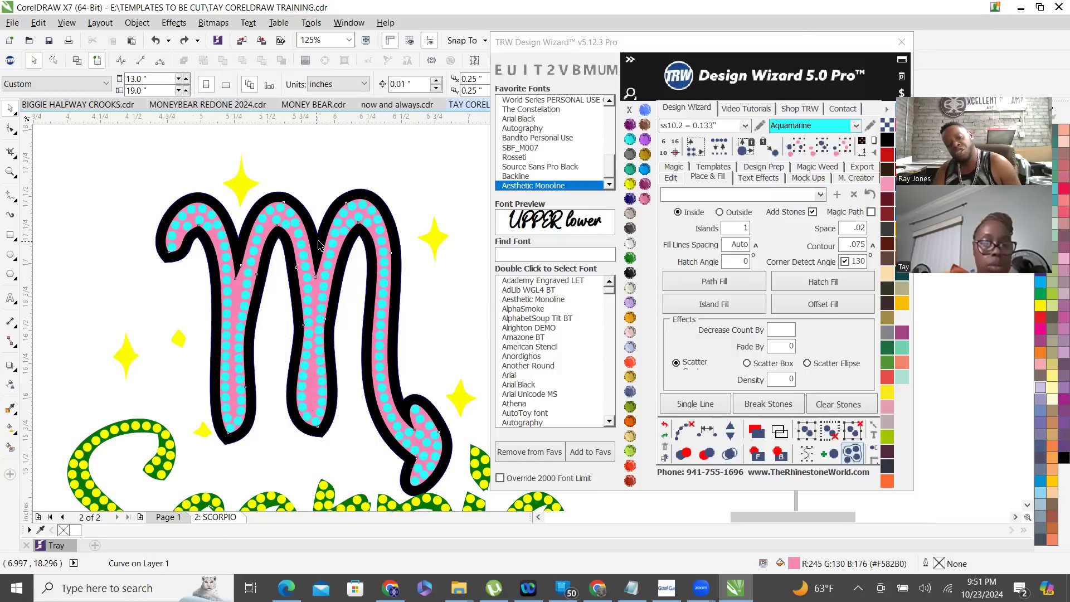
- Select the symbol's pink fill shape with its black outline shape and cut the pink shape out of the black one
scroll(320, 243, up, 2)
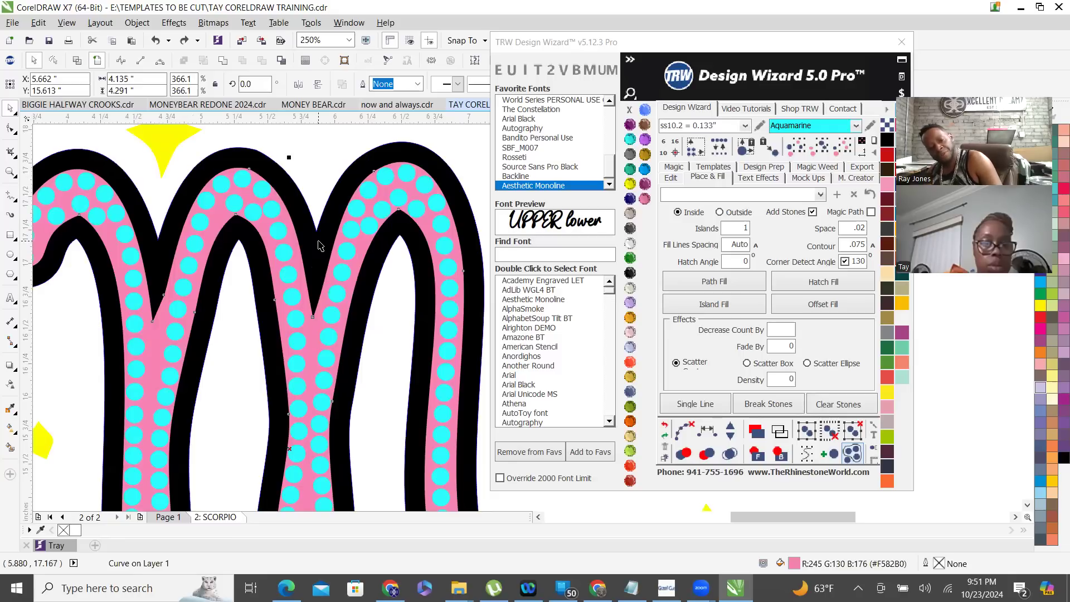
shift+click(320, 245)
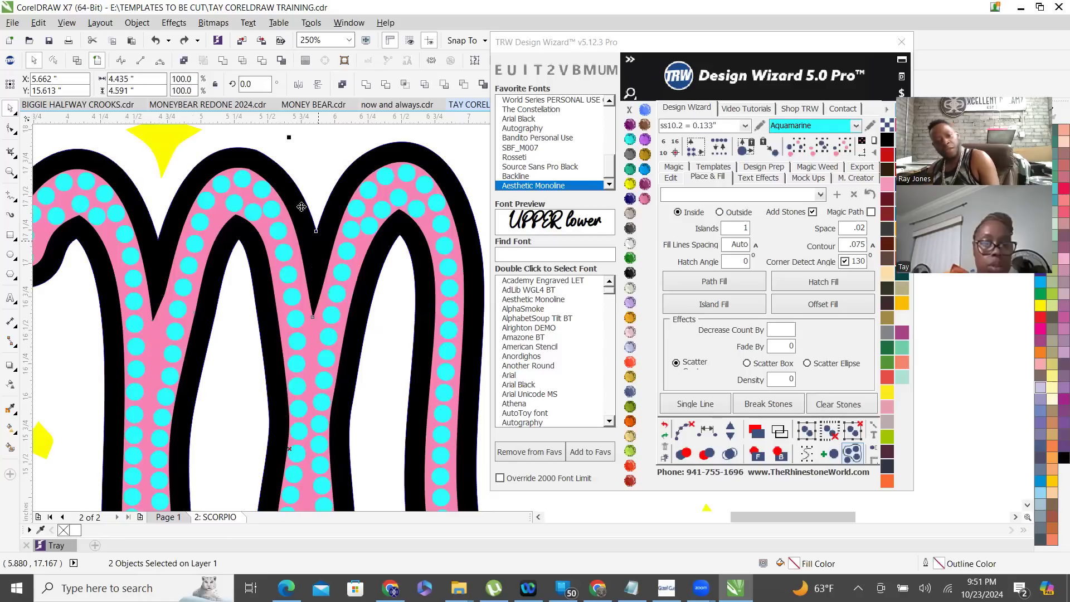
click(262, 61)
key(F3)
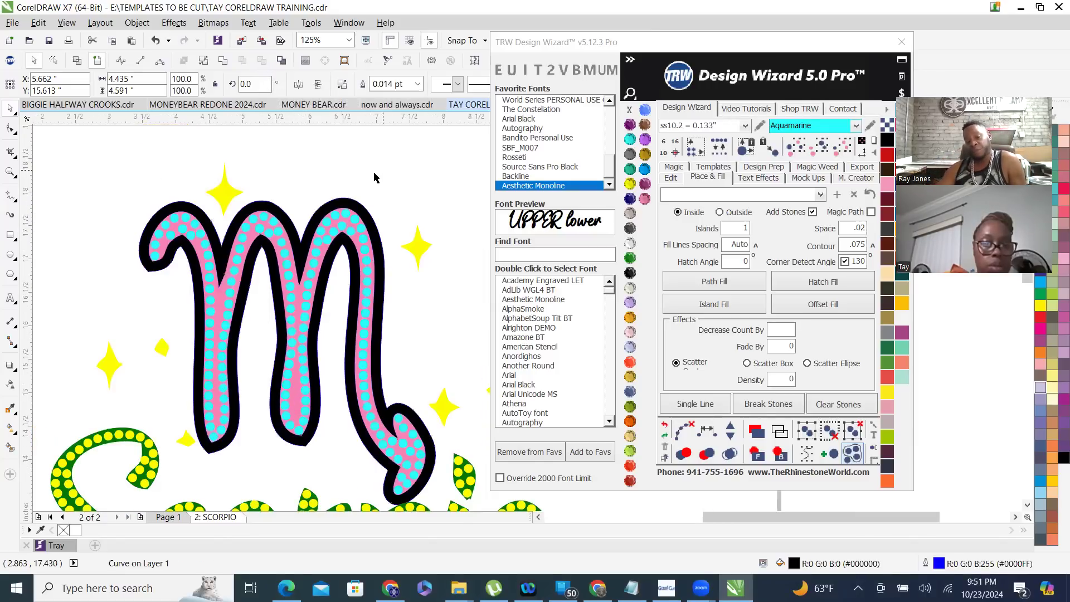
key(Escape)
- Nudge the symbol's pink fill shape 15 inches left, clear of the design, and deselect it
drag(293, 410, 168, 416)
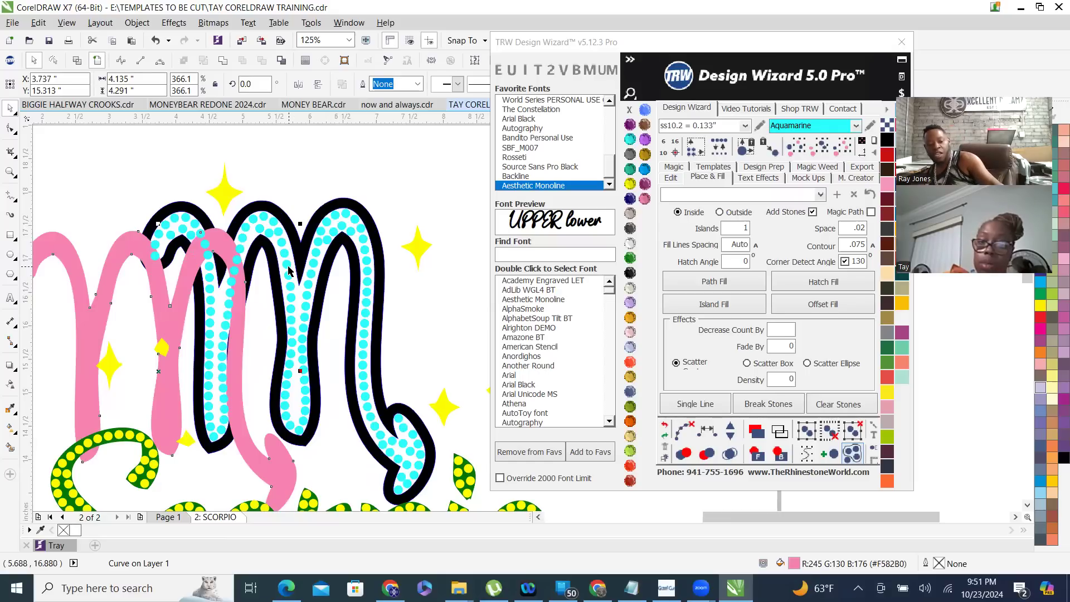
key(ctrl+z)
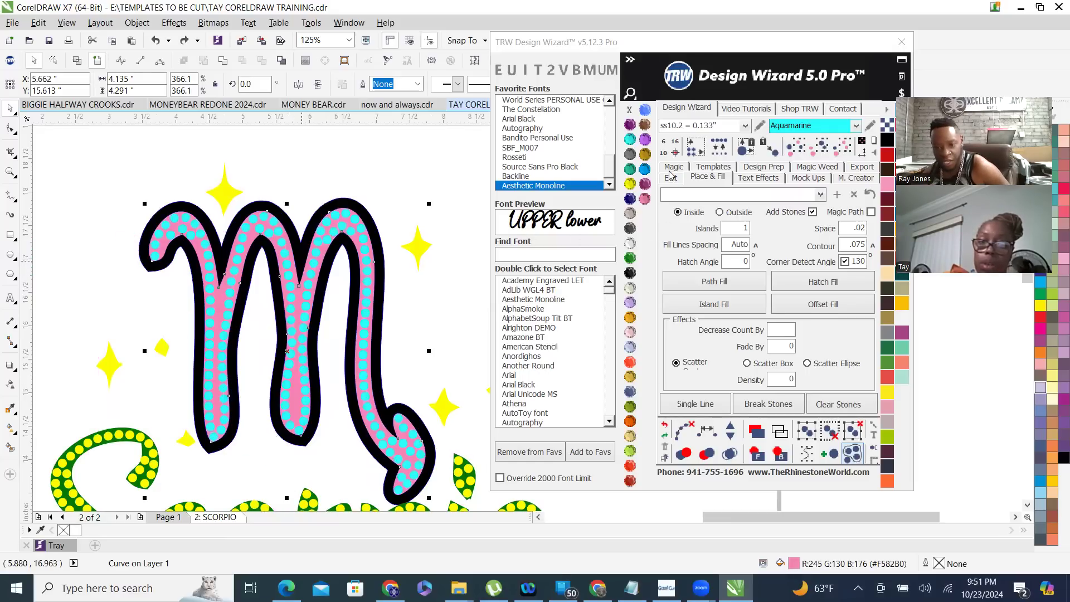
click(671, 179)
click(775, 273)
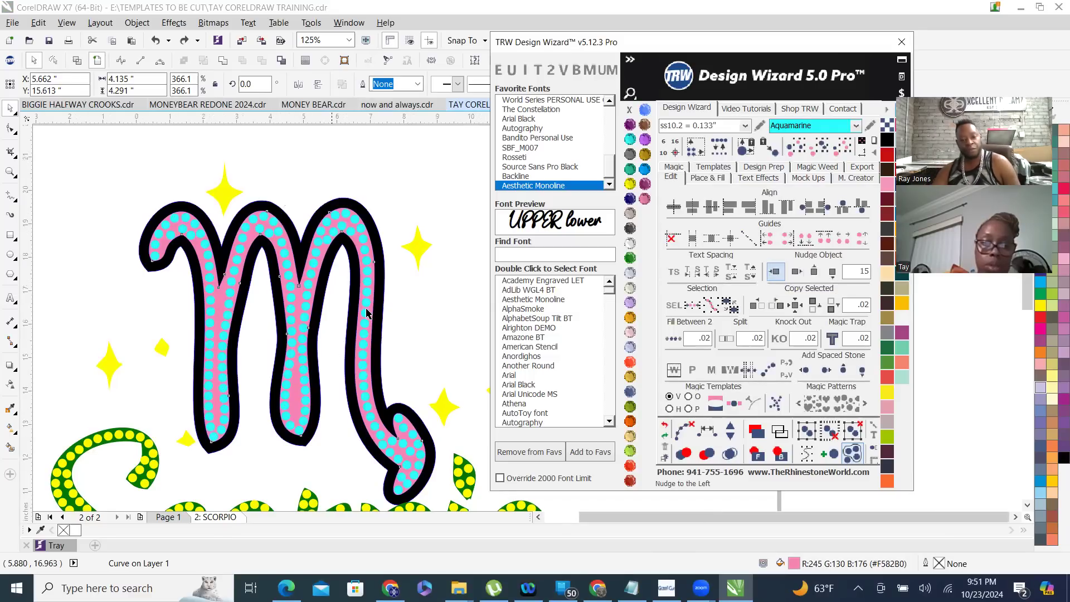
scroll(366, 313, down, 2)
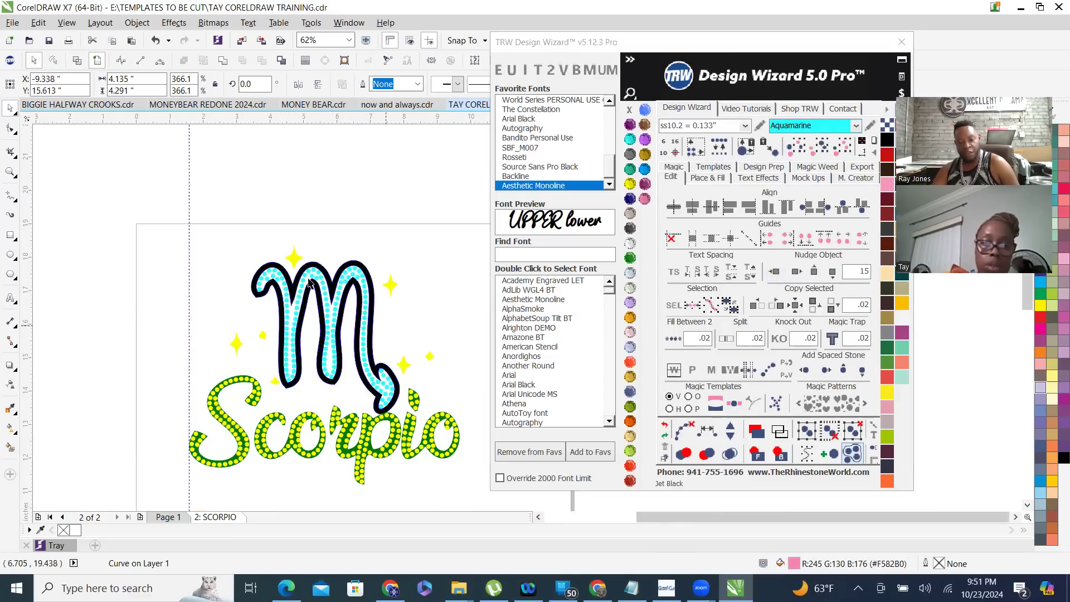
click(366, 412)
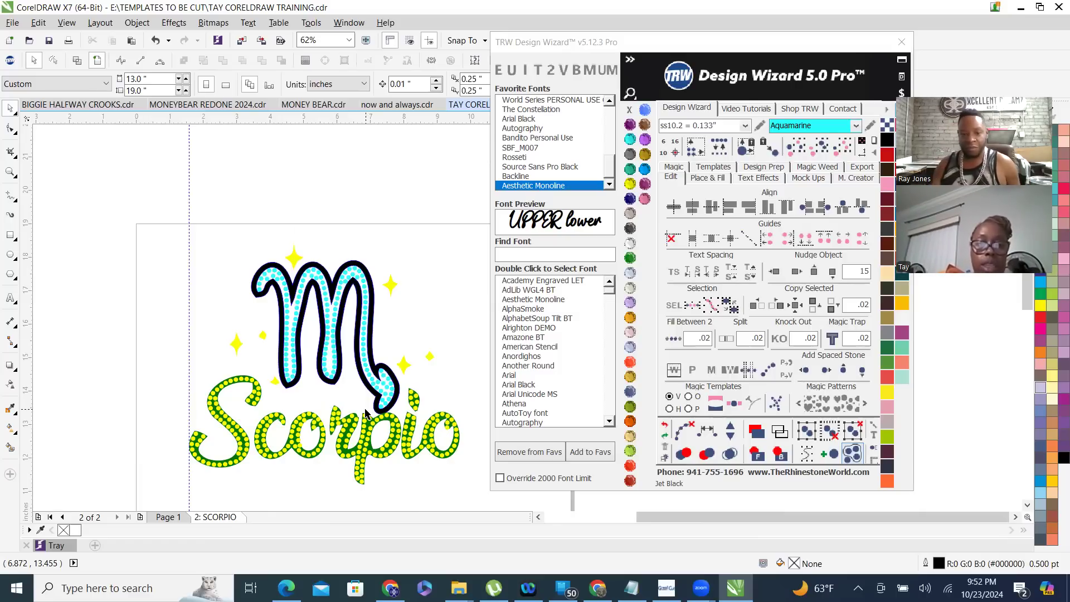
- Select all yellow stones of the word Scorpio together with its green lettering shape and move them down about 0.38 inches
scroll(301, 468, up, 1)
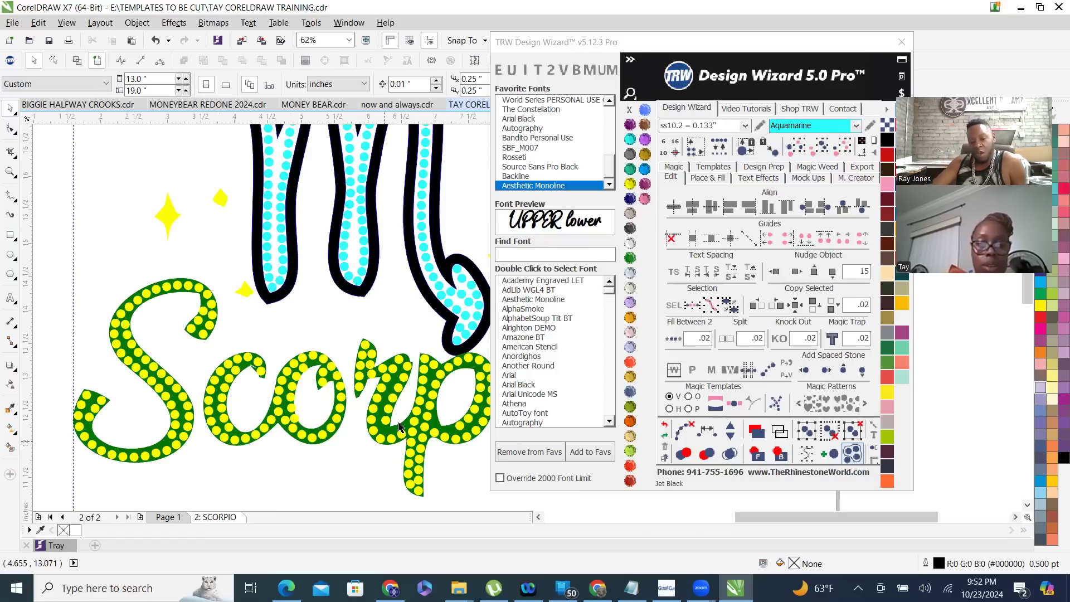
scroll(359, 346, down, 1)
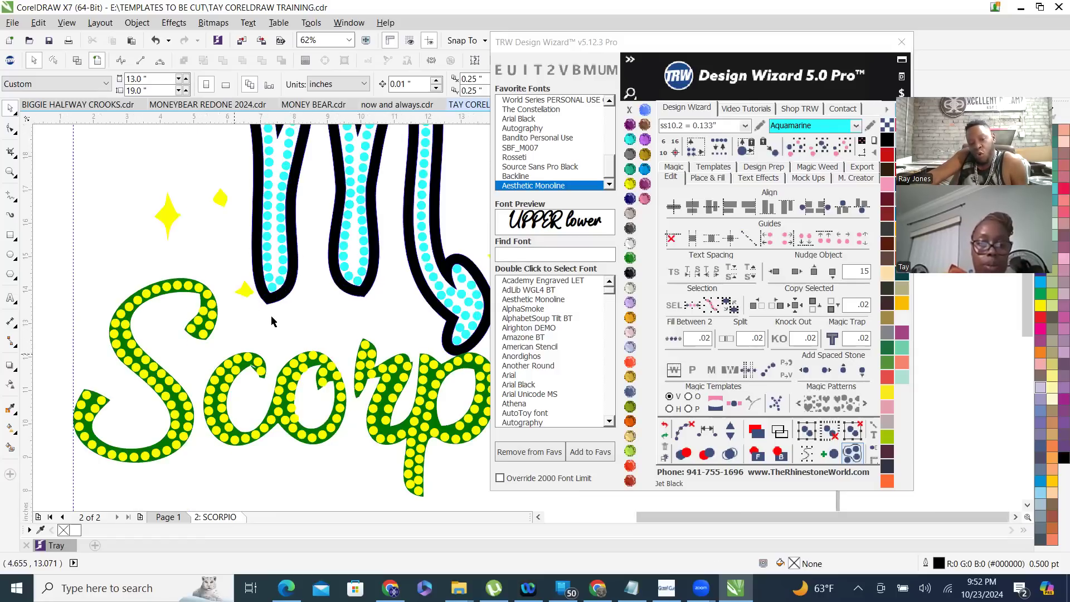
scroll(273, 322, down, 1)
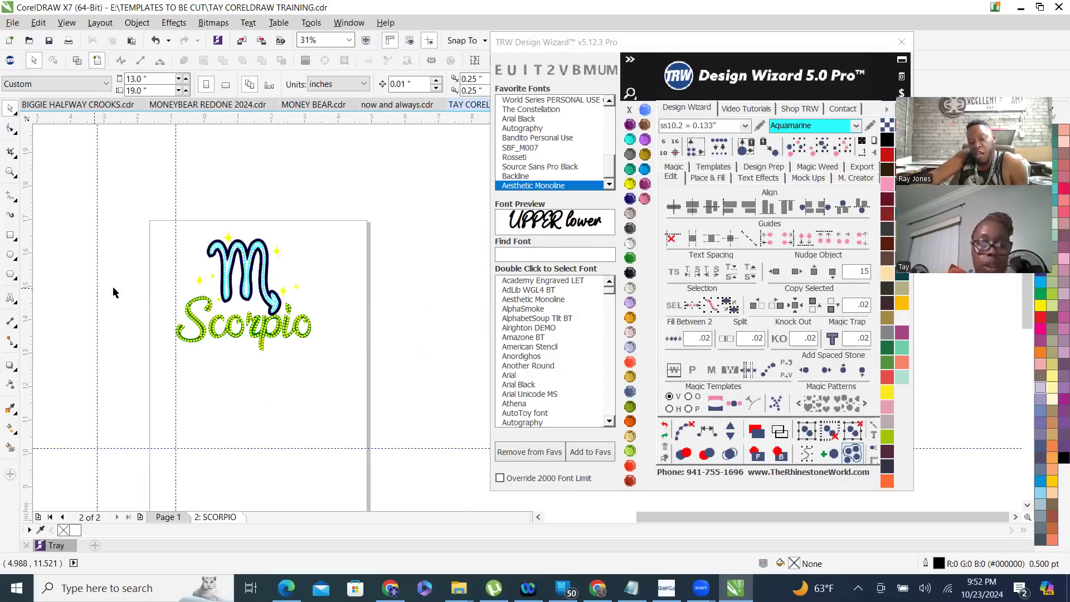
scroll(253, 370, up, 2)
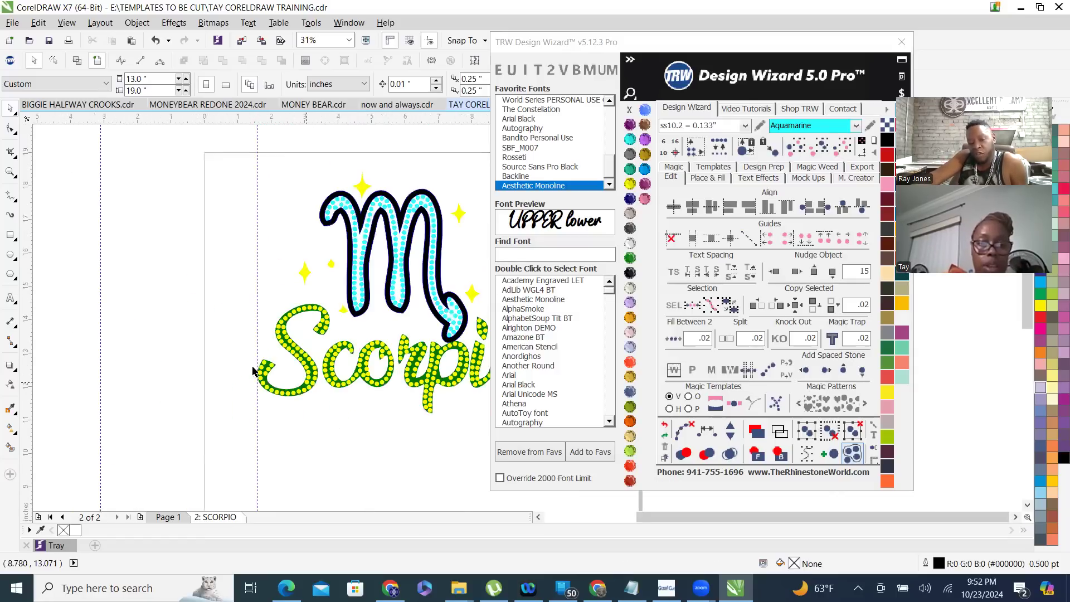
click(440, 351)
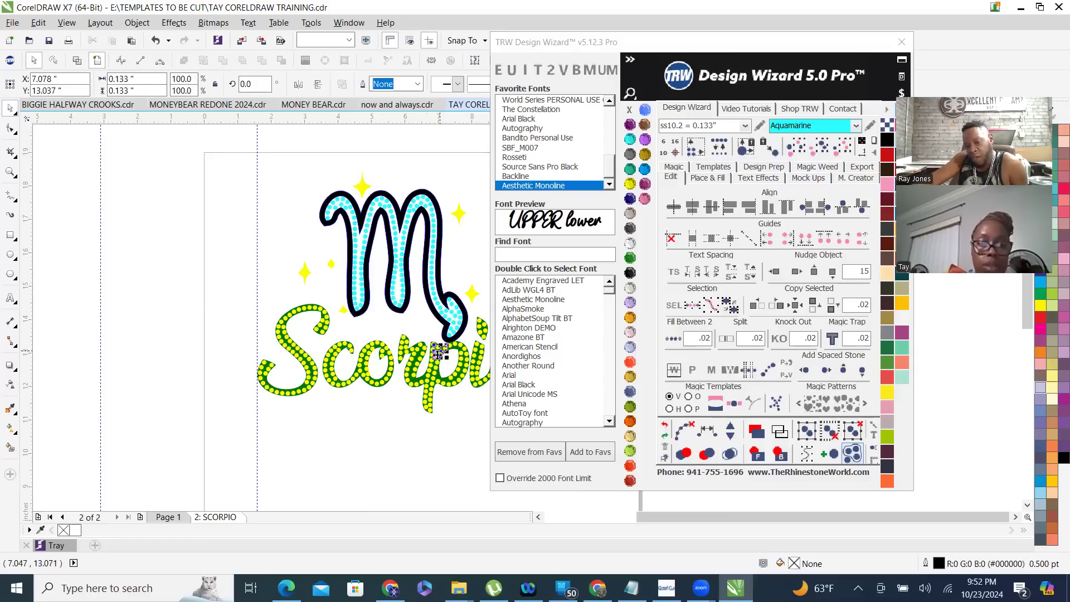
click(846, 149)
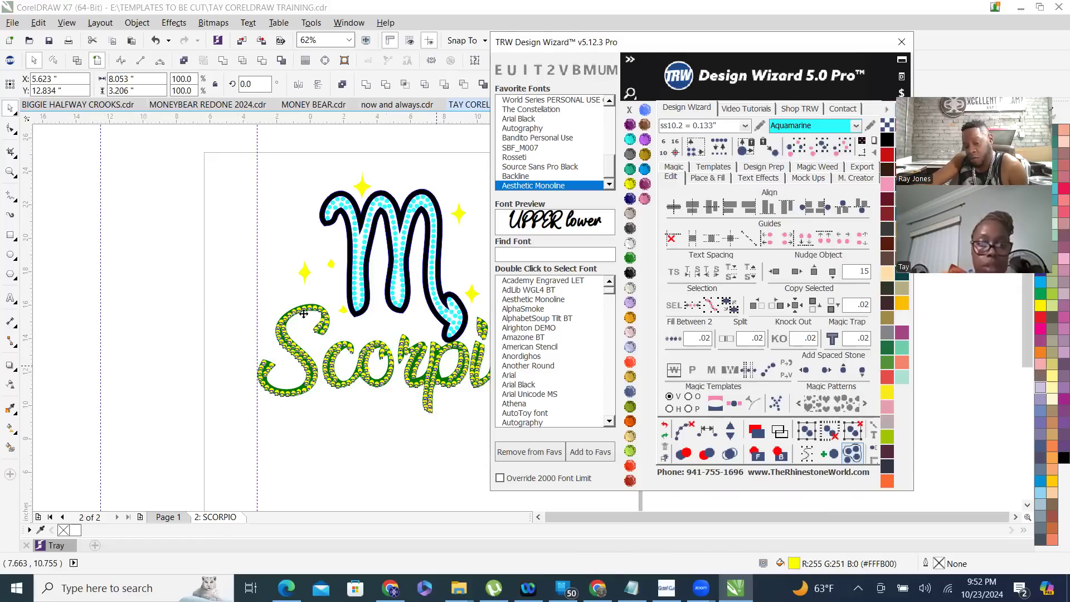
scroll(305, 340, down, 2)
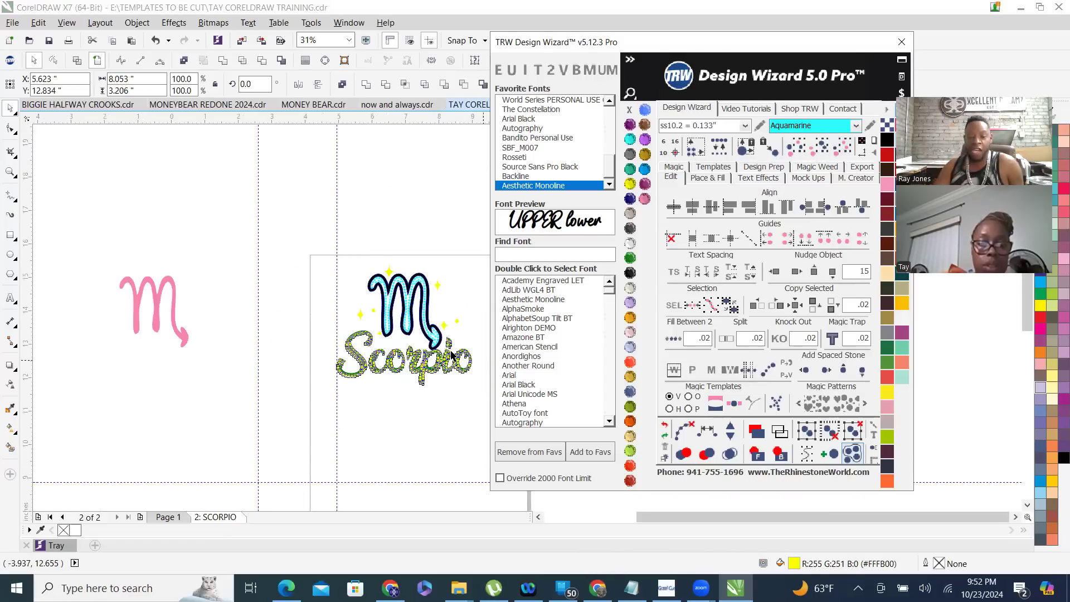
scroll(452, 354, up, 2)
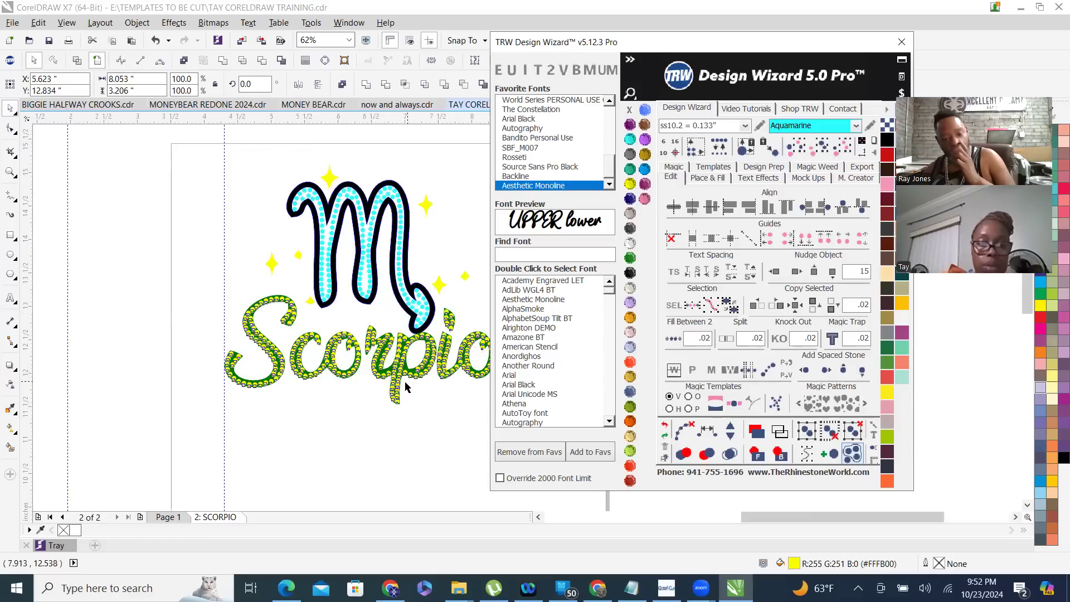
scroll(406, 377, up, 2)
scroll(406, 362, up, 2)
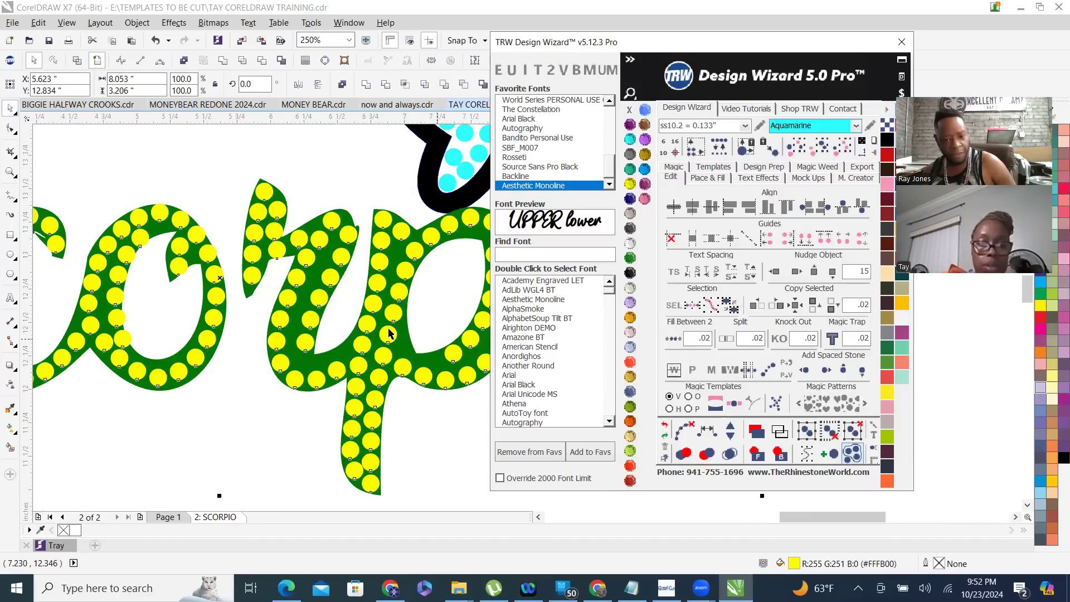
scroll(406, 344, up, 4)
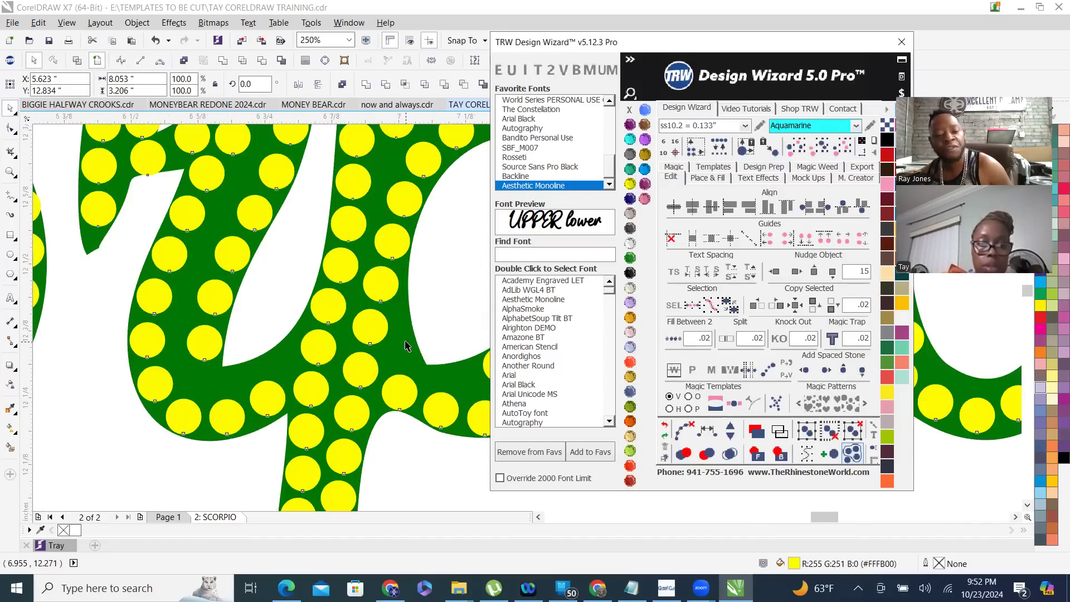
scroll(405, 344, up, 2)
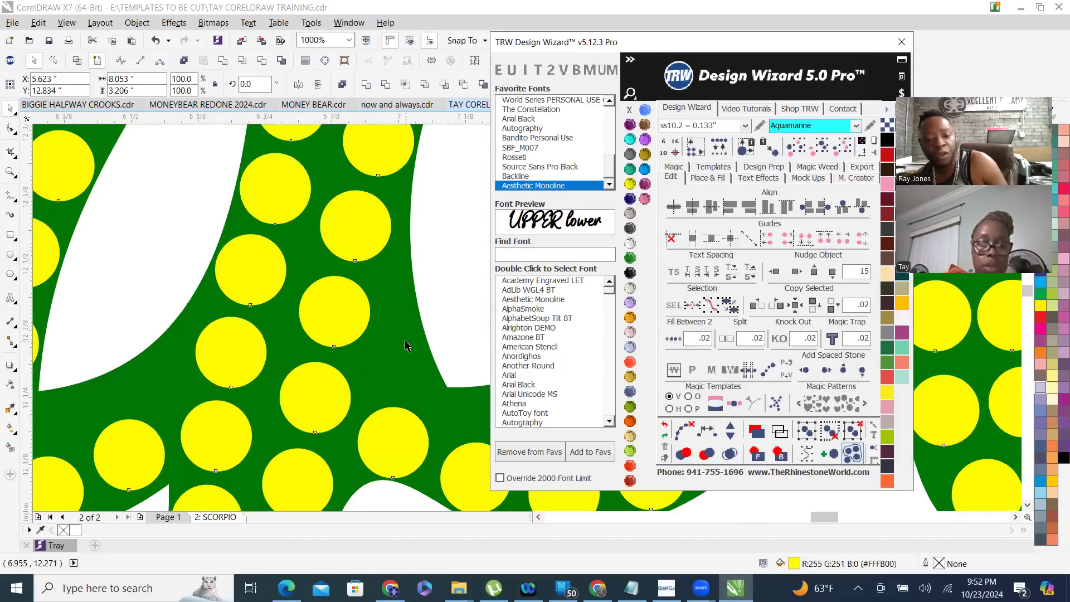
click(406, 346)
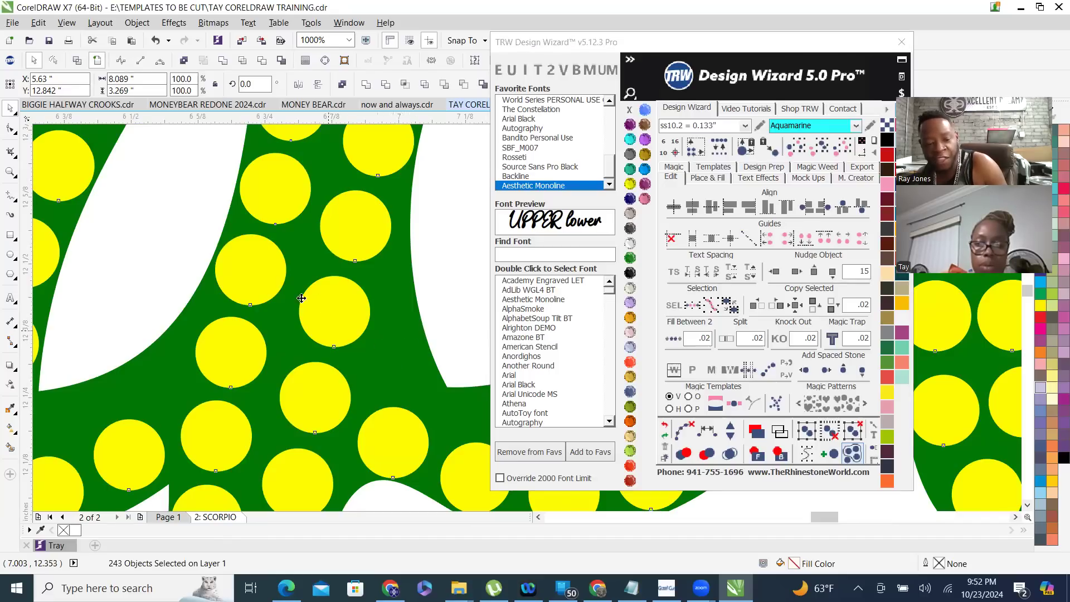
scroll(269, 336, down, 3)
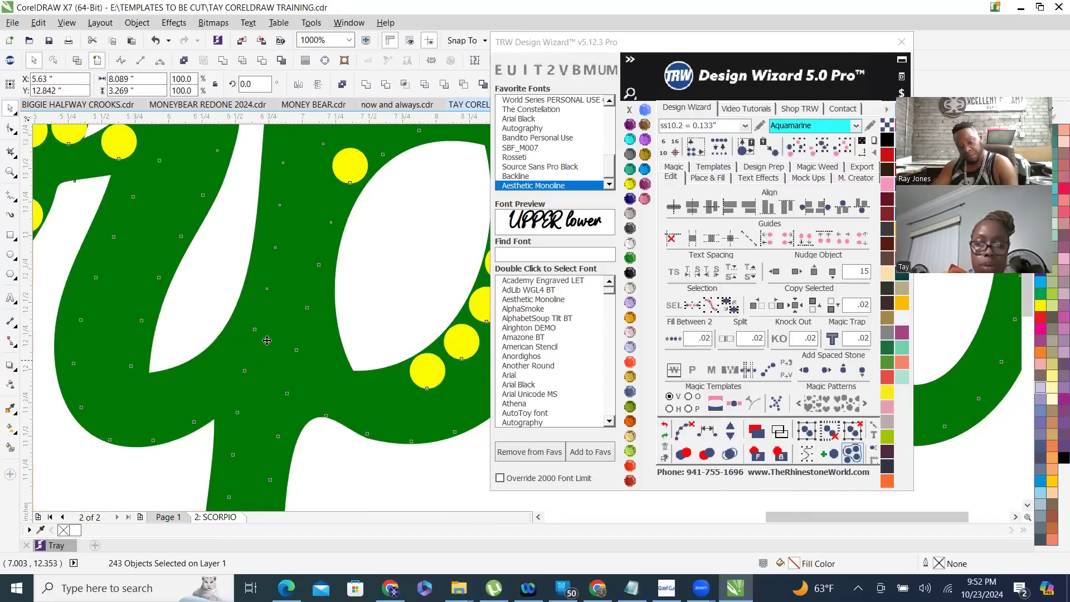
scroll(267, 345, down, 6)
scroll(285, 331, up, 1)
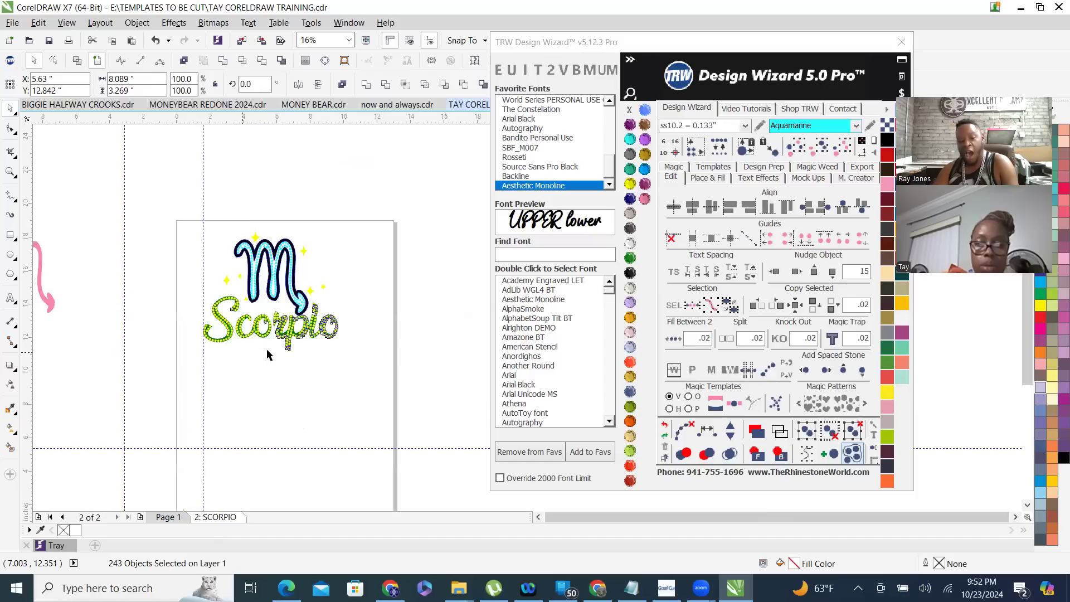
scroll(286, 329, up, 1)
scroll(279, 322, up, 1)
drag(277, 326, 276, 336)
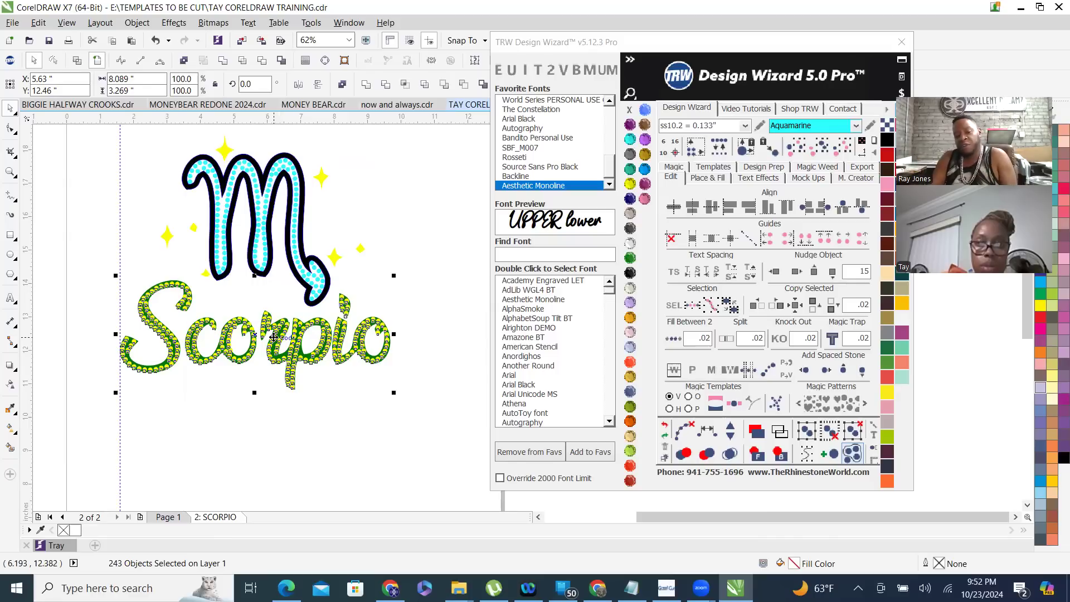
click(461, 436)
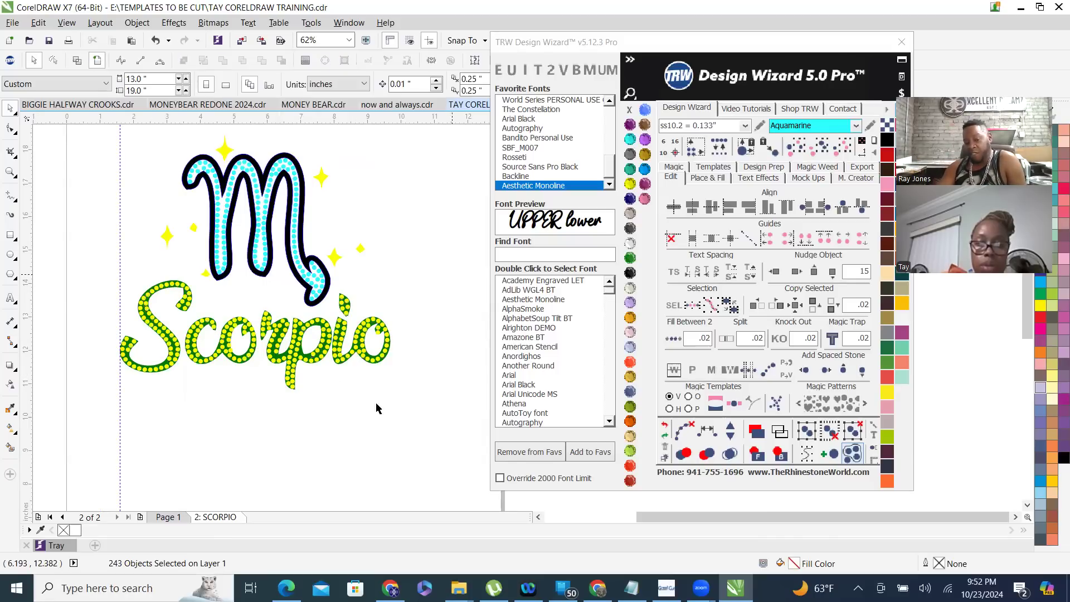
- Create an outside Island Fill contour of .075 around the green Scorpio lettering without adding stones, and color it Jet Black
scroll(293, 359, up, 4)
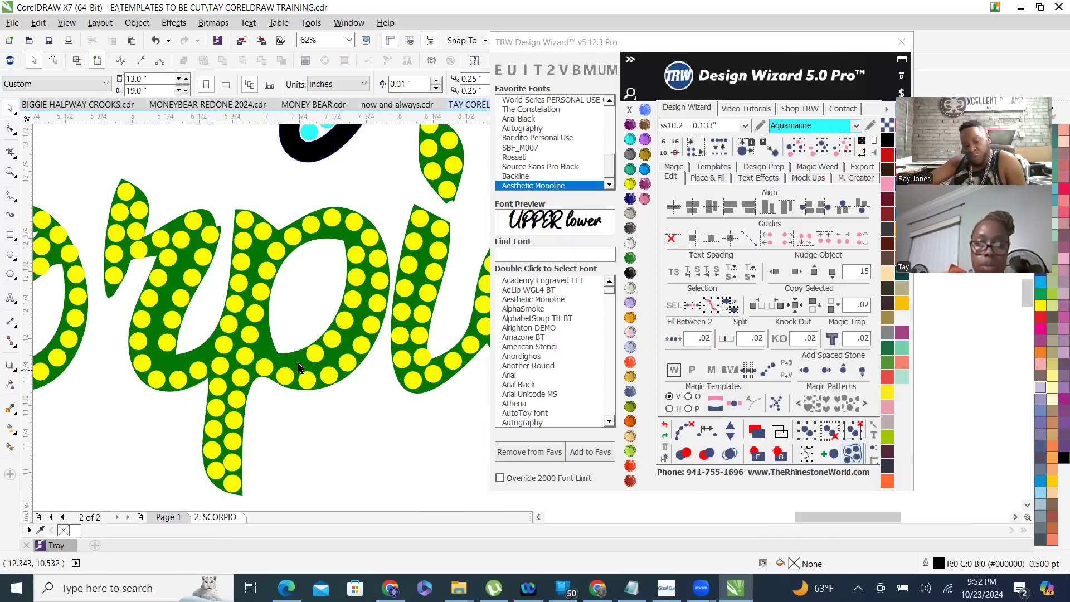
click(289, 362)
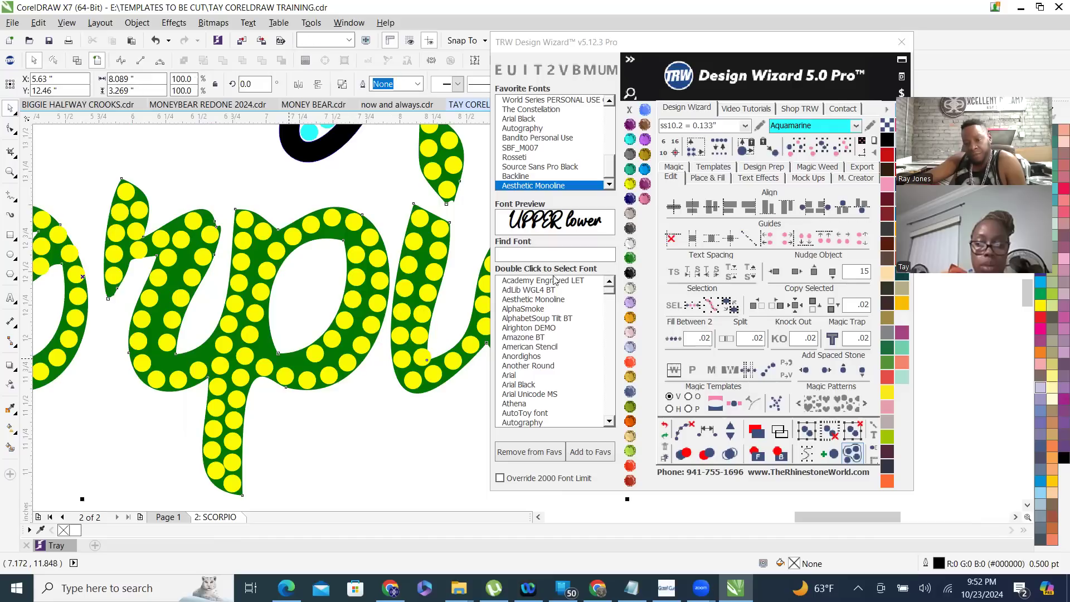
click(708, 178)
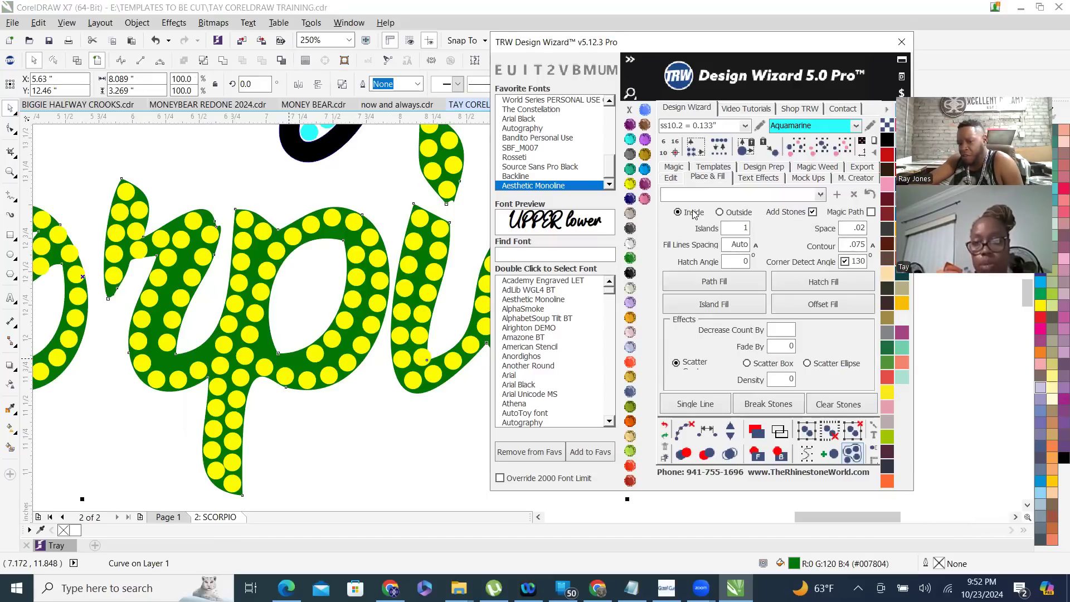
click(719, 212)
click(812, 211)
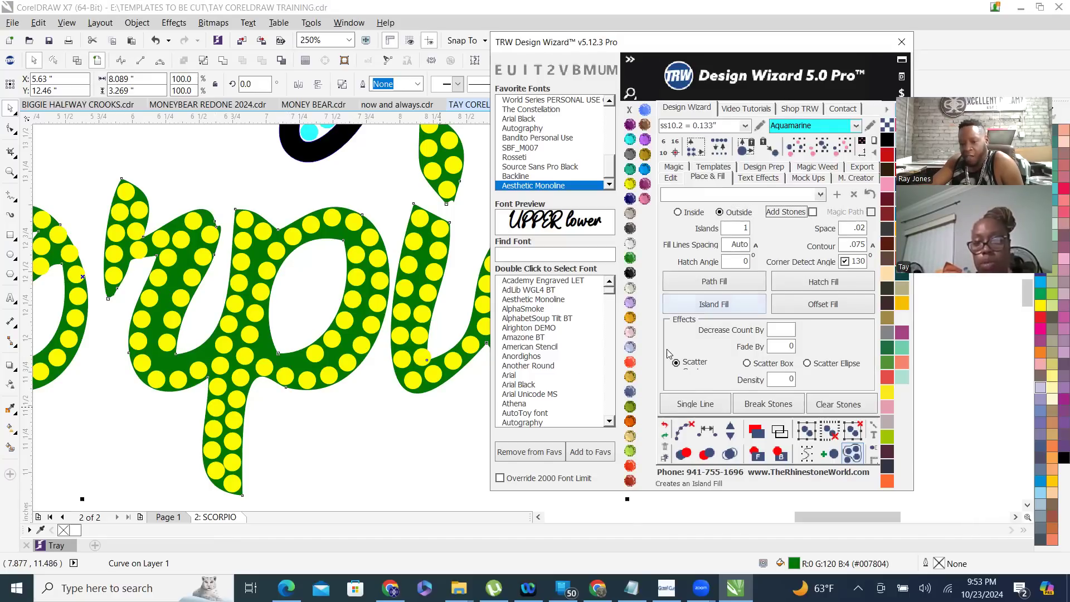
click(727, 306)
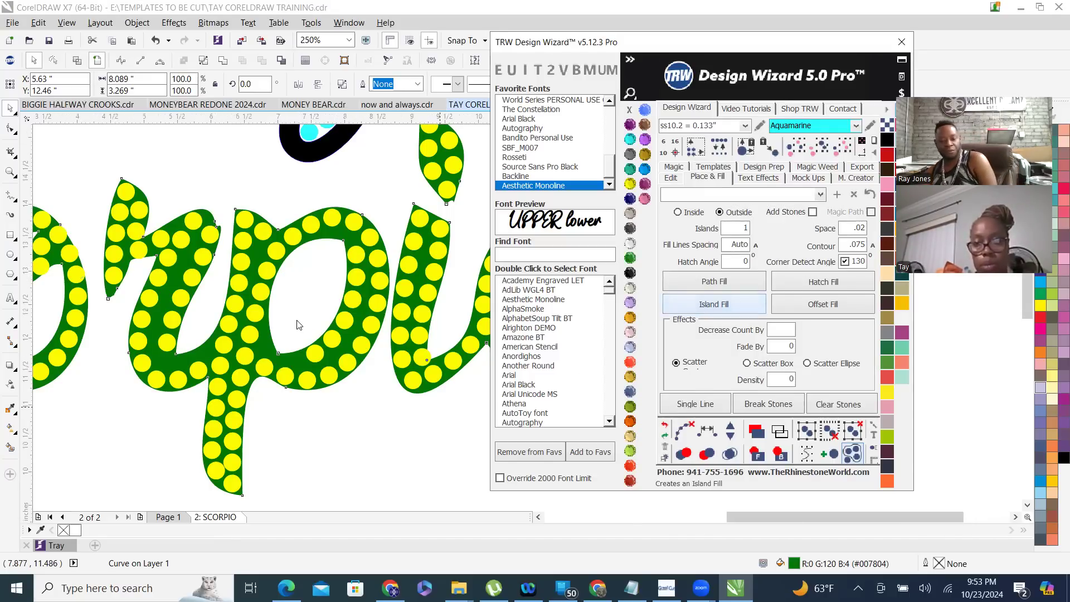
key(F3)
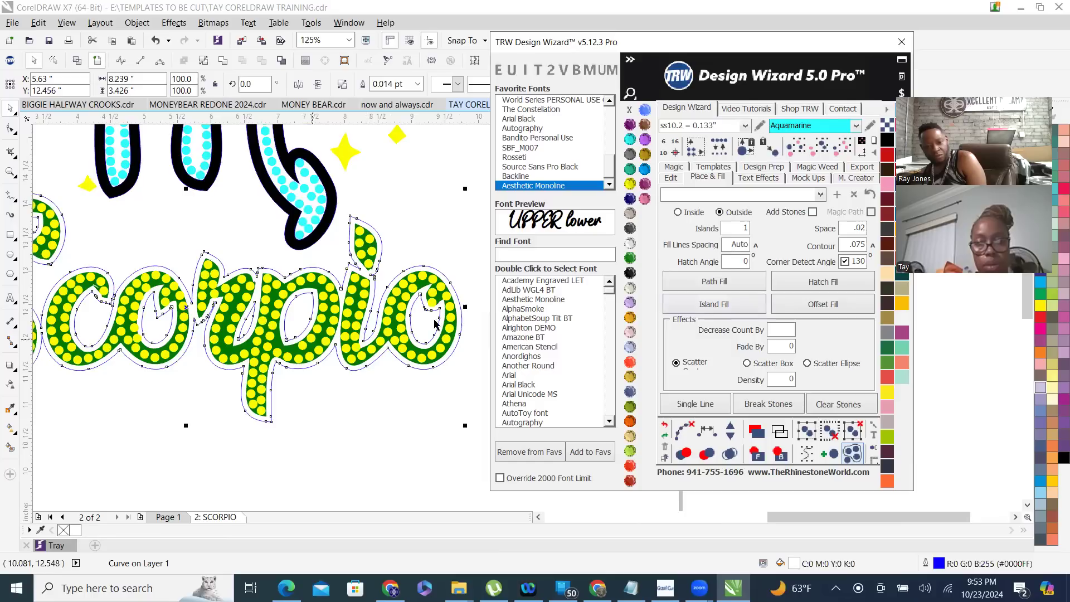
click(631, 275)
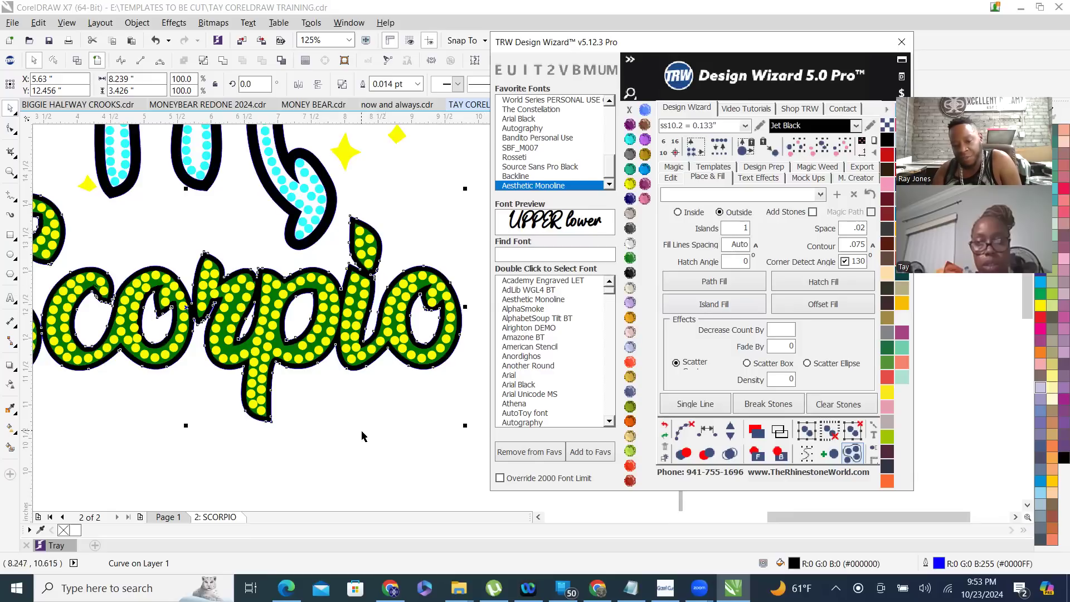
click(396, 445)
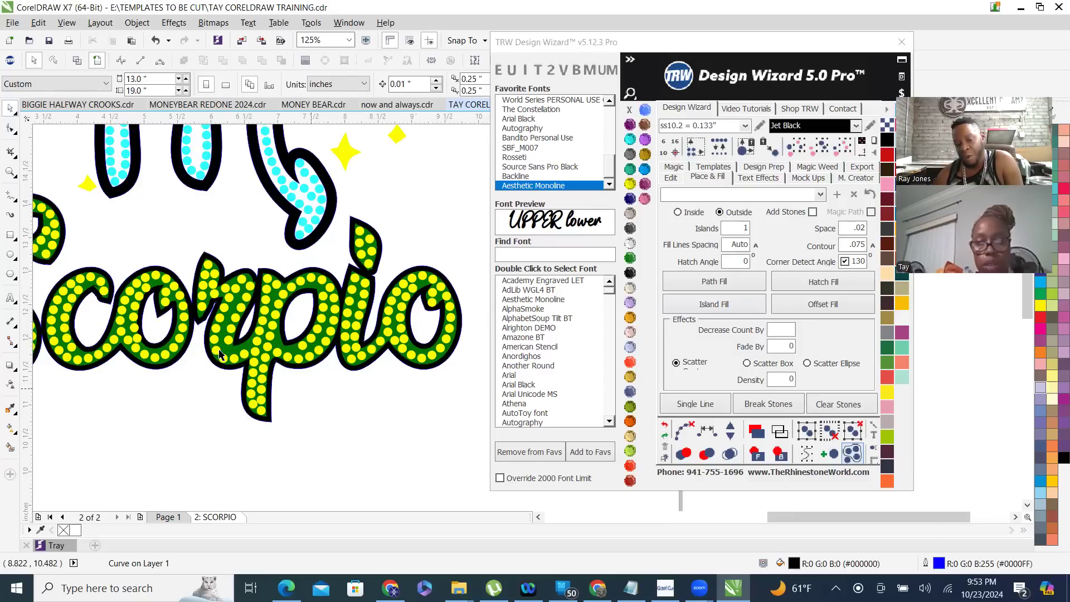
- Select the green lettering shape with its new black contour and cut the green shape out of the black one
click(279, 340)
scroll(284, 335, up, 5)
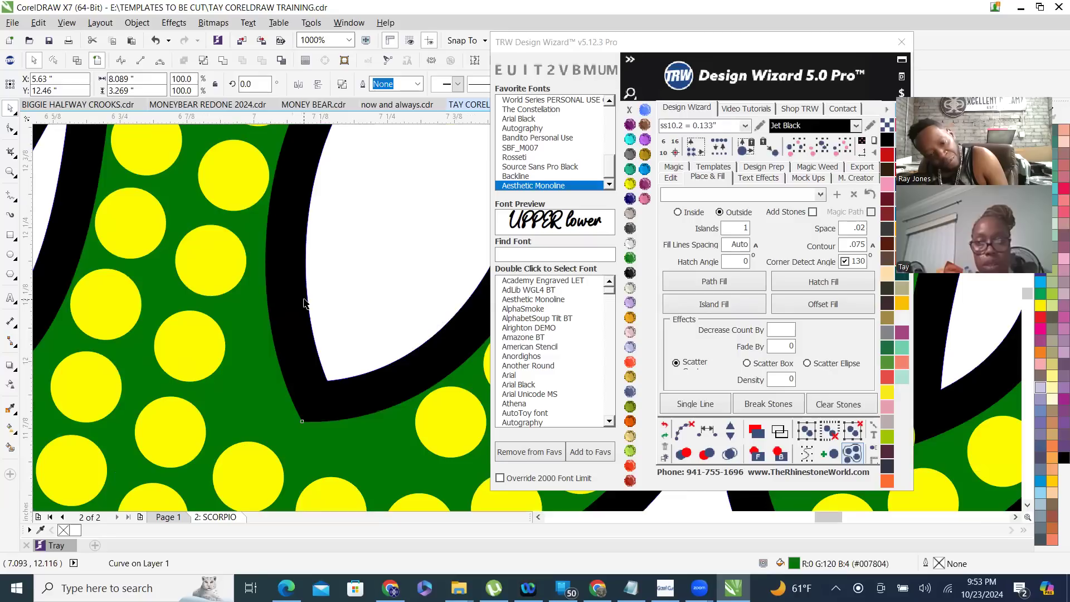
scroll(277, 343, down, 2)
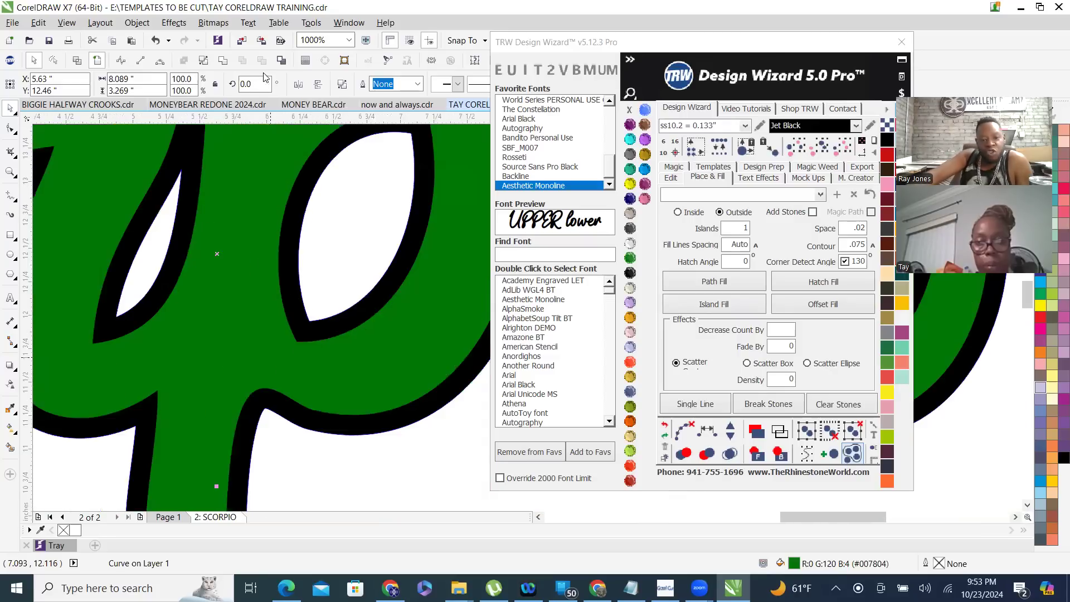
click(262, 60)
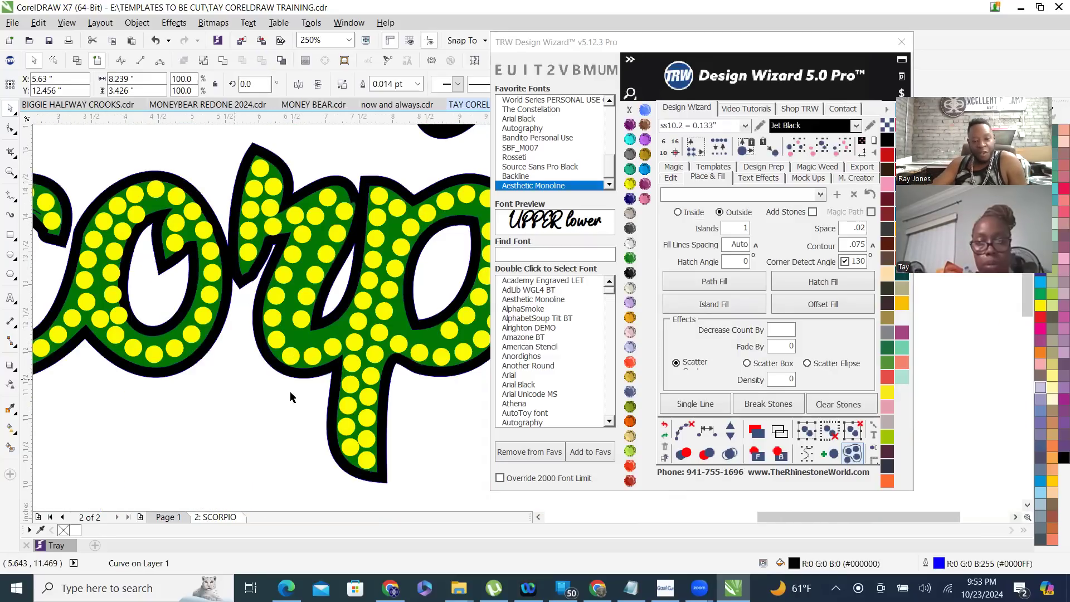
- Select the entire Scorpio design and generate Vinyl Overcut and Stone 2+ Cut templates from it on a new page
scroll(303, 351, down, 2)
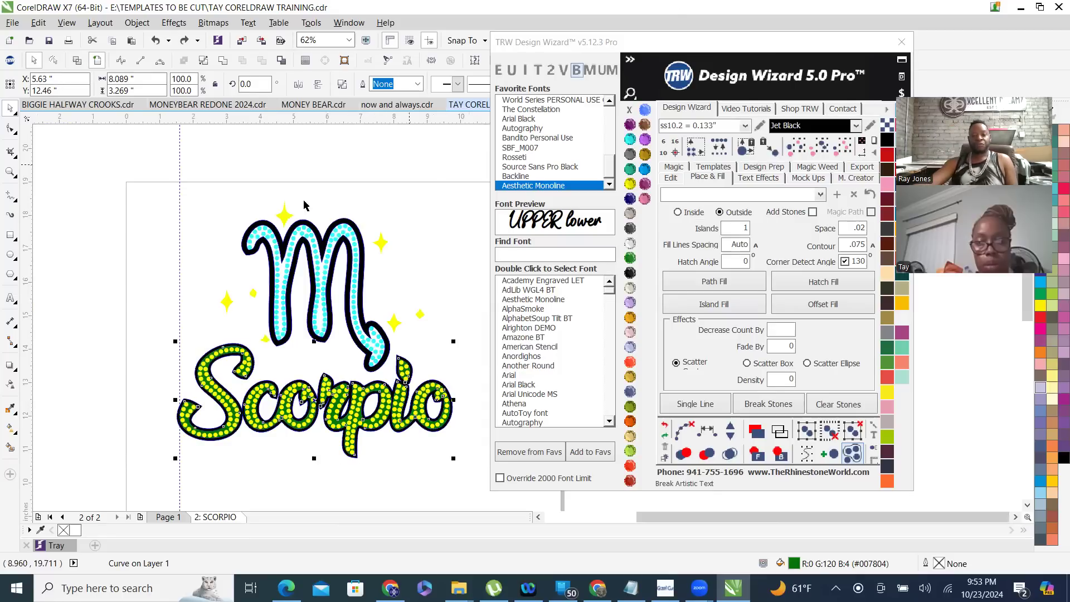
click(369, 193)
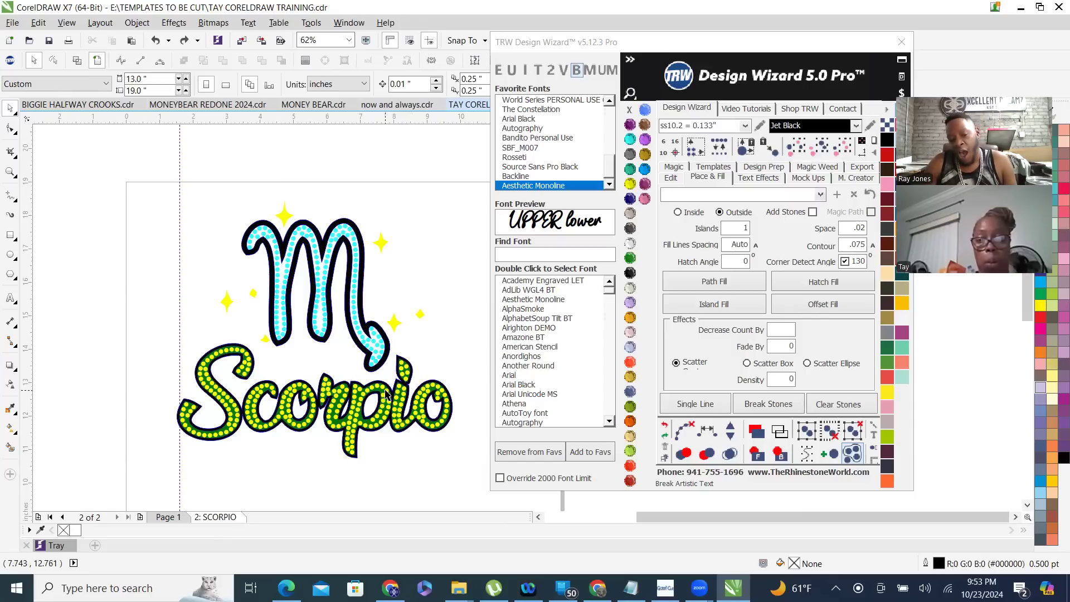
drag(141, 188, 499, 503)
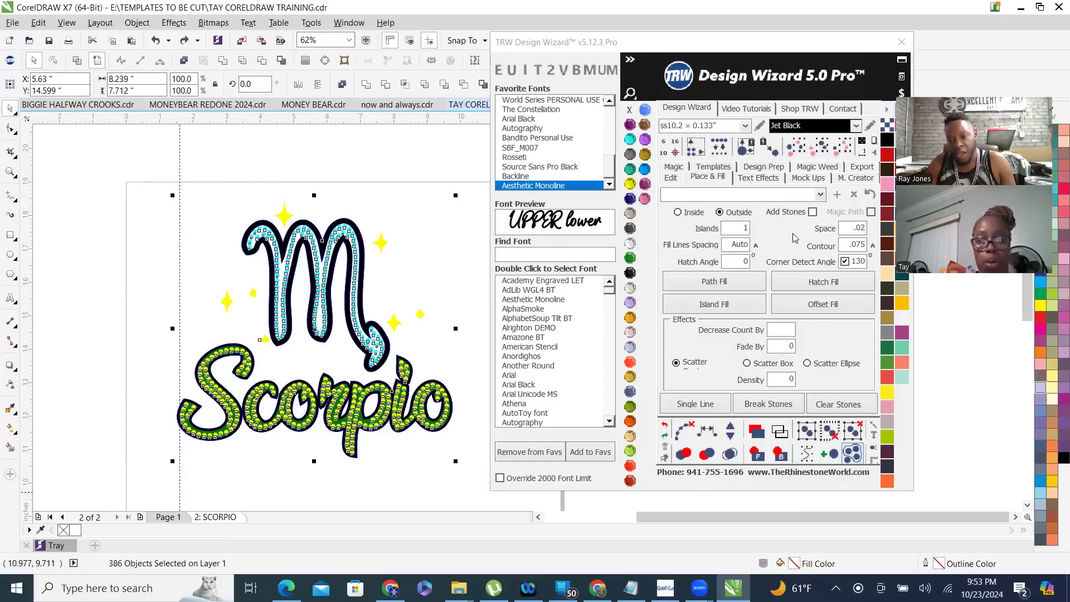
click(715, 168)
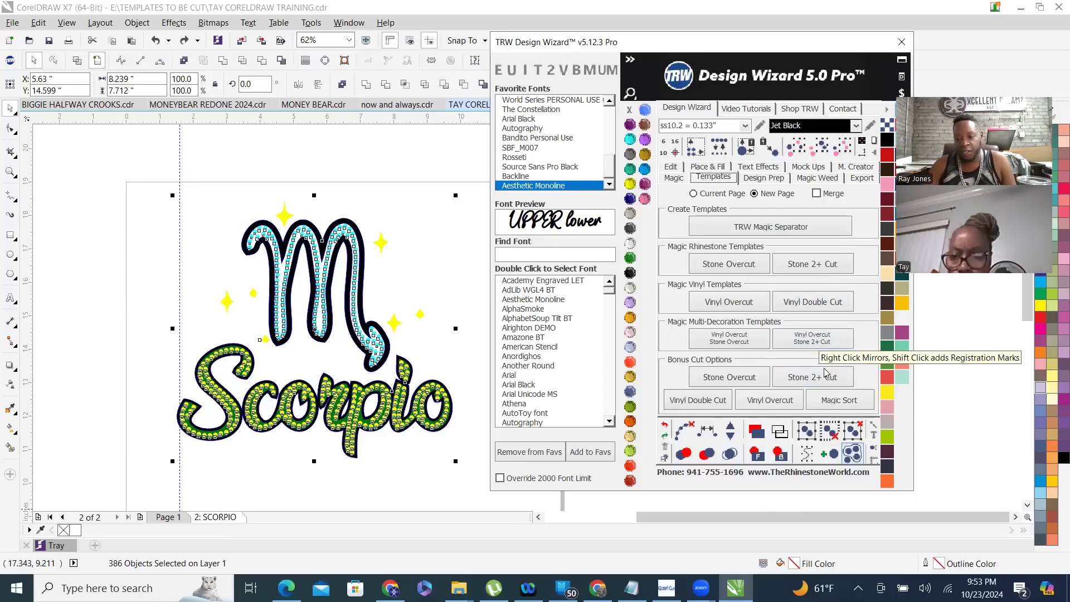
click(827, 340)
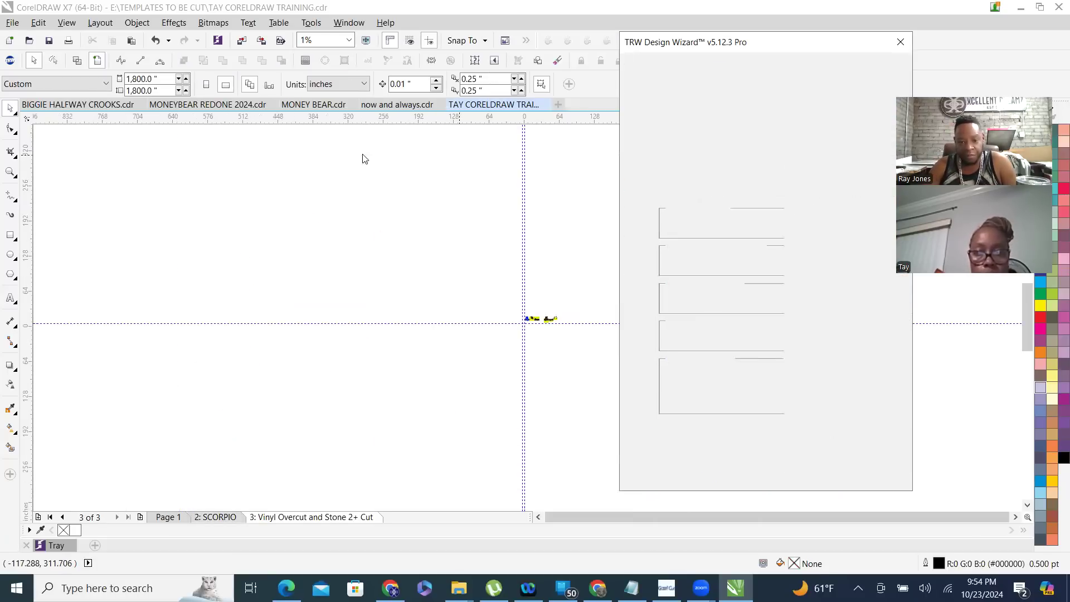
- Examine the generated rhinestone panels for the symbol and lettering alongside the mirrored vinyl cut panels
scroll(554, 329, up, 7)
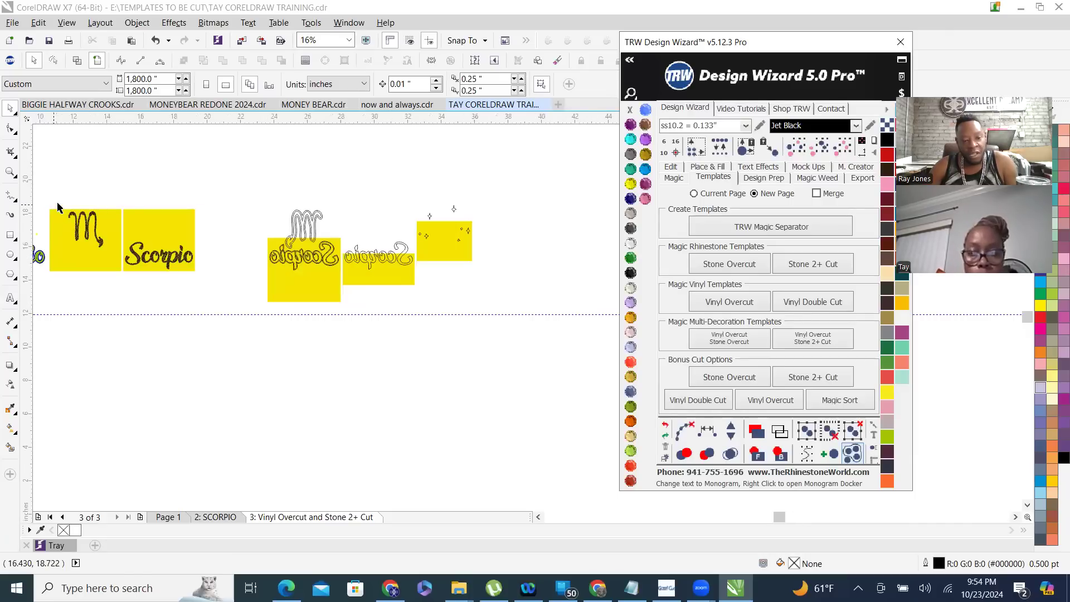
scroll(57, 211, up, 3)
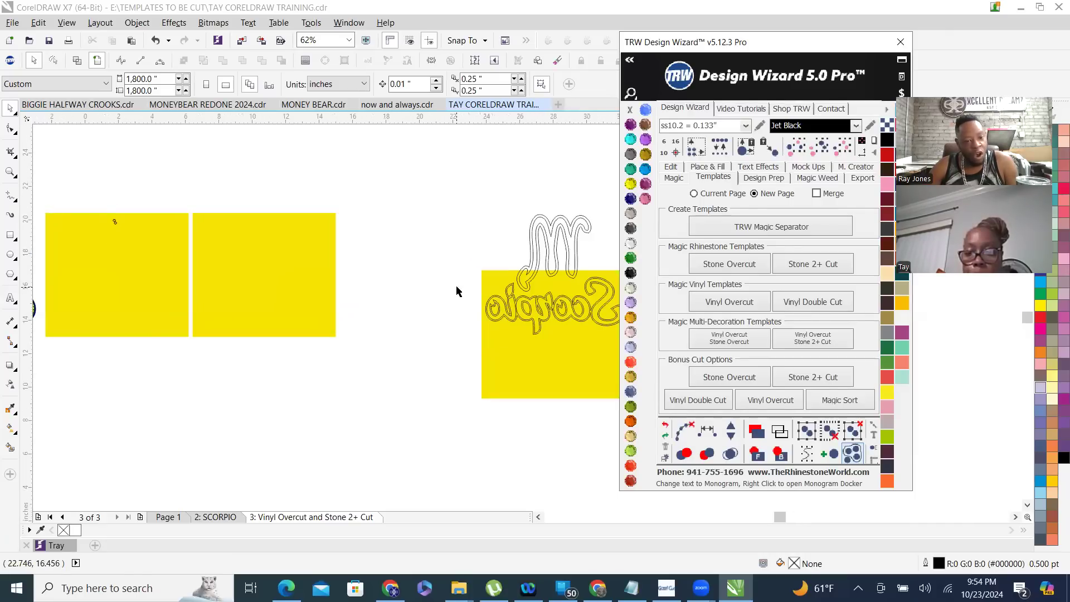
scroll(459, 290, down, 2)
scroll(344, 329, up, 2)
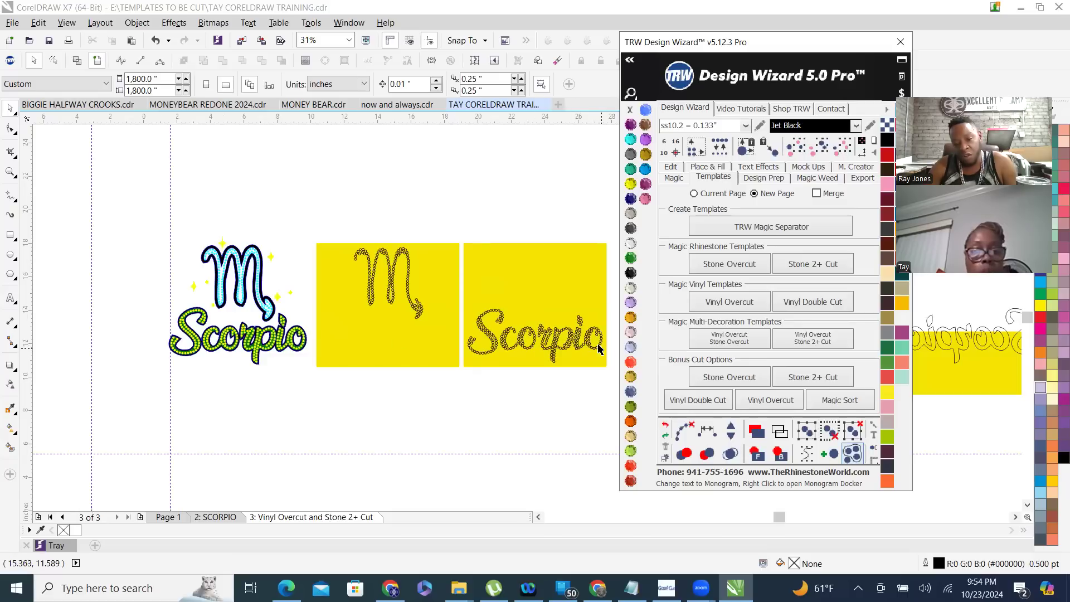
scroll(216, 330, down, 1)
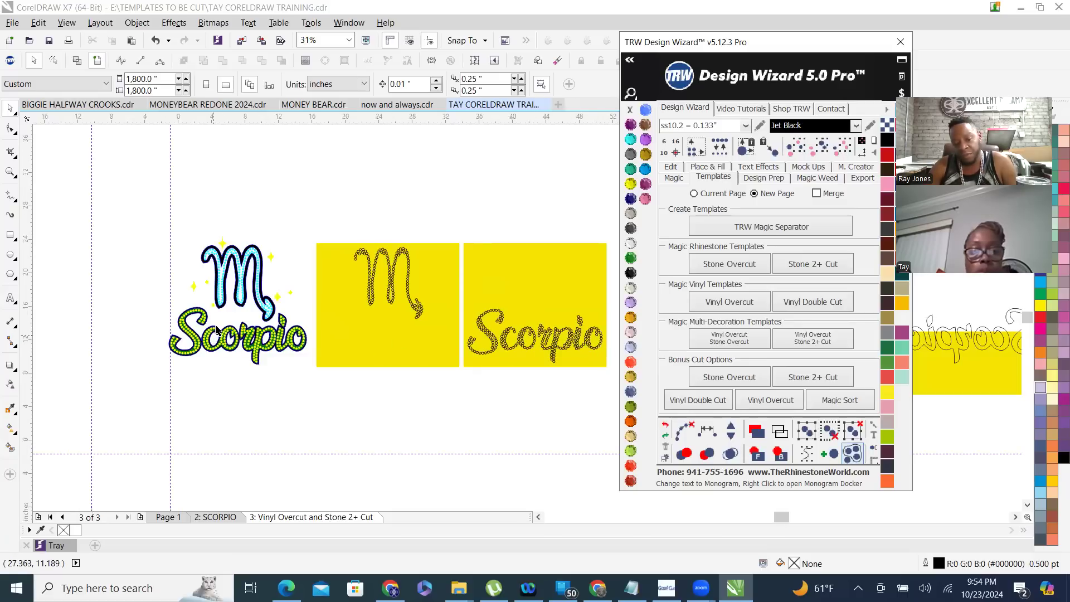
scroll(584, 338, up, 1)
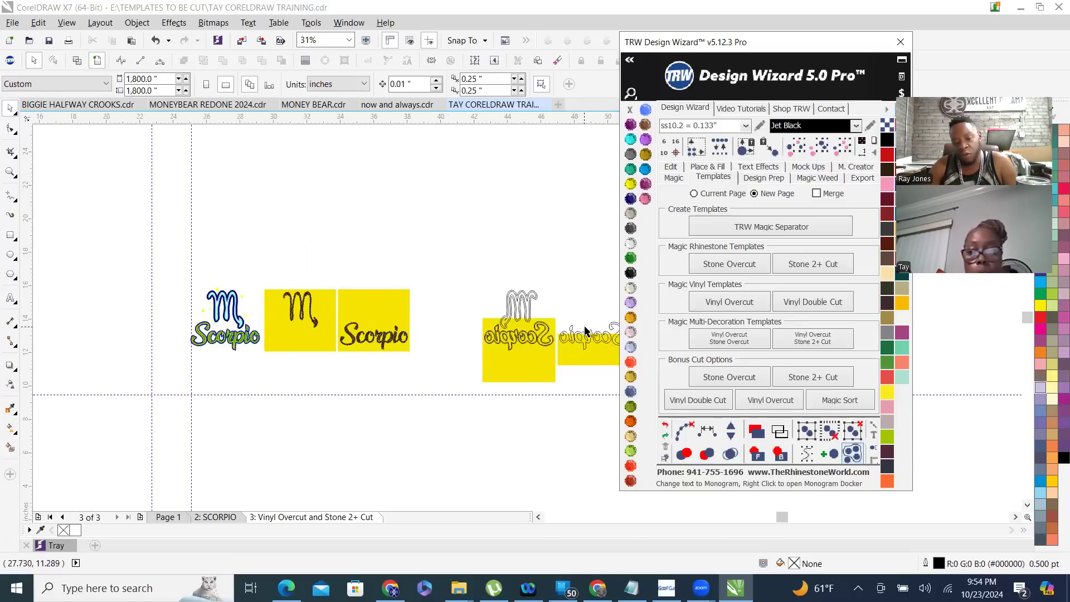
scroll(584, 331, up, 1)
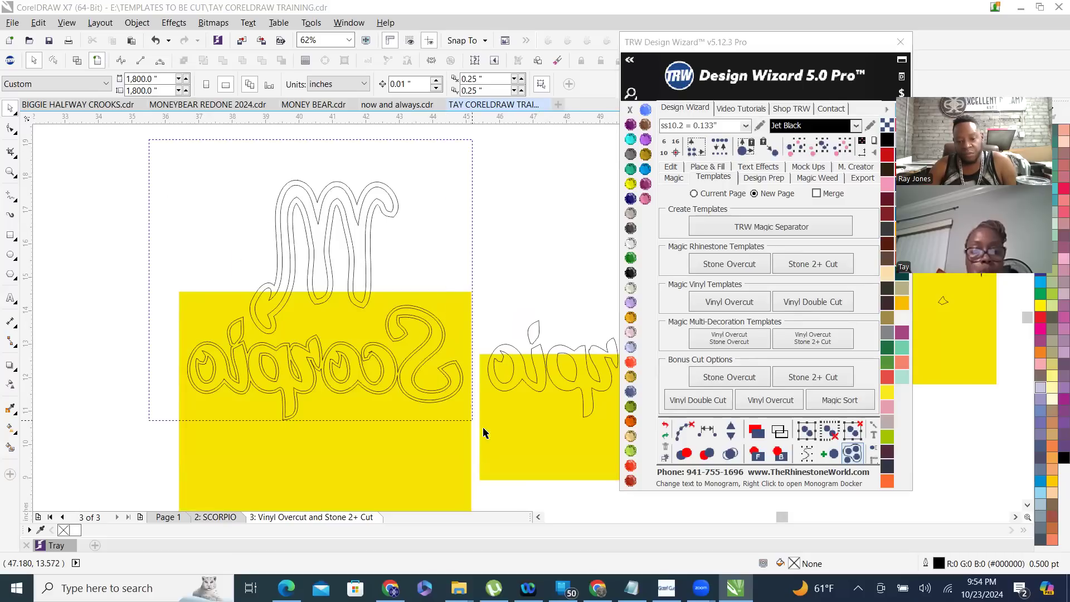
- Inspect the vinyl cut lines for the outlines, the lettering and the small stars by selecting each set in turn
click(286, 369)
scroll(286, 369, down, 1)
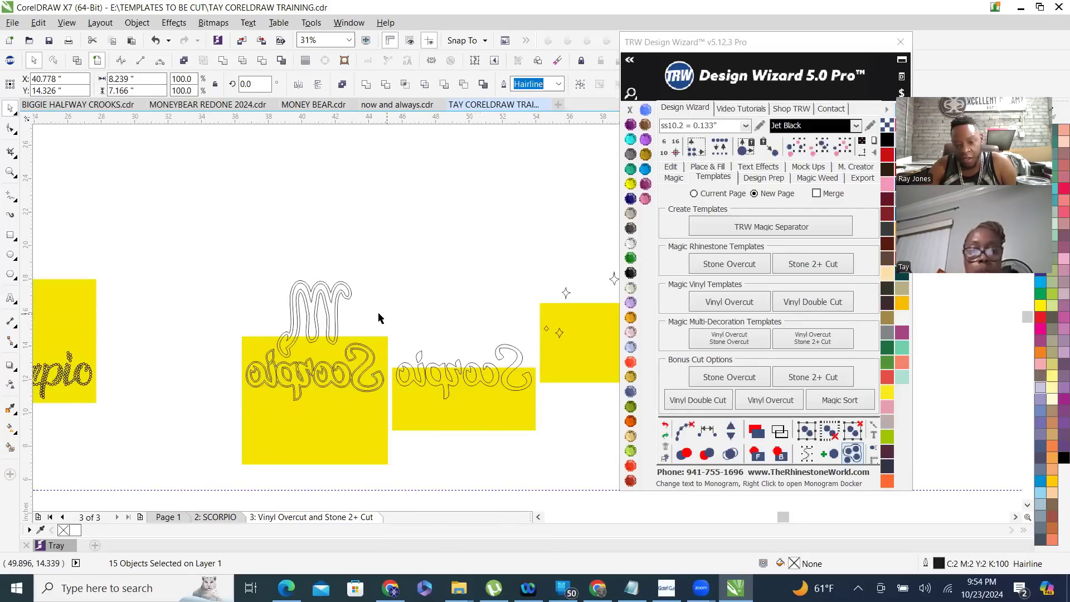
drag(379, 314, 546, 405)
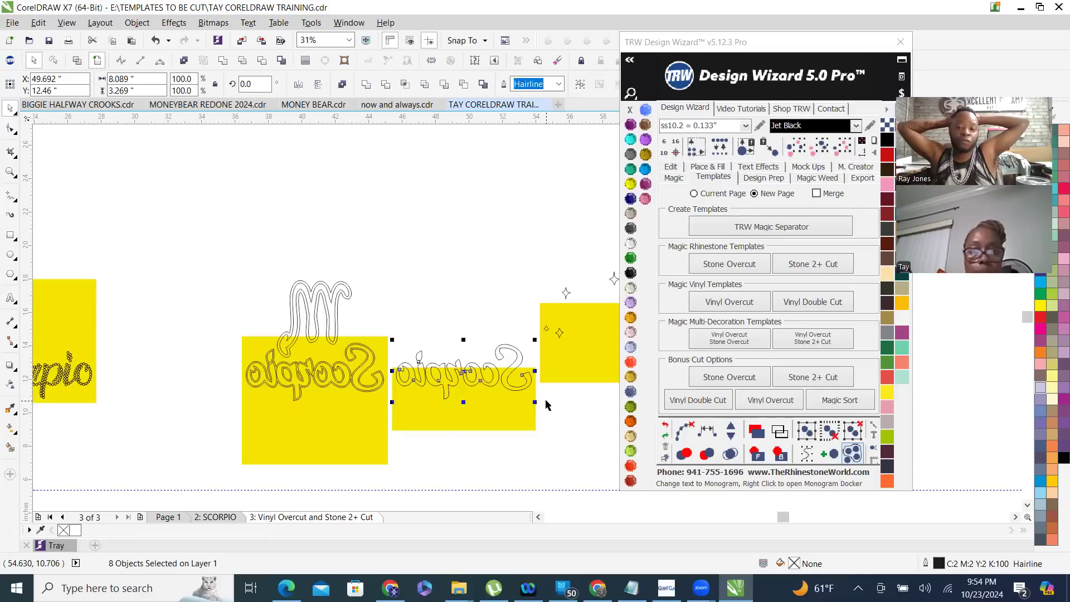
click(372, 328)
drag(427, 379, 551, 419)
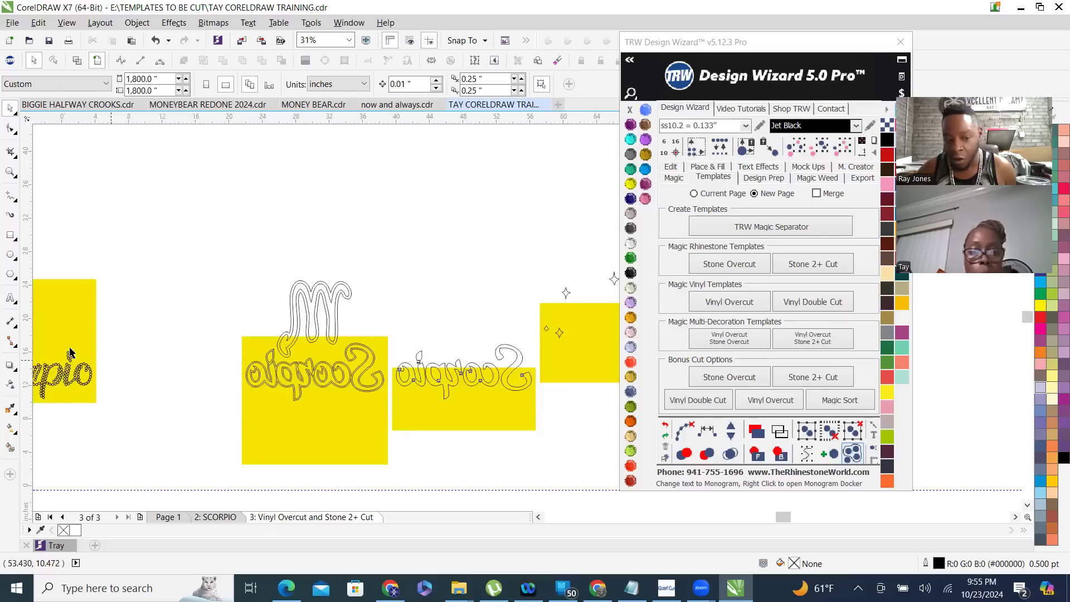
scroll(493, 390, down, 2)
click(510, 371)
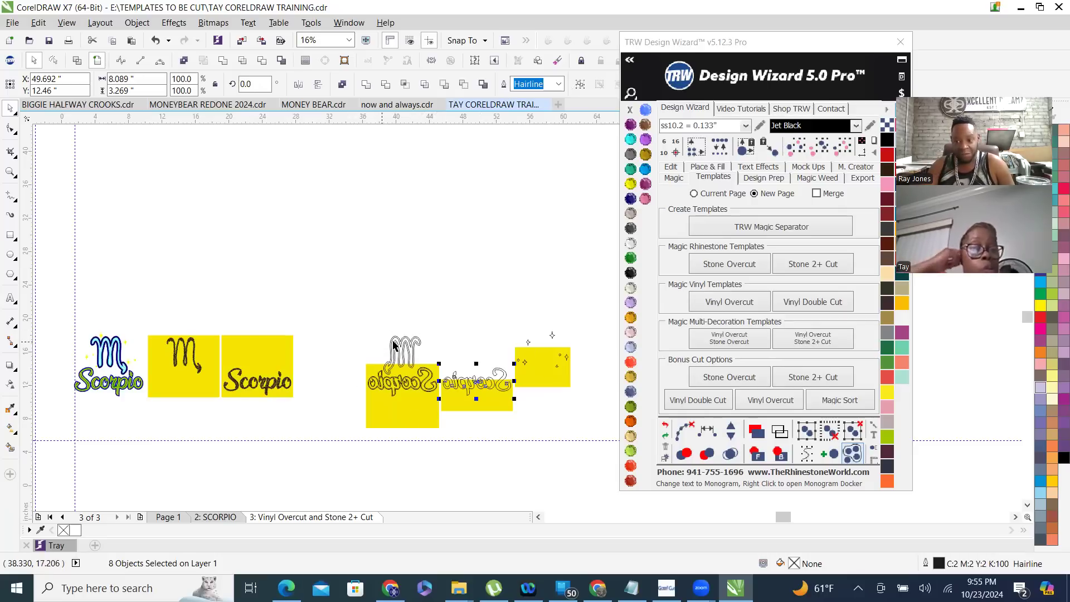
scroll(597, 385, up, 2)
drag(428, 259, 610, 378)
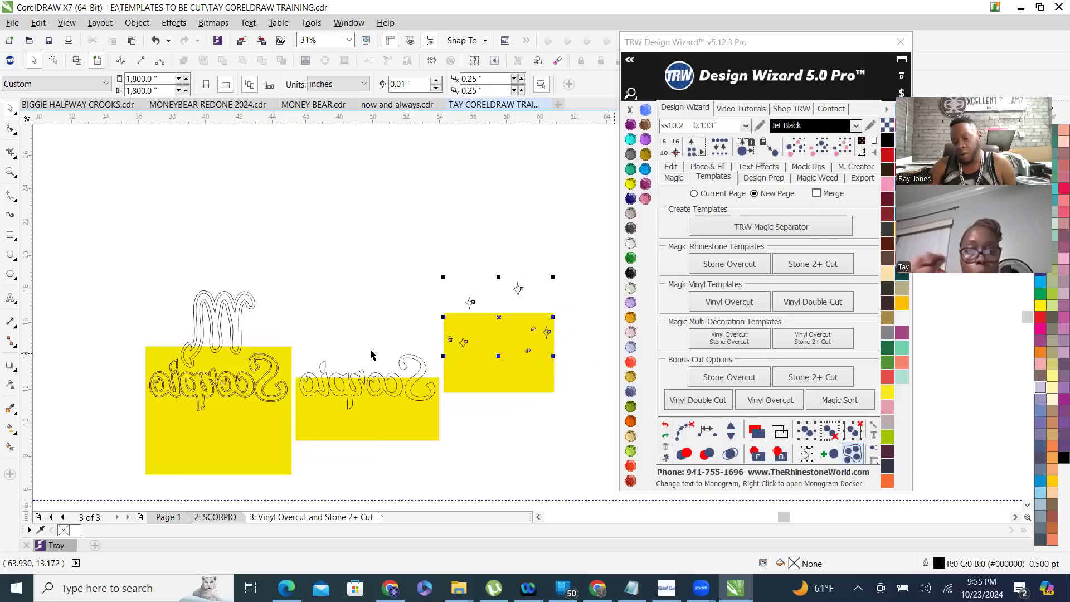
click(483, 233)
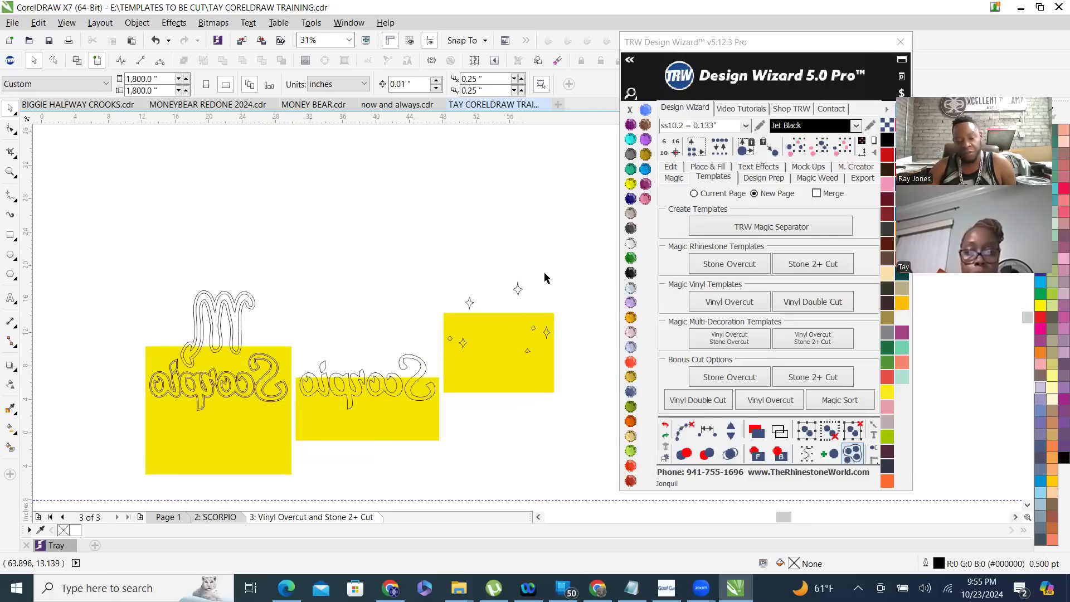
- Compare the template panels with the SCORPIO page and delete the Vinyl Overcut and Stone 2+ Cut page
scroll(543, 277, down, 2)
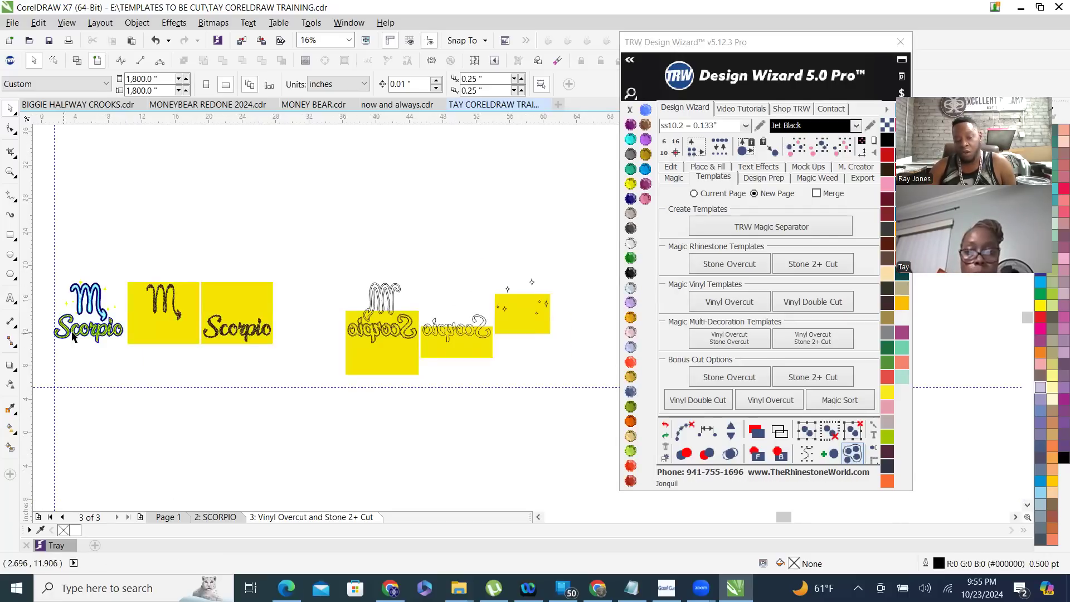
click(214, 517)
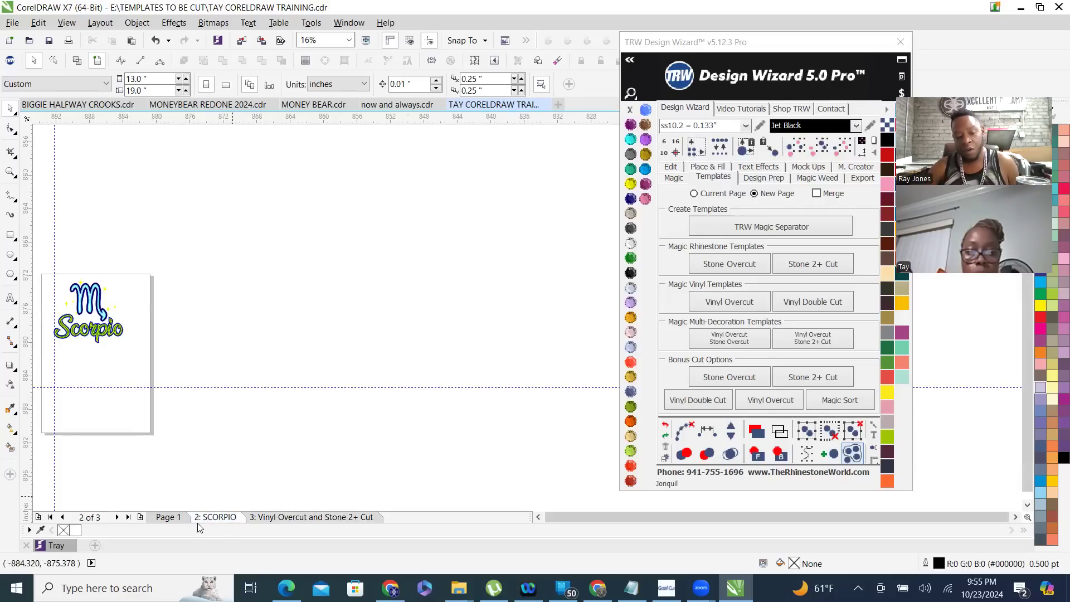
click(298, 519)
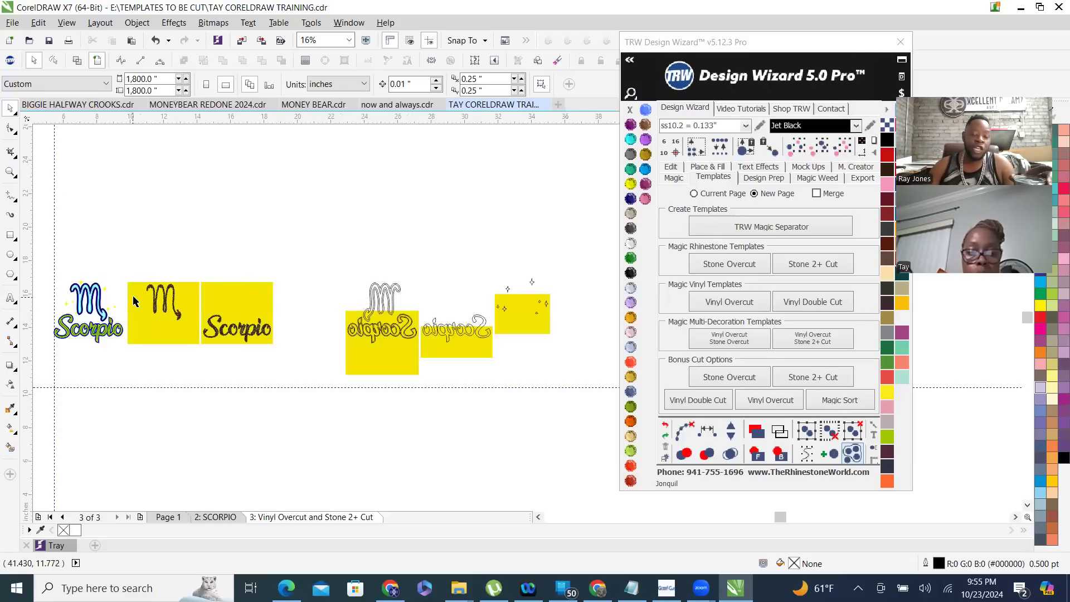
scroll(134, 302, up, 2)
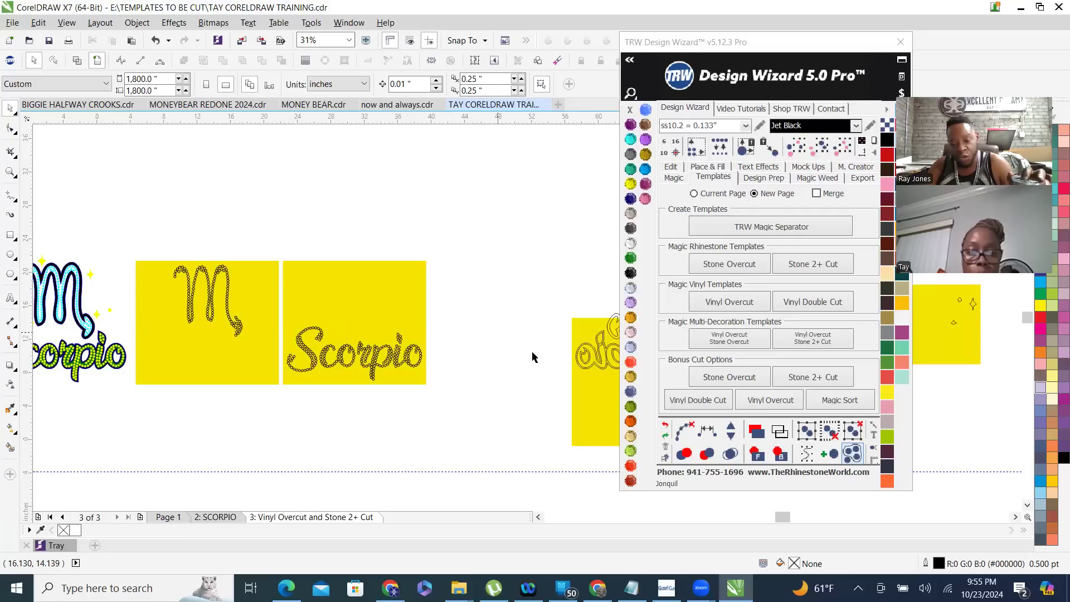
scroll(412, 290, down, 2)
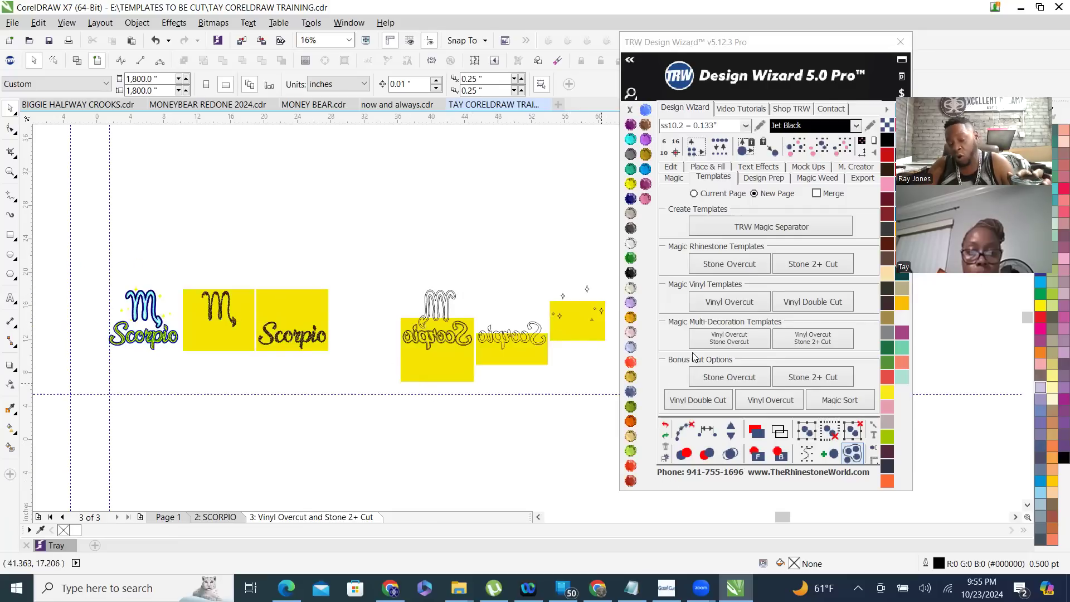
right_click(301, 517)
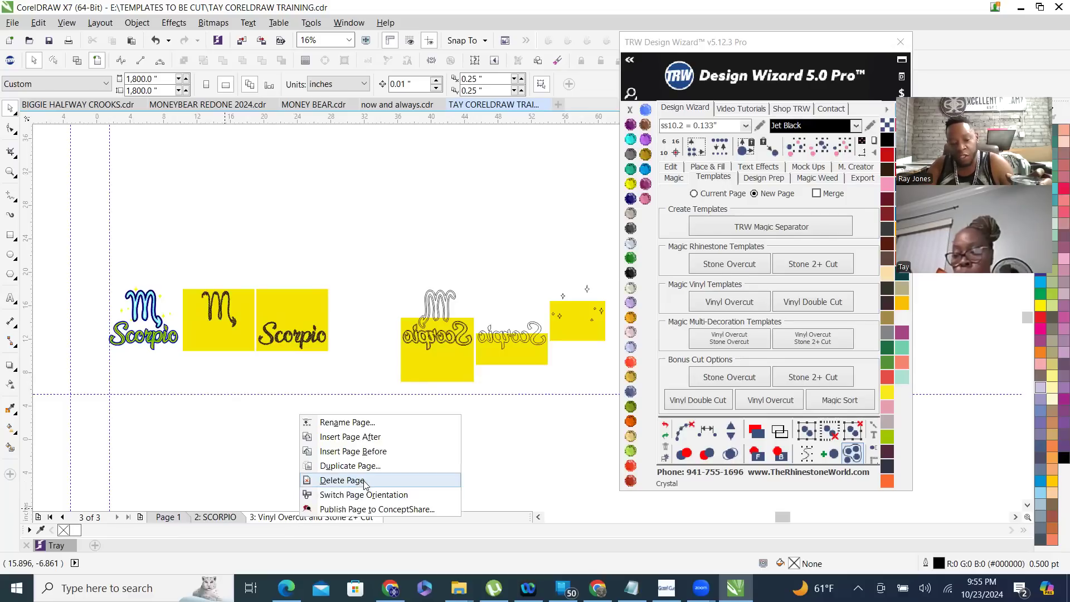
click(364, 480)
- Select all yellow stones in the word Scorpio, recolor them Aquamarine and deselect them
scroll(83, 312, up, 2)
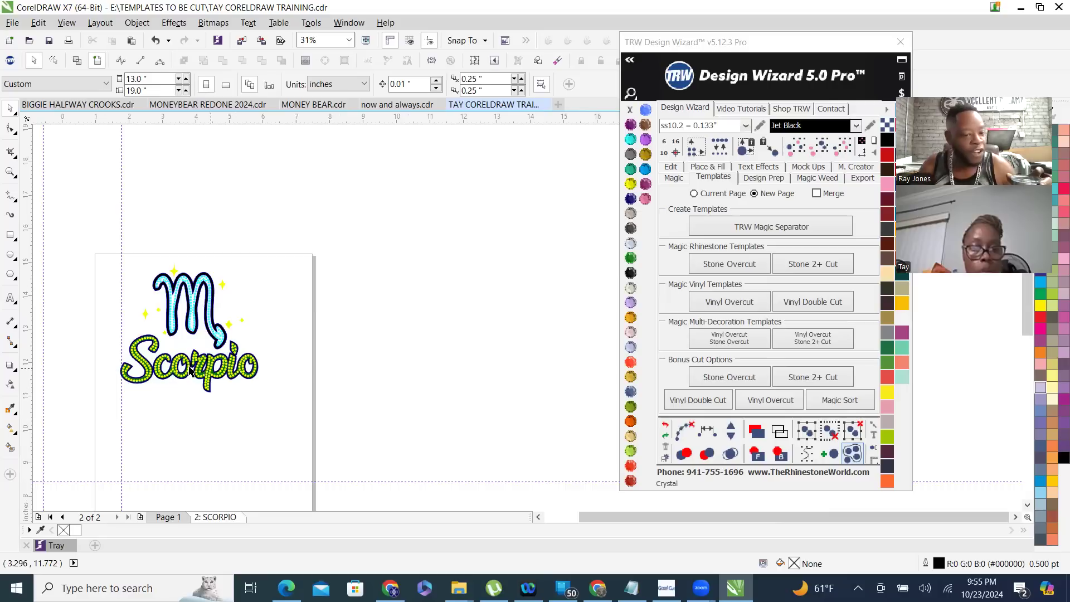
scroll(201, 370, up, 2)
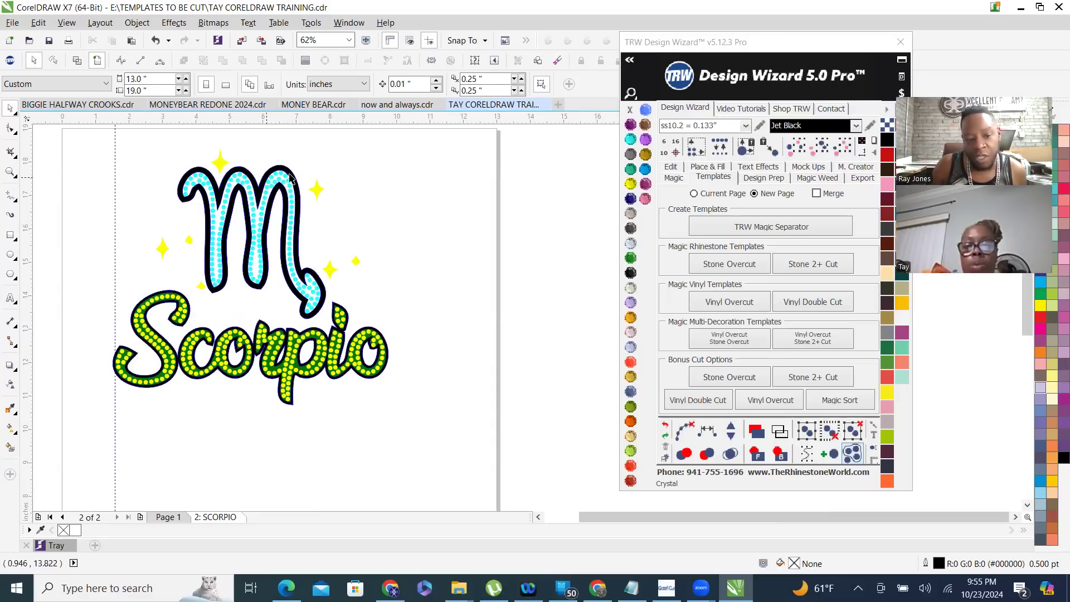
click(192, 336)
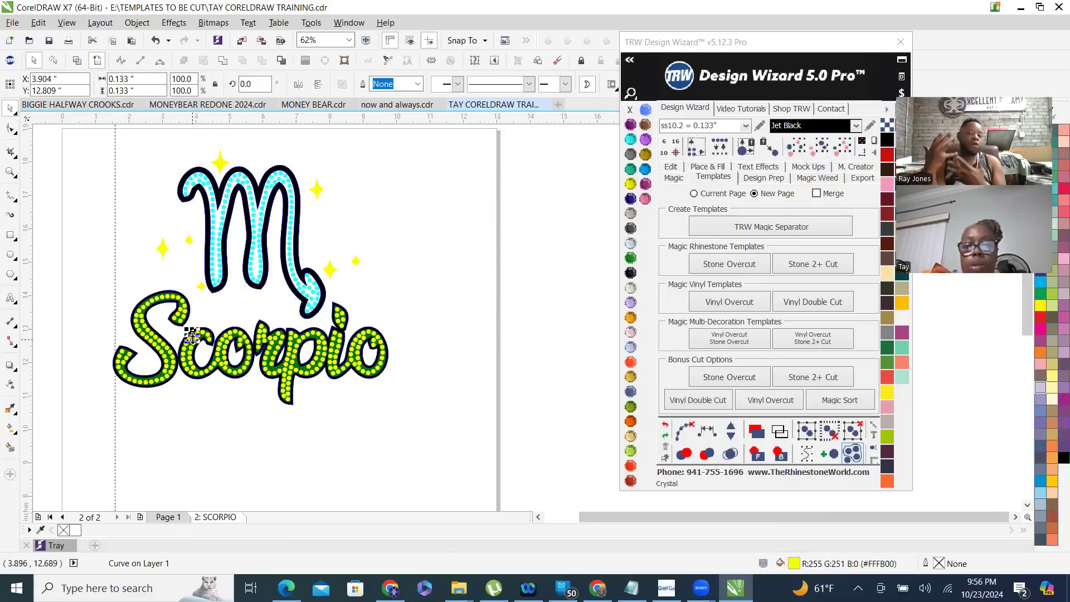
click(843, 147)
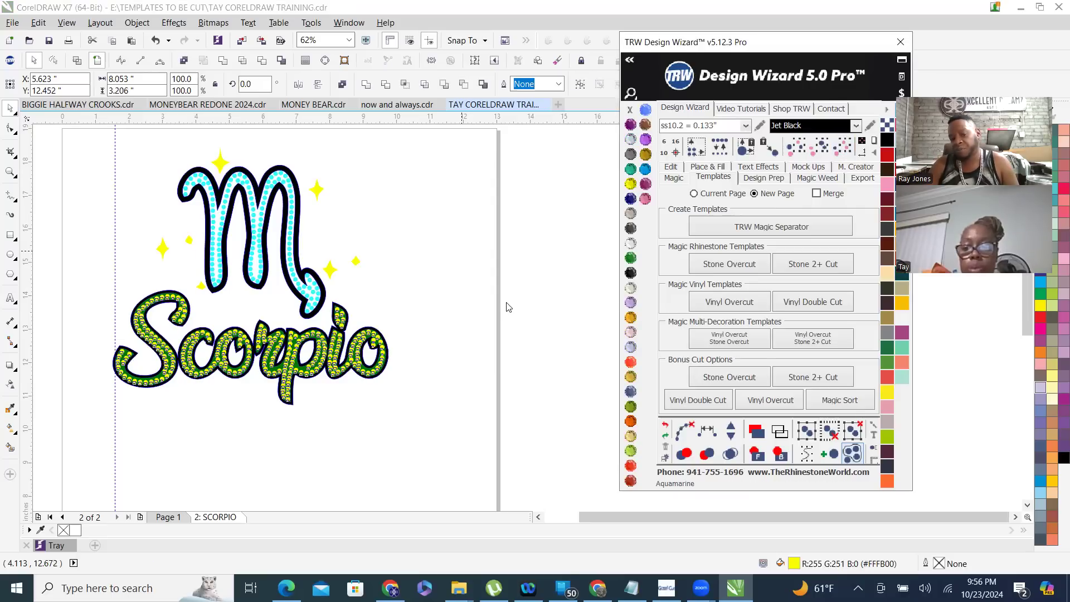
click(447, 275)
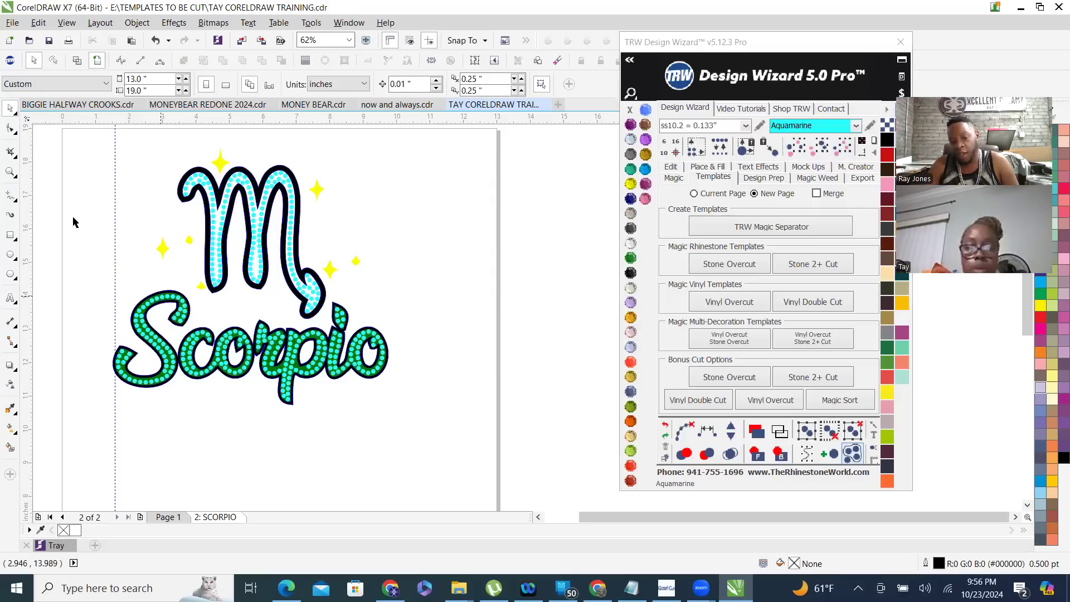
- Generate Vinyl Overcut and Stone 2+ Cut templates of the whole recolored design on a new page and check the combined stone panel
drag(78, 142, 437, 447)
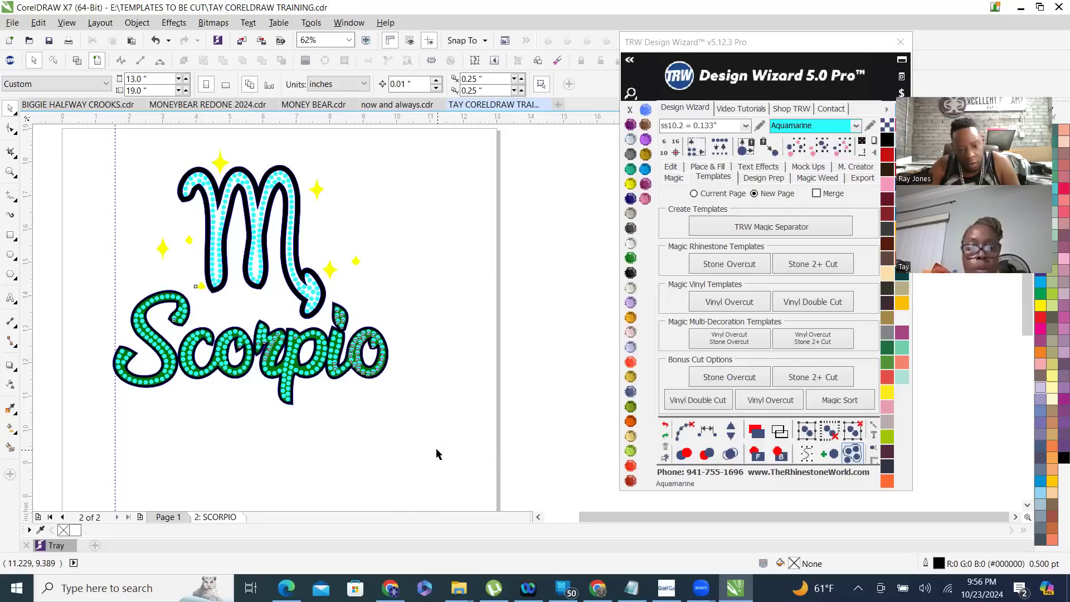
click(821, 343)
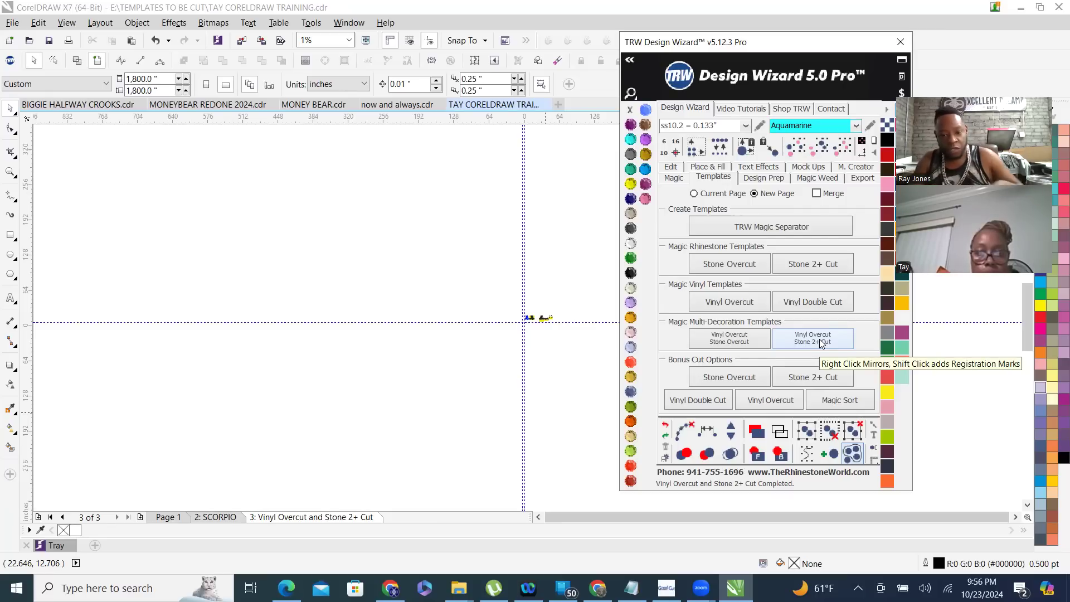
scroll(568, 315, up, 2)
scroll(568, 316, up, 2)
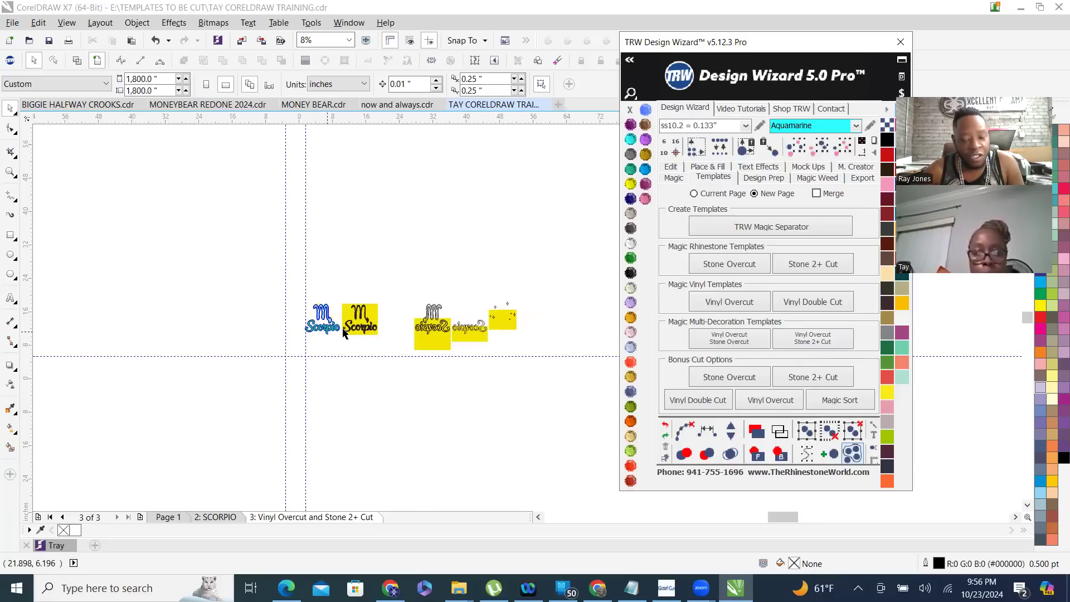
scroll(360, 330, up, 2)
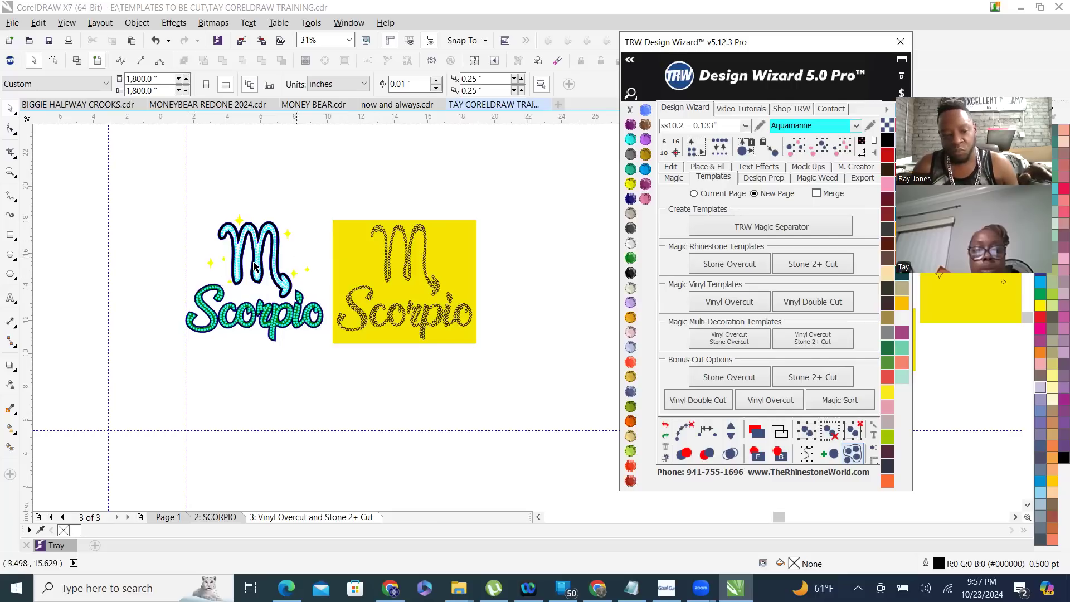
scroll(256, 266, down, 2)
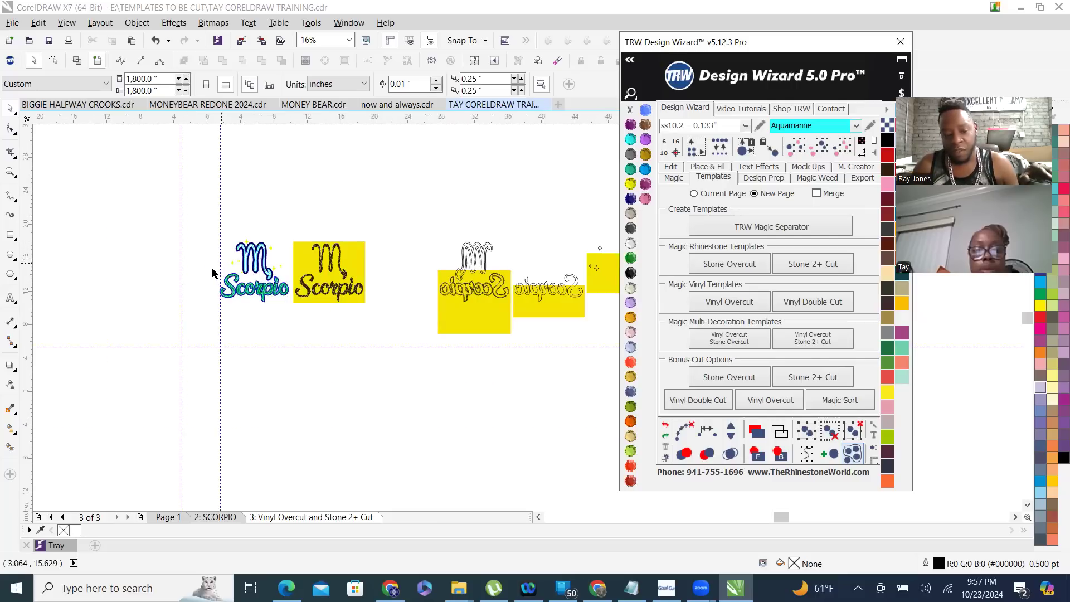
- On the SCORPIO page, undo the template generation and the Aquamarine recoloring of the stones in the word Scorpio
click(215, 518)
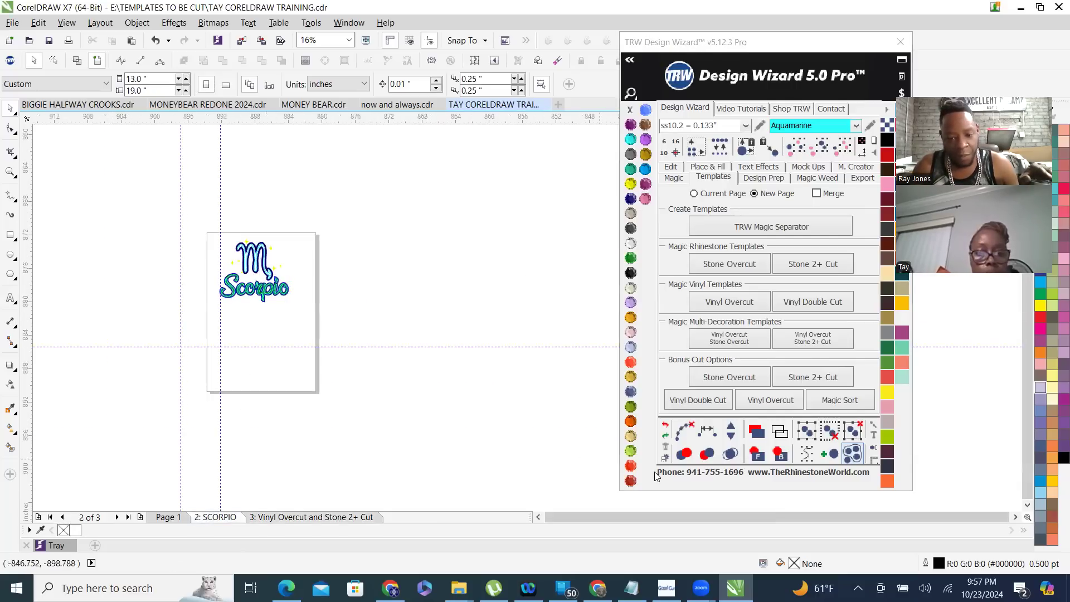
click(665, 426)
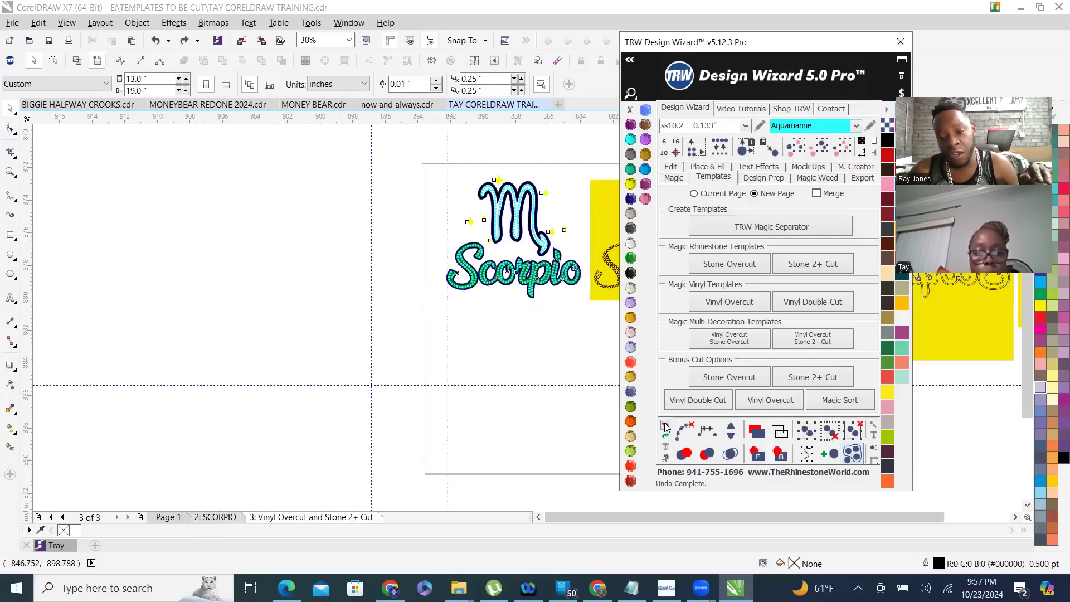
click(665, 427)
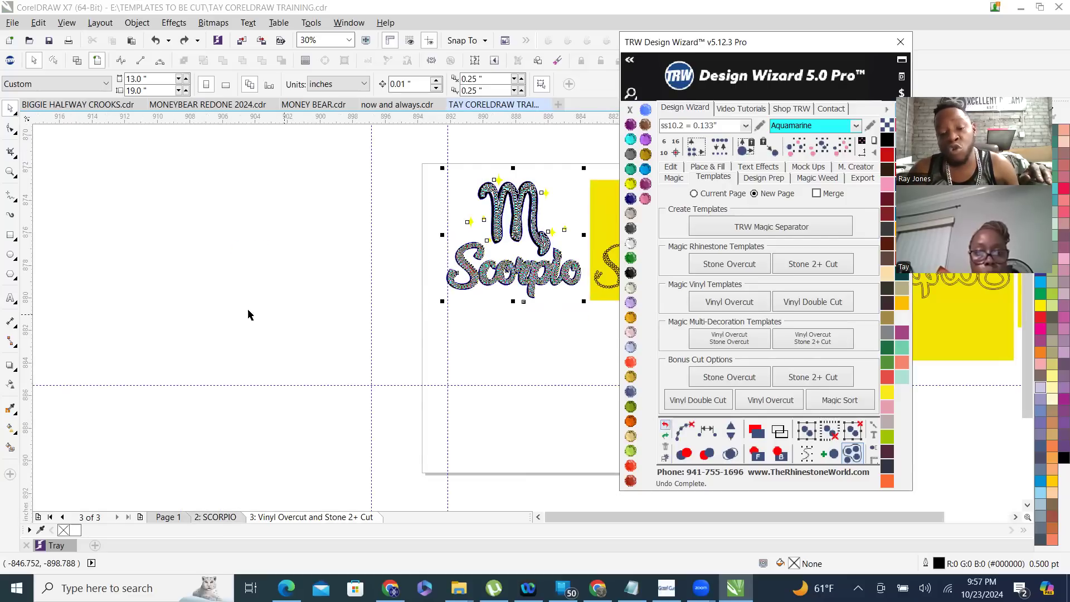
click(666, 428)
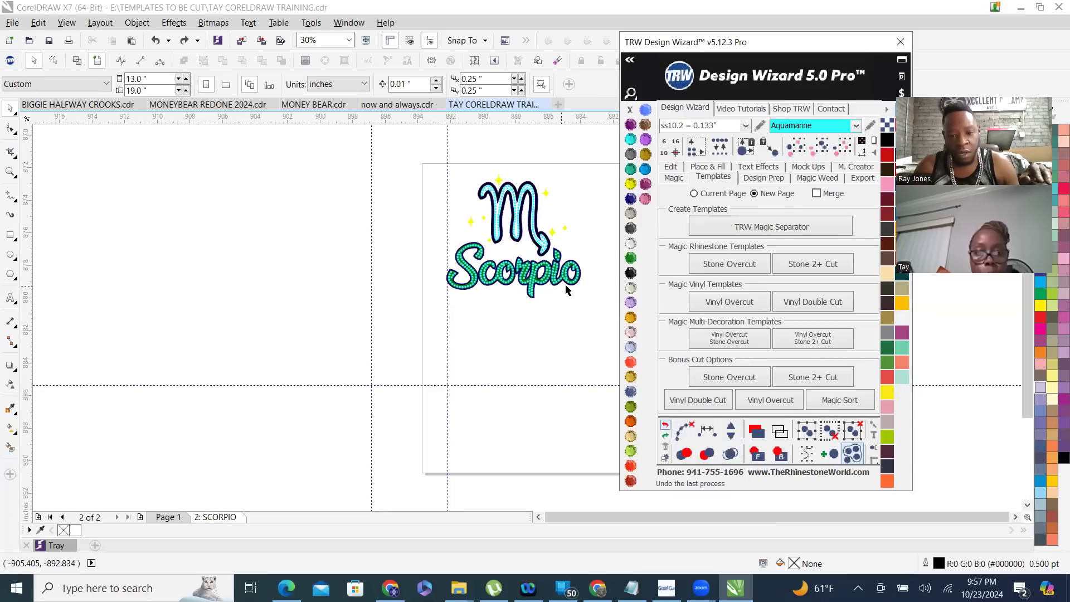
click(664, 426)
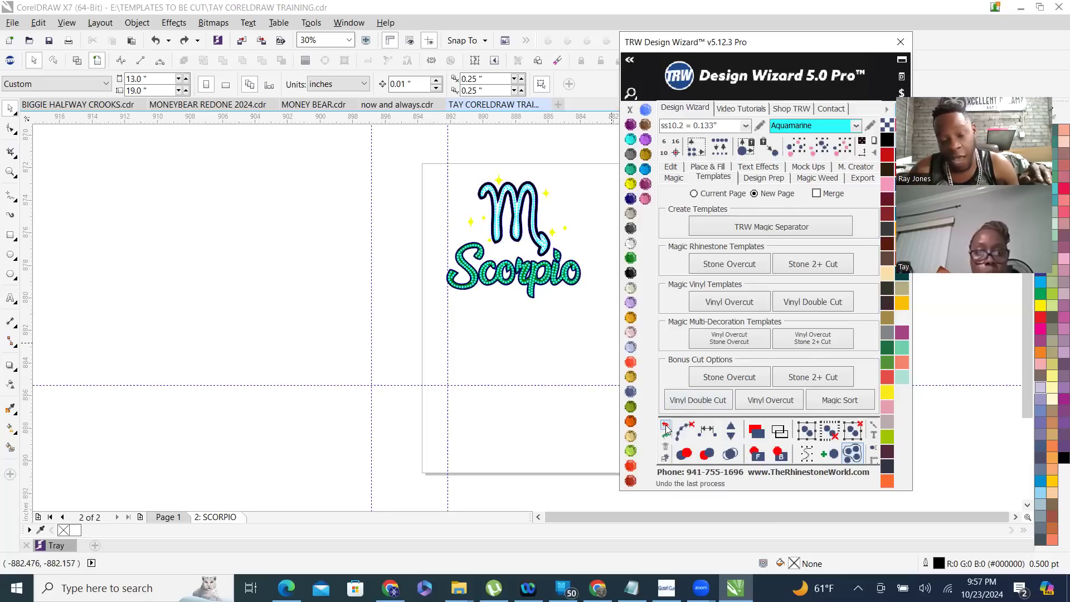
click(631, 406)
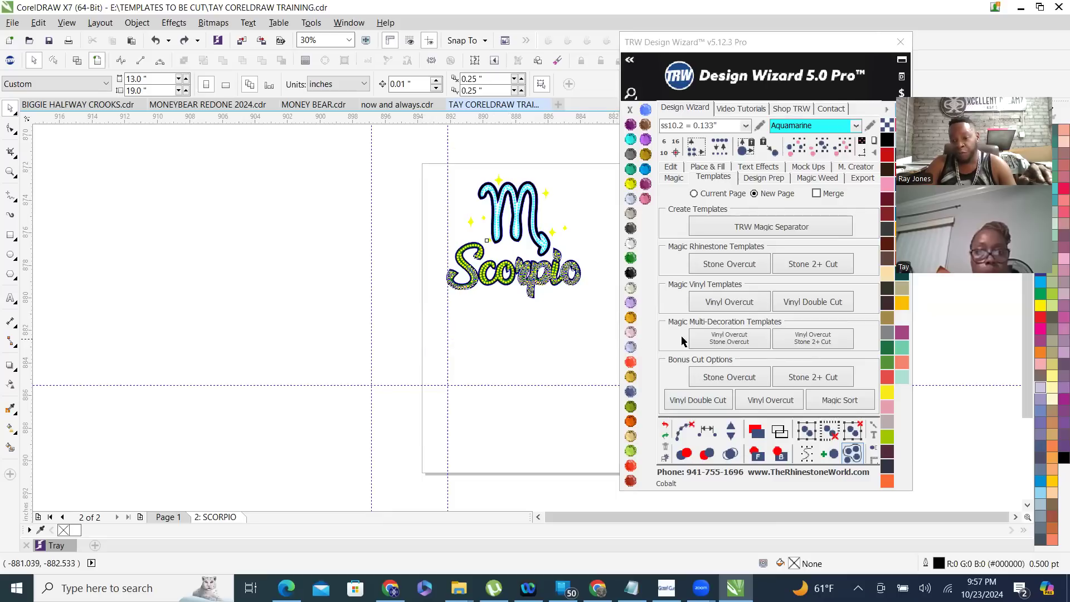
- Generate Vinyl Overcut and Stone 2+ Cut templates of the whole Scorpio design on a new page
click(826, 333)
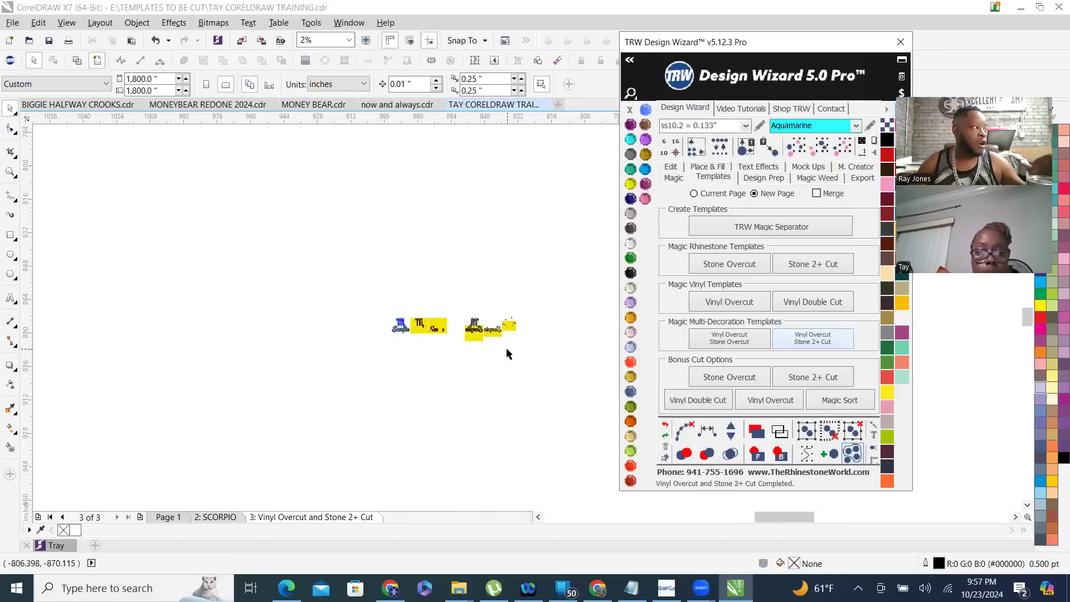
scroll(395, 341, up, 2)
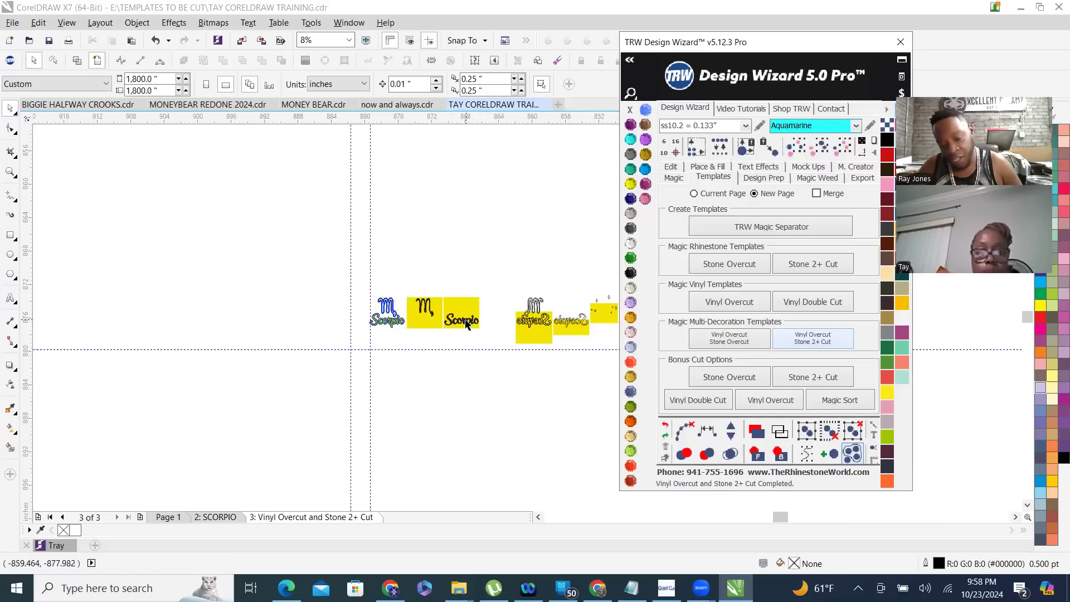
scroll(467, 320, up, 2)
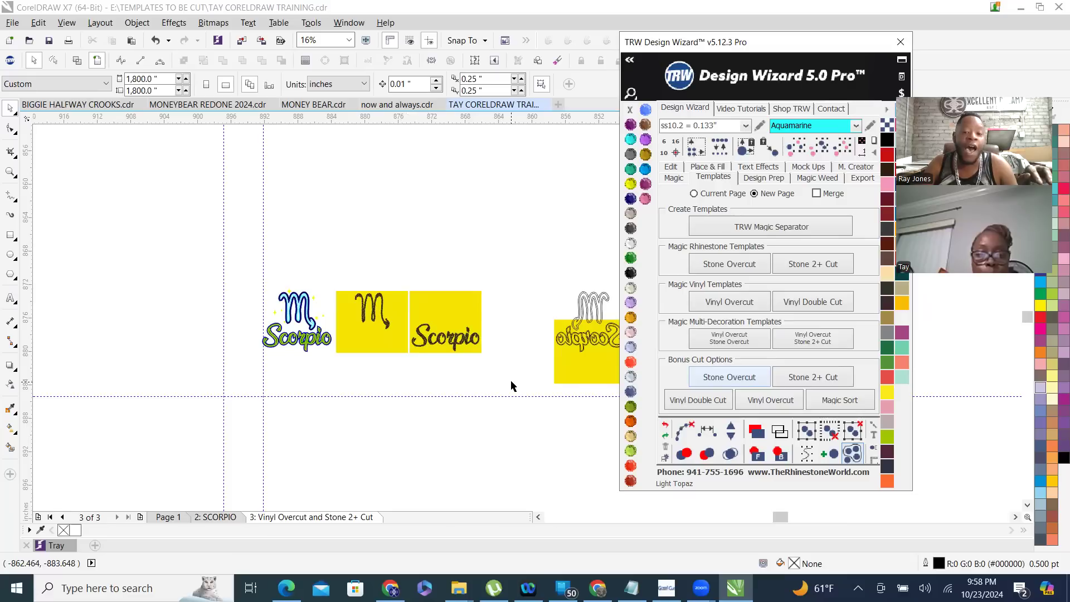
- Compare the separate stone panels for the symbol and the word with the vinyl panels for outlines, lettering and stars
scroll(323, 363, down, 1)
scroll(347, 368, down, 1)
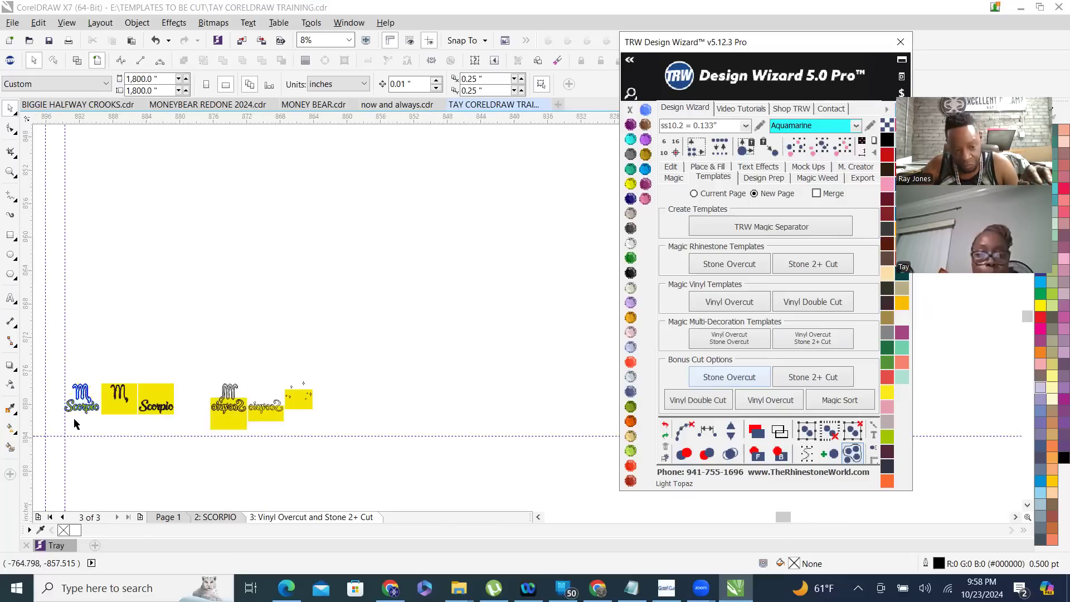
scroll(45, 424, up, 1)
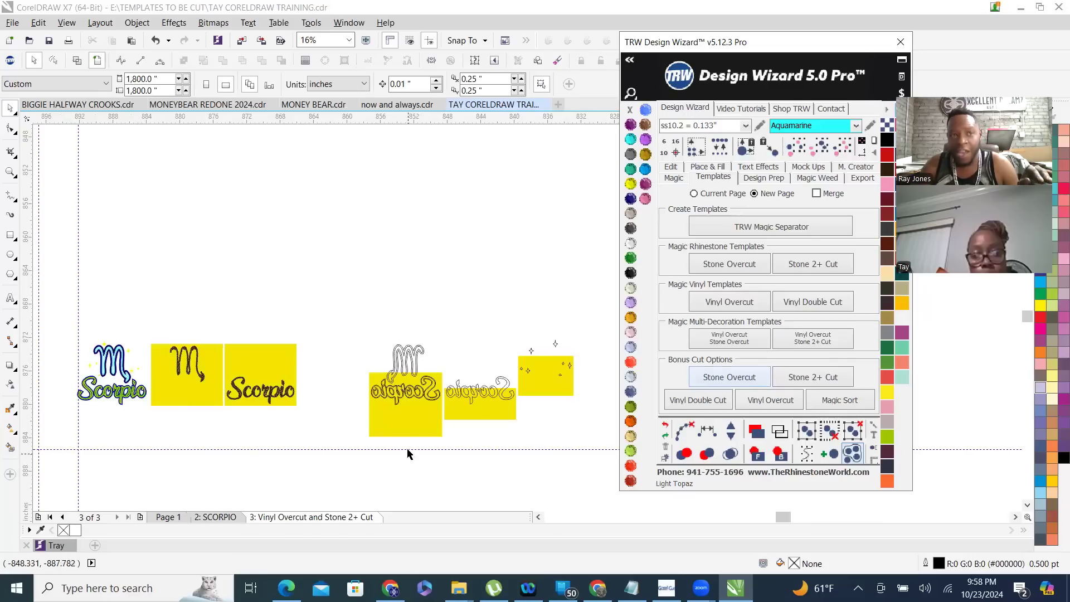
click(450, 319)
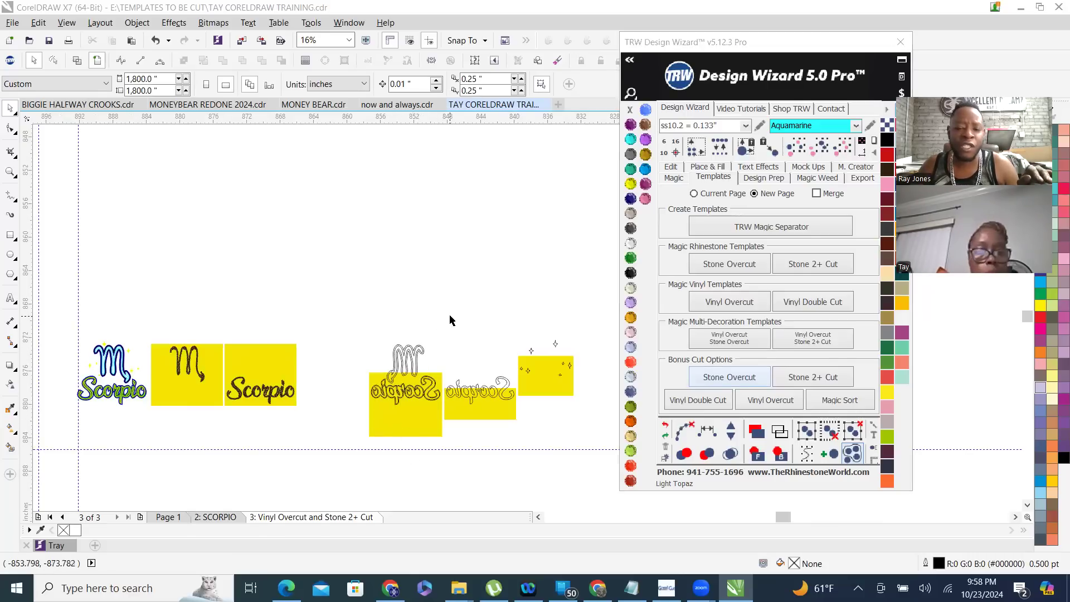
click(542, 387)
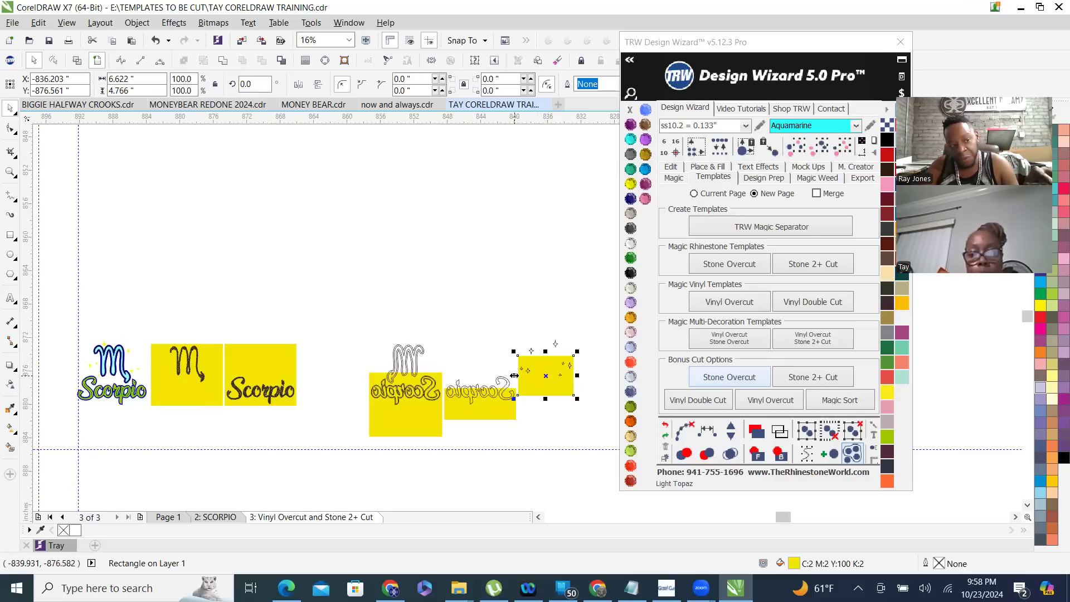
click(508, 429)
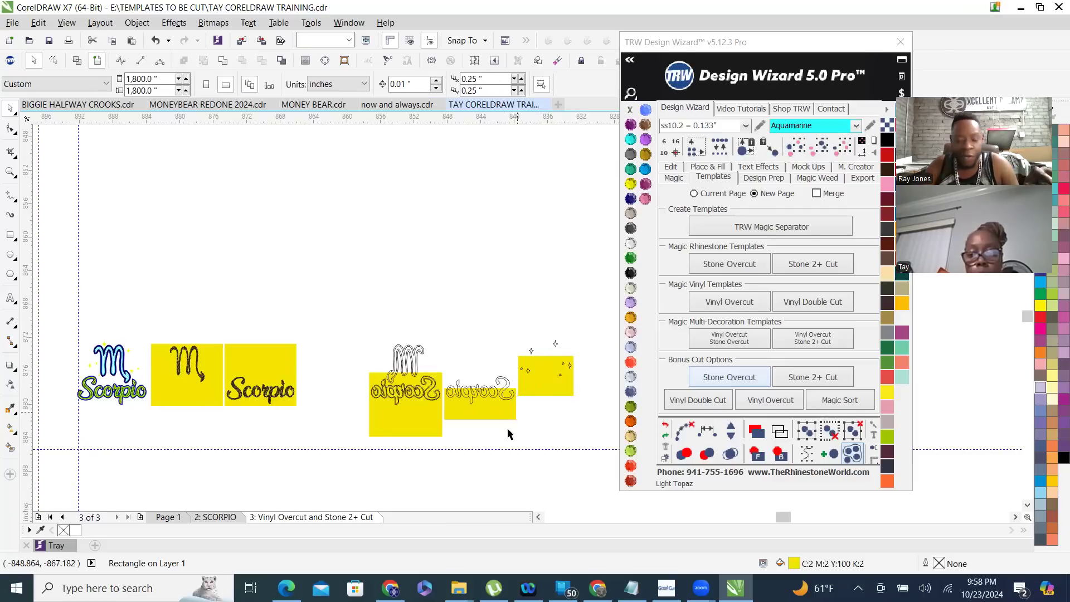
scroll(390, 450, up, 2)
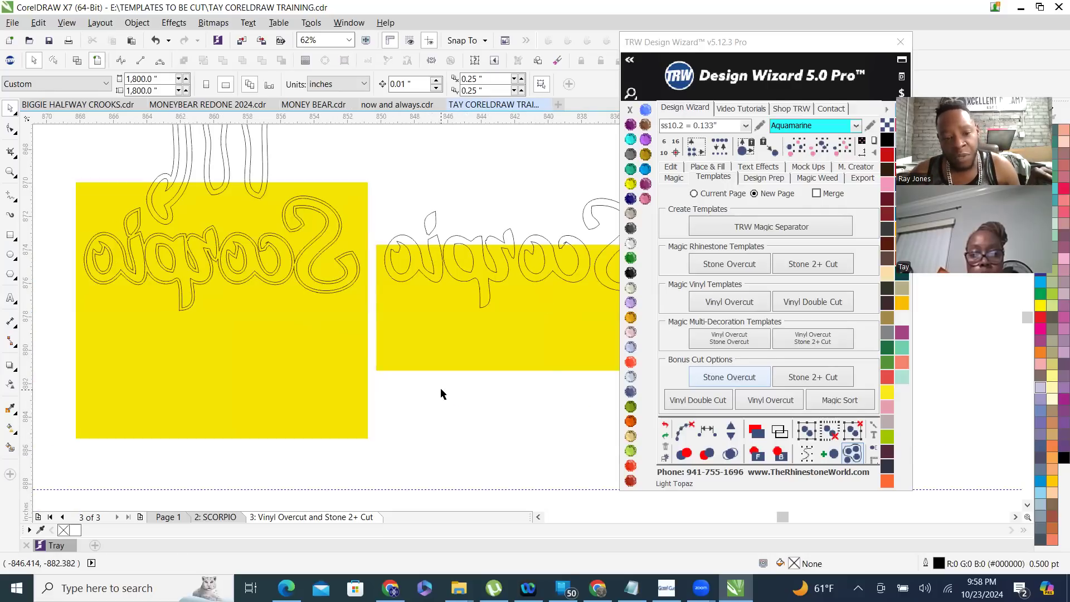
scroll(440, 394, down, 1)
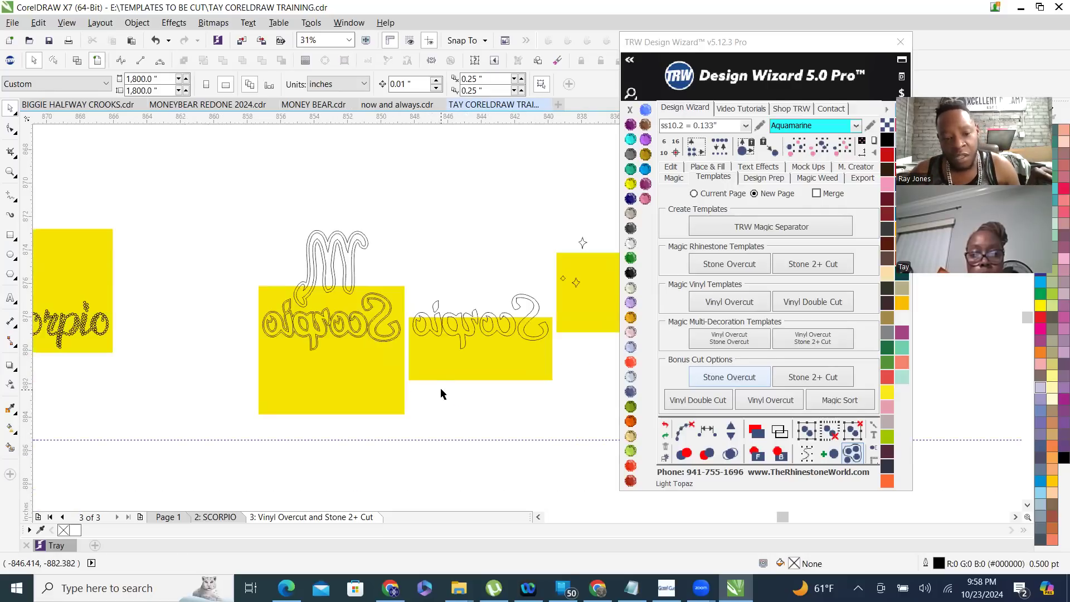
- Delete the yellow backing rectangles behind the three vinyl cut templates for the outlines, the lettering and the stars
click(358, 394)
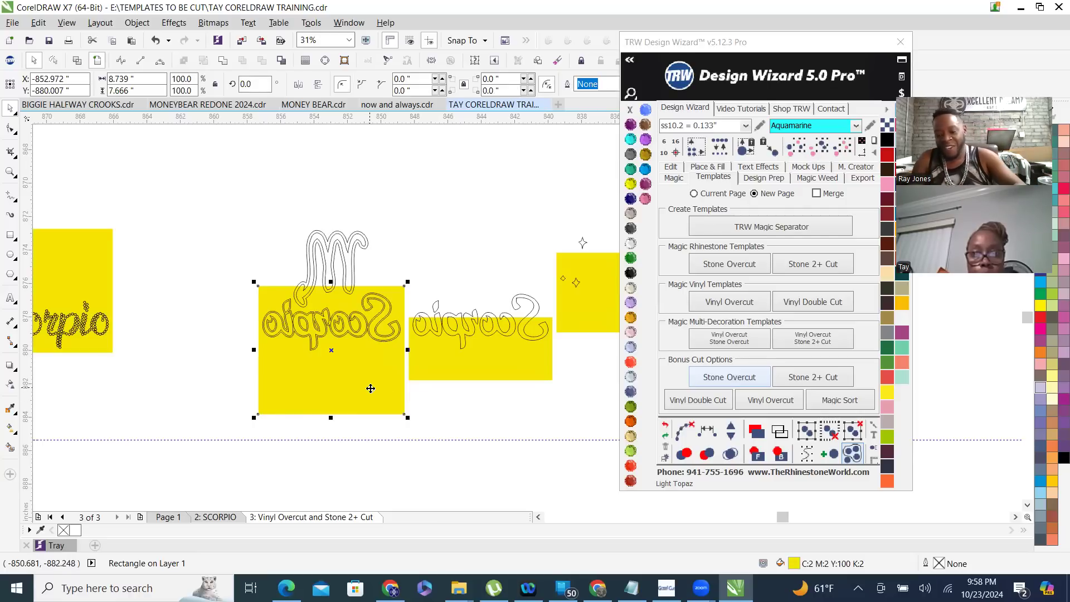
key(Delete)
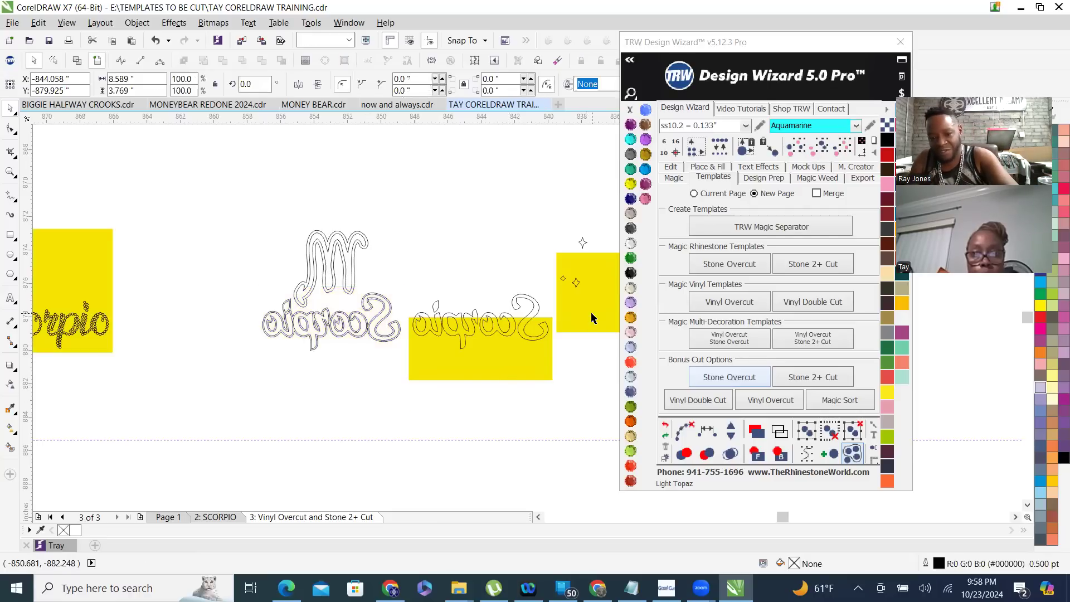
key(Delete)
click(593, 318)
scroll(429, 288, down, 2)
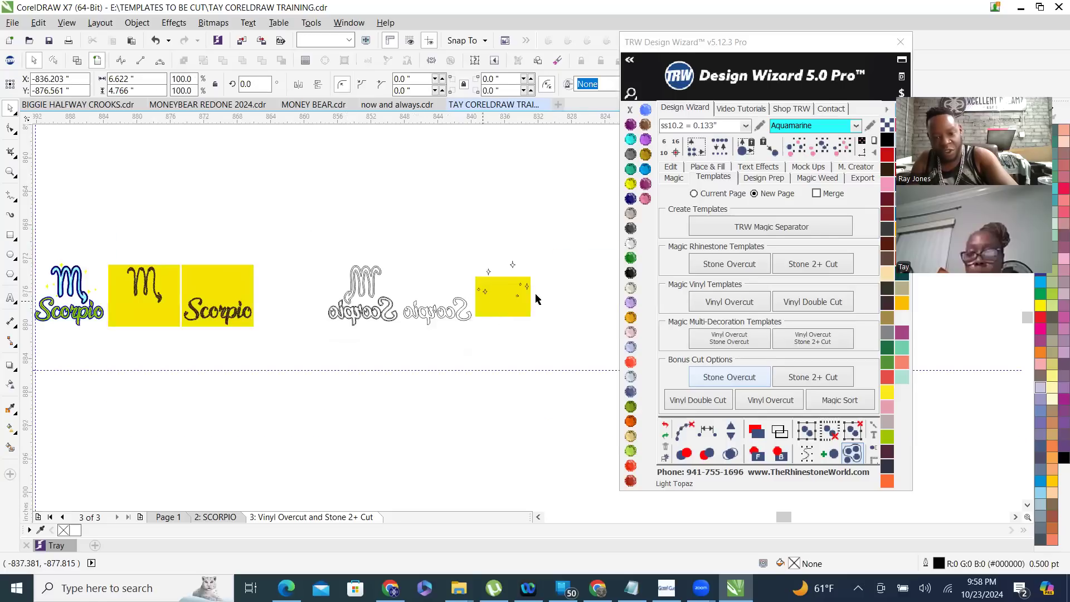
key(Delete)
click(500, 307)
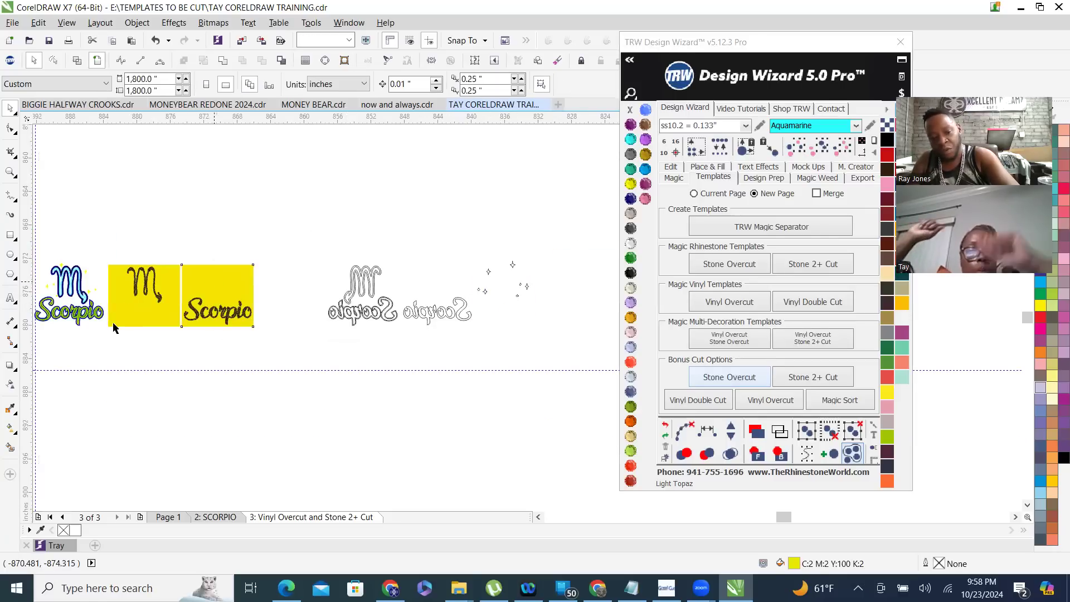
- Delete the yellow backing rectangles behind the word and symbol stone templates and check the stone circles
click(239, 288)
key(Delete)
click(143, 318)
key(Delete)
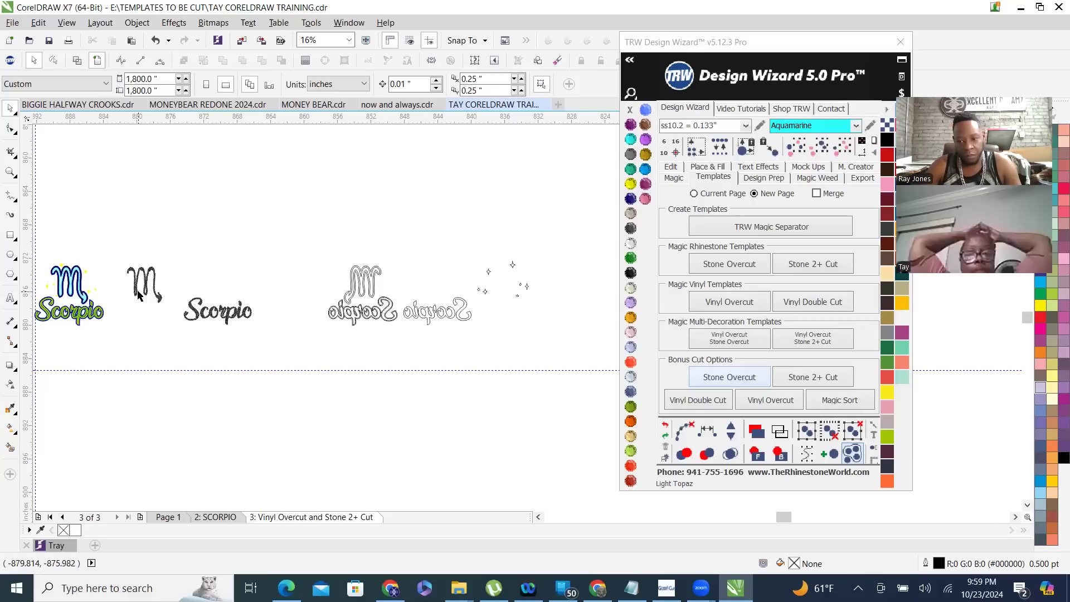
scroll(139, 295, up, 1)
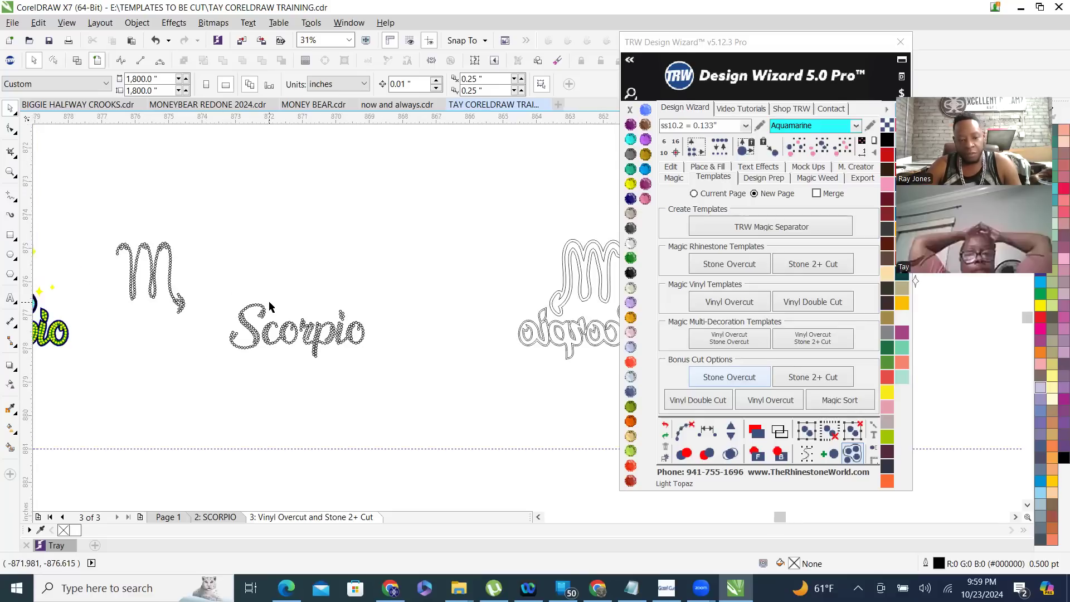
scroll(276, 306, up, 1)
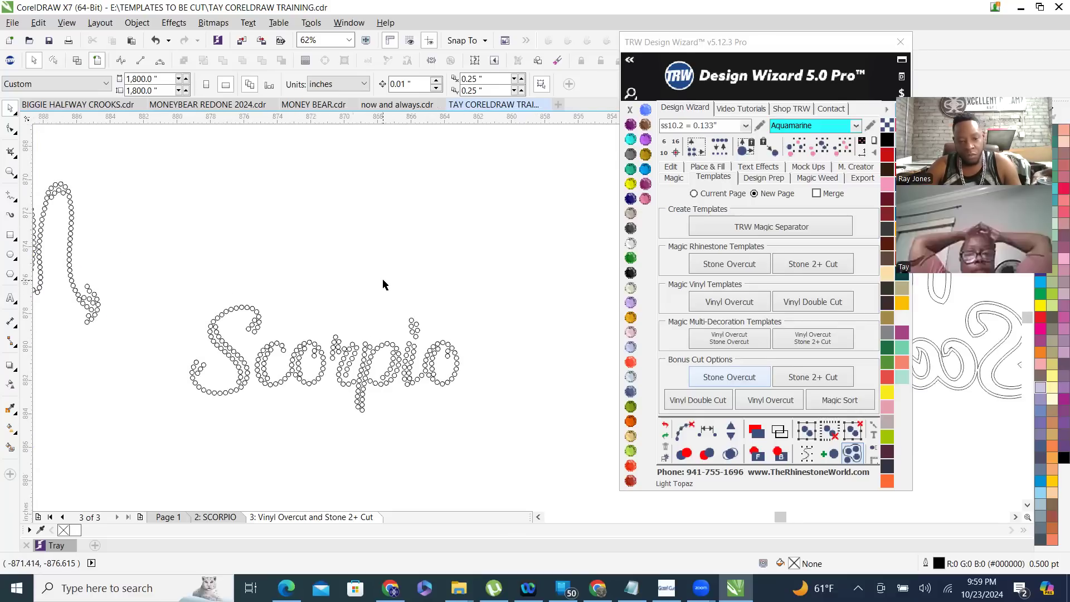
- On the SCORPIO page, select all yellow stones in the word Scorpio by matching size and color and place a copy below the design
scroll(382, 283, down, 1)
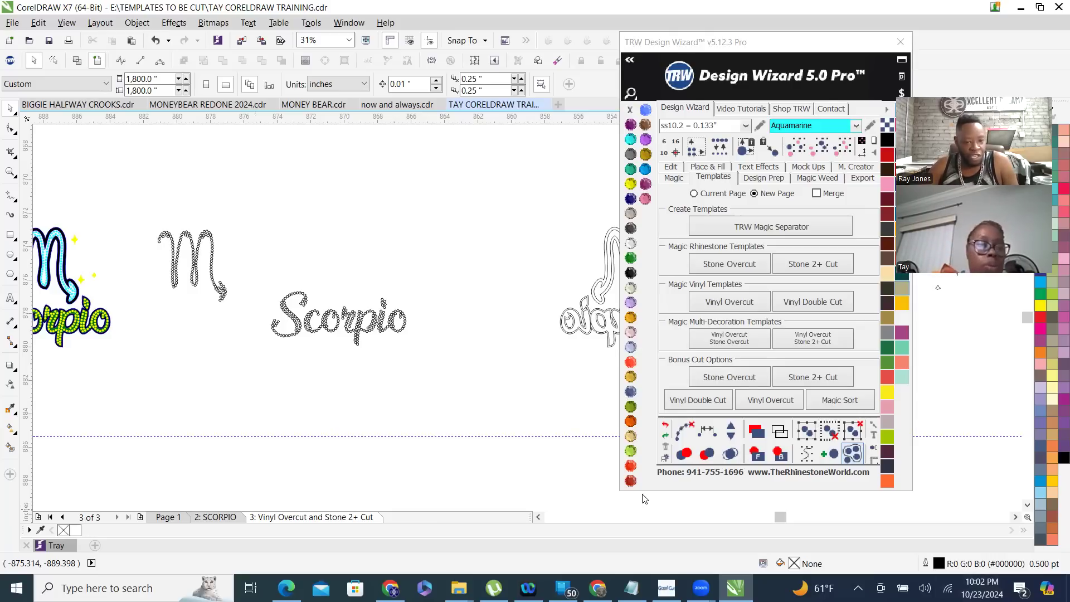
scroll(390, 345, down, 2)
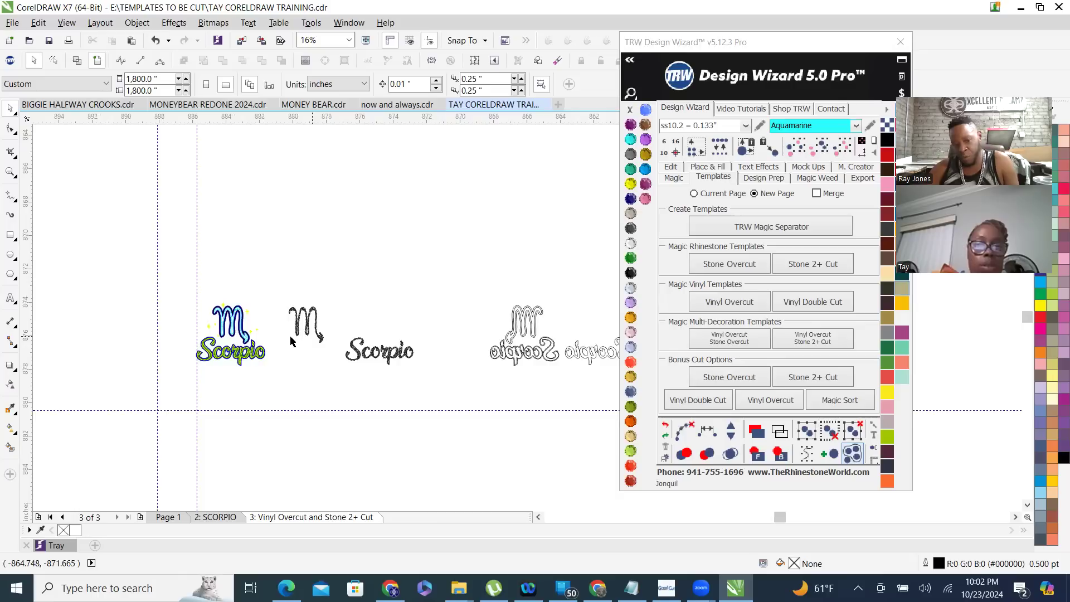
scroll(290, 341, up, 2)
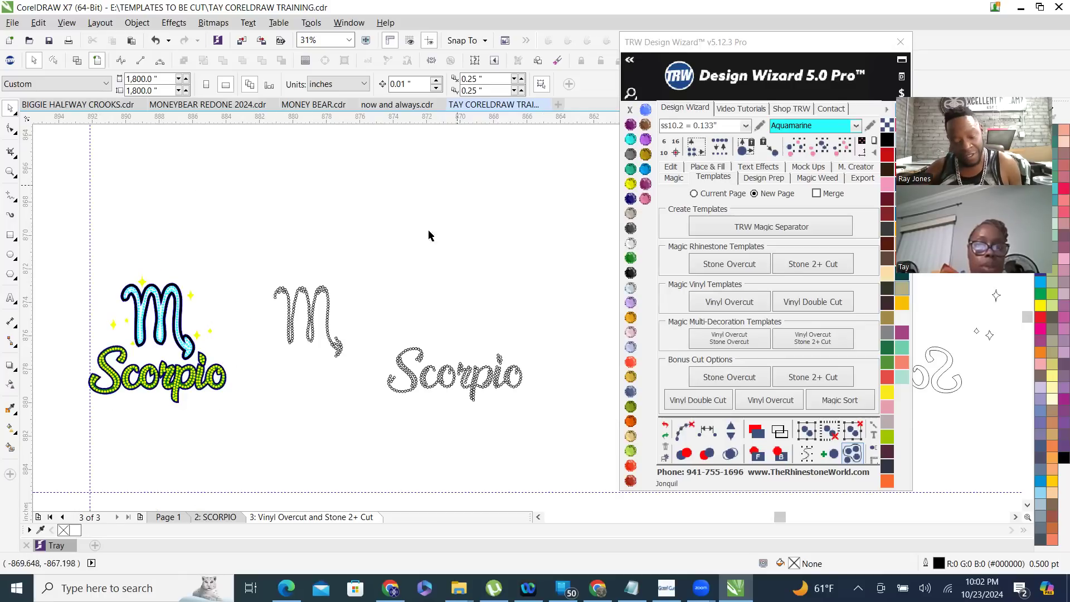
click(215, 517)
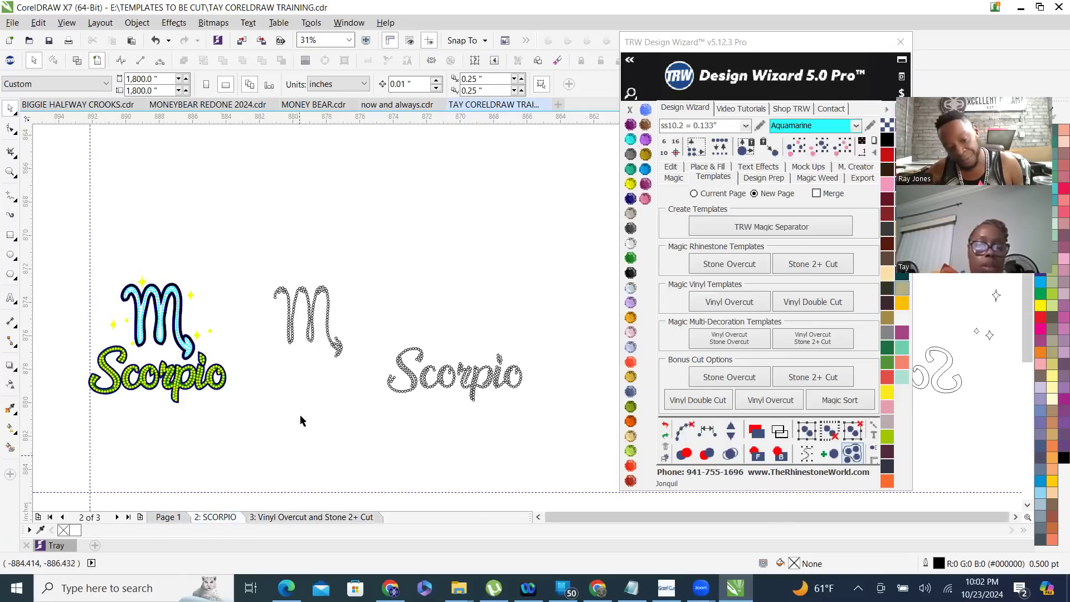
click(201, 373)
scroll(298, 319, down, 1)
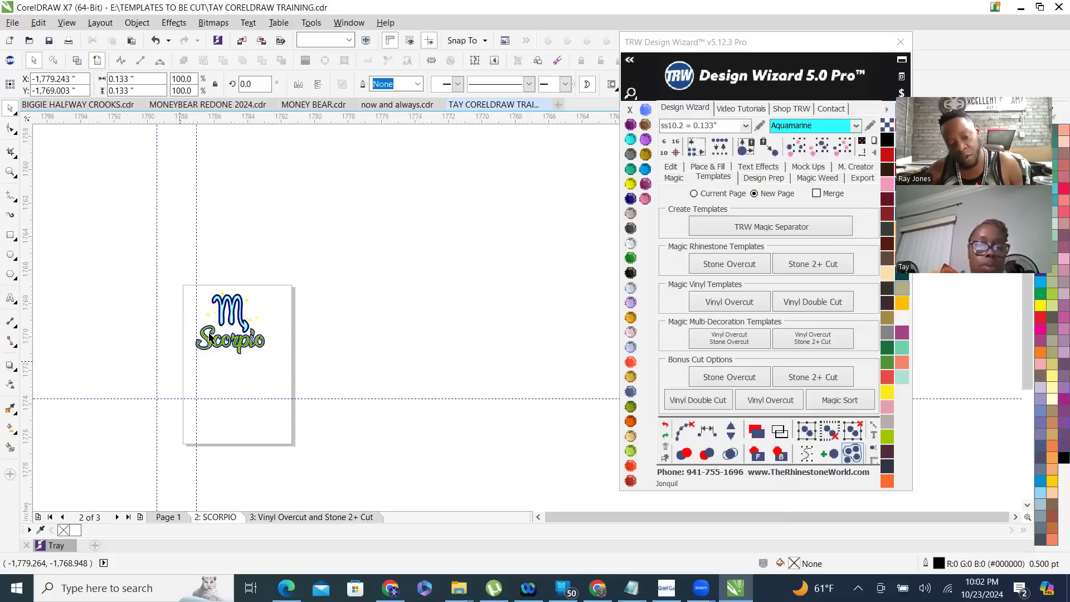
scroll(234, 382, up, 2)
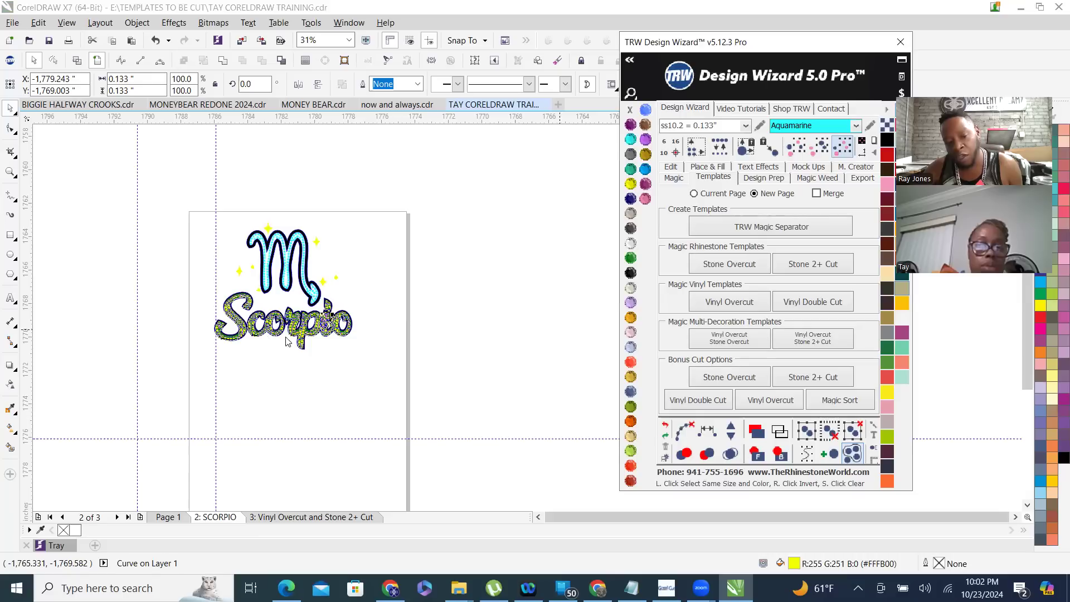
click(309, 322)
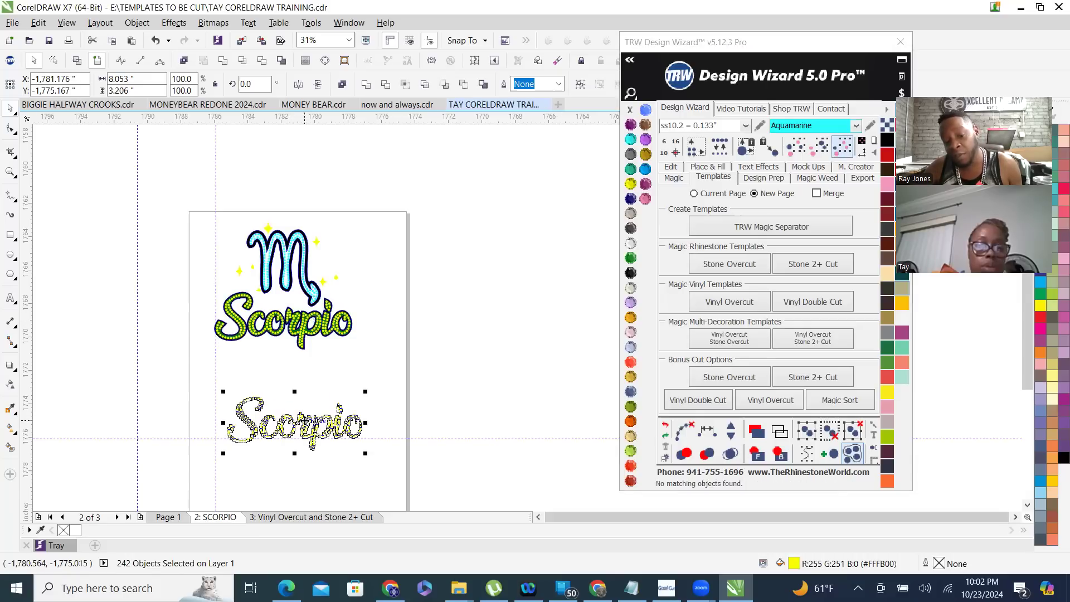
right_click(306, 420)
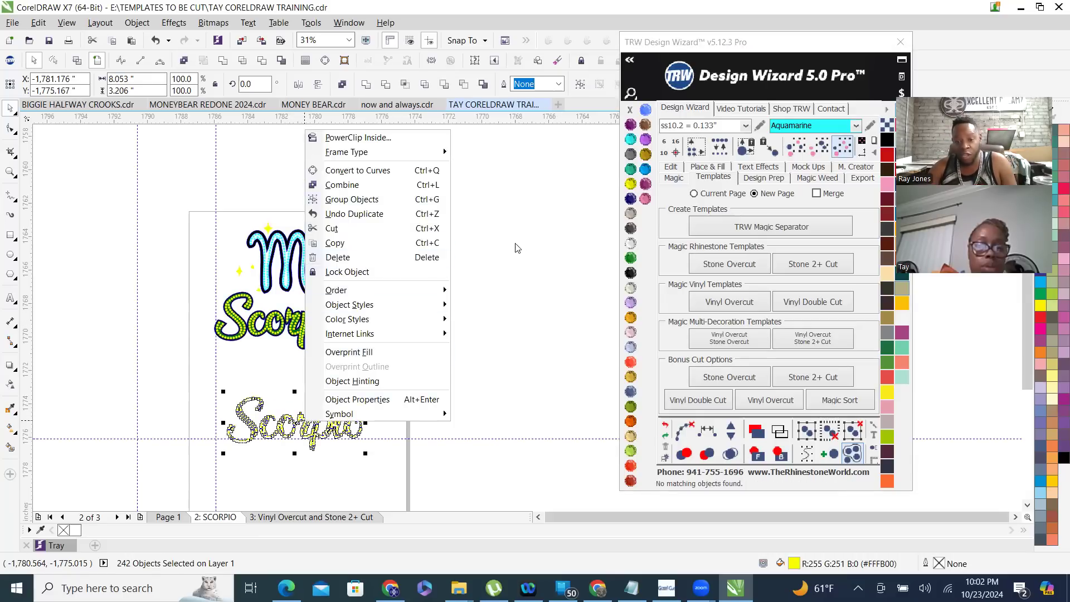
click(516, 350)
scroll(283, 467, up, 1)
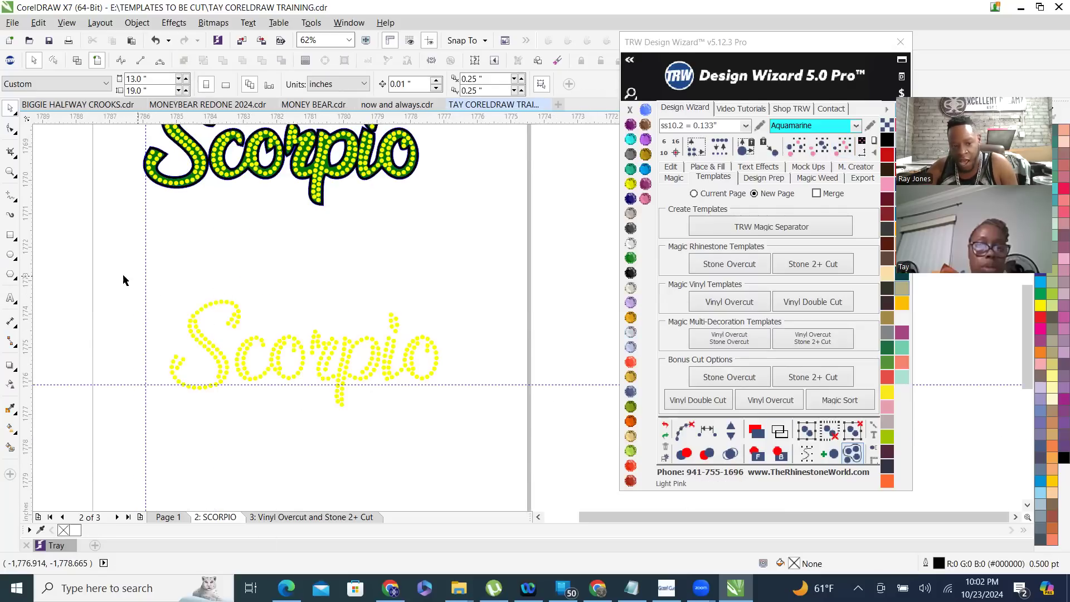
- Label the copied Scorpio stones with the text 8.053" beneath the word and reselect all the copied stones
drag(147, 272, 501, 470)
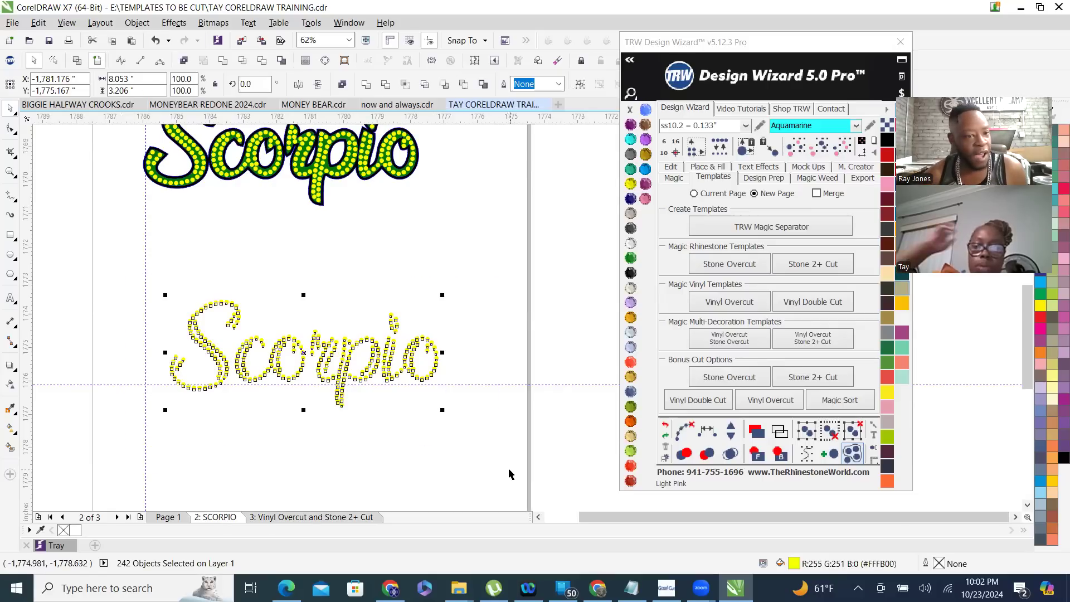
click(10, 299)
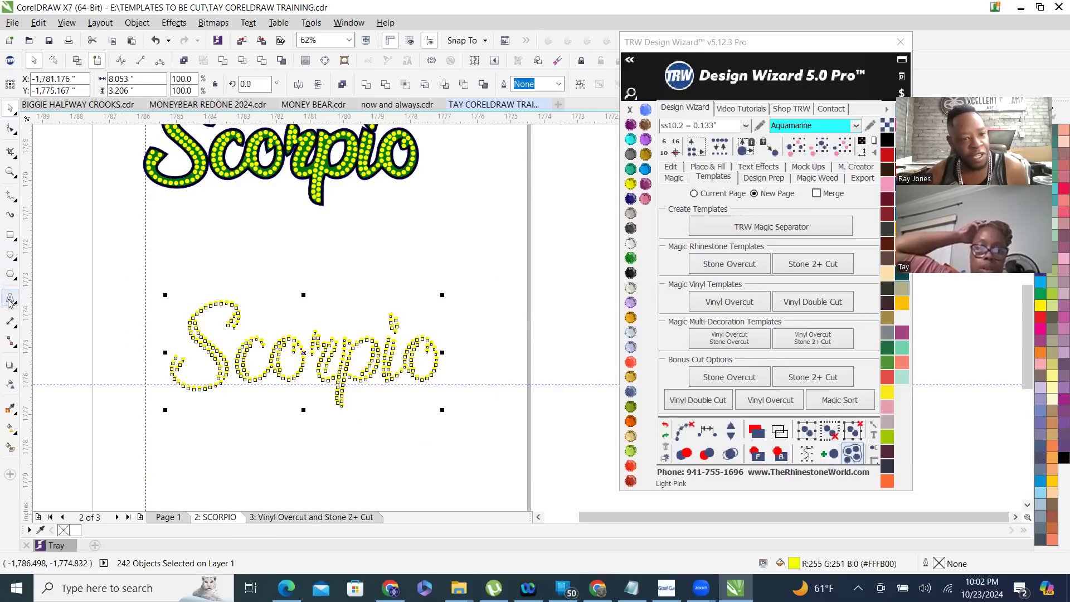
click(233, 414)
text(8.053")
click(11, 110)
drag(119, 285, 492, 415)
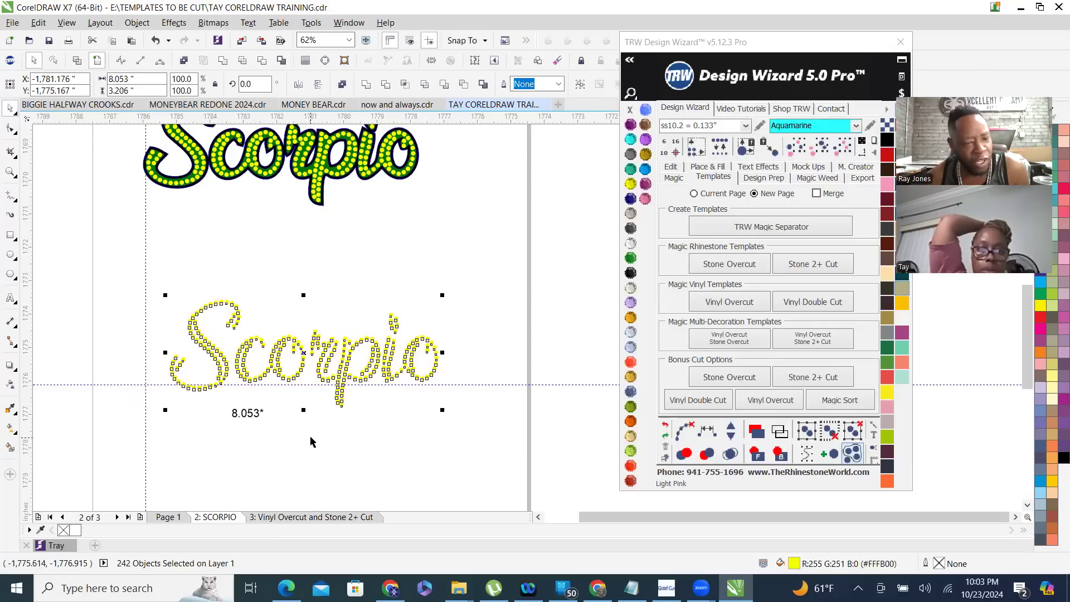
- Extend the size label beneath the copied Scorpio stones so it reads 8.053*3.206"
scroll(275, 439, up, 3)
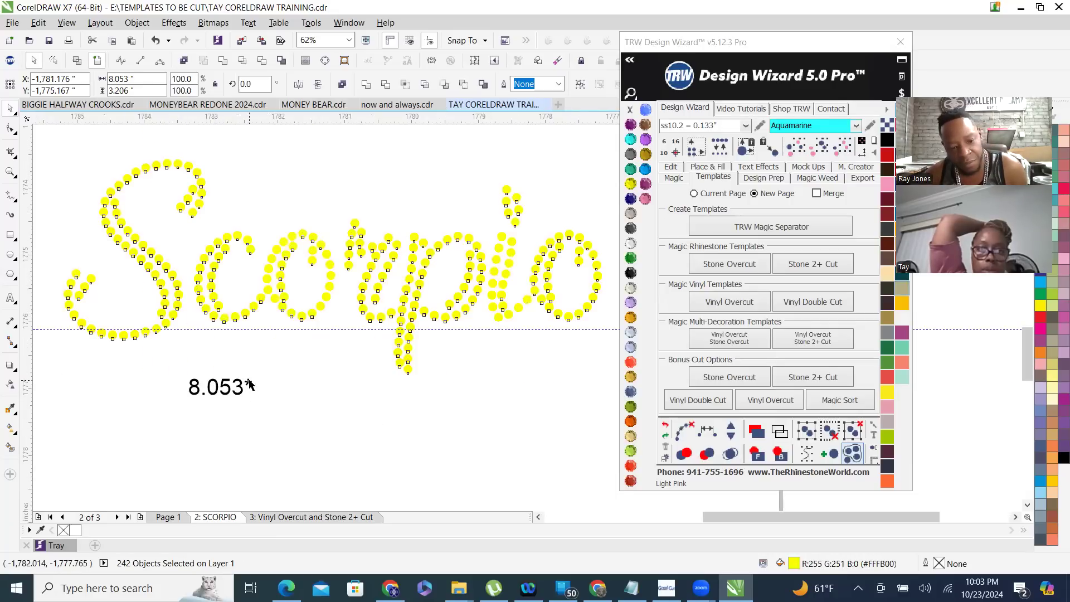
click(248, 385)
text(*3.206)
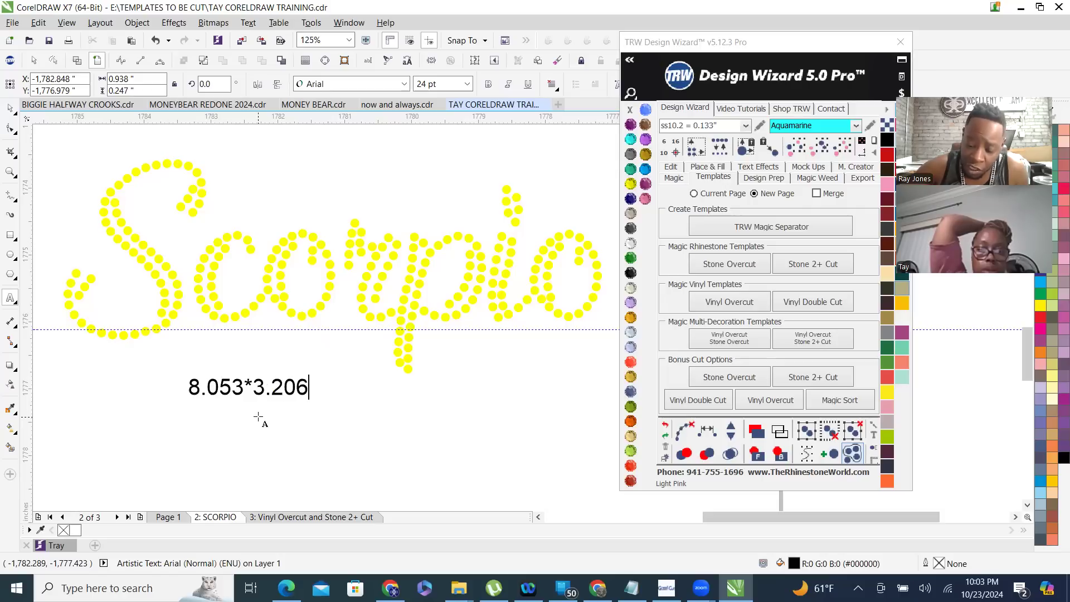
text(")
key(Escape)
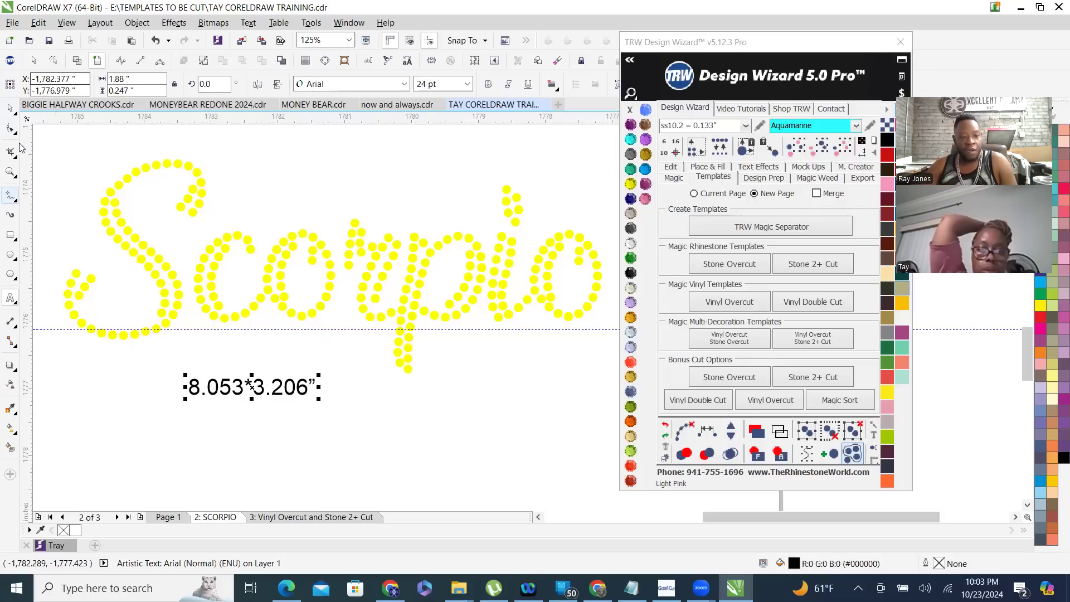
click(476, 383)
scroll(476, 384, down, 2)
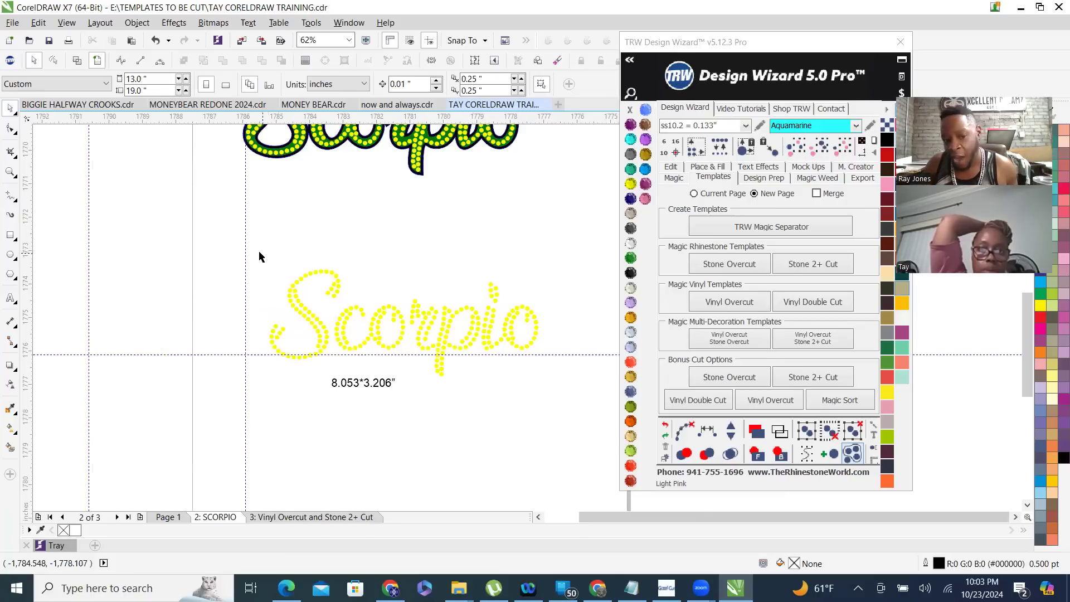
- Select all the copied Scorpio stones and name the export file SCORPIO SVG FOR CAMEO
drag(225, 237, 575, 387)
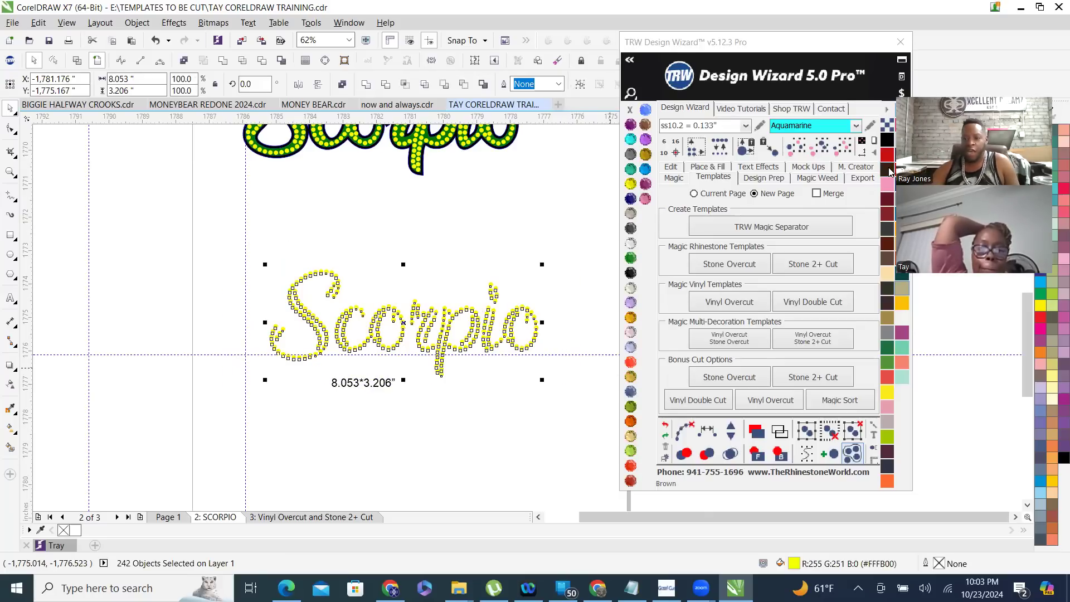
click(862, 177)
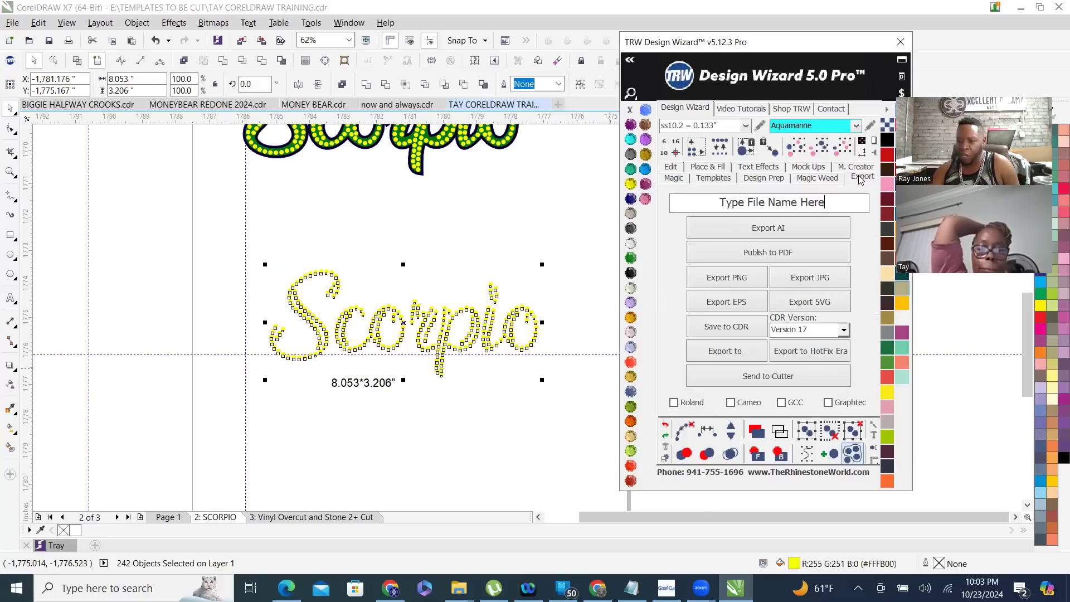
triple_click(841, 204)
text(Sc)
key(BackSpace)
text(COP)
key(BackSpace)
text(RPI)
text(O SV)
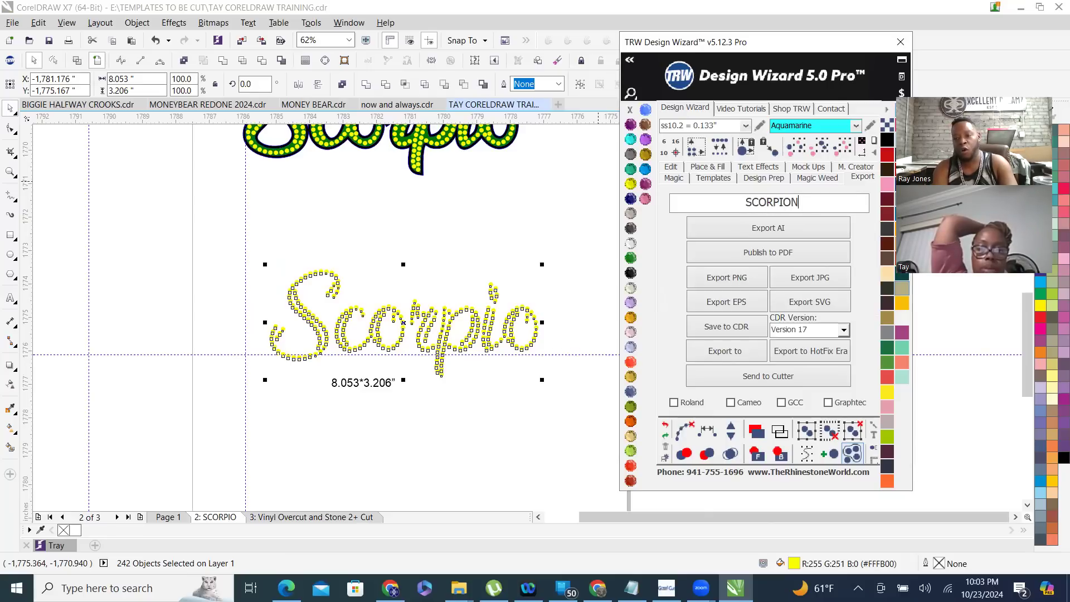
text(G )
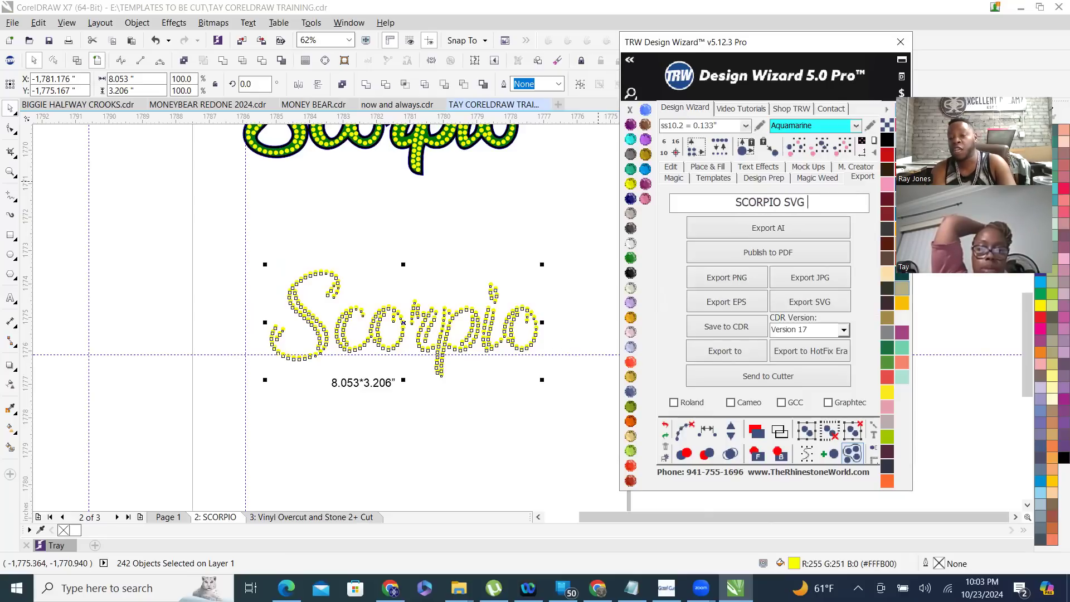
text(FOR CAMEO)
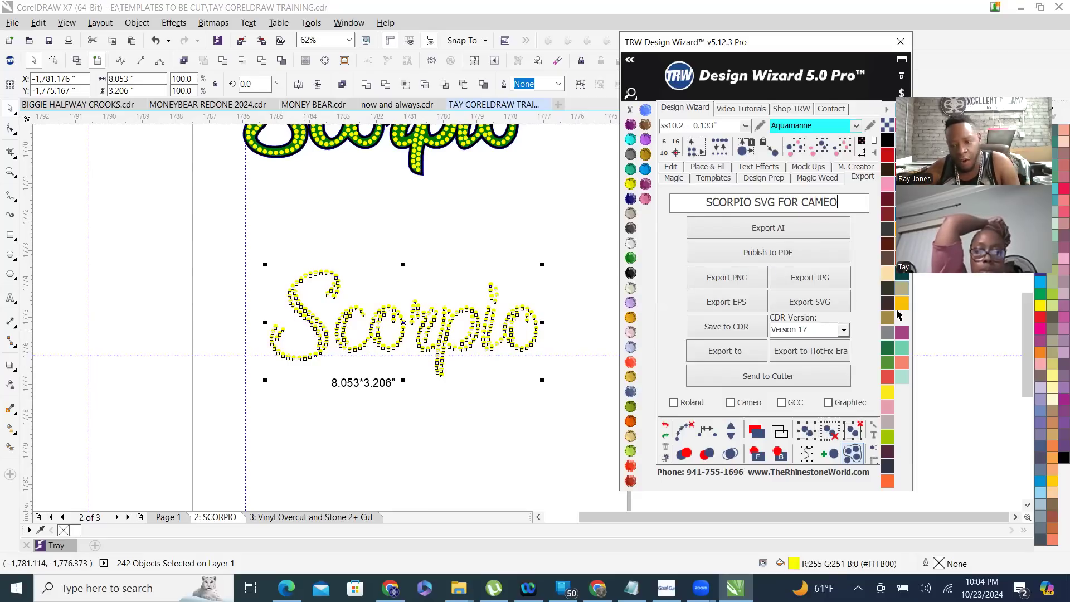
- Try to export the selected stones as SVG, browsing the XD CLONE DRIVE (E:) folders for a save location
click(817, 307)
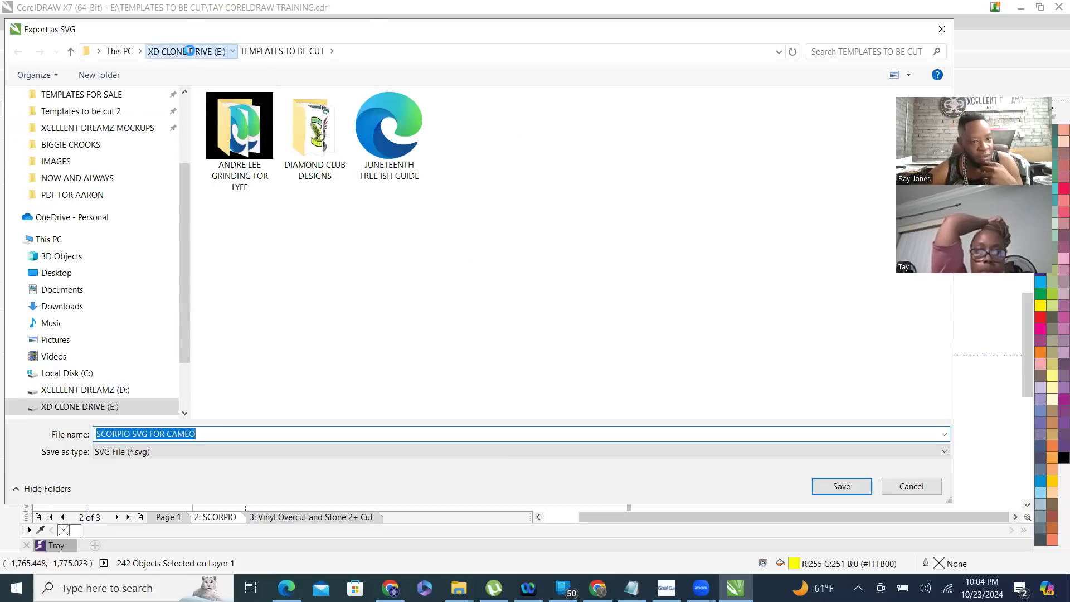
click(189, 52)
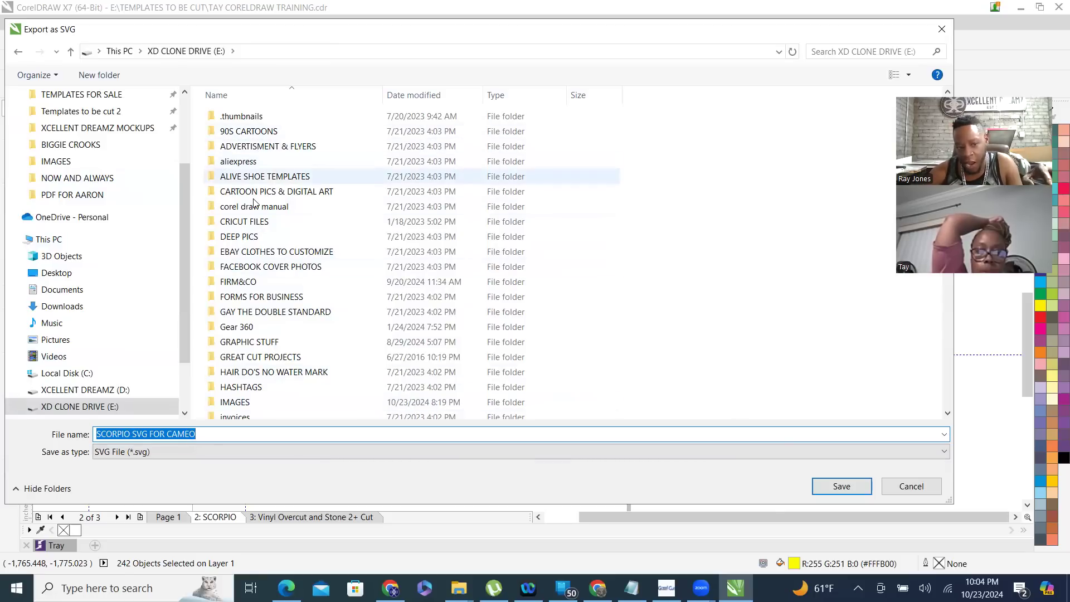
scroll(256, 239, down, 9)
scroll(256, 240, down, 4)
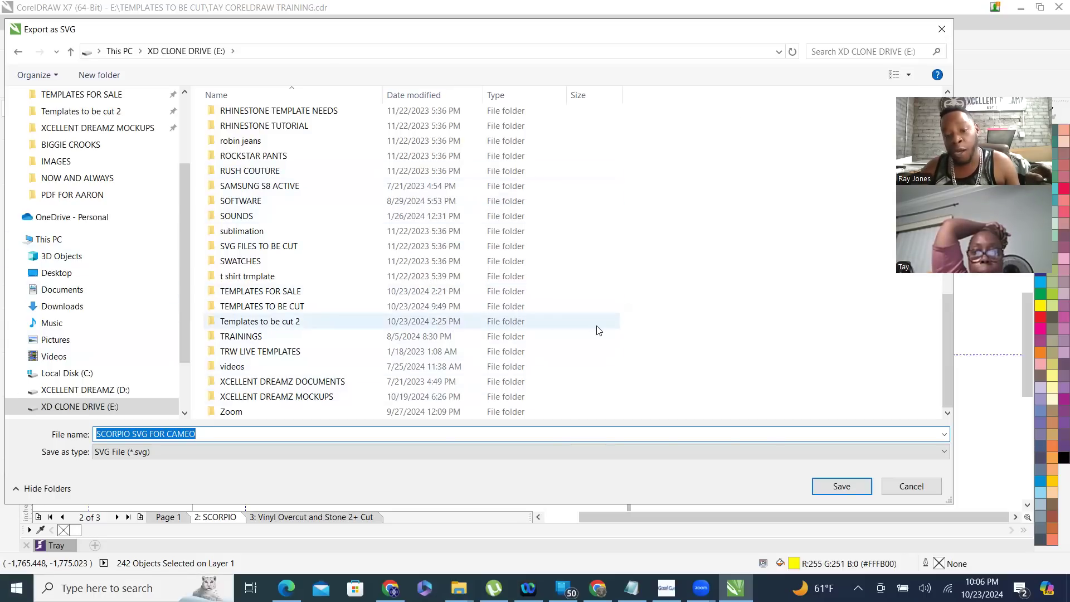
click(928, 485)
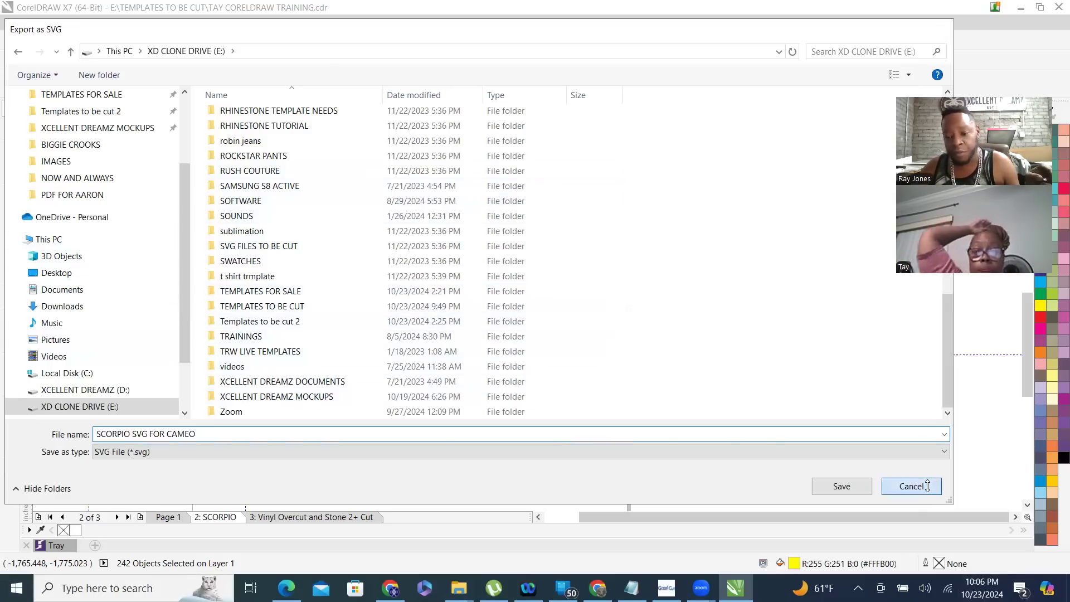
key(super+d)
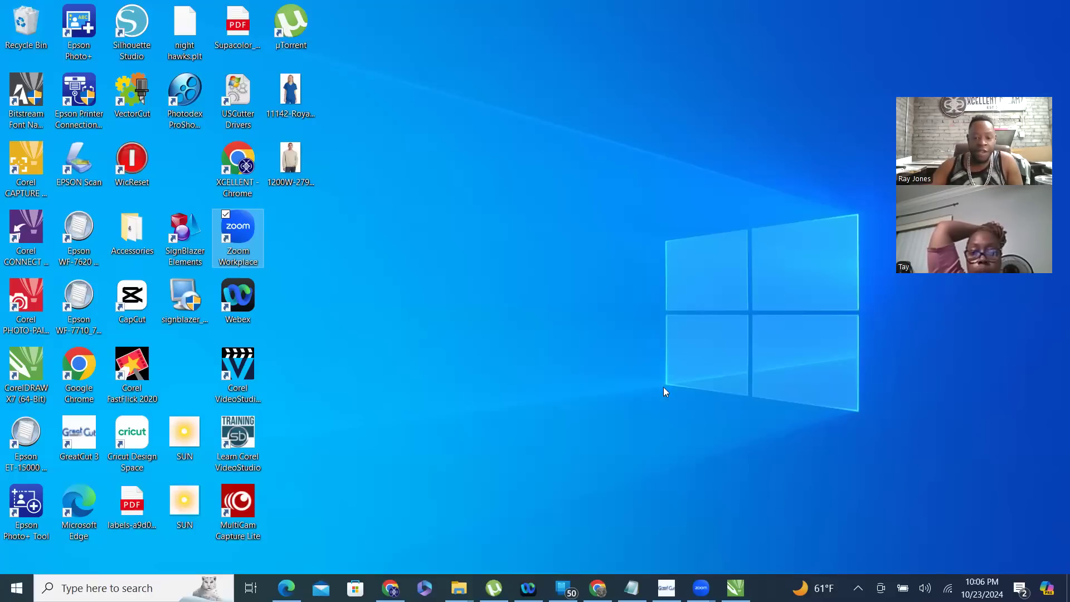
click(730, 585)
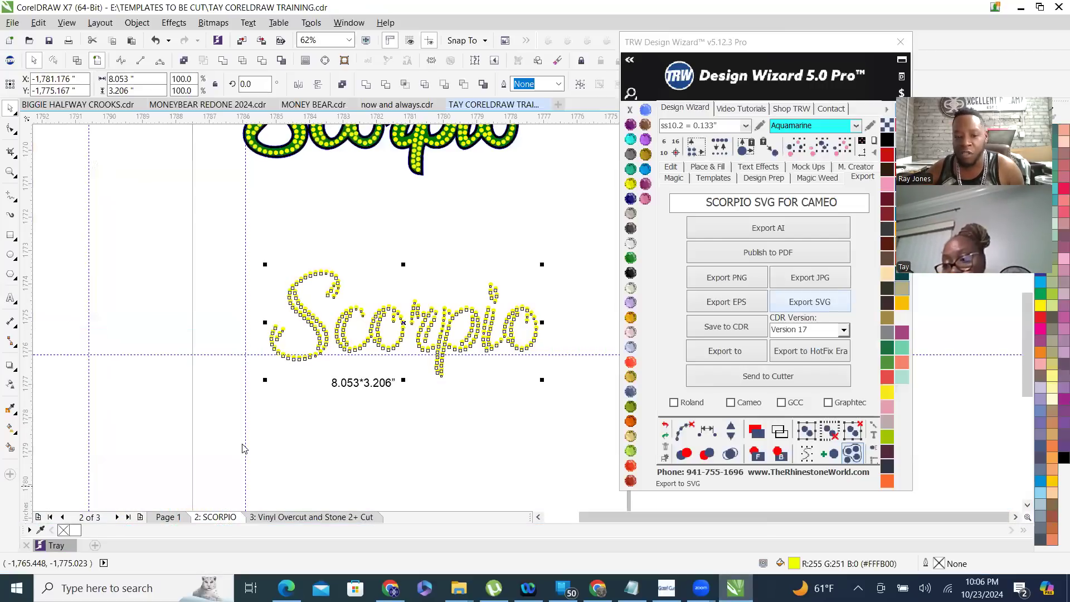
click(348, 238)
drag(207, 239, 284, 233)
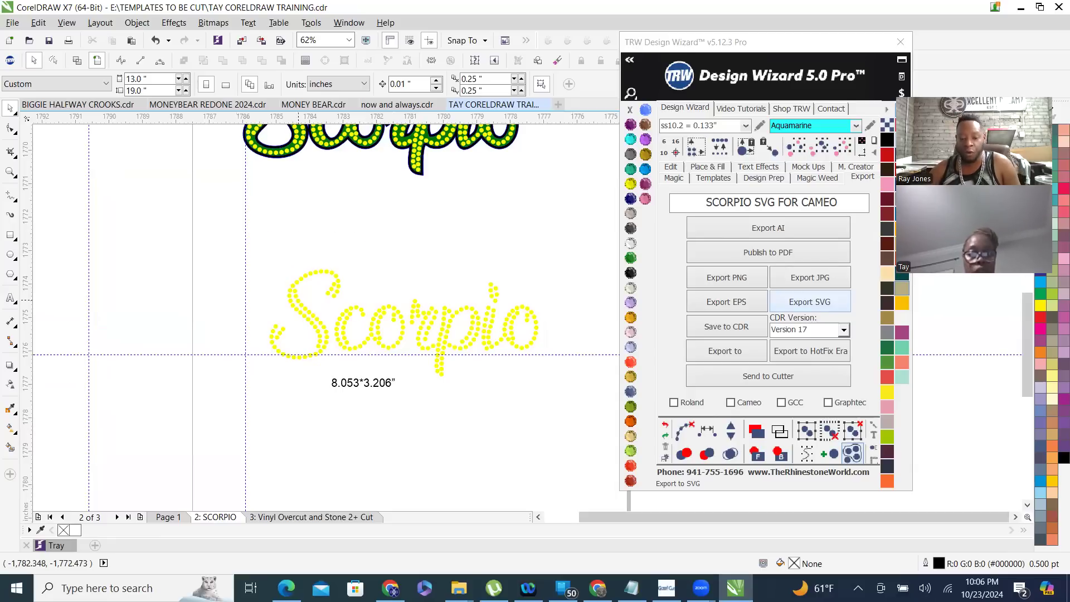
- Switch to File Explorer, go up from TEMPLATES FOR SALE to the XD CLONE DRIVE (E:) and open its IMAGES folder
mouse_move(458, 588)
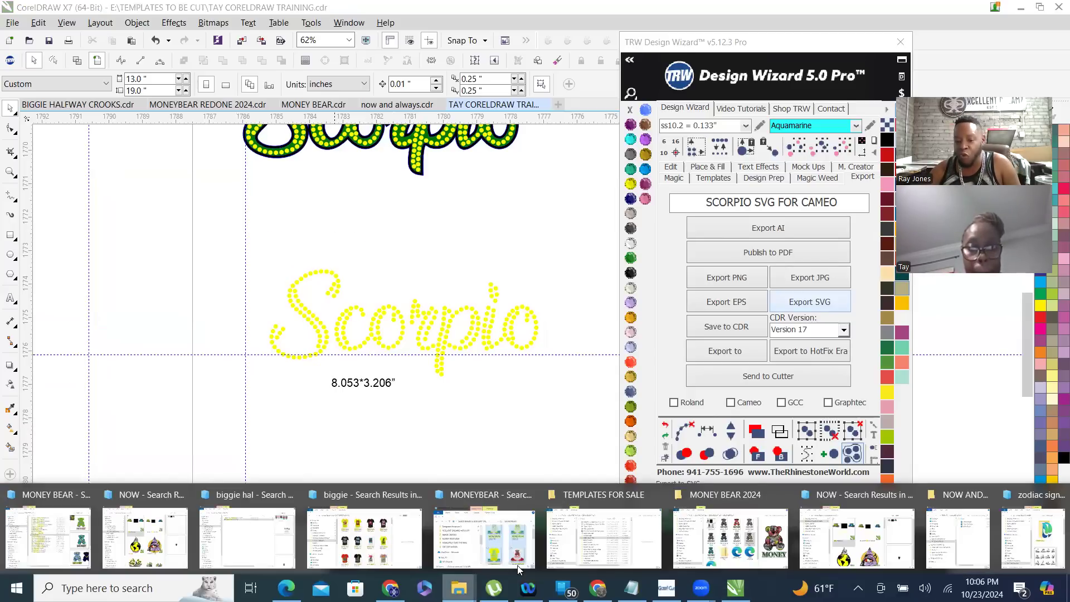
click(600, 495)
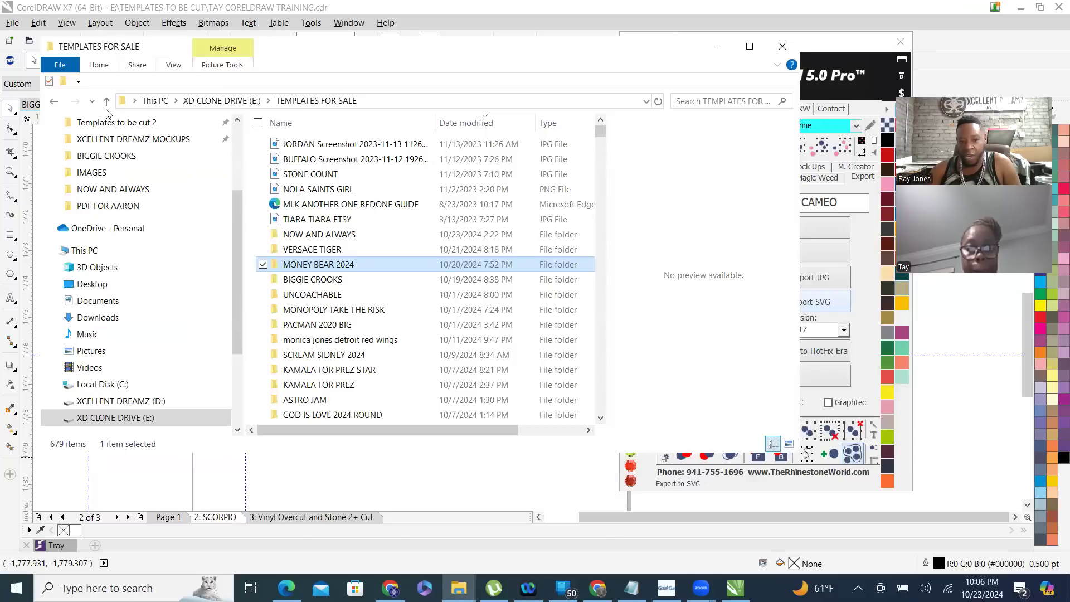
click(106, 103)
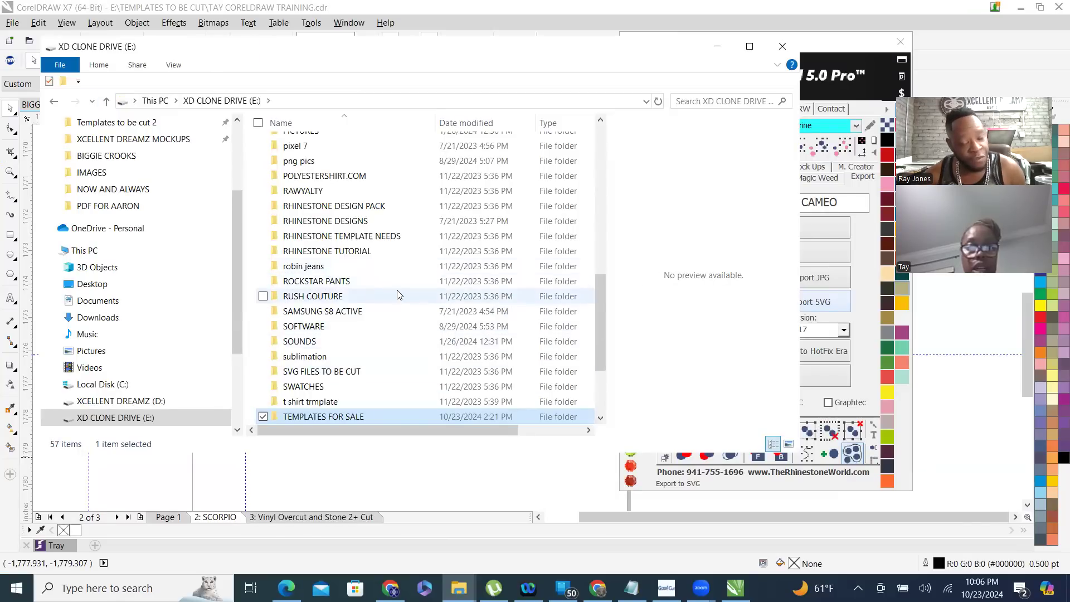
scroll(400, 295, up, 2)
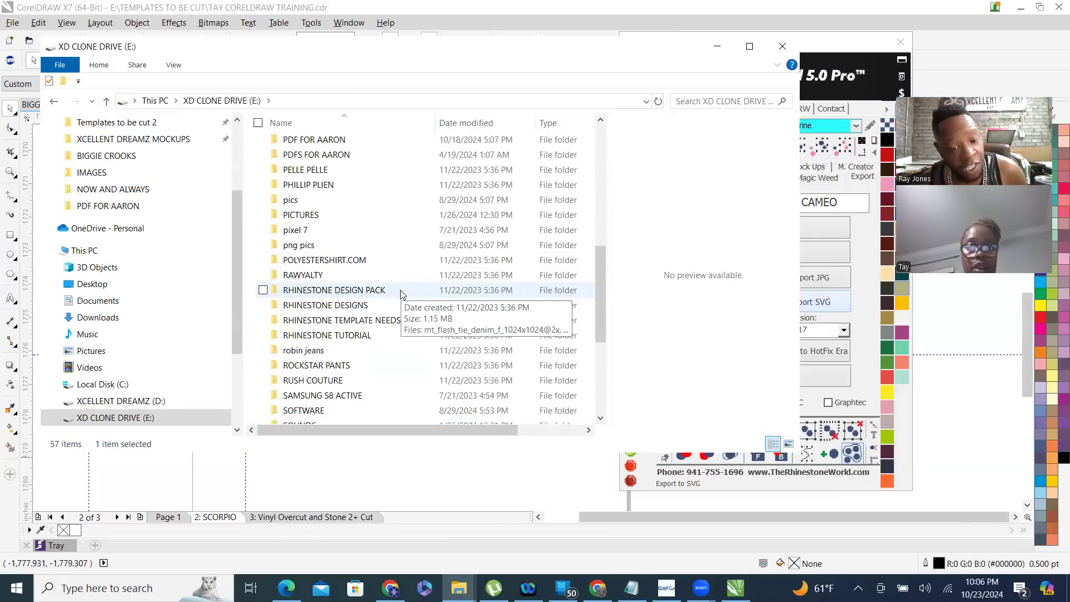
scroll(400, 294, down, 4)
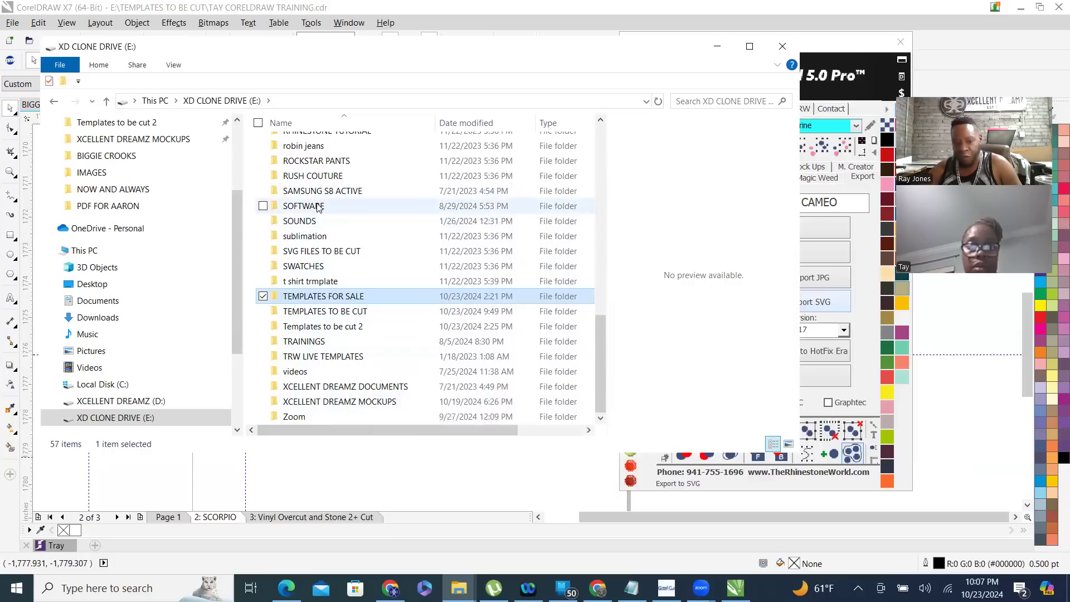
scroll(316, 207, up, 6)
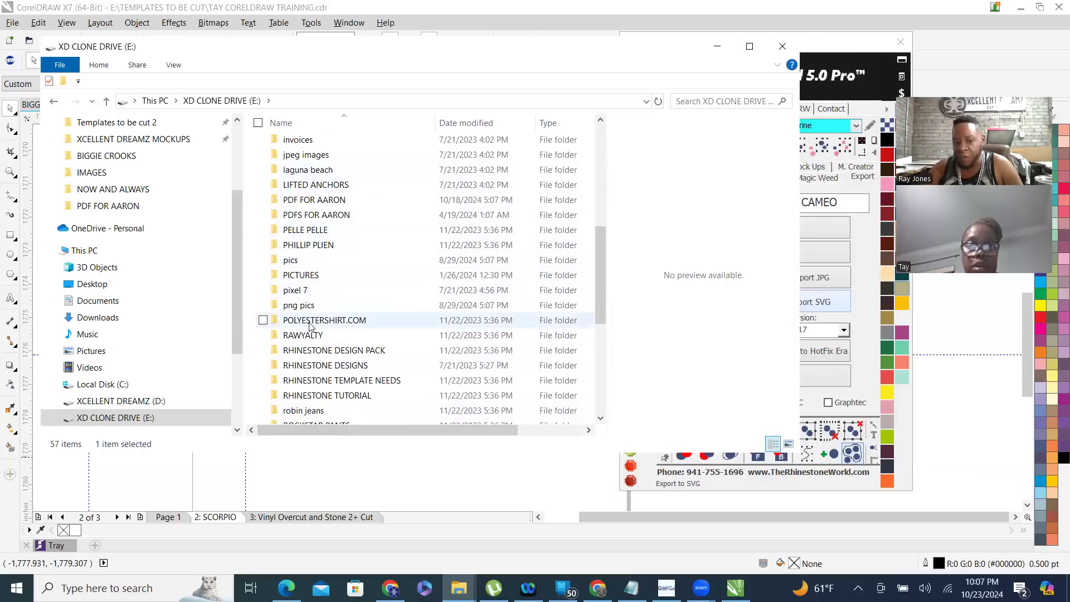
scroll(319, 155, up, 1)
scroll(319, 155, up, 3)
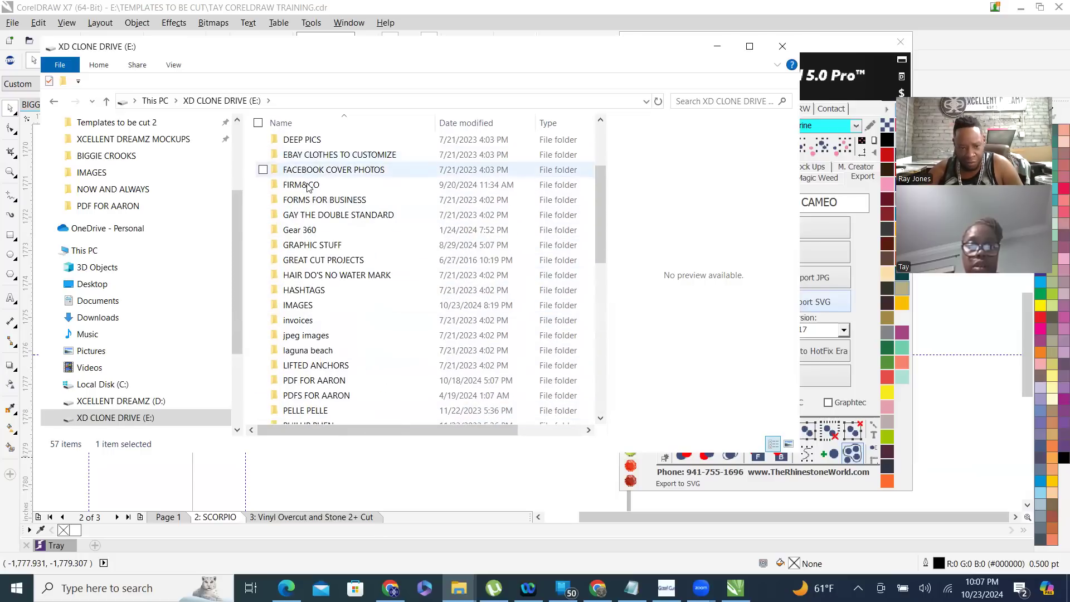
click(312, 310)
double_click(295, 306)
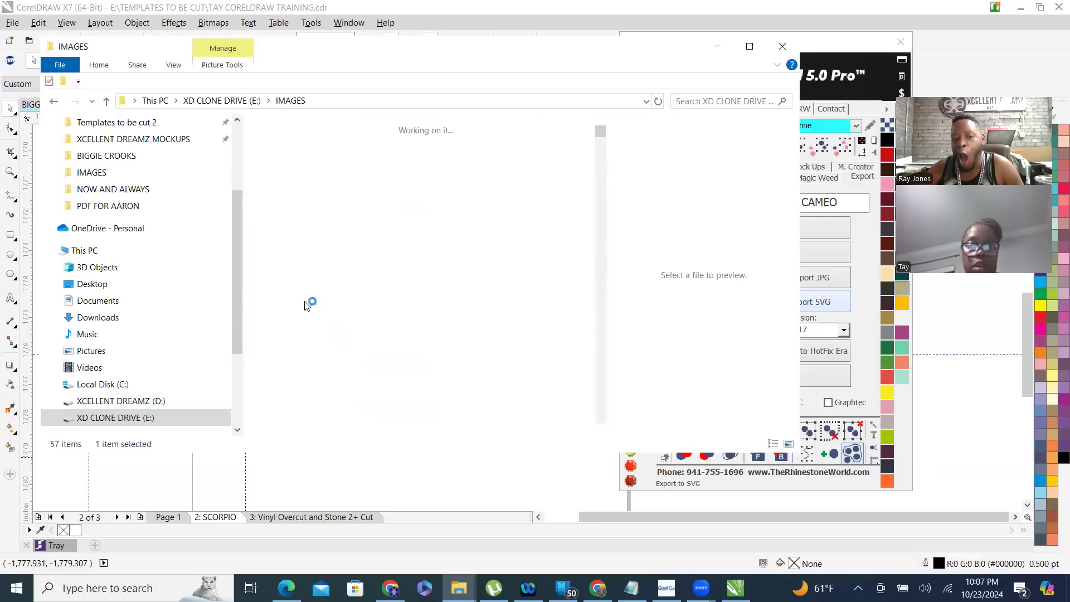
- Browse the design images stored in the IMAGES folder and preview the Lost Apostle artwork
scroll(503, 228, down, 15)
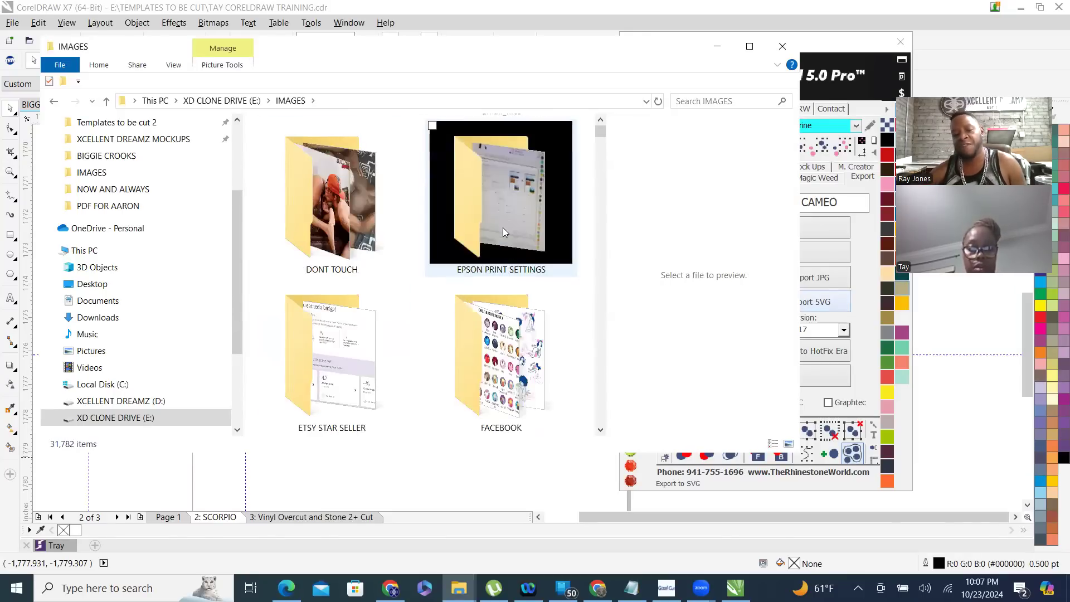
scroll(496, 287, down, 15)
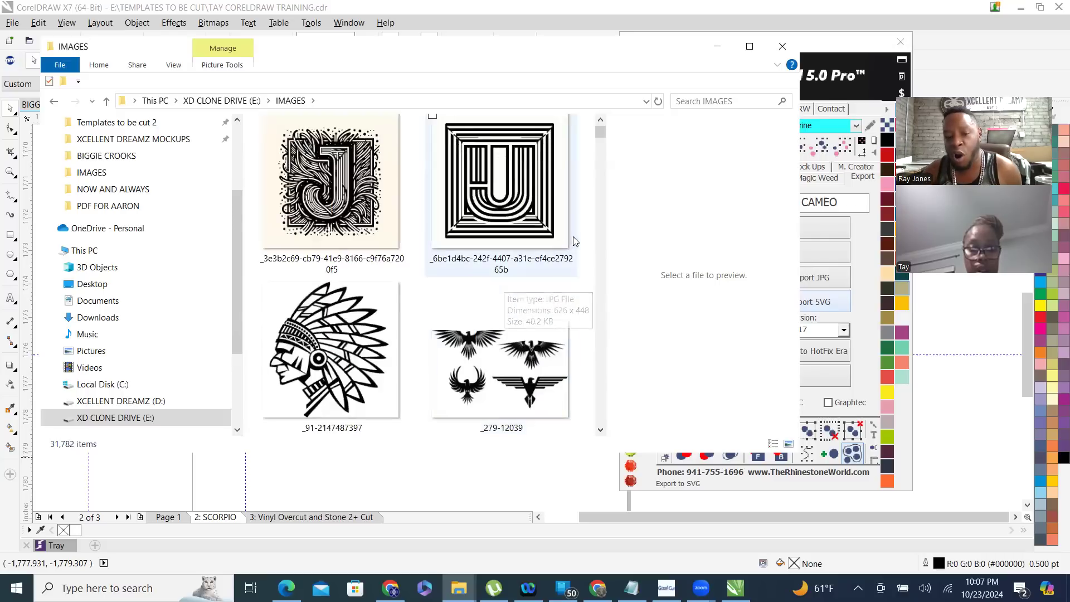
scroll(502, 312, down, 1)
scroll(367, 273, down, 1)
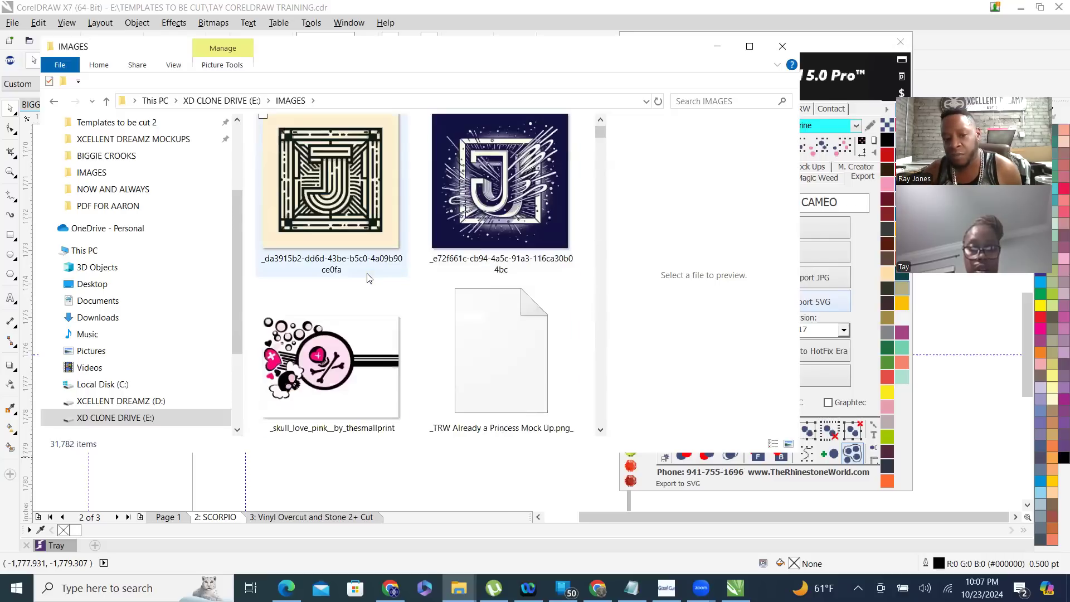
scroll(406, 275, down, 1)
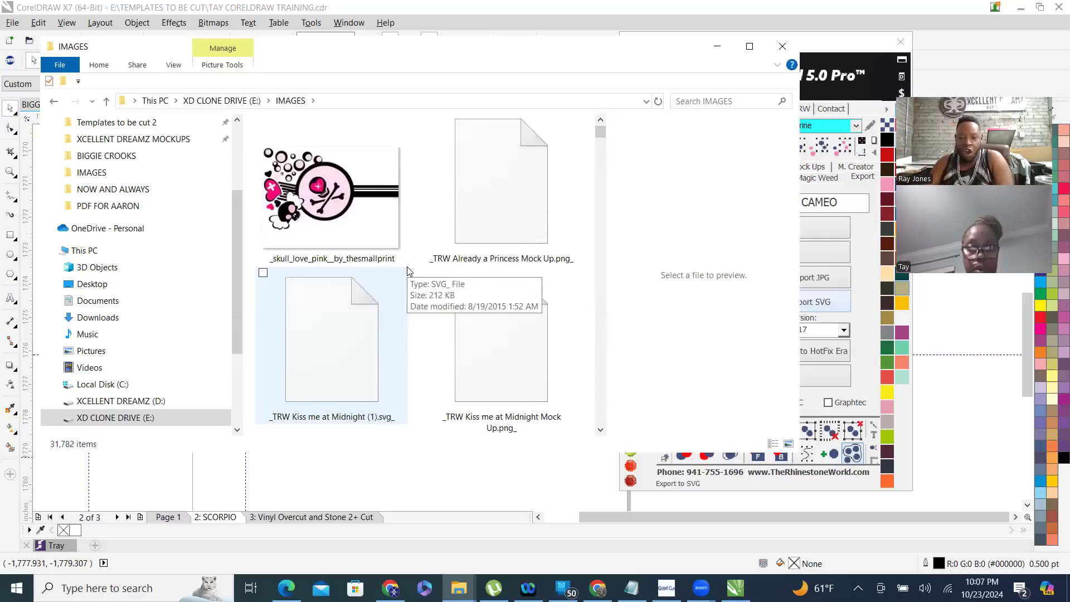
scroll(430, 268, down, 1)
scroll(431, 270, down, 1)
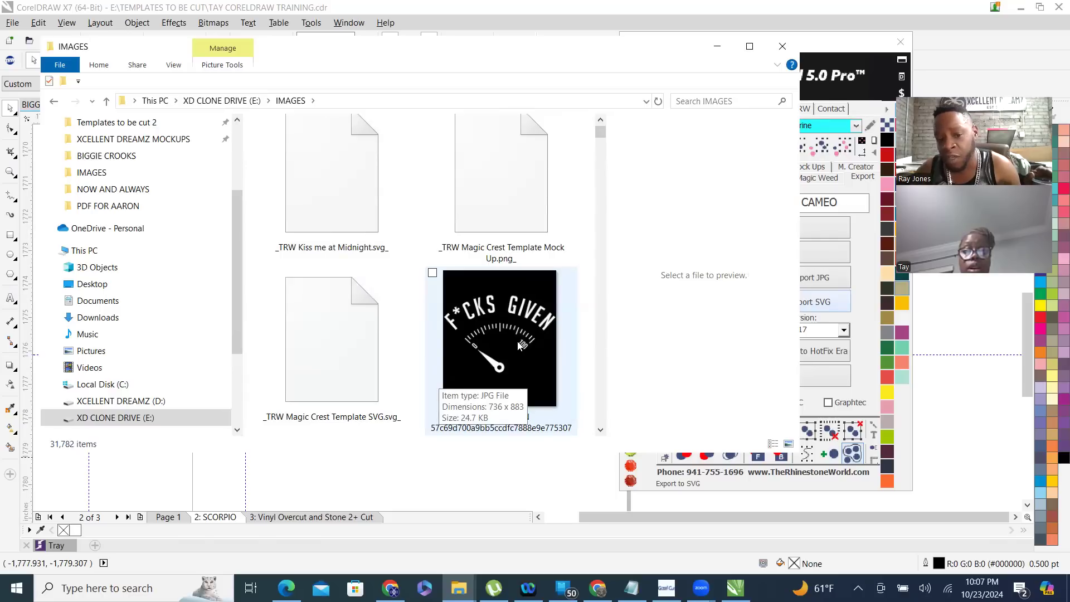
scroll(516, 348, down, 1)
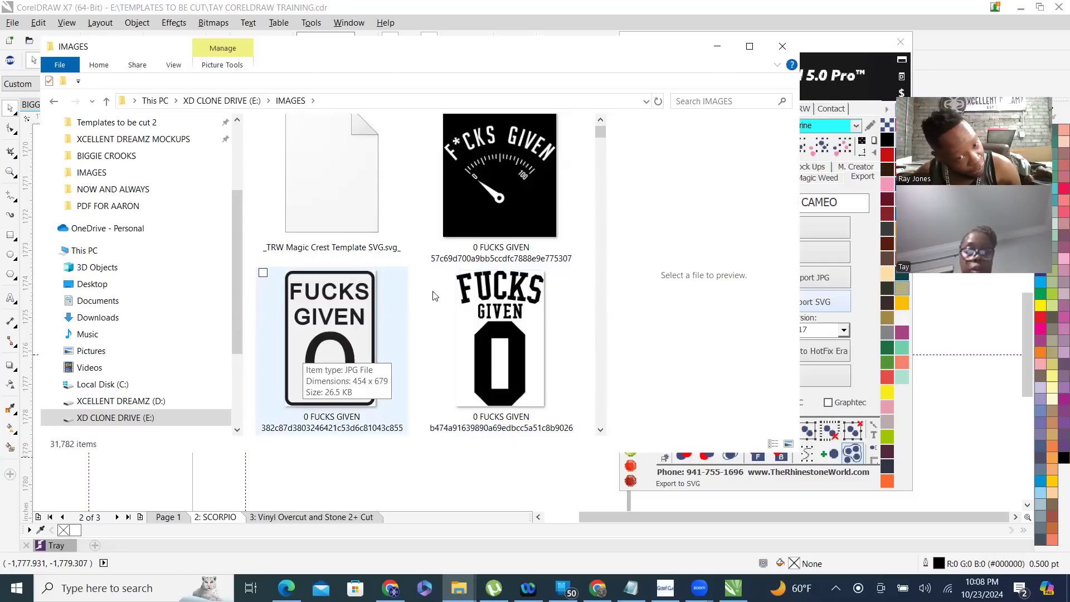
scroll(483, 316, down, 5)
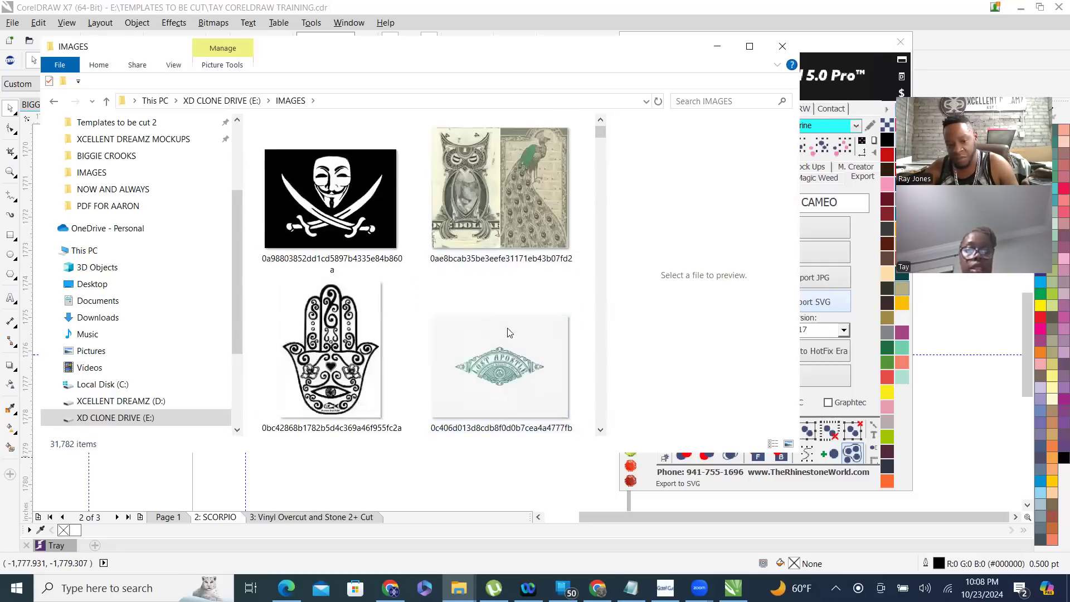
scroll(495, 328, down, 5)
scroll(493, 323, up, 3)
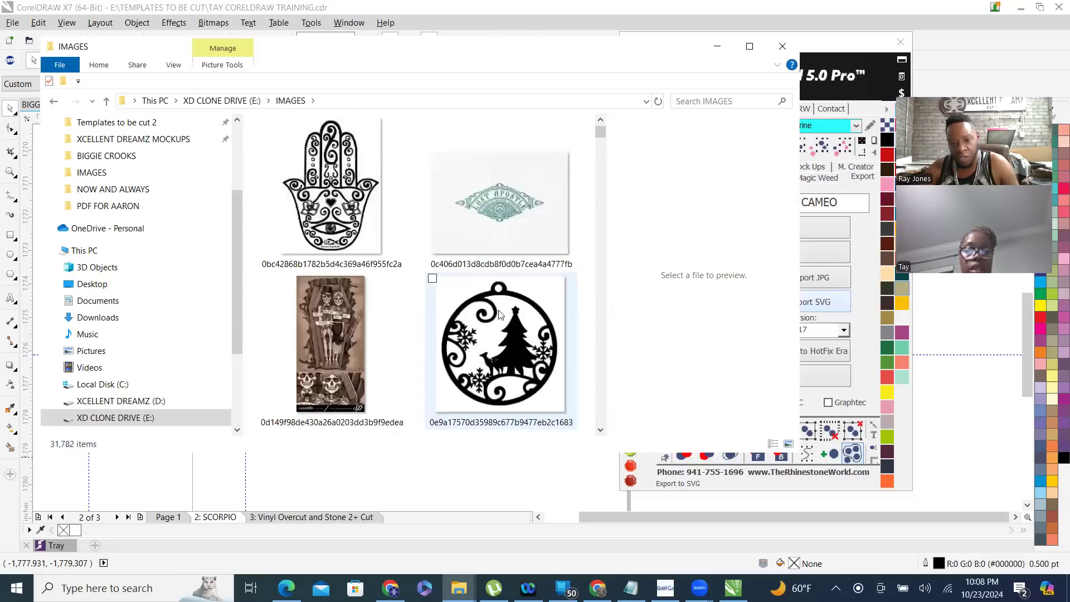
click(499, 204)
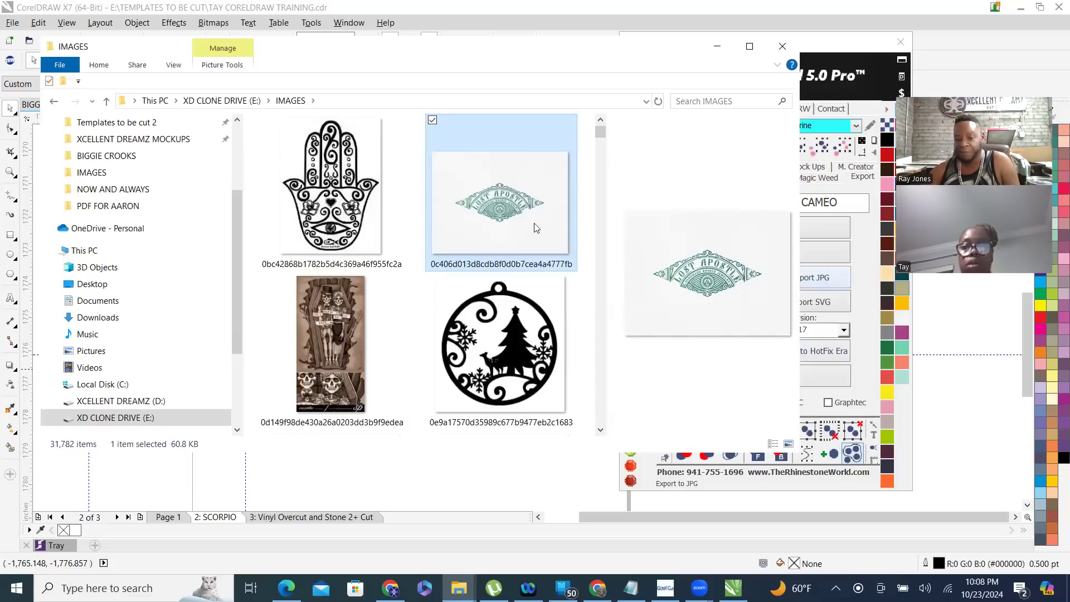
scroll(453, 257, up, 2)
scroll(453, 258, down, 10)
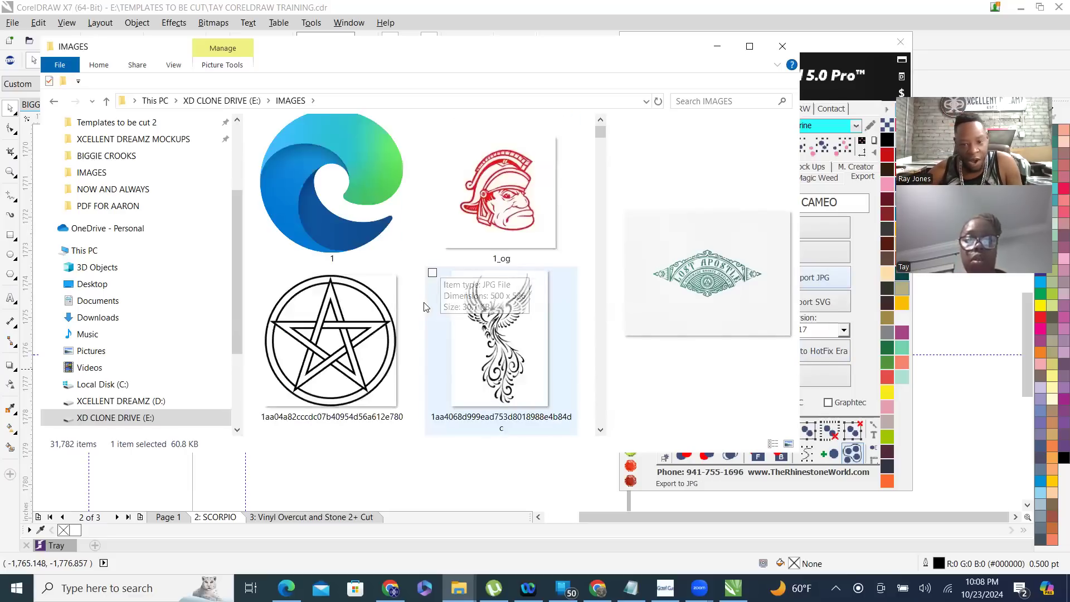
scroll(432, 300, down, 8)
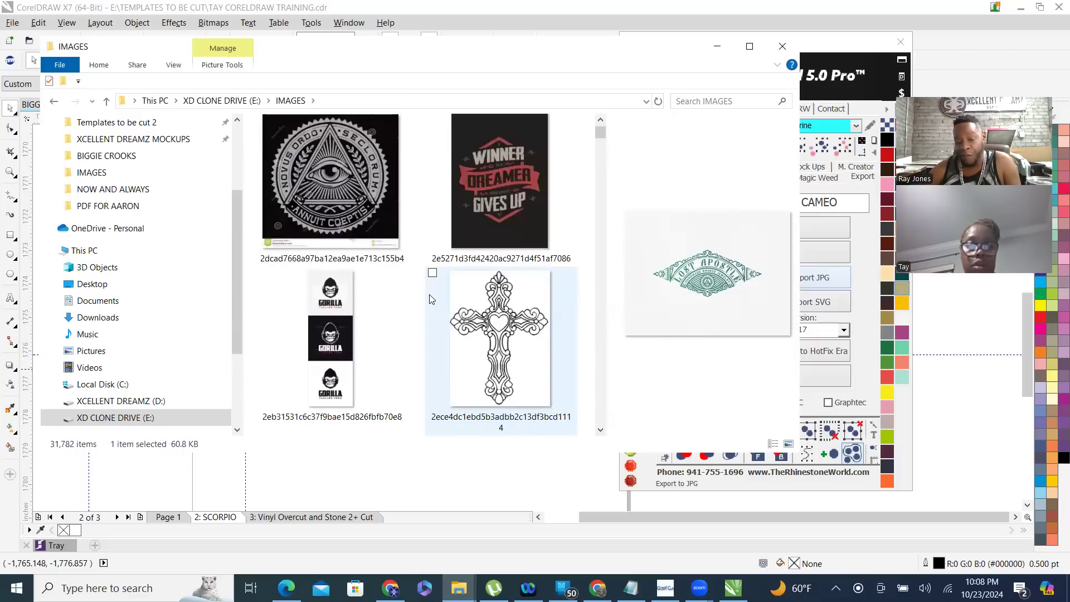
- Look through more design images in the IMAGES folder, preview the 2pac Blog-08 artwork, and return to the CorelDRAW document
scroll(432, 299, down, 6)
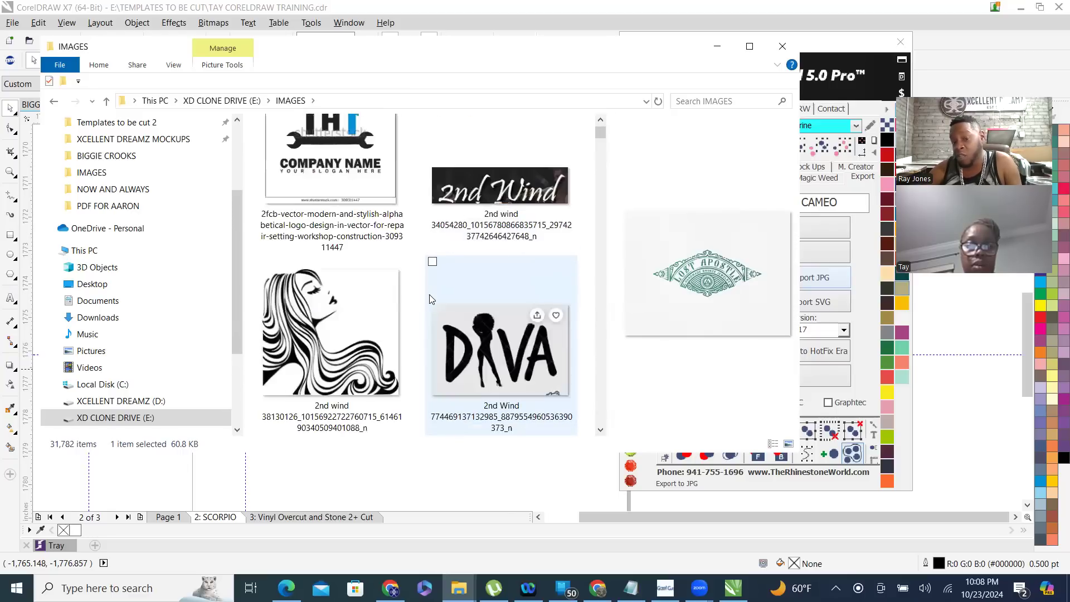
scroll(432, 300, down, 3)
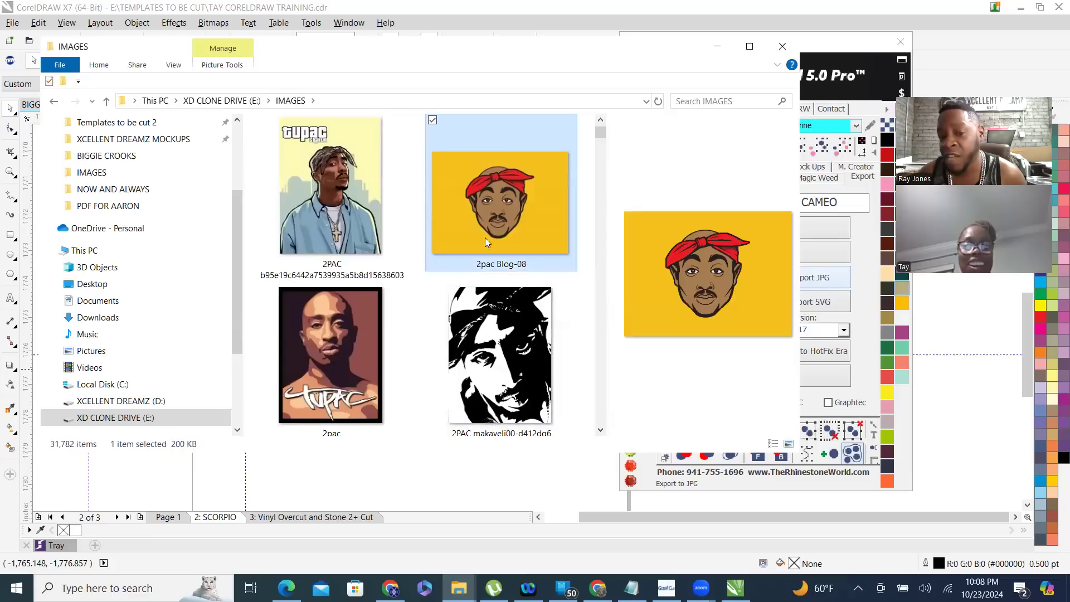
scroll(414, 216, down, 2)
scroll(418, 220, down, 6)
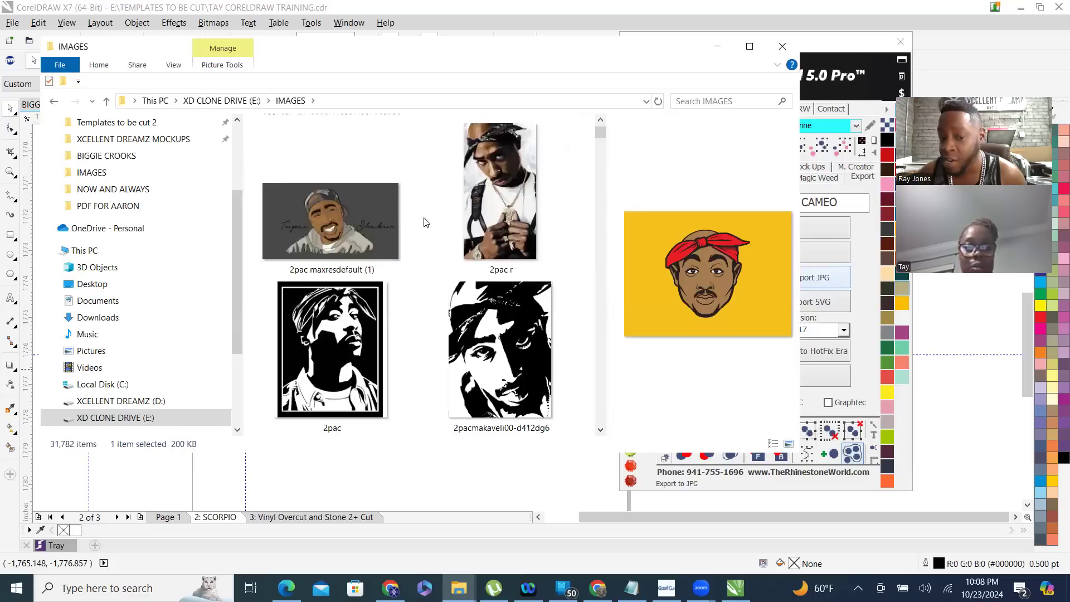
scroll(427, 231, down, 3)
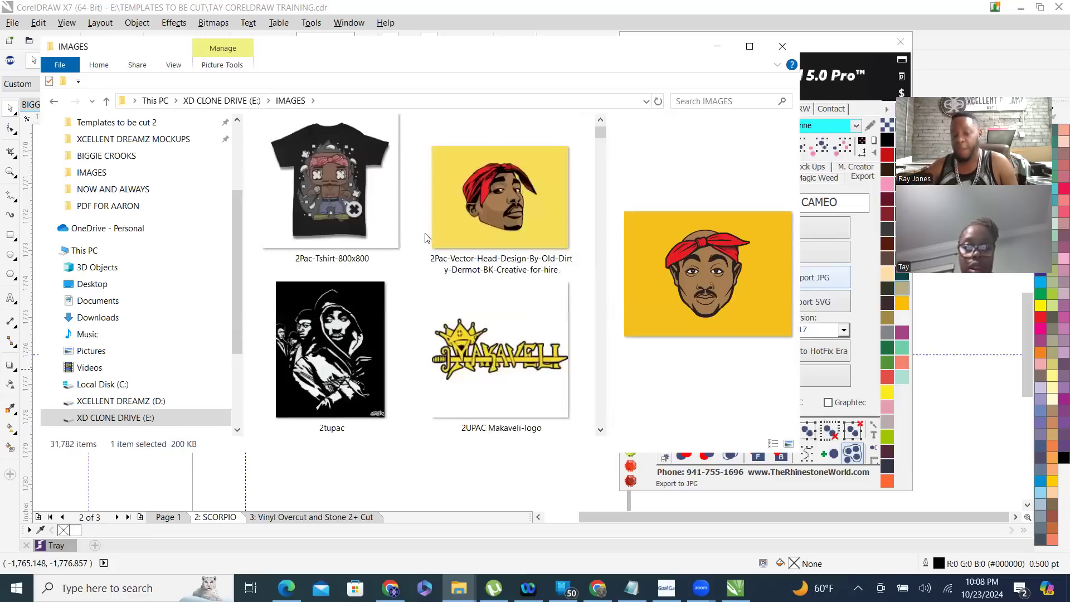
scroll(424, 270, down, 4)
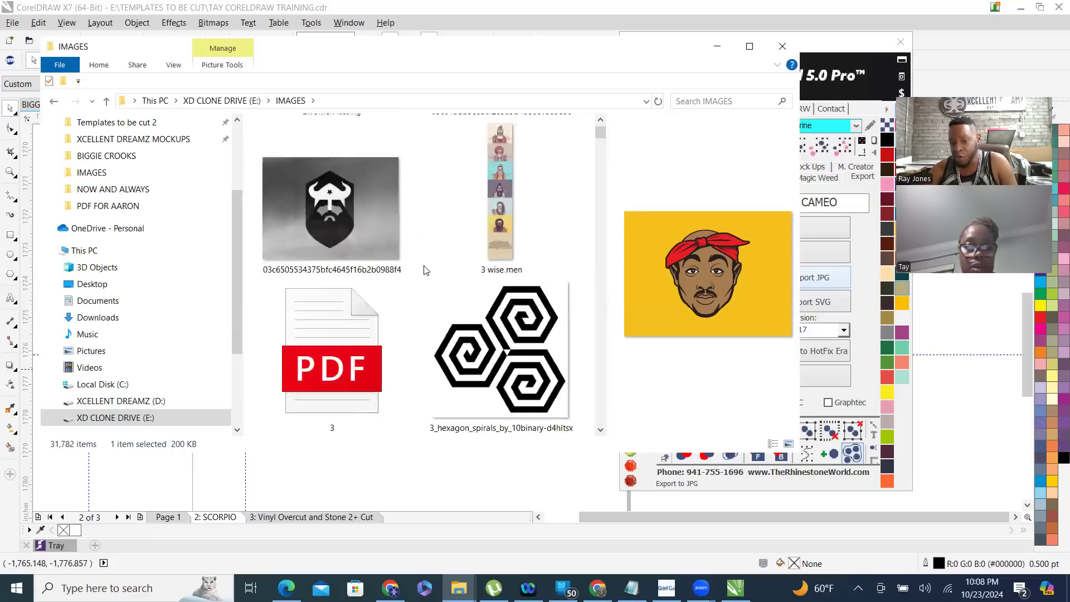
scroll(425, 270, down, 4)
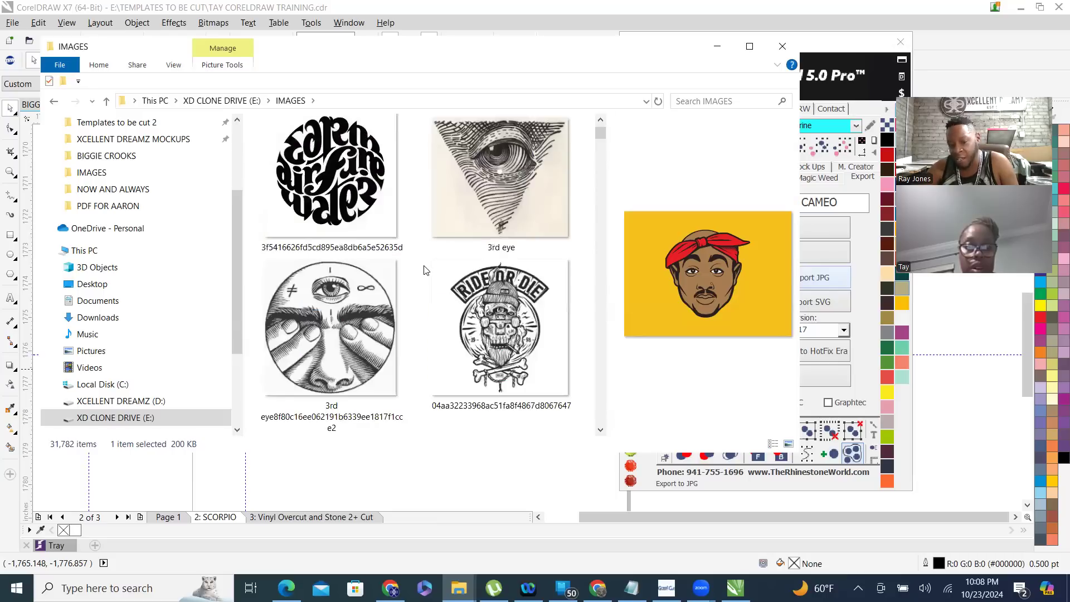
click(717, 45)
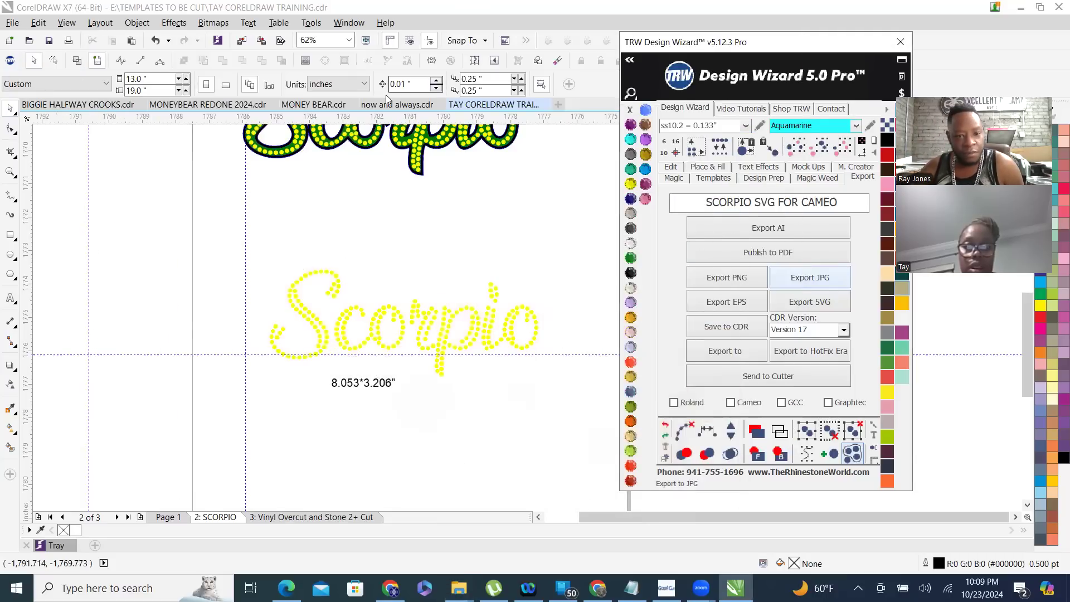
- Go to Page 1 of the training document and examine the zodiac sign designs up close
click(167, 518)
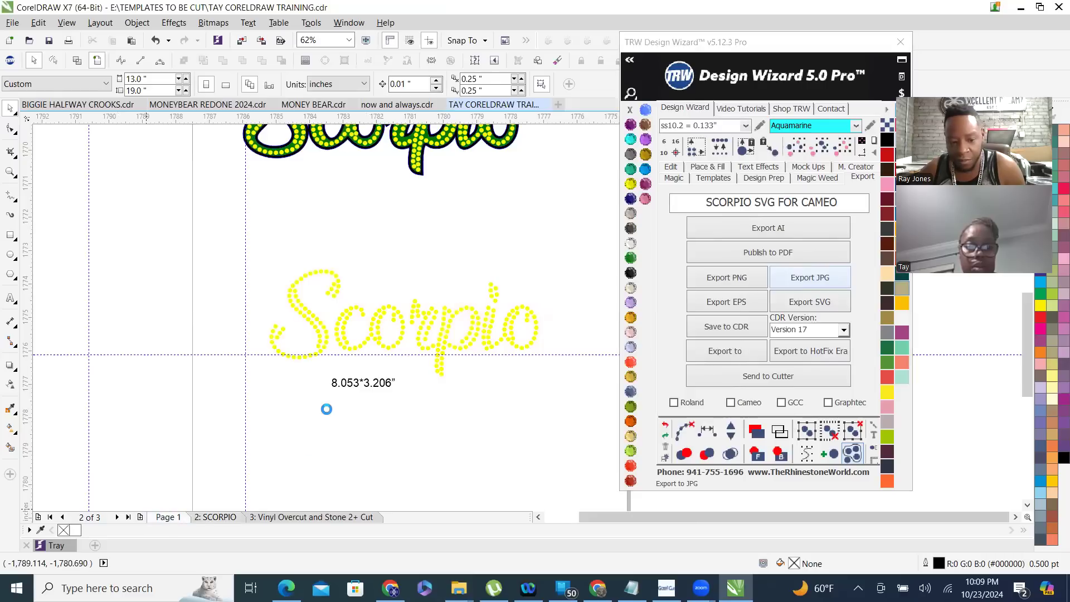
scroll(390, 335, down, 3)
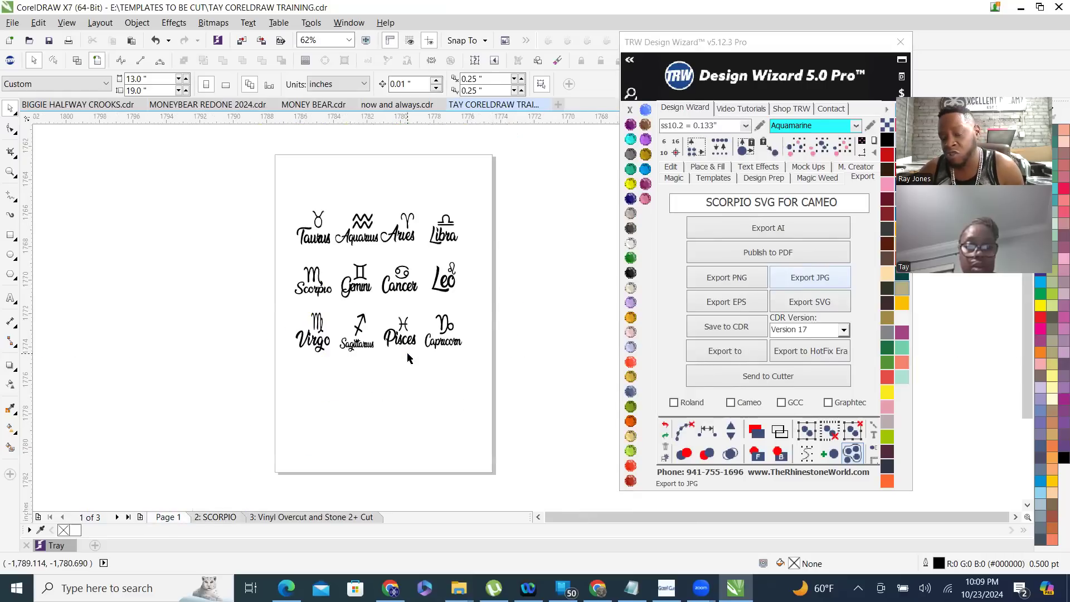
scroll(434, 372, up, 4)
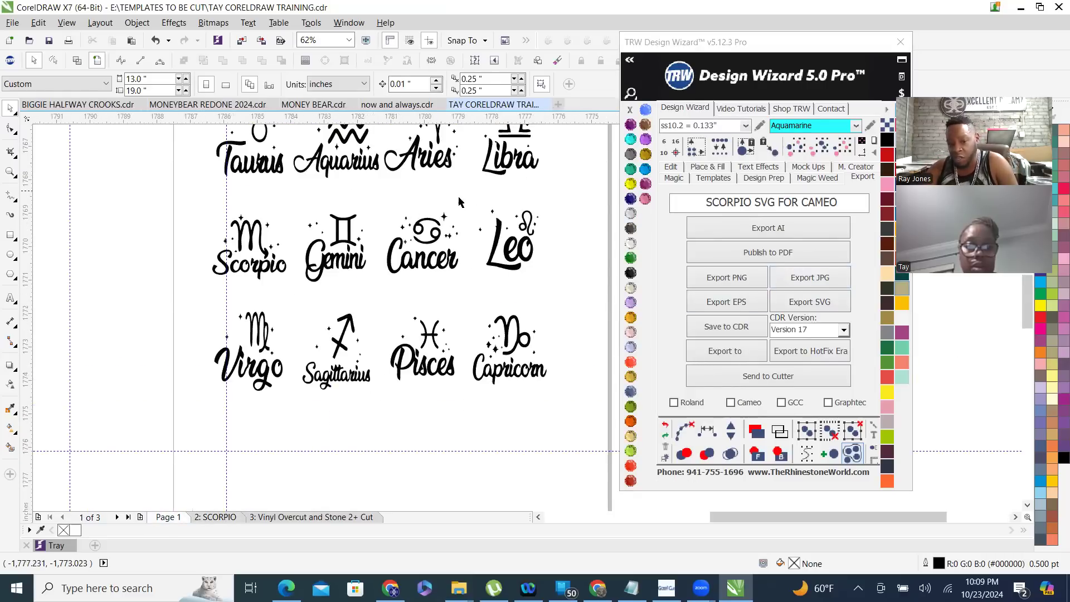
scroll(498, 308, up, 2)
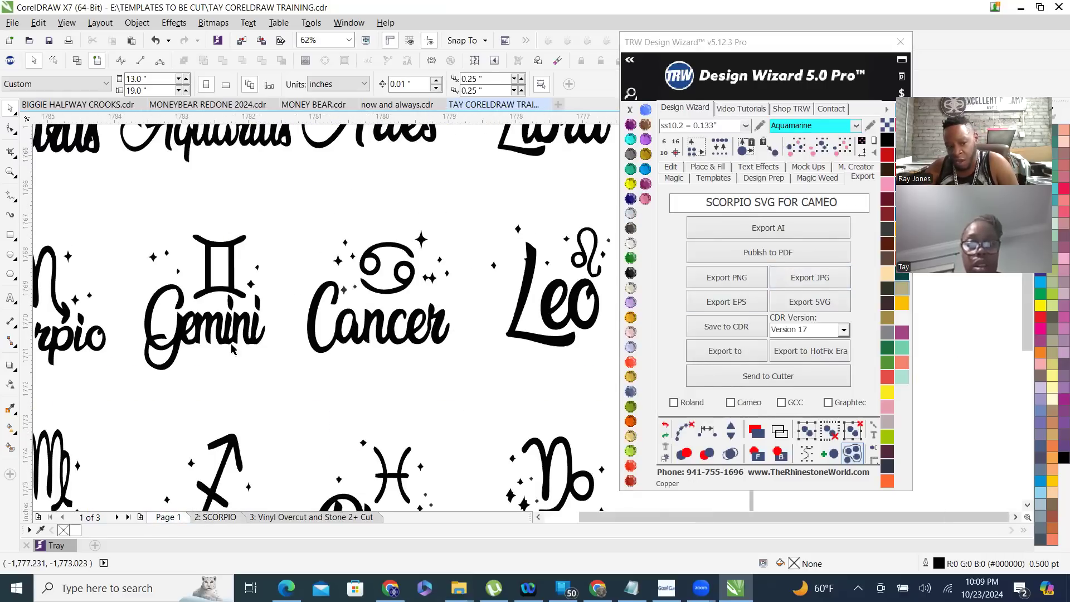
scroll(331, 343, down, 2)
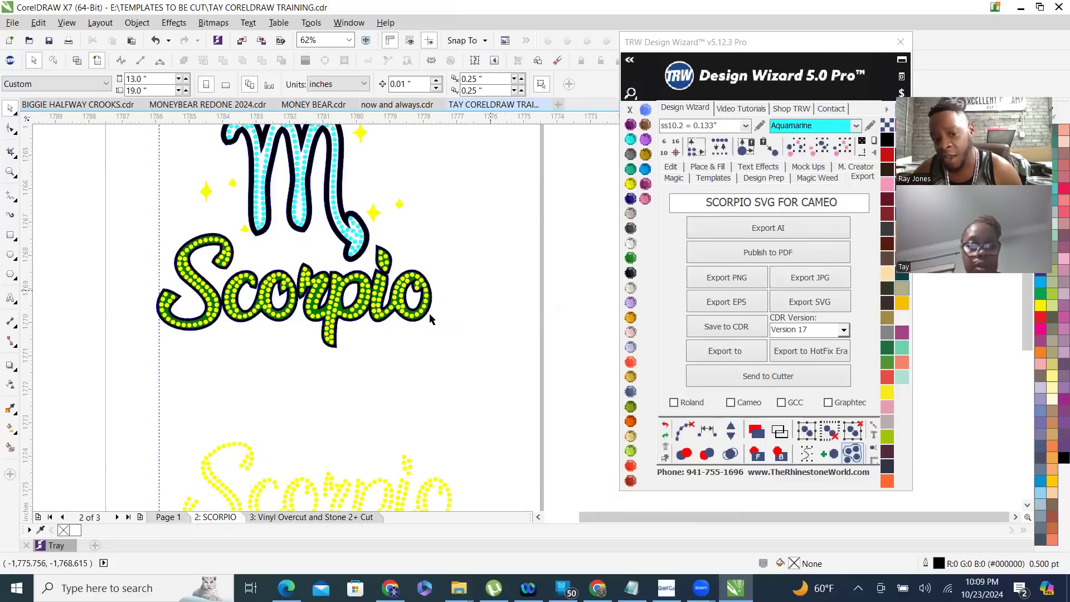
- Return to the SCORPIO page and examine the layout and the rhinestone rows in the legs of the Scorpio symbol
scroll(368, 362, down, 2)
scroll(365, 410, down, 1)
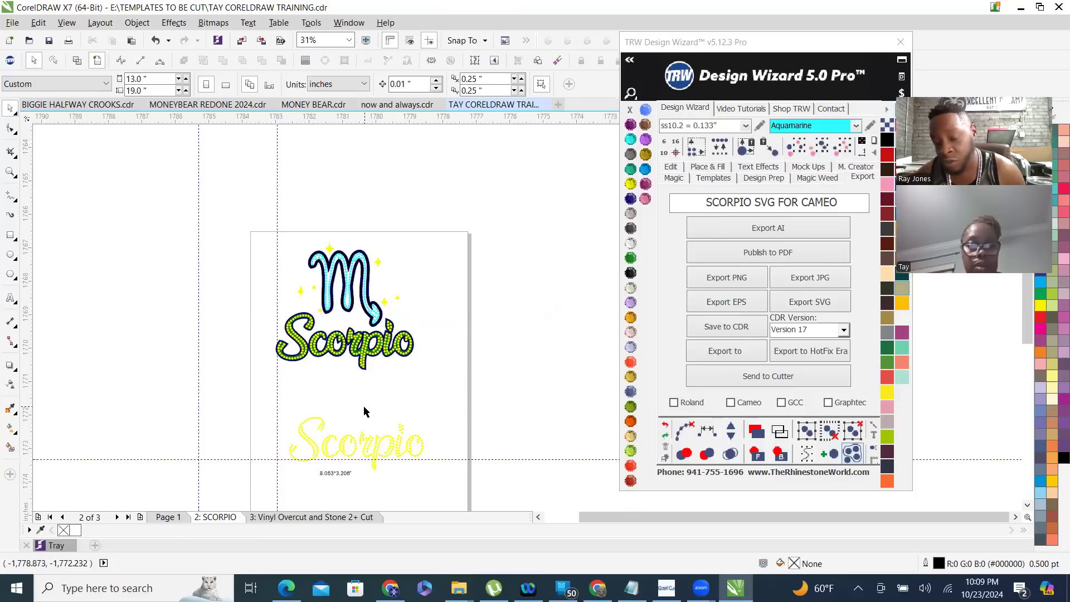
scroll(446, 334, up, 1)
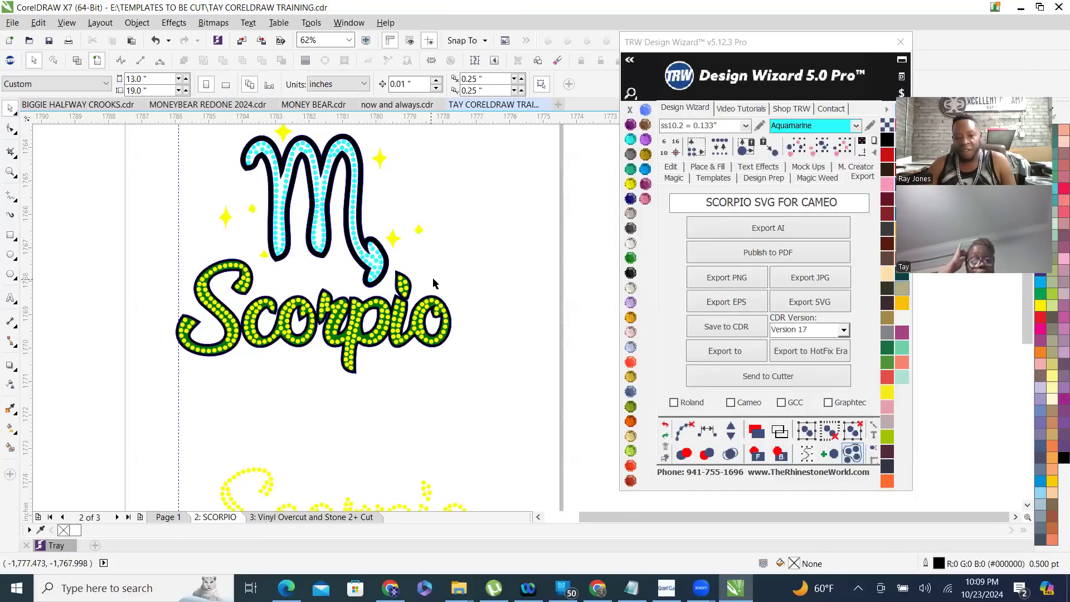
scroll(440, 270, down, 1)
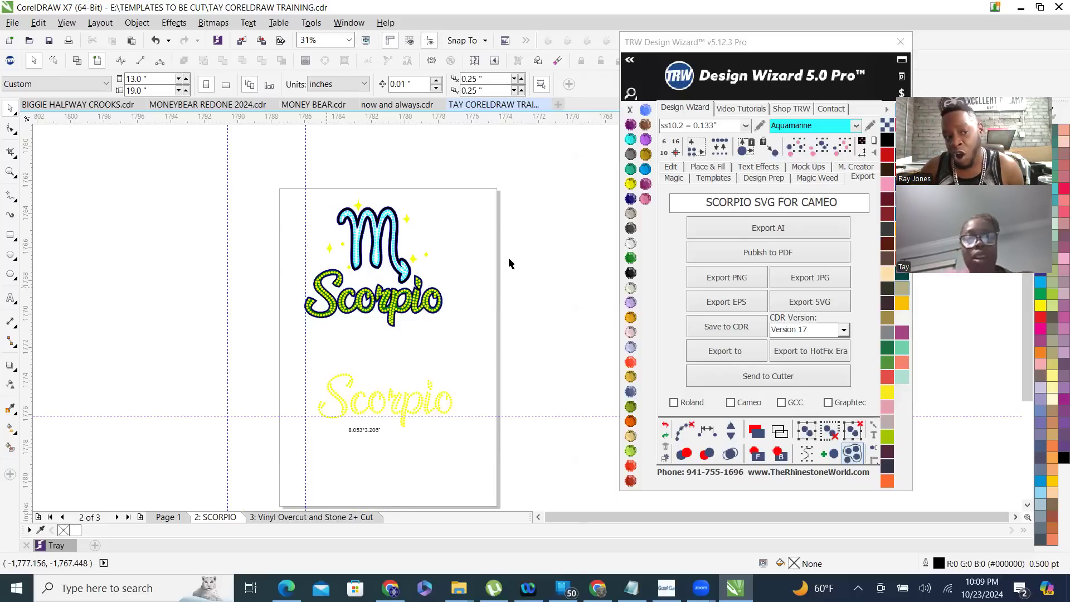
scroll(406, 197, up, 1)
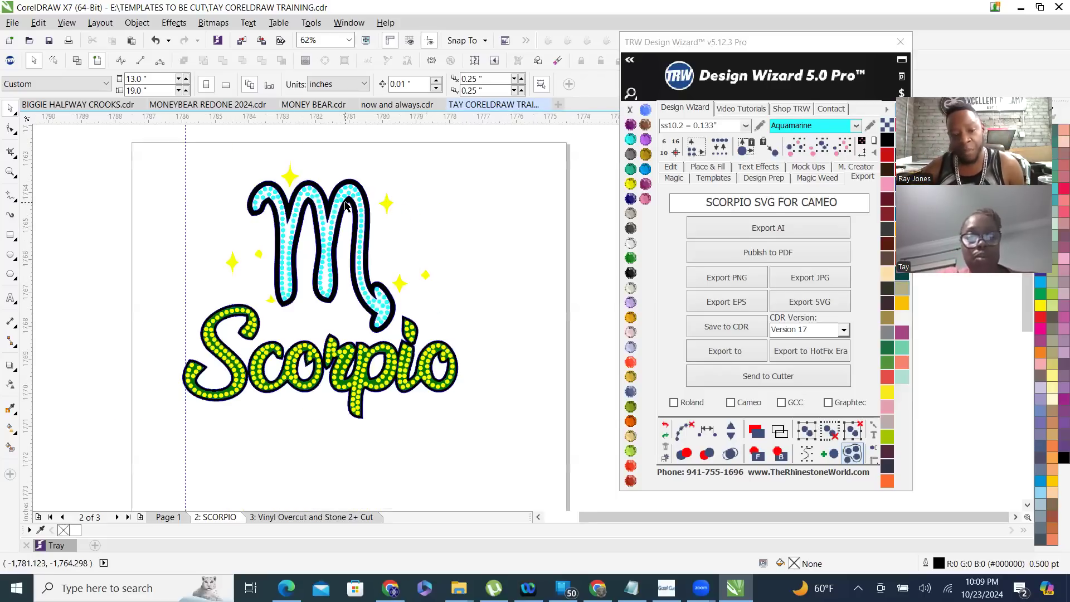
scroll(351, 205, up, 2)
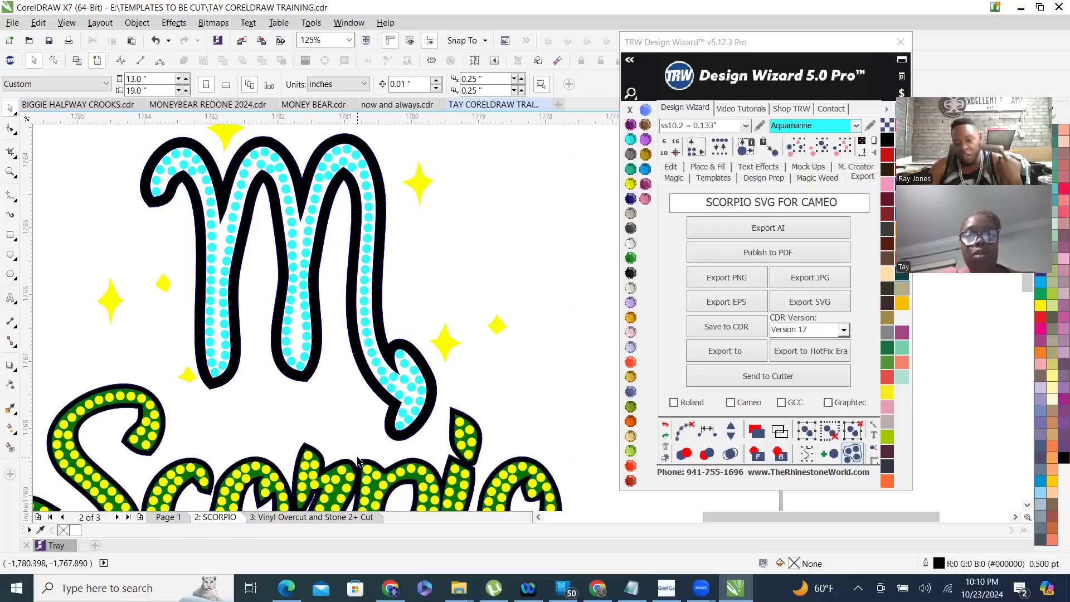
scroll(289, 326, up, 1)
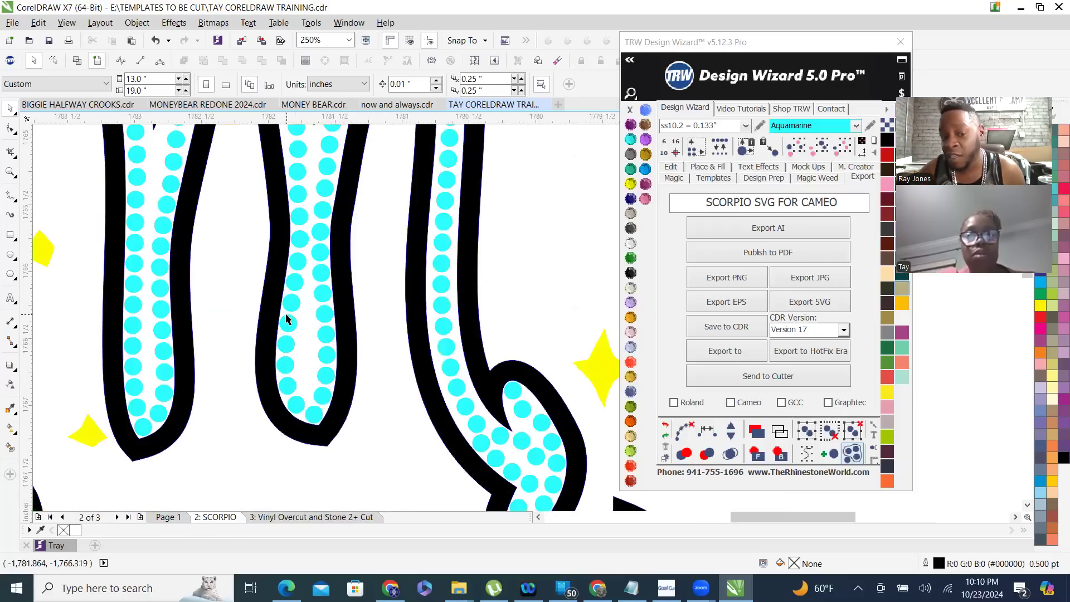
scroll(310, 388, up, 1)
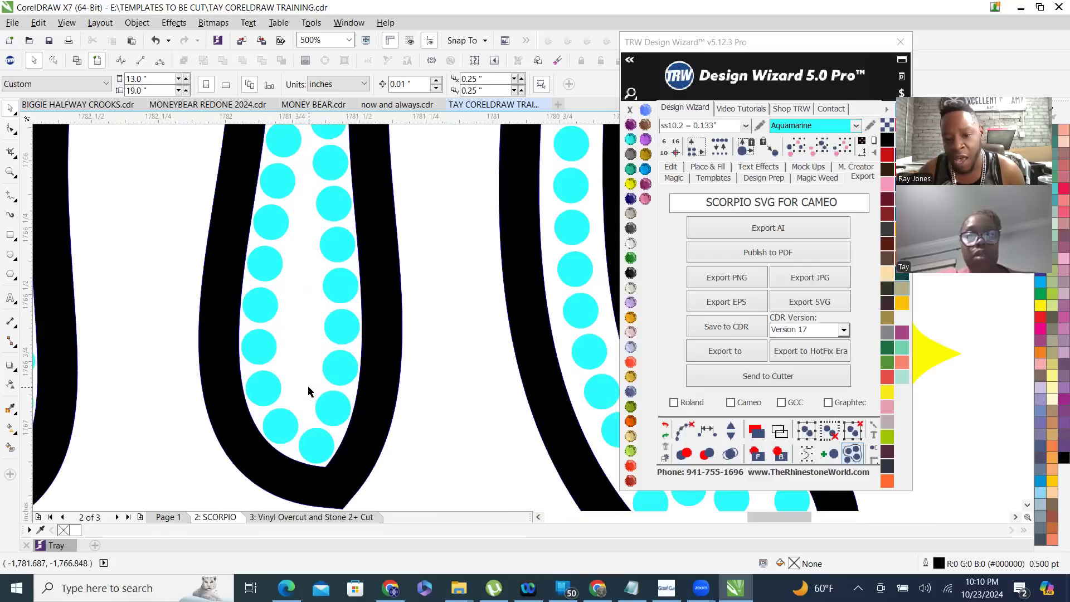
scroll(310, 390, down, 1)
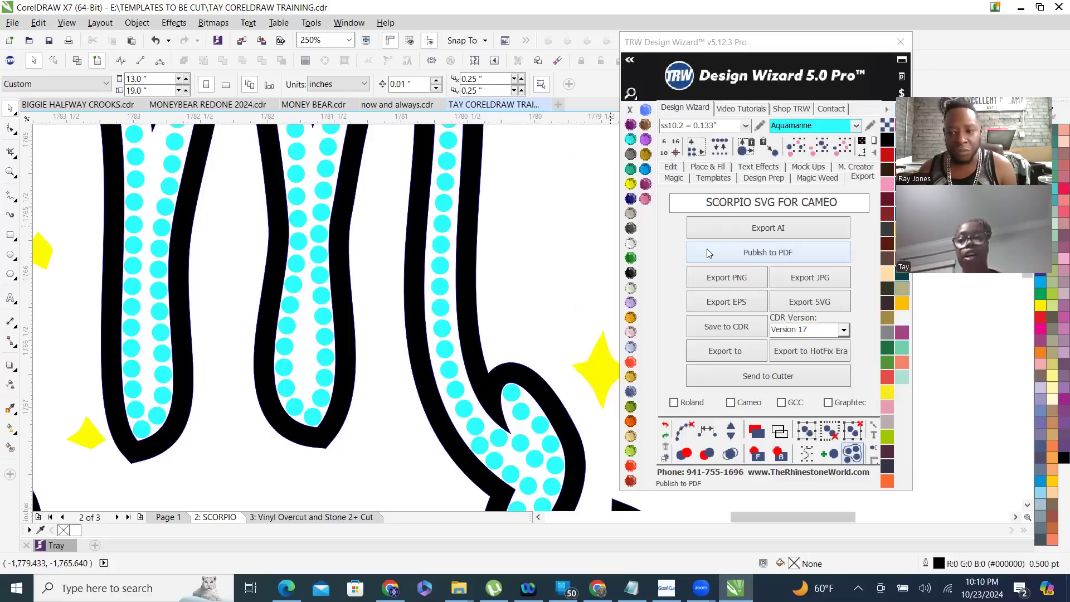
- Examine the stone placement along the upper curves of the Scorpio symbol and in the Scorpio lettering below it
click(707, 249)
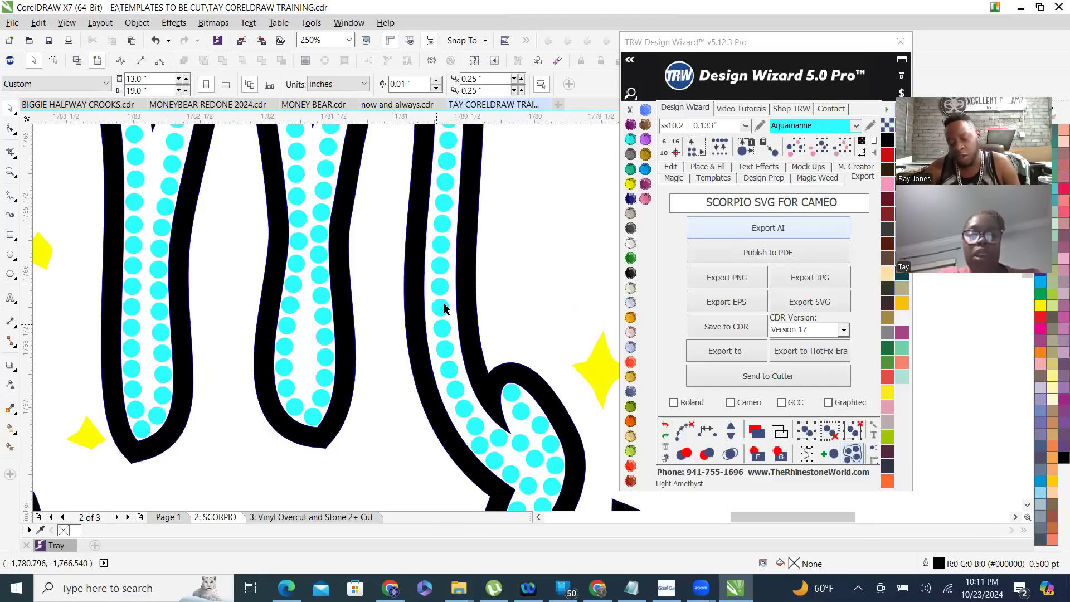
scroll(452, 327, down, 2)
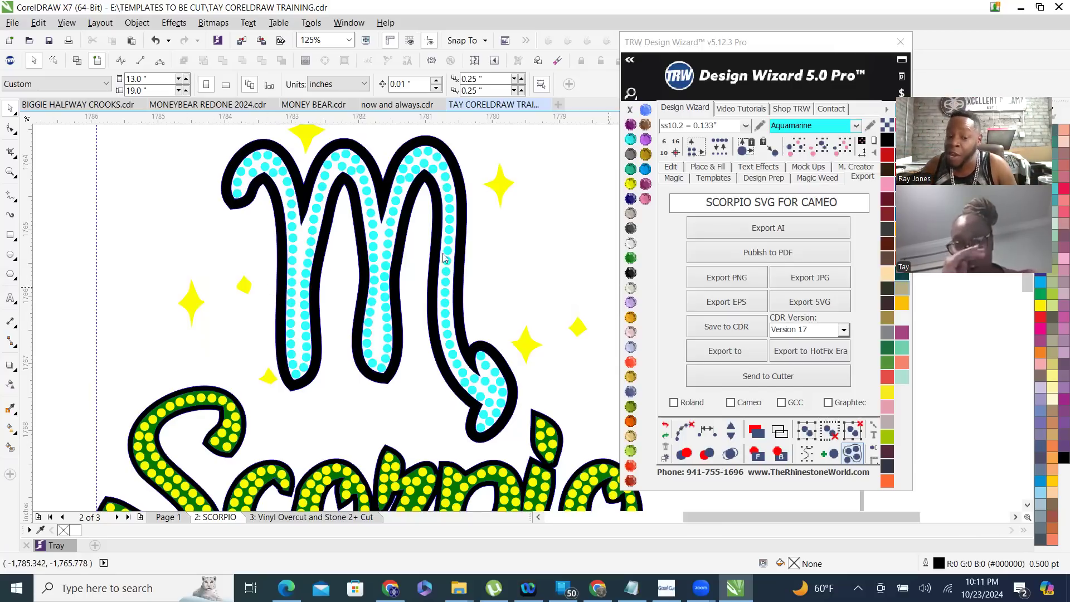
scroll(343, 256, down, 1)
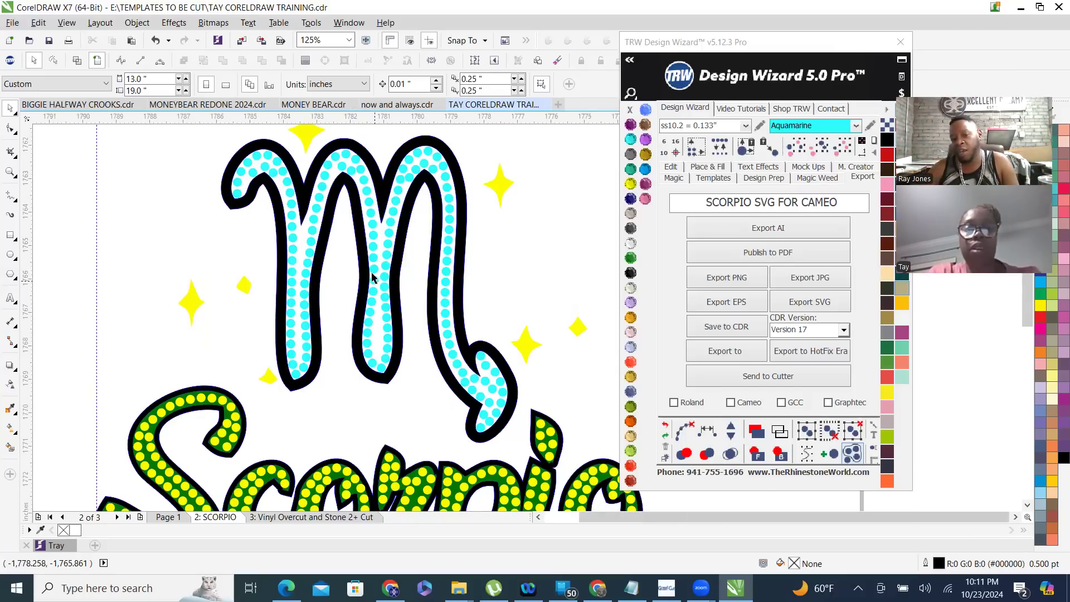
scroll(342, 165, down, 1)
scroll(346, 167, up, 2)
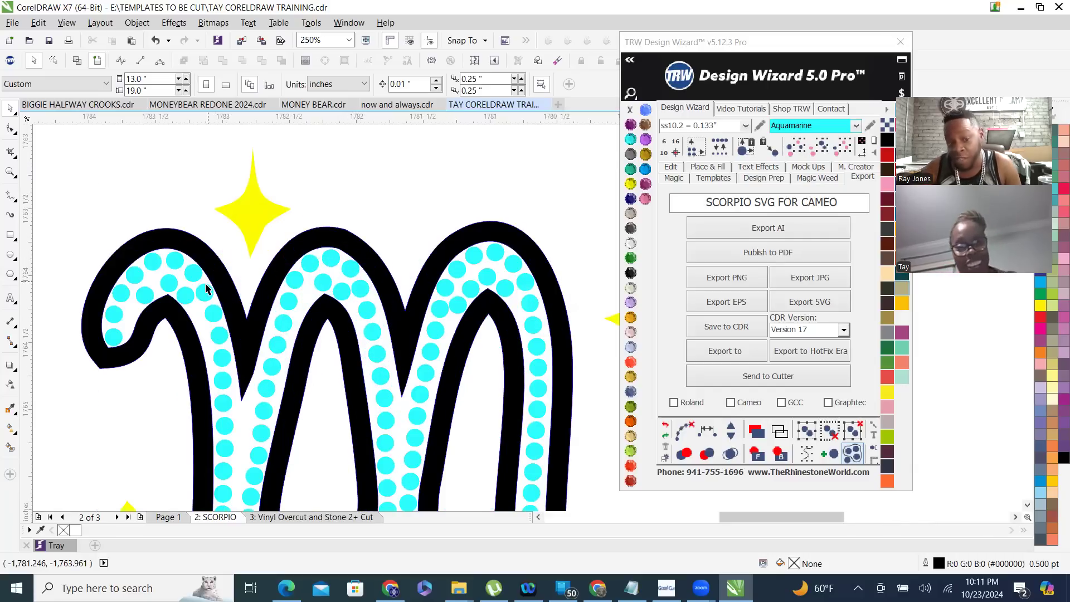
scroll(205, 288, up, 1)
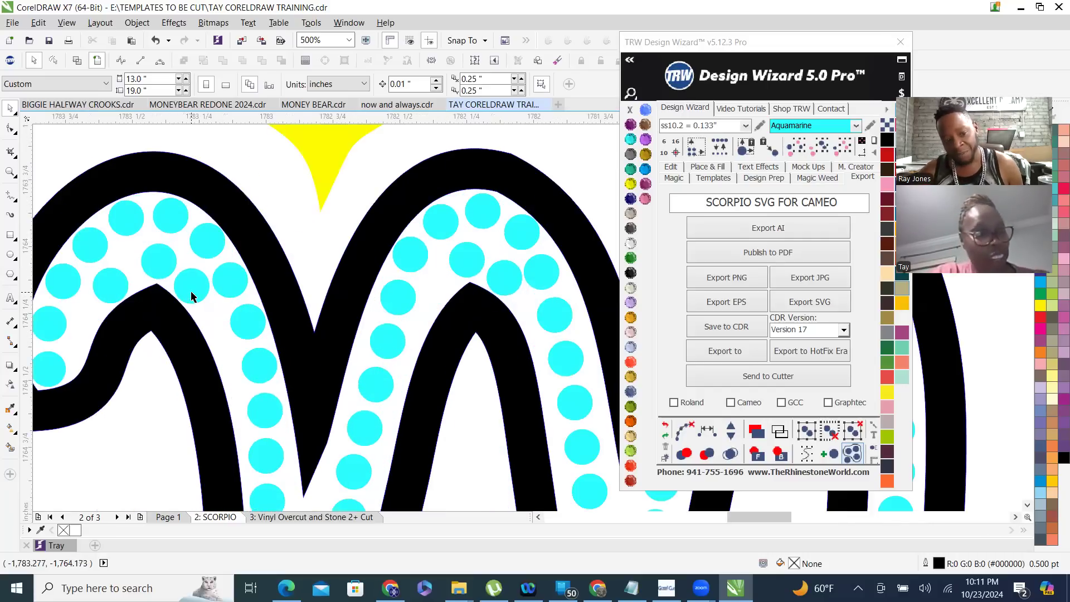
scroll(220, 280, down, 1)
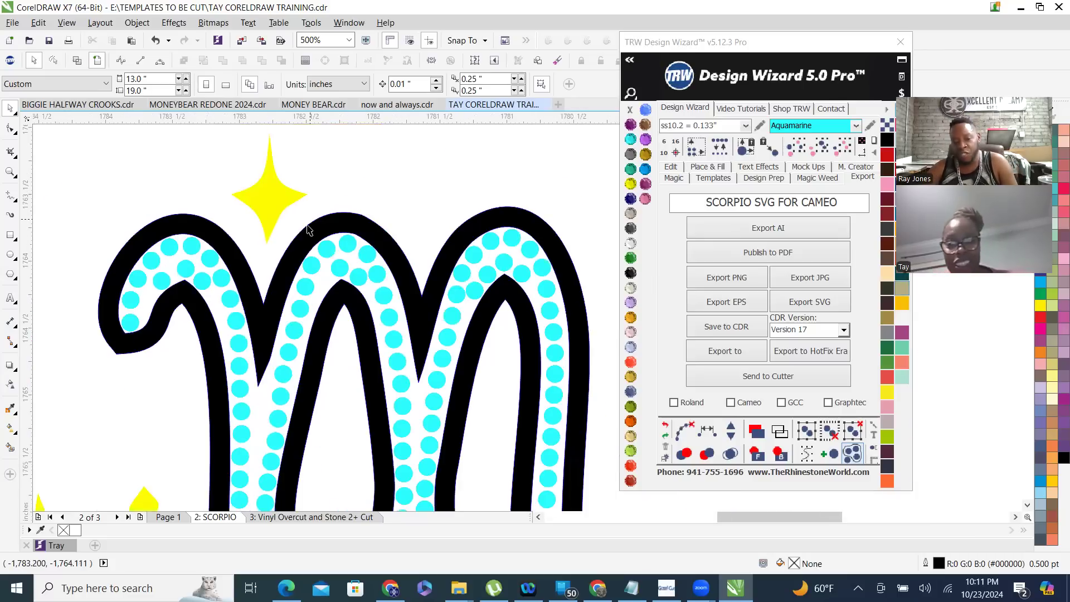
scroll(280, 218, down, 1)
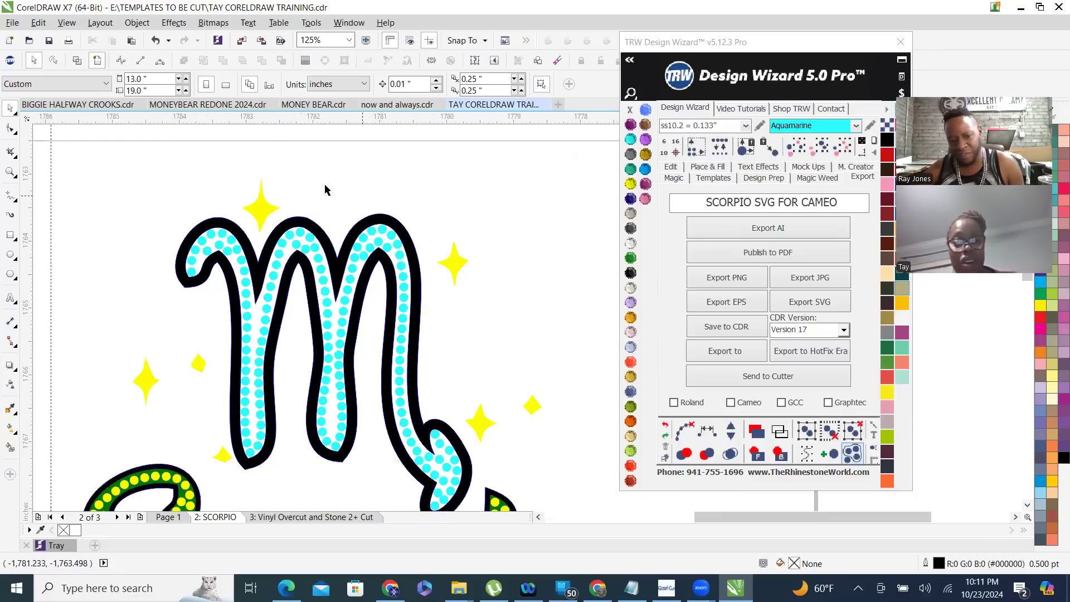
scroll(402, 198, down, 1)
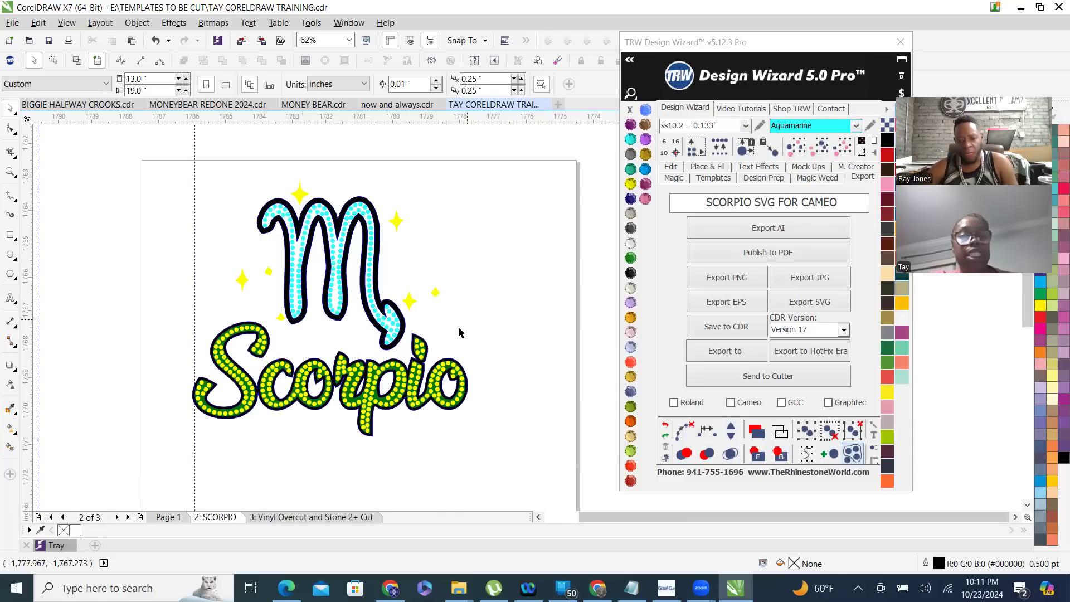
scroll(352, 432, up, 1)
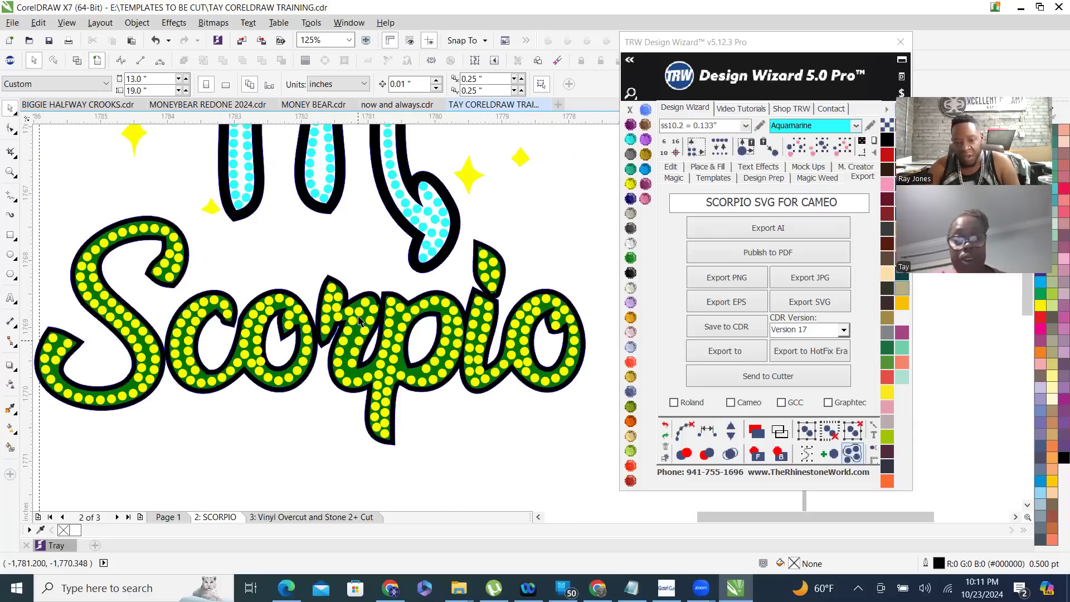
scroll(322, 351, down, 1)
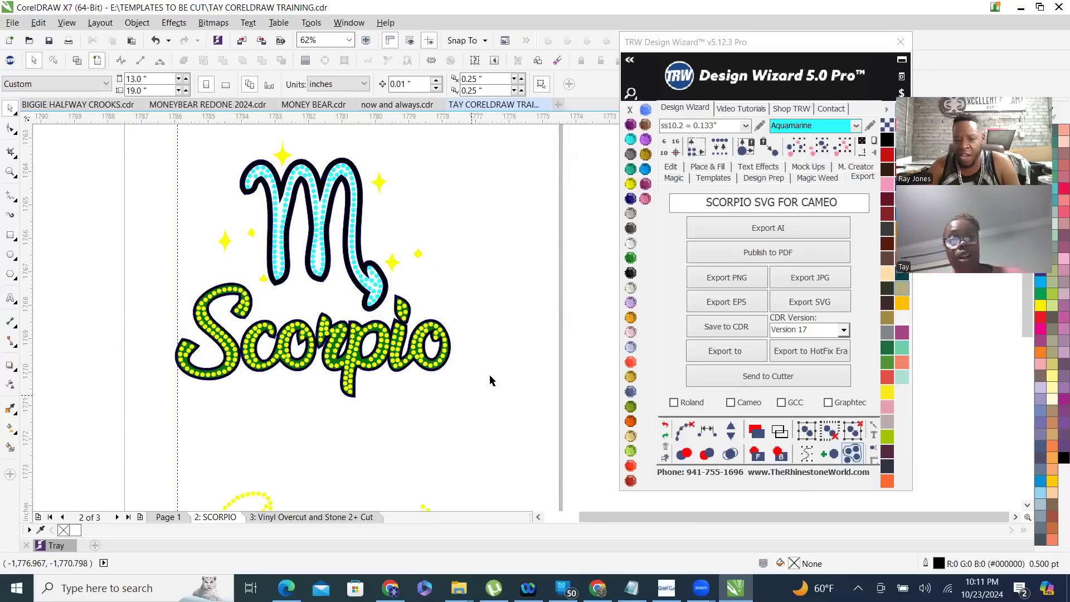
scroll(402, 348, up, 1)
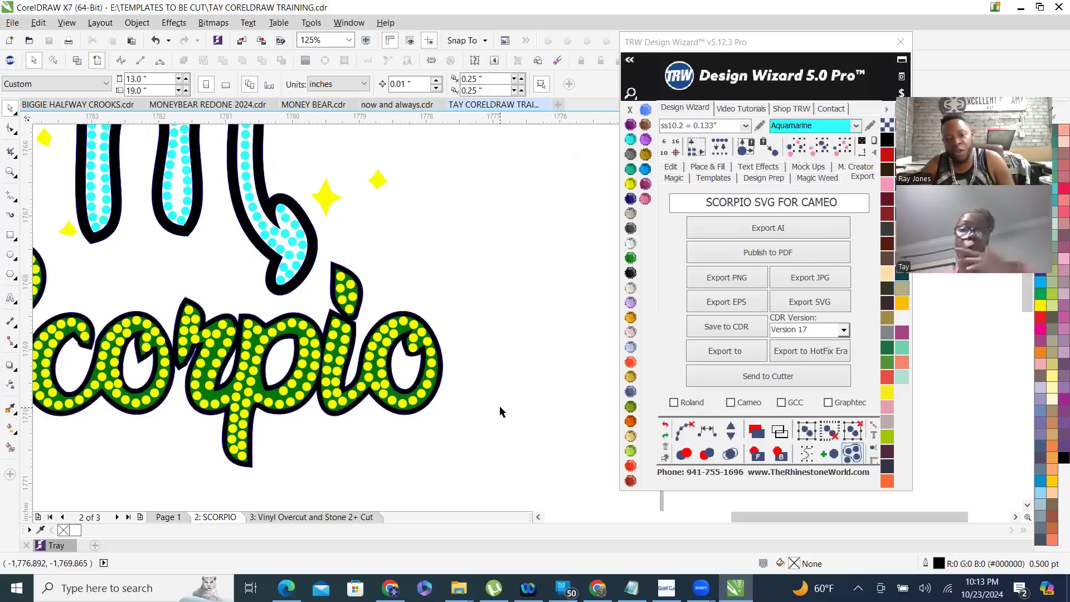
scroll(282, 346, down, 2)
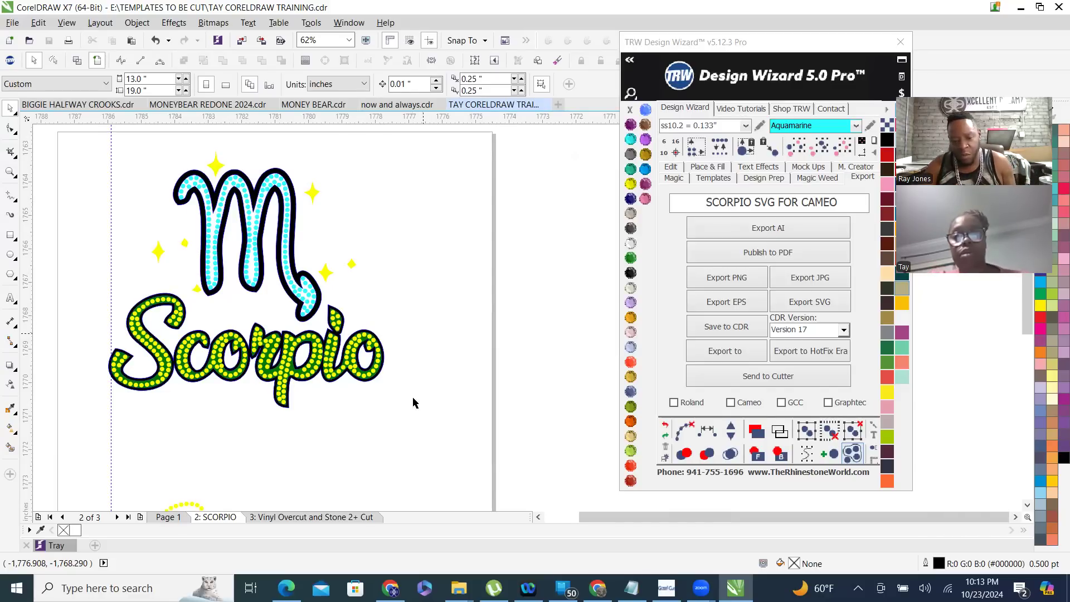
- Switch to the File Explorer window showing the MONEY BEAR 2024 folder and maximize it
mouse_move(459, 588)
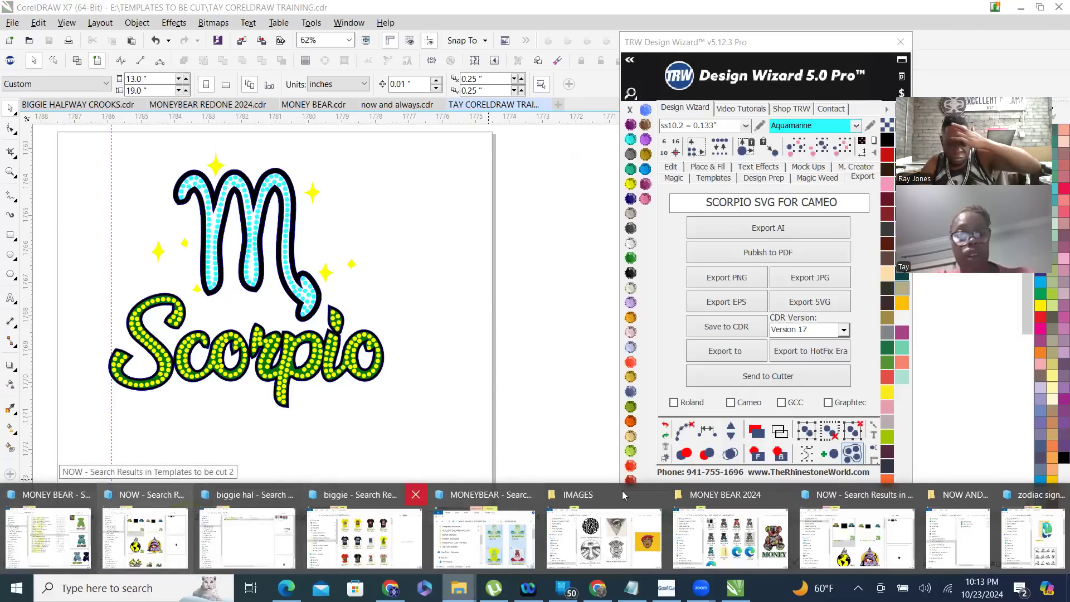
click(730, 518)
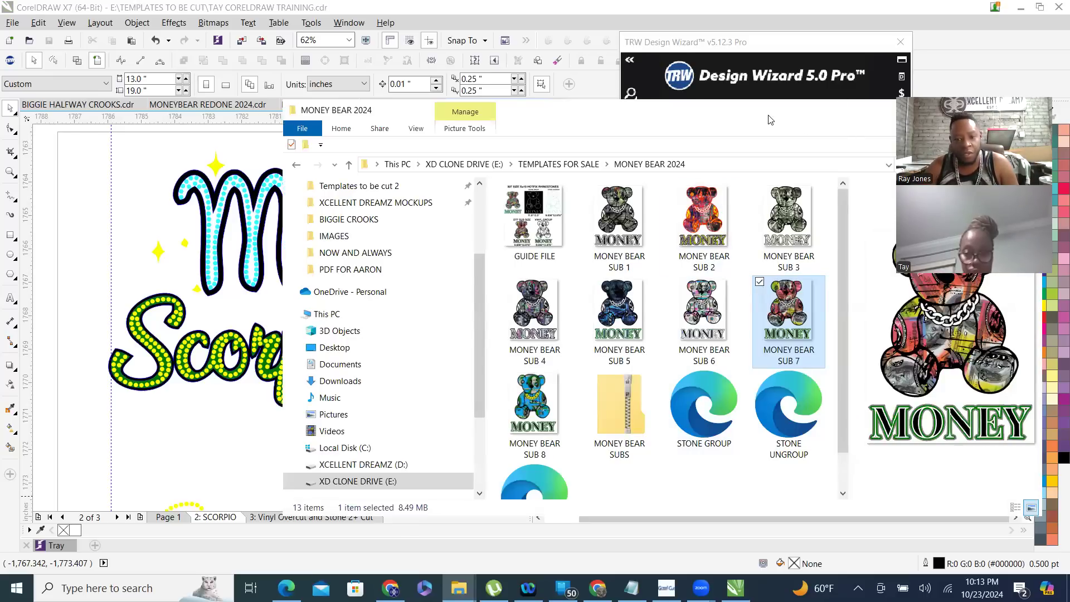
drag(770, 120, 638, 94)
key(super+Up)
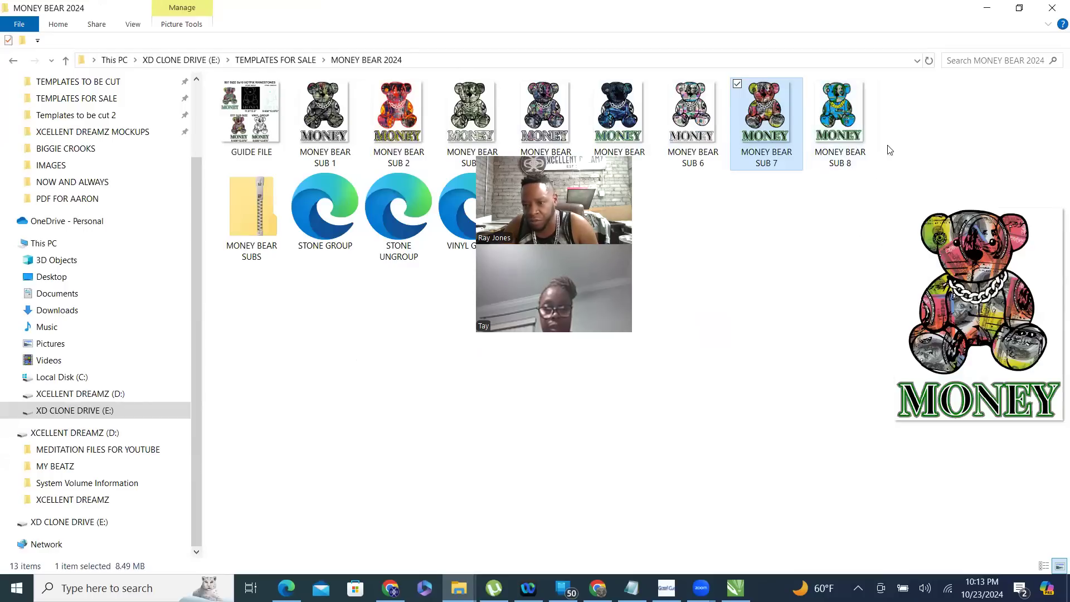
- Enlarge the file preview area and preview the color variants MONEY BEAR SUB 1, SUB 2, SUB 3, SUB 8 and SUB 7
drag(879, 272, 431, 288)
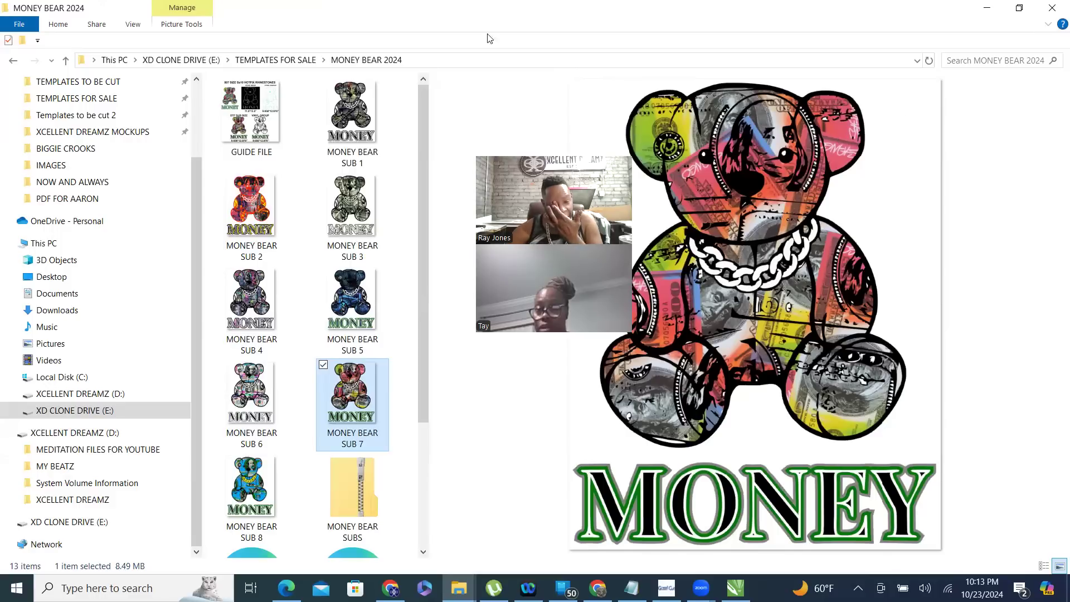
click(349, 117)
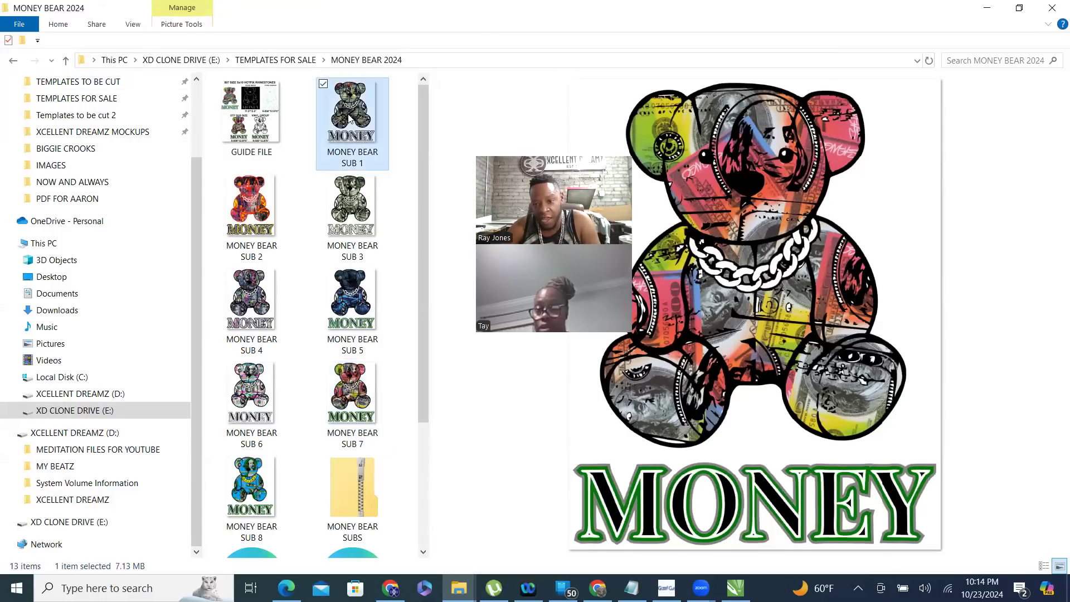
click(242, 220)
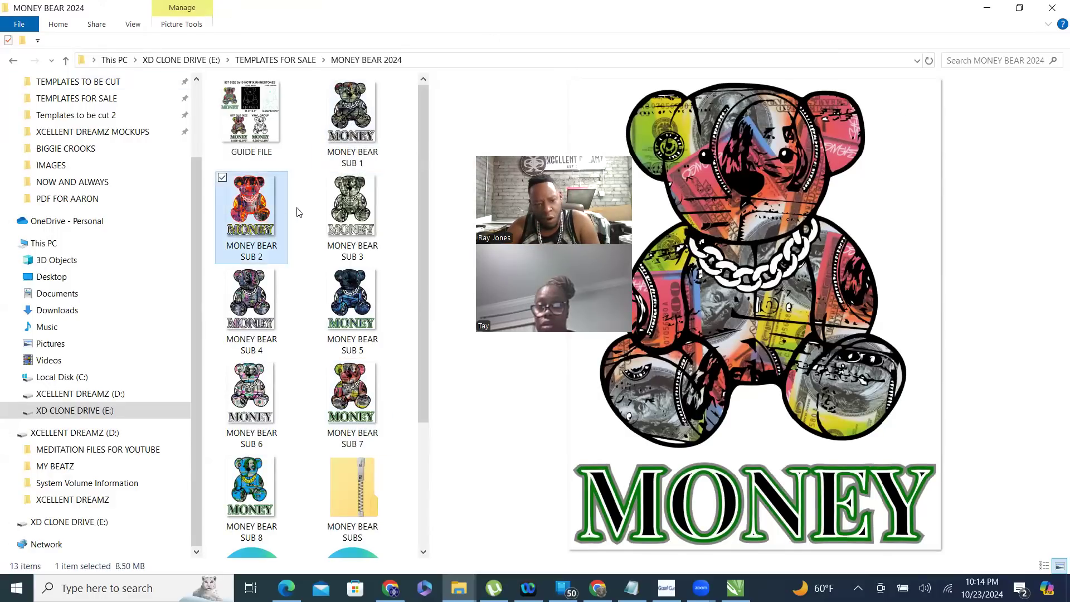
click(355, 210)
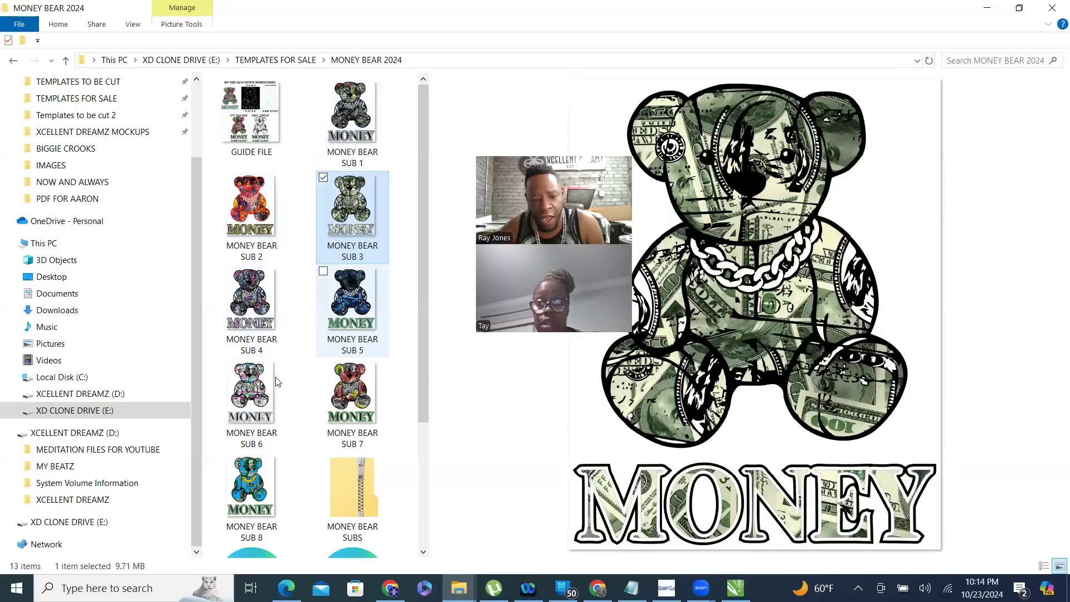
click(241, 489)
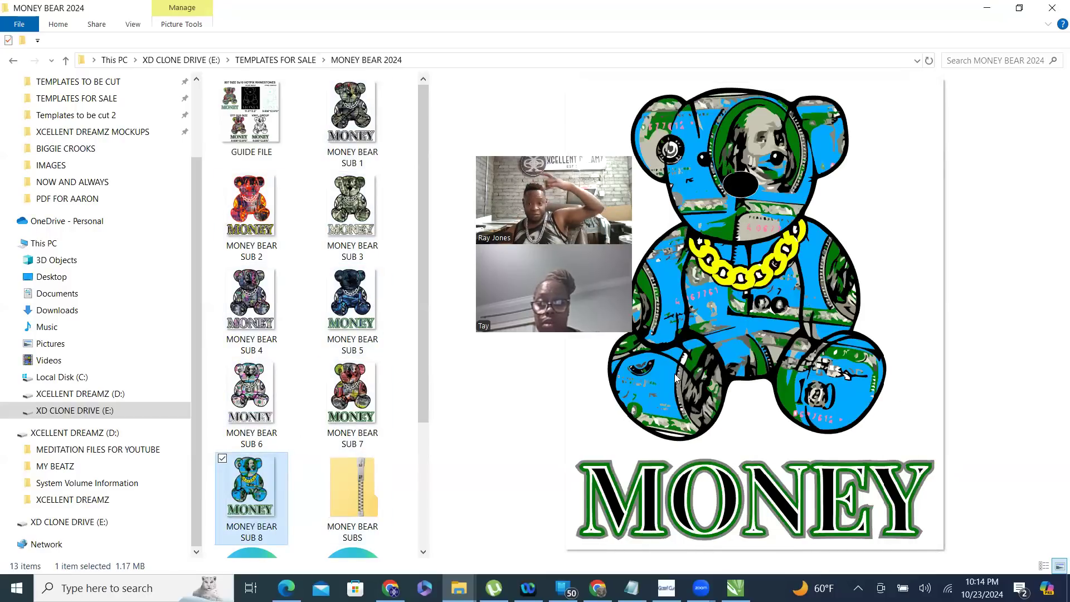
click(353, 397)
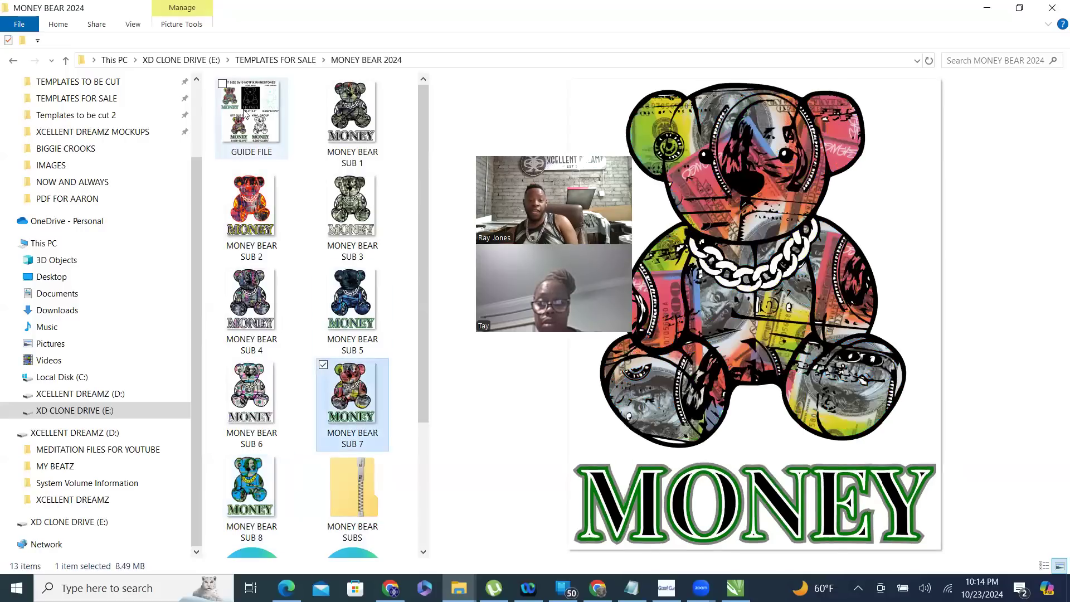
- Preview the GUIDE FILE sheet and bring the STONE GROUP, STONE UNGROUP and VINYL GROUP files of the package into view
click(258, 120)
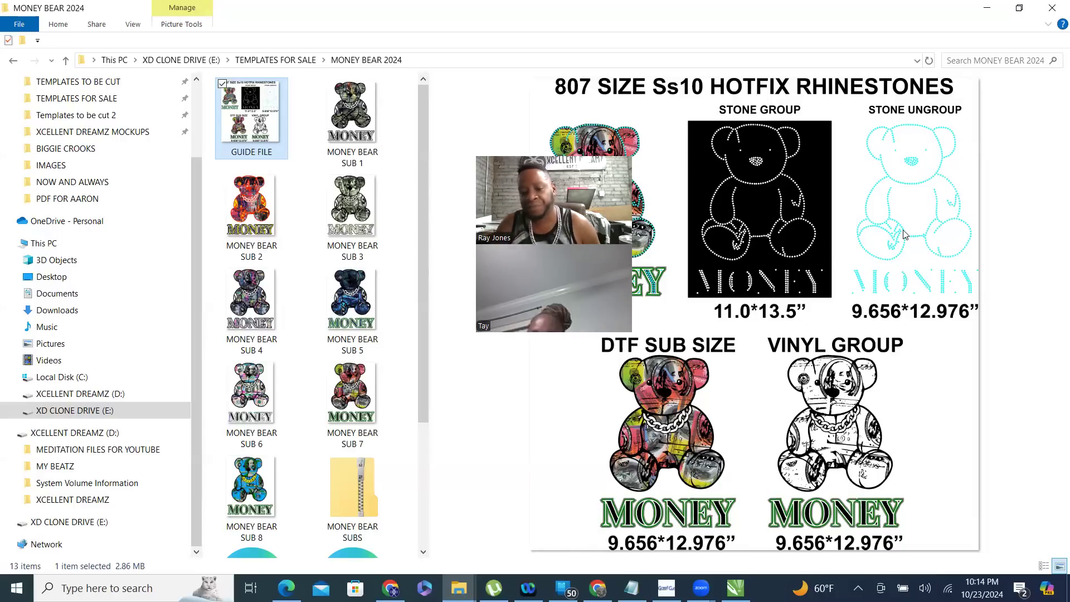
scroll(351, 223, down, 3)
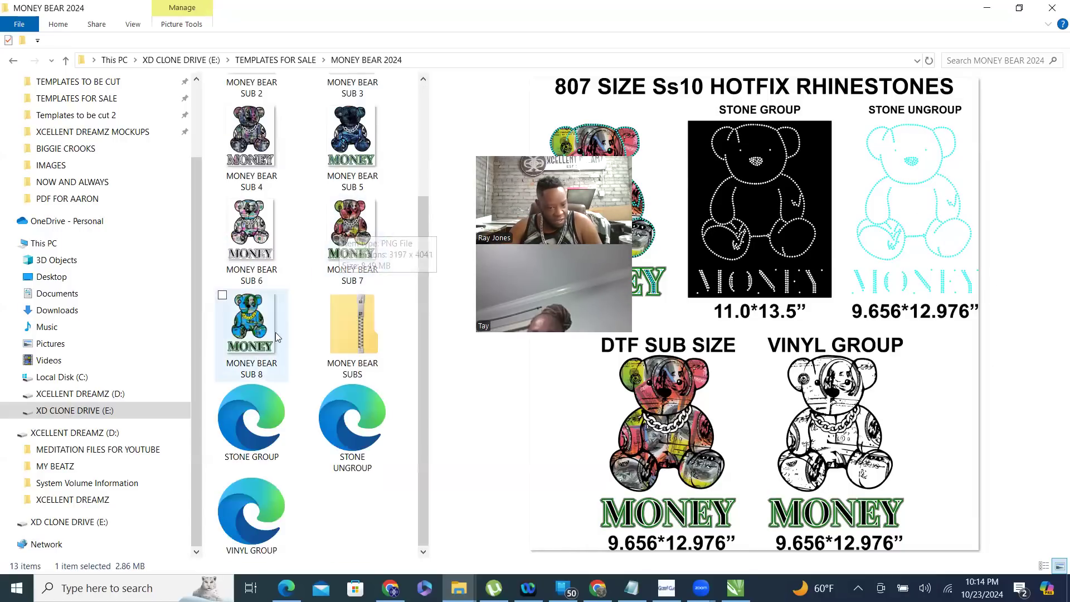